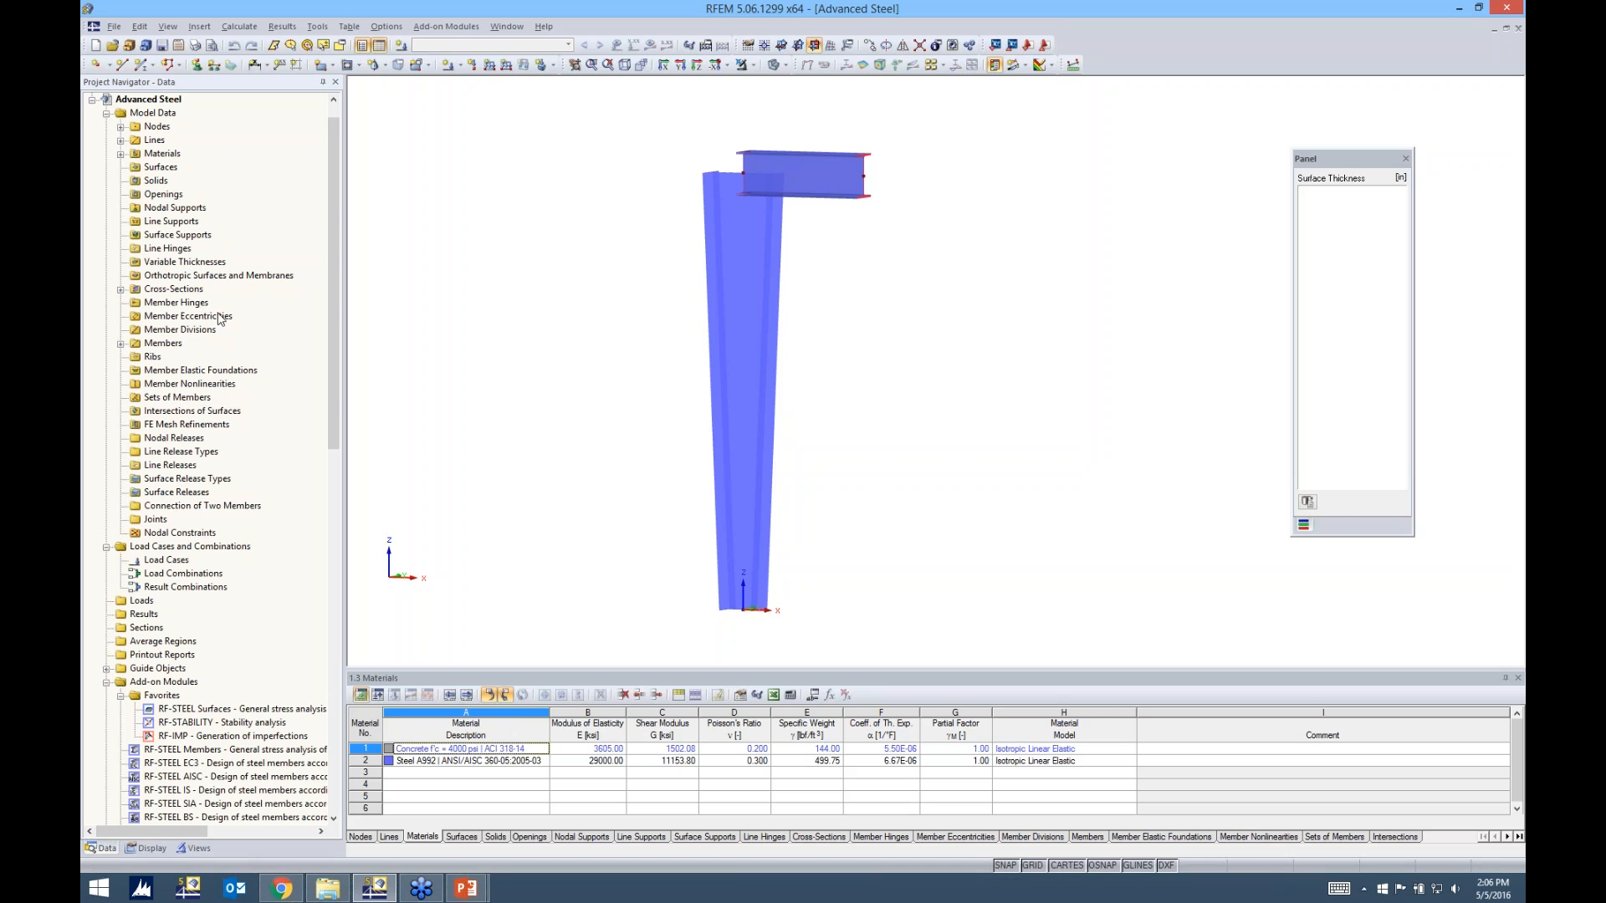
Display the column and beam model as a wireframe and view it from a slight angle
mouse_move(910, 344)
middle_mouse_down("ctrl")
mouse_move(889, 355)
mouse_move(913, 337)
middle_mouse_up("ctrl")
scroll(837, 322, "up", 2)
scroll(840, 328, "down", 1)
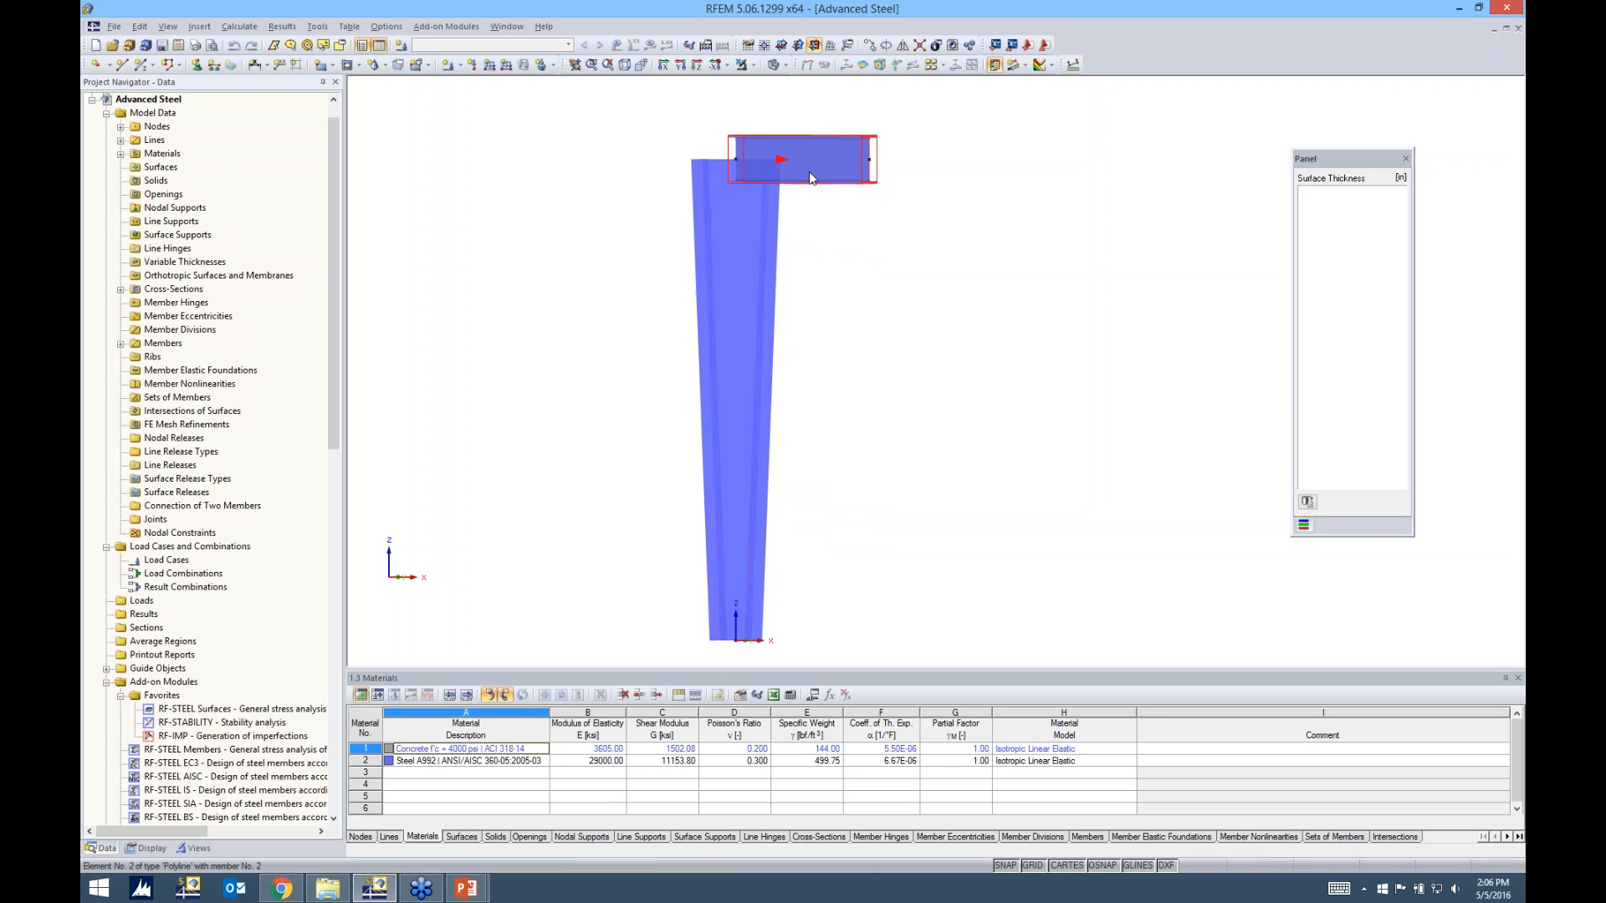
left_click(778, 65)
left_click(787, 84)
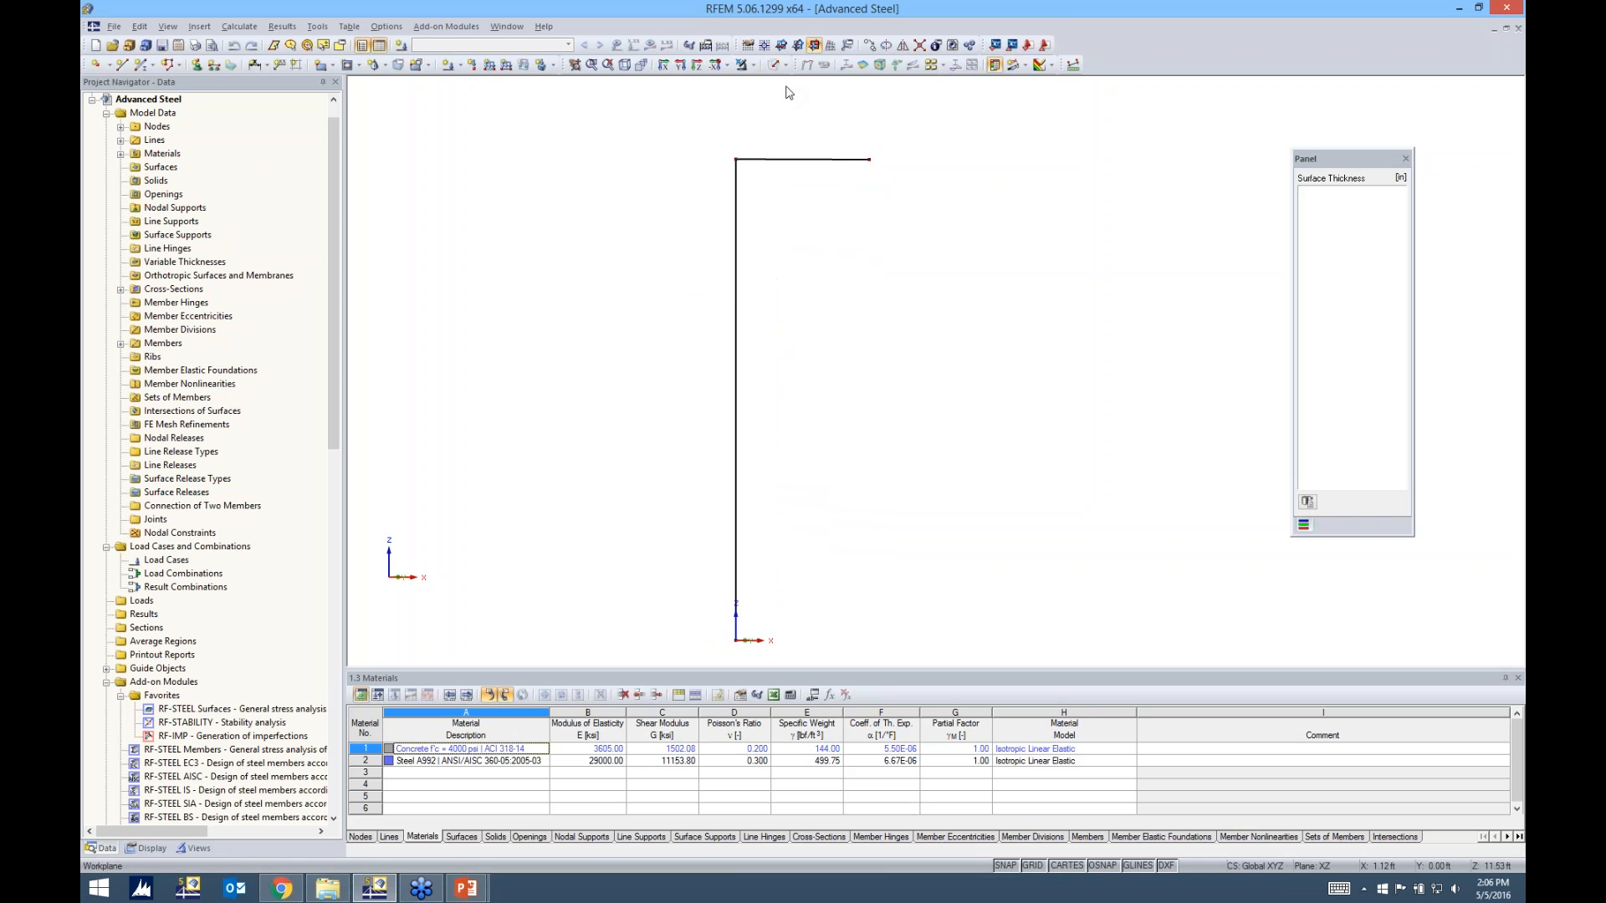
middle_click_drag(871, 379, 838, 389, "ctrl")
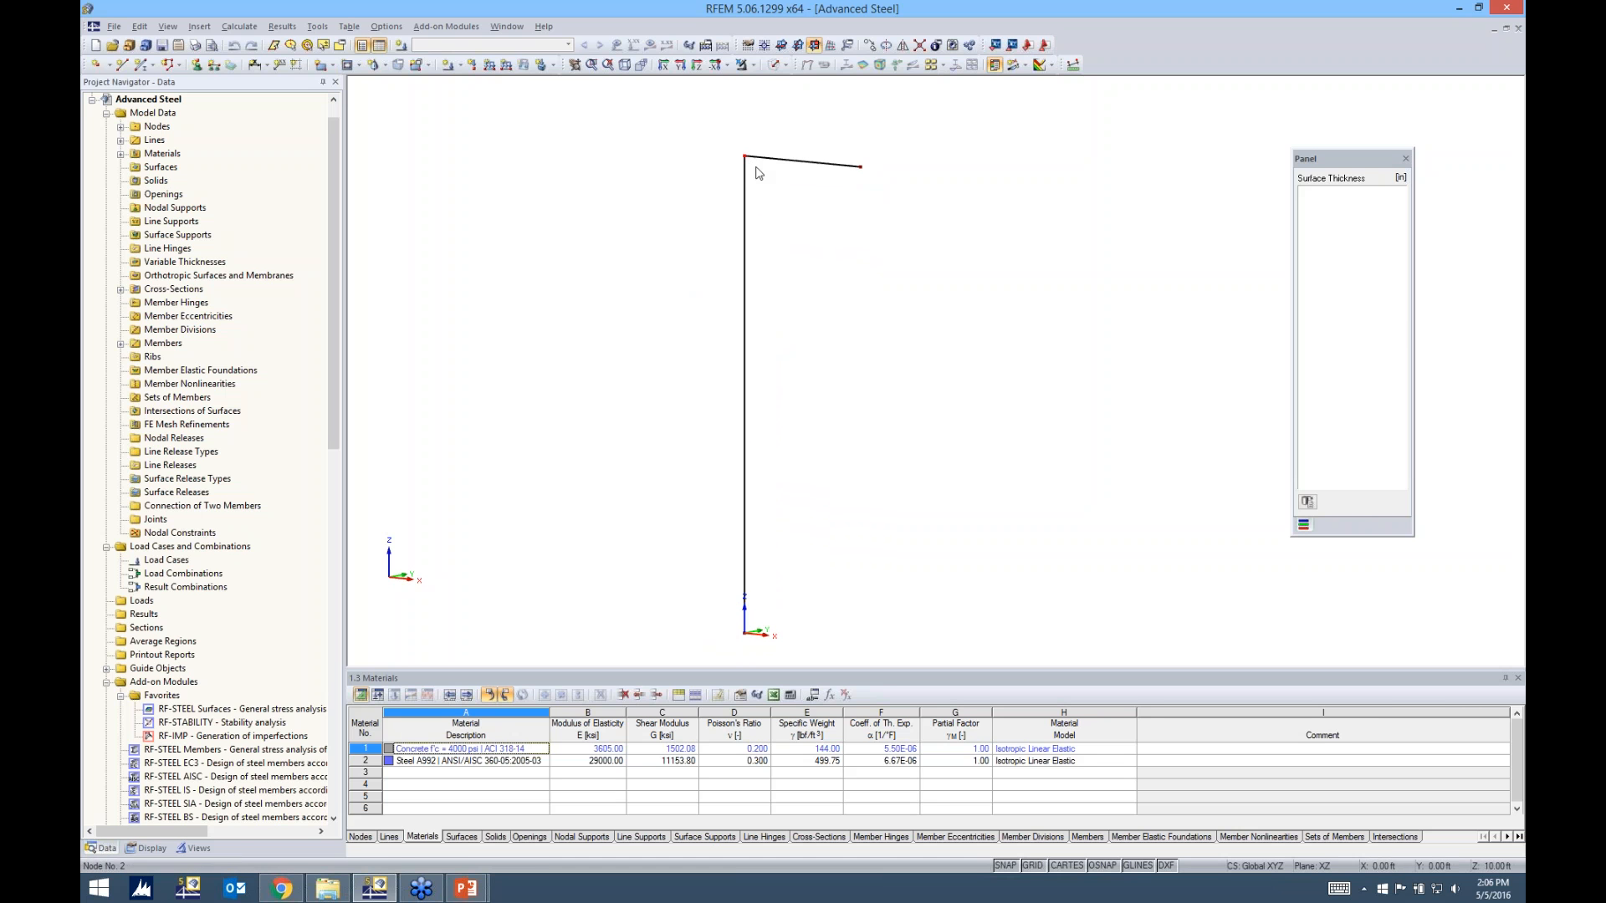
Switch the model to the solid transparent display and examine the joint between column and beam
left_click(784, 64)
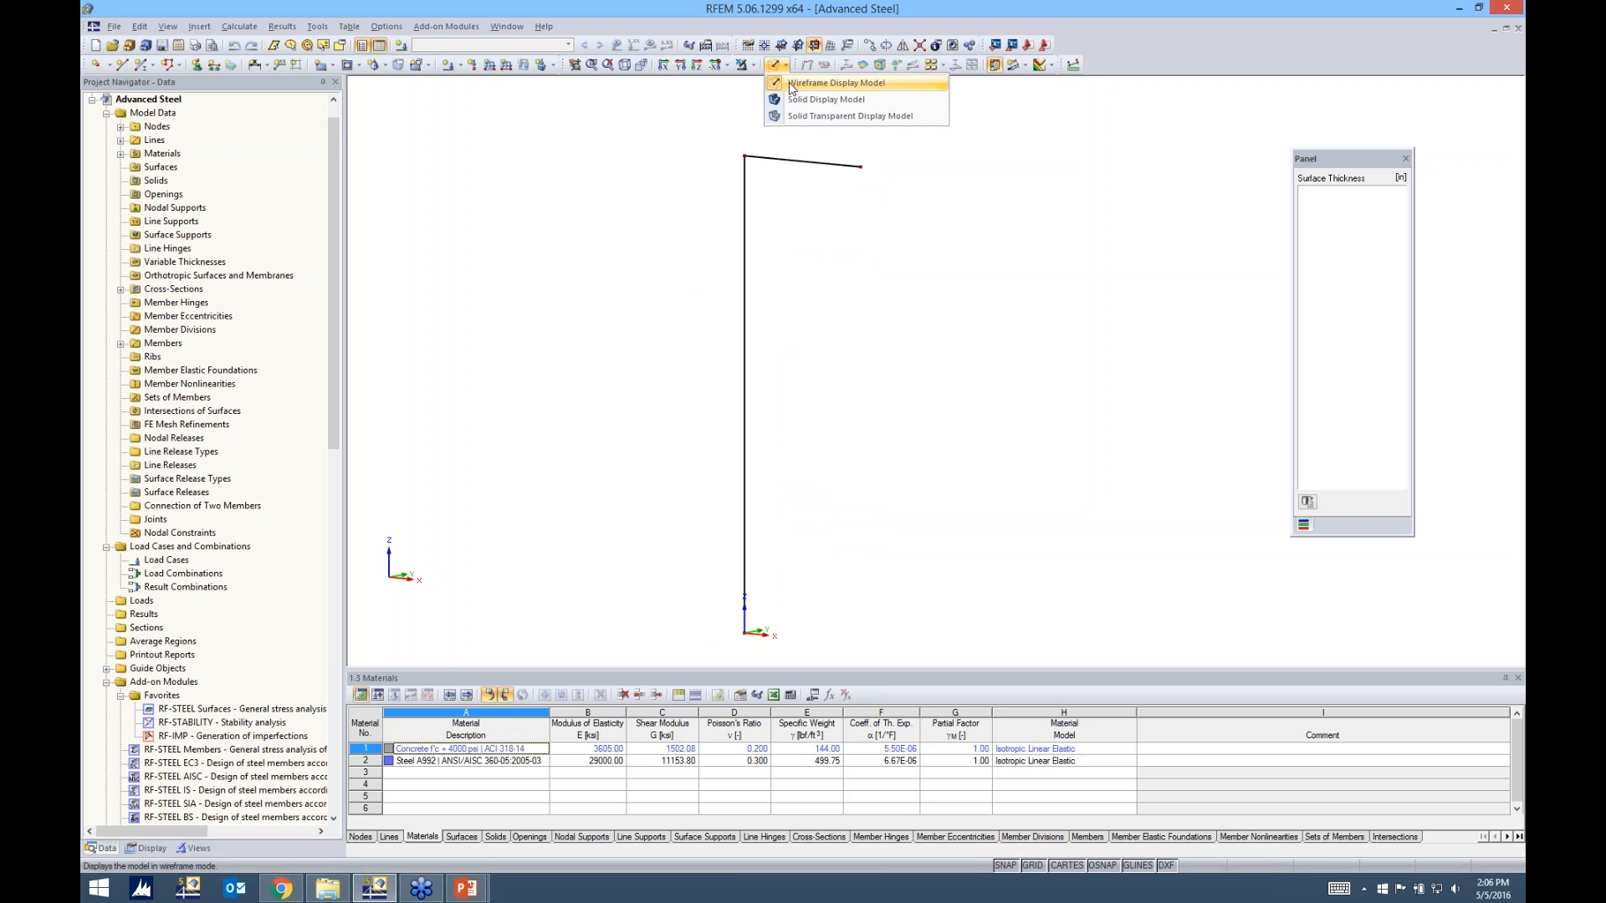
left_click(793, 118)
middle_click_drag(832, 238, 828, 293, "ctrl")
scroll(731, 157, "up", 3)
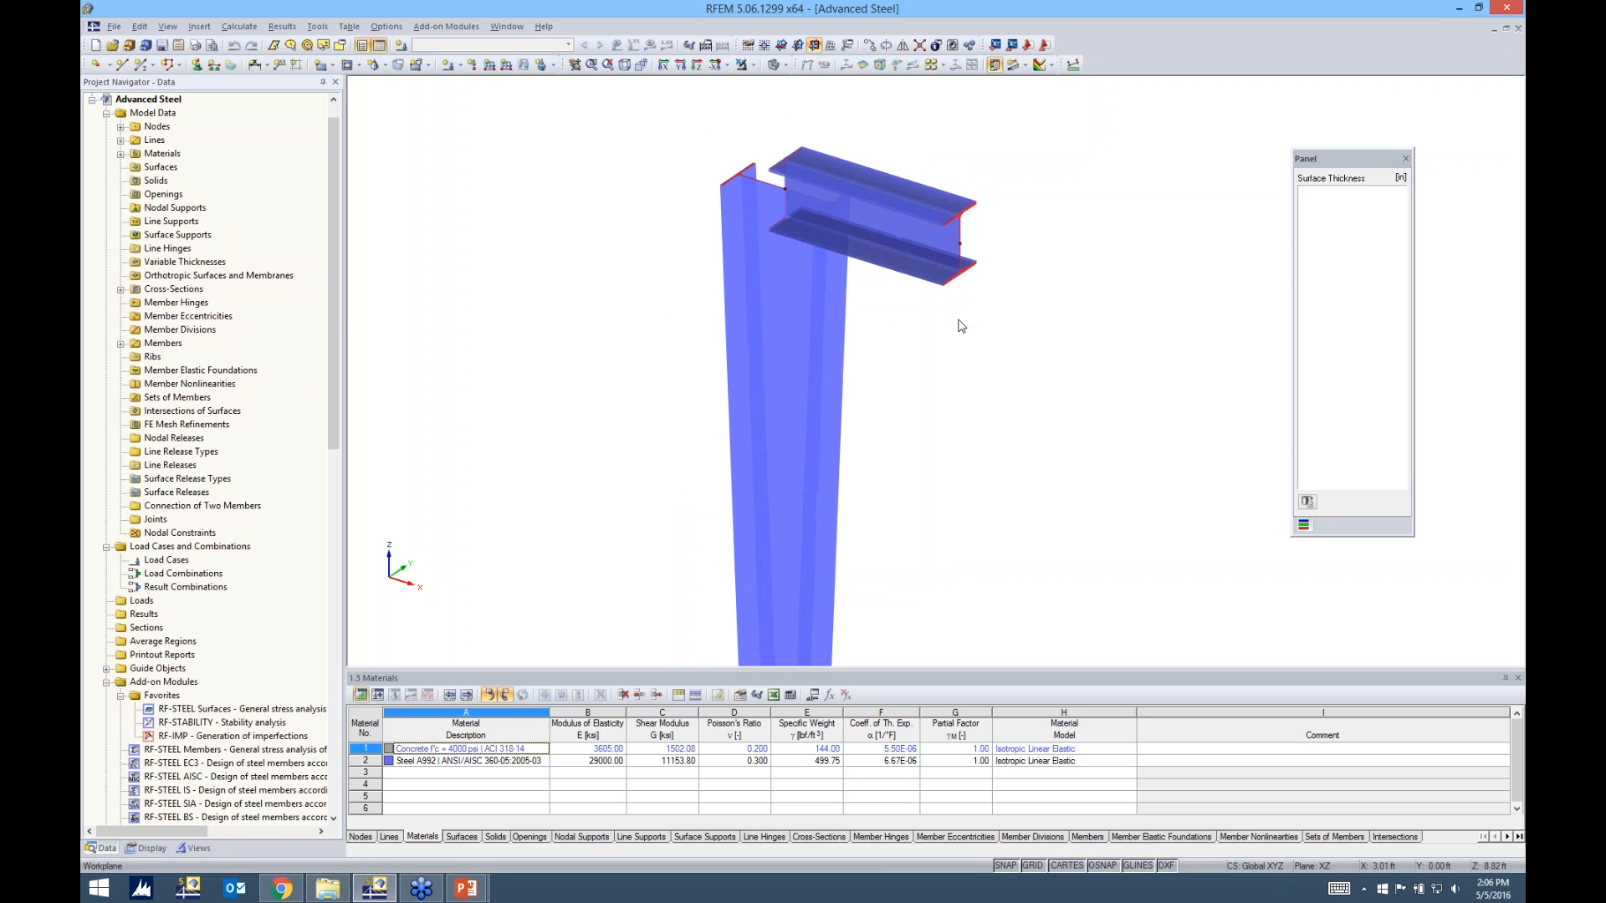
middle_click_drag(950, 326, 919, 269, "ctrl")
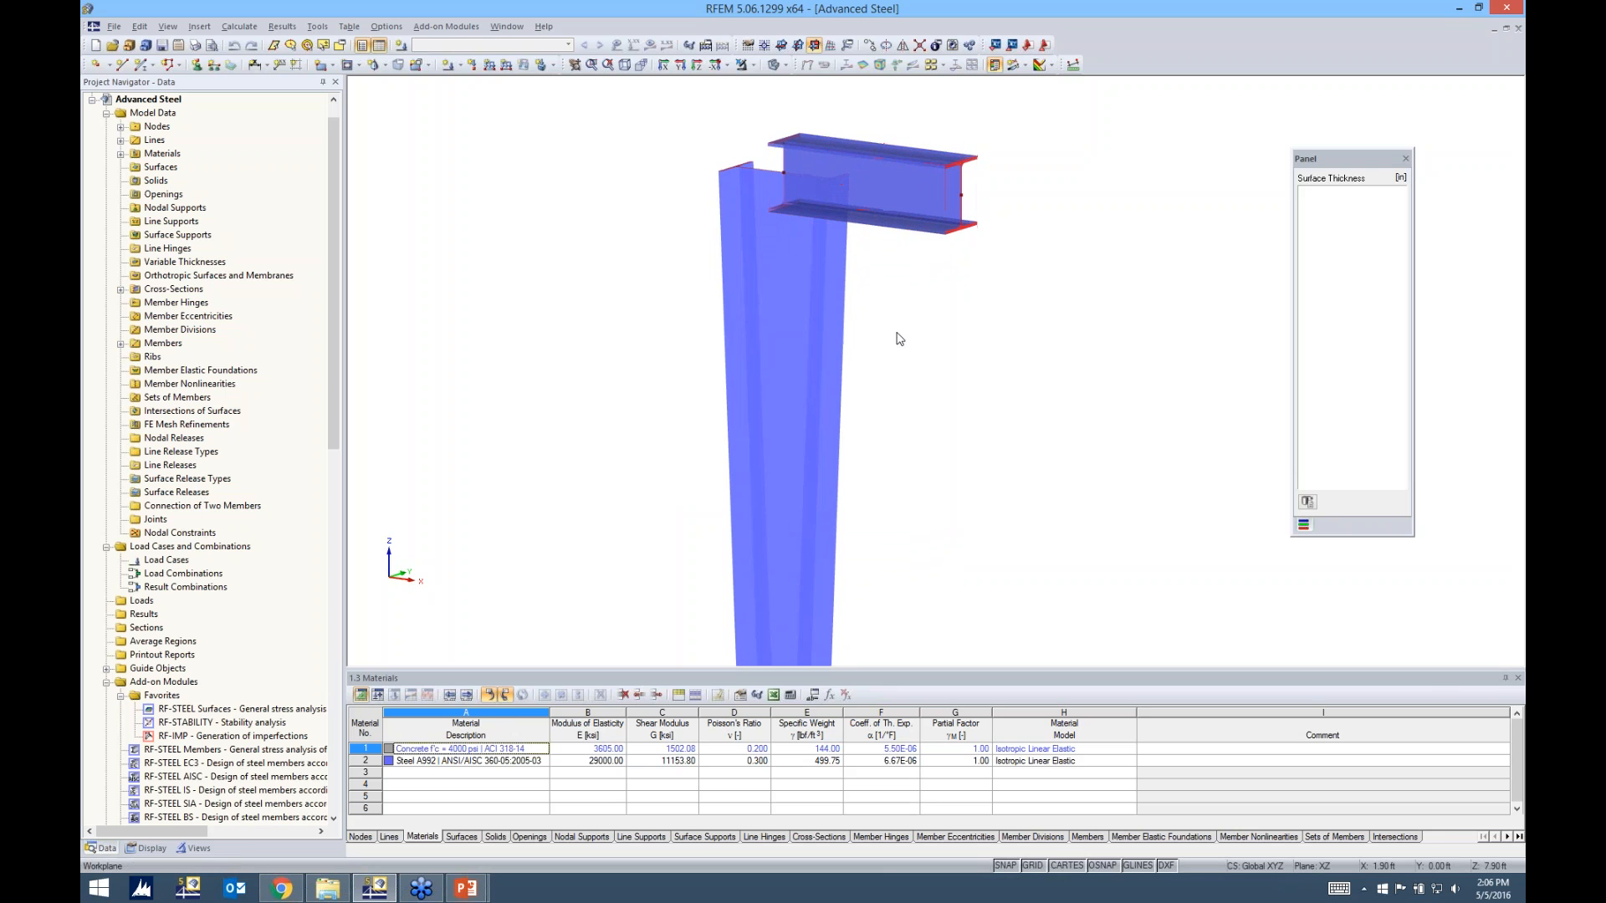
middle_click_drag(918, 384, 822, 329)
scroll(822, 329, "down", 1)
scroll(823, 333, "down", 2)
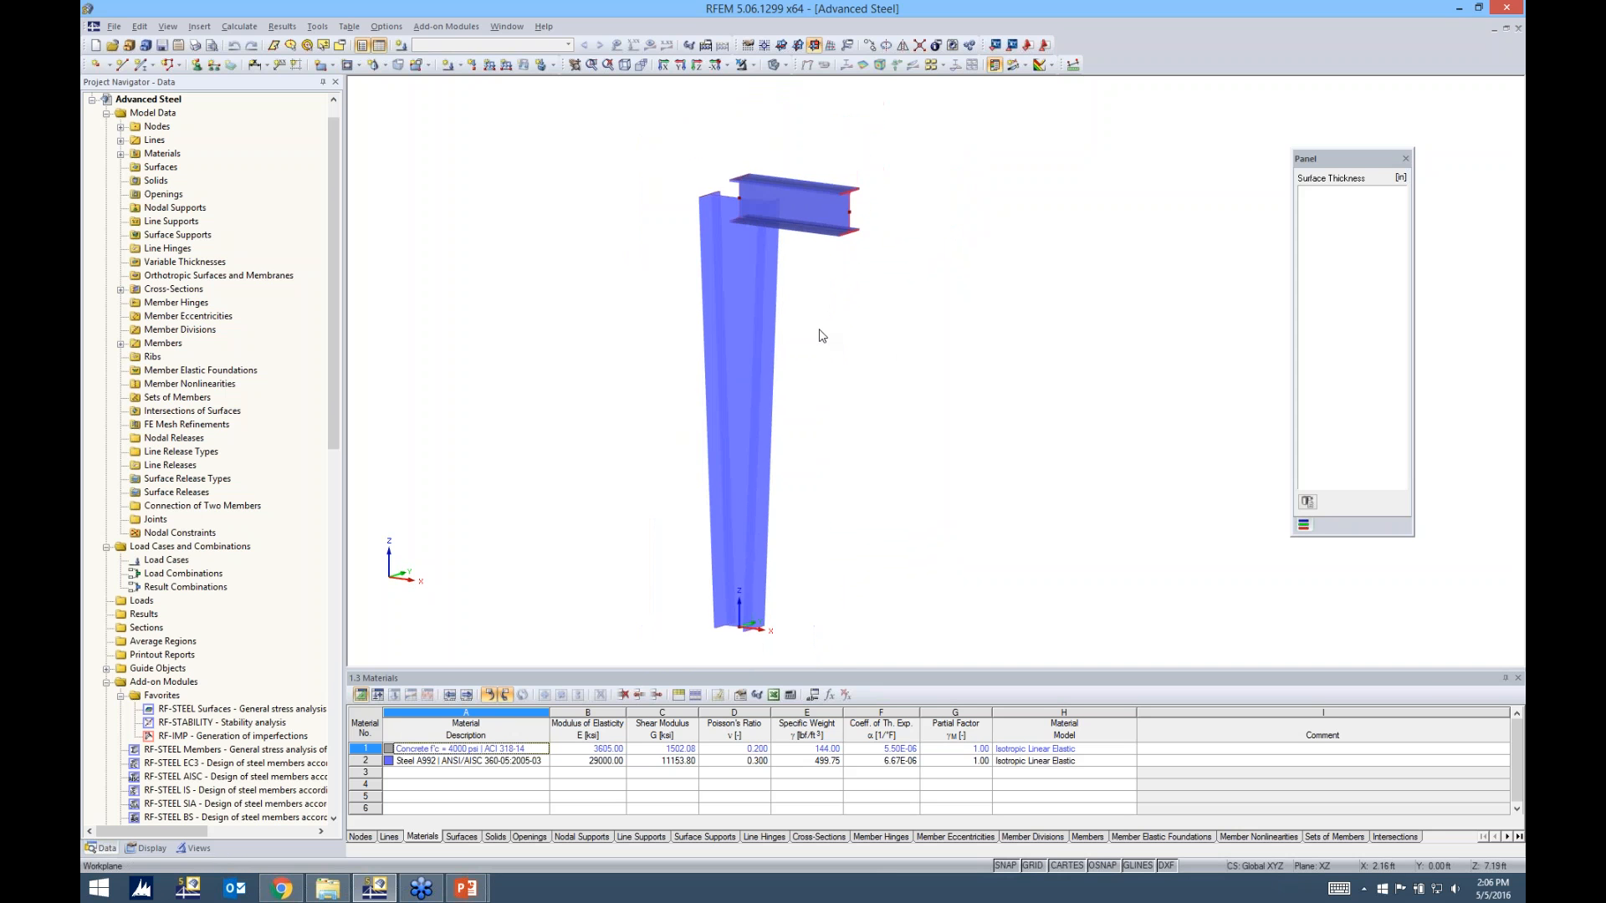
Review the parameters of the parameterized I-section assigned to the tapered column's member end, and accept them as they are
double_click(735, 345)
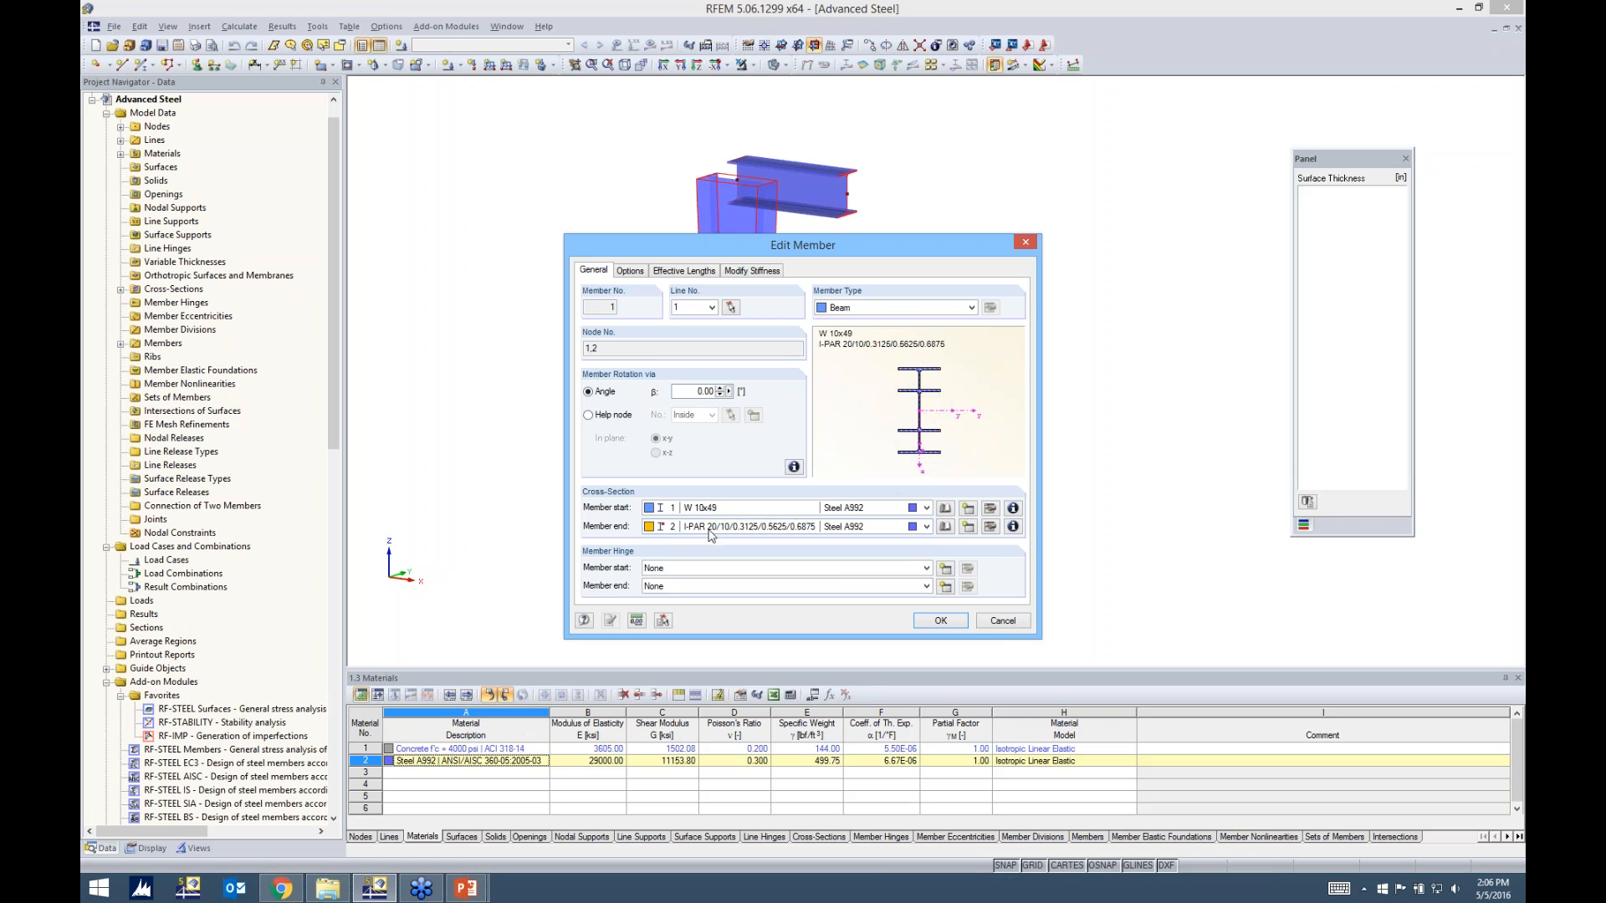
left_click(991, 528)
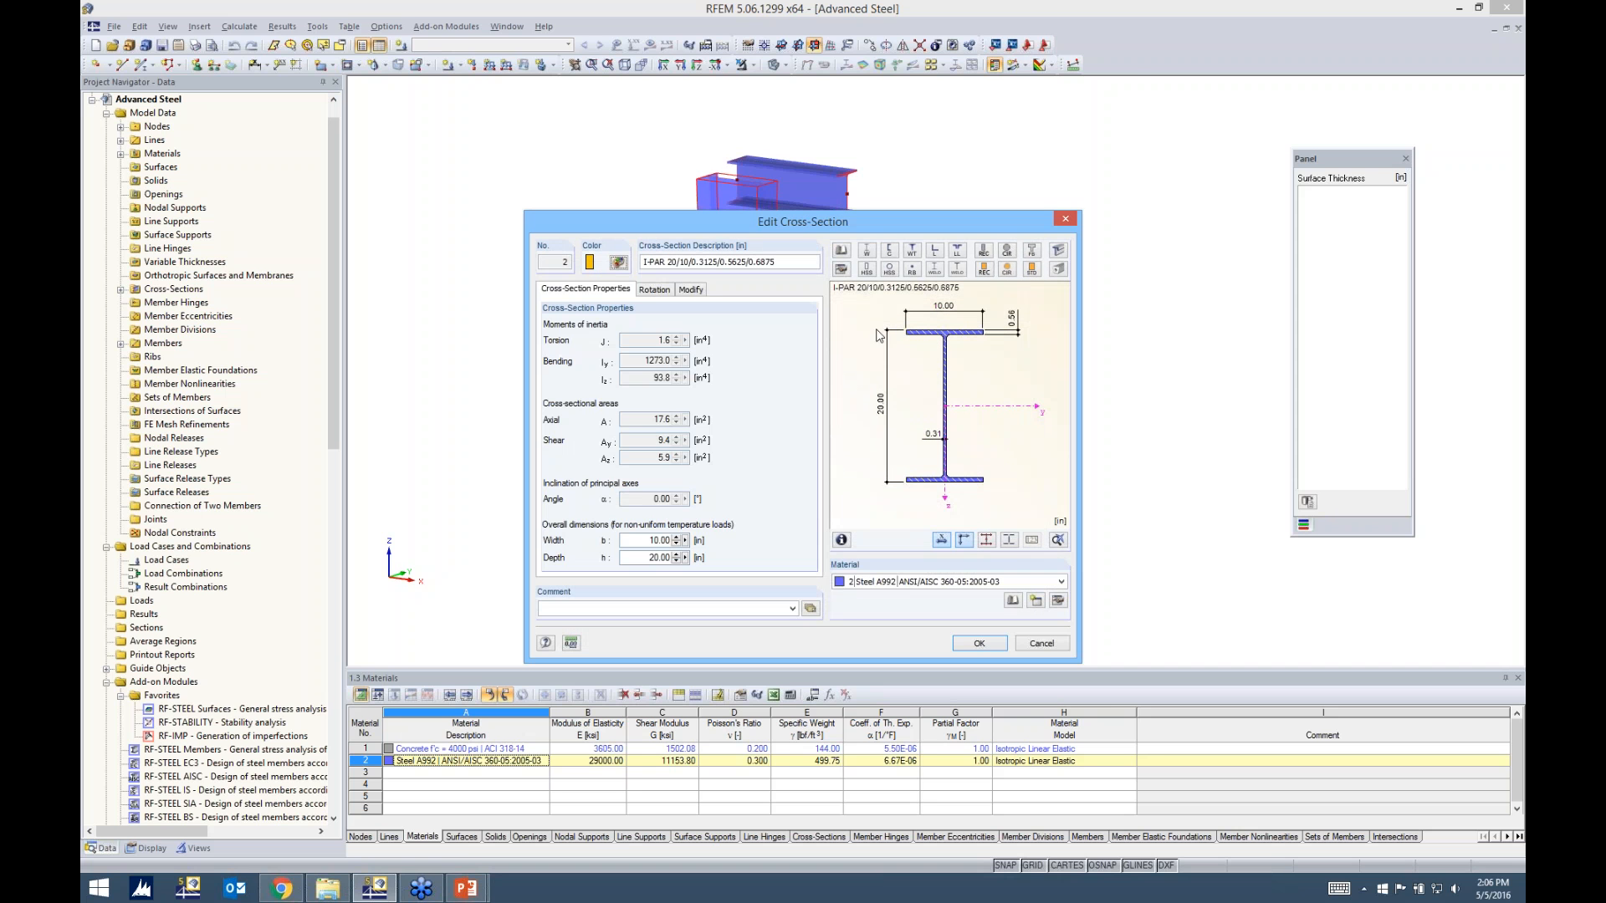
left_click(843, 269)
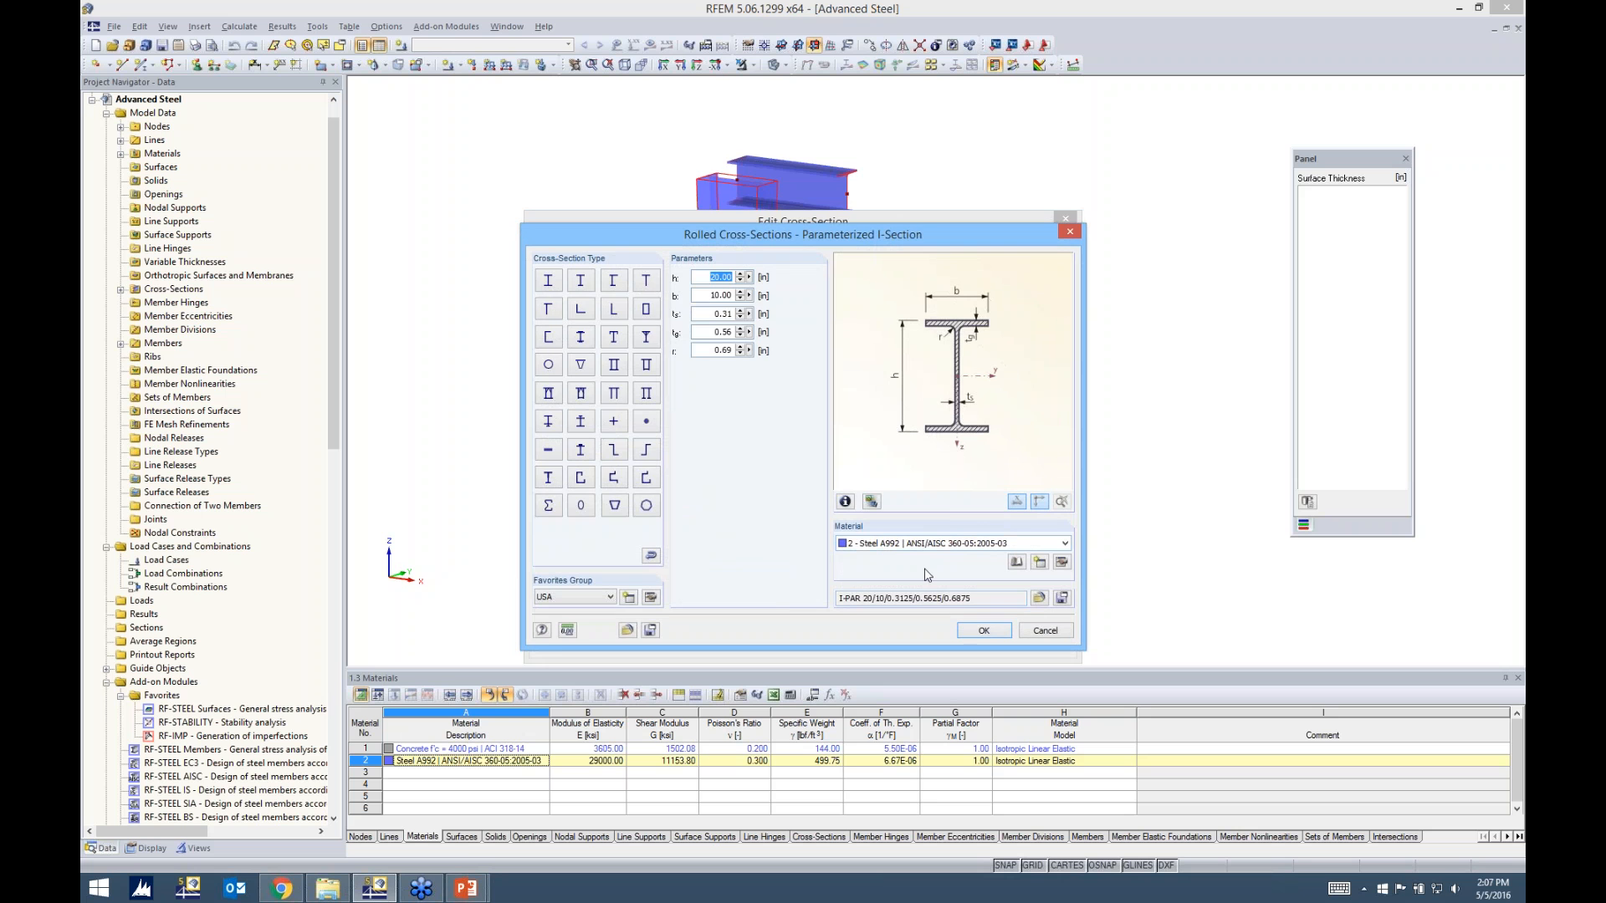
left_click(983, 630)
left_click(966, 646)
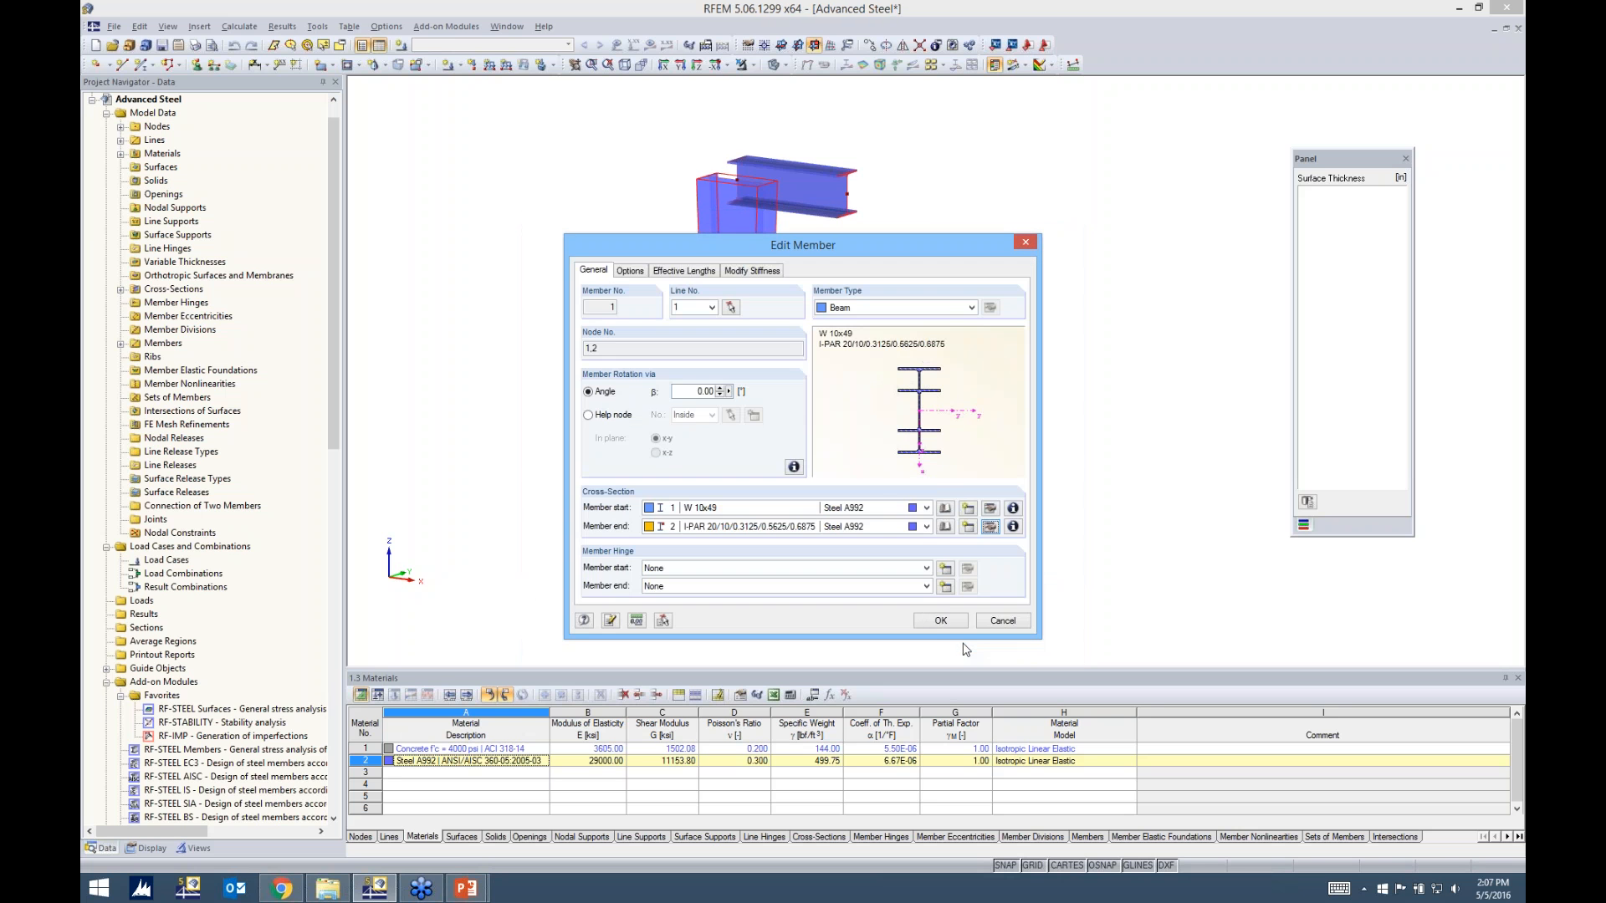
left_click(940, 620)
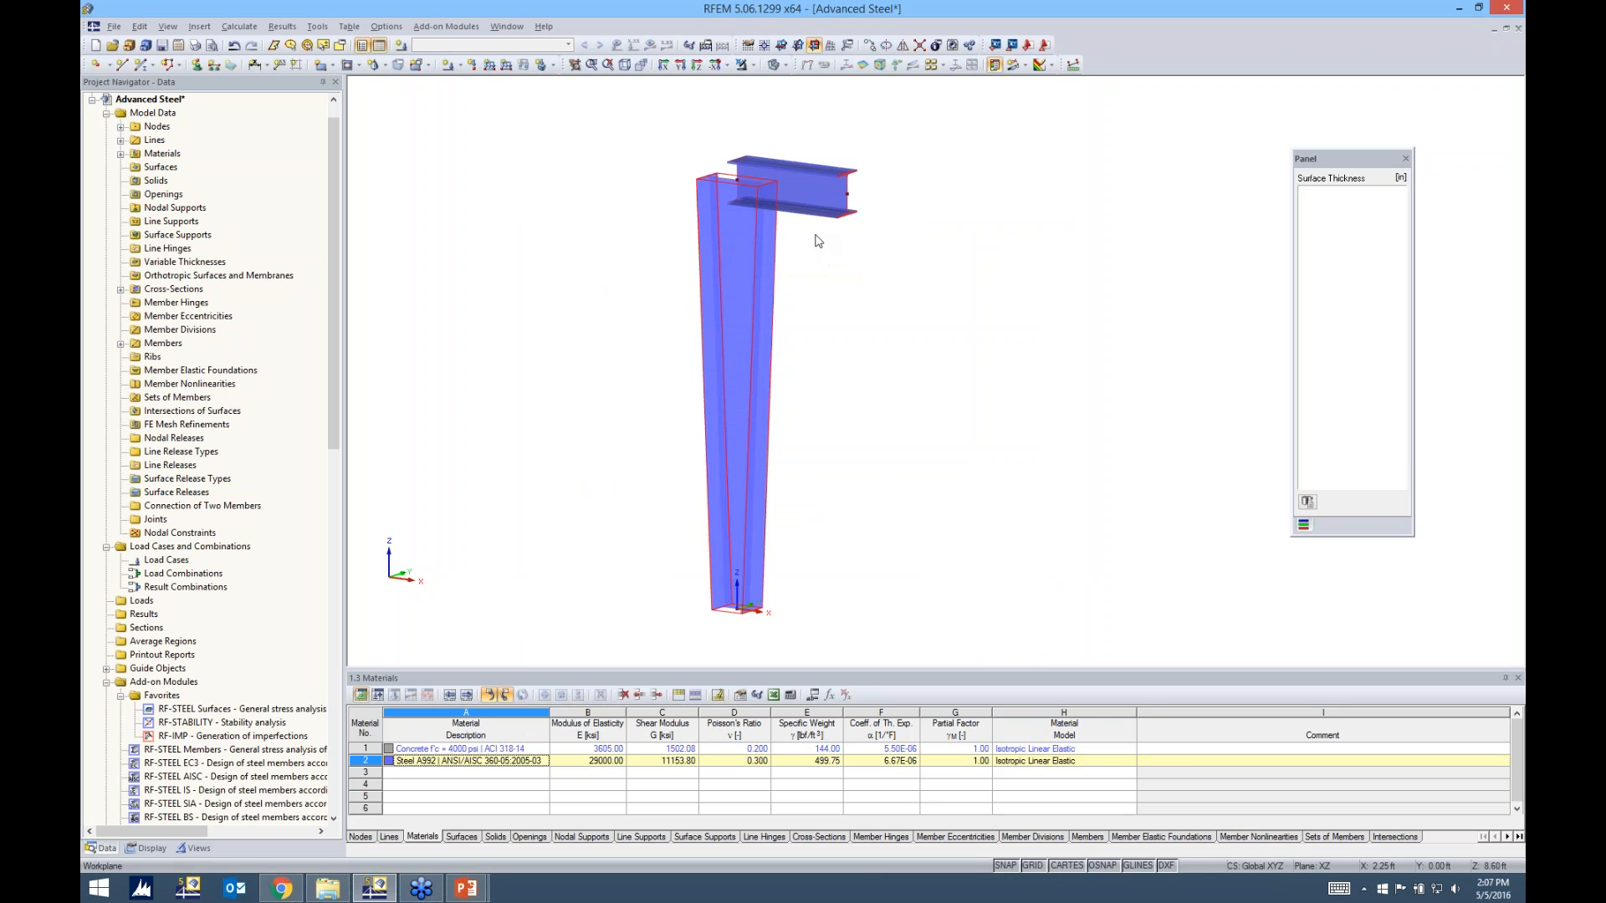
Check the horizontal beam's member properties and cross-section, then clear the selection
double_click(813, 188)
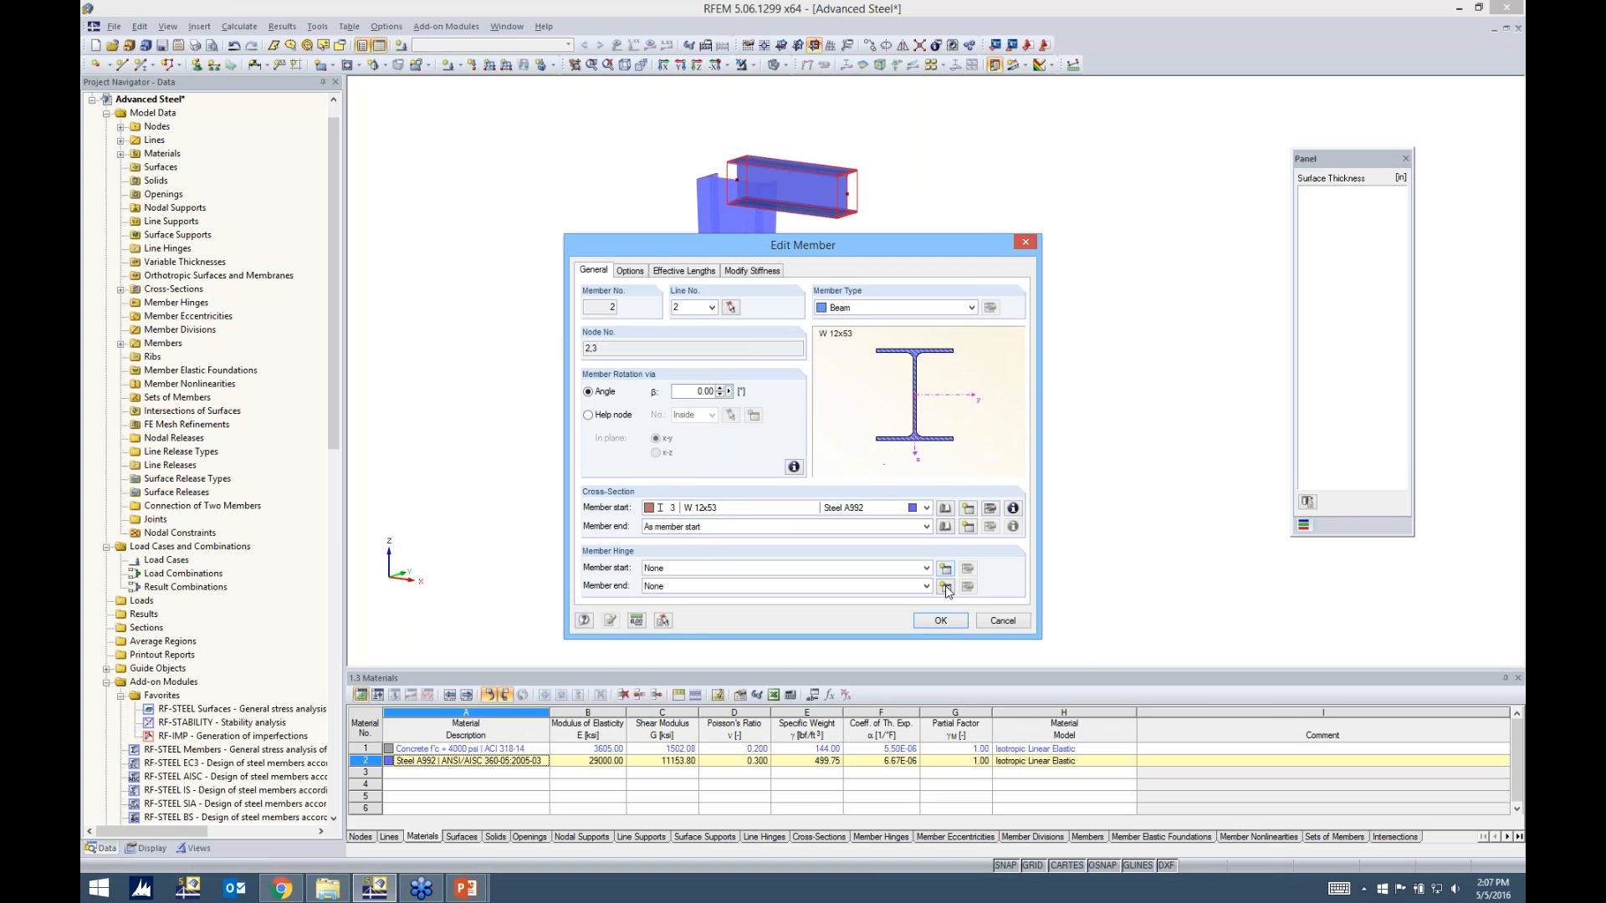
left_click(941, 621)
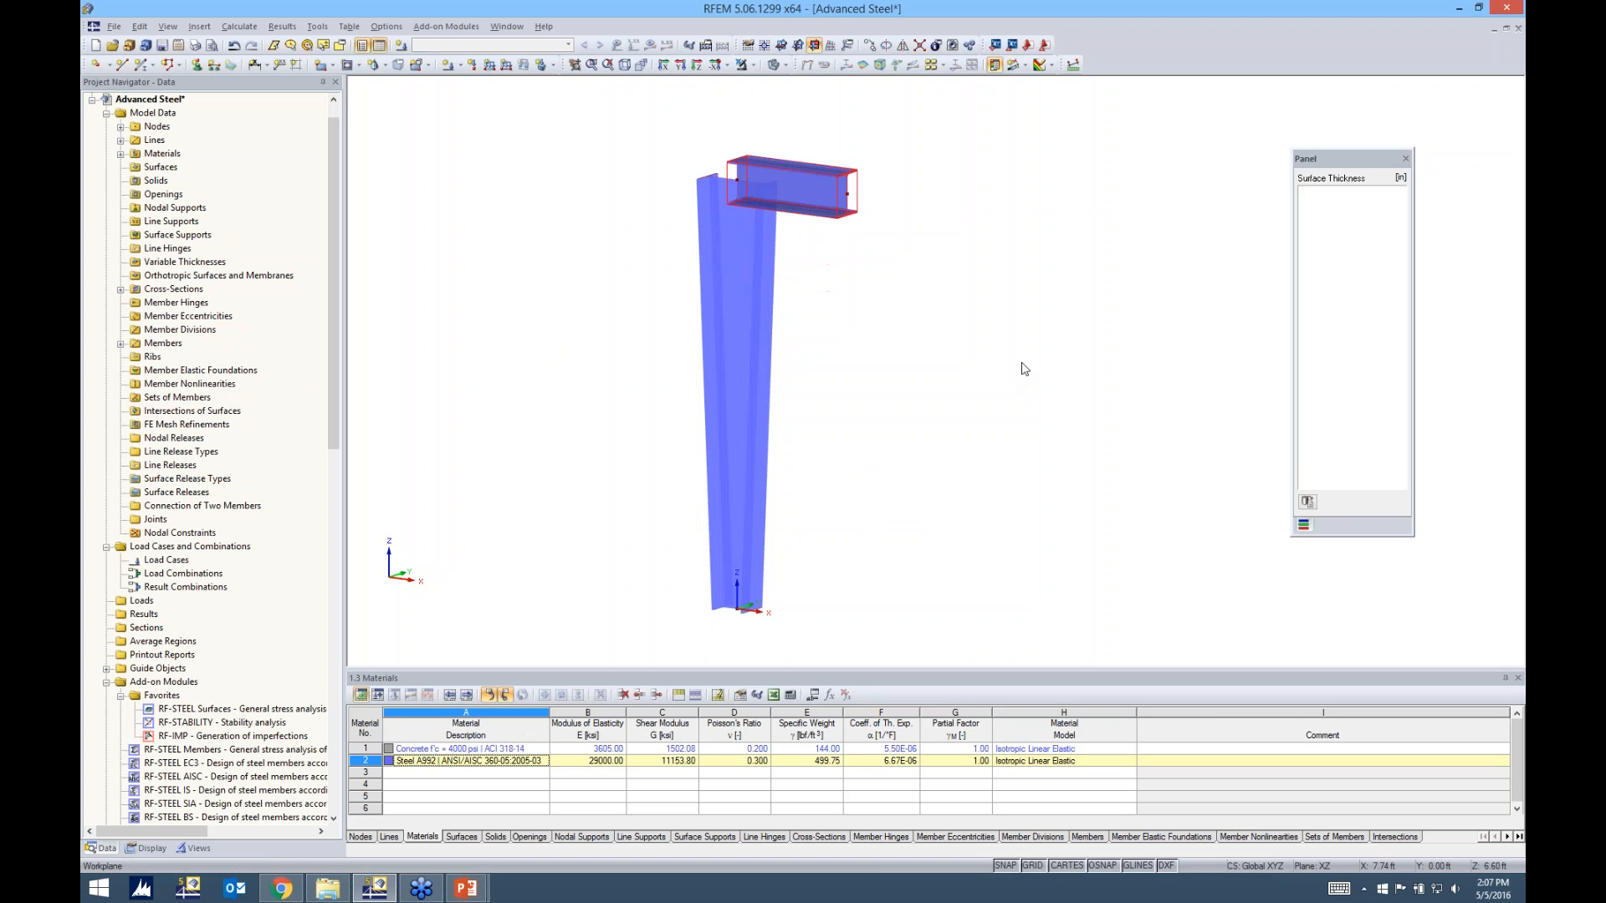
scroll(1021, 362, "down", 1)
middle_click_drag(991, 371, 949, 384)
left_click(929, 401)
Select both the tapered column and the beam, and generate surfaces from these two members
left_click_drag(823, 586, 637, 142)
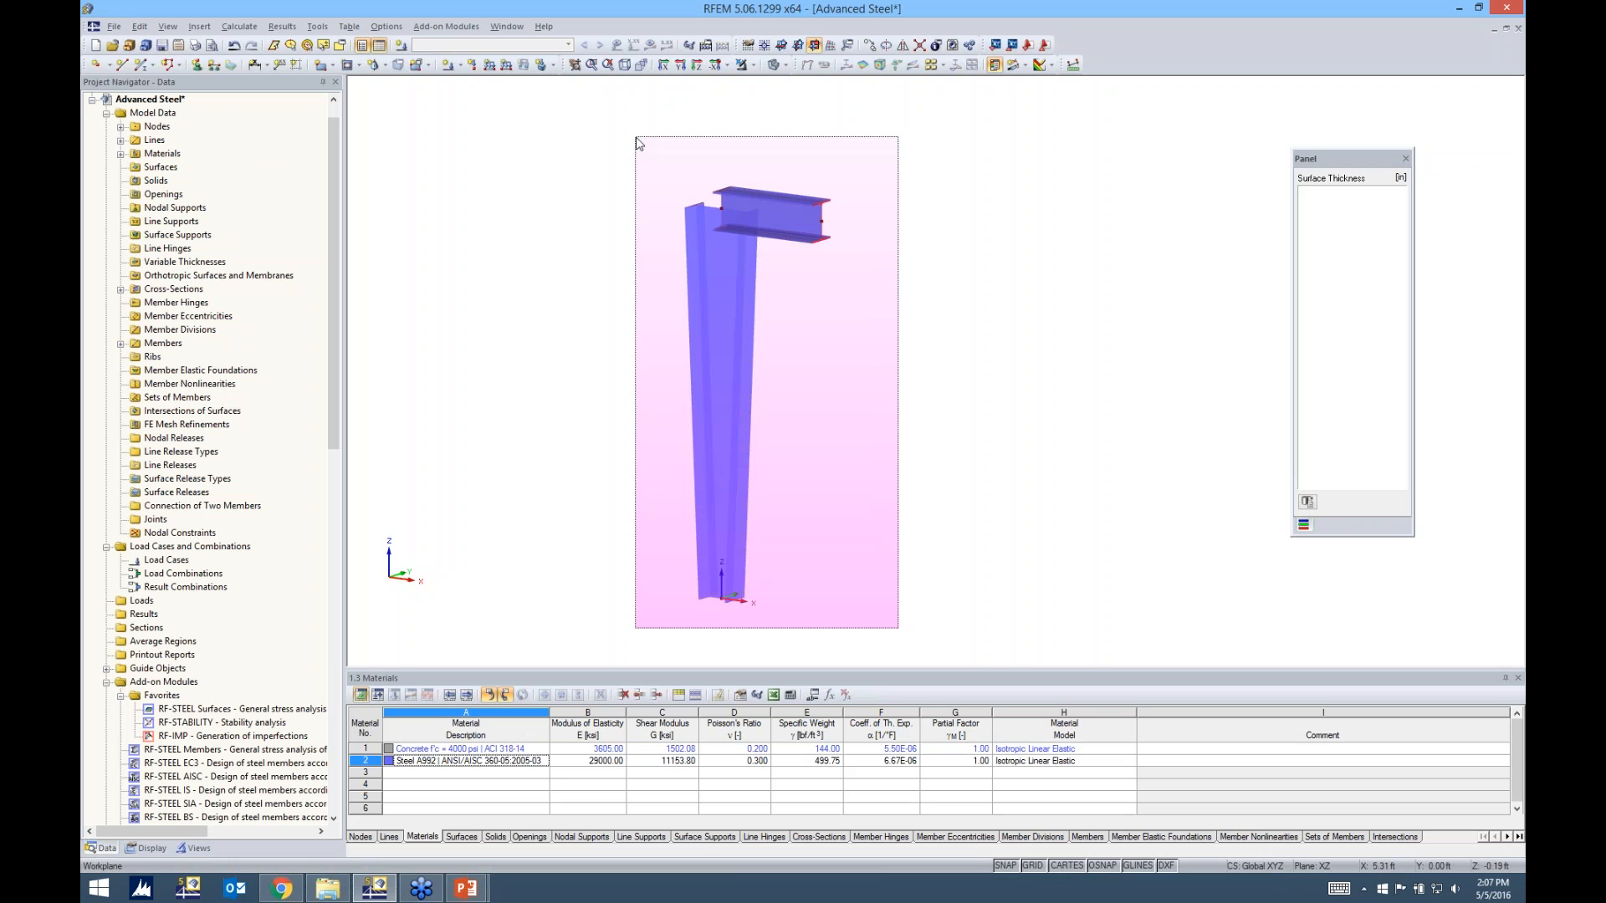
left_click_drag(641, 148, 715, 172)
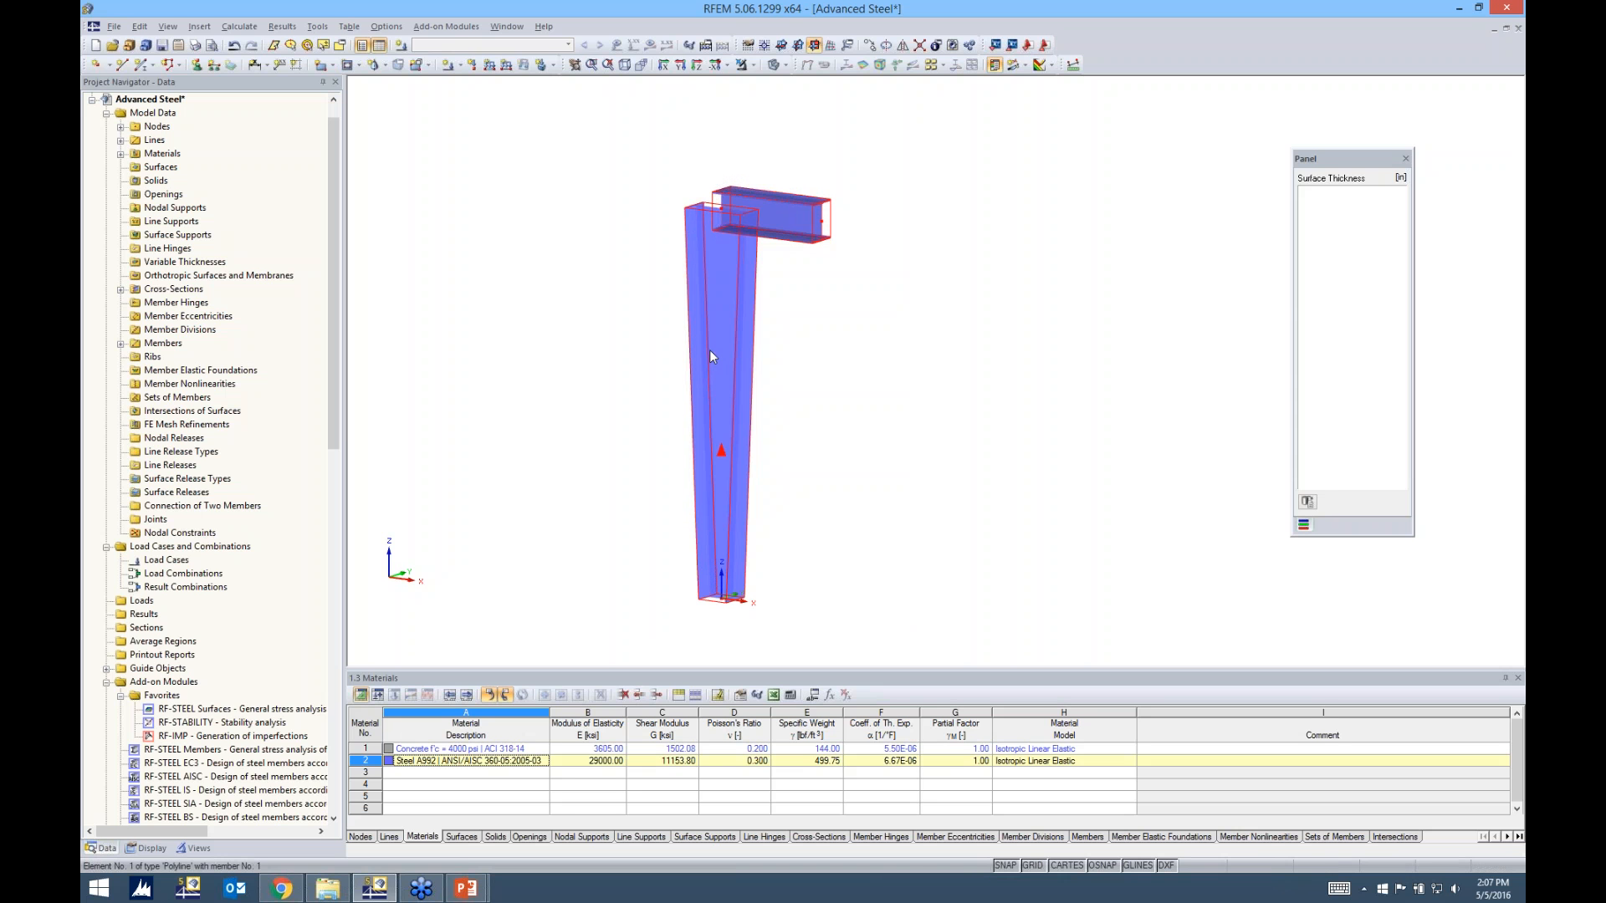
left_click_drag(615, 128, 793, 645)
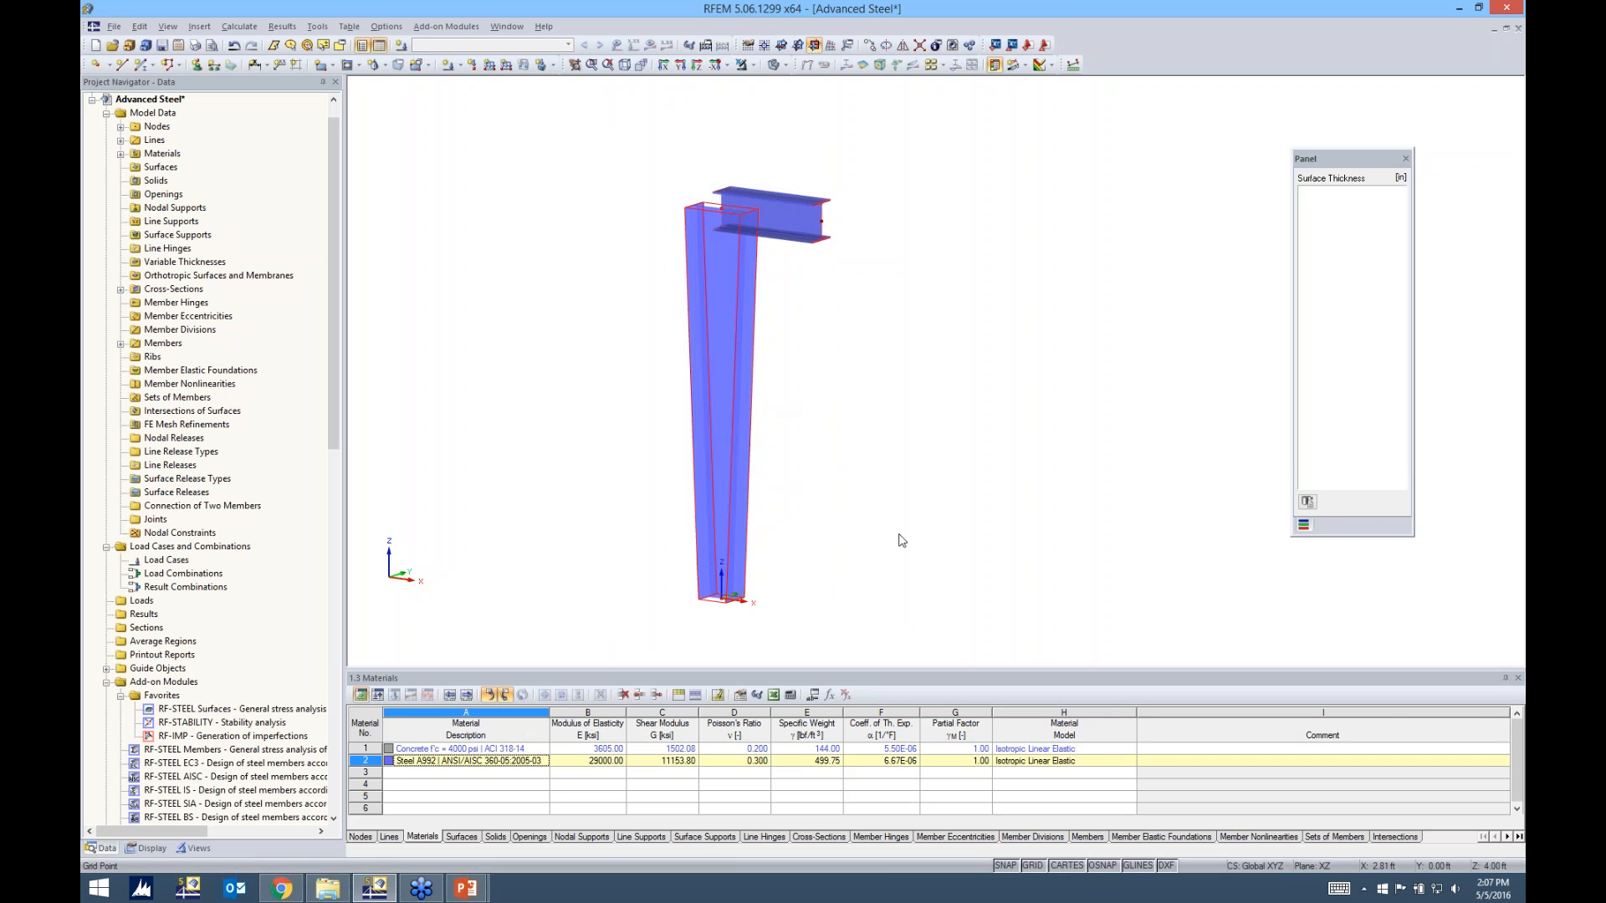
left_click_drag(896, 638, 624, 151)
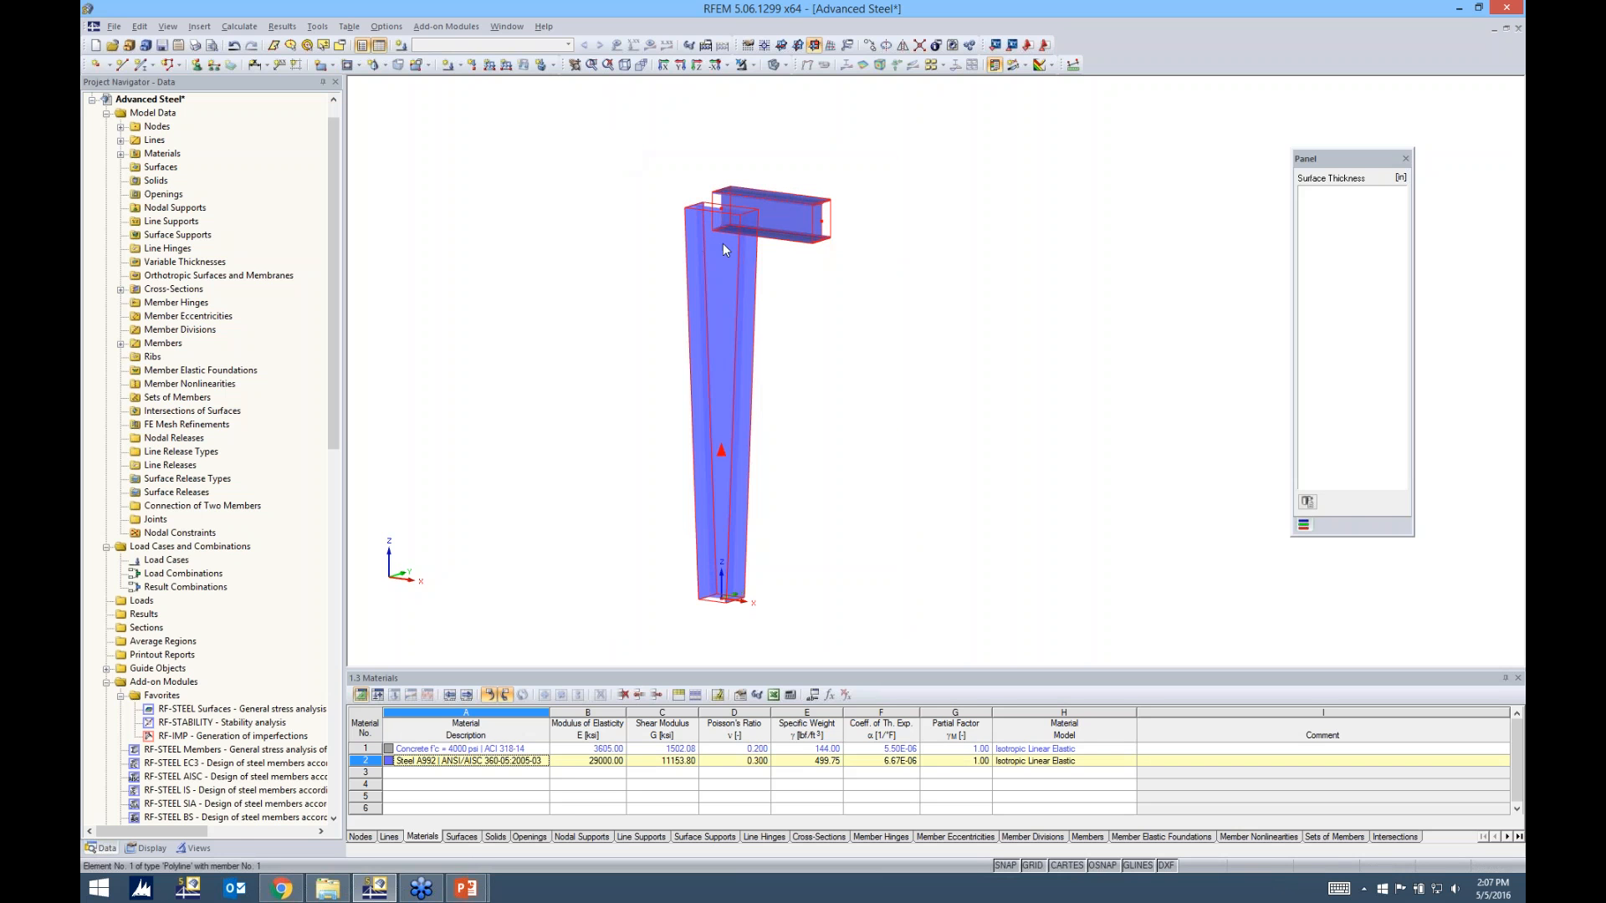
right_click(724, 244)
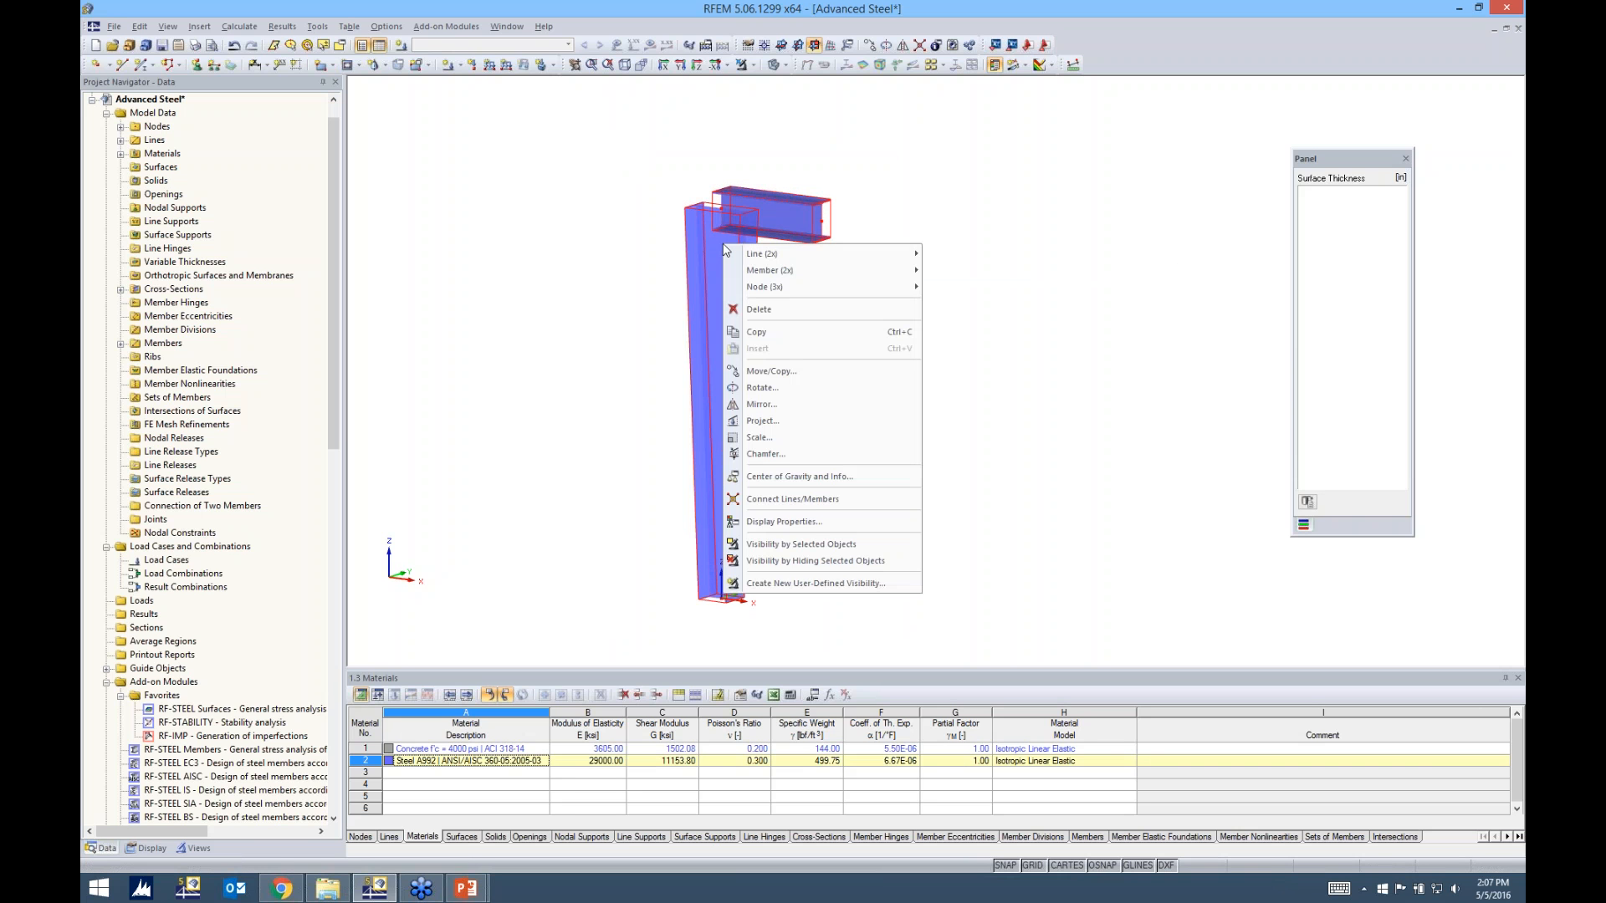
mouse_move(736, 251)
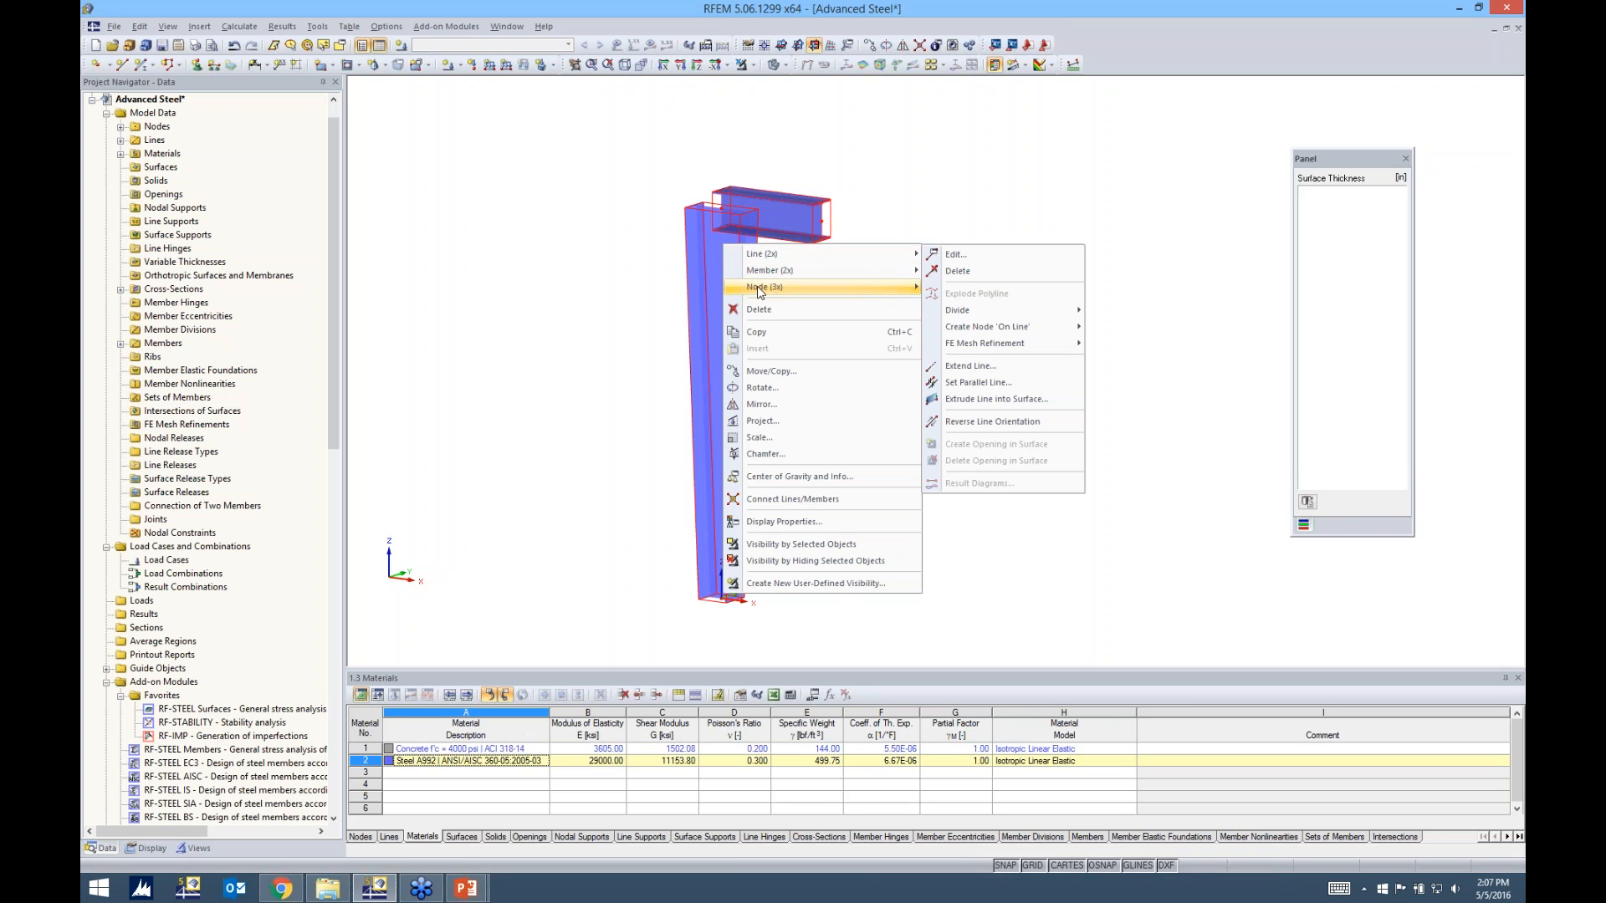
mouse_move(767, 278)
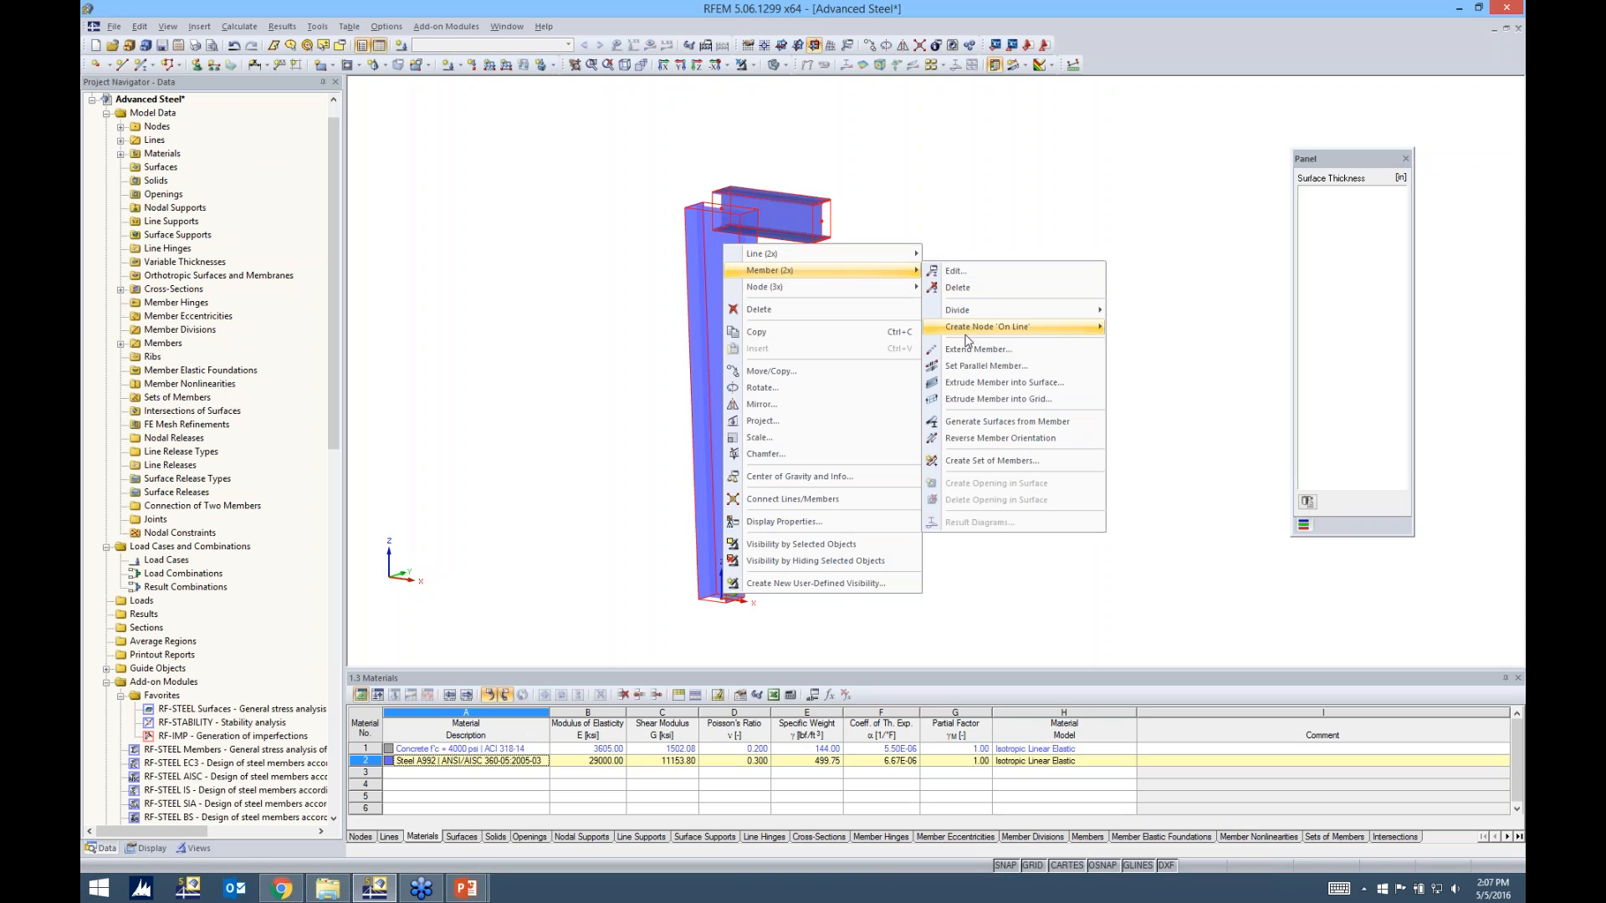
left_click(961, 425)
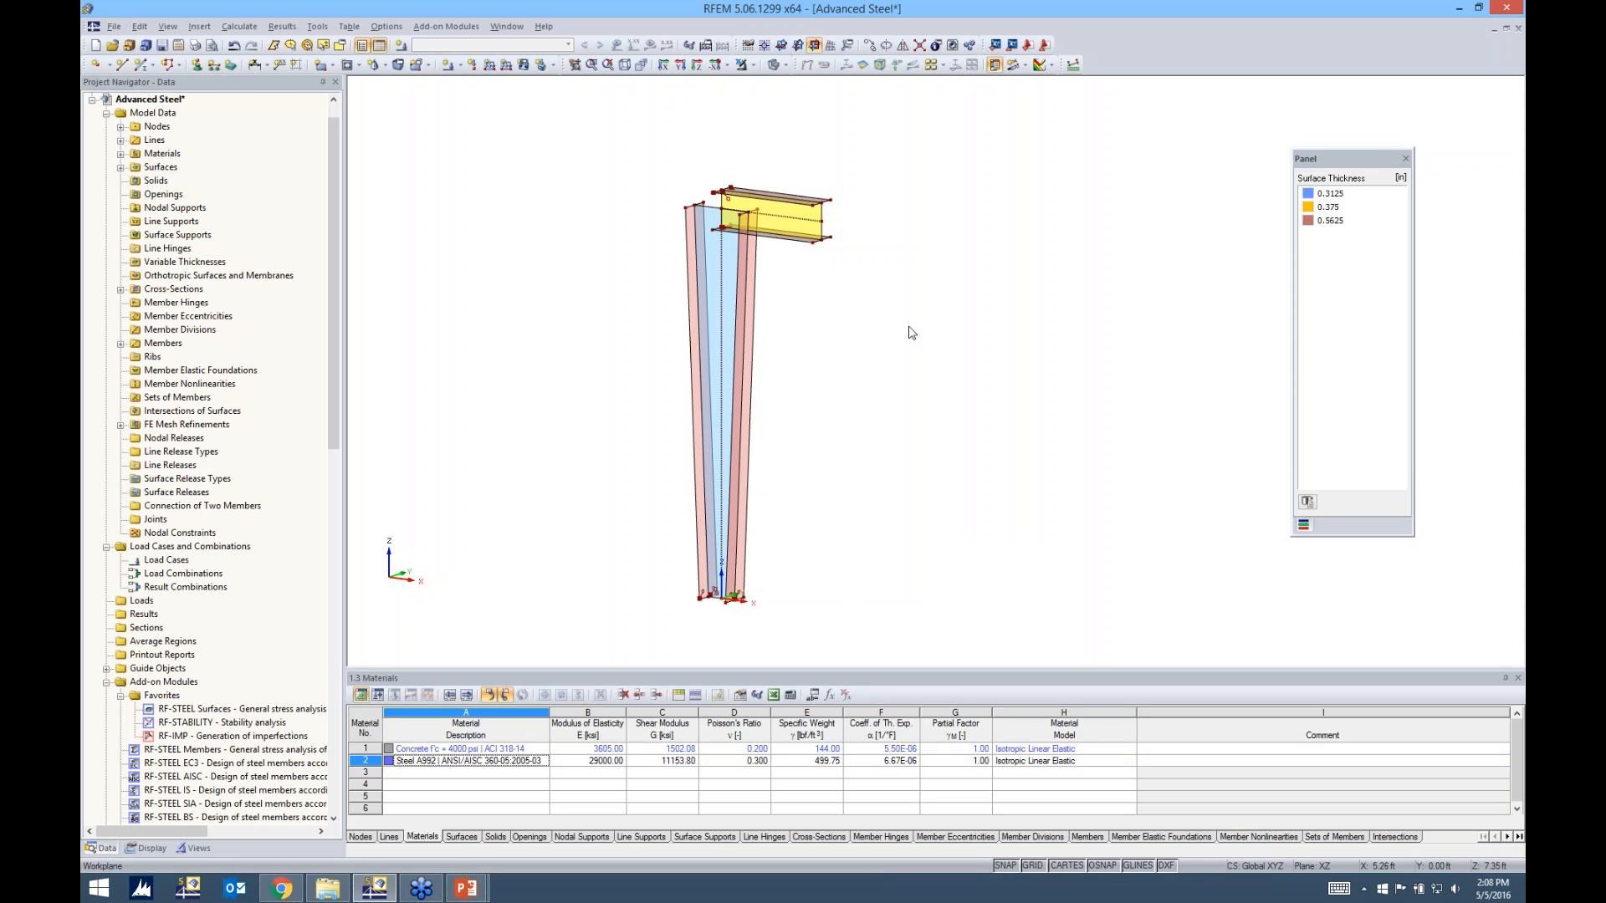
Inspect the material and thickness of the beam's web surface, leaving its settings as they are
scroll(858, 350, "up", 2)
scroll(850, 345, "up", 2)
middle_click_drag(819, 264, 832, 356)
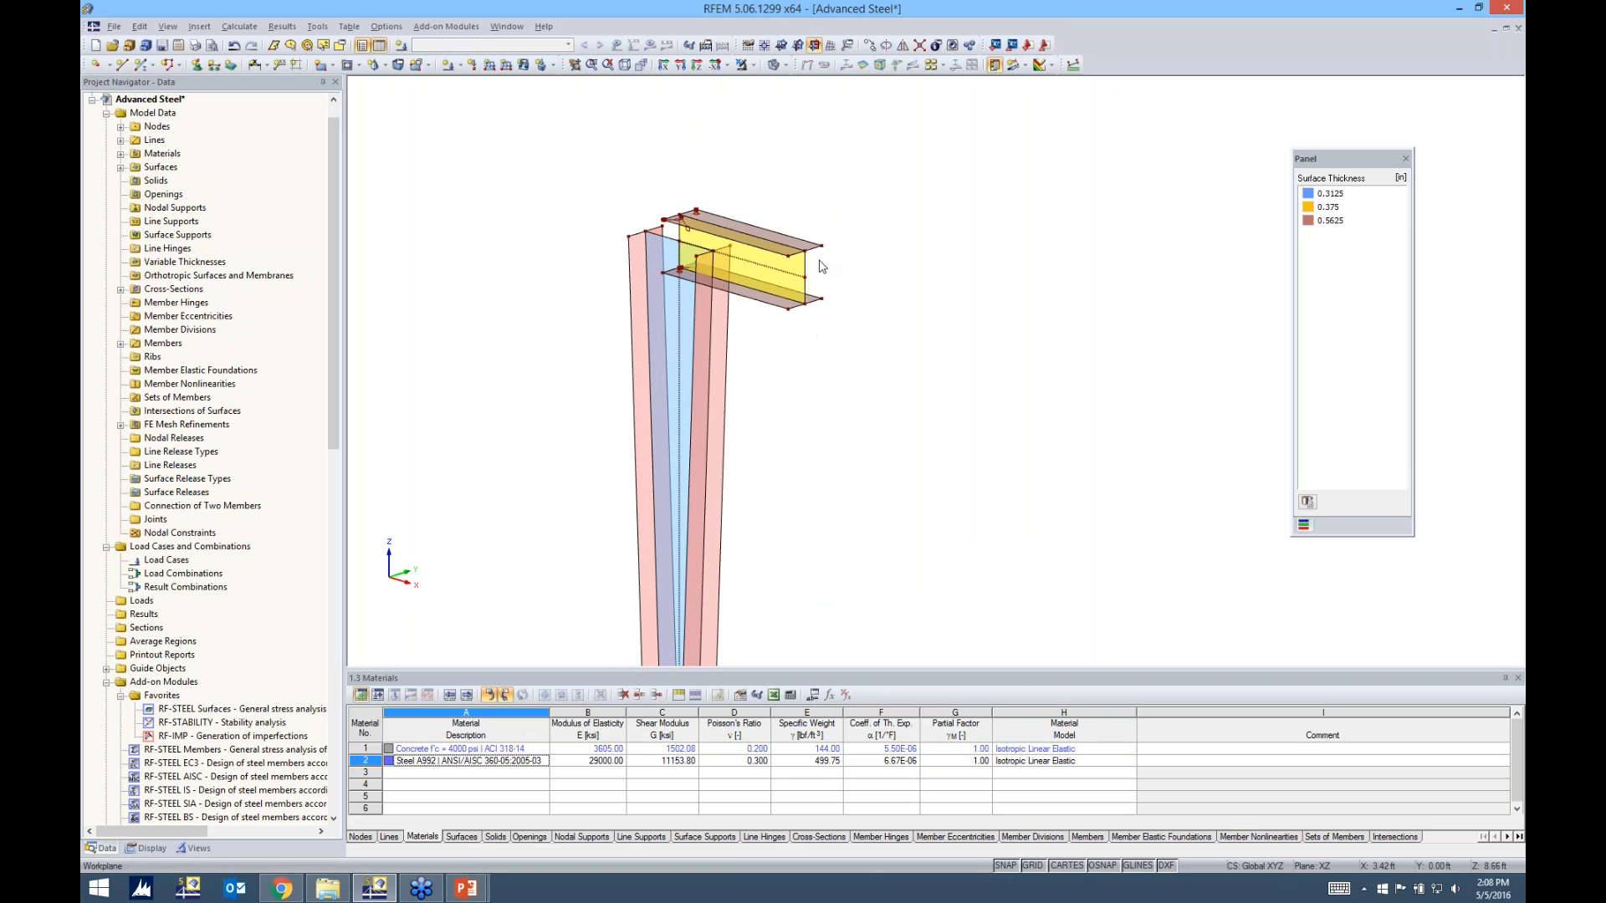
scroll(820, 291, "up", 2)
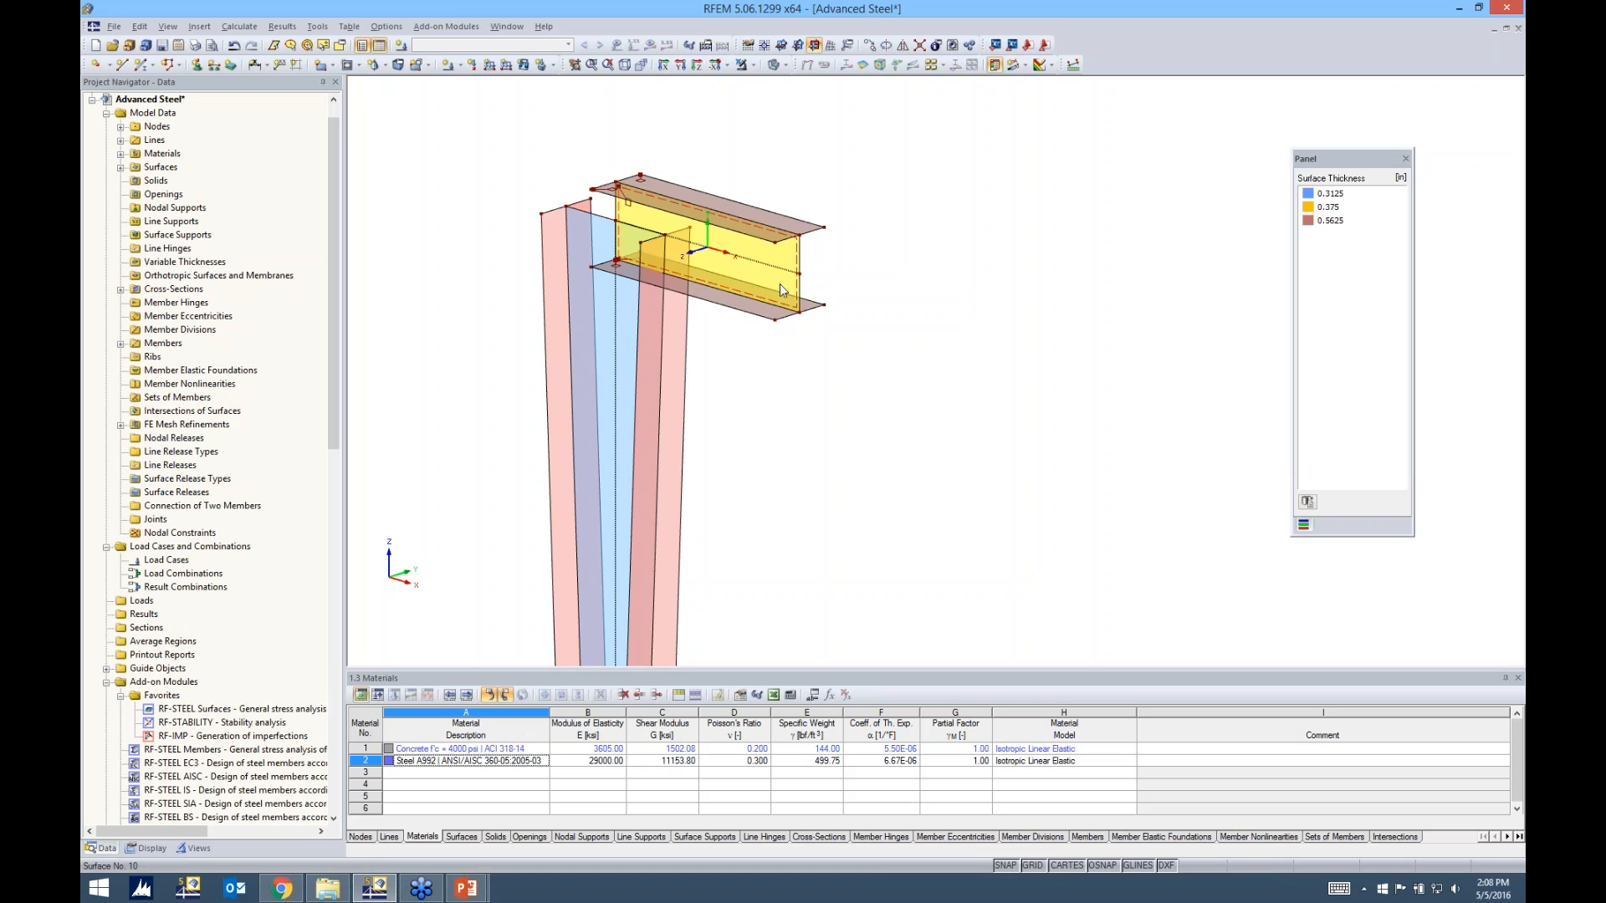
double_click(781, 282)
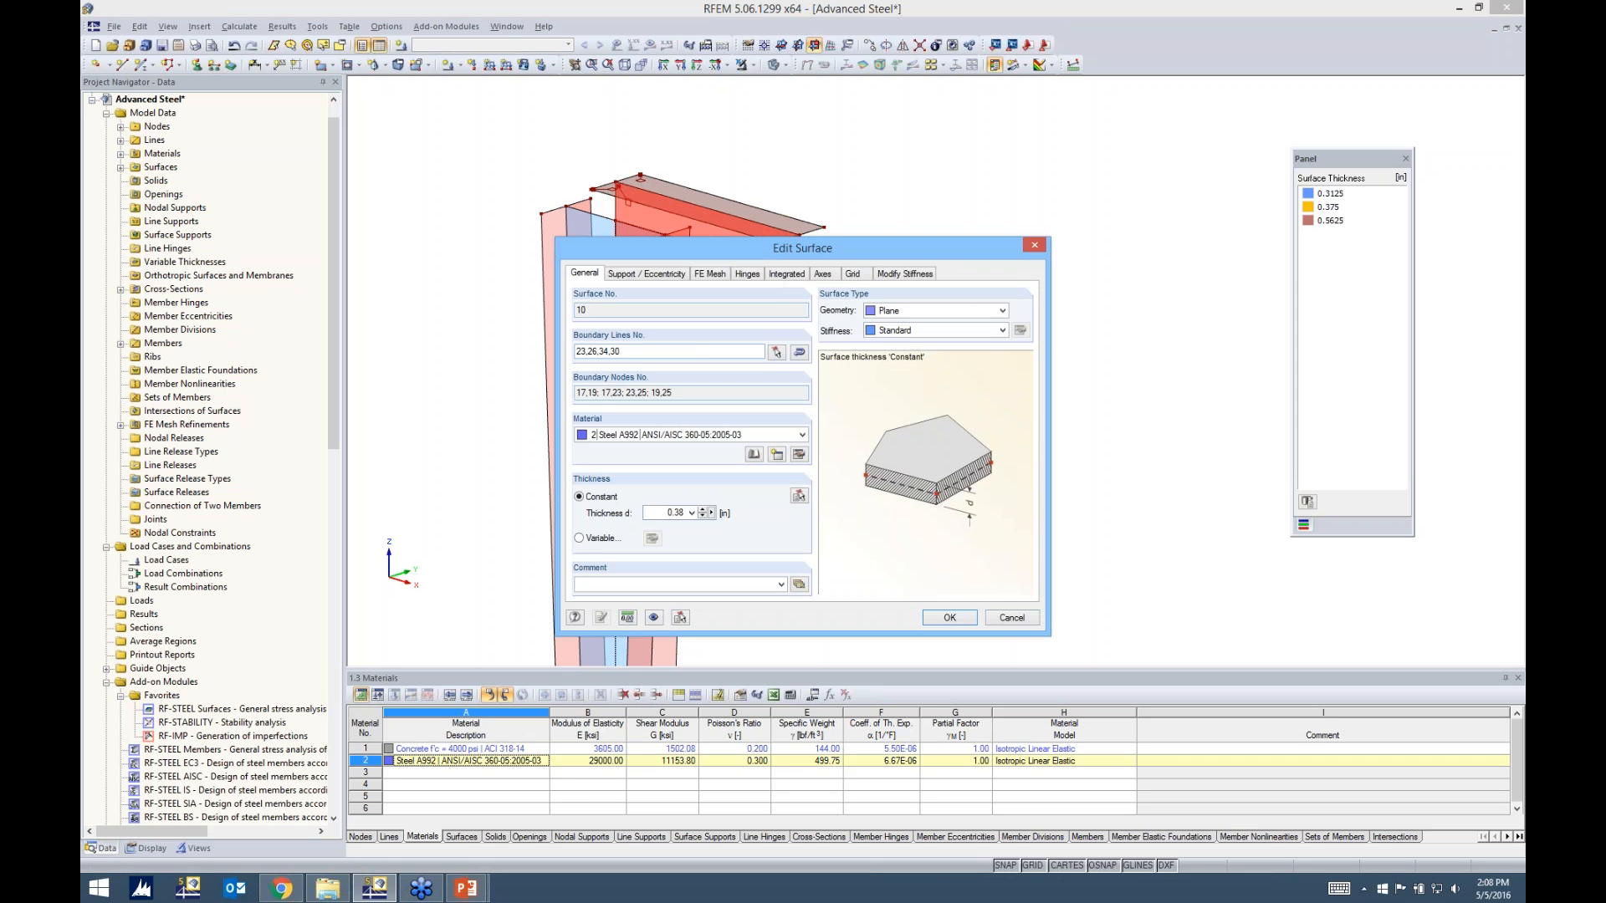
double_click(667, 513)
left_click(1017, 621)
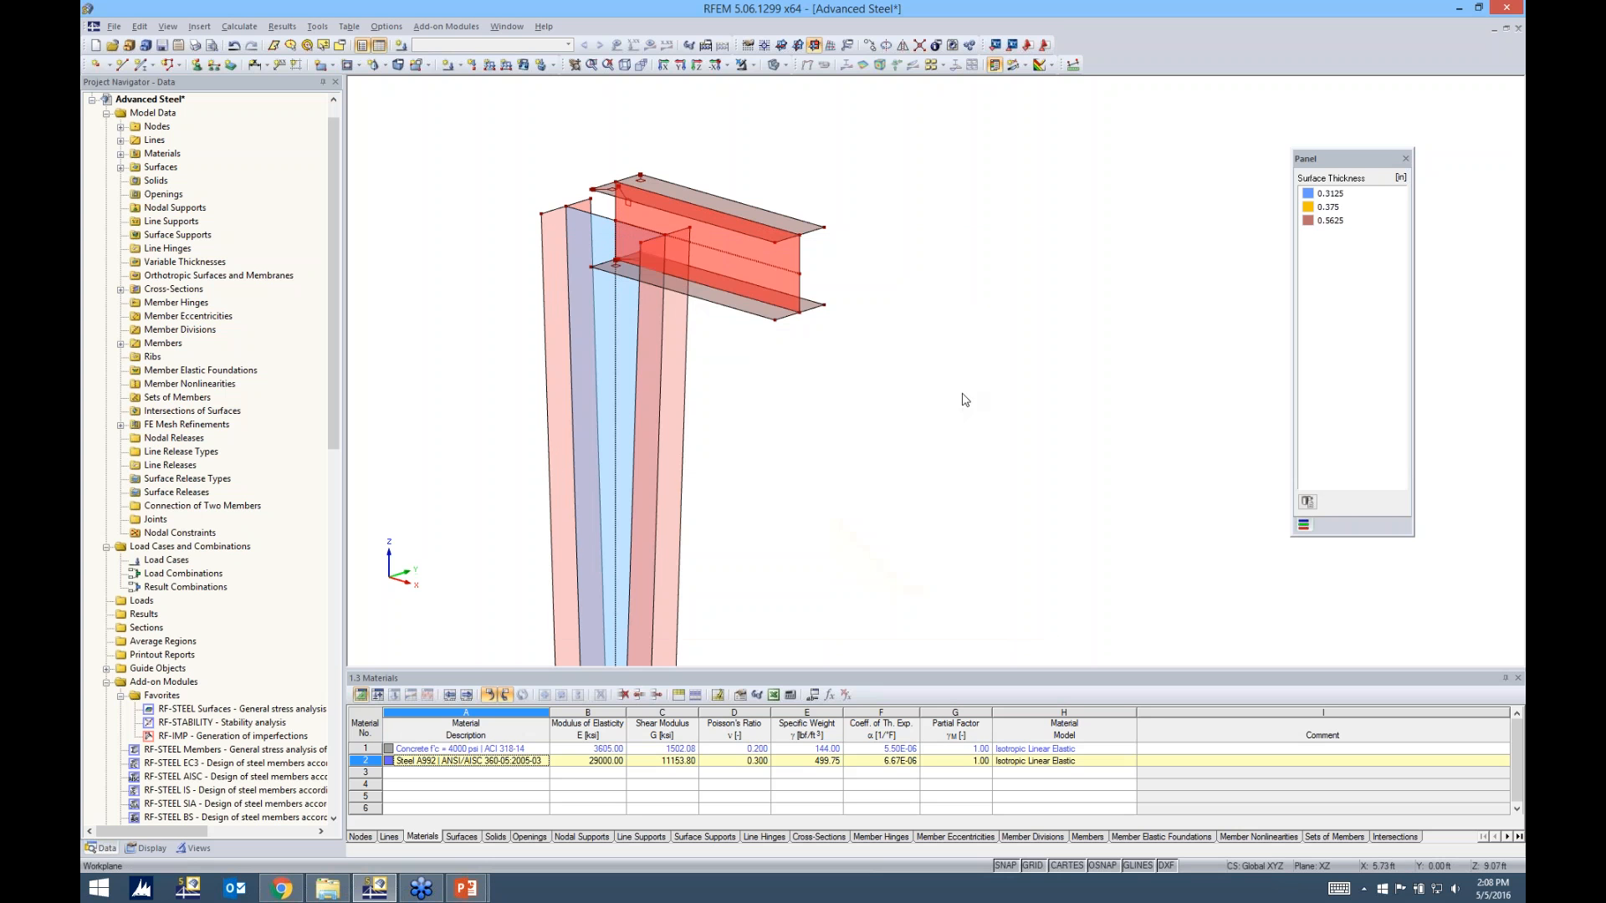
left_click(875, 346)
Delete the surface FE mesh refinement assigned to surfaces 1-10
middle_click_drag(757, 384, 798, 343, "ctrl")
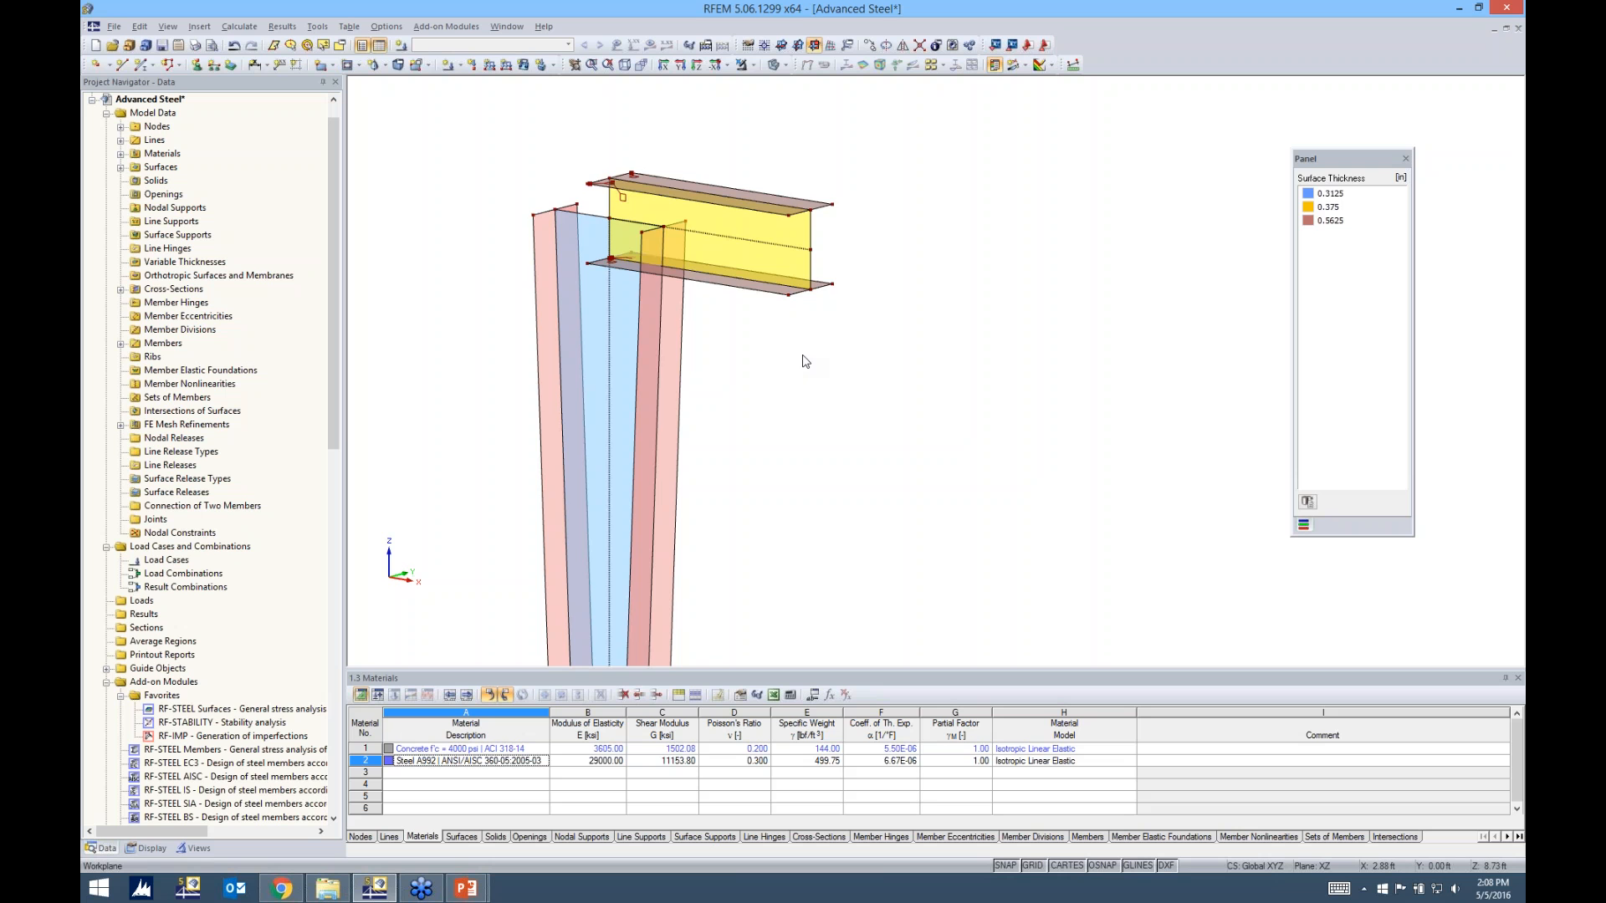
scroll(803, 361, "down", 3)
middle_click_drag(803, 361, 916, 246)
scroll(815, 282, "down", 2)
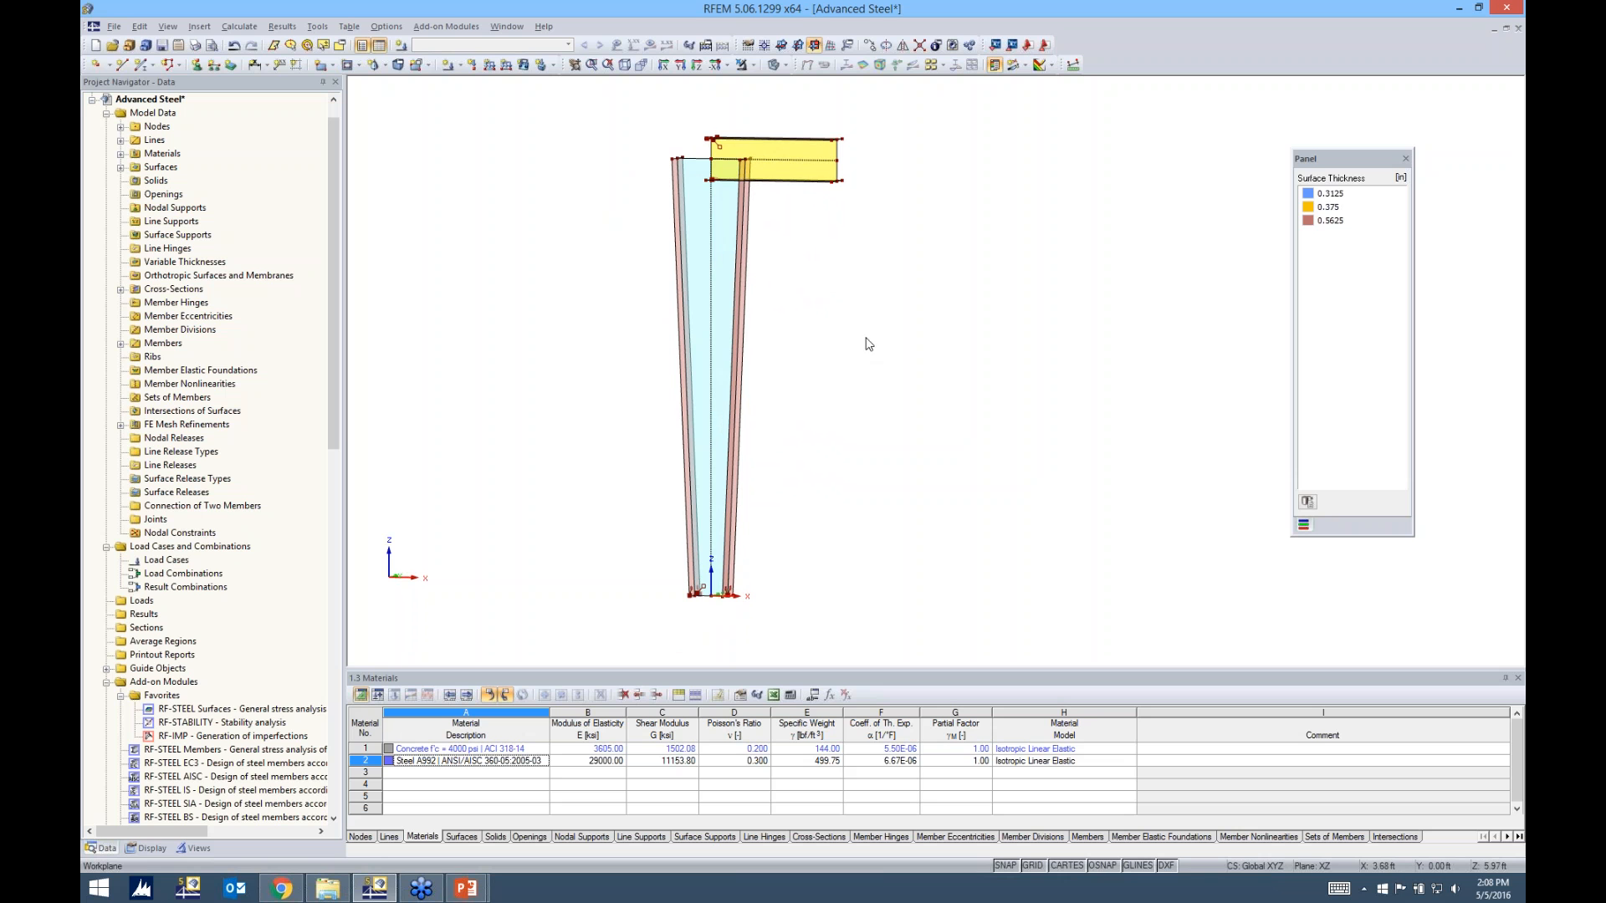
middle_click_drag(813, 312, 741, 376)
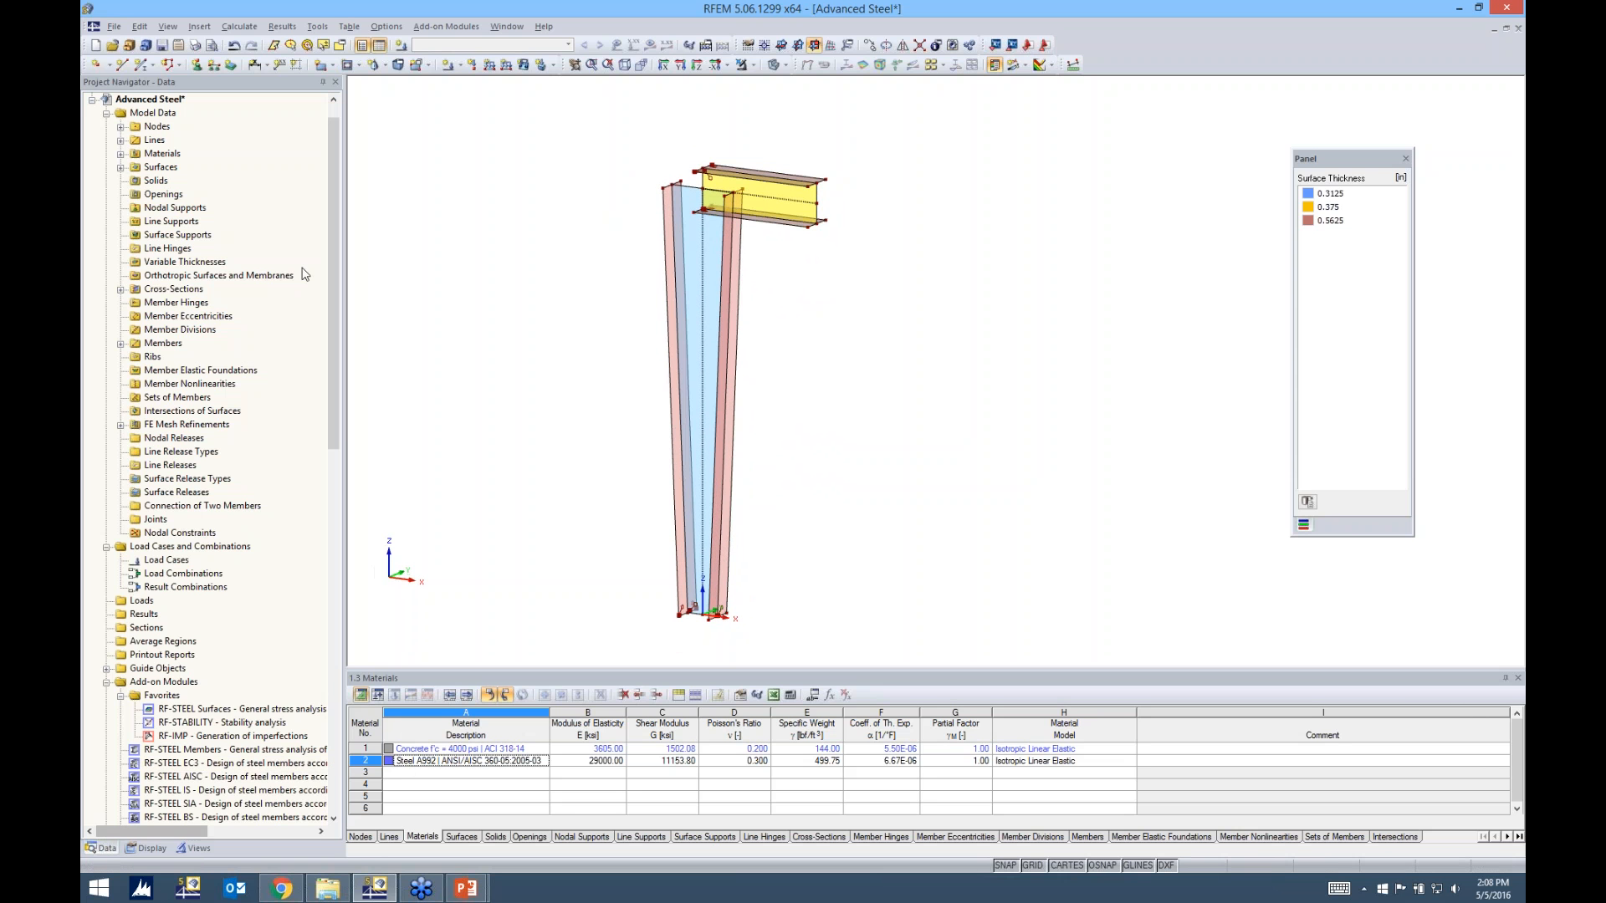
left_click(122, 425)
left_click(173, 437)
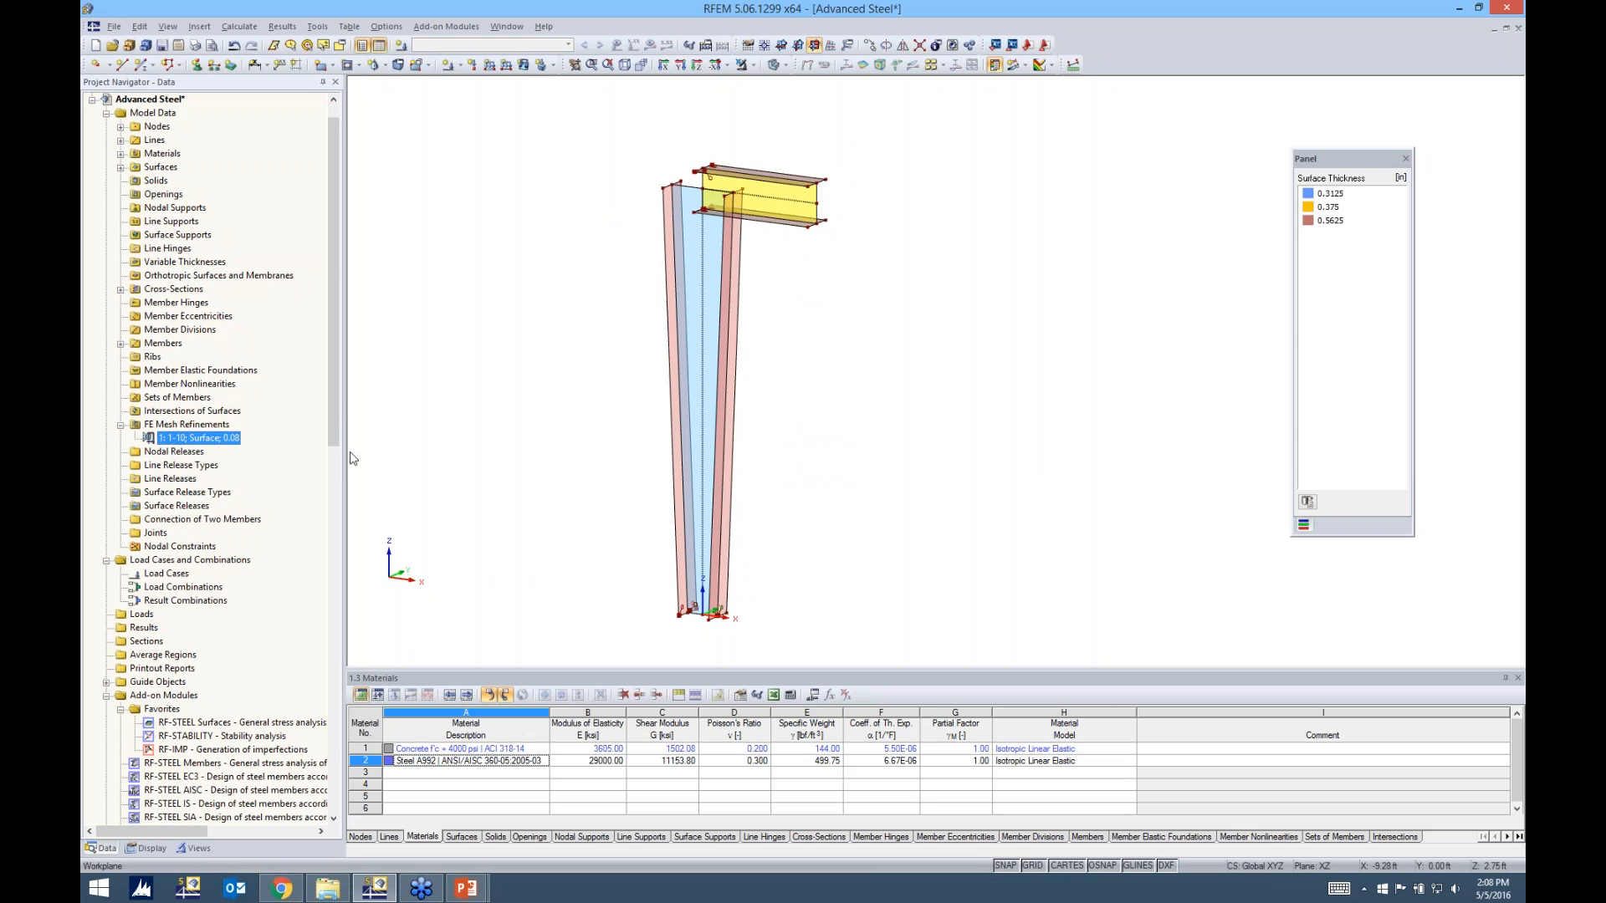
key("Delete")
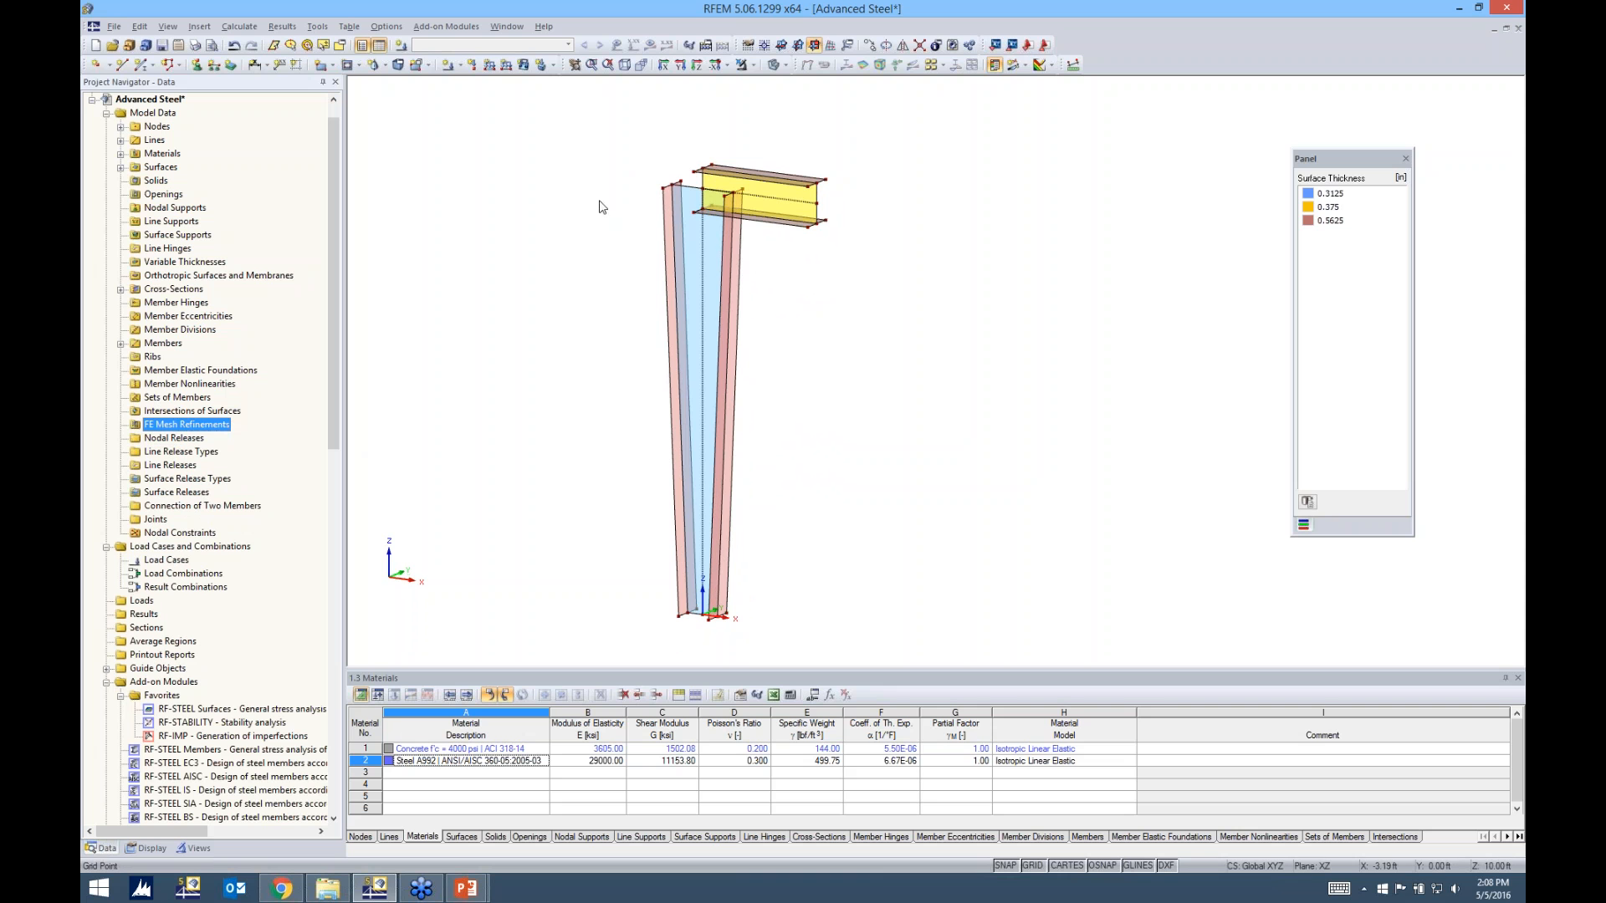
Inspect the member type of the column's centreline member and its available options, keeping the type as Null
middle_click_drag(754, 260, 756, 260)
scroll(714, 240, "up", 3)
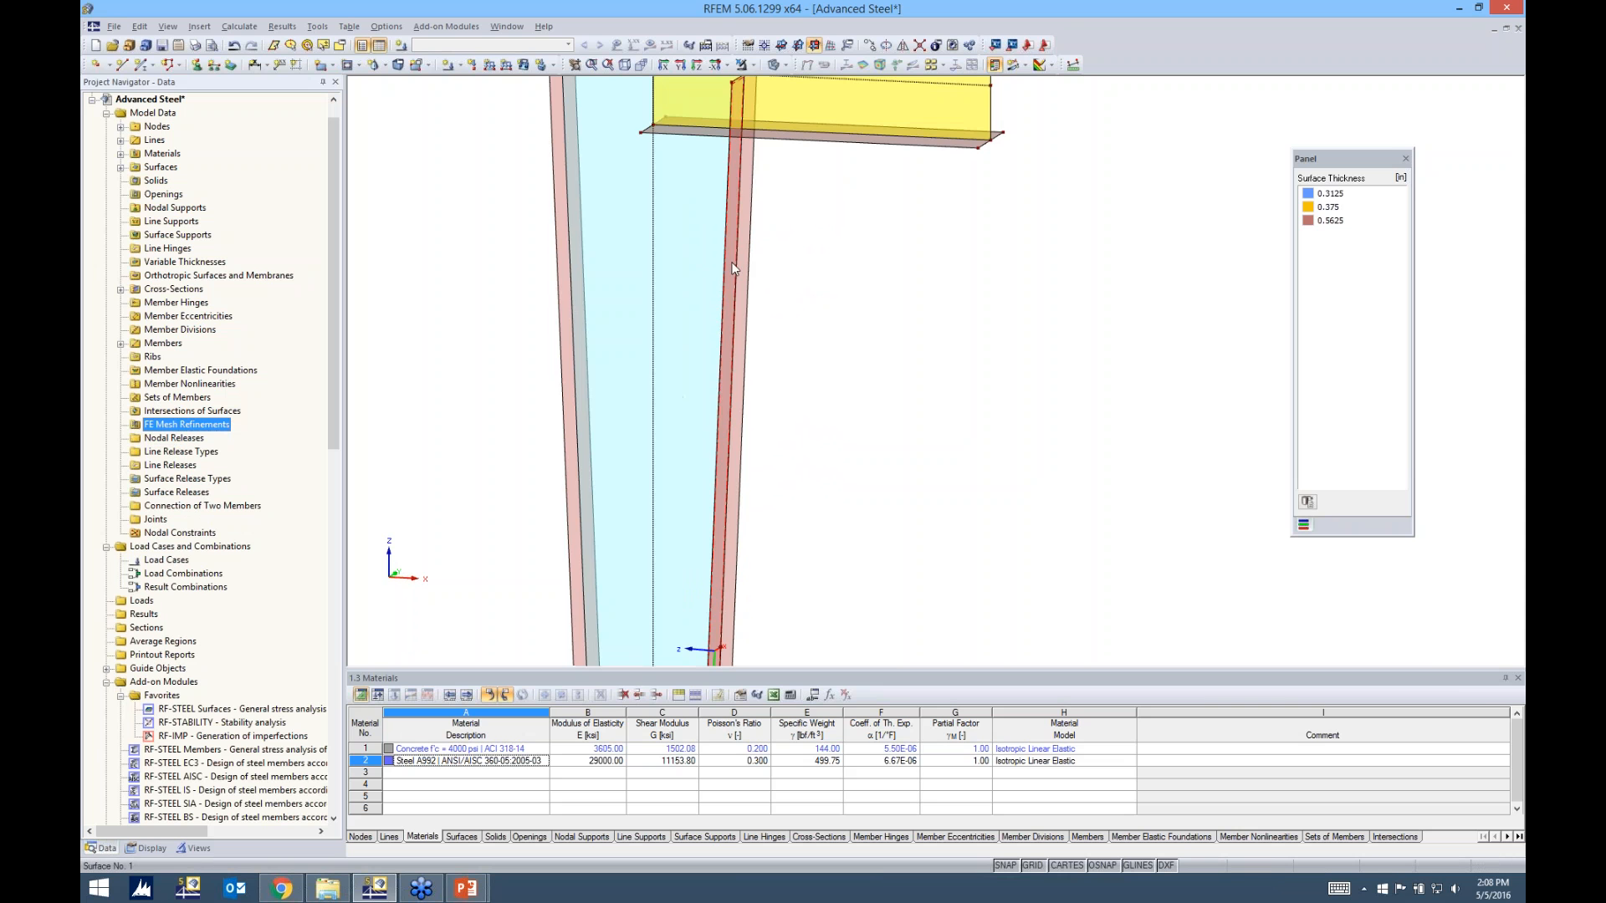
middle_click_drag(841, 295, 849, 327)
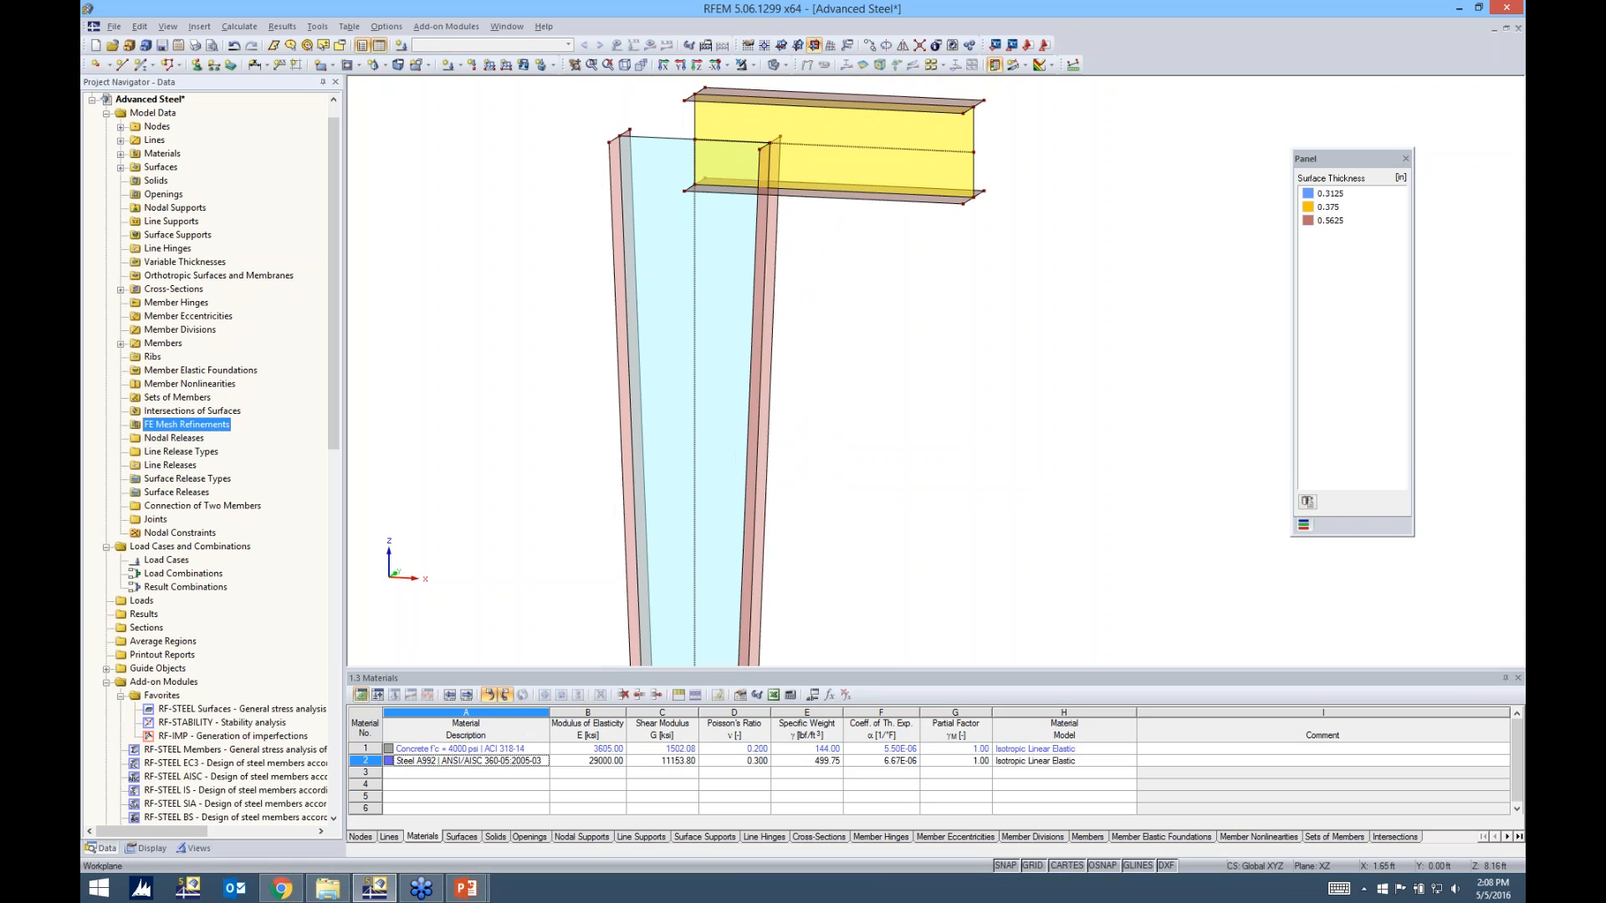
double_click(694, 337)
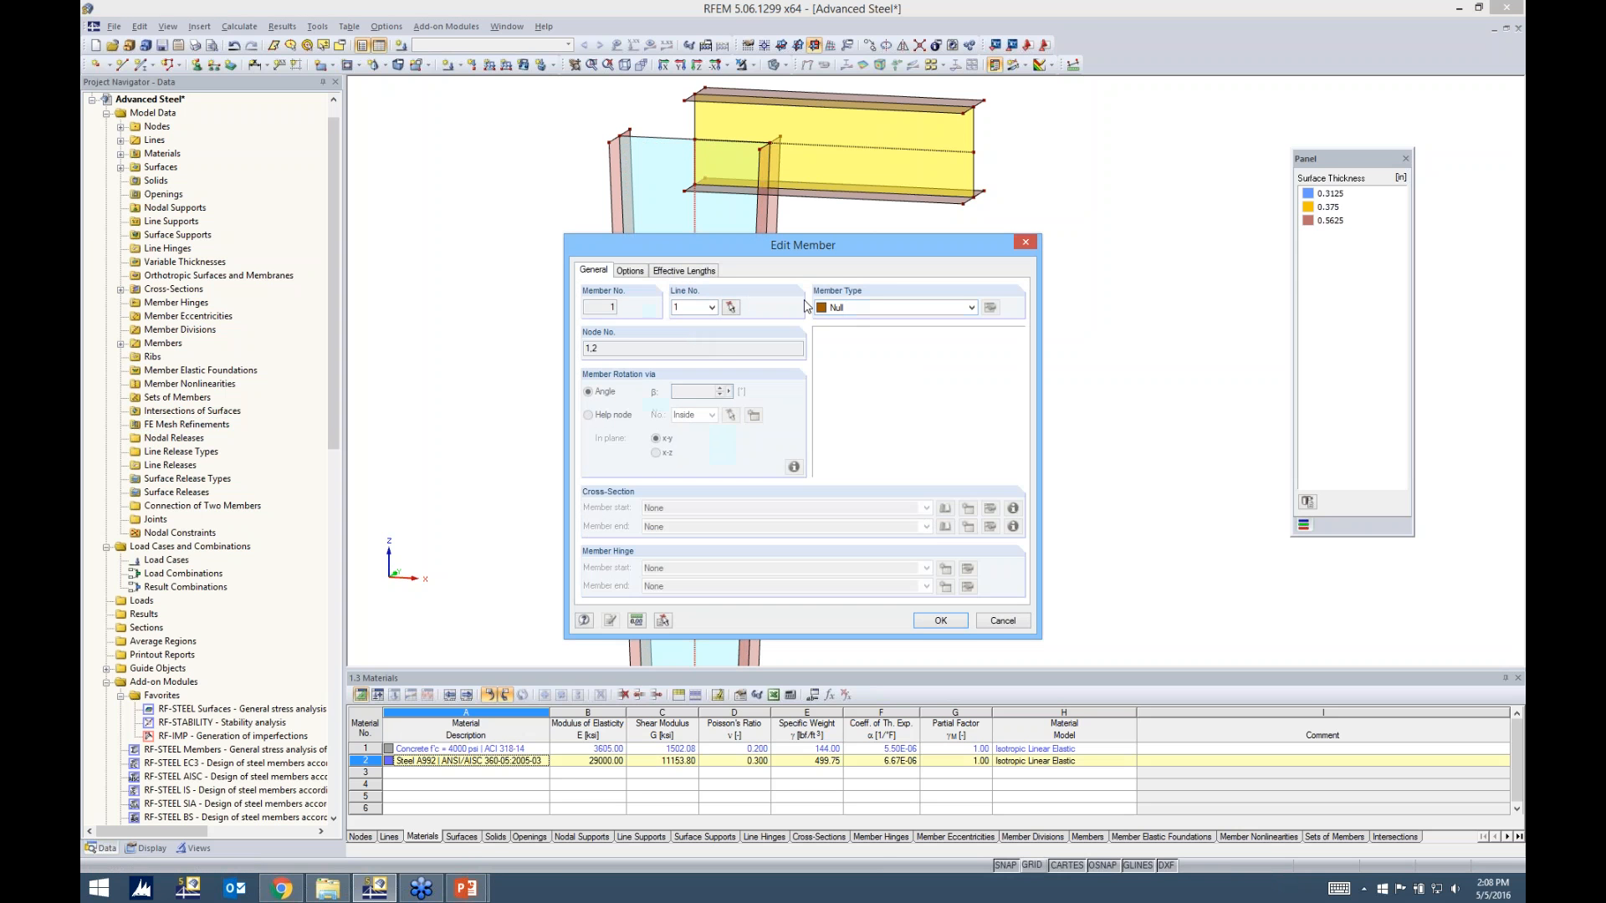
left_click(853, 308)
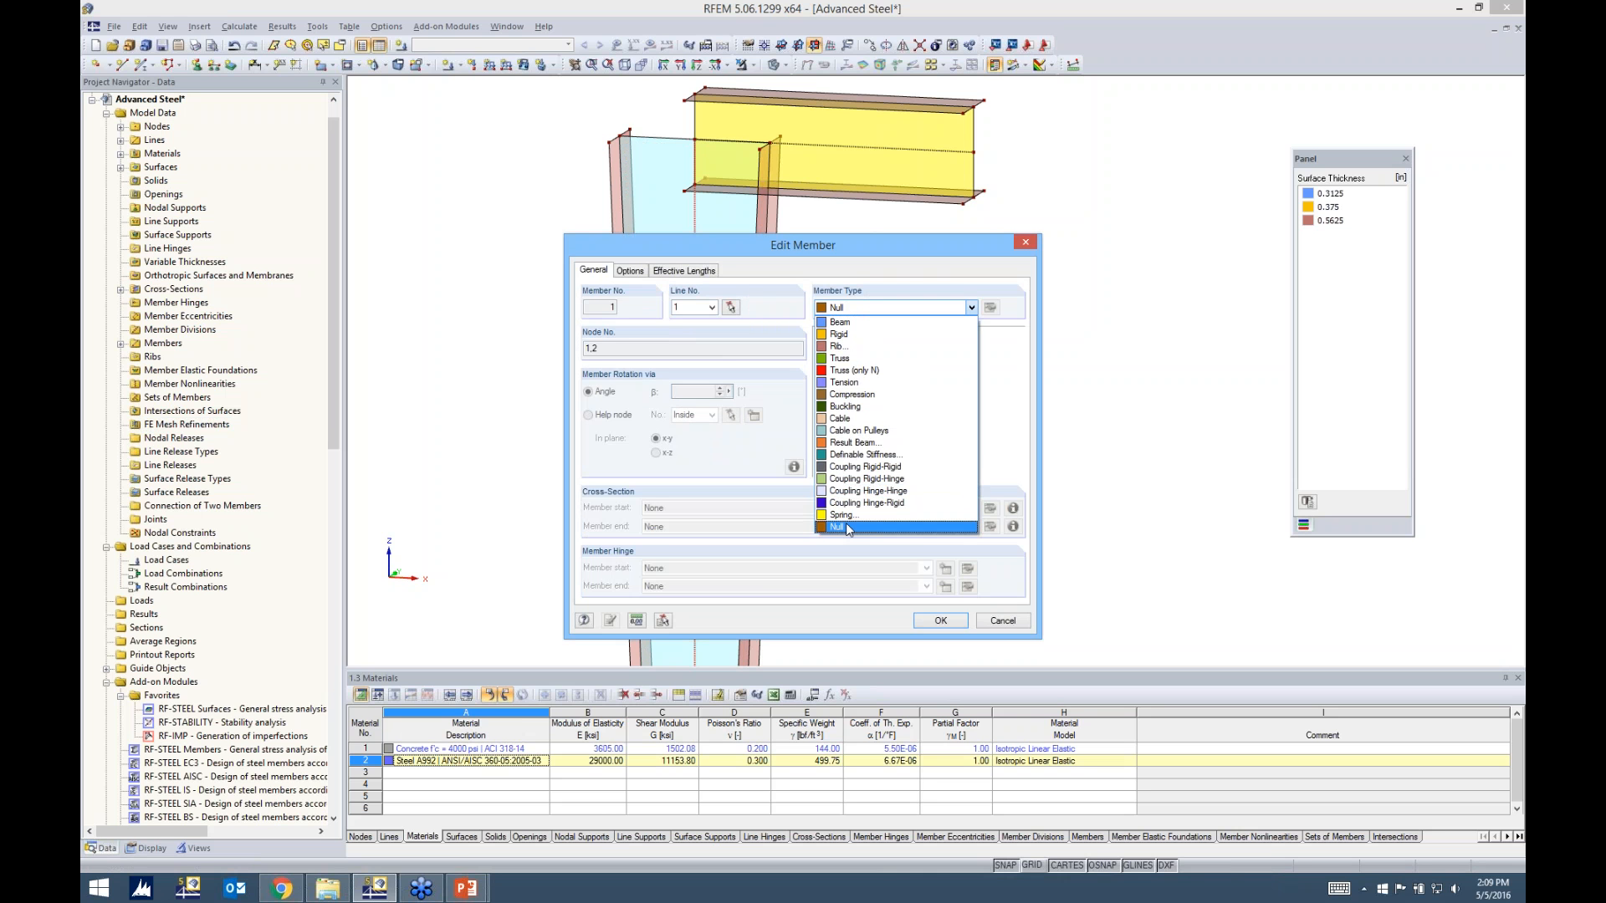
left_click(930, 620)
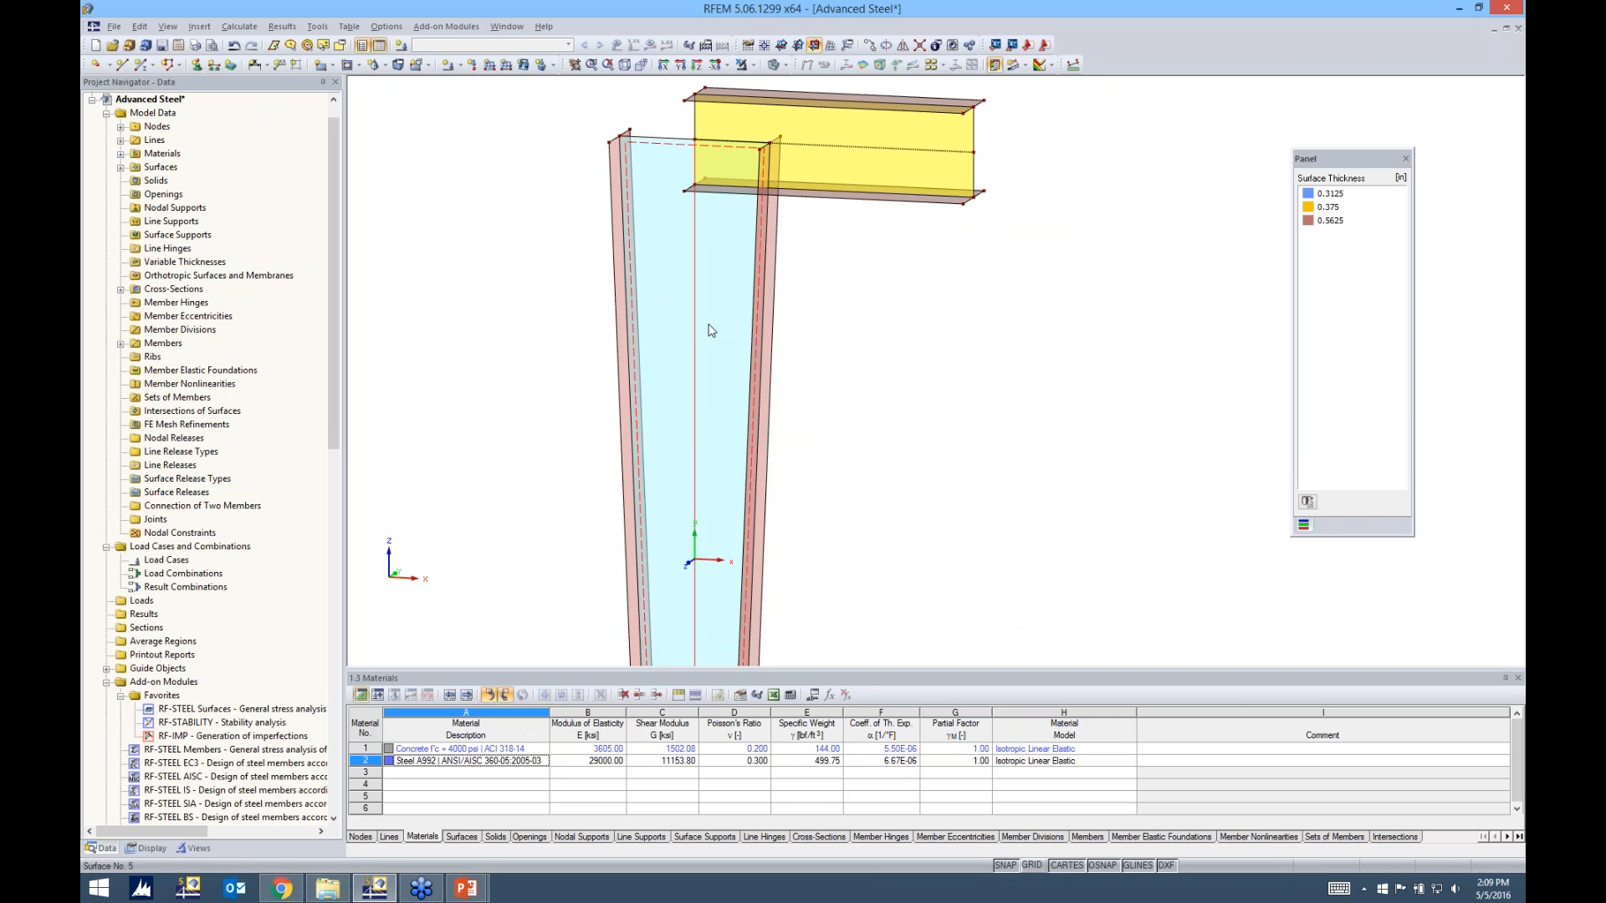
Delete the leftover centreline members of the tapered column and the beam, keeping only their surfaces
left_click(893, 153)
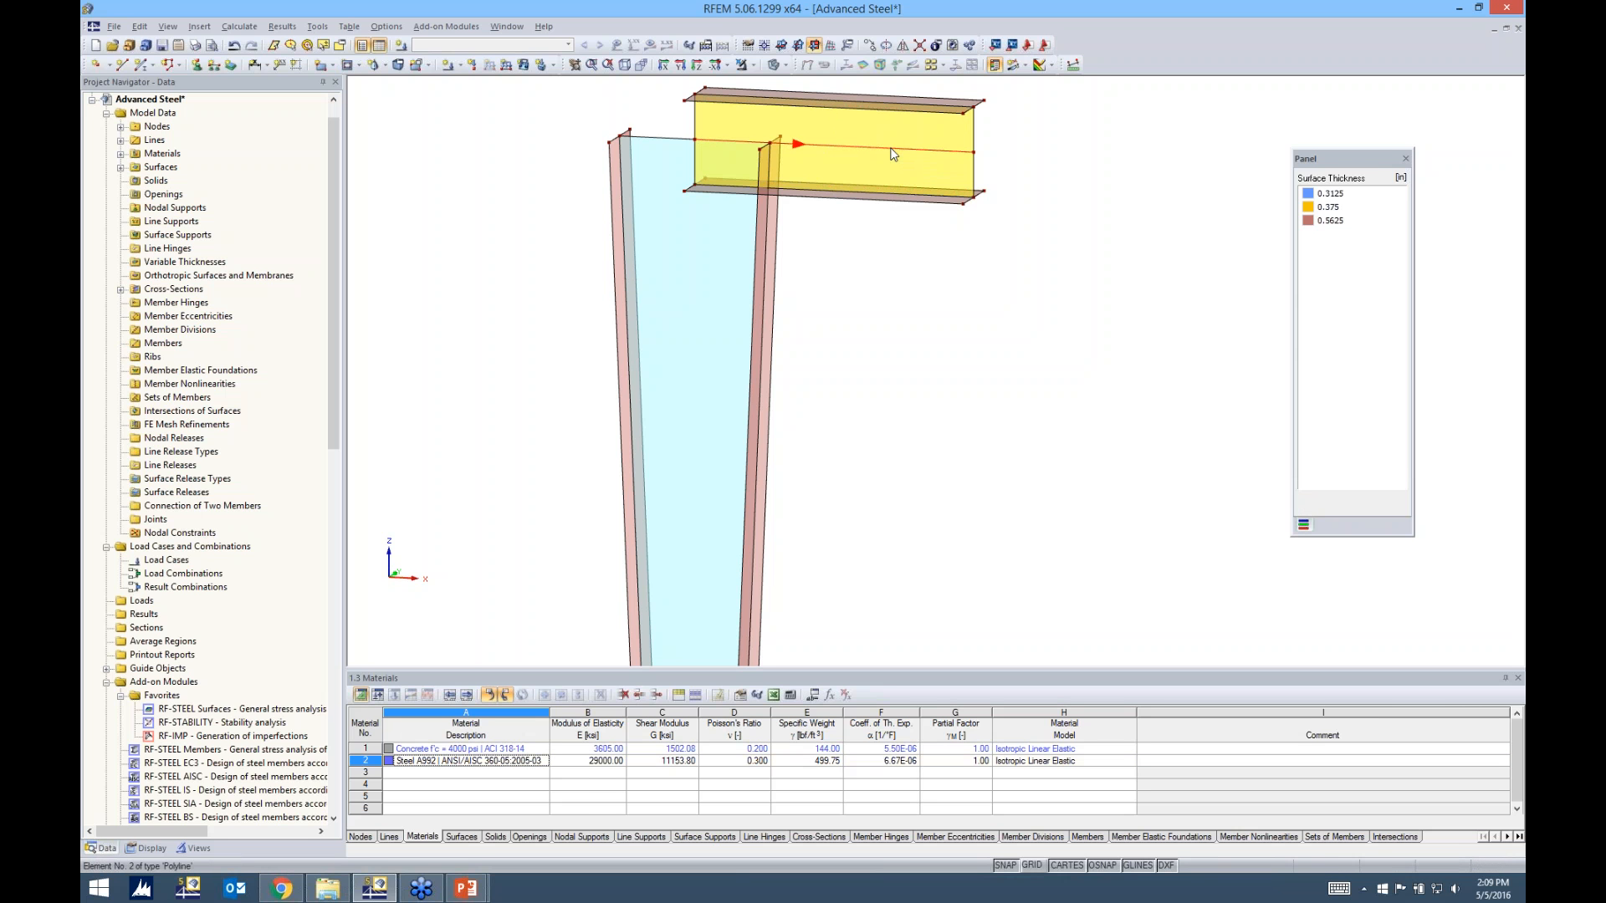
scroll(851, 218, "down", 2)
middle_click_drag(849, 243, 784, 356, "ctrl")
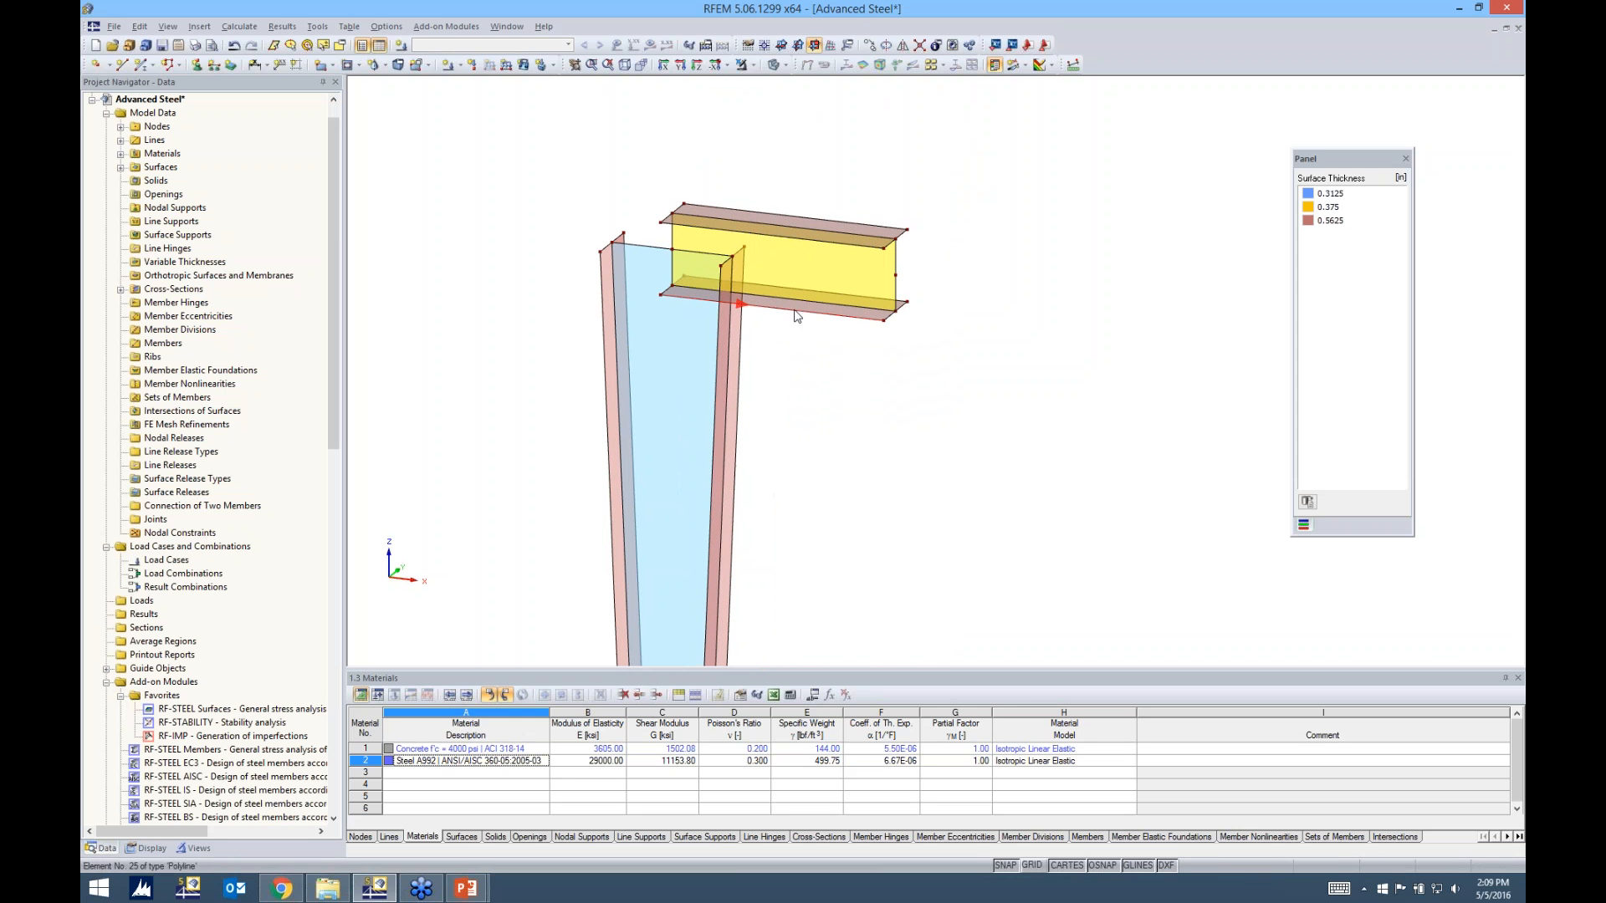
Select all of the beam's surfaces and move them so the beam's upper end meets the top of the column's adjacent flange
left_click_drag(972, 378, 826, 182)
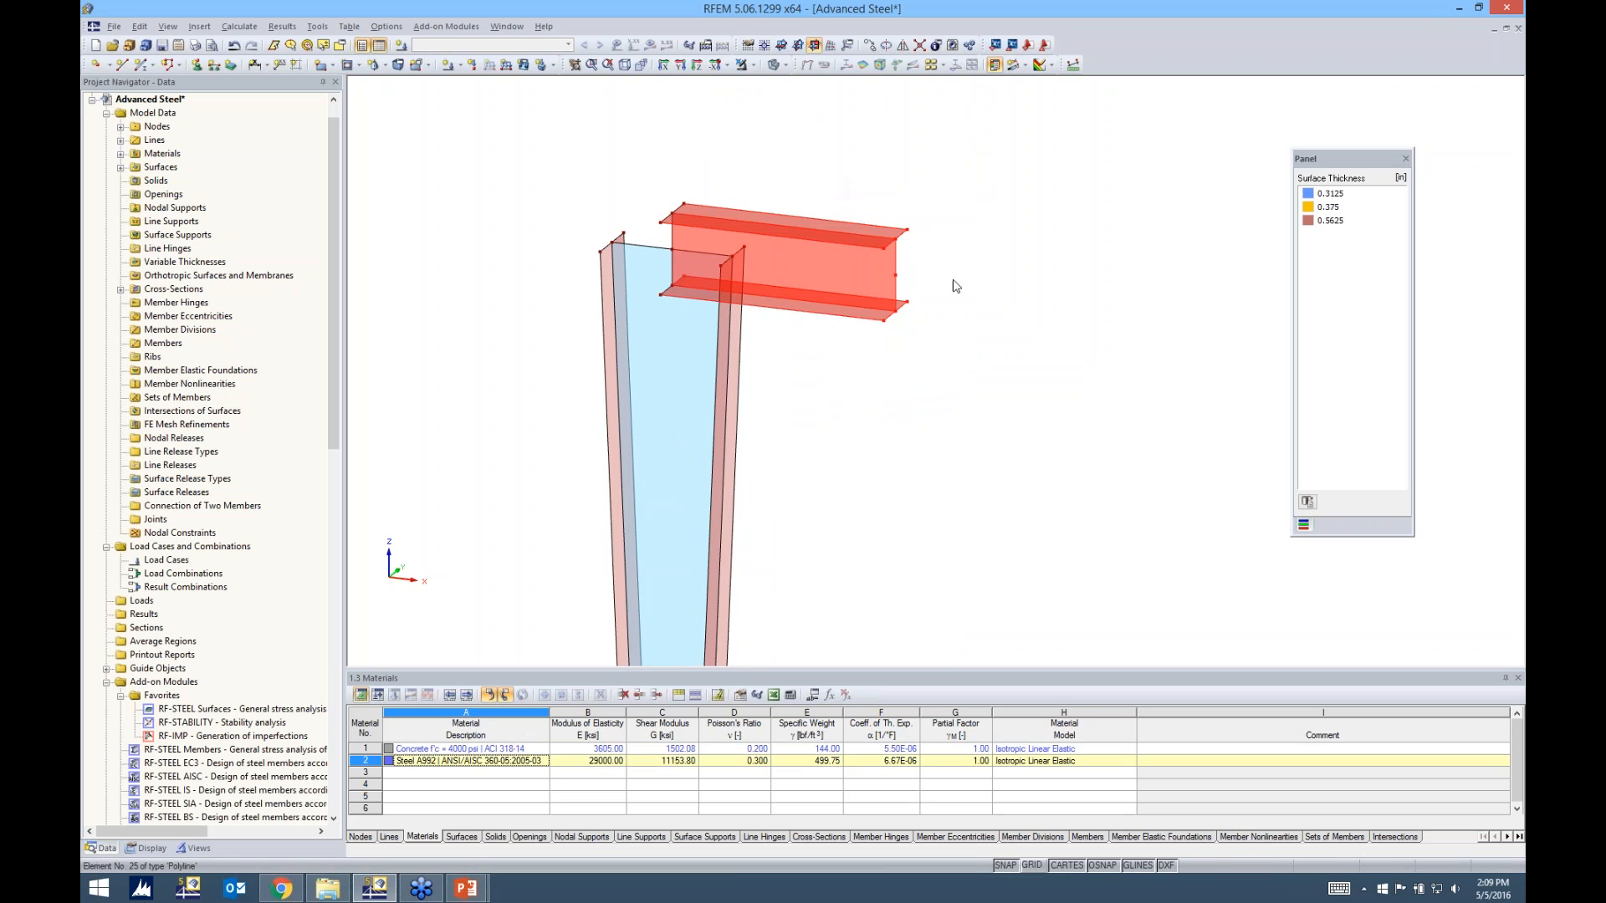
middle_click_drag(828, 383, 930, 321, "ctrl")
left_click_drag(638, 164, 713, 319)
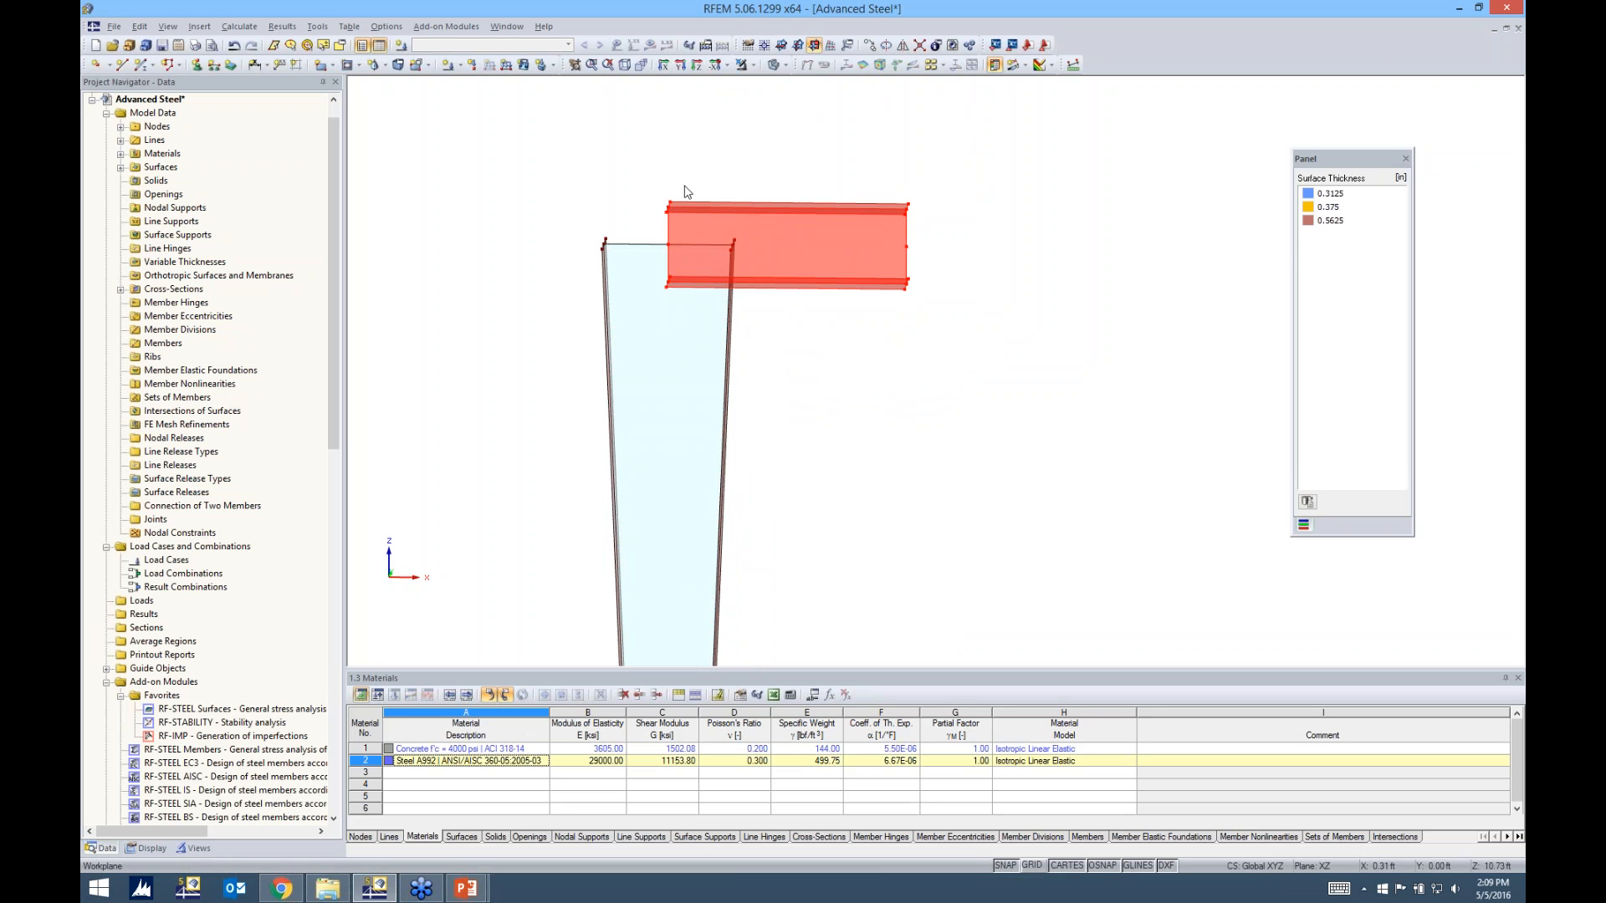
middle_click_drag(1079, 250, 899, 399, "ctrl")
scroll(899, 400, "up", 2)
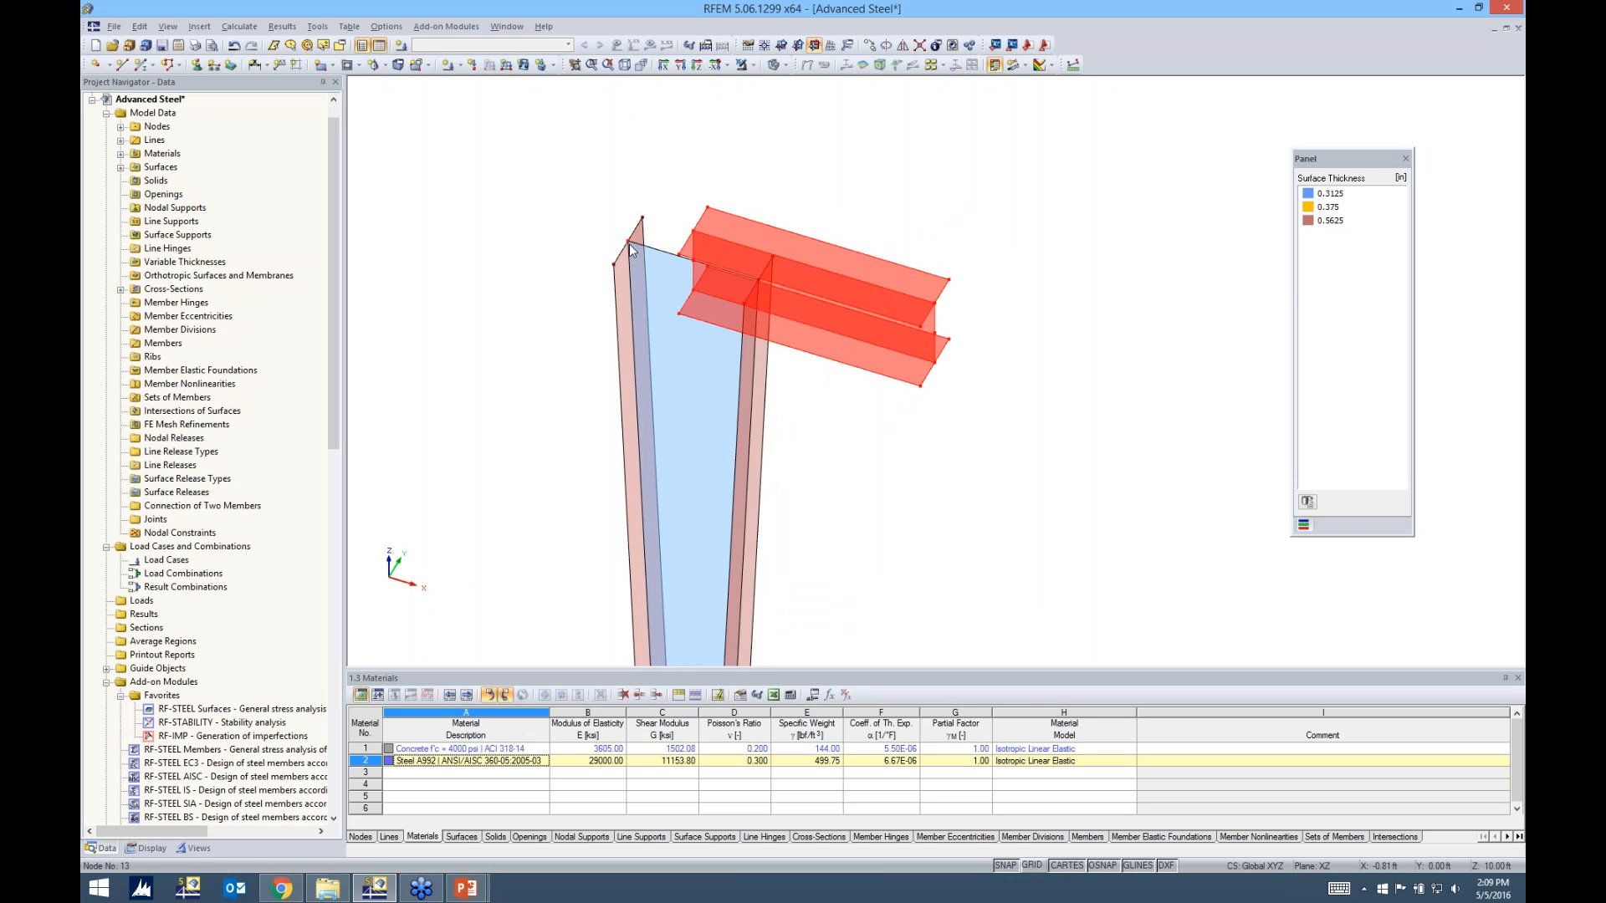
middle_click_drag(827, 412, 775, 414, "ctrl")
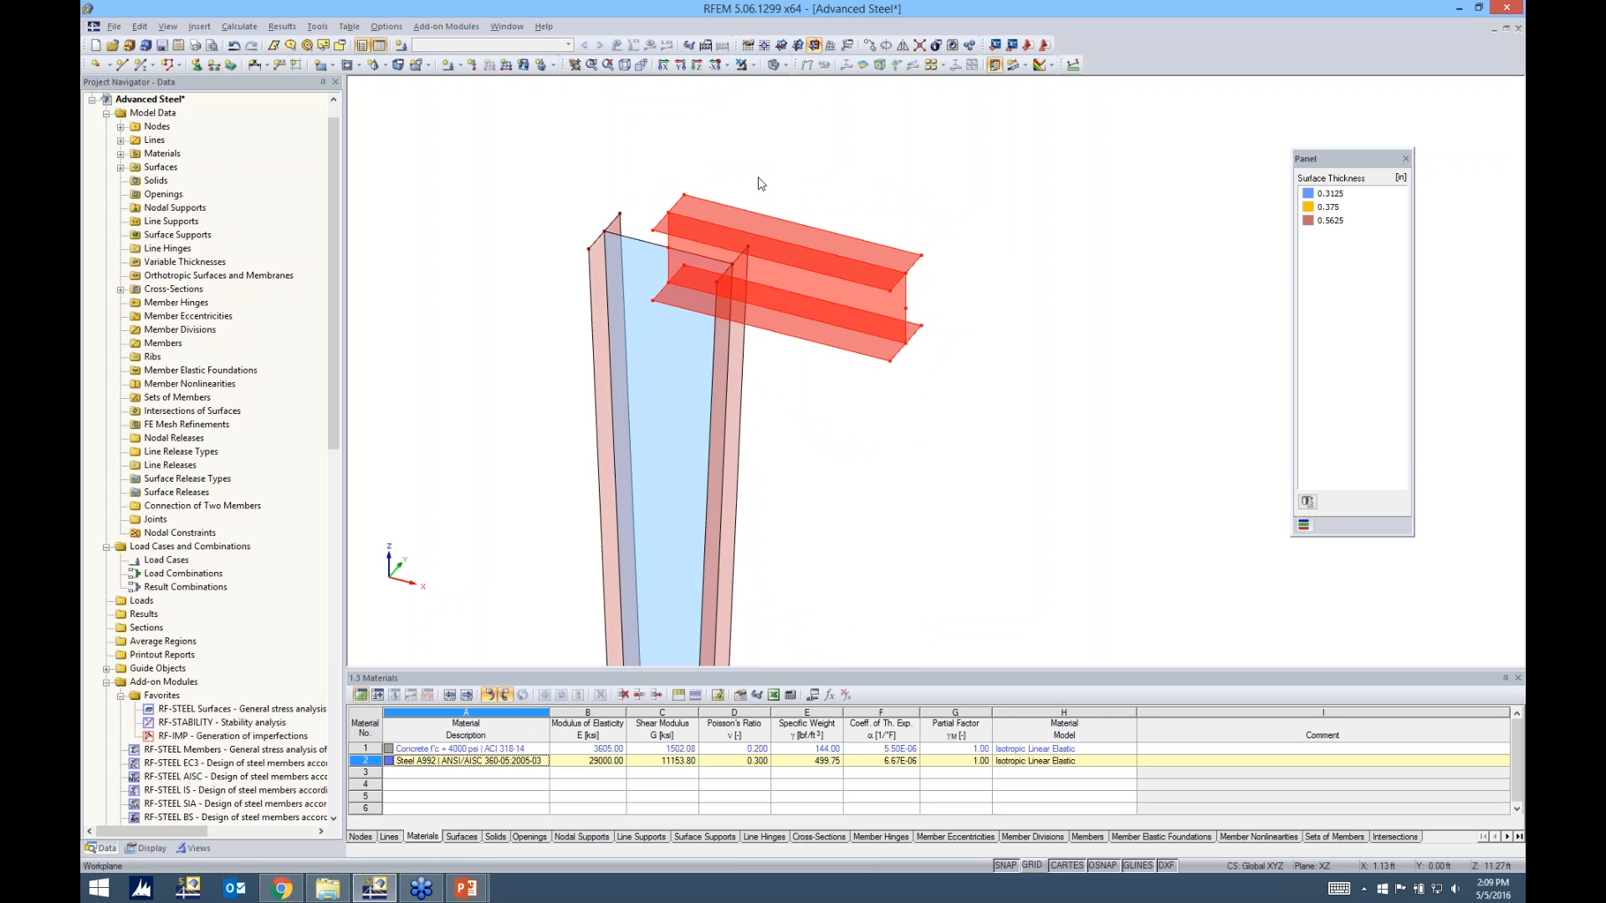
scroll(669, 214, "up", 2)
left_click_drag(666, 210, 780, 284)
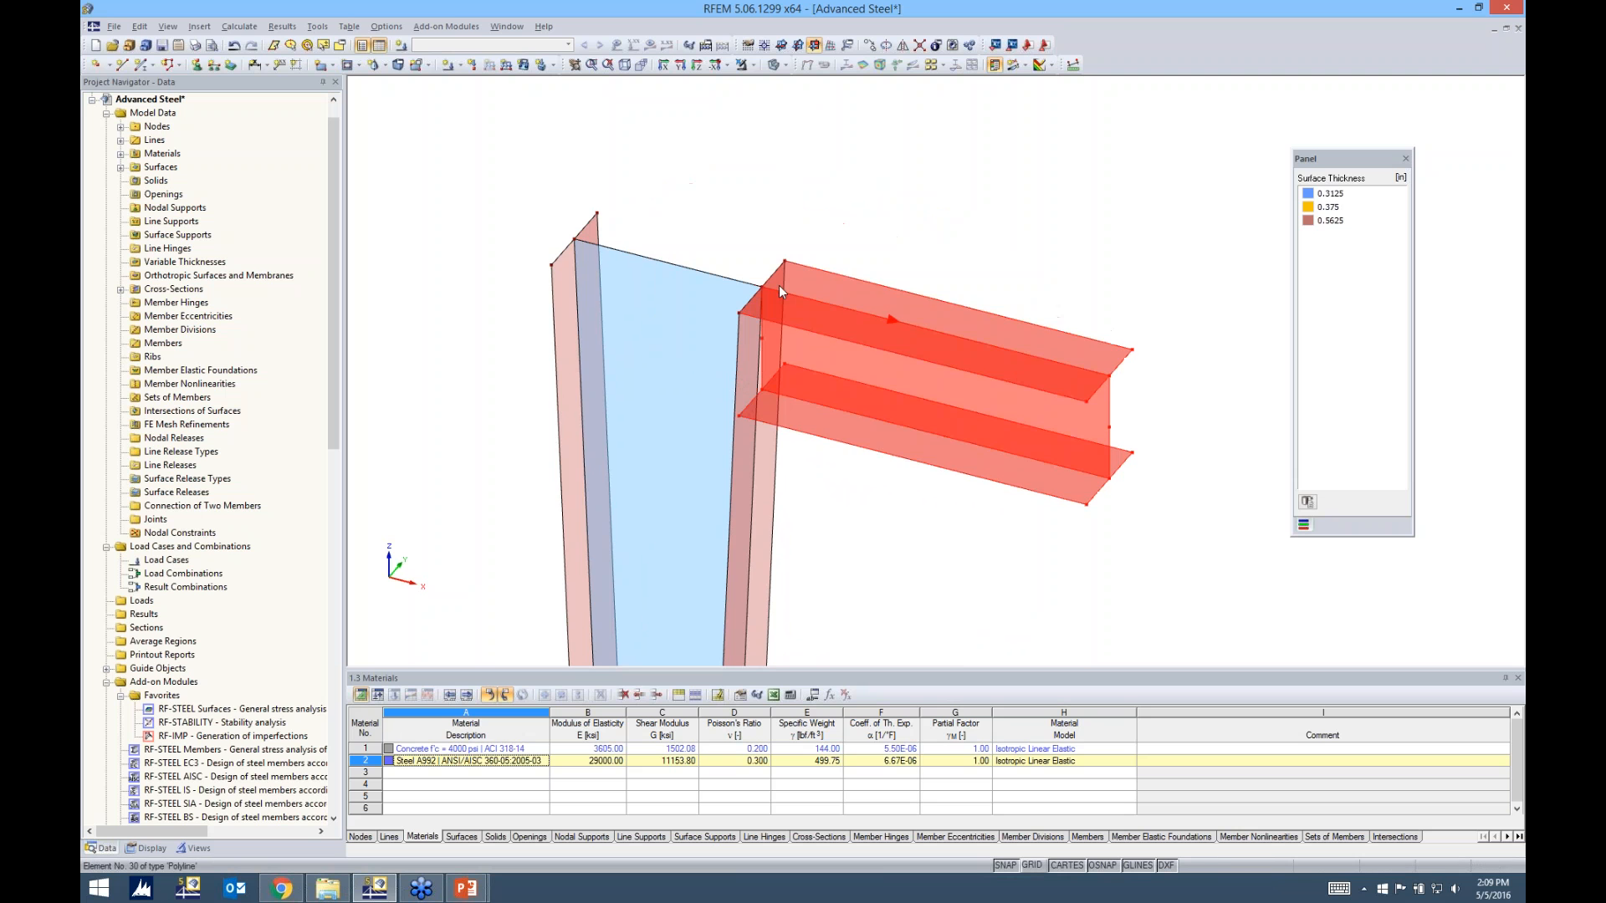
middle_click_drag(1075, 259, 1032, 179, "ctrl")
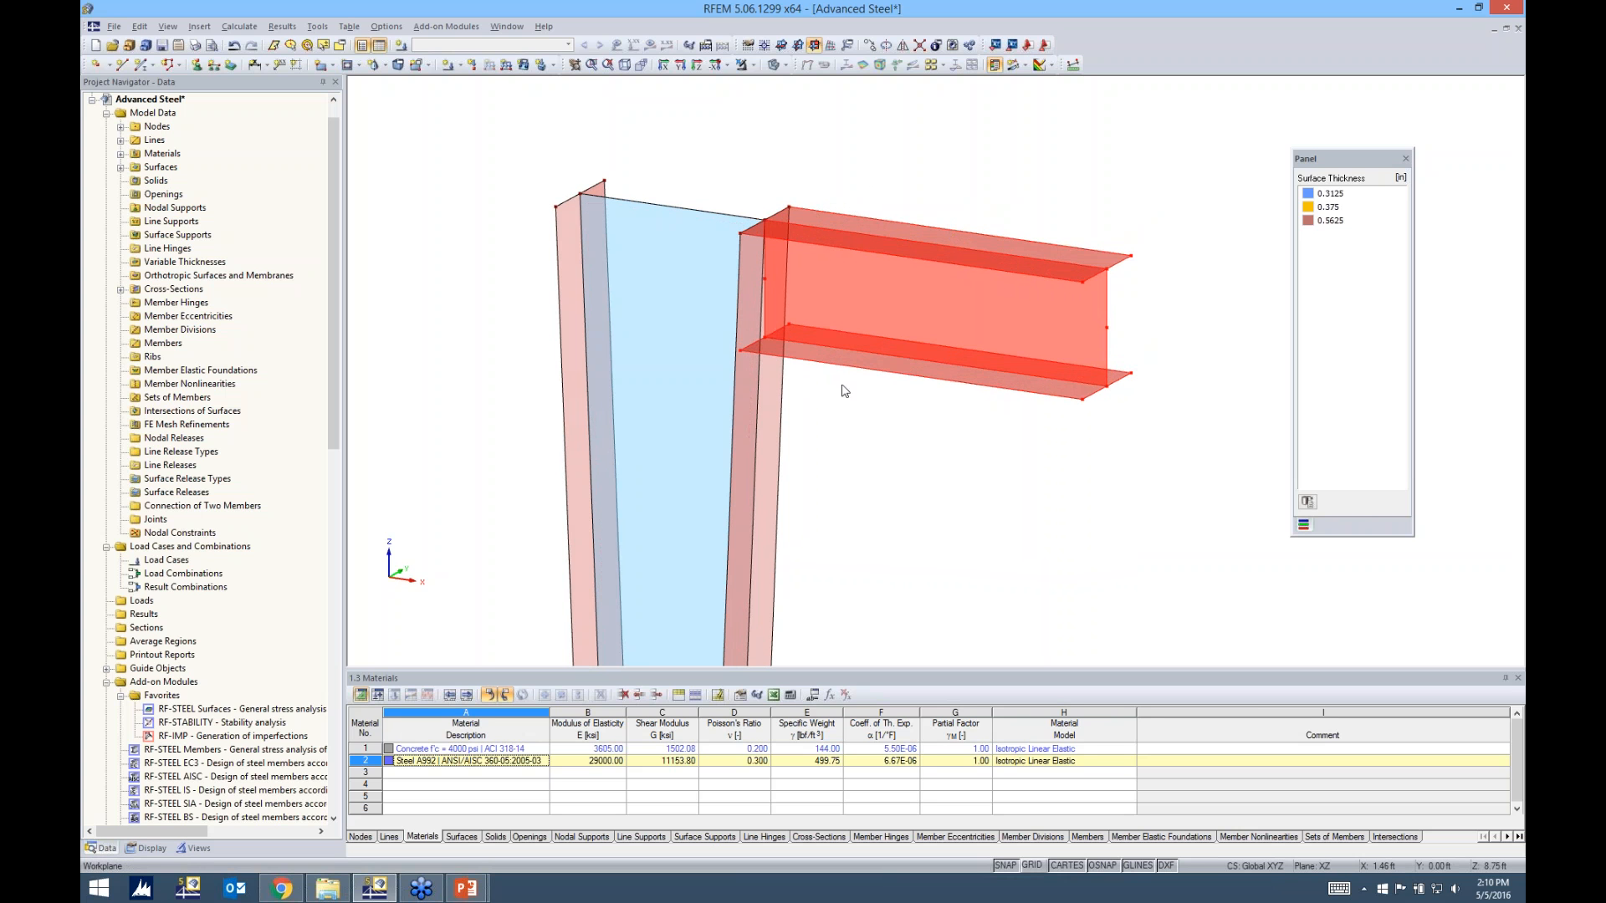
left_click(850, 421)
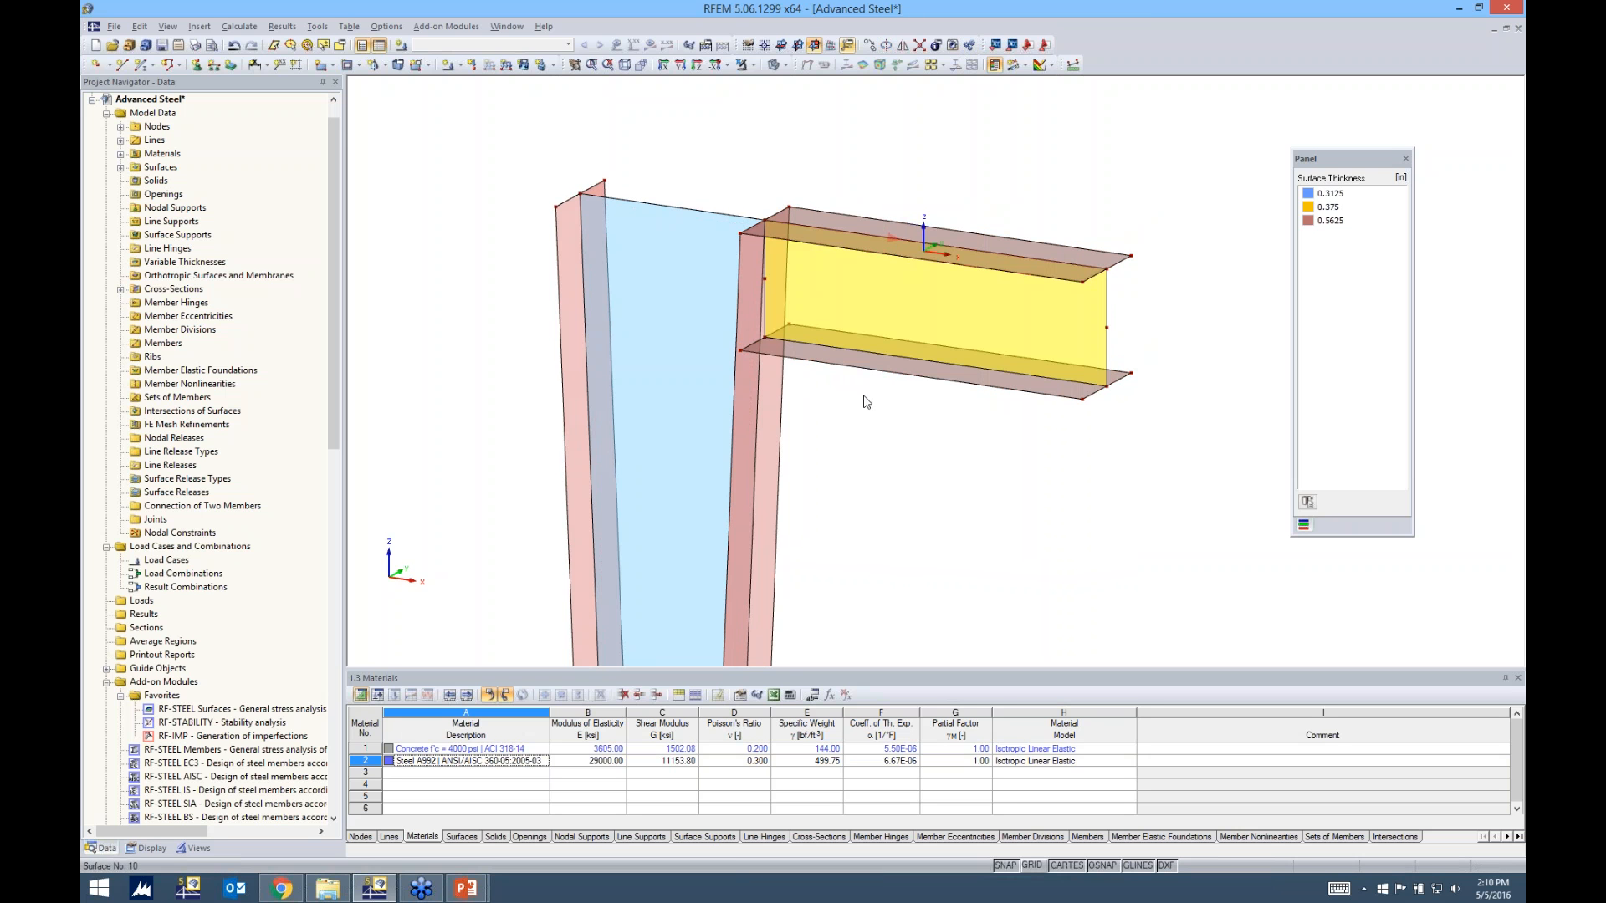
Create on-line nodes 1.5 ft from the line end on lines 9, 10 and 12 of the column flange facing the beam
middle_click_drag(956, 452, 1070, 338, "ctrl")
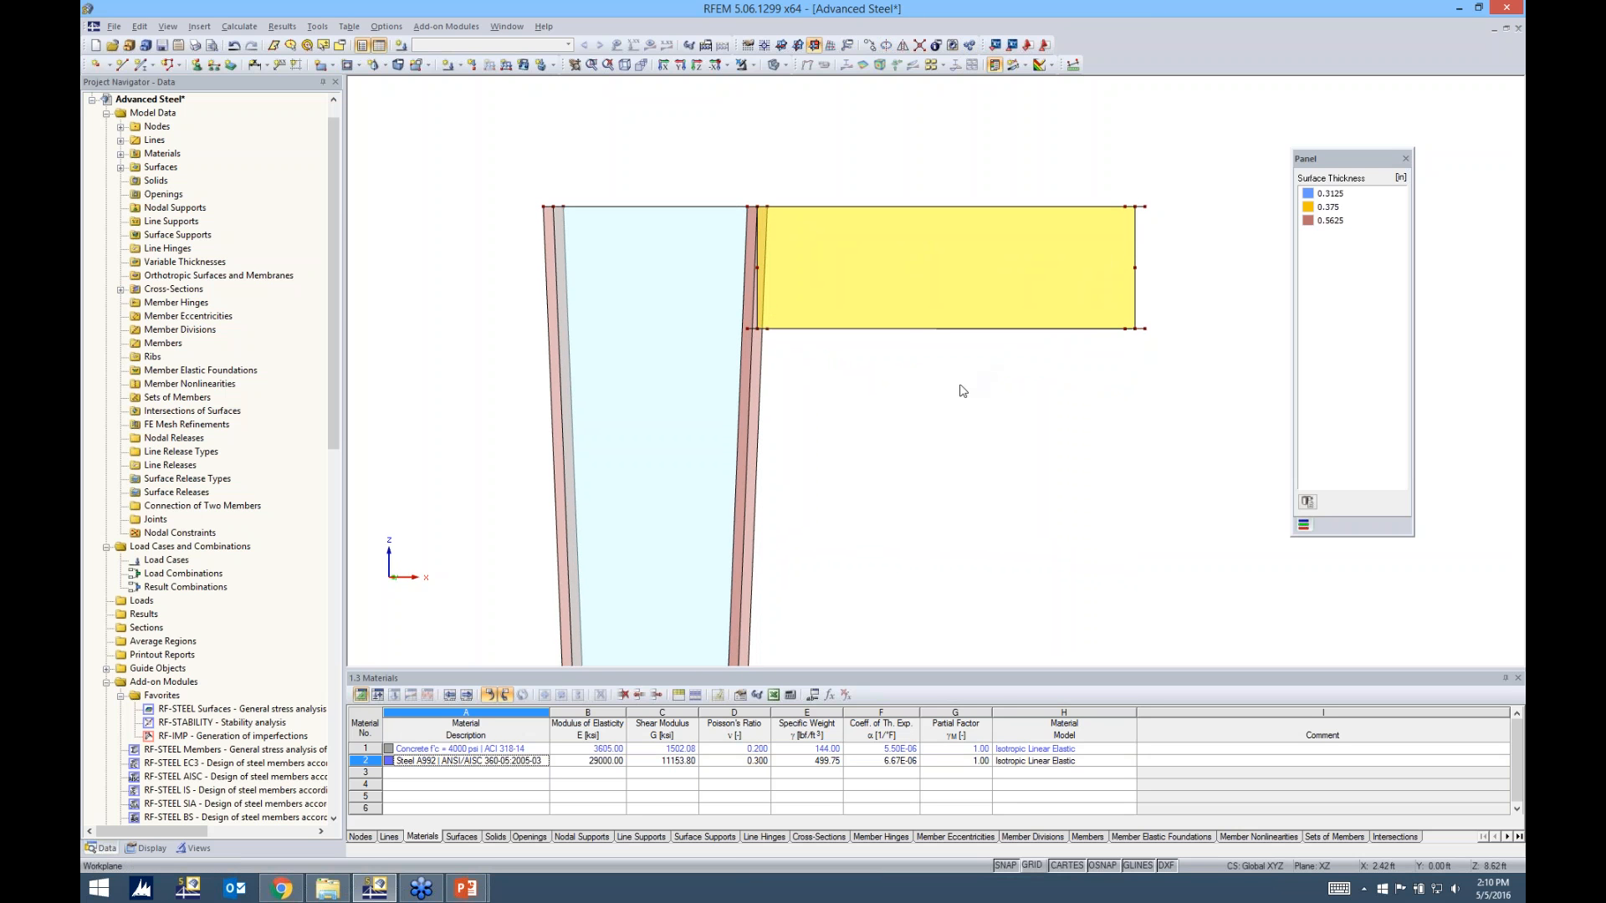
scroll(962, 387, "down", 2)
middle_click_drag(945, 398, 902, 435, "ctrl")
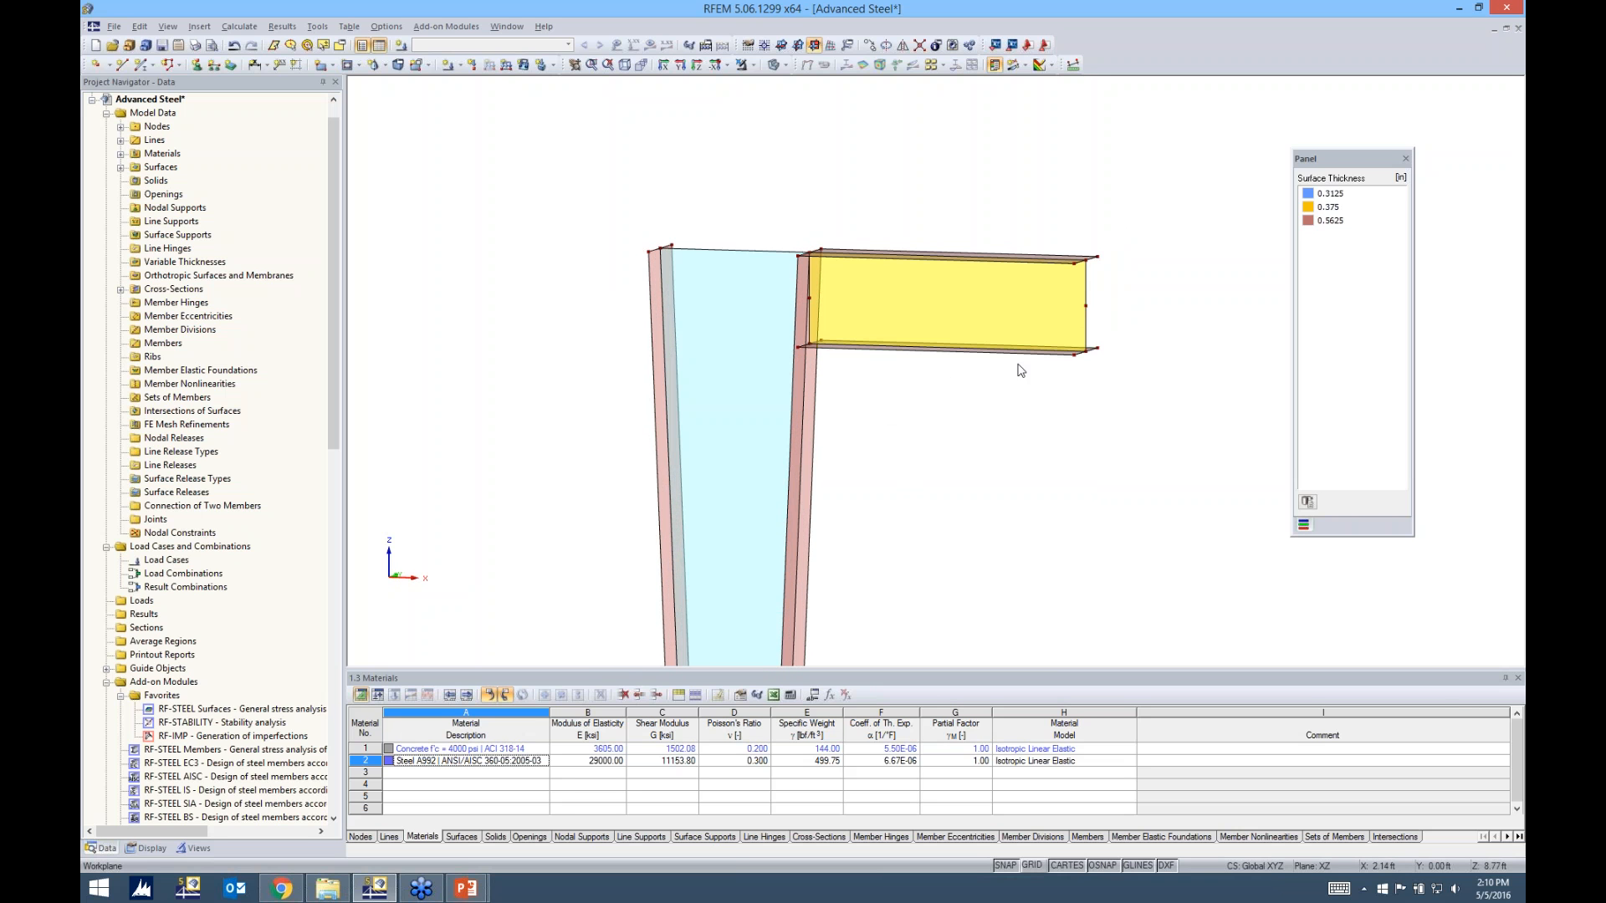
middle_click_drag(887, 454, 756, 319)
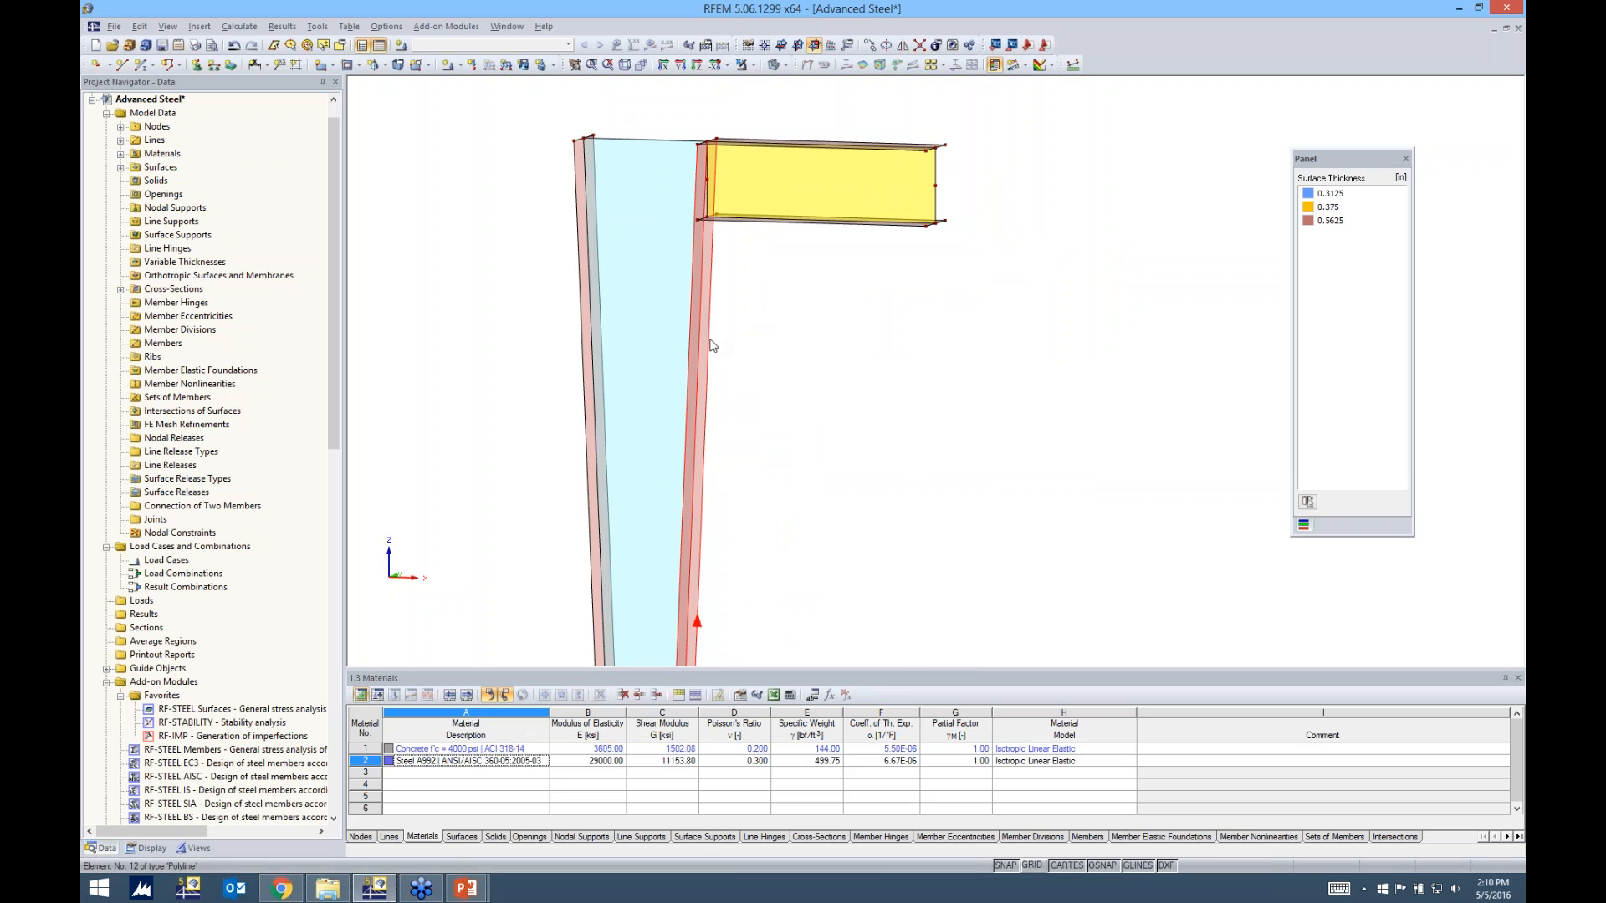
right_click(710, 342)
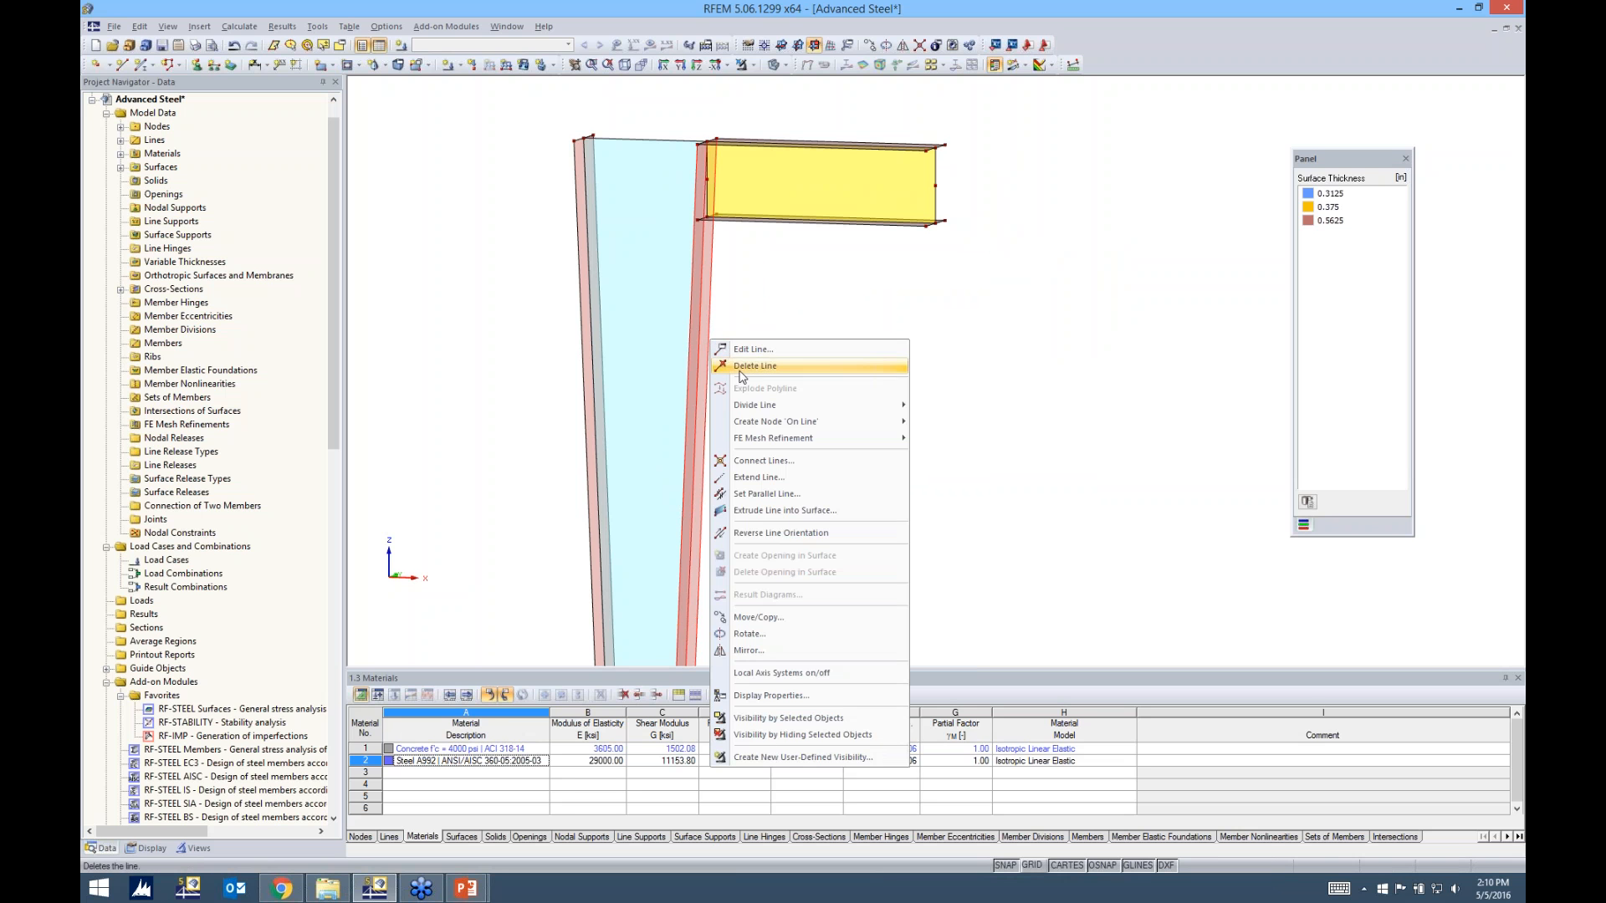
mouse_move(749, 420)
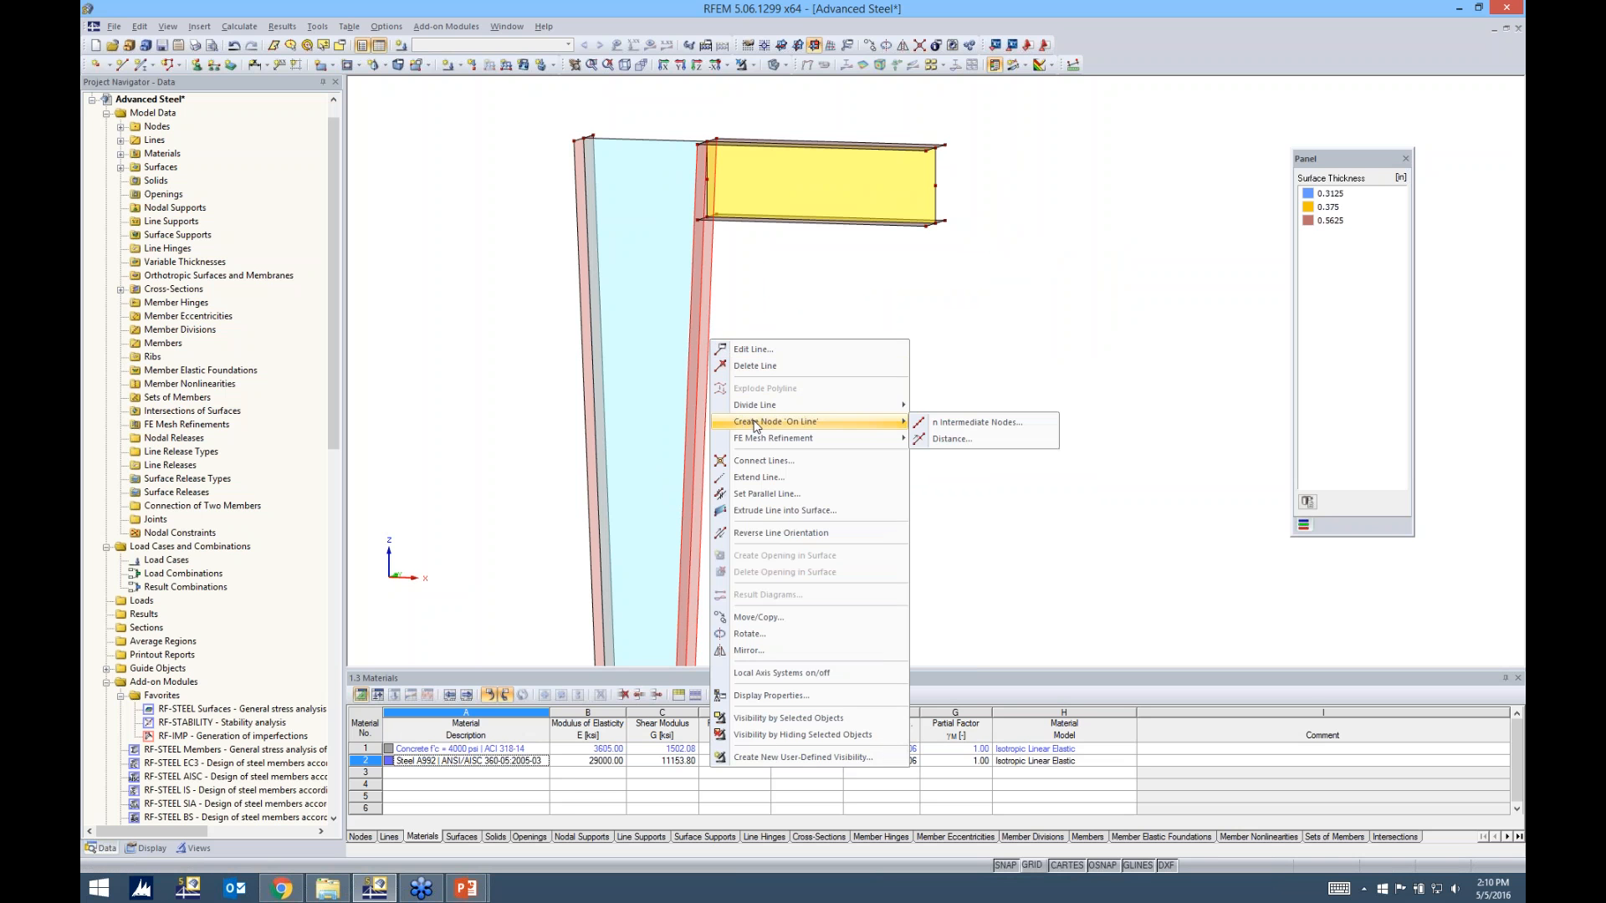
left_click(952, 441)
left_click_drag(880, 260, 1064, 270)
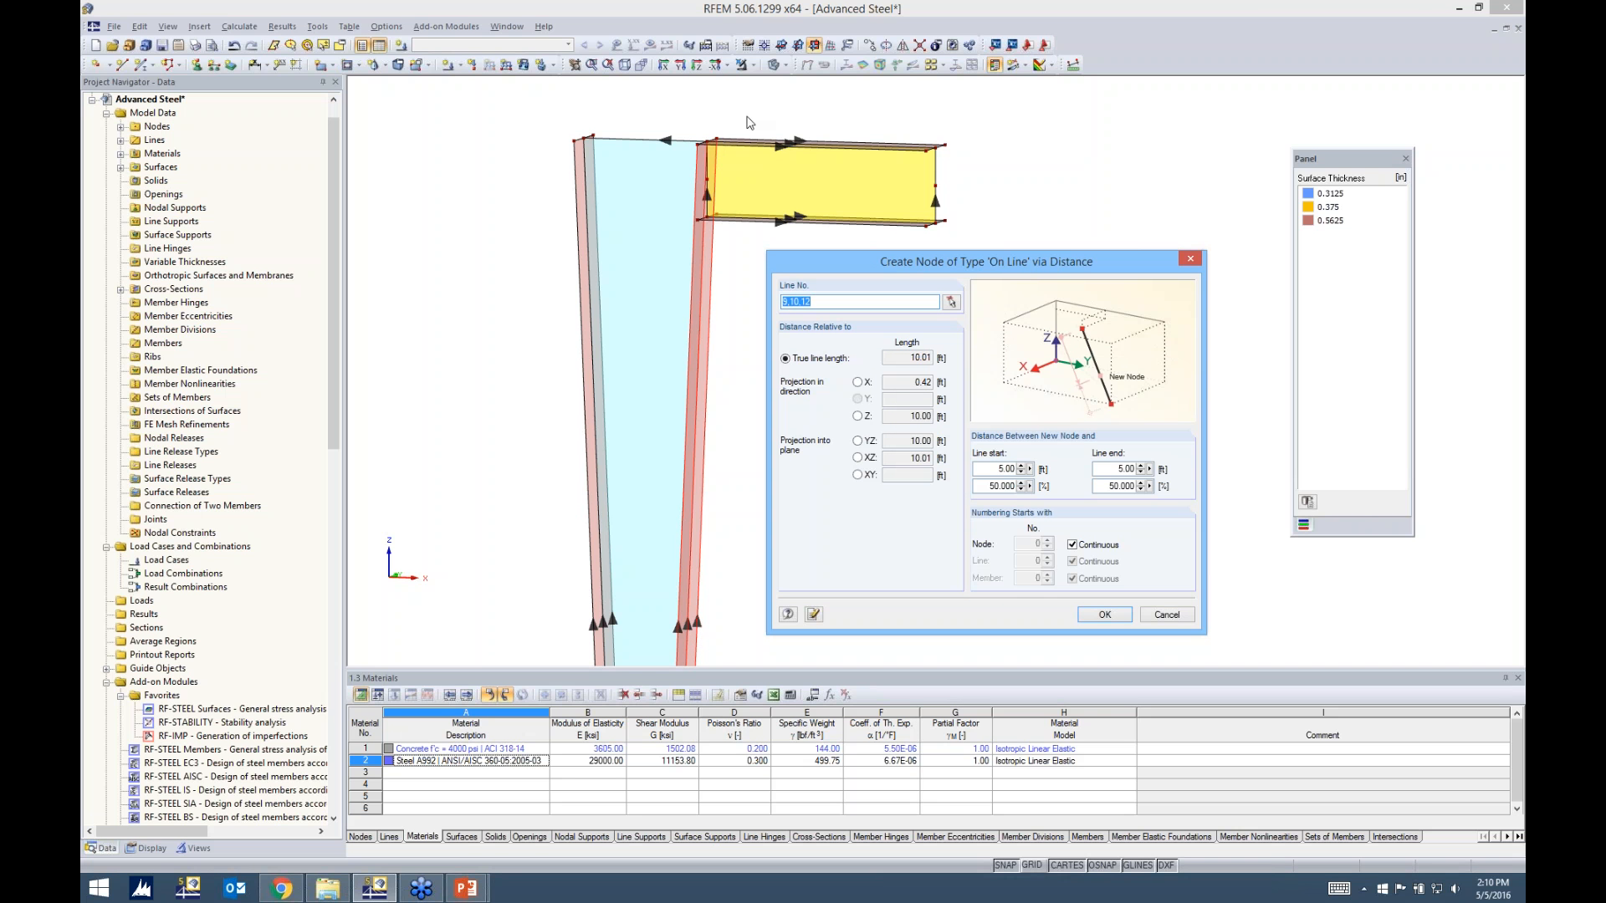
double_click(1121, 468)
type("1.5")
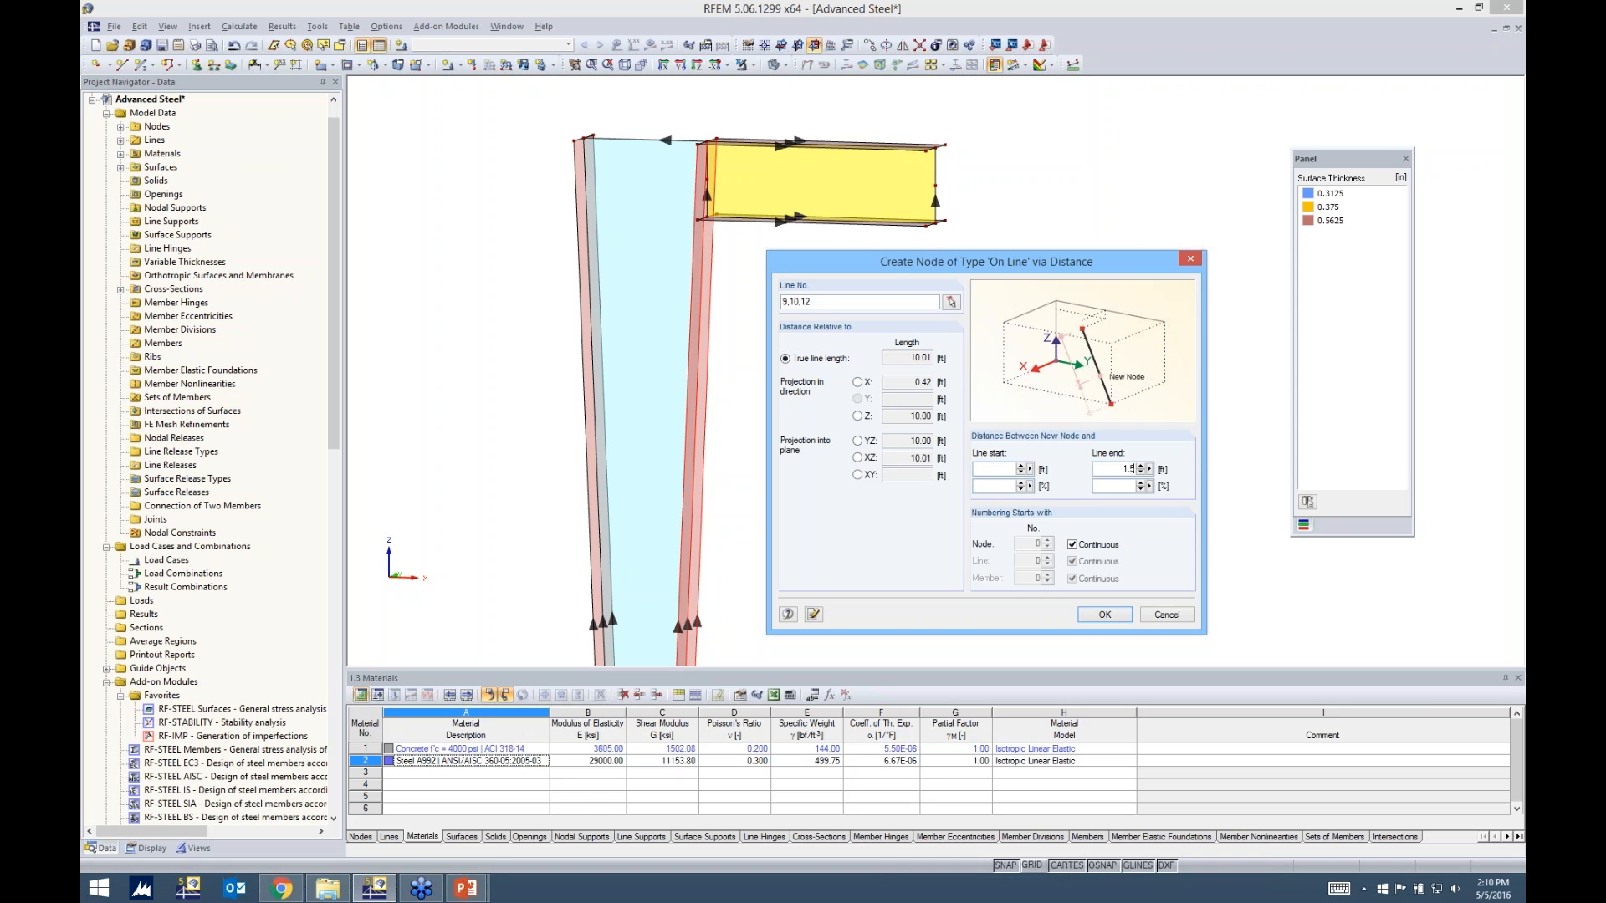
key("Return")
Move the end nodes of the beam's lower flange down onto the new nodes on the column flange, tapering the beam
scroll(734, 192, "up", 3)
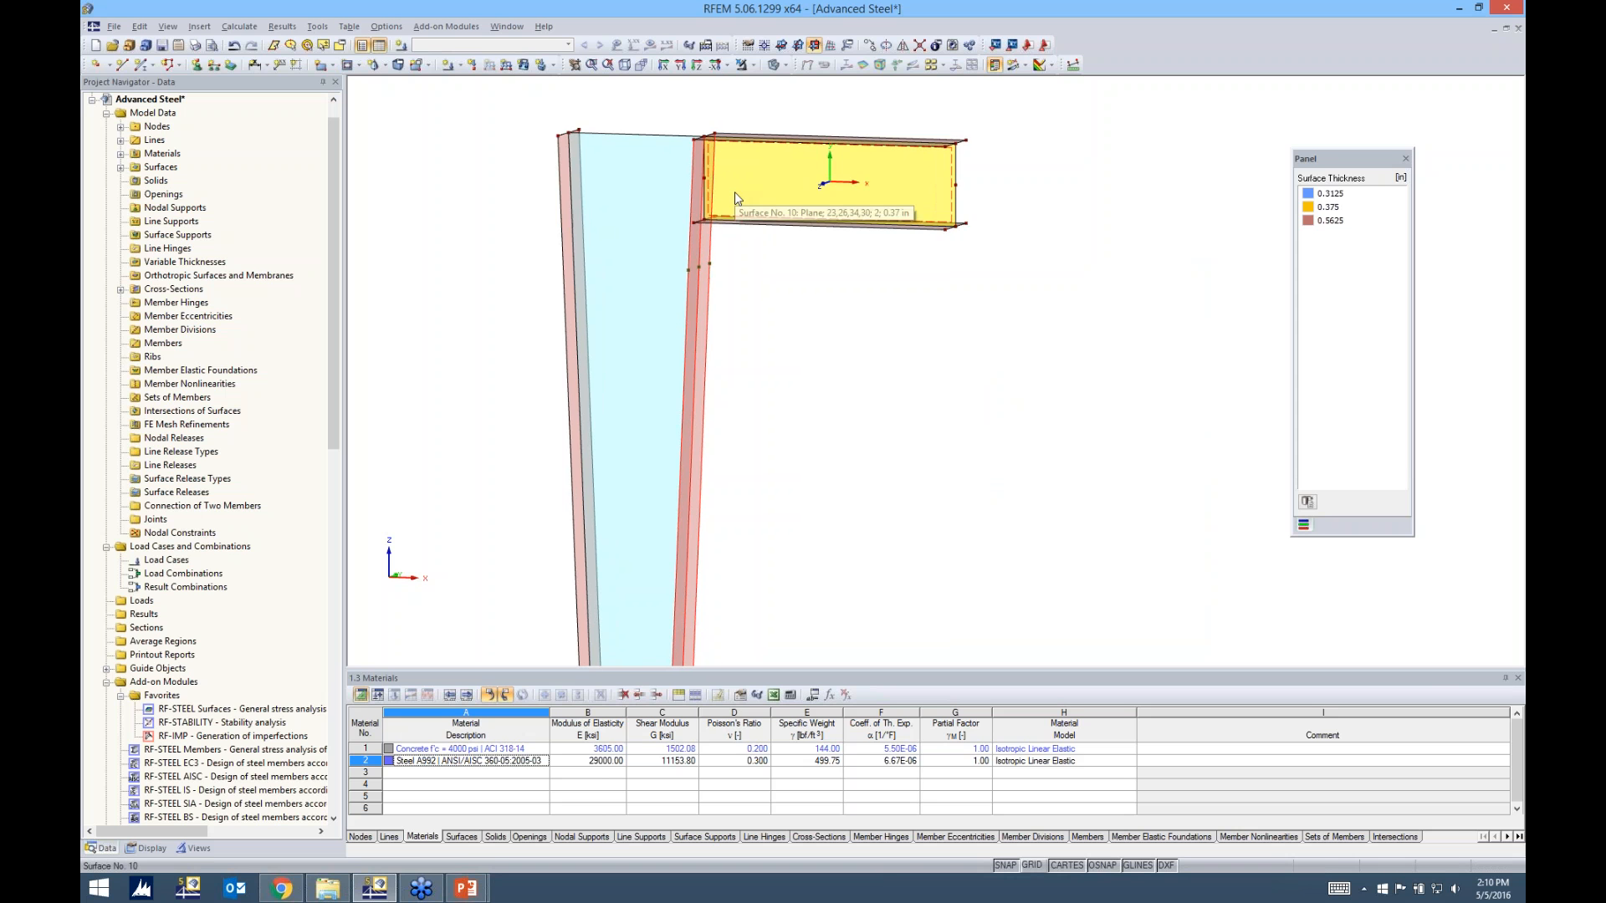
scroll(734, 192, "up", 2)
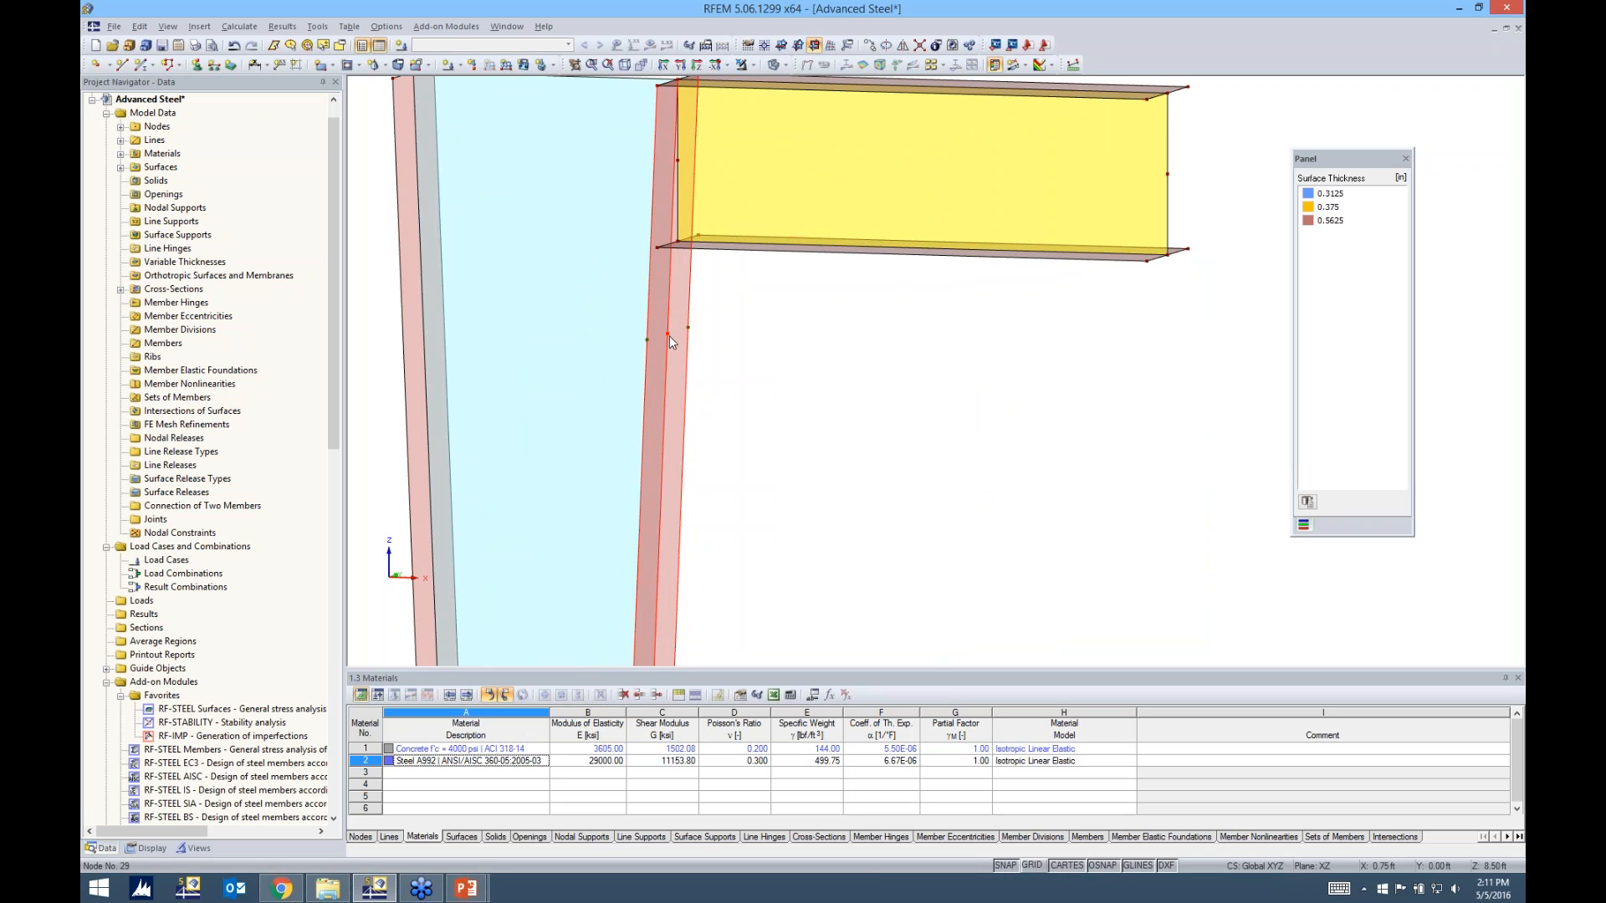
middle_click_drag(757, 308, 656, 285, "ctrl")
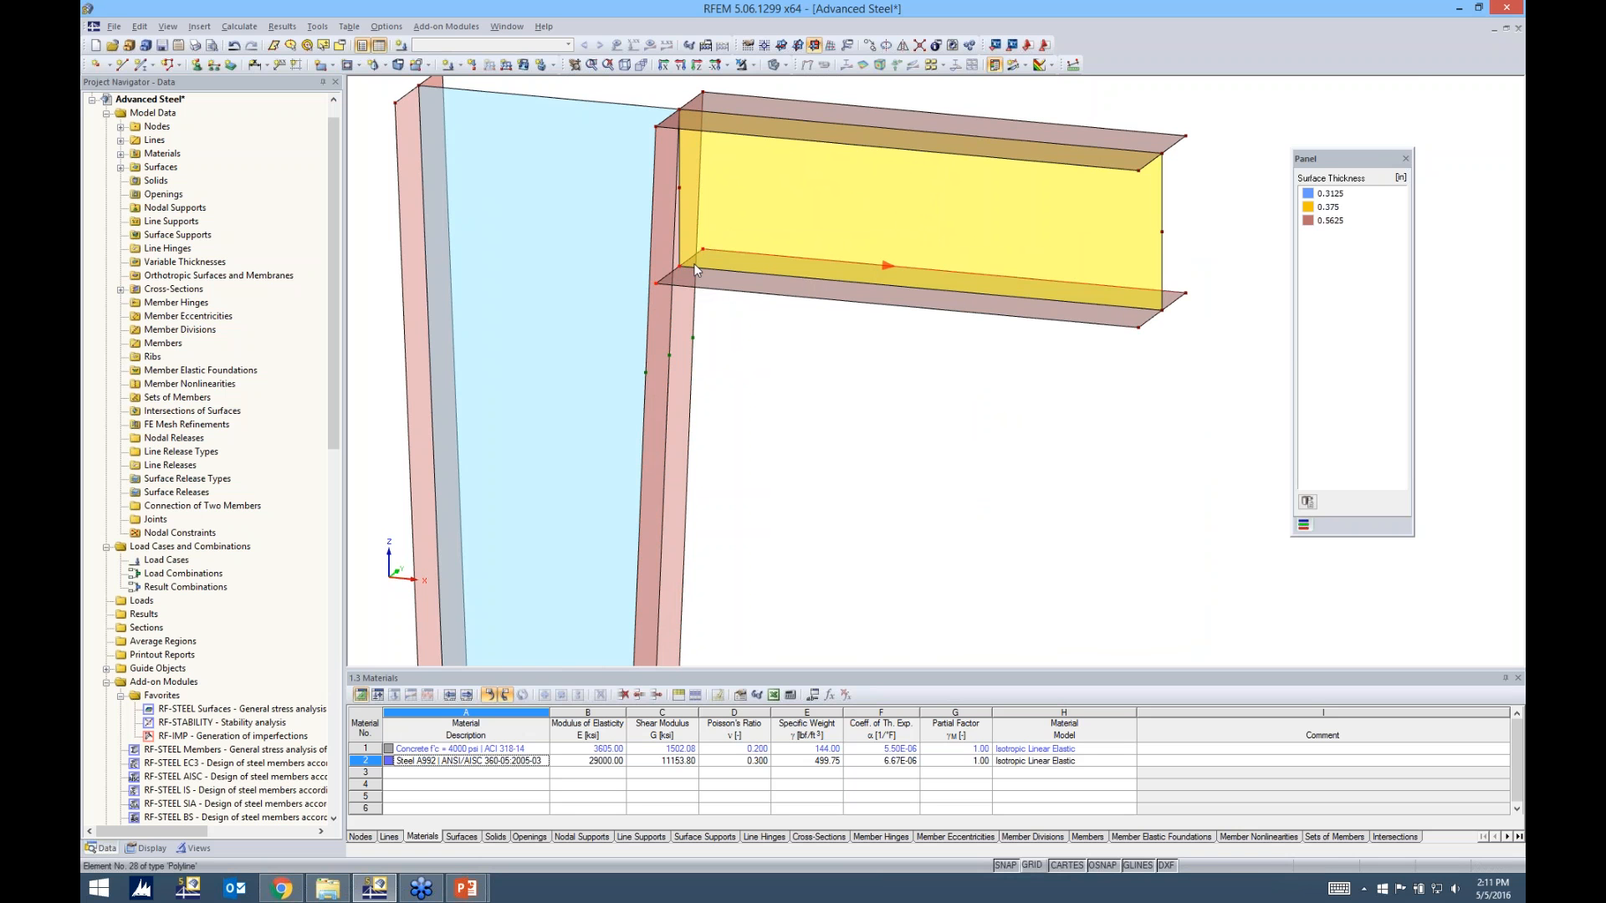
scroll(681, 258, "up", 4)
left_click_drag(635, 302, 620, 464)
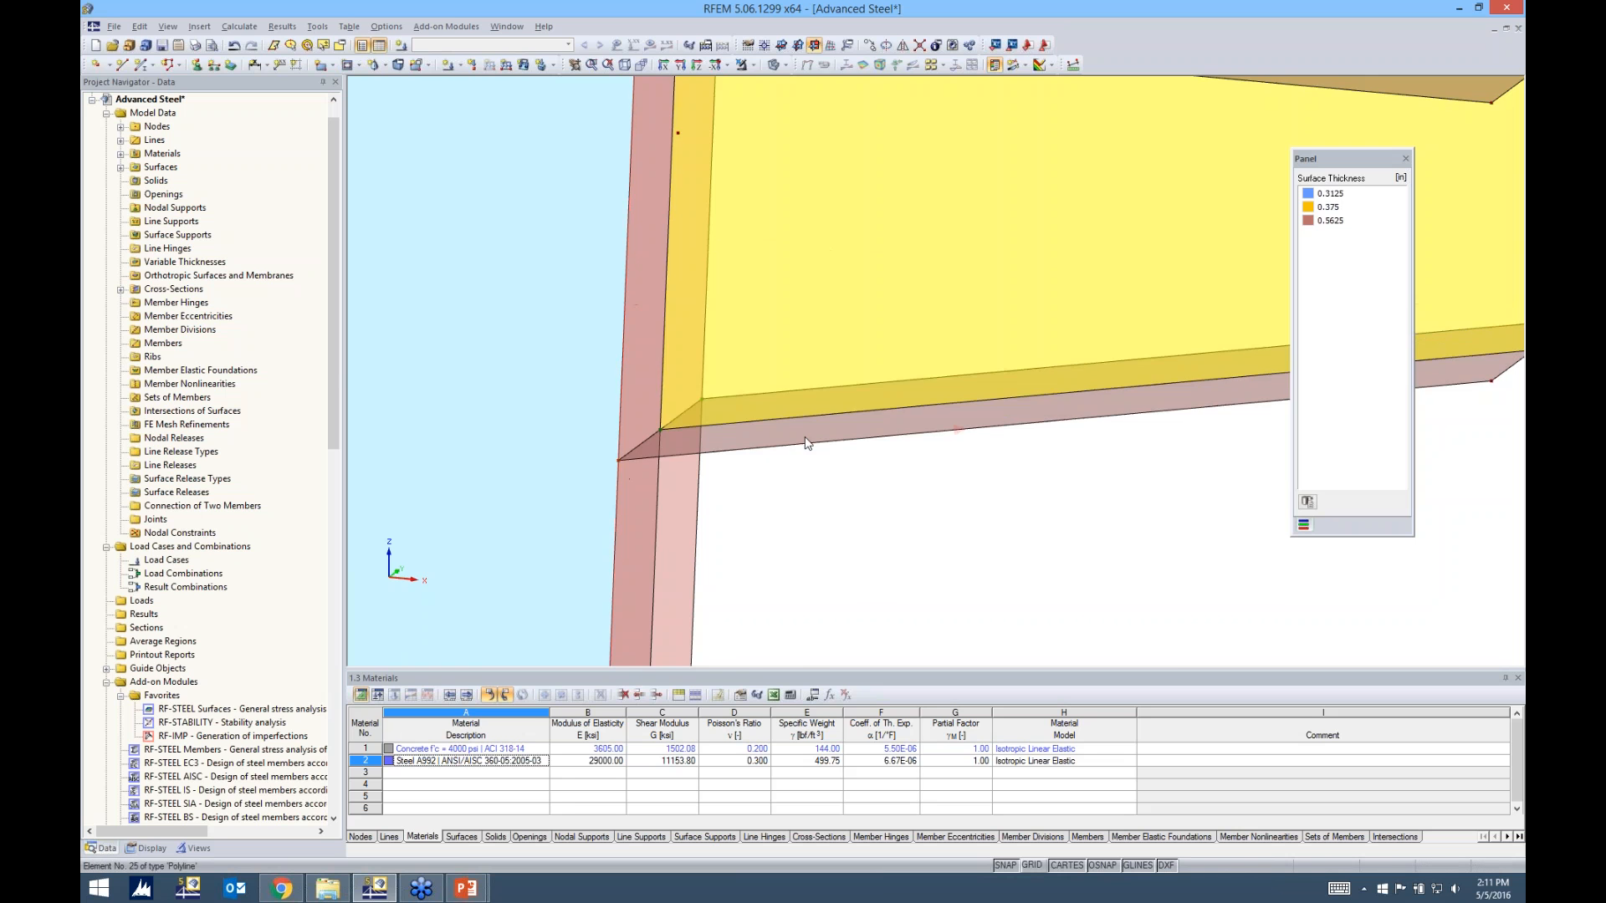
scroll(801, 413, "down", 4)
middle_click_drag(901, 525, 932, 489, "ctrl")
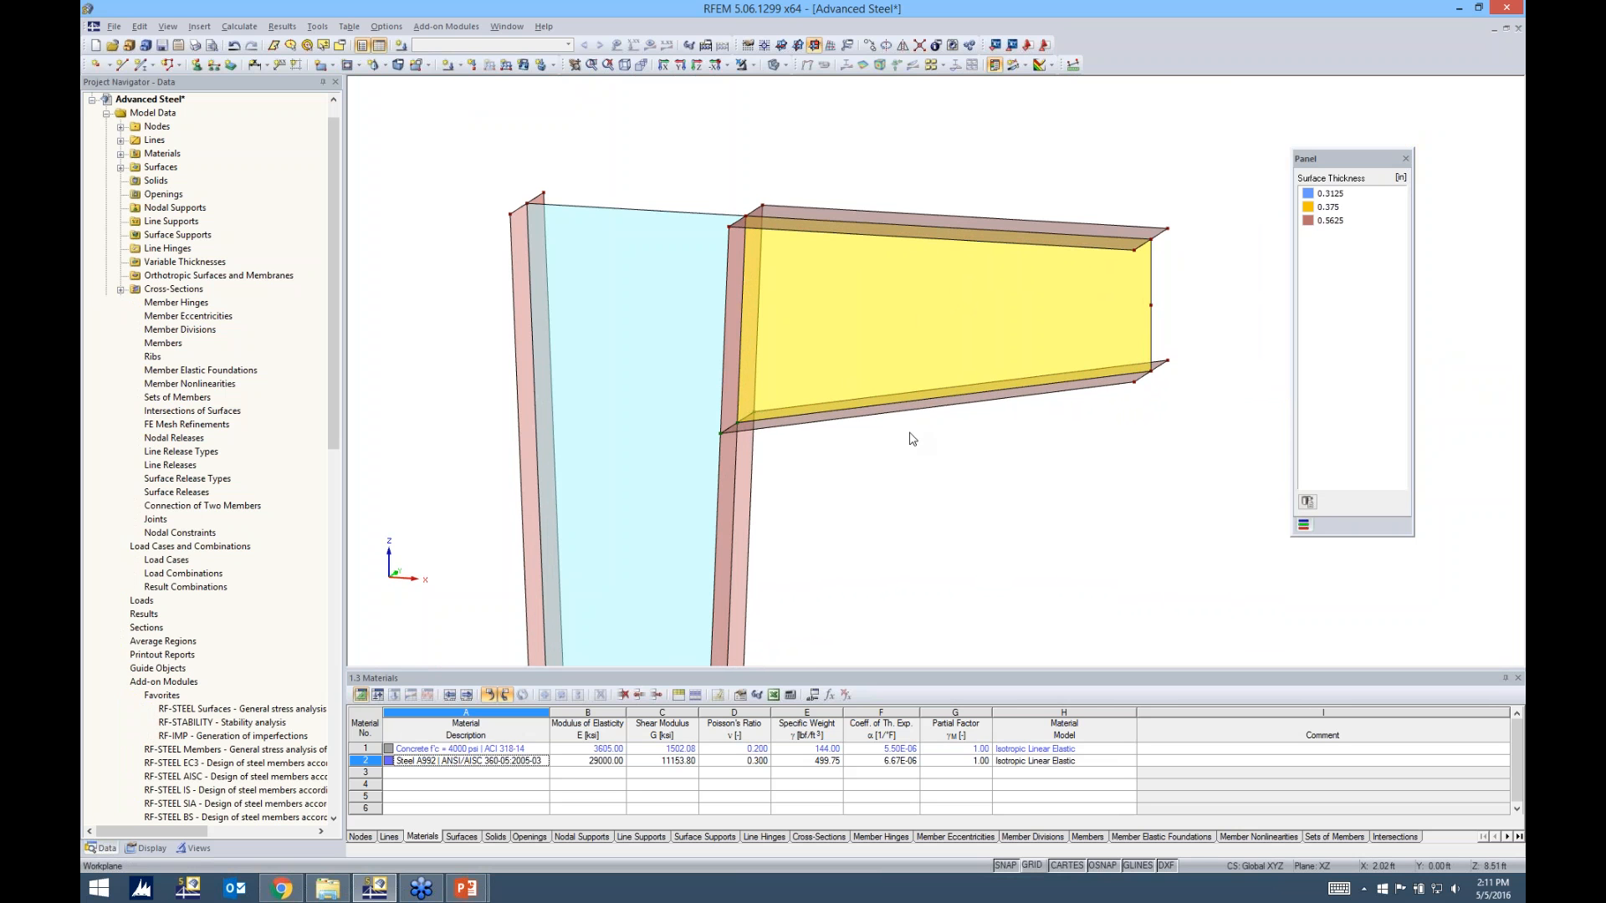
scroll(916, 434, "down", 3)
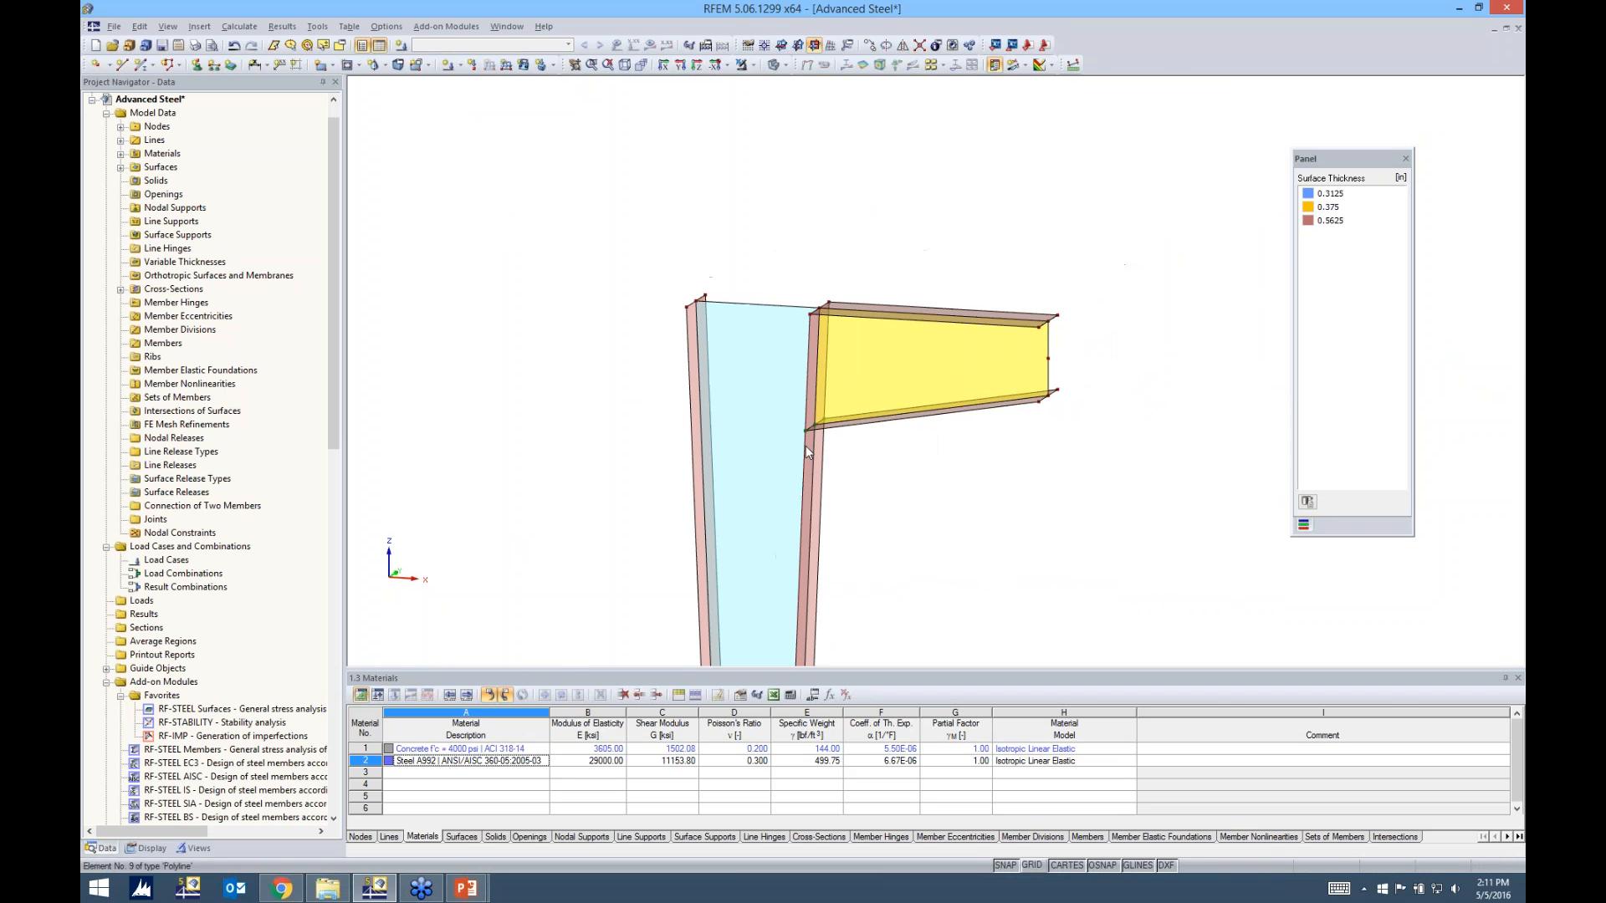
Show the local axis systems of the surfaces and examine the axis orientations on the column's web and flanges
mouse_move(921, 437)
middle_mouse_down("ctrl")
mouse_move(914, 465)
mouse_move(938, 459)
middle_mouse_up("ctrl")
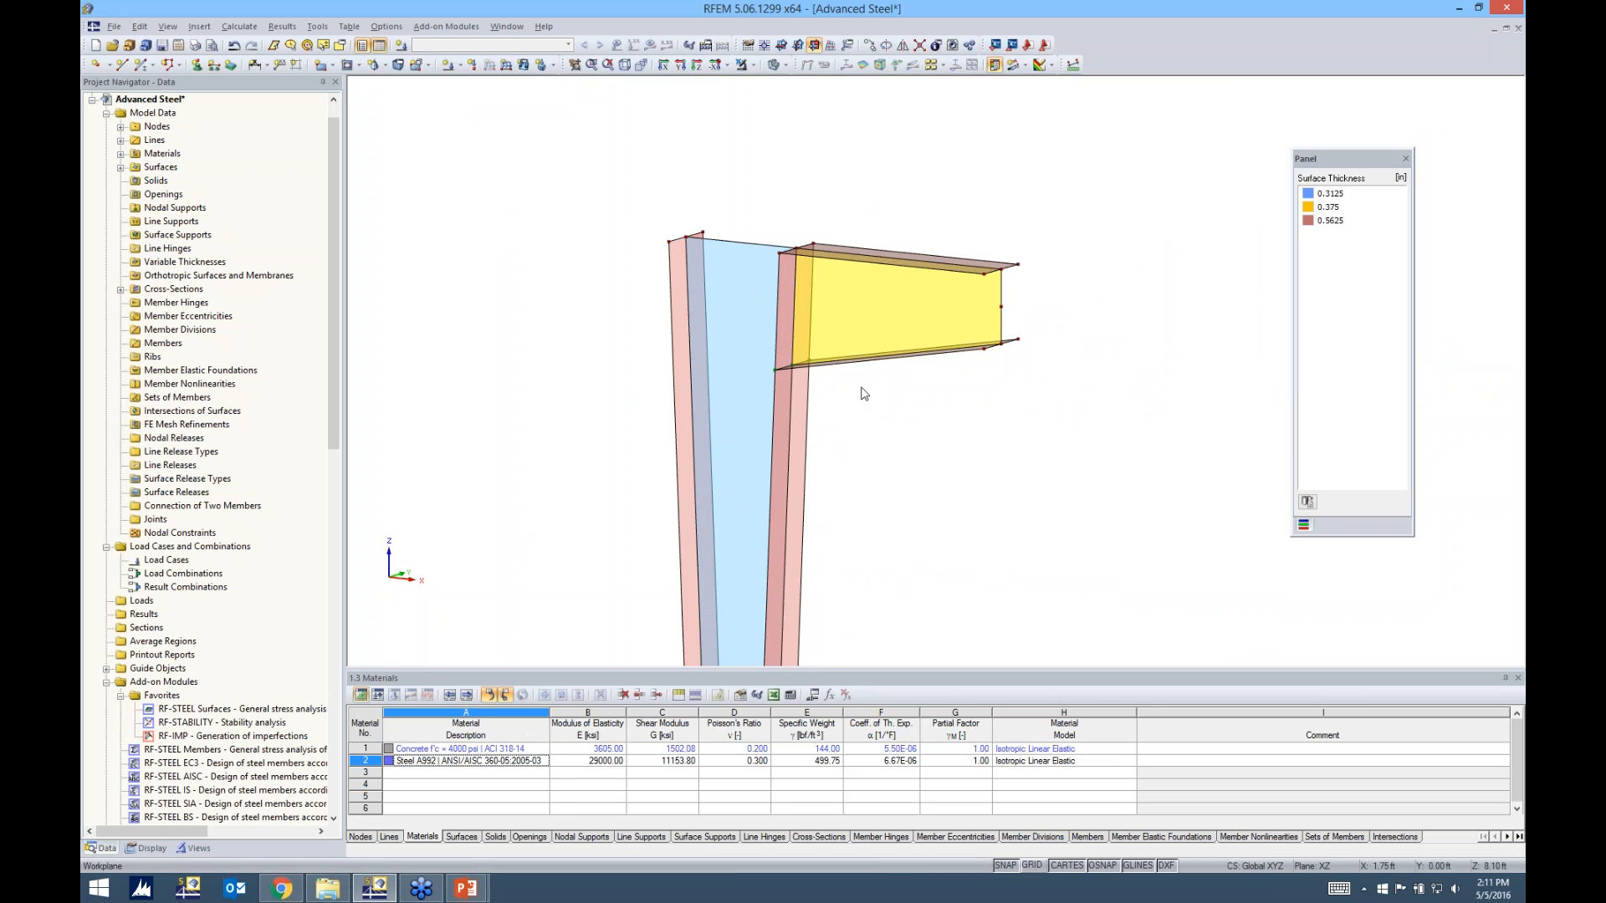
right_click(735, 277)
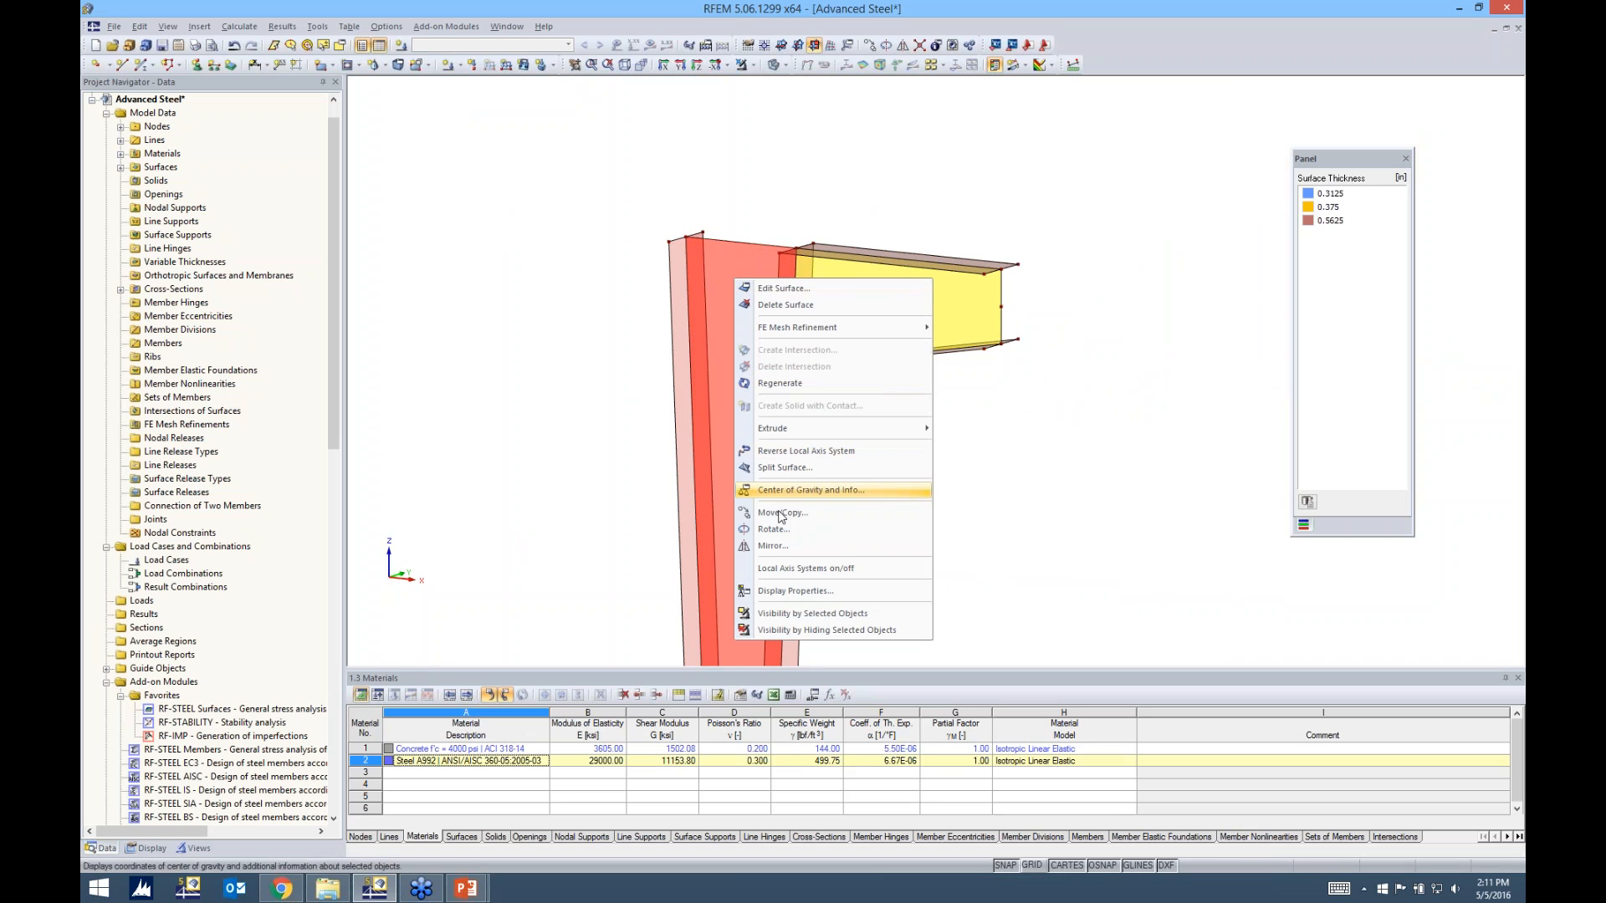
left_click(783, 569)
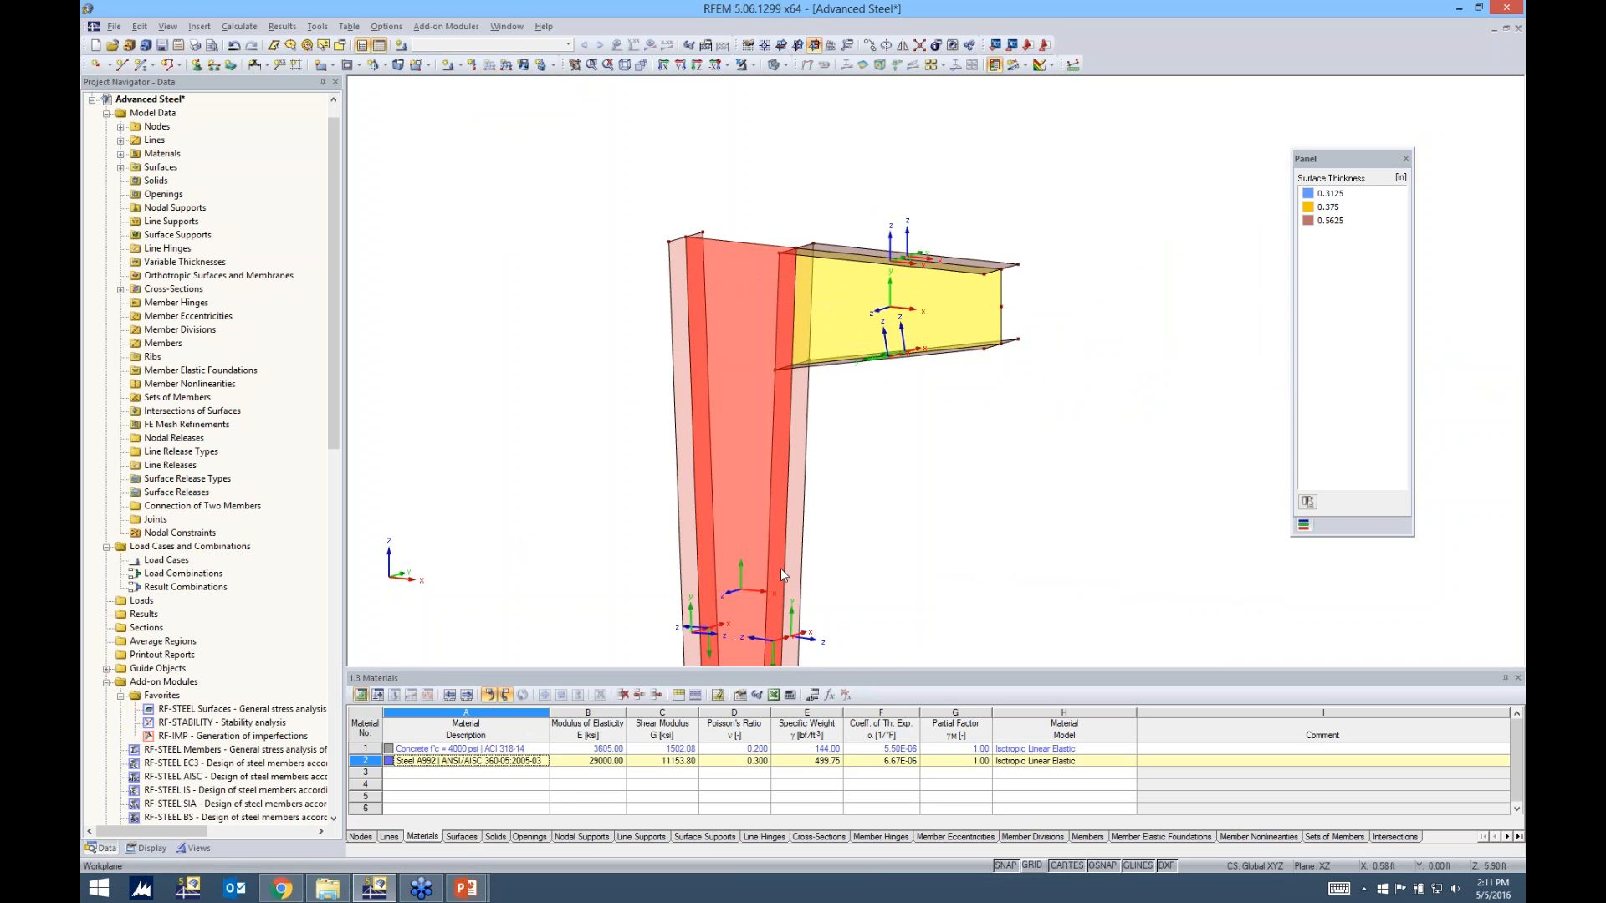
middle_click_drag(901, 396, 862, 251)
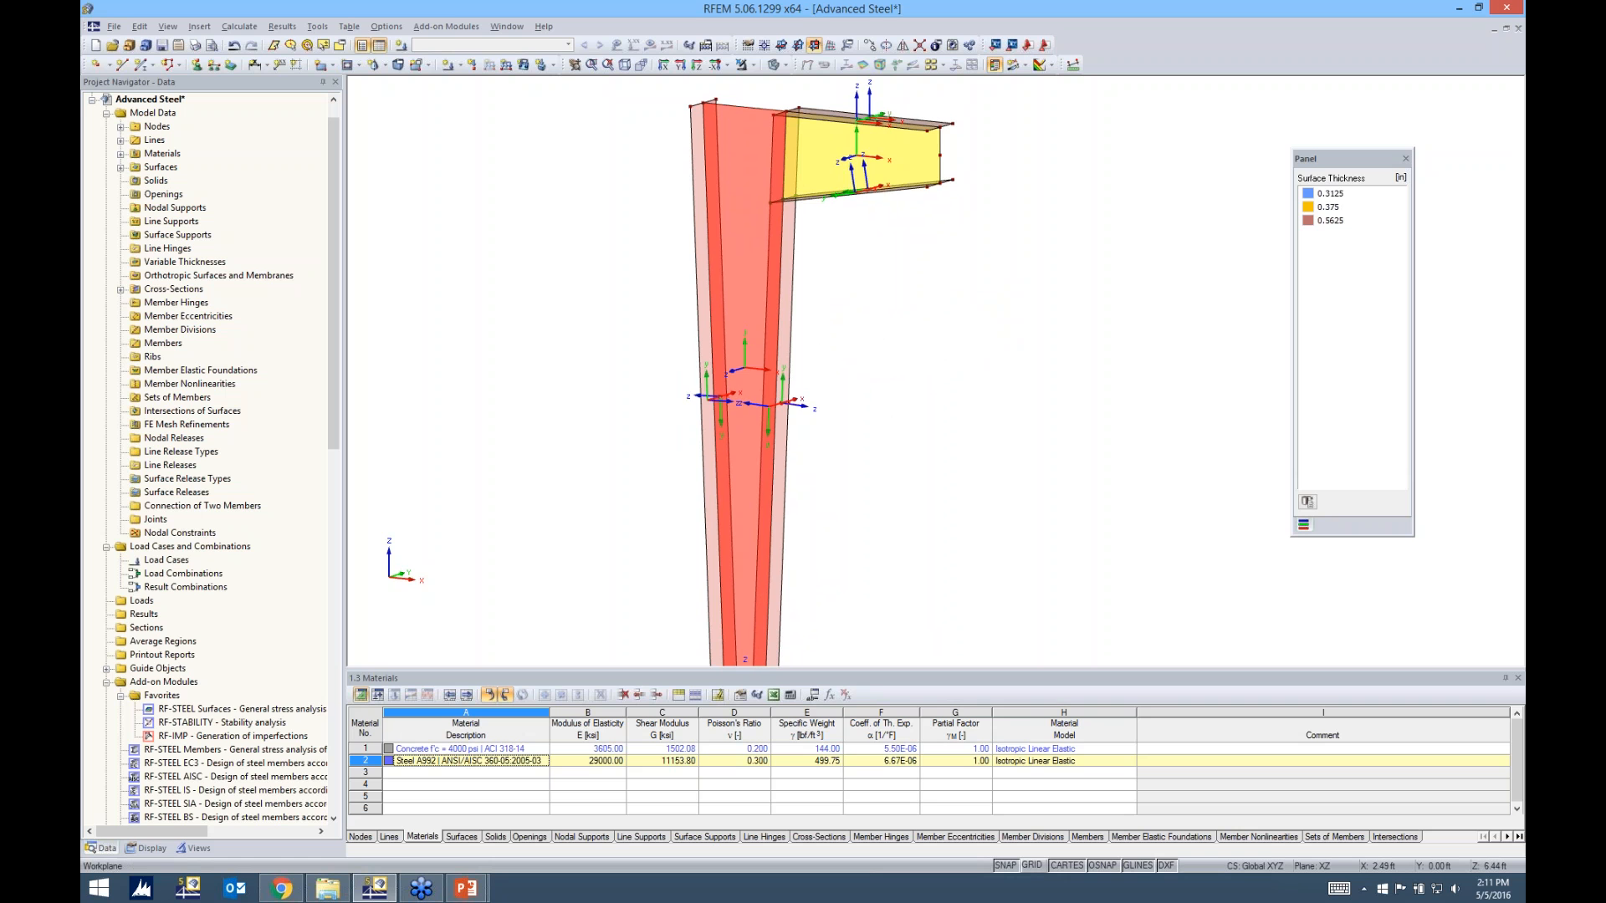
middle_click_drag(826, 404, 813, 430, "ctrl")
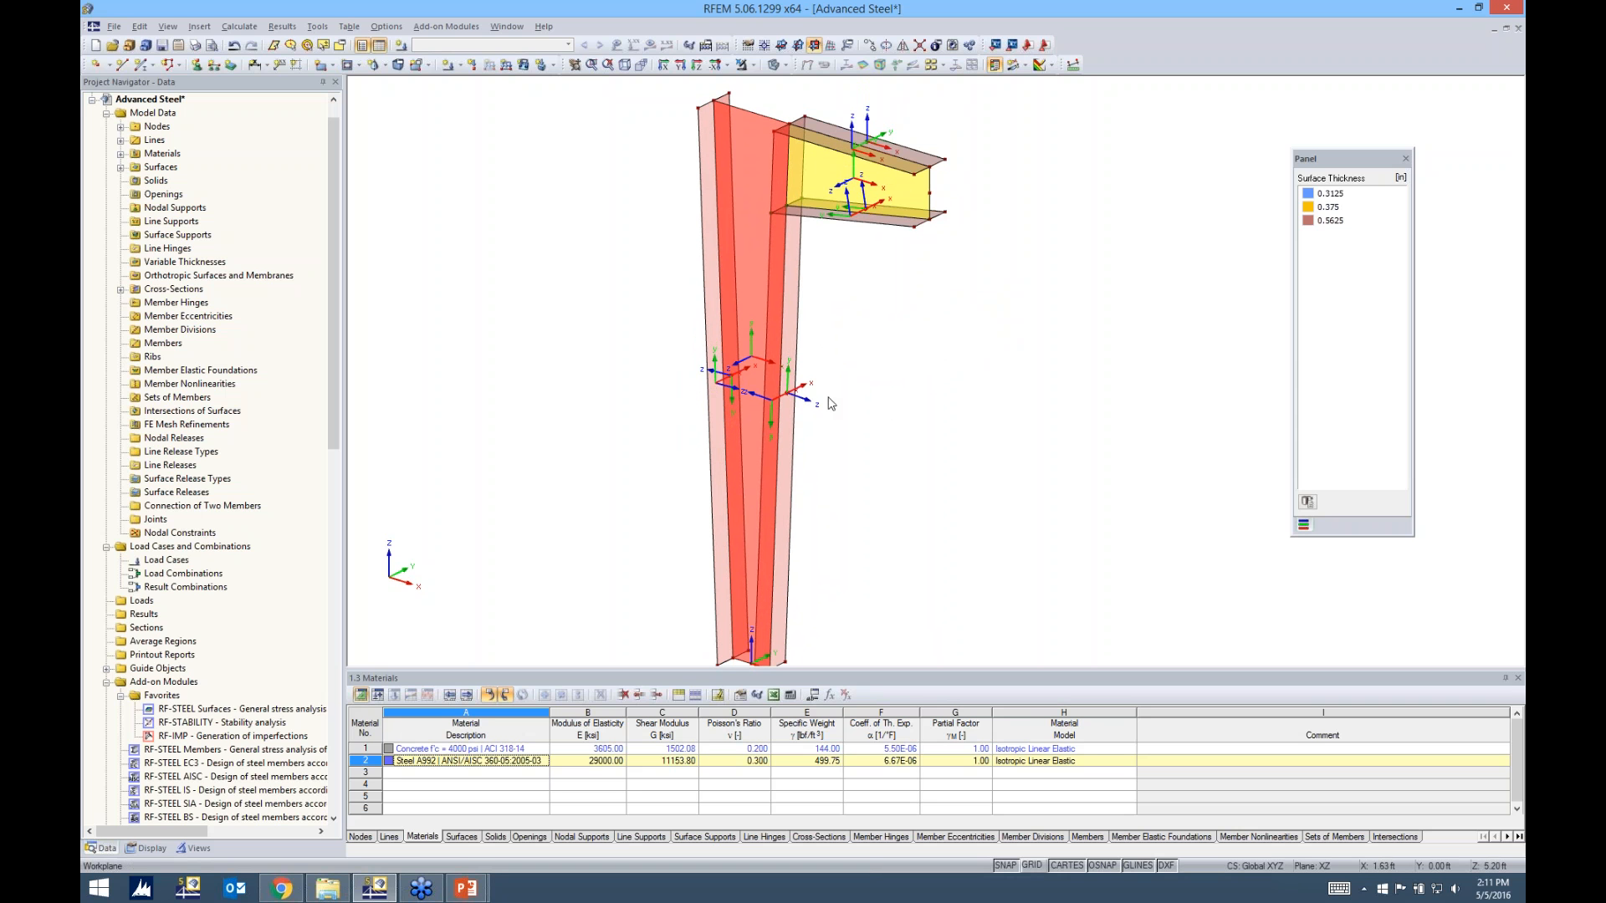
middle_click_drag(867, 318, 820, 379)
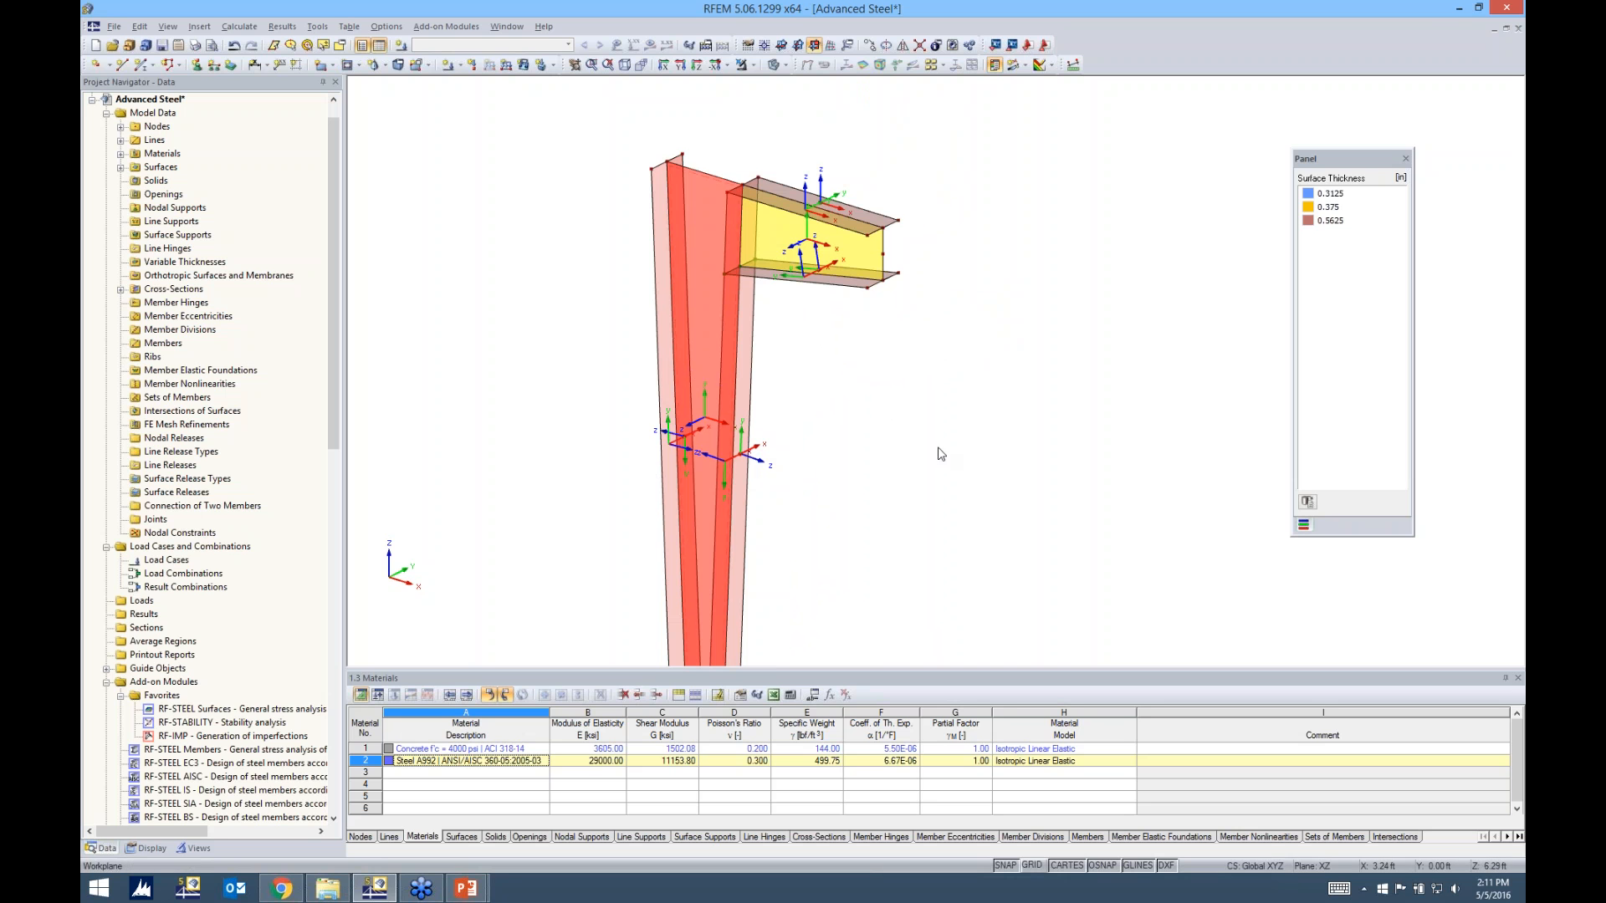
scroll(699, 349, "up", 5)
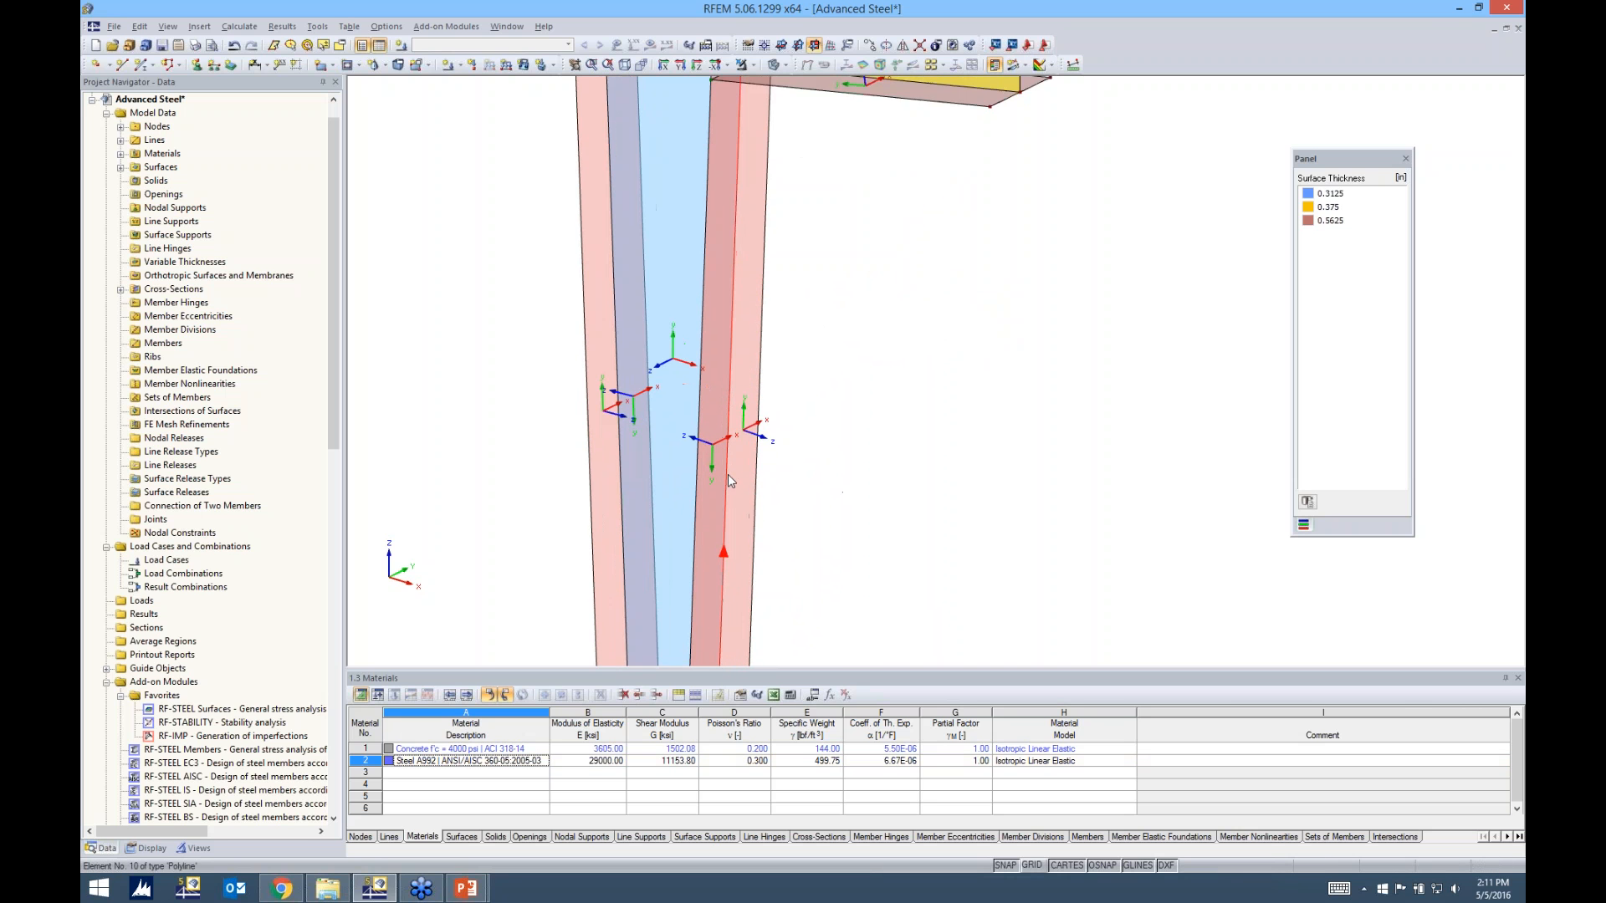
scroll(728, 475, "up", 1)
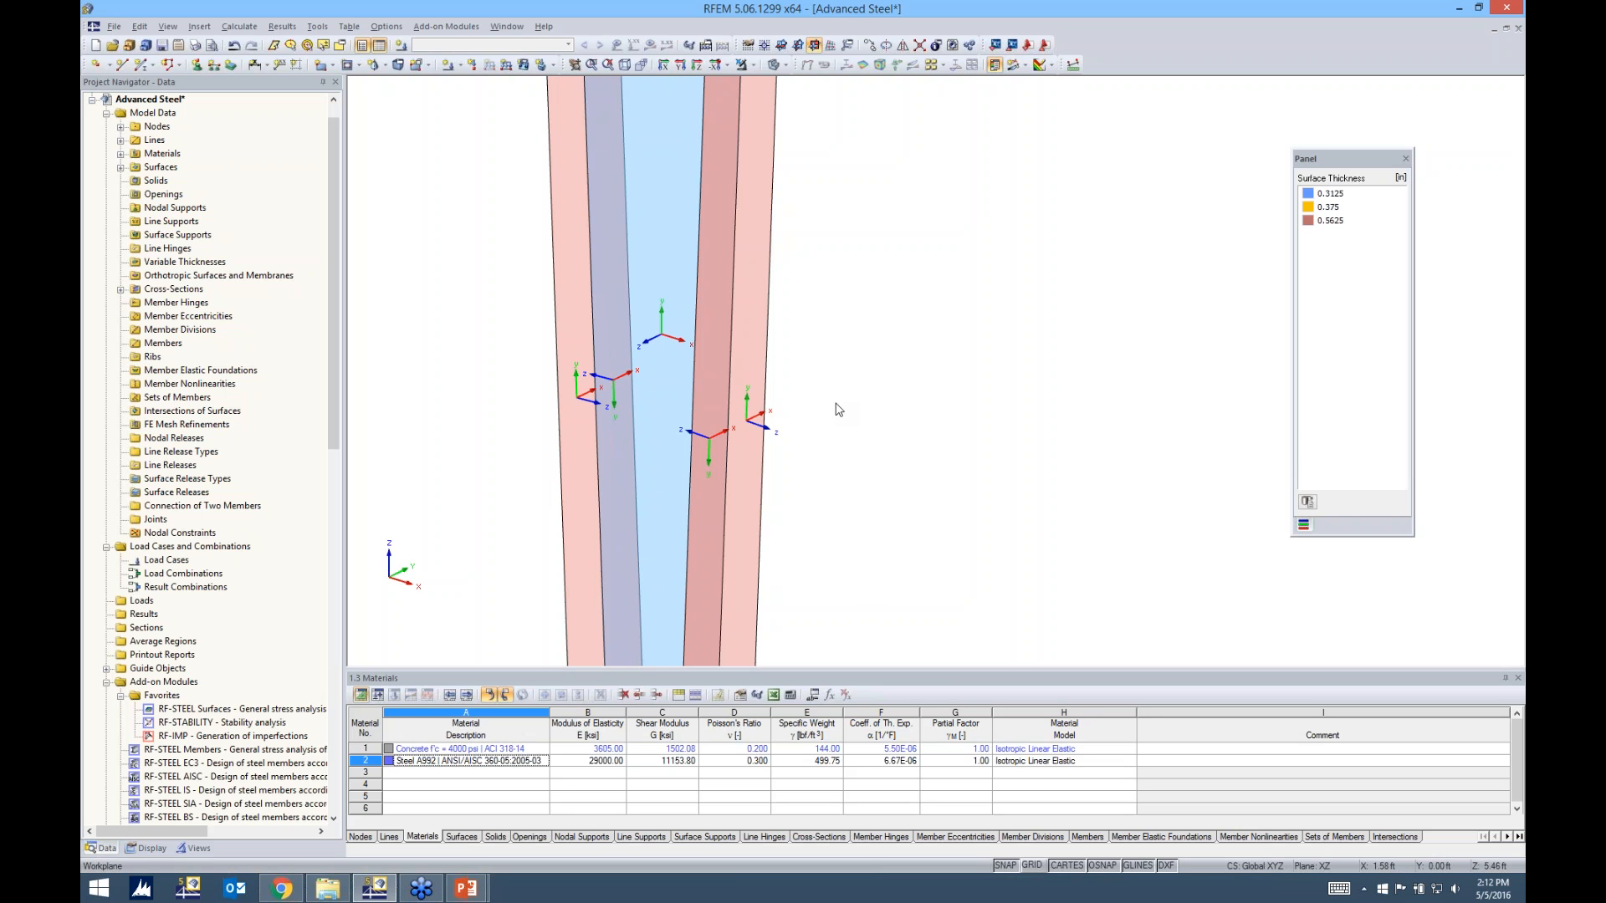
Reverse the local axis systems of the column flange surfaces whose z-axes point opposite to those of the adjoining flange surfaces
left_click(714, 389)
right_click(715, 389)
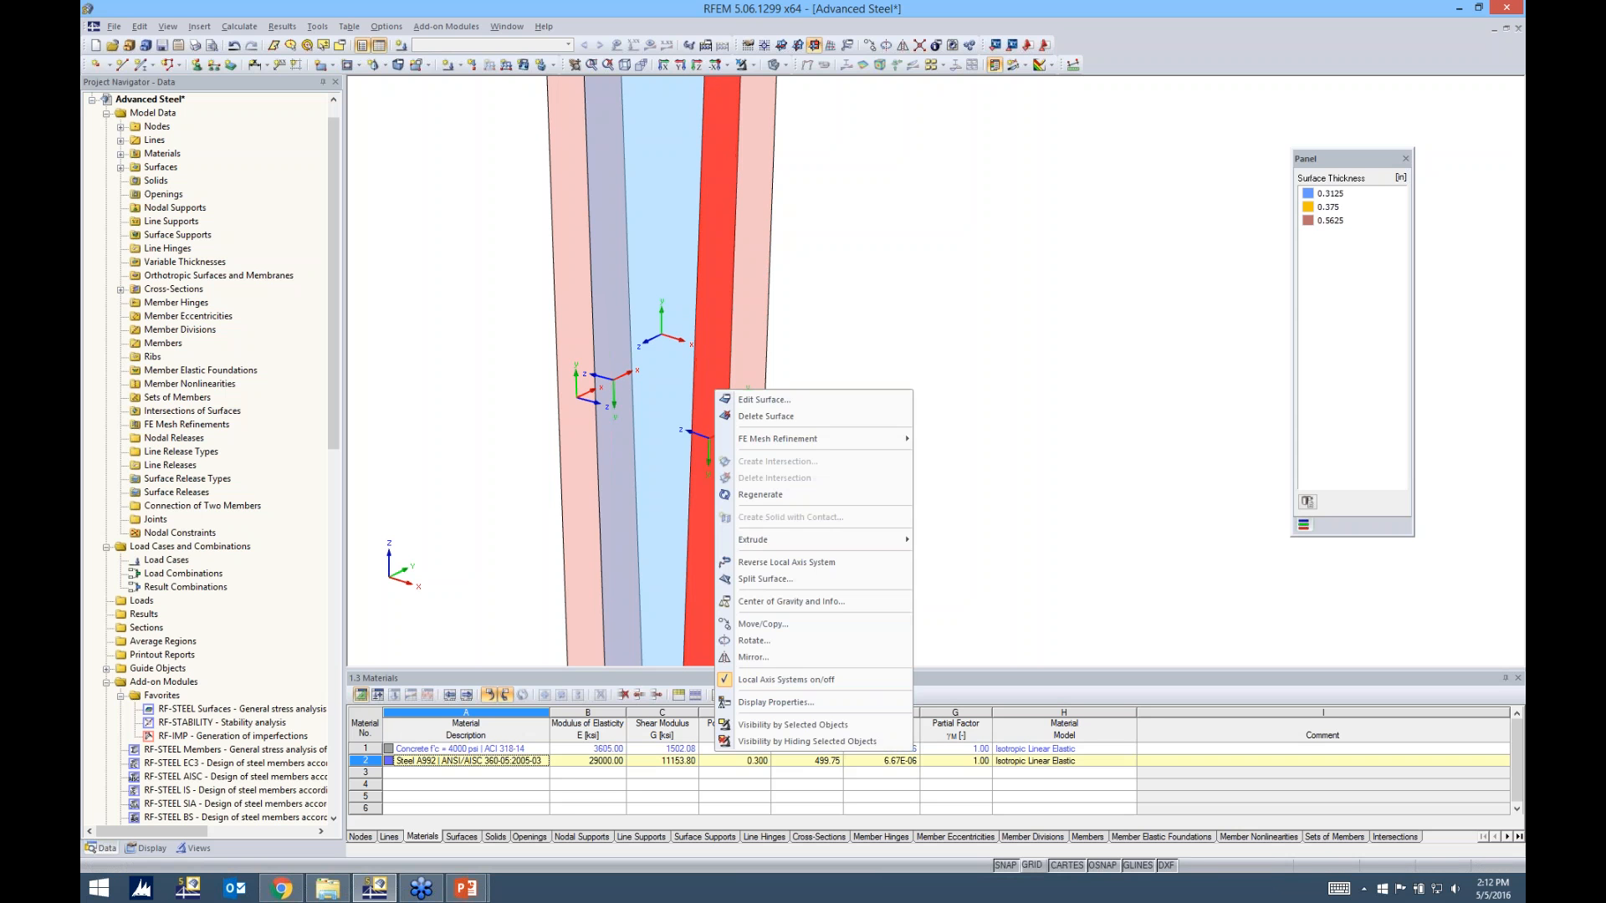
left_click(765, 562)
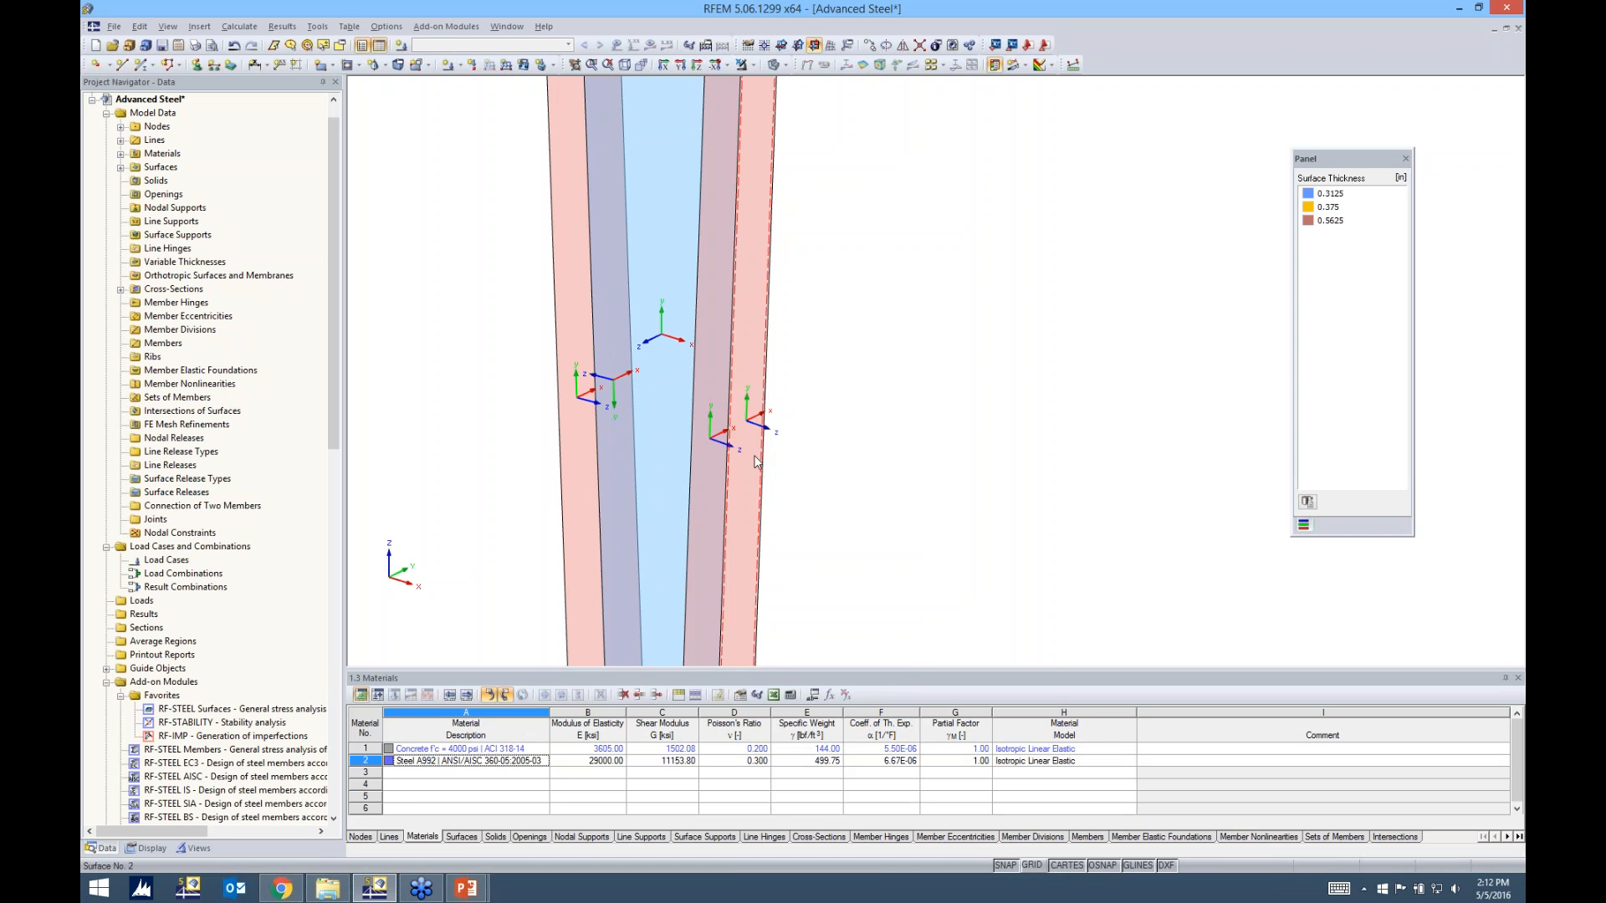
scroll(737, 439, "up", 3)
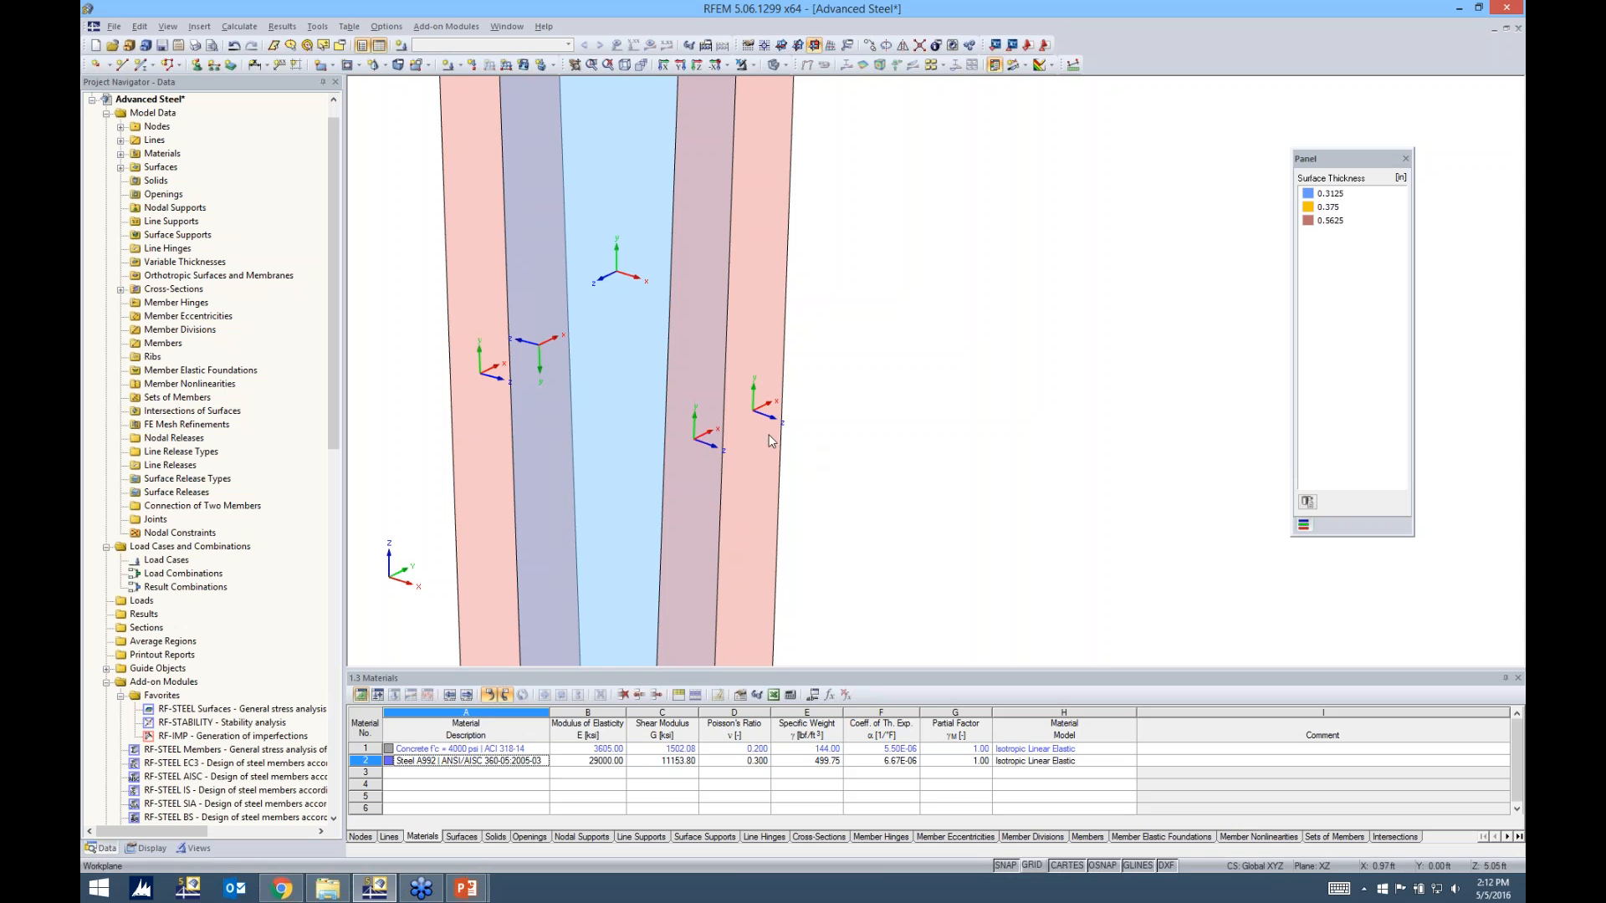
scroll(763, 434, "down", 4)
middle_click_drag(762, 434, 1000, 447, "ctrl")
right_click(617, 466)
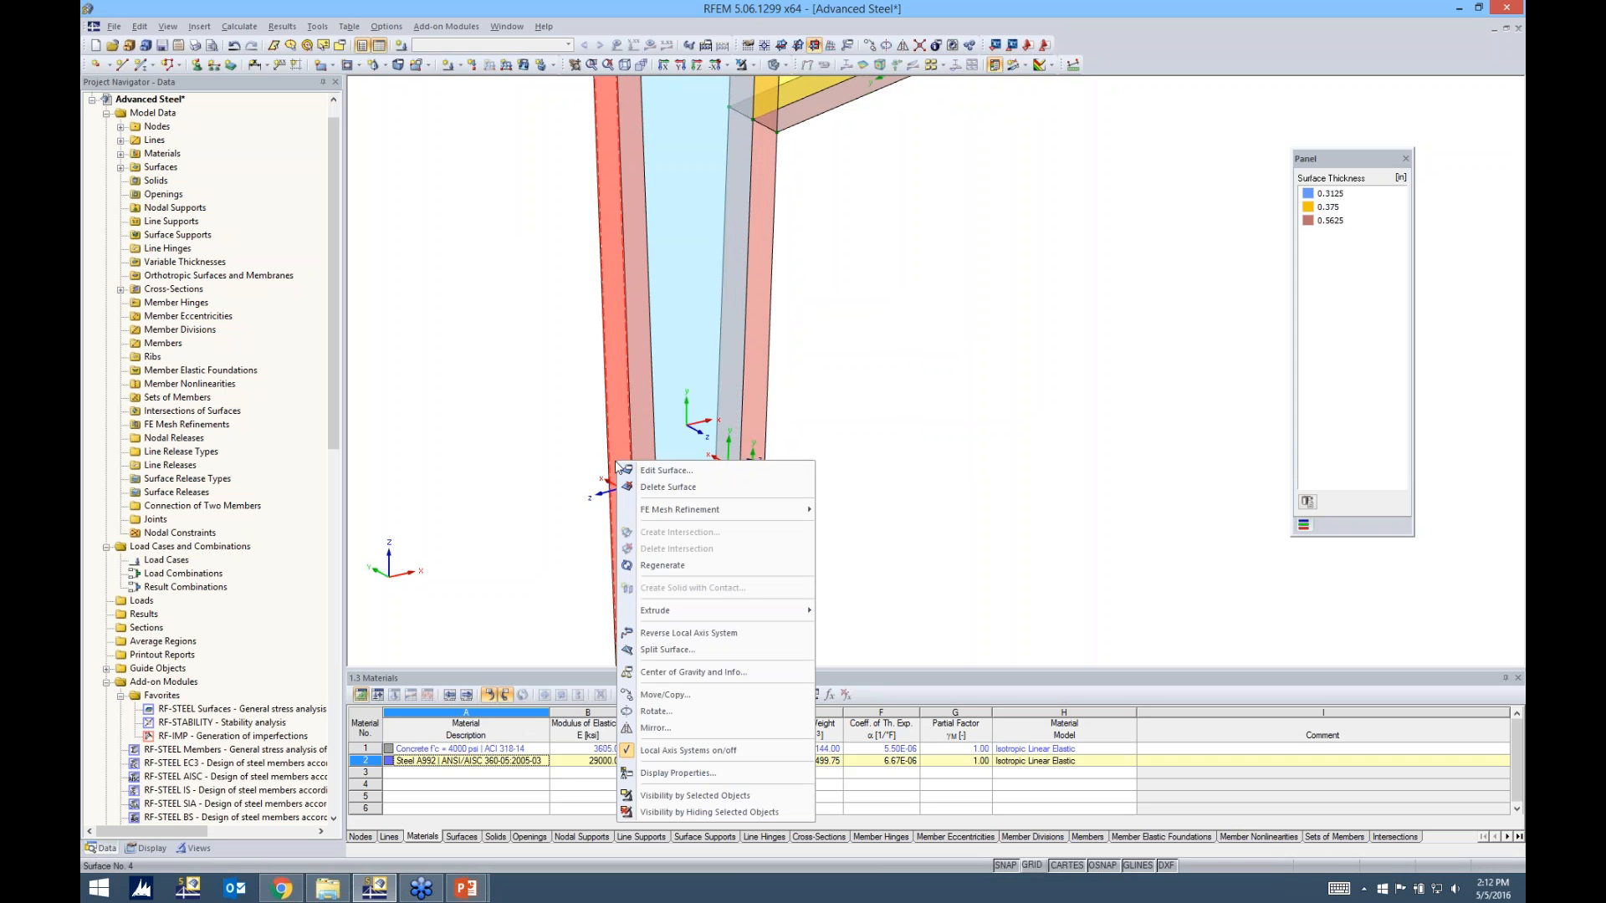
left_click(662, 633)
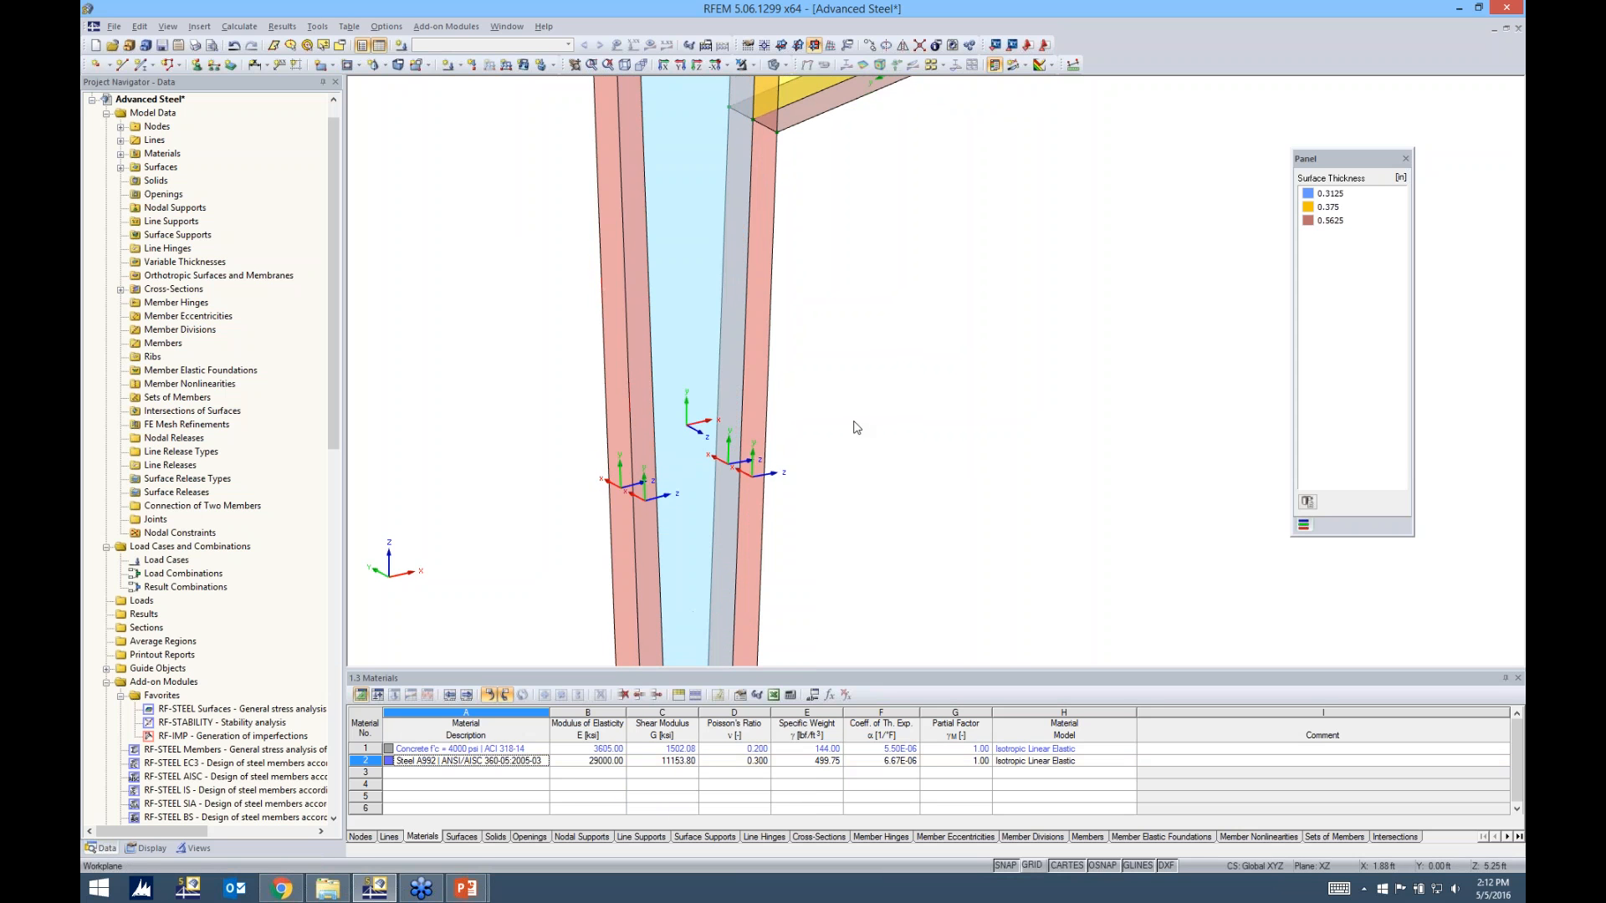
Turn on the grid and set the work plane to XY with its origin at the corner node atop the column's outer flange
middle_click_drag(950, 448, 490, 493, "ctrl")
scroll(852, 350, "down", 2)
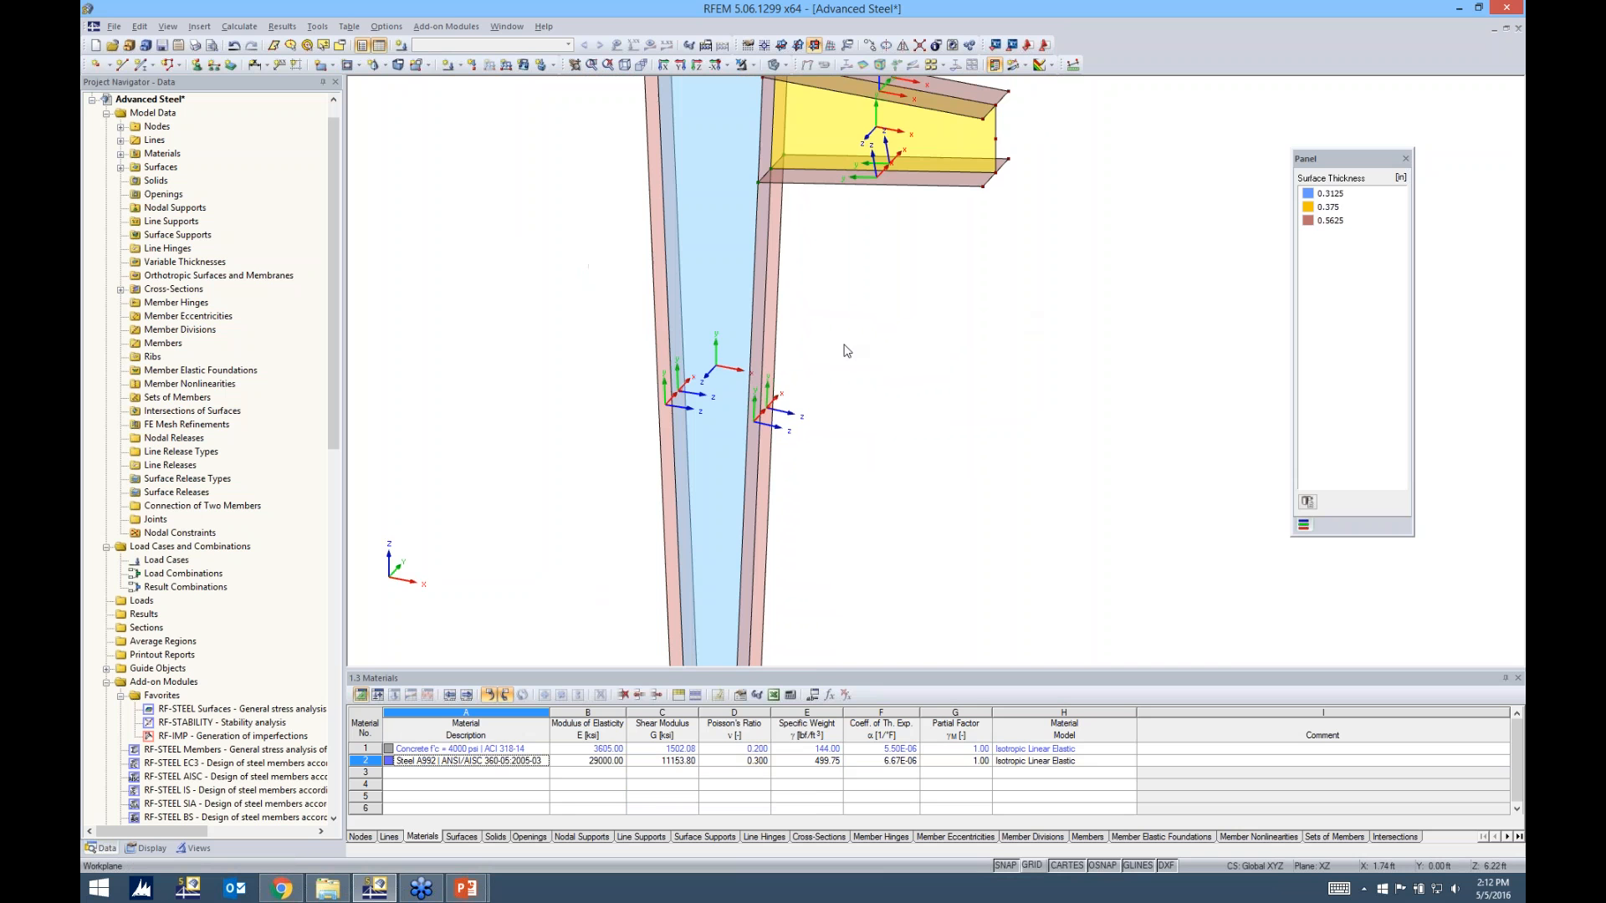
scroll(932, 327, "down", 4)
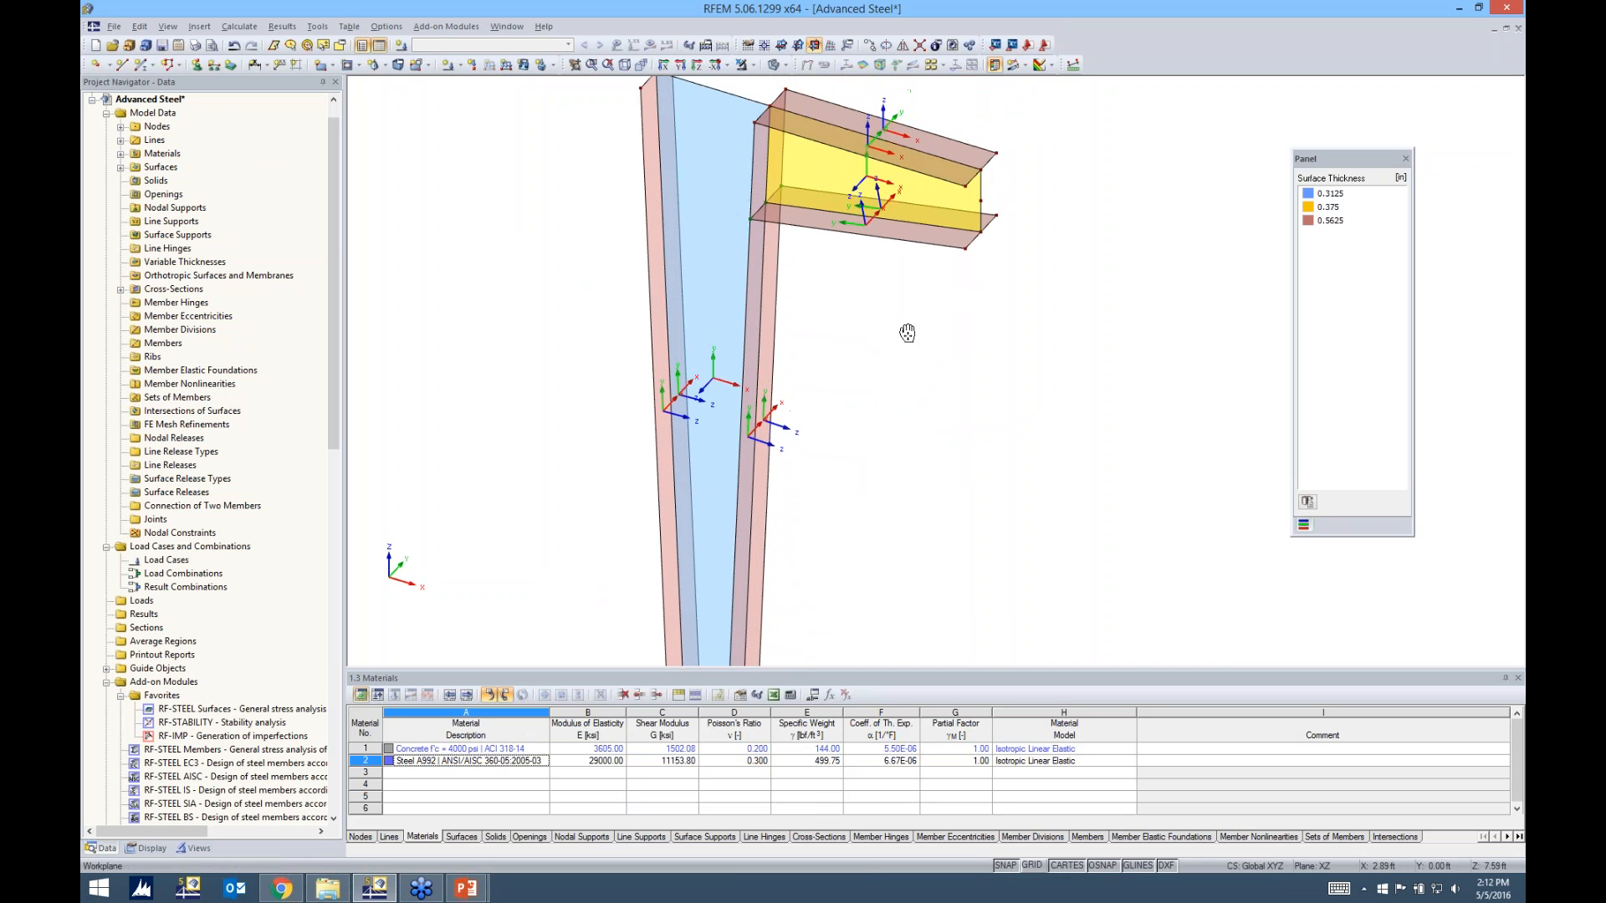
middle_click_drag(850, 358, 805, 400)
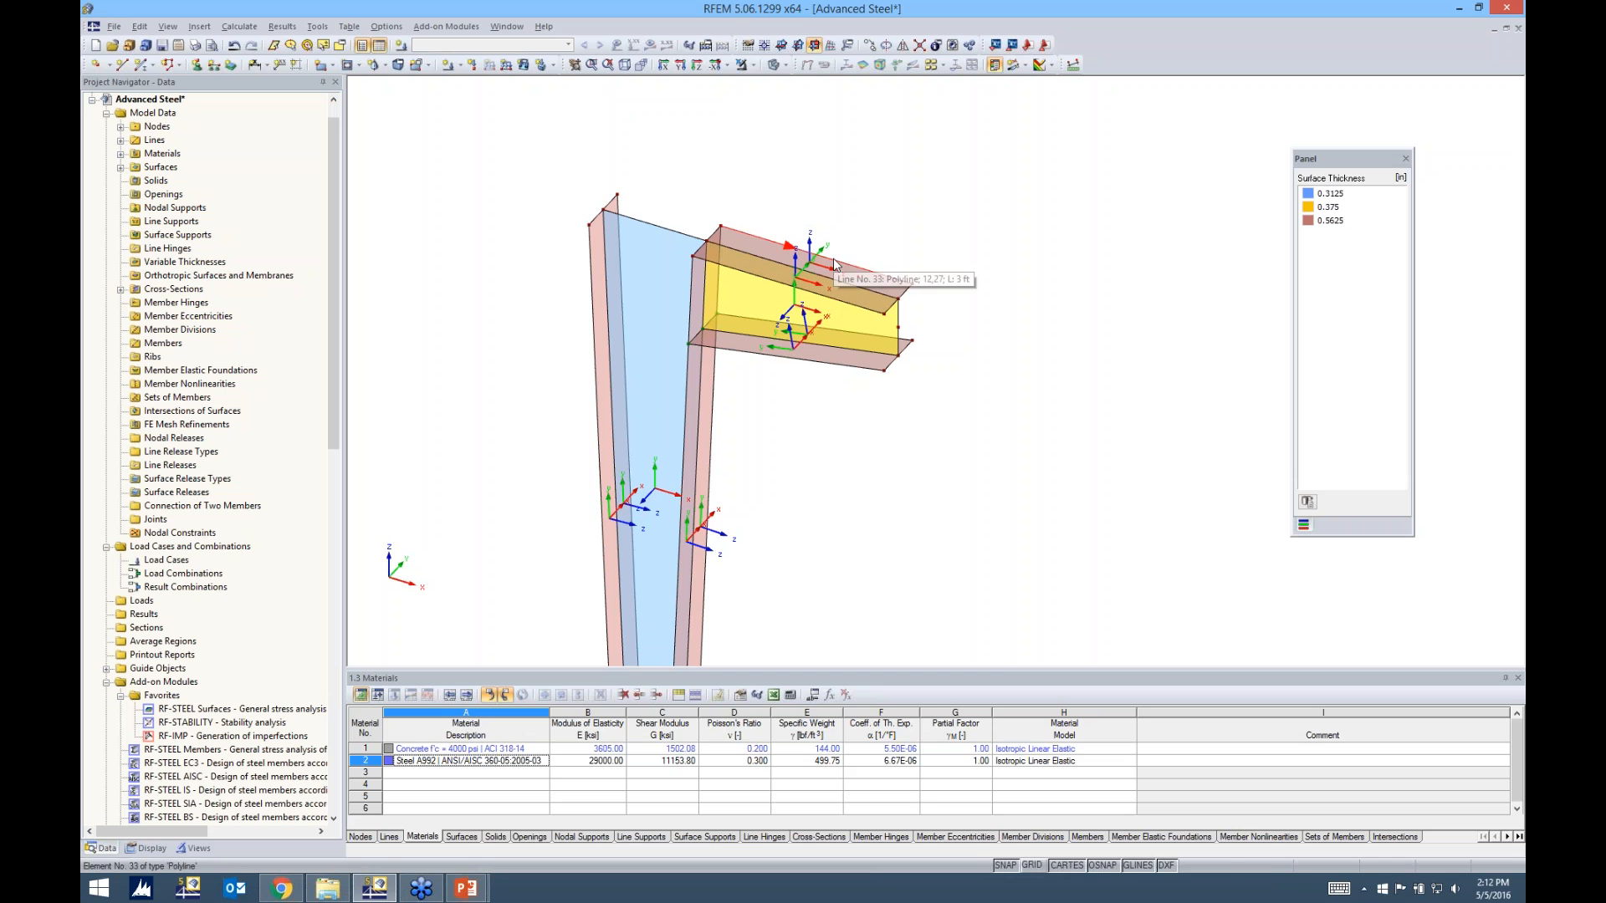
middle_click_drag(778, 284, 710, 271, "ctrl")
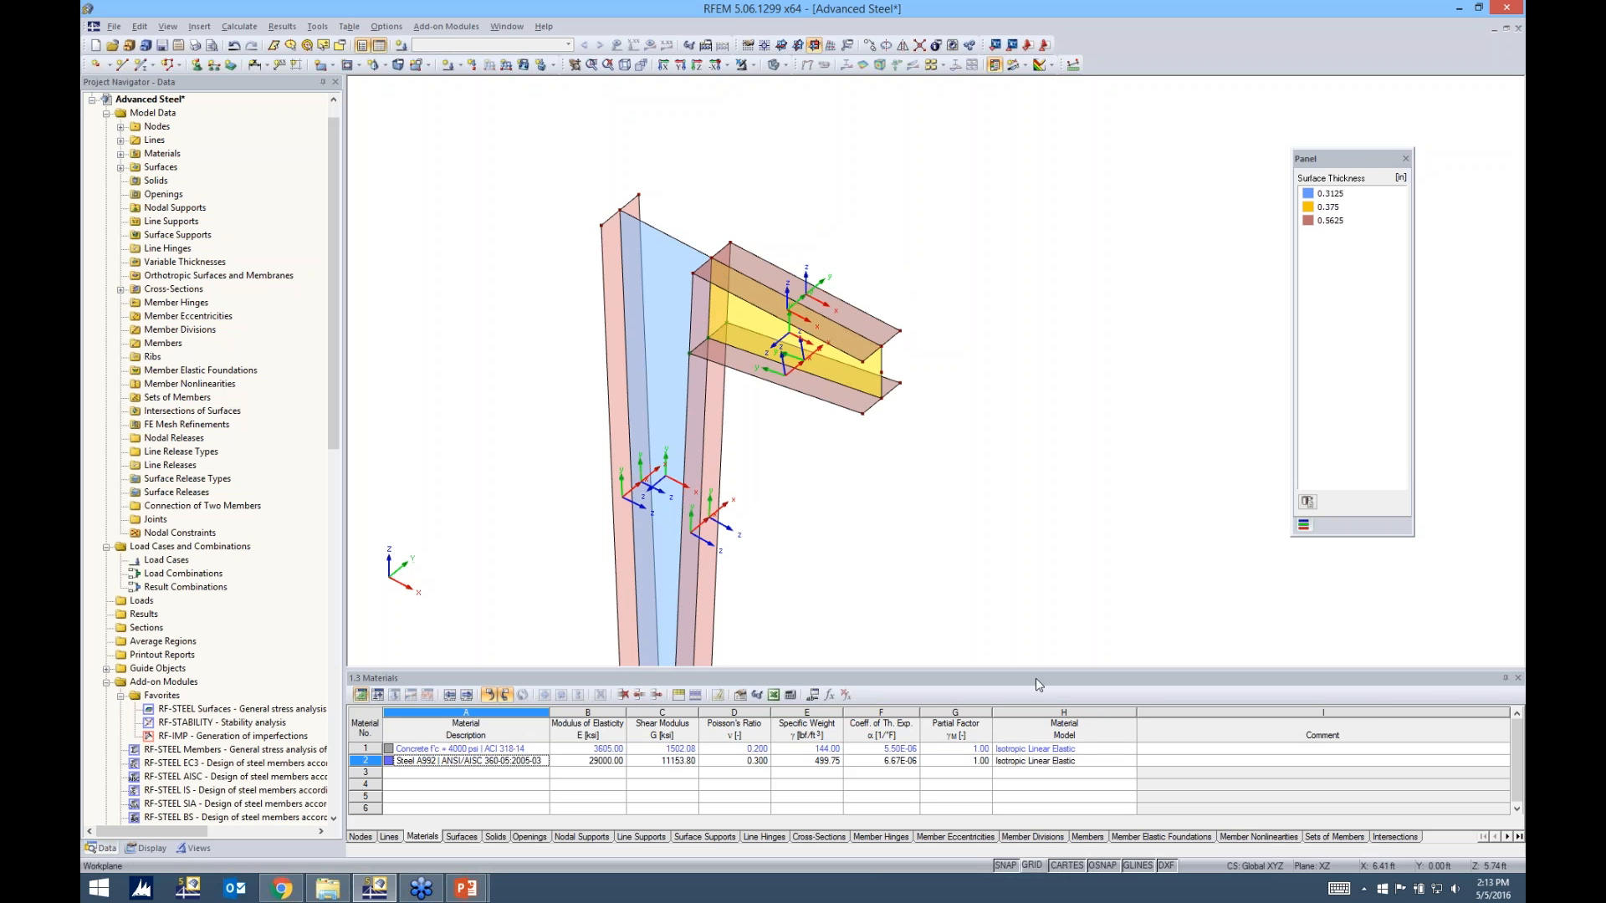
left_click(1034, 866)
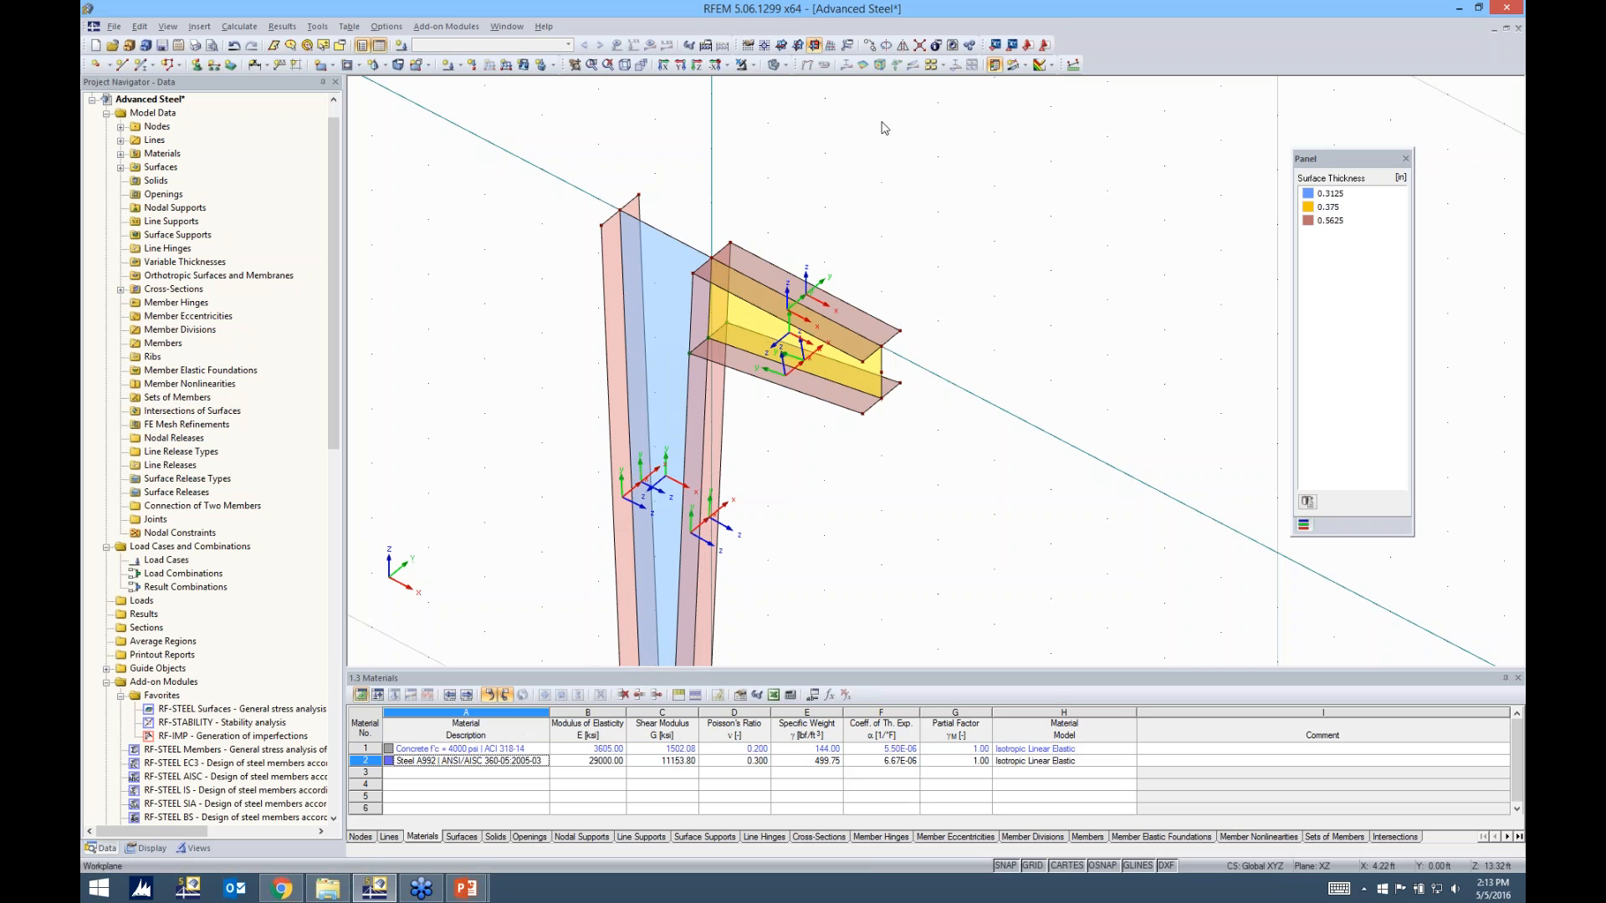
left_click(781, 45)
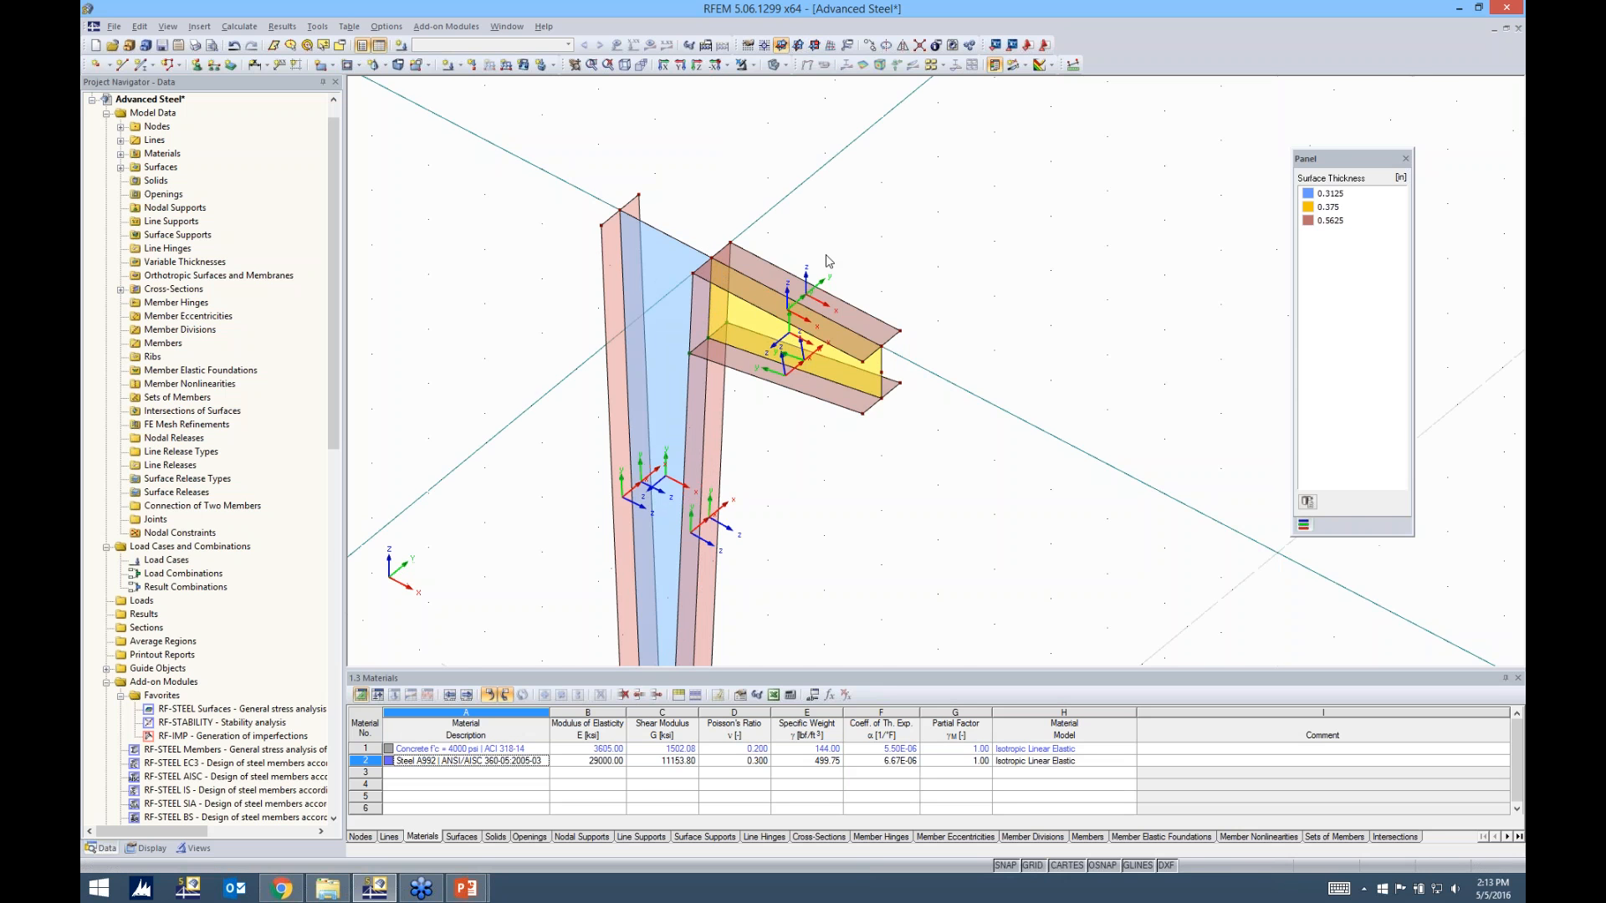
scroll(843, 273, "down", 5)
scroll(845, 272, "up", 3)
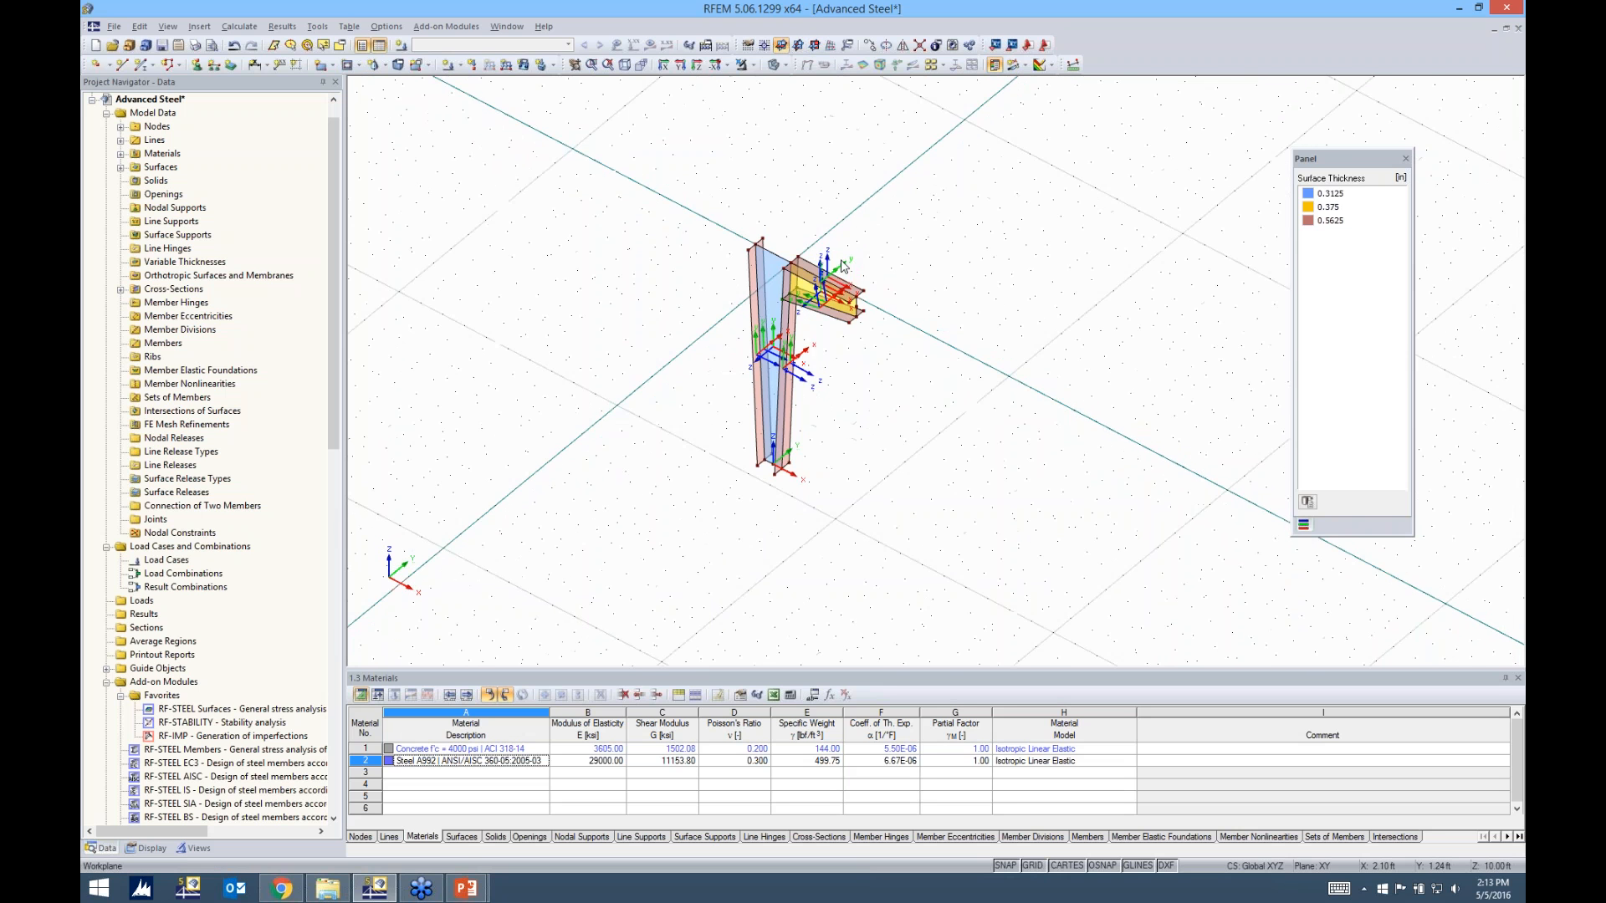
scroll(845, 269, "up", 1)
scroll(861, 233, "up", 1)
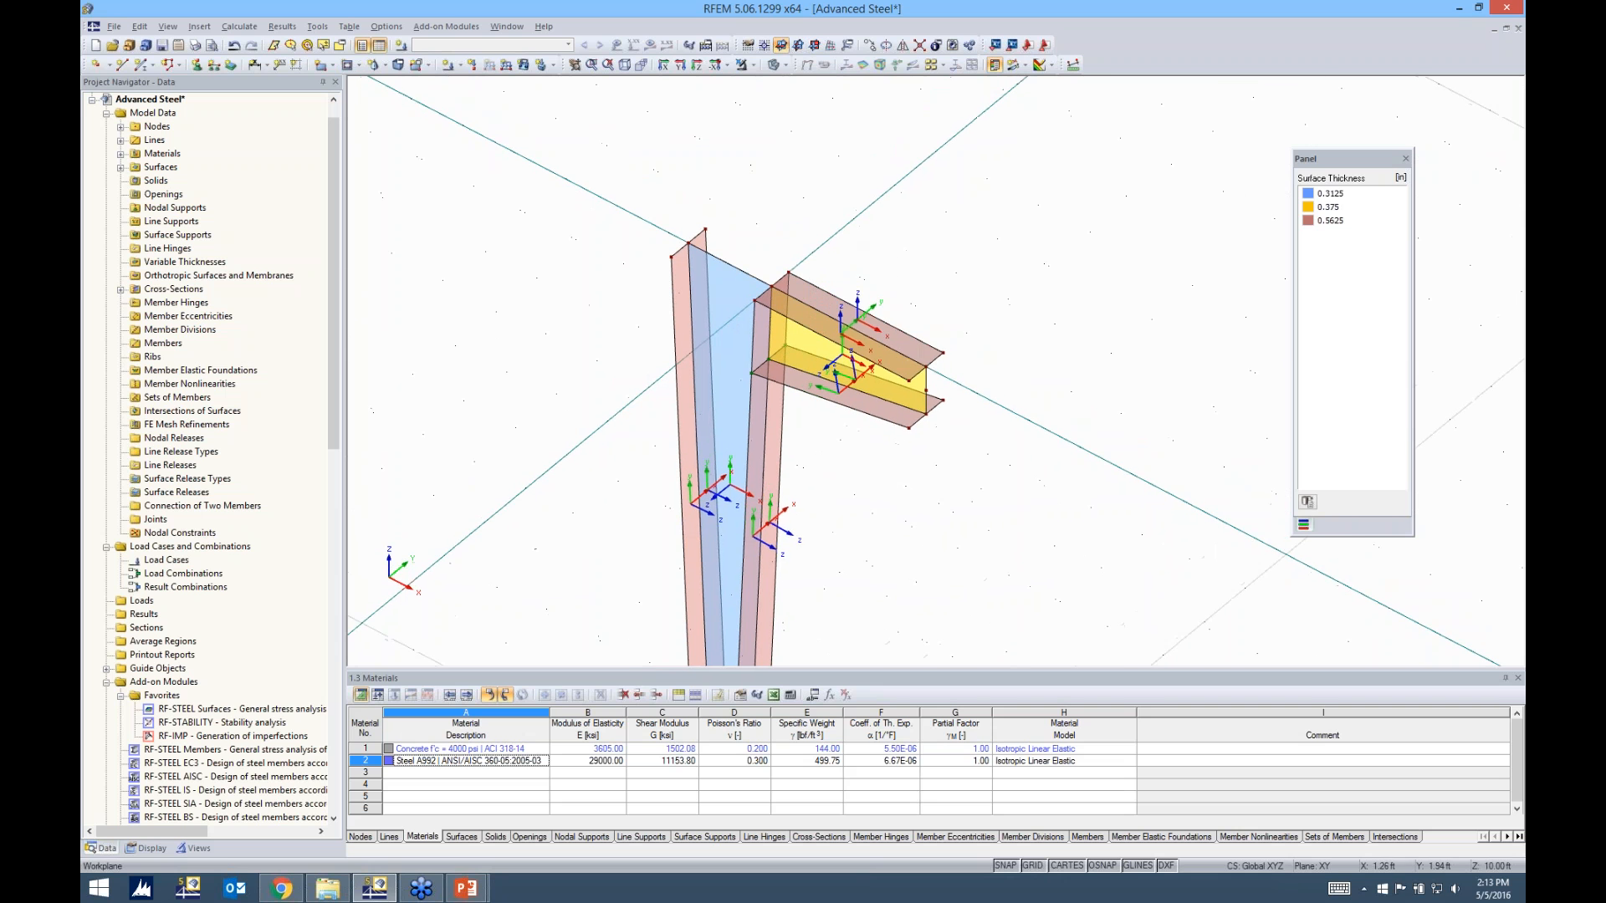
left_click(765, 46)
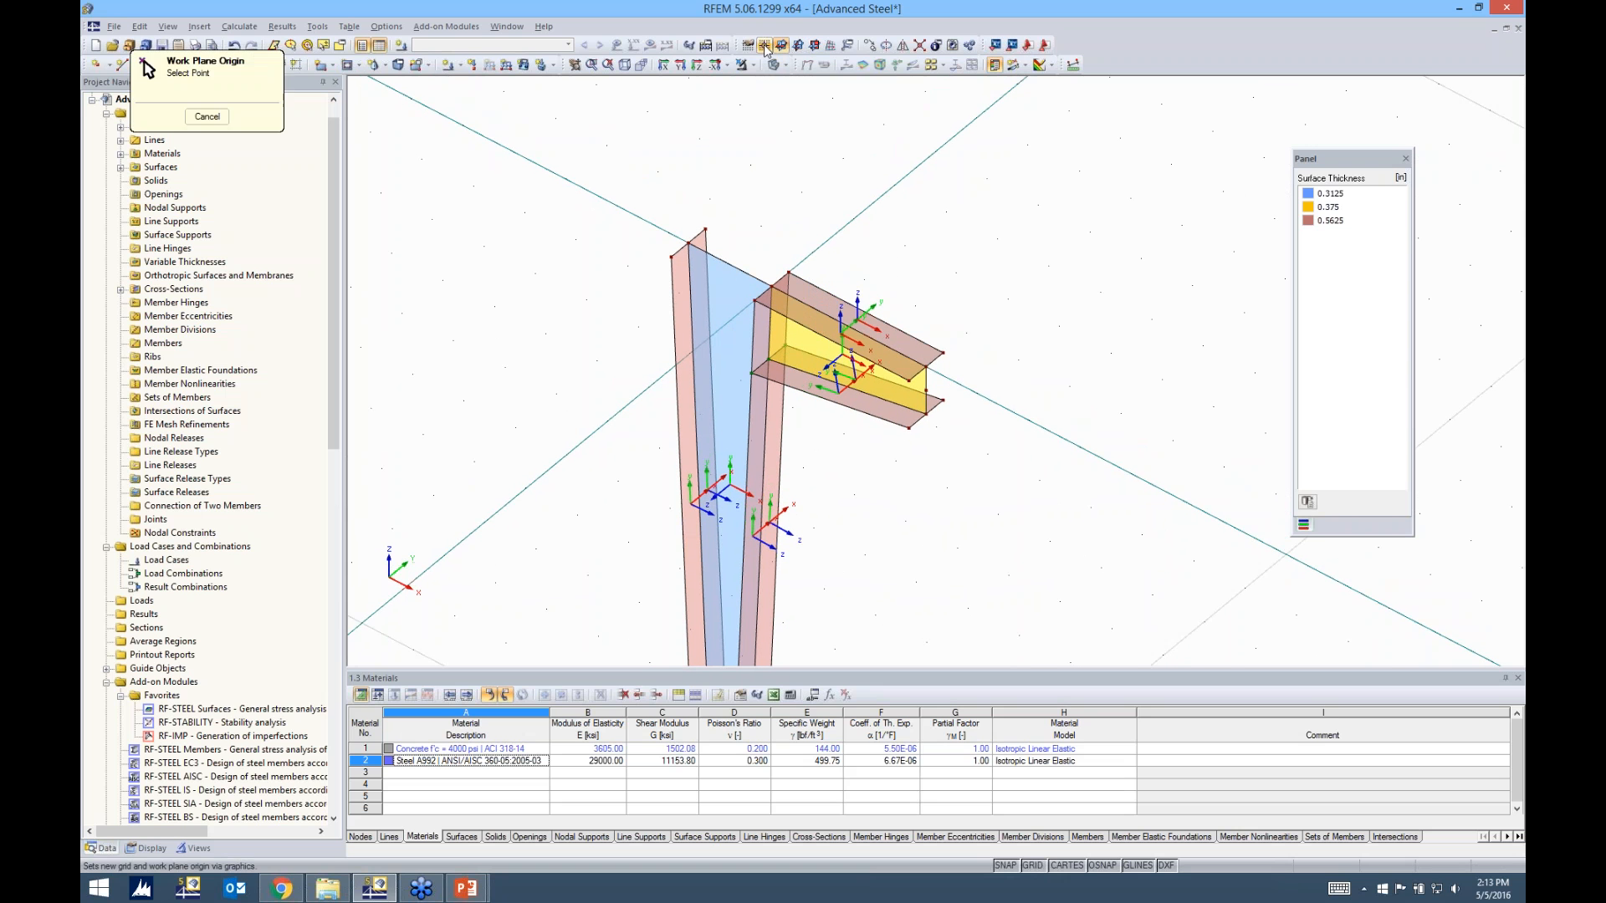
left_click(671, 256)
Create a rectangular Steel A992 surface 0.5 in thick as a cap plate across the top of the column between its flanges
scroll(672, 257, "up", 2)
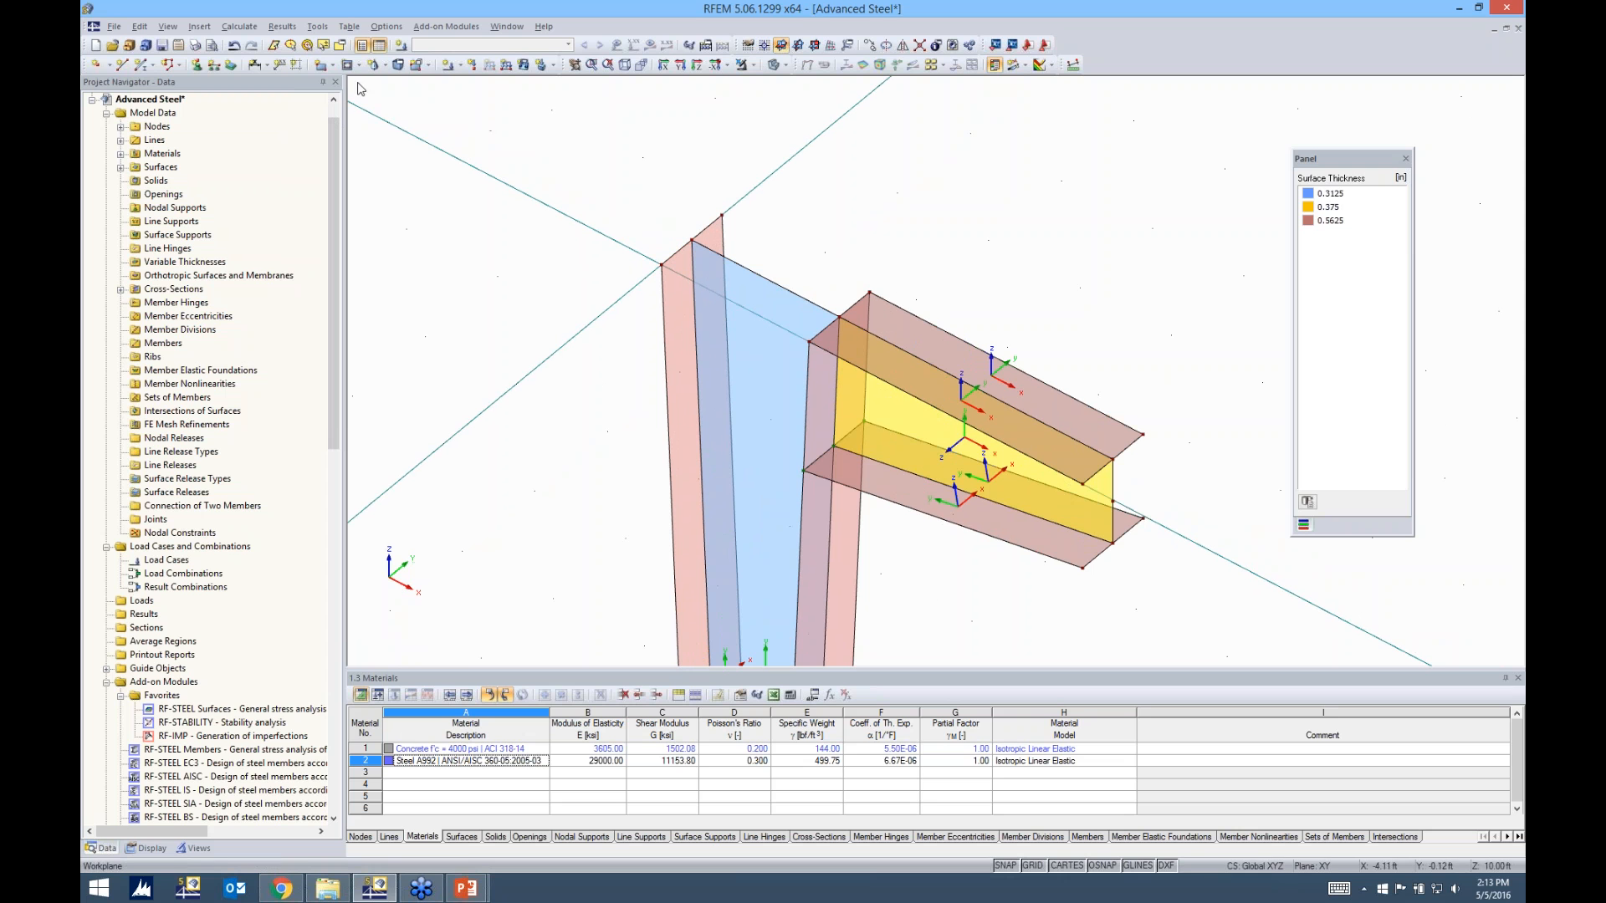
left_click(332, 66)
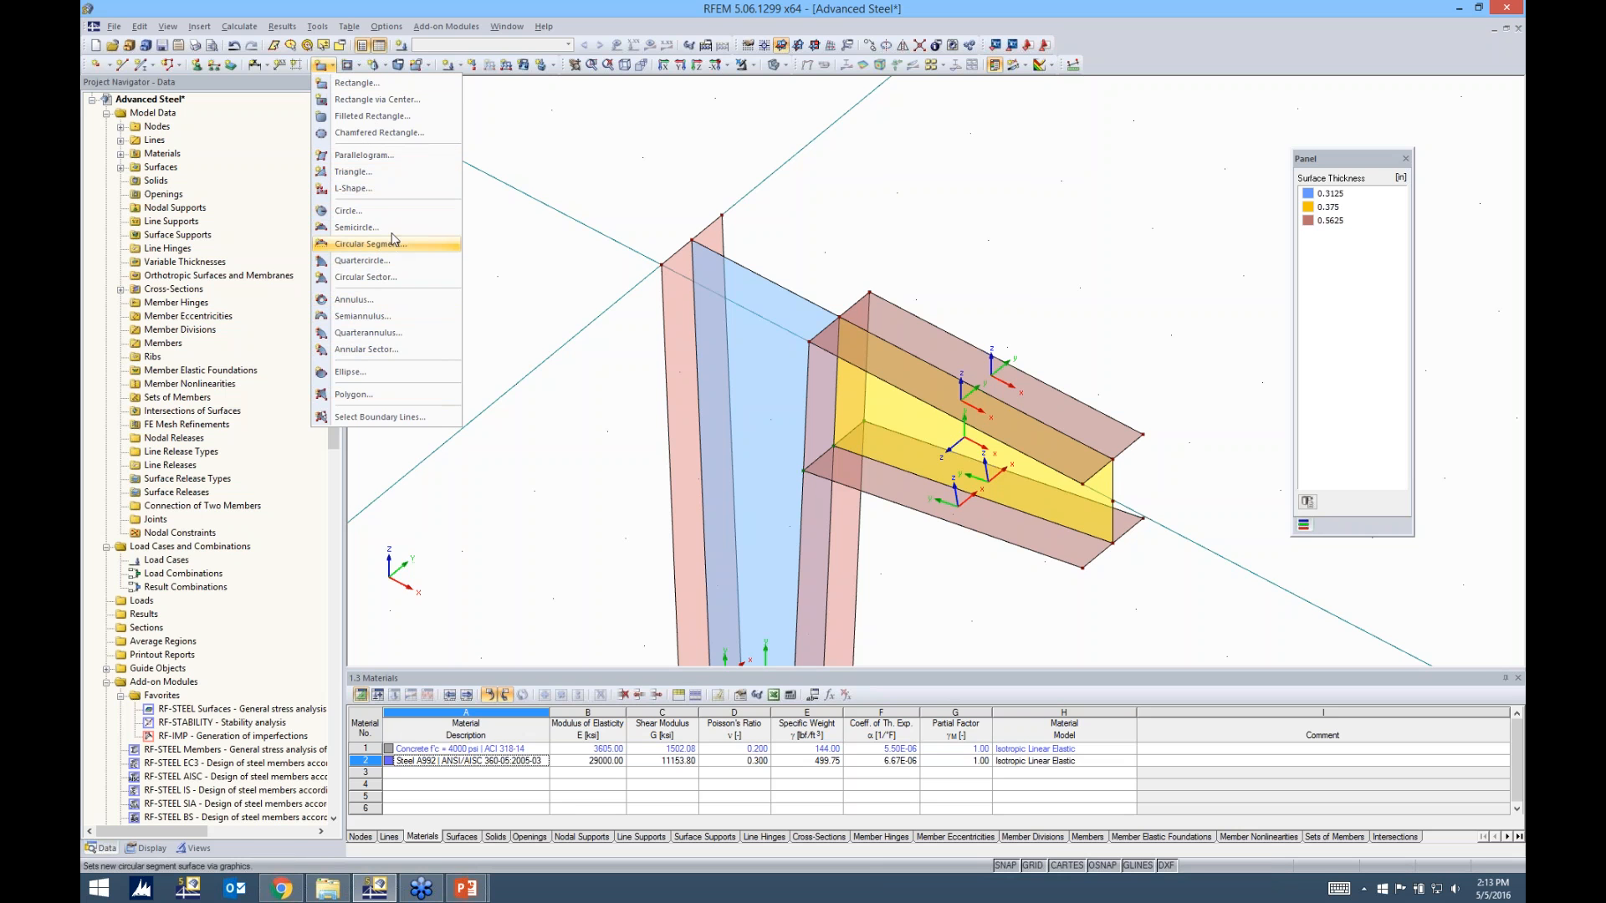
left_click(357, 83)
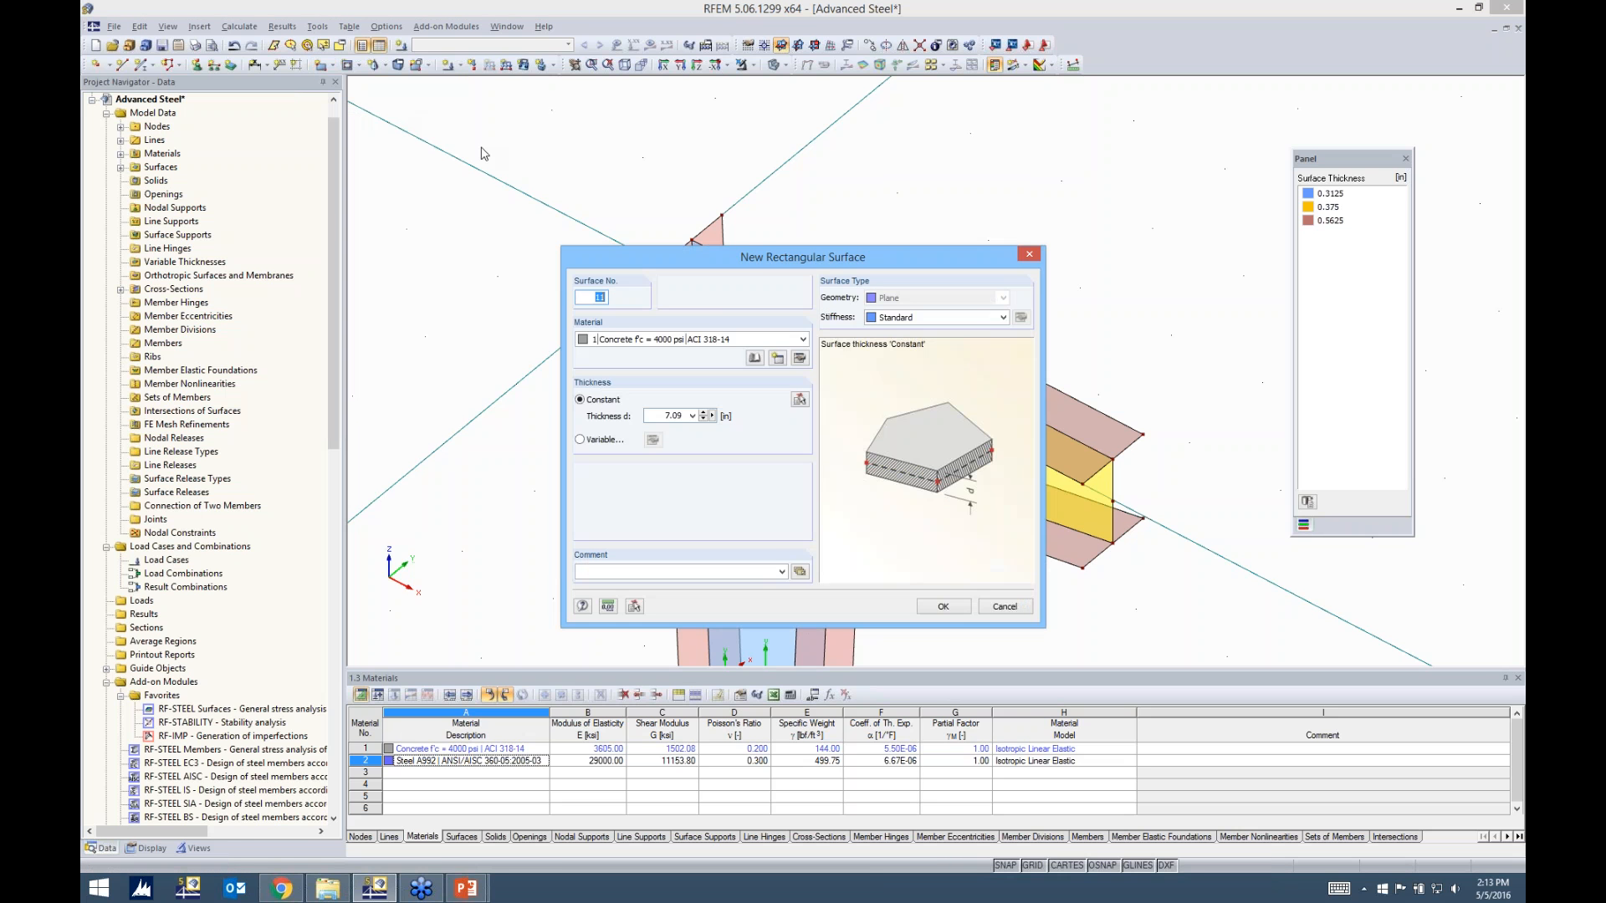
left_click(698, 268)
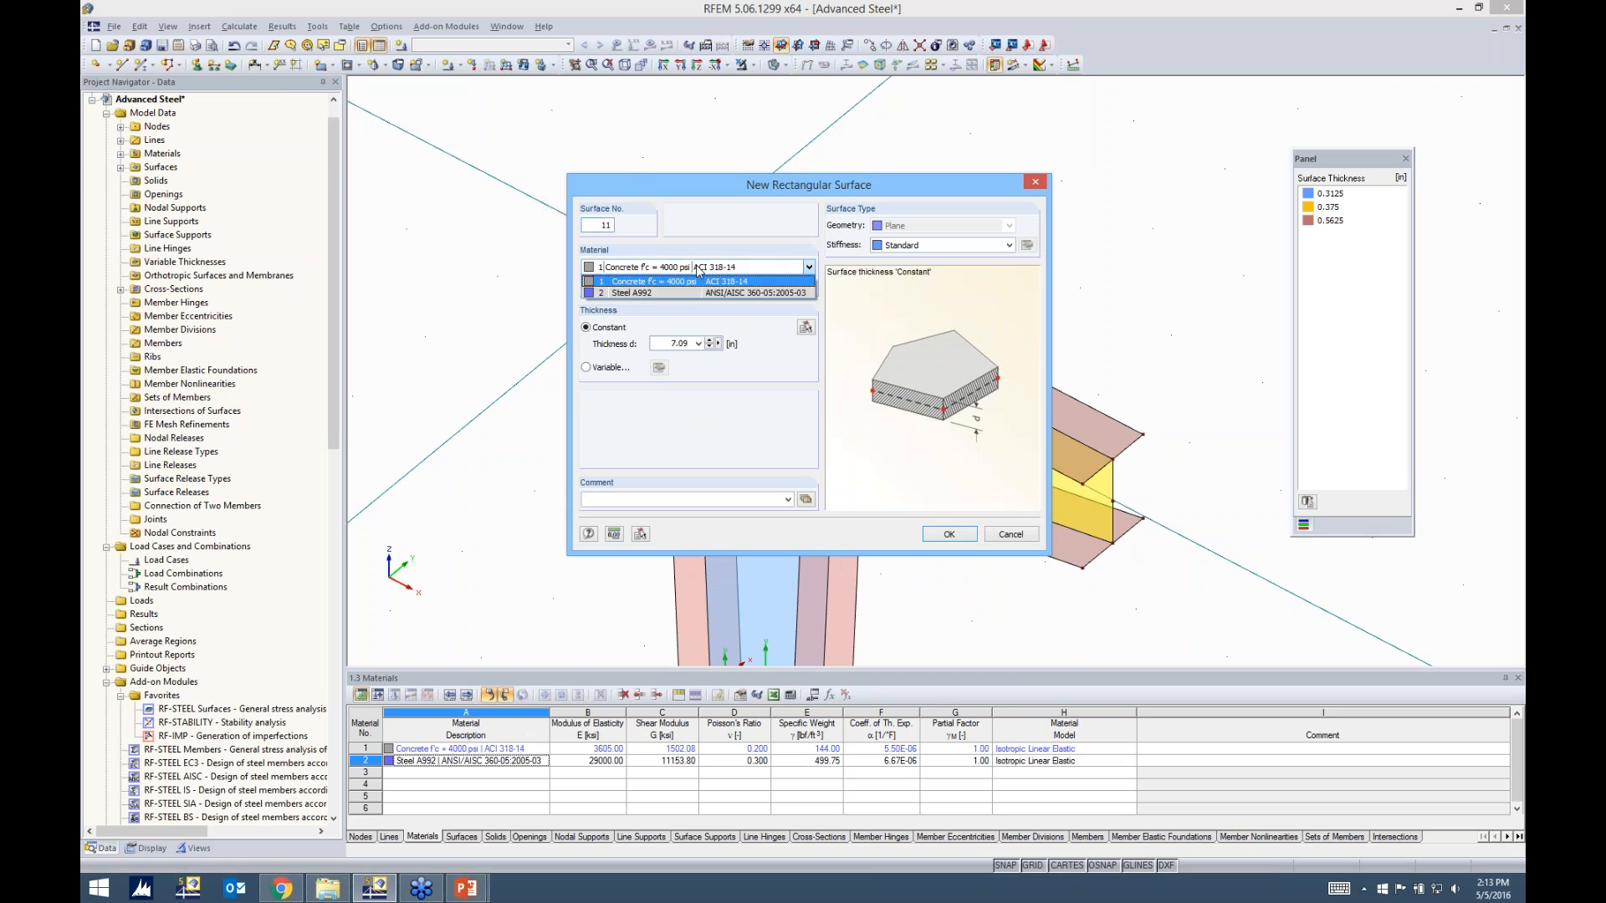
left_click(643, 292)
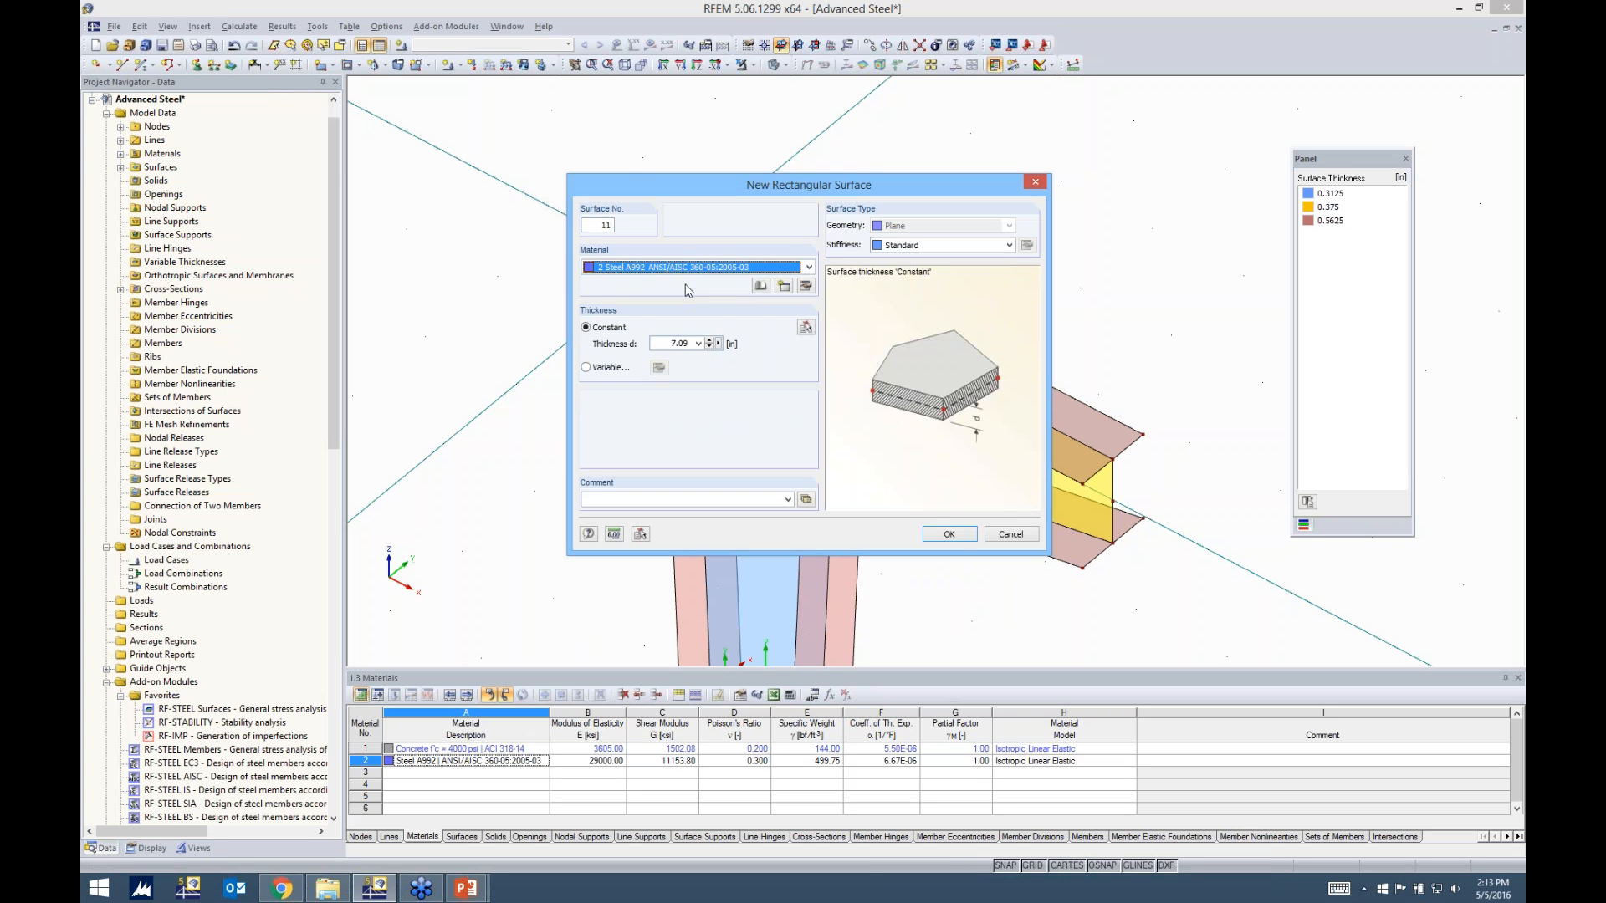
double_click(680, 343)
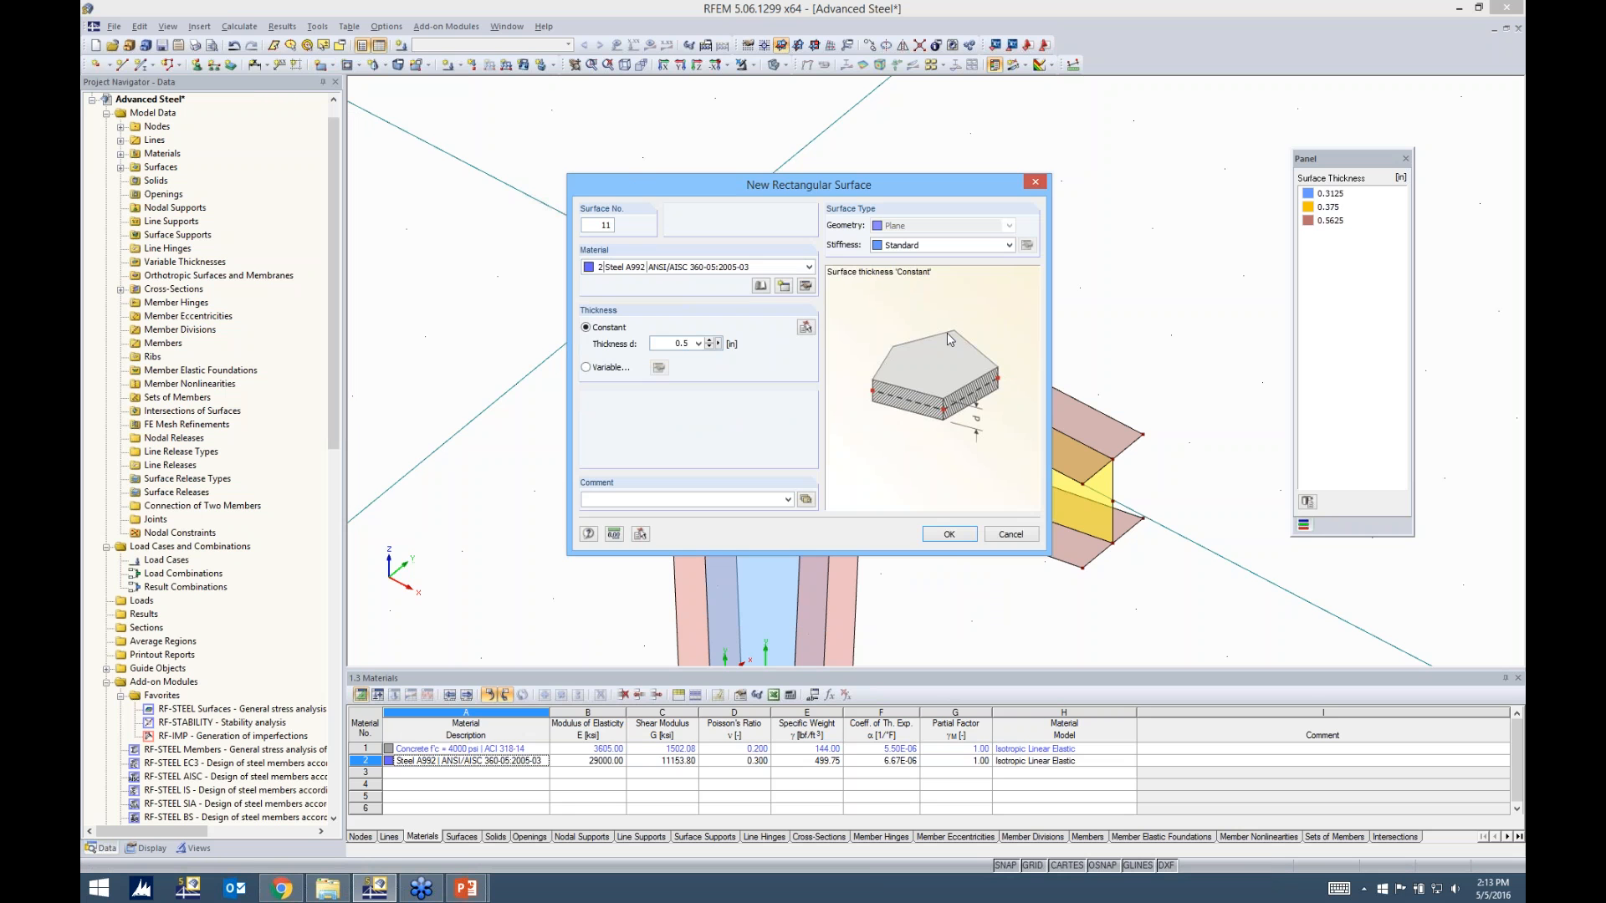
left_click(950, 534)
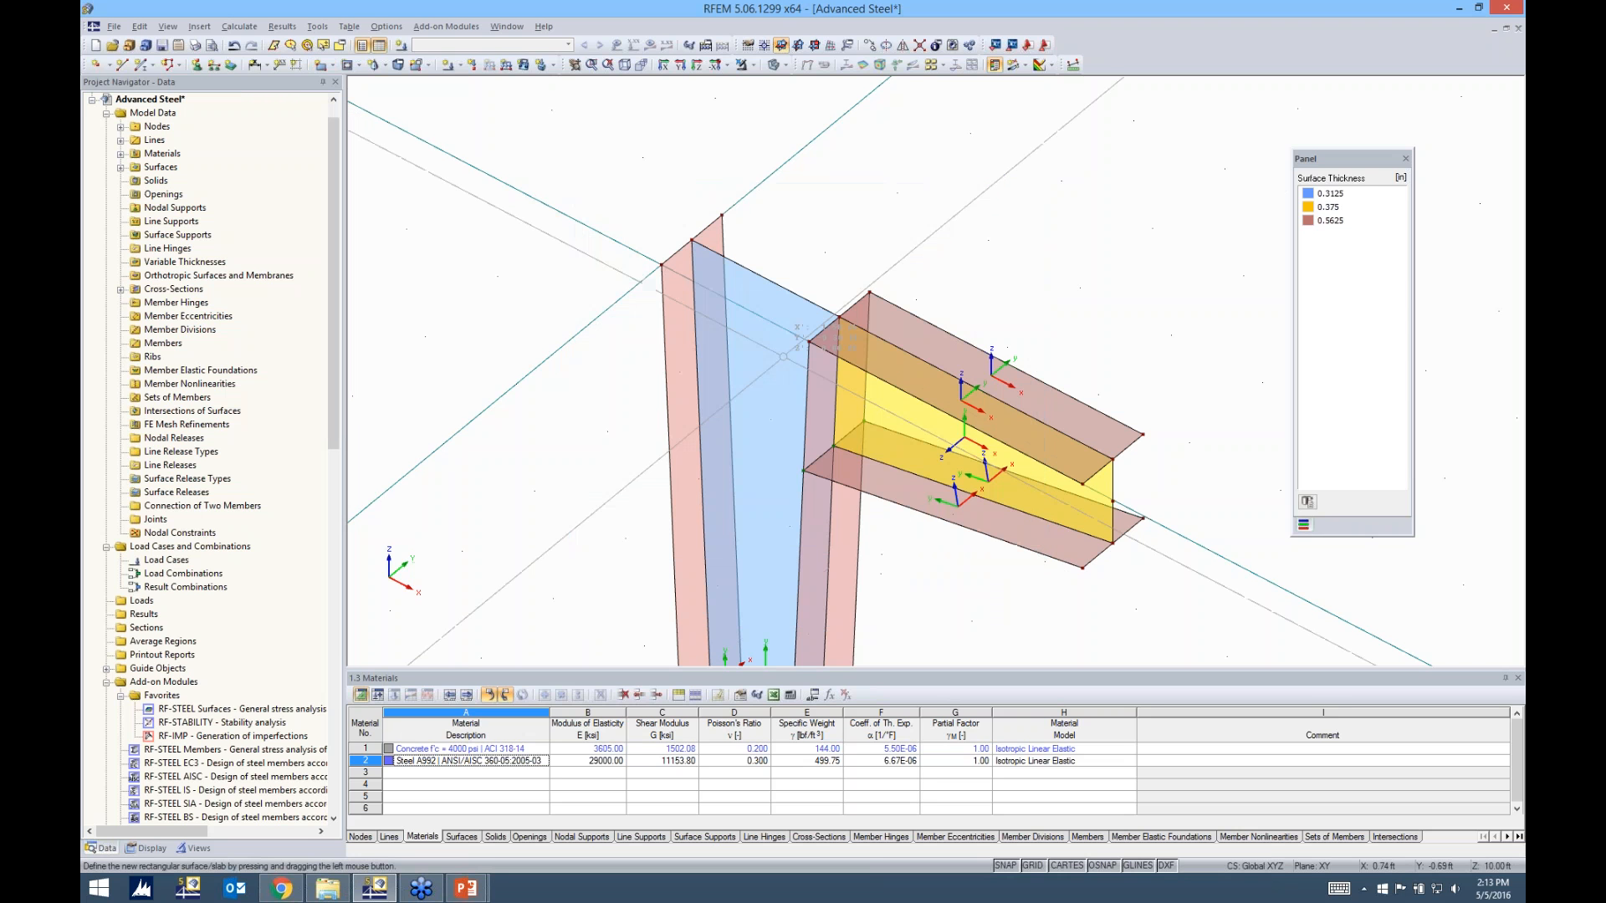
left_click_drag(661, 265, 883, 293)
key("Escape")
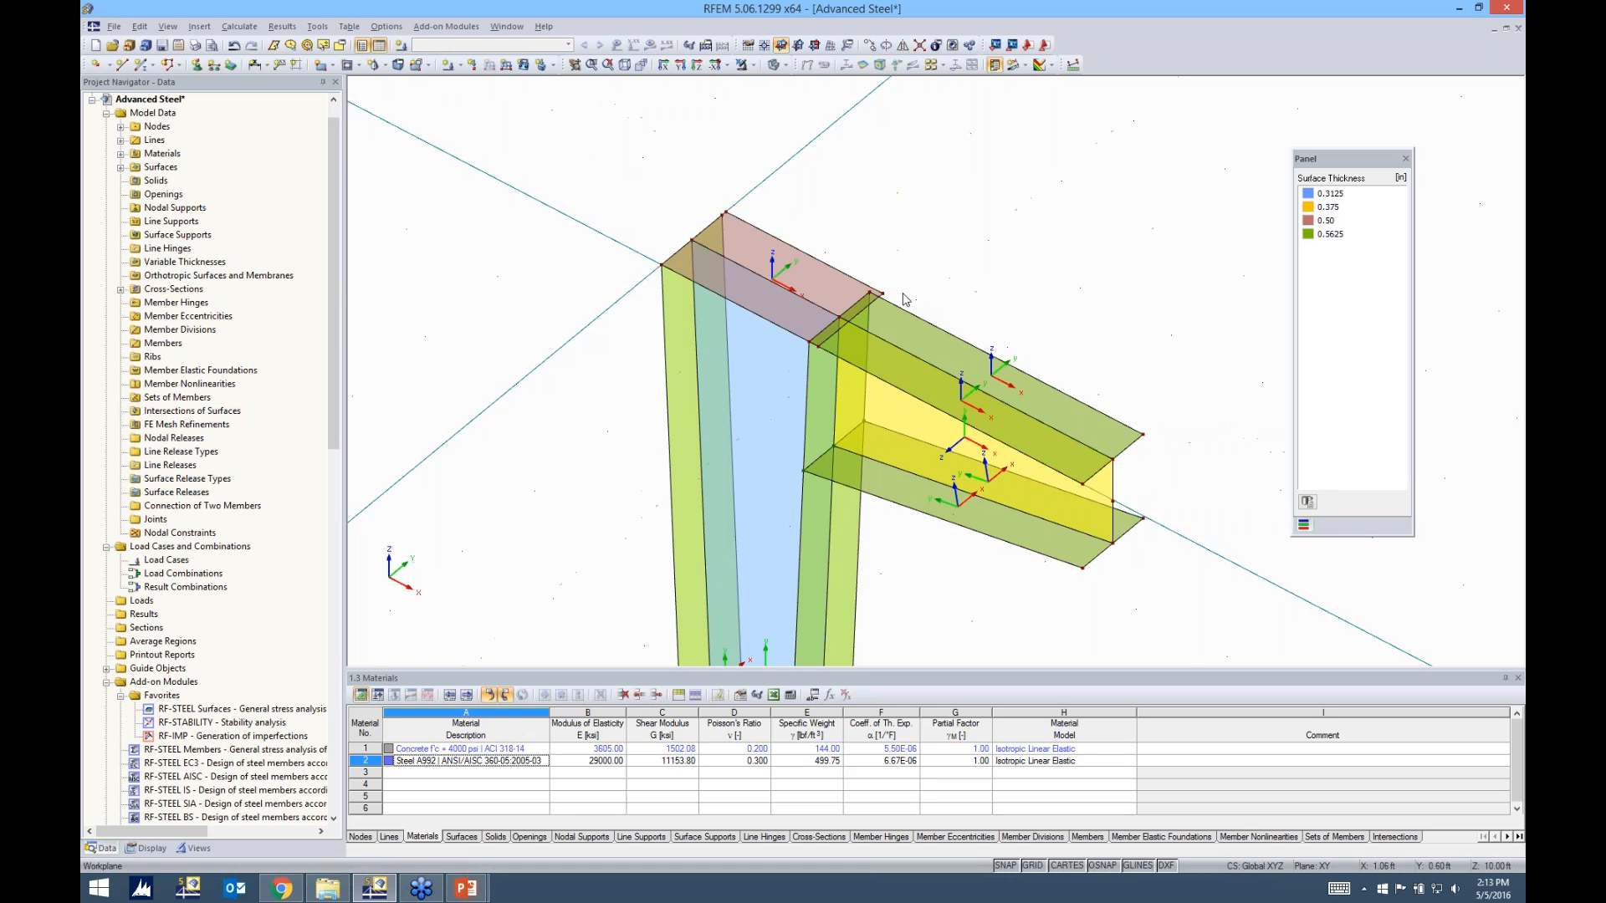
Move the cap plate's misaligned corner nodes onto the column flanges' top corner nodes
scroll(890, 301, "up", 3)
left_click_drag(827, 293, 810, 291)
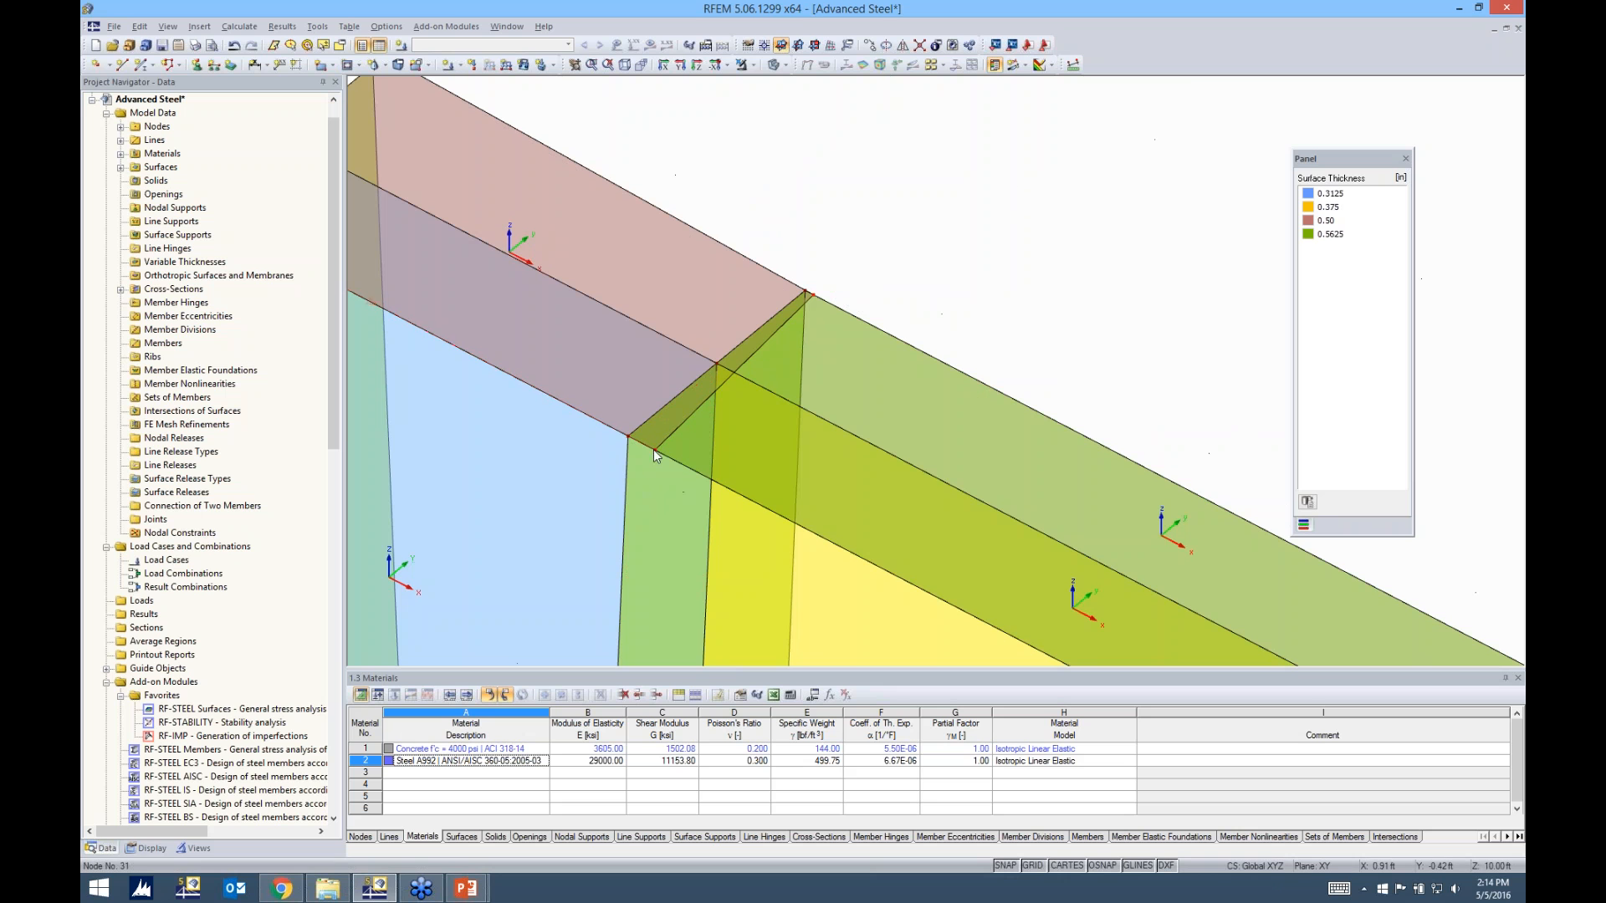
left_click_drag(654, 449, 627, 439)
scroll(805, 301, "up", 5)
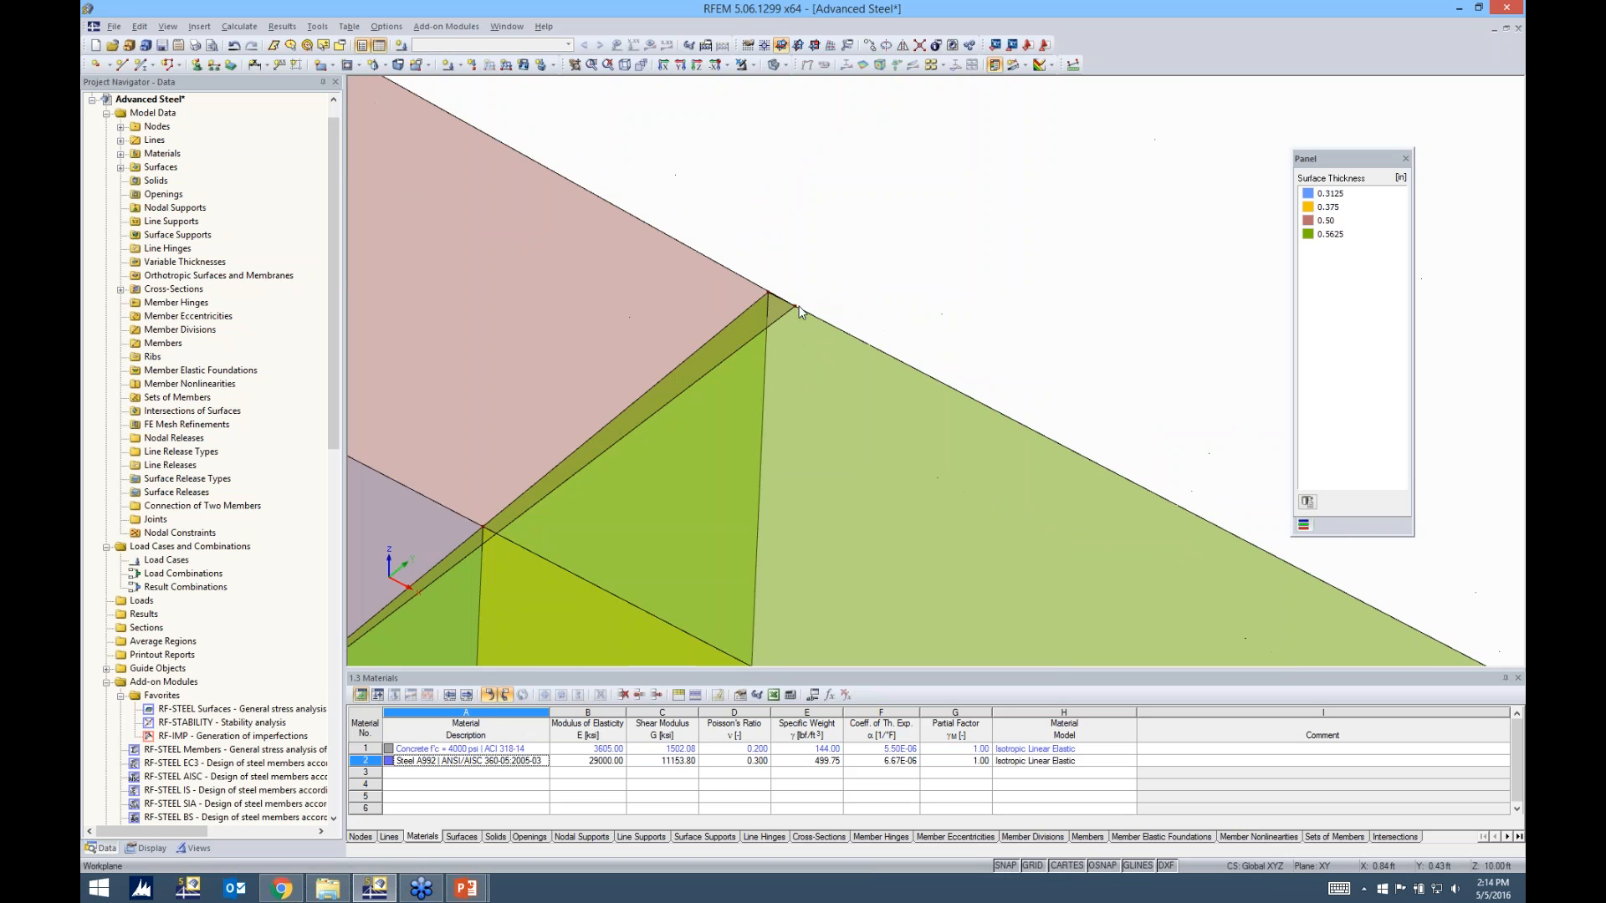
scroll(803, 288, "down", 4)
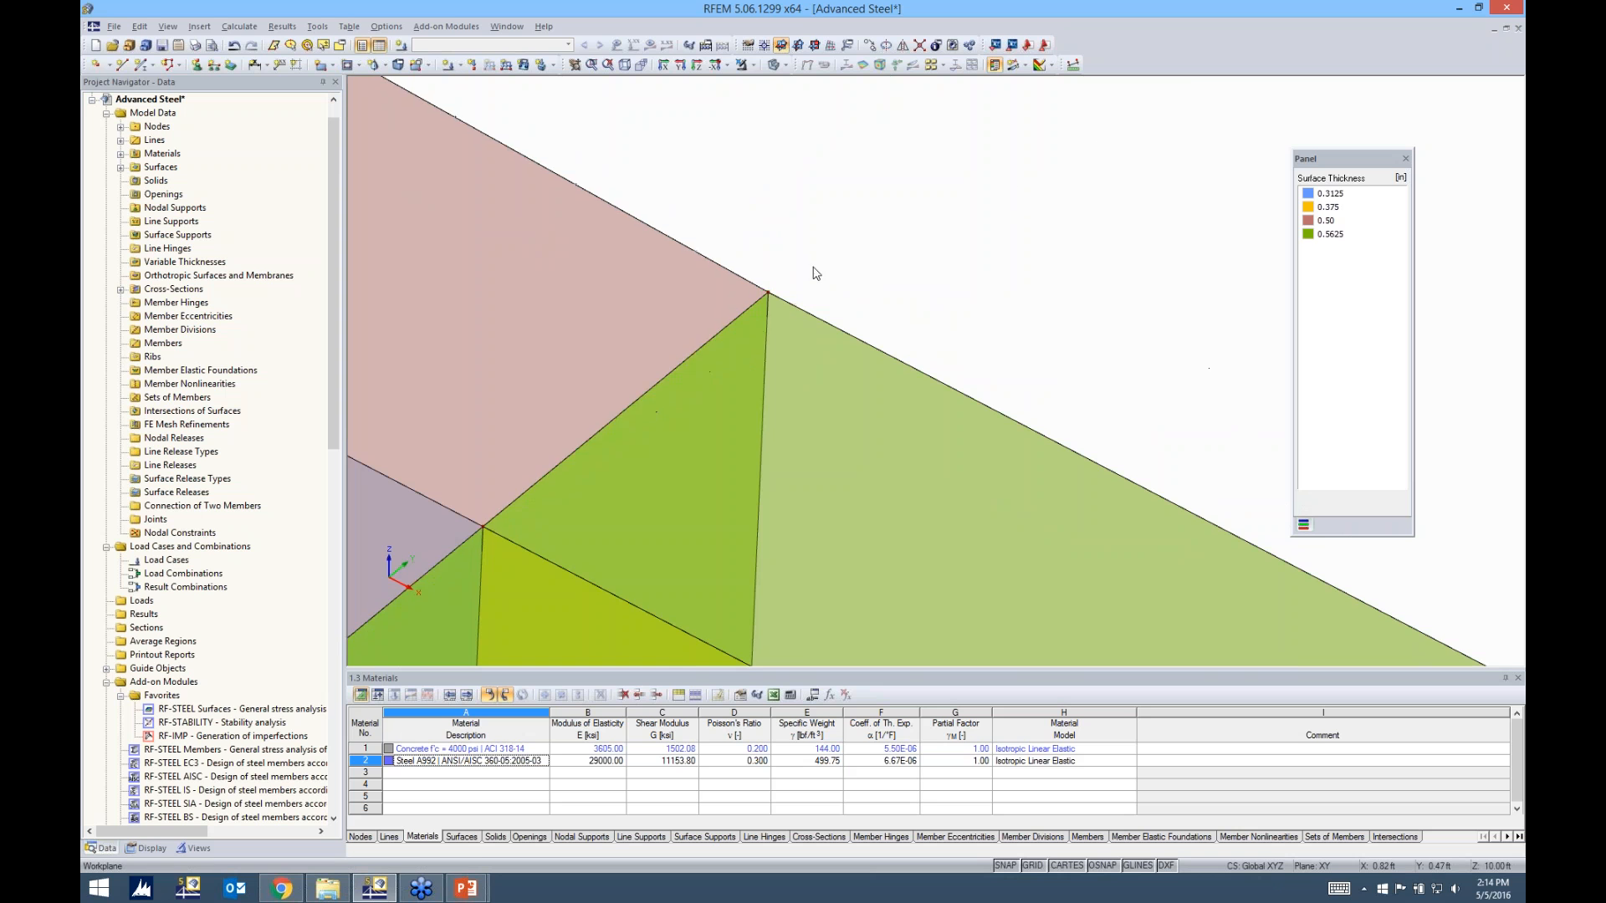
scroll(816, 269, "down", 1)
scroll(967, 292, "down", 1)
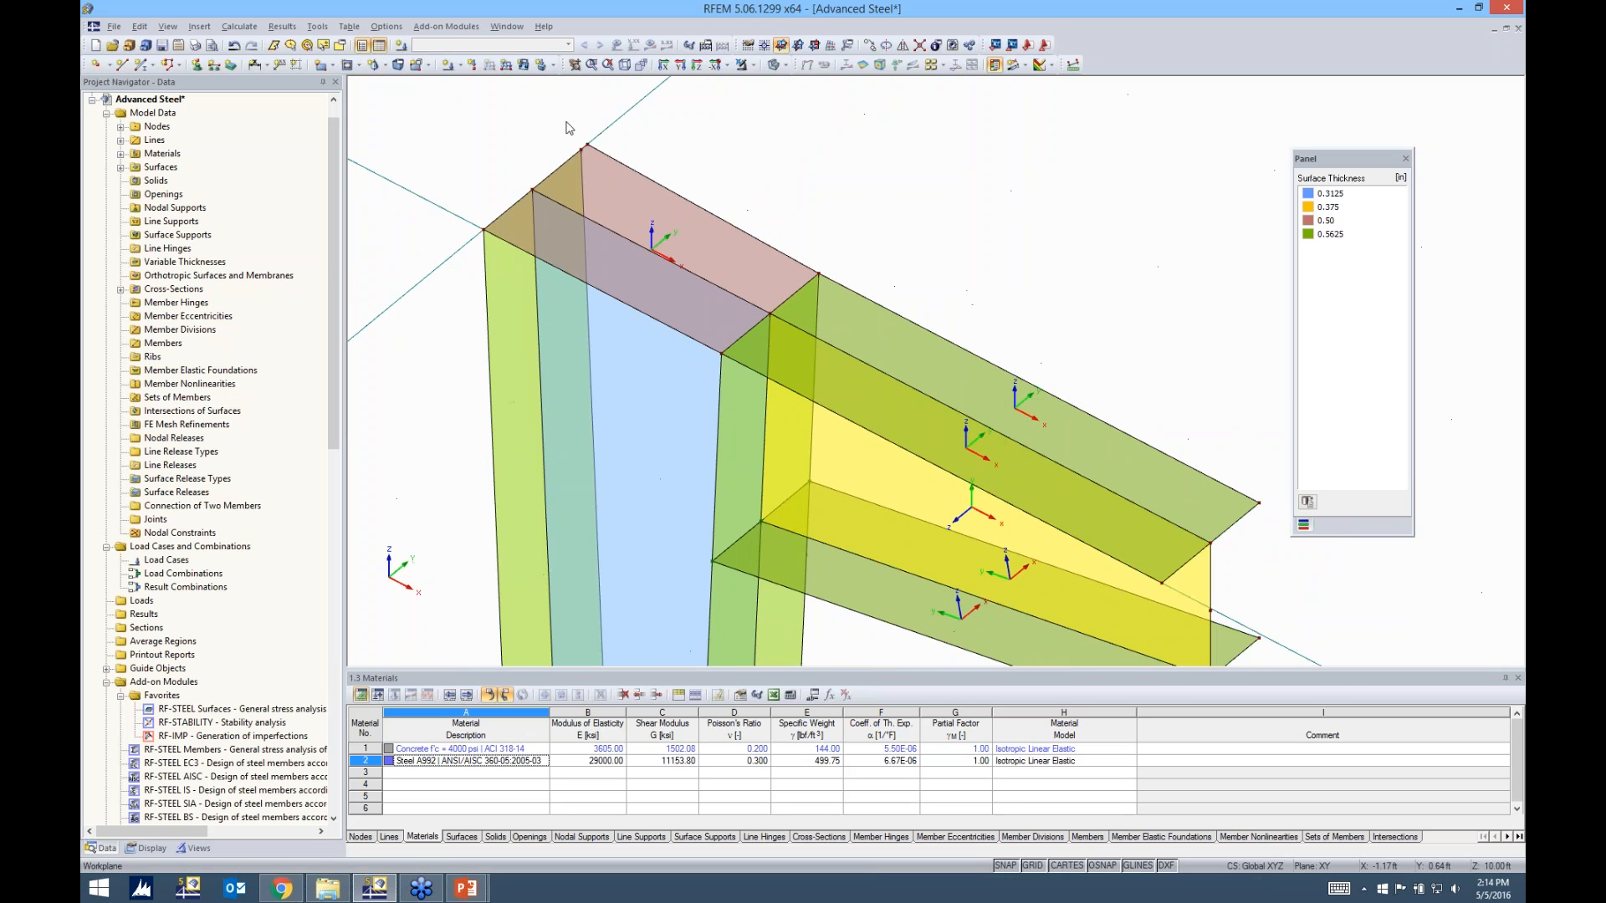
scroll(570, 127, "up", 5)
scroll(584, 138, "up", 2)
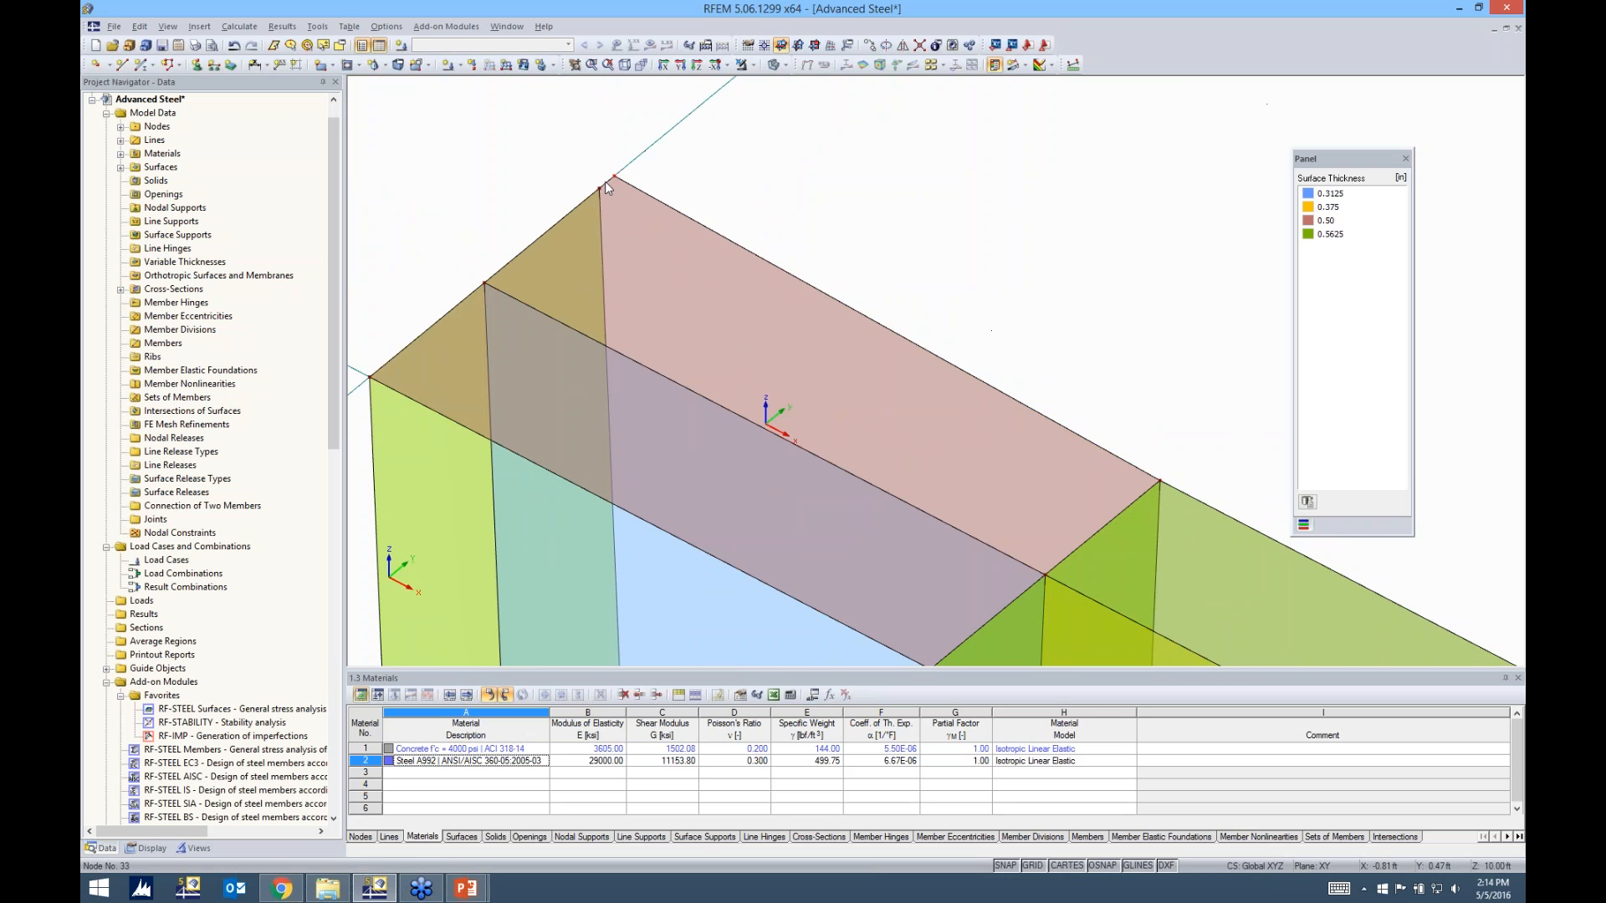
scroll(692, 195, "down", 5)
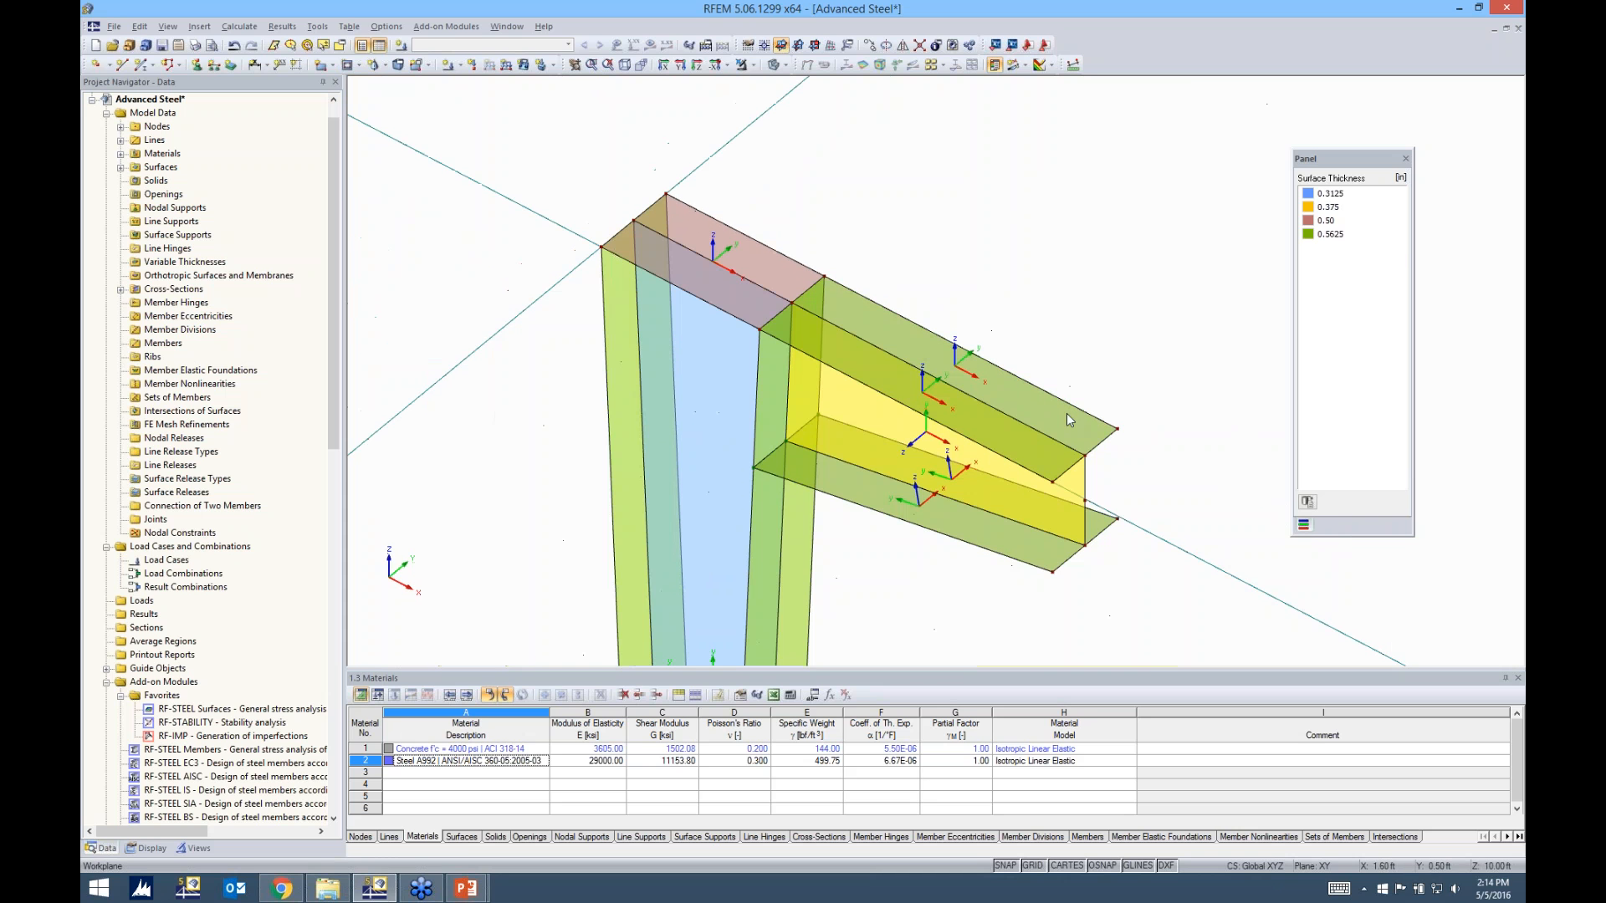
Set the work plane to YZ with its origin at the upper flange's corner node on the beam's free end
middle_click_drag(1066, 413, 956, 409, "ctrl")
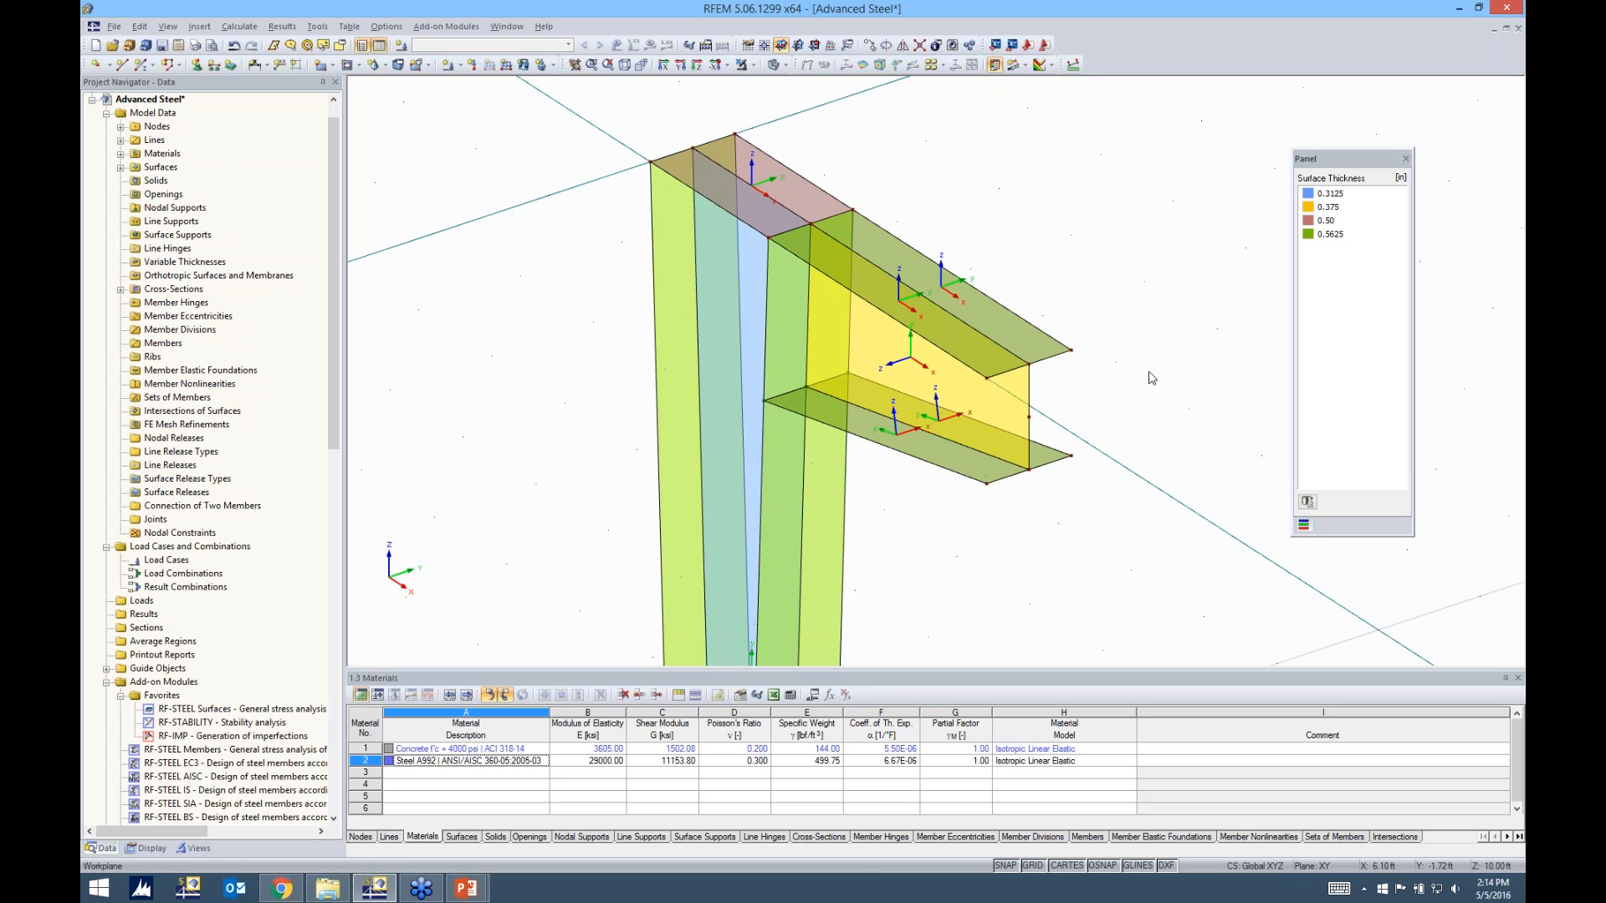
middle_click_drag(1093, 401, 895, 386)
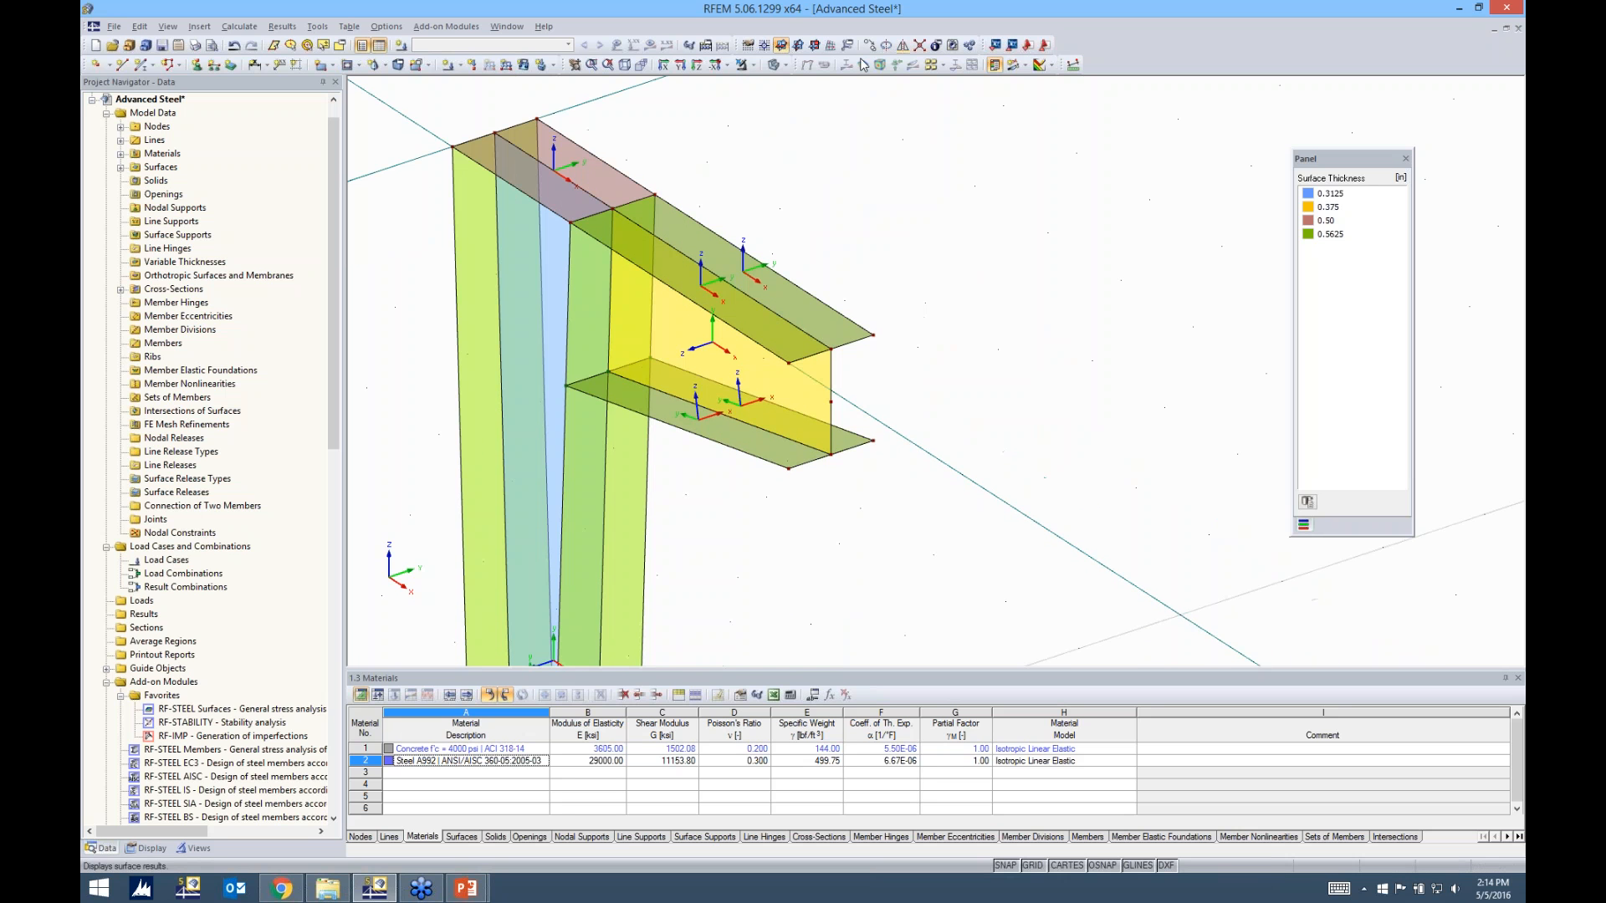
left_click(797, 45)
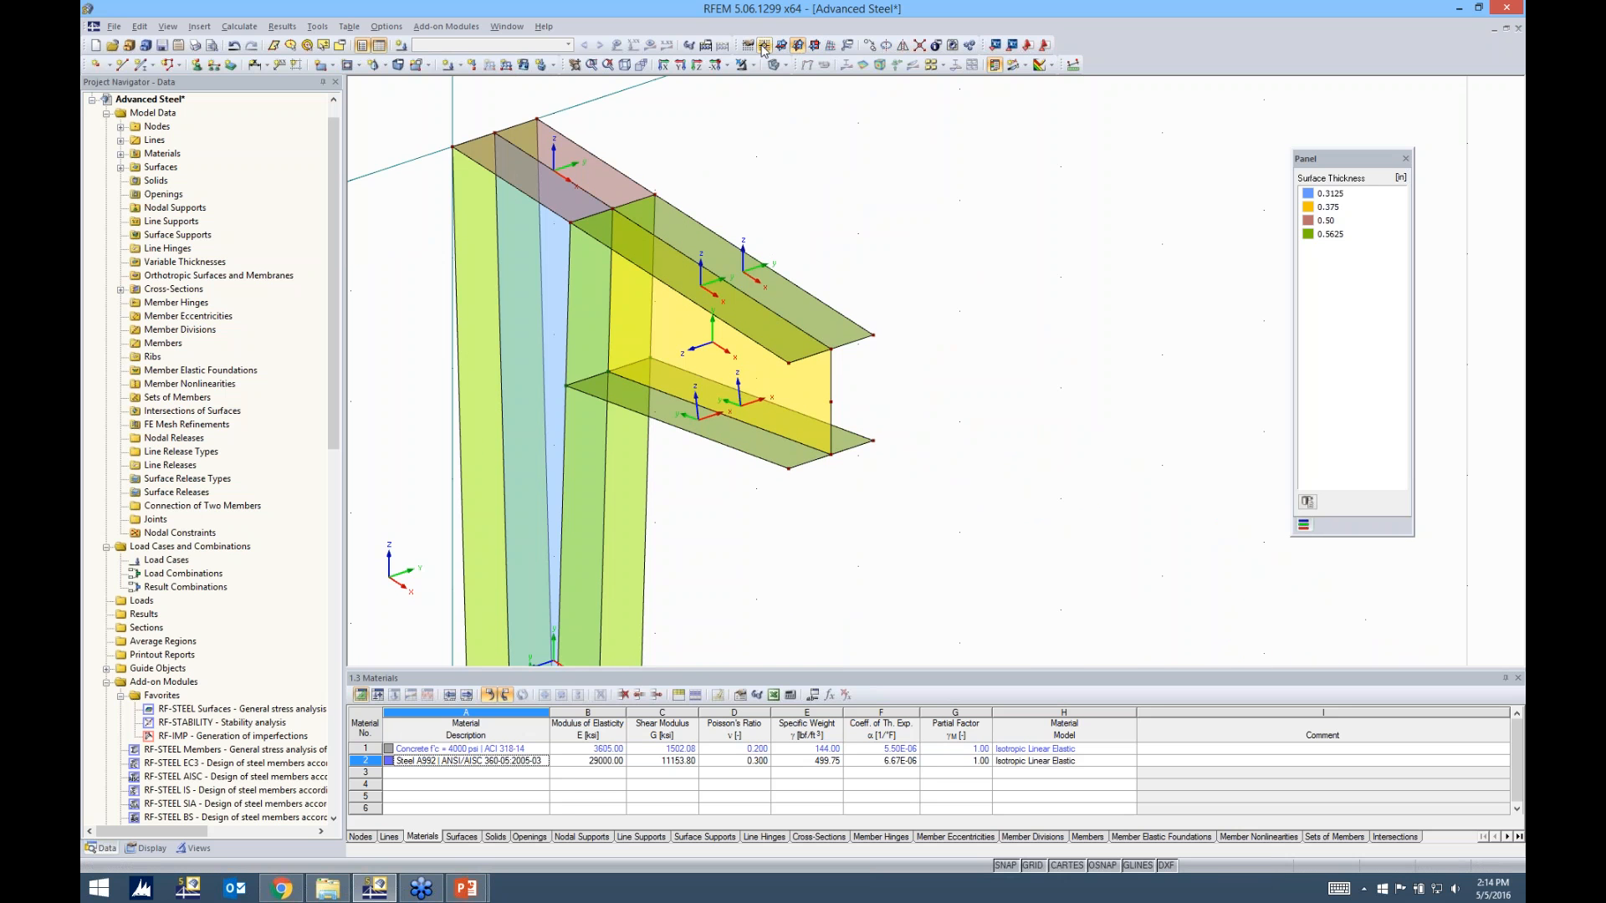
left_click(763, 47)
left_click(789, 362)
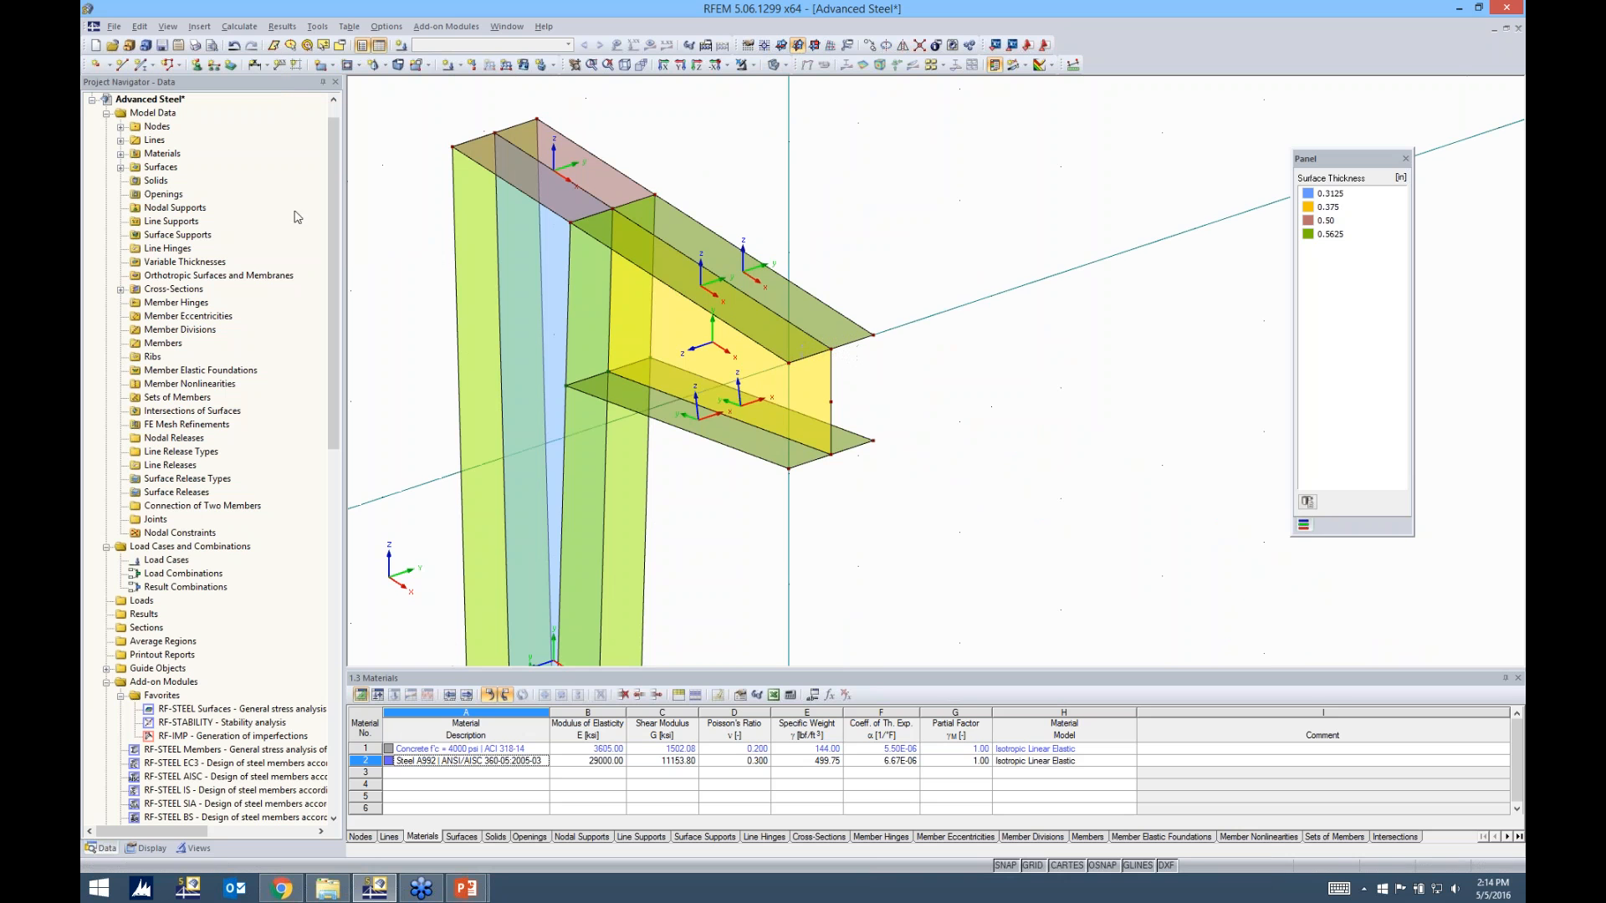
Create a rectangular Steel A992 surface 0.50 in thick as an end plate spanning both flanges at the beam's free end
left_click(321, 64)
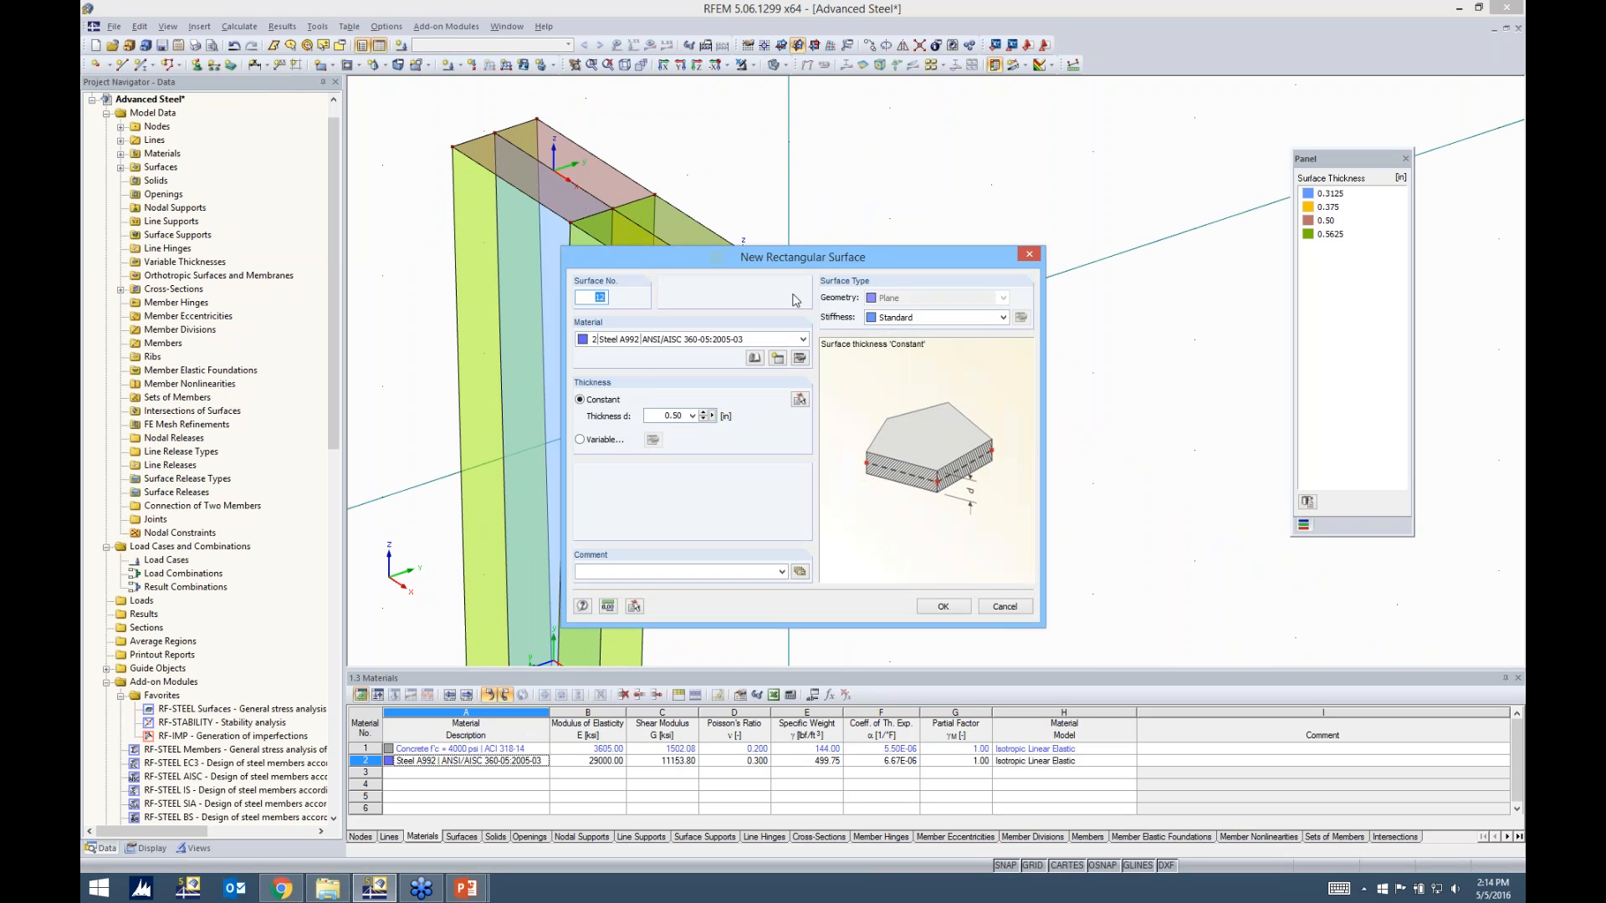
left_click(940, 607)
left_click(789, 468)
left_click(873, 440)
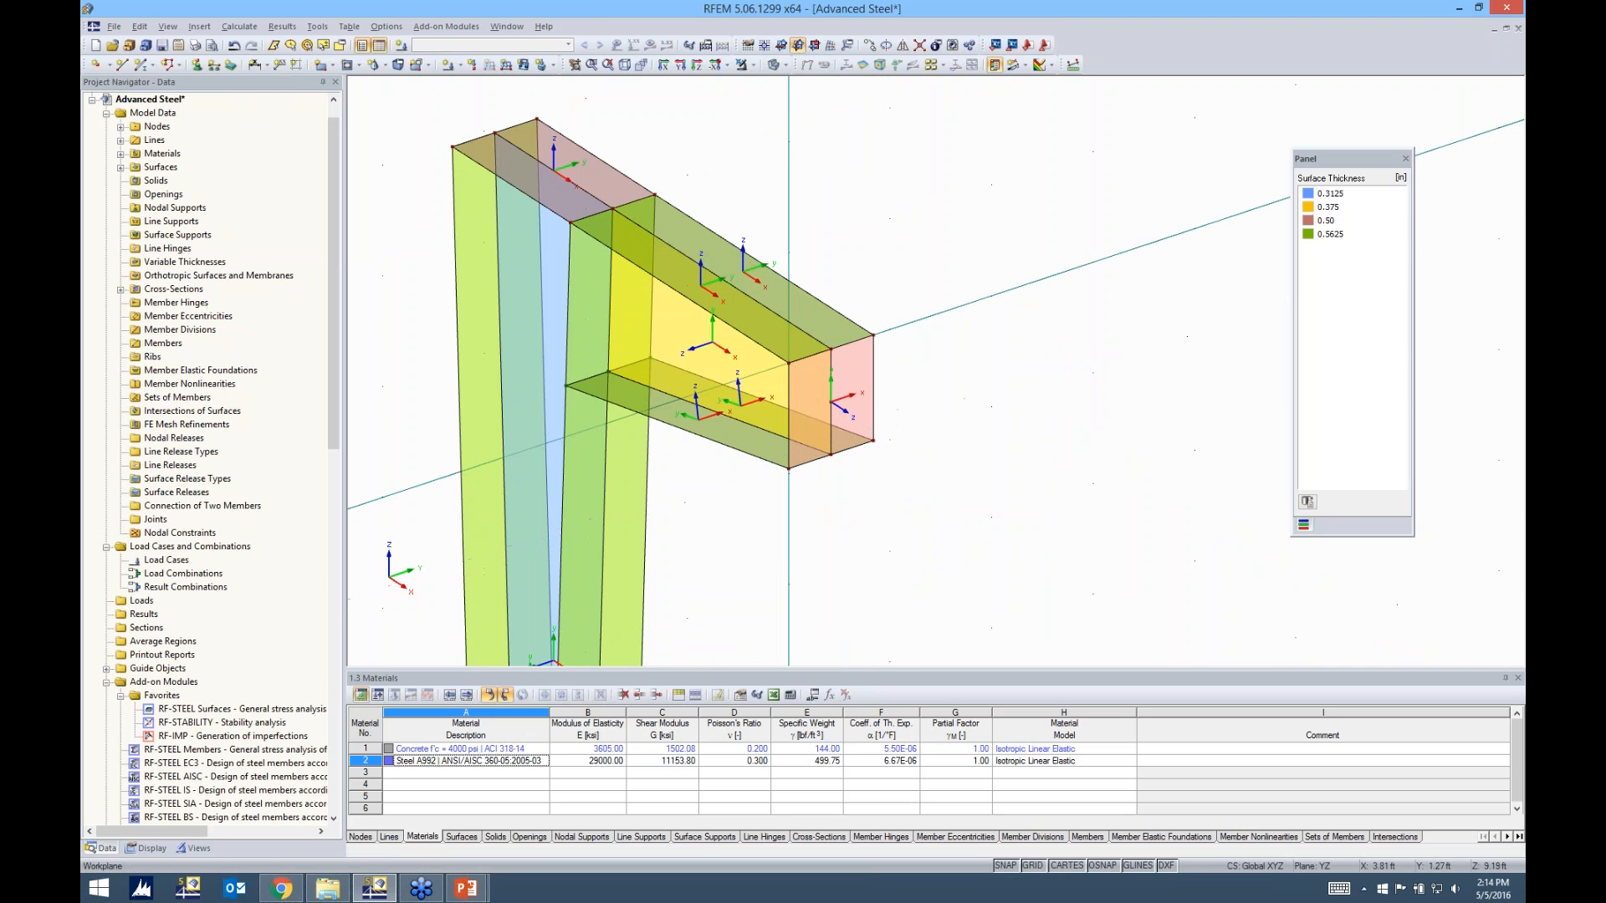
key("Escape")
scroll(956, 399, "down", 2)
scroll(958, 405, "down", 1)
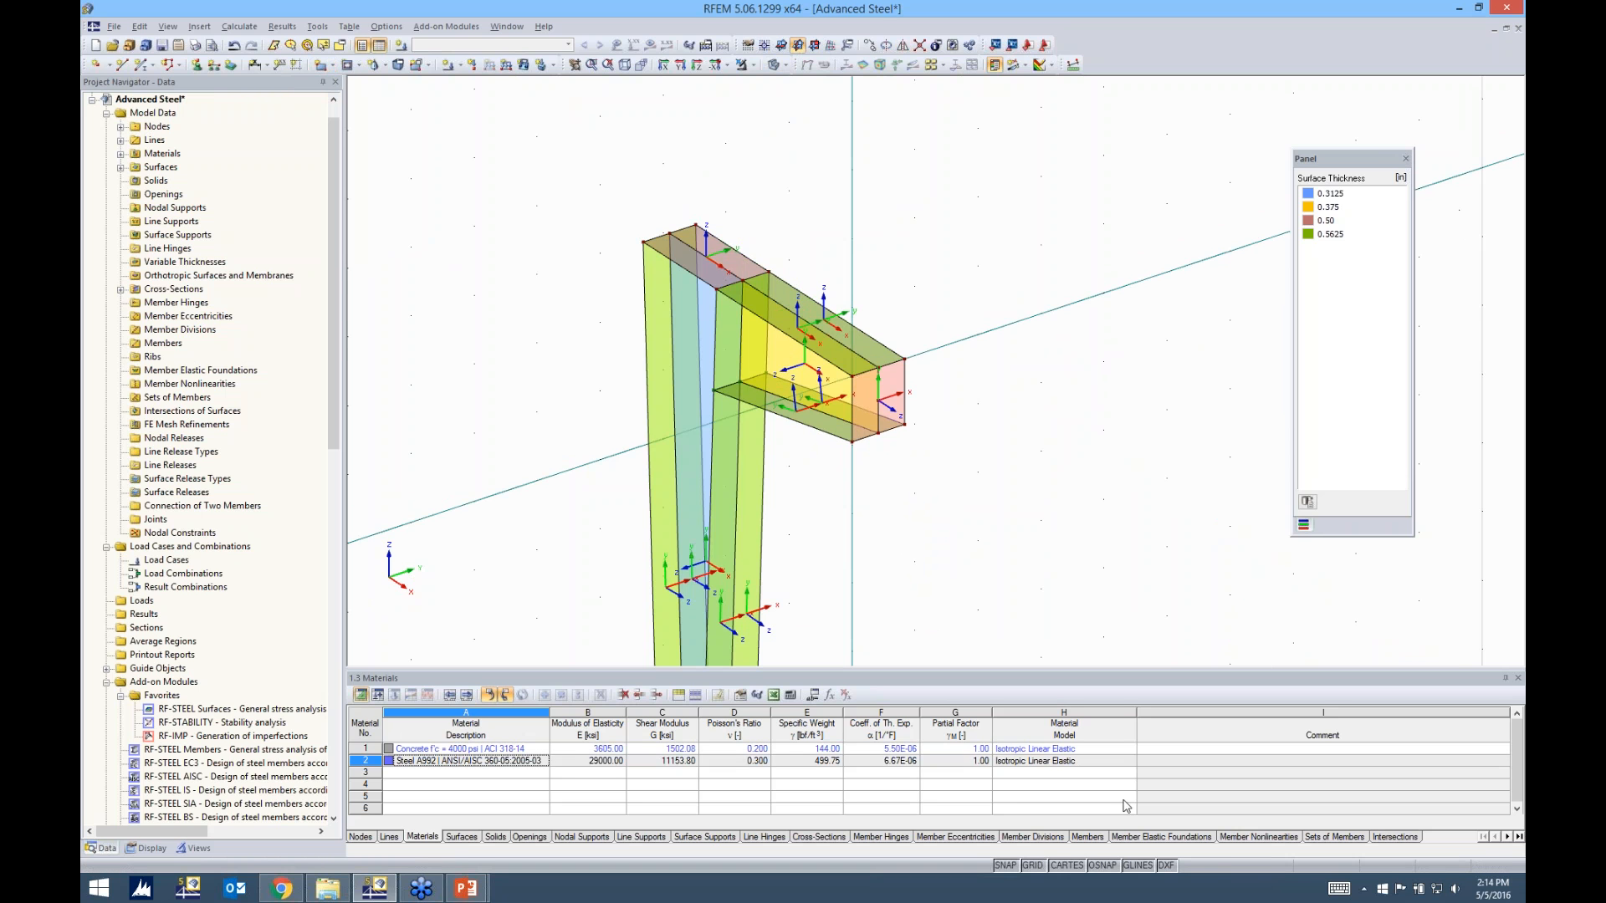
Turn off the work plane grid display
left_click(1033, 866)
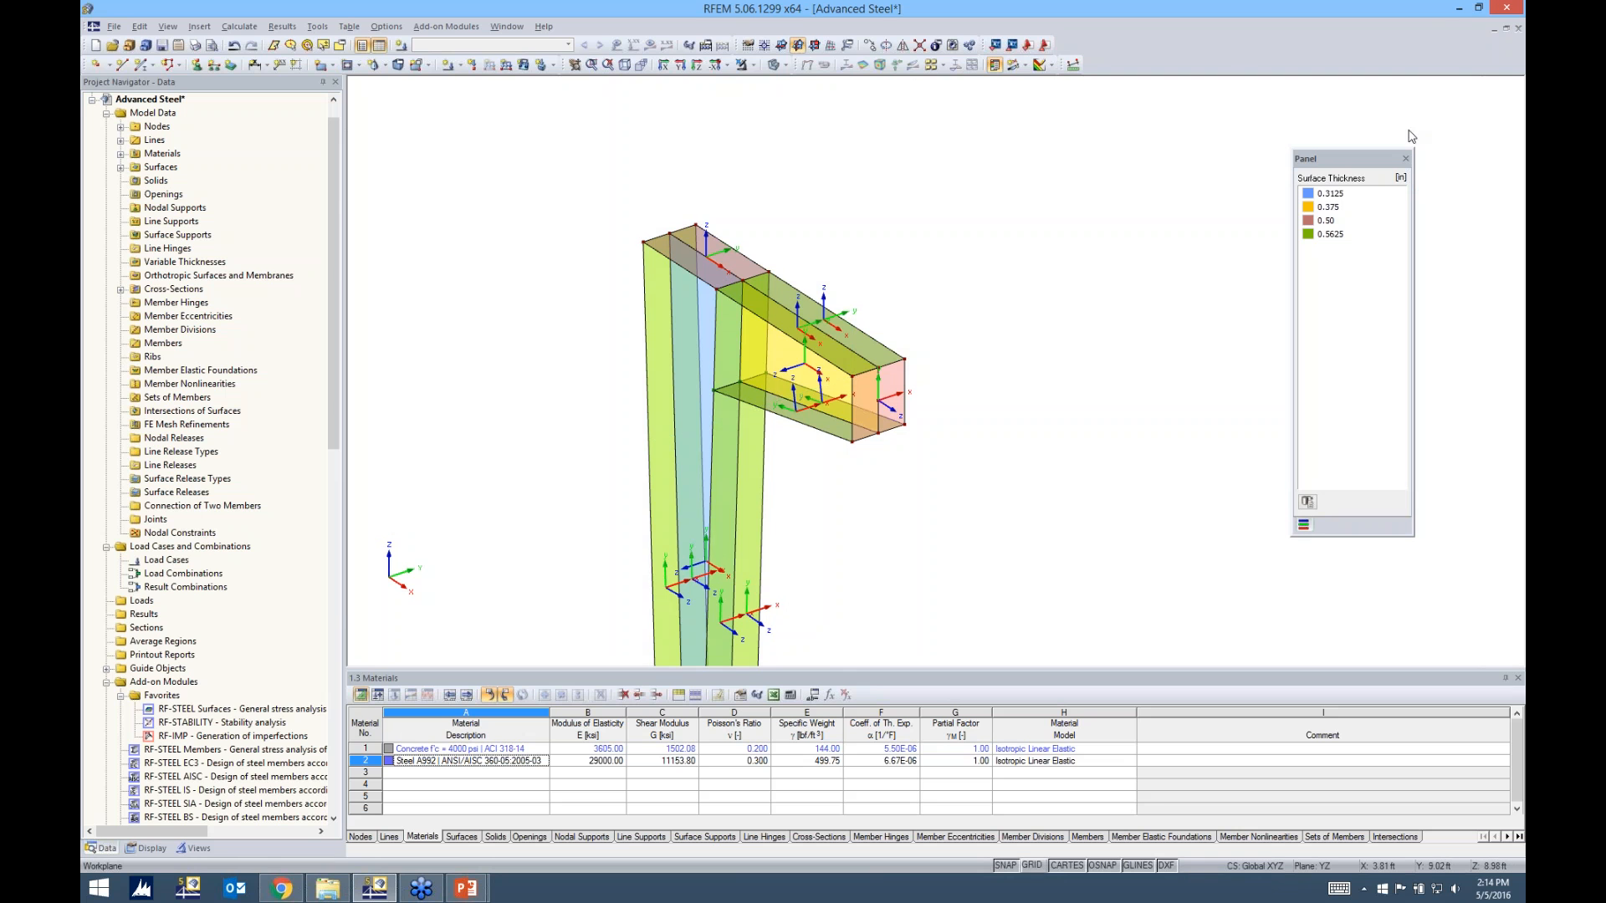
scroll(1139, 409, "down", 1)
middle_click_drag(1139, 410, 1099, 346)
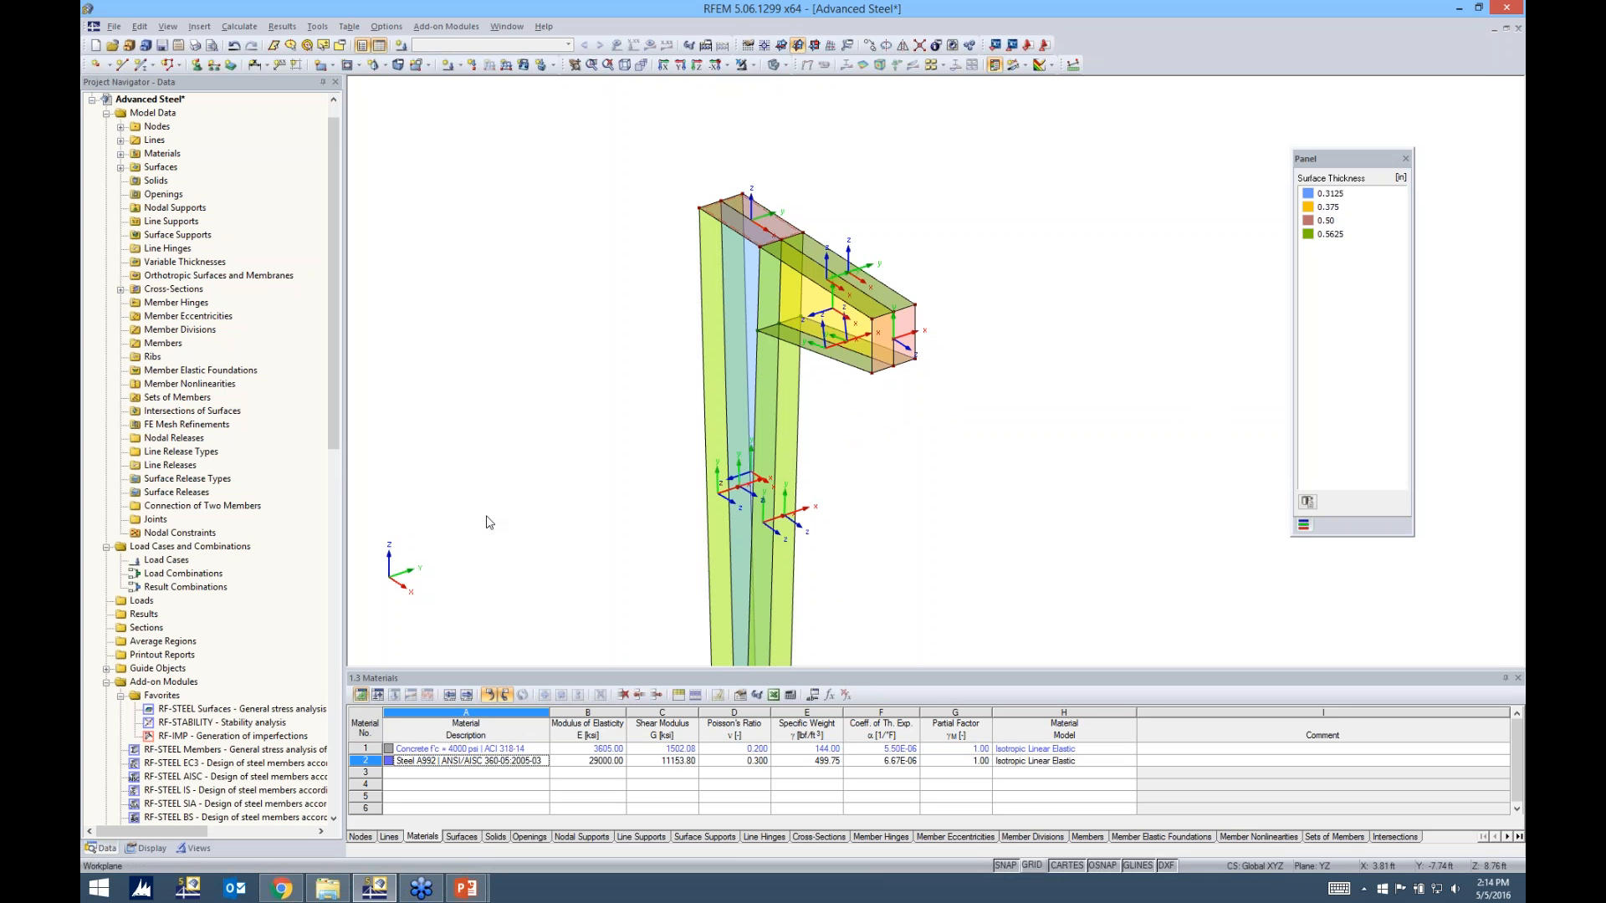
Examine the display settings for graphic colors and the model's surfaces colored by thickness
left_click(151, 848)
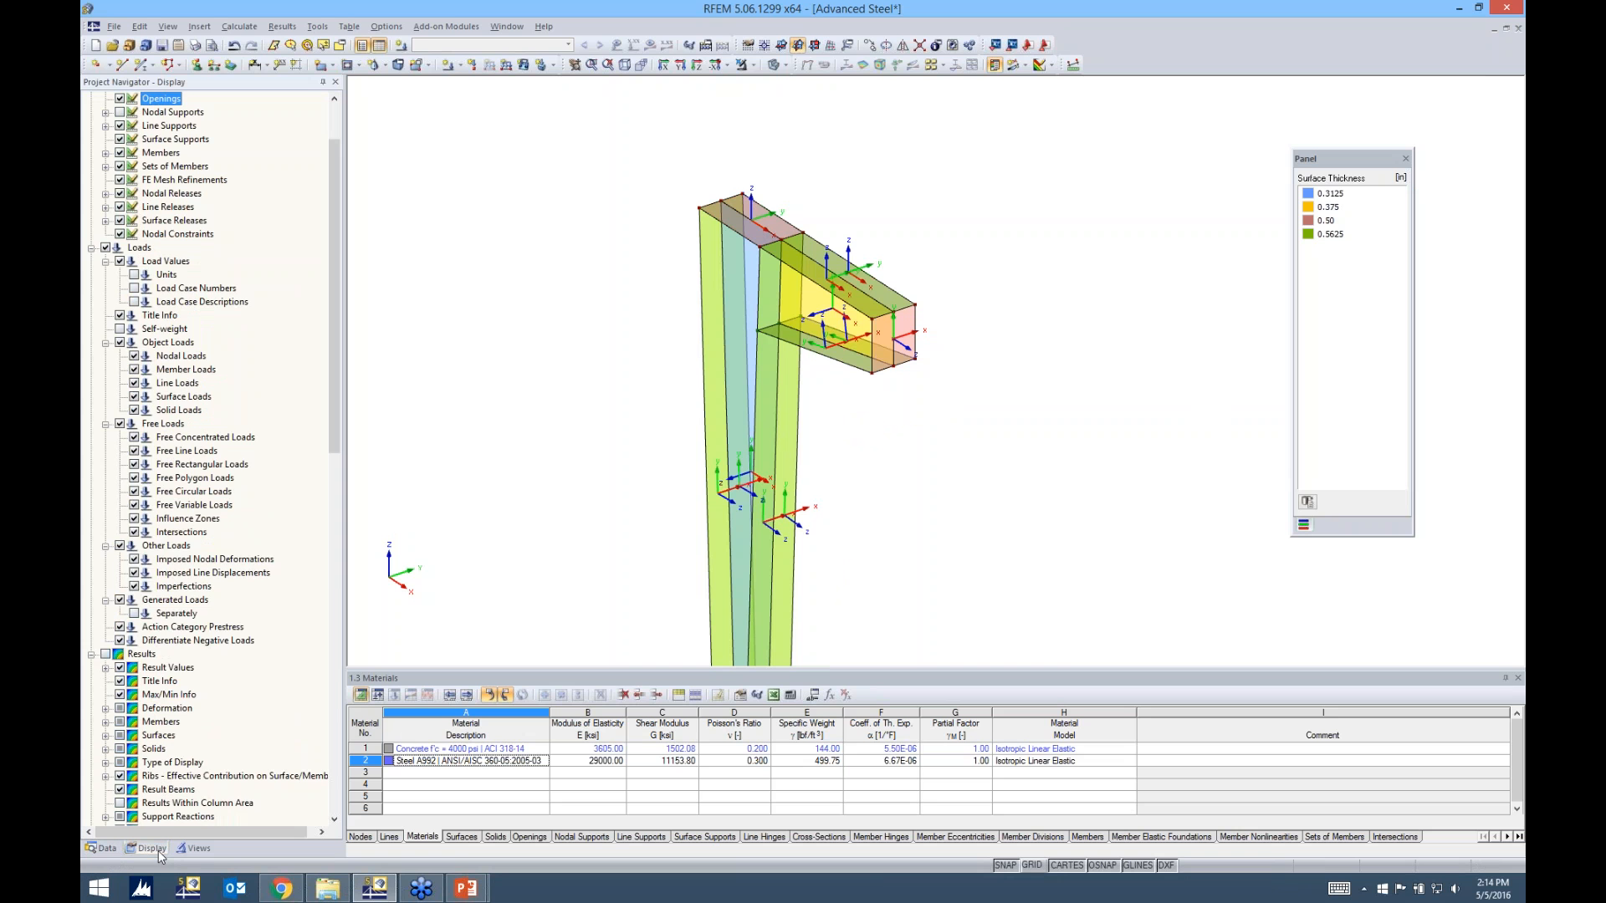
scroll(287, 542, "down", 20)
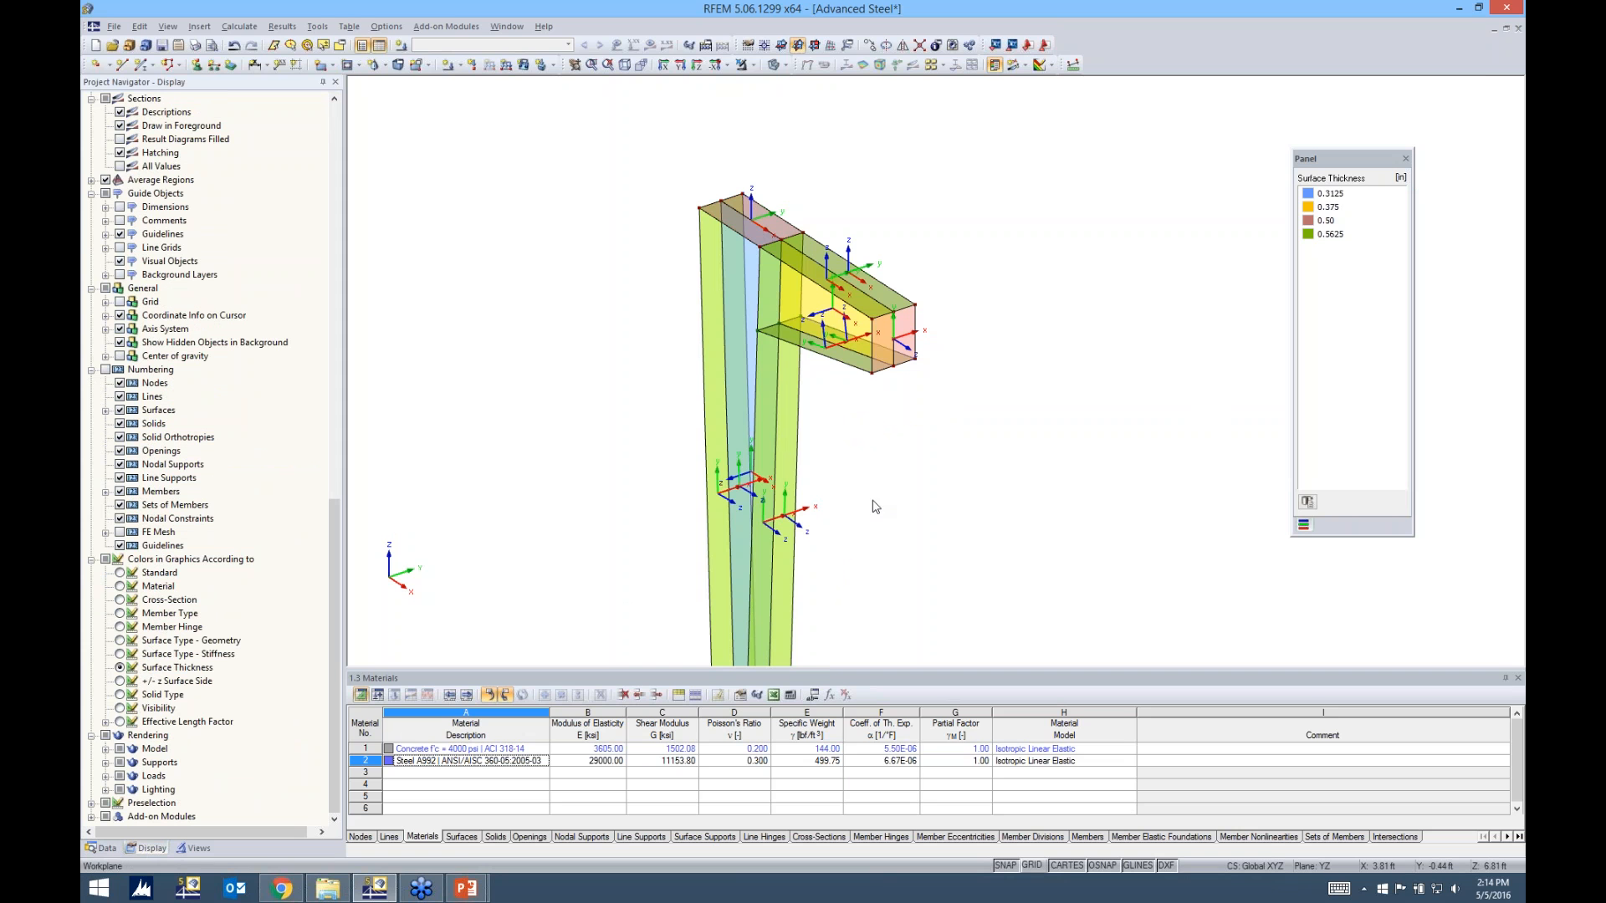
scroll(891, 468, "up", 3)
scroll(891, 469, "down", 1)
middle_click_drag(891, 469, 913, 468, "ctrl")
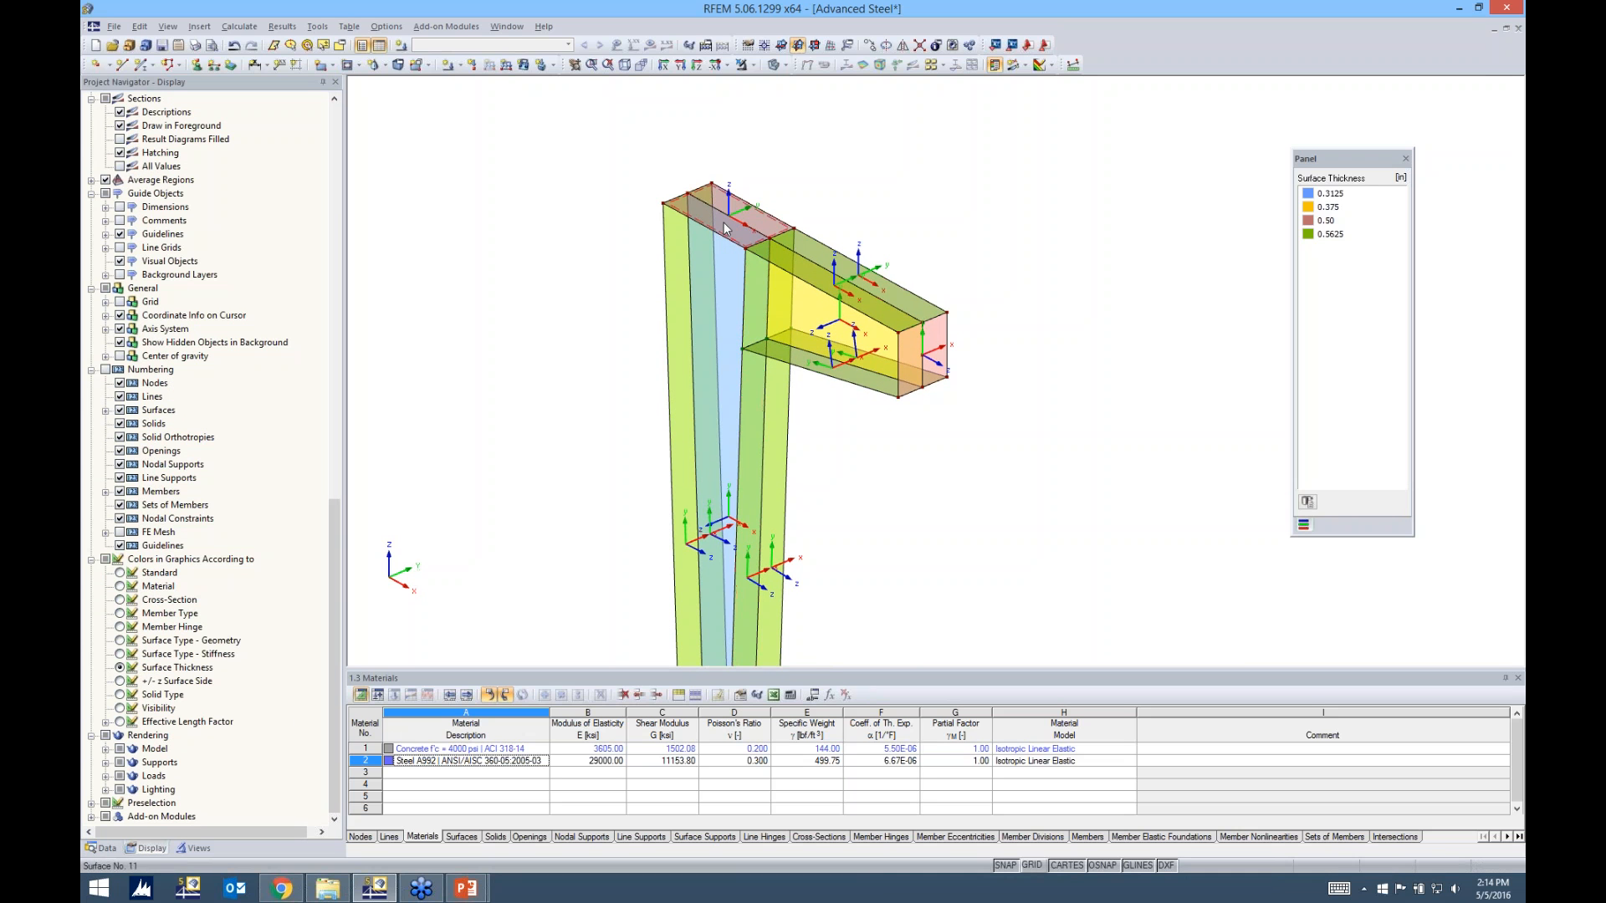
Try reversing the local axis system of one lower flange surface of the beam, and undo the reversal
mouse_move(724, 228)
right_click(857, 378)
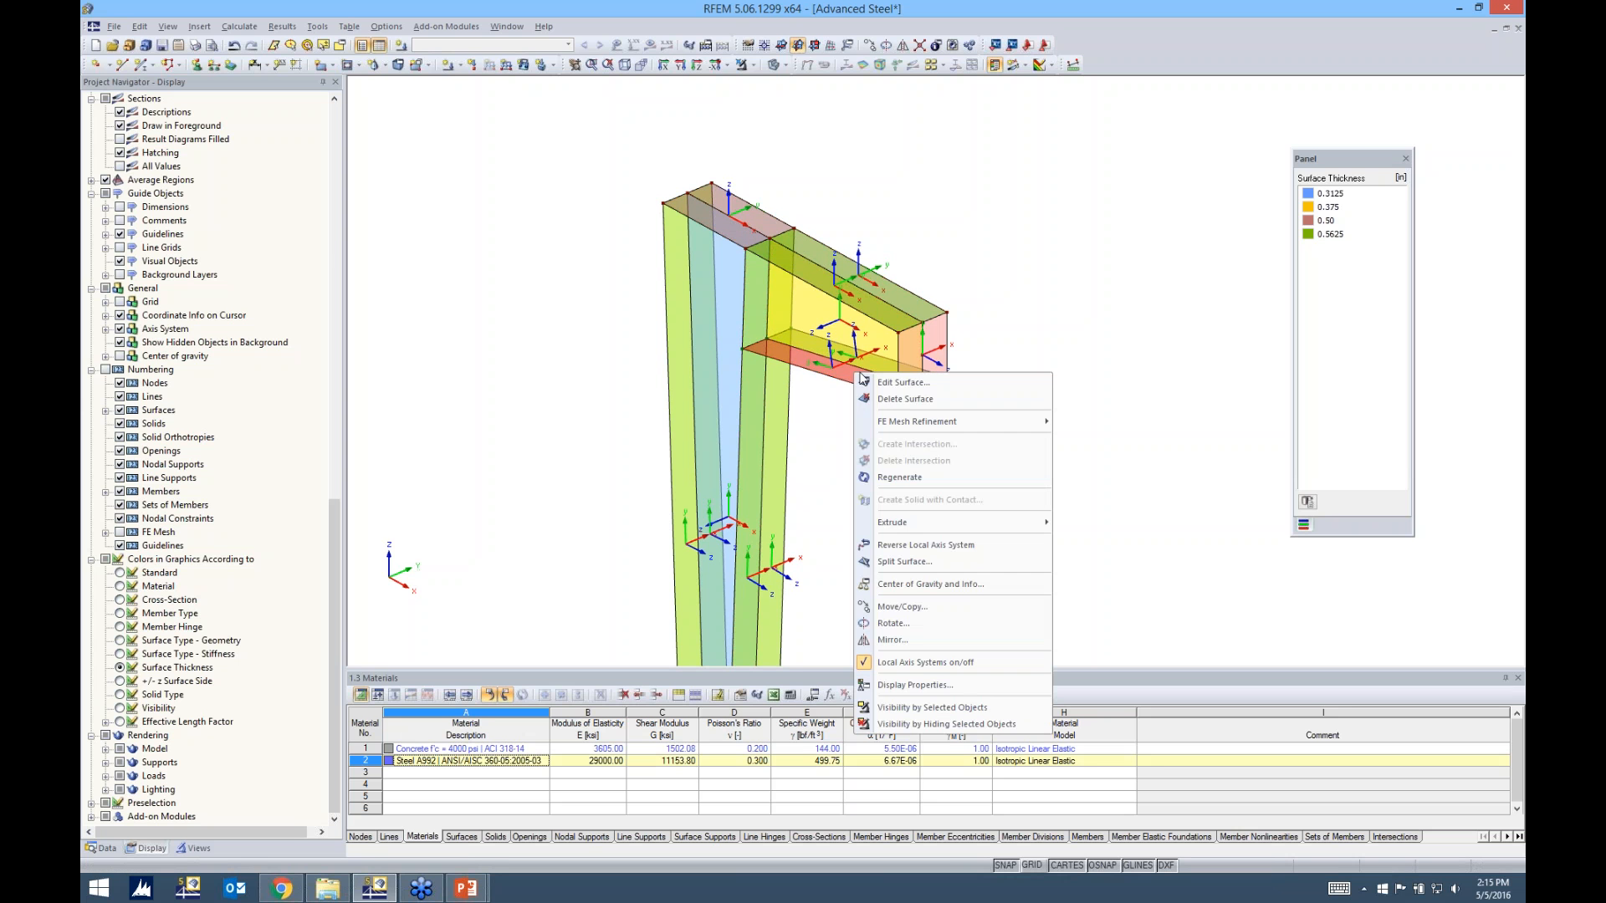
left_click(903, 544)
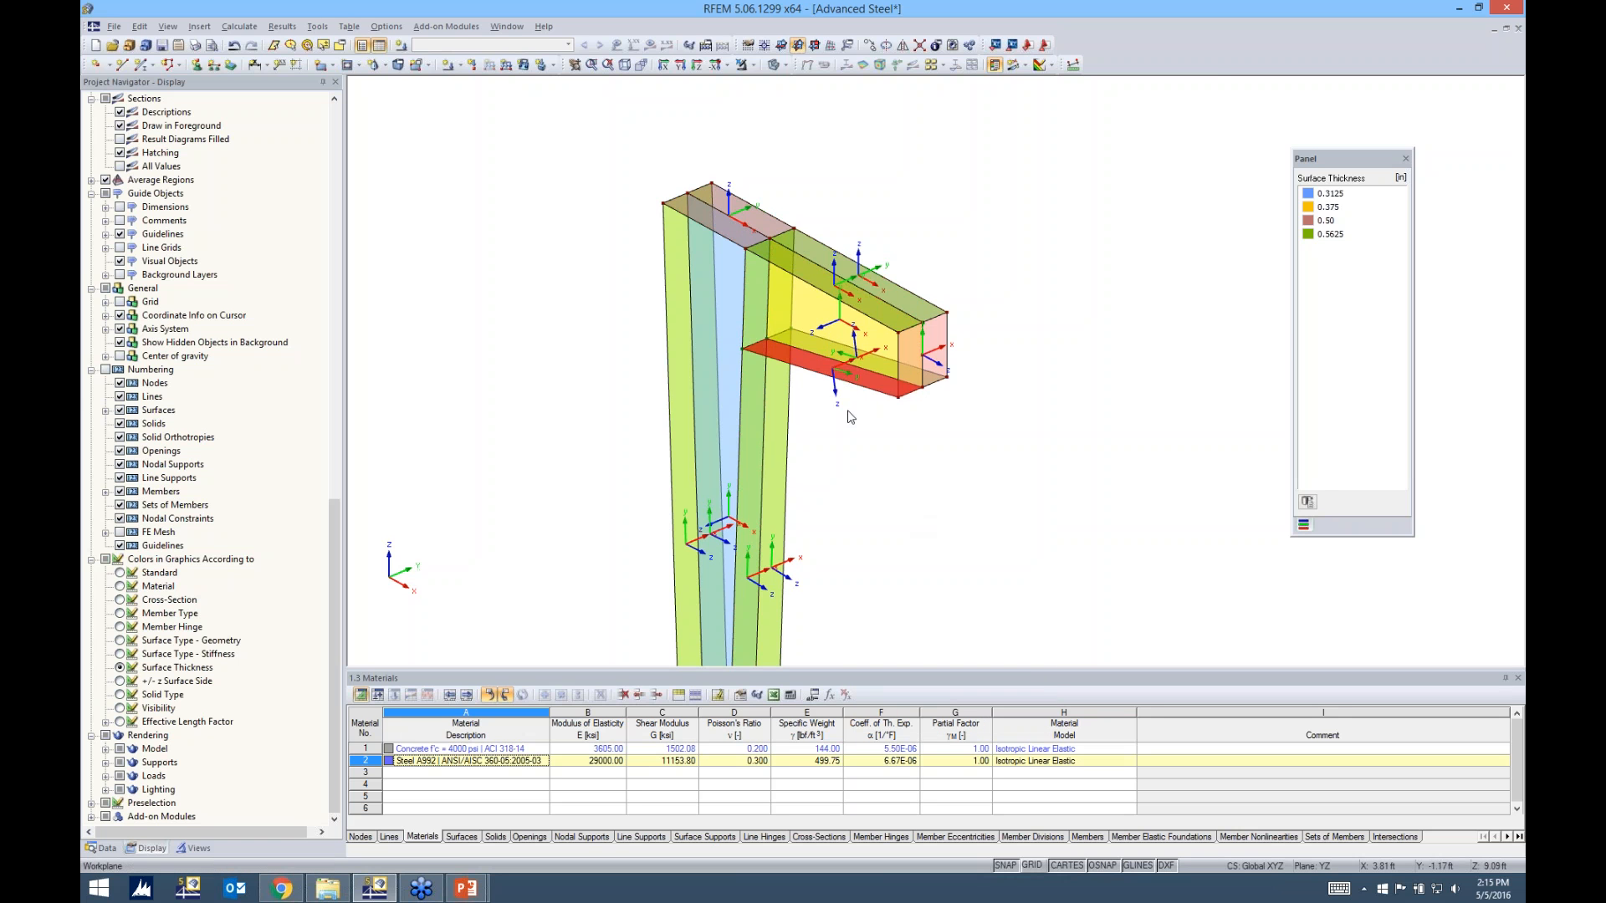
scroll(824, 393, "up", 4)
scroll(904, 417, "down", 1)
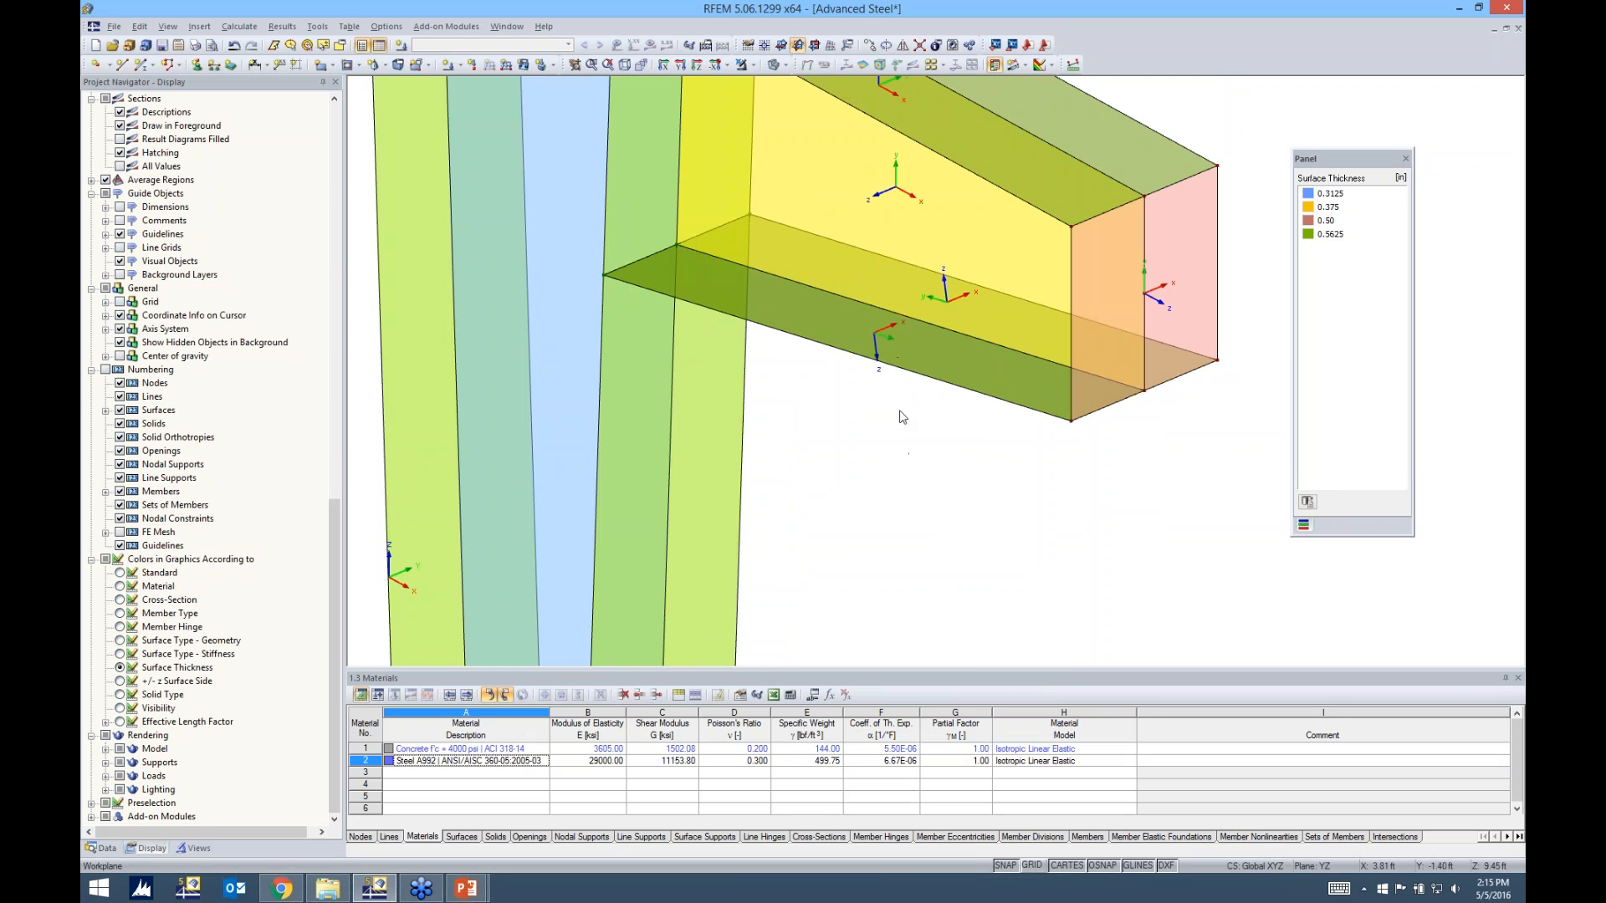
scroll(880, 413, "down", 2)
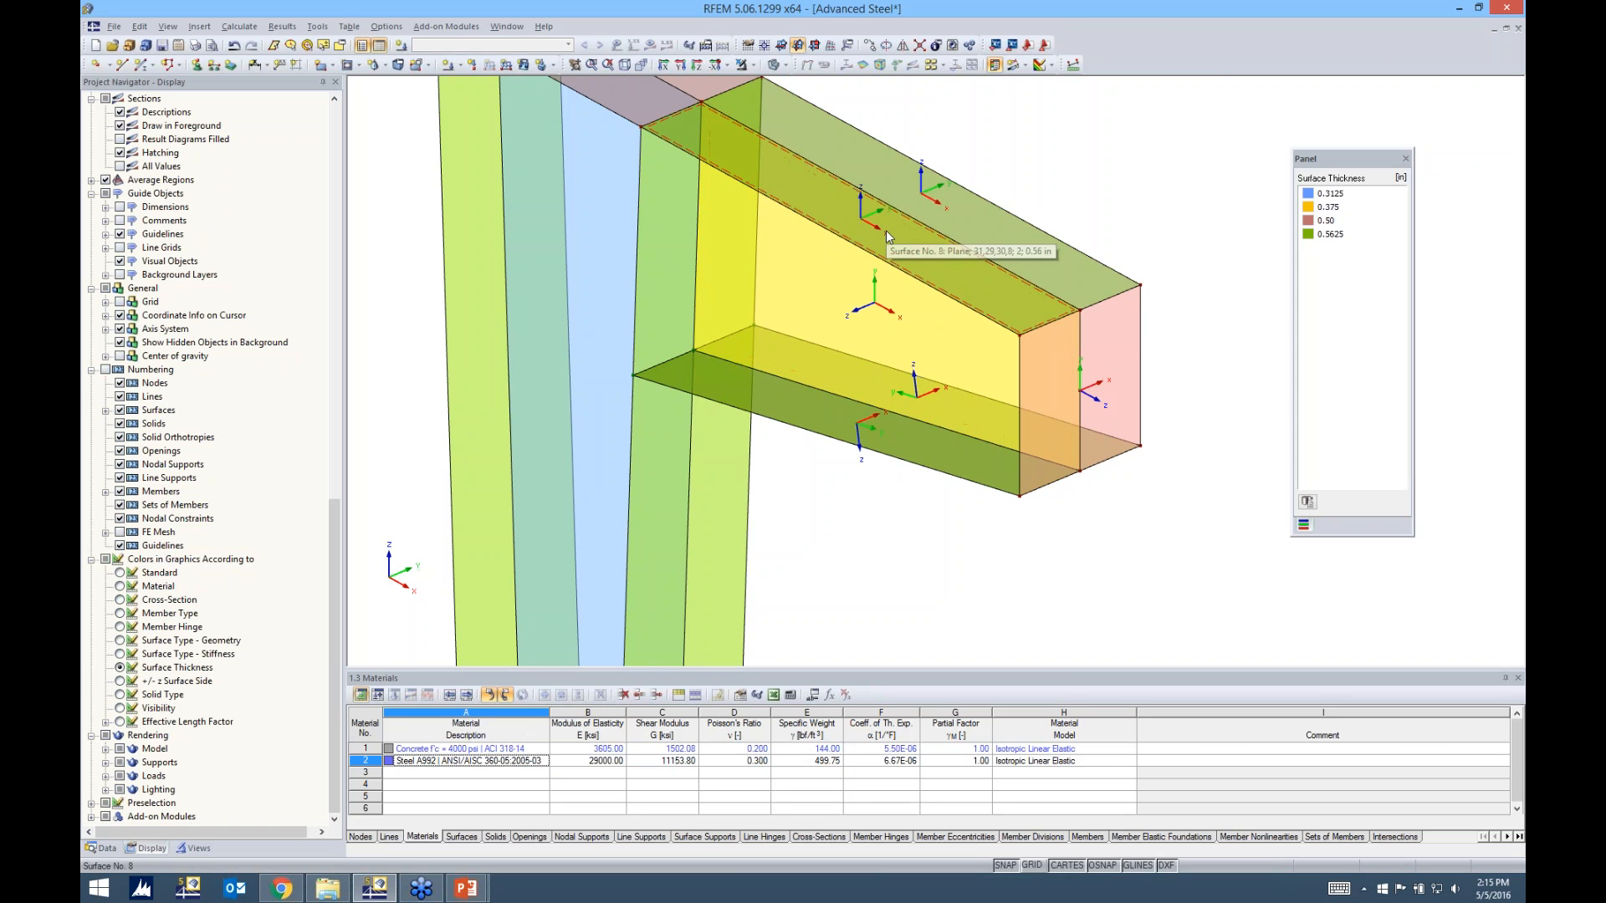
scroll(890, 301, "down", 1)
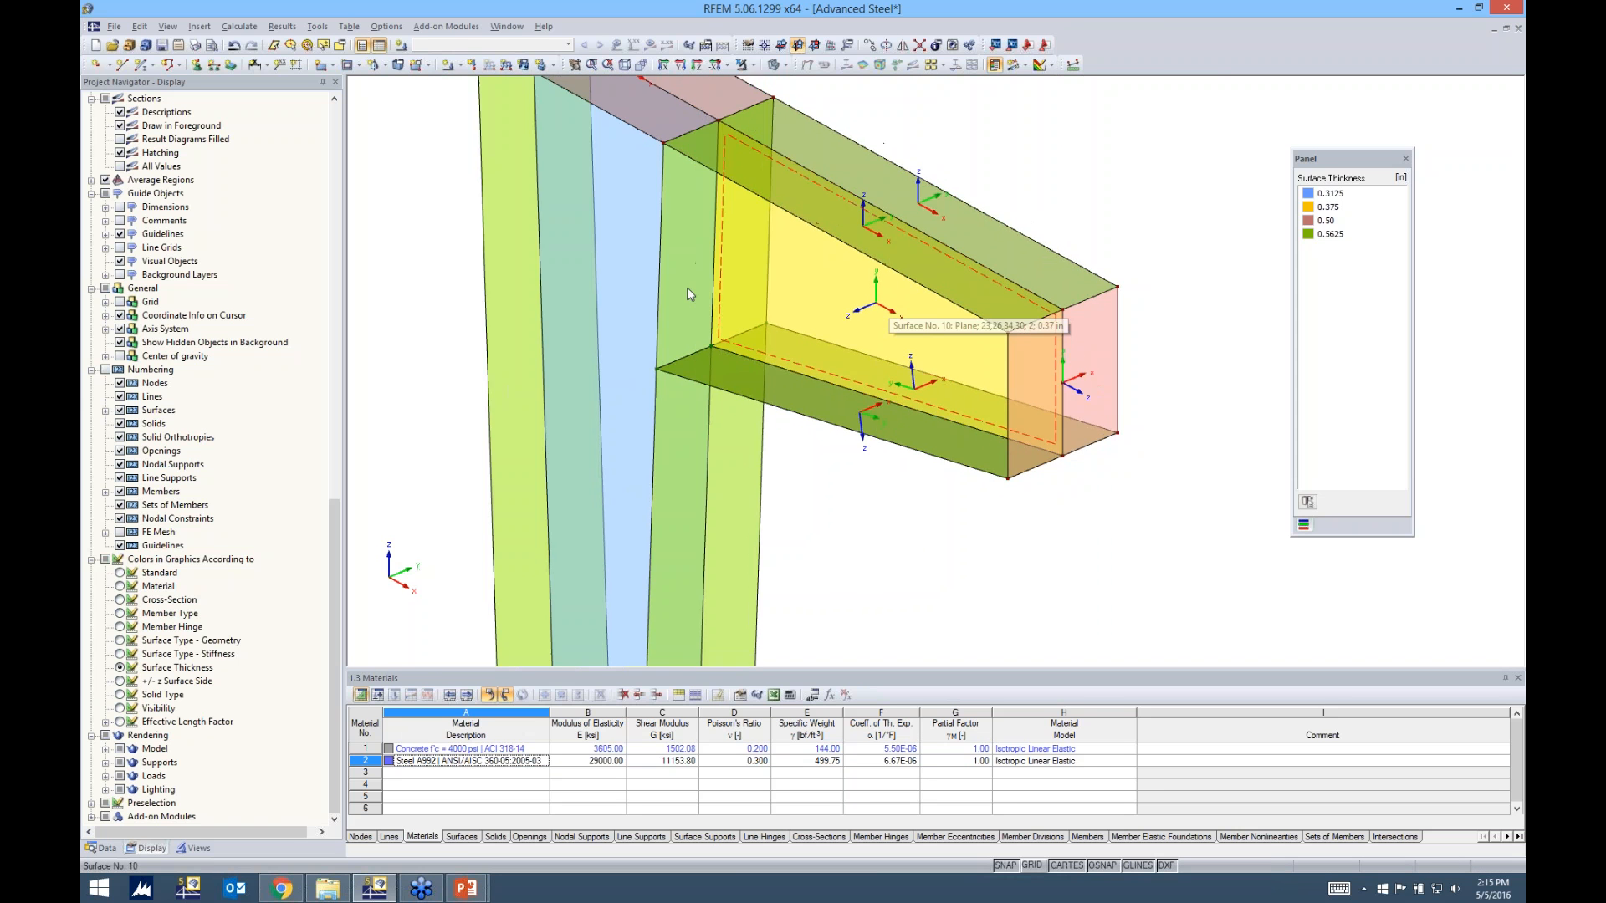
left_click(235, 47)
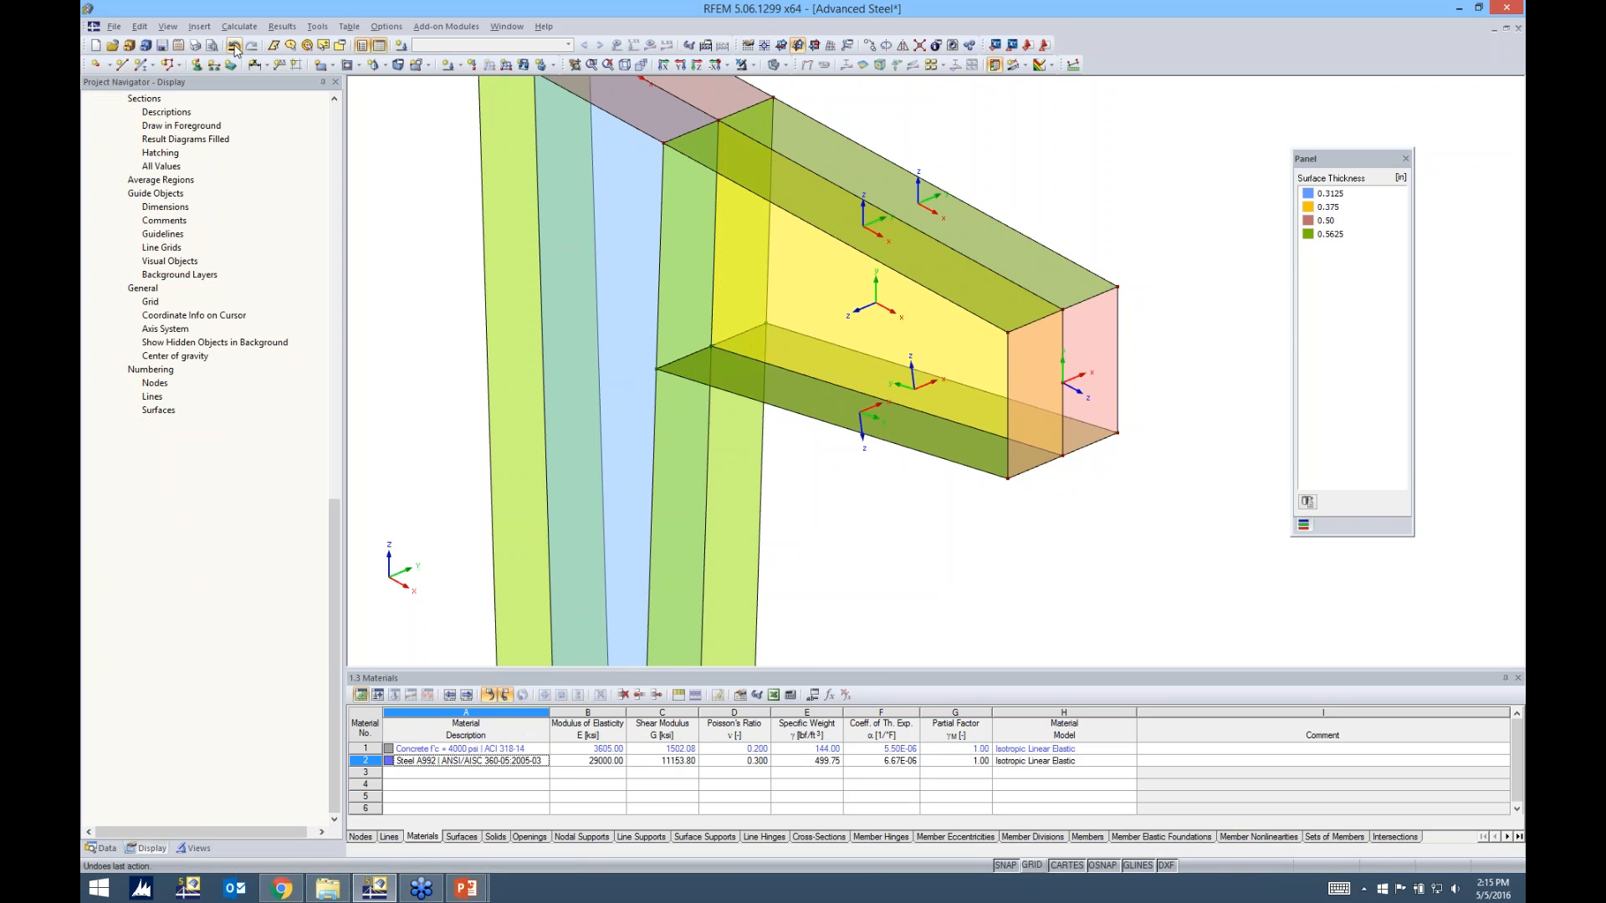
left_click(900, 525)
Select the cap plate and all four beam flange surfaces together and open them for editing
scroll(885, 509, "down", 2)
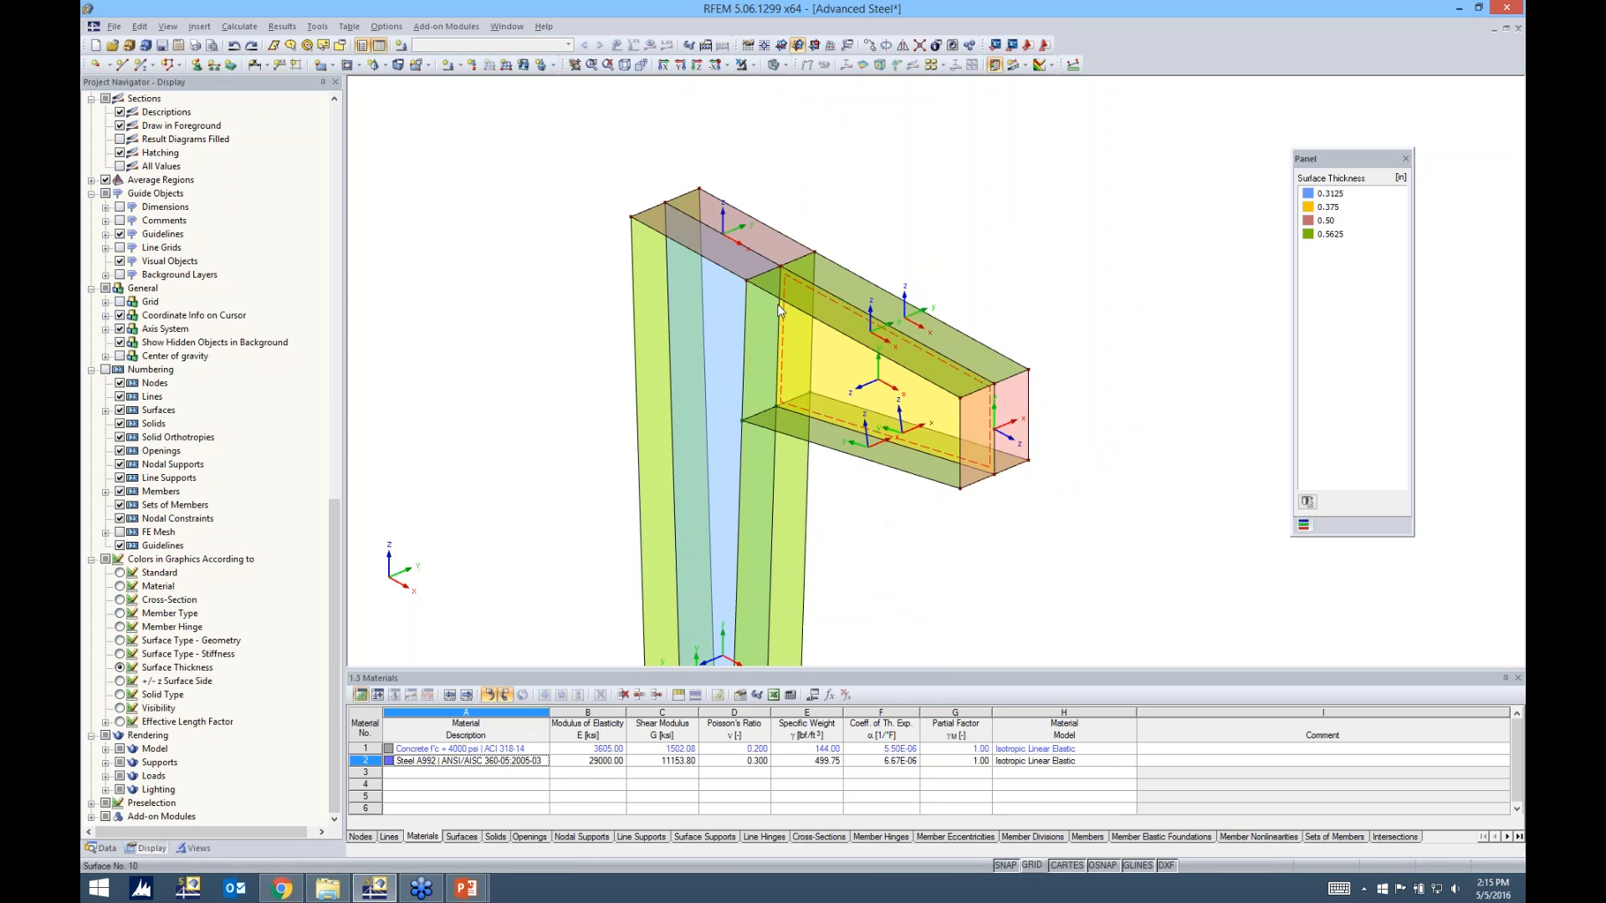
left_click(750, 266)
left_click(882, 455)
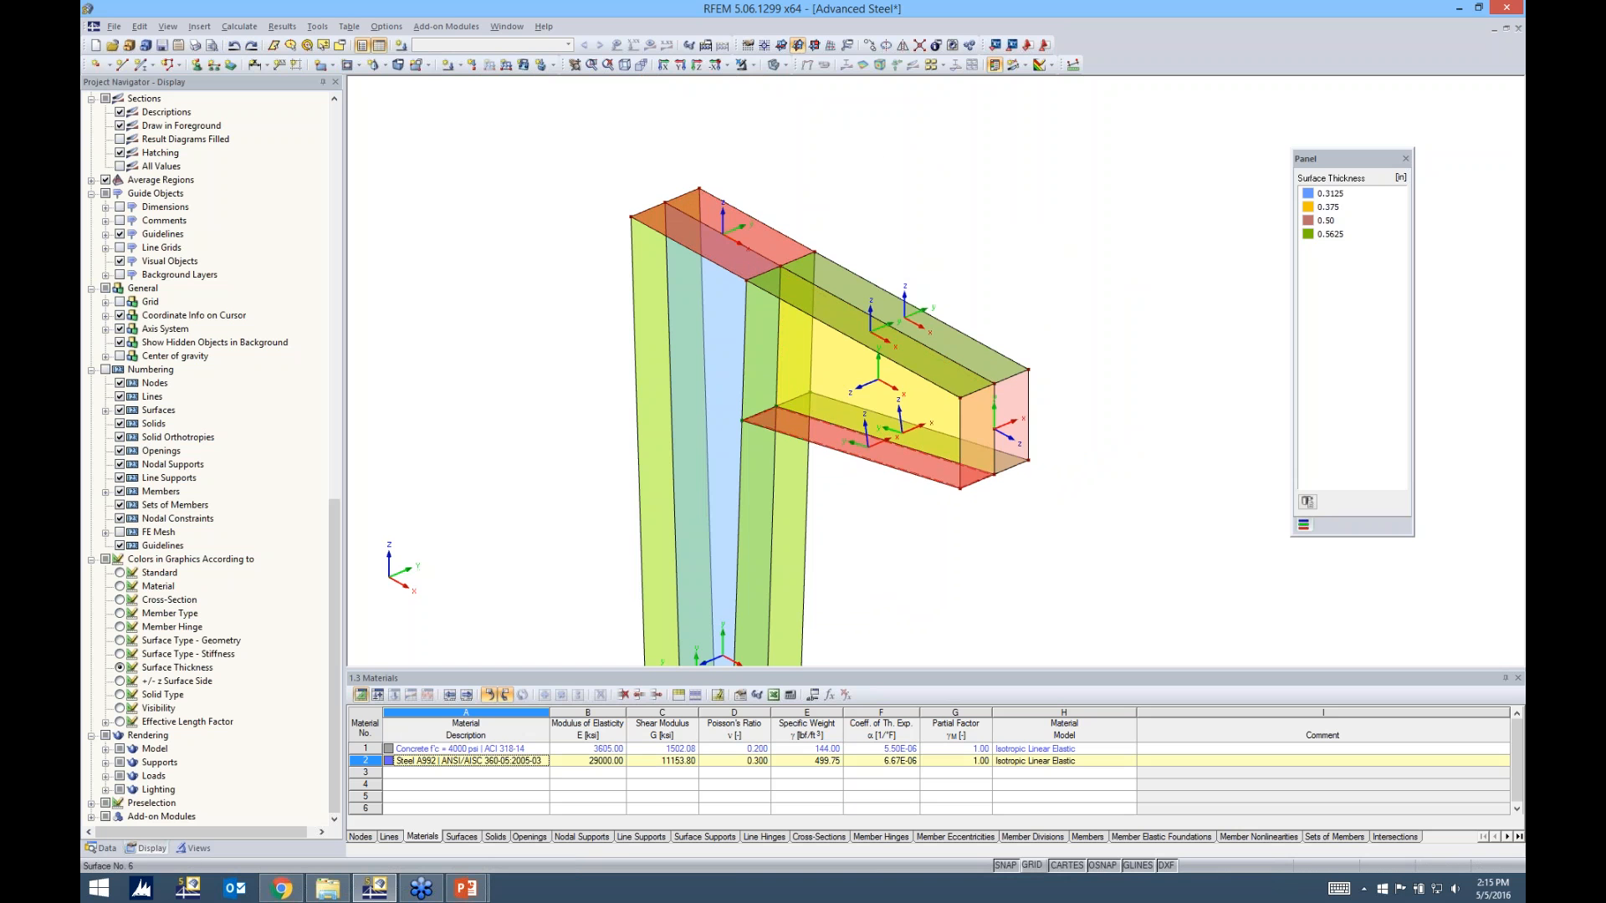
middle_click_drag(1011, 497, 462, 480, "ctrl")
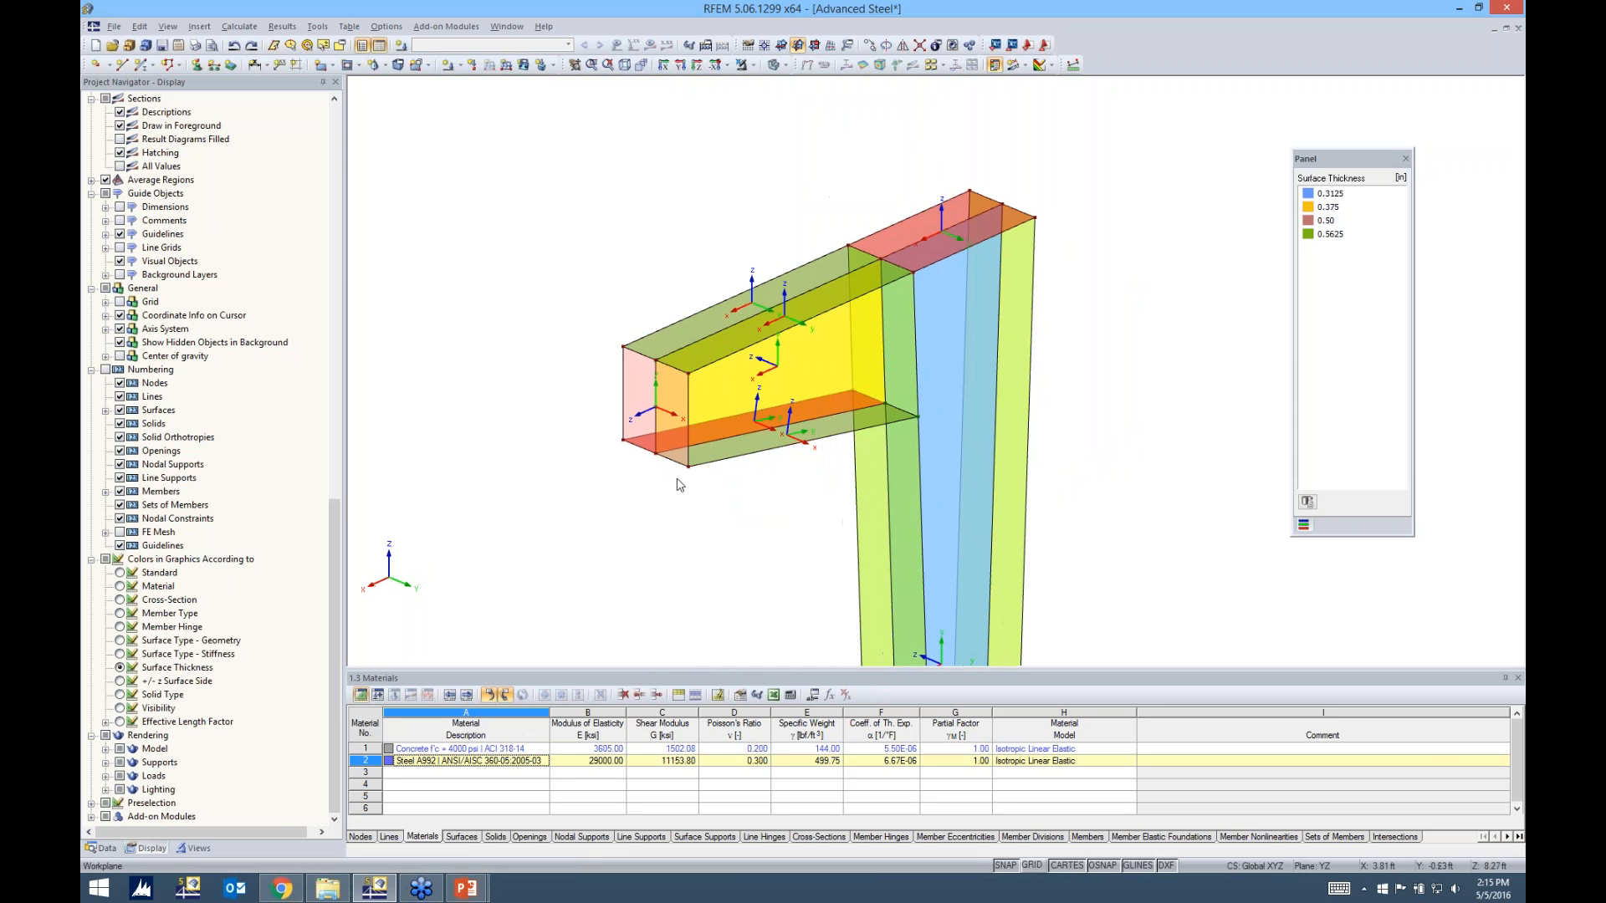
middle_click_drag(760, 473, 696, 428, "ctrl")
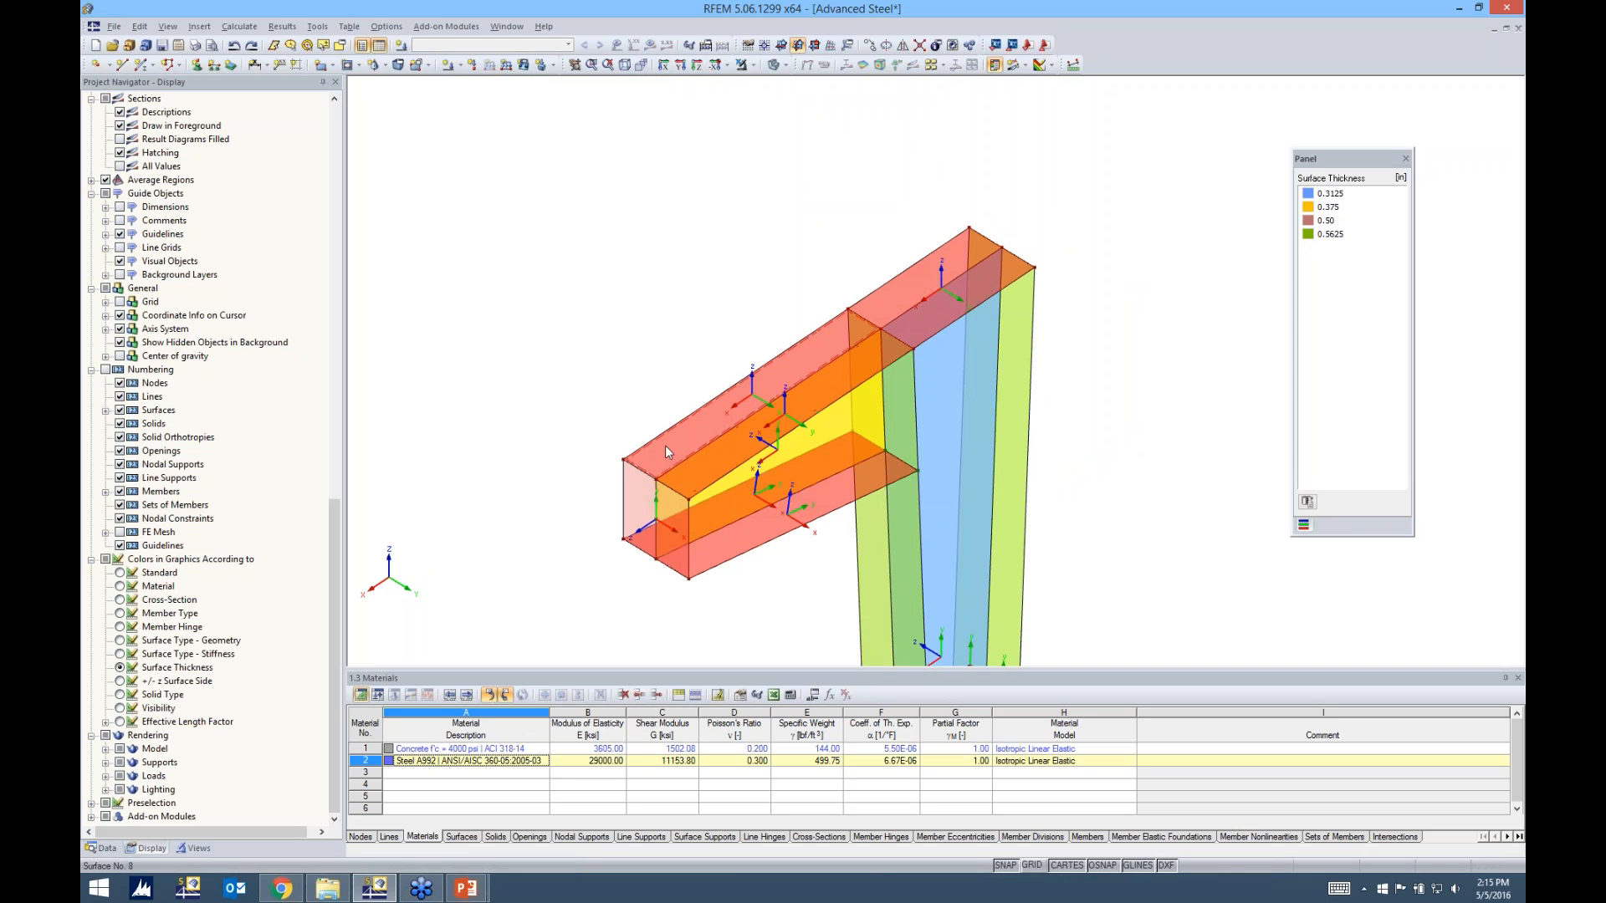
middle_click_drag(853, 372, 1181, 319, "ctrl")
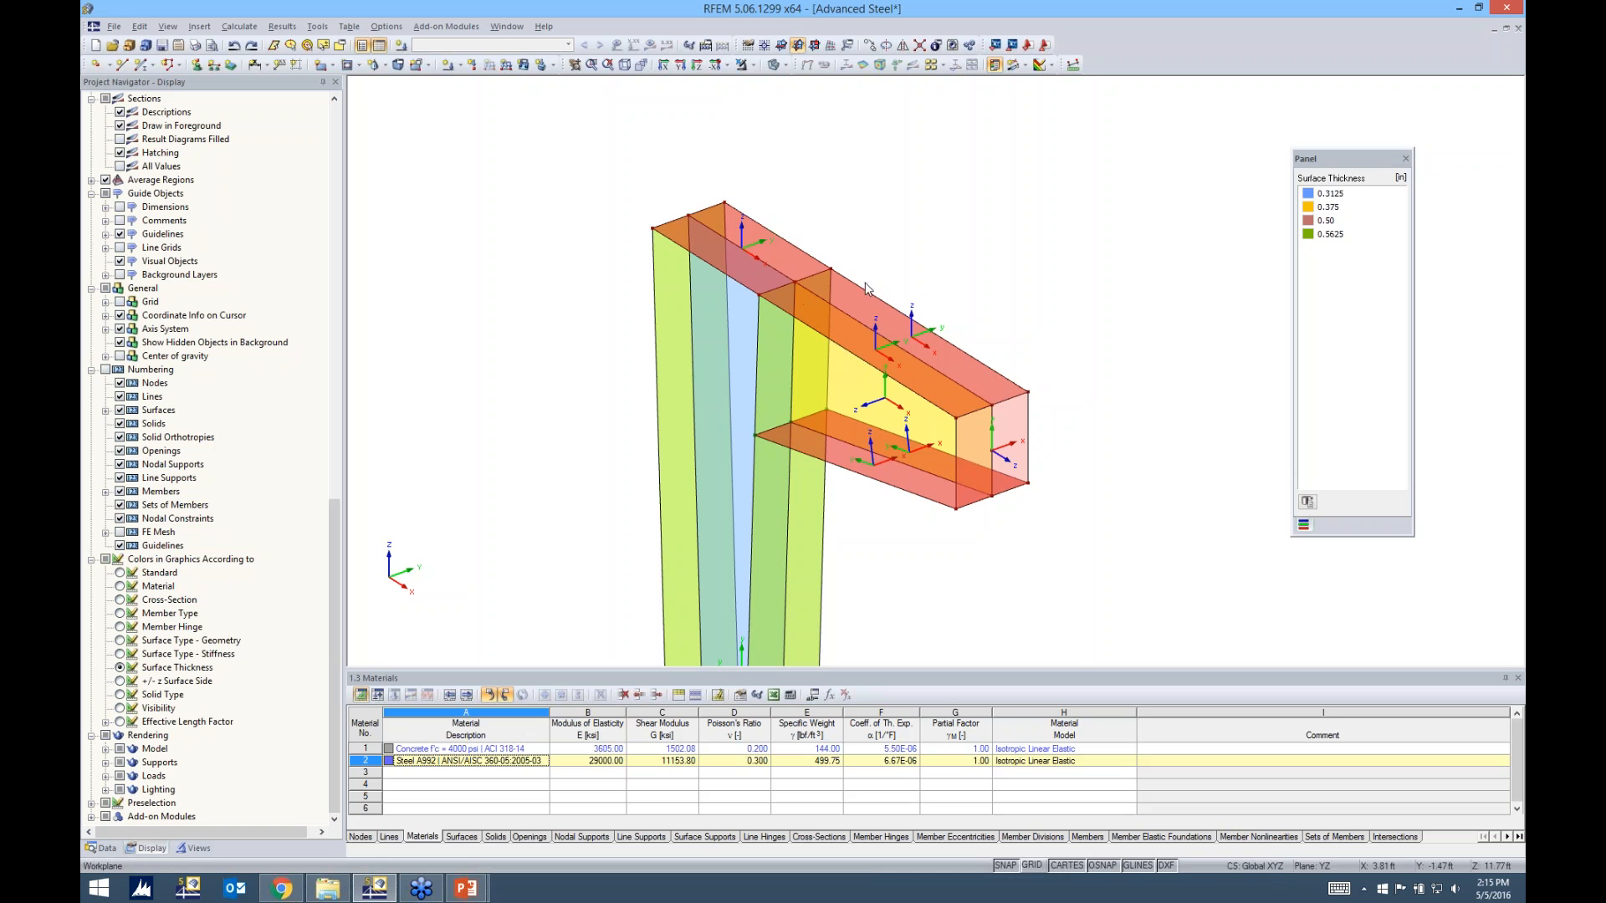
right_click(795, 264)
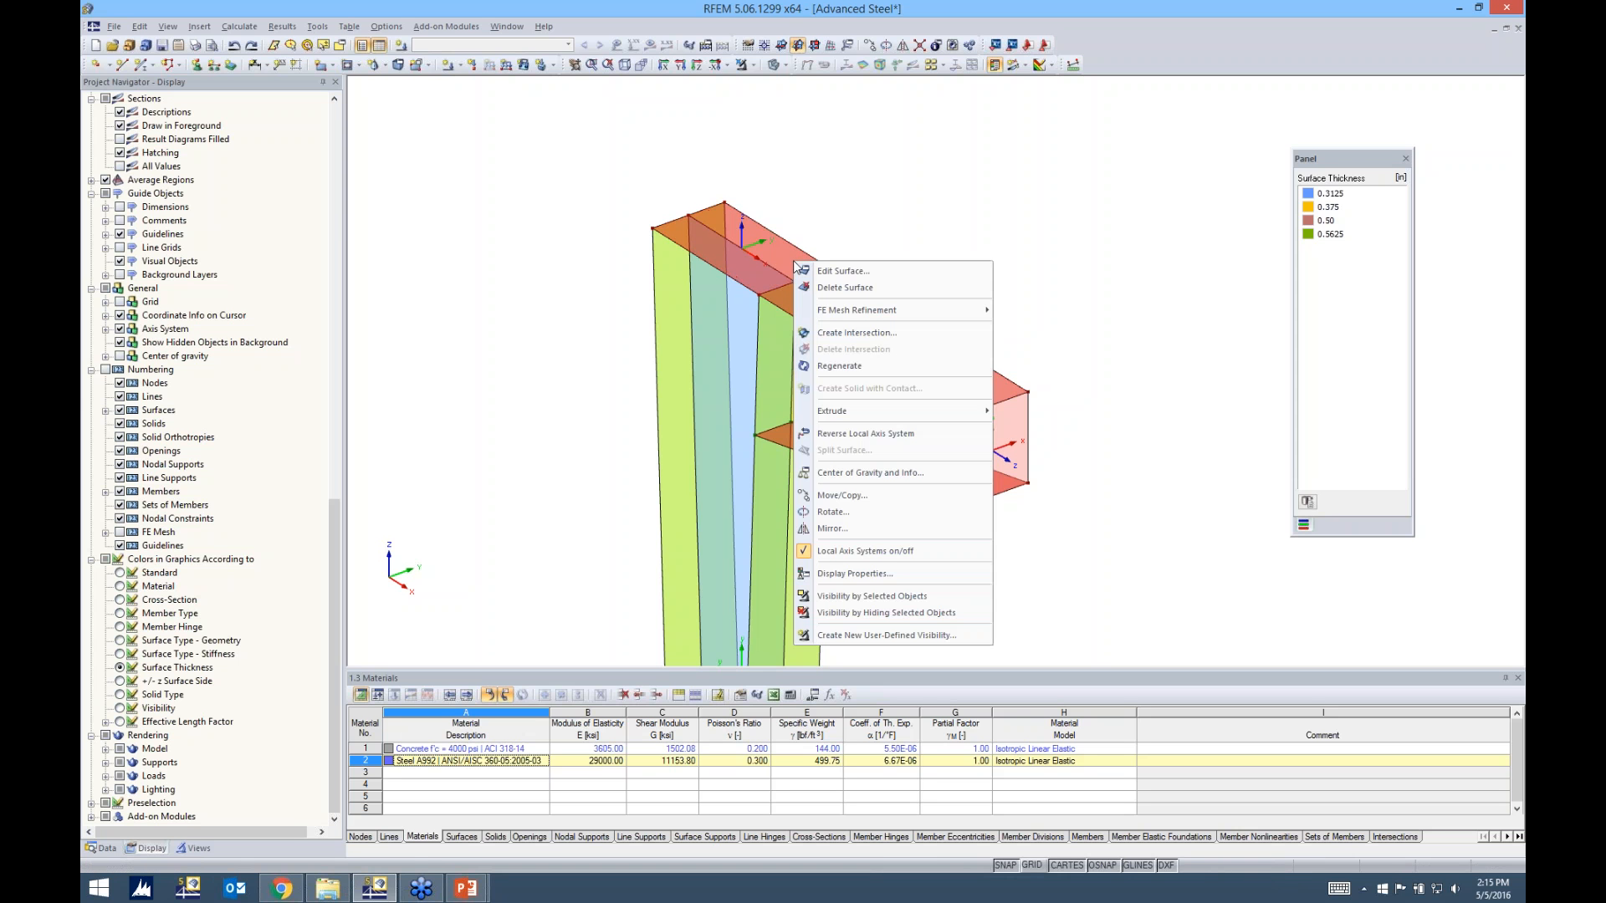
left_click(840, 271)
left_click_drag(822, 253, 944, 173)
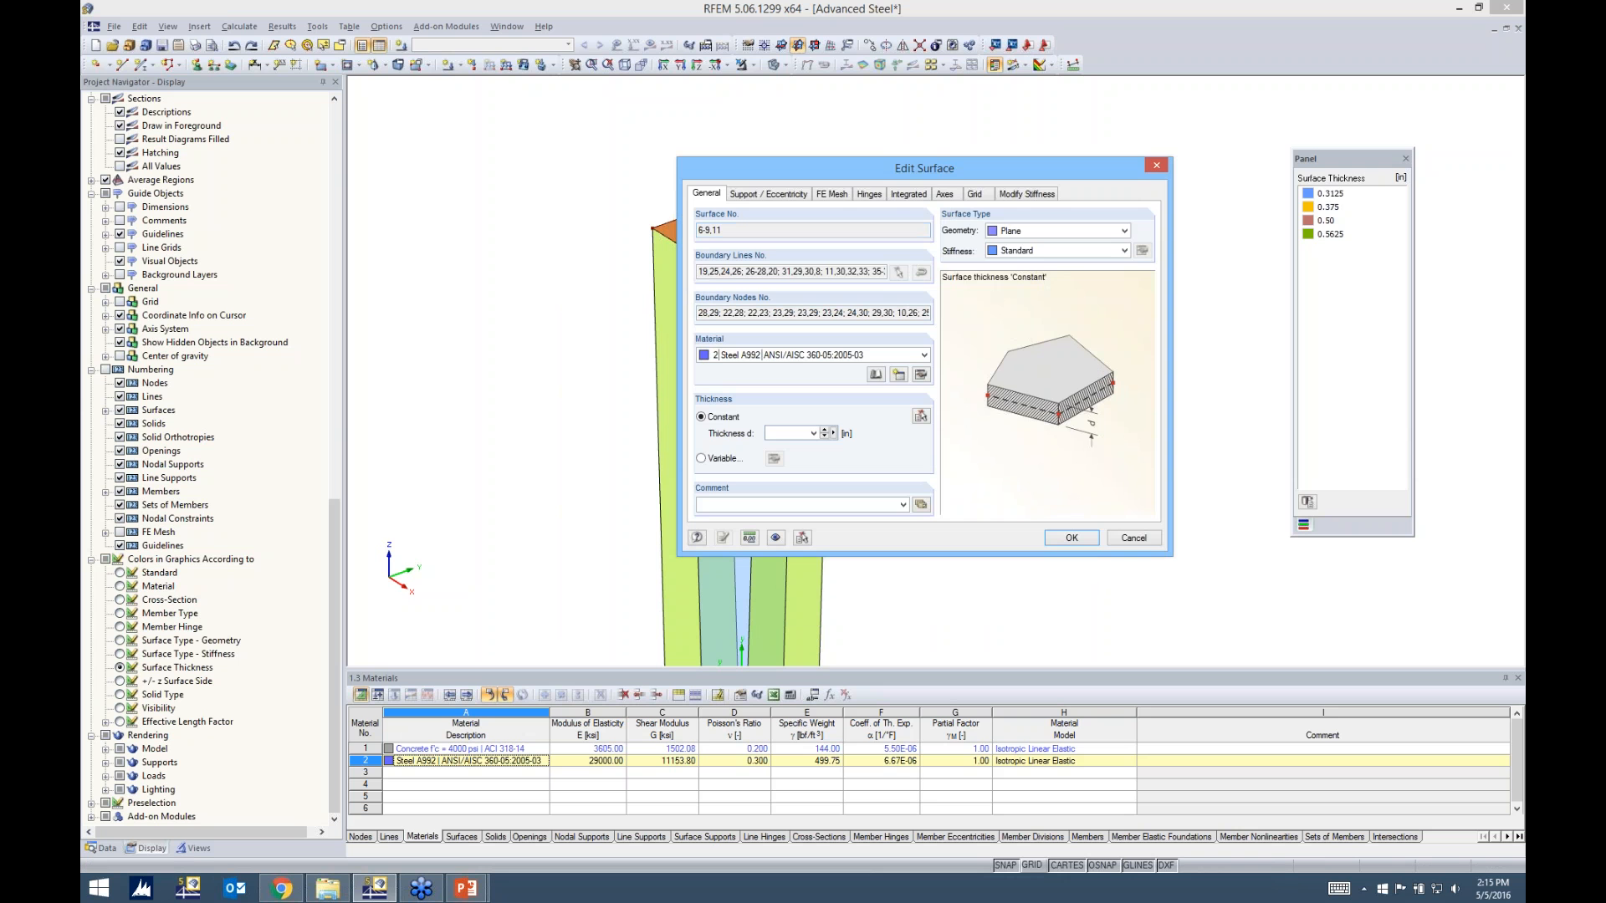
Align the input x-axis of the cap plate and beam flange surfaces parallel to line 30 on the beam's upper flange
left_click(946, 194)
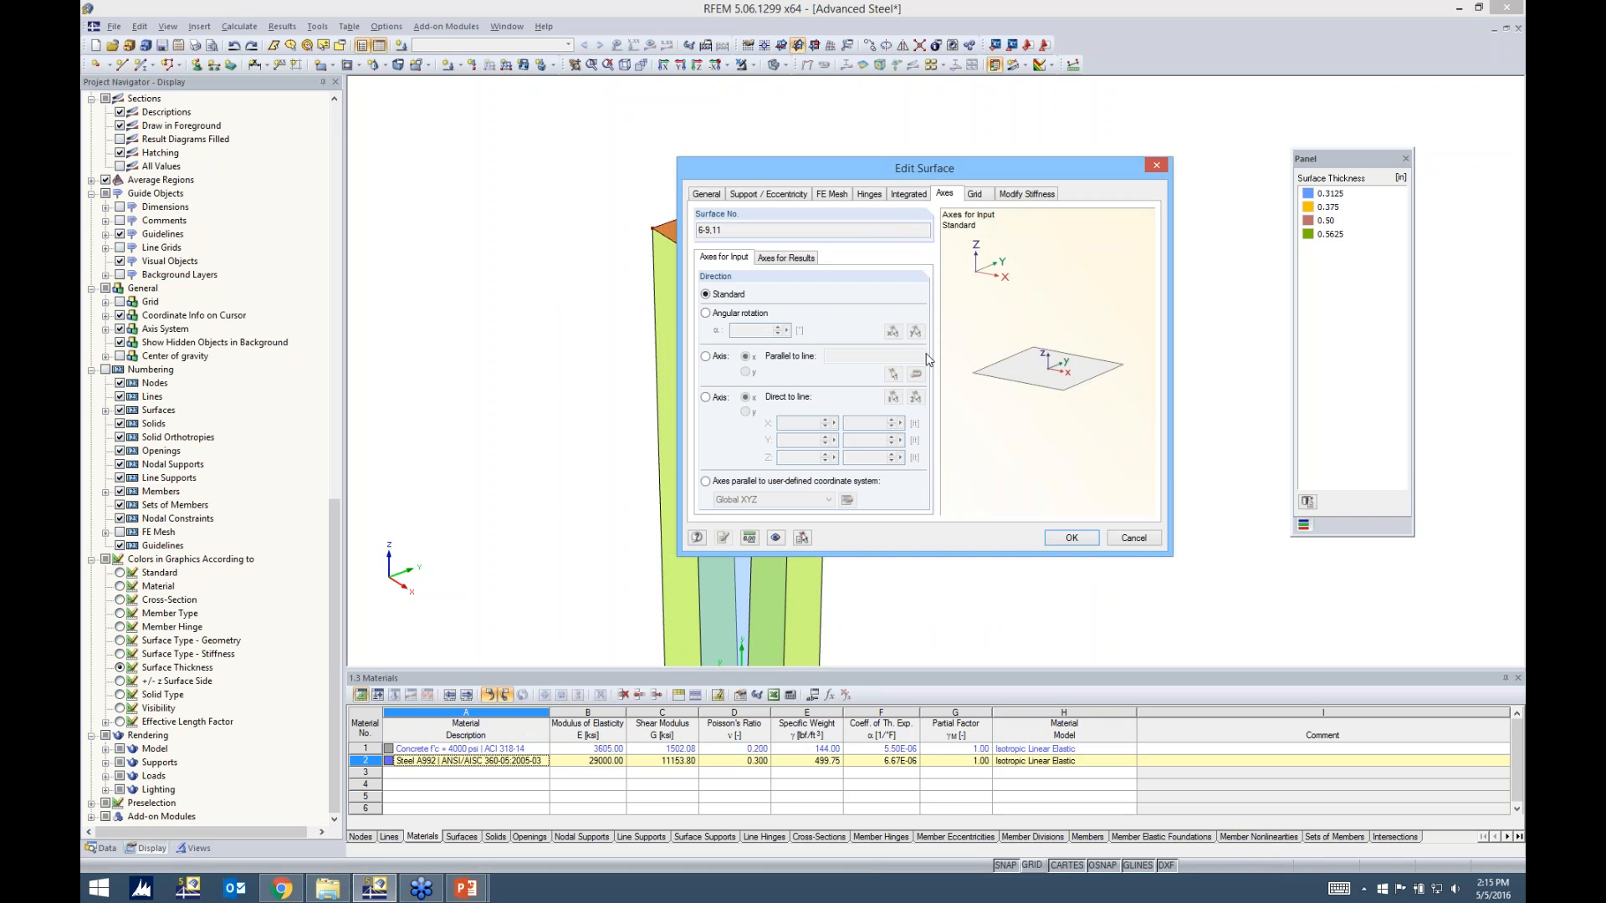
left_click(706, 314)
left_click(705, 357)
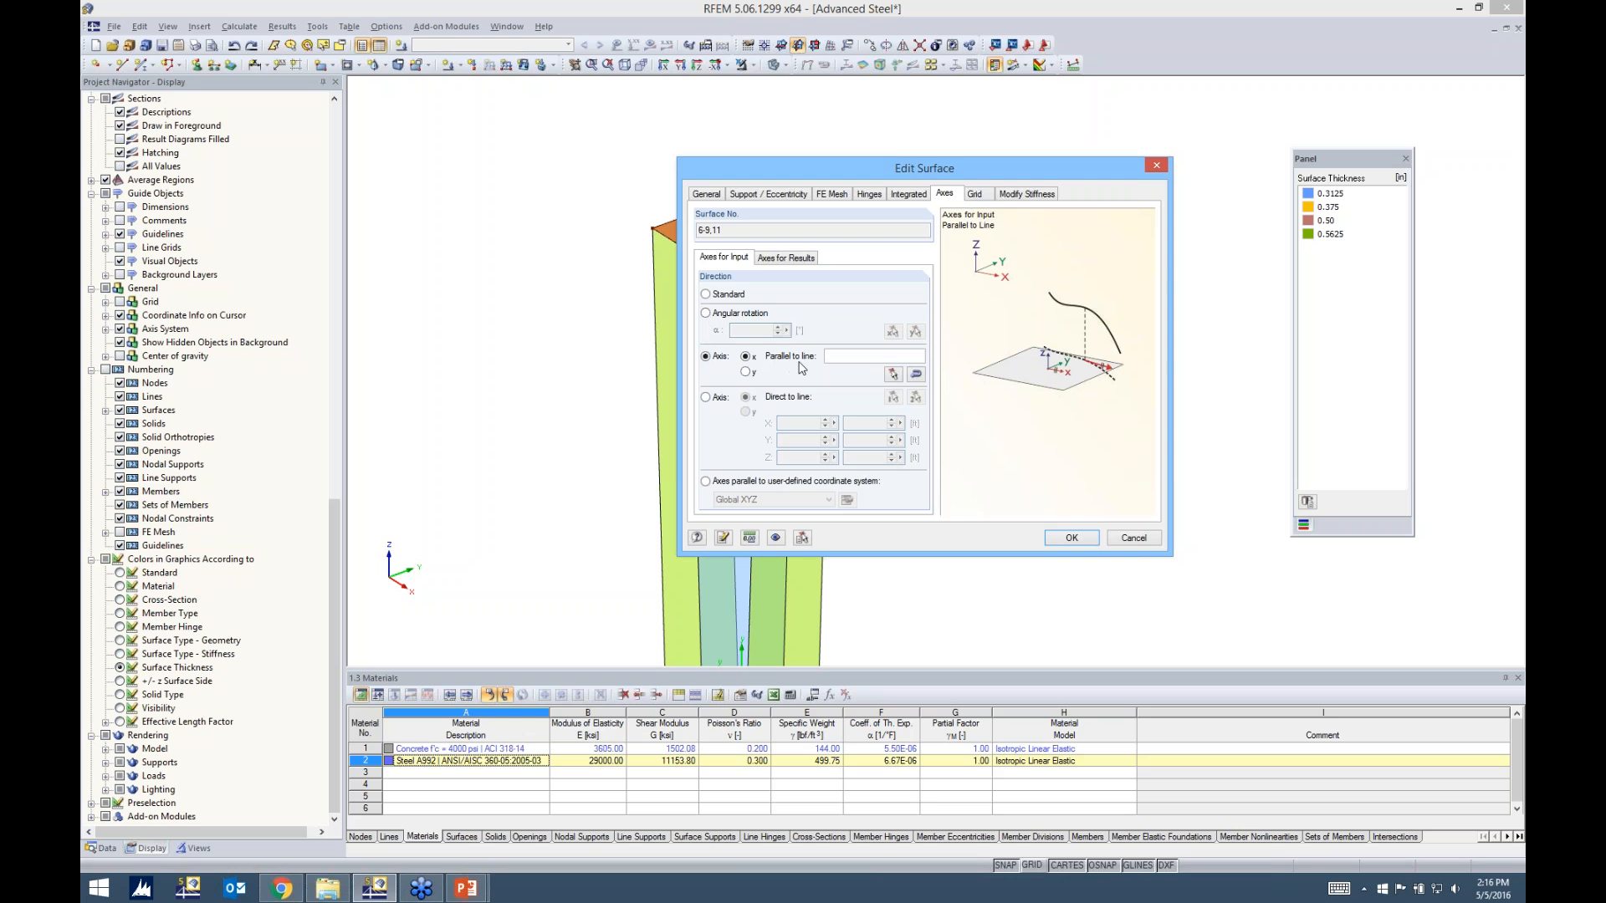
left_click_drag(900, 173, 1143, 188)
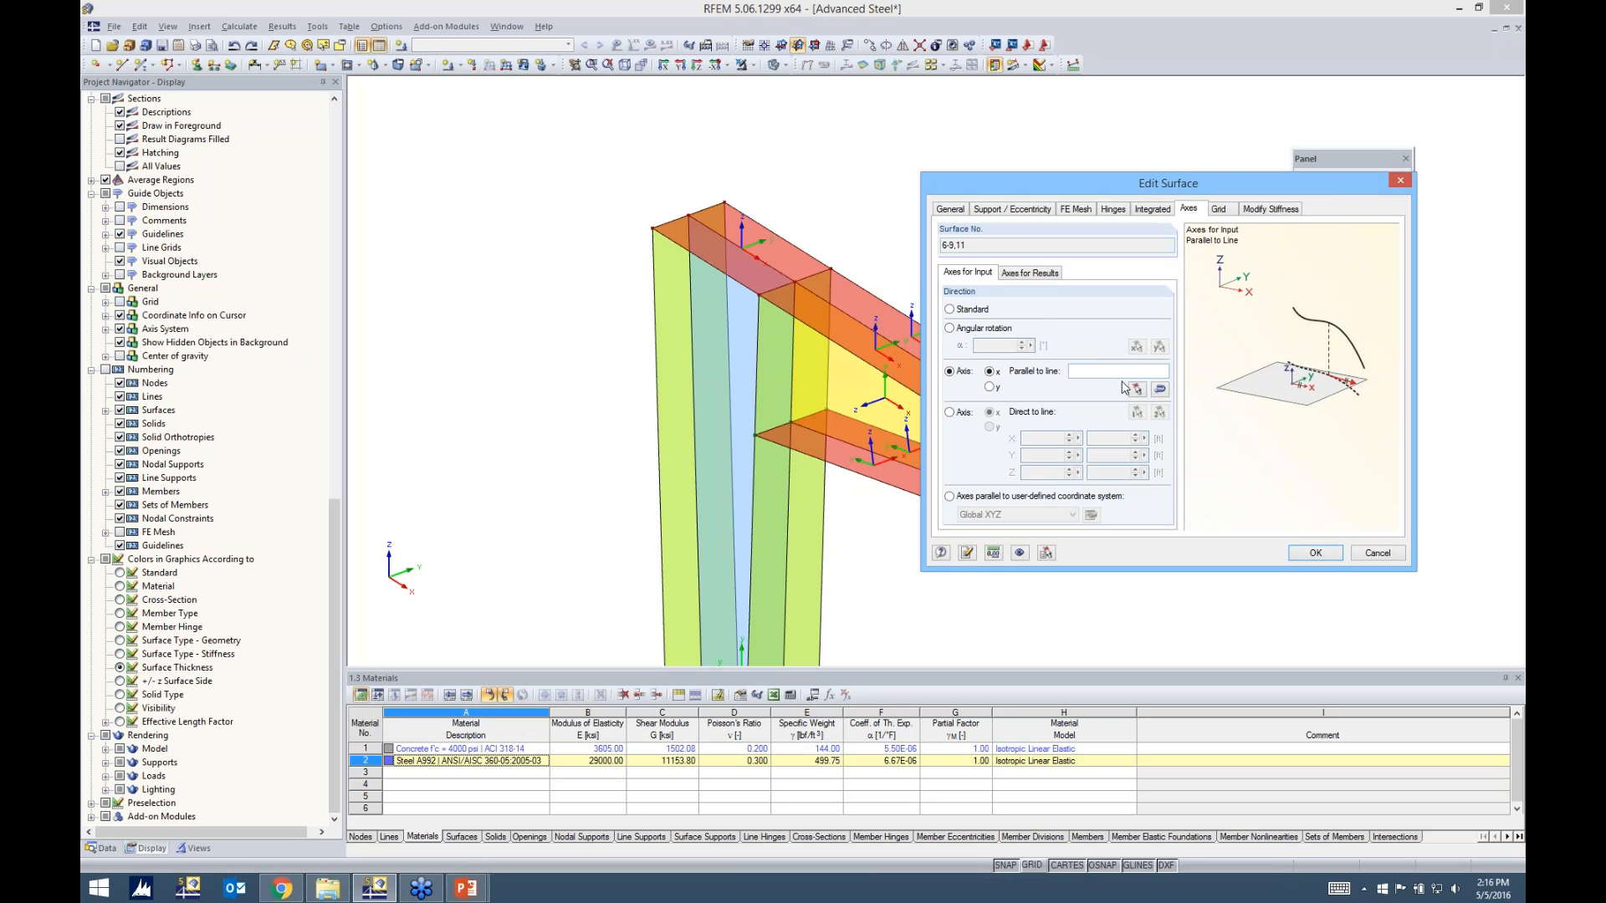
left_click(1137, 390)
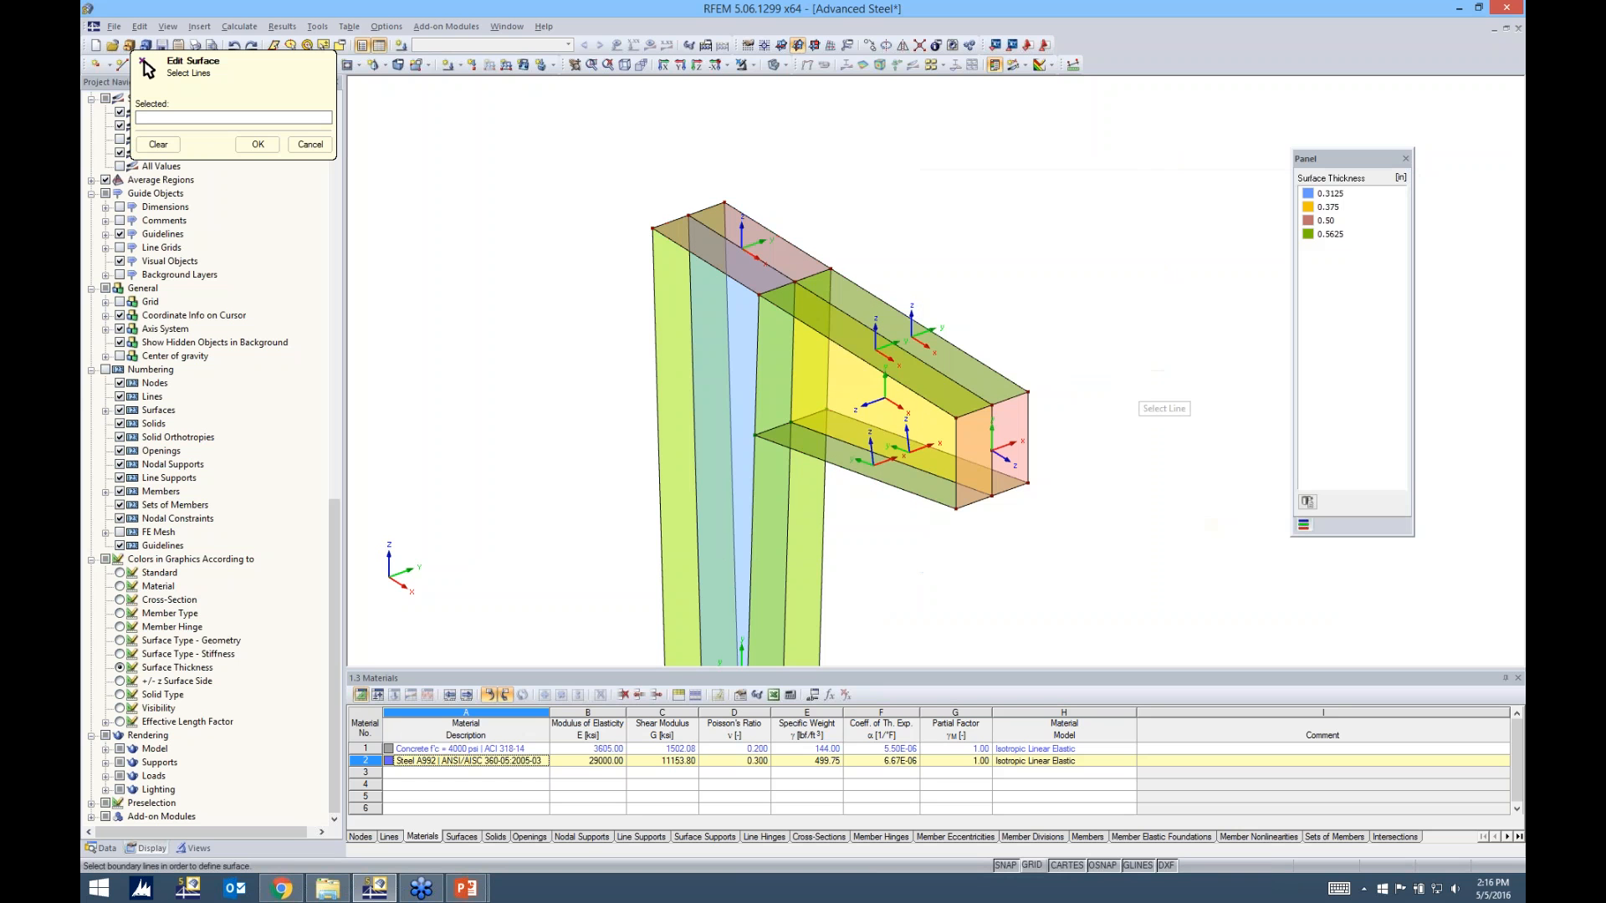
left_click(954, 364)
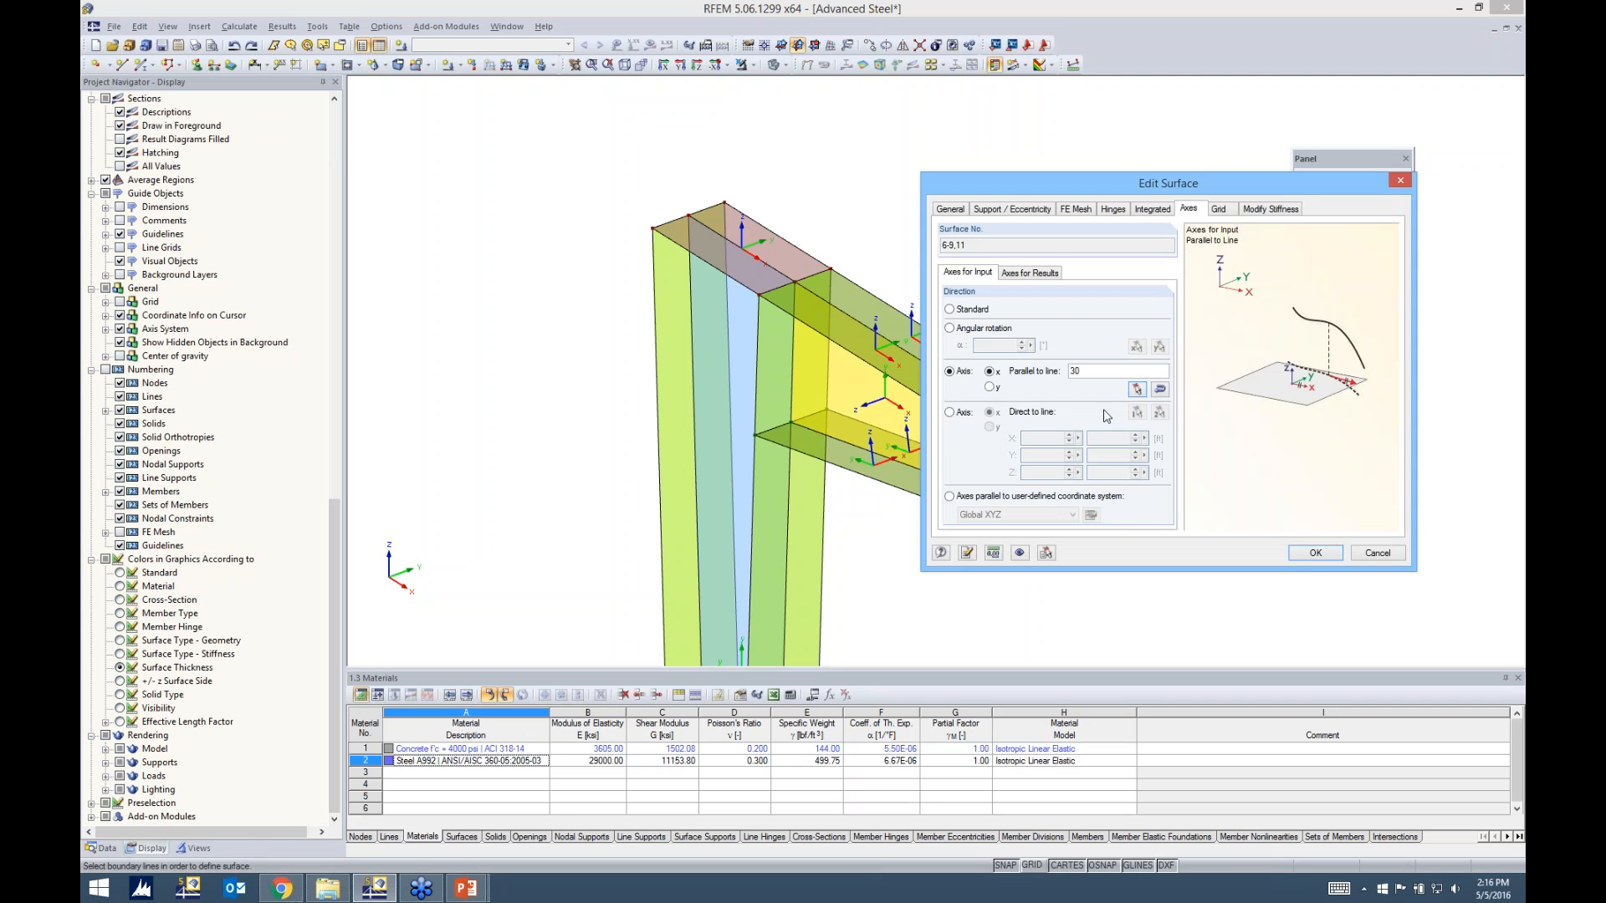
left_click(1307, 555)
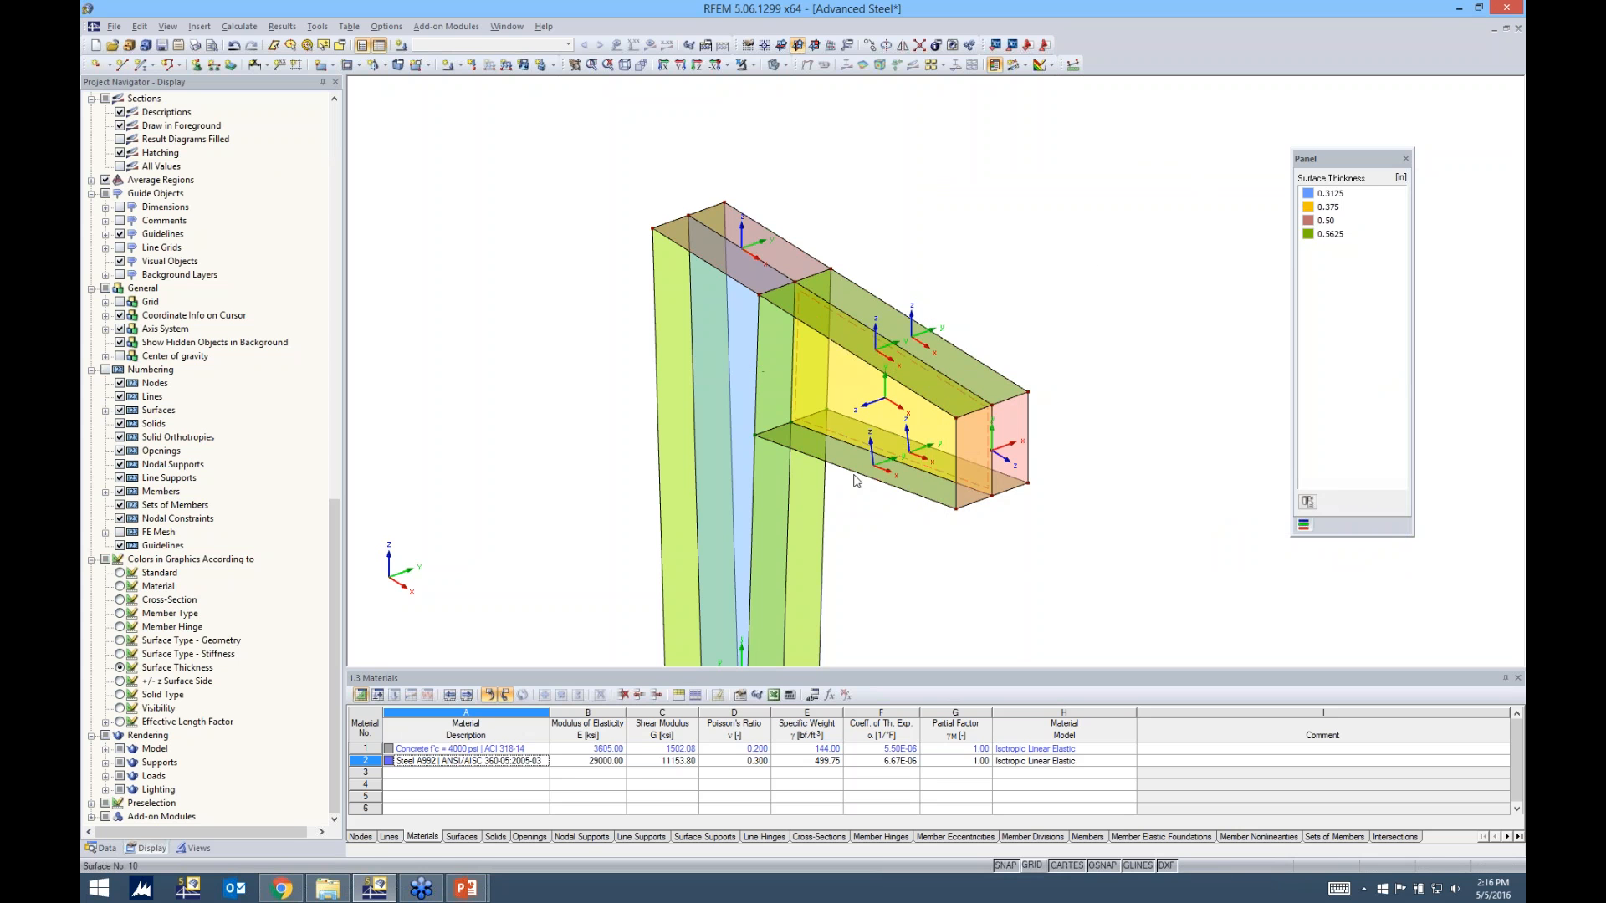
Turn off the display of the surfaces' local axis systems
scroll(860, 494, "down", 2)
scroll(860, 495, "down", 1)
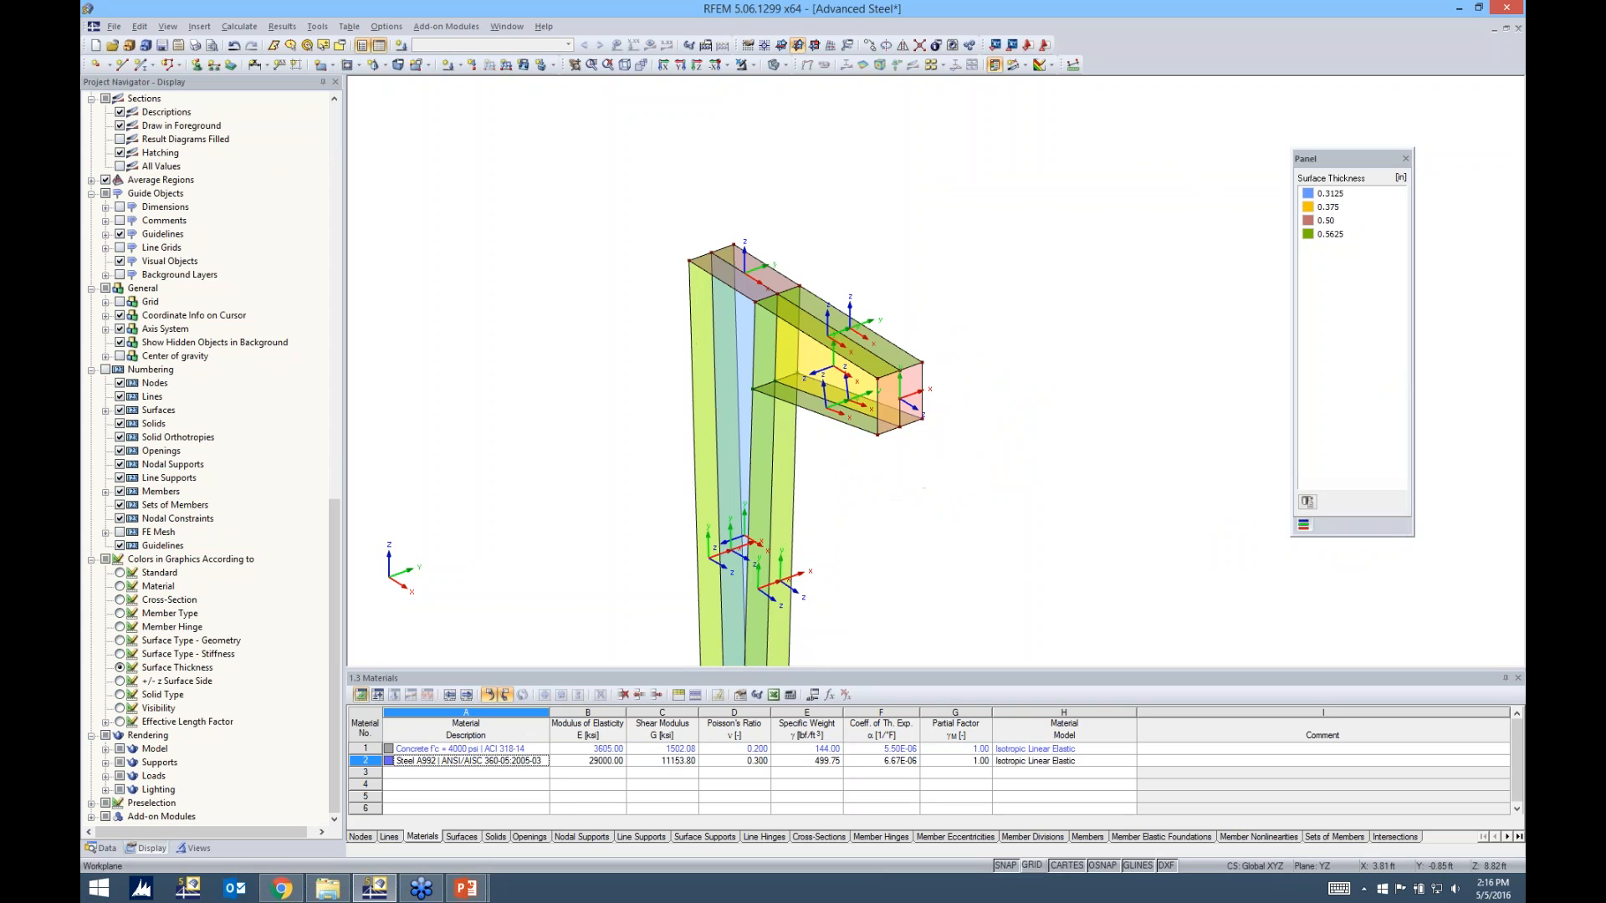
middle_click_drag(865, 509, 990, 480, "ctrl")
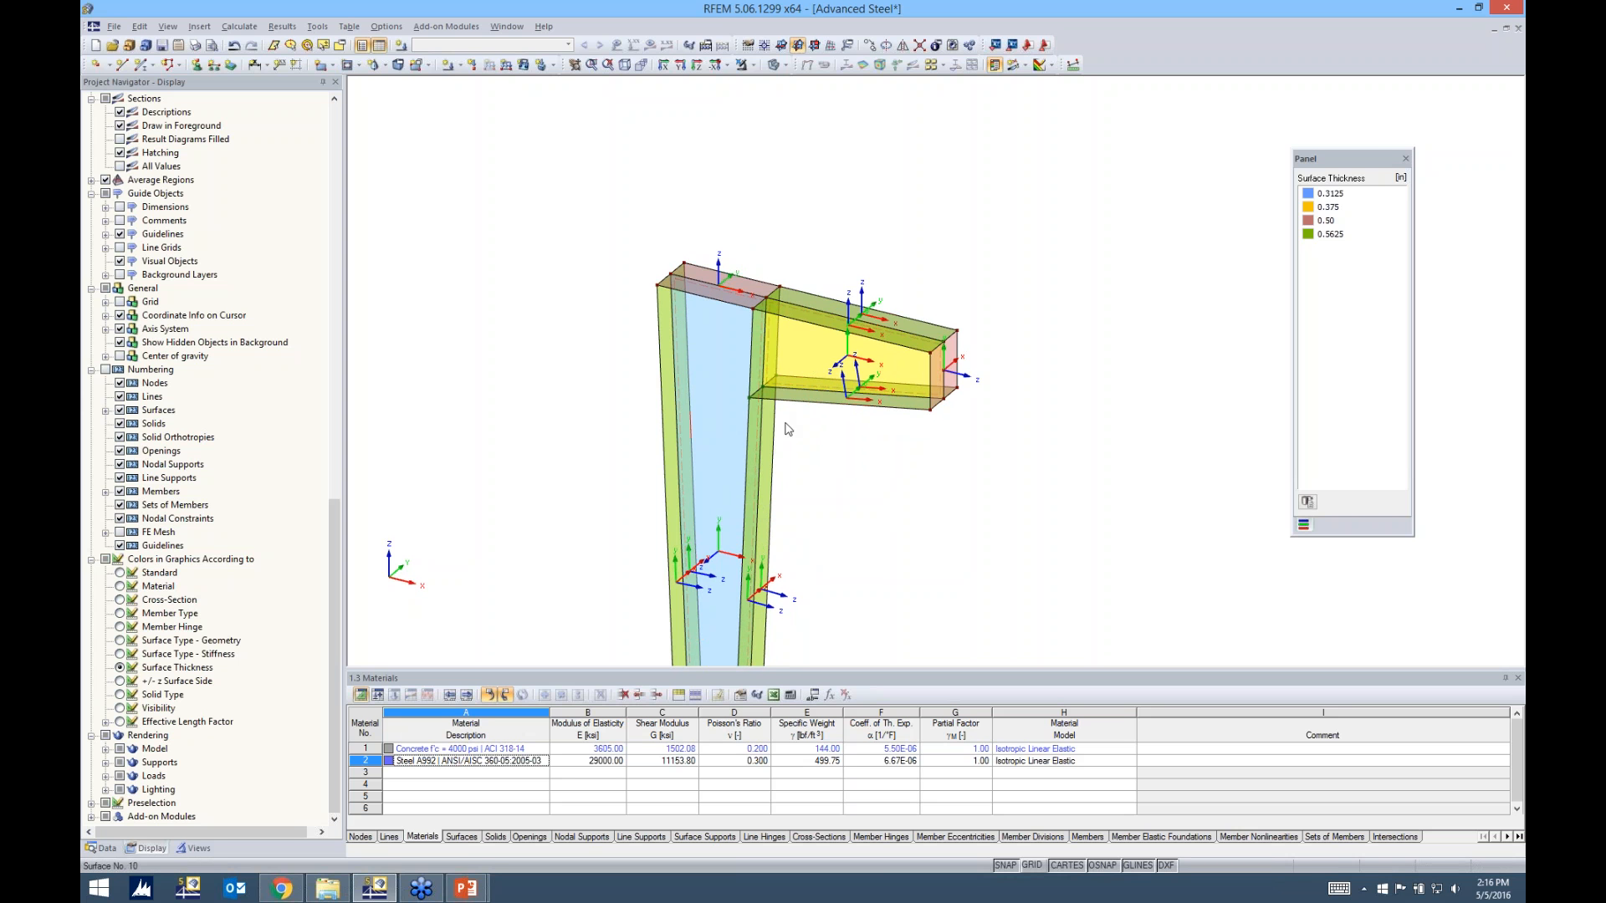
scroll(781, 459, "down", 1)
middle_click_drag(794, 487, 772, 365)
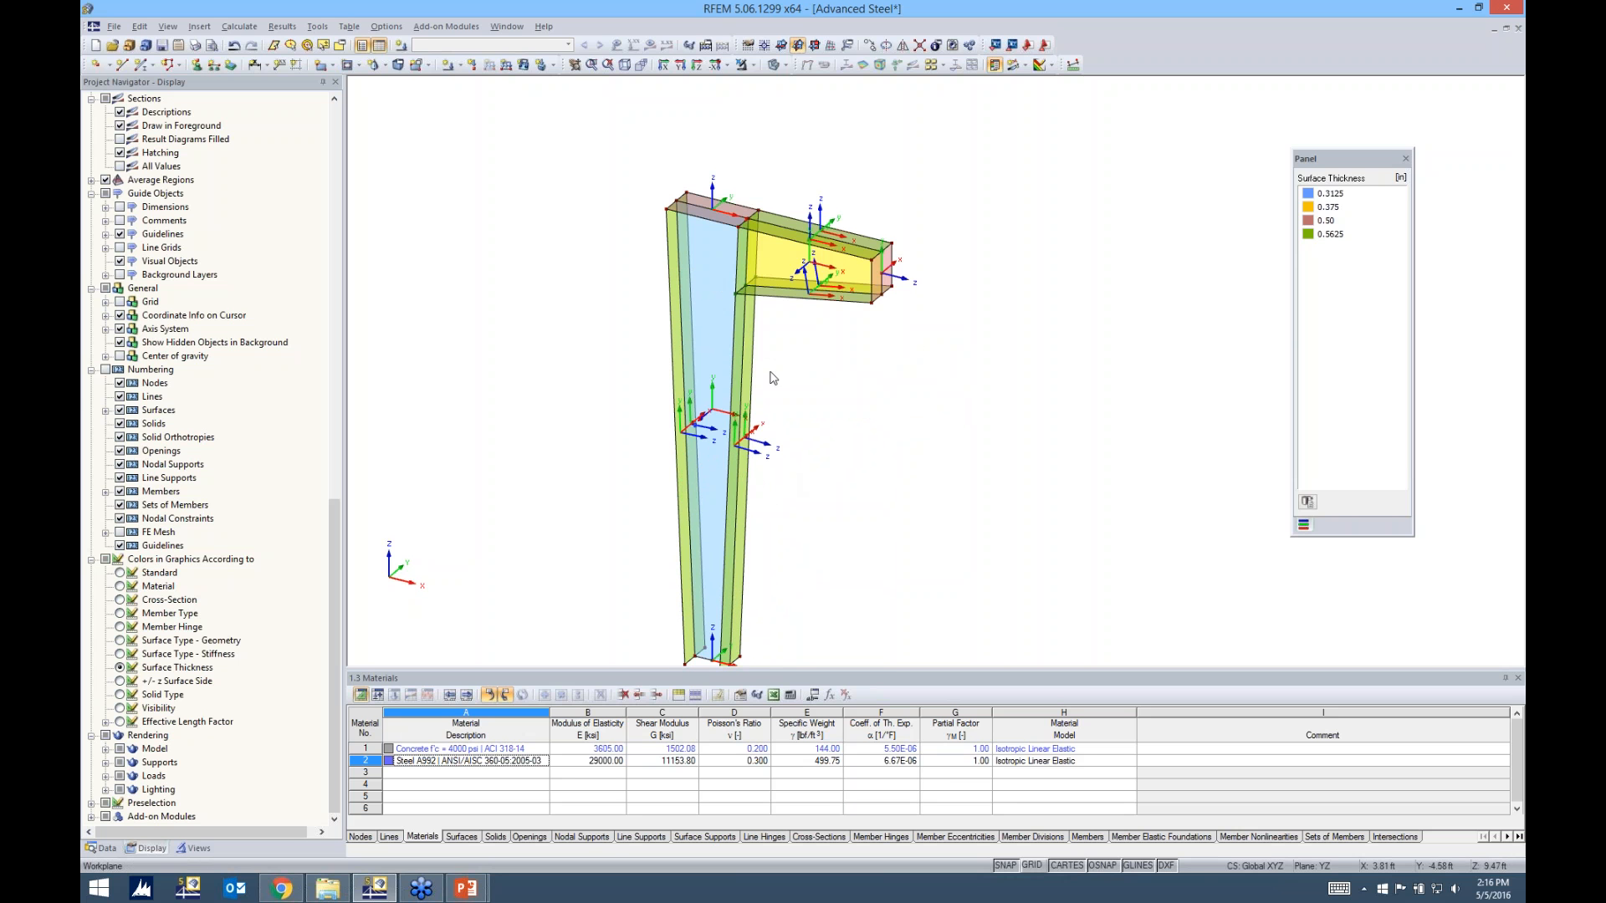
right_click(706, 319)
left_click(768, 604)
left_click(895, 440)
Place global hinged line supports on all the base lines of the column's flanges and web
middle_click_drag(896, 433, 818, 456, "ctrl")
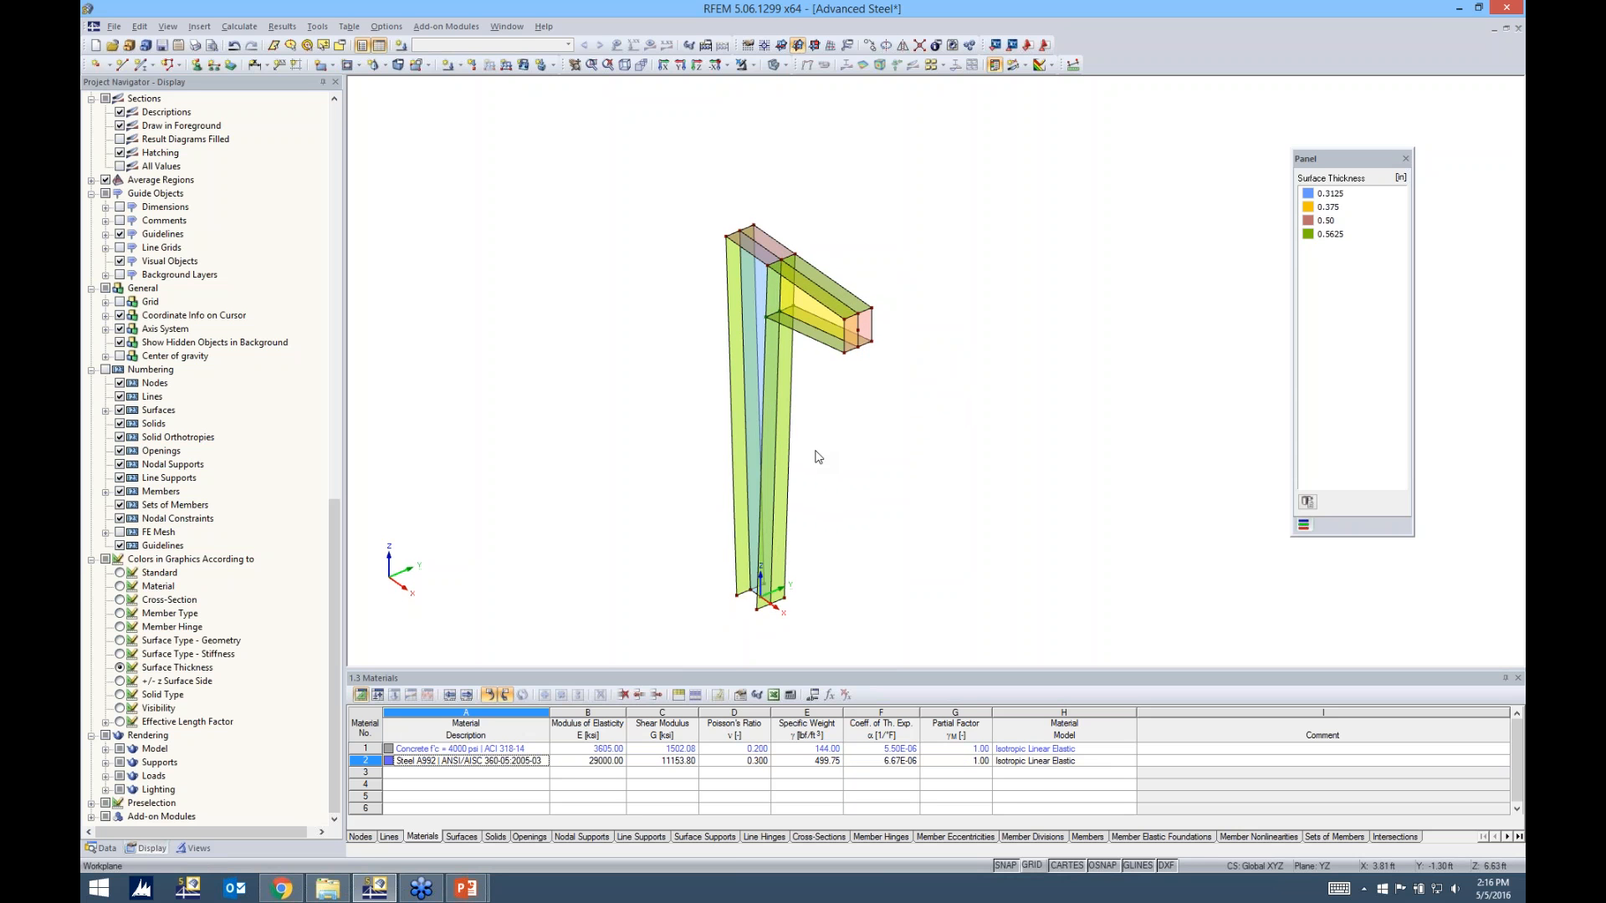
middle_click_drag(817, 455, 866, 413, "ctrl")
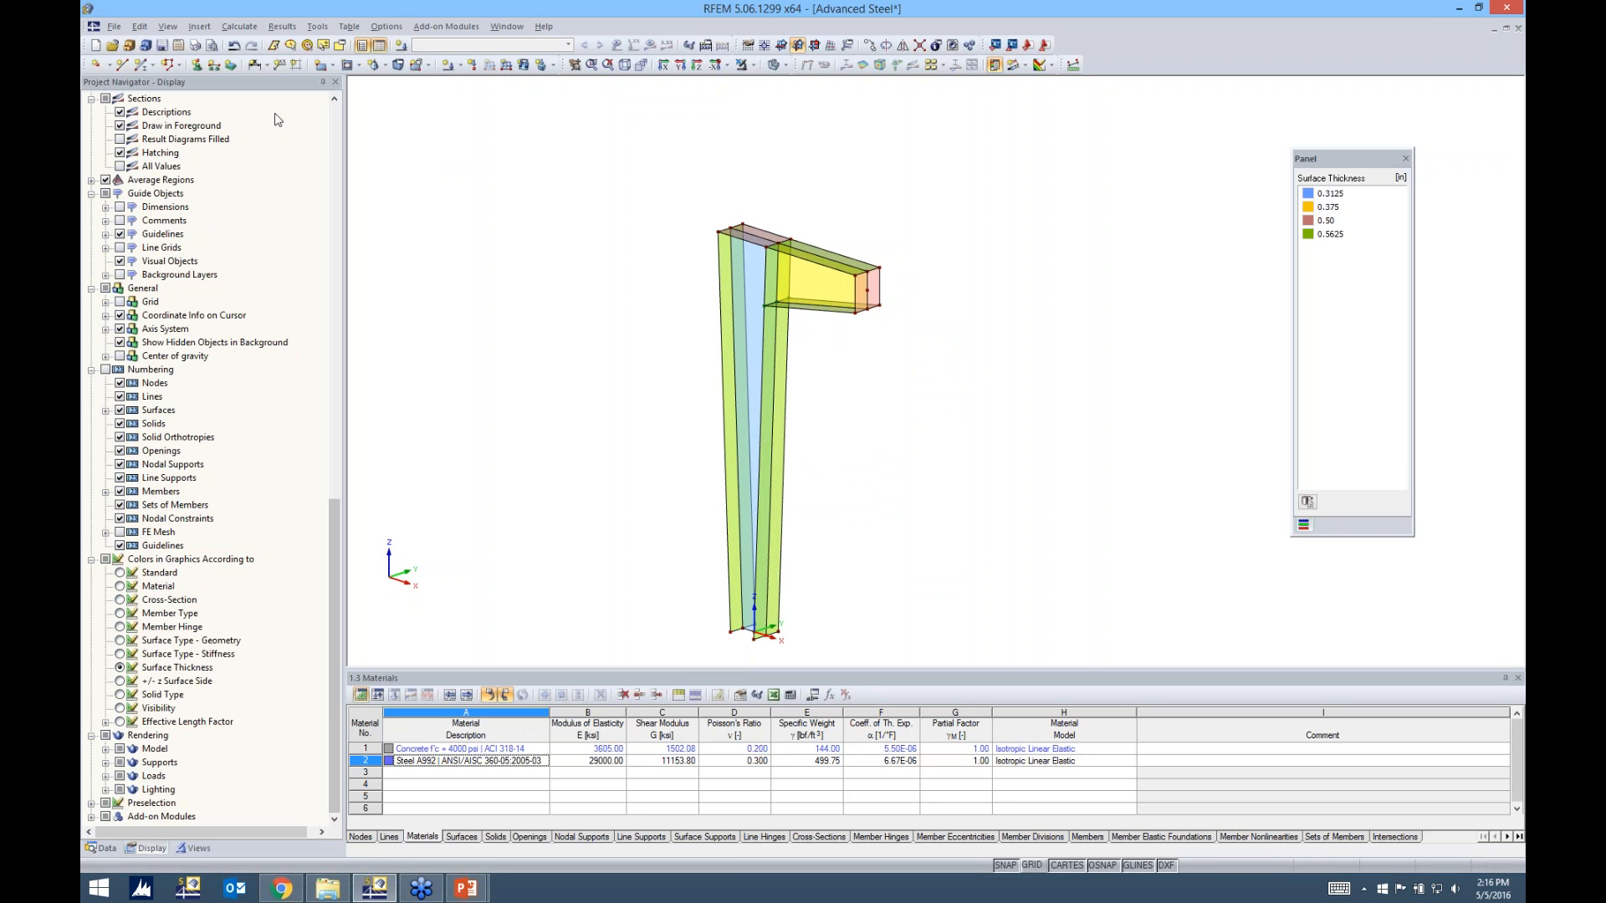
left_click(214, 68)
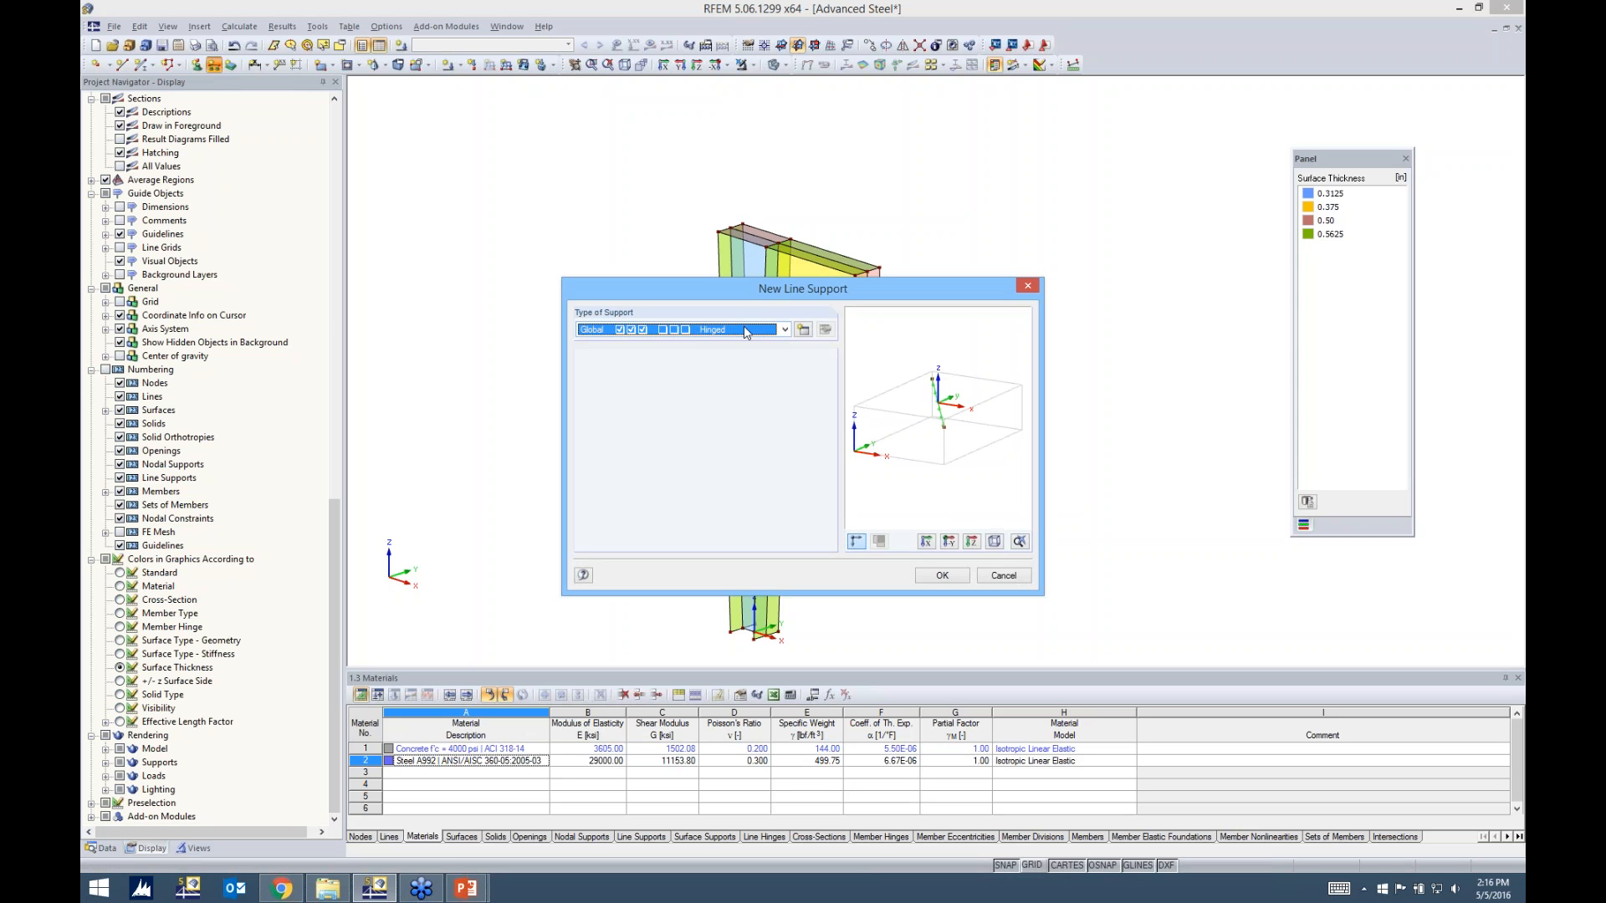
left_click(785, 330)
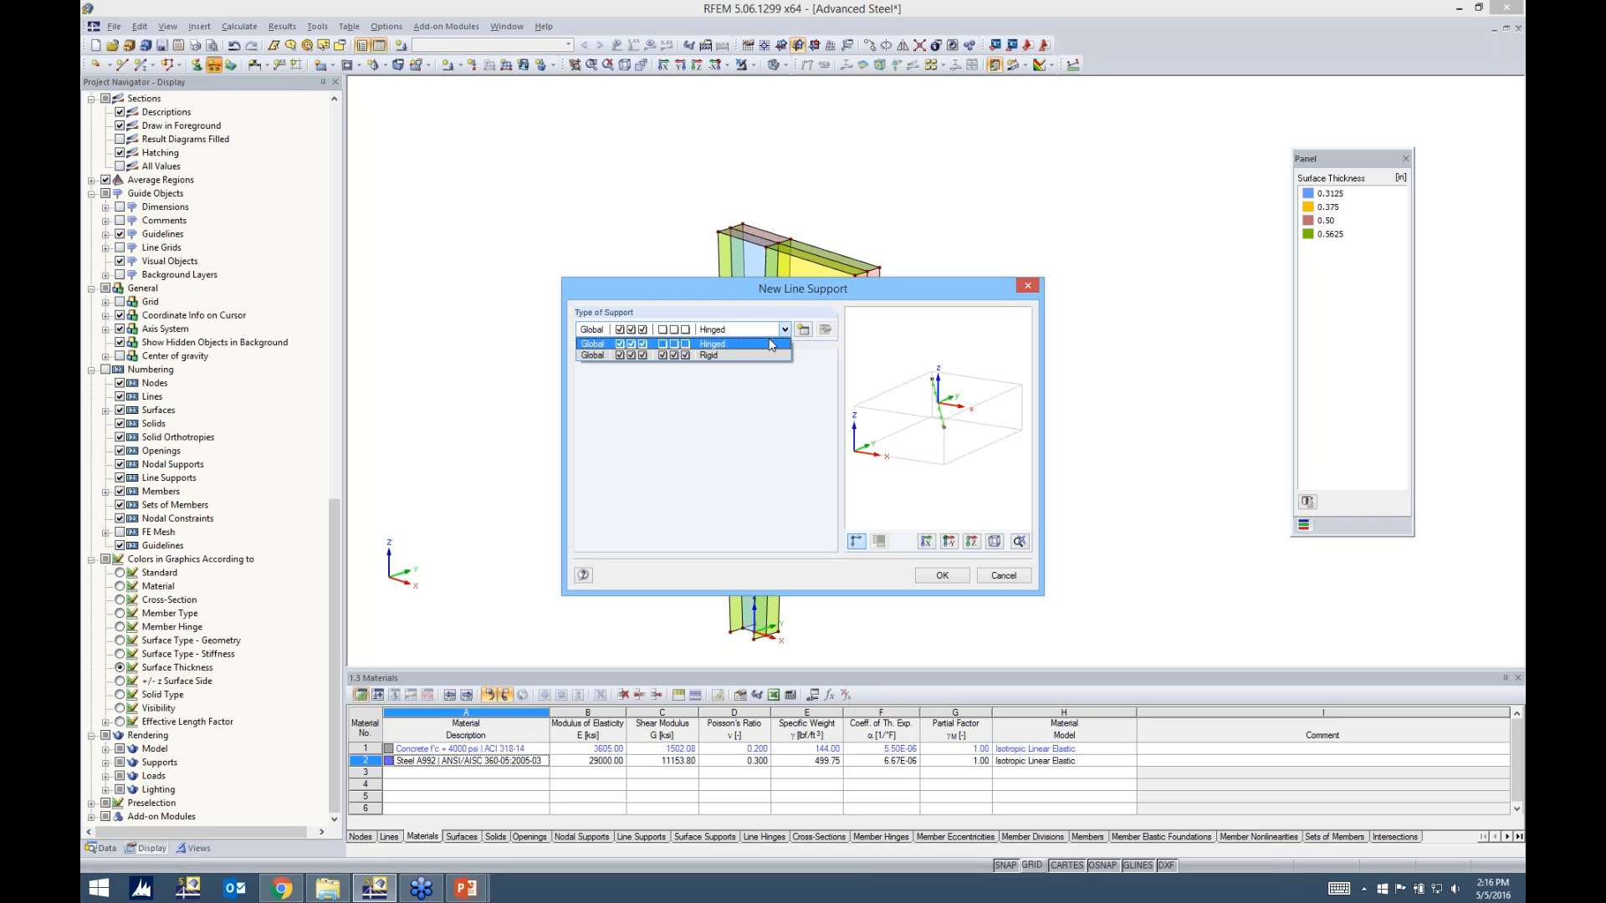
left_click(749, 344)
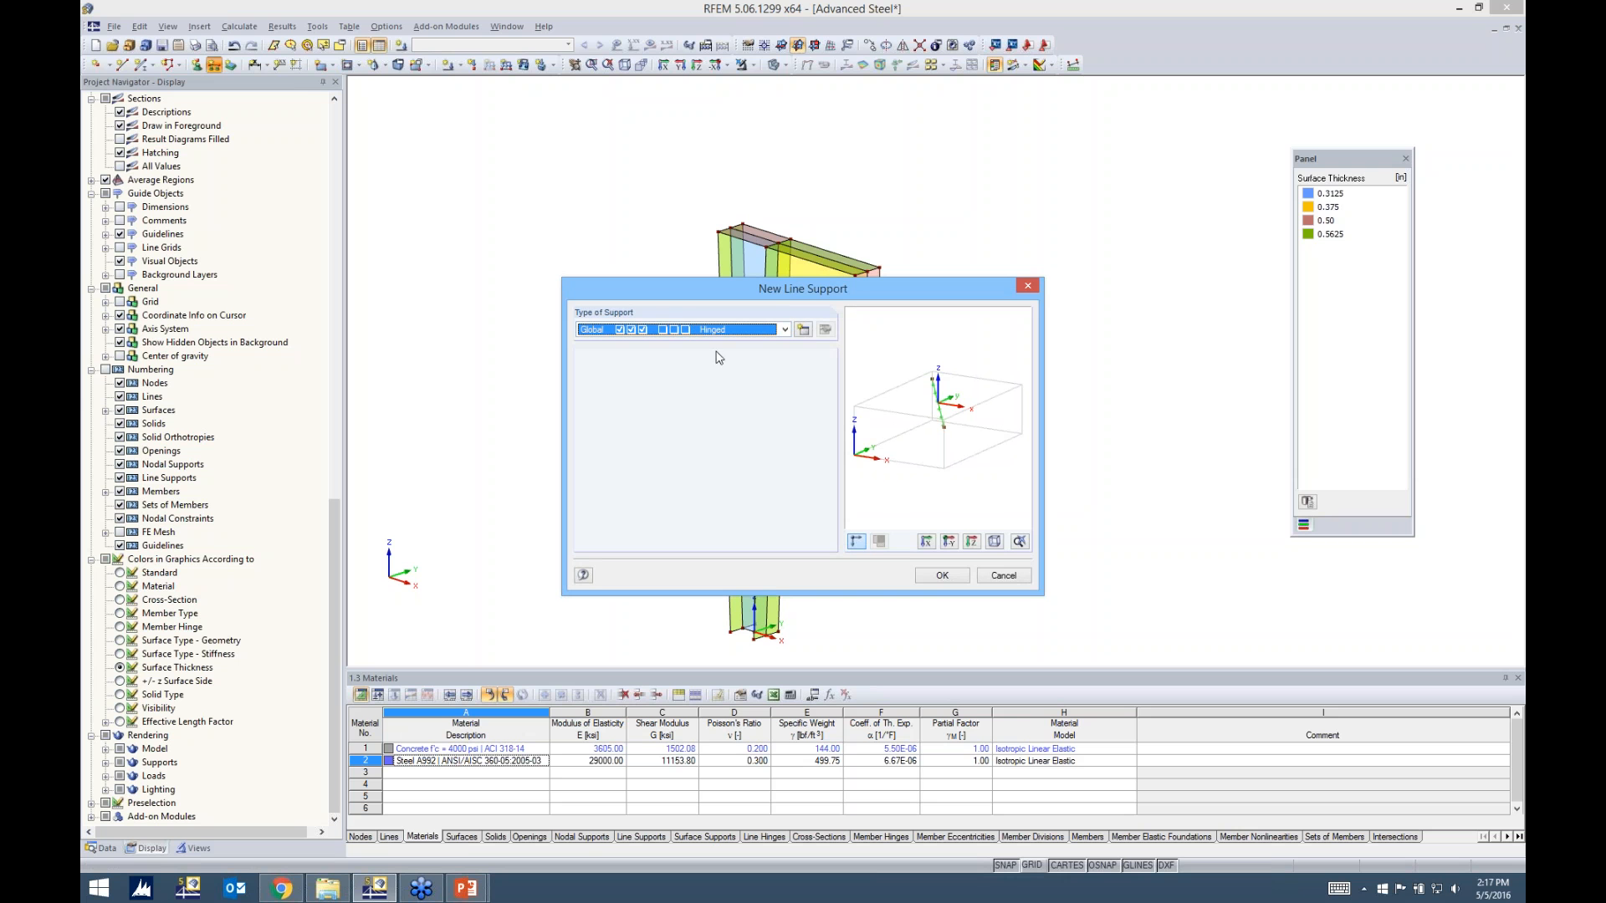
left_click(943, 575)
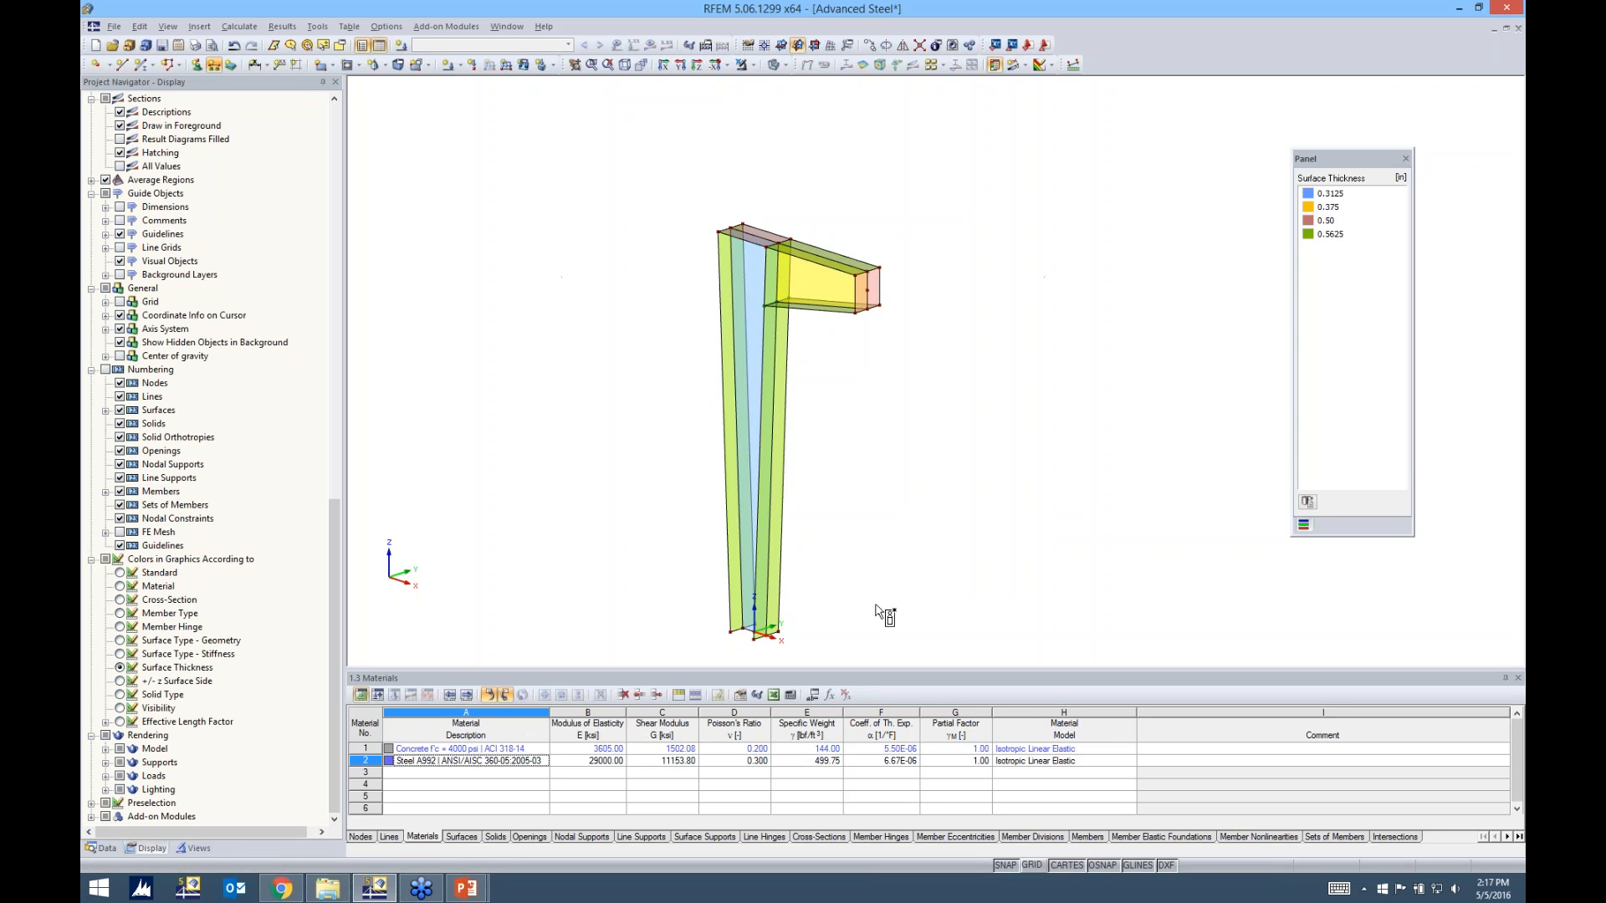
left_click_drag(787, 638, 820, 652)
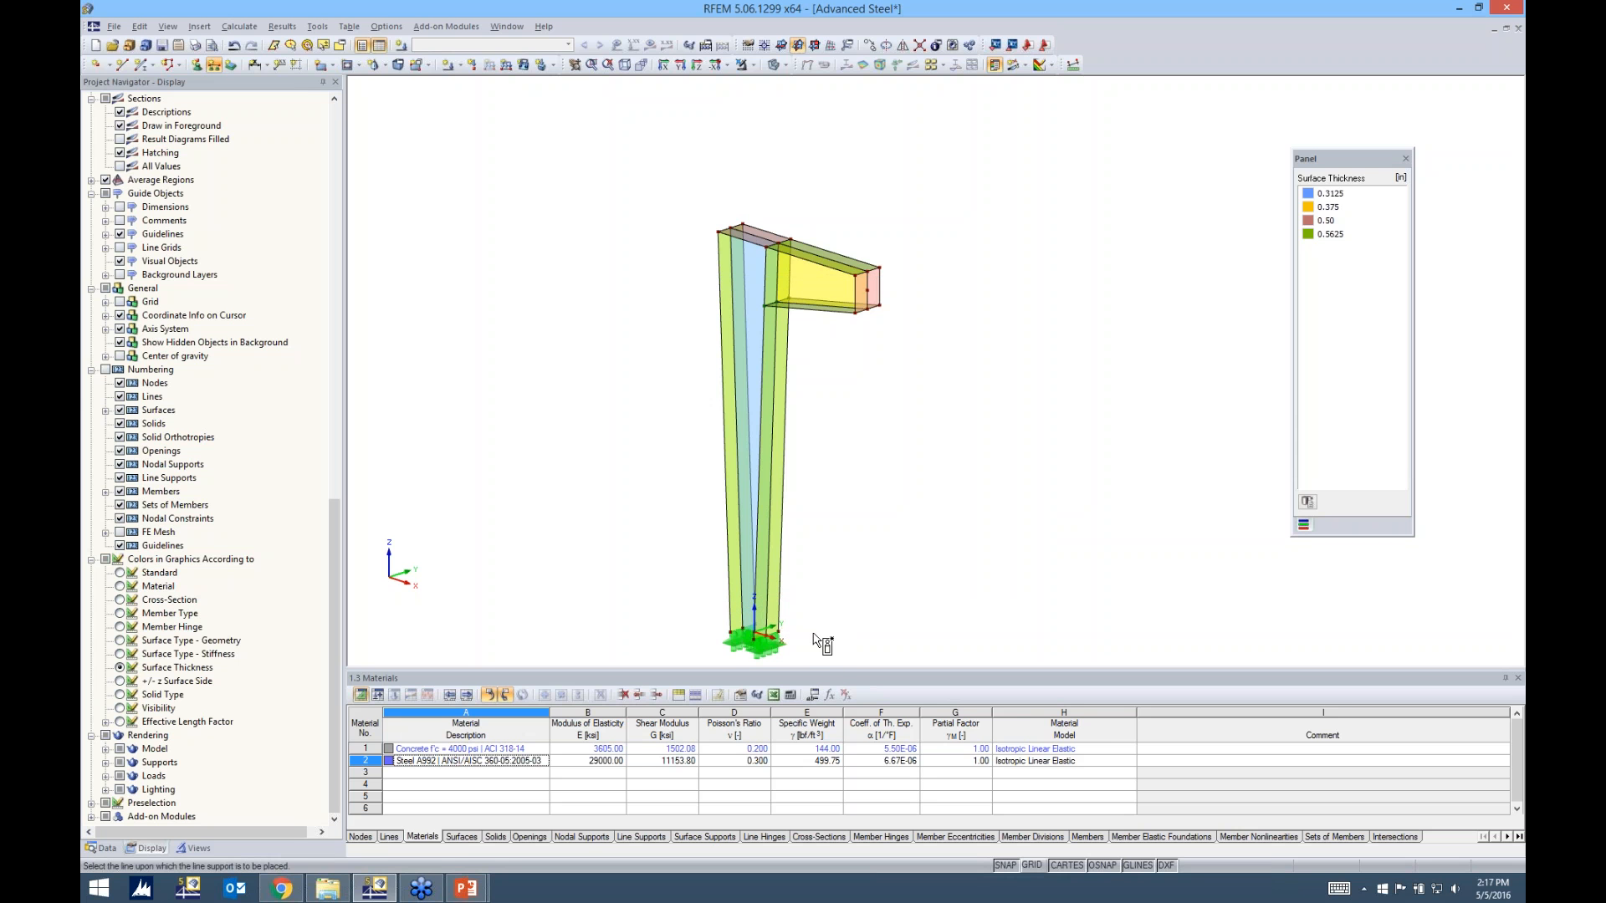
key("Escape")
middle_click_drag(832, 606, 832, 524)
scroll(769, 572, "up", 5)
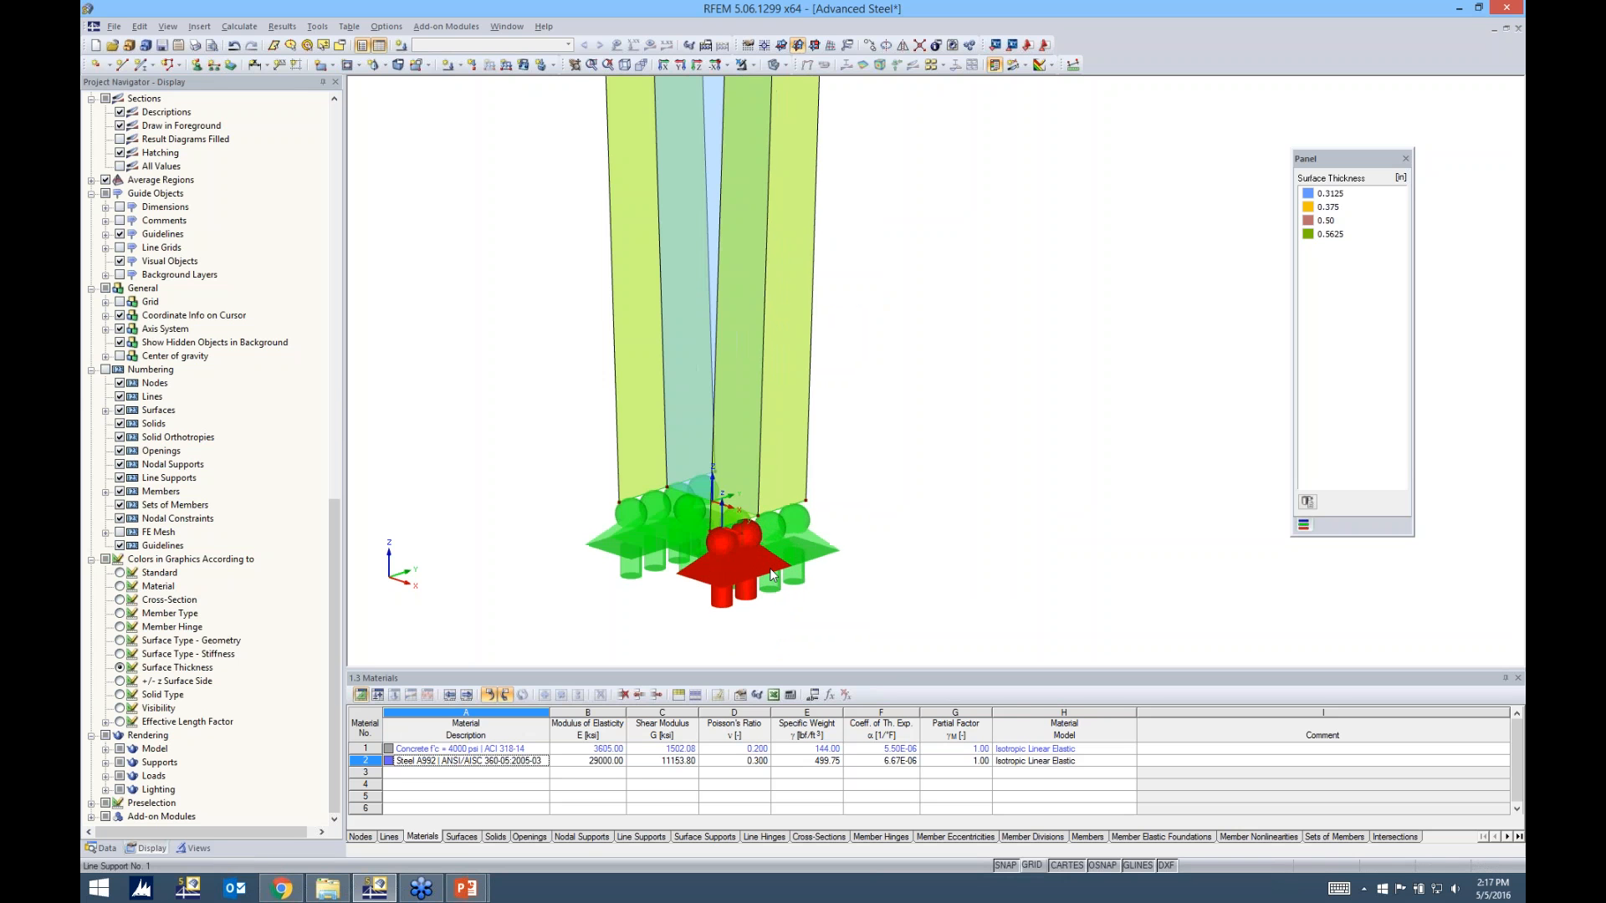
Enlarge the line support symbols at the column base and reduce them again by one size
right_click(756, 558)
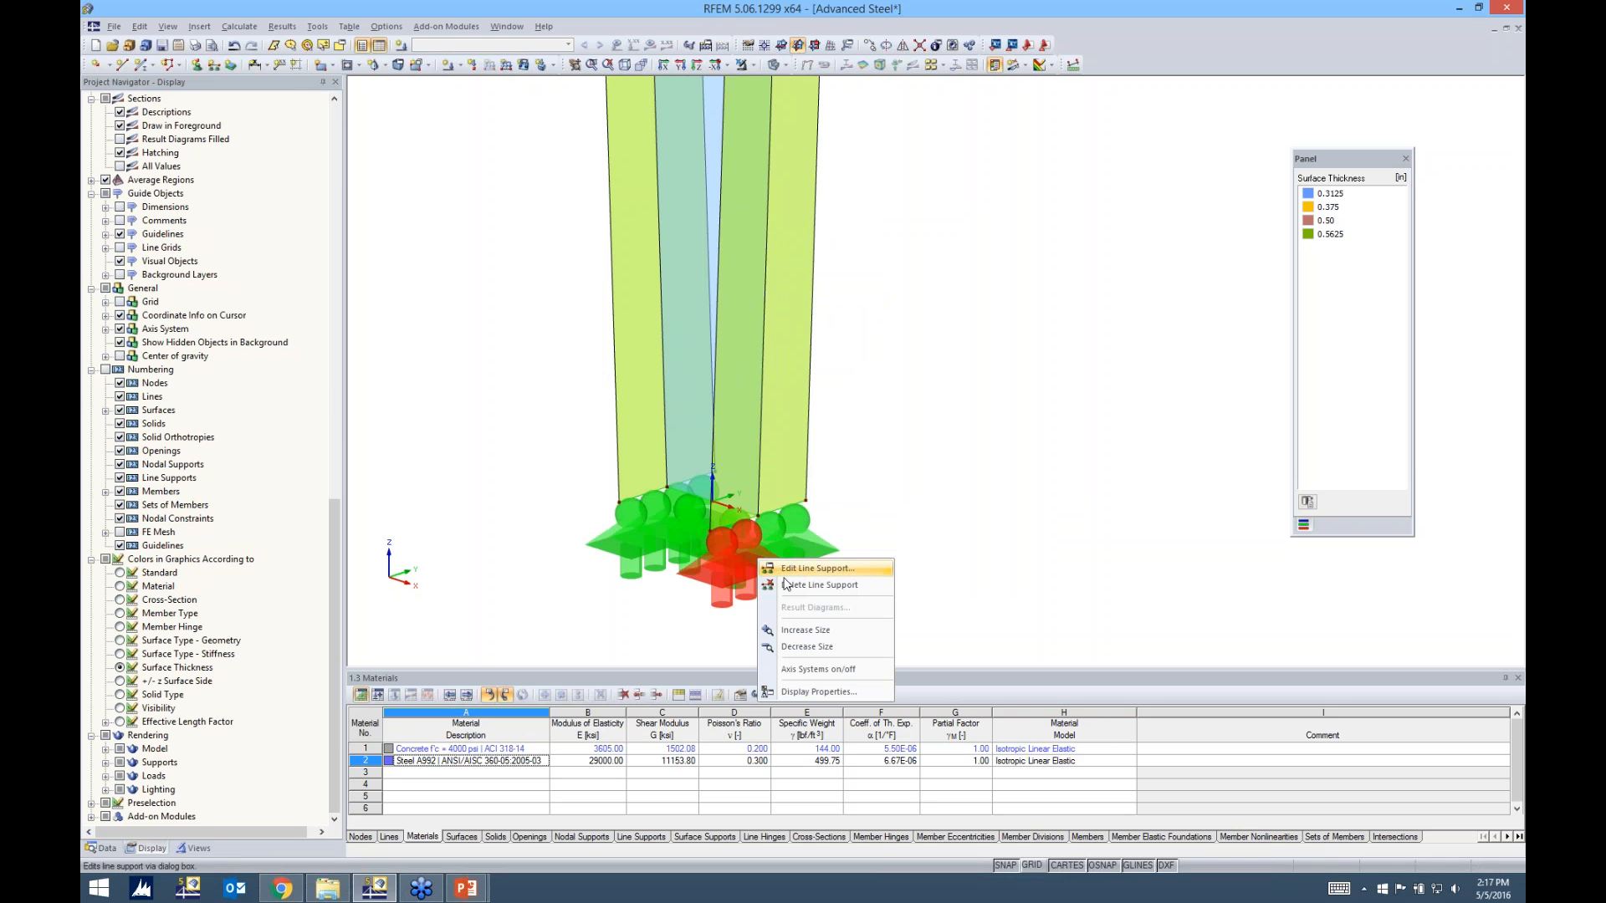
left_click(796, 635)
right_click(783, 579)
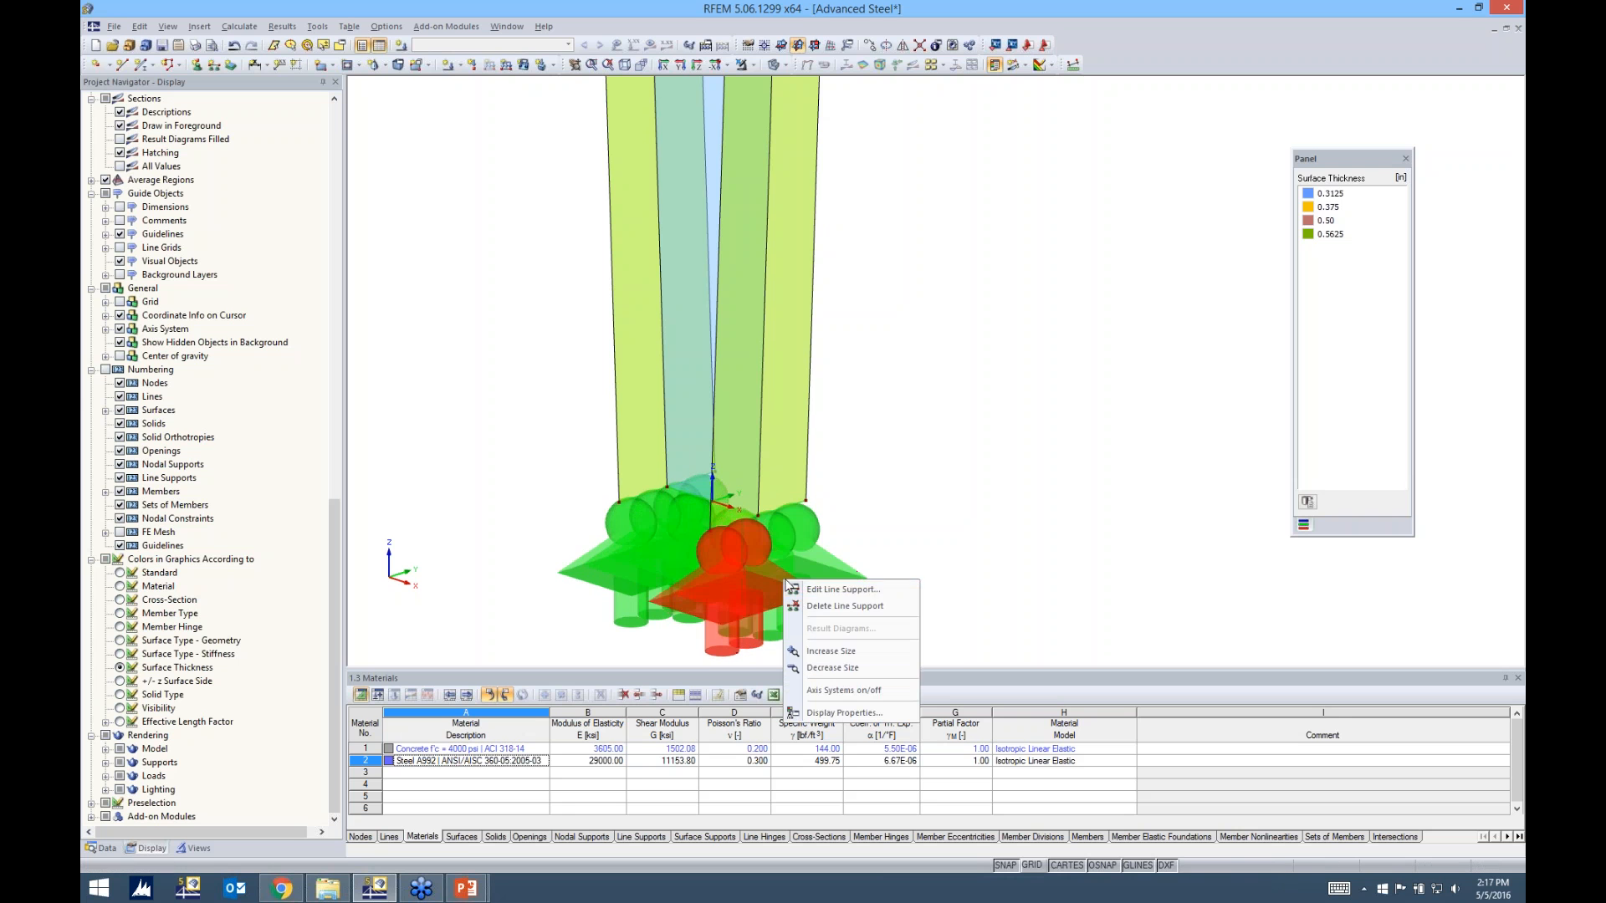
left_click(820, 674)
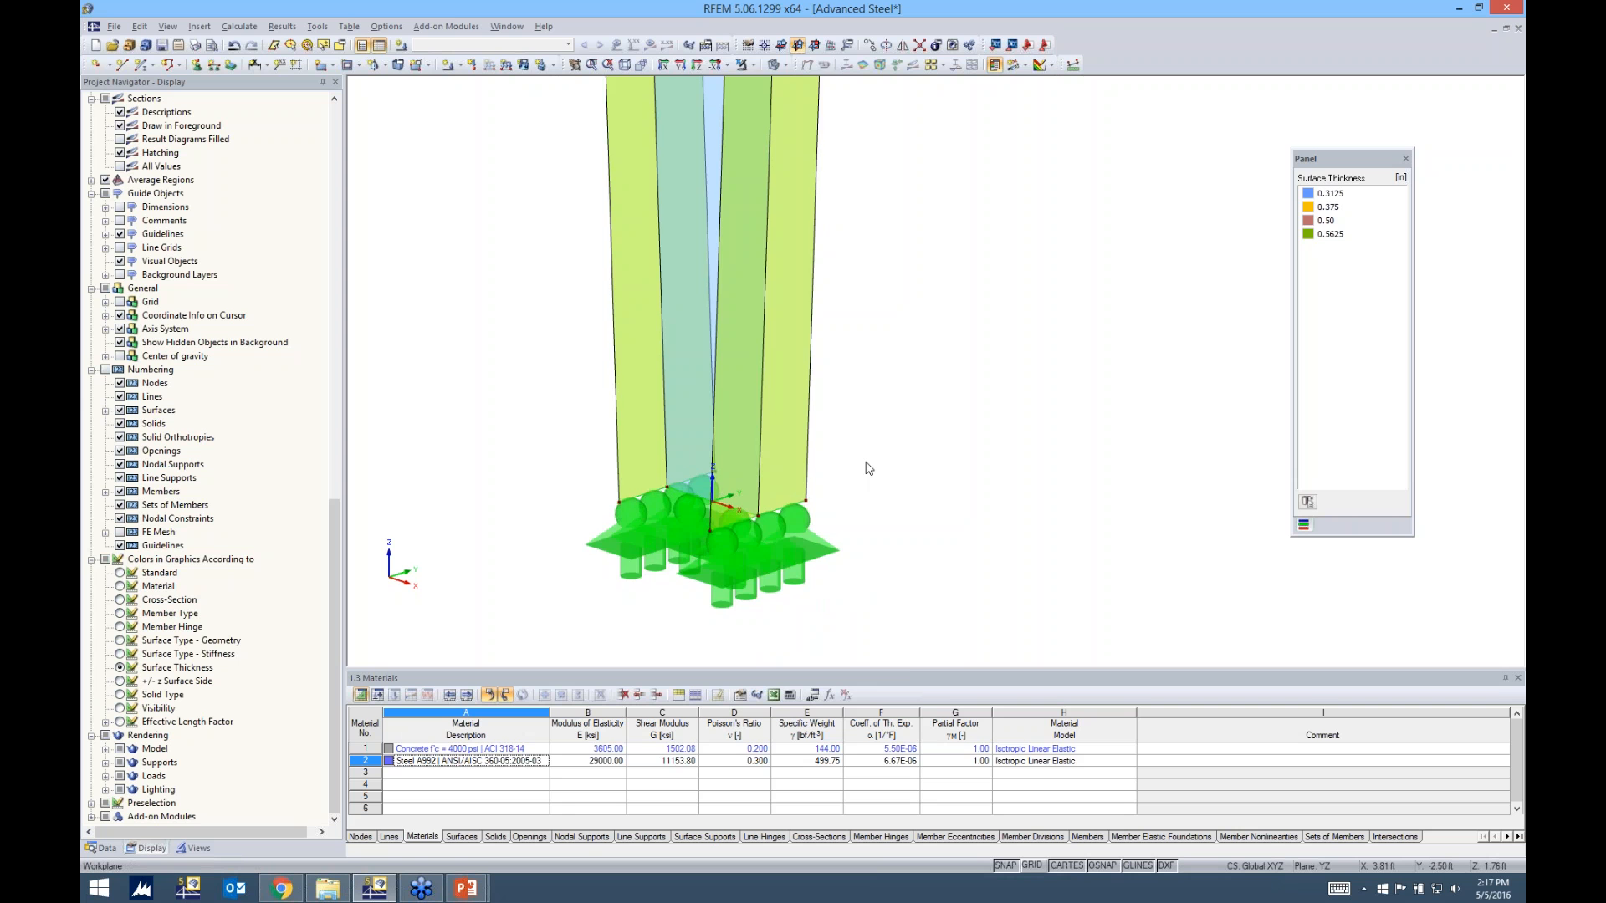
Create one intermediate node of type On Line on line 18, the centre line of the cap plate
scroll(868, 470, "down", 2)
scroll(867, 470, "down", 1)
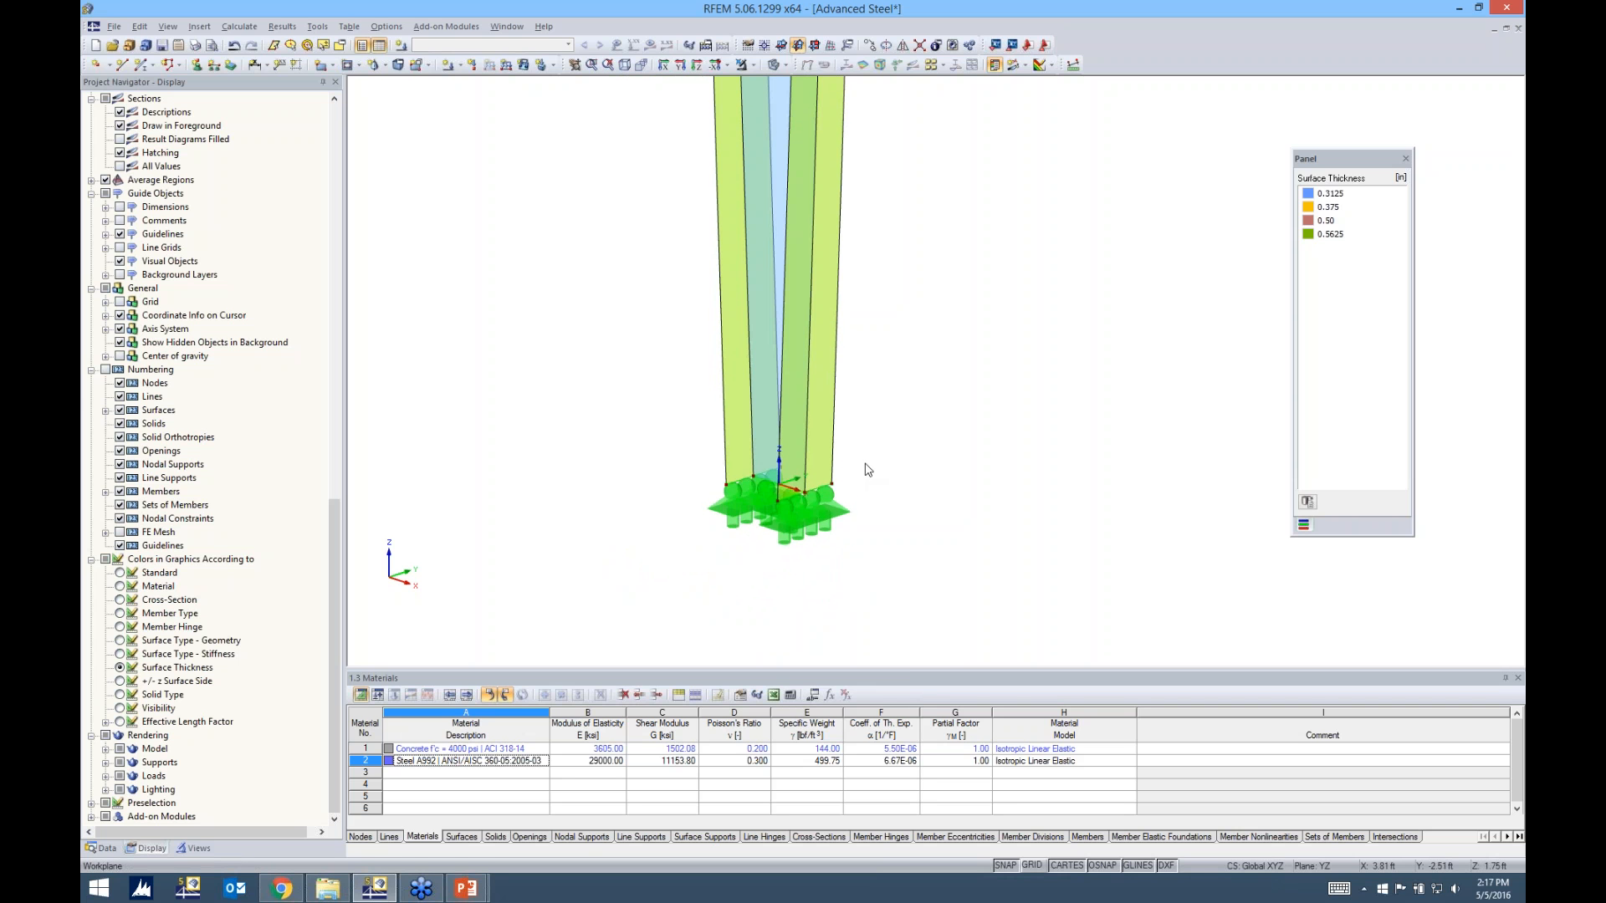
scroll(867, 470, "down", 4)
scroll(866, 440, "down", 3)
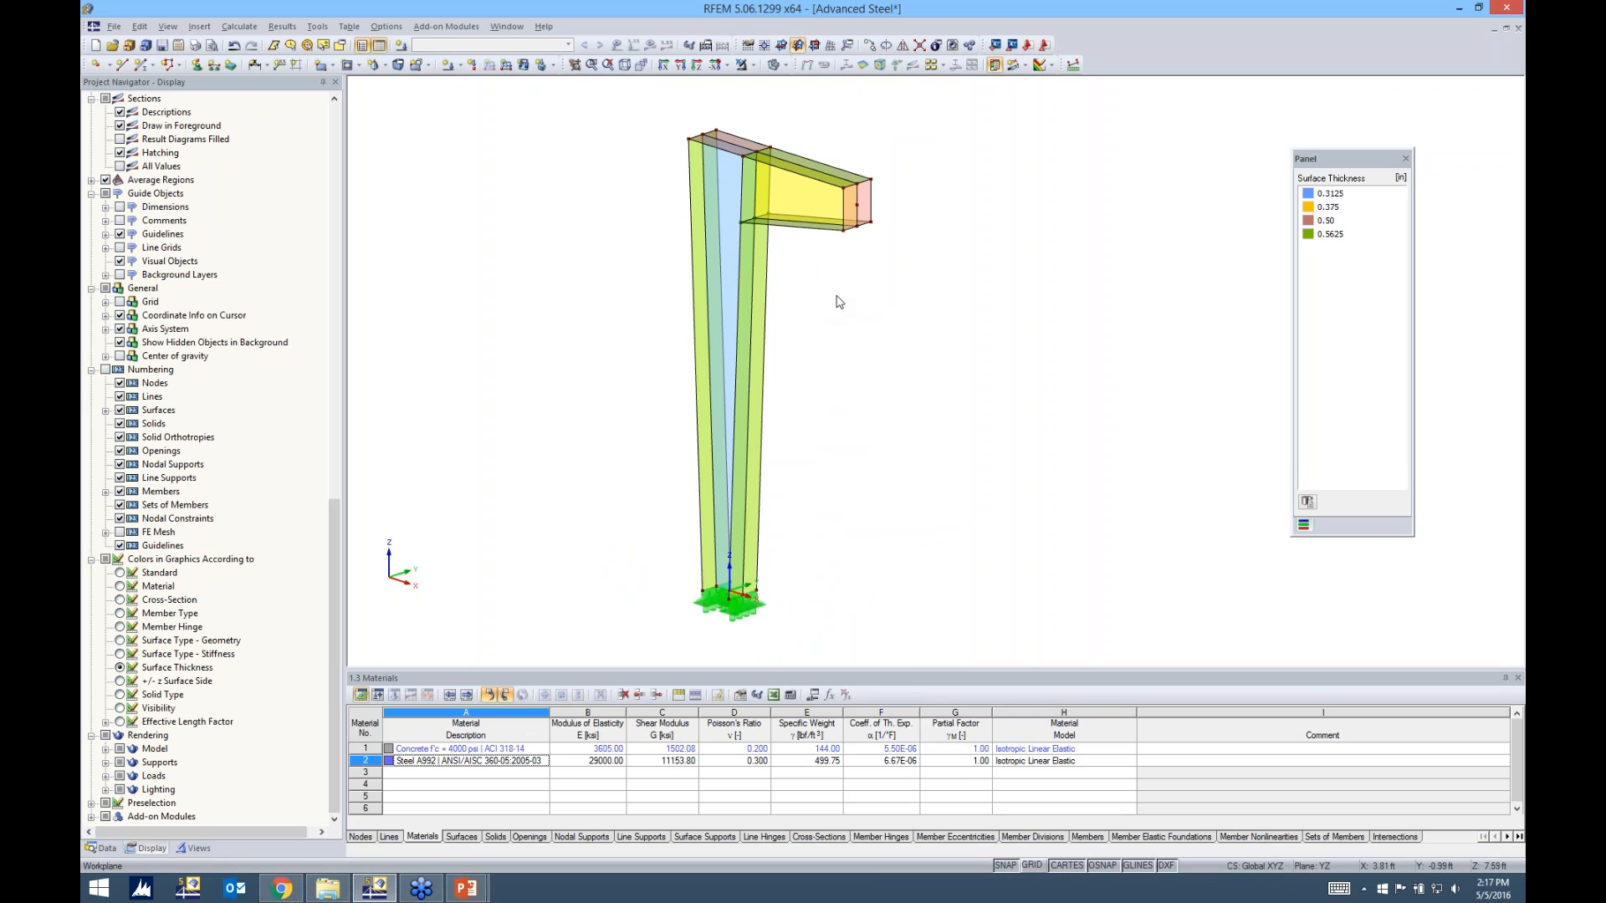
middle_click_drag(865, 296, 836, 310, "ctrl")
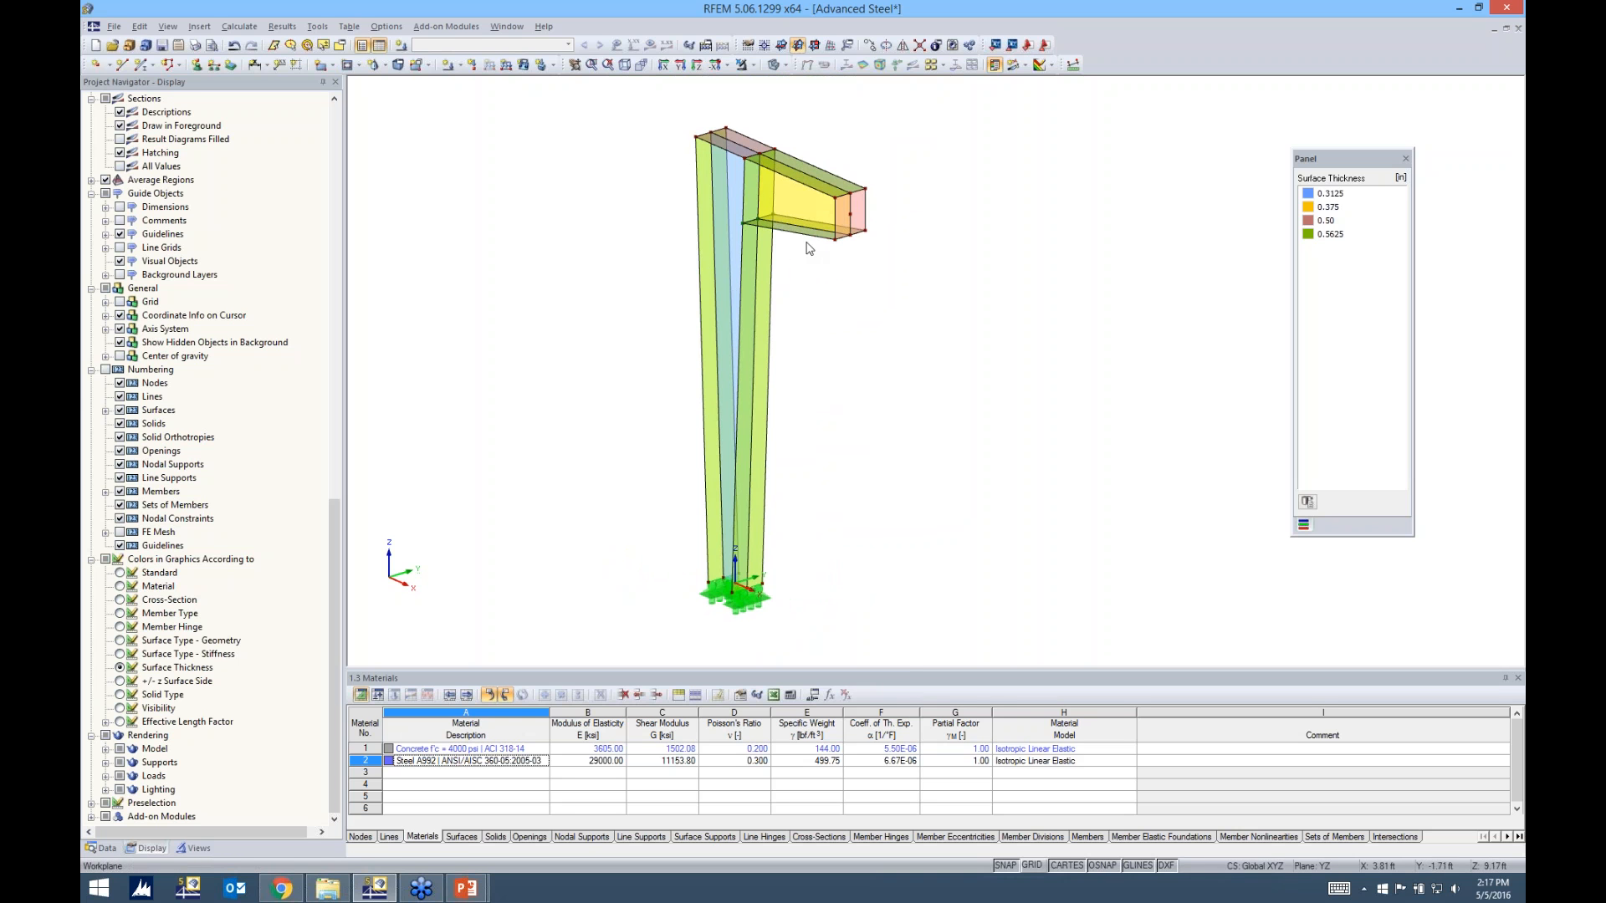
middle_click_drag(807, 291, 772, 362)
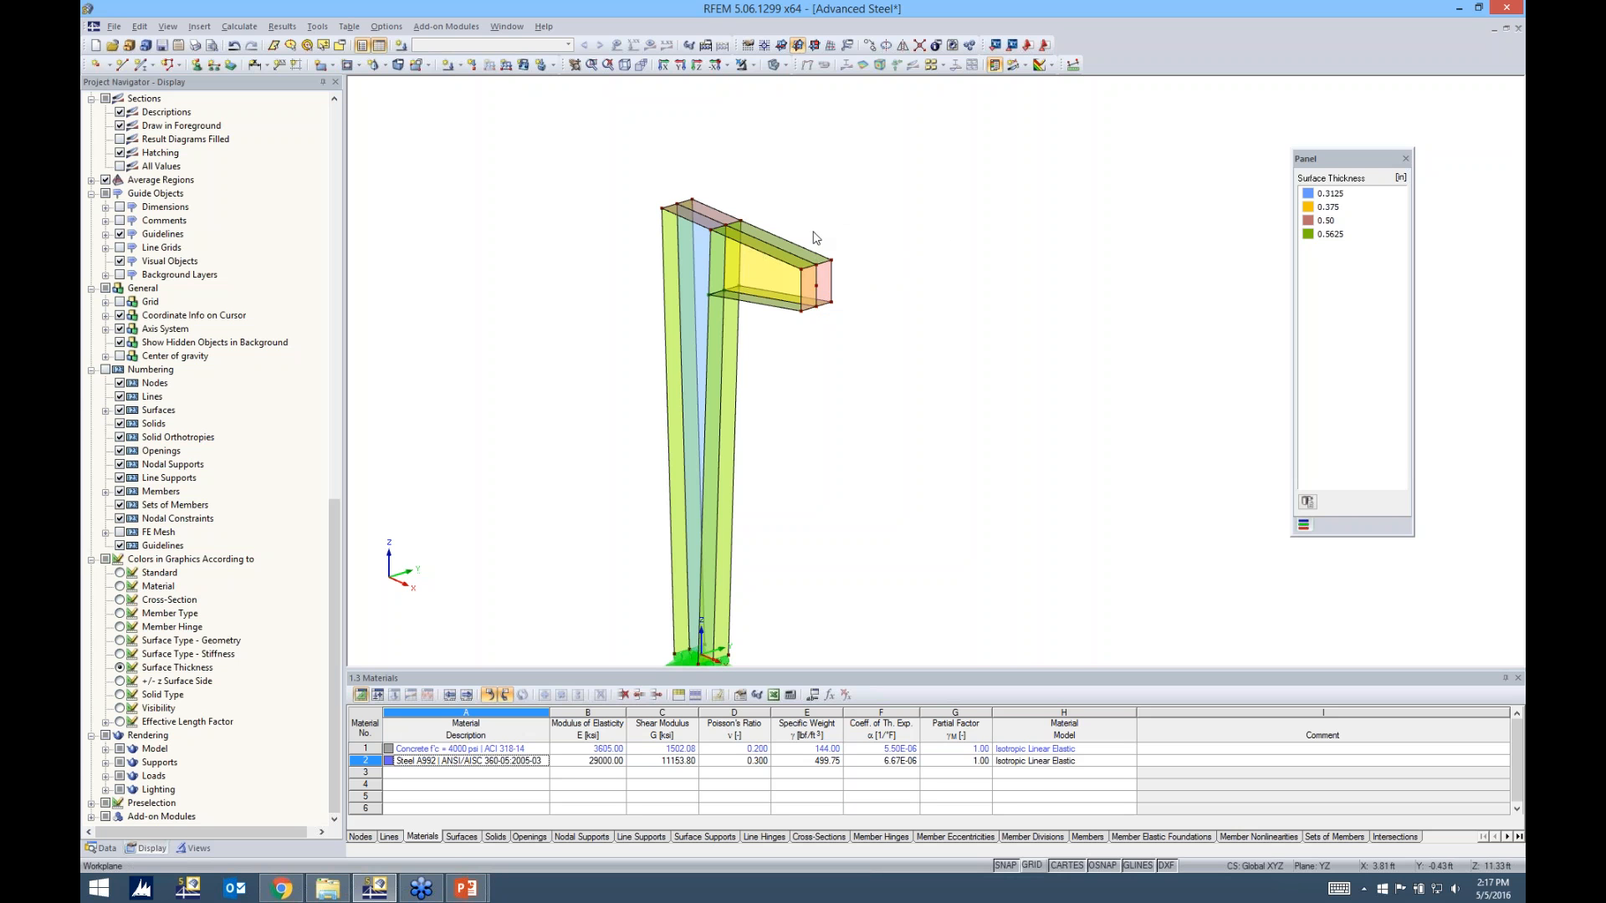
middle_click_drag(837, 219, 860, 219, "ctrl")
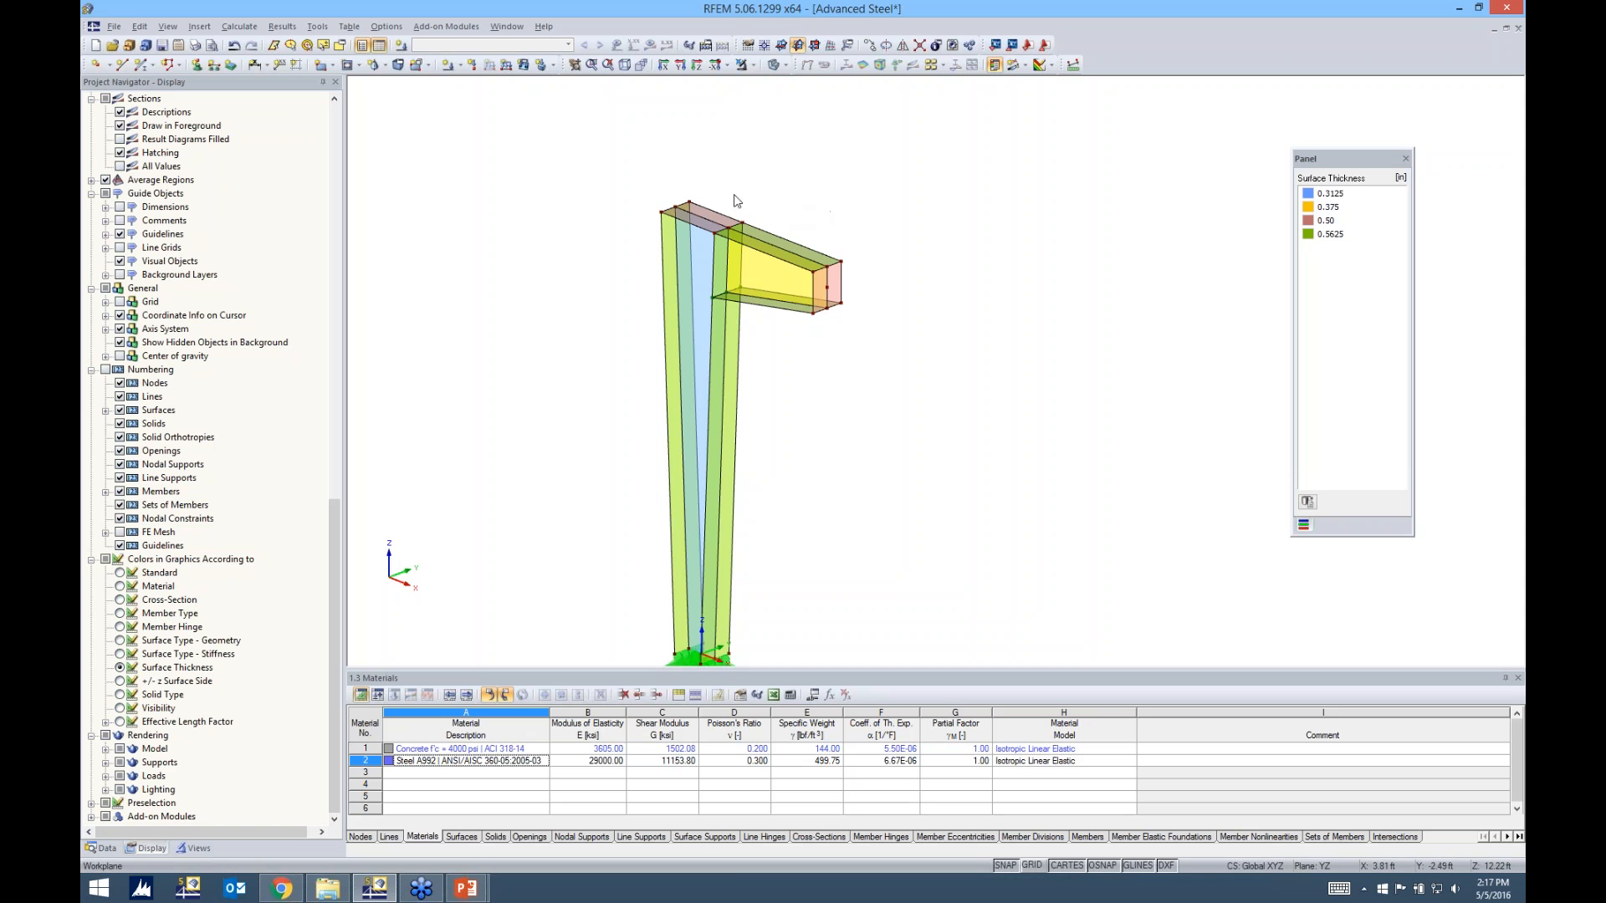
scroll(697, 204, "up", 2)
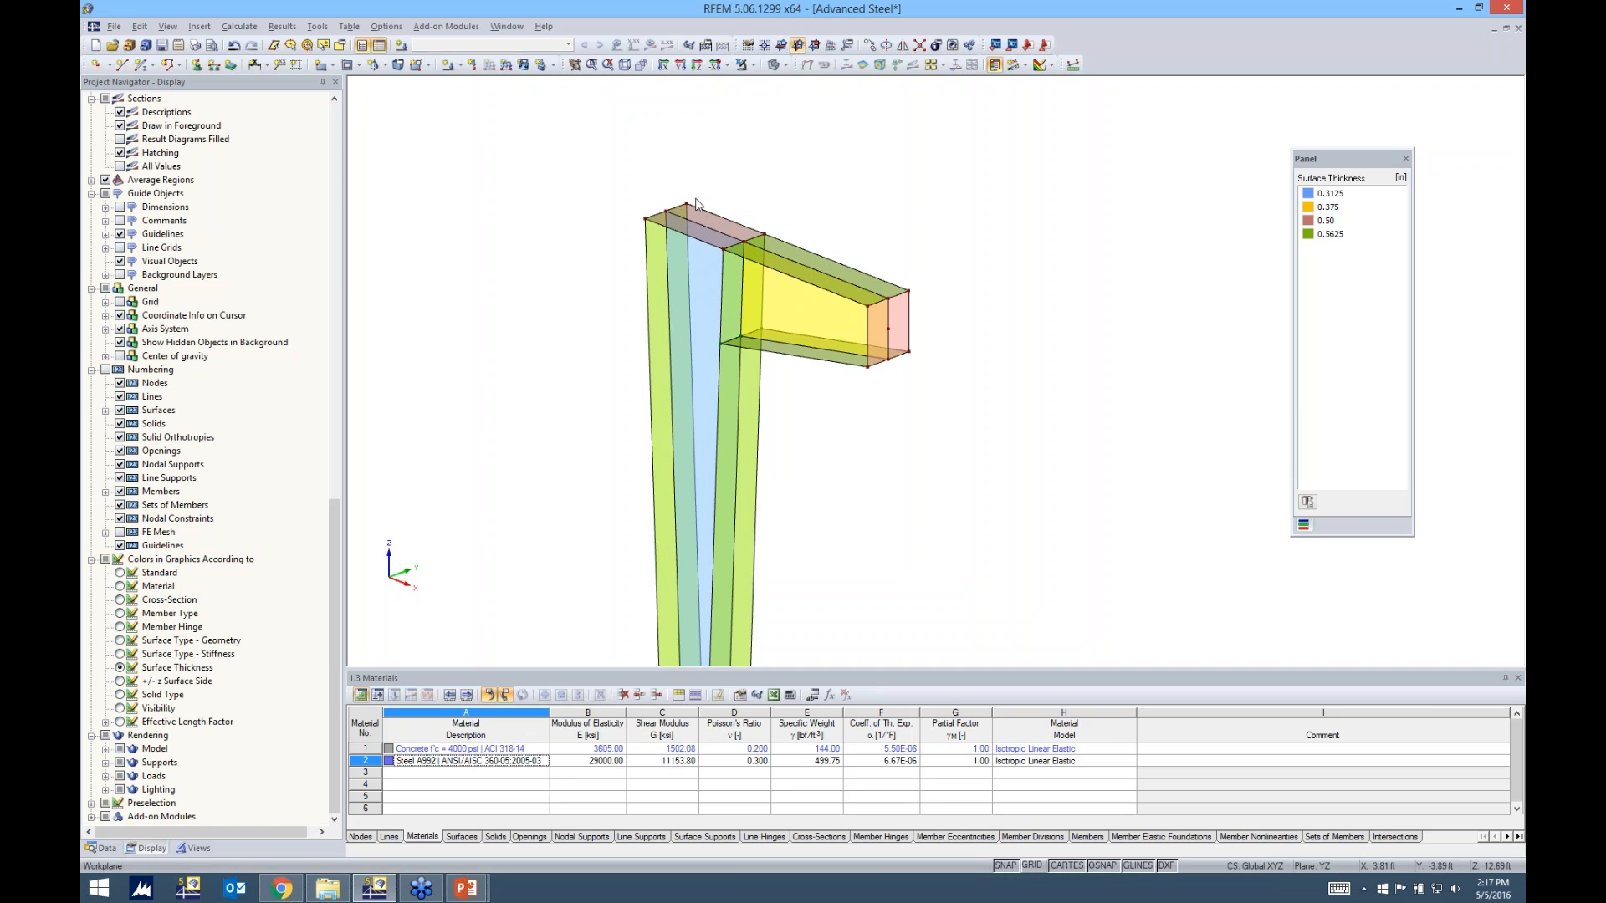
right_click(707, 225)
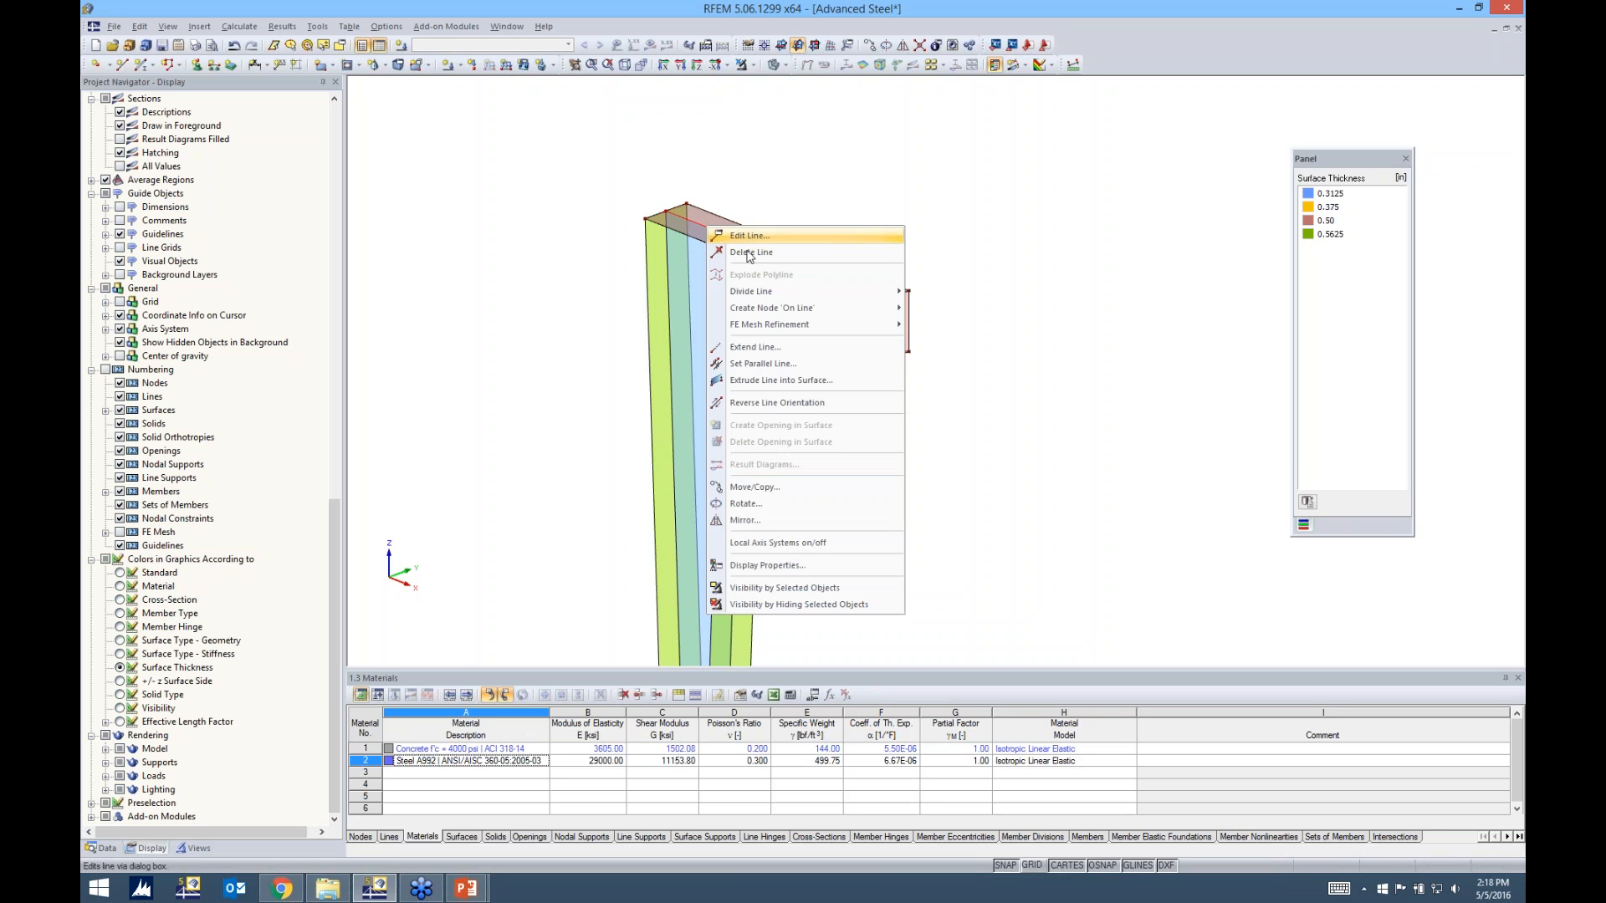
mouse_move(754, 314)
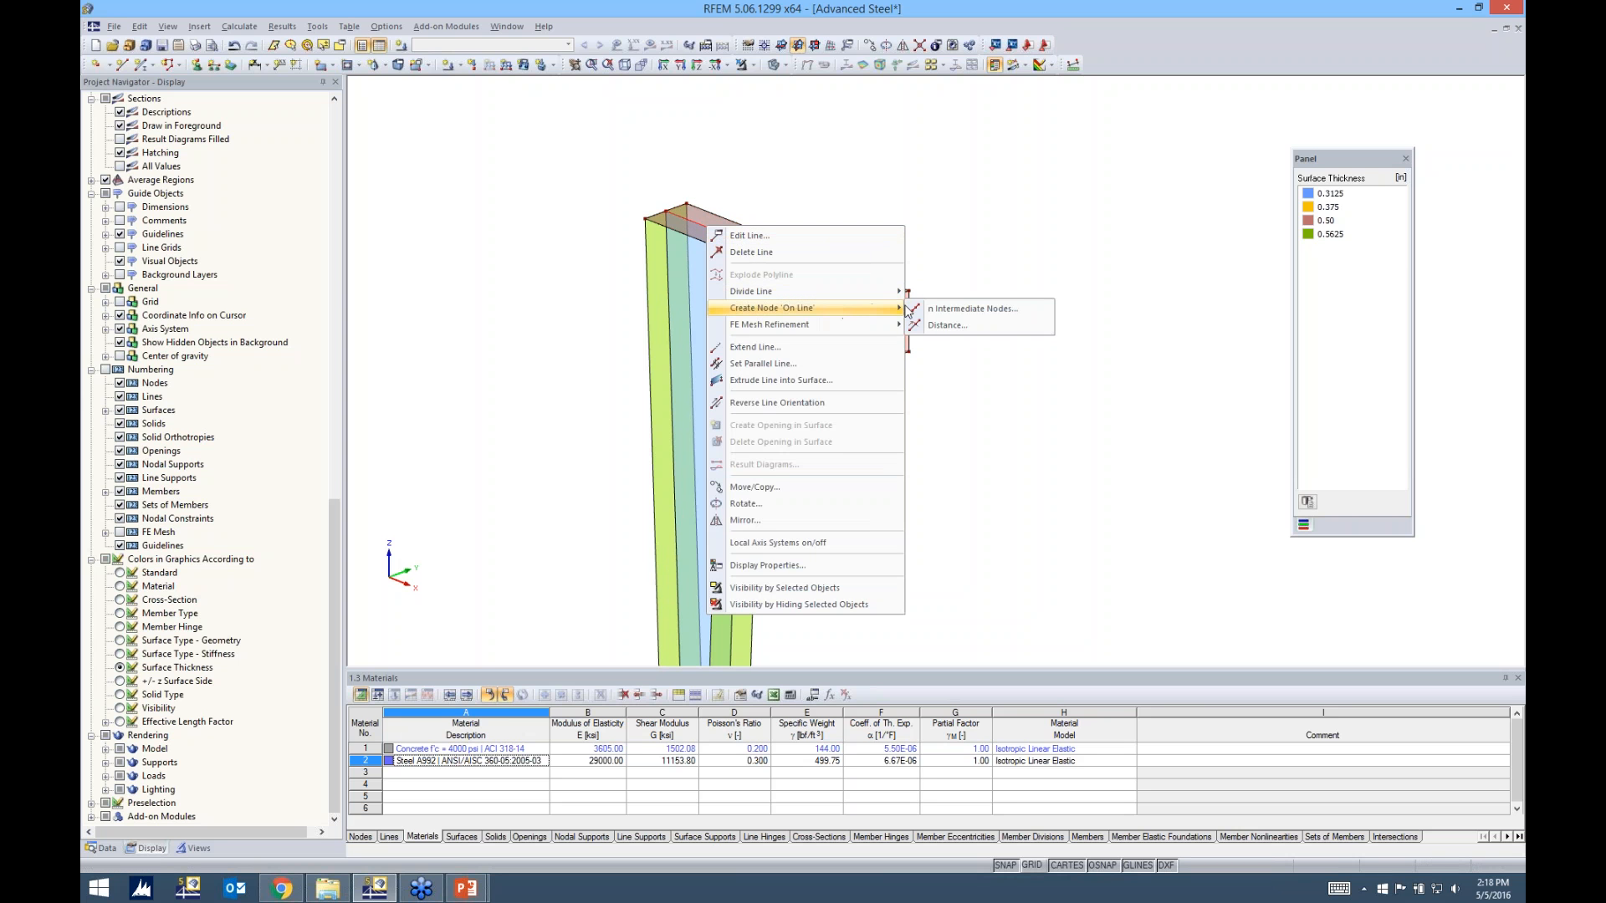
left_click(973, 309)
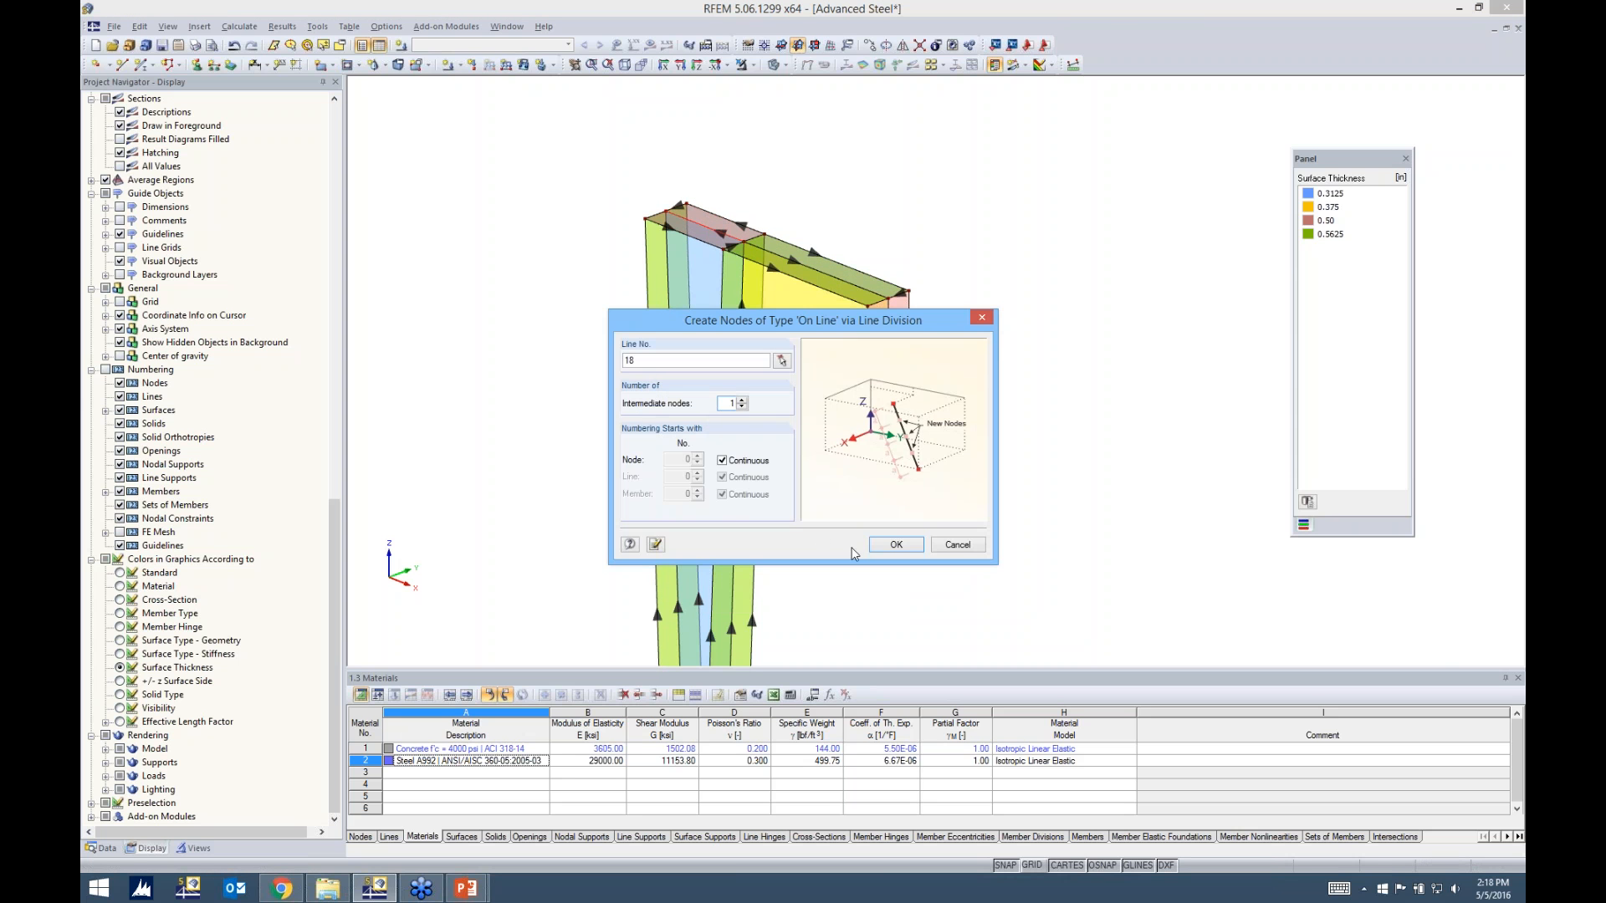
left_click(895, 545)
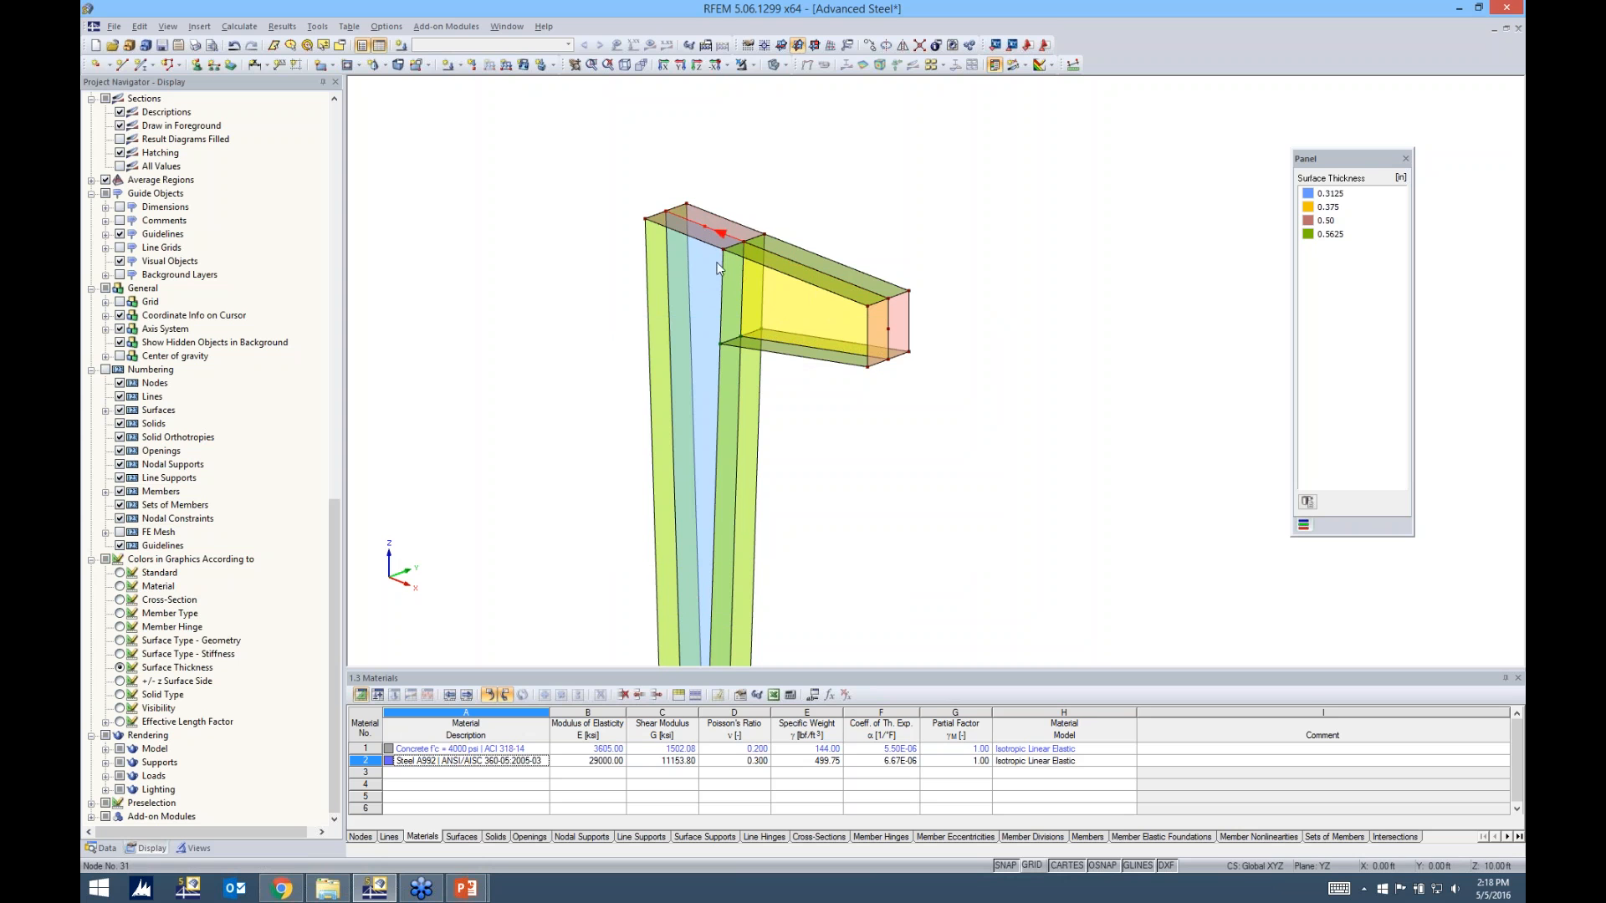
Create one intermediate node on the centre line of the column's inner flange below the beam
right_click(735, 492)
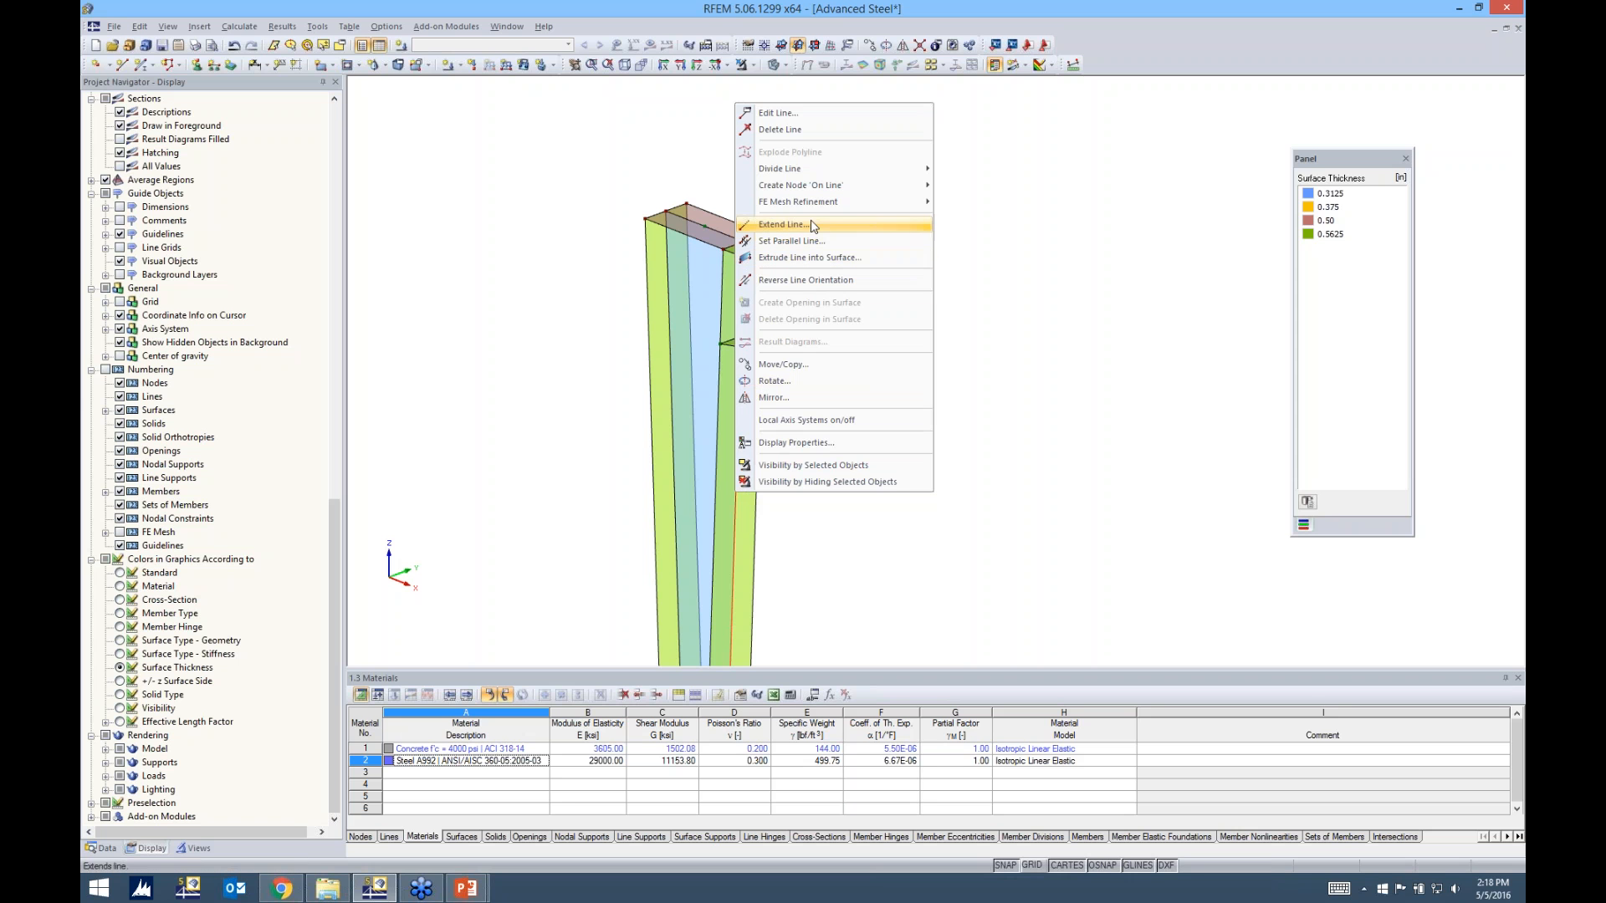
mouse_move(810, 187)
left_click(955, 197)
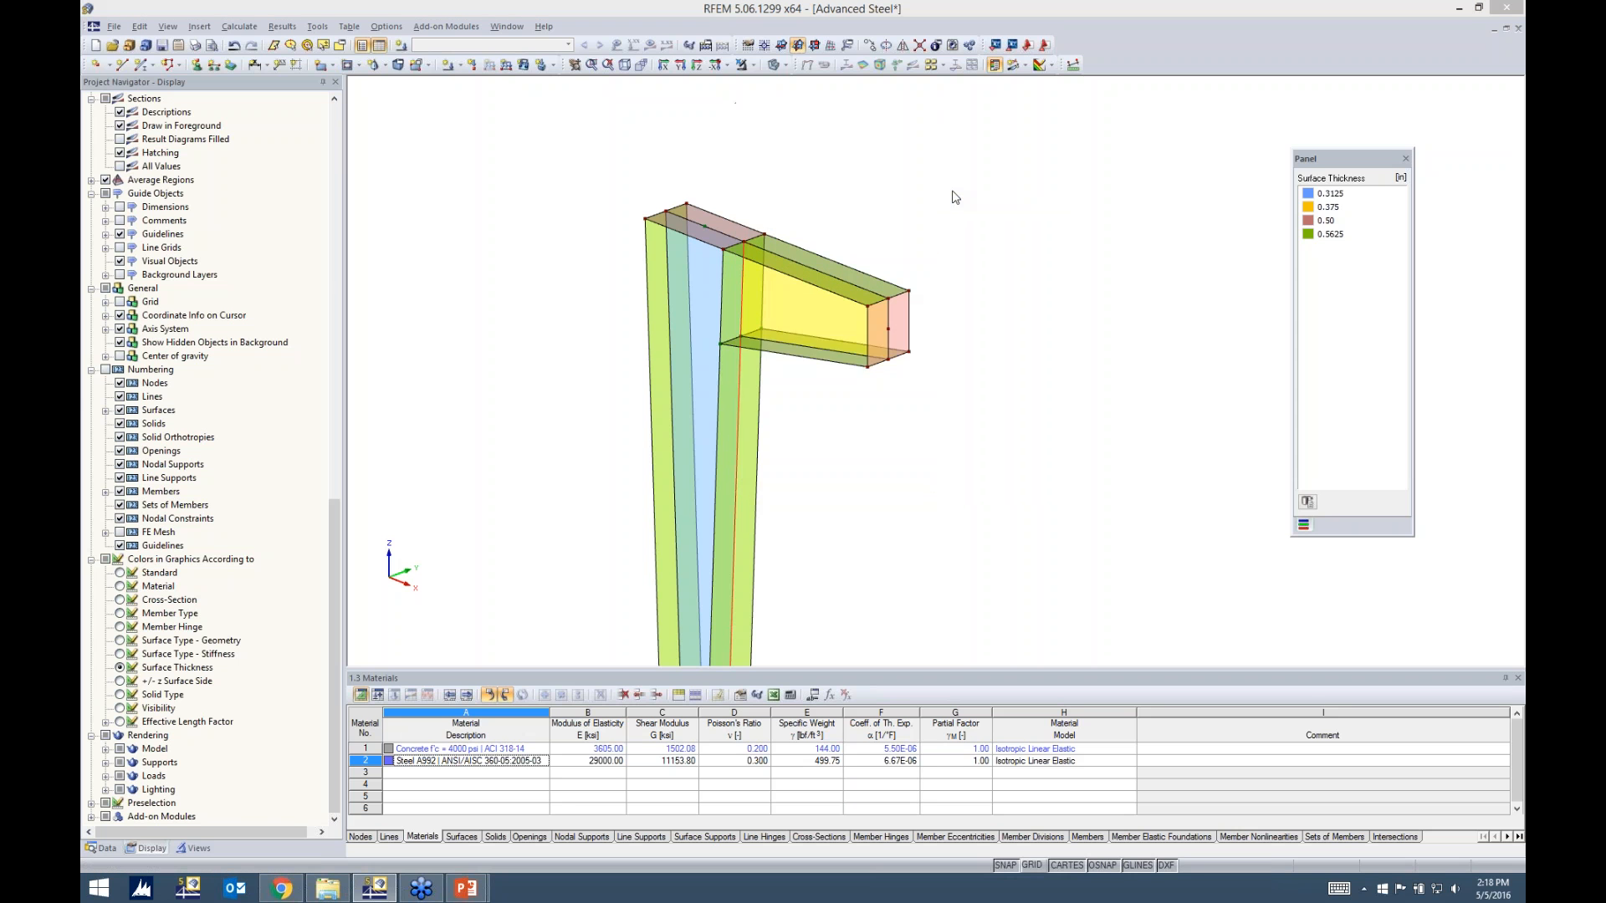
left_click(887, 544)
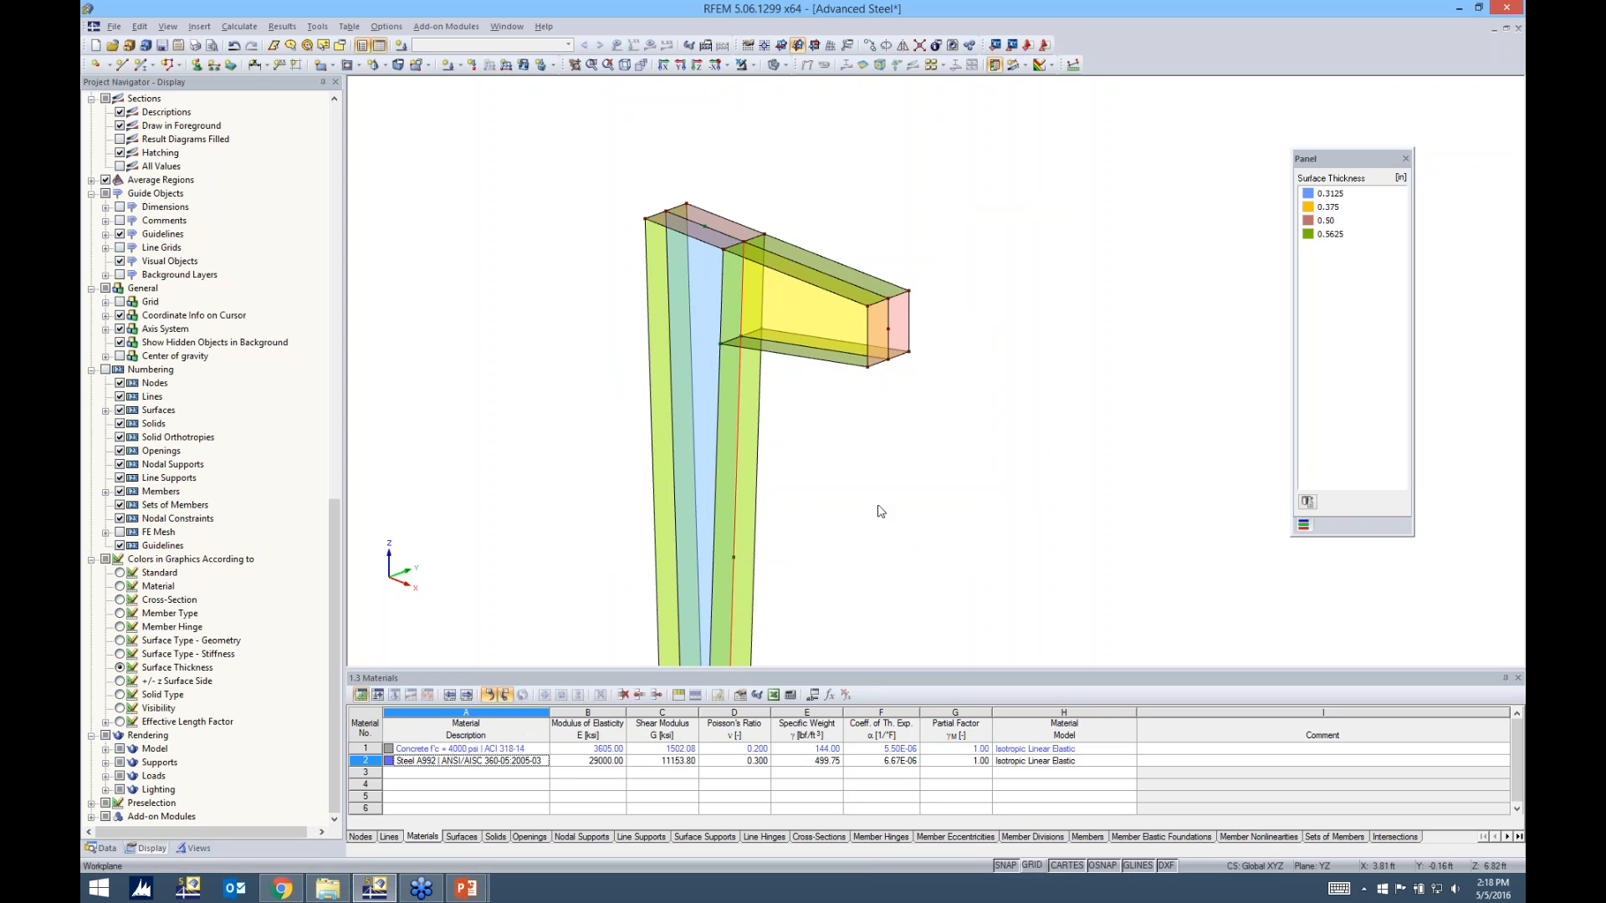
left_click(864, 503)
Define a new nodal support type in global X,Y,Z axes and release its uX and uZ supports
scroll(866, 486, "down", 1)
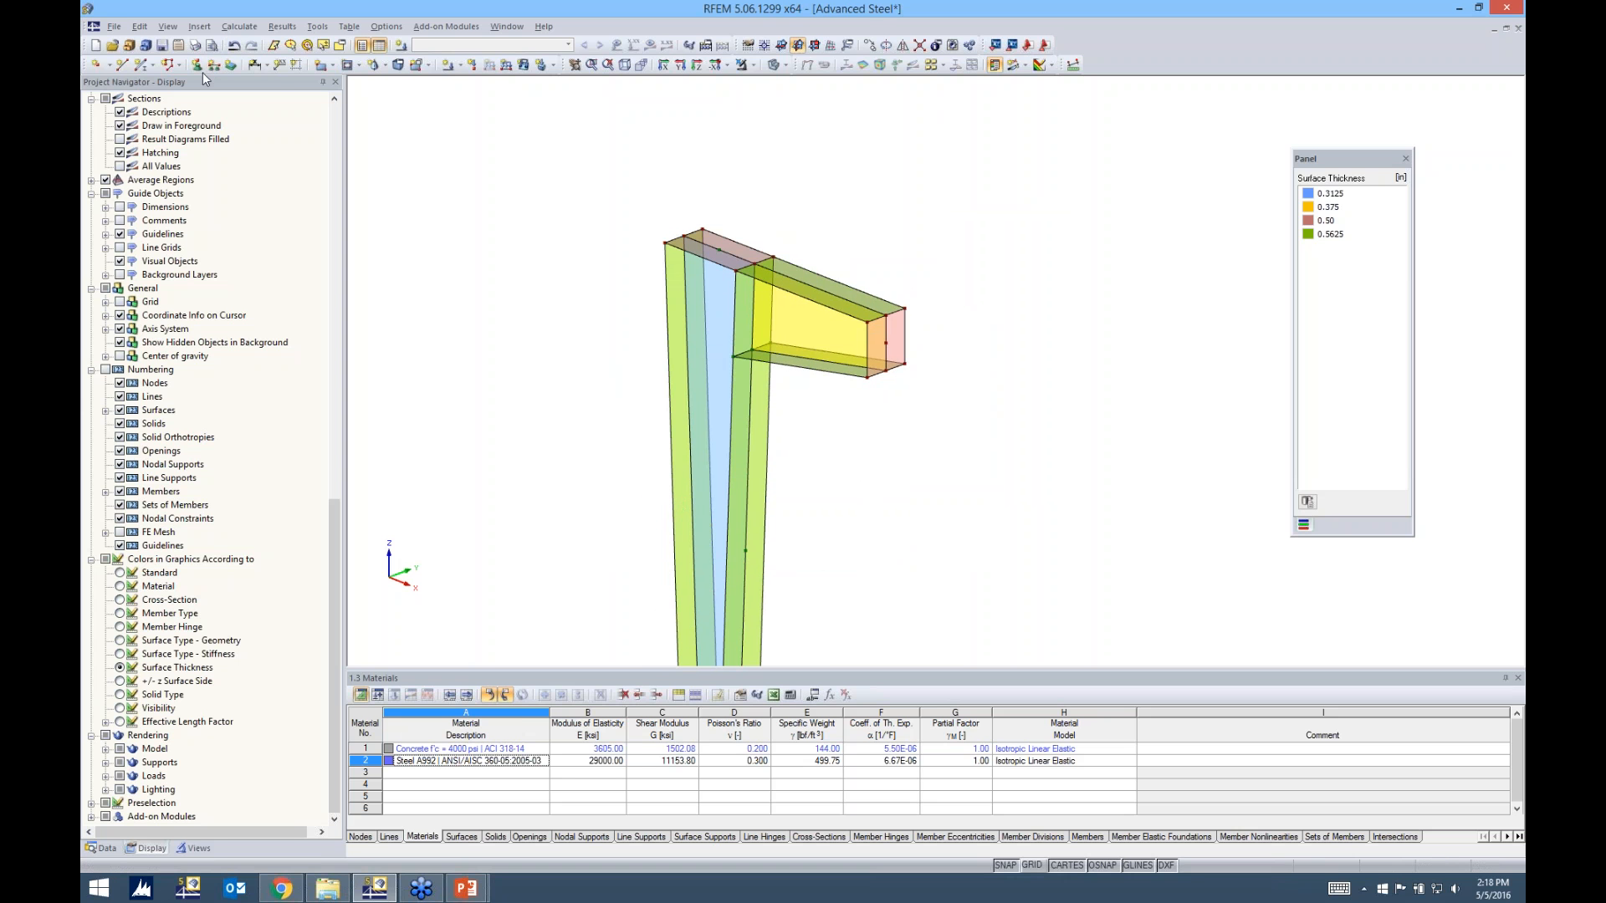
left_click(197, 65)
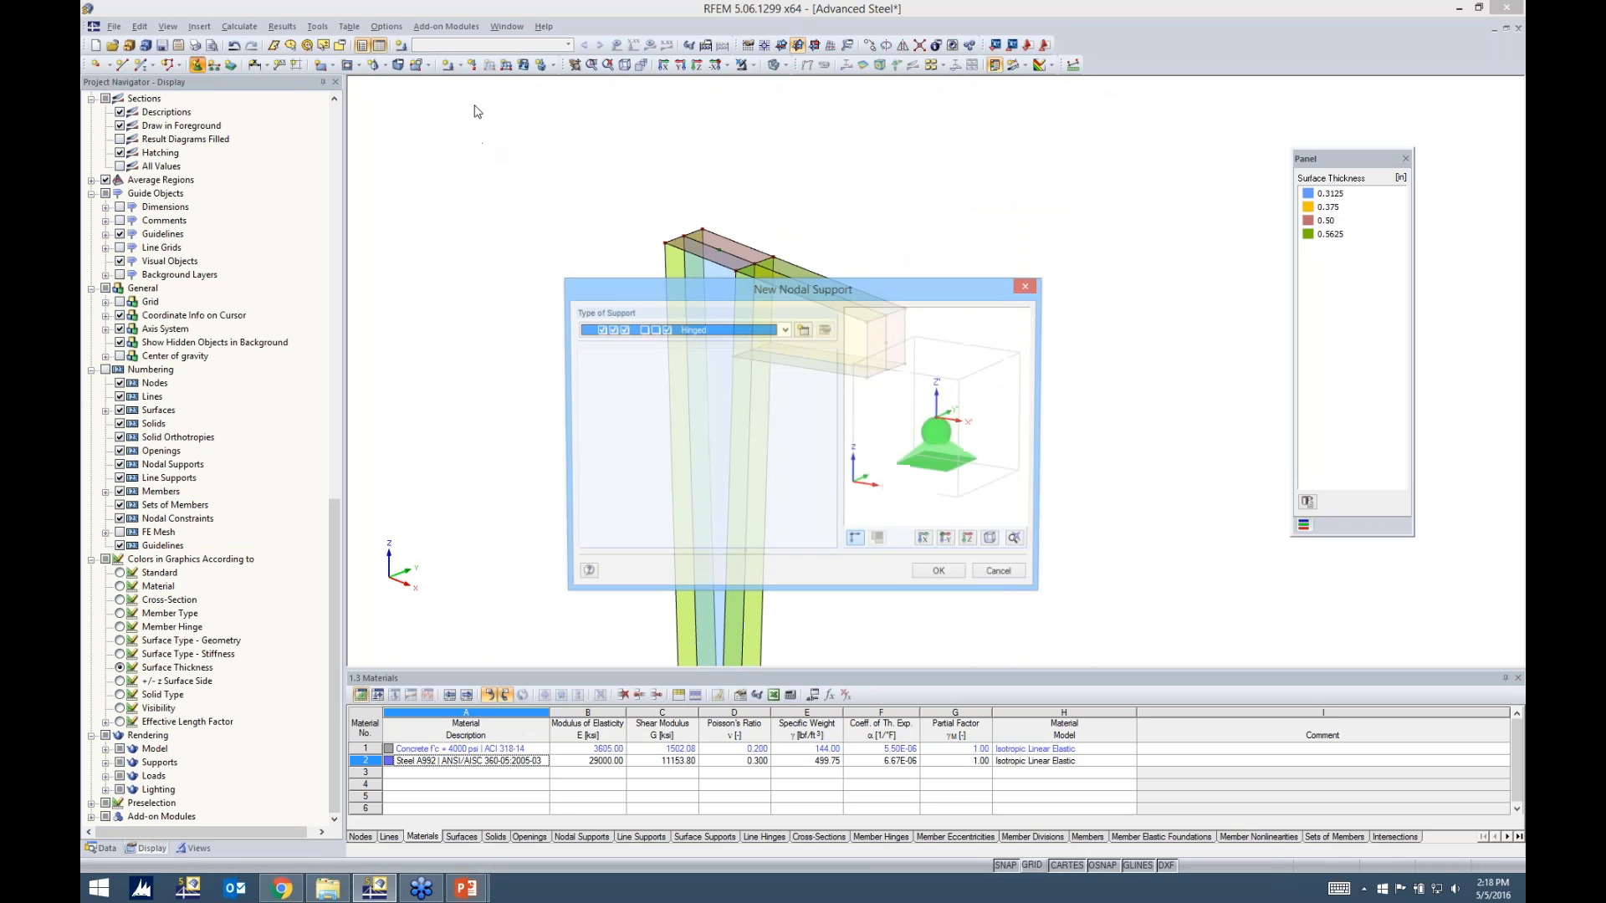
left_click(782, 331)
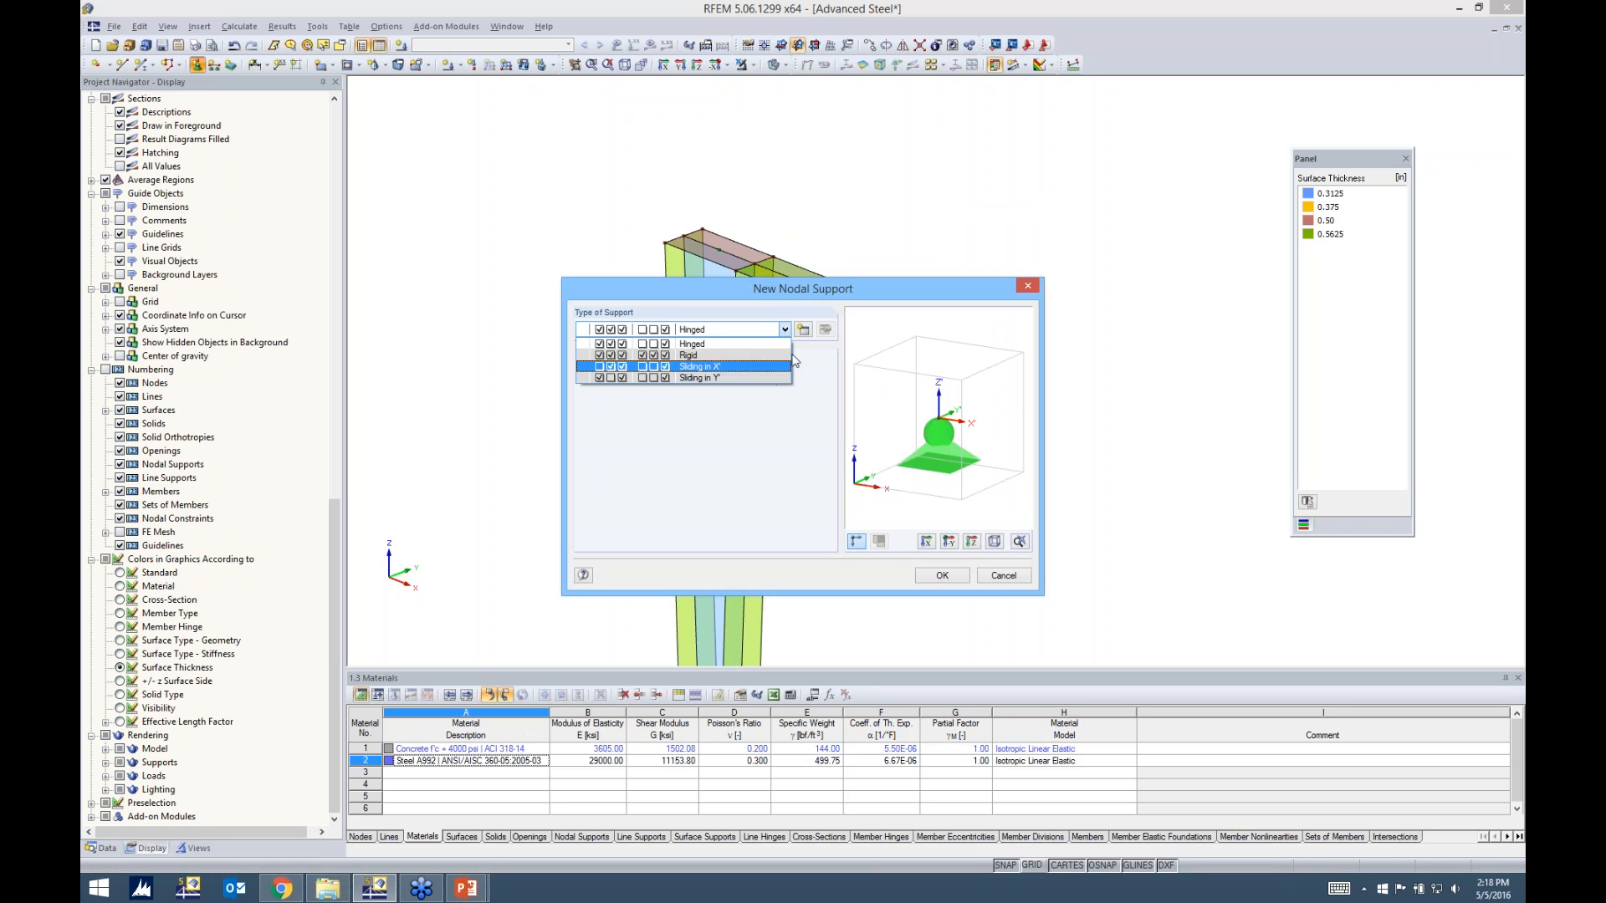
left_click(807, 329)
left_click(807, 328)
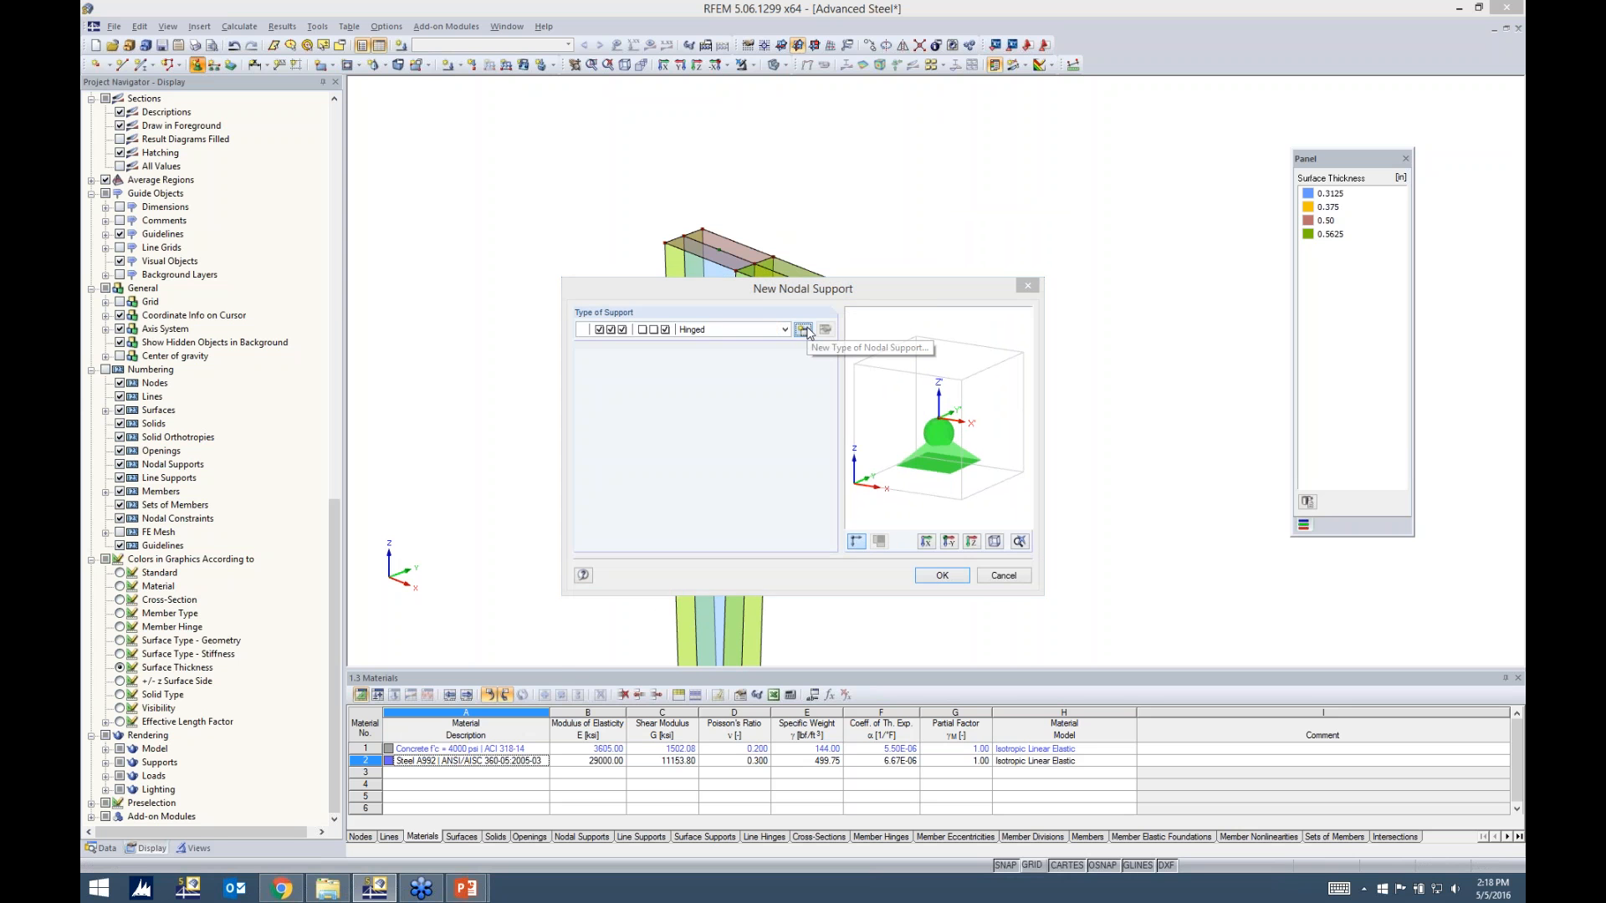
left_click_drag(858, 201, 857, 164)
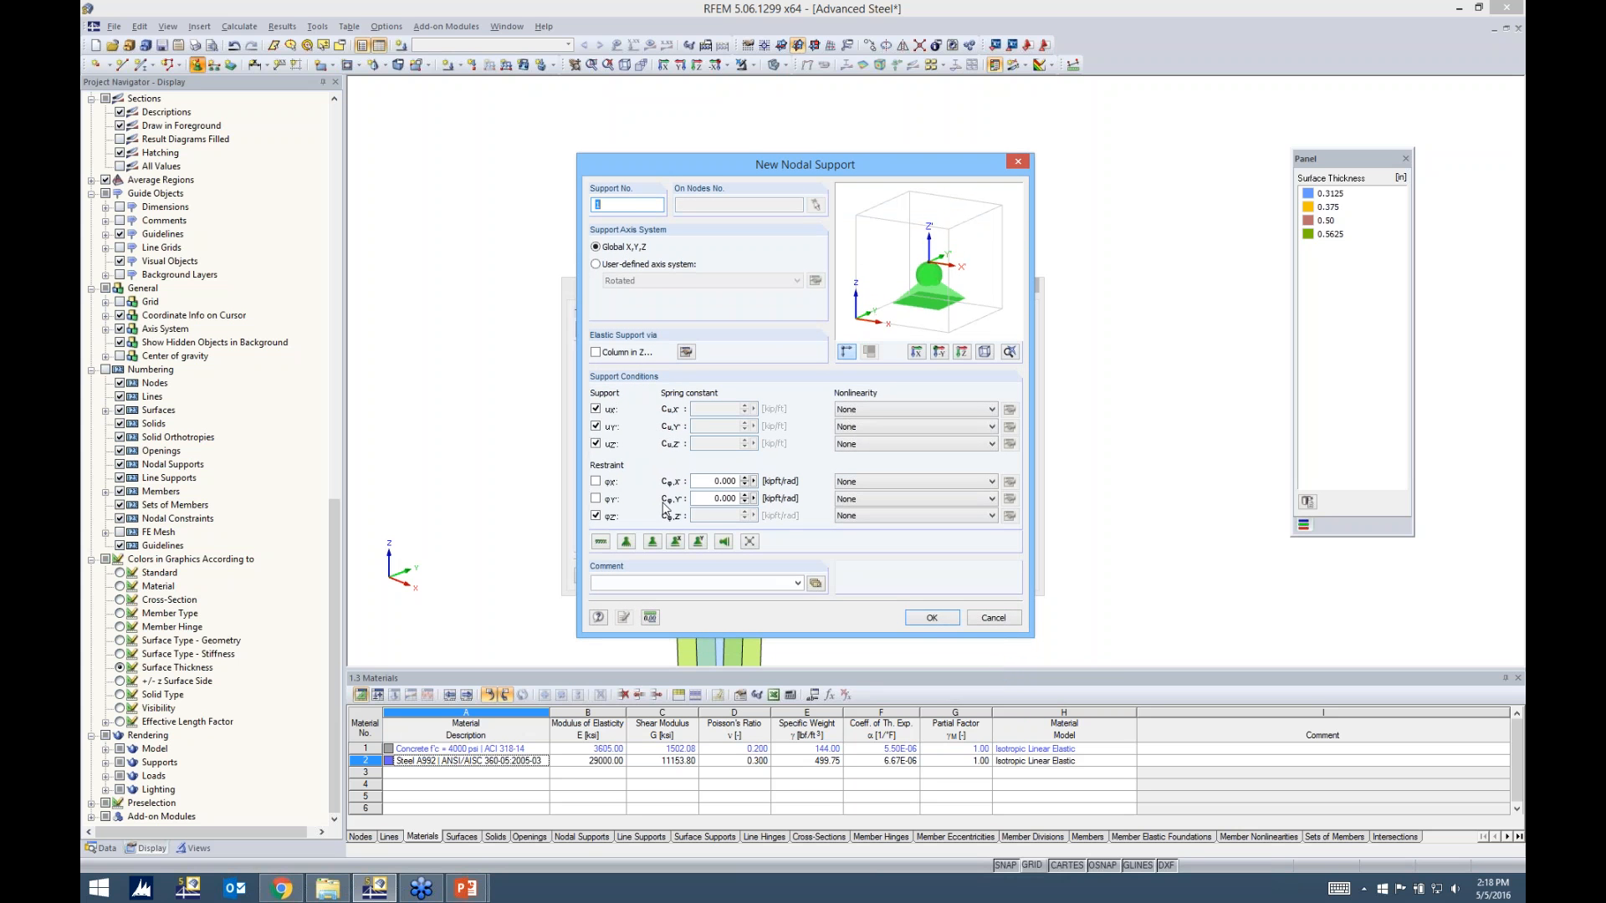
left_click(596, 445)
left_click(595, 410)
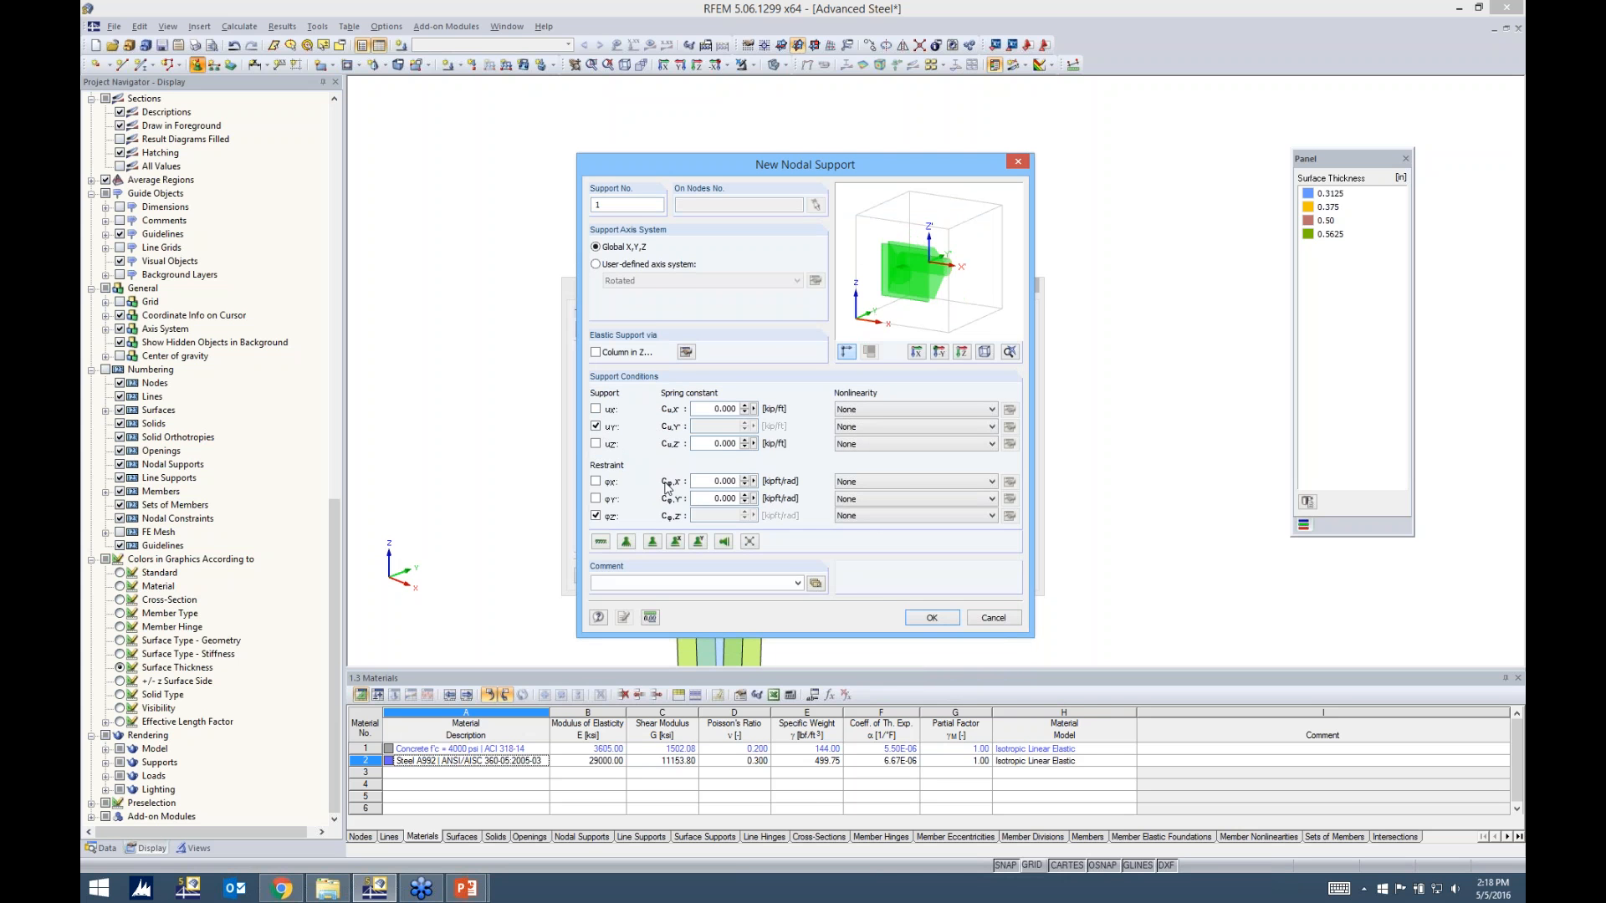
Review the nonlinearity options available for the support in the uZ direction
left_click(871, 445)
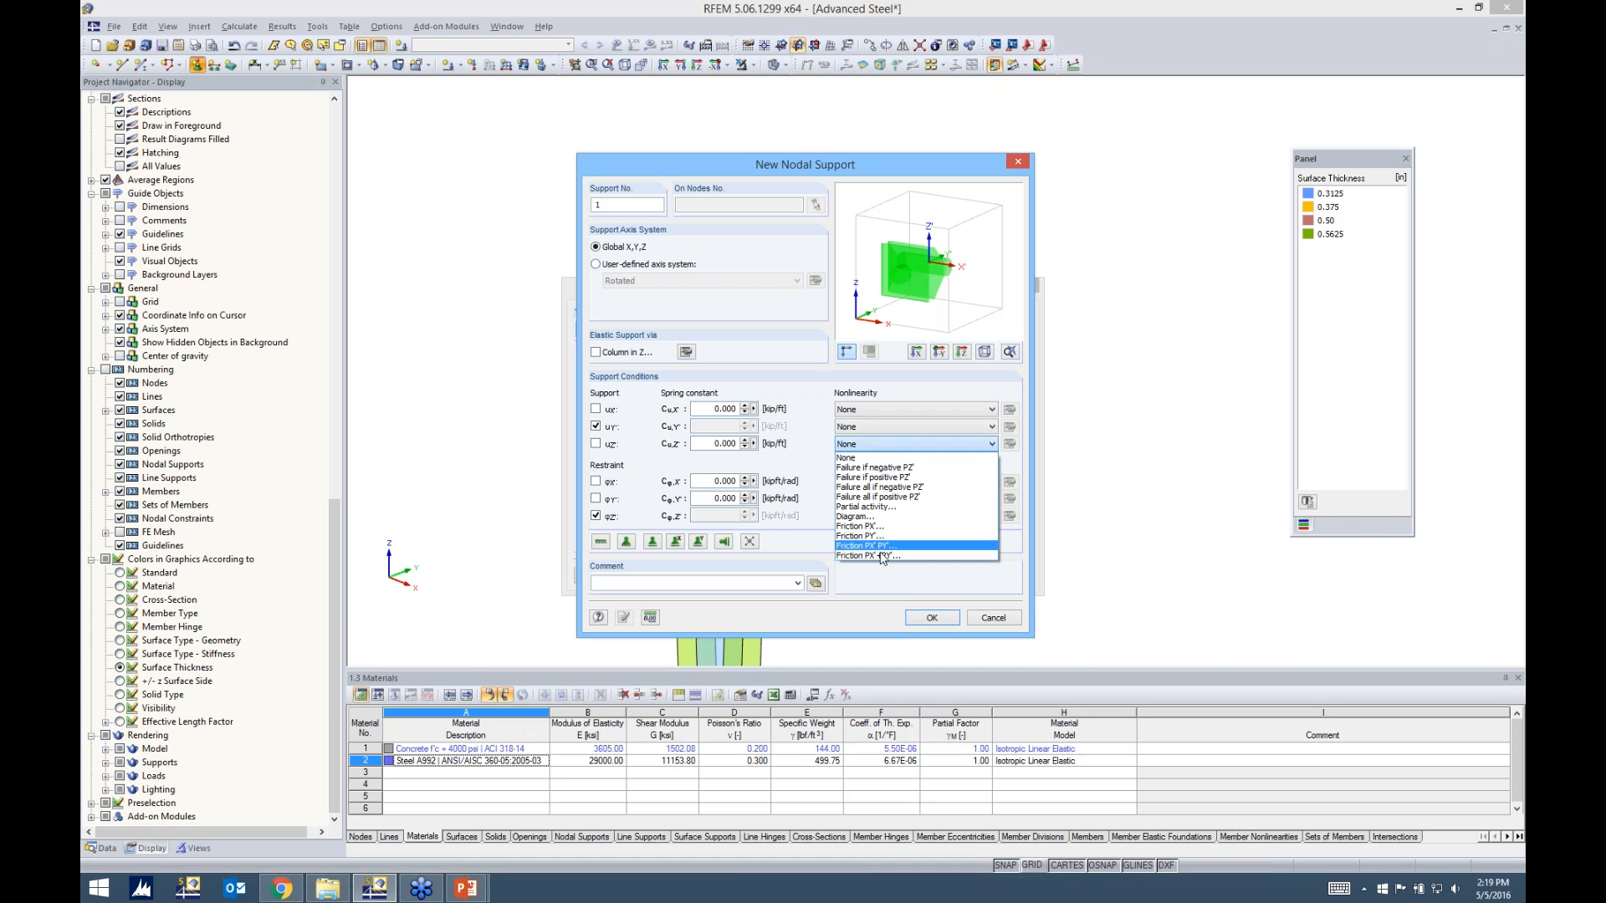
left_click(825, 512)
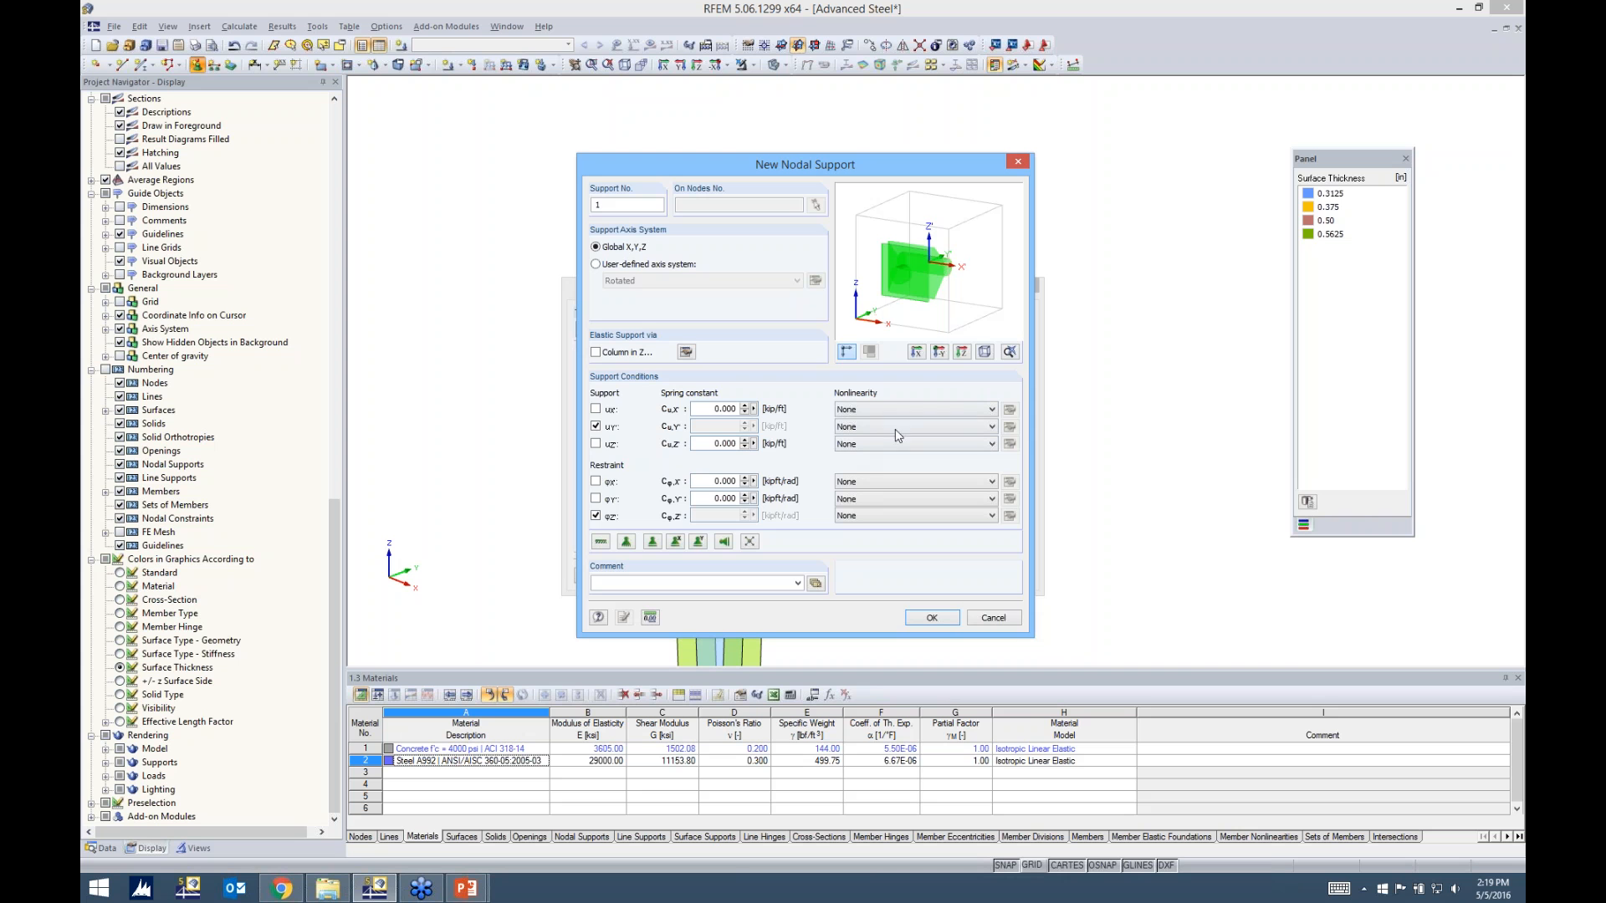
left_click(839, 445)
left_click(819, 460)
Release the support's φZ restraint, leaving only uY fixed, and accept this nodal support type for placement
left_click(596, 516)
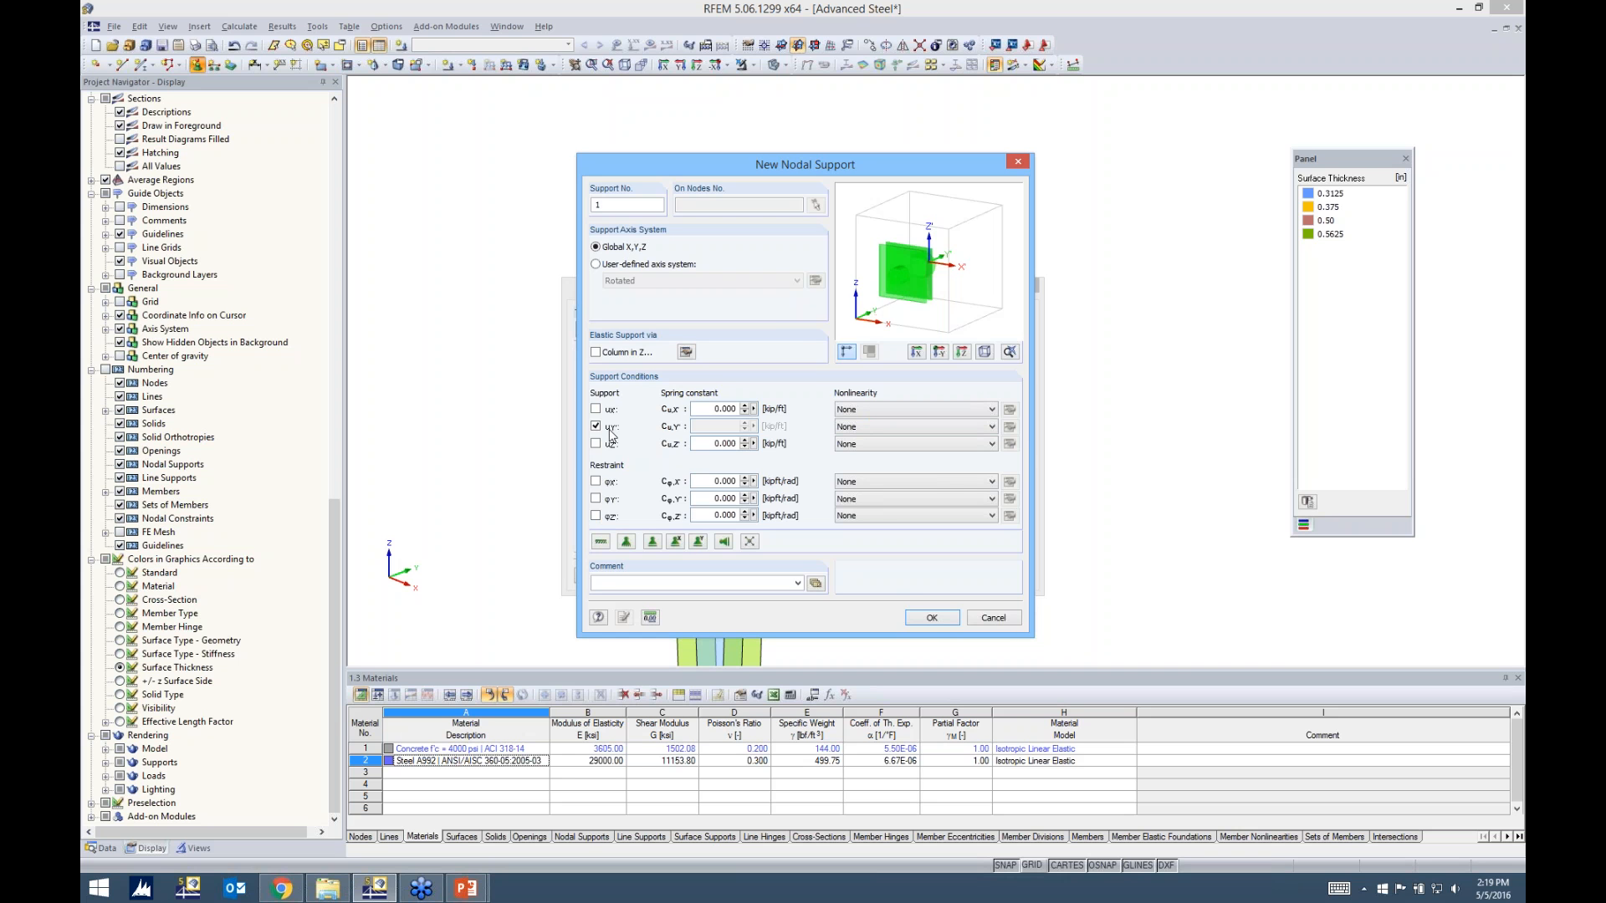
left_click(931, 619)
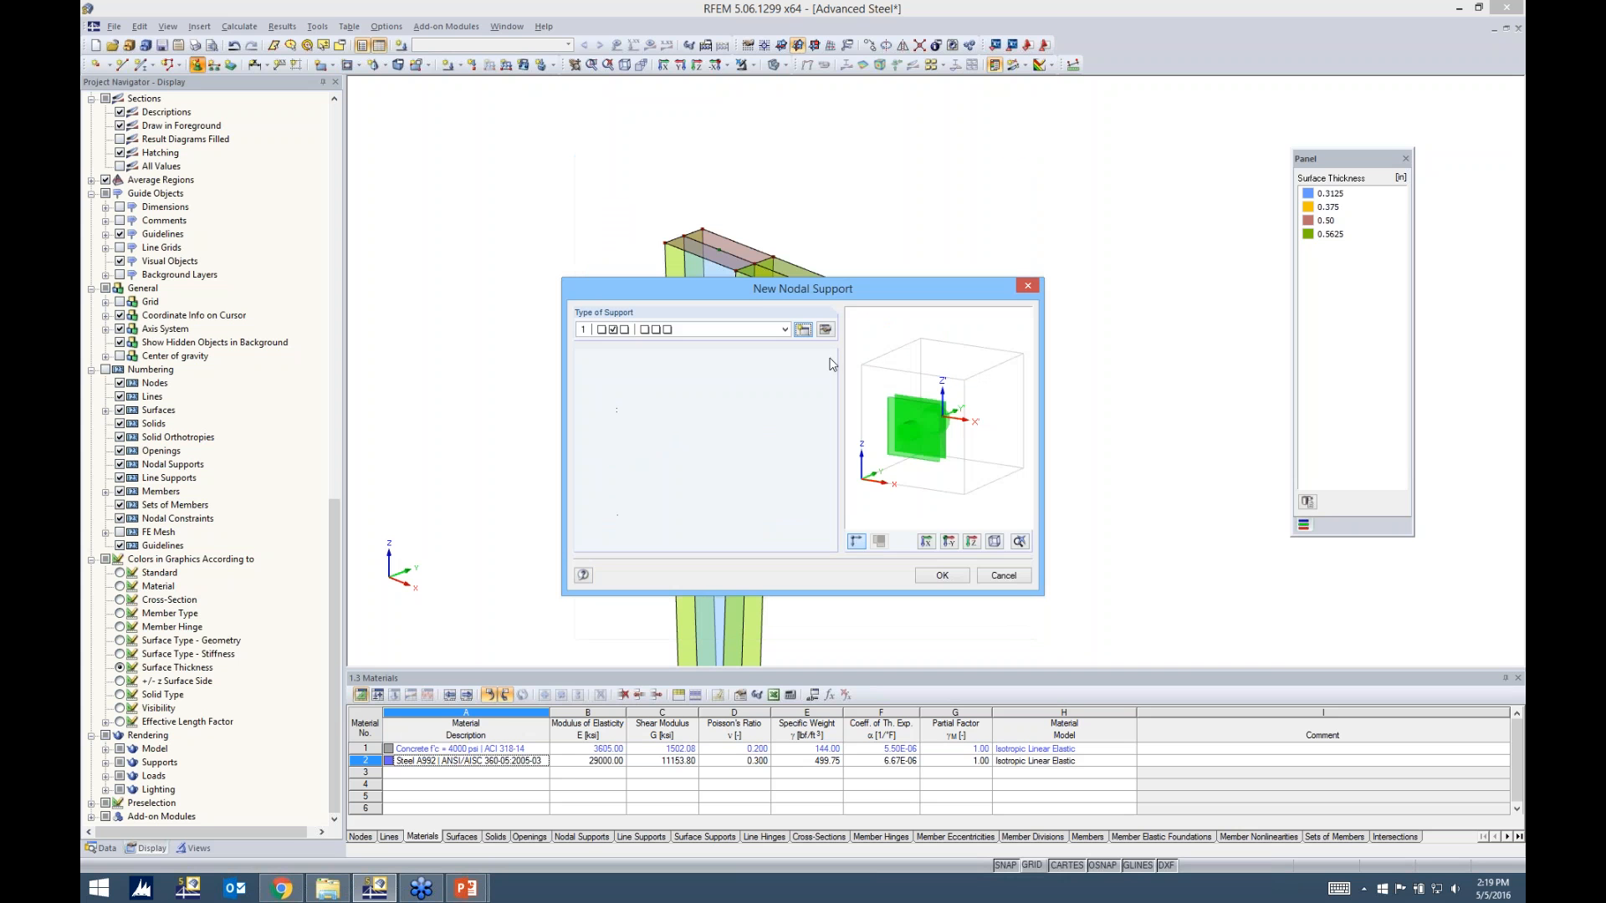
left_click(942, 577)
Place the support on the cap plate's centre node, both corners of the beam end plate's +Y edge, and the node on the column's inner flange
left_click(719, 250)
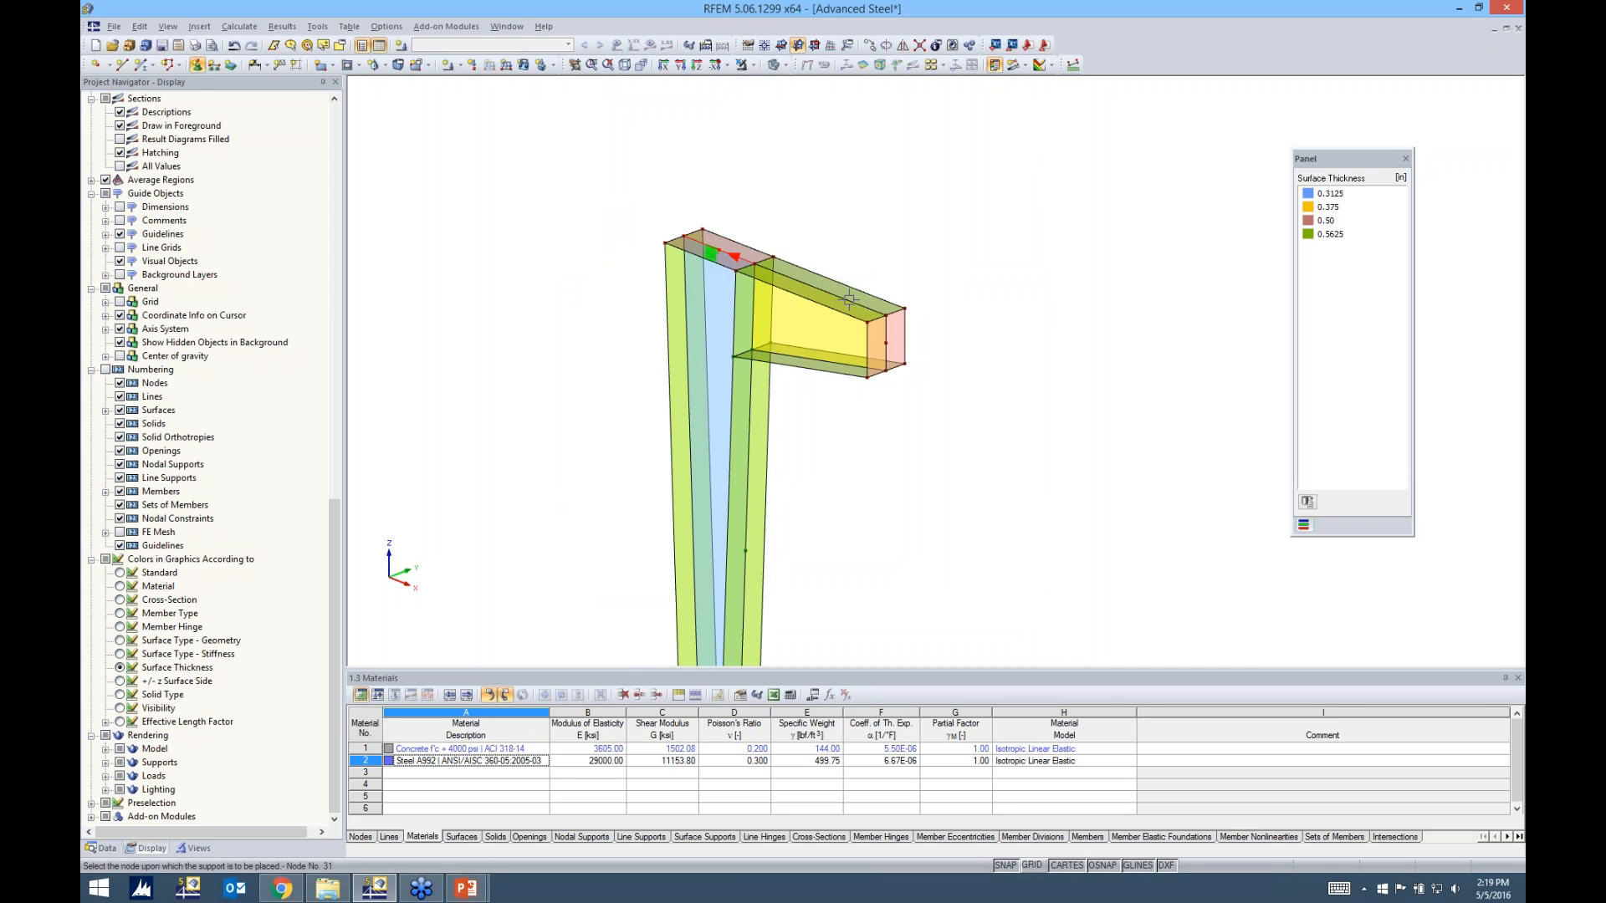
scroll(903, 324, "up", 1)
scroll(903, 326, "up", 1)
left_click(905, 298)
left_click(905, 389)
scroll(825, 489, "down", 3)
scroll(831, 477, "up", 2)
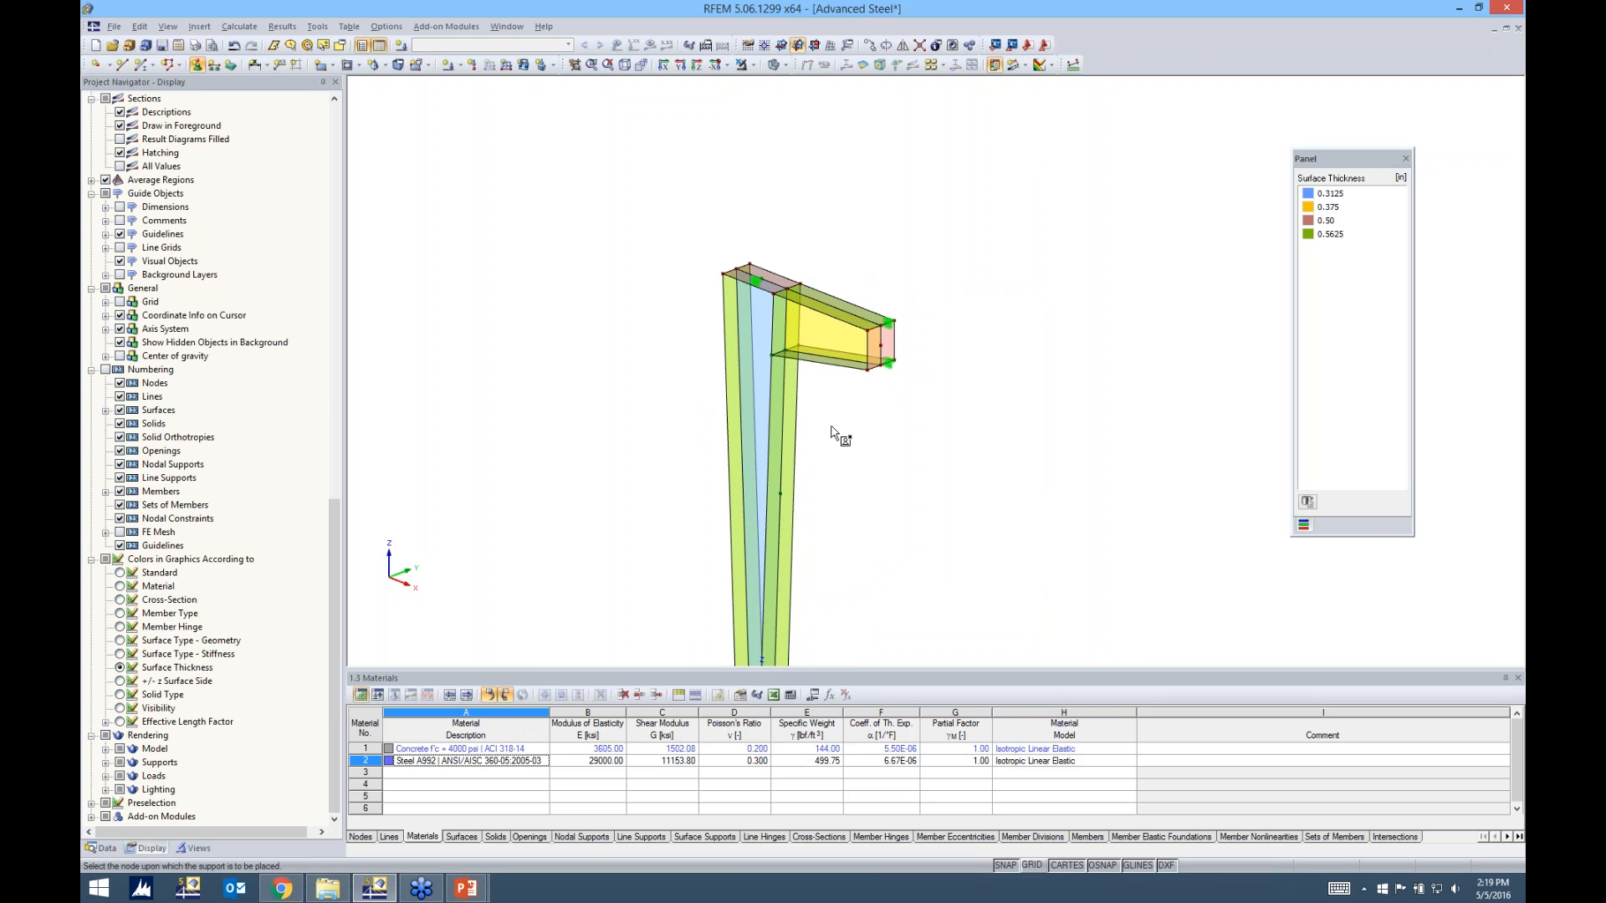
left_click(777, 495)
key("Escape")
scroll(880, 464, "down", 1)
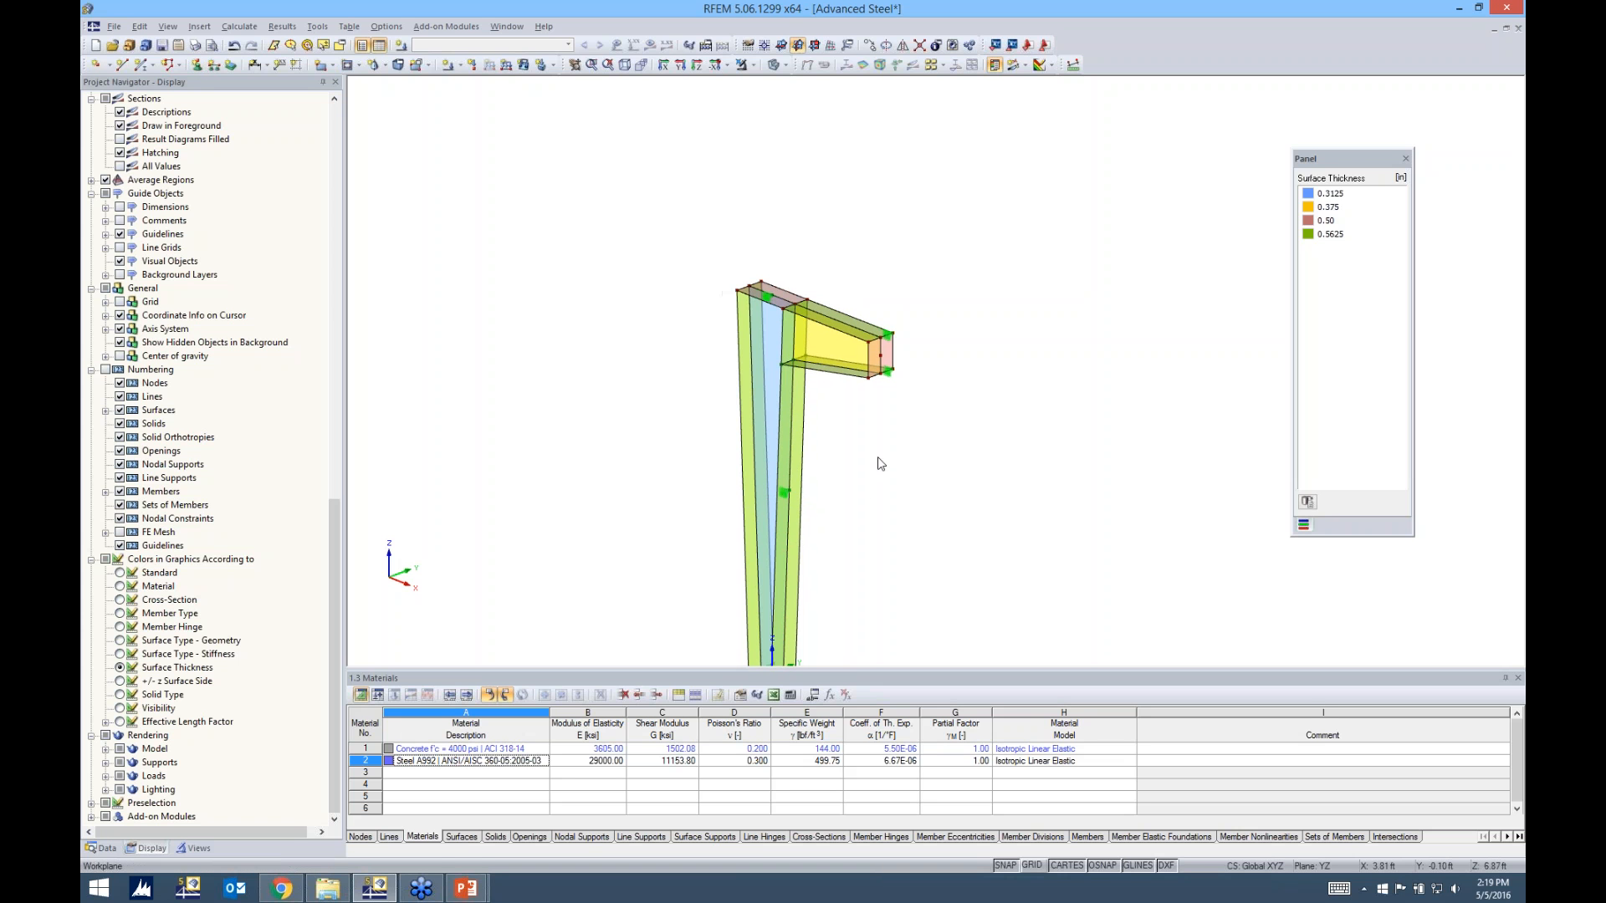
Turn off the display of the nodal supports in the model
middle_click_drag(866, 482, 833, 433)
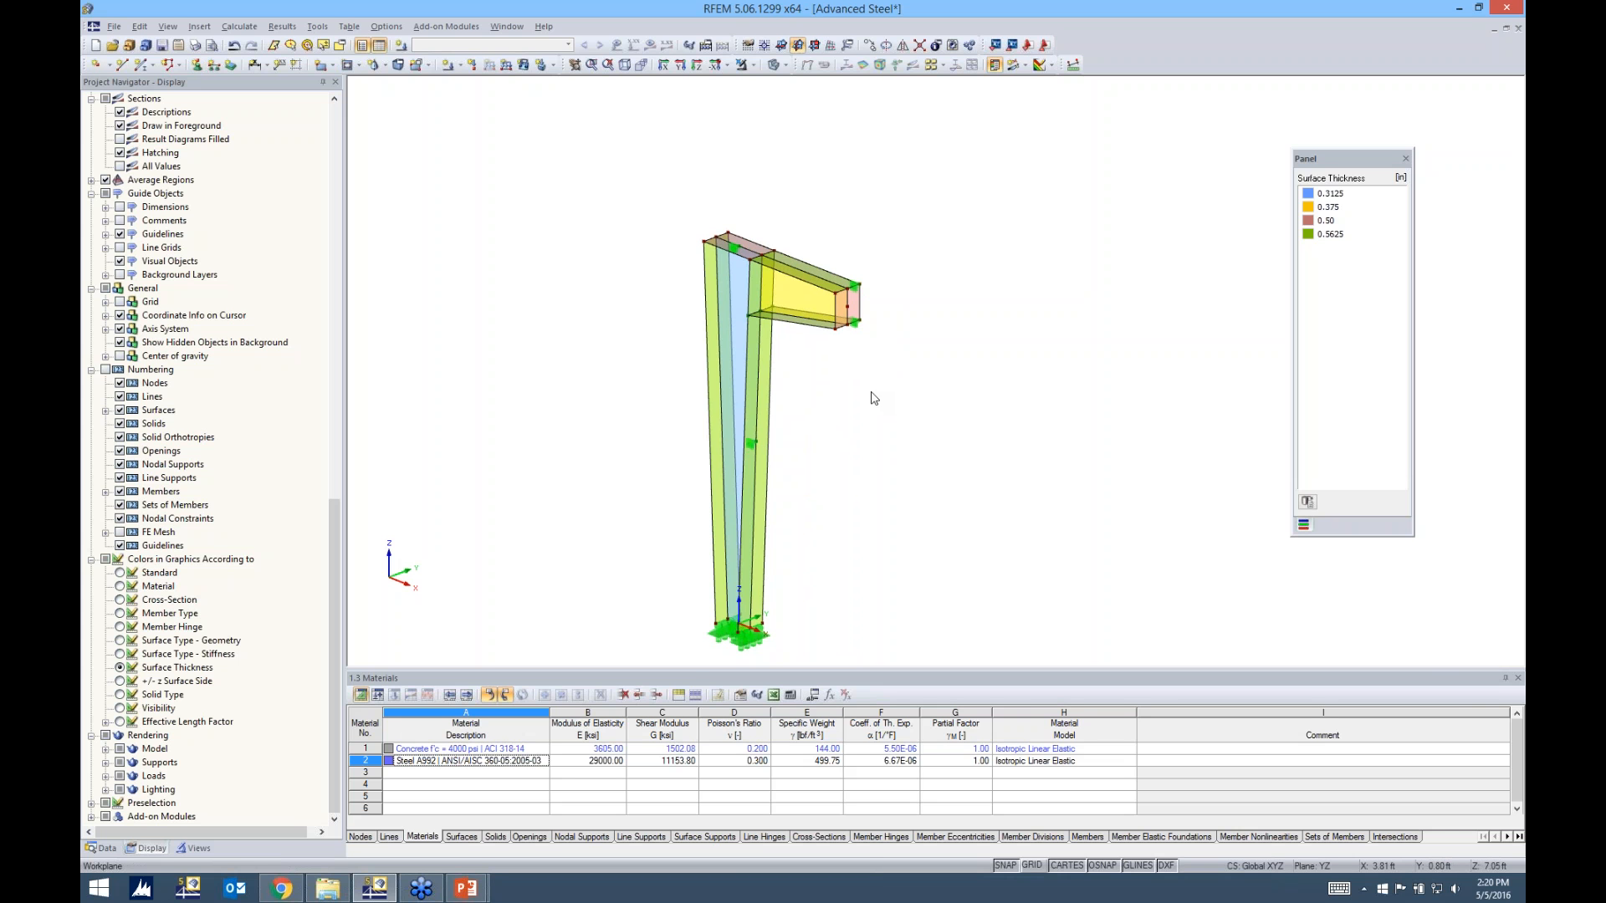
scroll(859, 343, "up", 2)
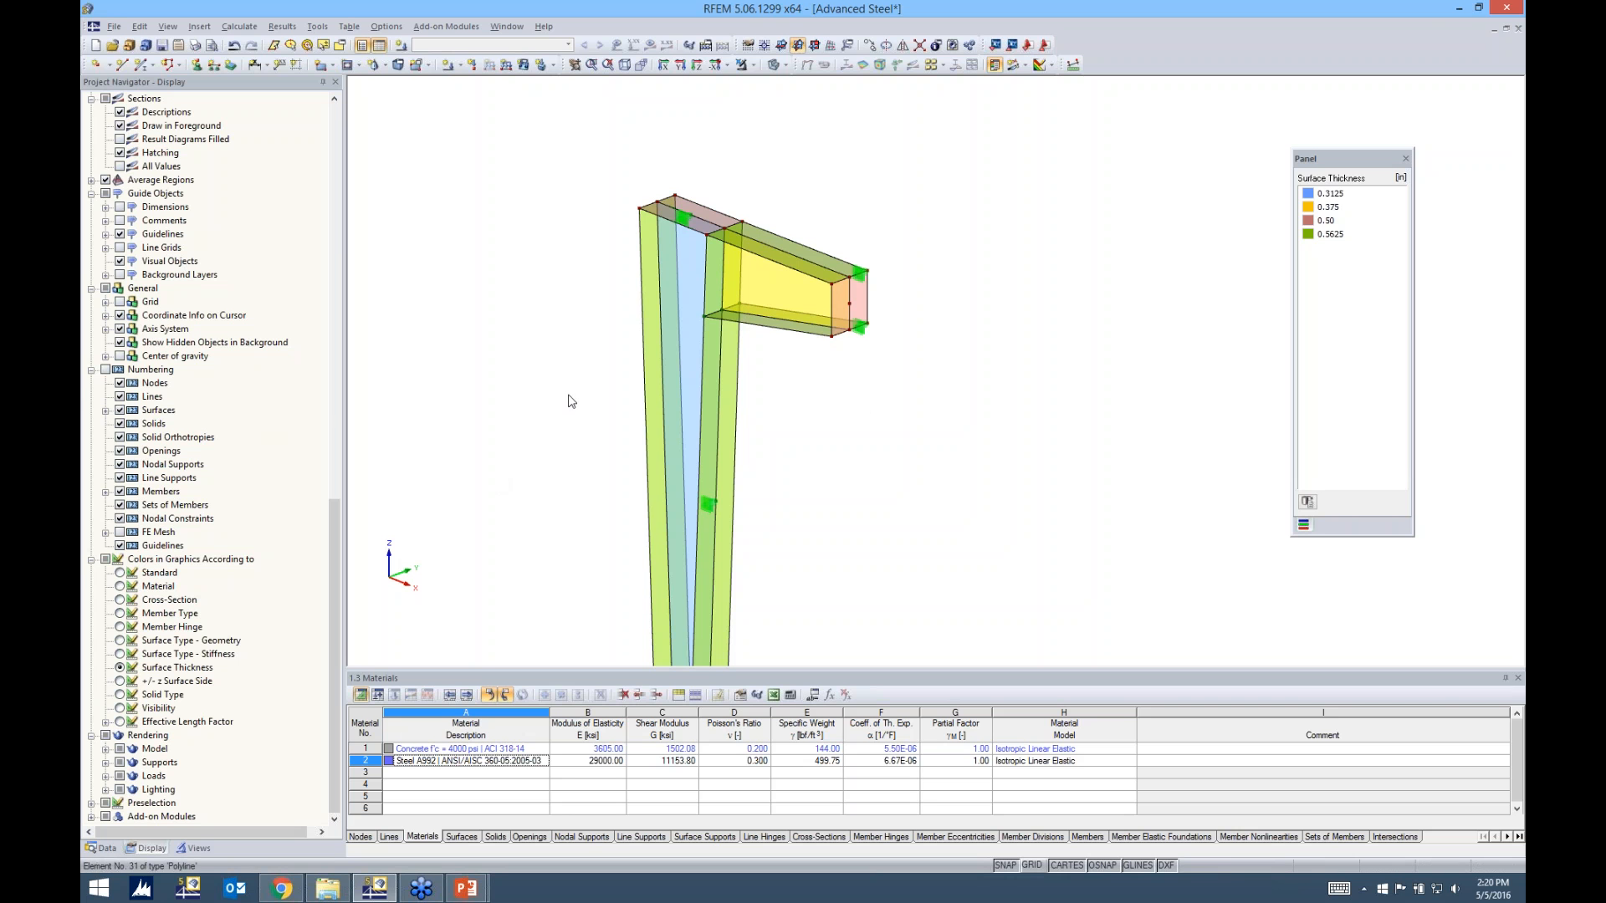
left_click_drag(333, 628, 350, 204)
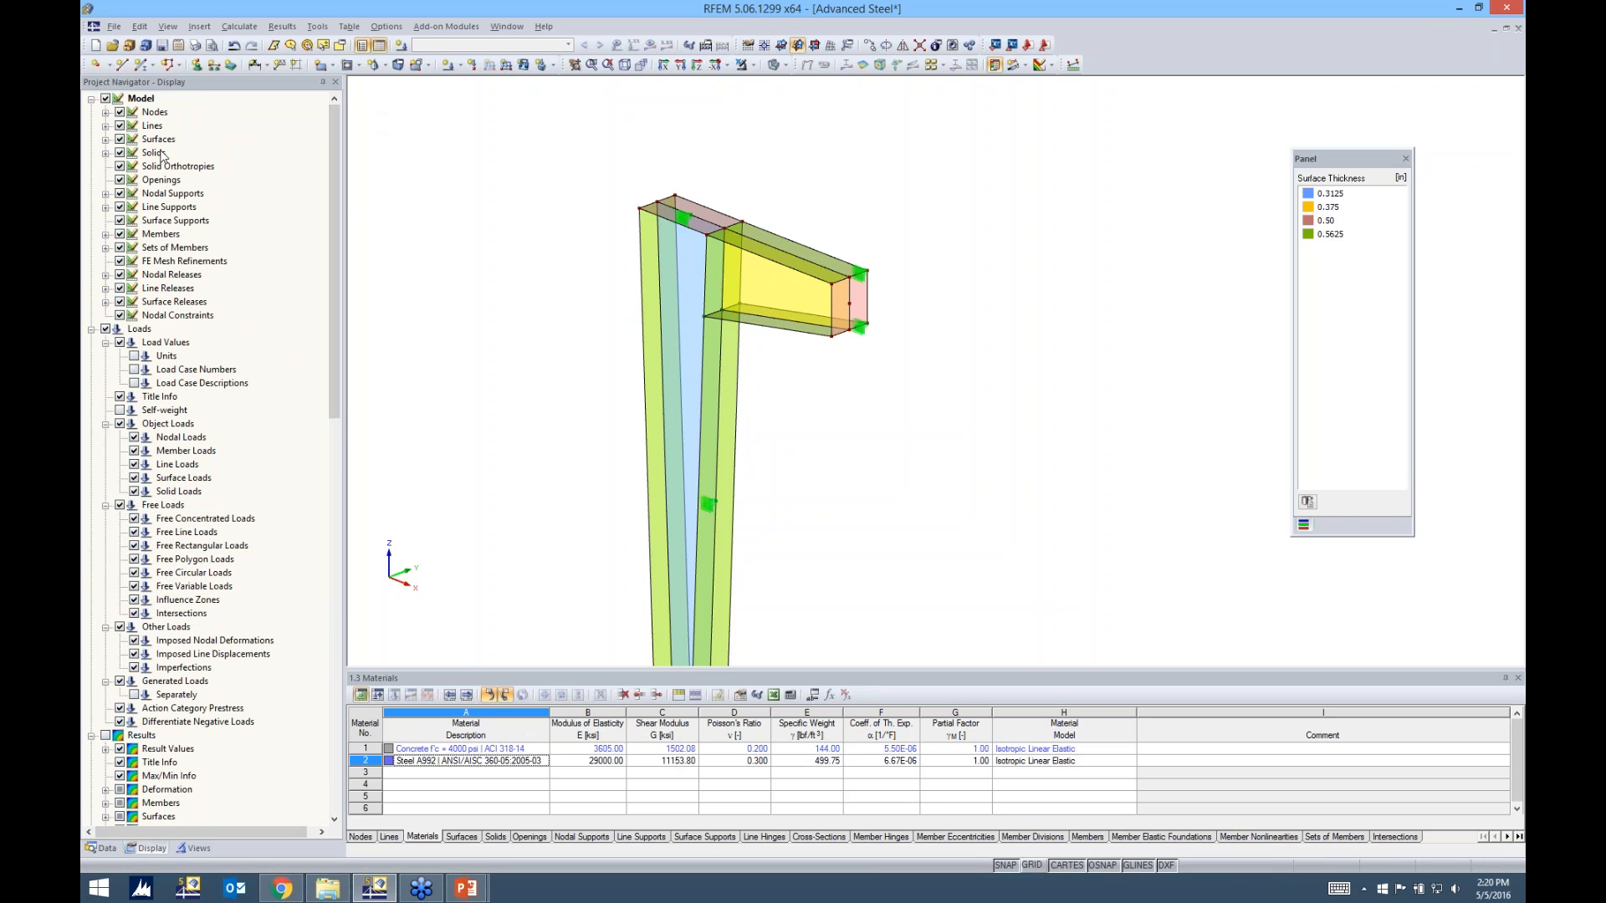
left_click(119, 194)
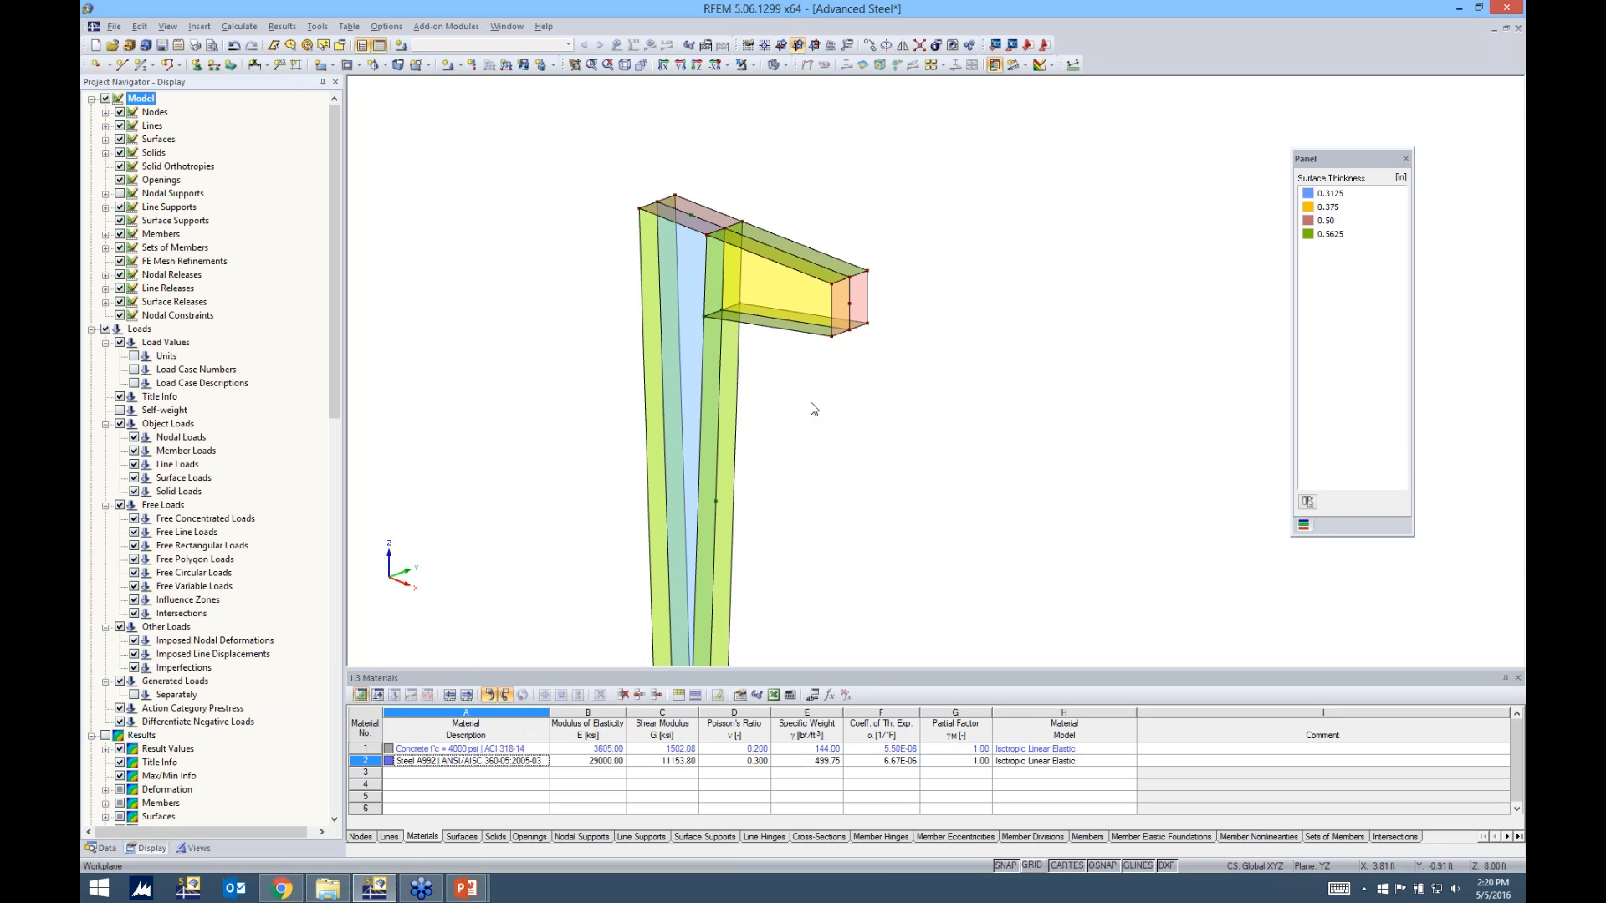
middle_click_drag(814, 409, 753, 348)
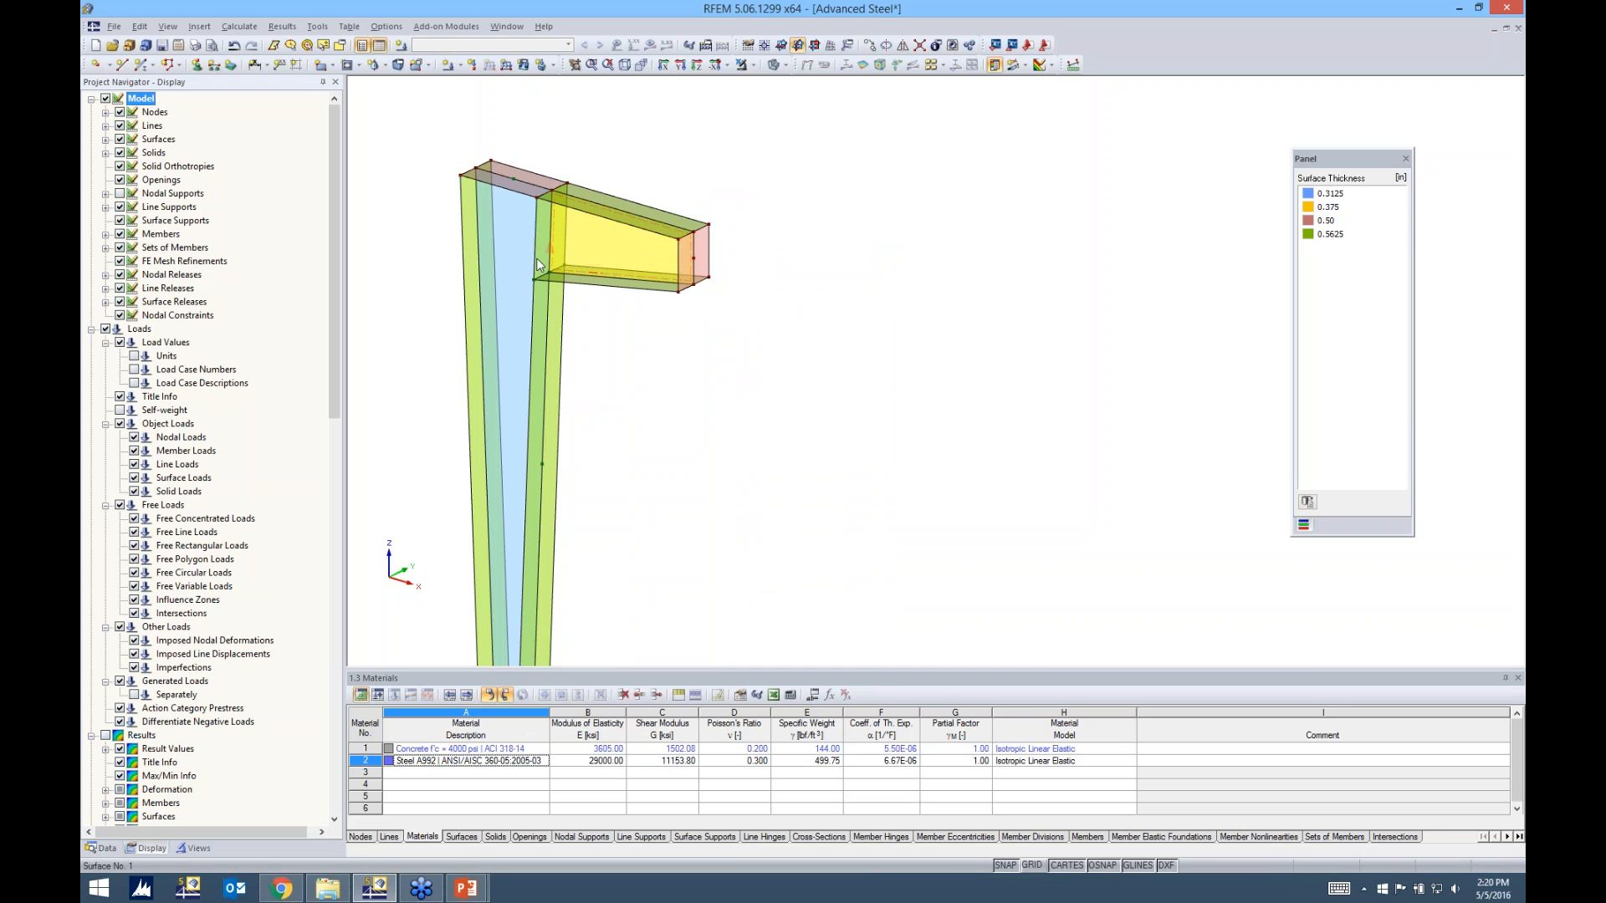
middle_click_drag(742, 344, 657, 219, "ctrl")
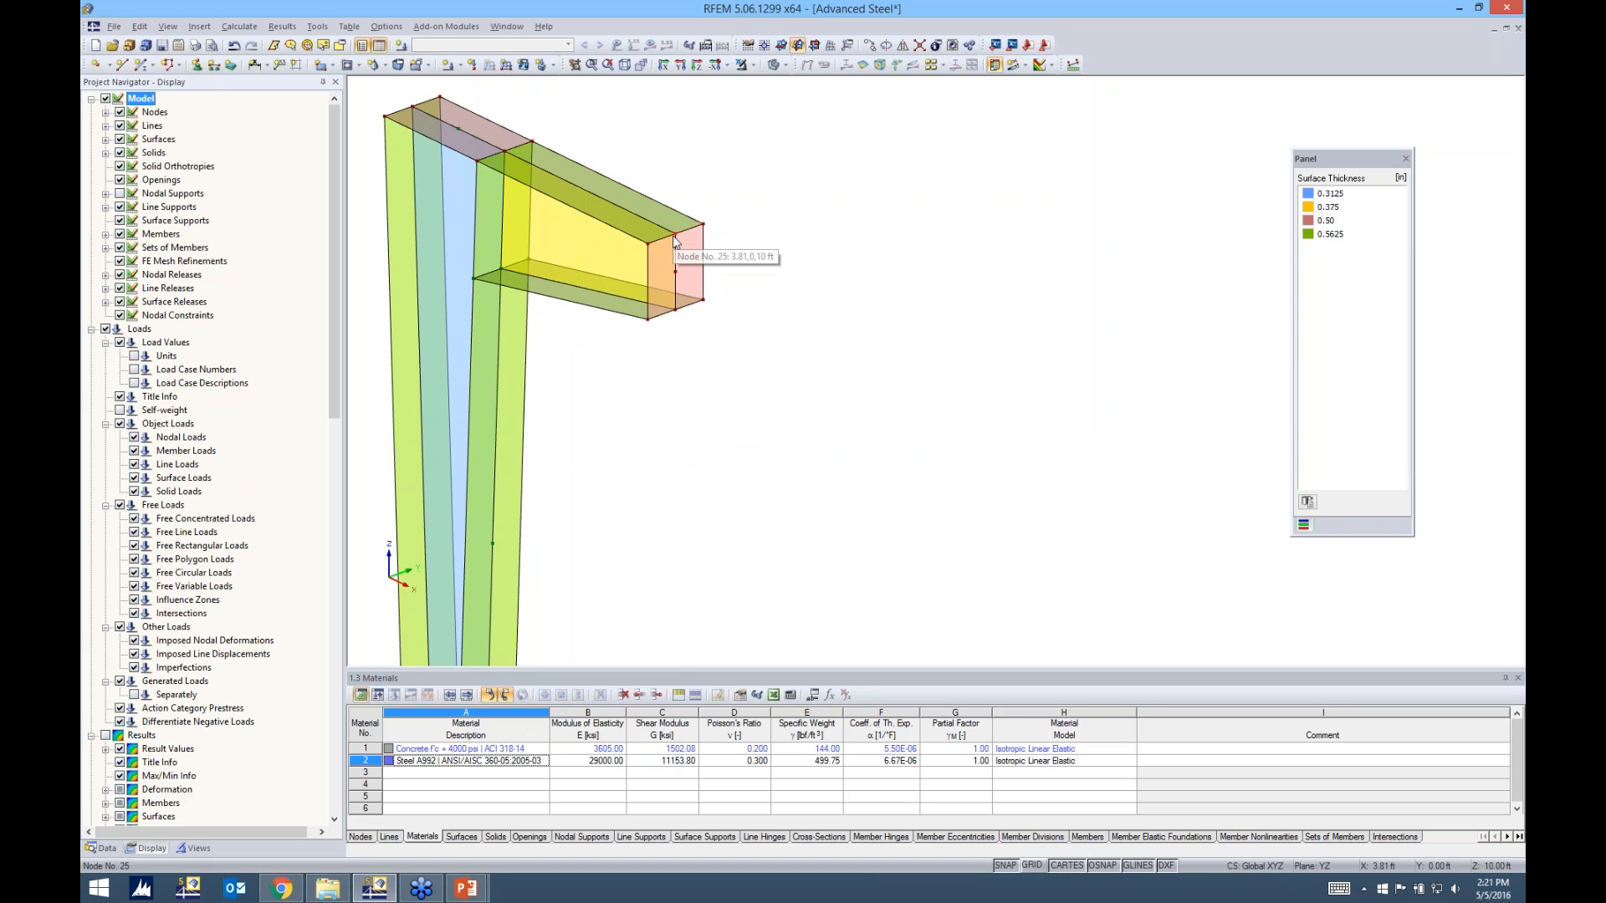
scroll(676, 241, "up", 3)
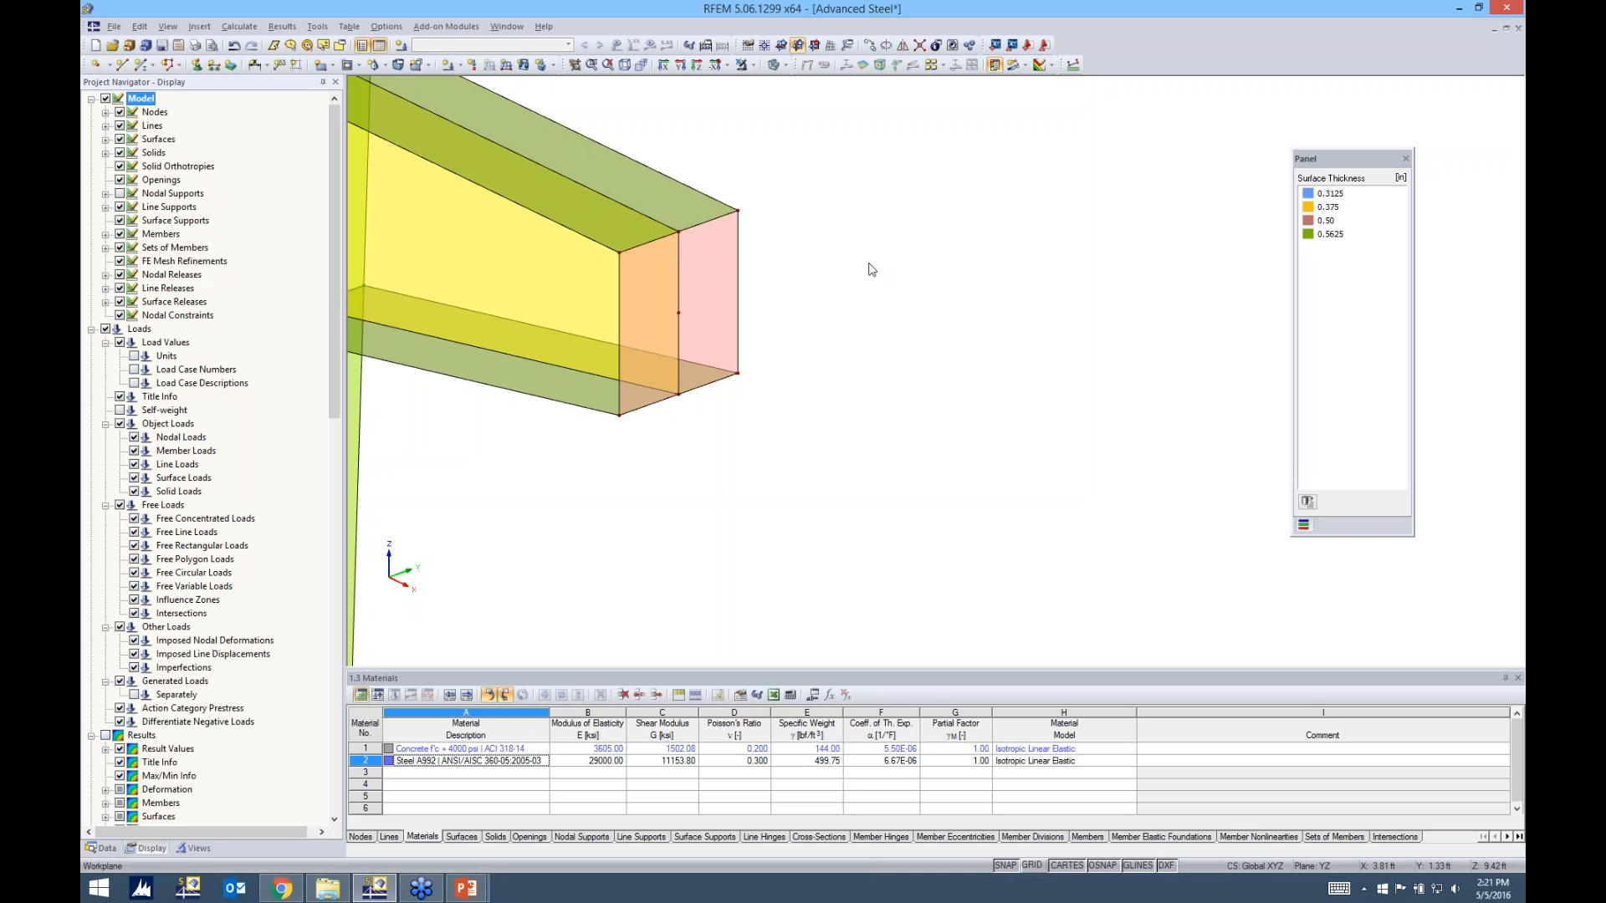
scroll(869, 267, "down", 3)
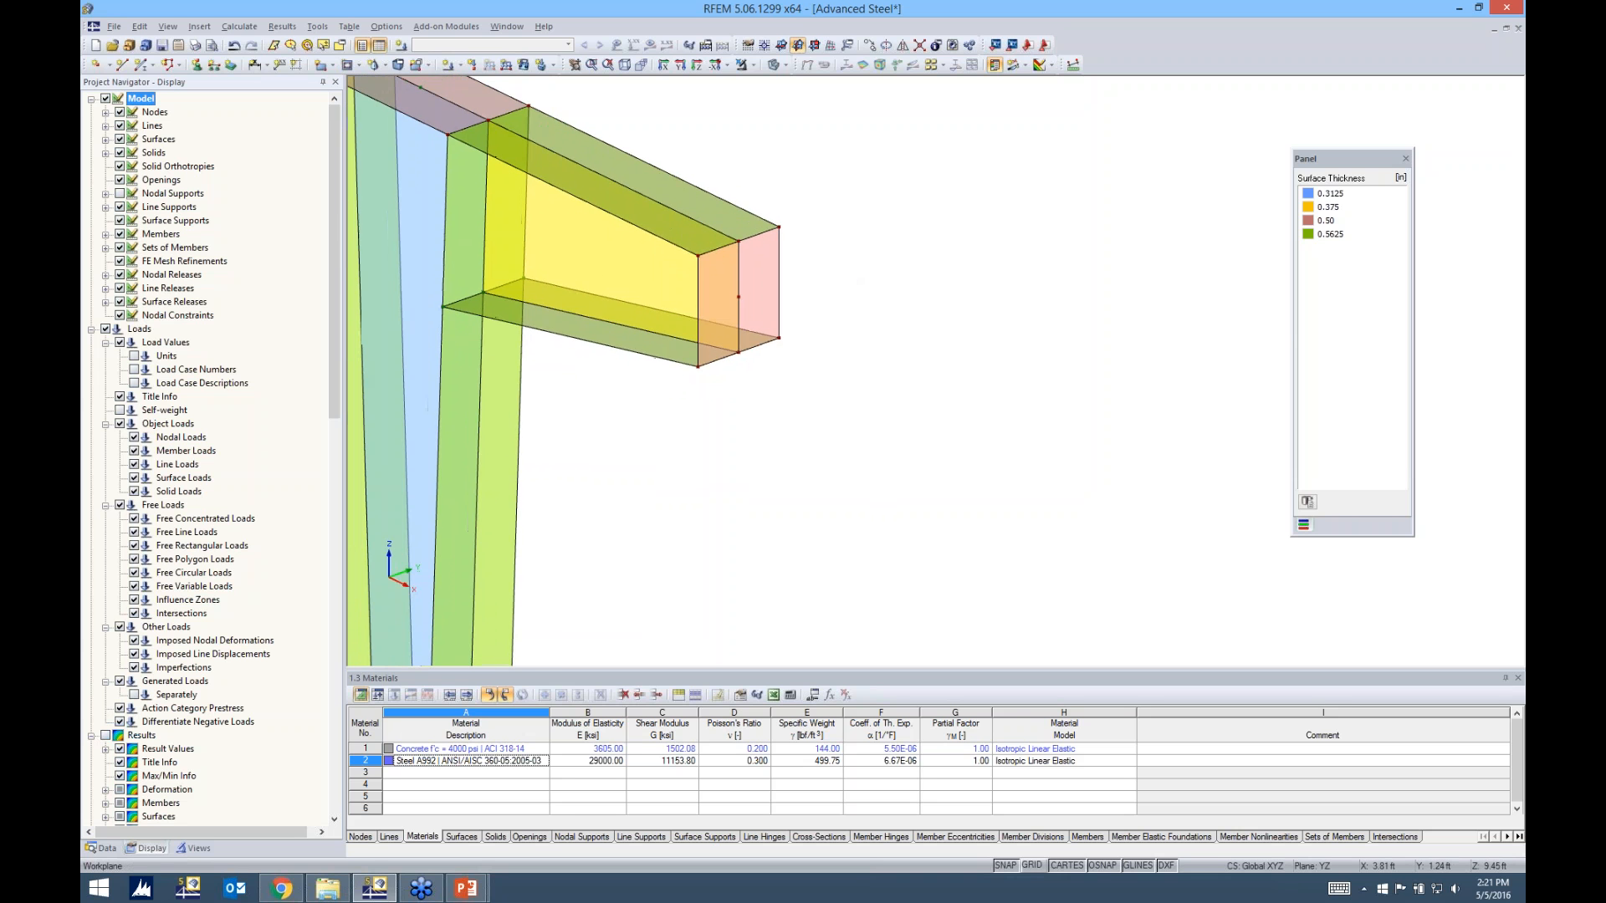
scroll(902, 265, "down", 1)
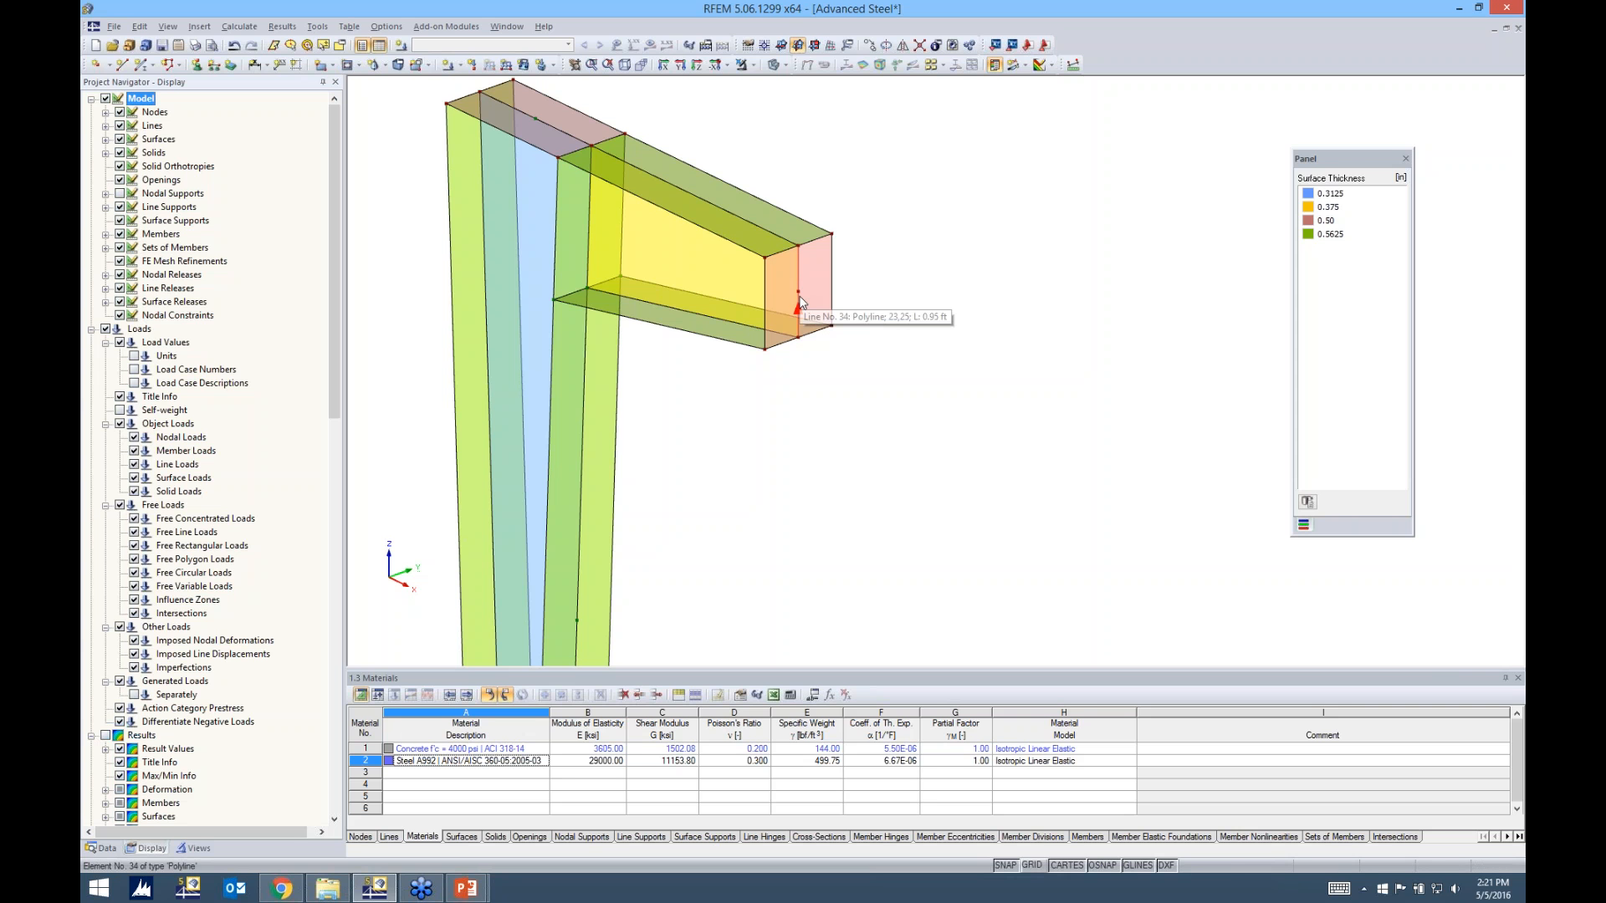
middle_click_drag(856, 364, 875, 425)
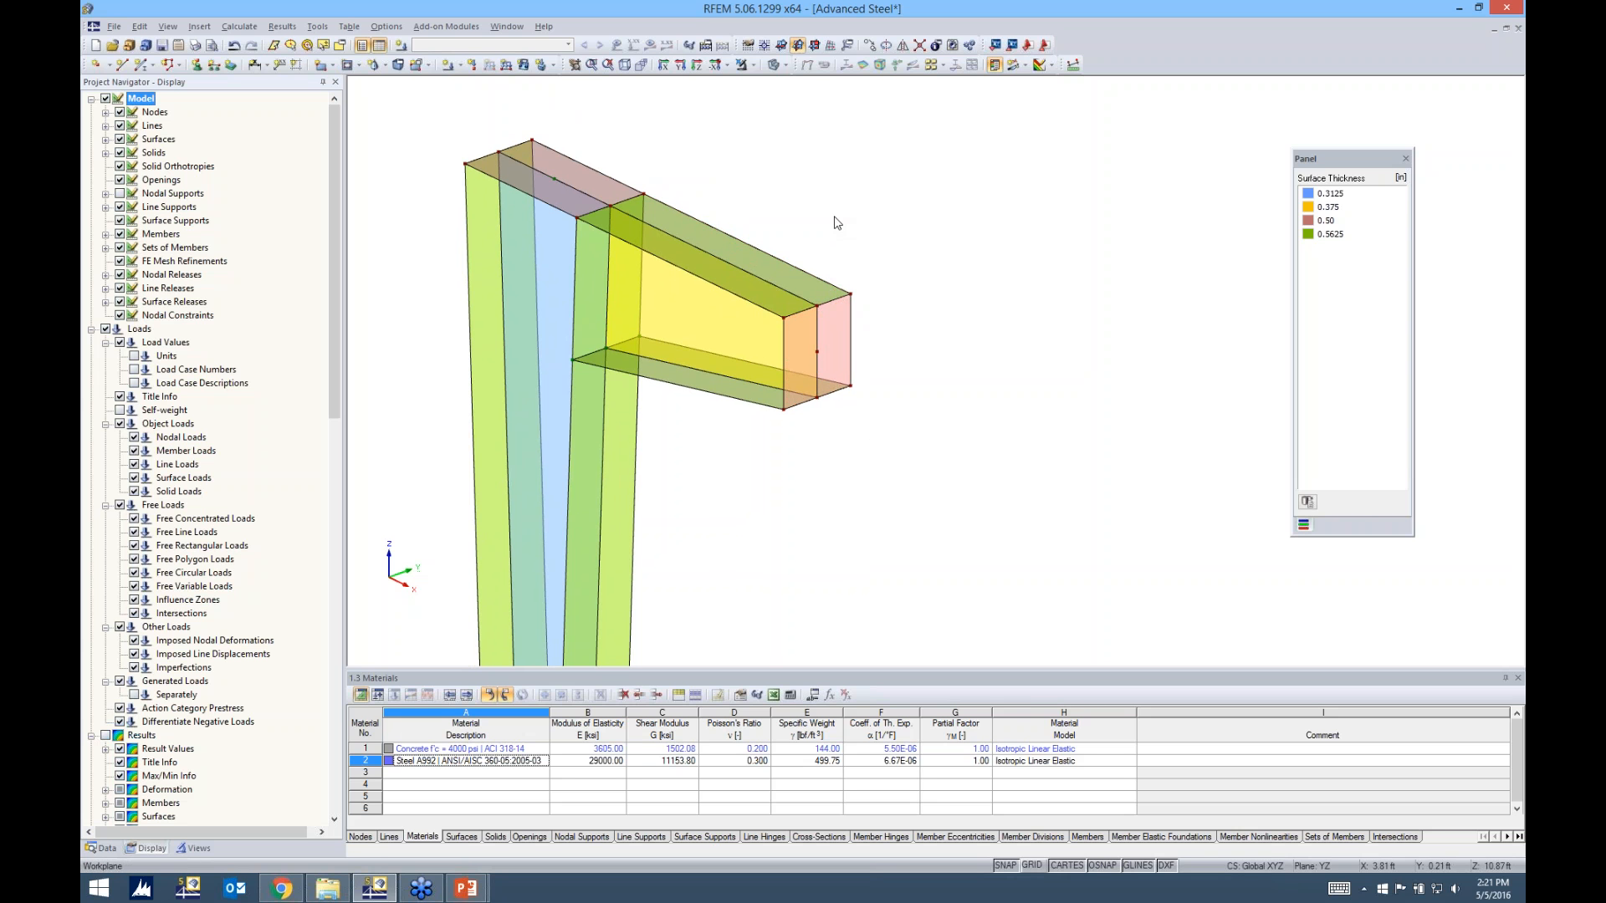
Create a model parameter named Design_Load with the unit type Line Force
left_click(814, 699)
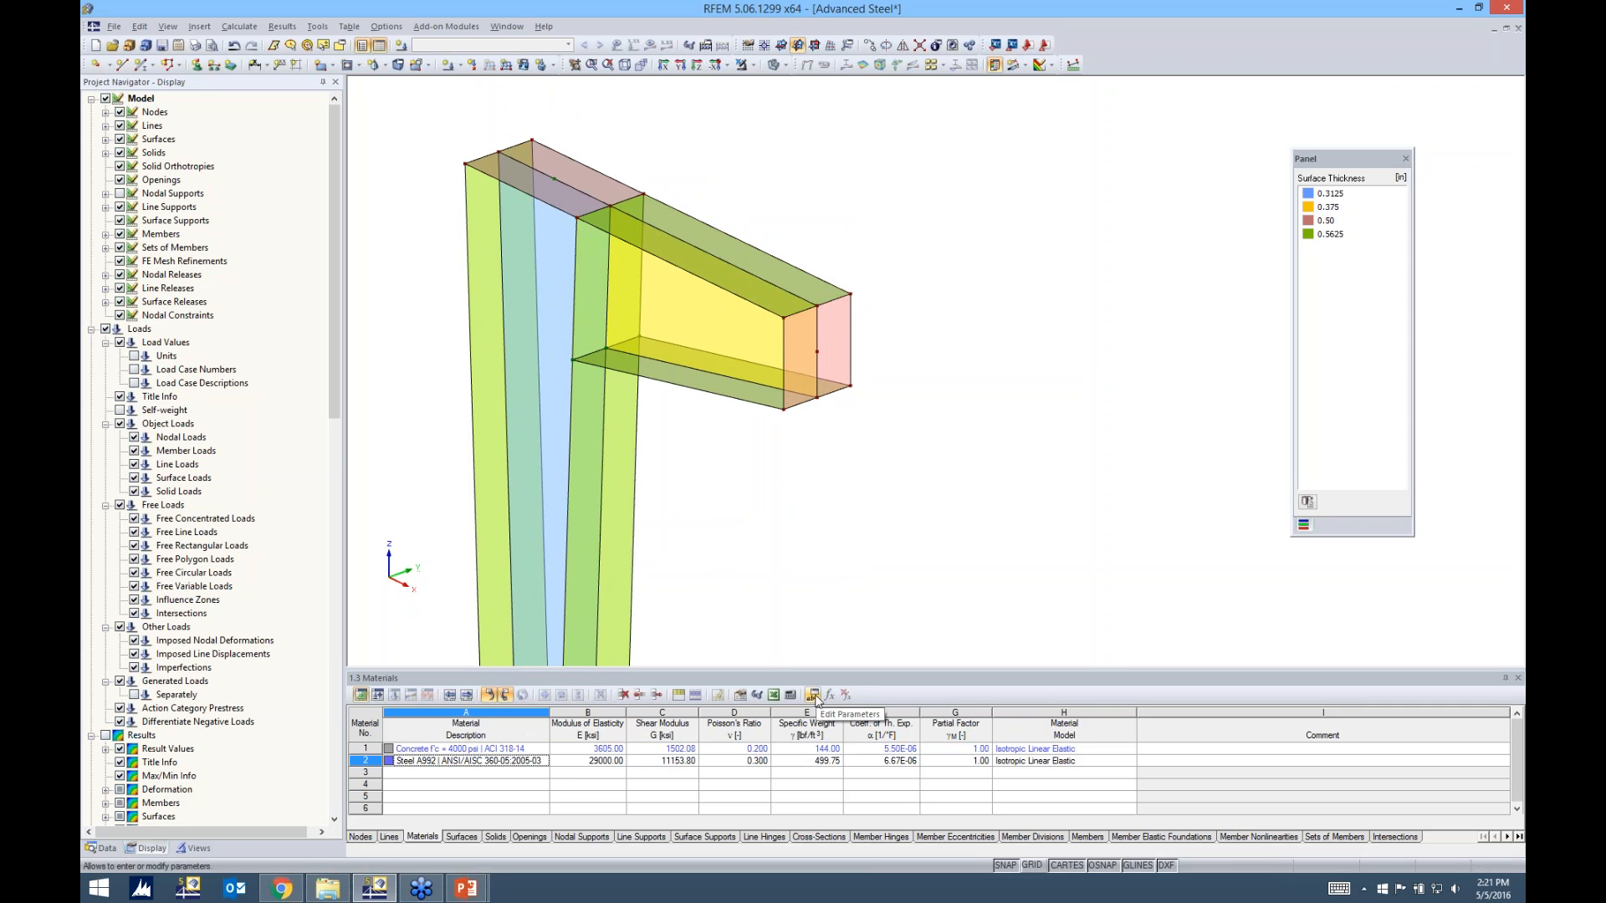
left_click_drag(599, 52, 1250, 171)
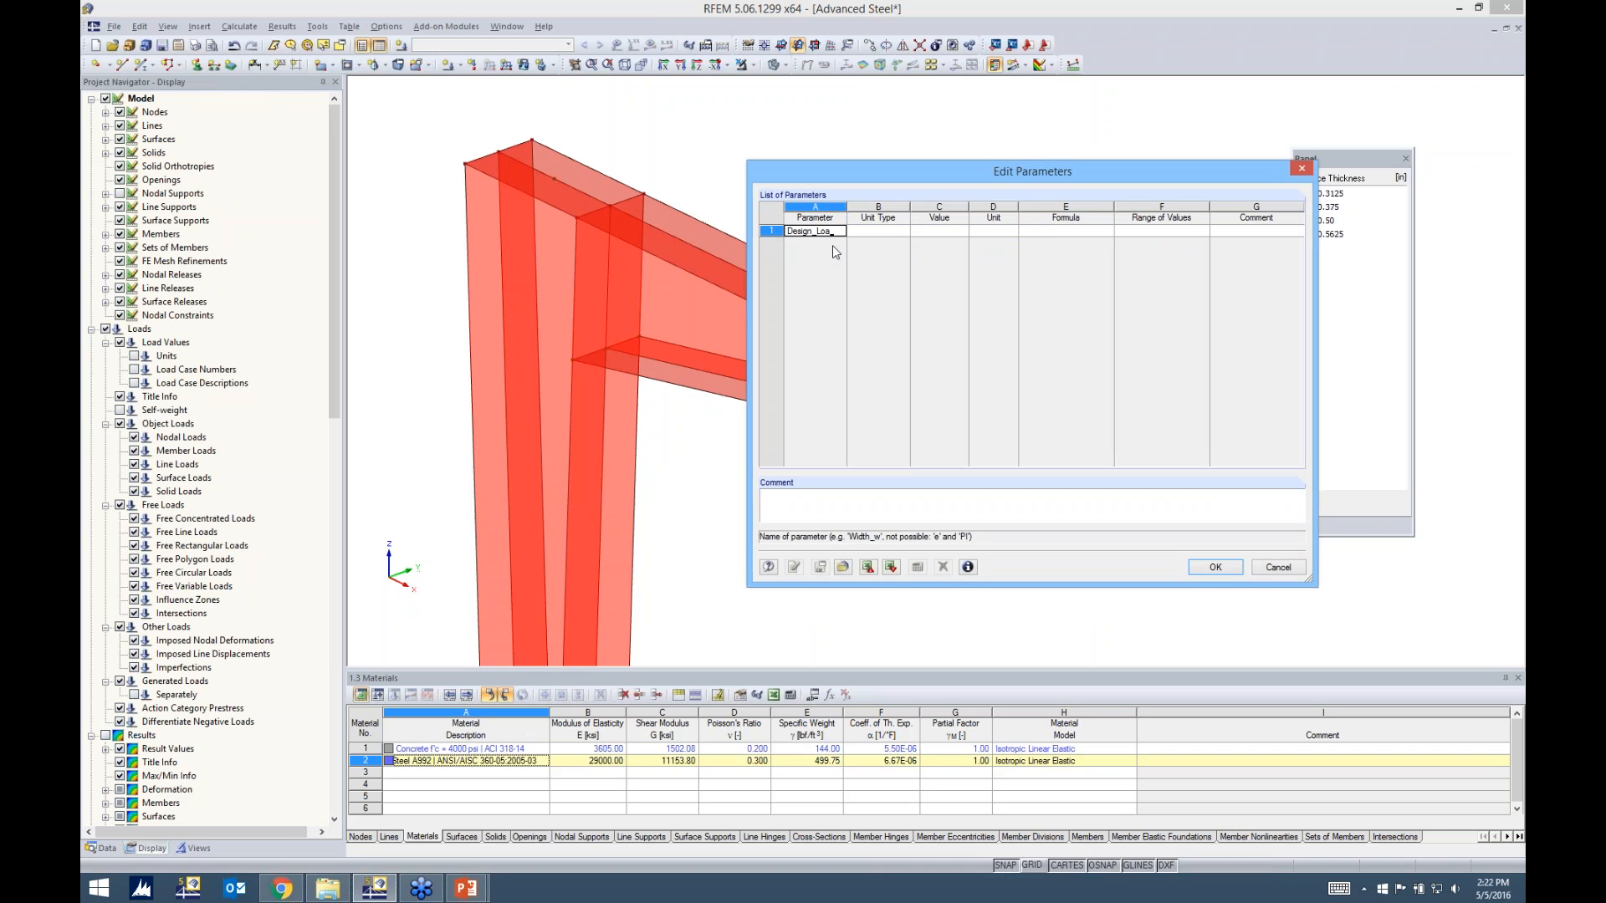
left_click(880, 232)
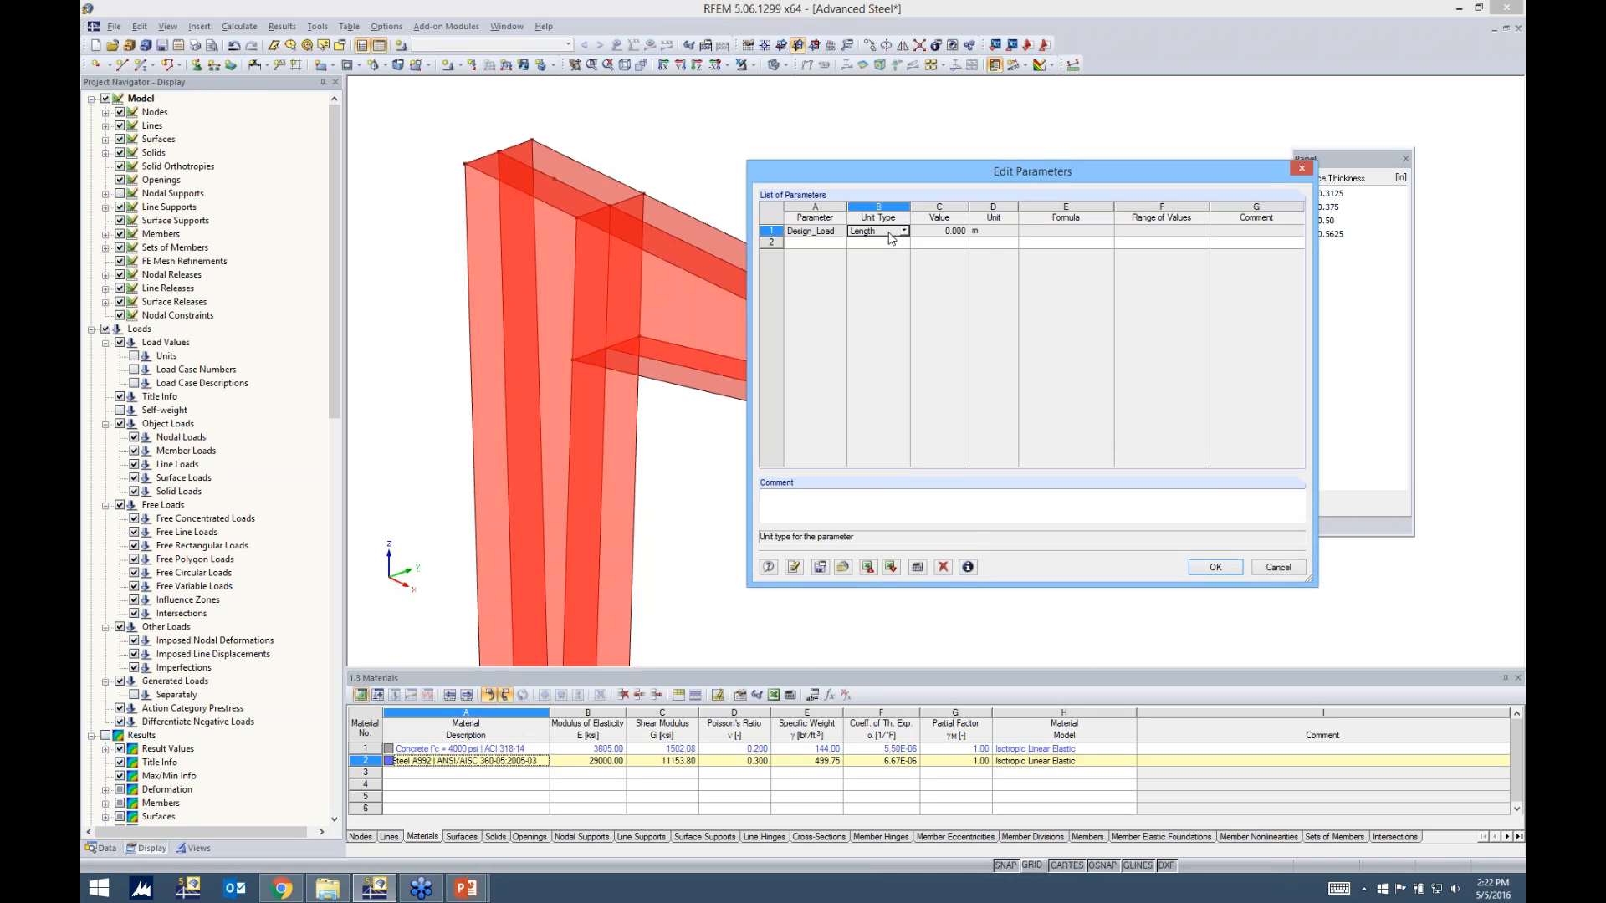
left_click(904, 231)
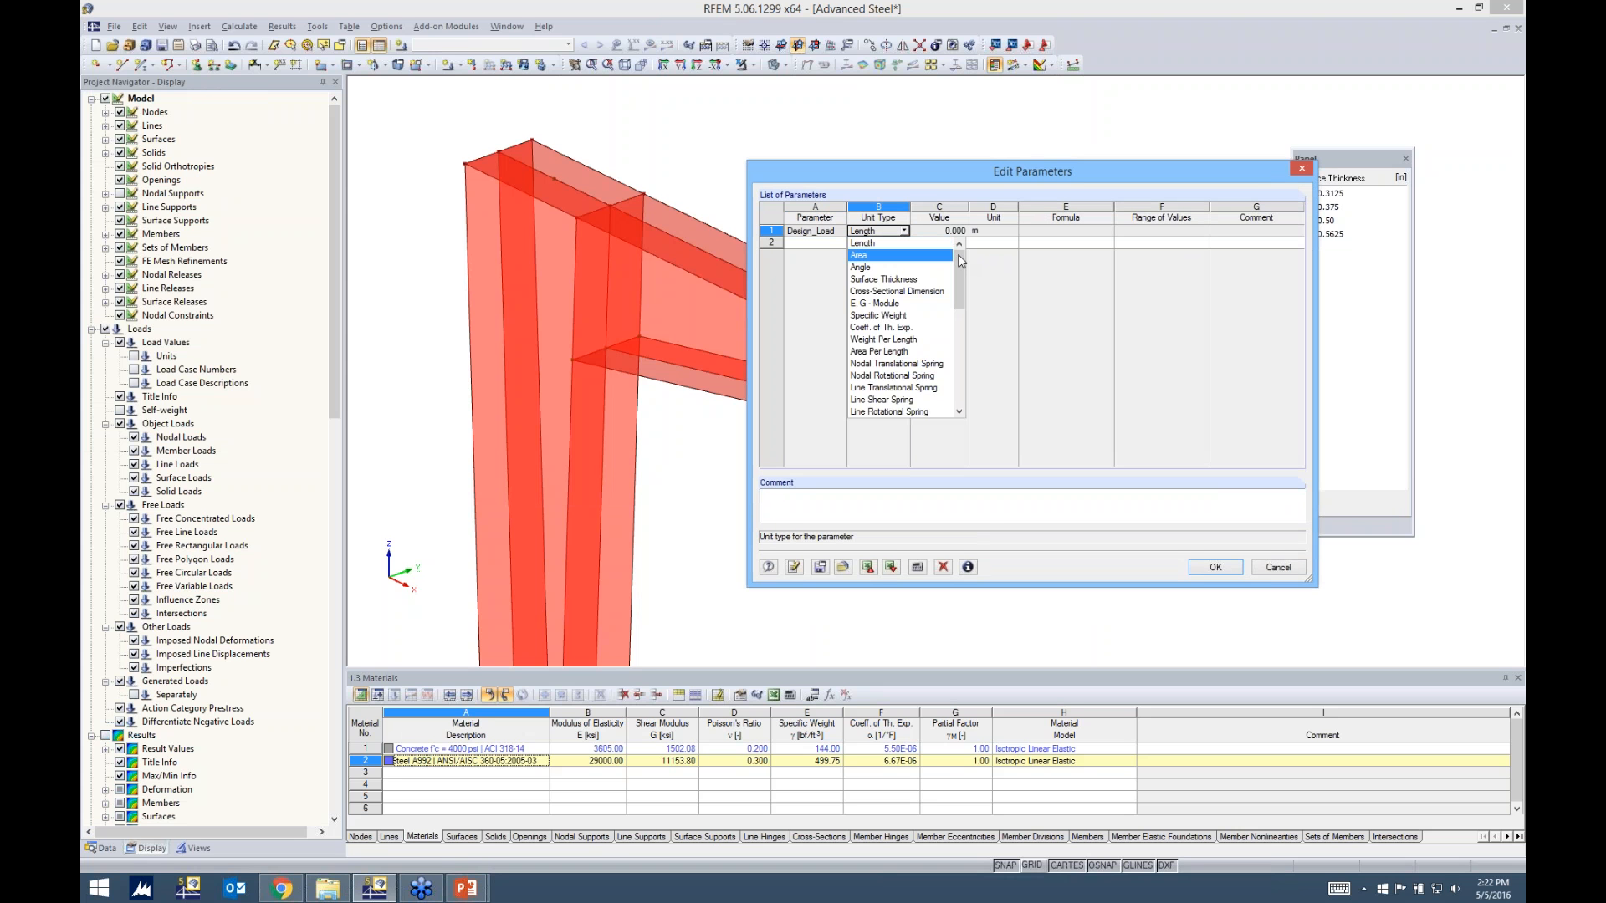
left_click_drag(960, 260, 966, 317)
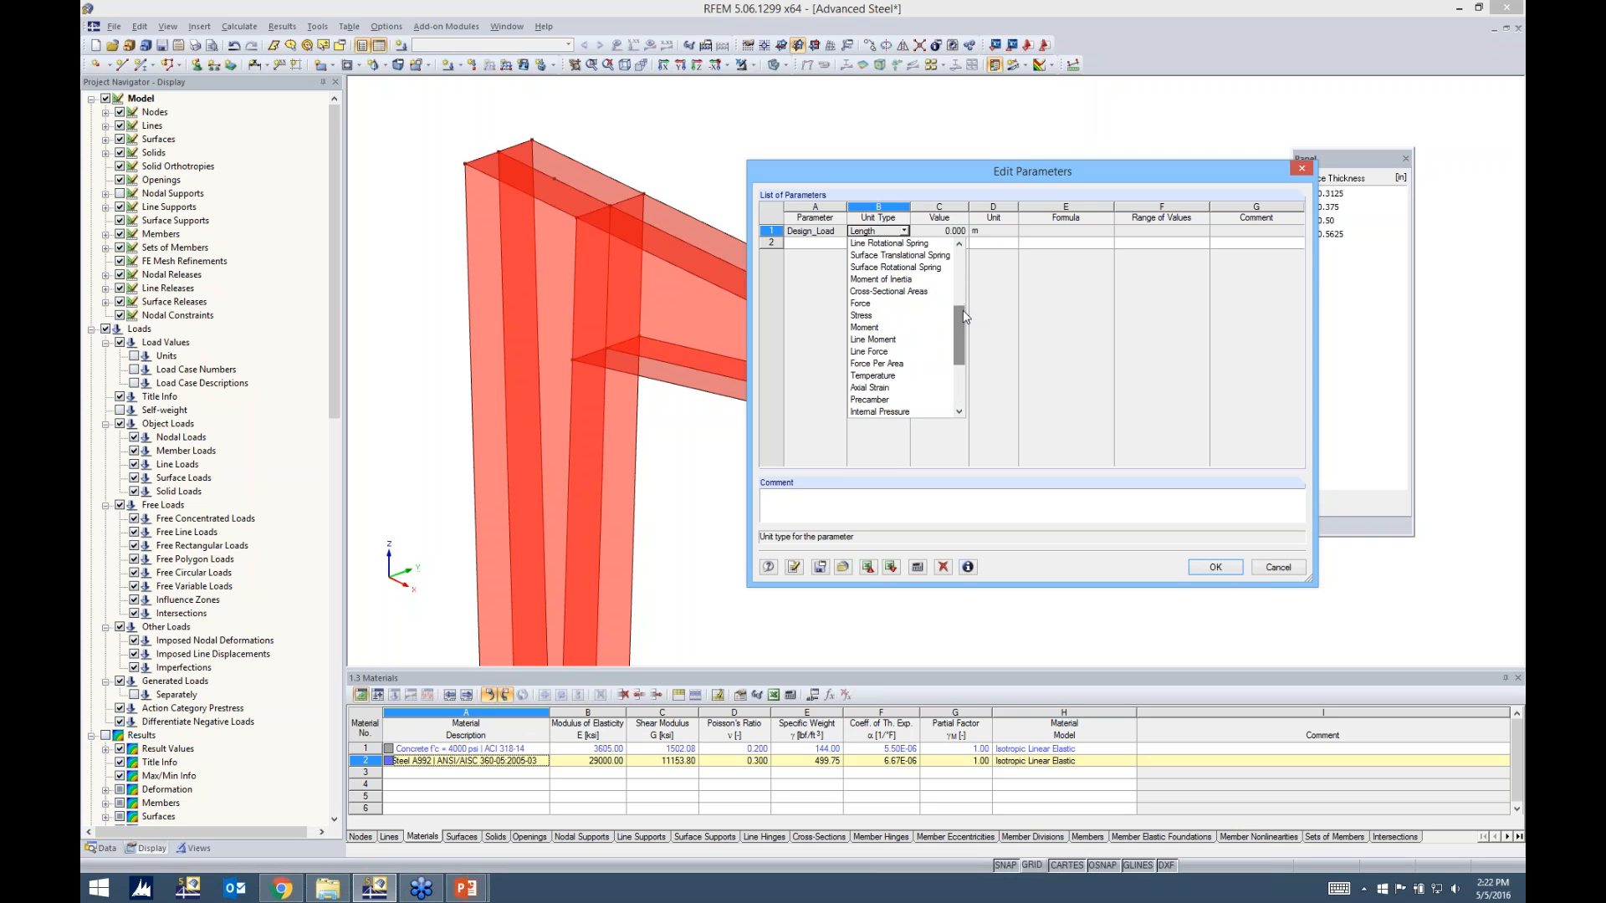
left_click(910, 351)
Set the Design_Load parameter's unit to kip/ft and its value to 45, and accept the parameter list
left_click(1015, 233)
left_click(1013, 231)
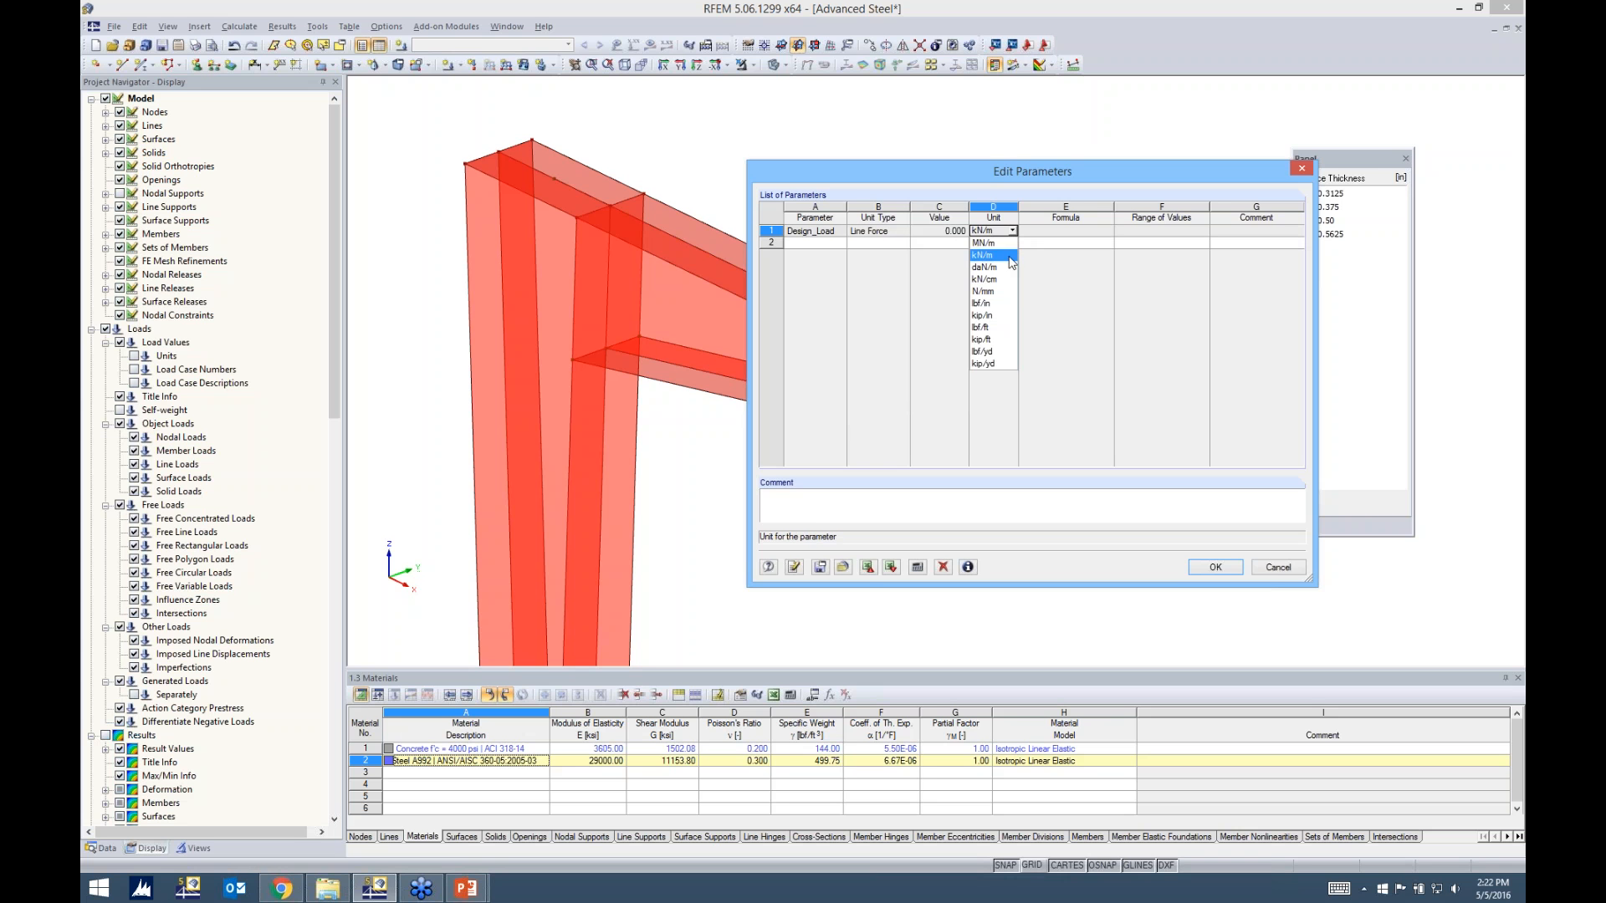
left_click(998, 339)
left_click(940, 233)
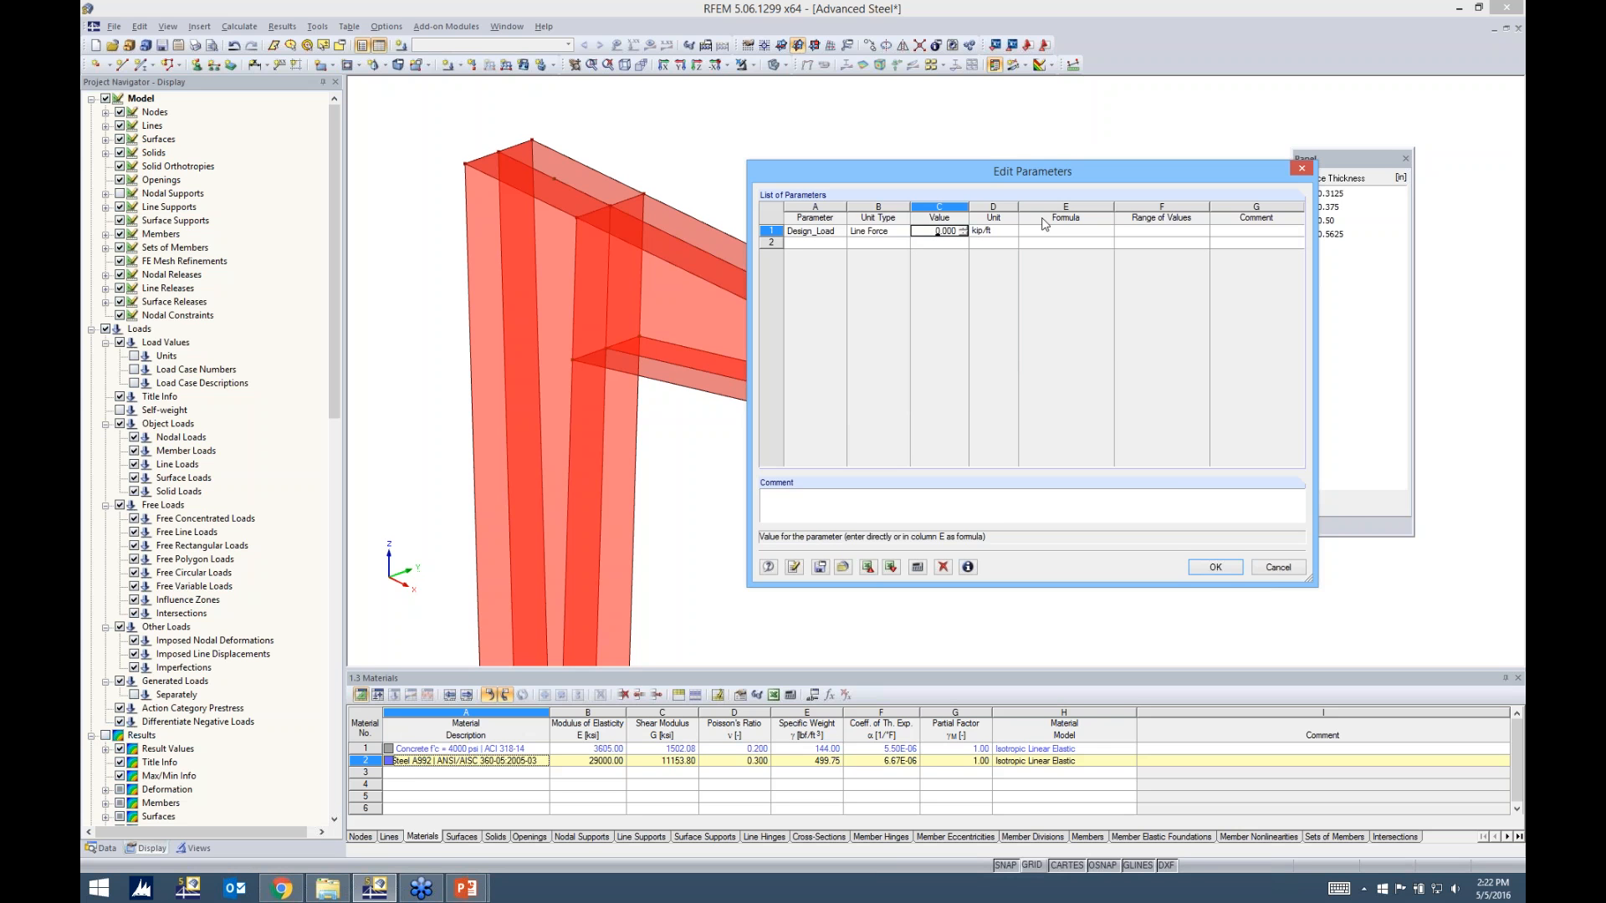
type("45.00")
left_click(1220, 569)
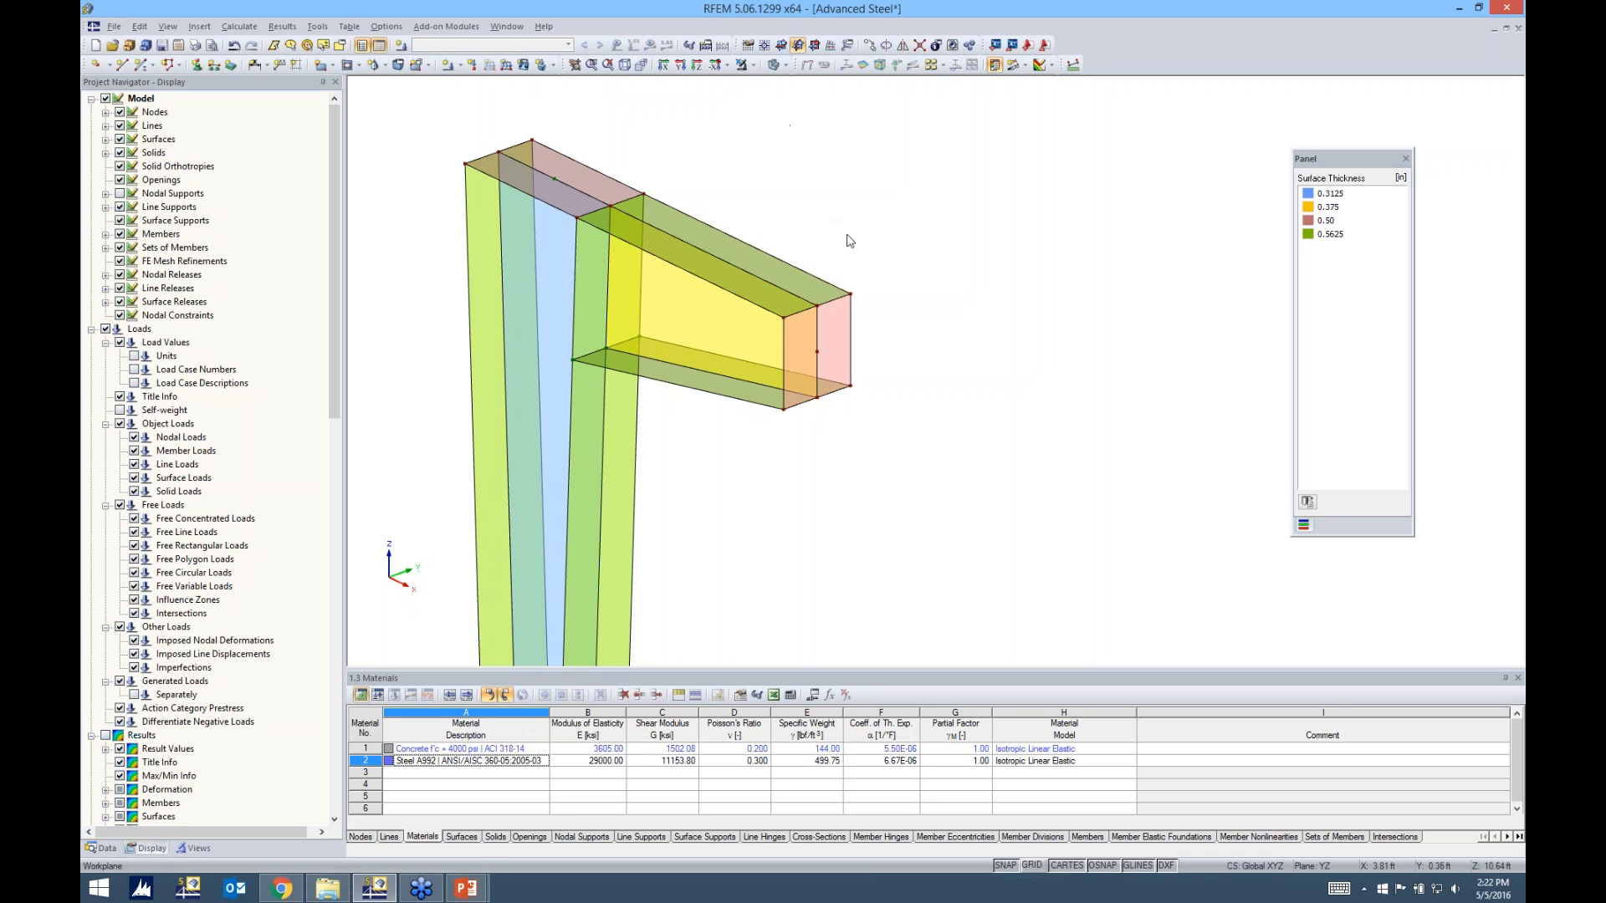
Start a new line load and define load case LC1 as "Design Load" in the Dead category with self-weight deactivated
middle_click_drag(822, 223, 814, 213)
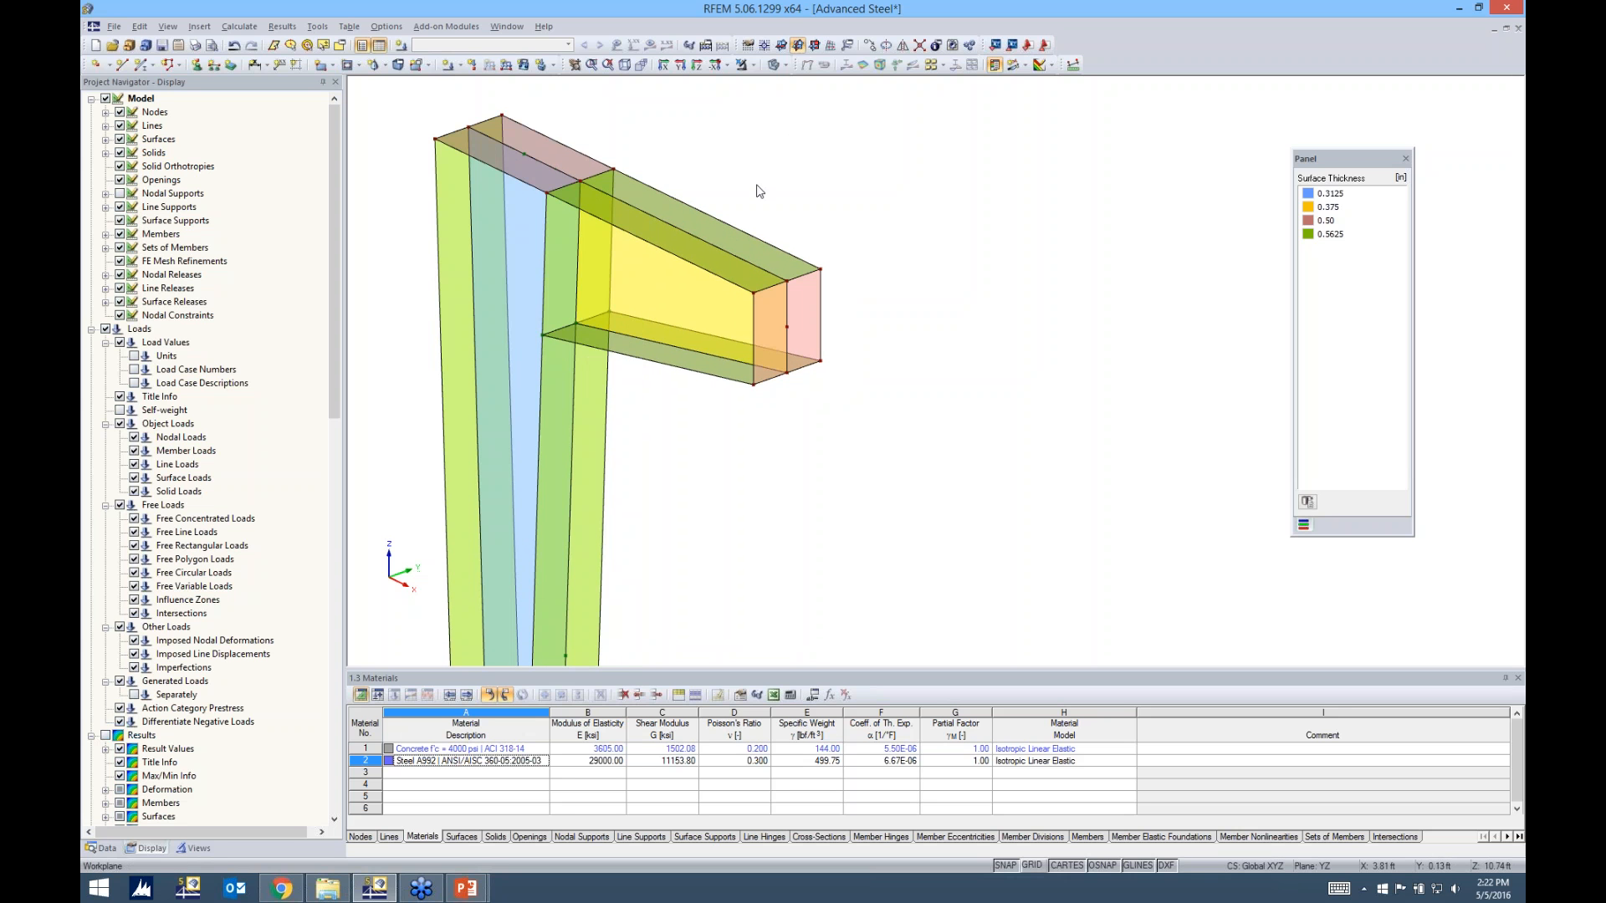
left_click(506, 66)
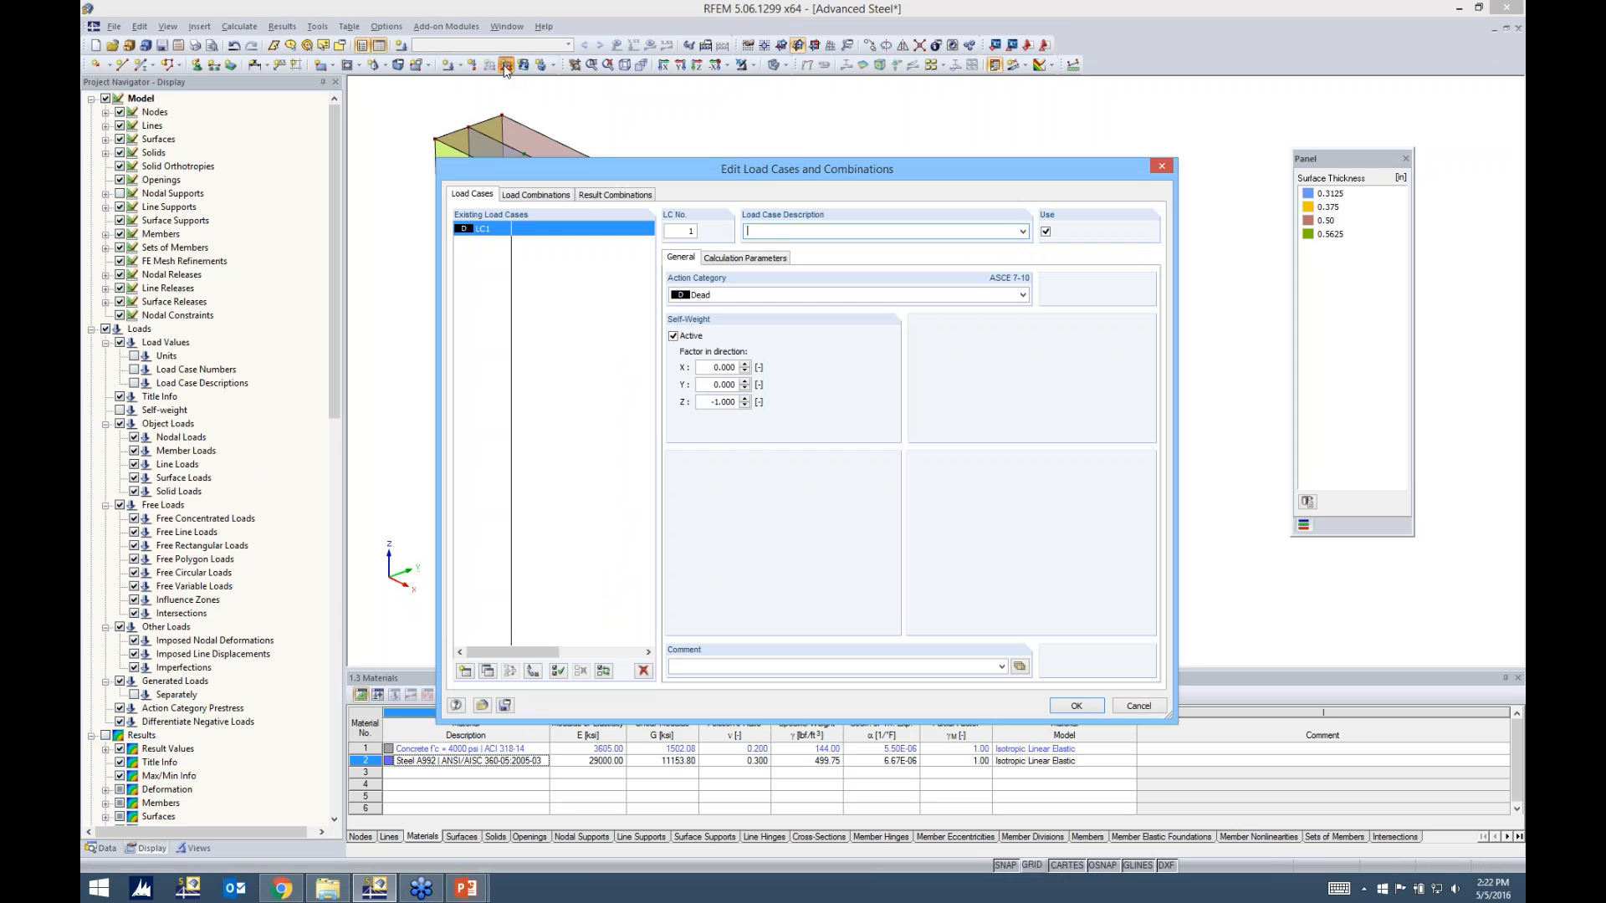
left_click_drag(605, 166, 605, 119)
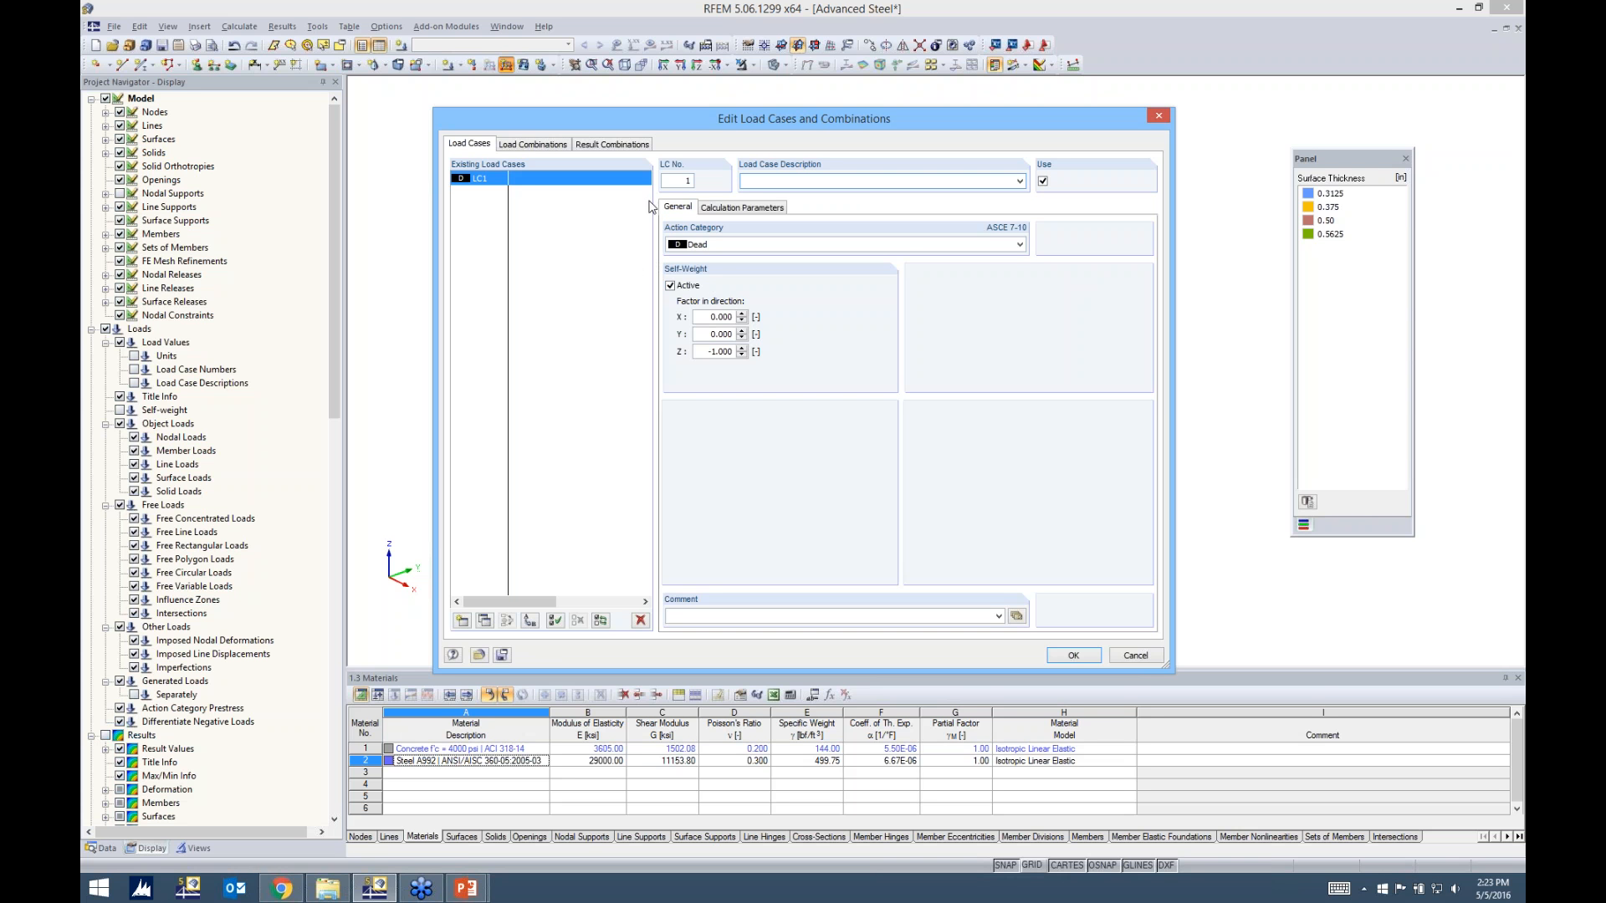
type("Design Load")
left_click(670, 285)
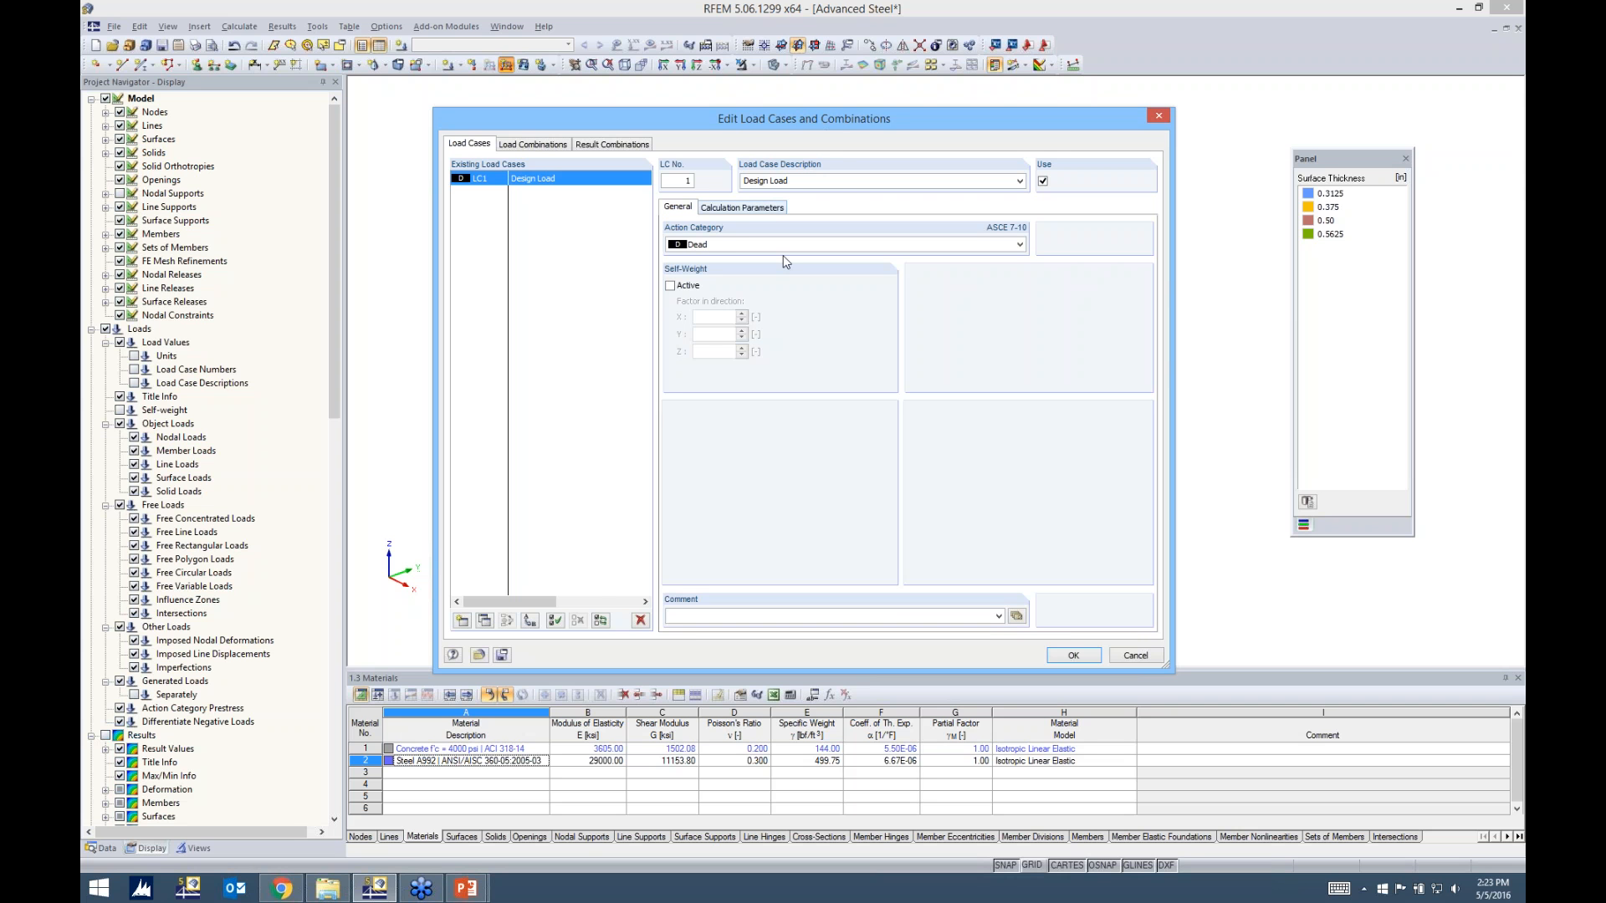
left_click(1071, 656)
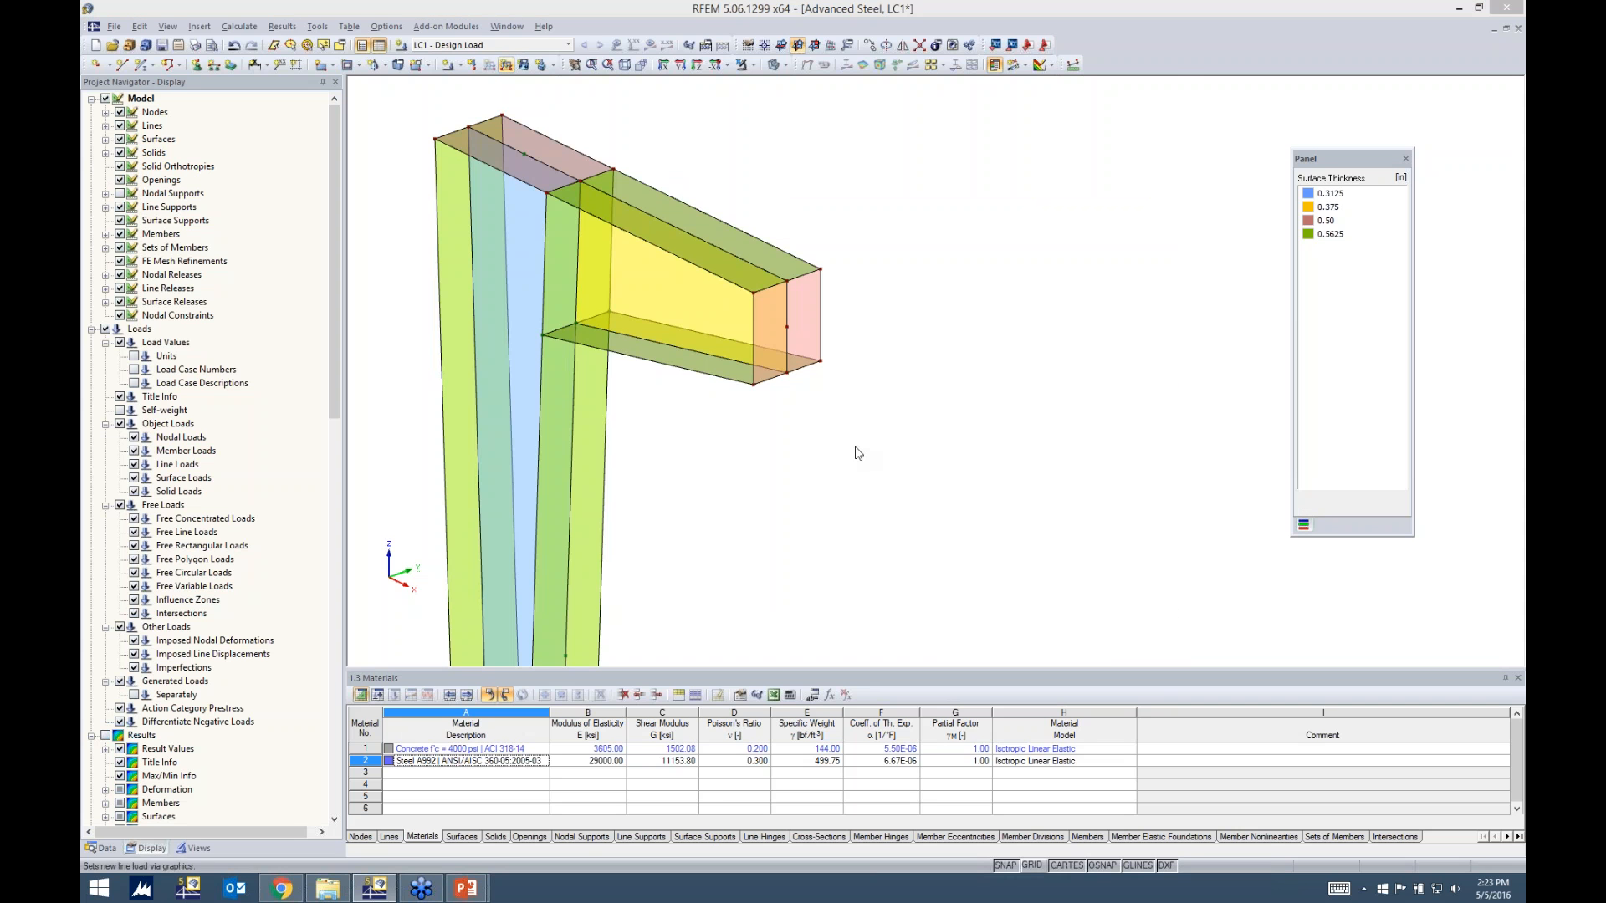
Define the line load as a uniform force in global ZL, with p given by the formula -Design_Load
left_click_drag(836, 203, 889, 165)
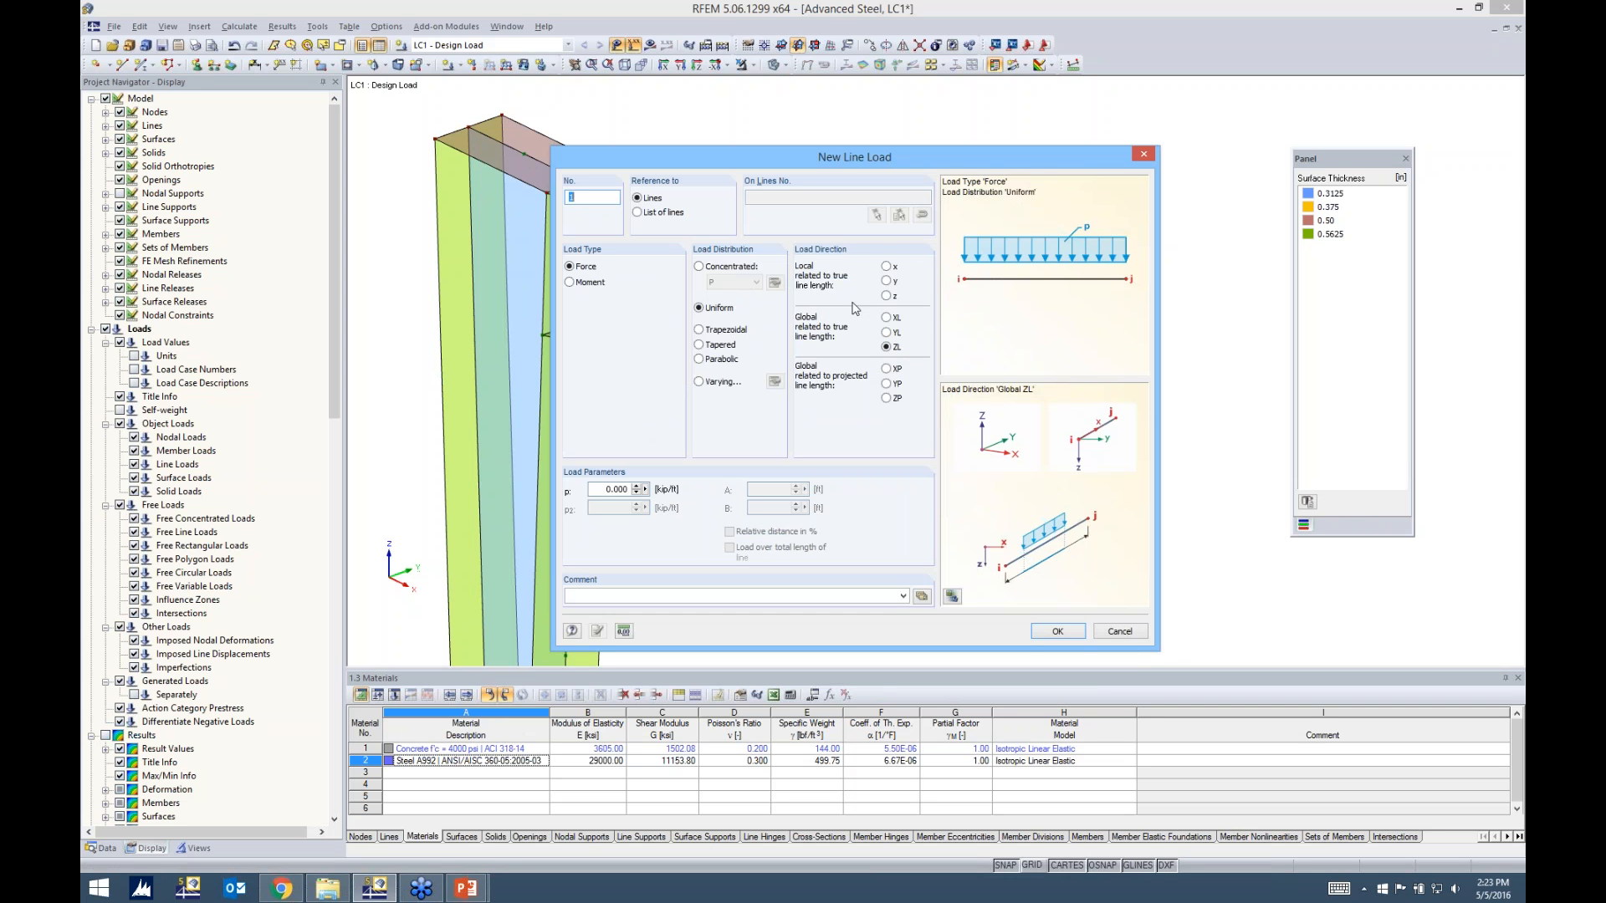
left_click(887, 332)
left_click(887, 347)
left_click(645, 489)
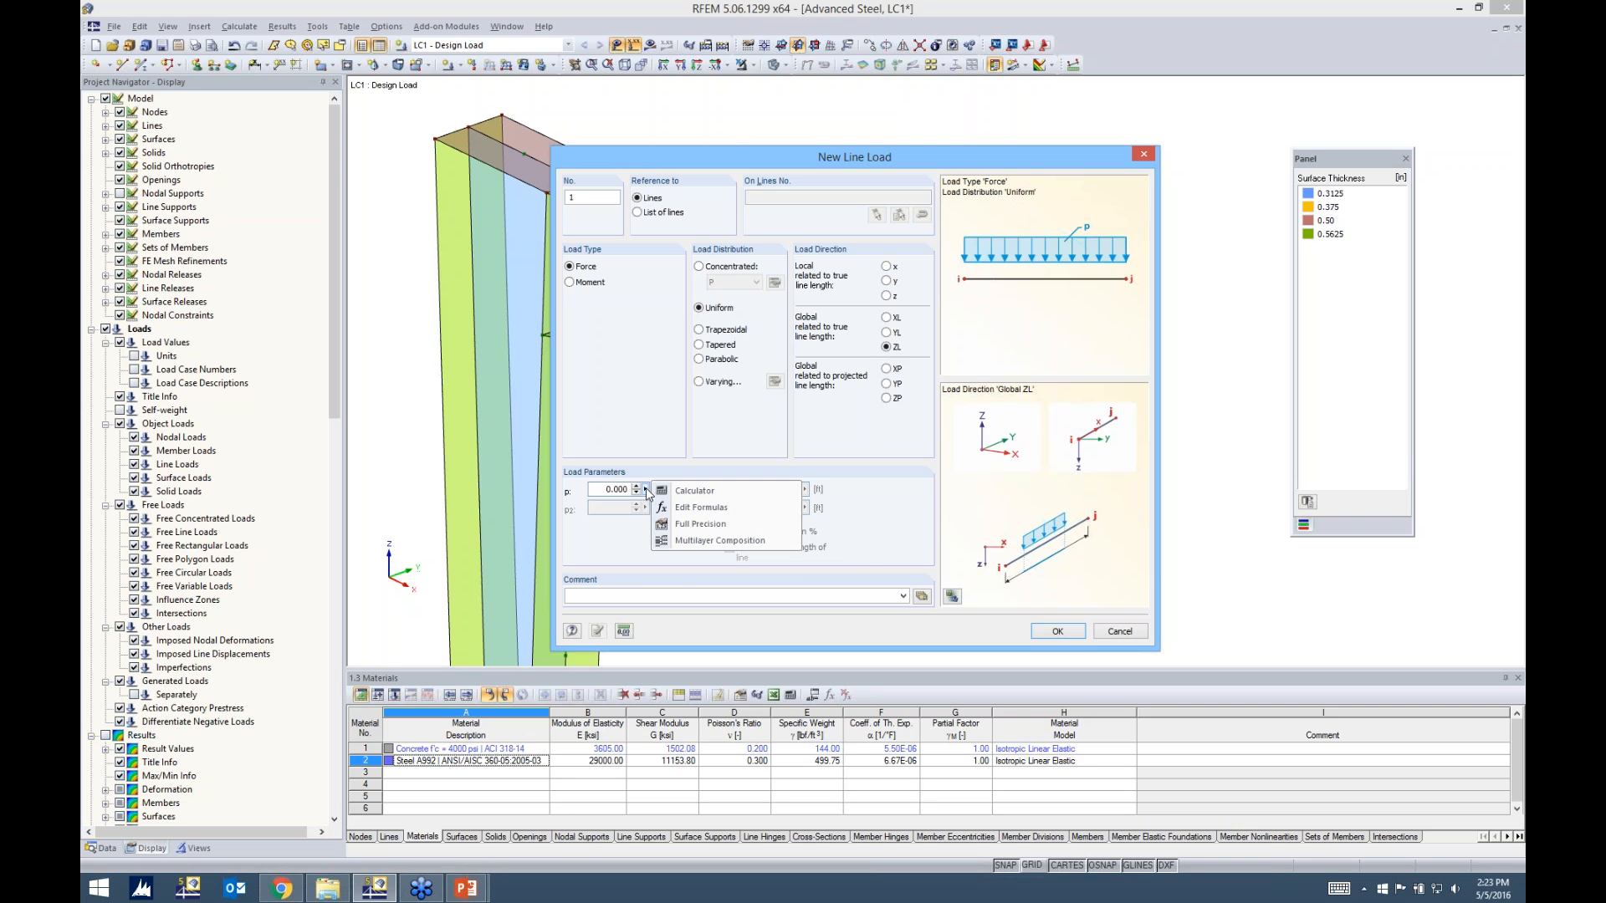
left_click(684, 509)
left_click_drag(856, 216, 843, 254)
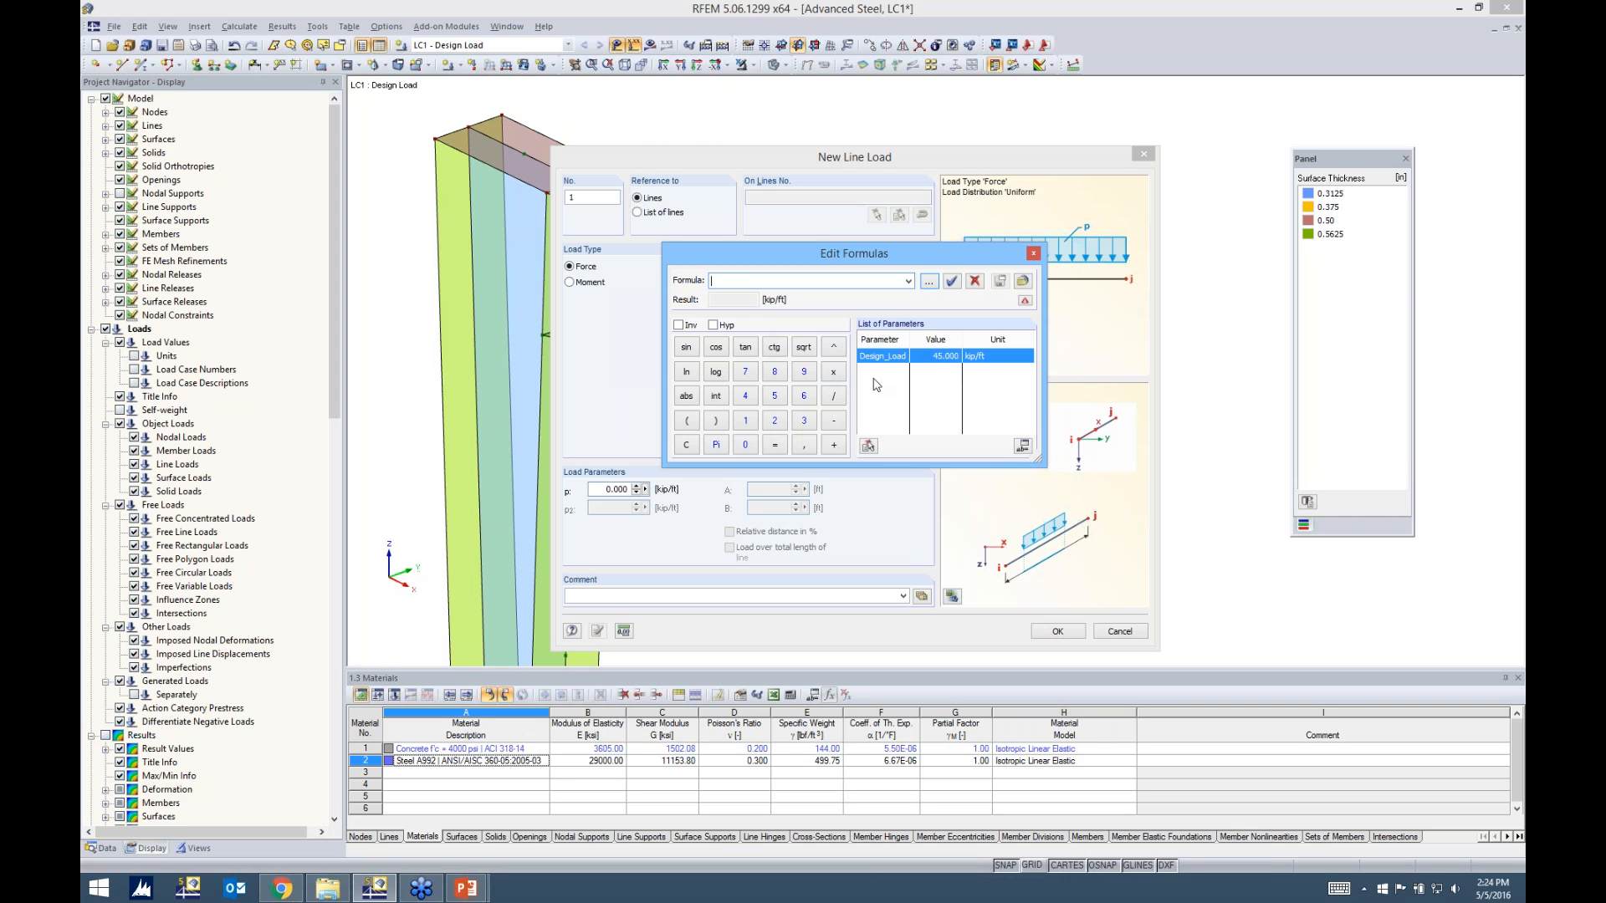
type("-")
double_click(890, 356)
left_click(952, 281)
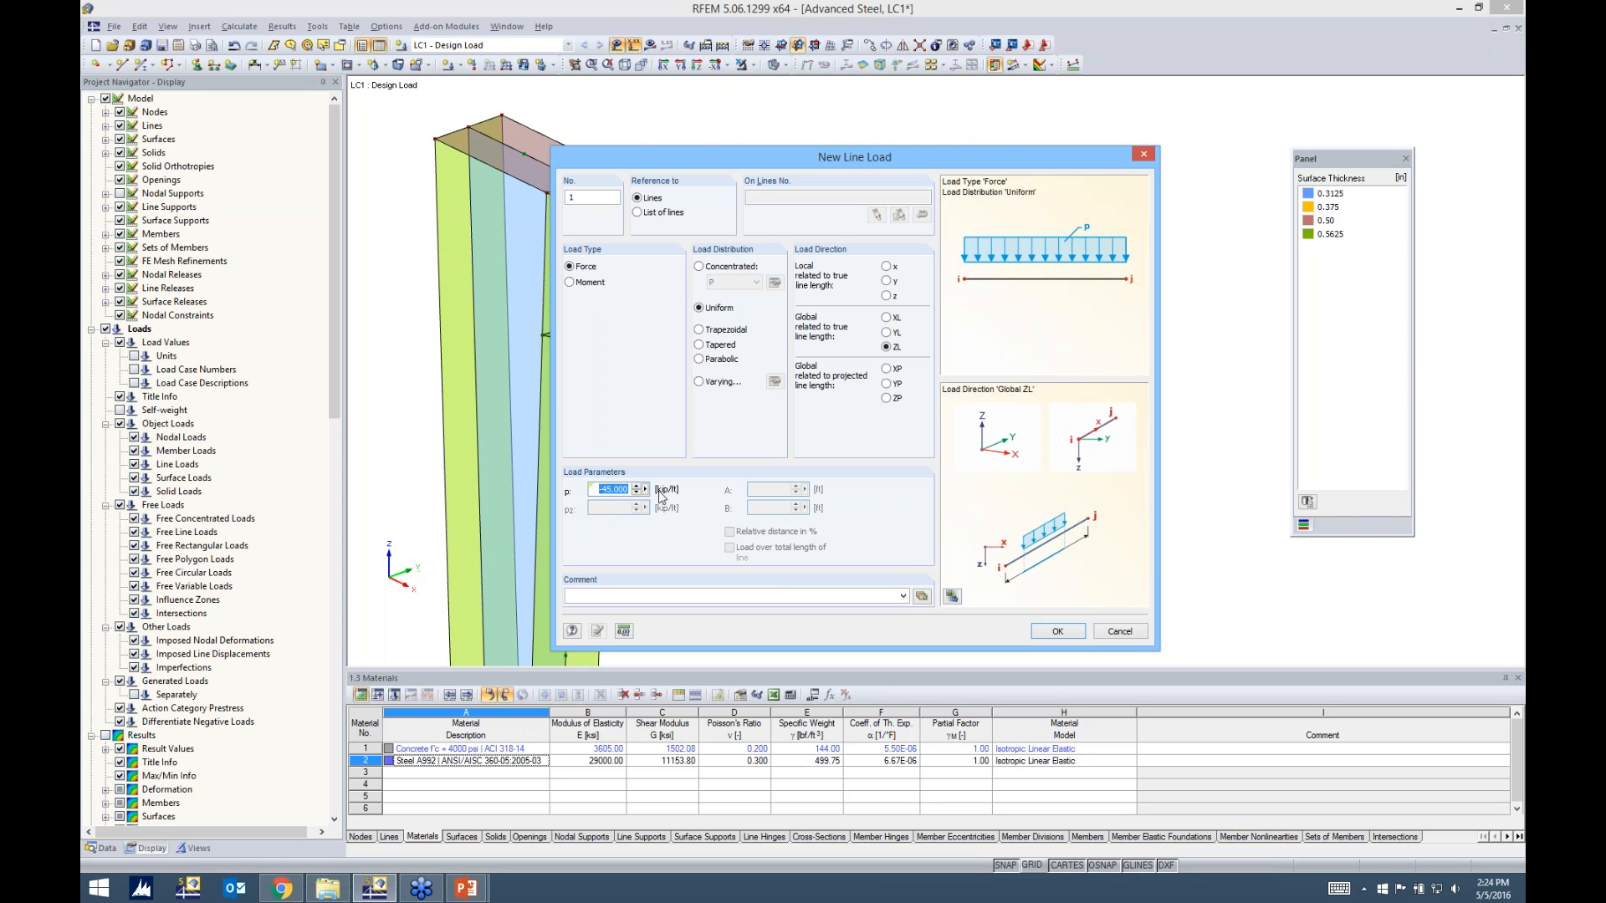
Apply the line load to the vertical centre line of the beam's end plate
left_click(1041, 629)
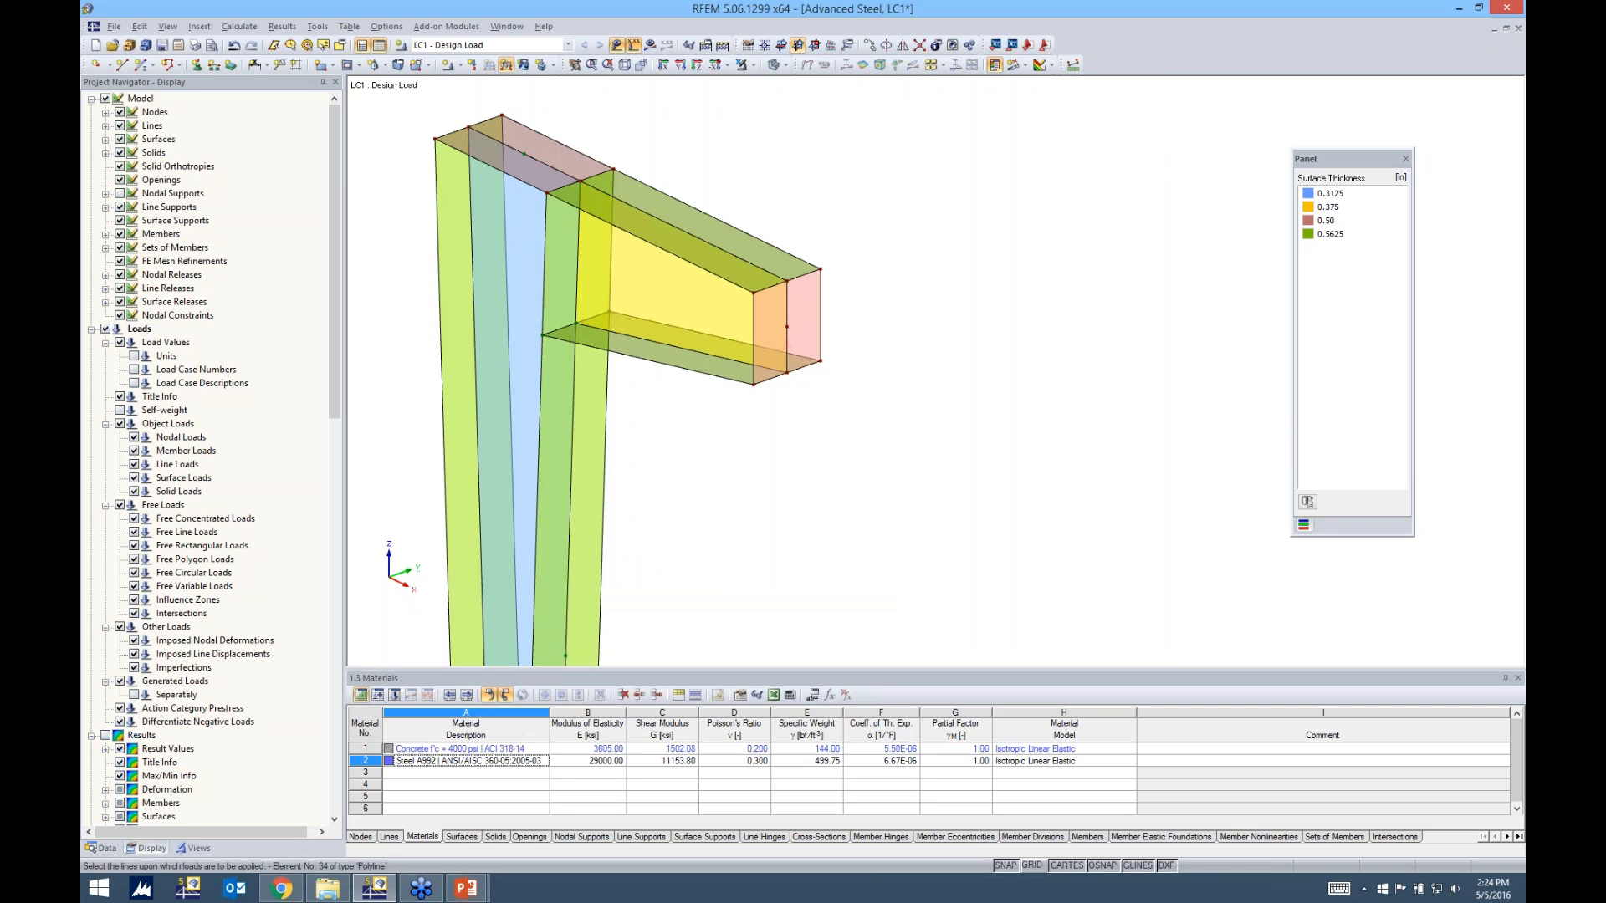
left_click(786, 334)
key("Escape")
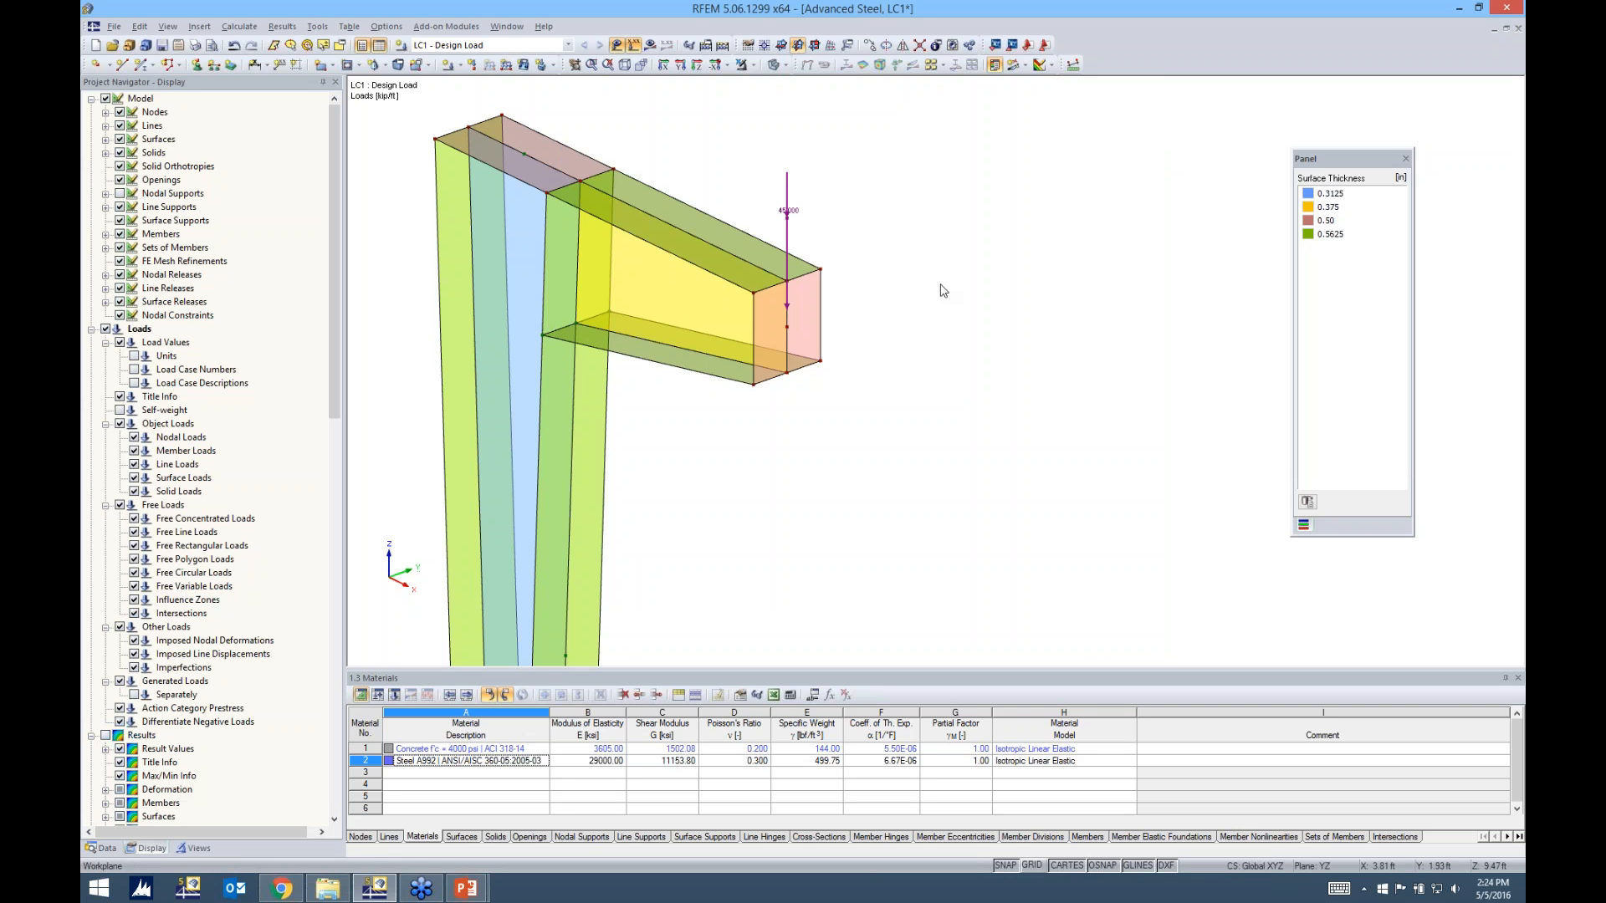
Try a value of 60 kip/ft for the Design_Load parameter and undo the change
scroll(786, 213, "up", 1)
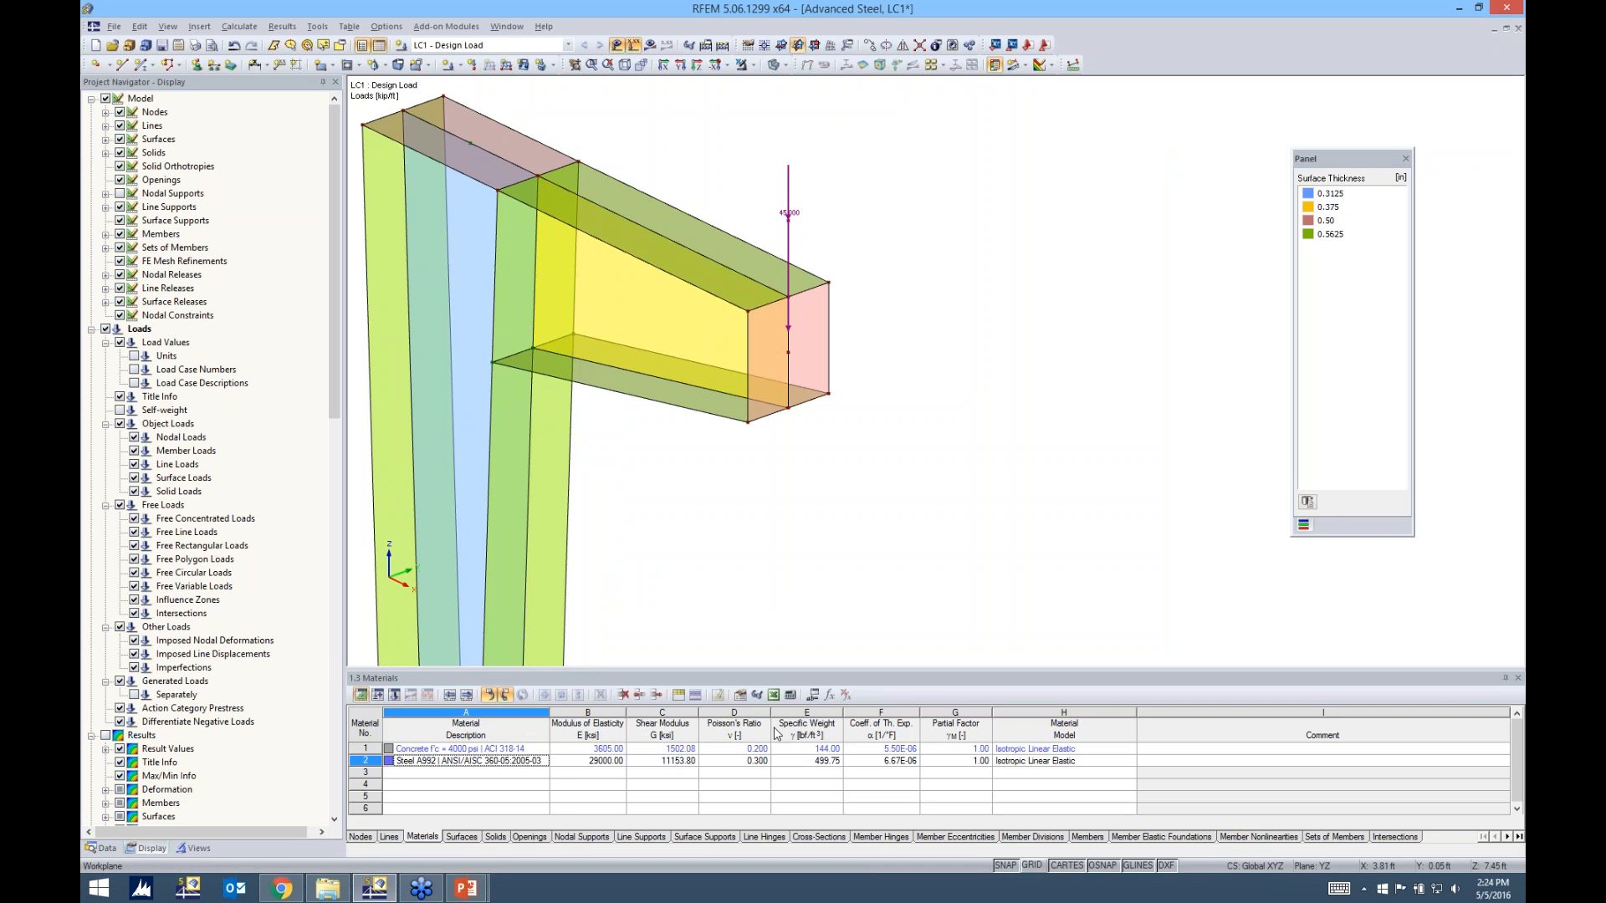
left_click(813, 696)
left_click_drag(928, 180, 932, 339)
left_click(962, 391)
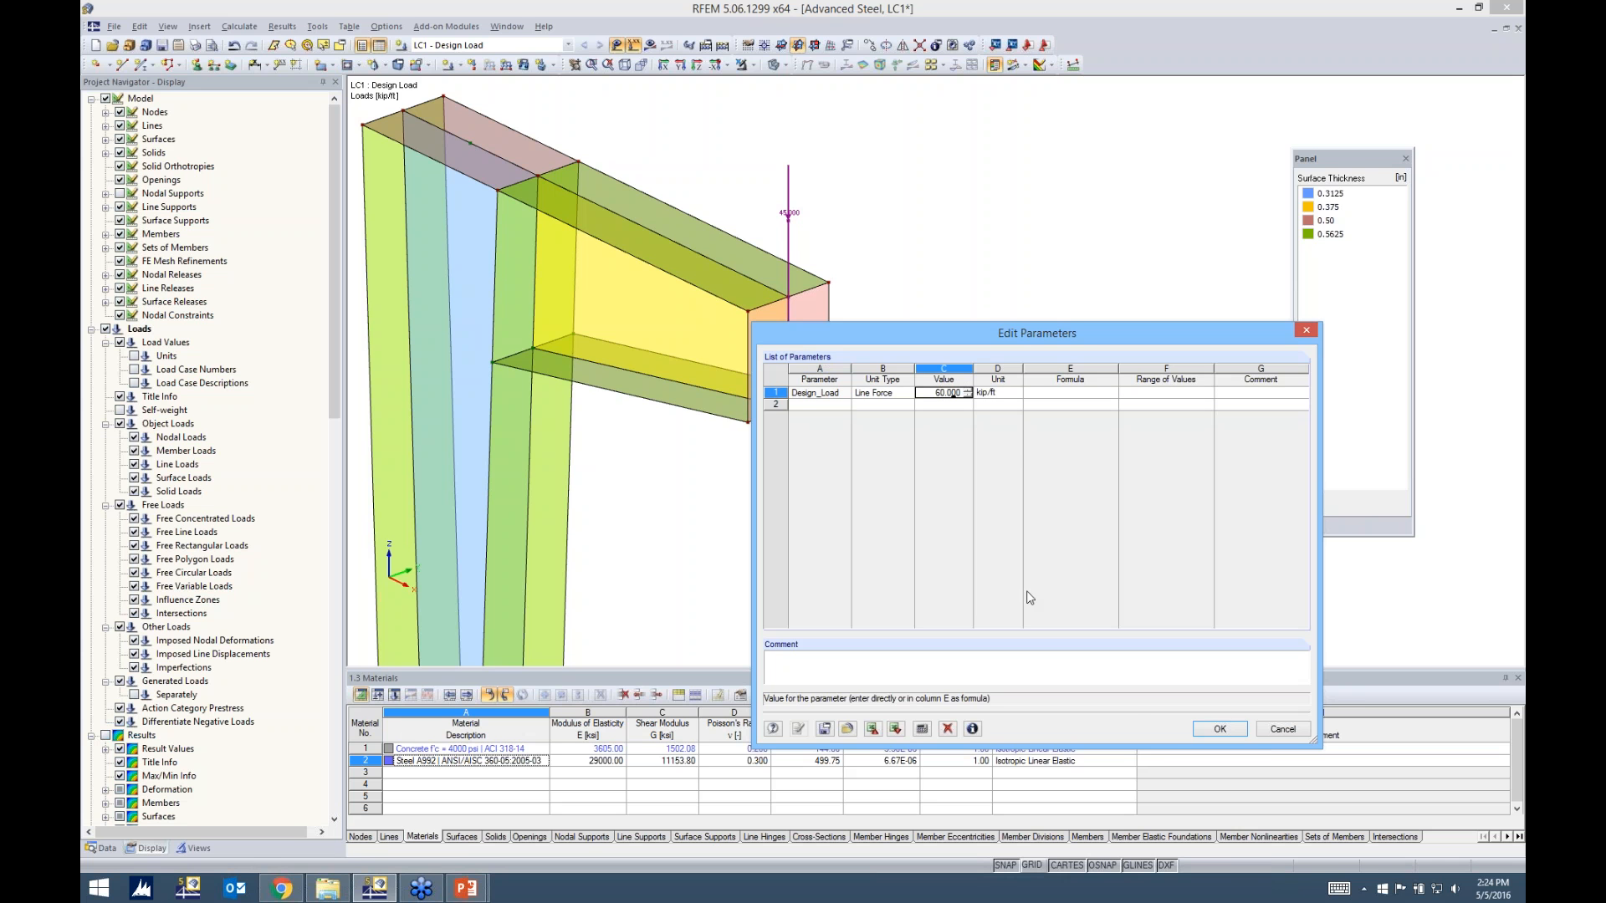
left_click(1237, 733)
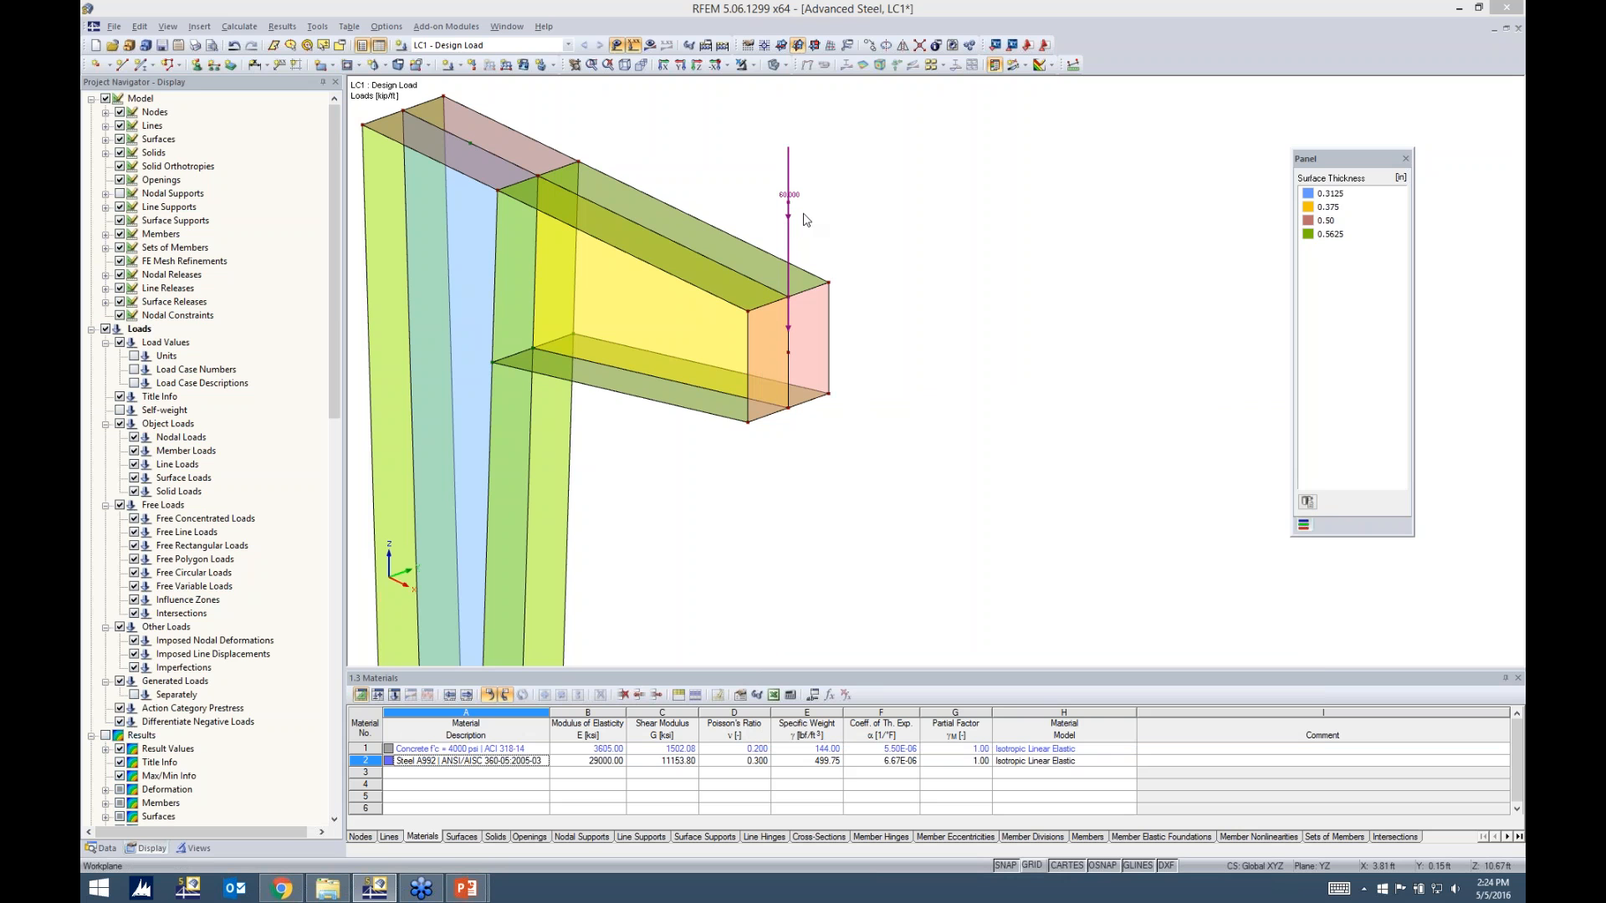
left_click(234, 46)
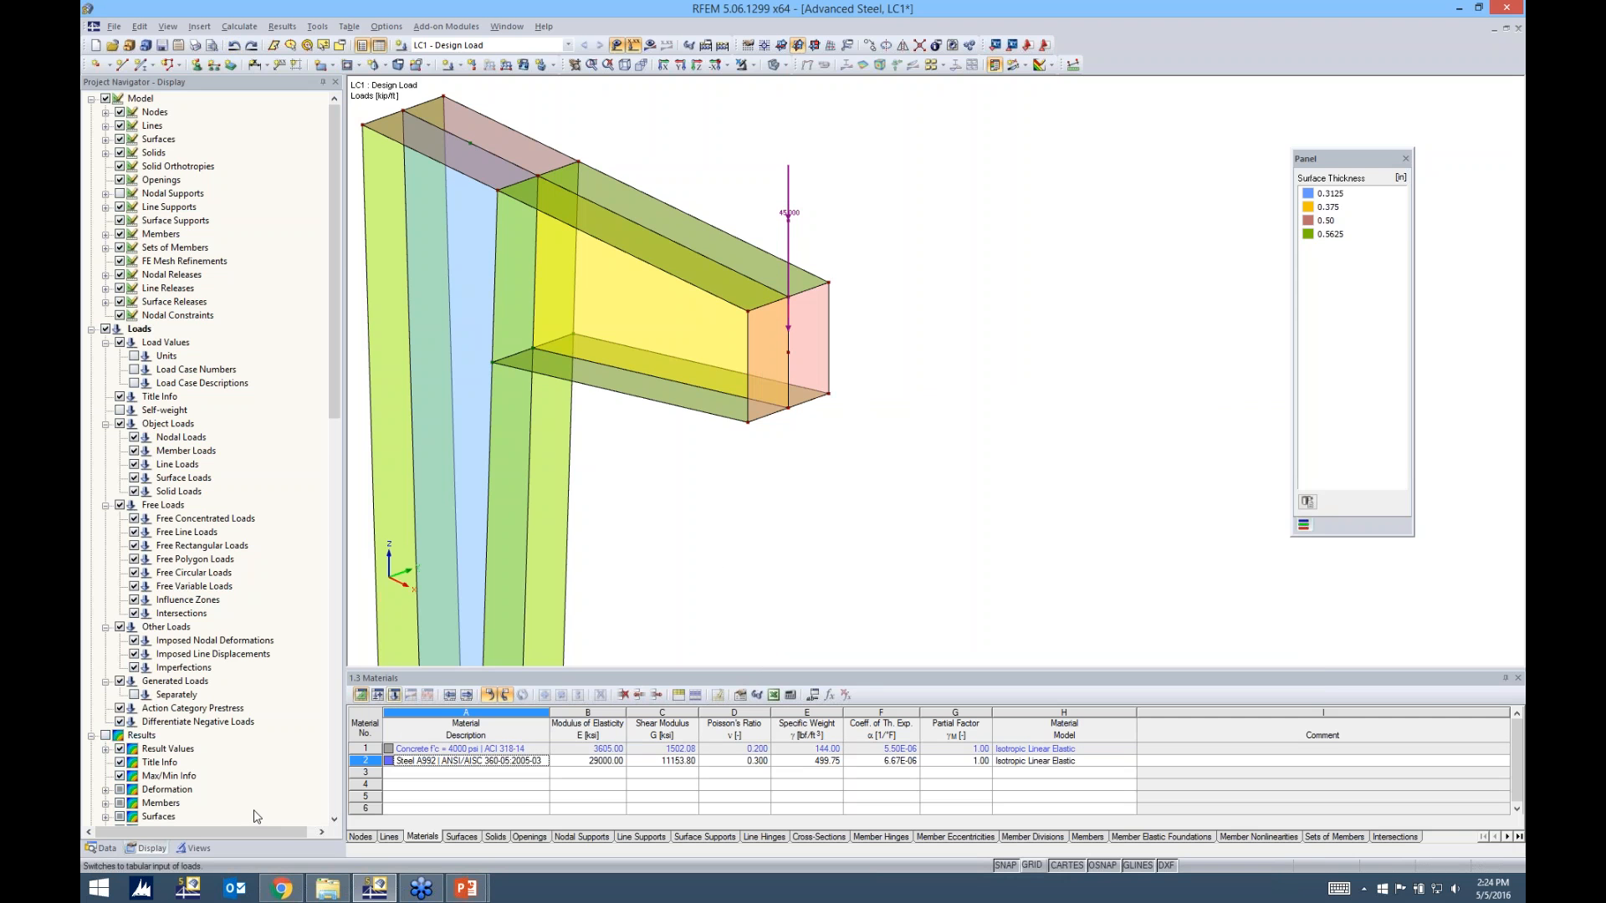
Delete the W 10x49, I-PAR and W 12x53 cross-sections from the Advanced Steel model data
left_click(118, 848)
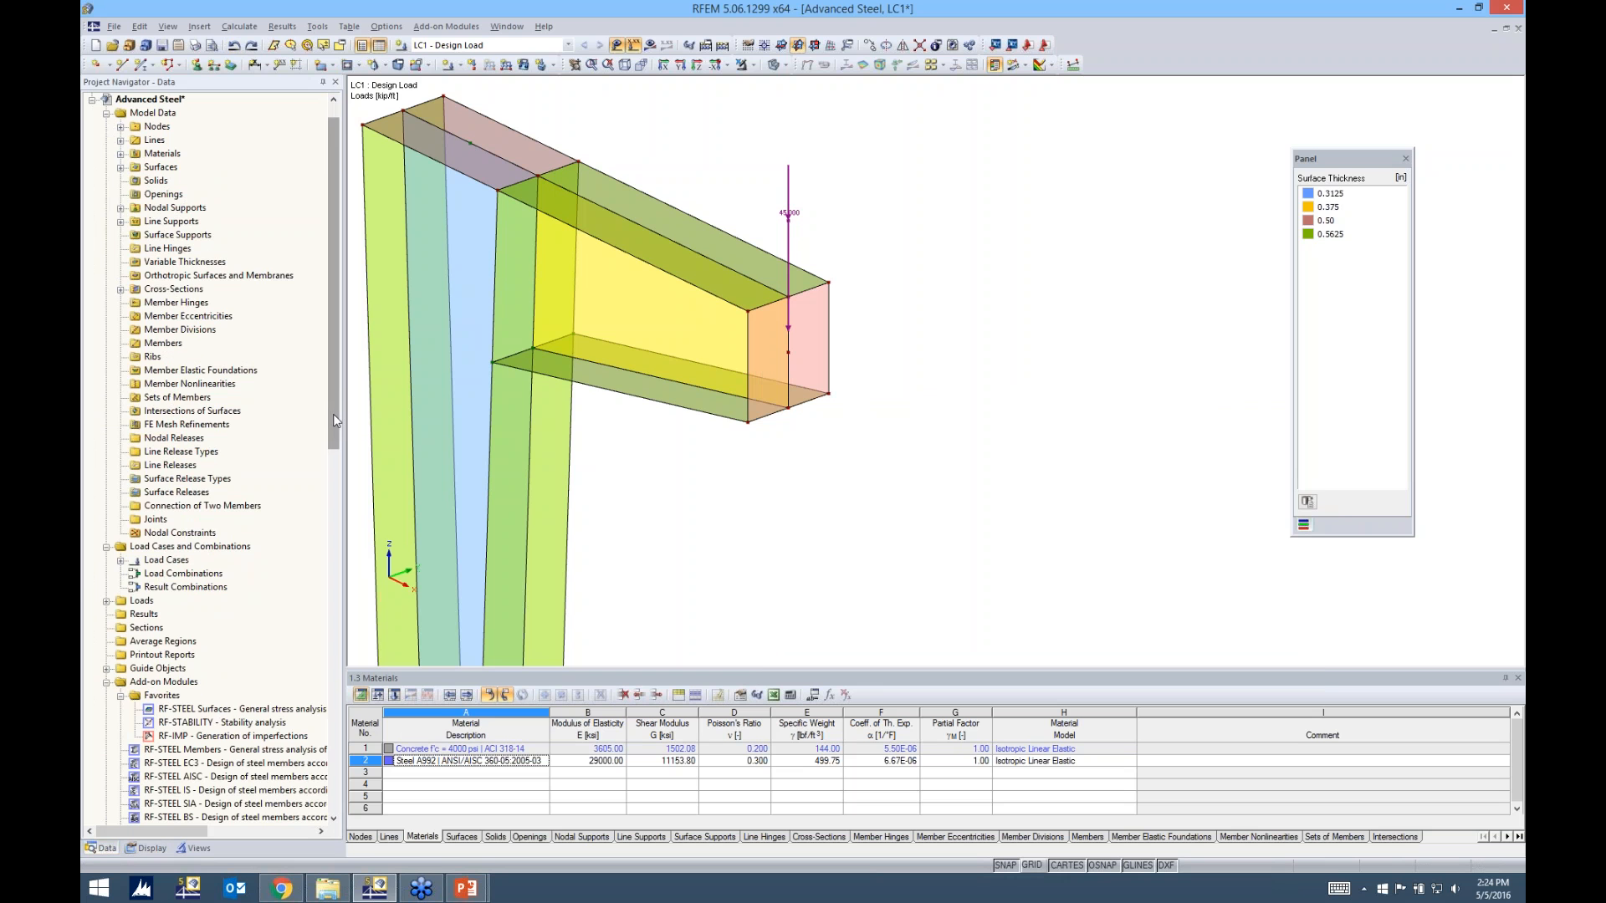
scroll(335, 398, "up", 2)
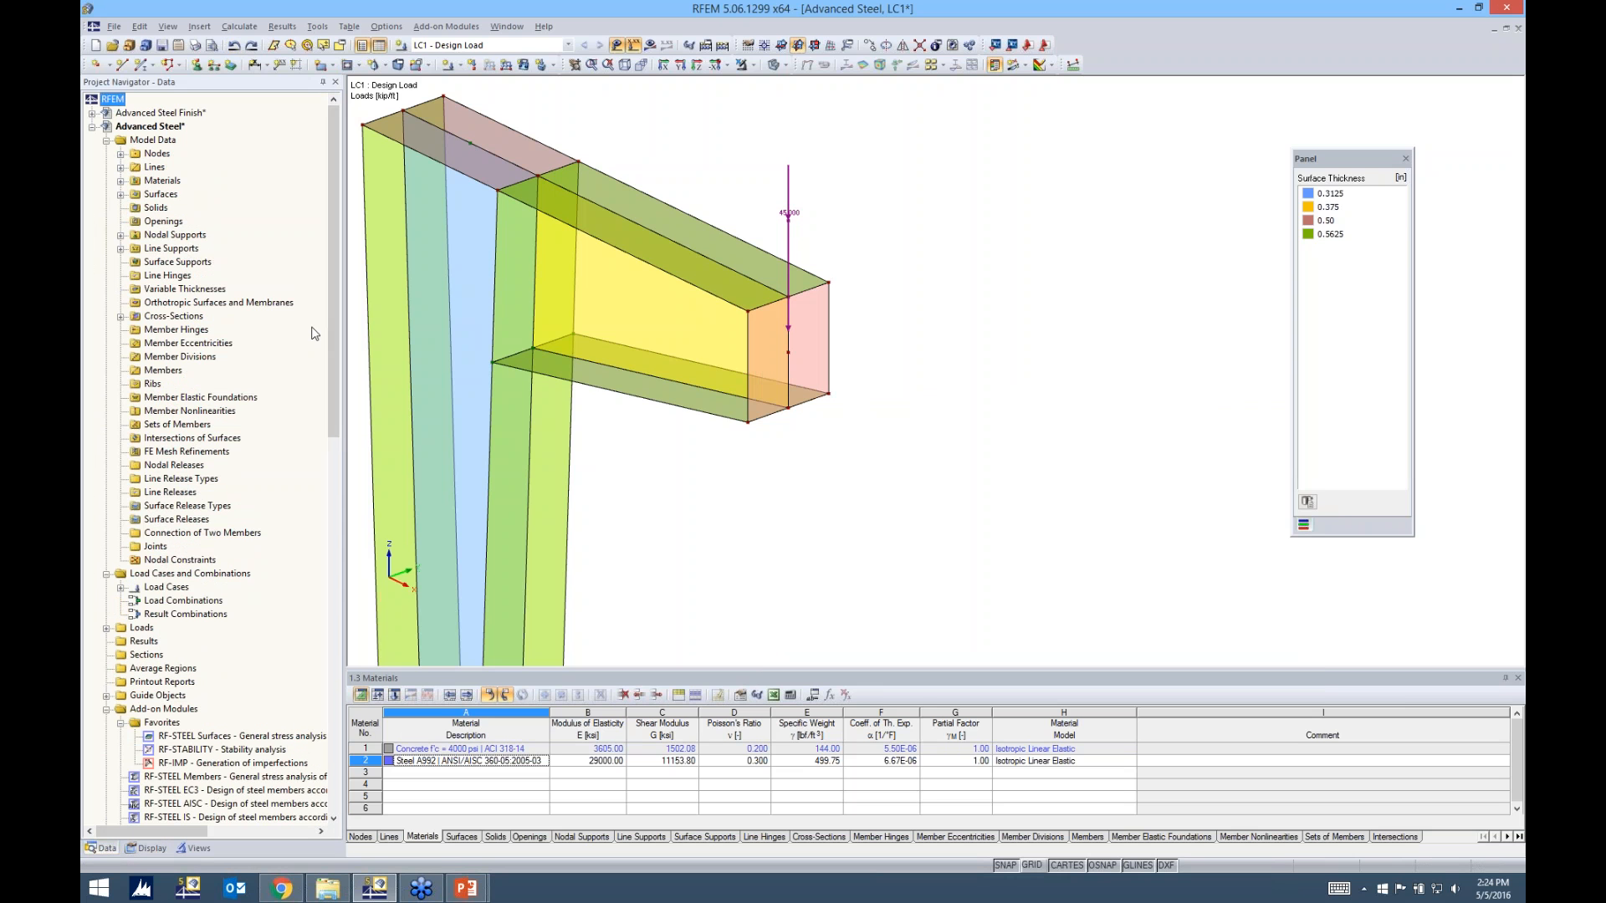
left_click(120, 316)
left_click(165, 331)
left_click(168, 357, "shift")
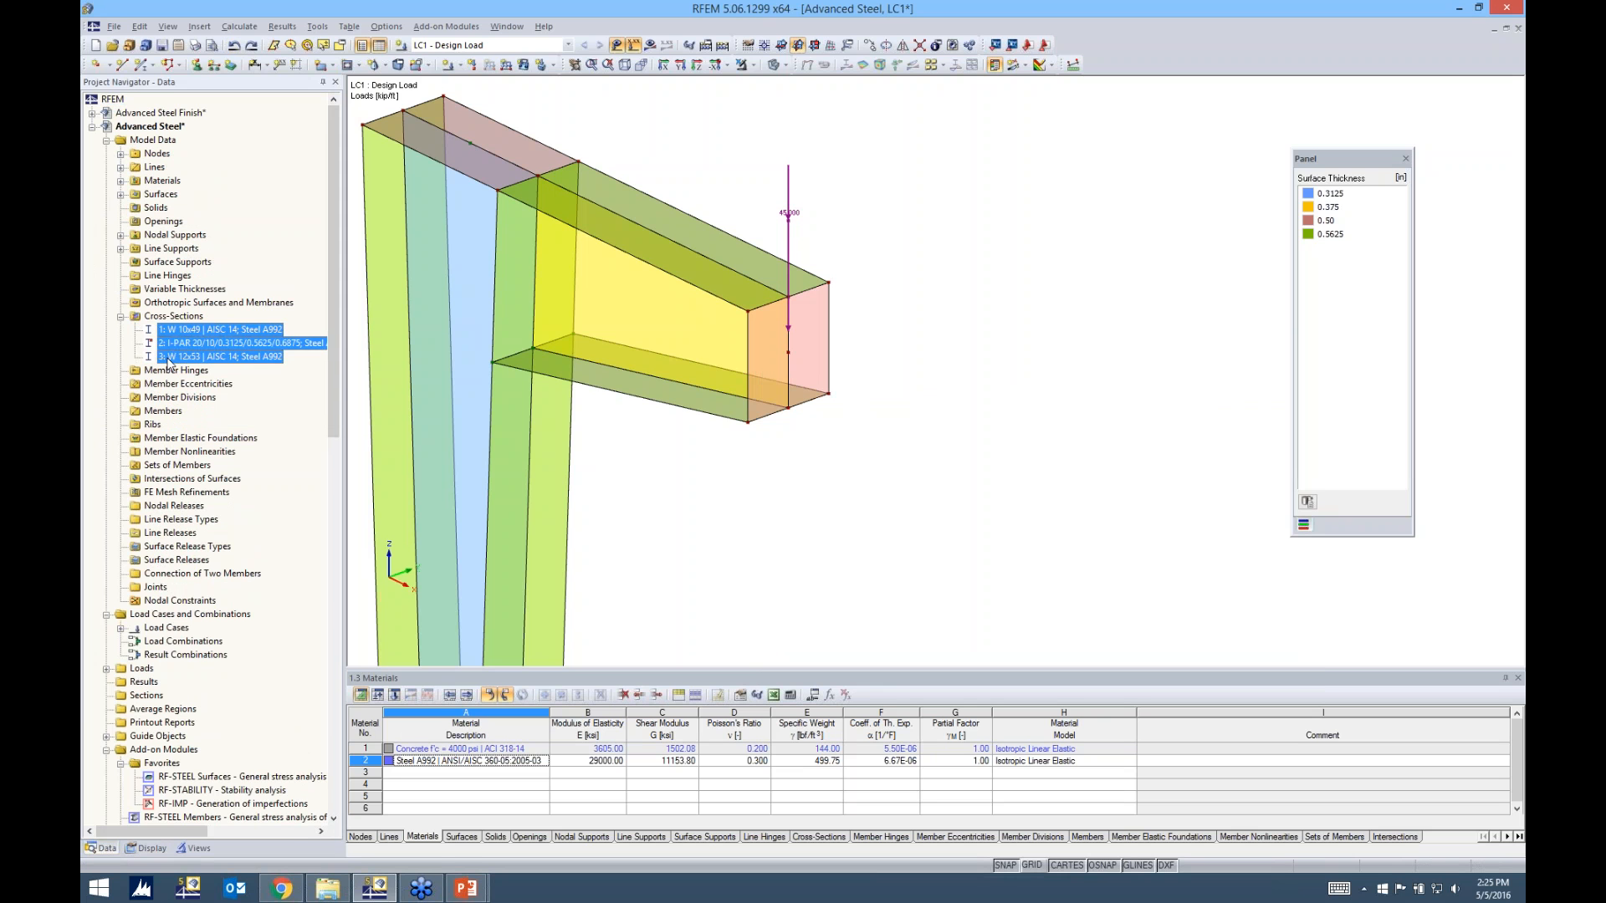
key("Delete")
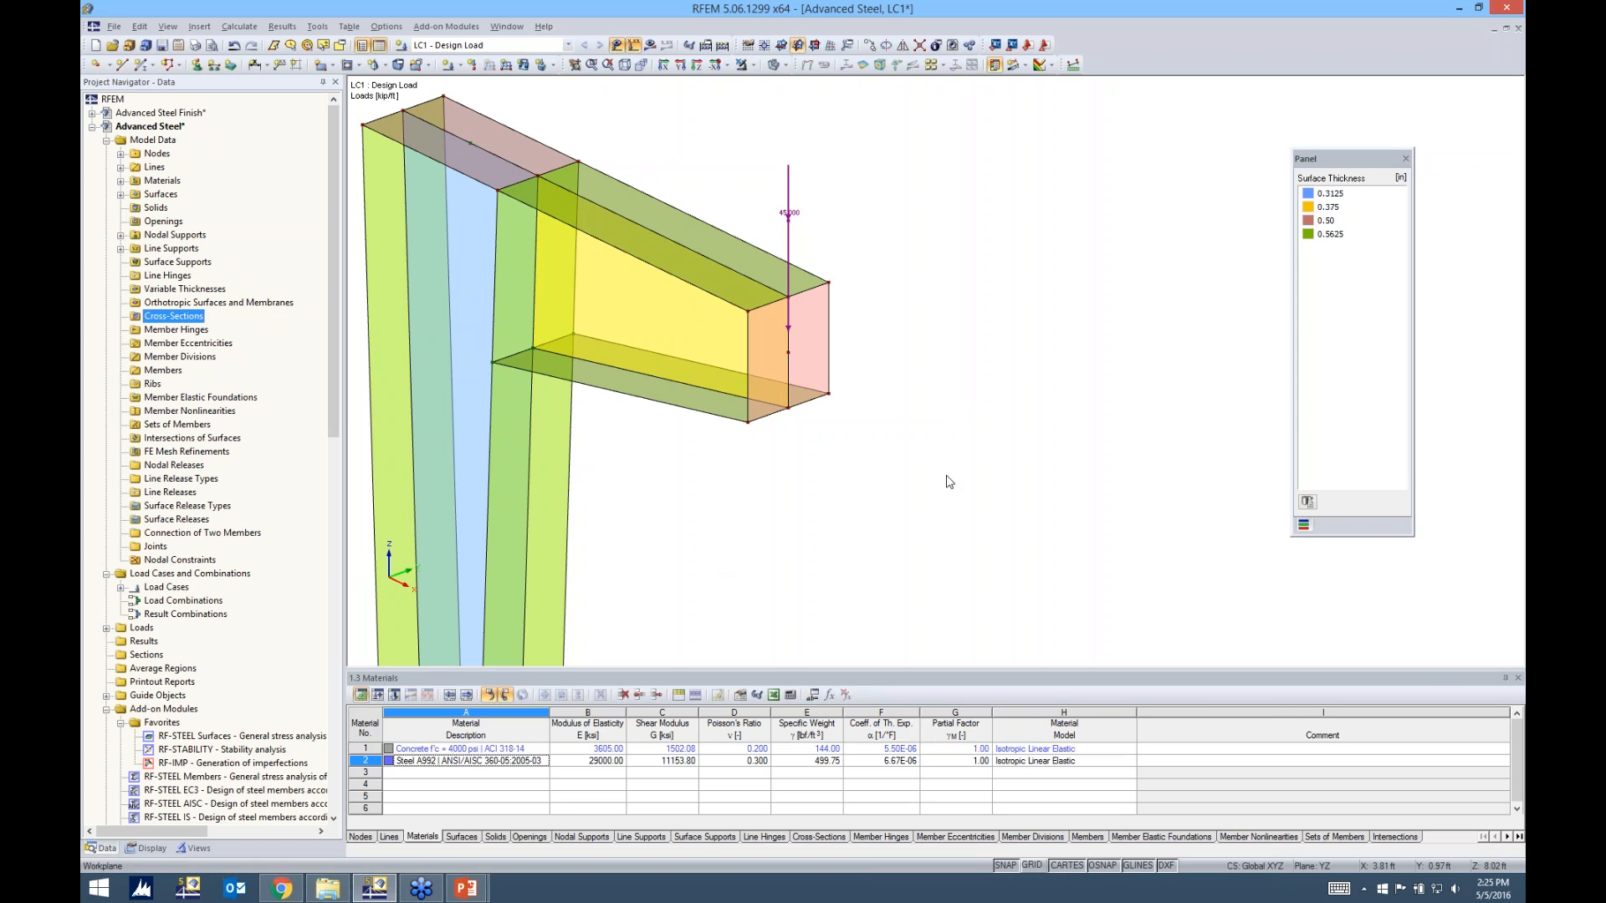
scroll(957, 459, "down", 2)
middle_click_drag(907, 500, 1041, 374)
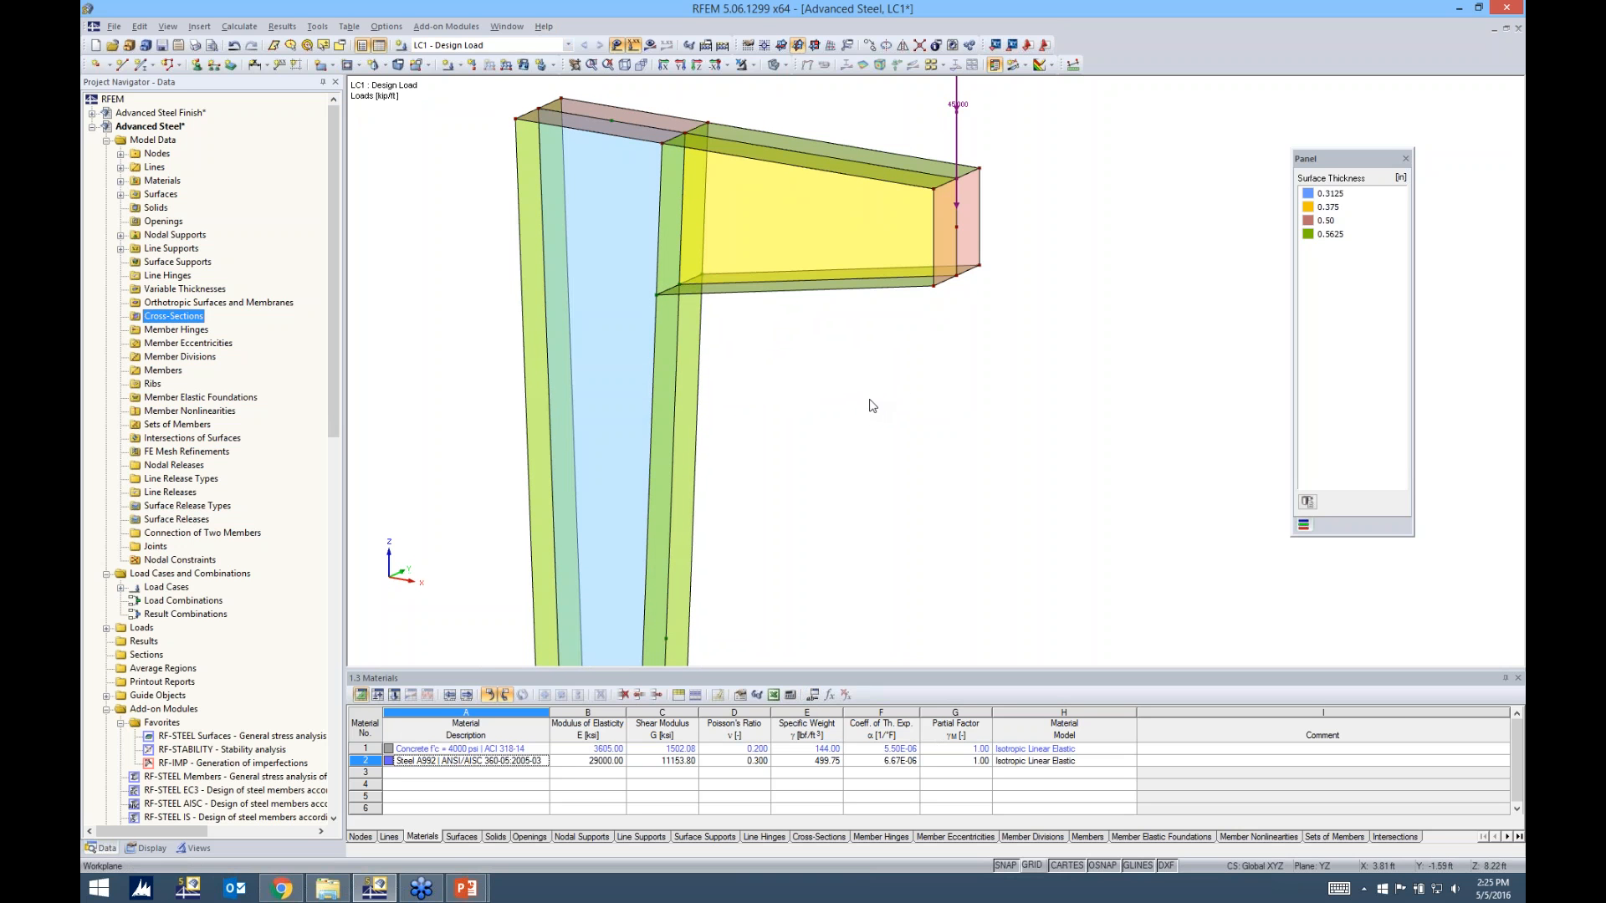
scroll(910, 445, "down", 3)
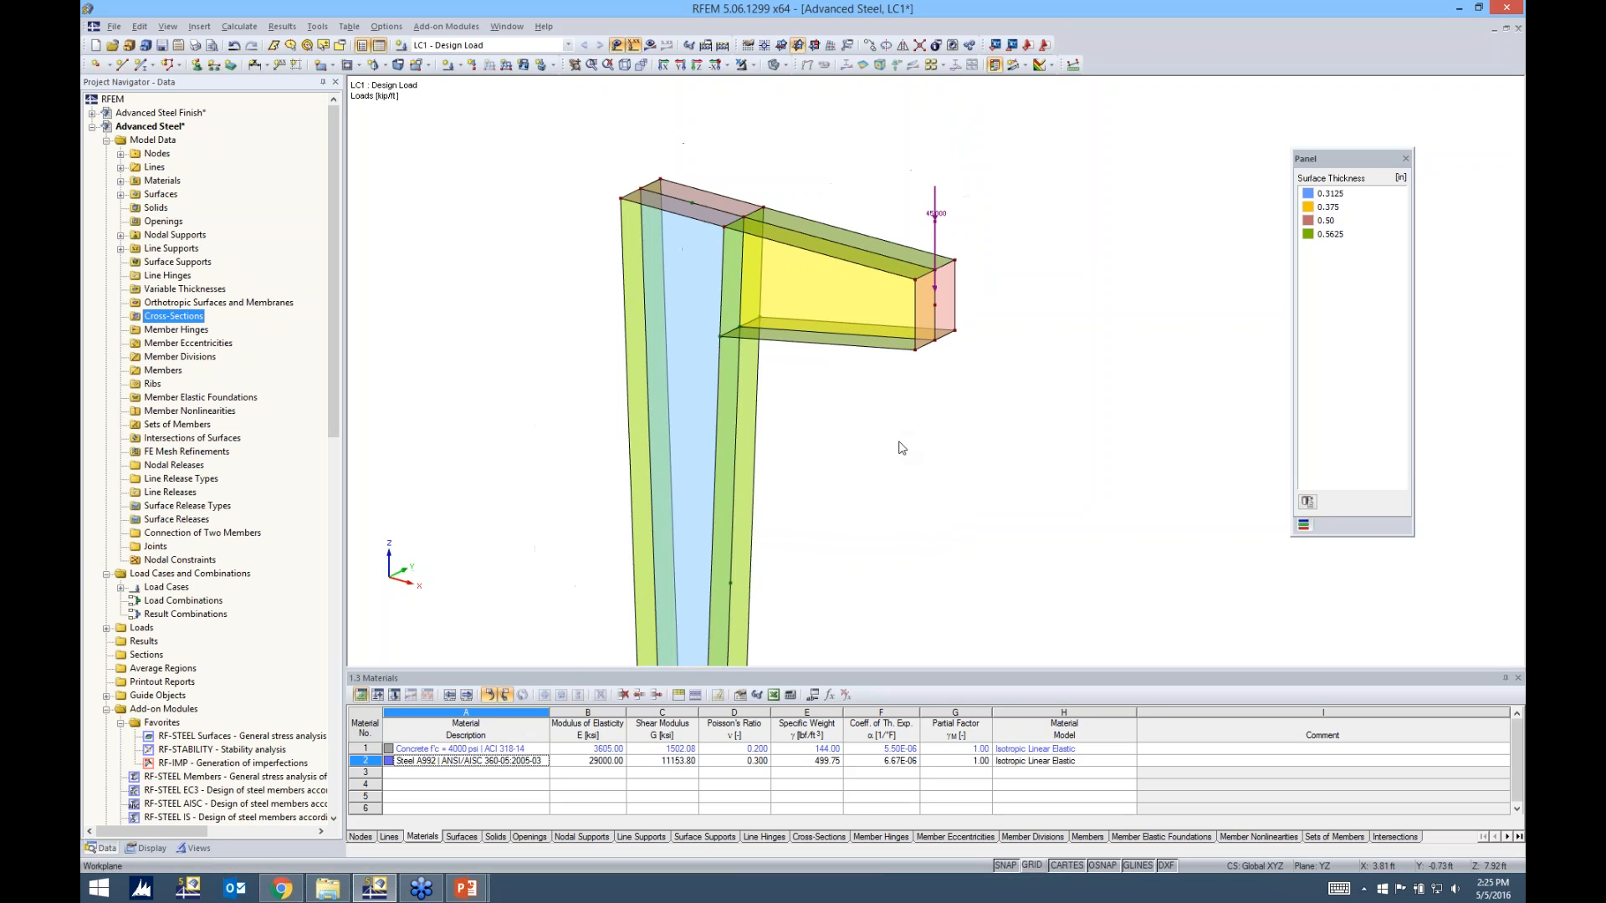
middle_click_drag(902, 447, 870, 402)
scroll(870, 402, "down", 2)
middle_click_drag(886, 410, 894, 342)
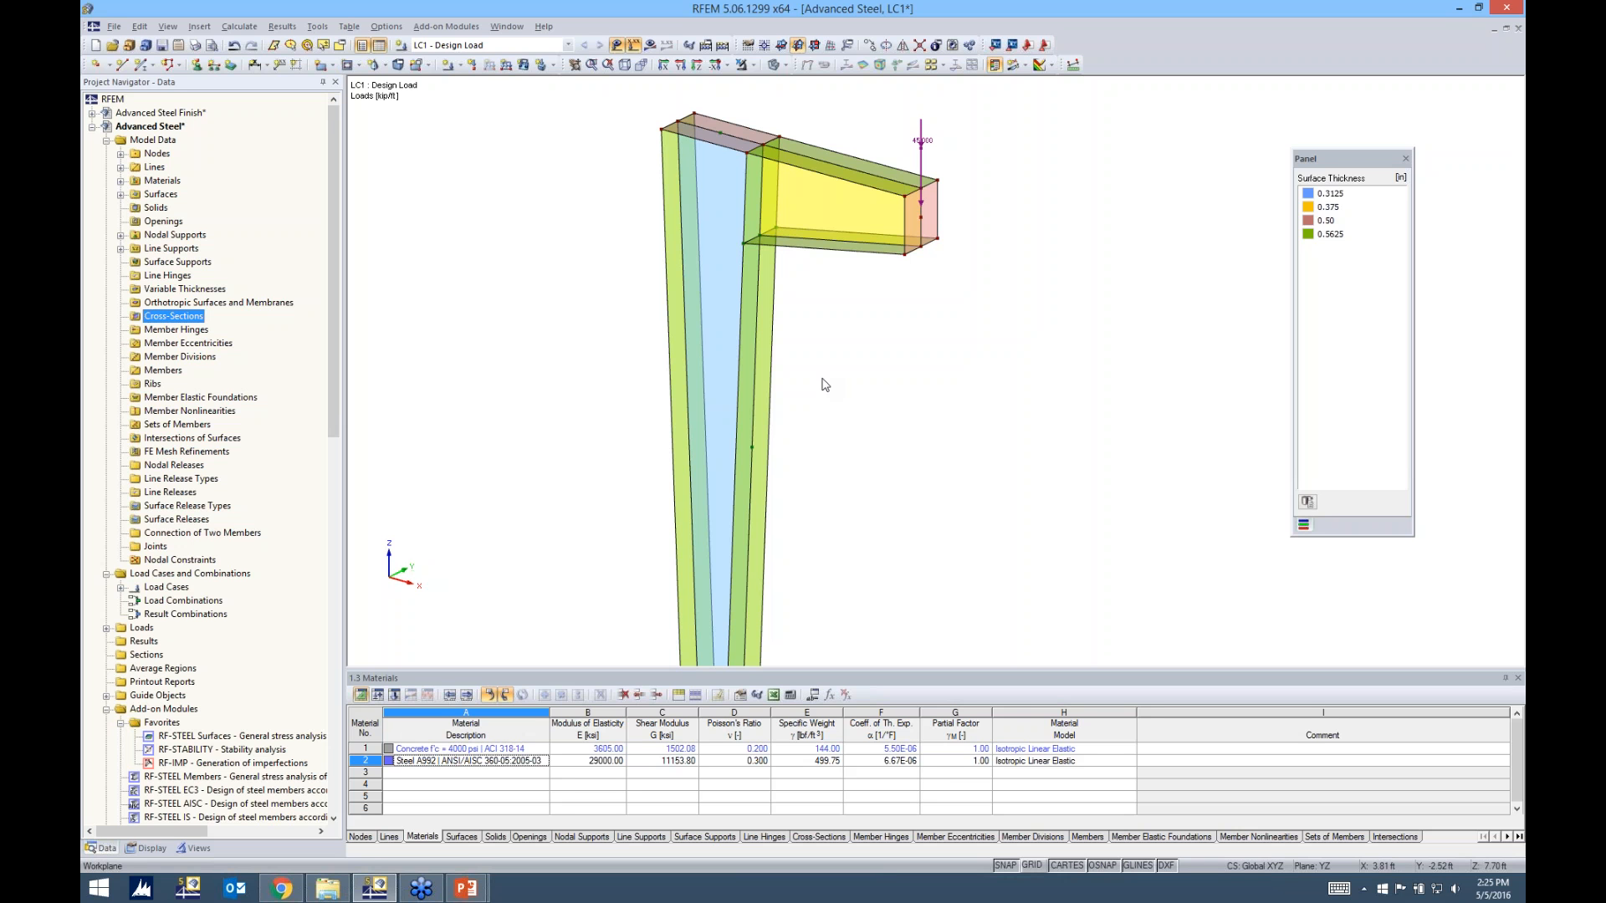
scroll(848, 400, "down", 2)
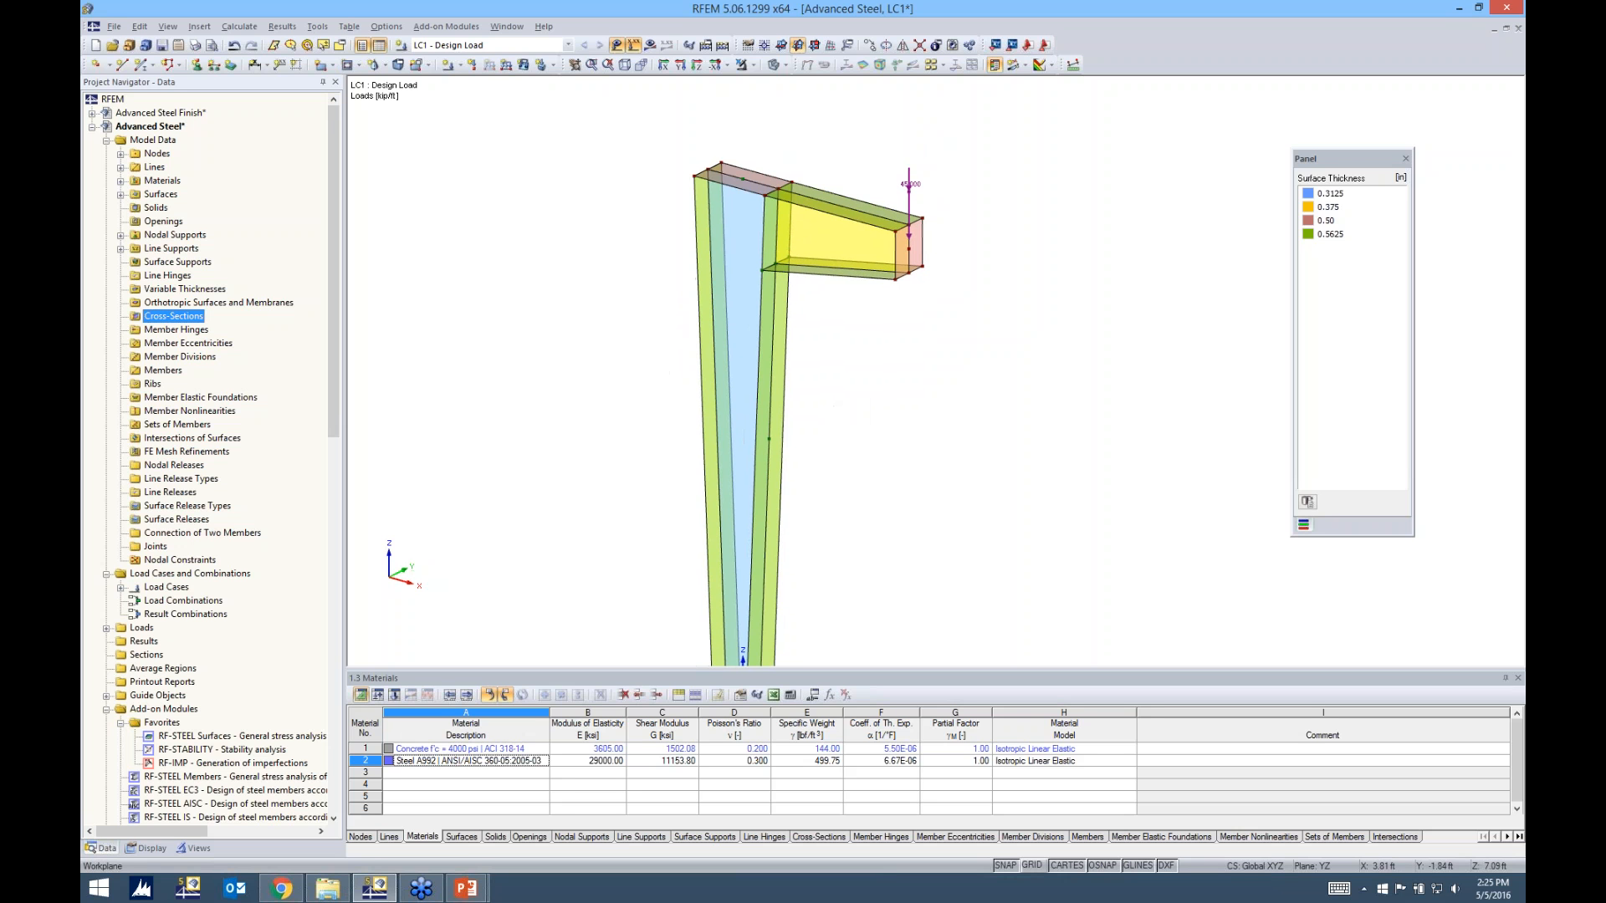
Set the target length of finite elements to 0.2 ft in the global FE mesh settings
scroll(847, 402, "down", 1)
middle_click_drag(845, 402, 833, 324, "ctrl")
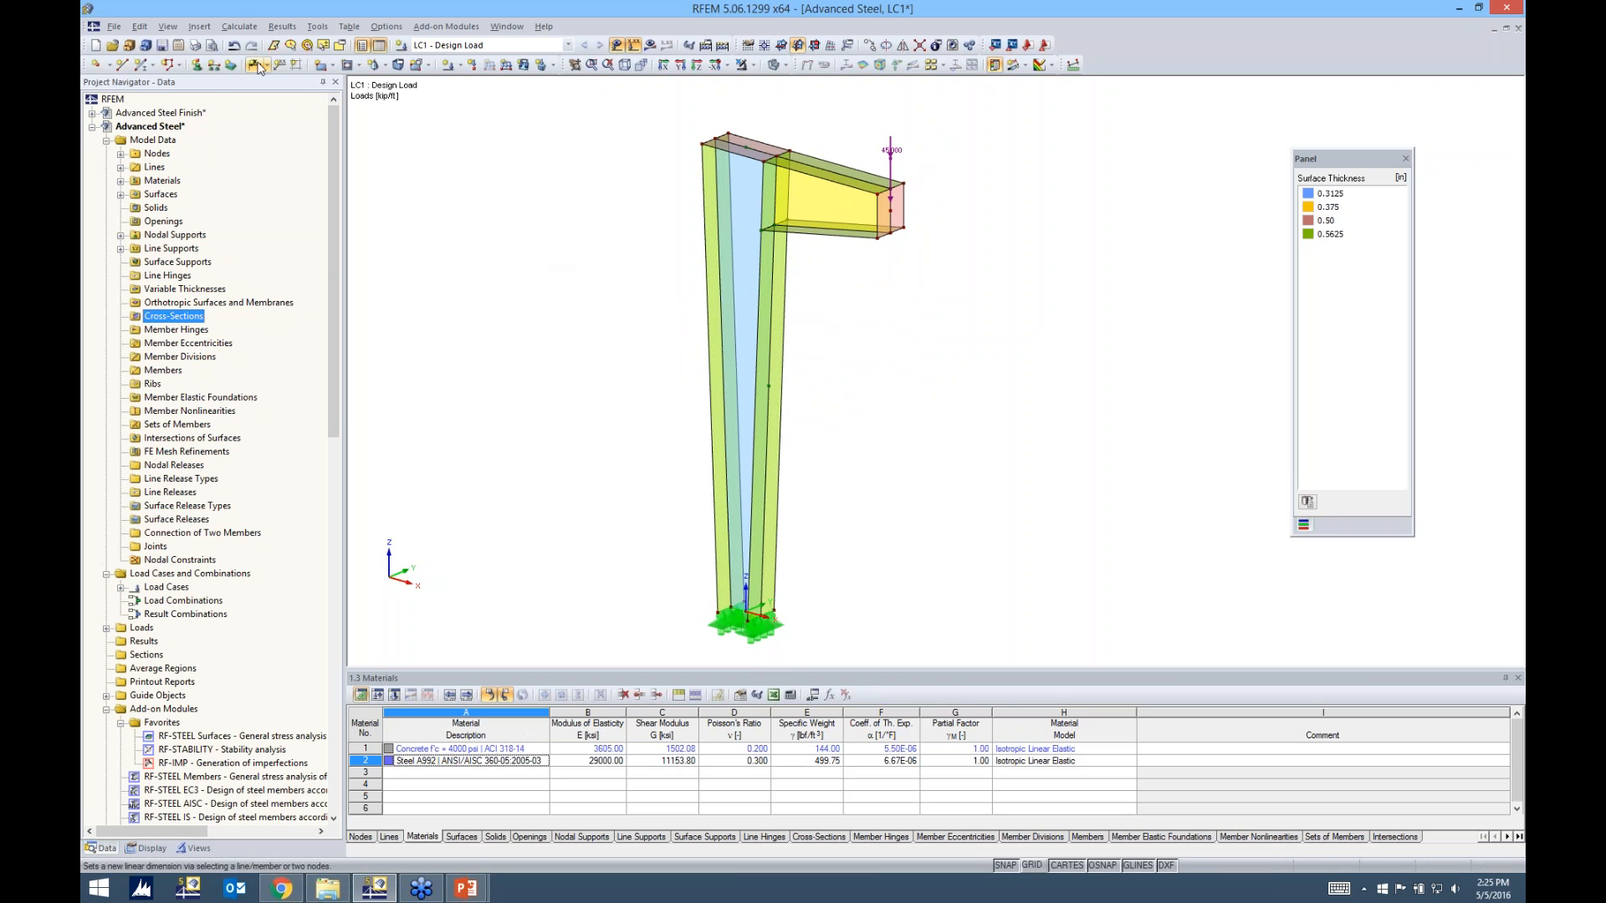
left_click(244, 28)
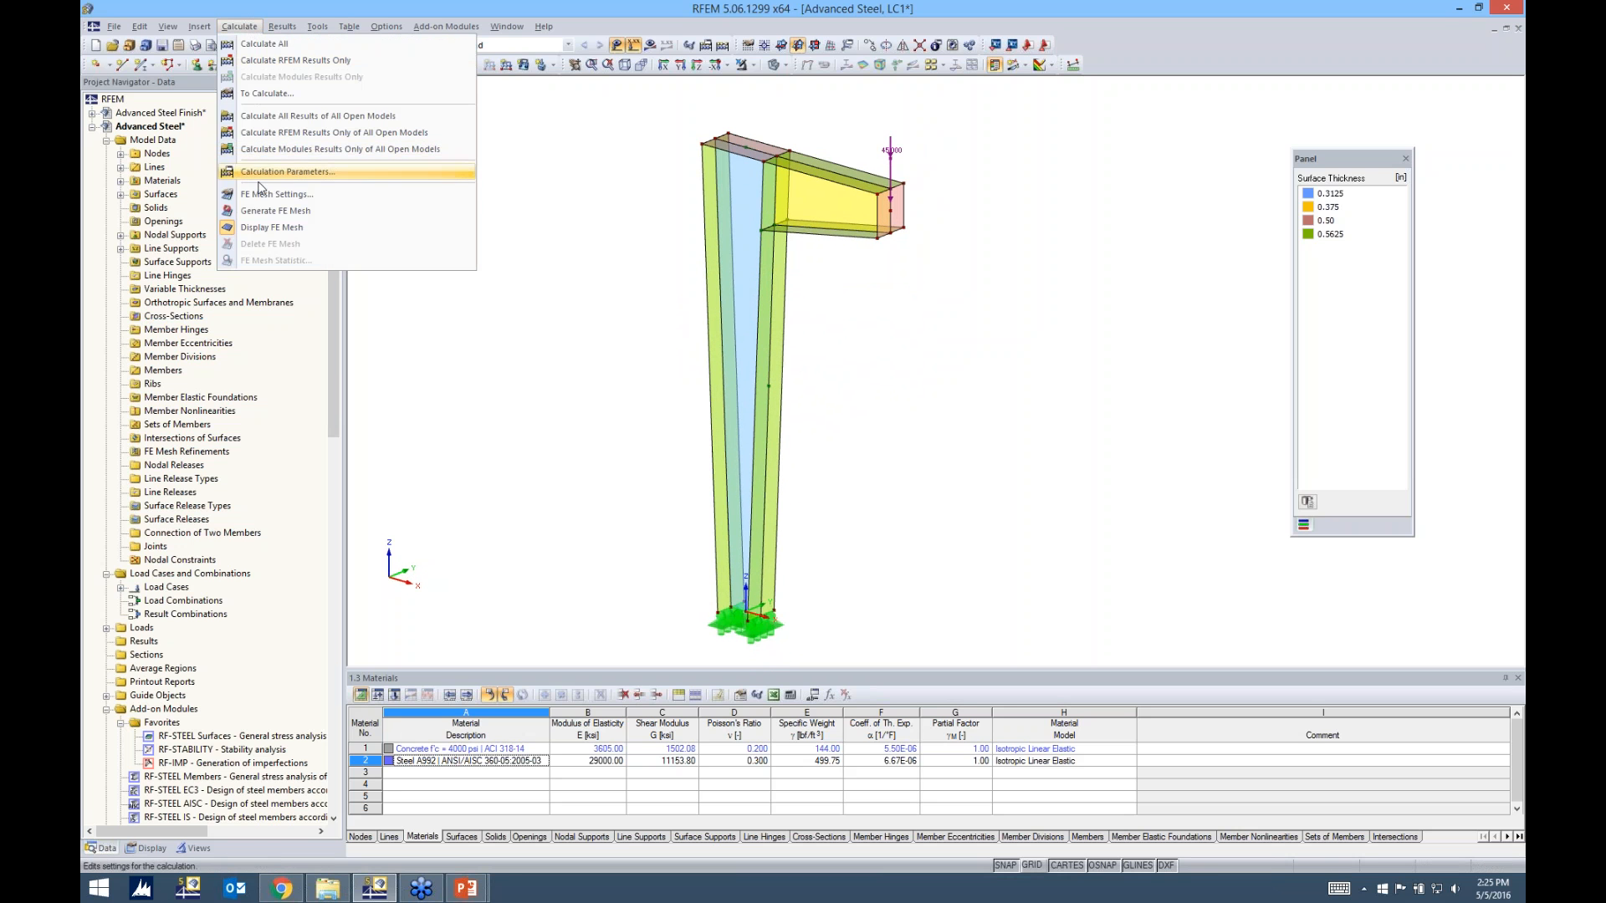
left_click(261, 197)
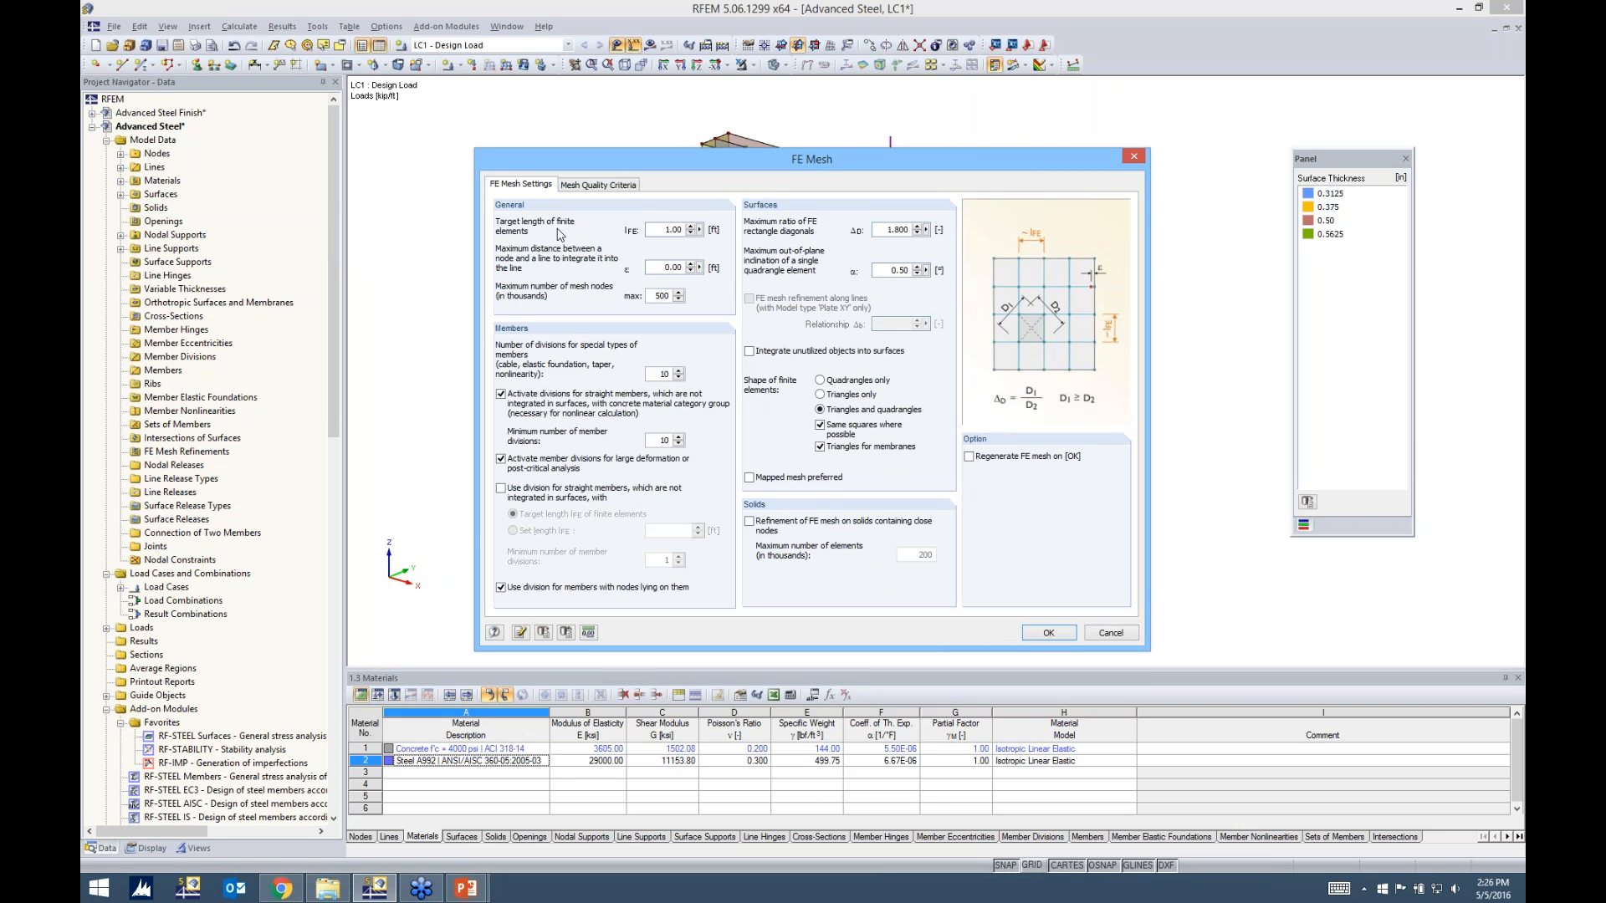
double_click(663, 229)
left_click_drag(730, 165, 730, 263)
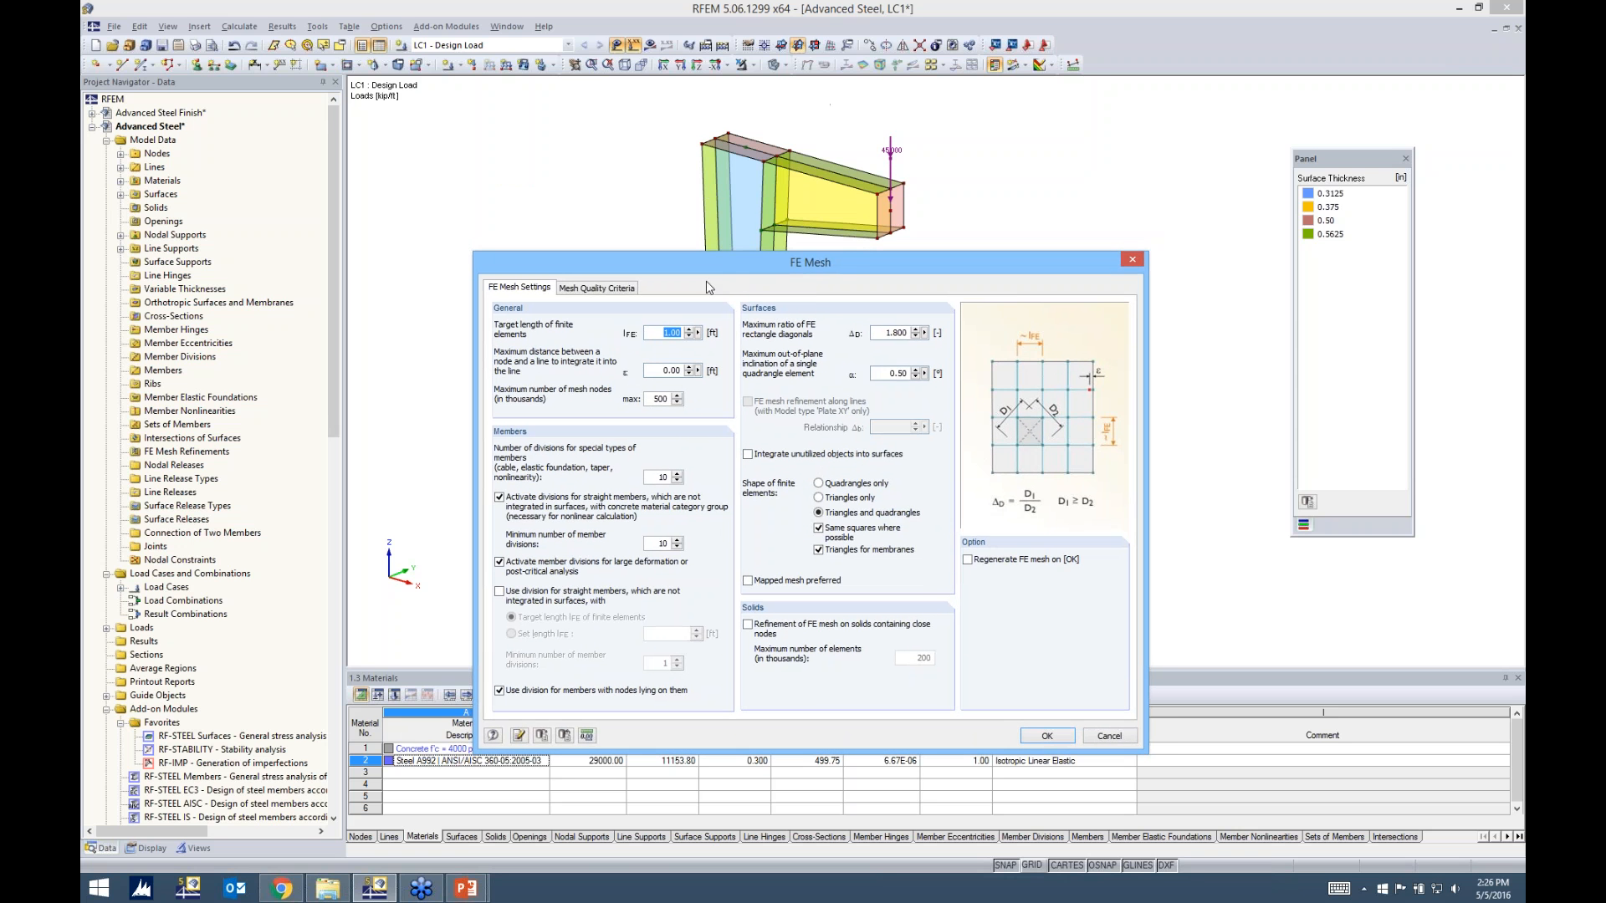
type("0.2")
left_click_drag(743, 263, 743, 173)
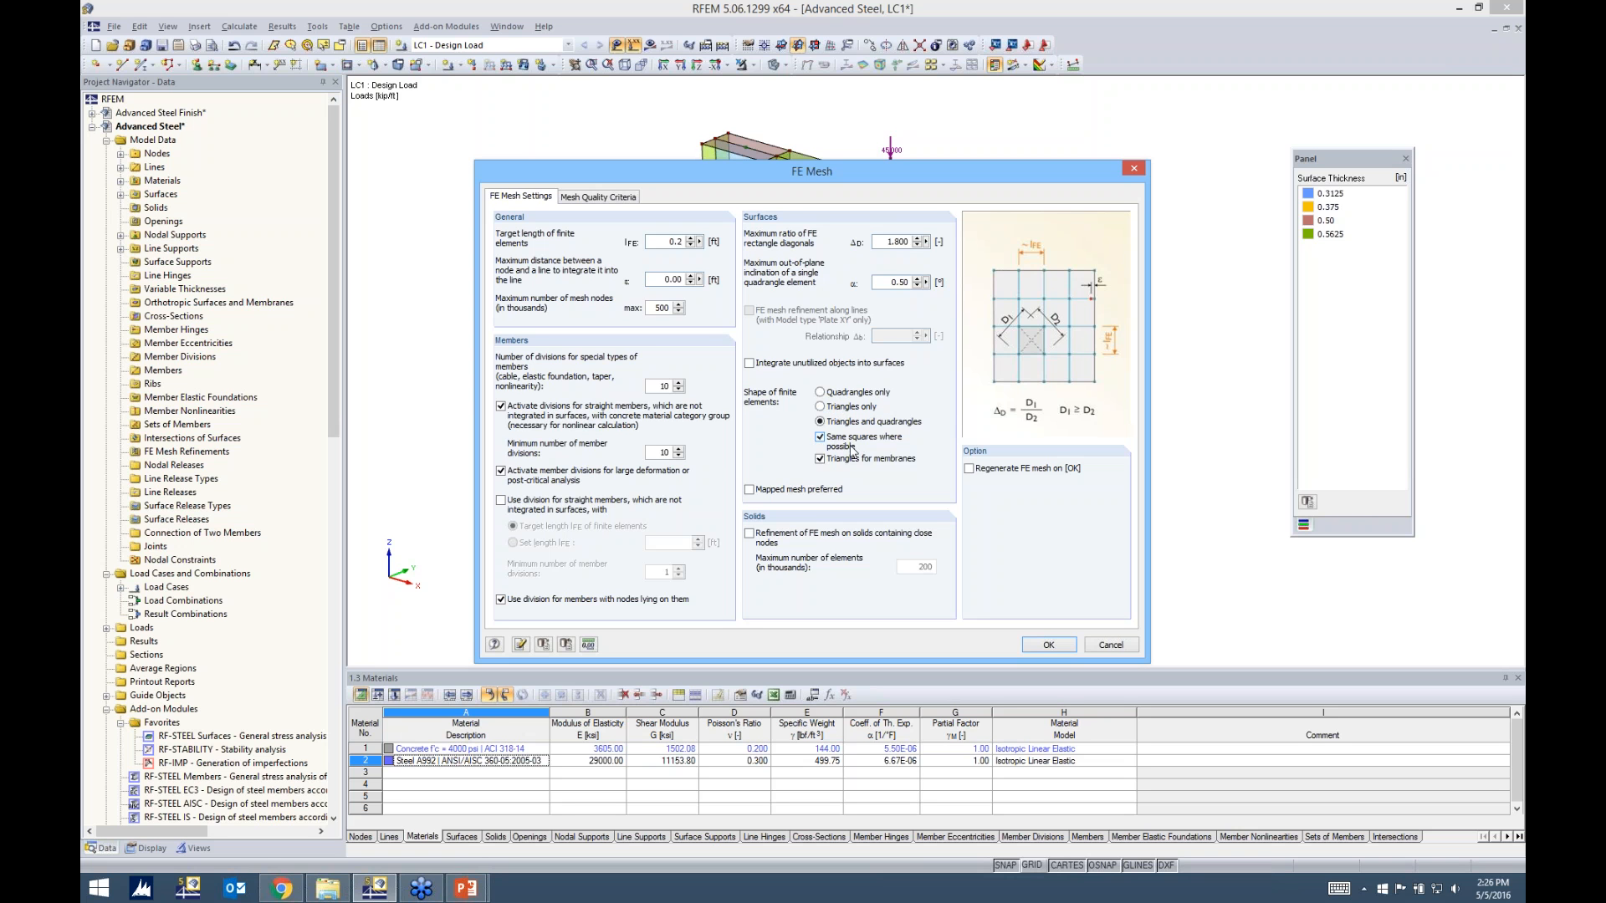
Enable regeneration of the FE mesh on confirmation and apply the mesh settings to the whole model
left_click(820, 458)
left_click(820, 459)
left_click(883, 241)
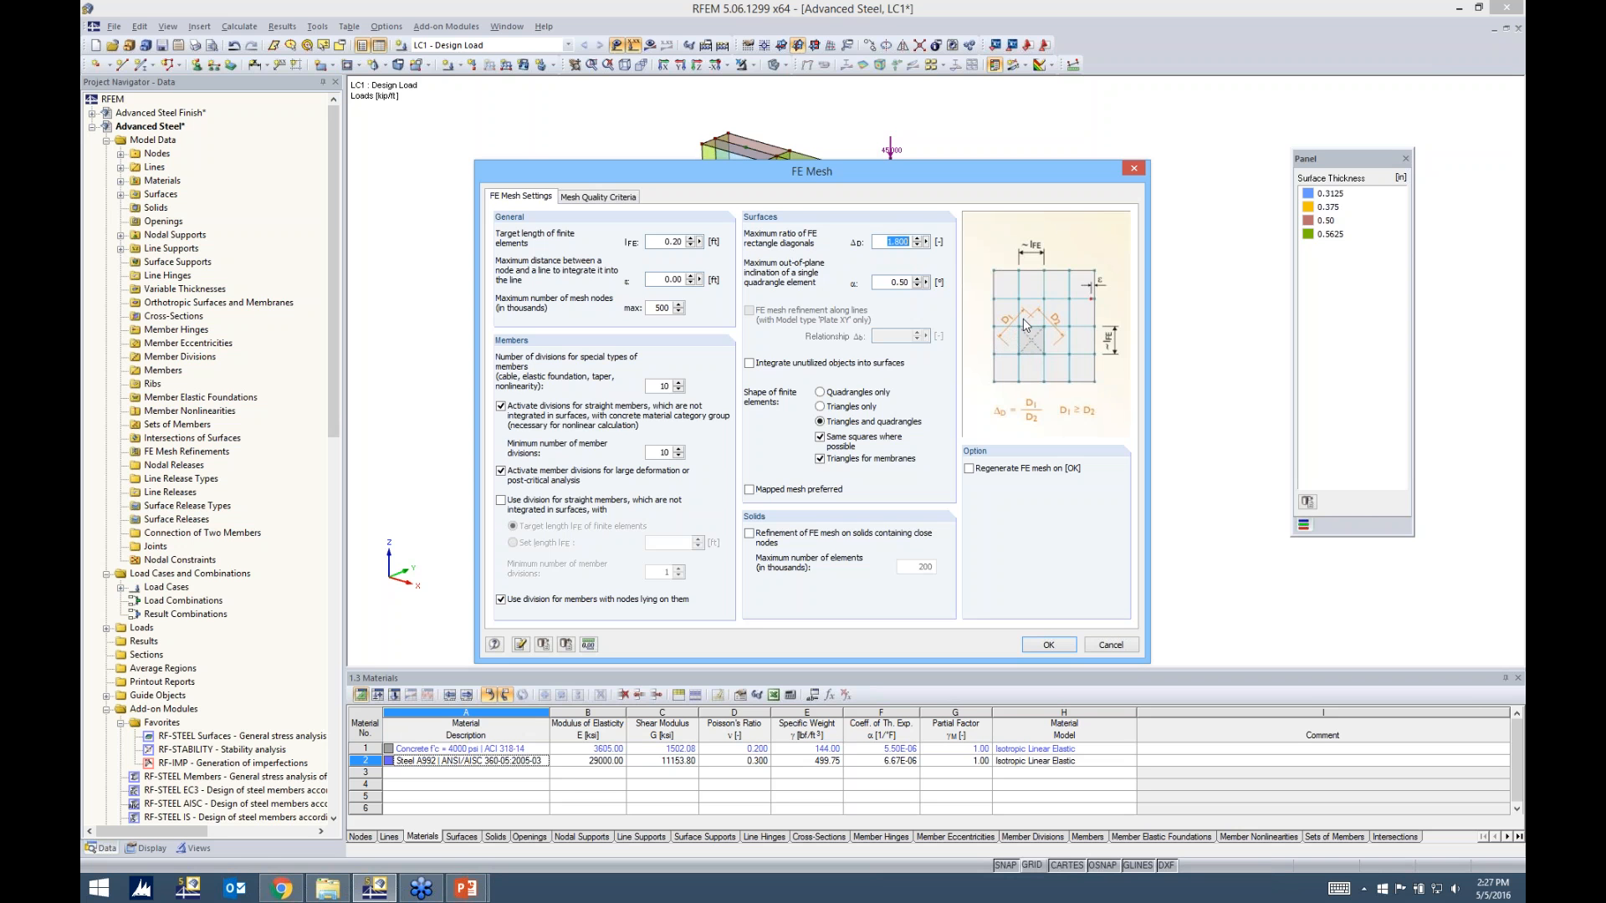
left_click(886, 241)
double_click(888, 241)
left_click(896, 241)
left_click(972, 469)
left_click(1048, 644)
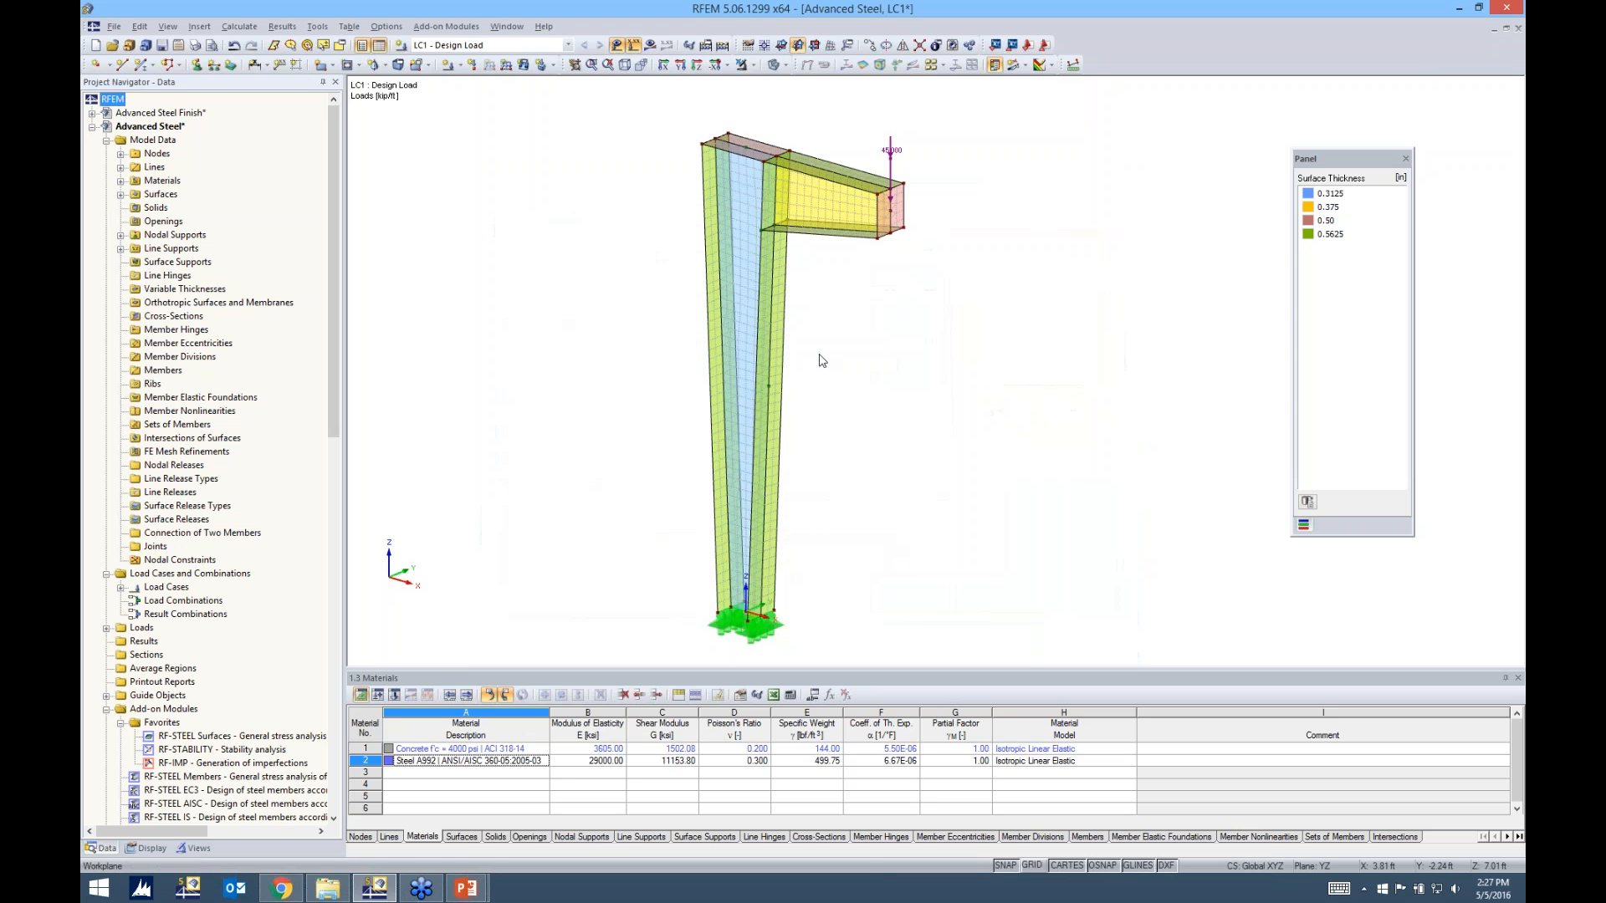
Activate an FE mesh refinement for the column's outer flange, surface no. 3
mouse_move(822, 358)
middle_mouse_down("ctrl")
mouse_move(1022, 297)
mouse_move(843, 338)
middle_mouse_up("ctrl")
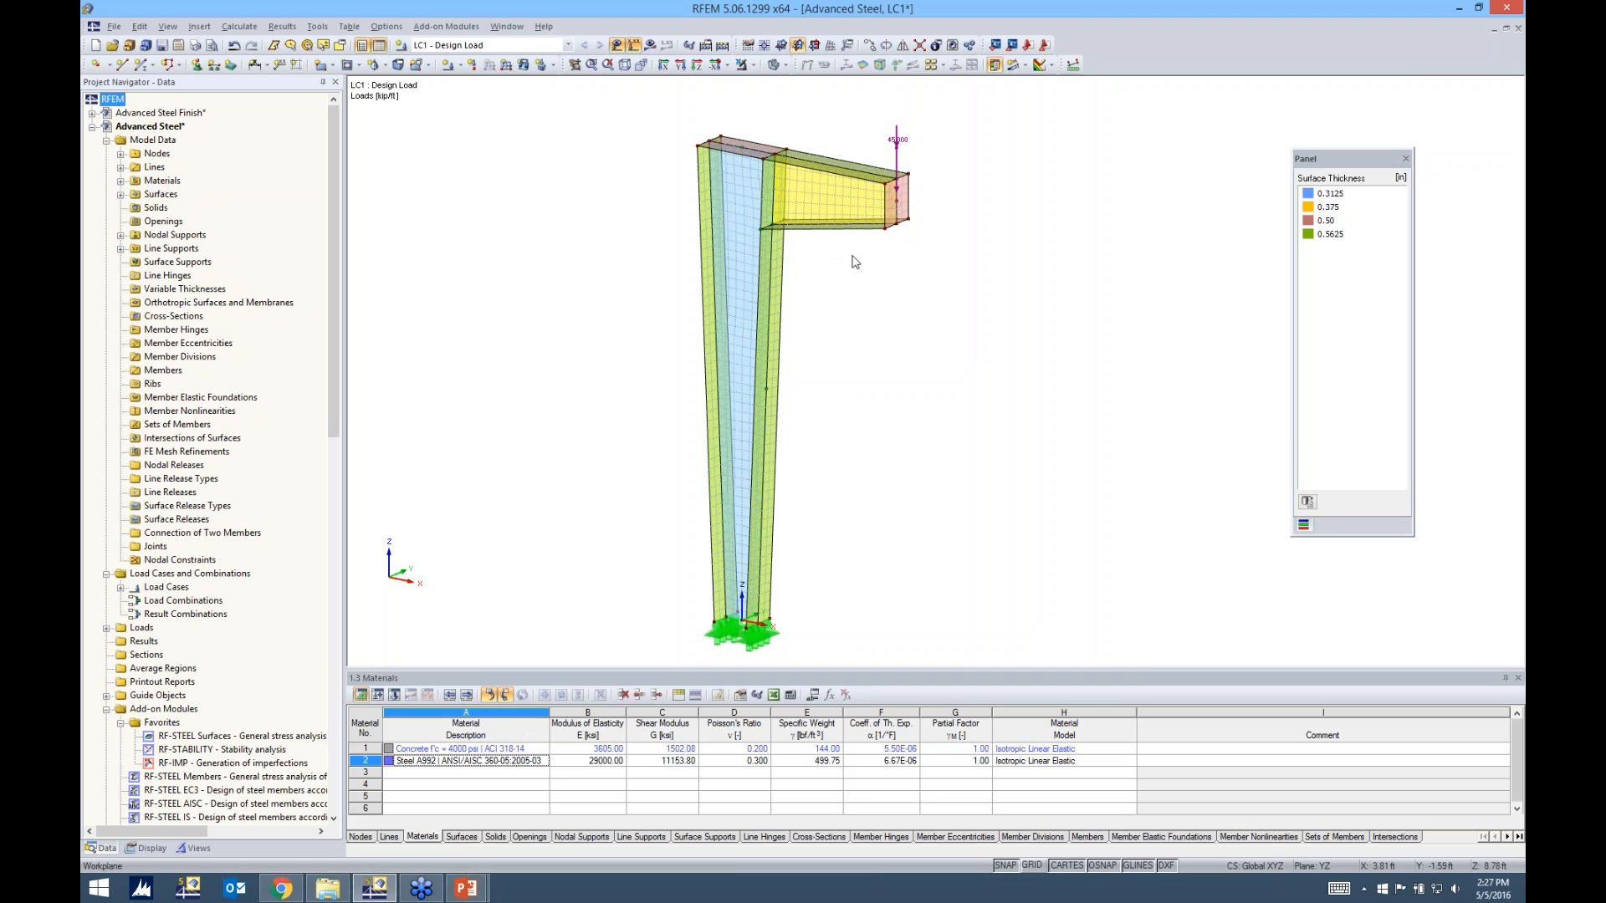
scroll(854, 262, "up", 2)
middle_click_drag(853, 261, 977, 257, "ctrl")
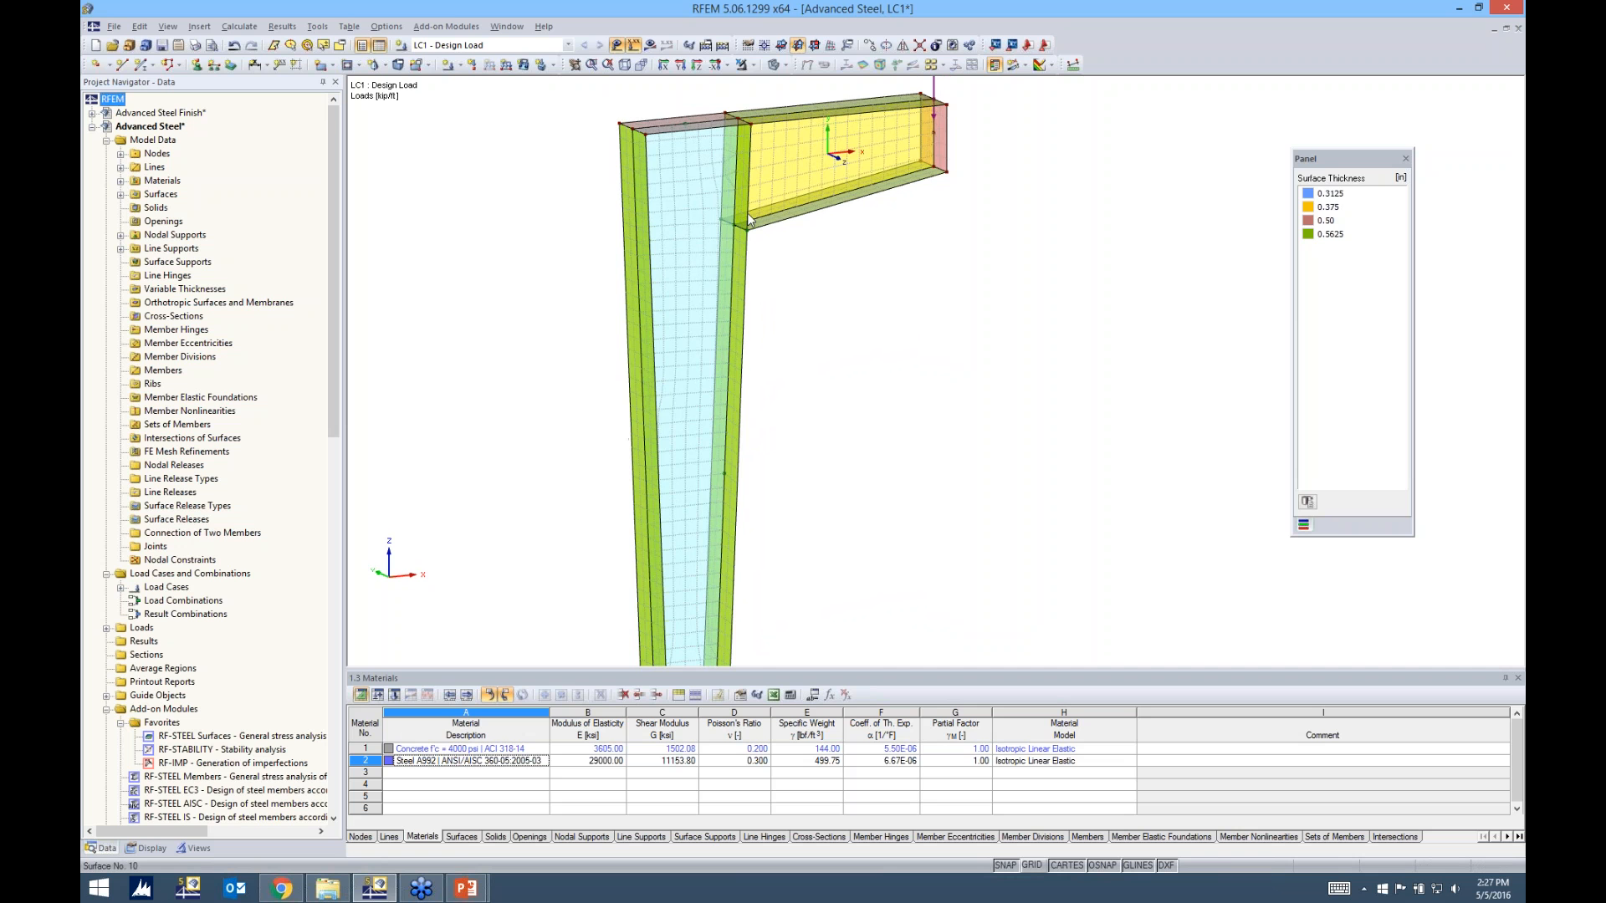
scroll(841, 312, "down", 3)
middle_click_drag(842, 317, 516, 315, "ctrl")
scroll(643, 339, "up", 5)
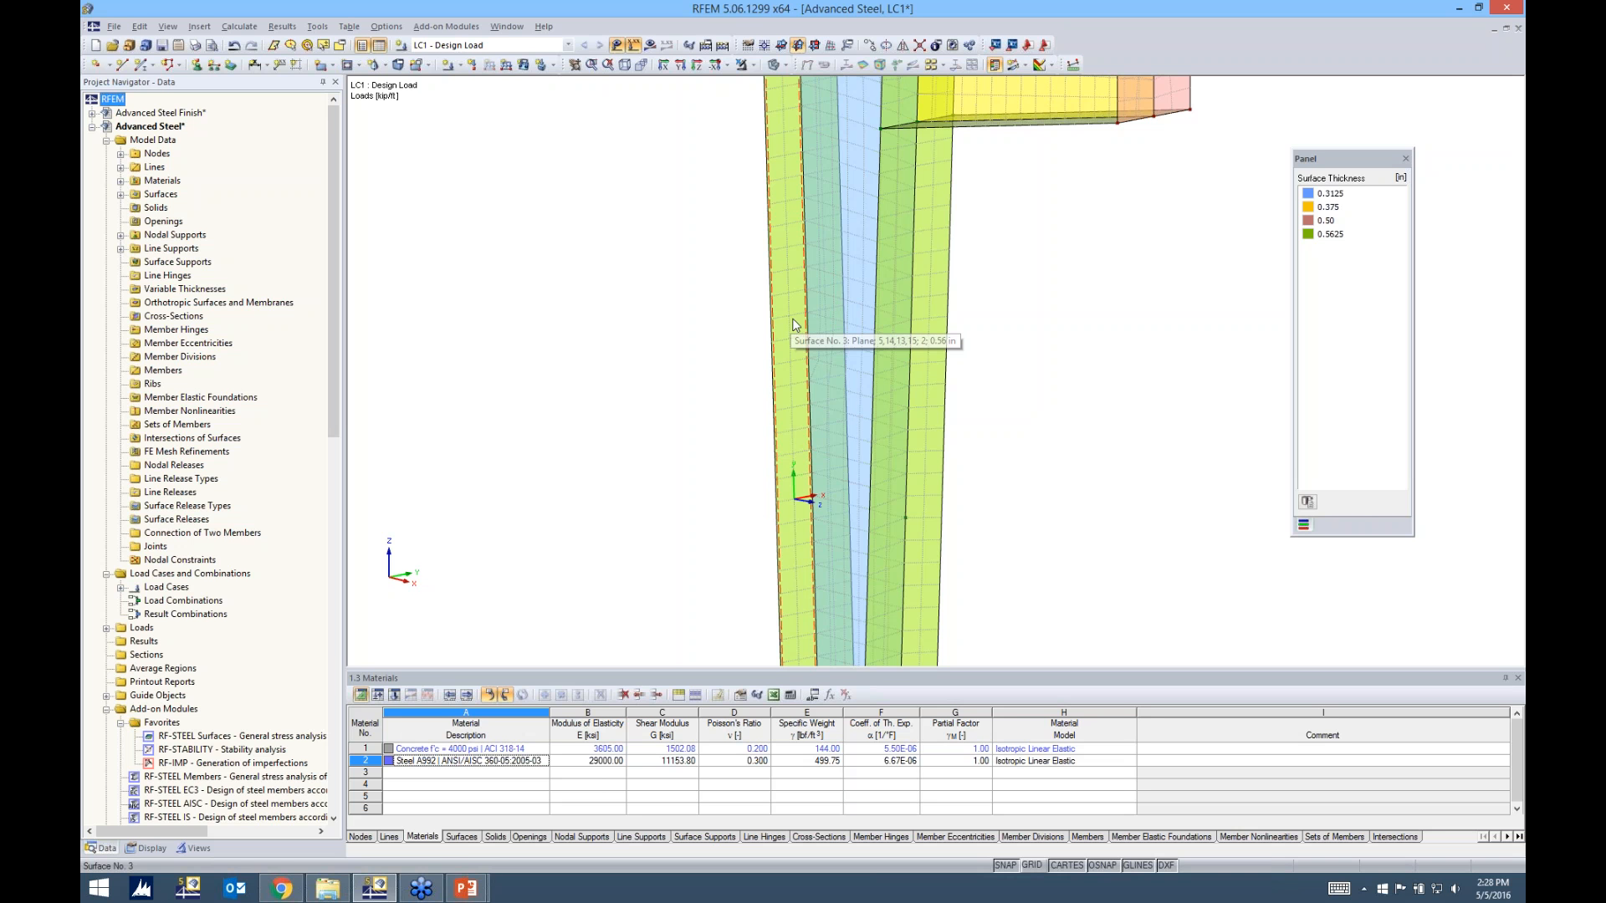
double_click(794, 324)
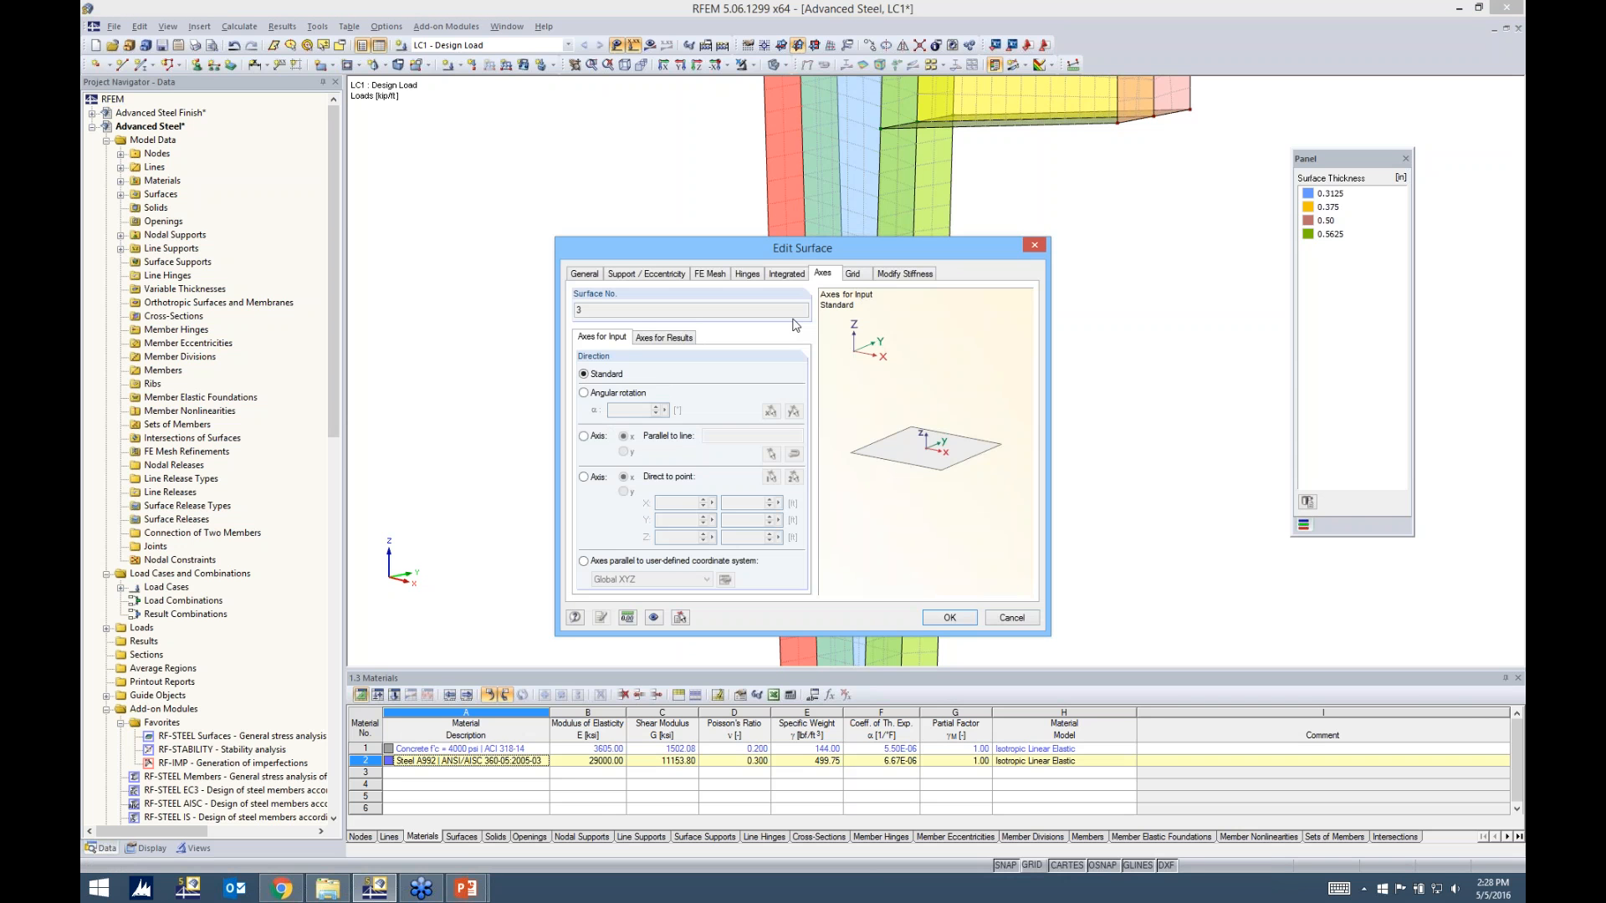
left_click(713, 275)
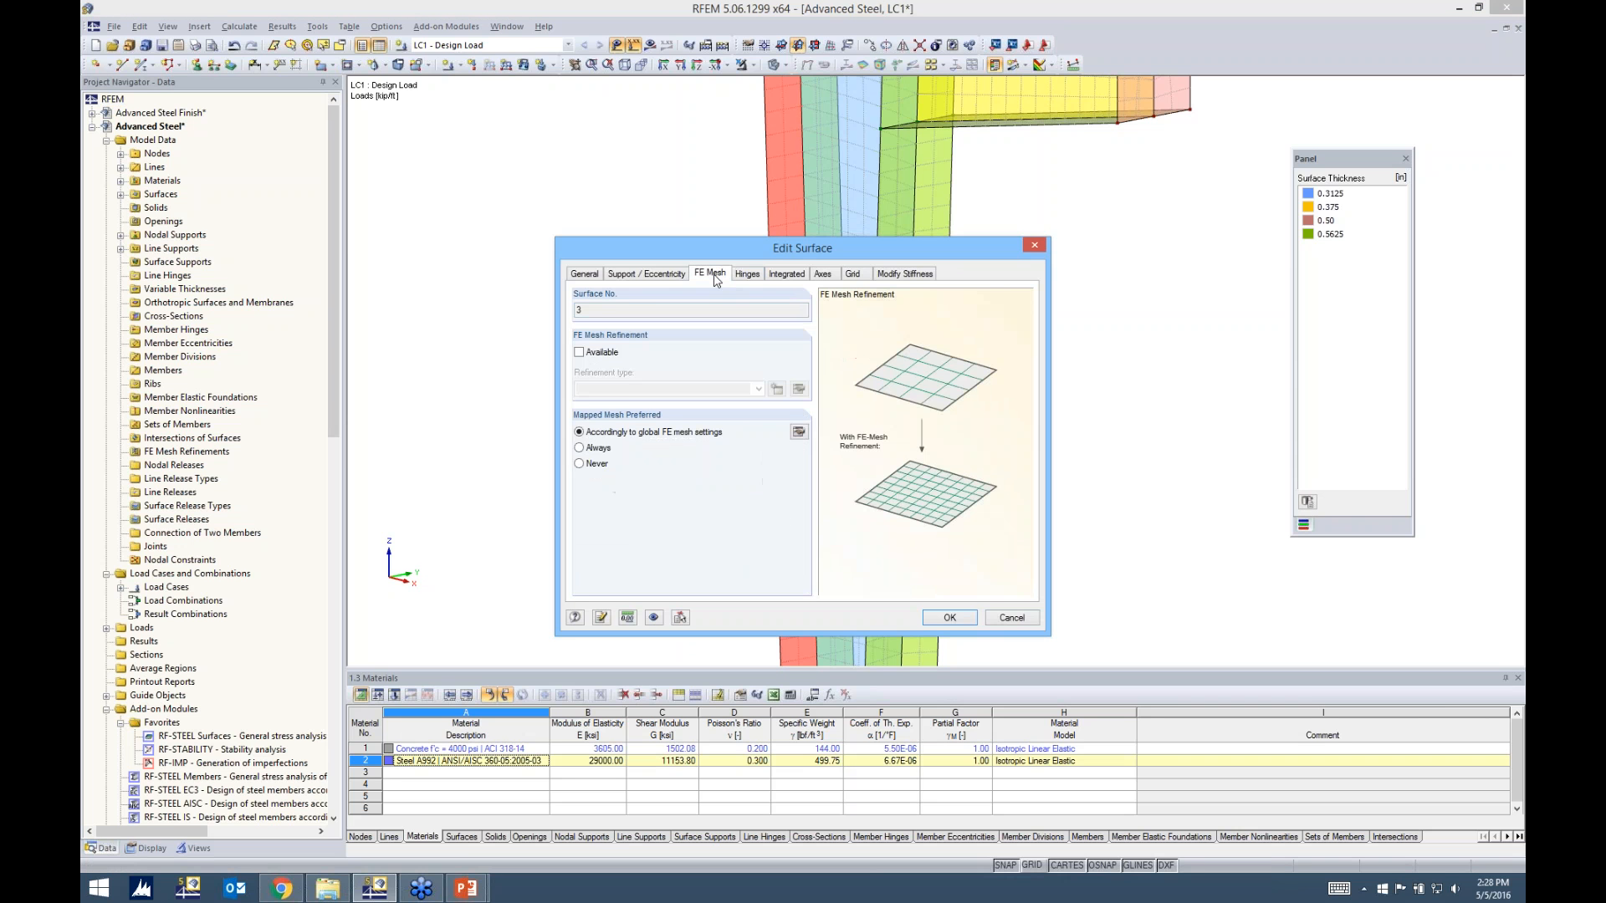
left_click_drag(729, 250, 732, 224)
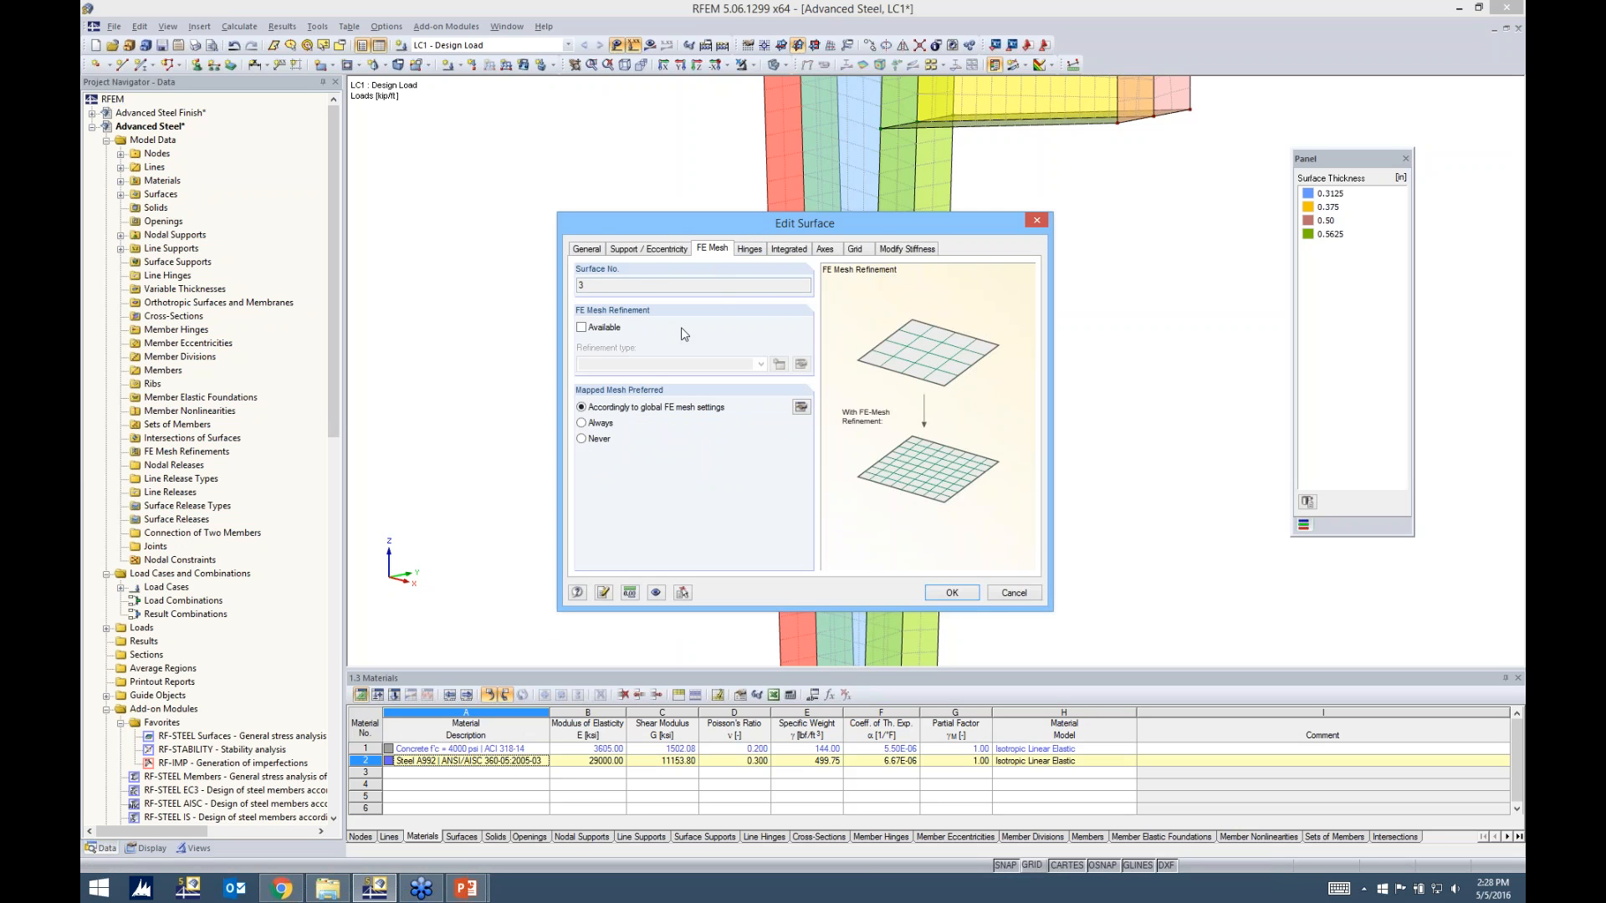
left_click(581, 327)
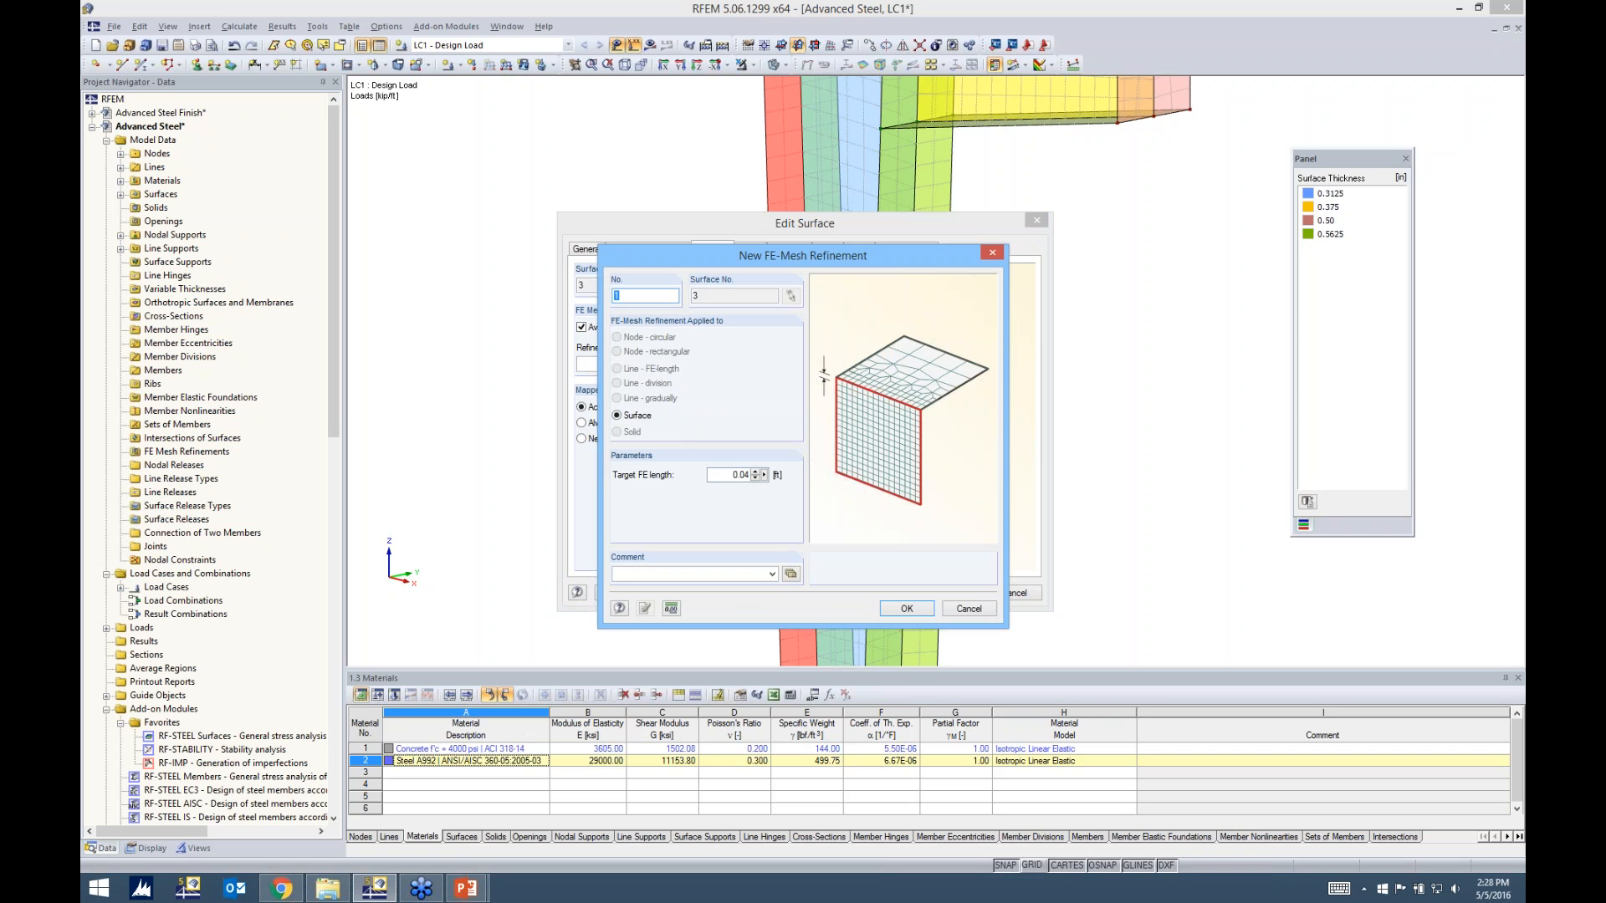
Set the surface refinement's target FE length to 0.05 ft and apply it to surface no. 3
double_click(740, 474)
type("0.02")
key("BackSpace")
type("5")
left_click(900, 611)
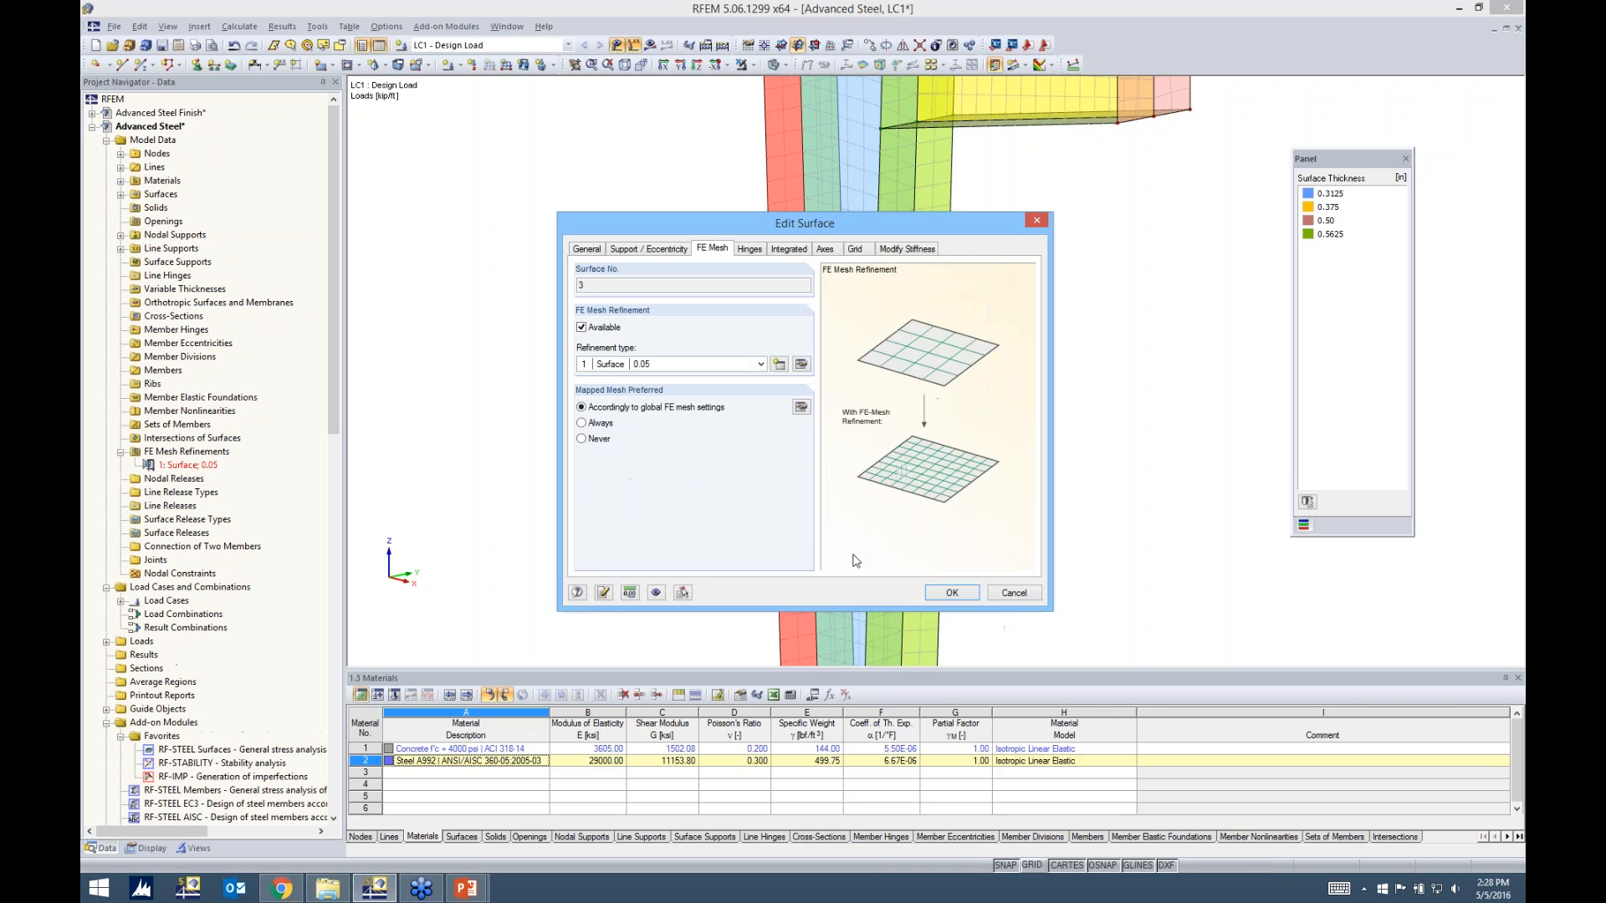
left_click(951, 595)
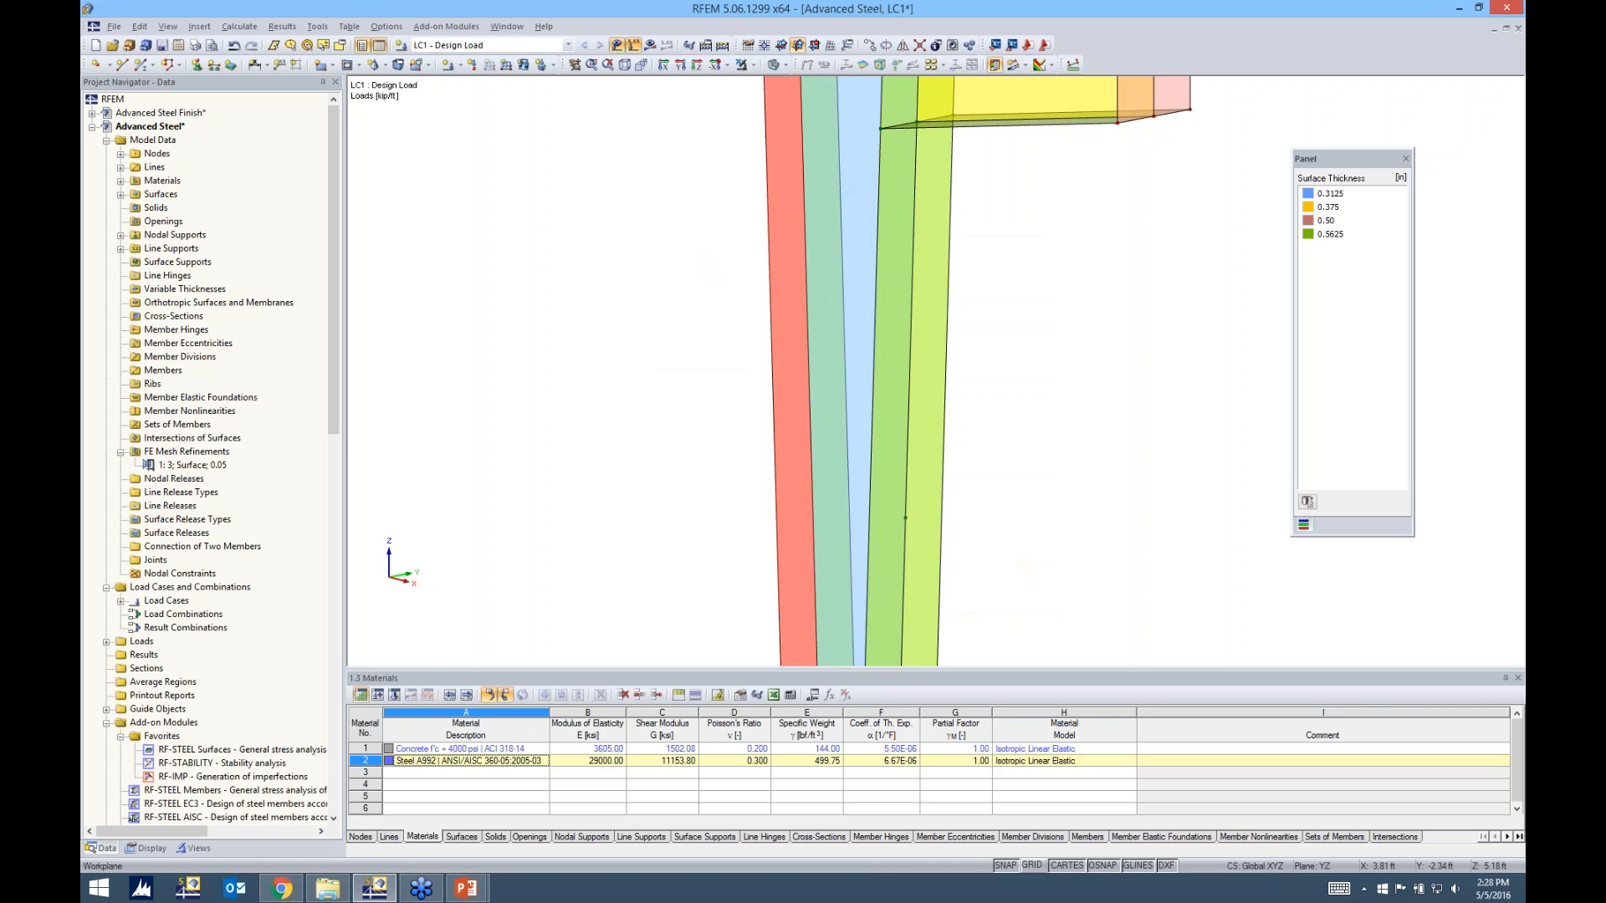
Generate the FE mesh and examine the transition from the refined outer flange into the column web
left_click(240, 27)
left_click(284, 213)
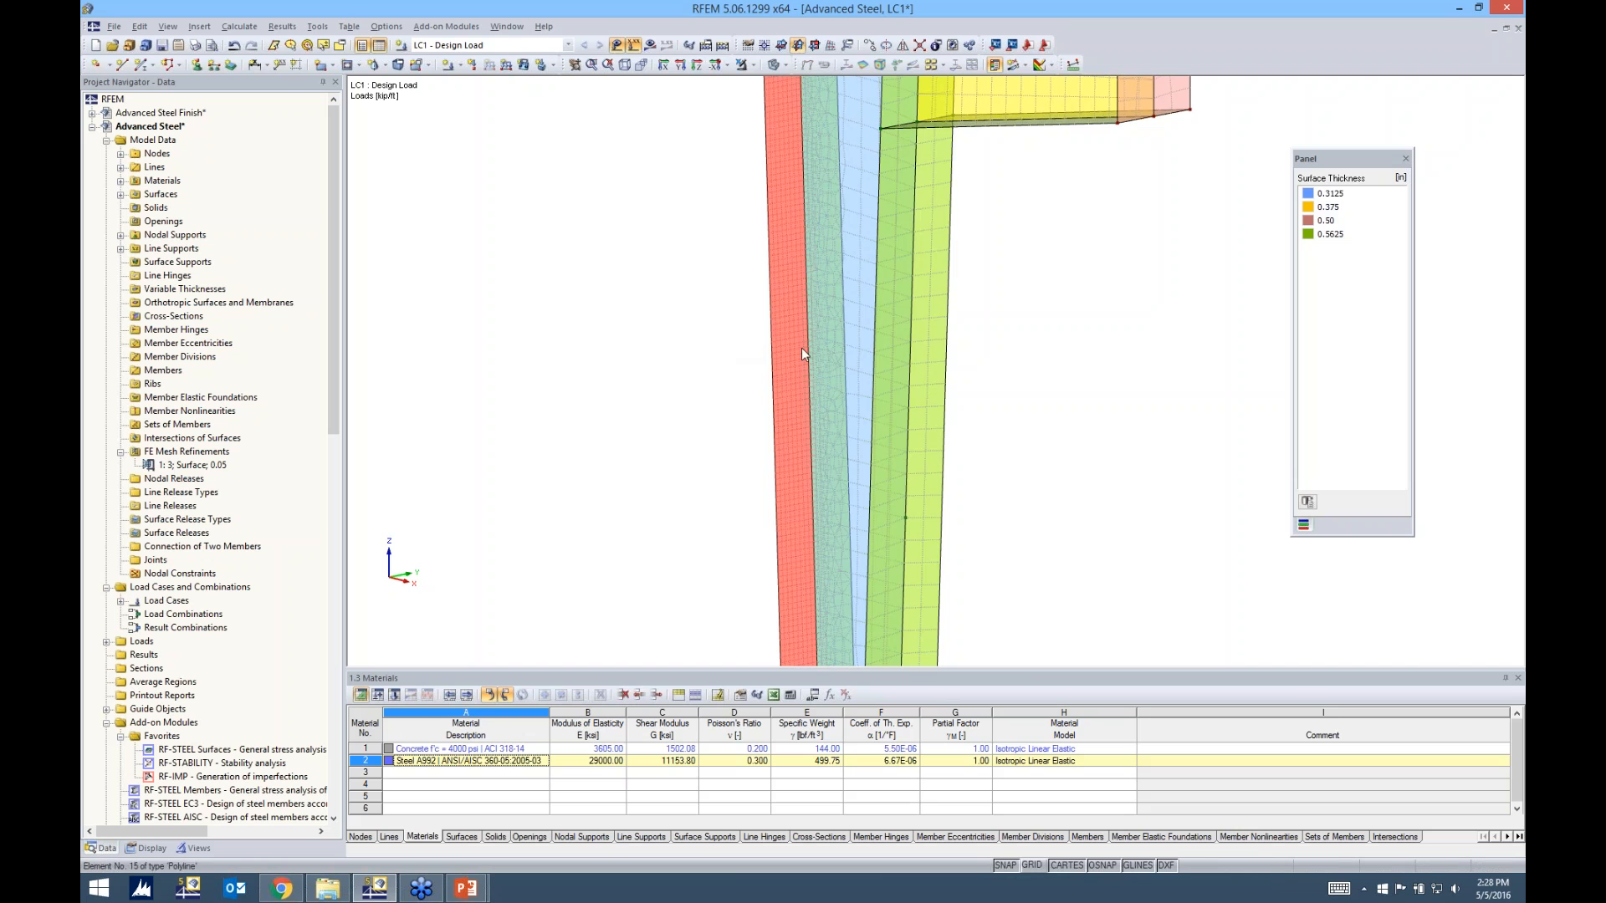
scroll(801, 341, "up", 3)
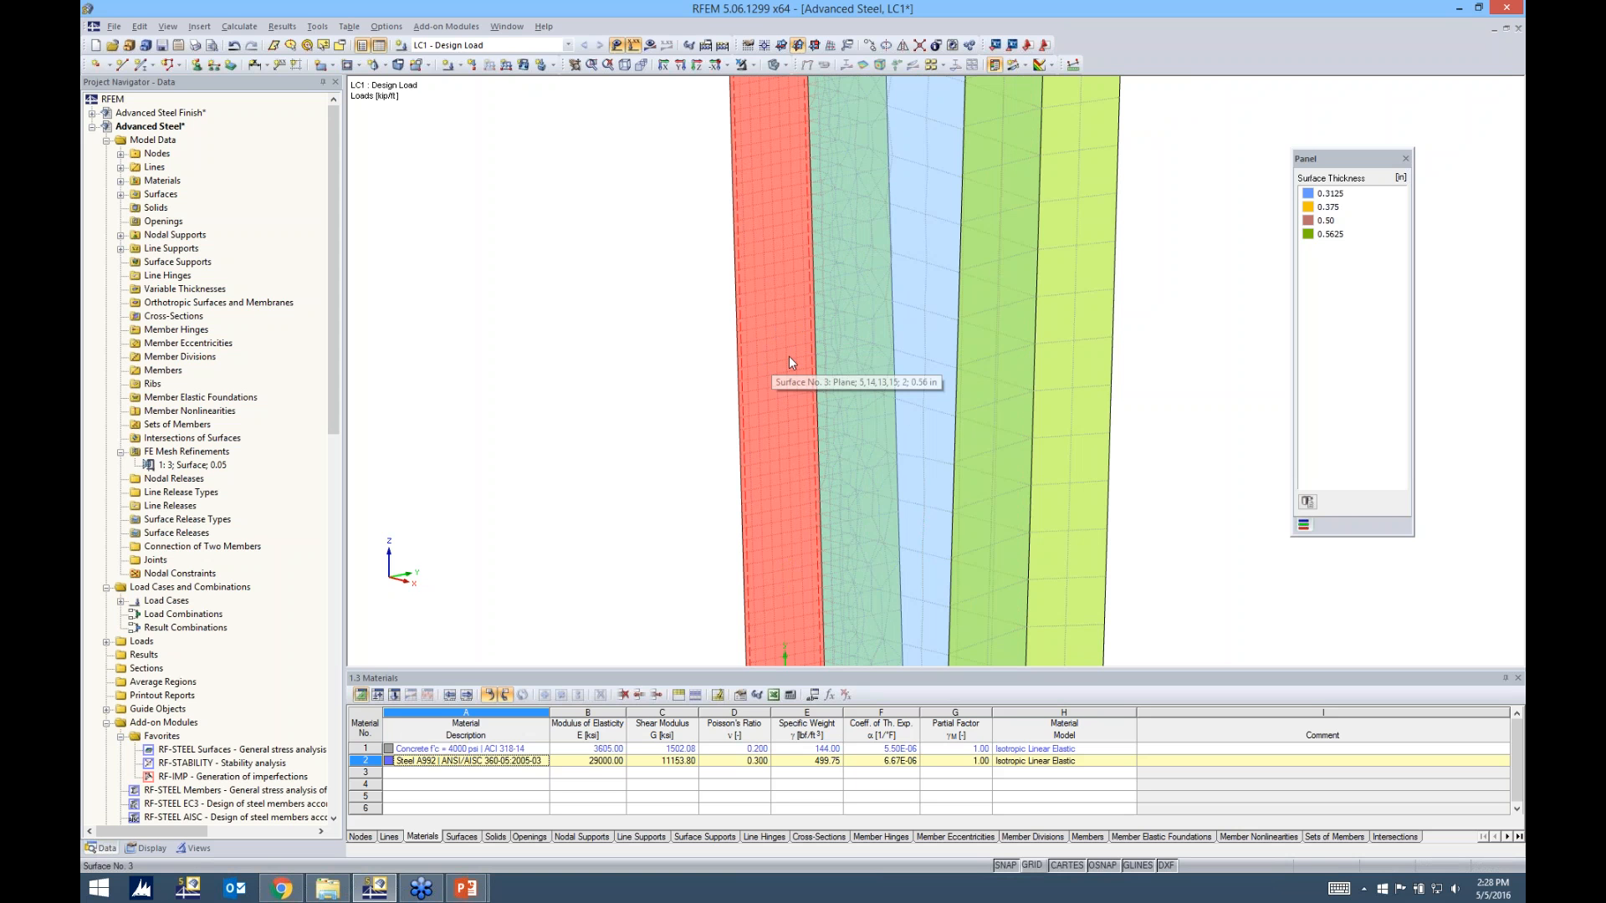
middle_click_drag(677, 369, 963, 422, "ctrl")
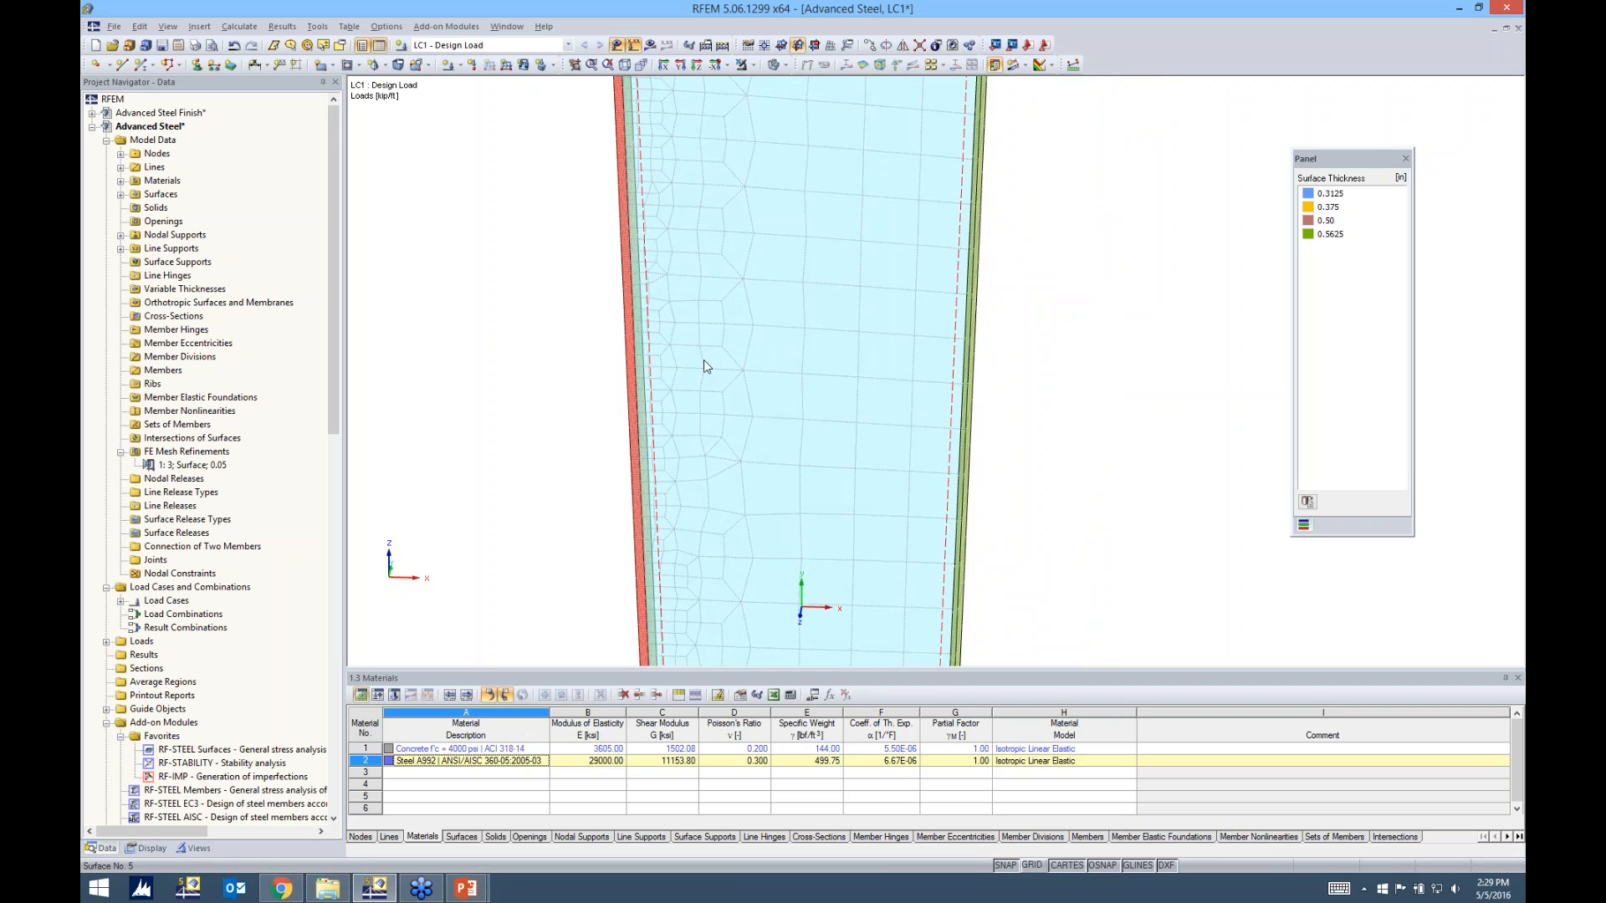
middle_click_drag(682, 328, 866, 439, "ctrl")
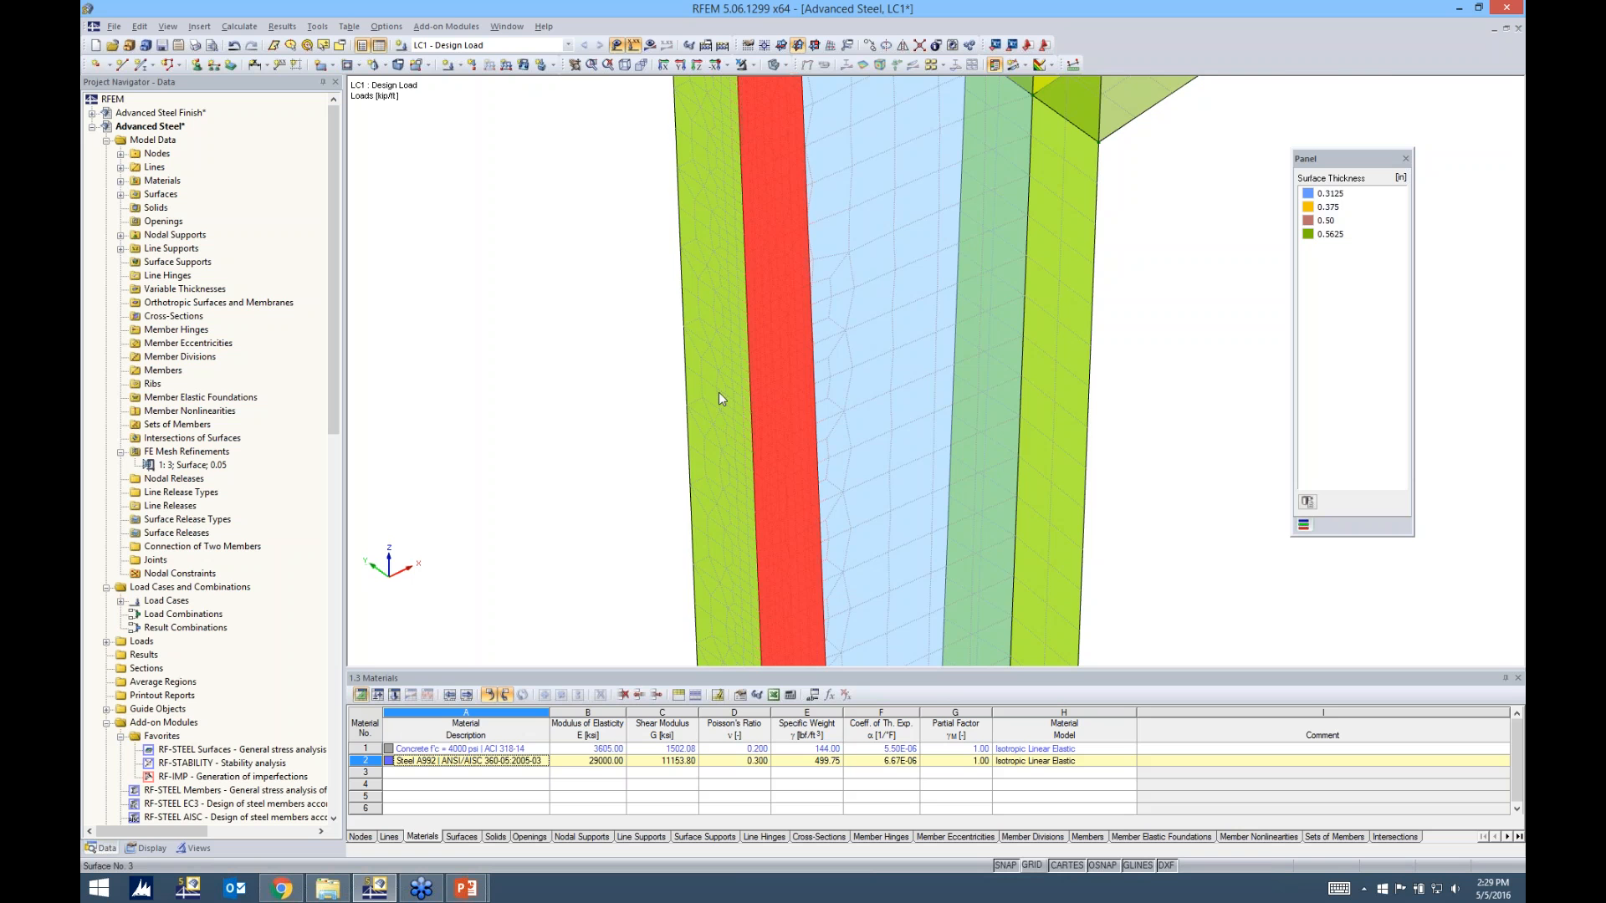
scroll(970, 358, "down", 4)
middle_click_drag(1092, 369, 631, 377, "ctrl")
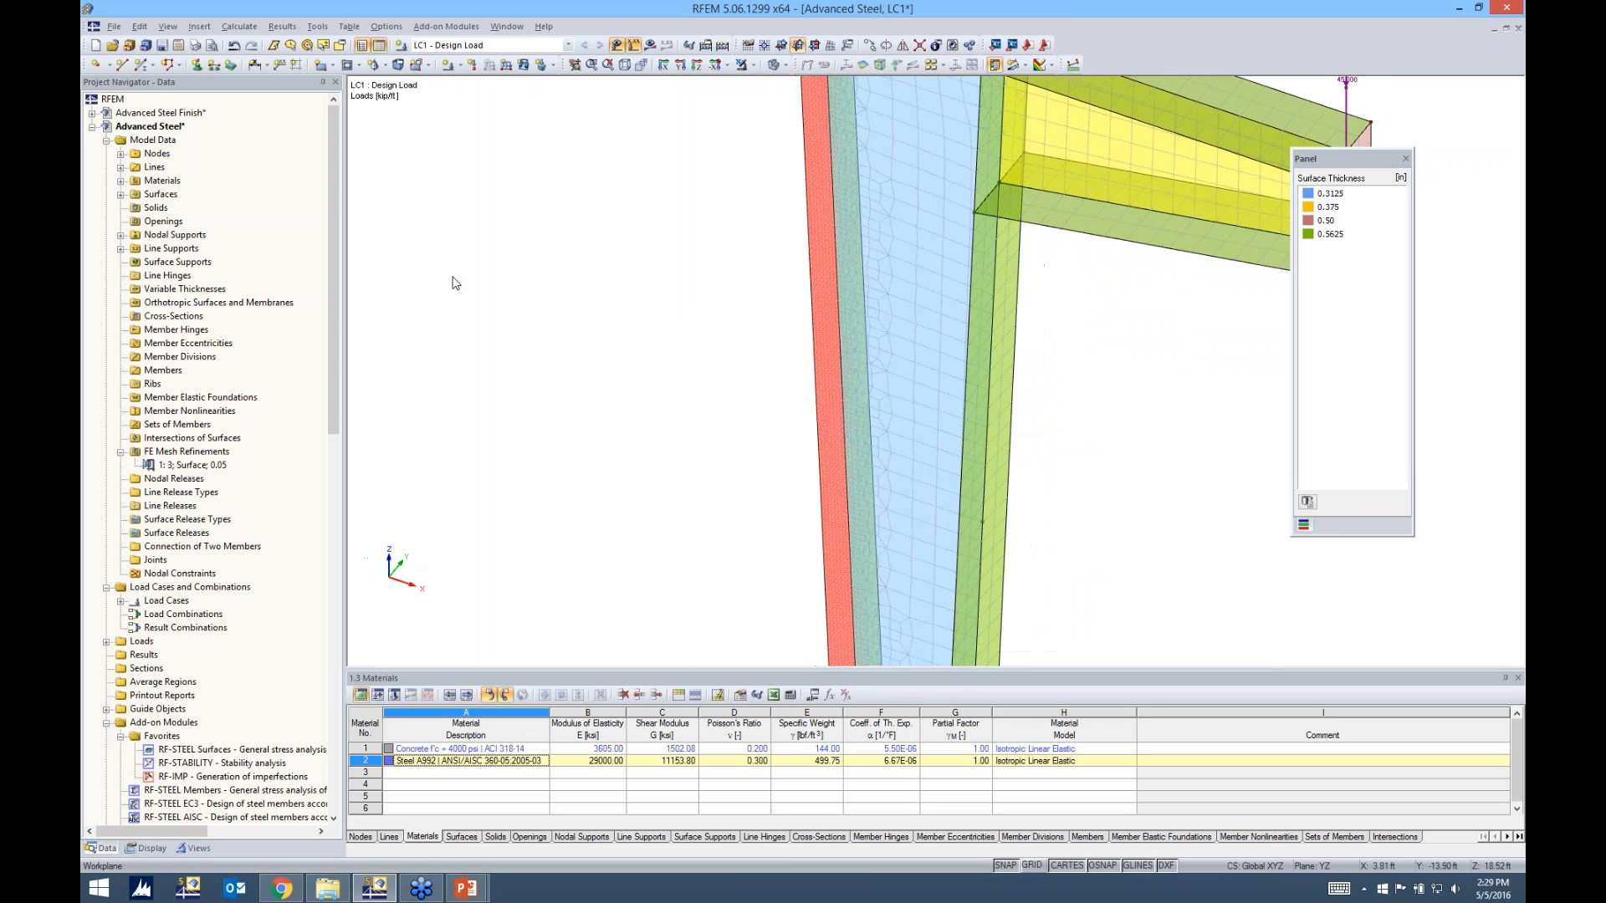
Delete the 0.05 ft surface mesh refinement from the model data and generate the FE mesh again
left_click(201, 466)
key("Delete")
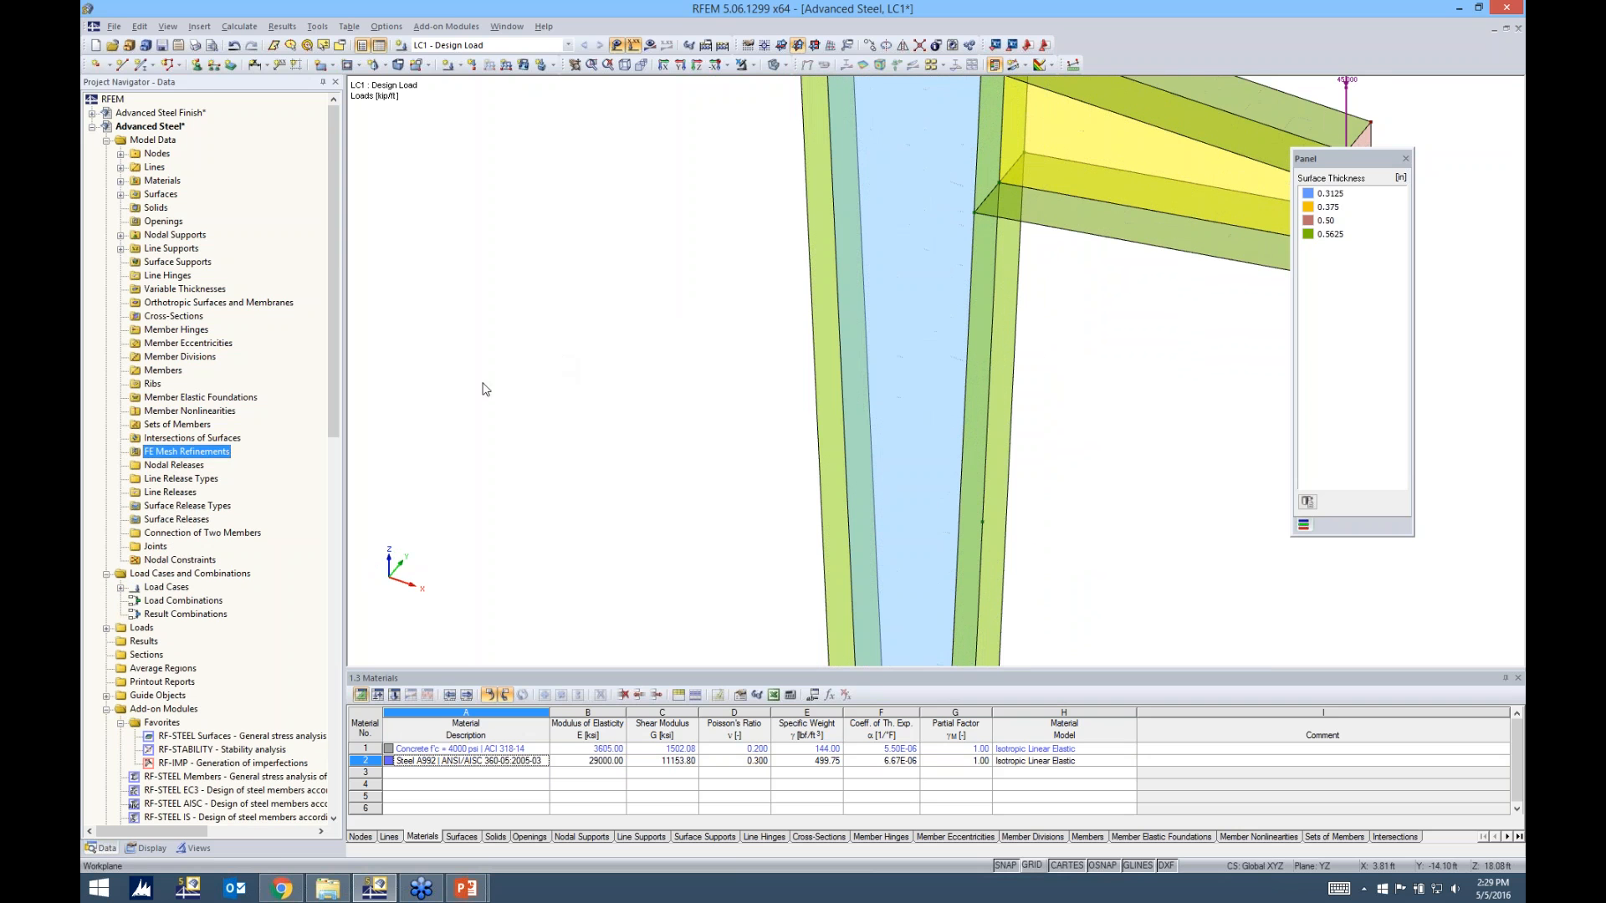
left_click(239, 25)
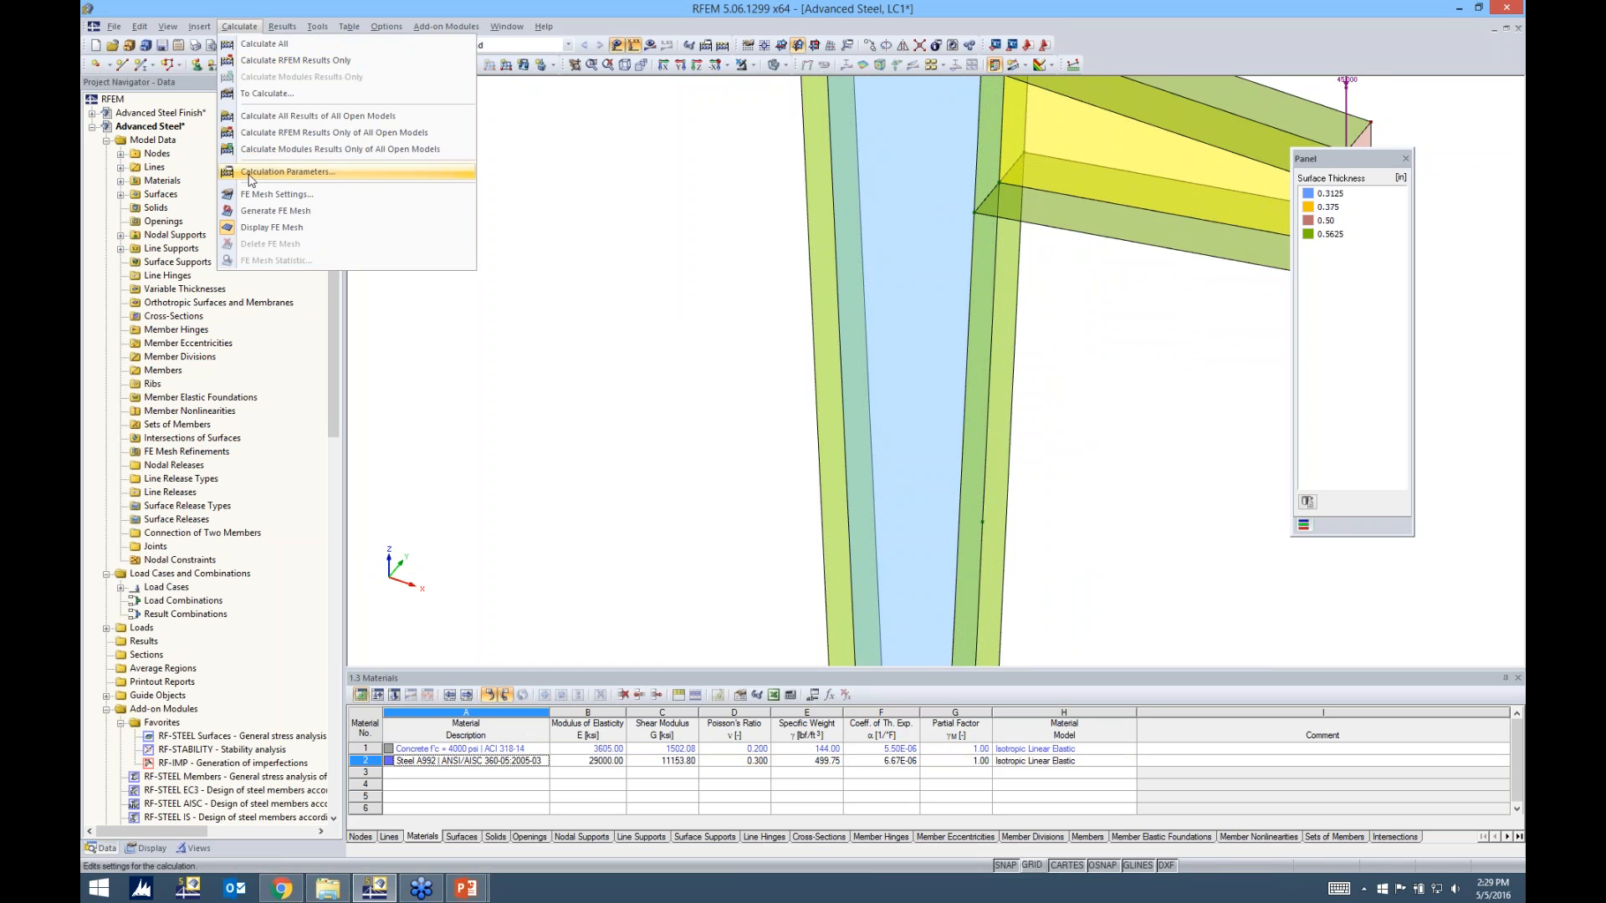
left_click(259, 211)
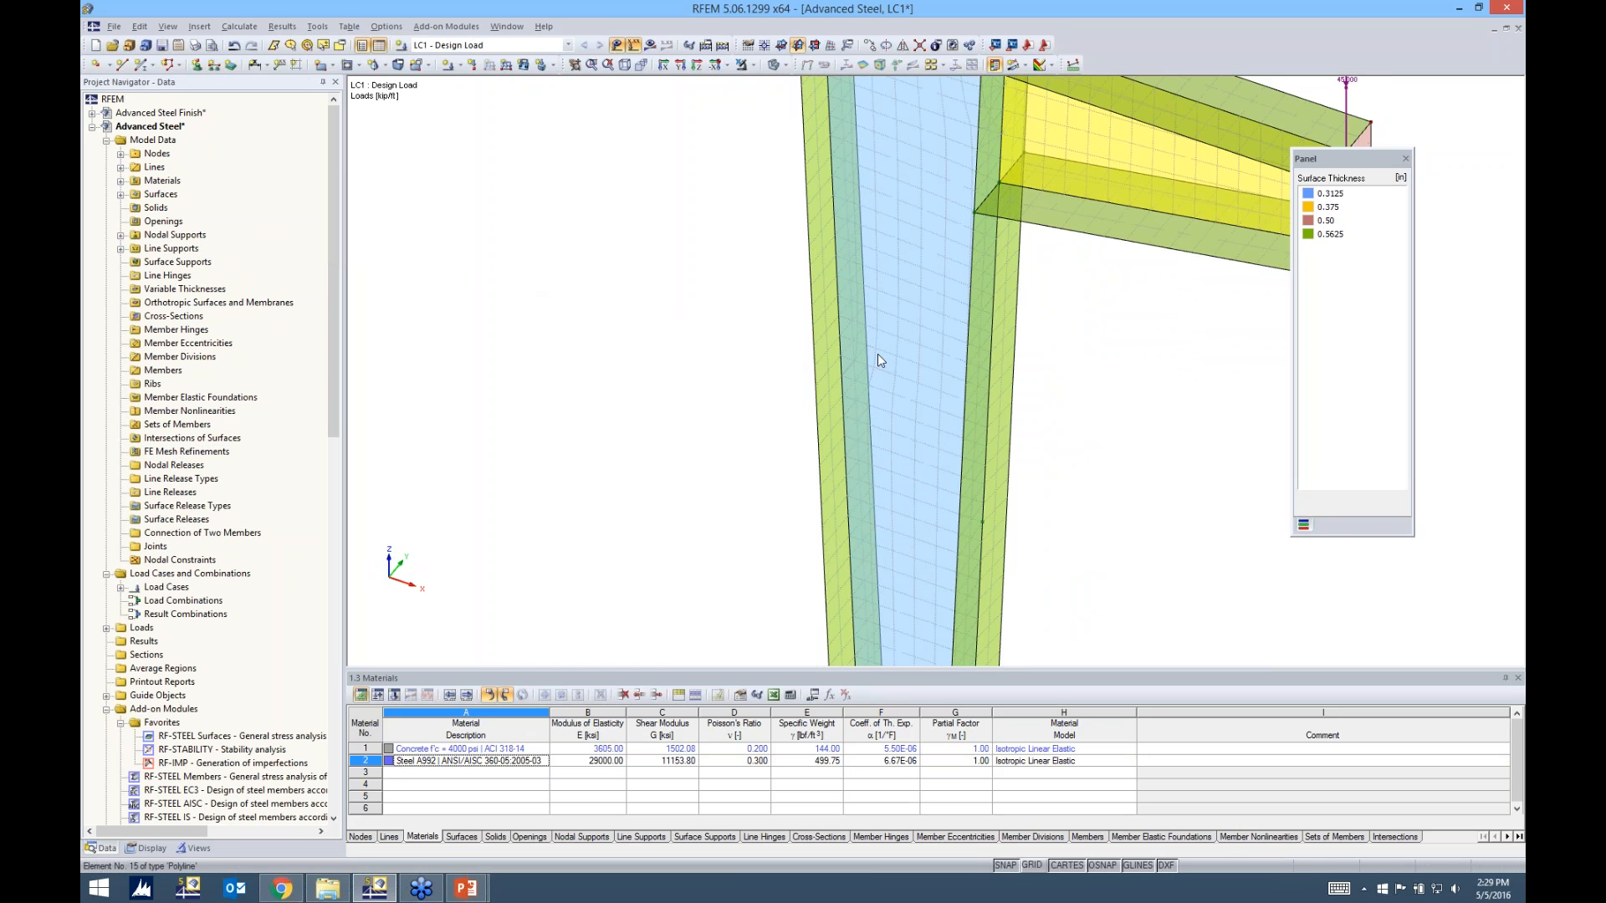
Calculate load case LC1 - Design Load and display its results
scroll(938, 351, "down", 3)
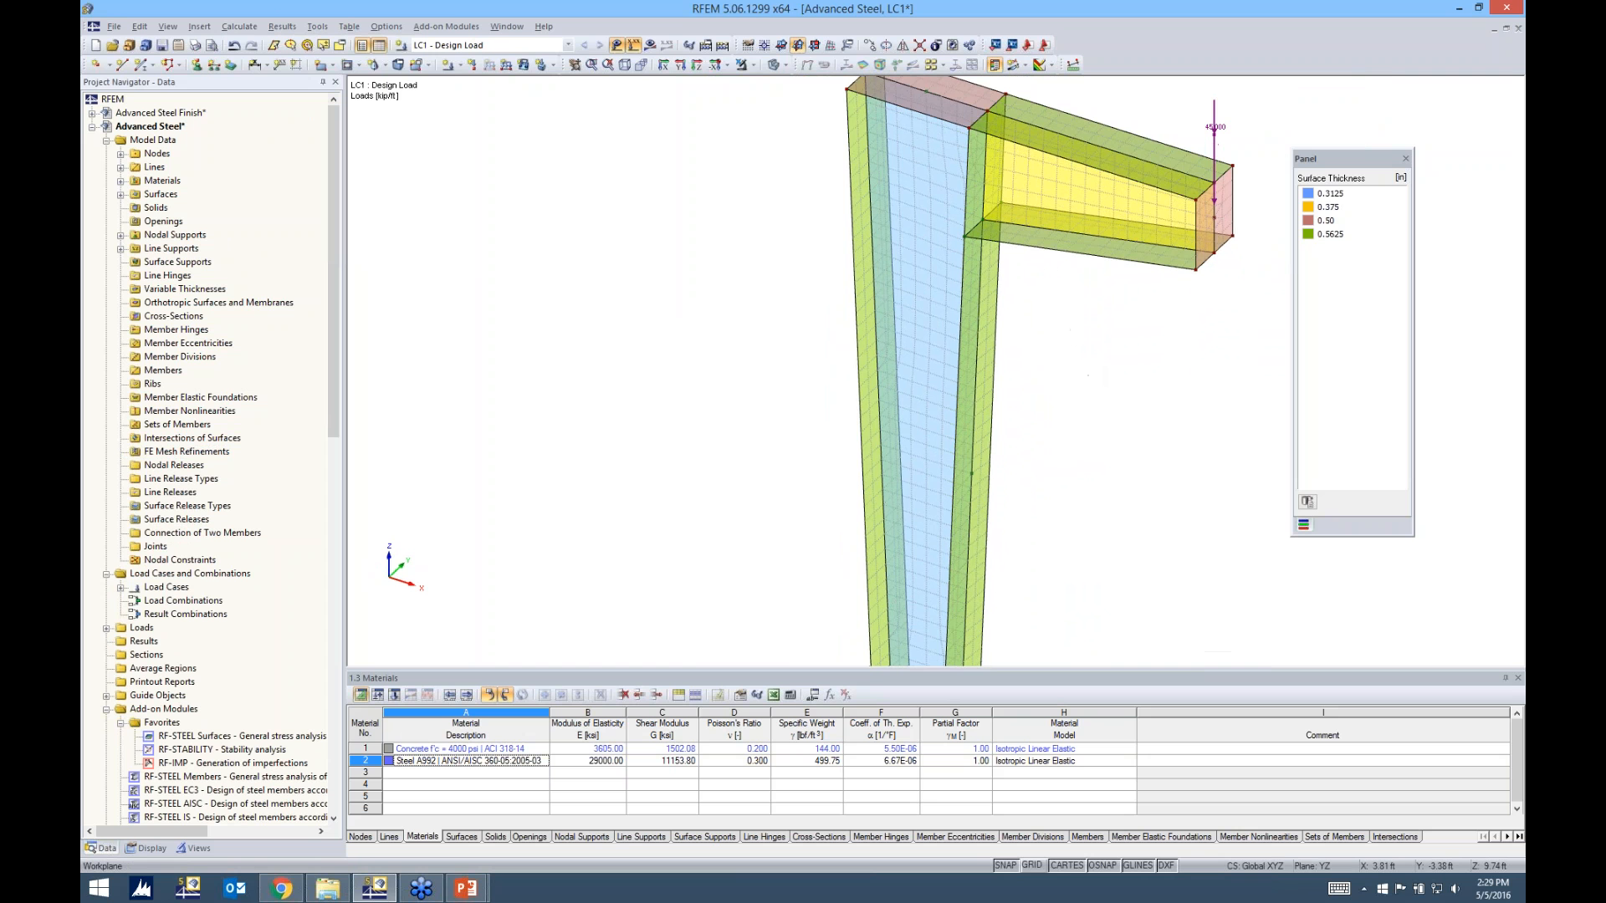
middle_click_drag(1079, 344, 929, 318)
scroll(911, 354, "down", 2)
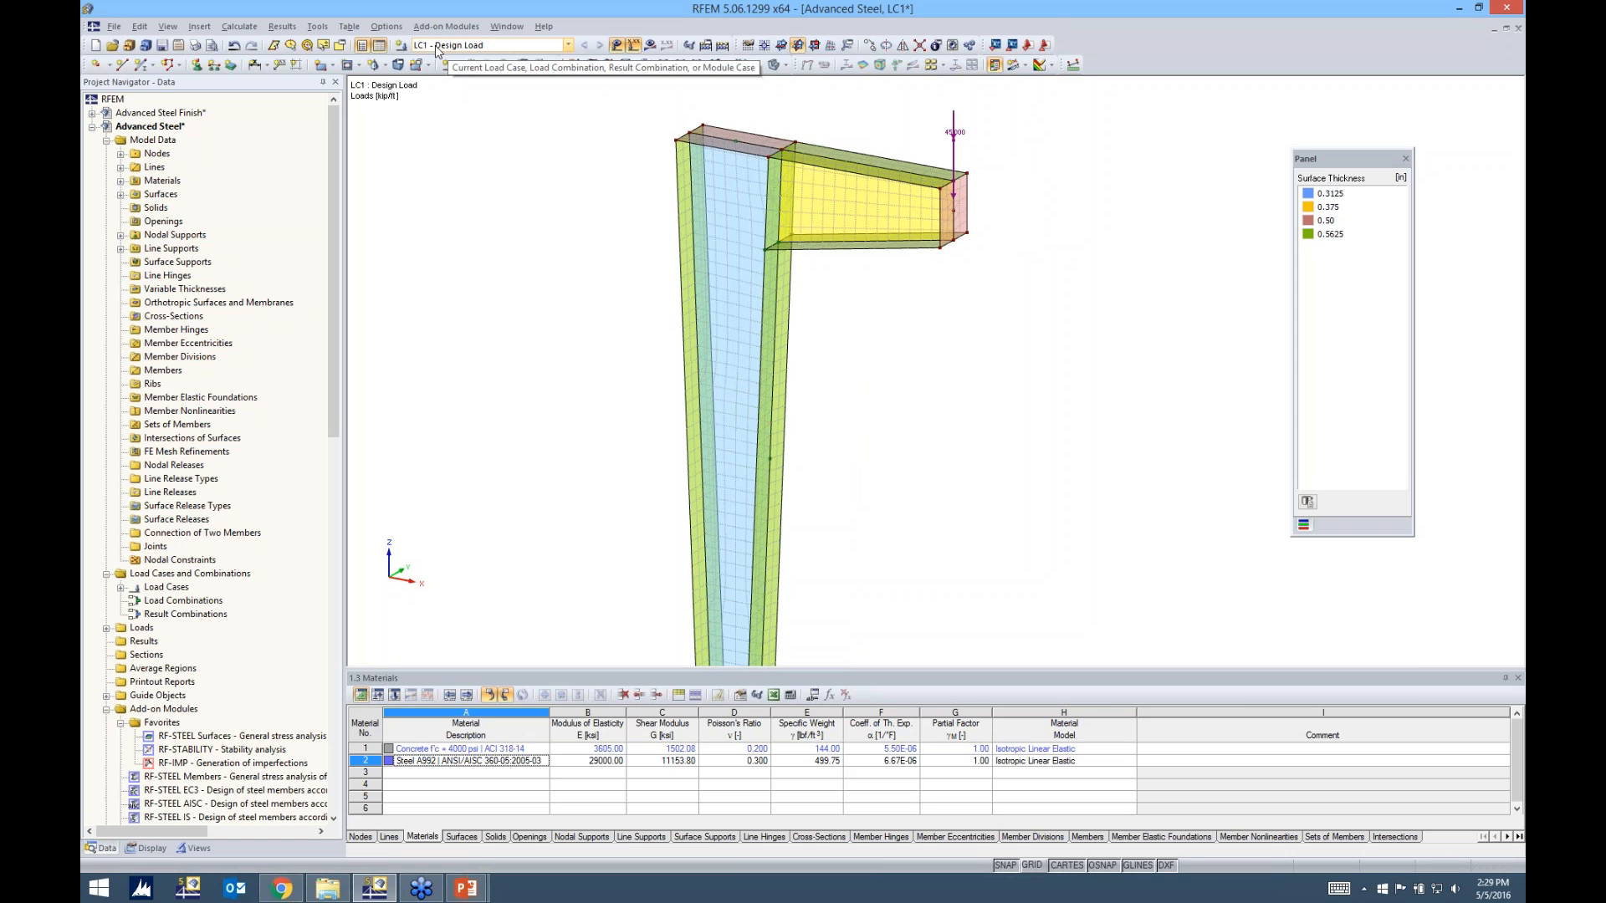
left_click(650, 46)
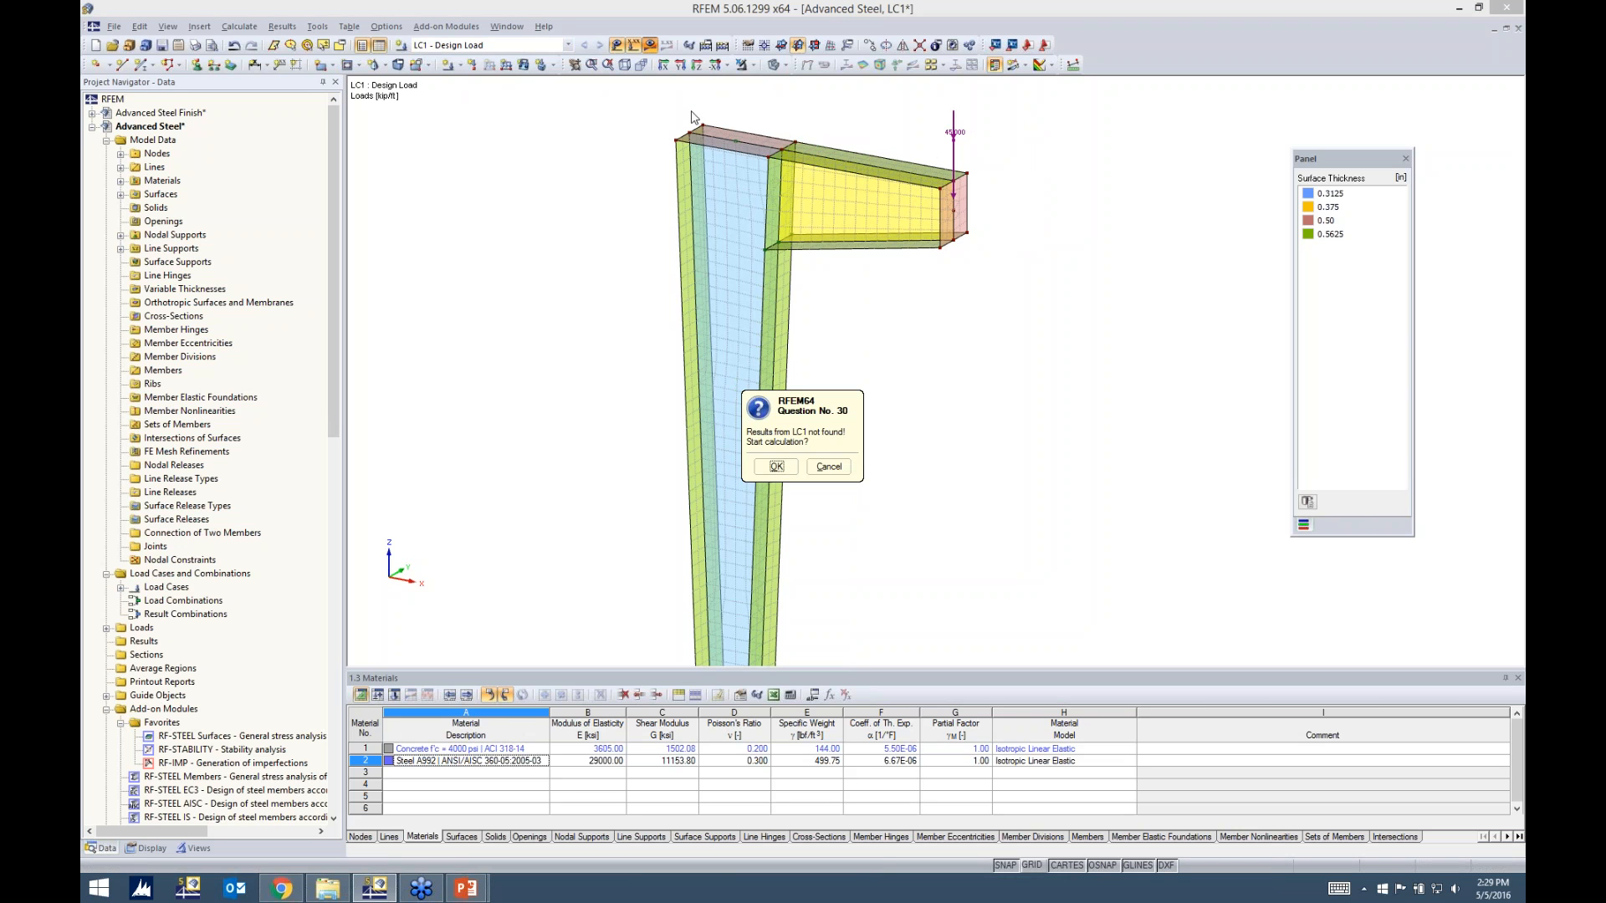
left_click(776, 466)
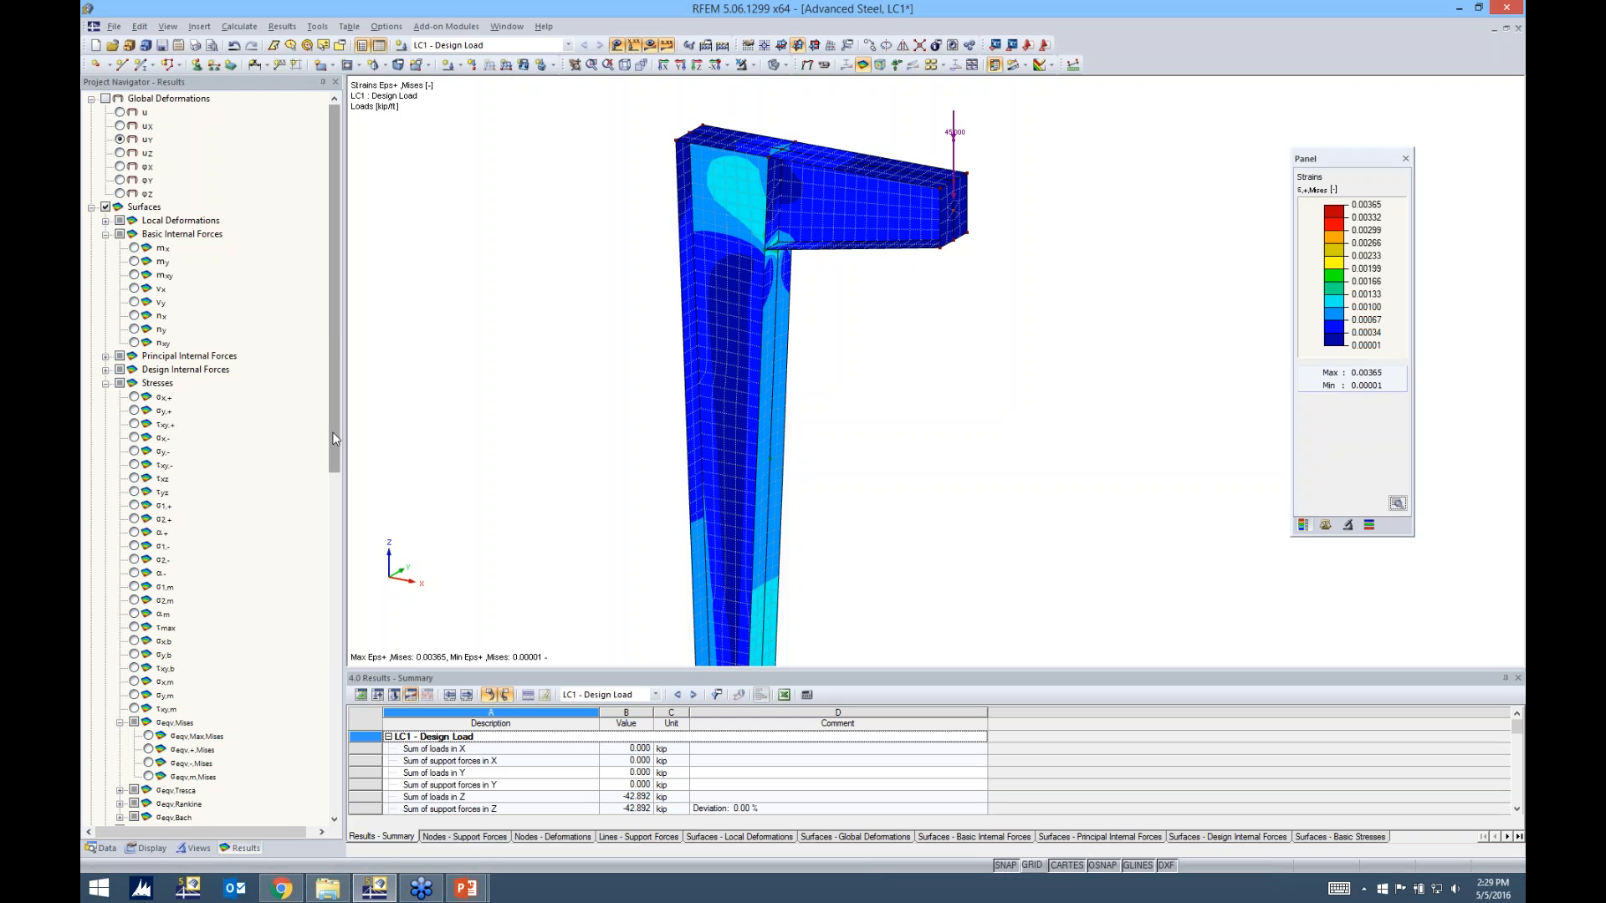
View the global deformations of the frame, both the total displacement u and the uY component
left_click(106, 98)
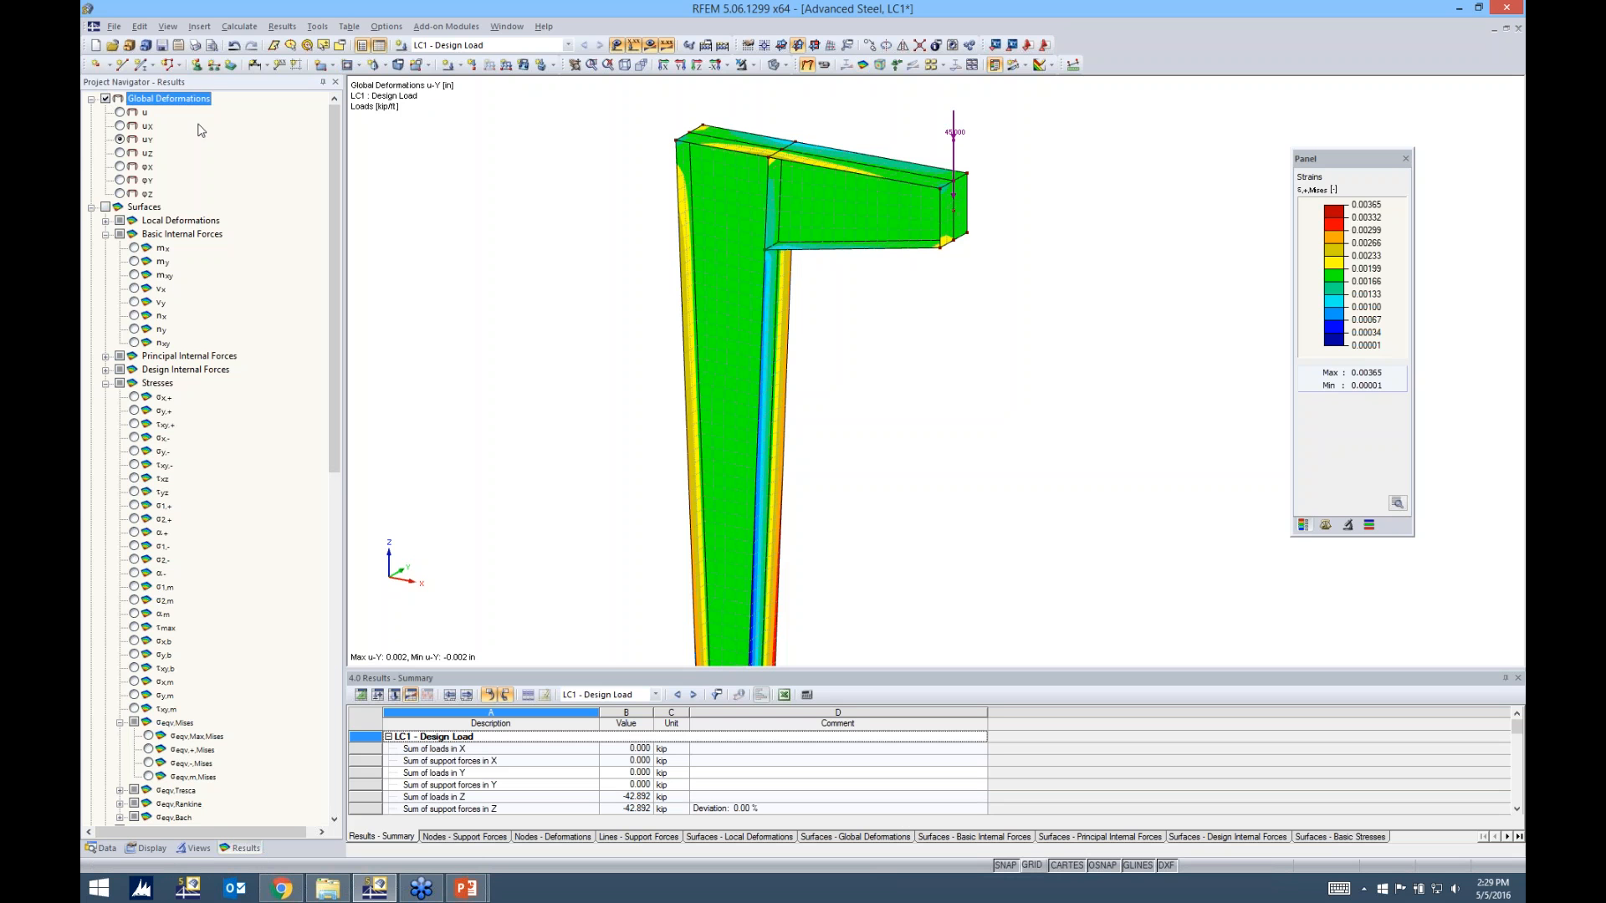
left_click(122, 112)
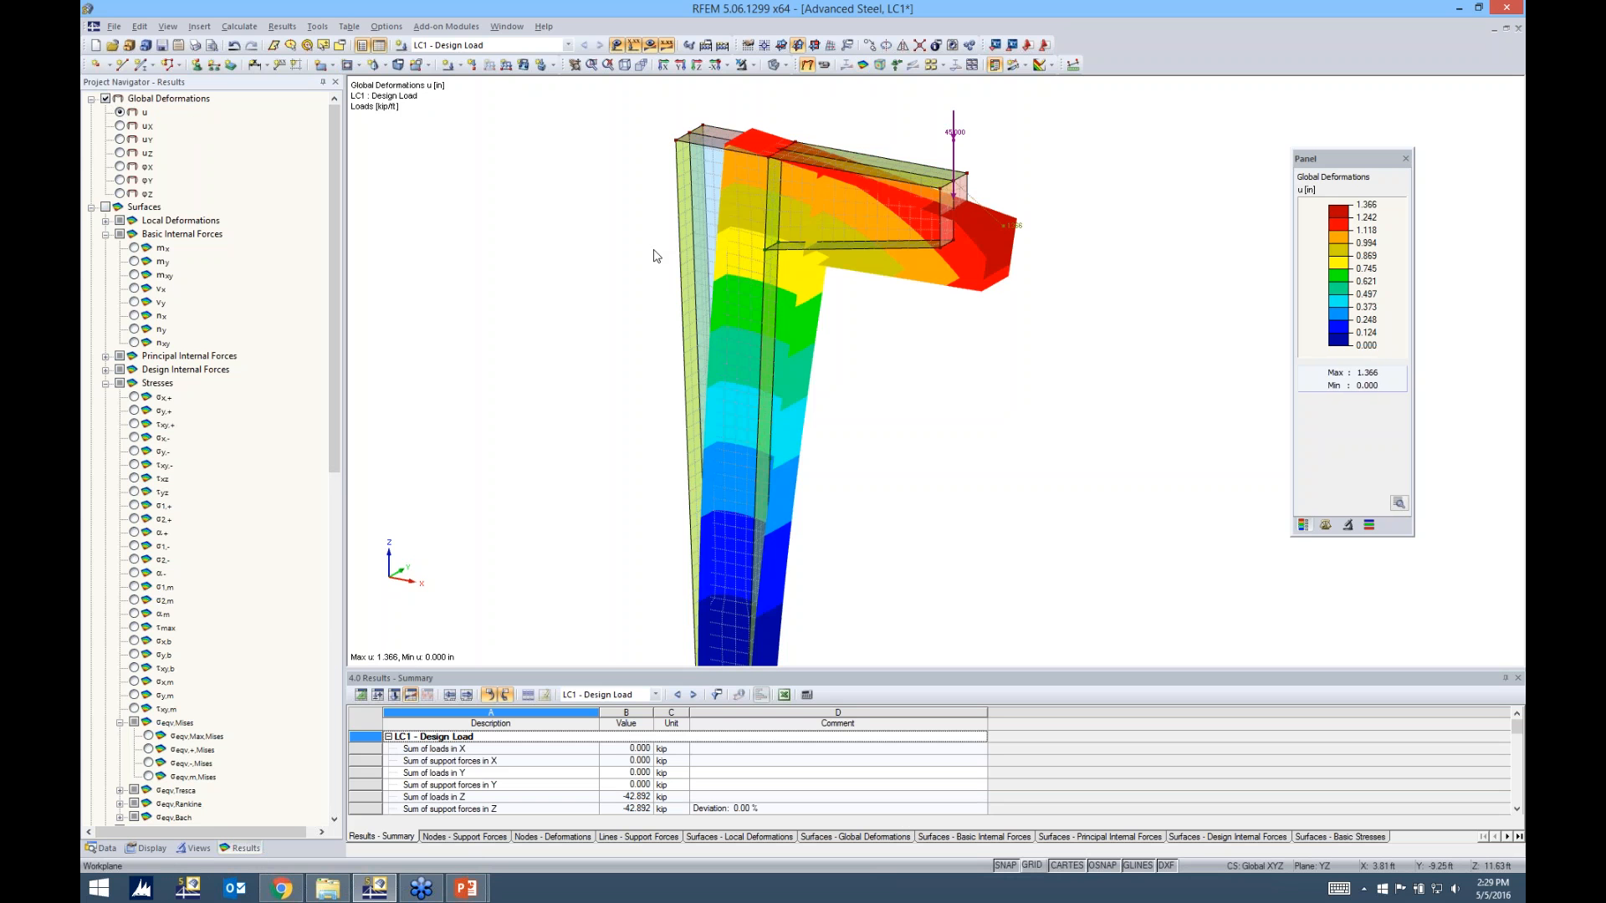
scroll(655, 253, "down", 2)
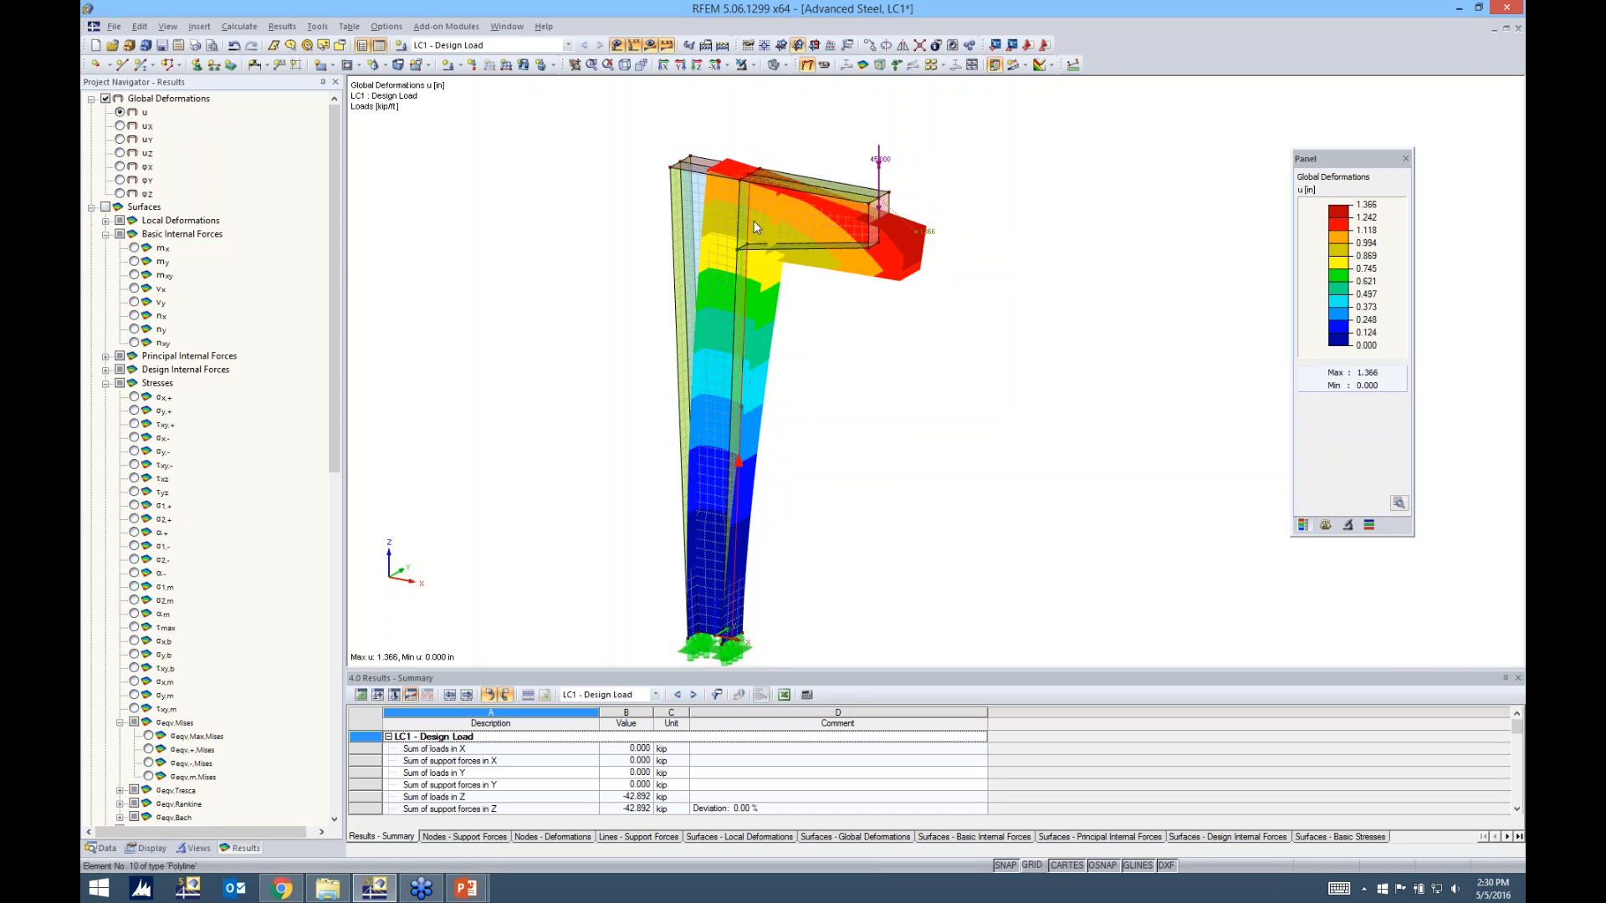
left_click(119, 140)
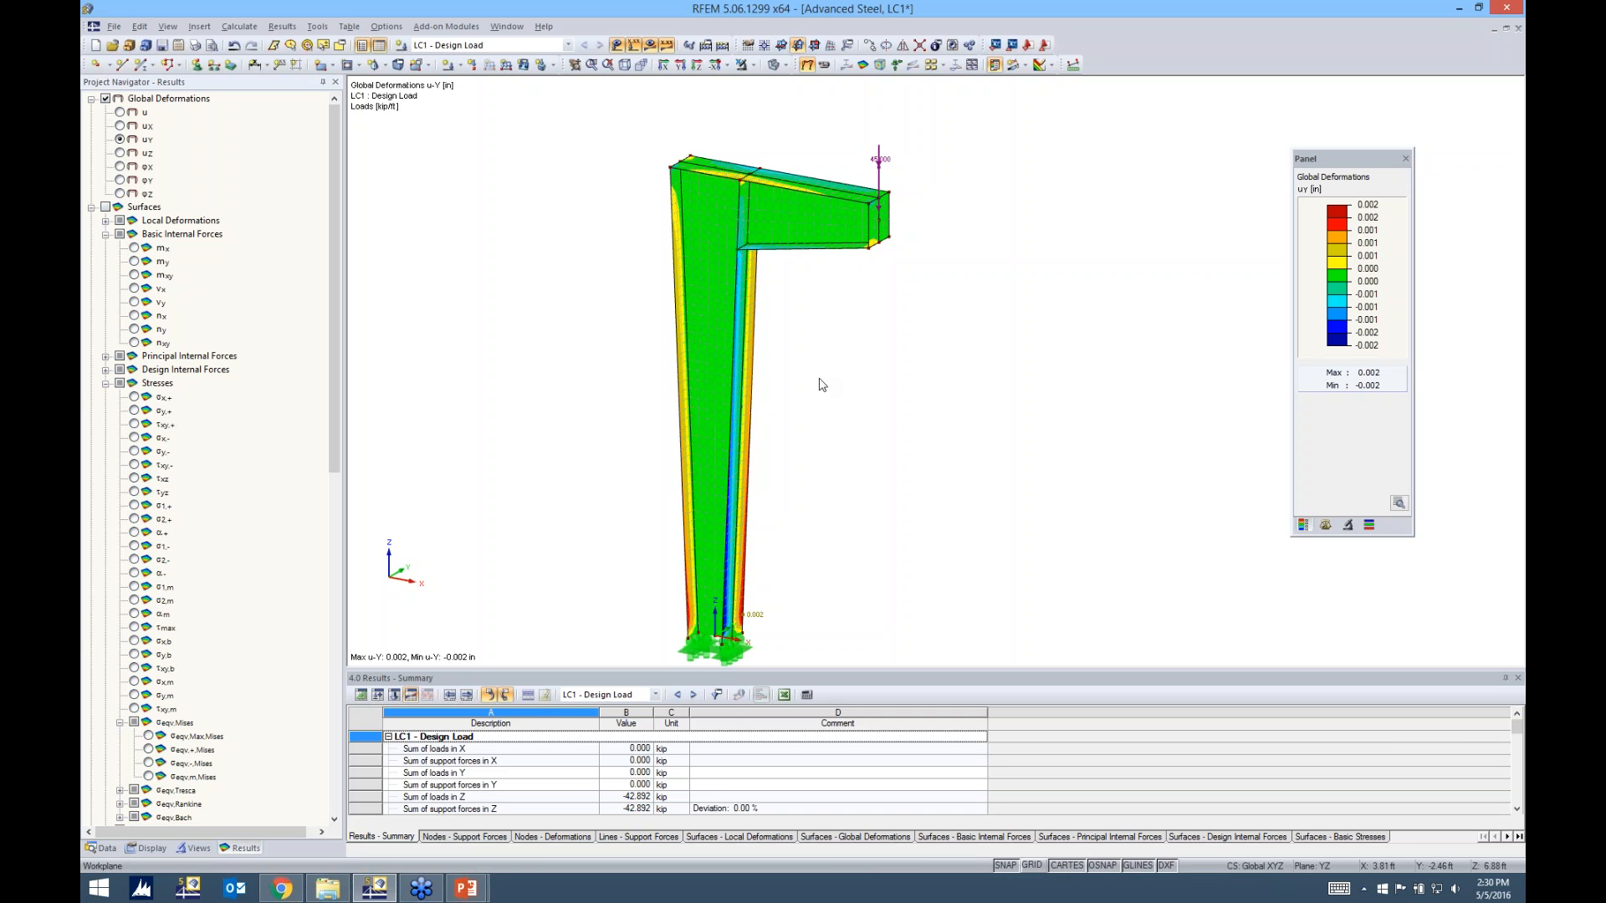
Show the basic internal force mx on the surfaces and examine it at the beam-to-column connection
left_click(105, 207)
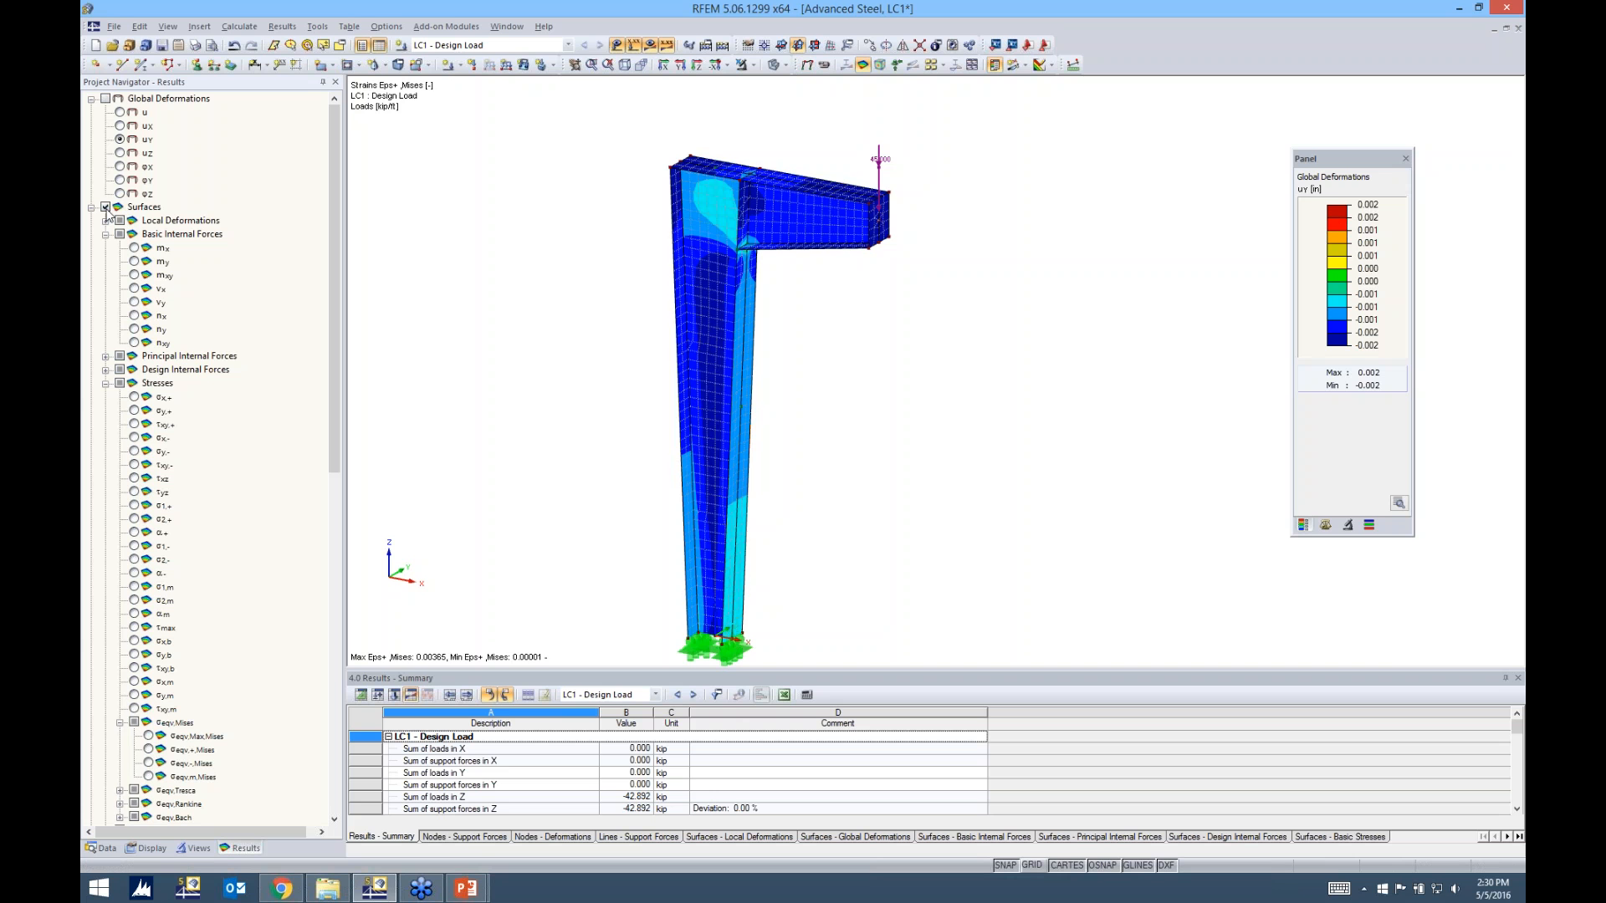
left_click(133, 249)
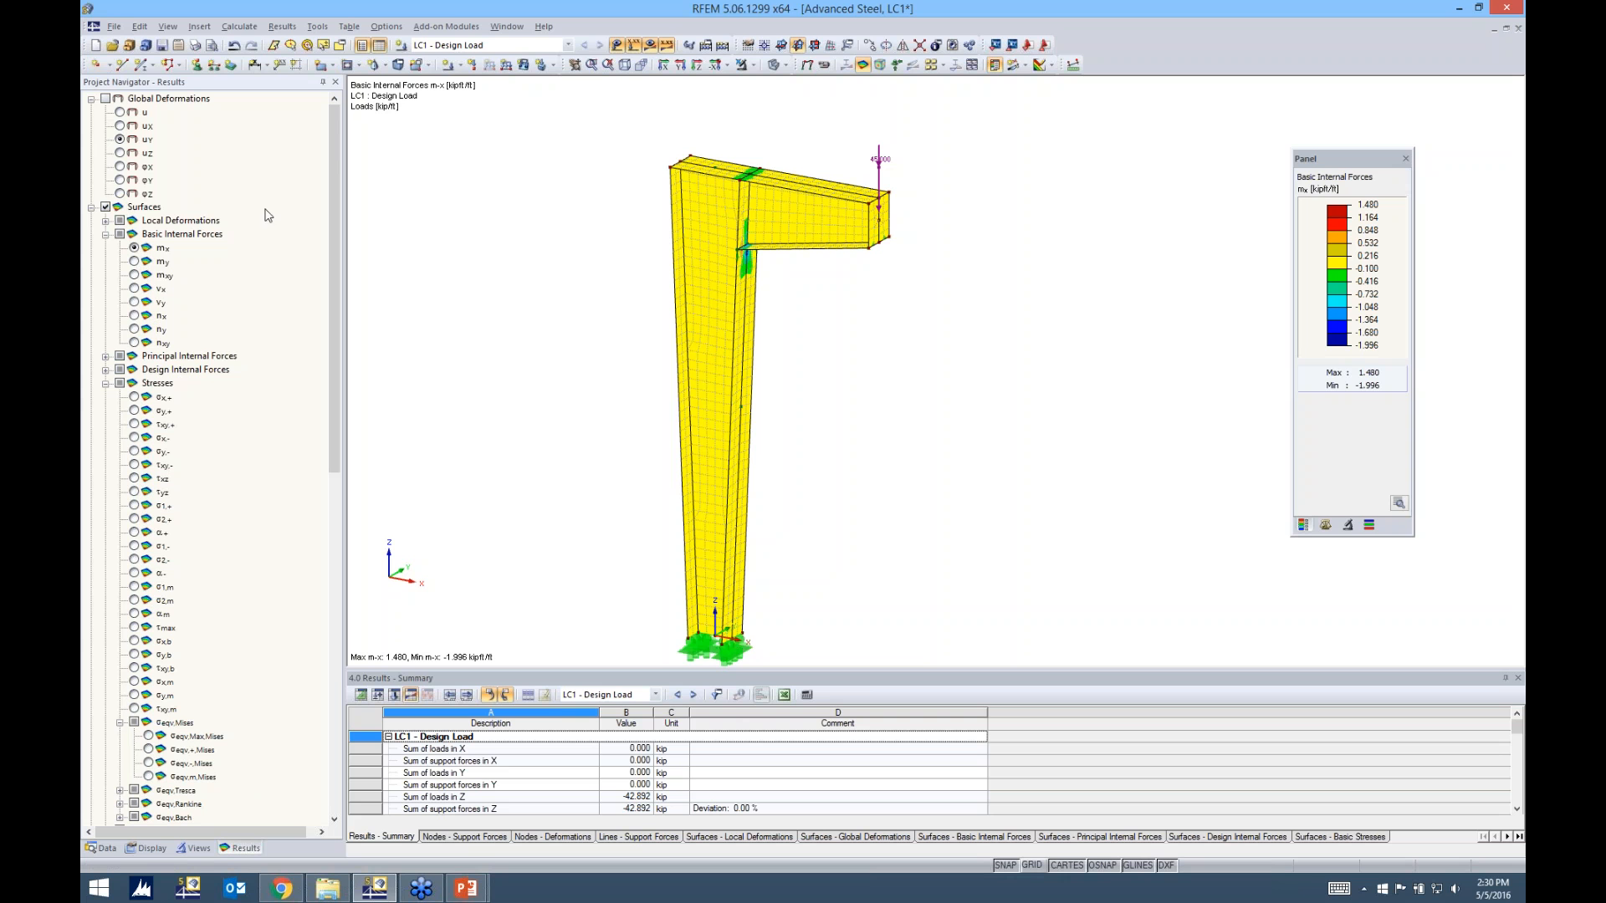
middle_click_drag(932, 348, 604, 271, "ctrl")
scroll(765, 247, "up", 3)
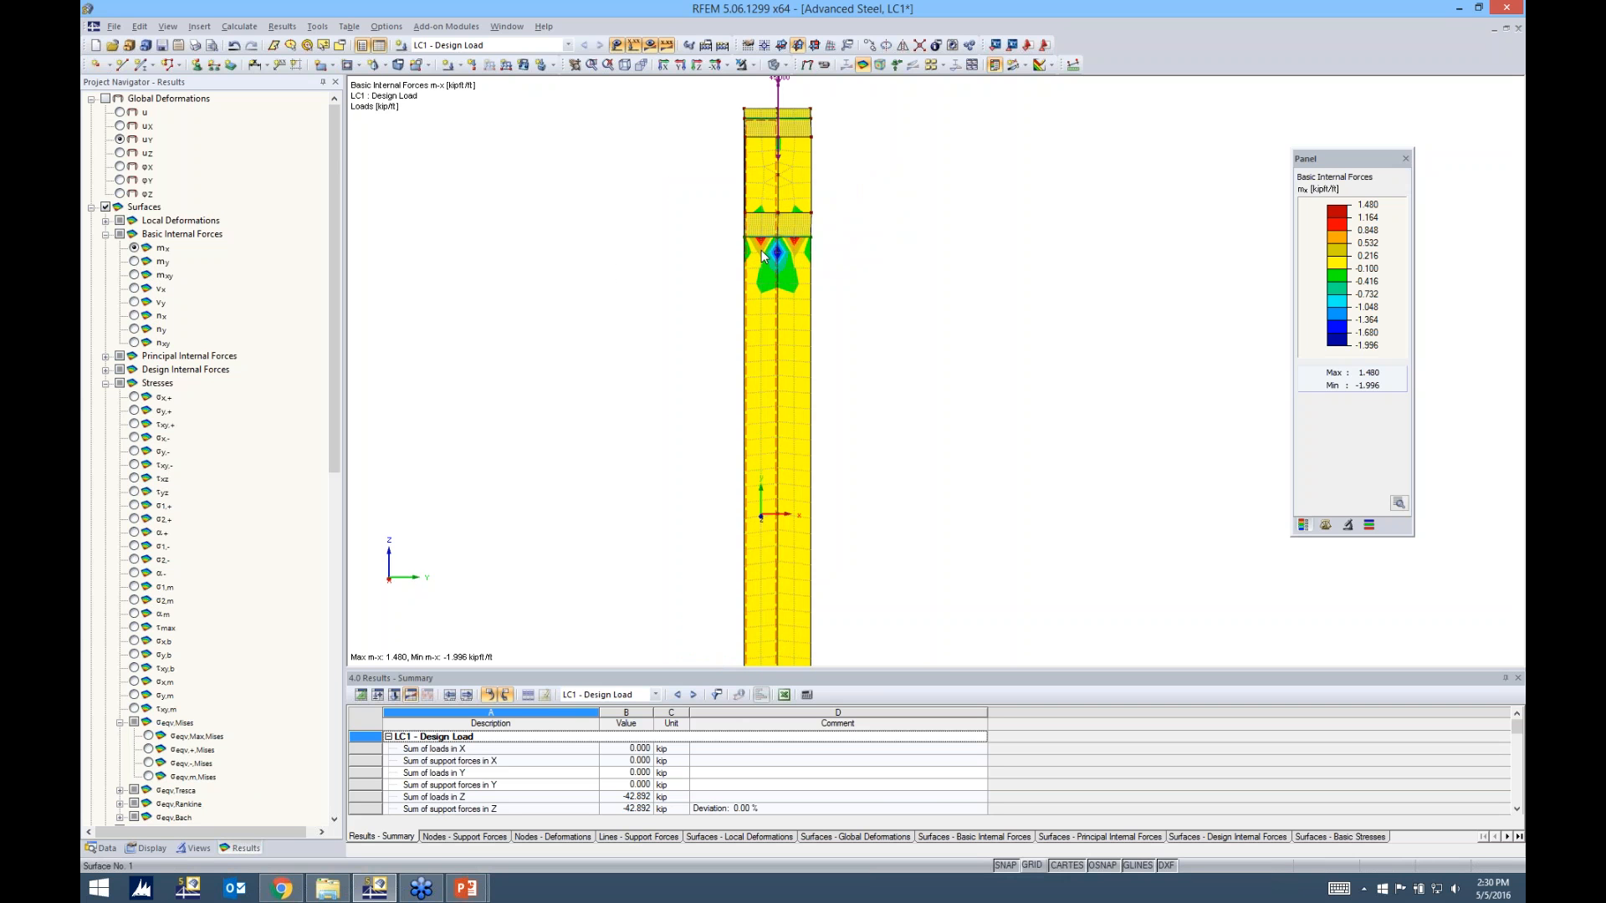
Show the basic internal forces my, vx and mxy on the surfaces and examine their distribution at the beam-to-column connection
left_click(134, 262)
left_click(134, 289)
middle_click_drag(692, 334, 895, 339, "ctrl")
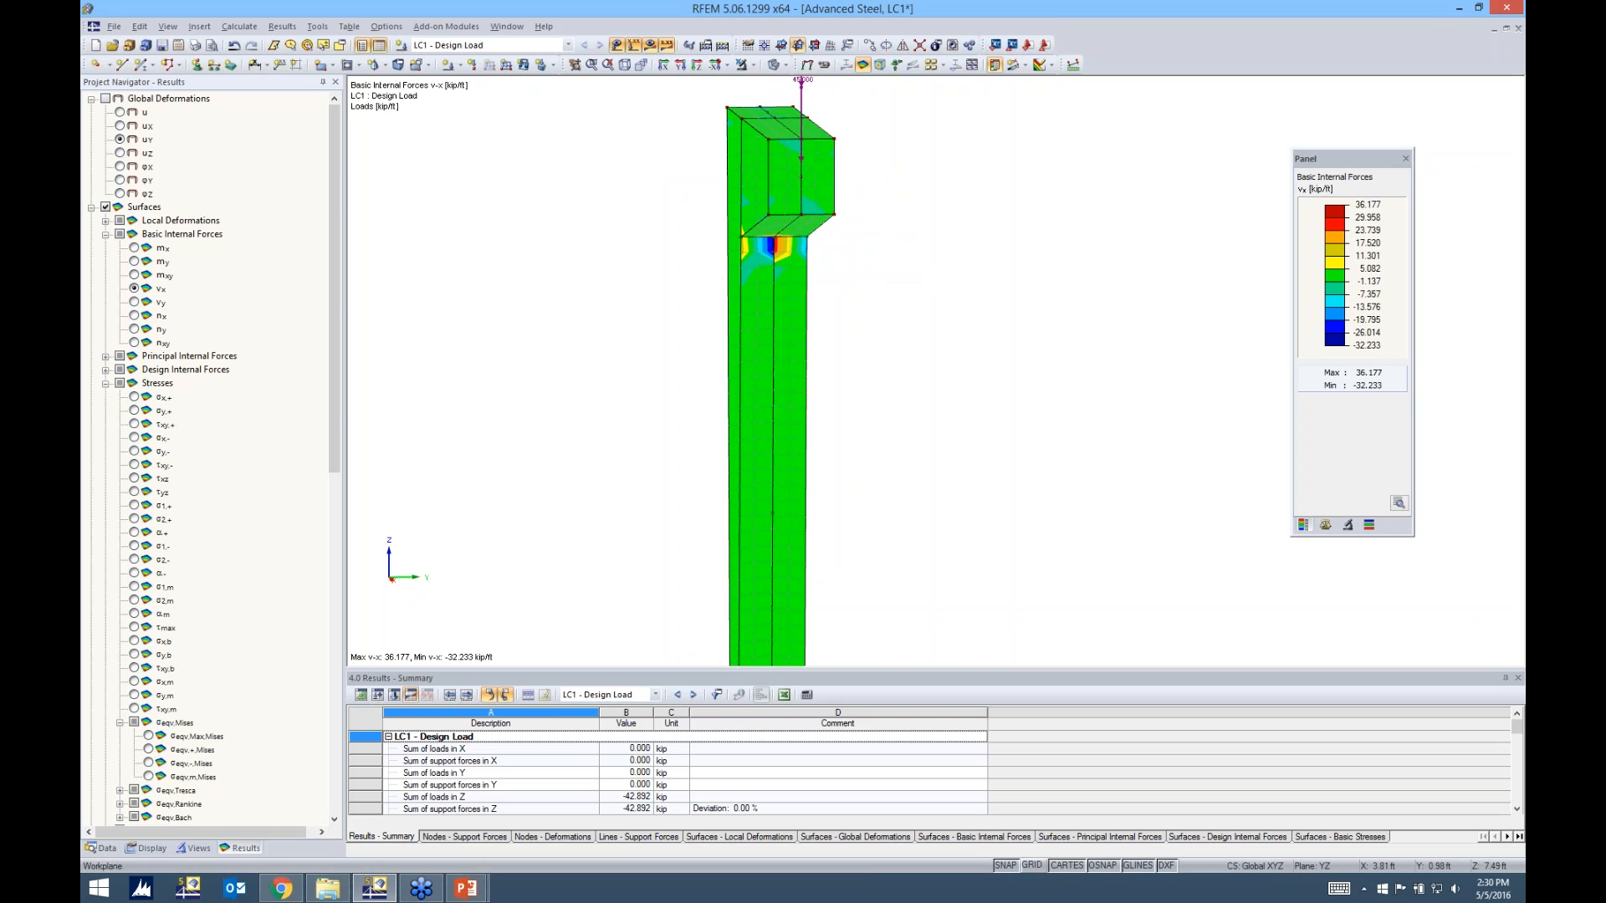
left_click(134, 275)
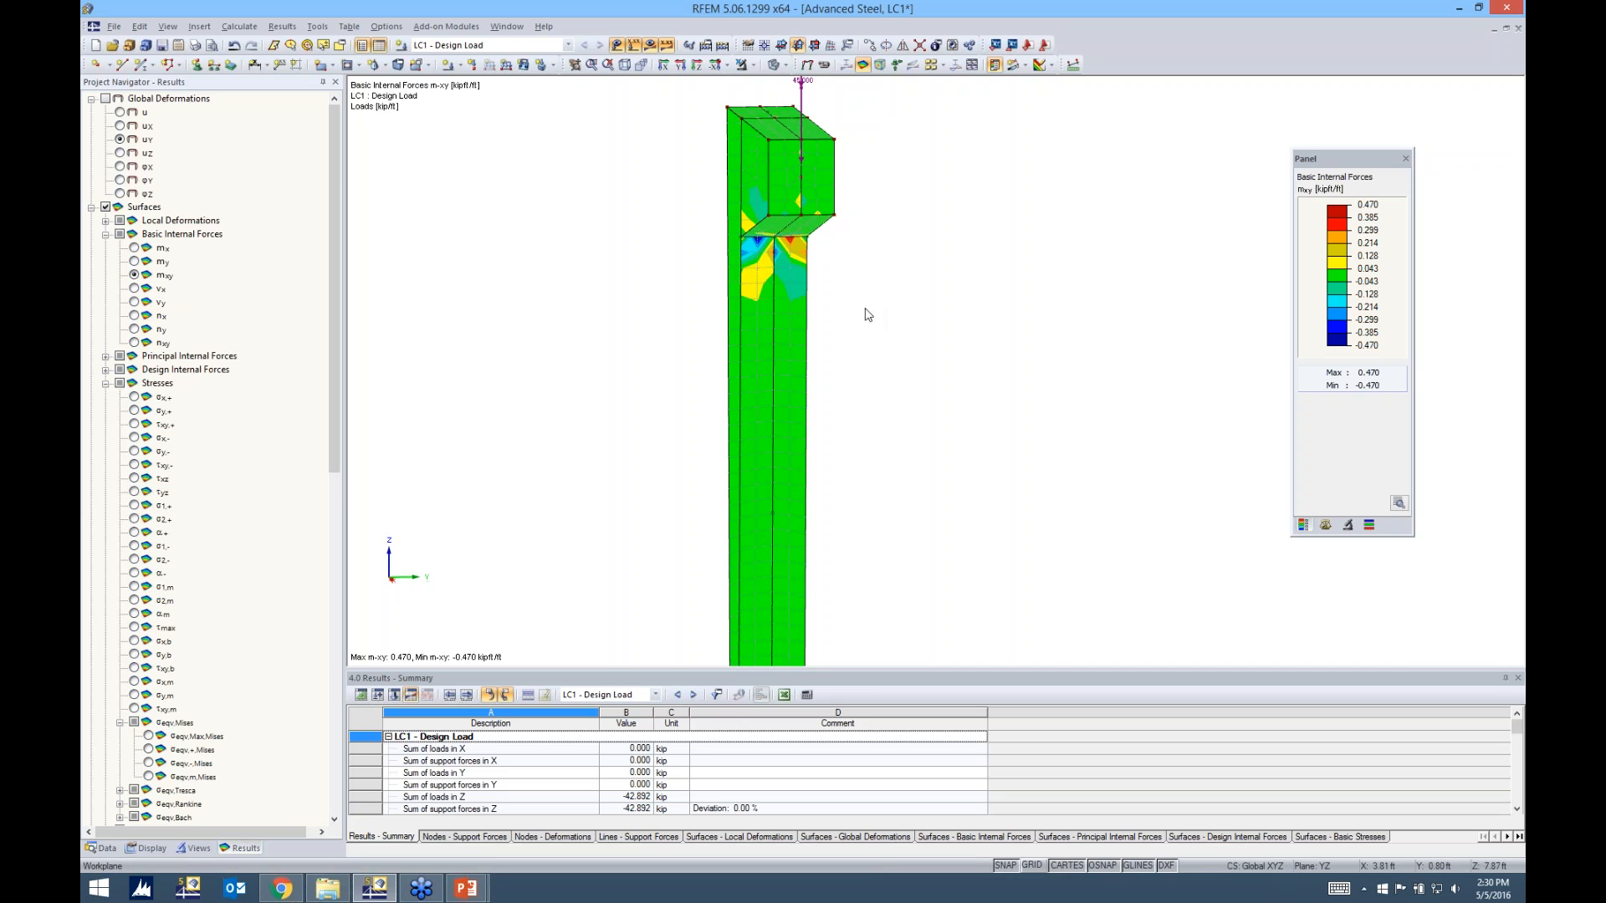
middle_click_drag(907, 337, 1039, 315, "ctrl")
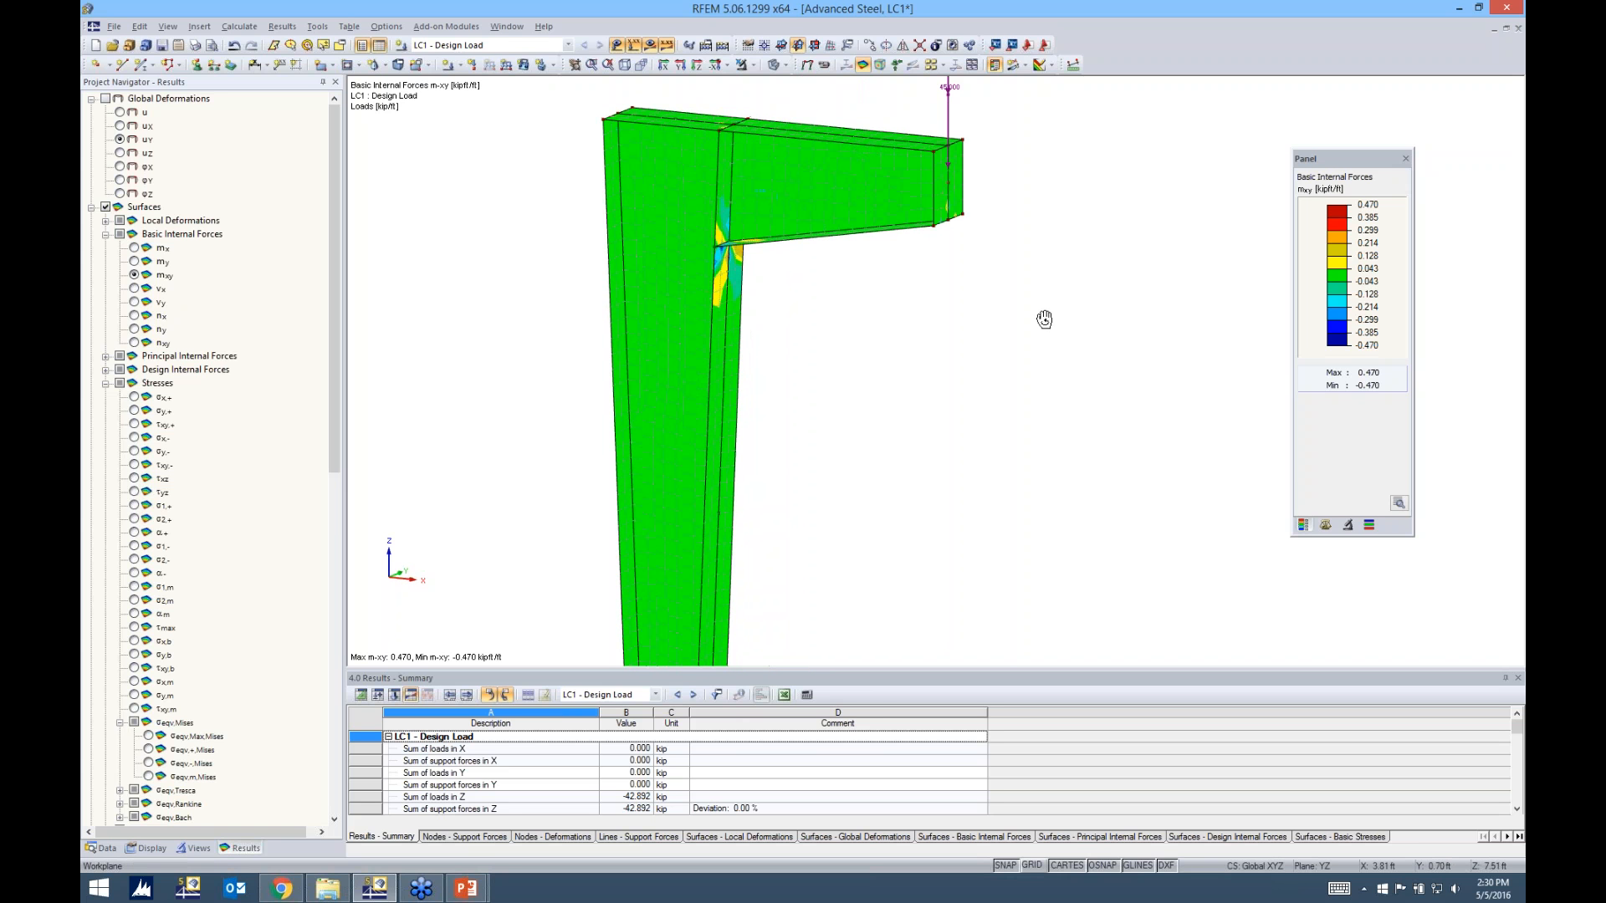
Show the basic internal force ny on the surfaces and examine it along the column flanges down to the supports
left_click(135, 330)
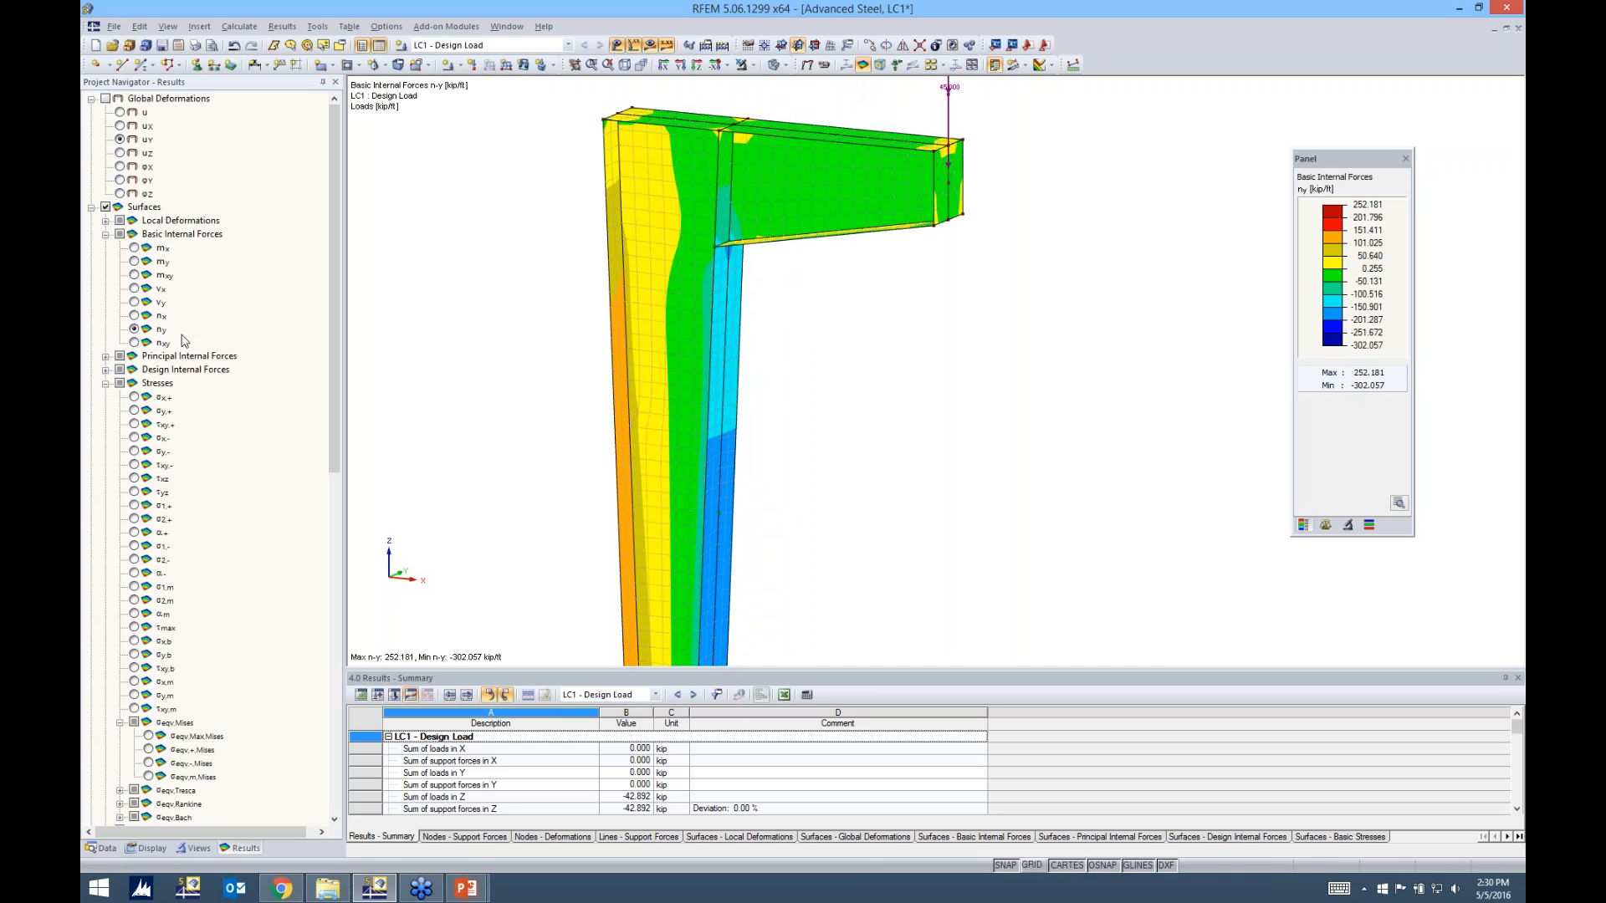
scroll(795, 355, "down", 3)
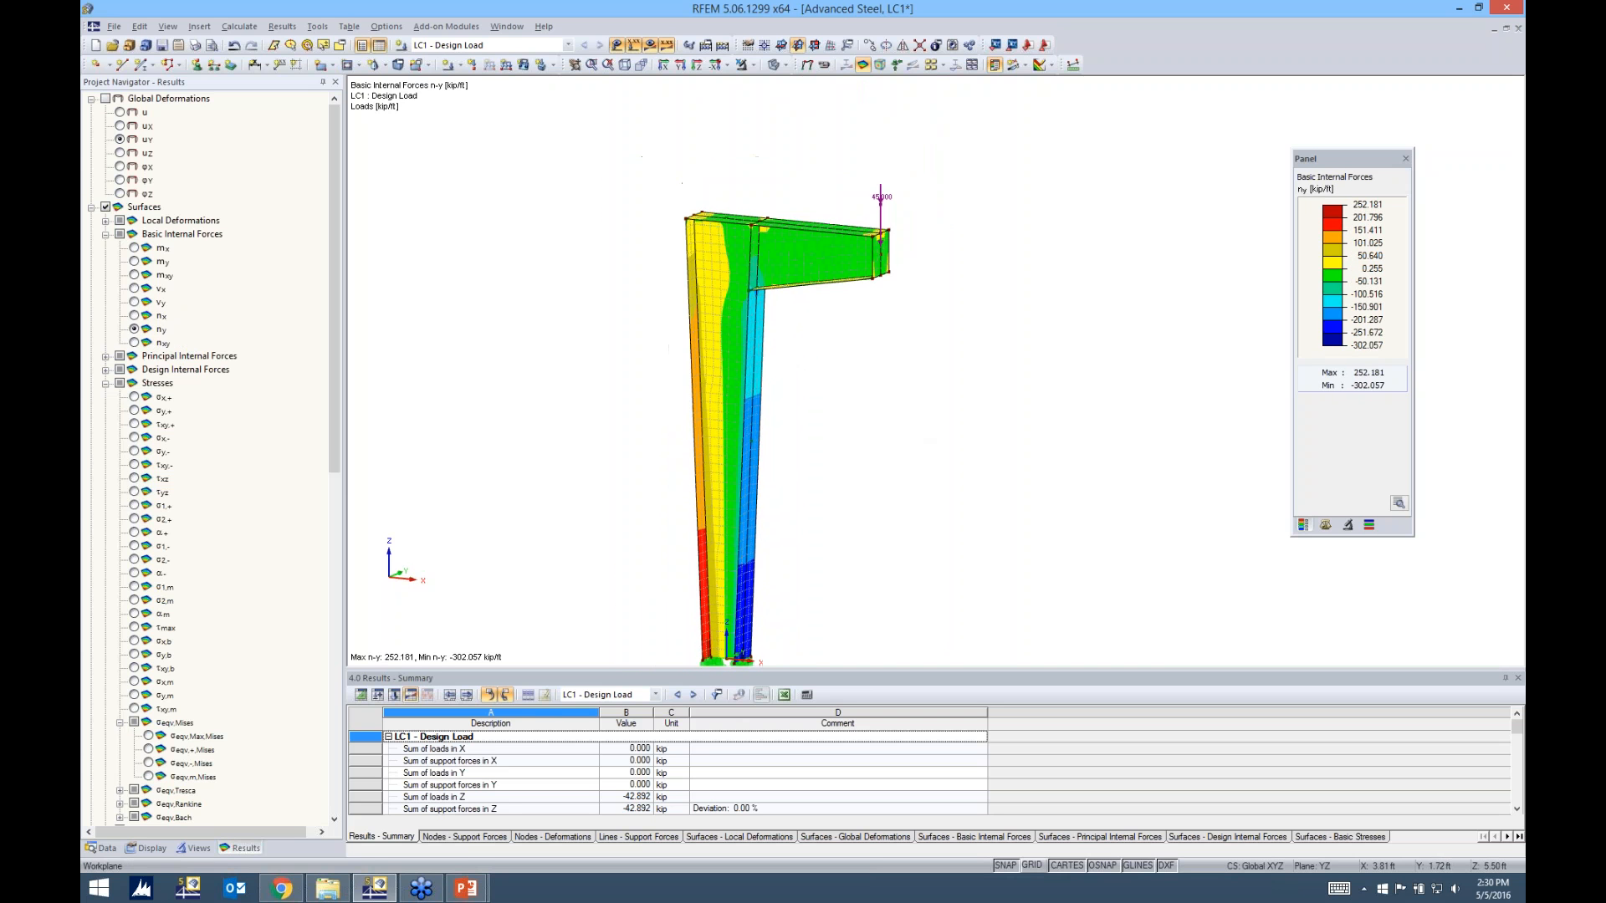
middle_click_drag(917, 427, 928, 362)
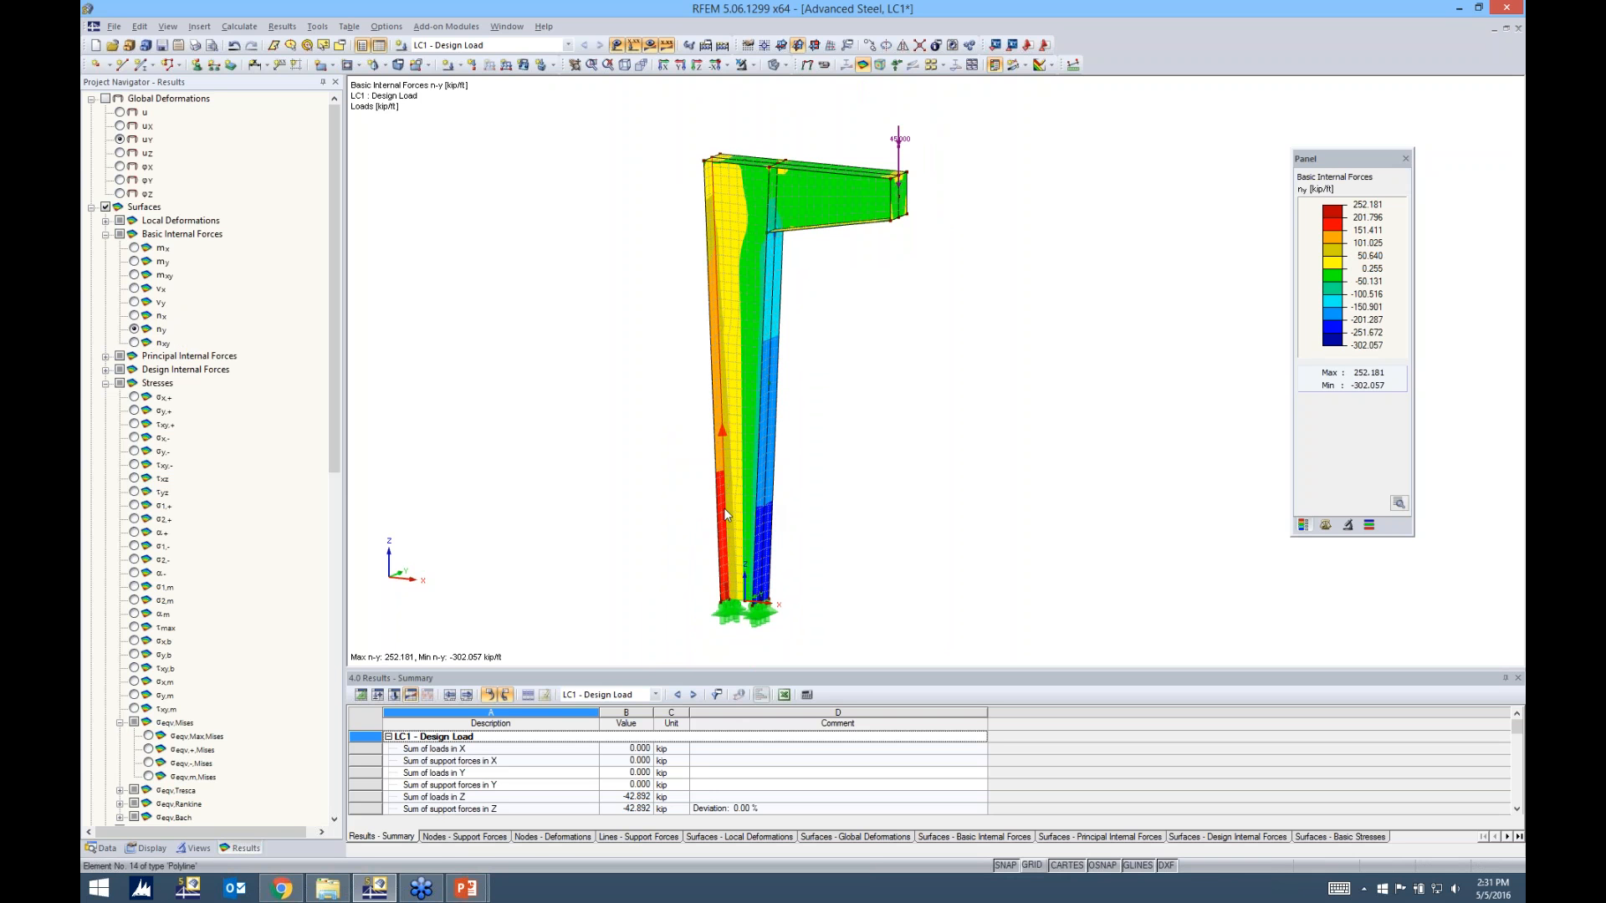
middle_click_drag(995, 458, 784, 434, "ctrl")
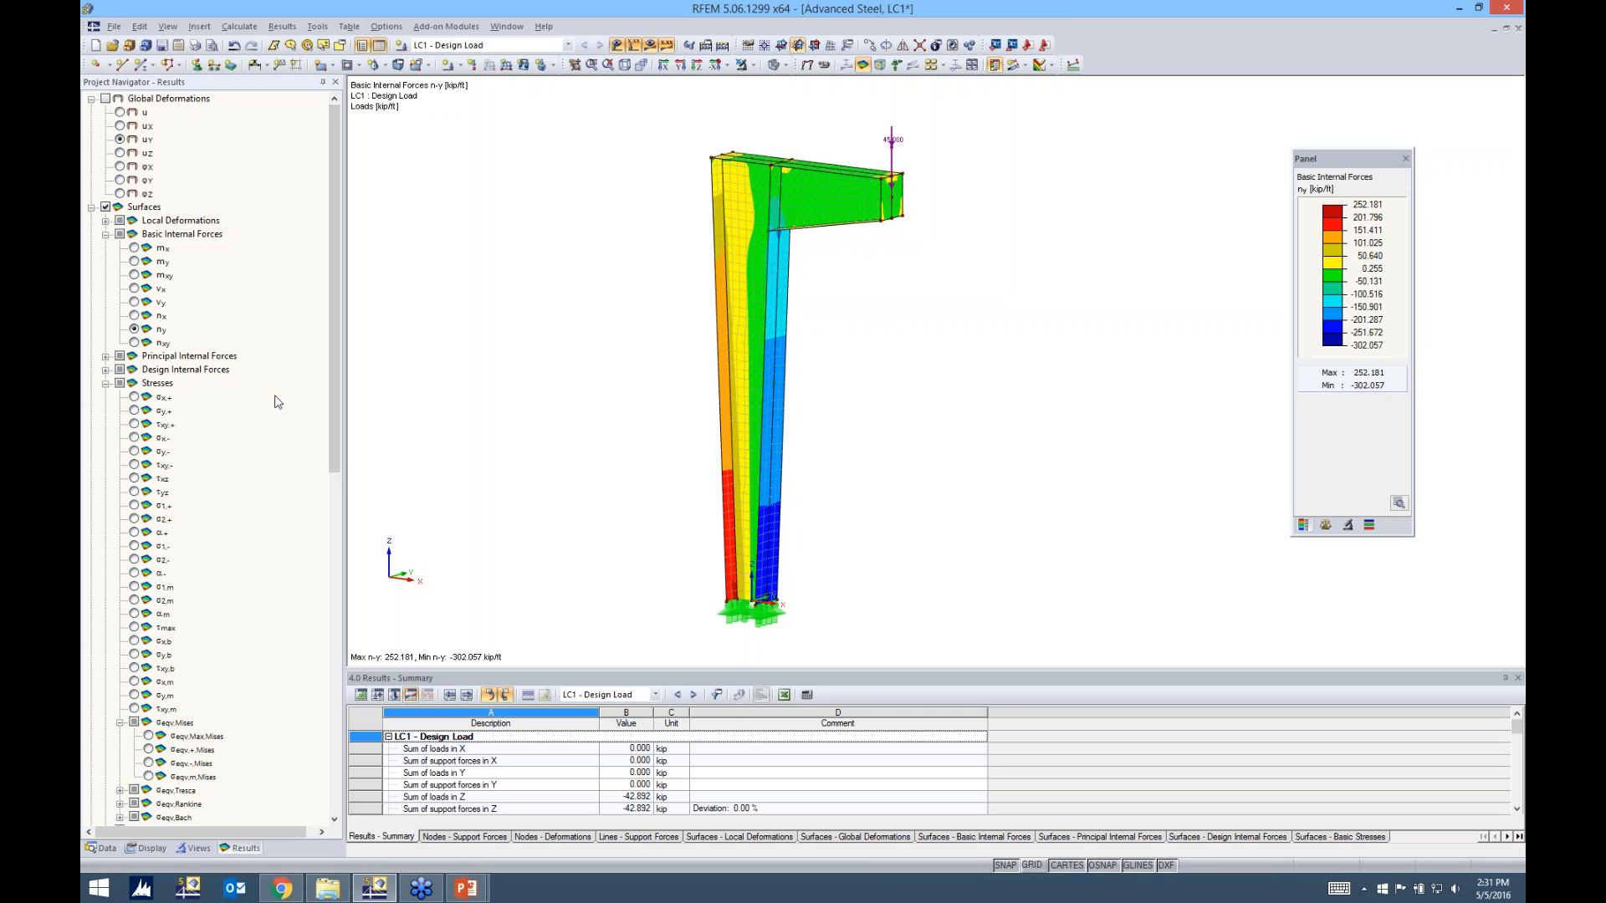
Show the surface stresses σx,+ and σy,+ and inspect them on the column and beam
scroll(329, 398, "down", 3)
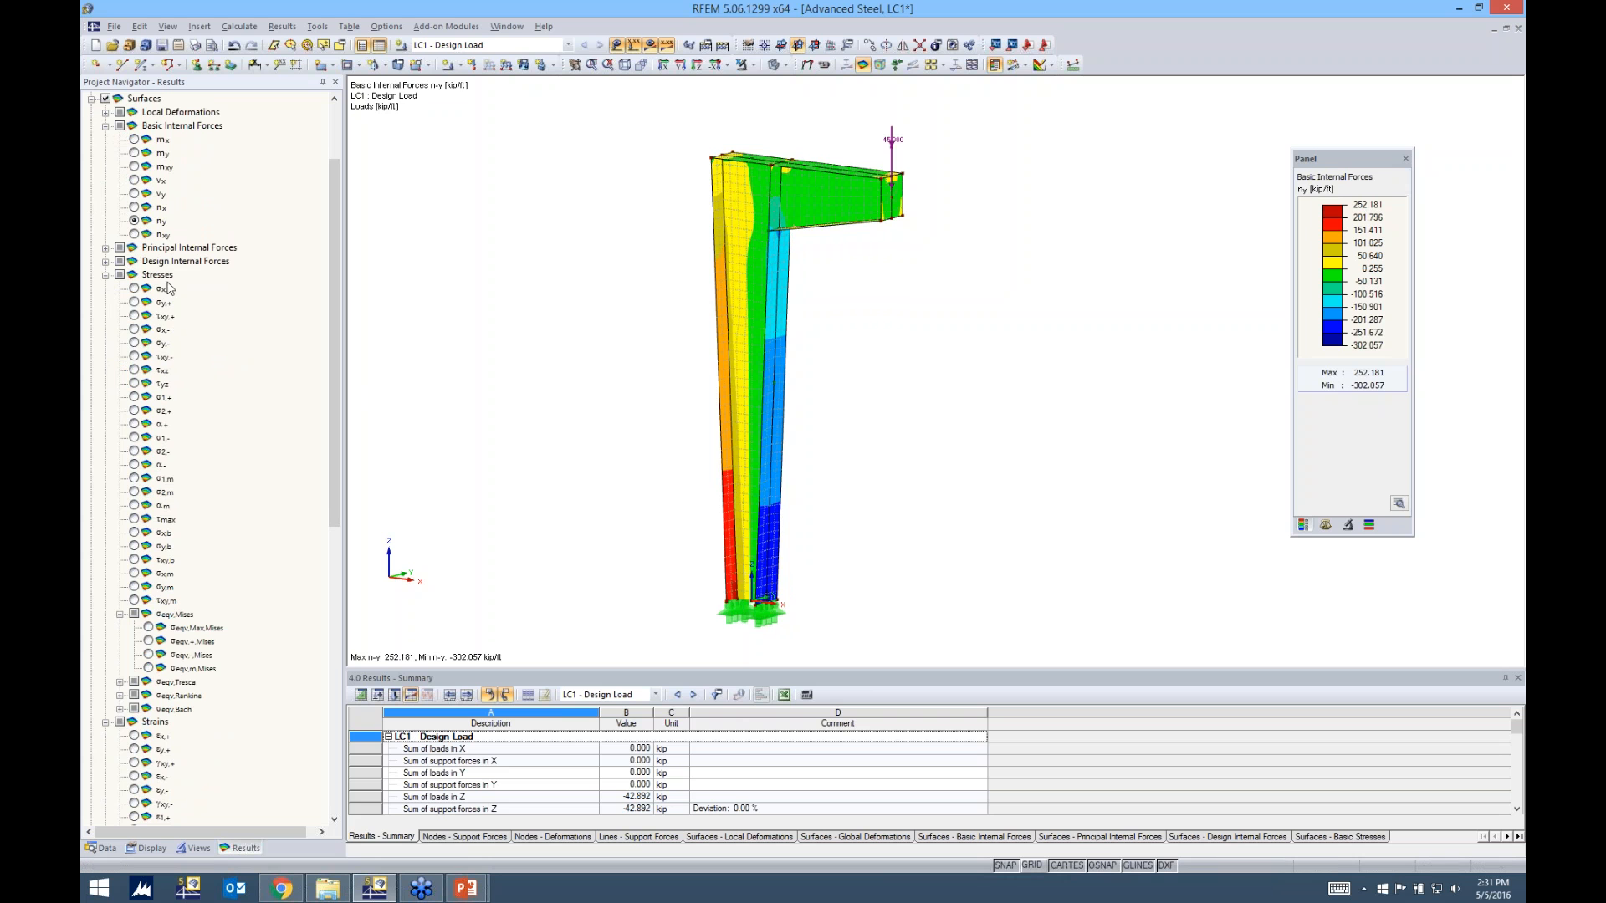
left_click(134, 289)
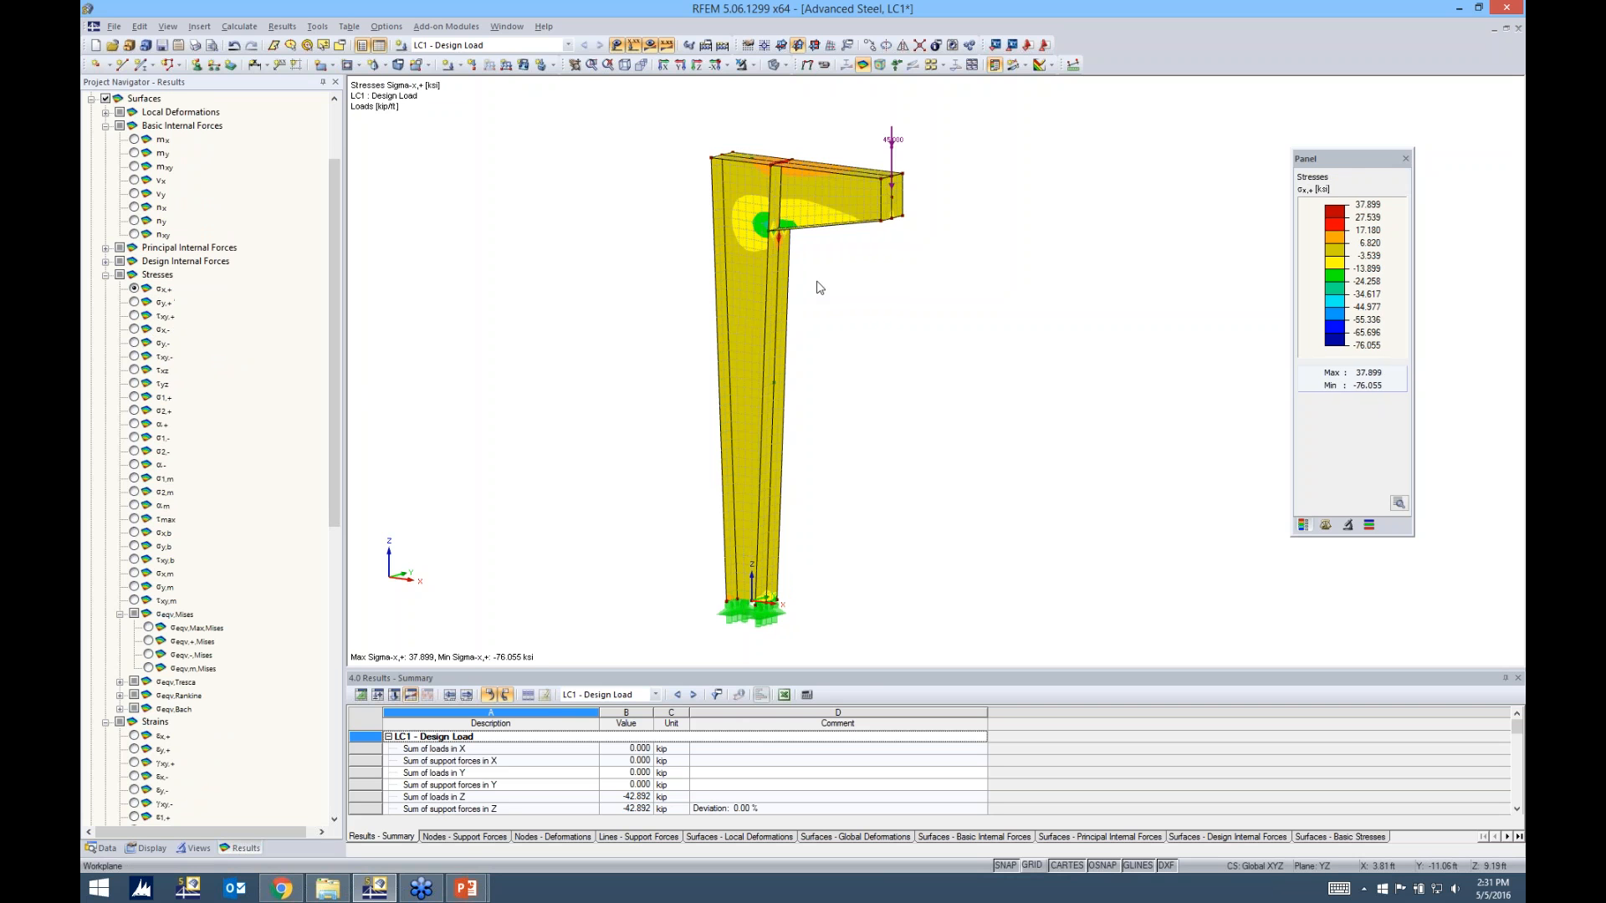
scroll(822, 248, "up", 2)
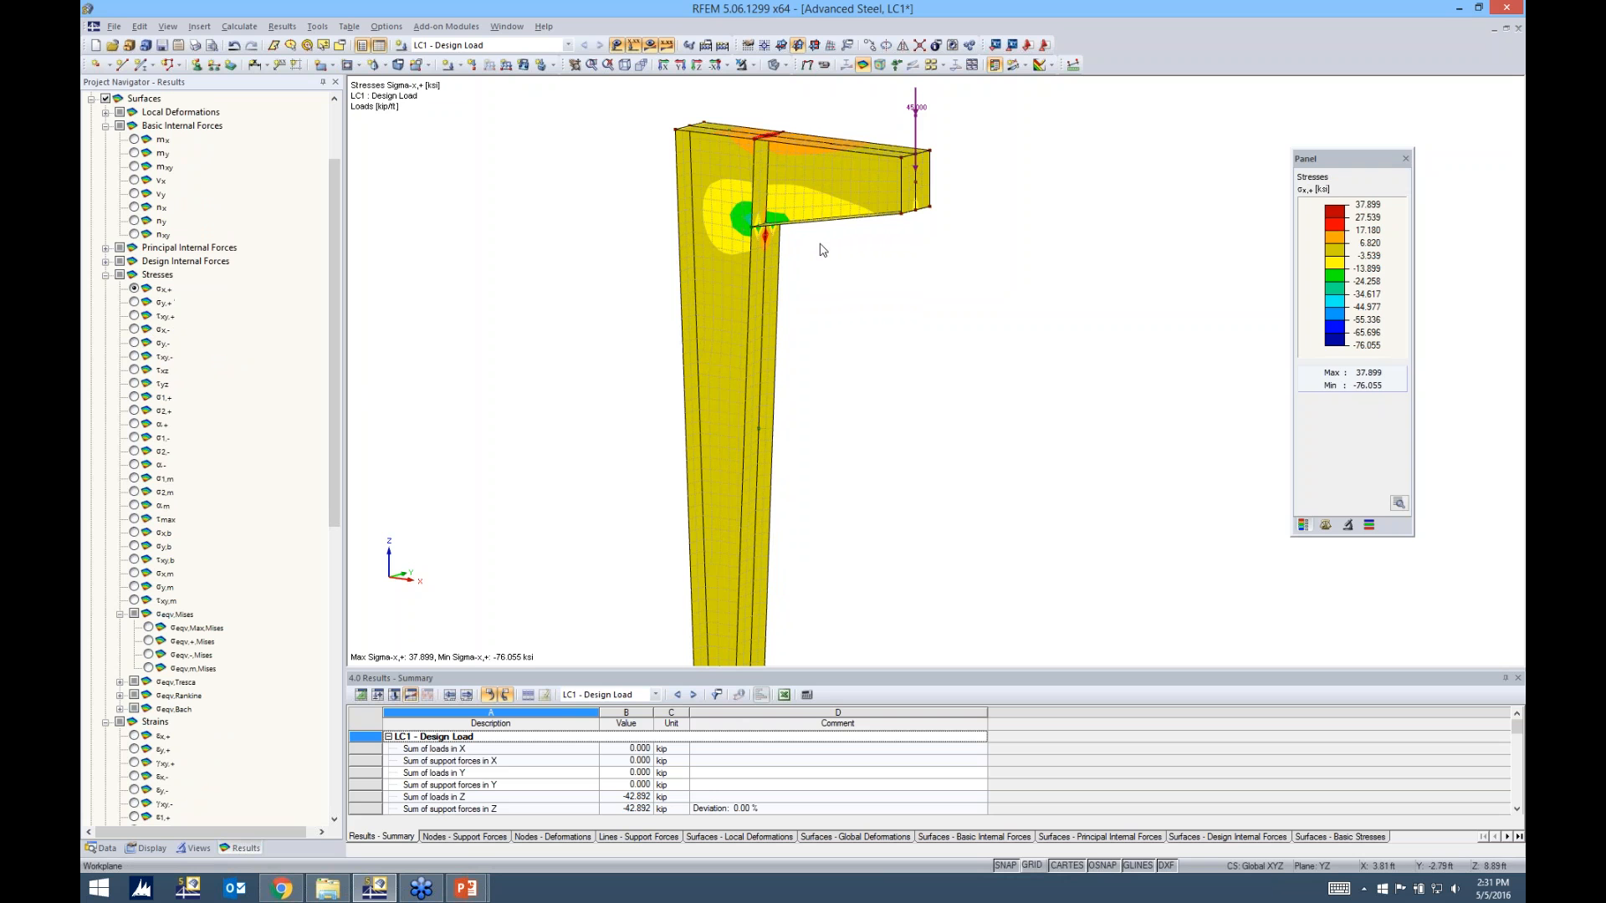
left_click(134, 303)
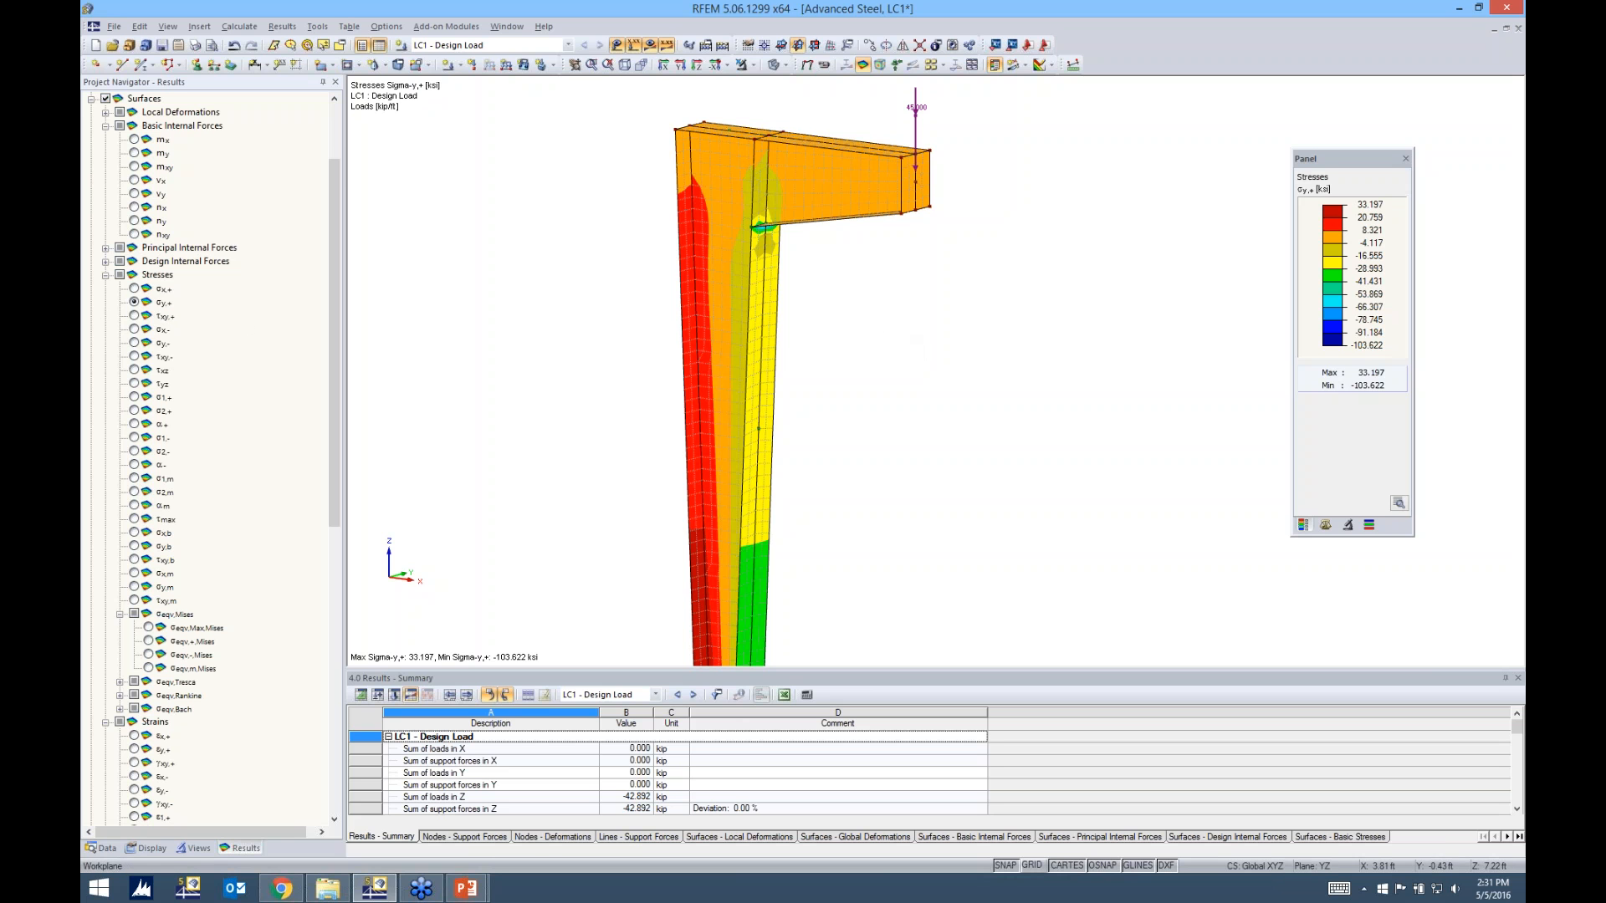
middle_click_drag(917, 340, 919, 358, "ctrl")
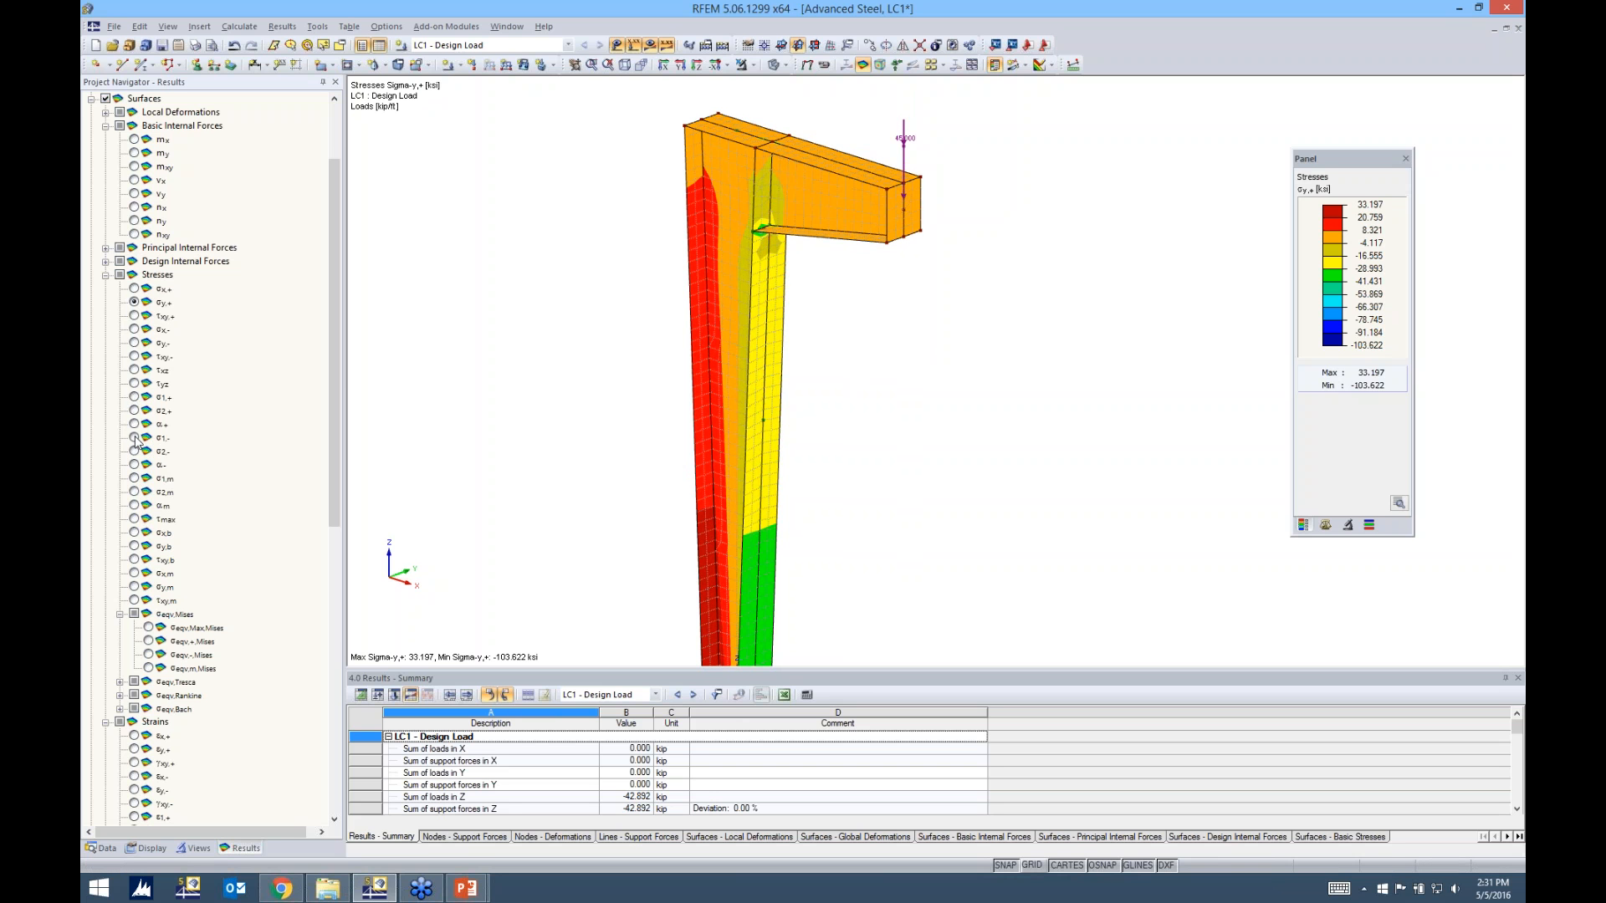
Show the maximum von Mises equivalent stress on the surfaces and examine the concentration at the beam-to-column connection from both sides
scroll(149, 577, "down", 1)
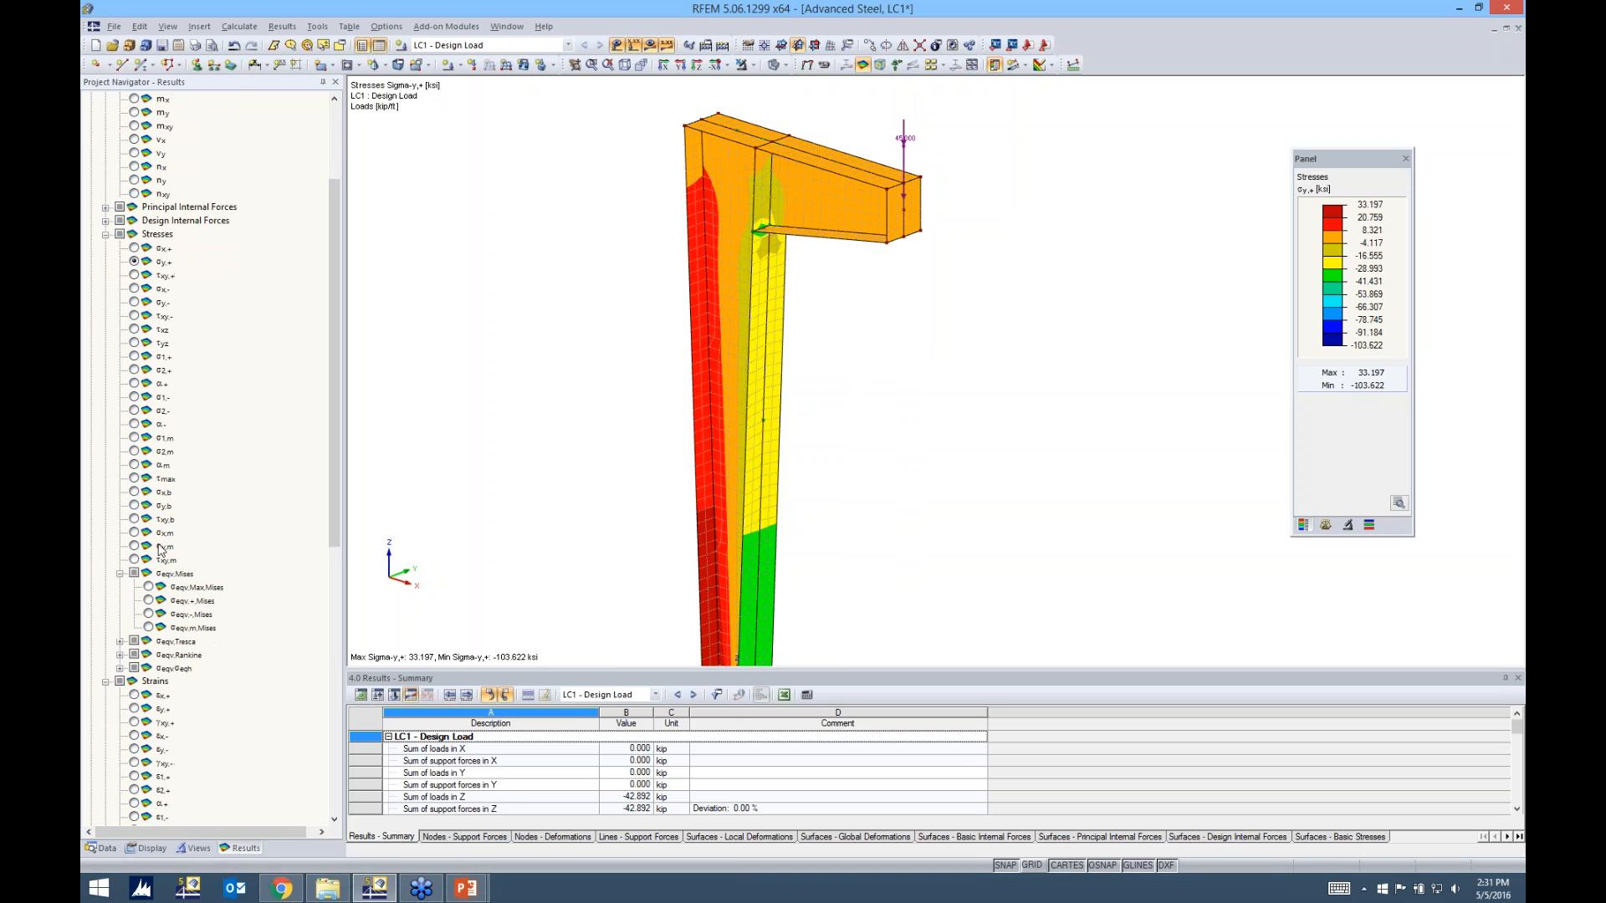
left_click(149, 587)
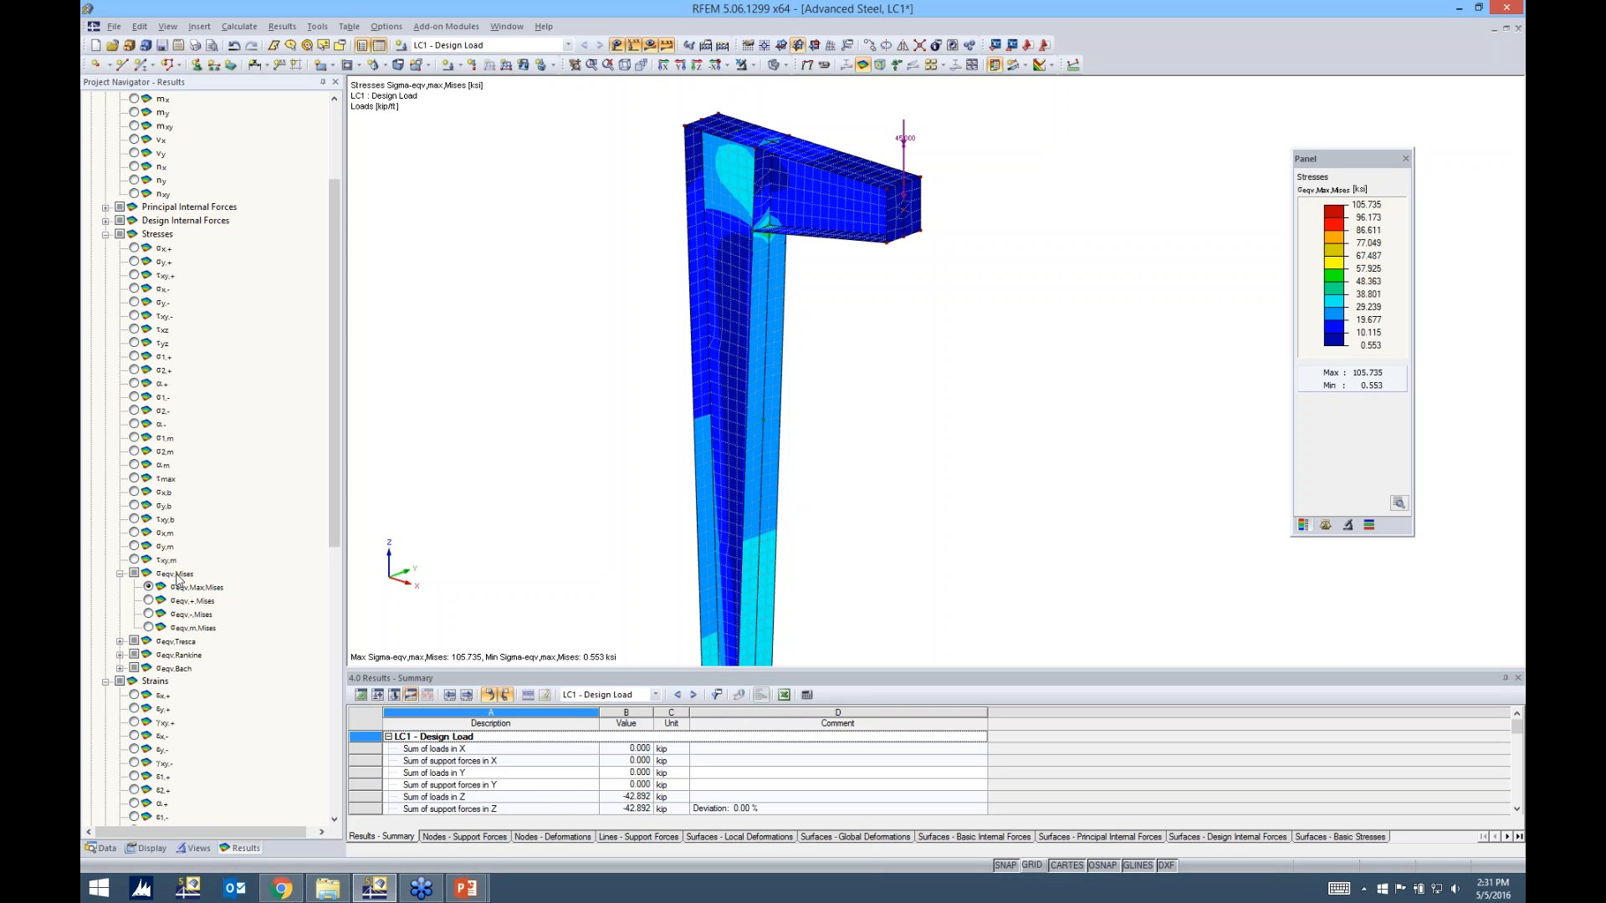
middle_click_drag(863, 389, 1158, 360, "ctrl")
middle_click_drag(986, 434, 1079, 392, "ctrl")
scroll(770, 230, "up", 5)
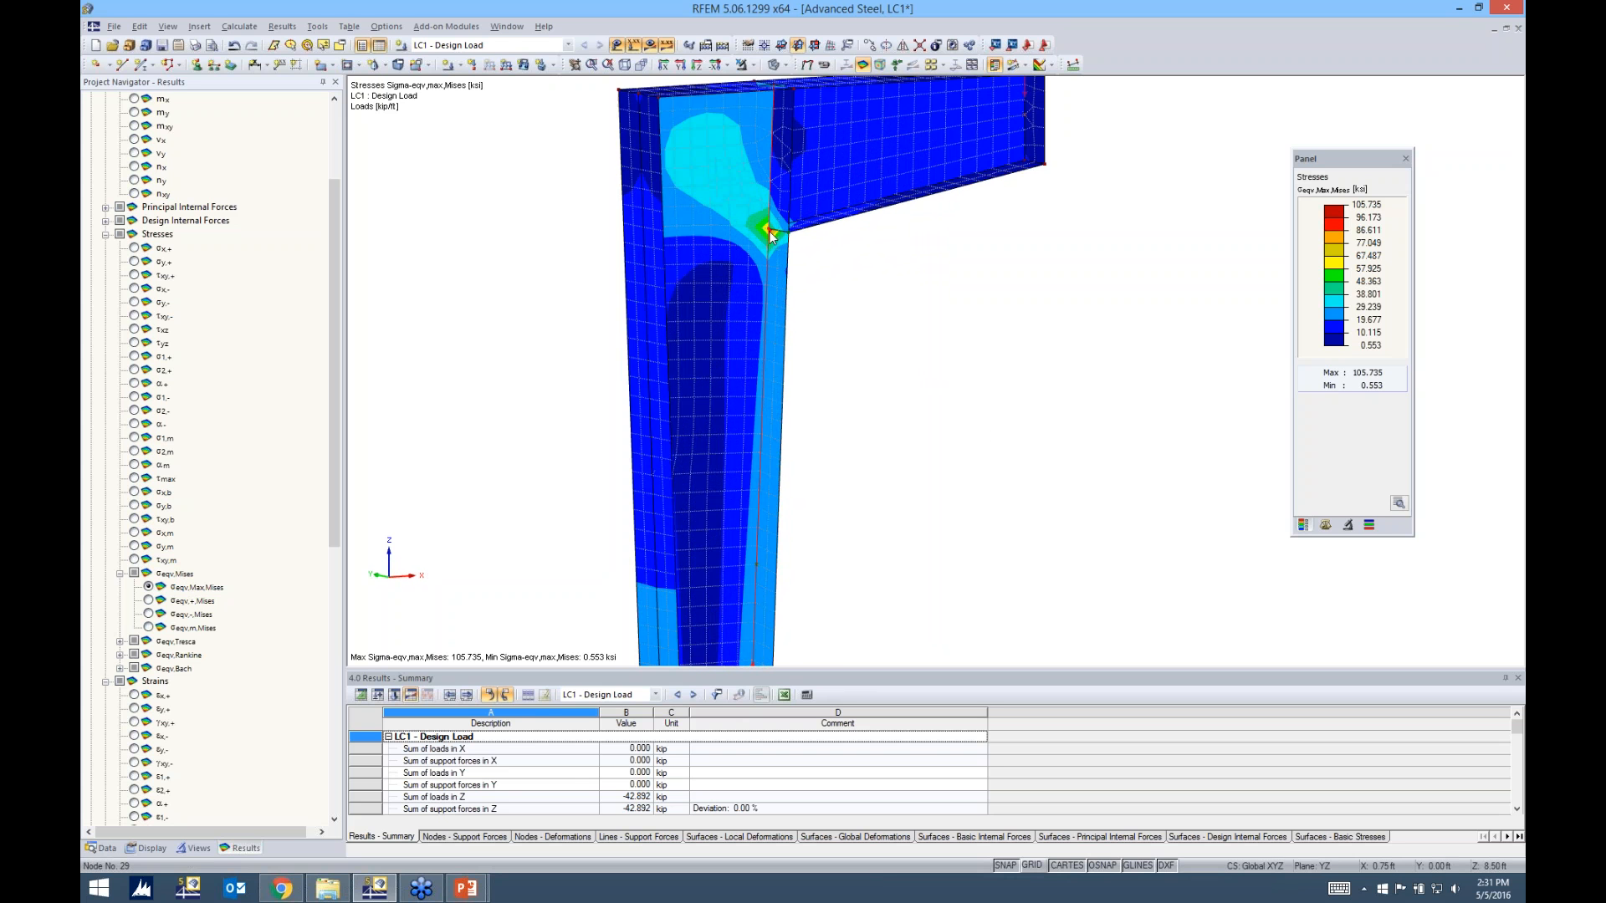
scroll(885, 366, "down", 4)
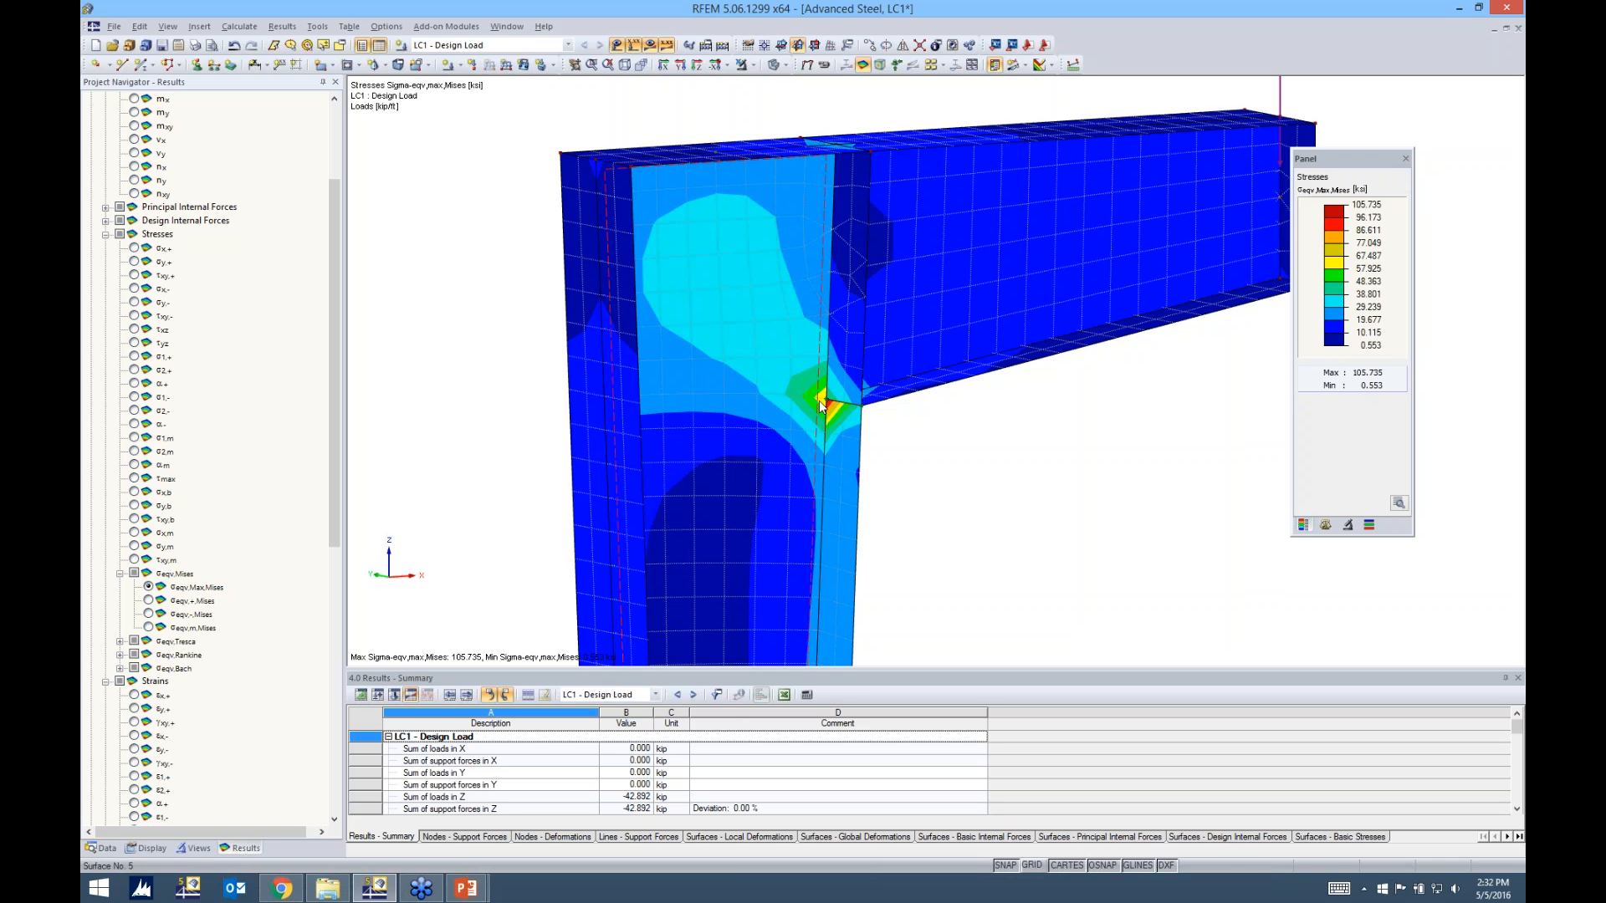
scroll(820, 406, "down", 5)
middle_click_drag(863, 483, 542, 468, "ctrl")
middle_click_drag(914, 453, 883, 337)
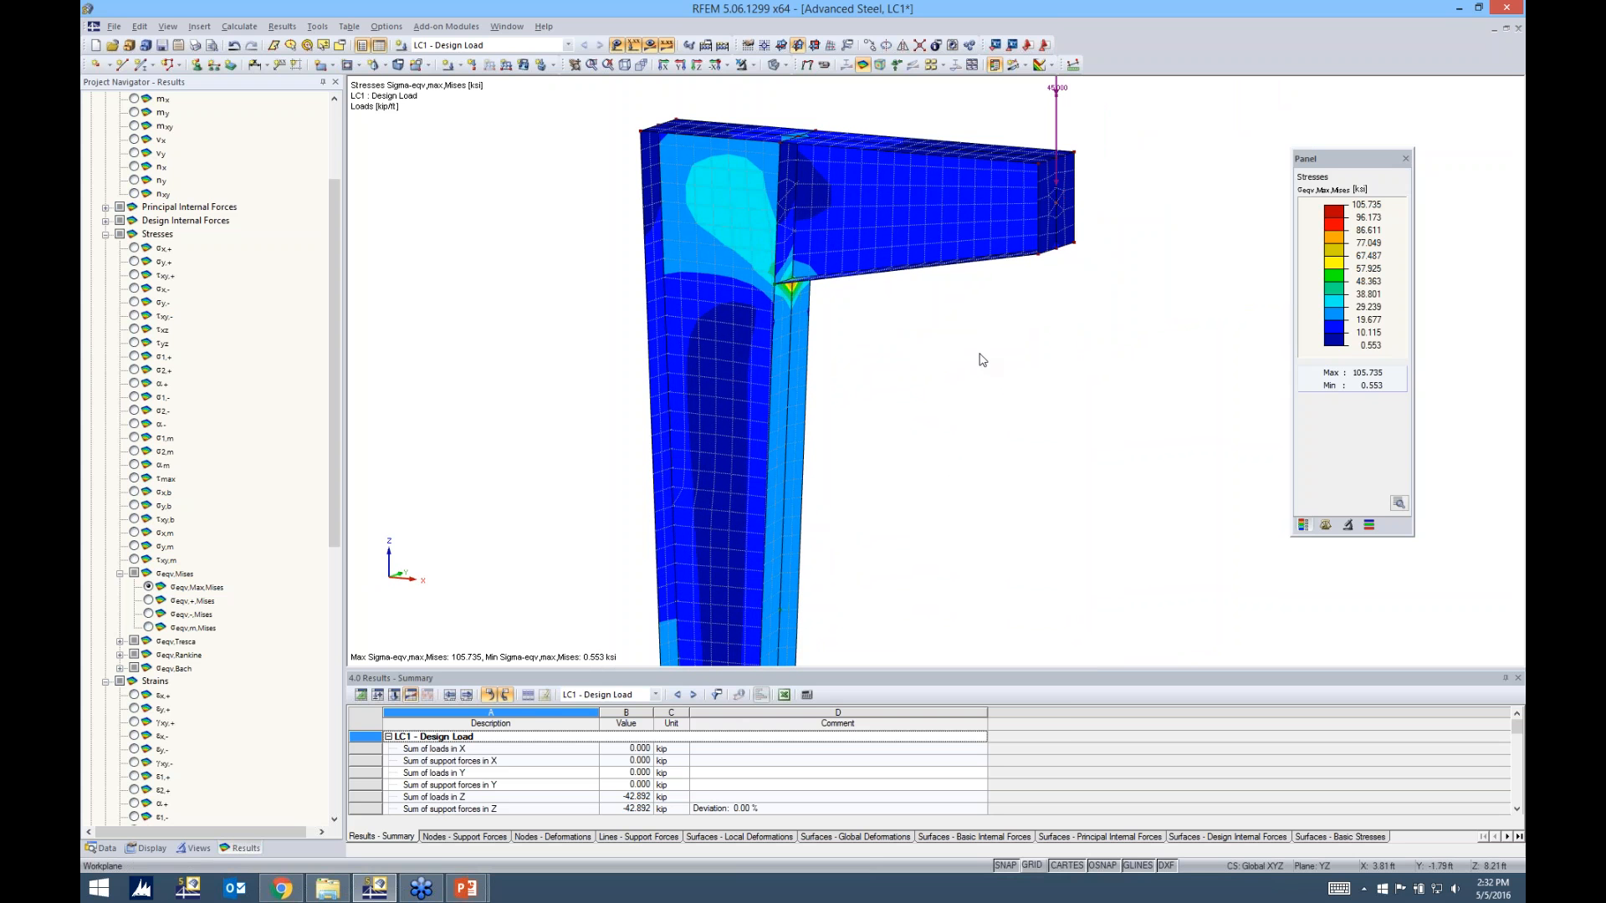
middle_click_drag(973, 327, 912, 303, "ctrl")
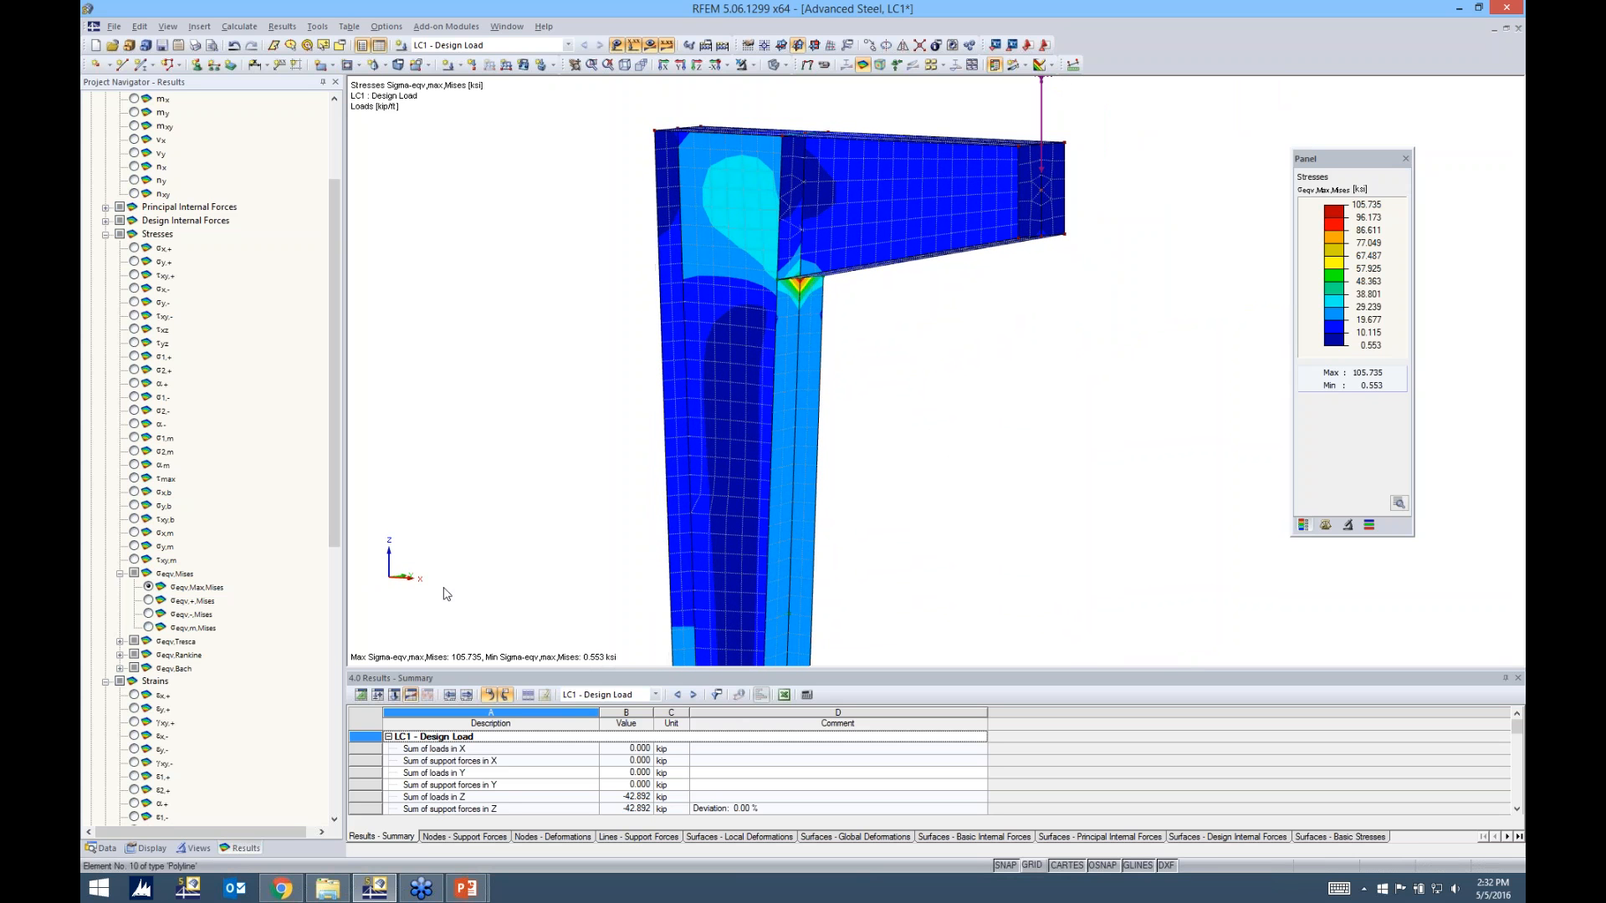
Browse the add-on modules in the model's project data and start RF-STEEL Surfaces for general stress analysis
left_click(103, 847)
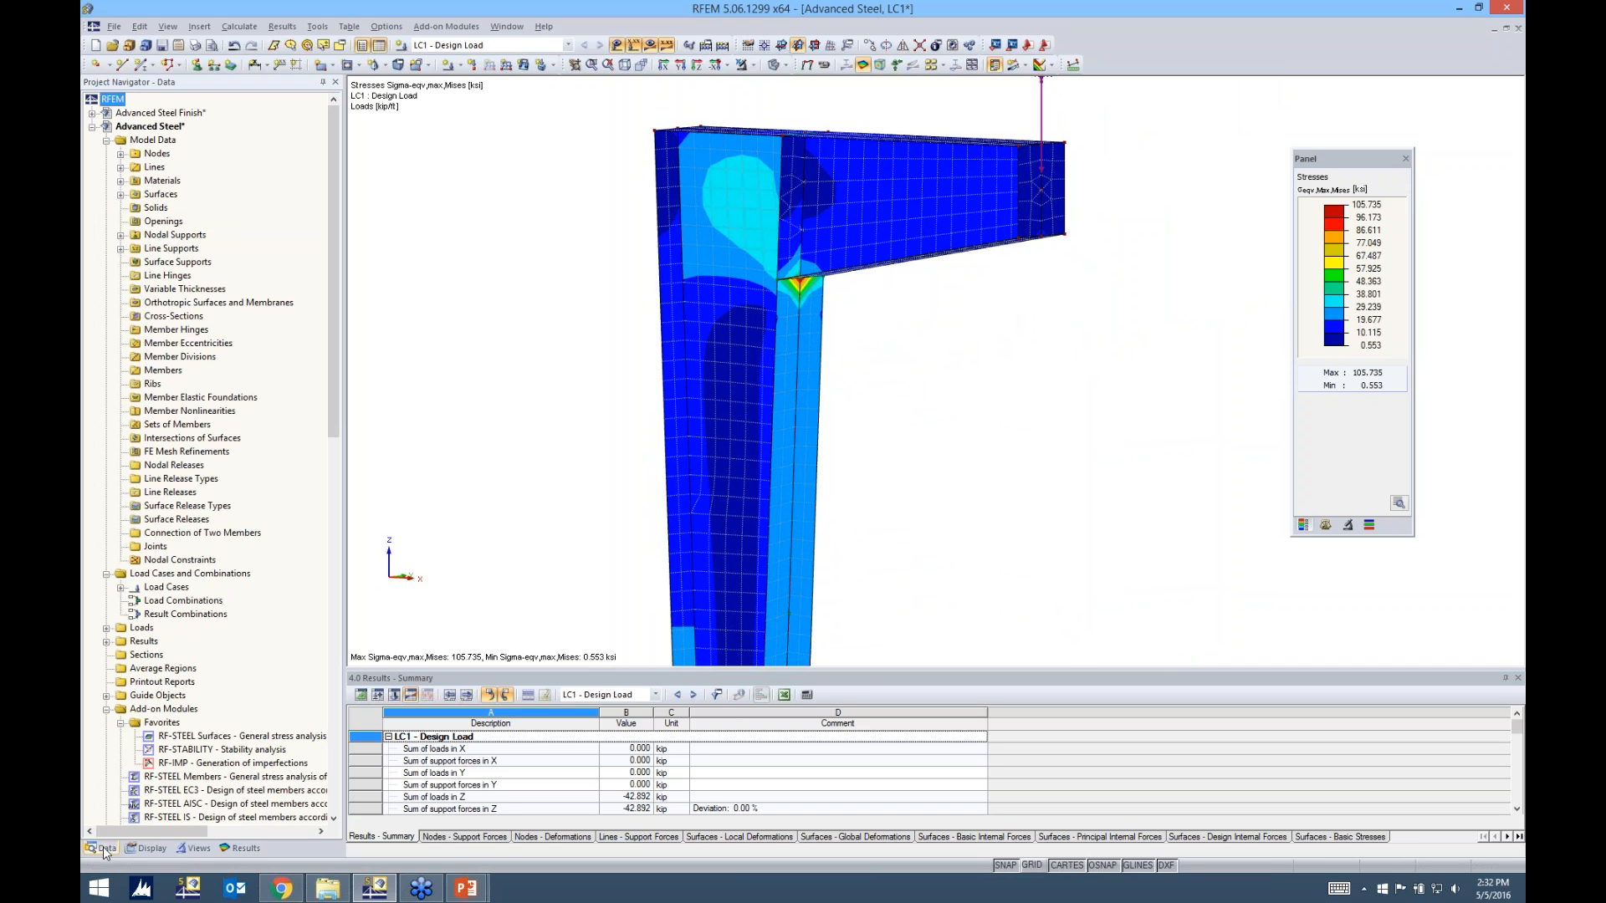
scroll(239, 664, "down", 10)
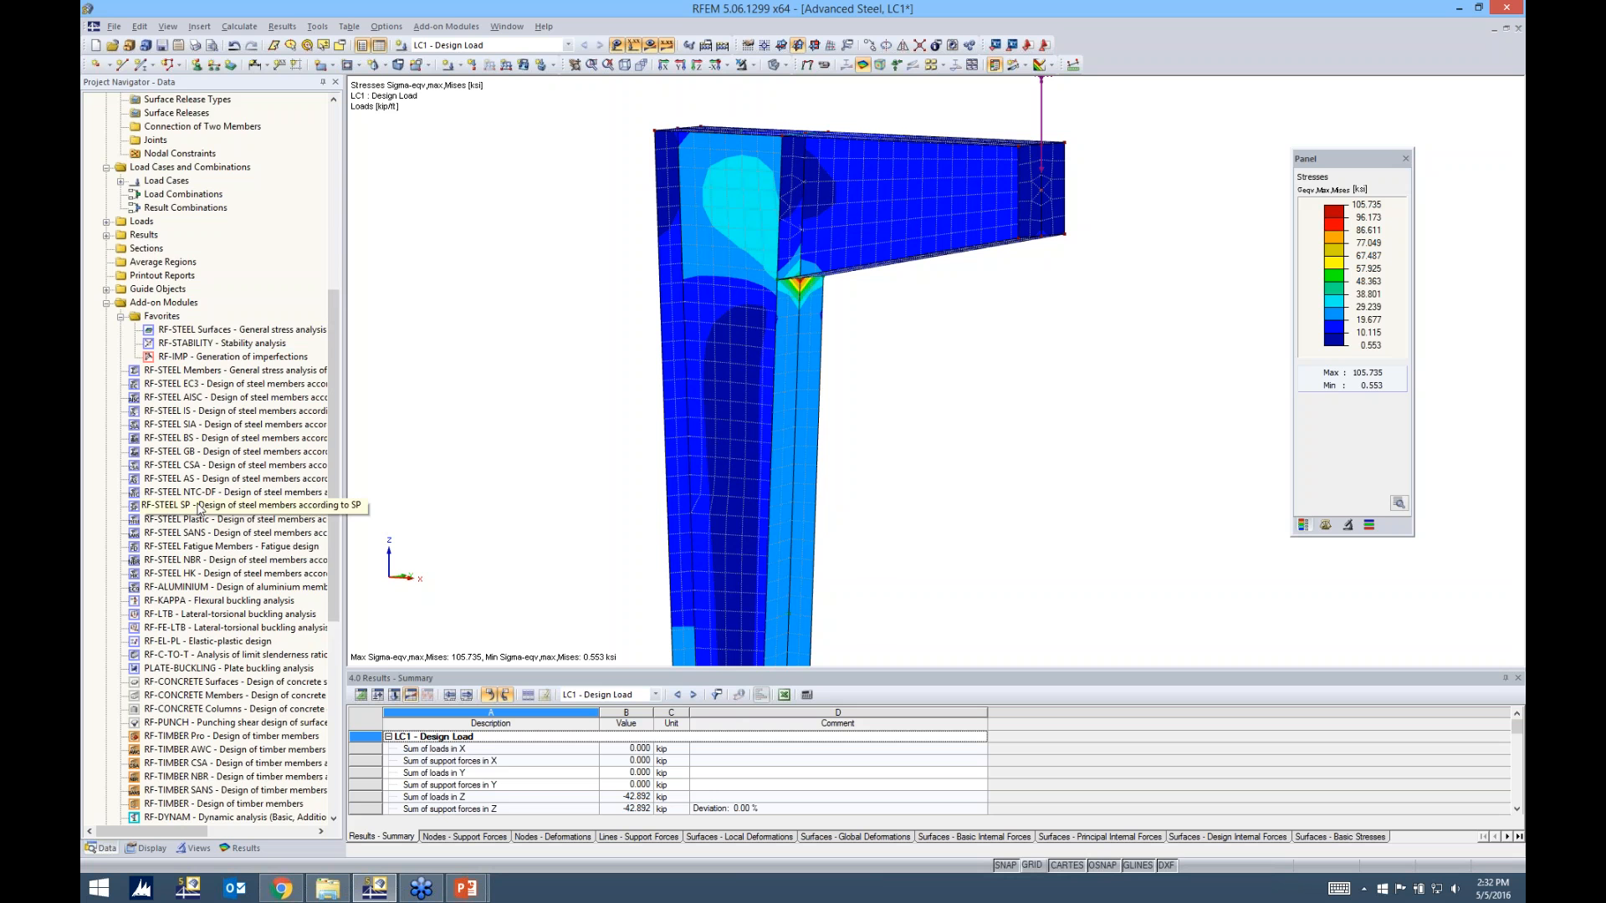
scroll(234, 502, "down", 2)
scroll(332, 514, "down", 8)
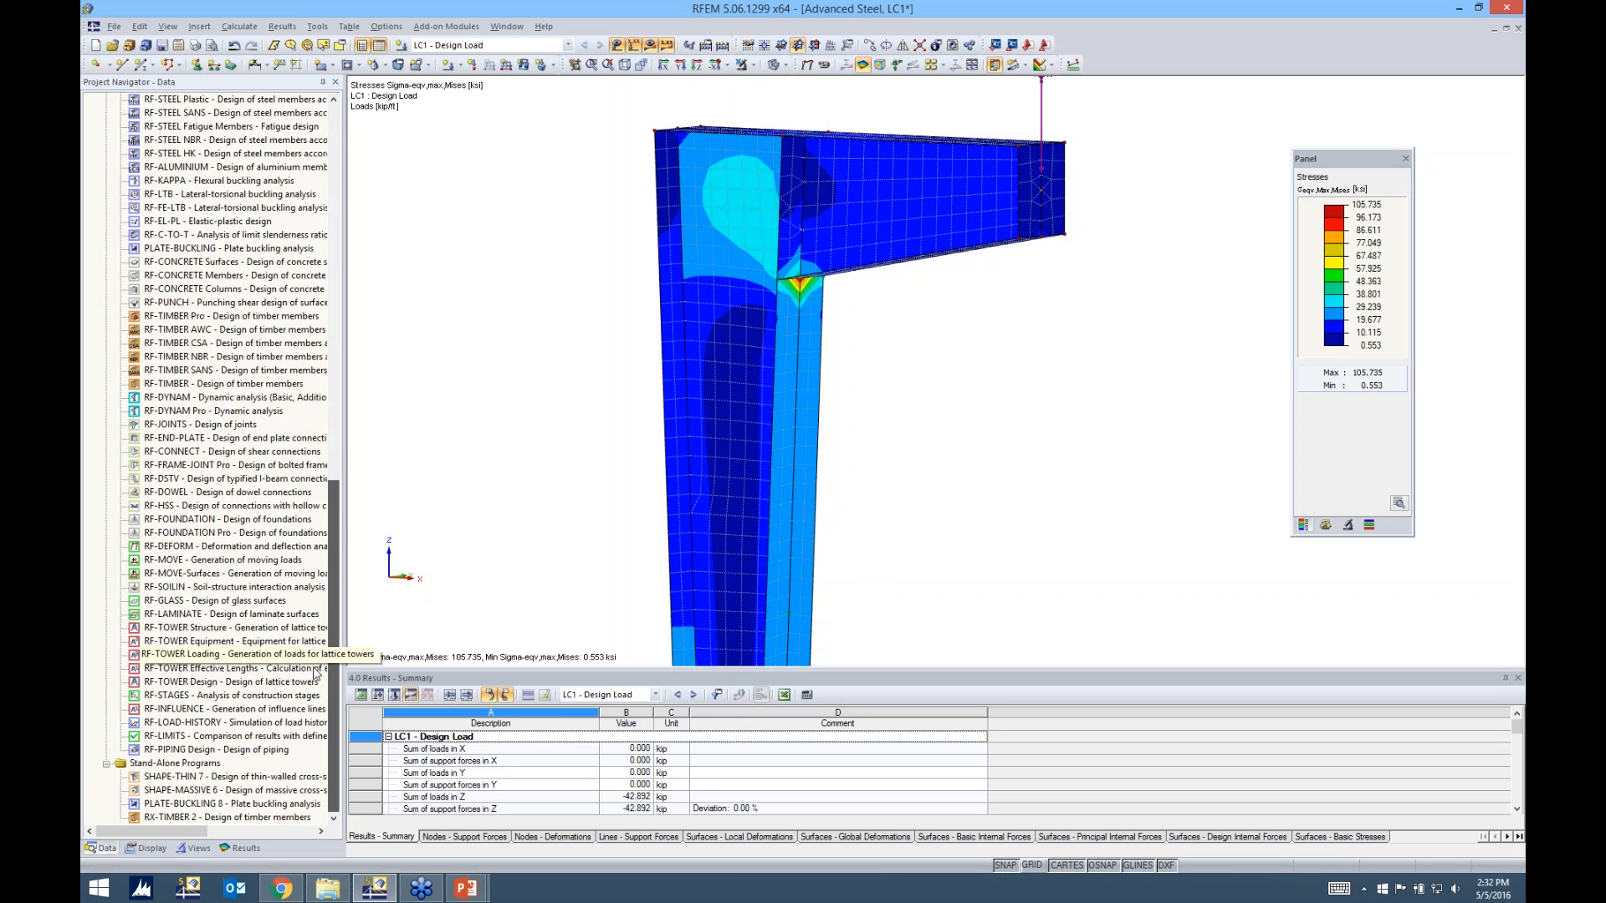
scroll(318, 661, "up", 2)
scroll(325, 627, "up", 7)
scroll(344, 499, "up", 1)
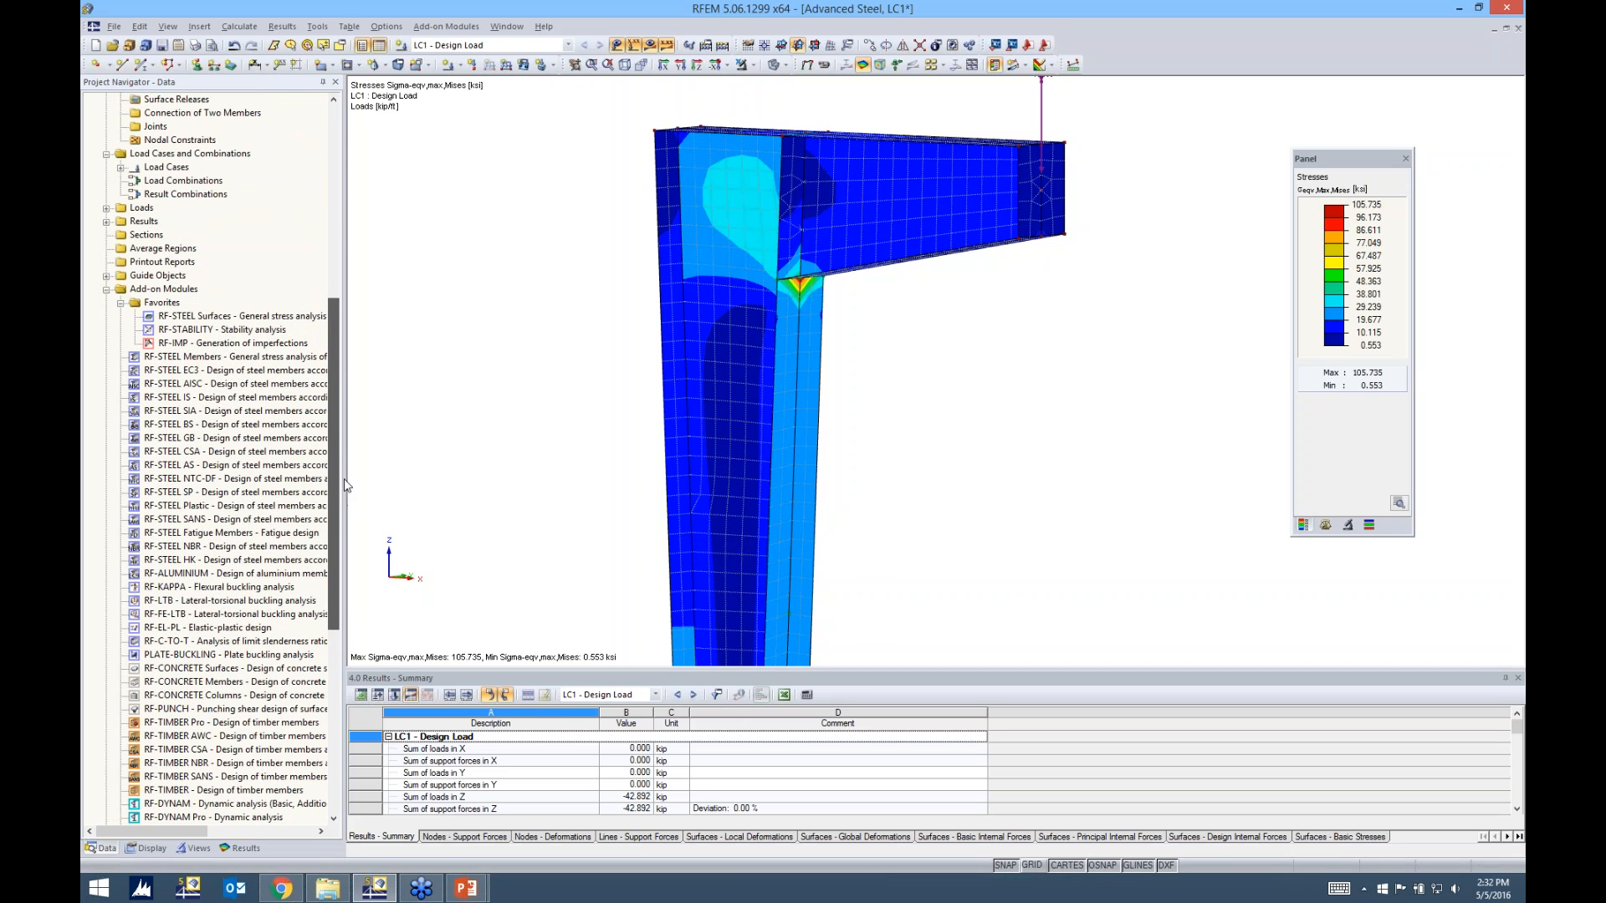
right_click(249, 321)
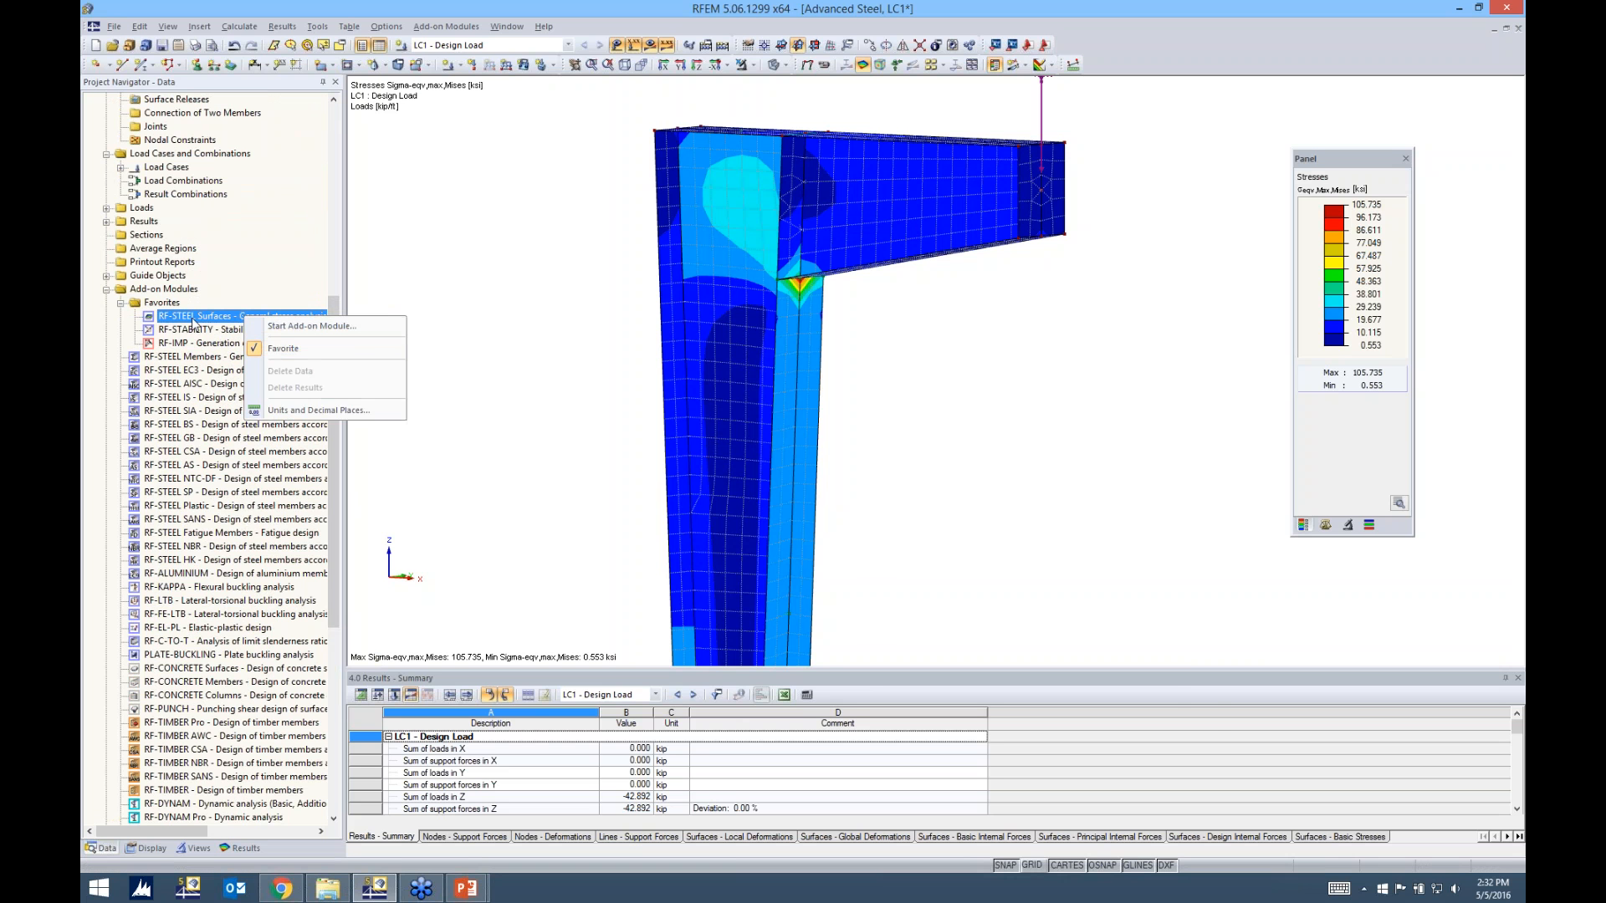
left_click(401, 326)
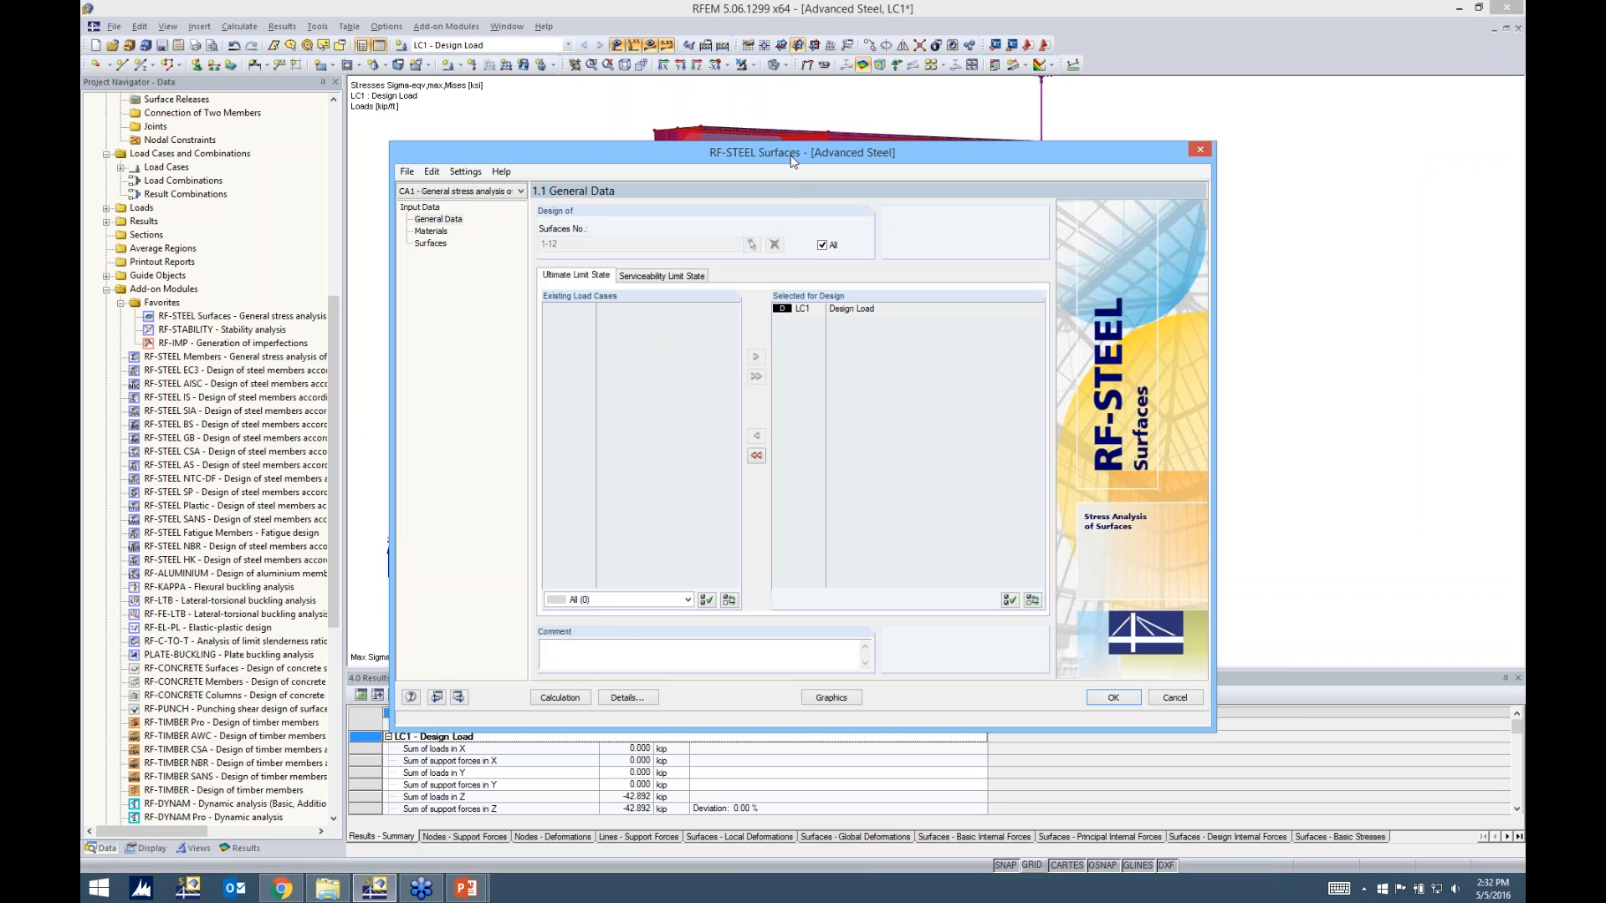
left_click_drag(793, 162, 849, 145)
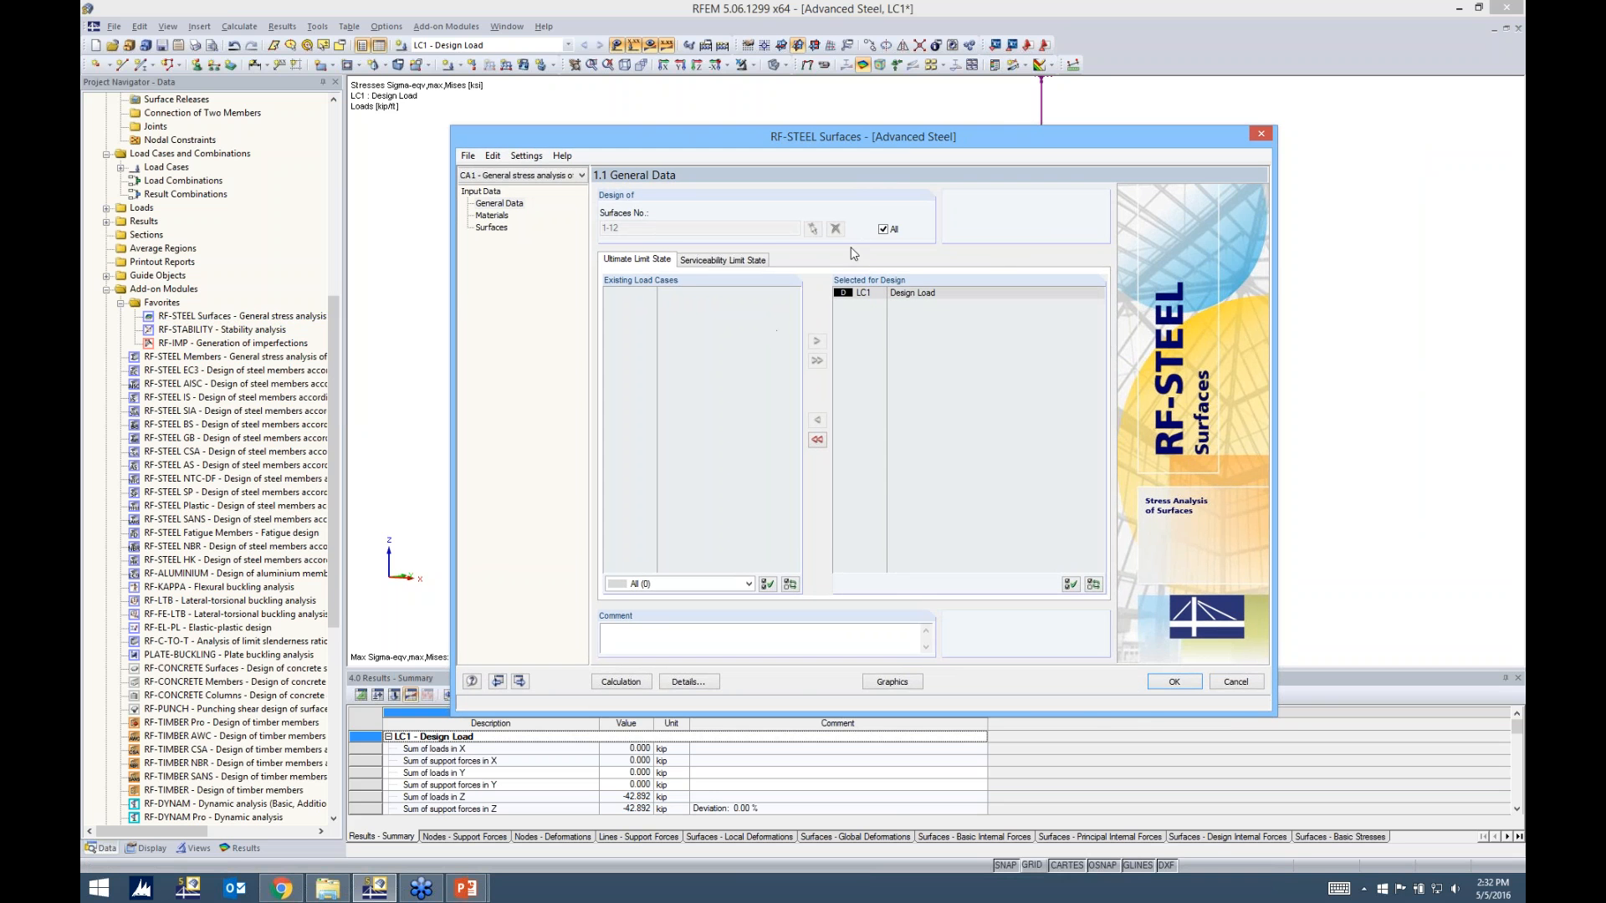
mouse_move(872, 146)
left_mouse_down()
mouse_move(876, 253)
mouse_move(978, 372)
mouse_move(883, 84)
mouse_move(865, 172)
left_mouse_up()
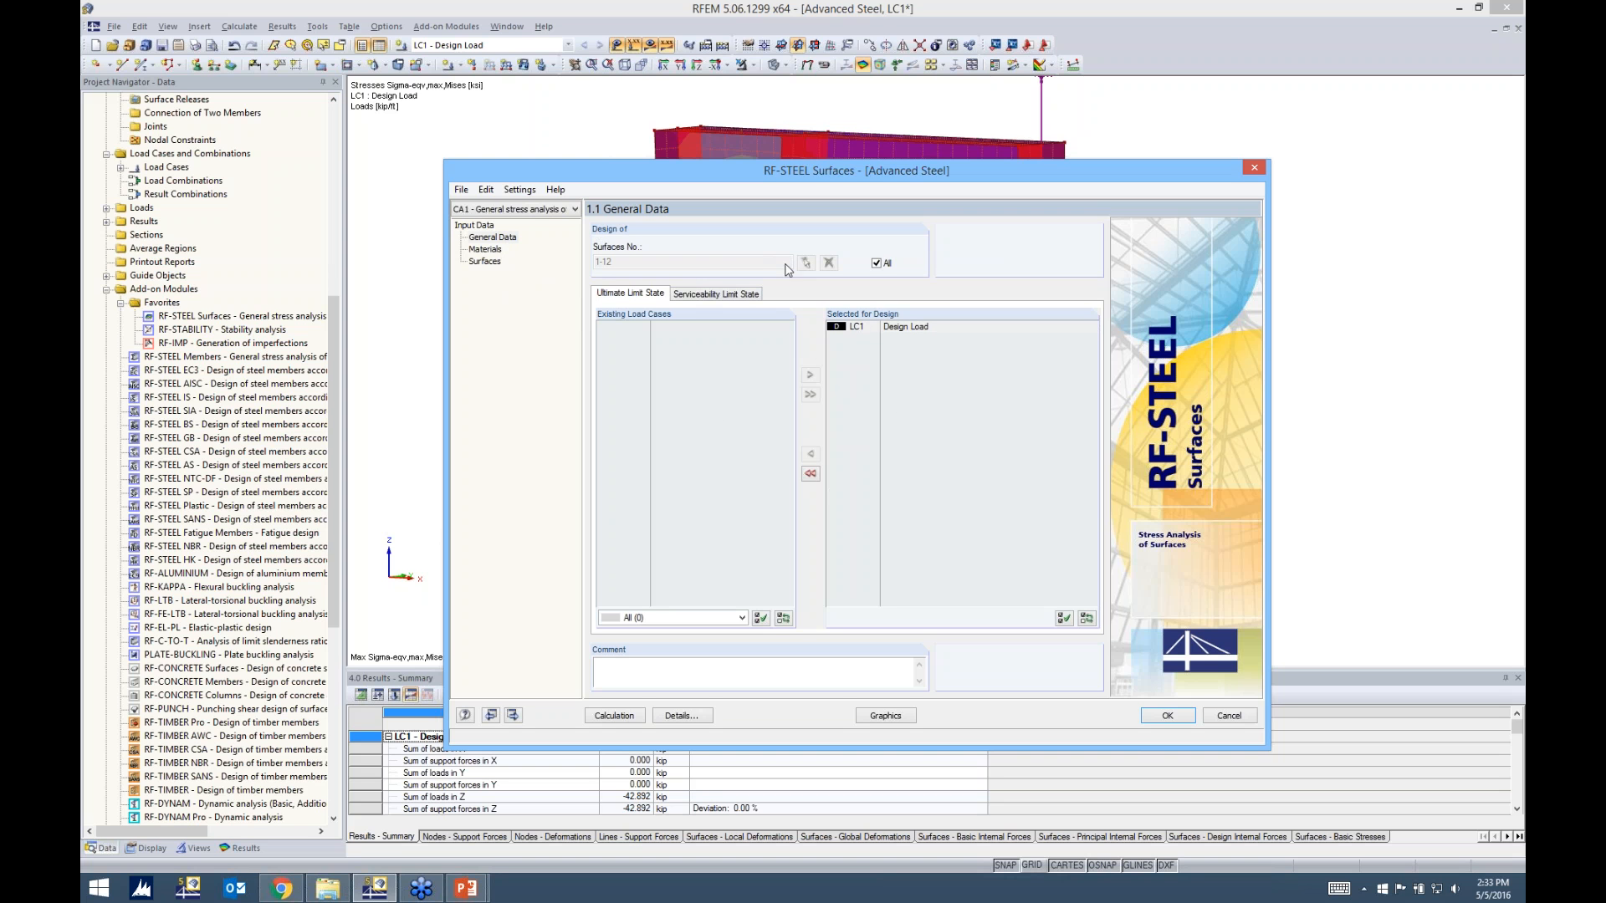
Review the surfaces and limit-state load cases selected for design, and the material properties of Steel A992
left_click(876, 264)
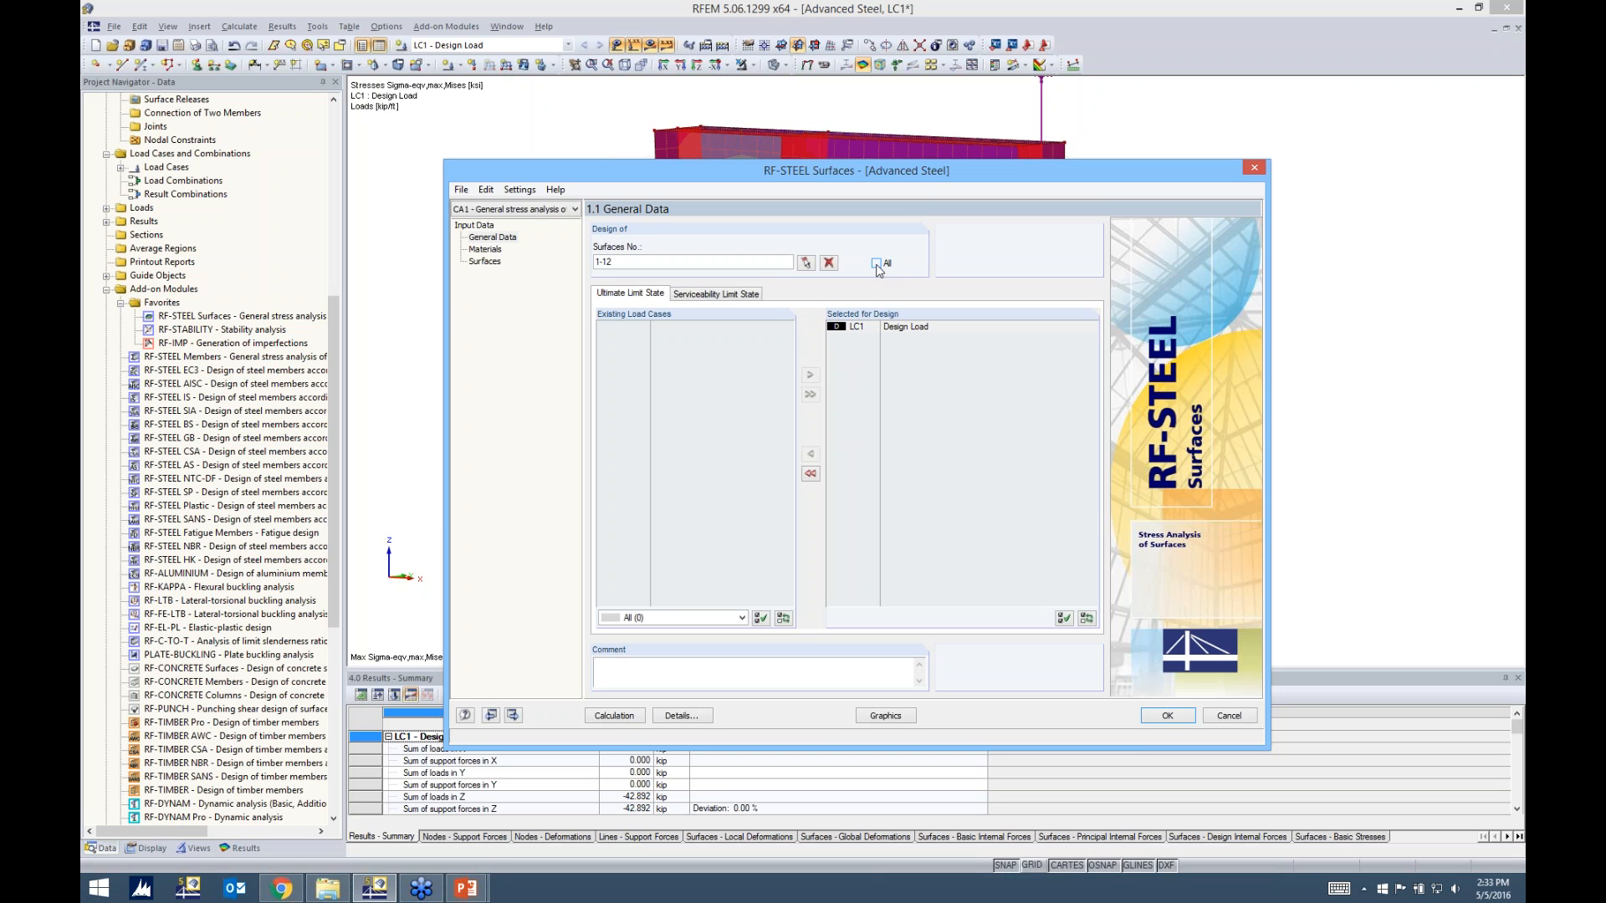
double_click(604, 262)
left_click(876, 263)
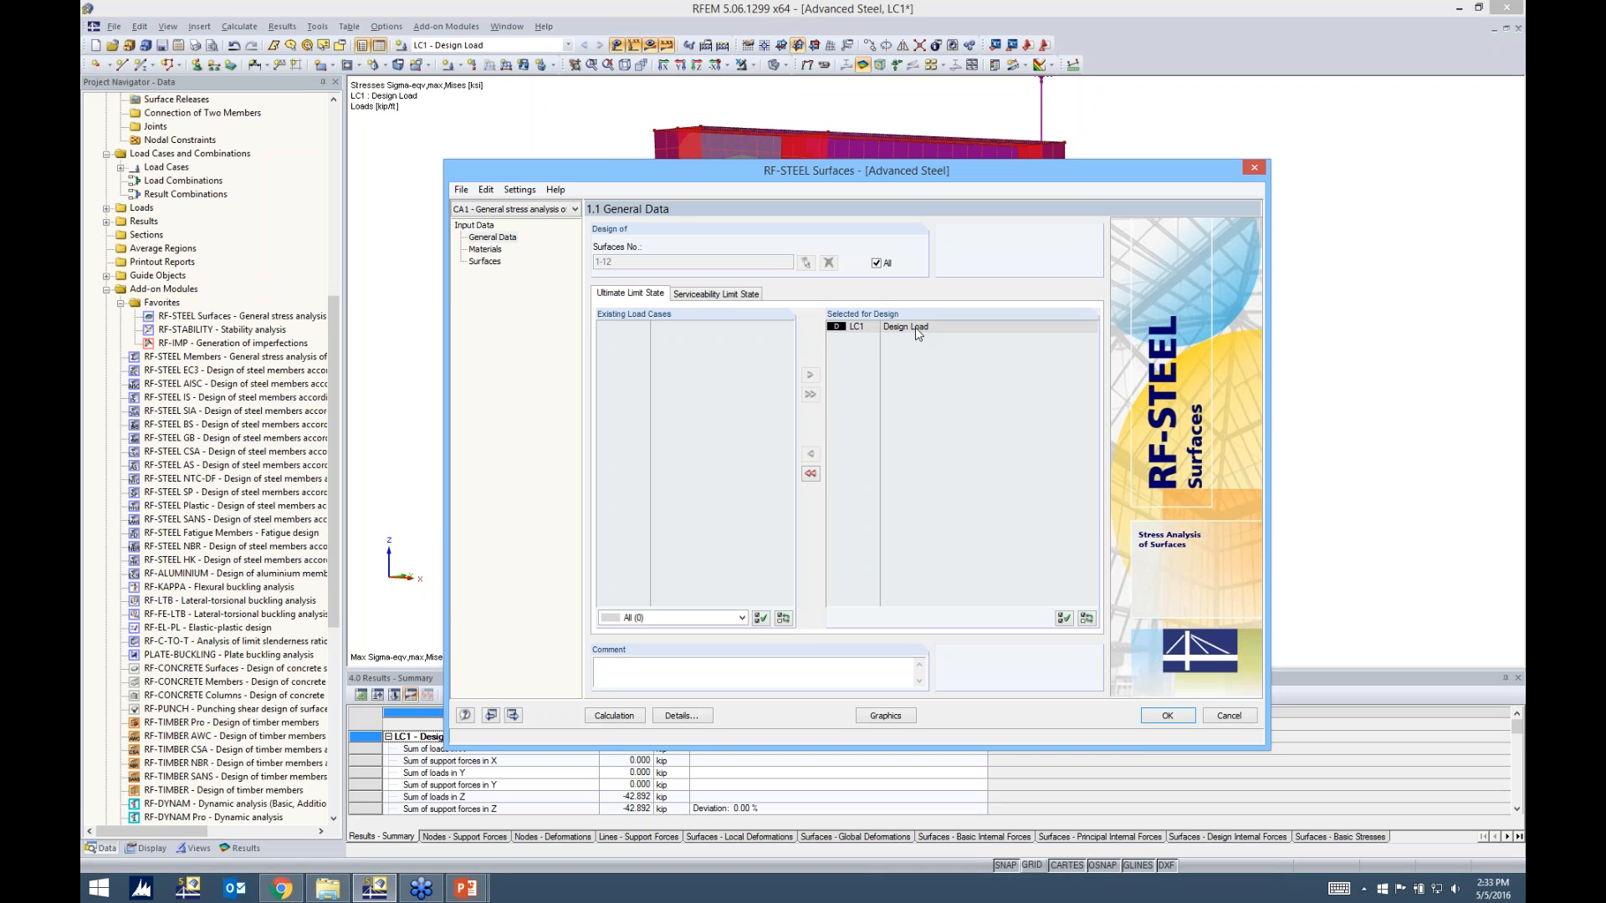
left_click(717, 297)
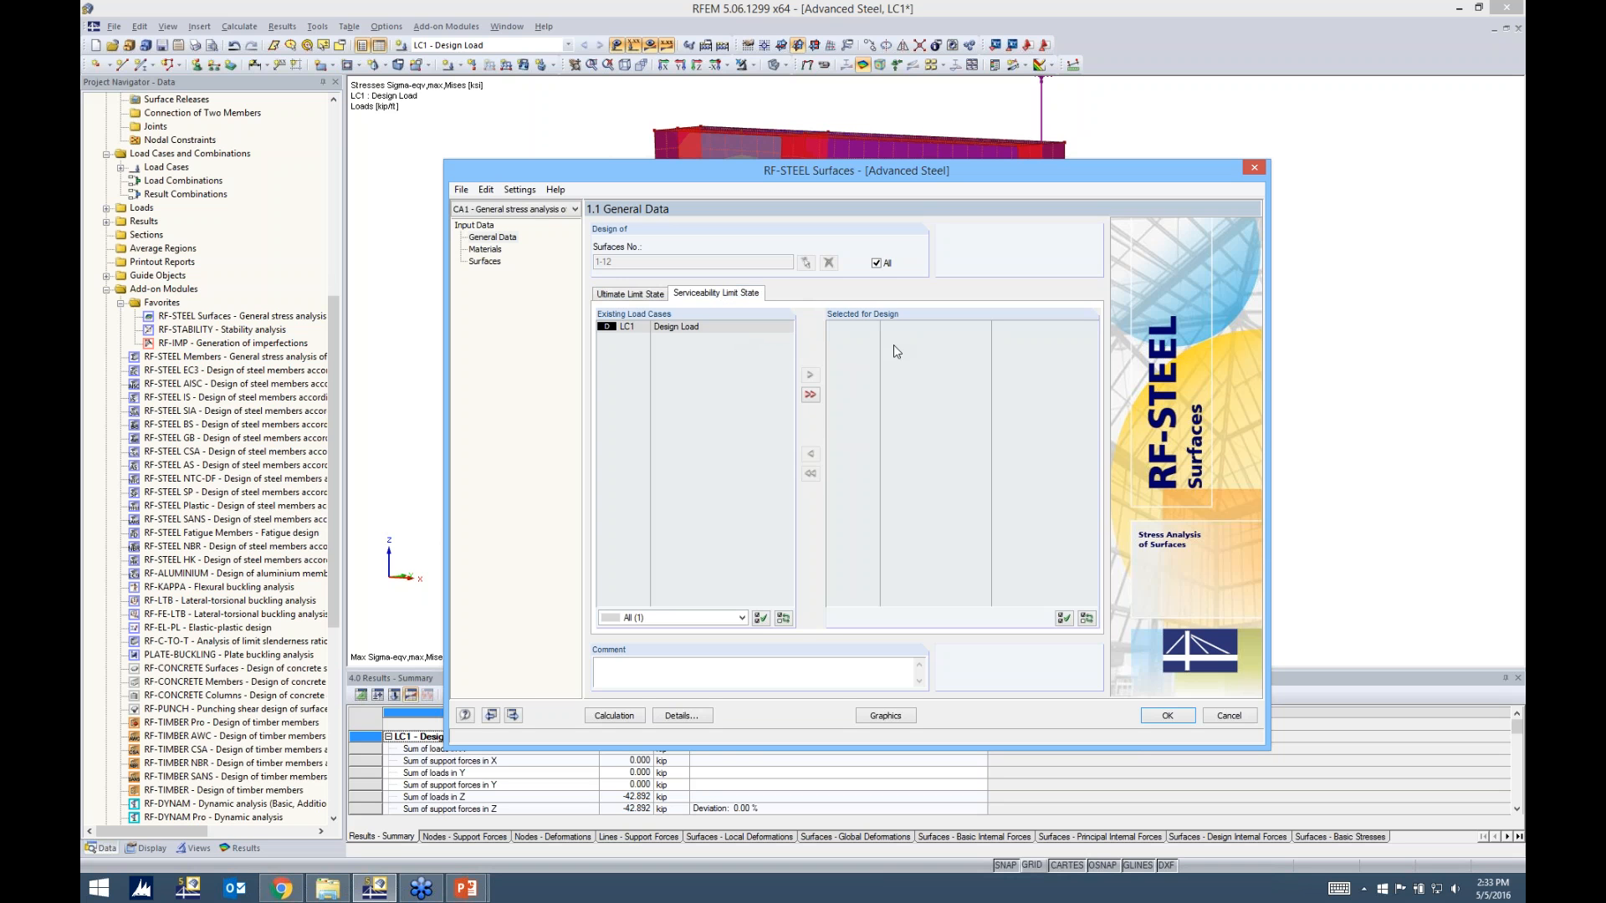
left_click(487, 250)
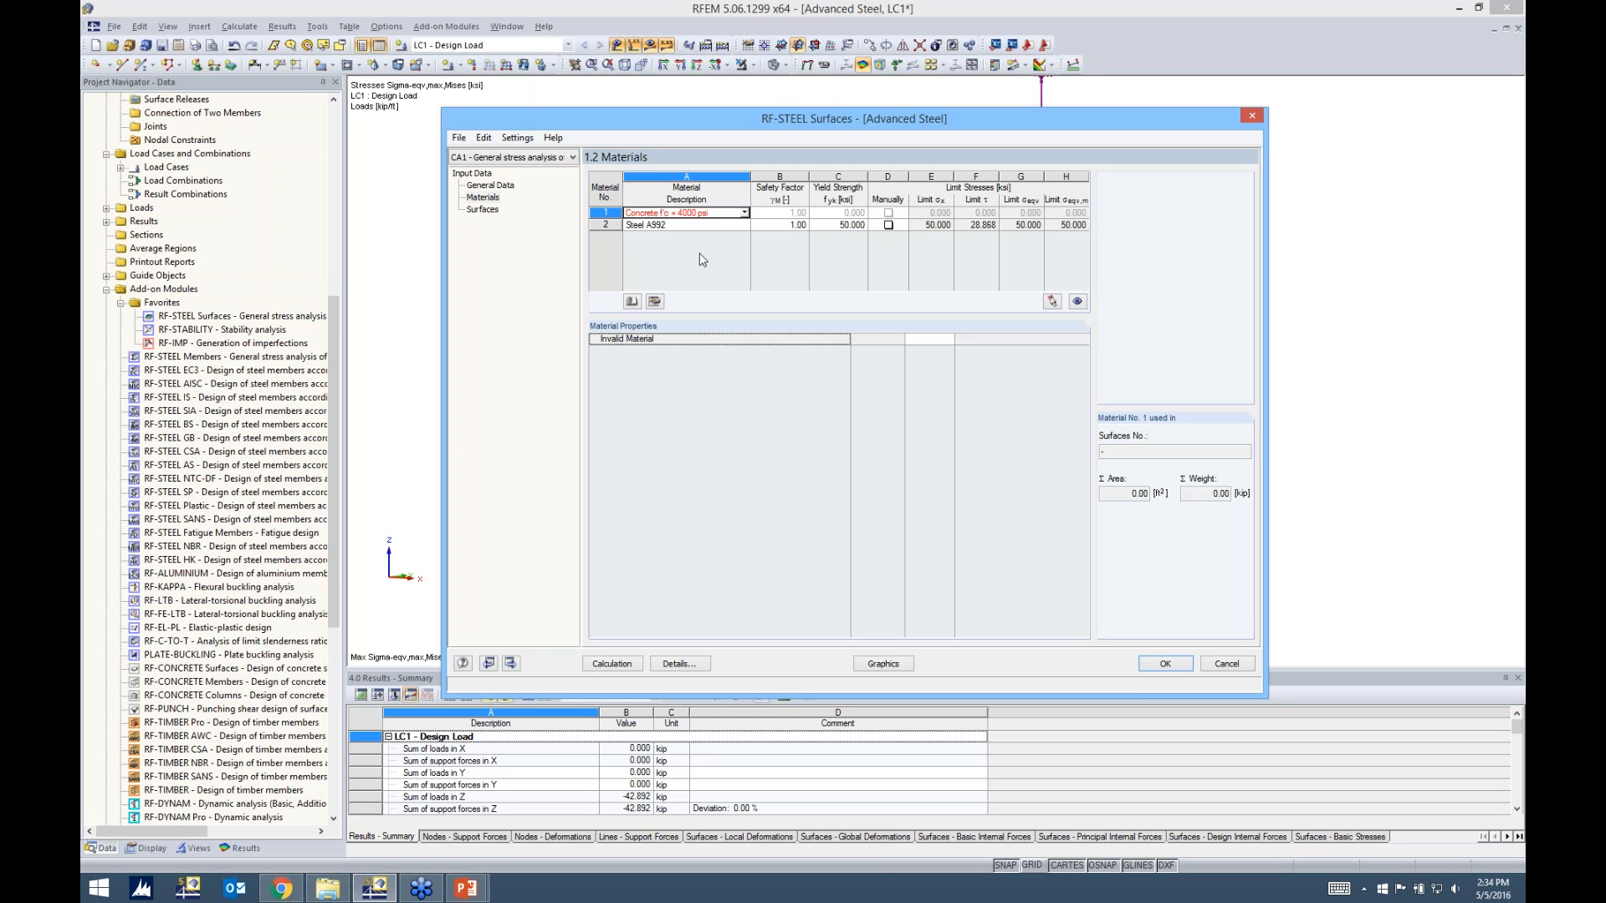
left_click(687, 226)
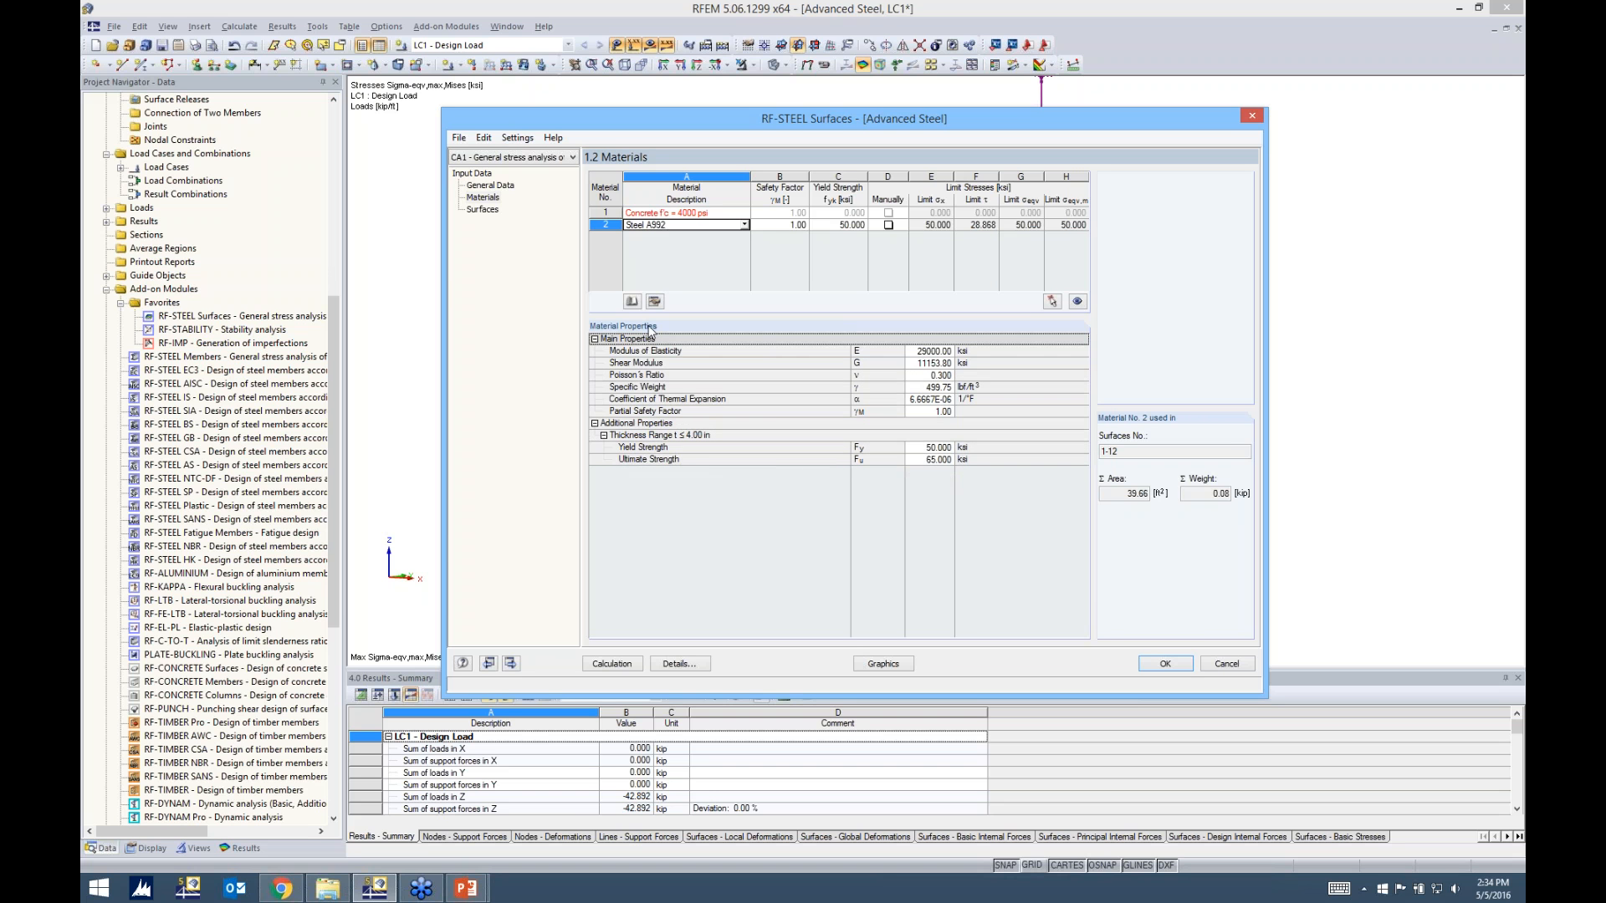
Examine the thickness optimization parameters available for surface 1, leaving its optimization switched off
left_click(483, 210)
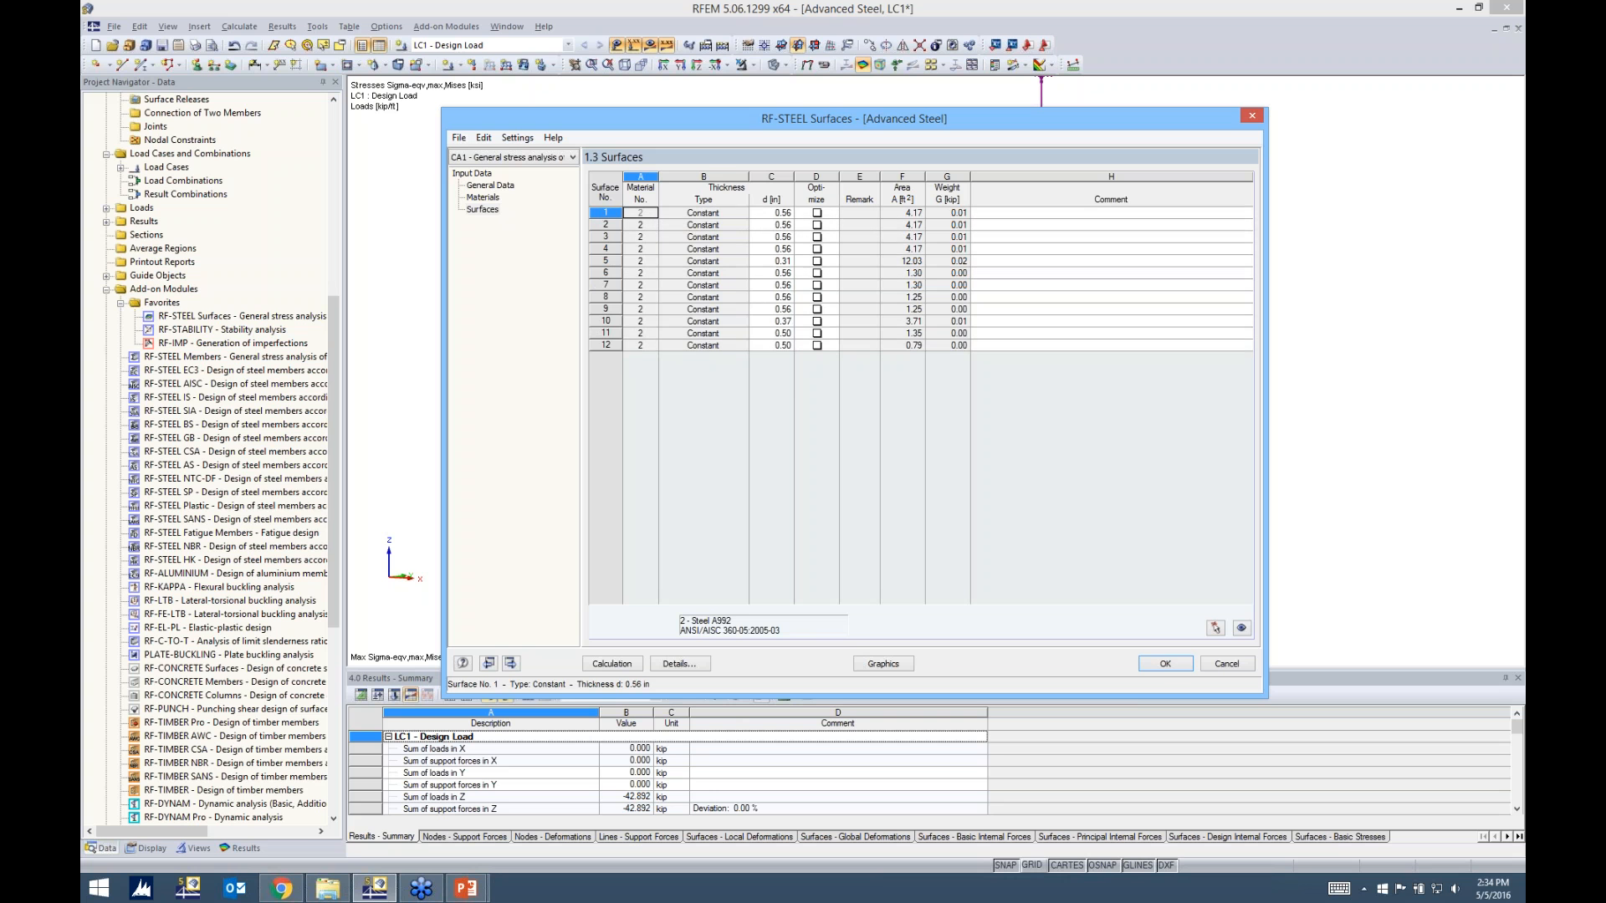
left_click(817, 213)
left_click_drag(862, 331, 874, 331)
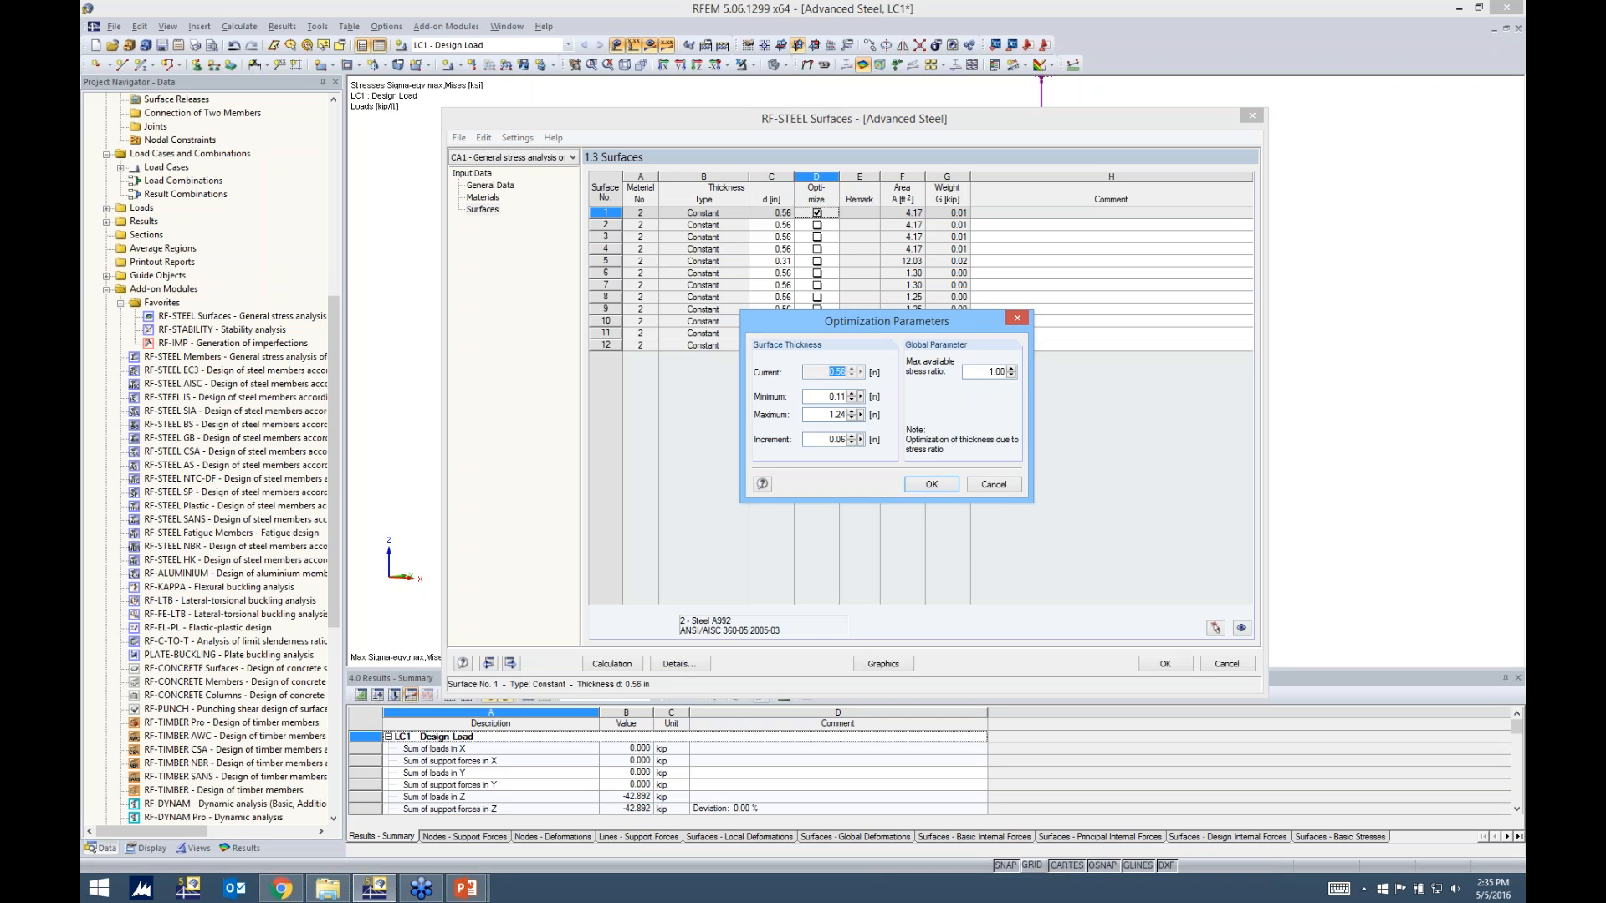
left_click(808, 397)
key("Tab")
key("Tab")
left_click_drag(987, 371, 1012, 366)
left_click(994, 485)
left_click(815, 214)
left_click(813, 214)
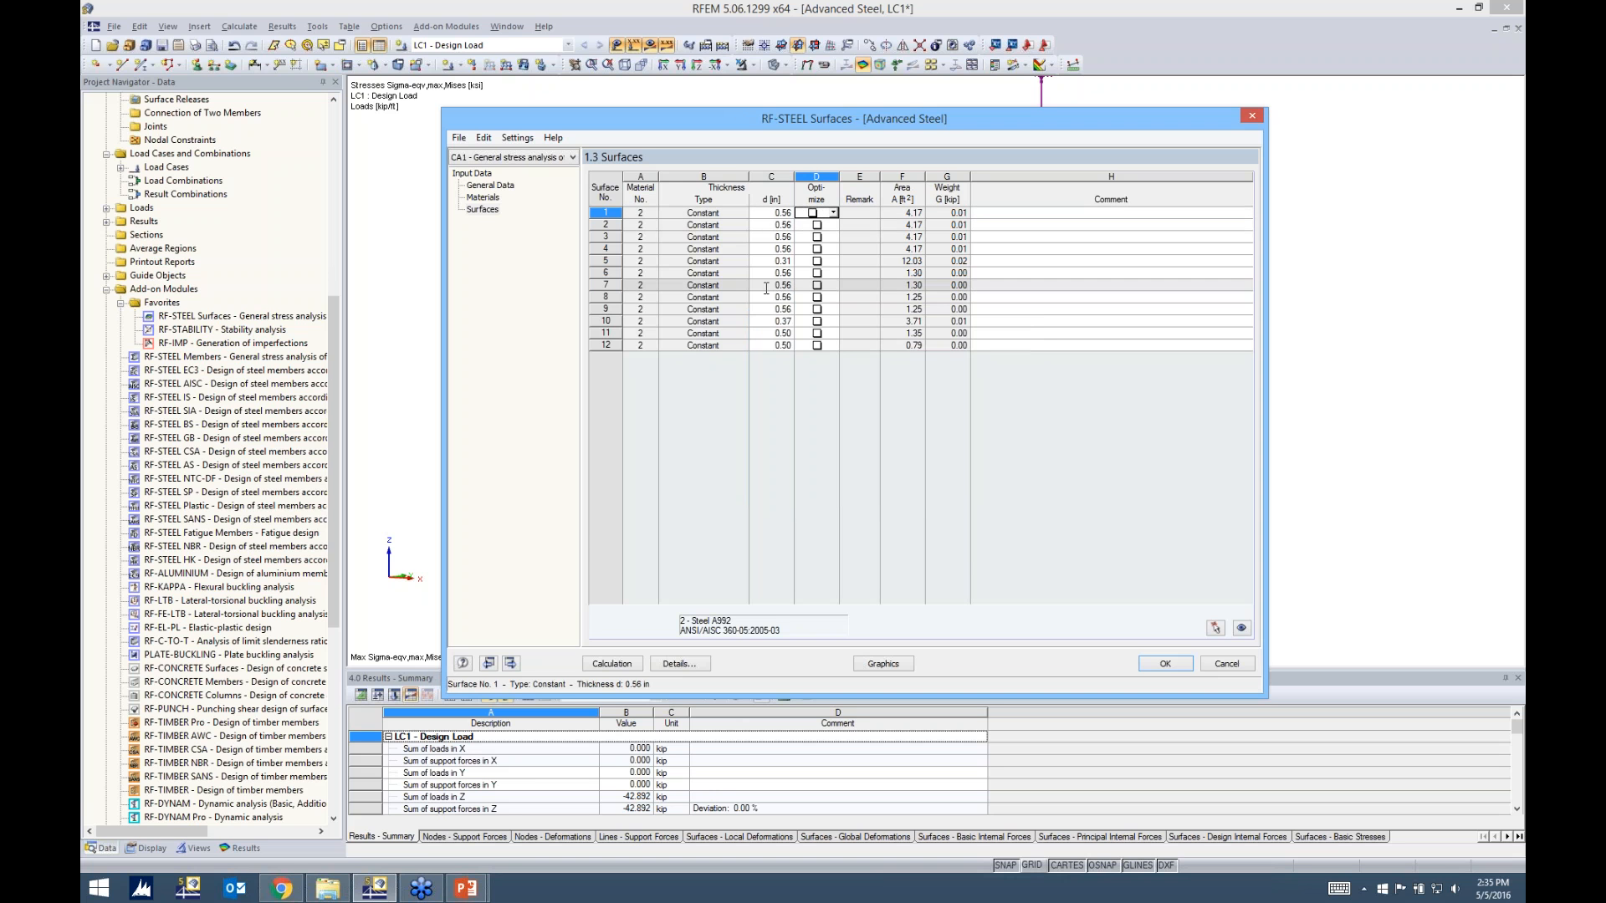
Review the calculation details for stresses, serviceability limits, and result and optimization options, keeping the current settings
left_click(689, 664)
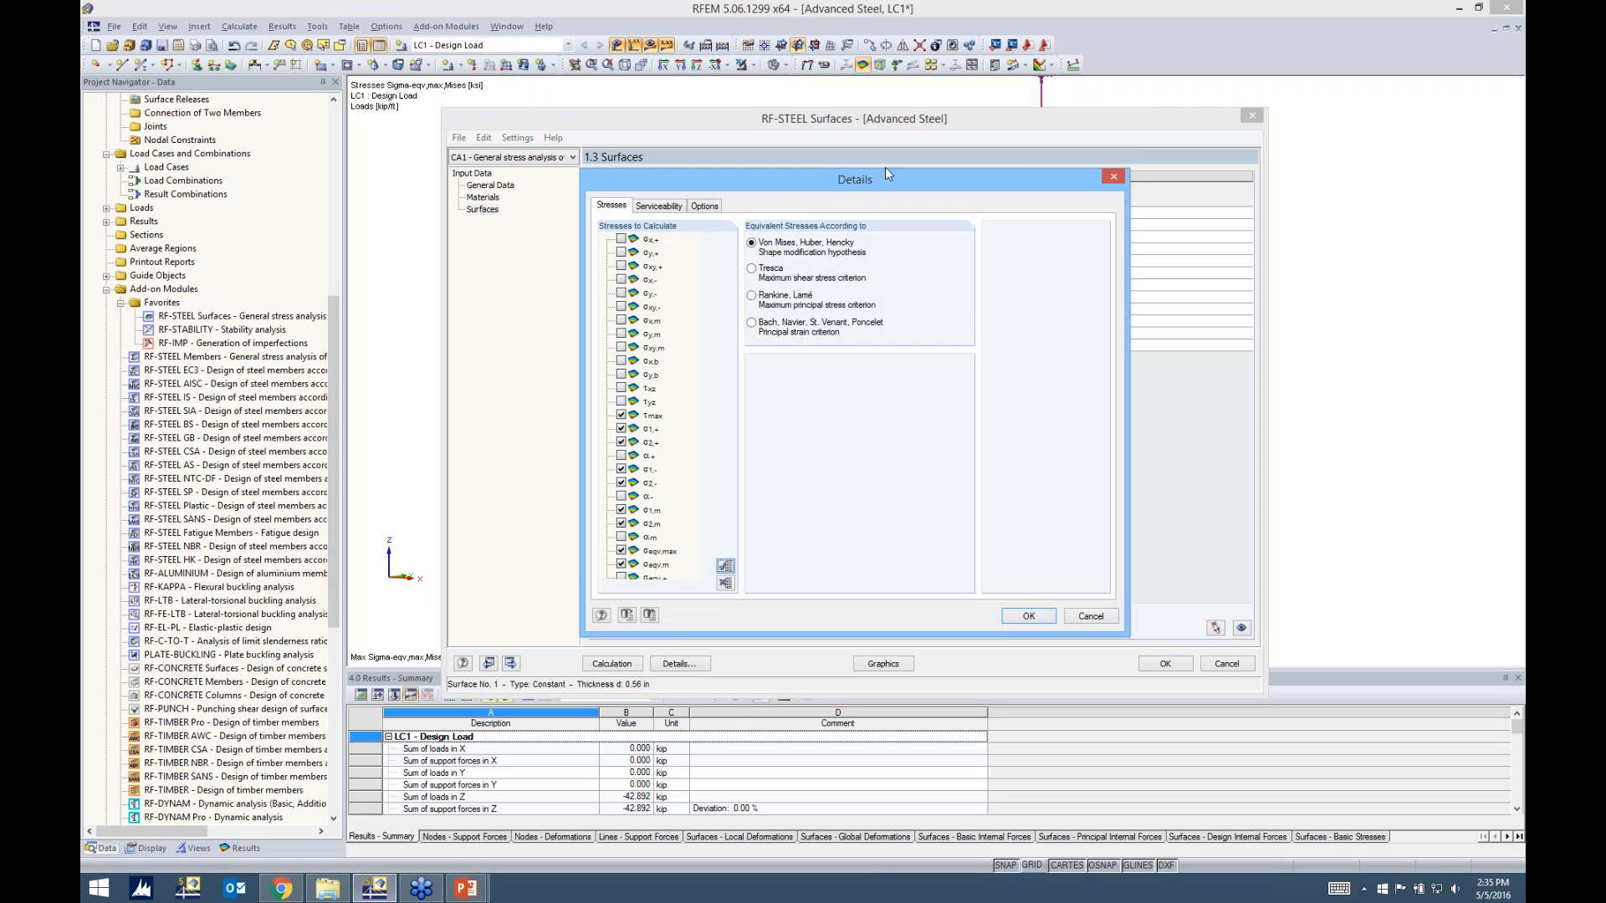
left_click_drag(885, 178, 887, 129)
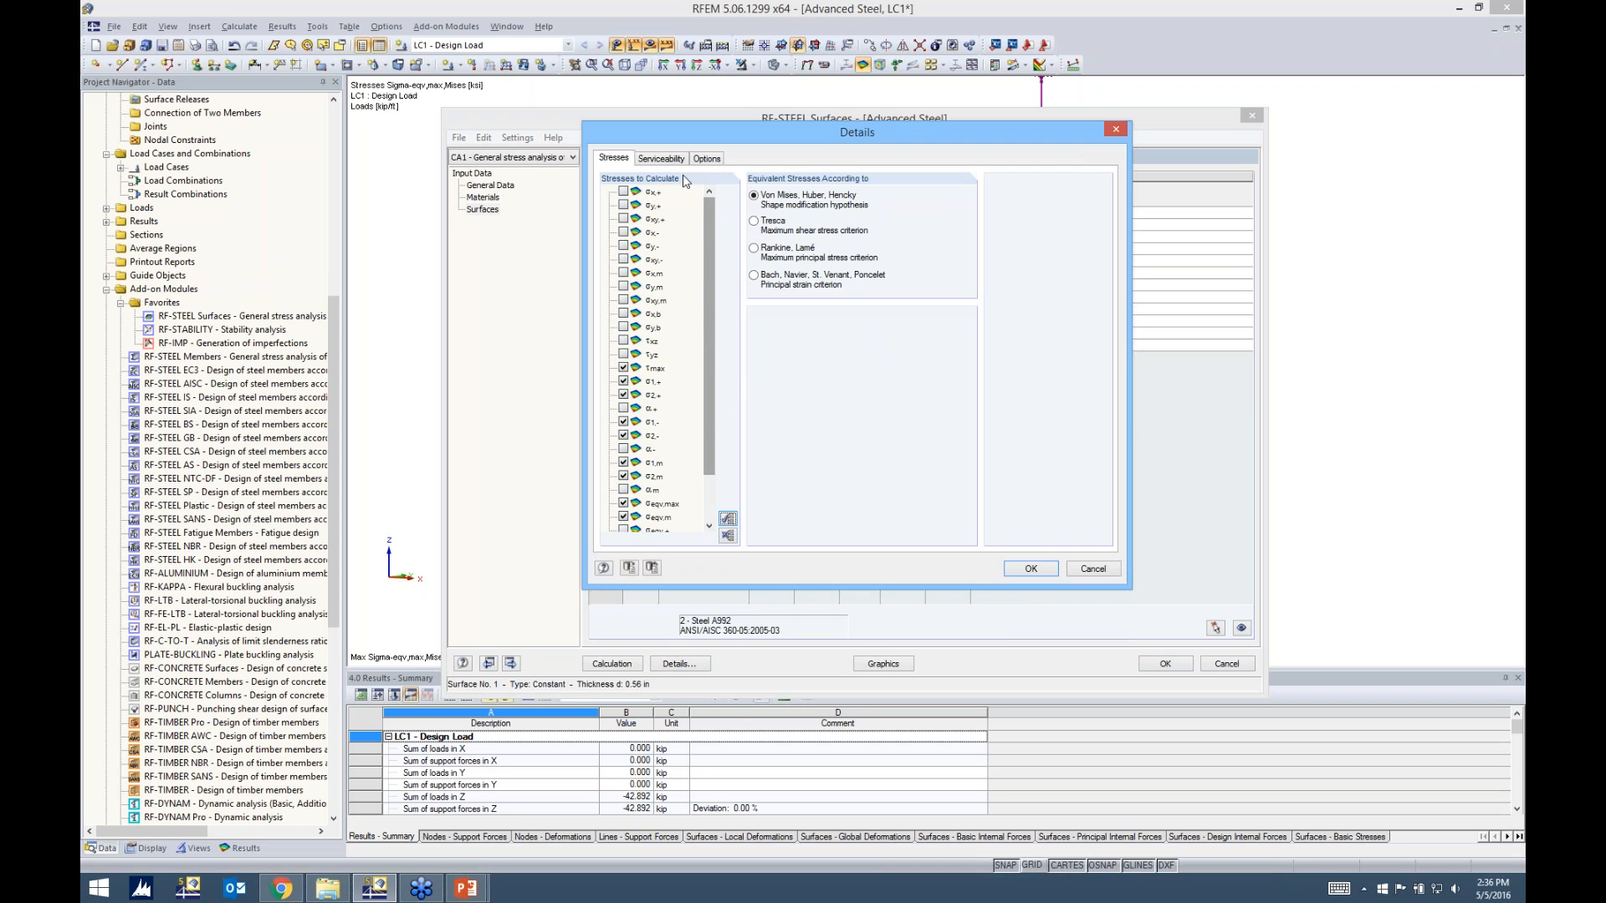
left_click_drag(708, 246, 703, 289)
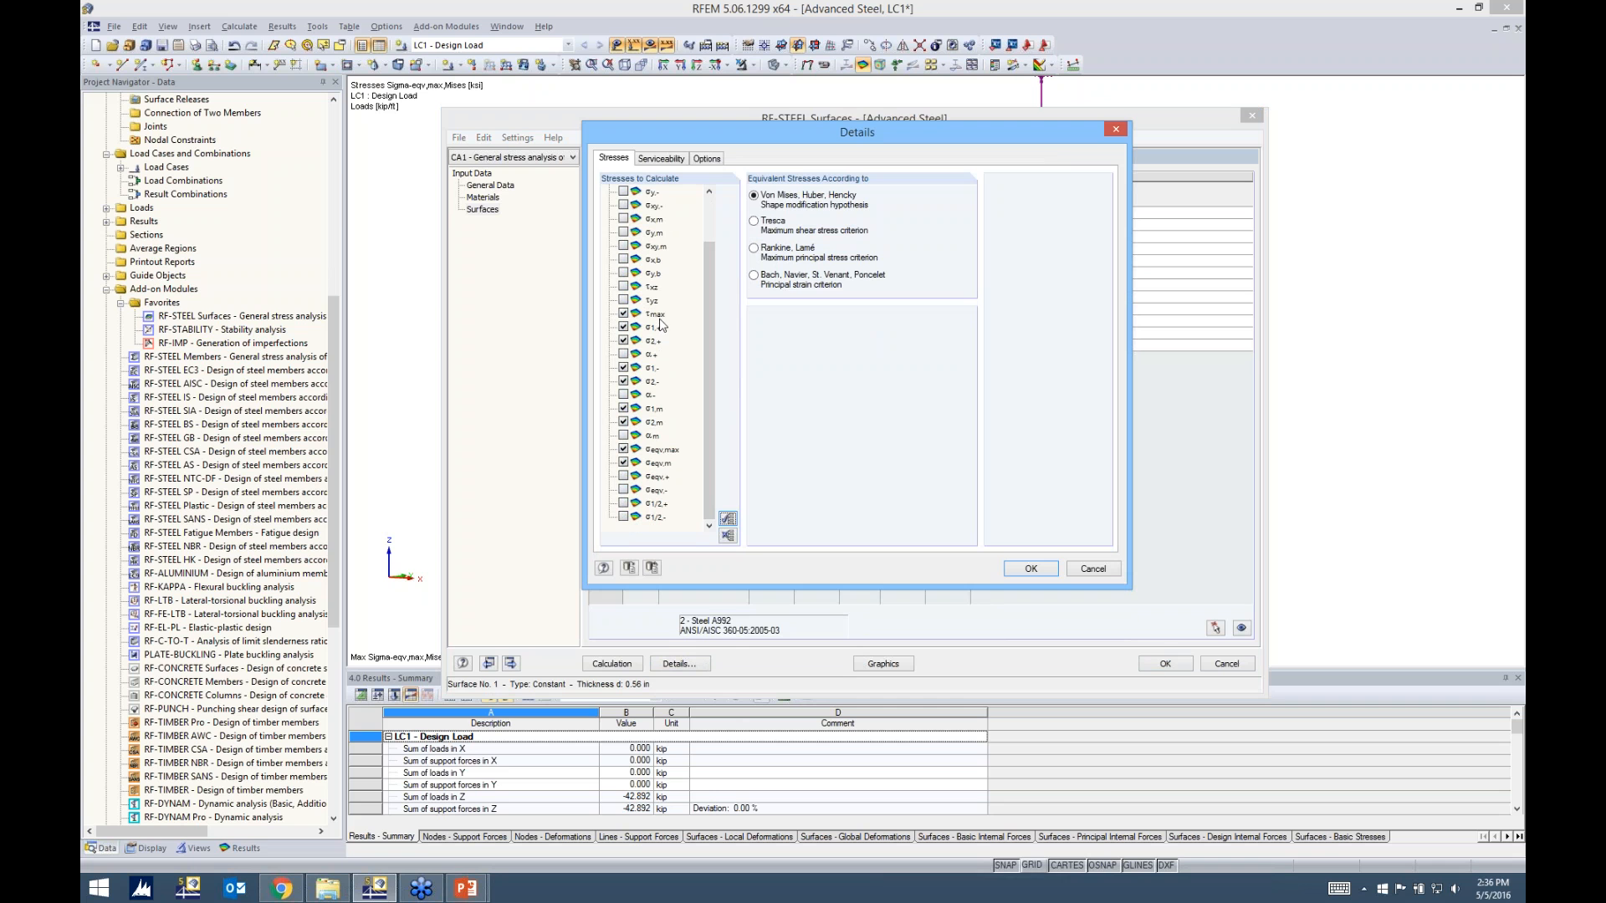
left_click(623, 382)
left_click(660, 159)
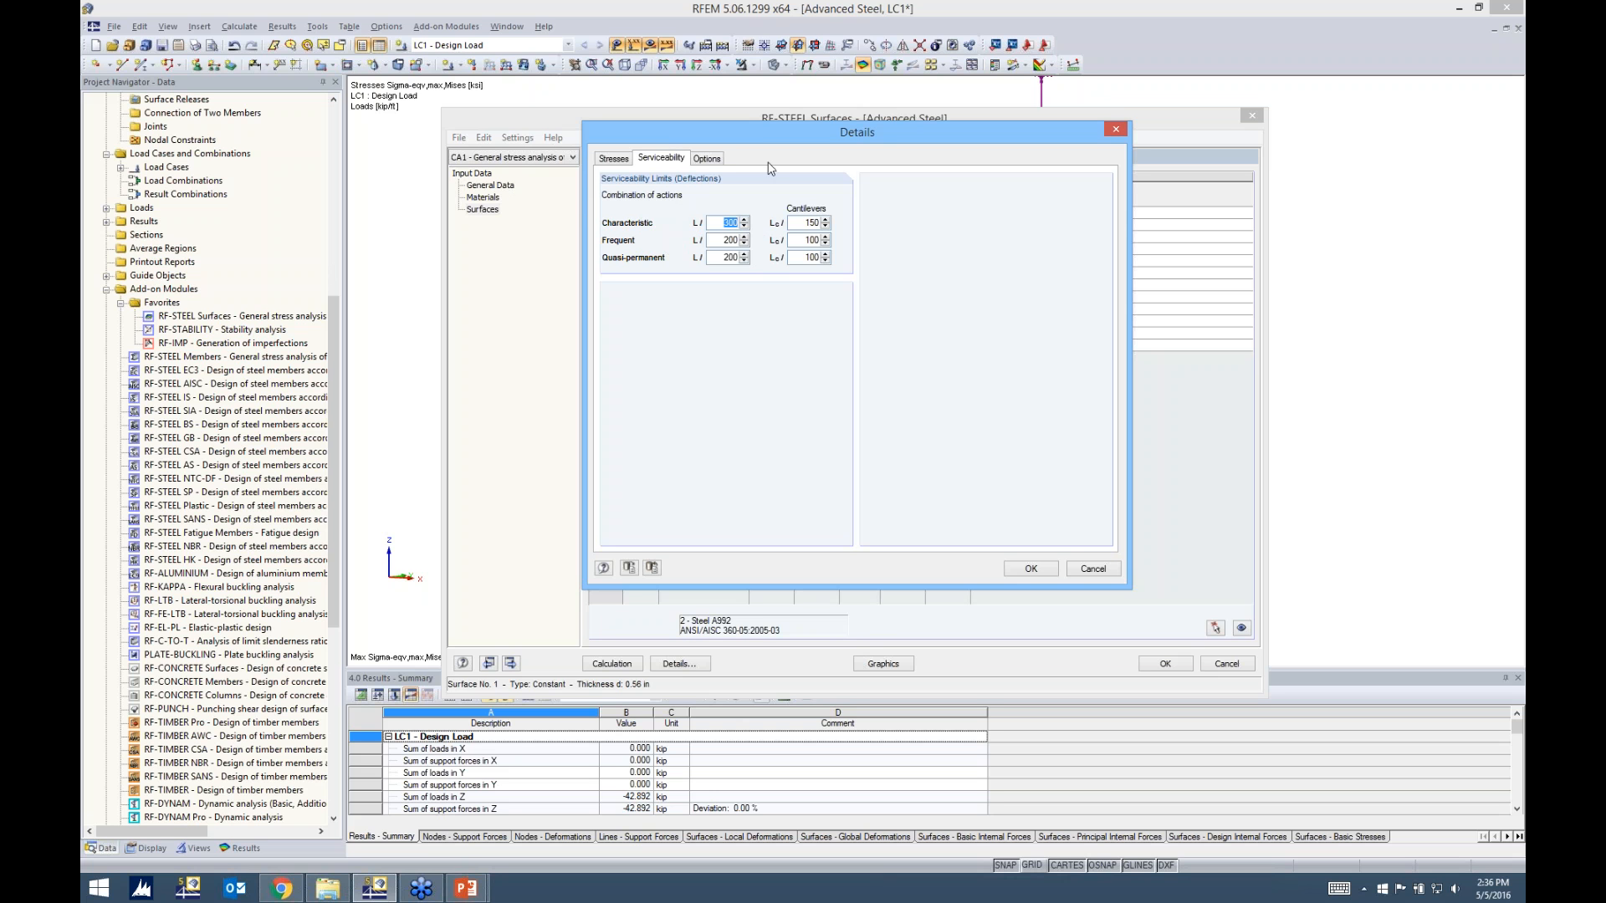
left_click(705, 159)
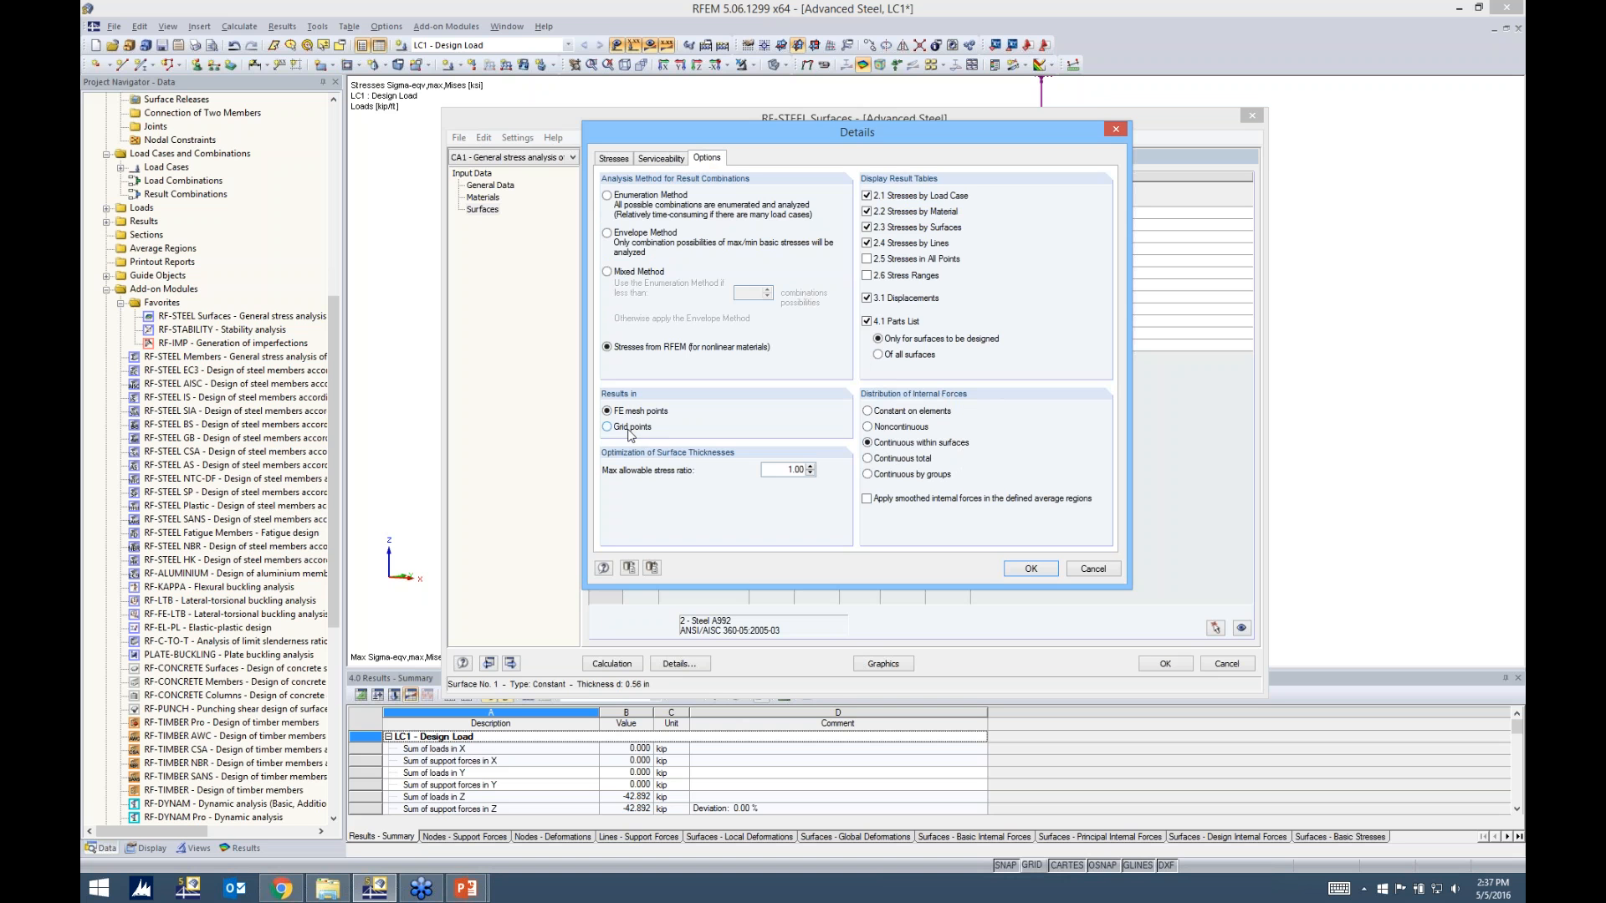
double_click(787, 470)
left_click(788, 469)
left_click(1031, 568)
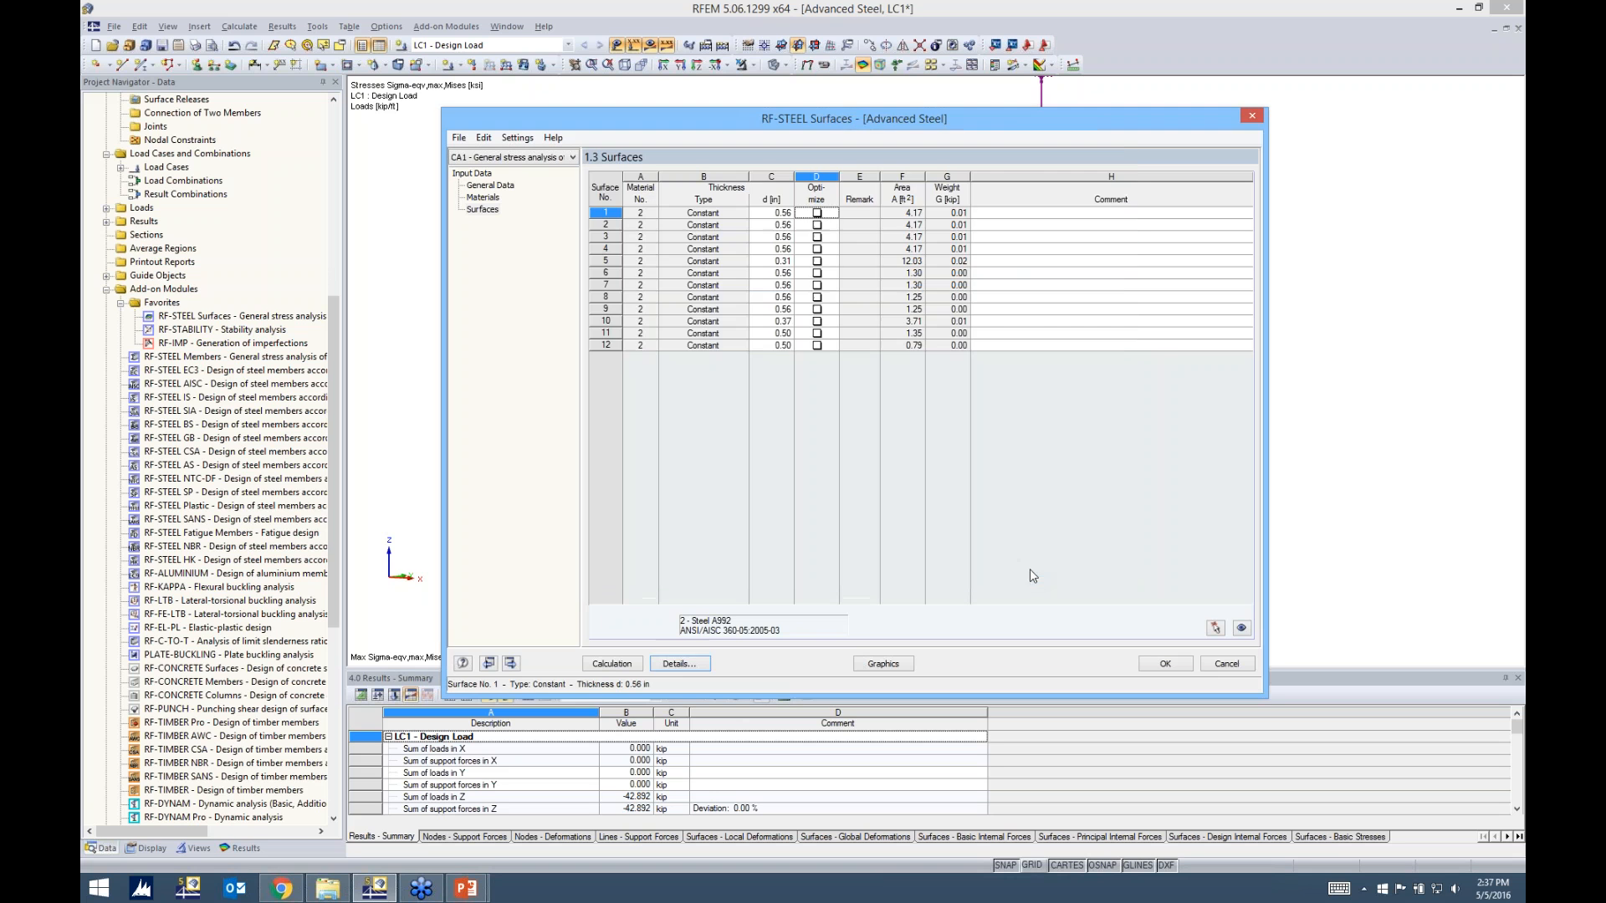
Run the RF-STEEL Surfaces calculation and review the stresses by load case, material and surface
left_click(611, 663)
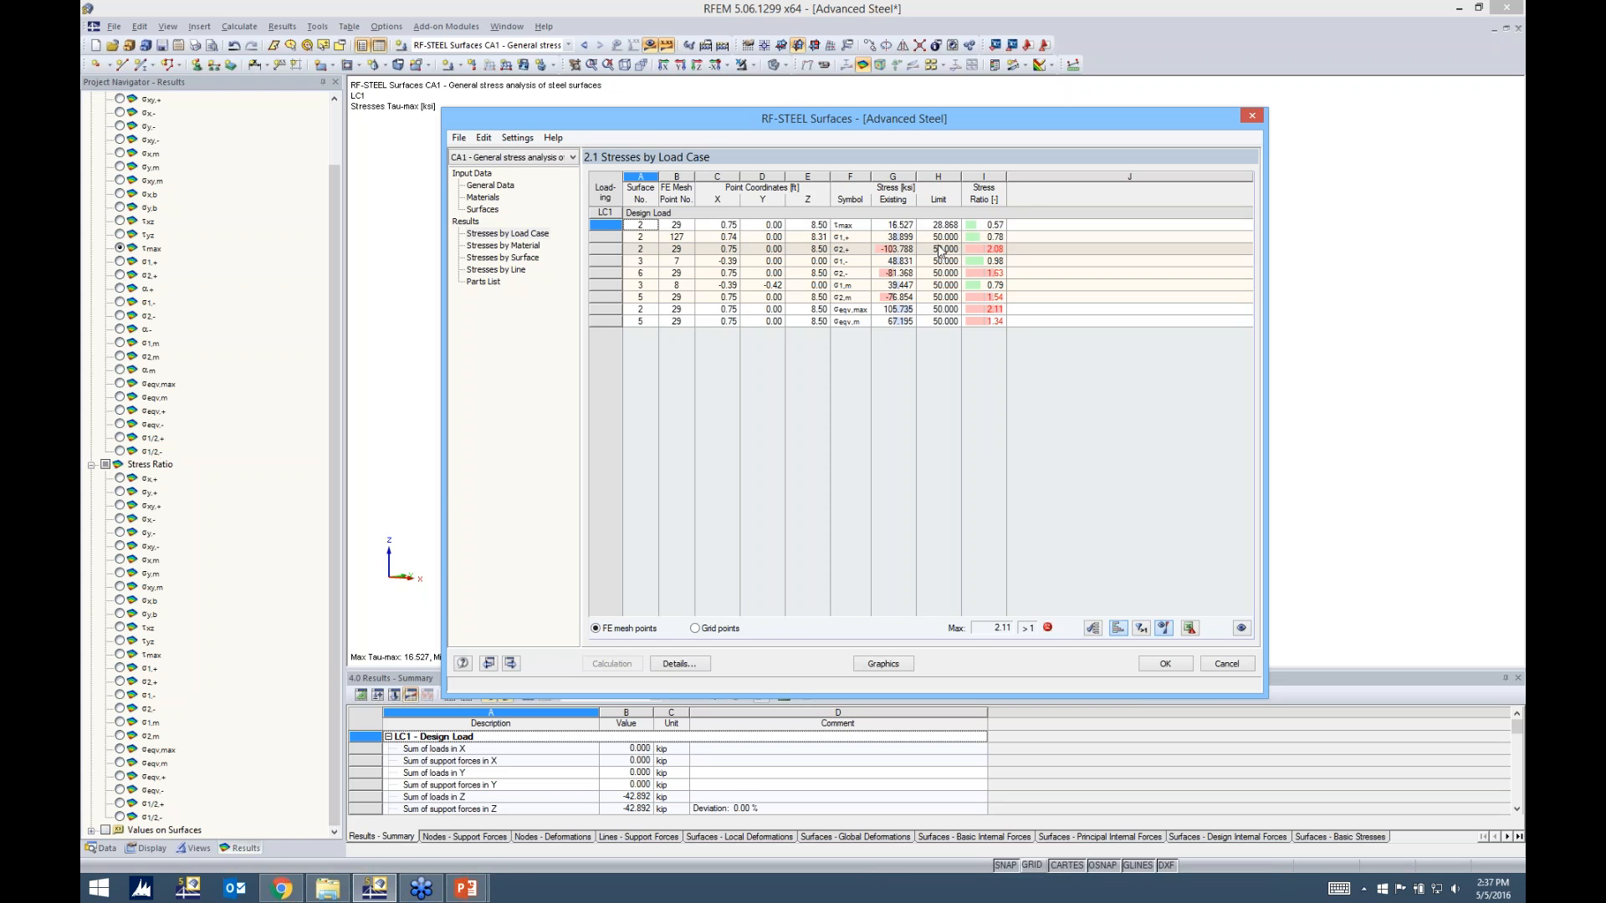
left_click(521, 247)
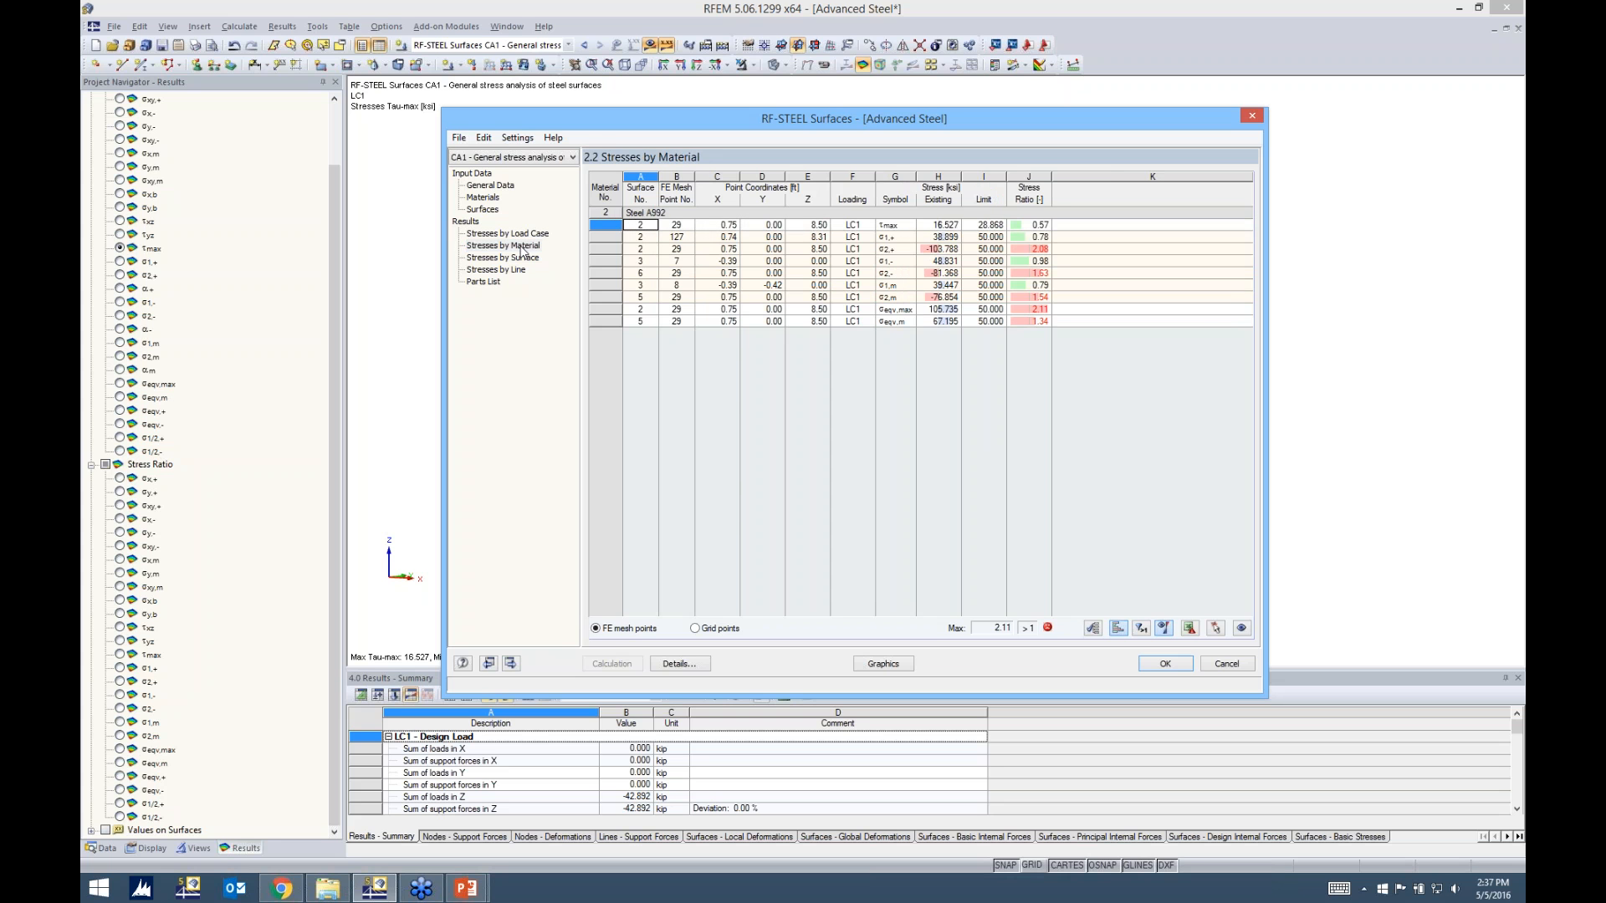
left_click(521, 259)
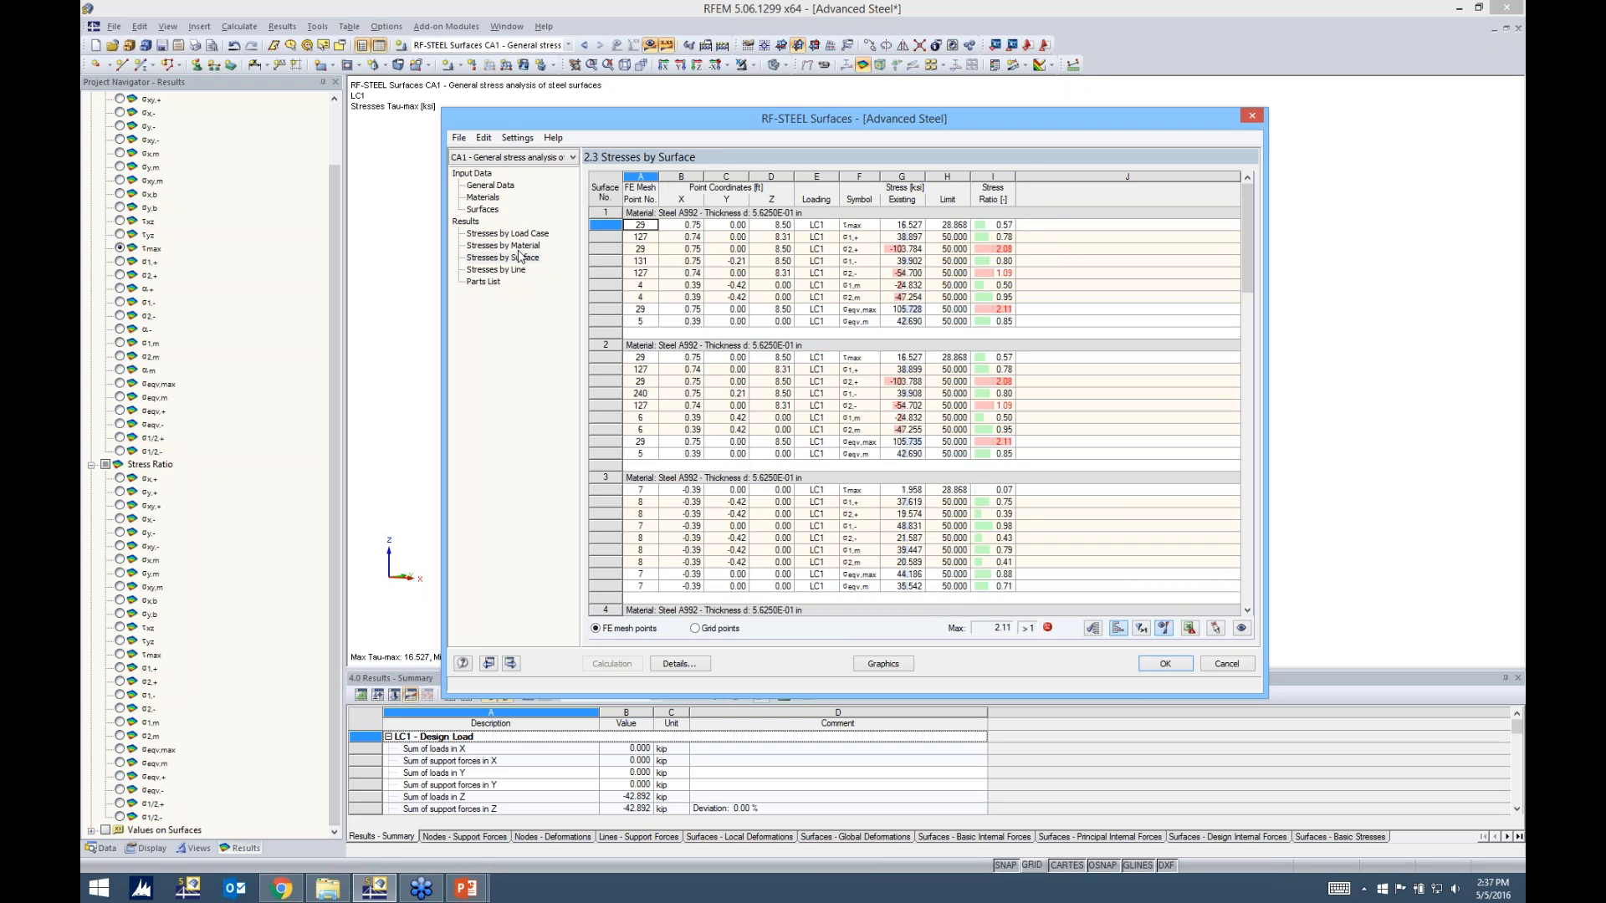
left_click(534, 235)
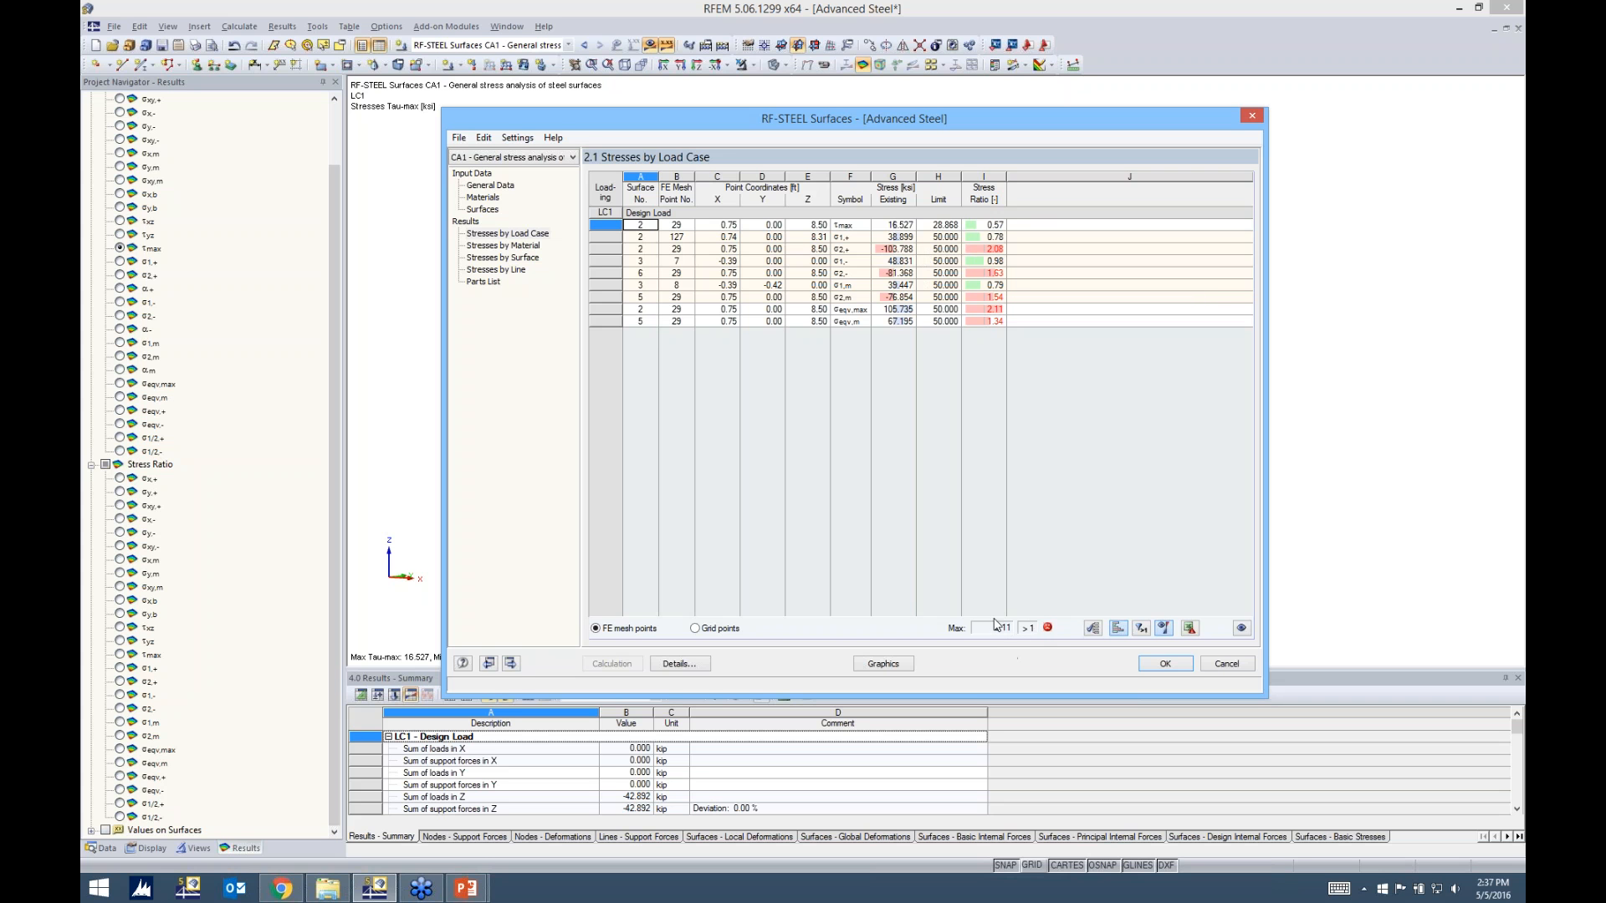
Show the RF-STEEL Surfaces results graphically on the model as the σeqv,max stress ratio
left_click(883, 663)
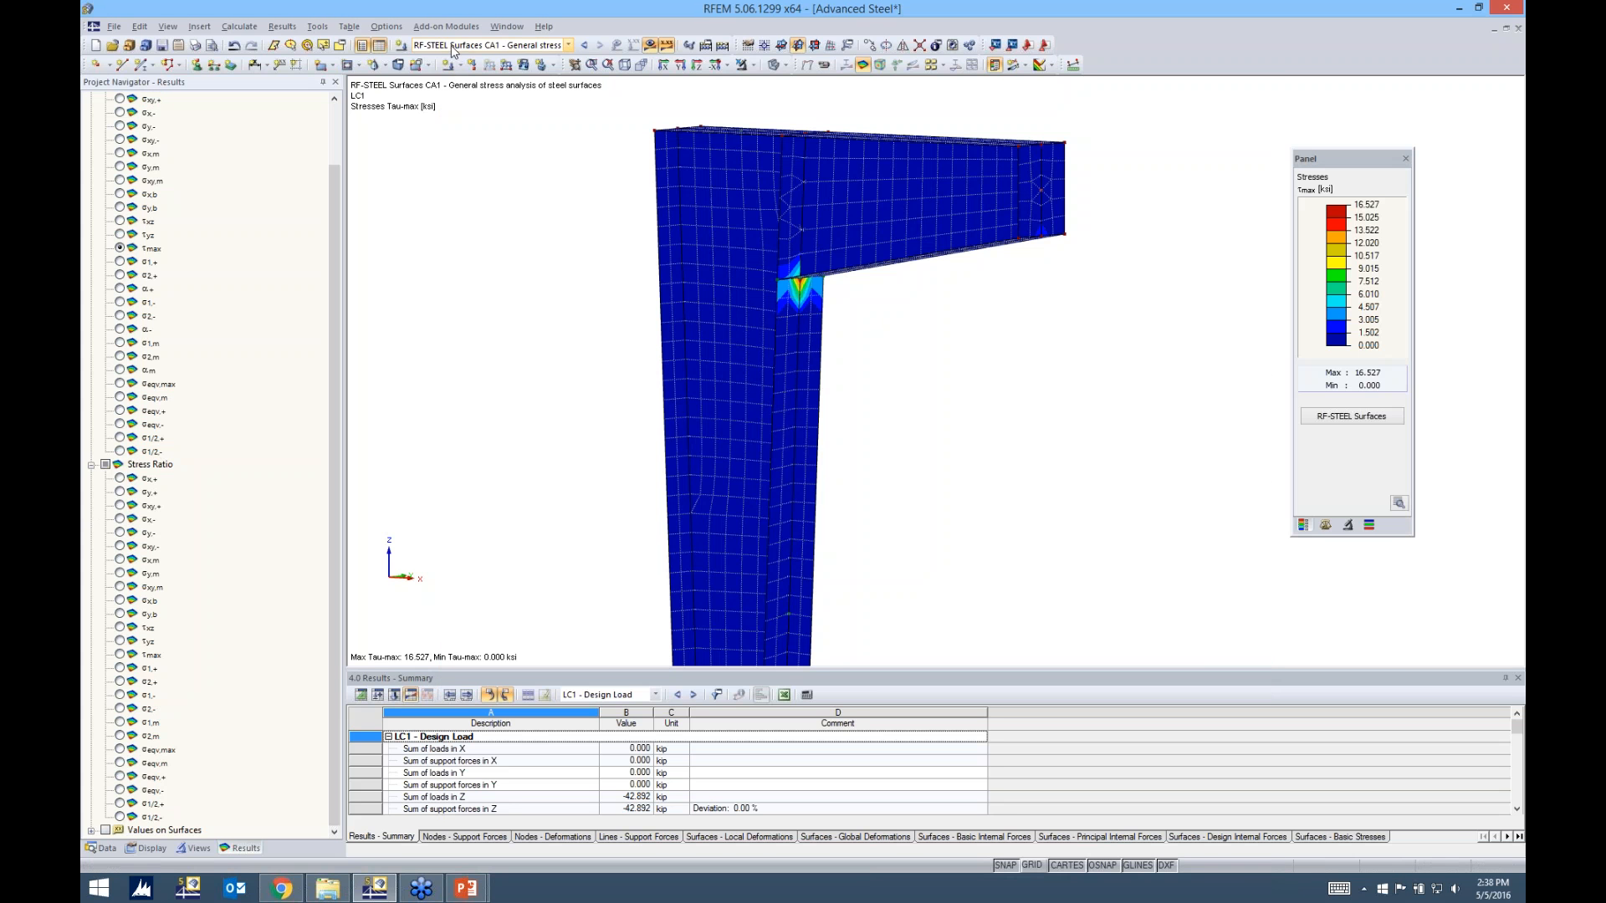
left_click(568, 45)
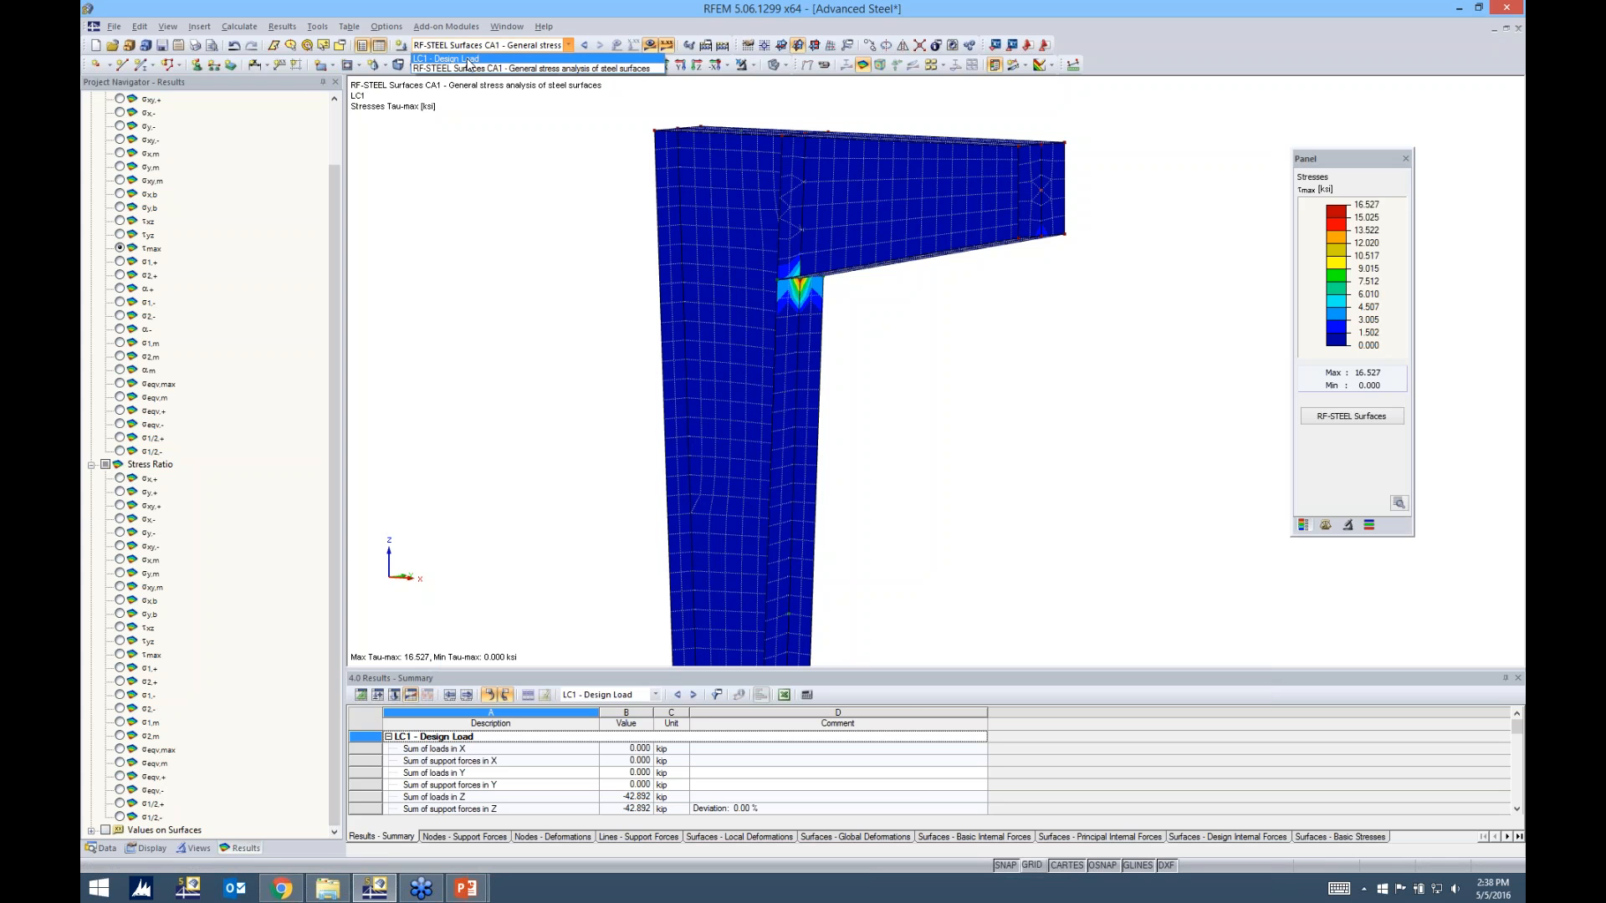
left_click(464, 70)
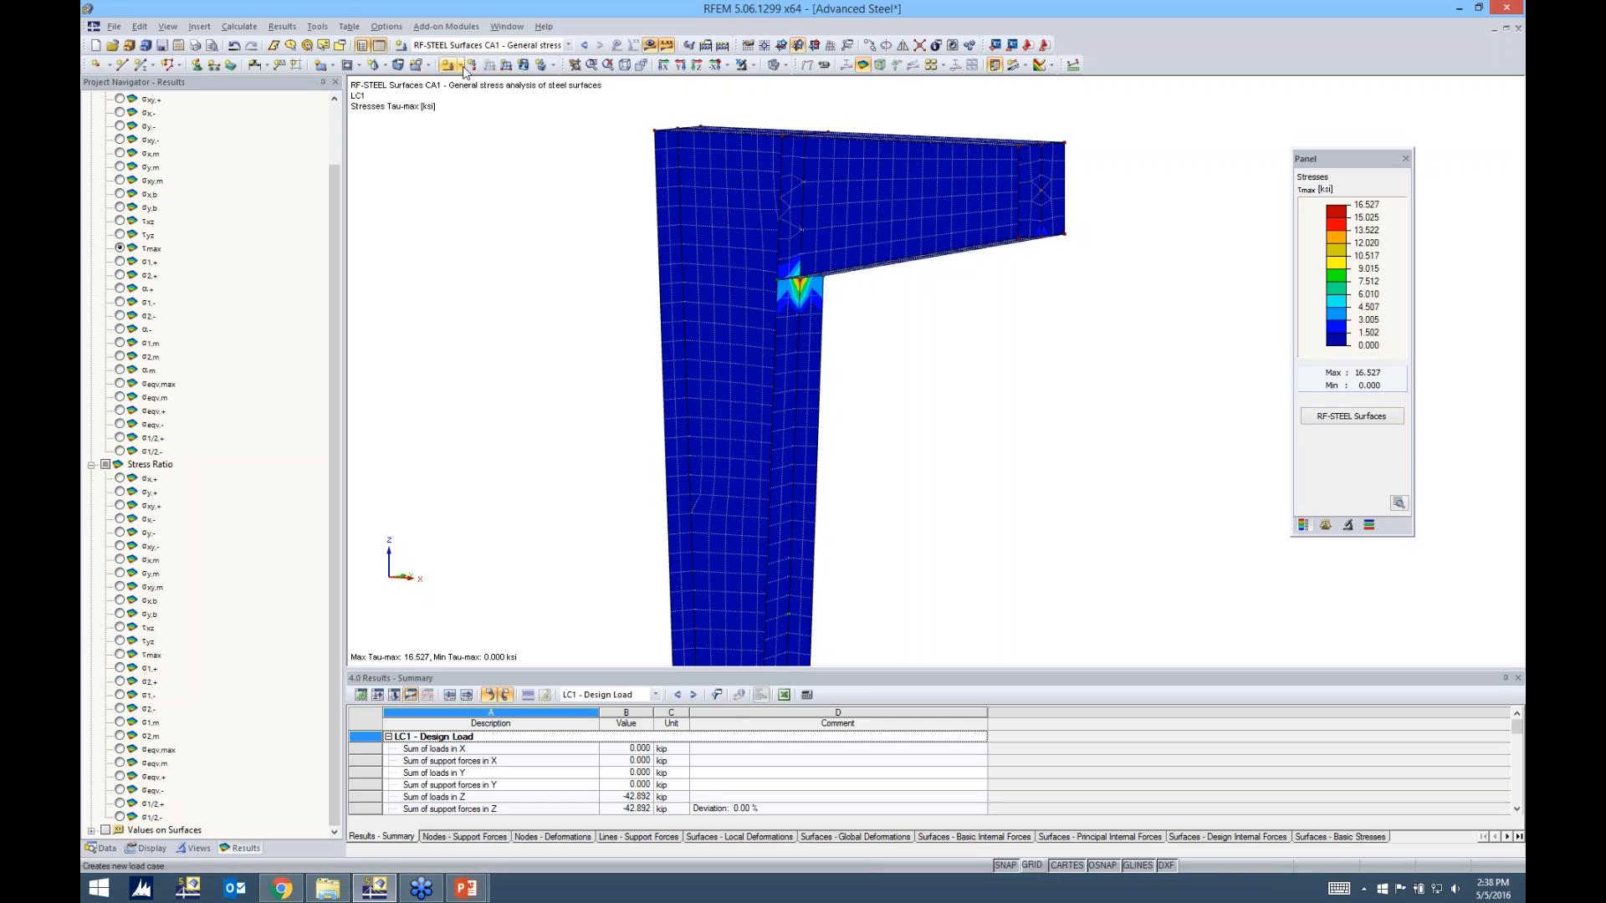
left_click_drag(328, 240, 328, 119)
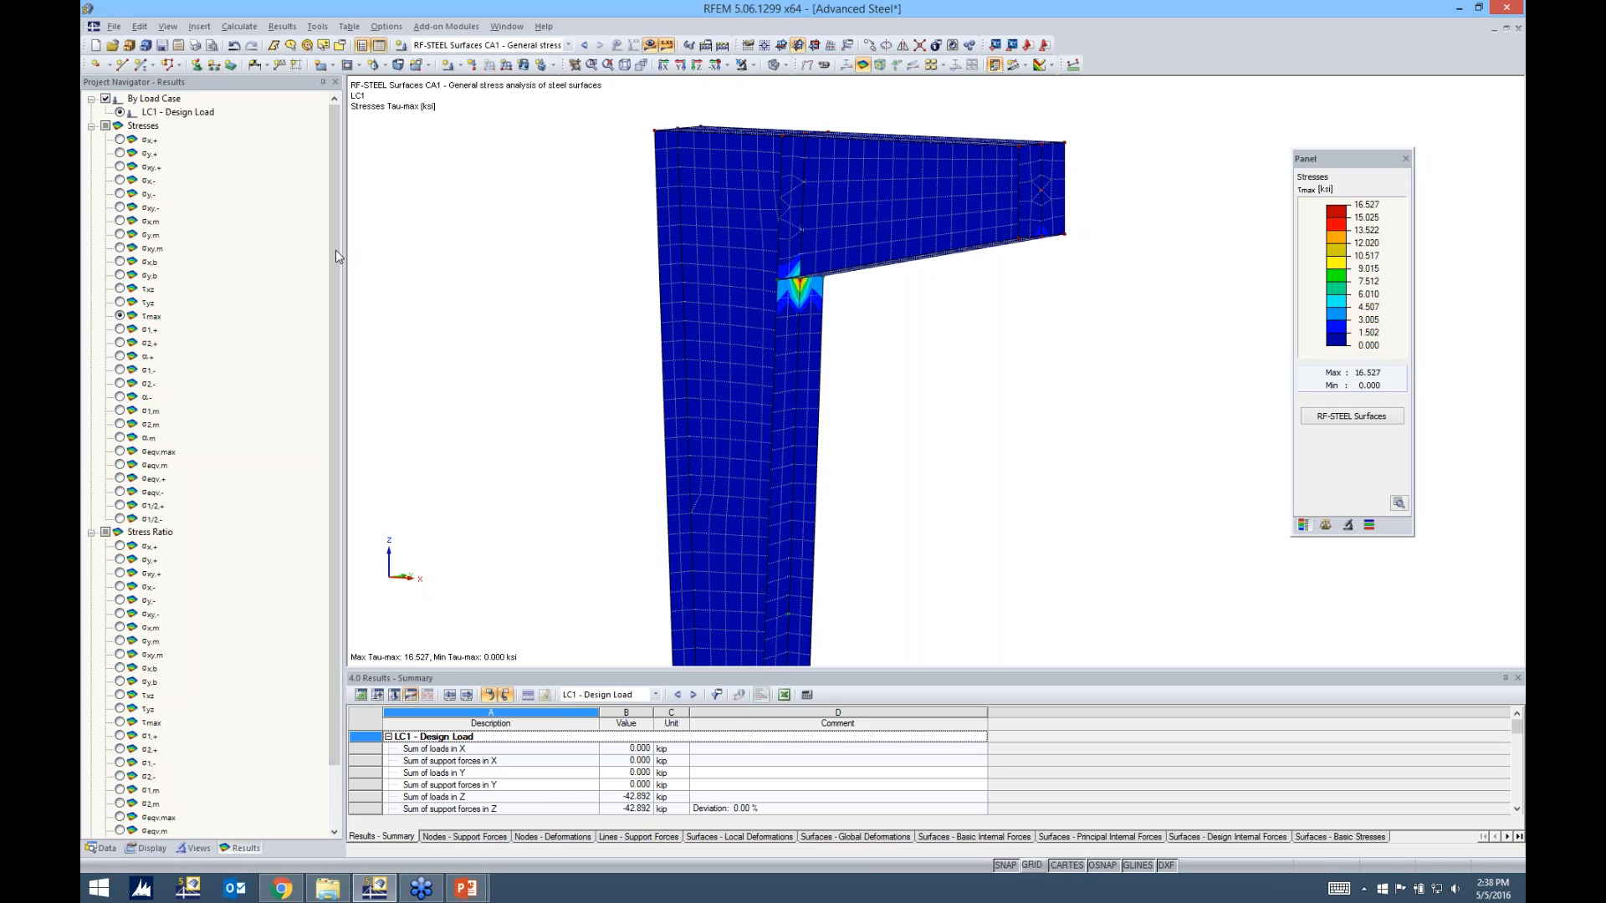
left_click_drag(330, 269, 315, 334)
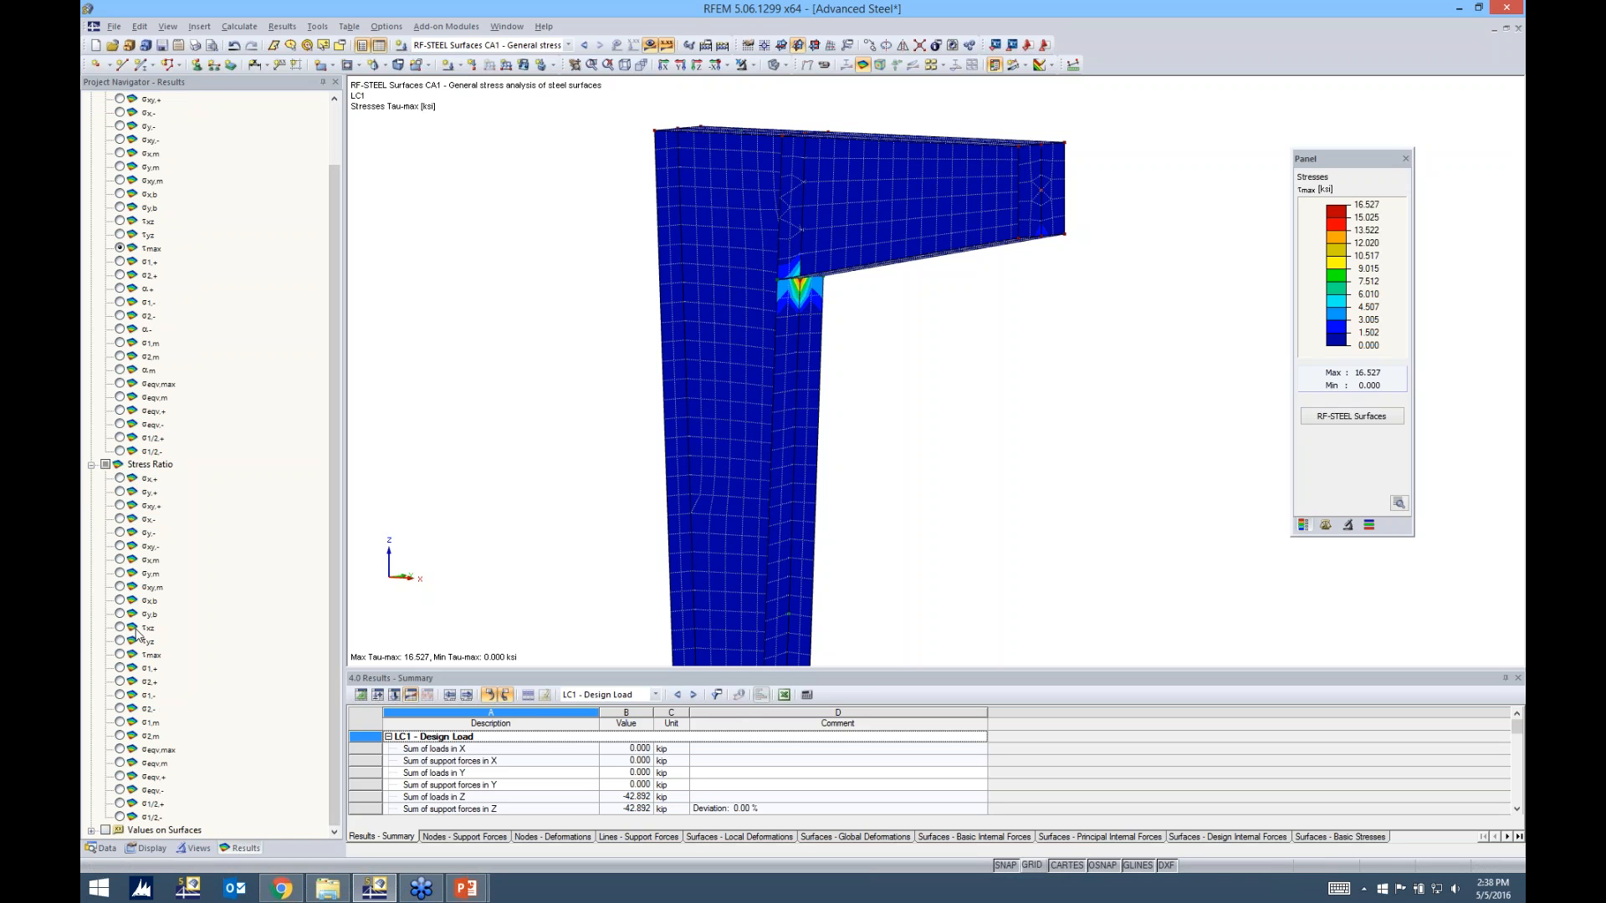
left_click(121, 750)
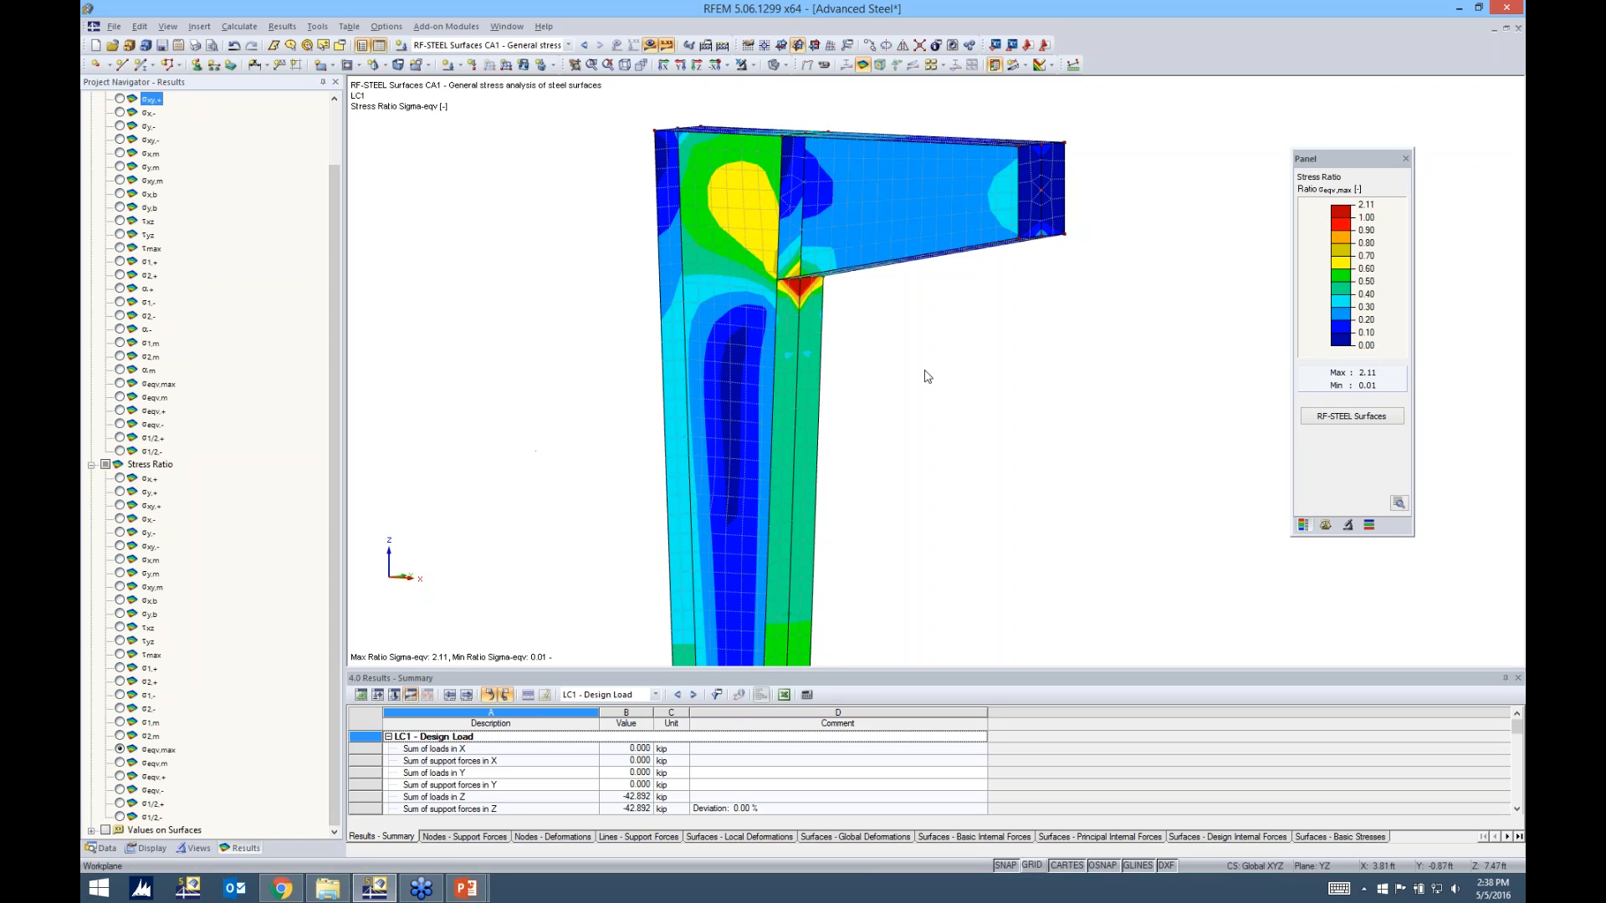
Examine the σeqv,max stress ratio around the beam-to-column connection close up and from both sides
middle_click_drag(914, 368, 1338, 346, "ctrl")
right_click(1338, 347)
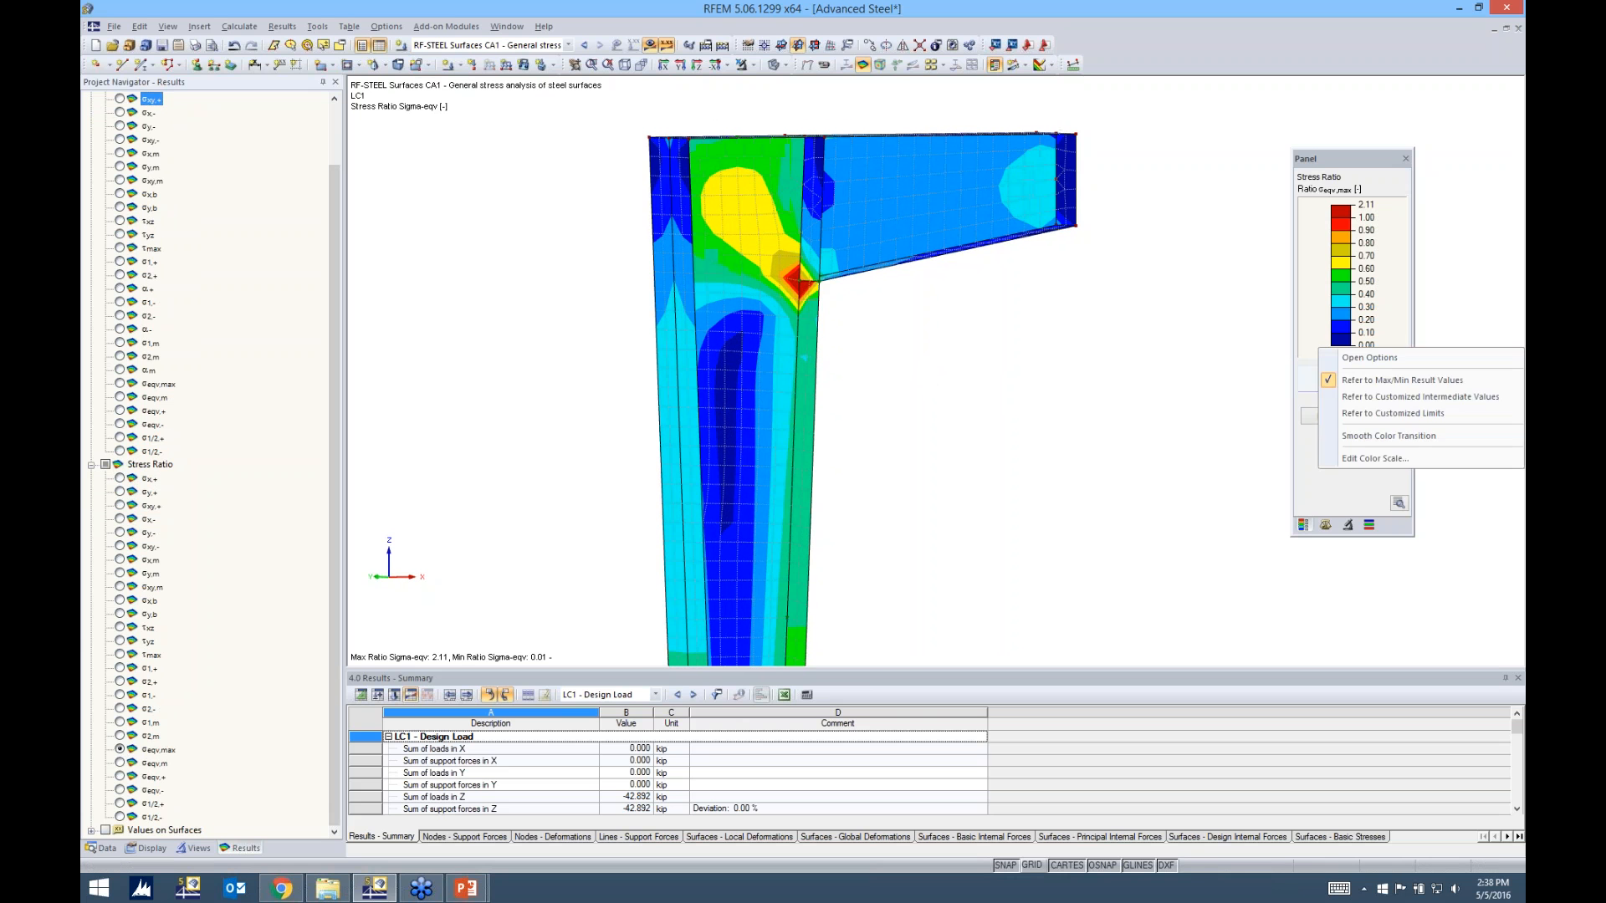
left_click(851, 311)
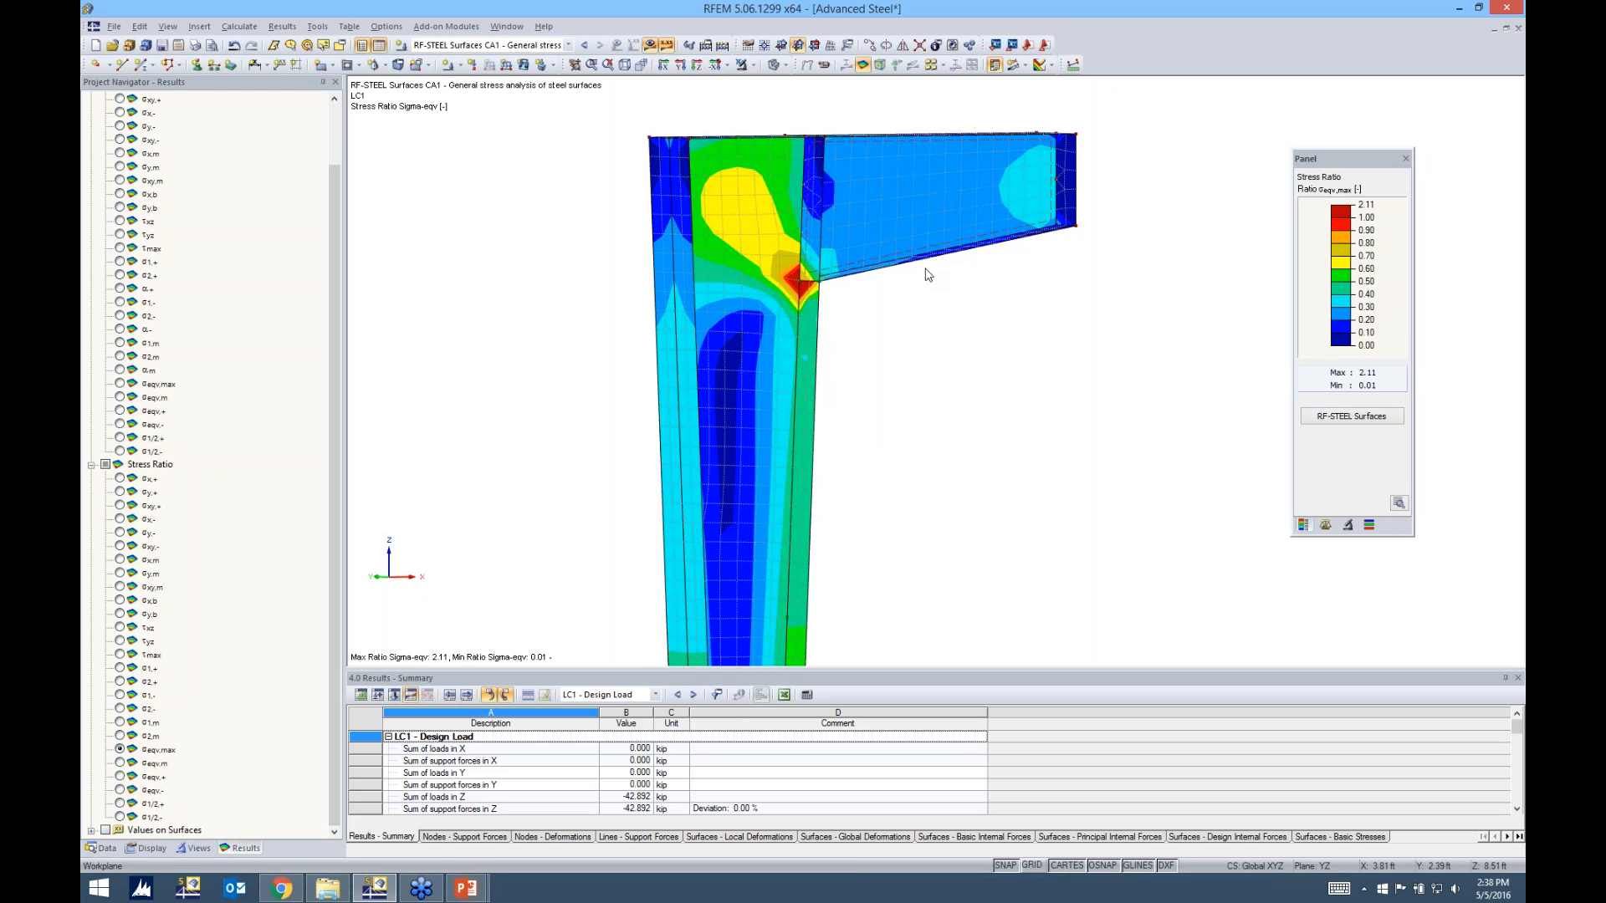
scroll(784, 276, "up", 2)
scroll(784, 269, "up", 1)
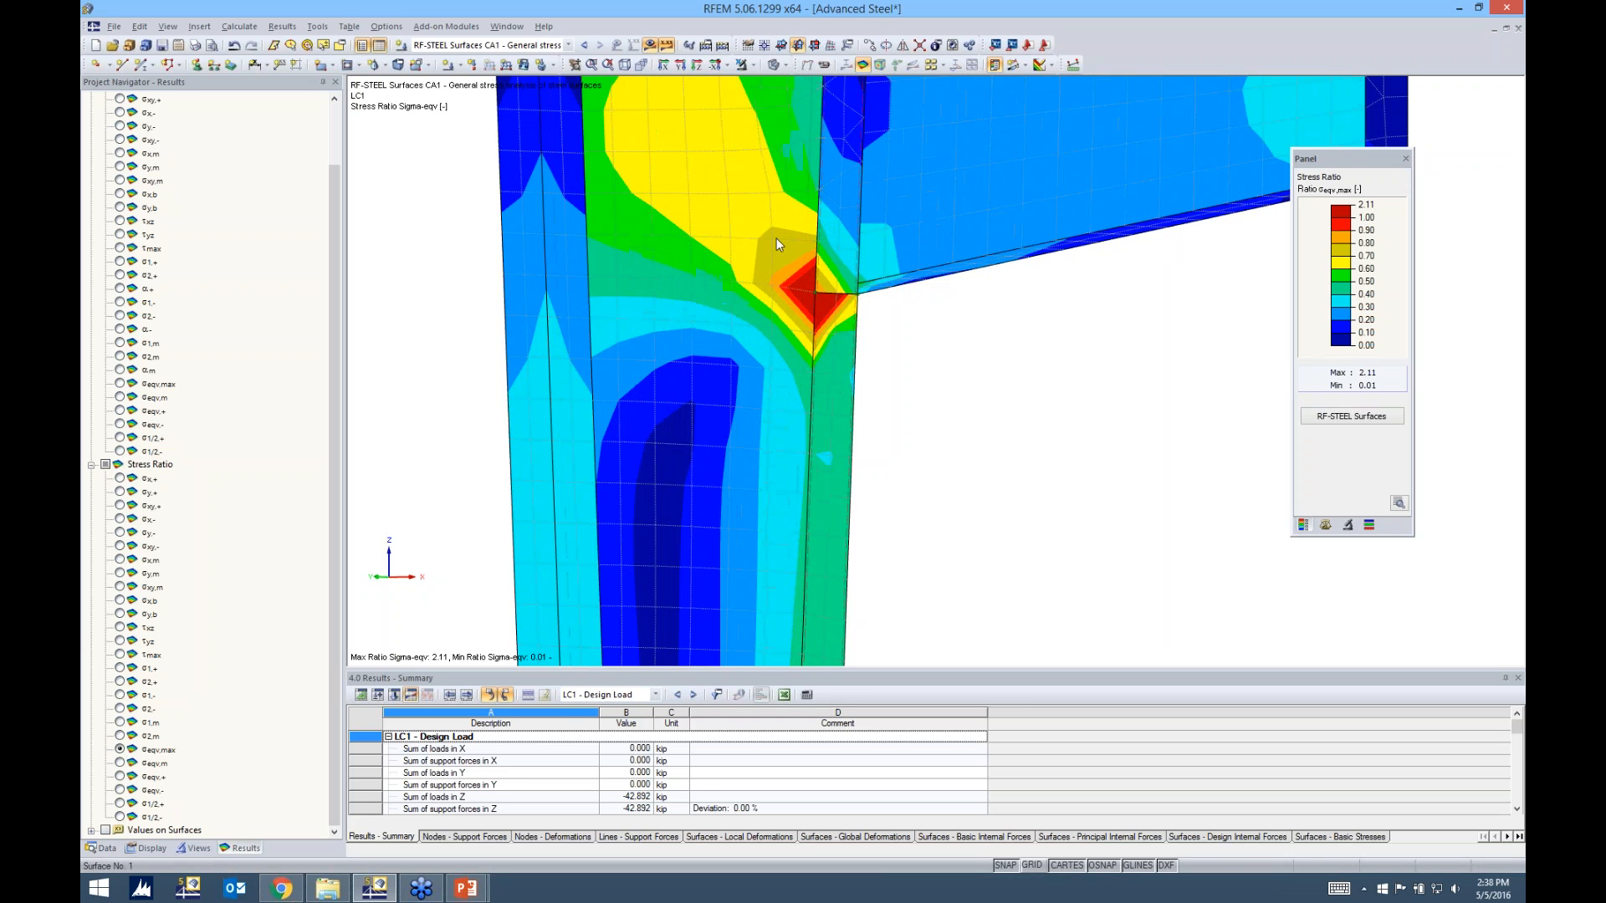
scroll(814, 310, "down", 3)
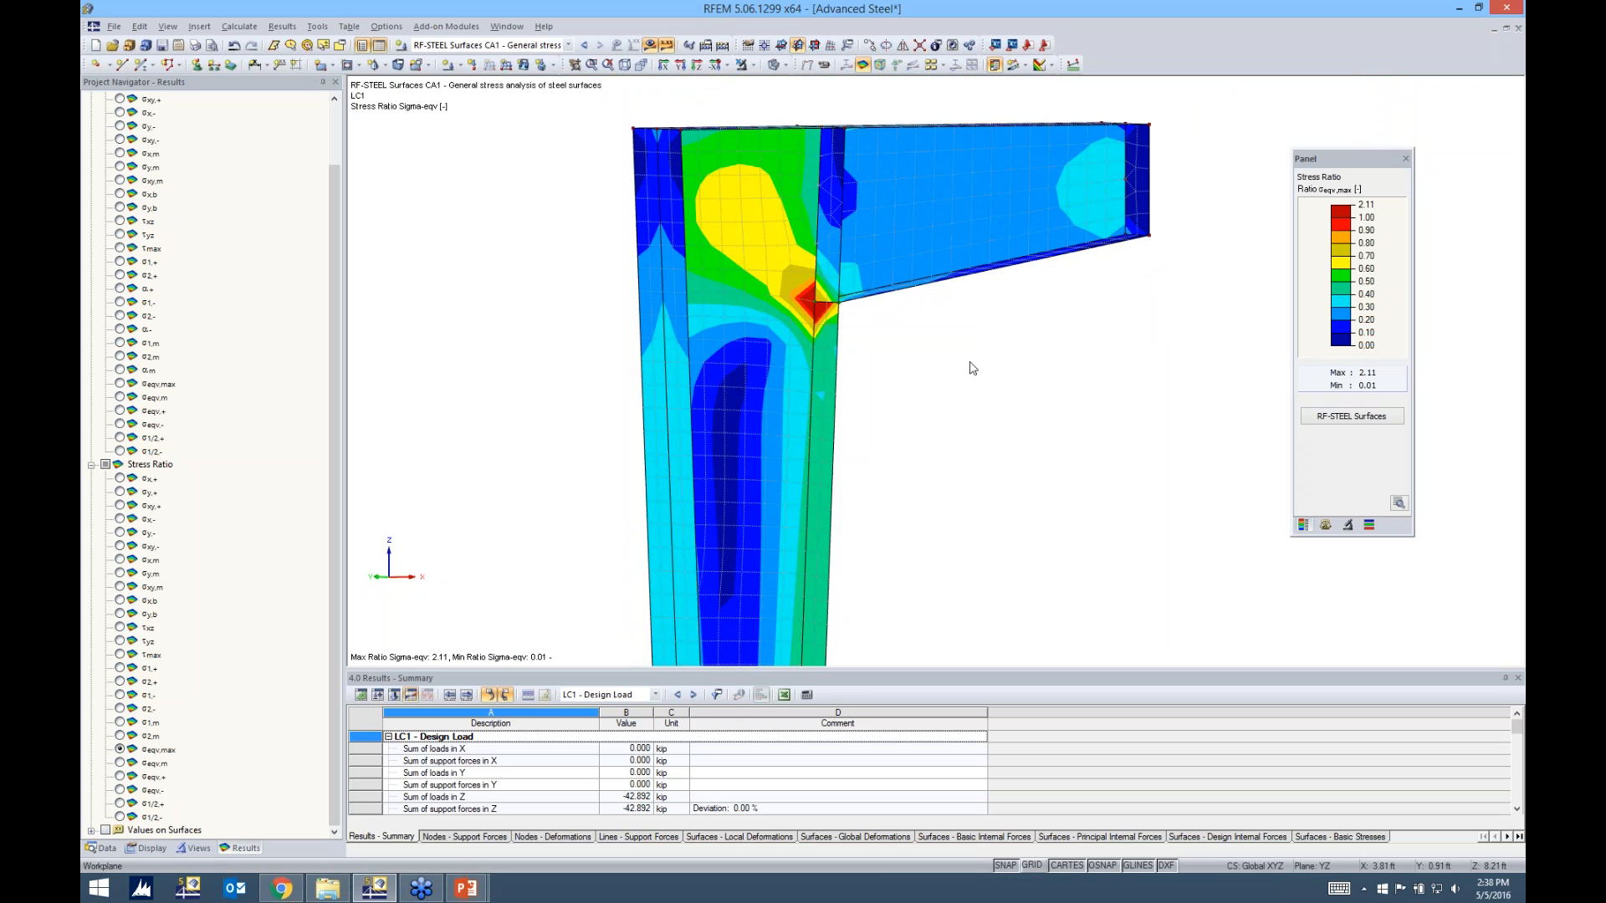
middle_click_drag(959, 358, 593, 371, "ctrl")
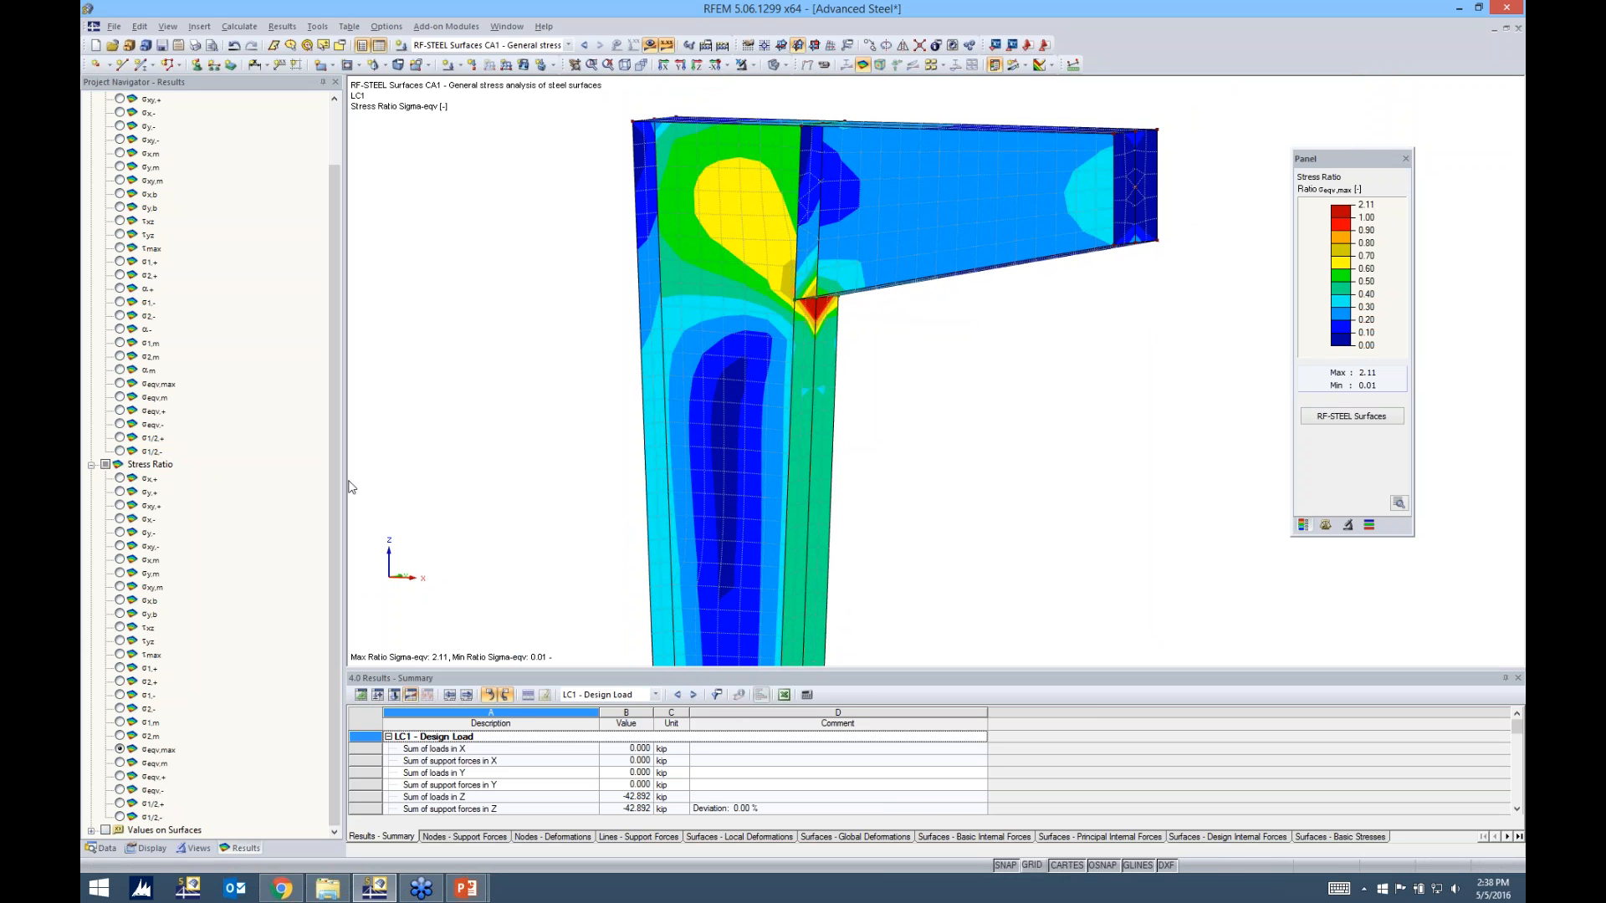
Recheck the stresses by load case in RF-STEEL Surfaces and return to the σeqv,max stress ratio on the model
left_click(1351, 416)
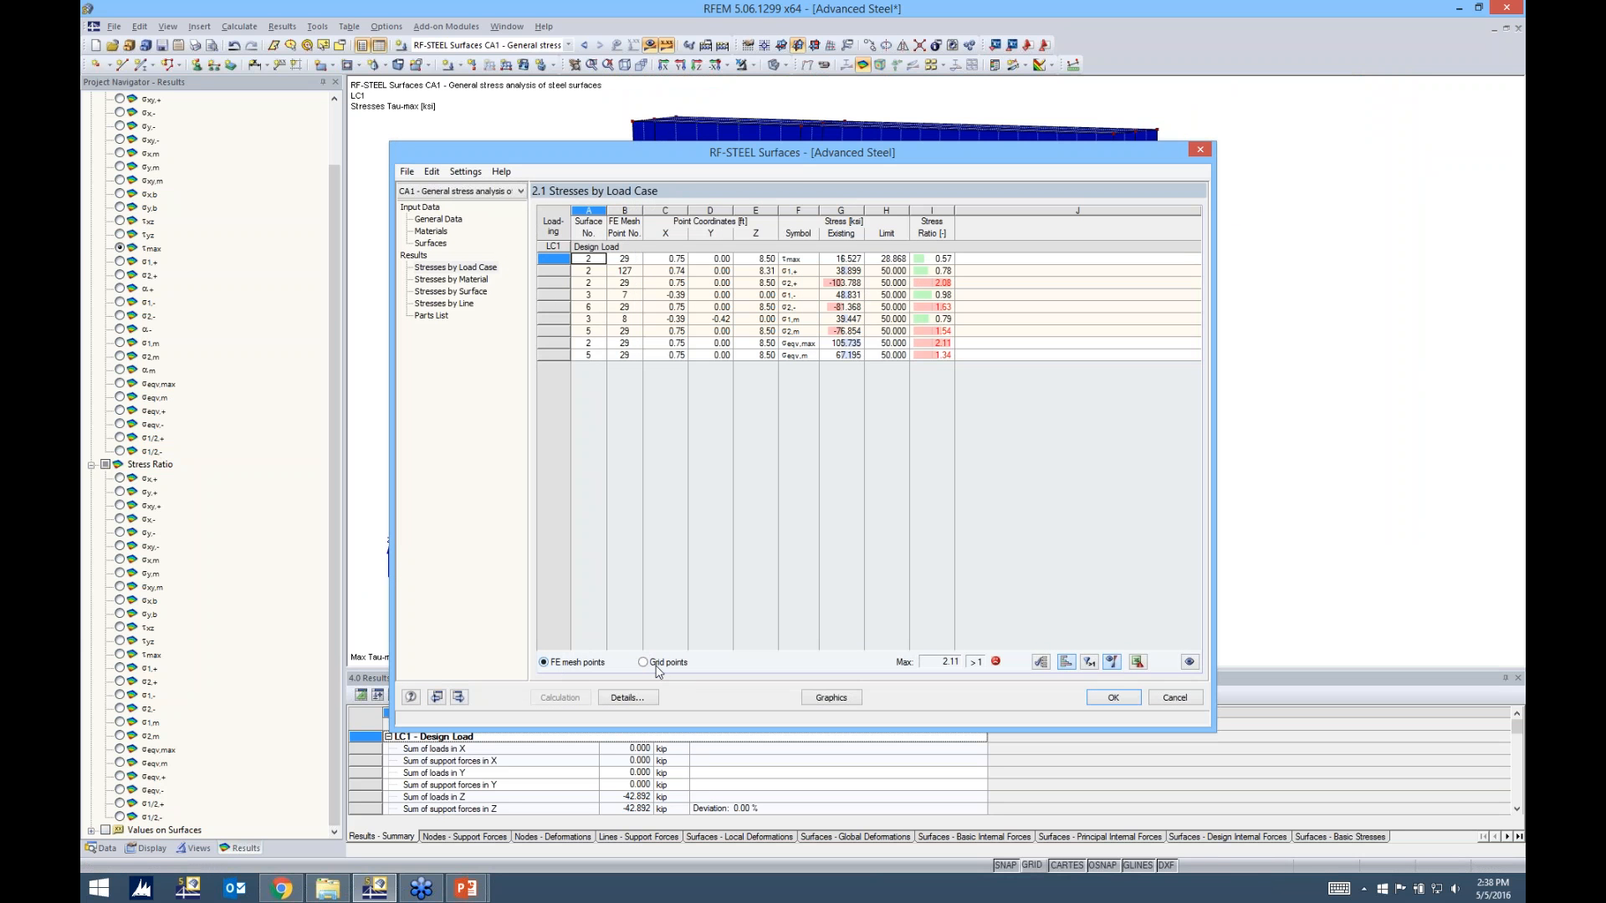
left_click(818, 698)
middle_click_drag(542, 451, 526, 383)
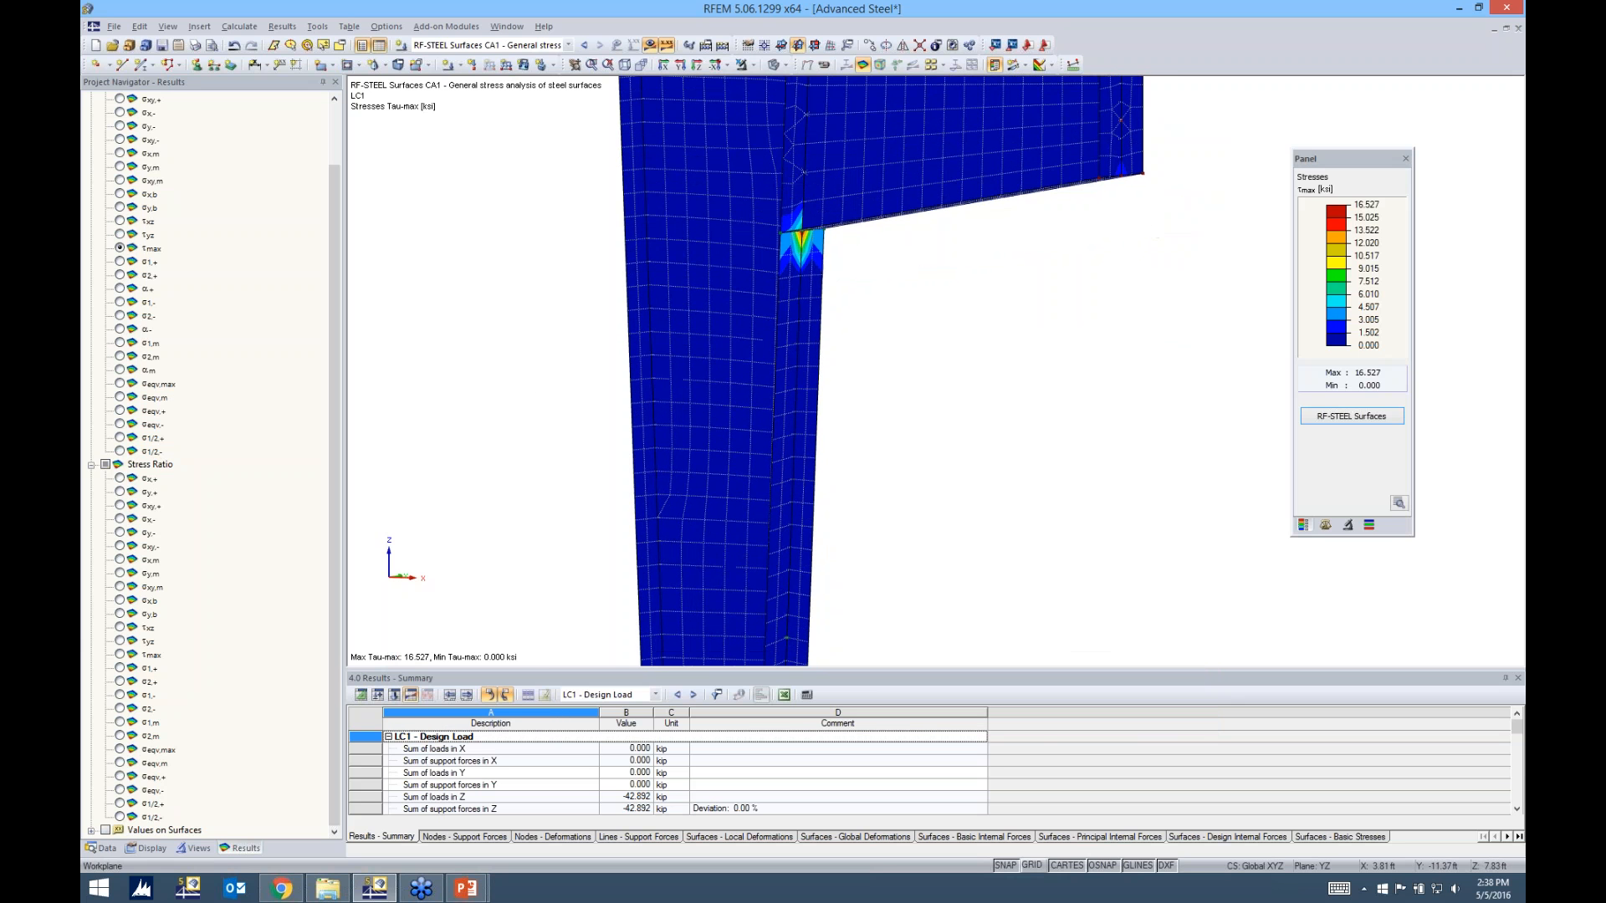
left_click(120, 749)
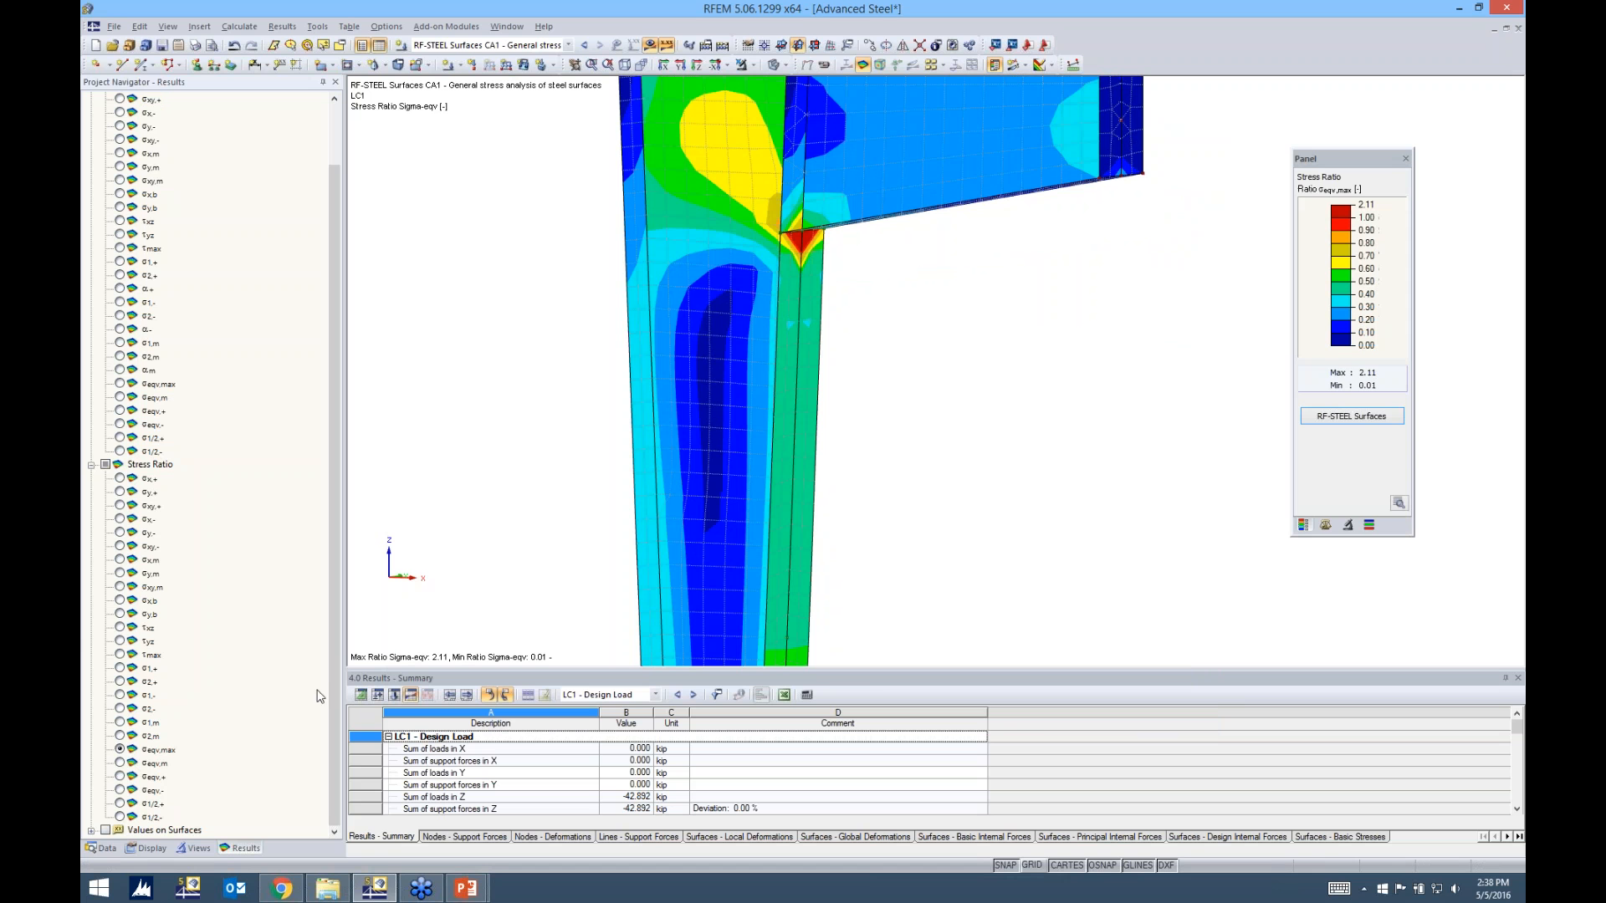
Turn on the surface result values for the σeqv,max stress ratio at the FE mesh points
left_click(91, 829)
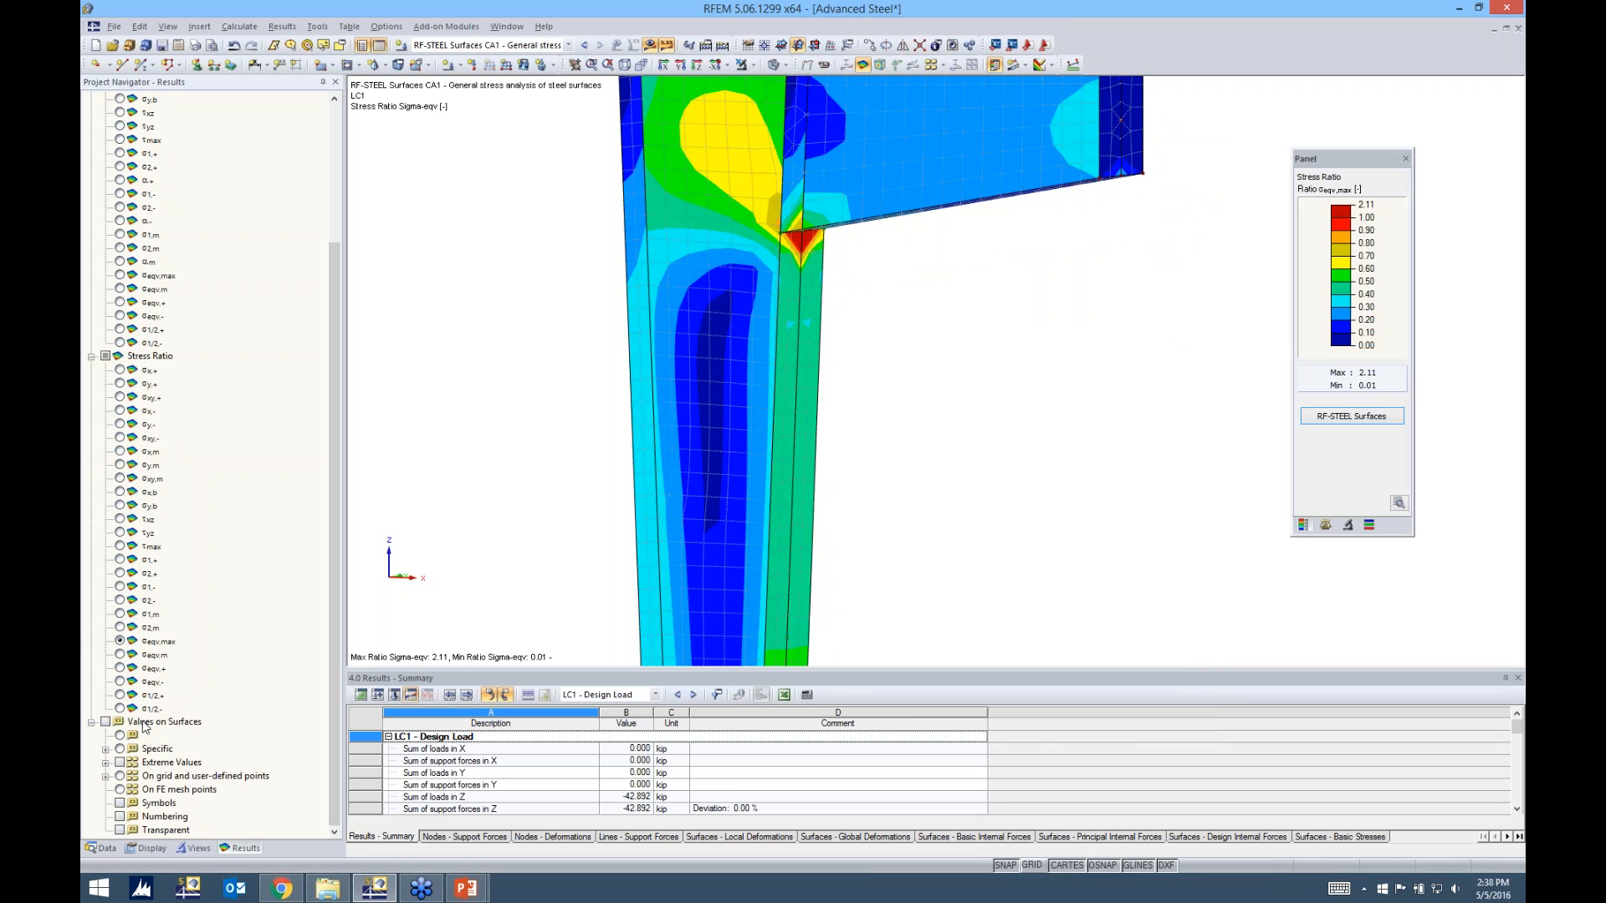
left_click(106, 723)
left_click(106, 763)
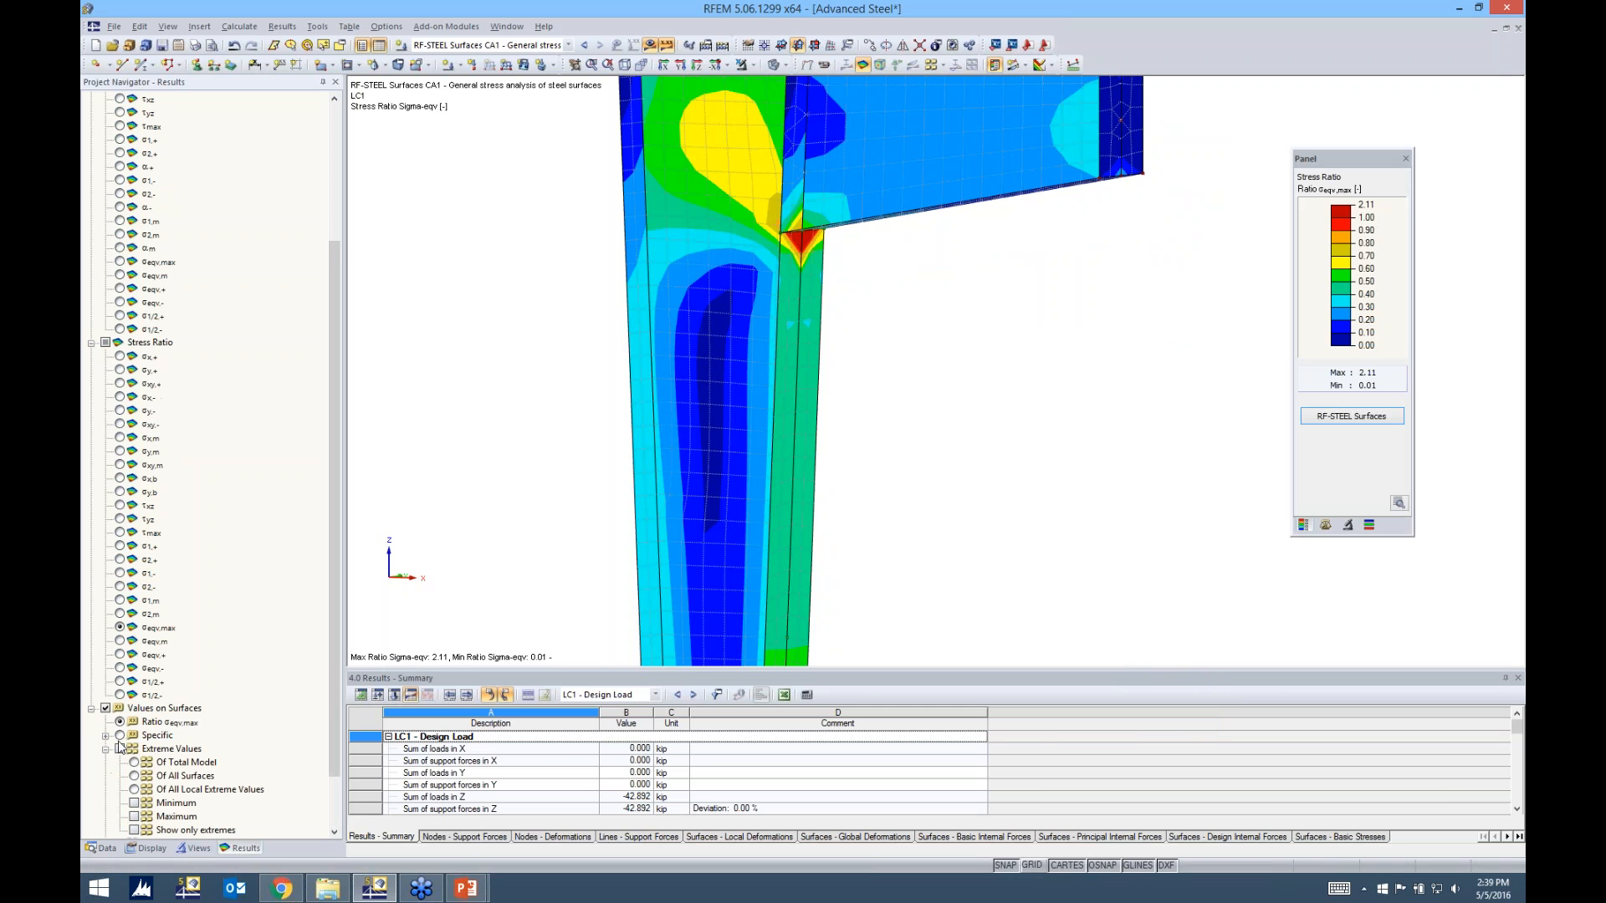
scroll(126, 732, "down", 2)
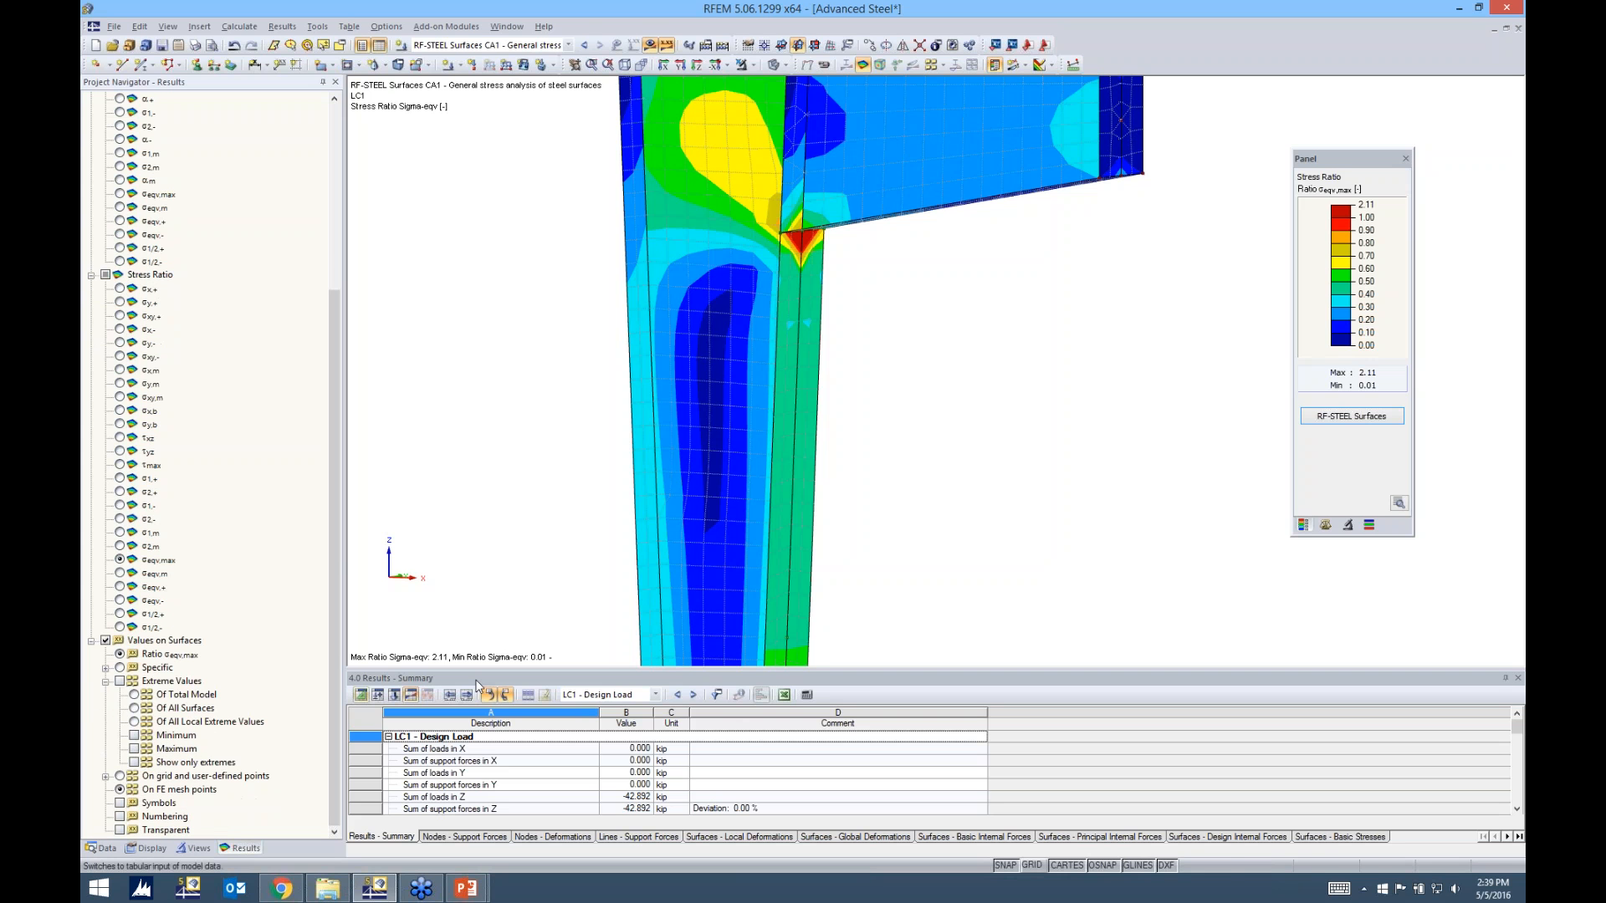
middle_click_drag(995, 488, 922, 512, "ctrl")
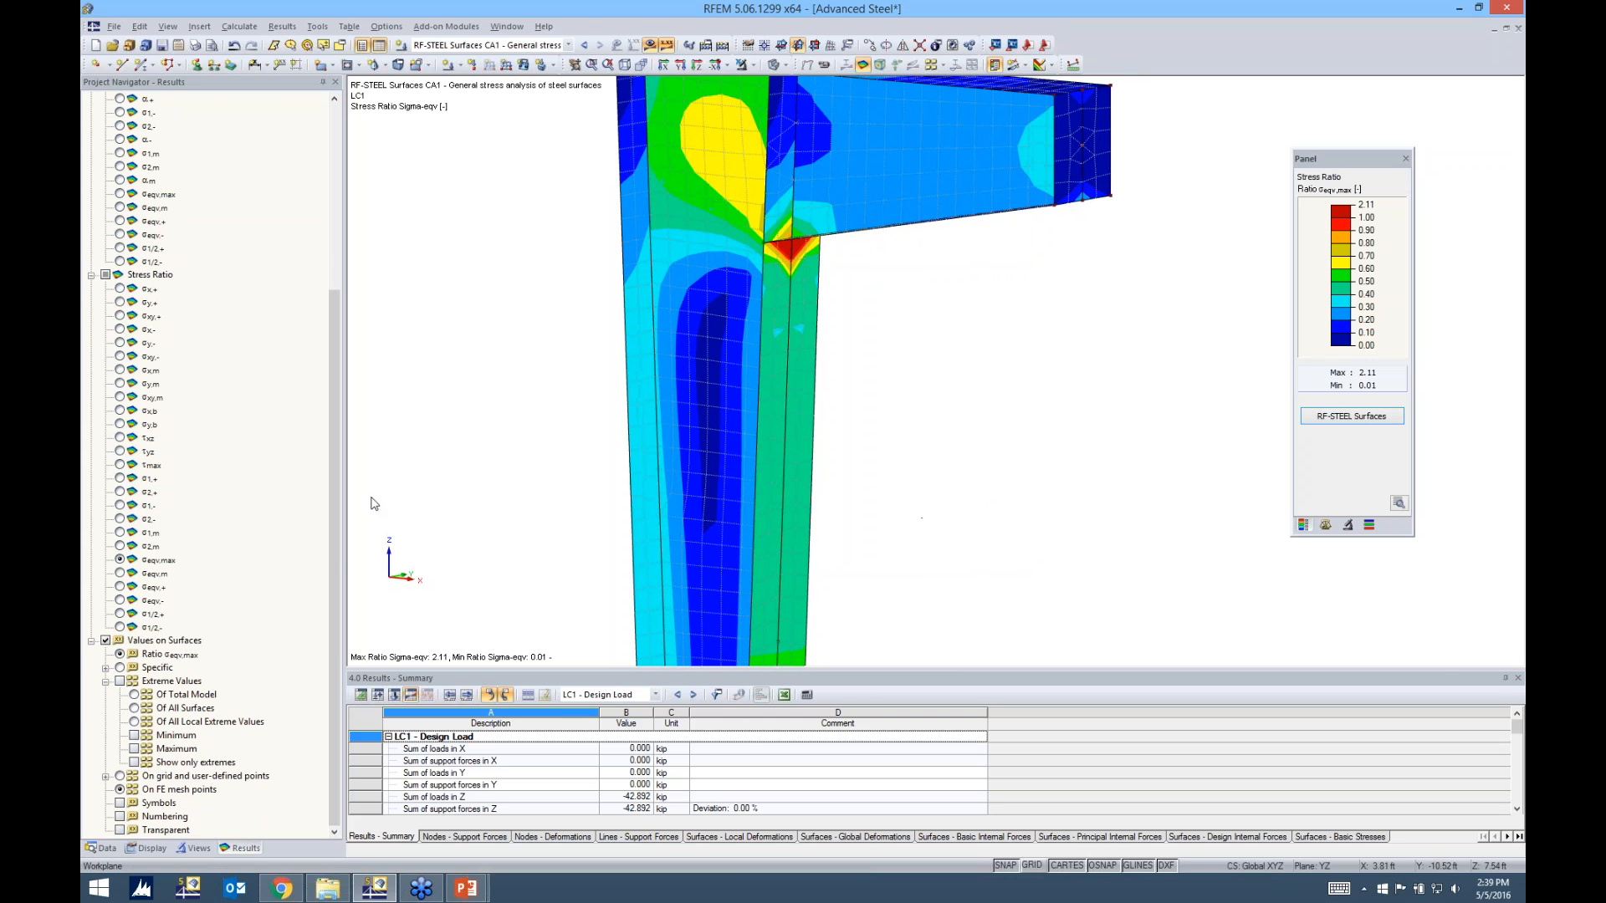
left_click(120, 790)
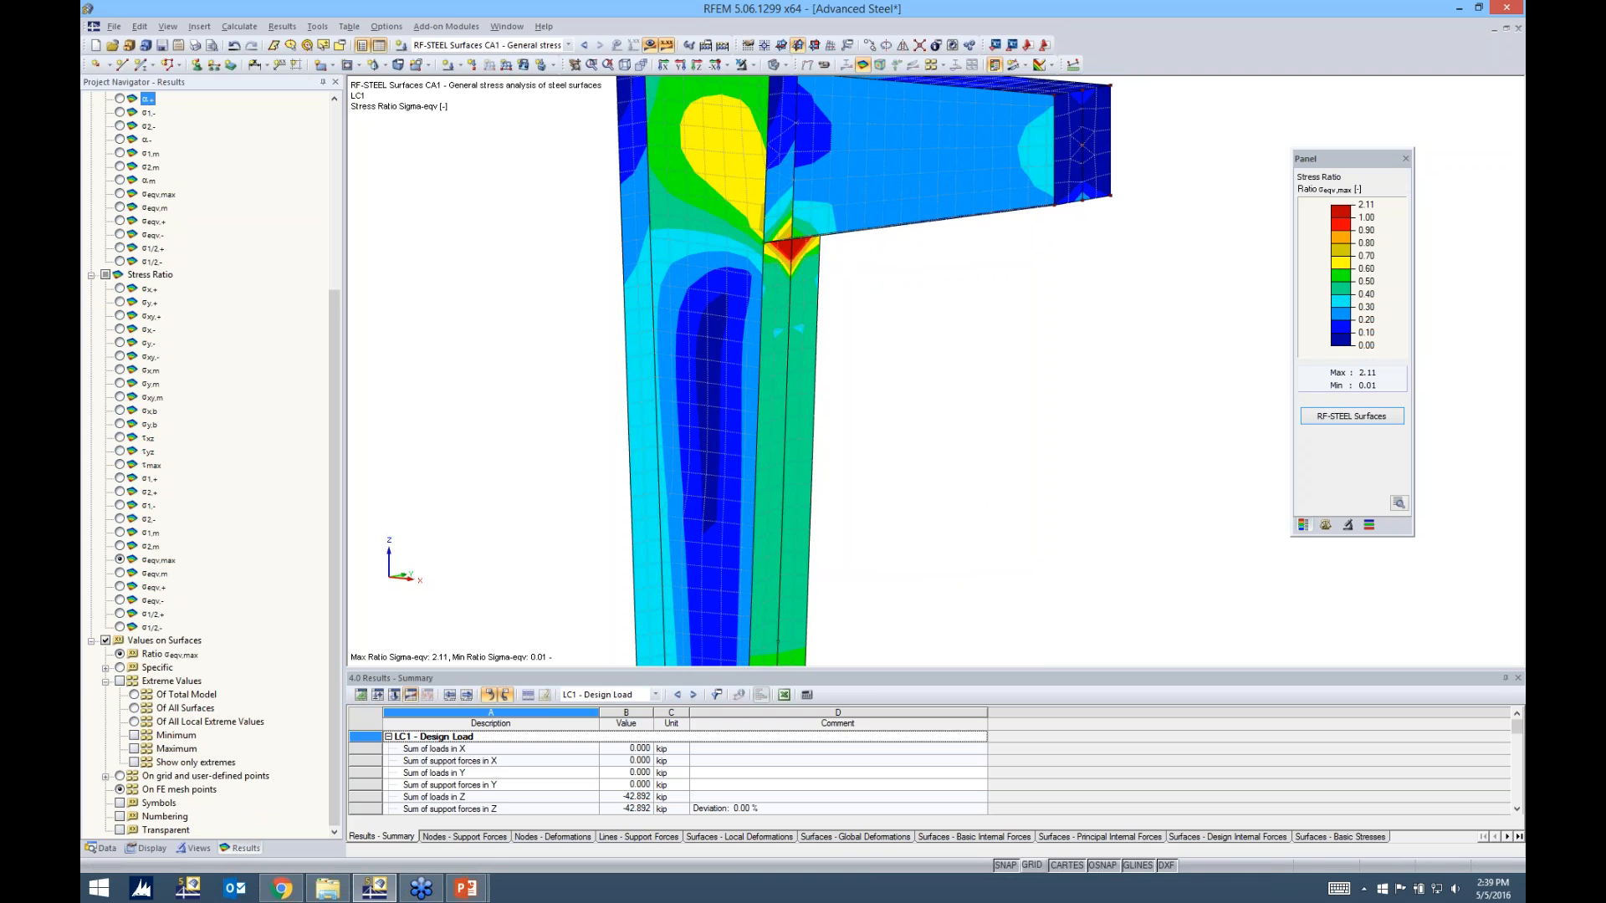
left_click(119, 654)
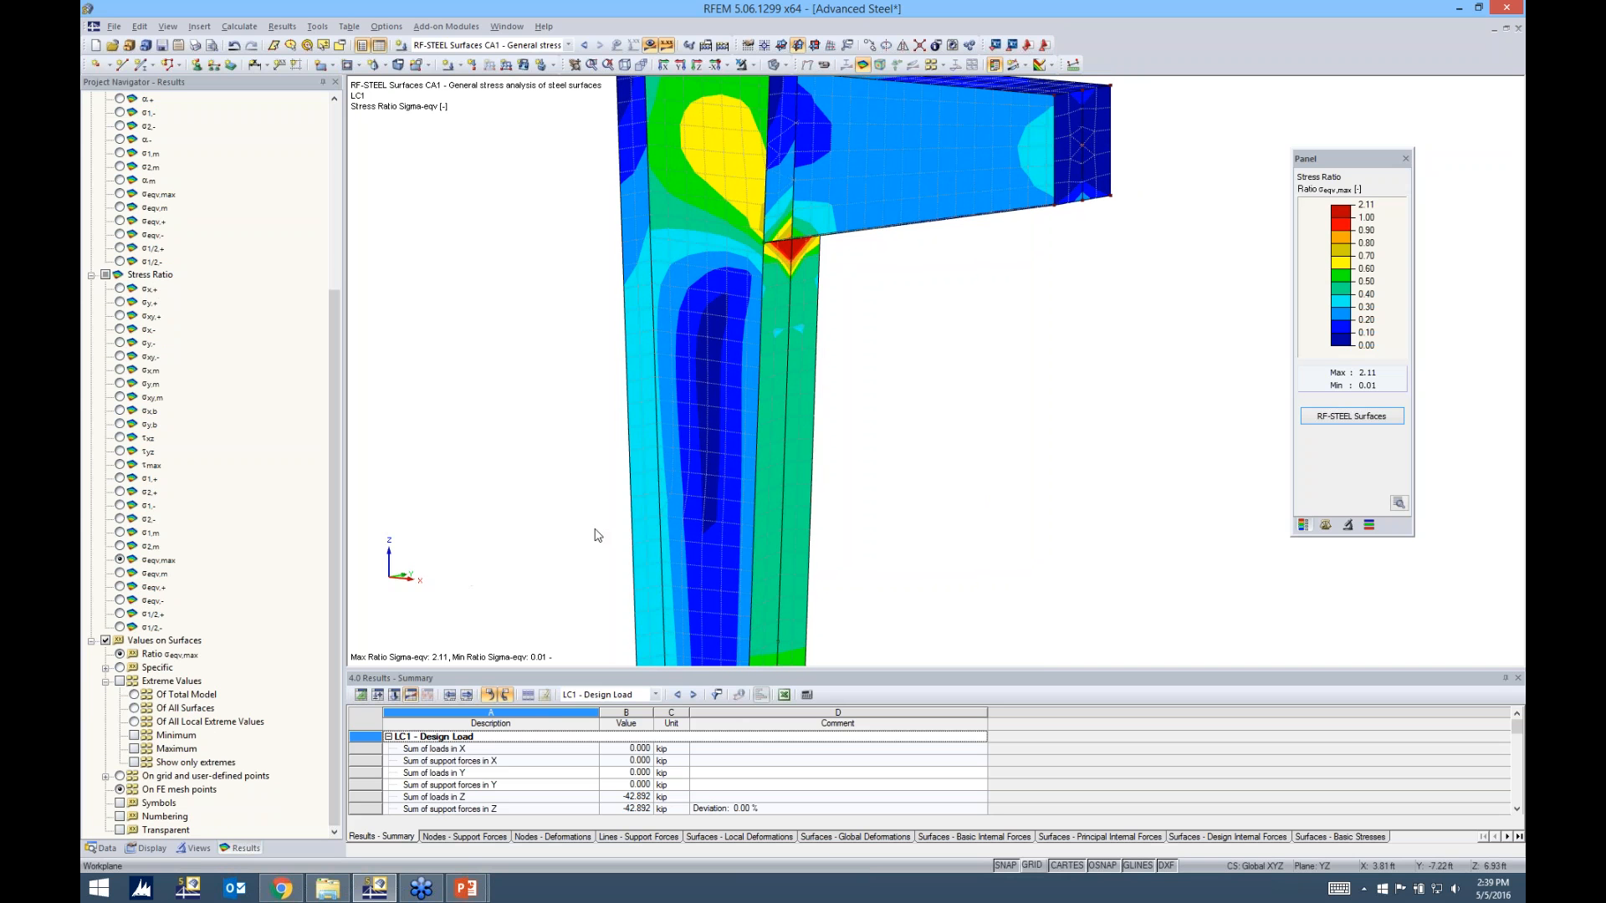
scroll(599, 535, "down", 2)
left_click(120, 681)
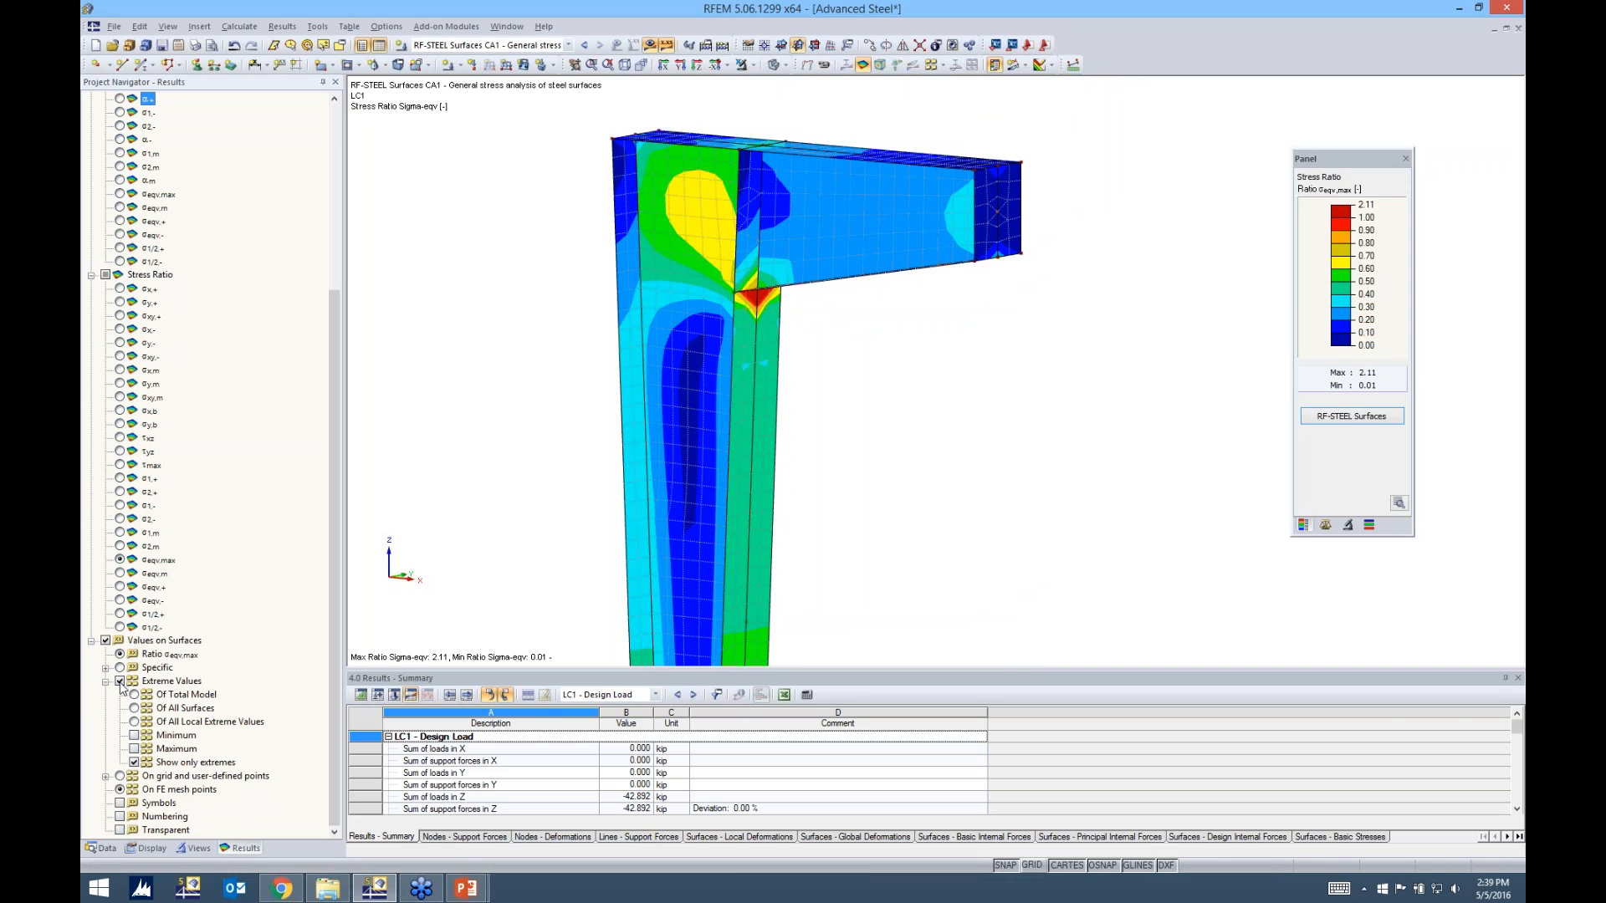
left_click(120, 681)
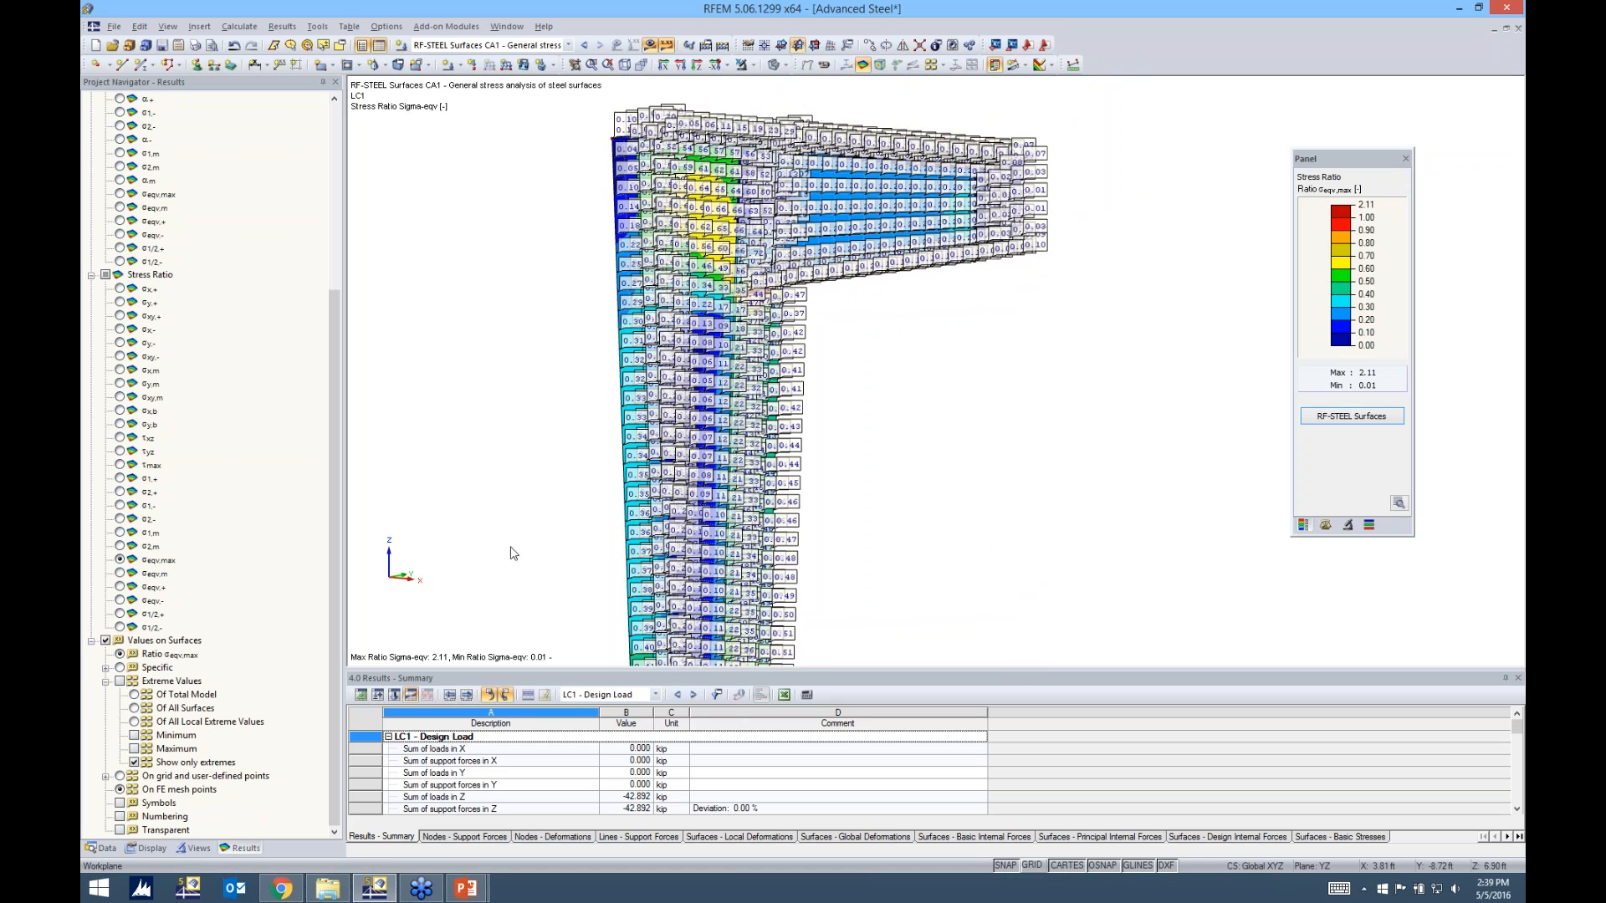
Examine the σeqv,max stress ratio values at the mesh points of the column web and the beam-to-column connection
scroll(695, 363, "up", 5)
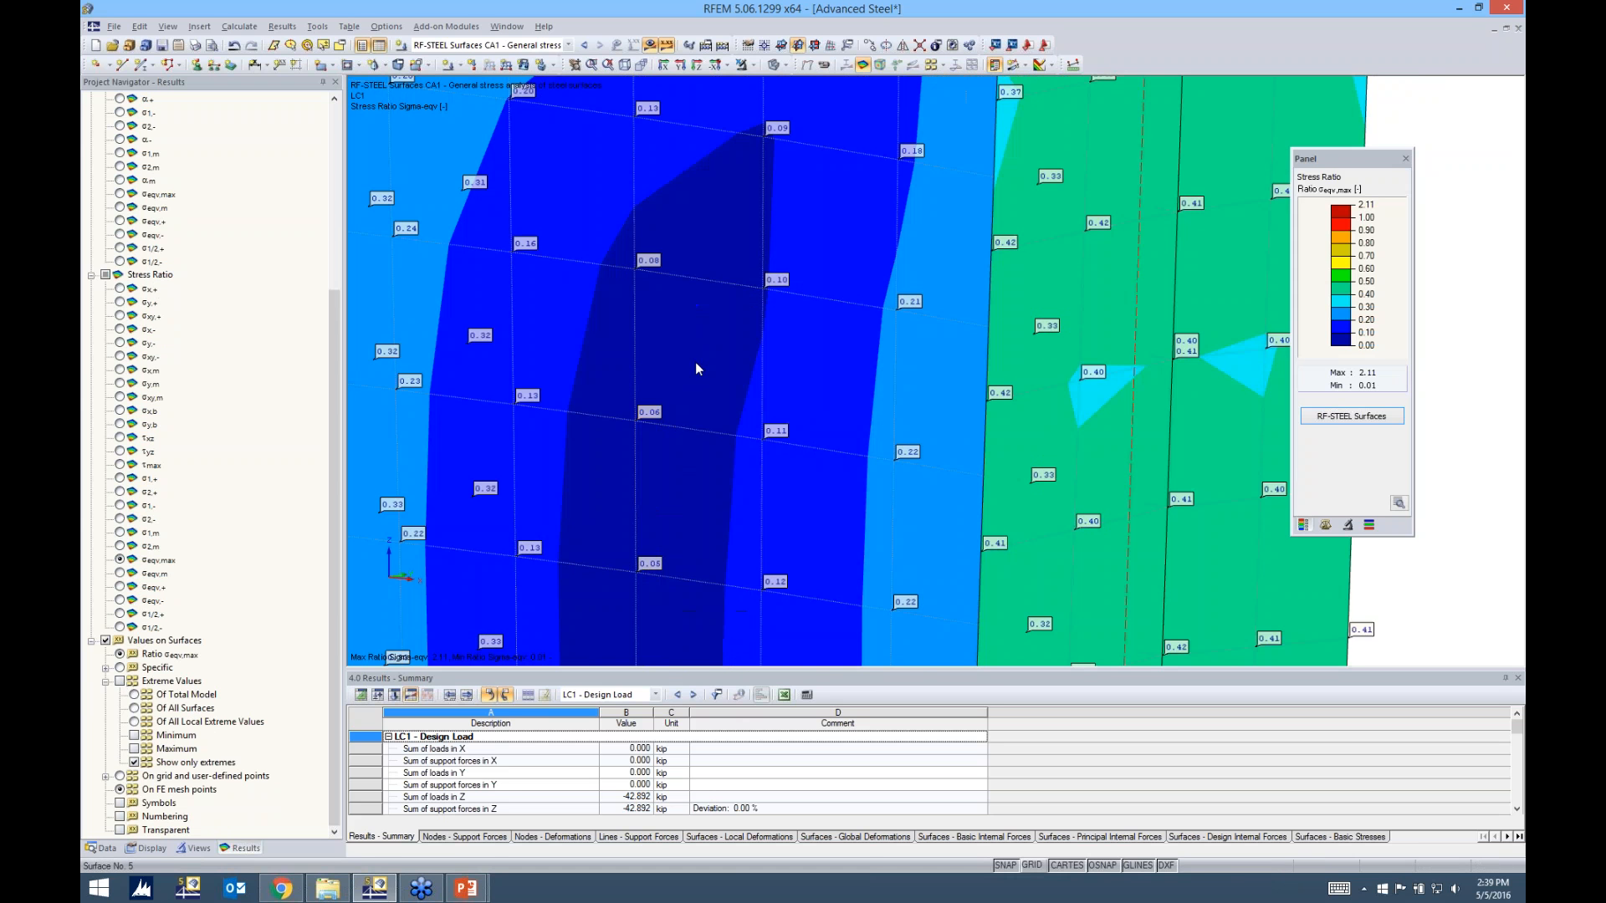
scroll(713, 433, "up", 1)
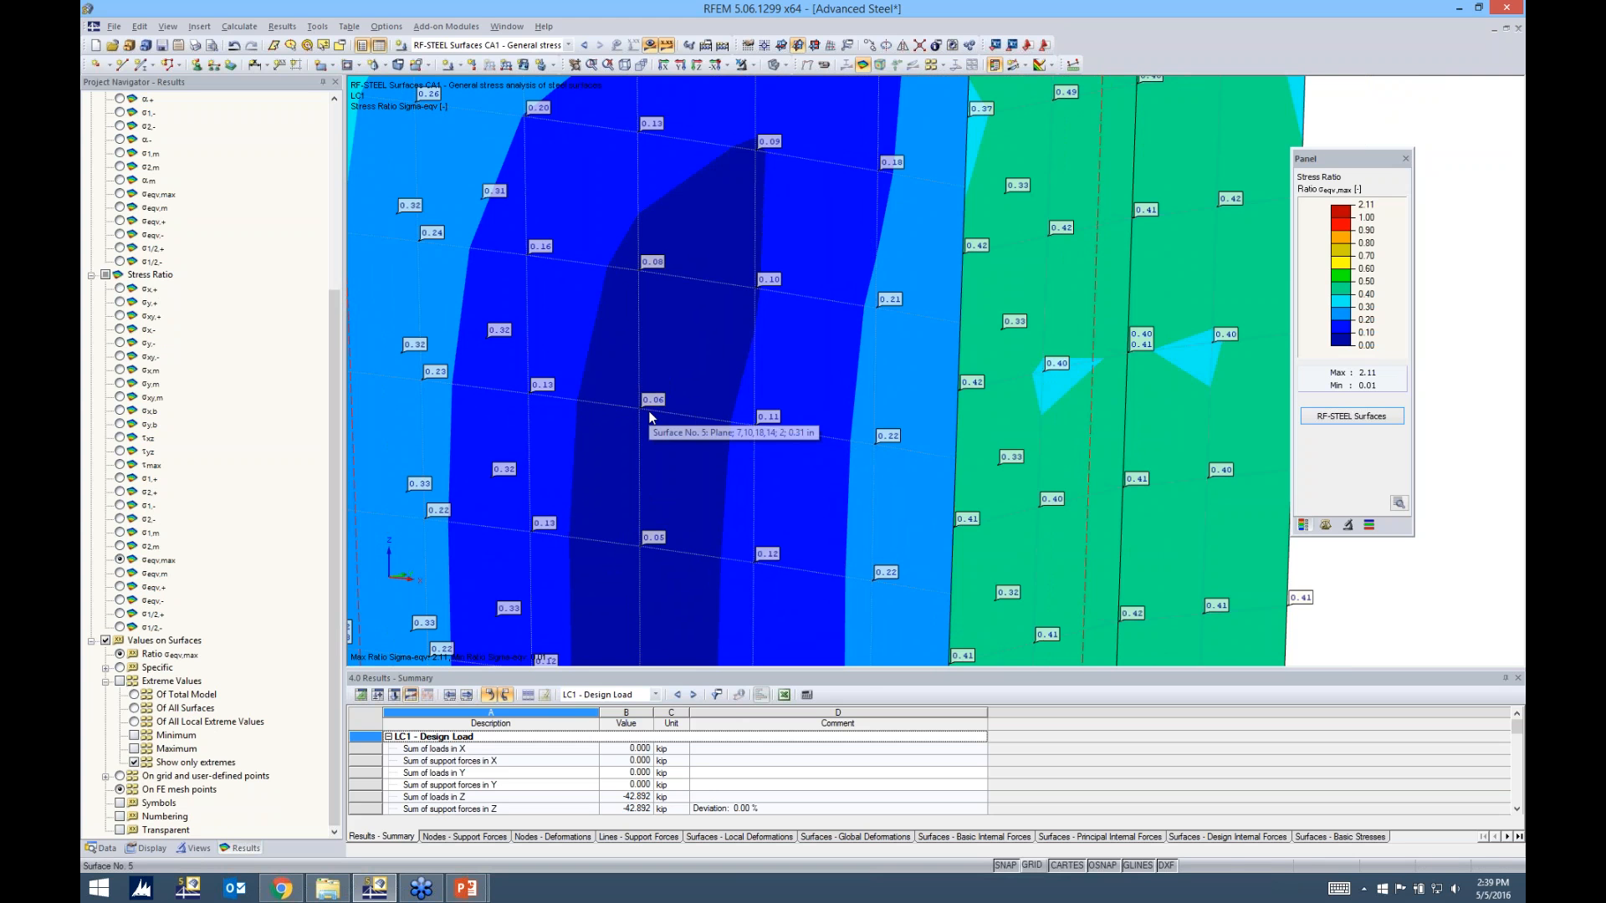
scroll(704, 316, "down", 1)
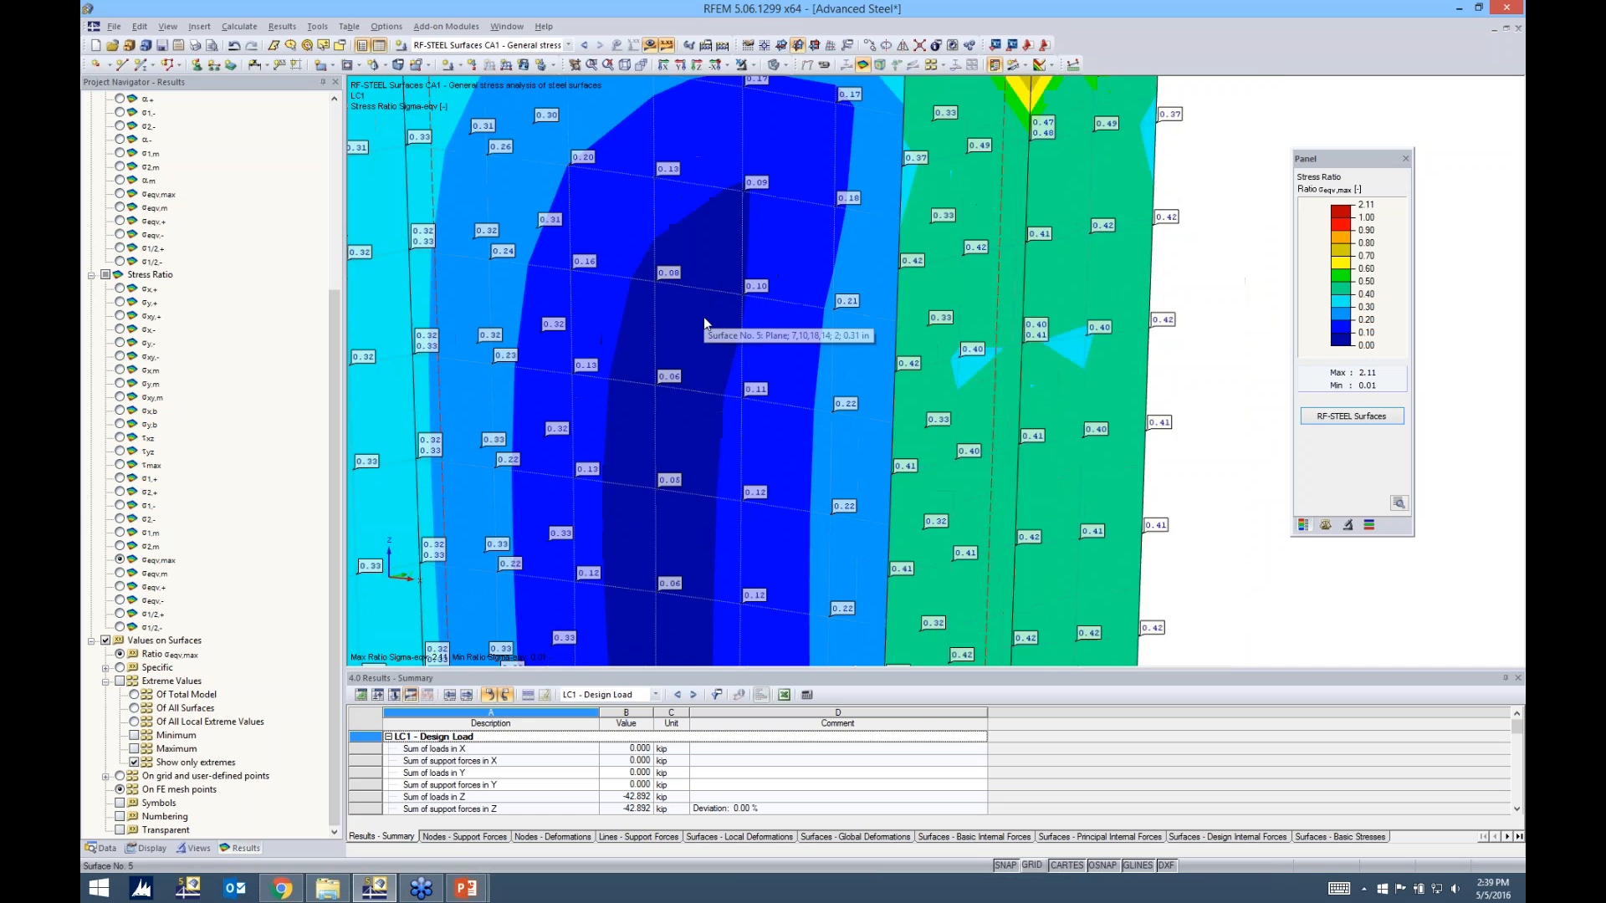
scroll(704, 325, "down", 4)
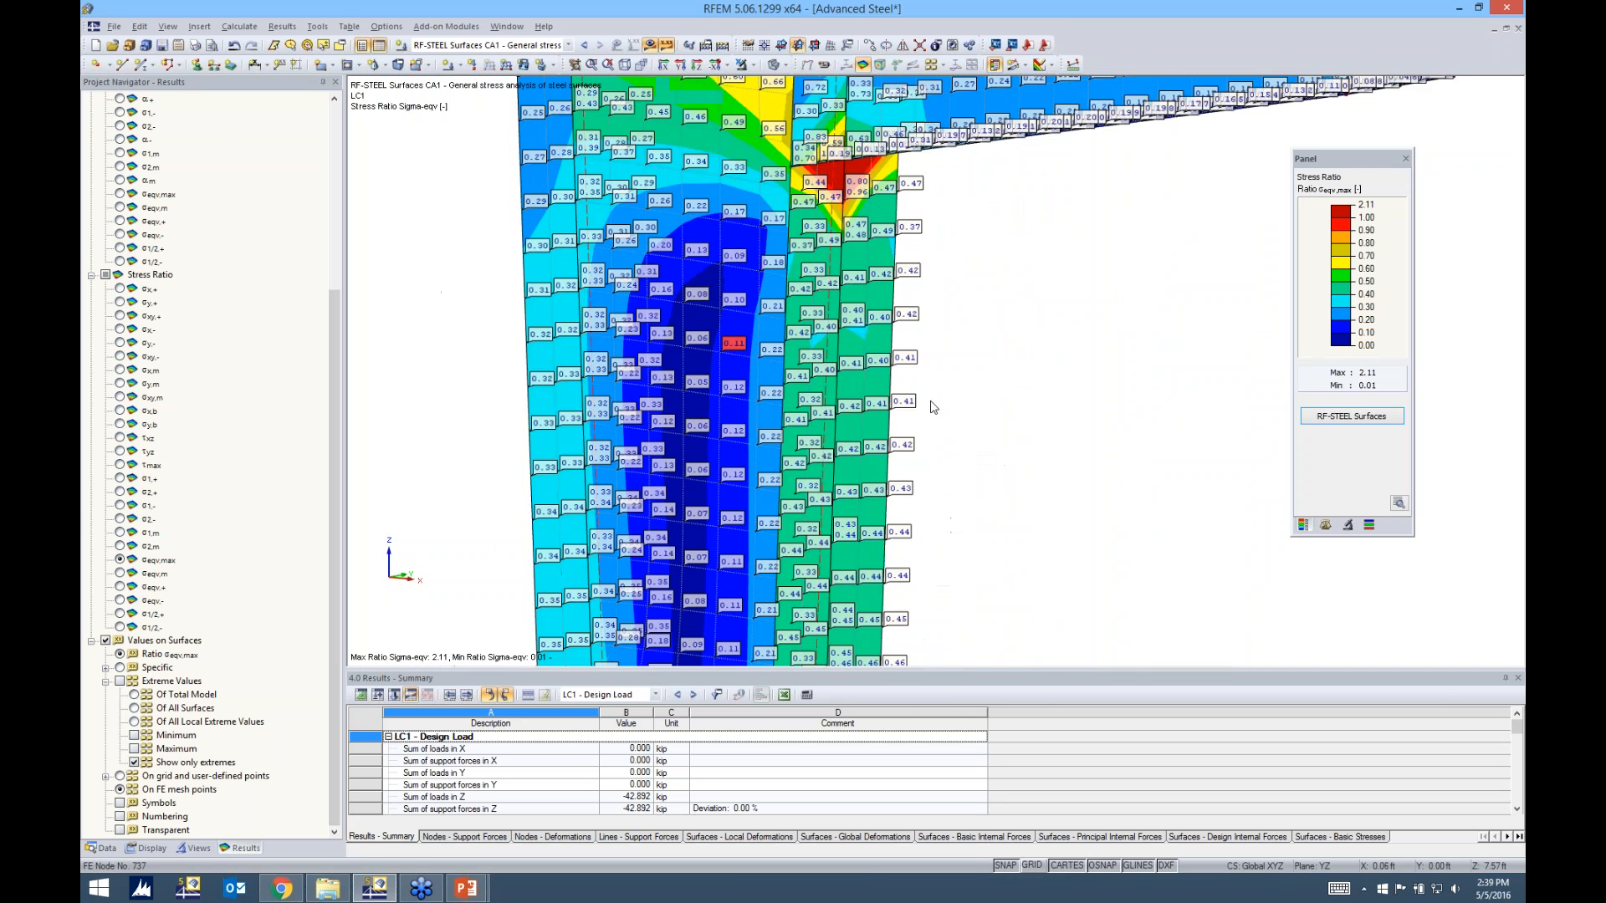
middle_click_drag(980, 286, 1101, 233)
middle_click_drag(1043, 278, 1047, 343, "ctrl")
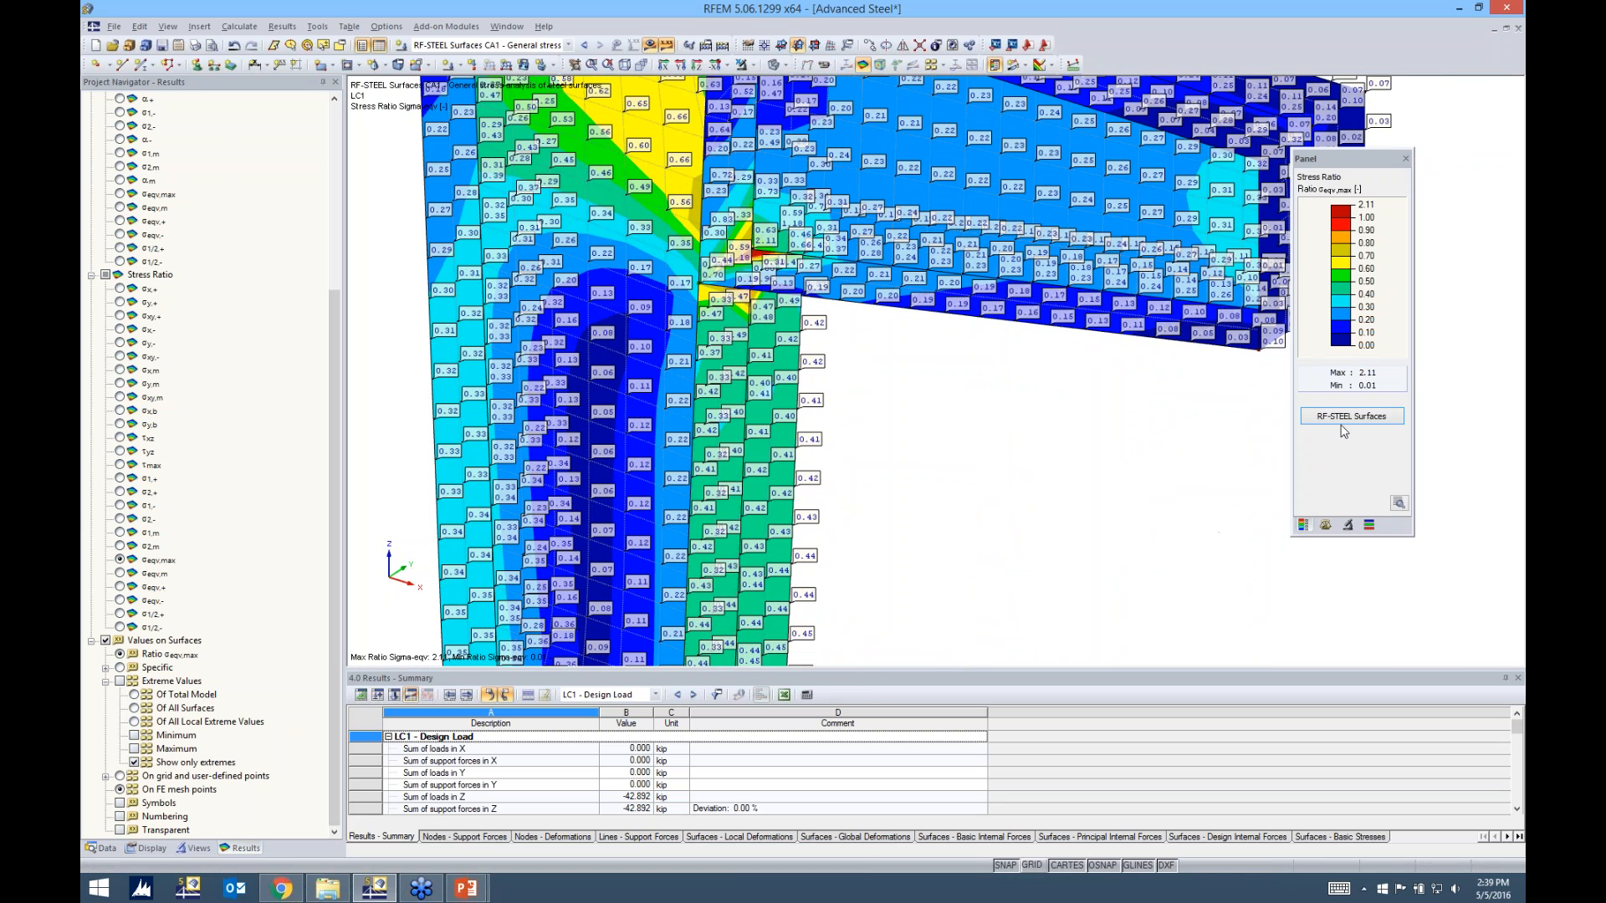
Switch the RF-STEEL Surfaces results from FE mesh points to grid points, recalculate, and show the results graphically on the model
left_click(1345, 418)
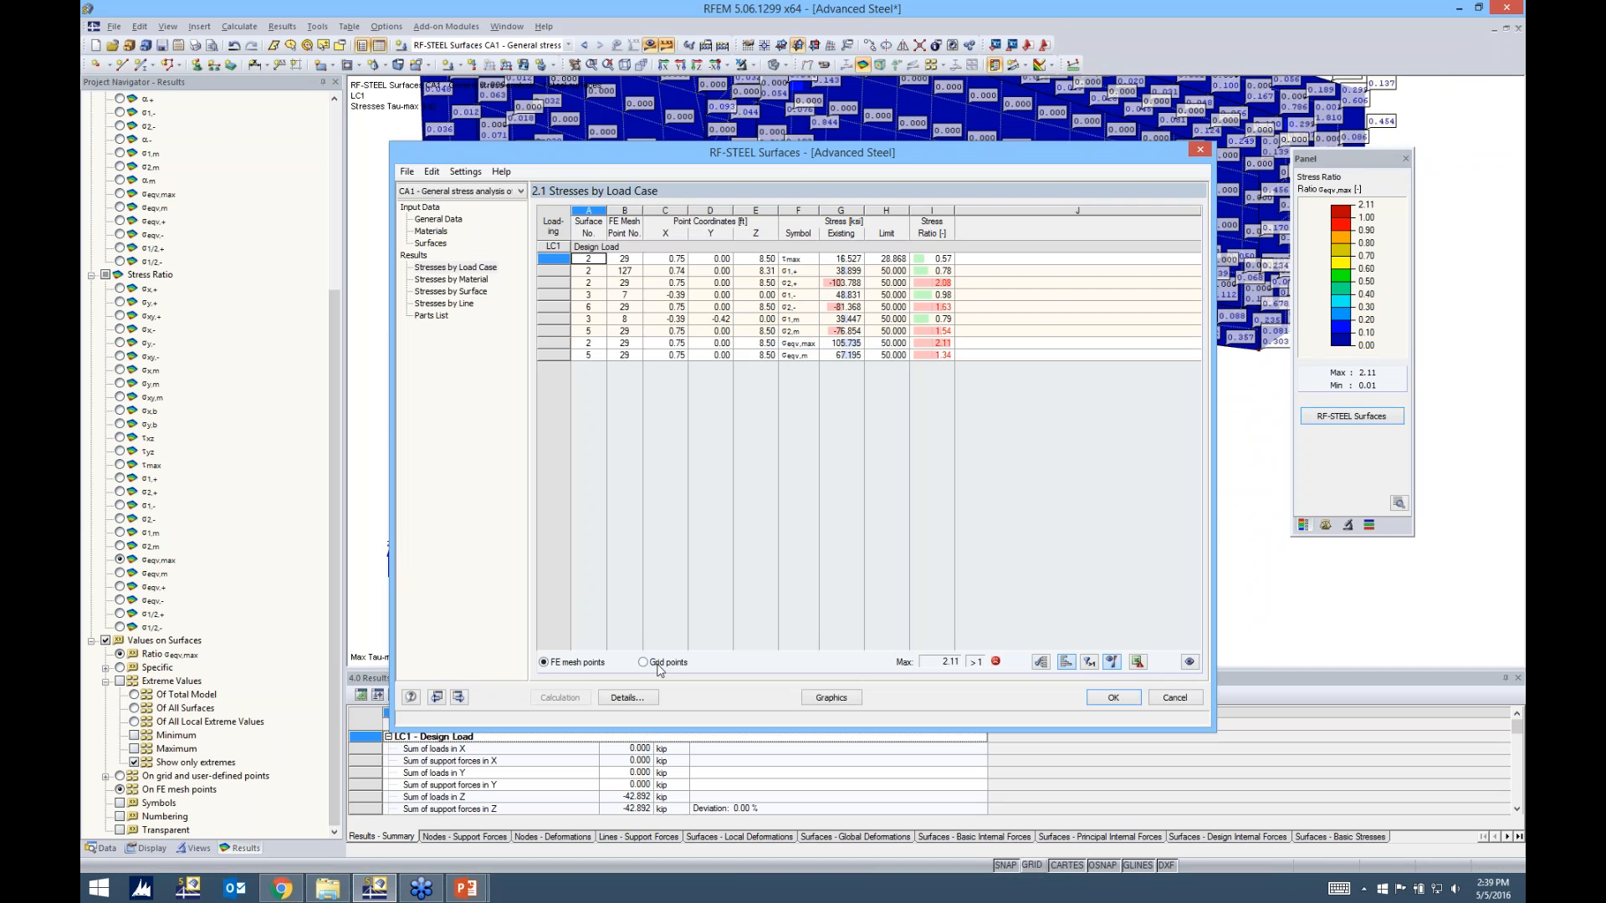
left_click(645, 663)
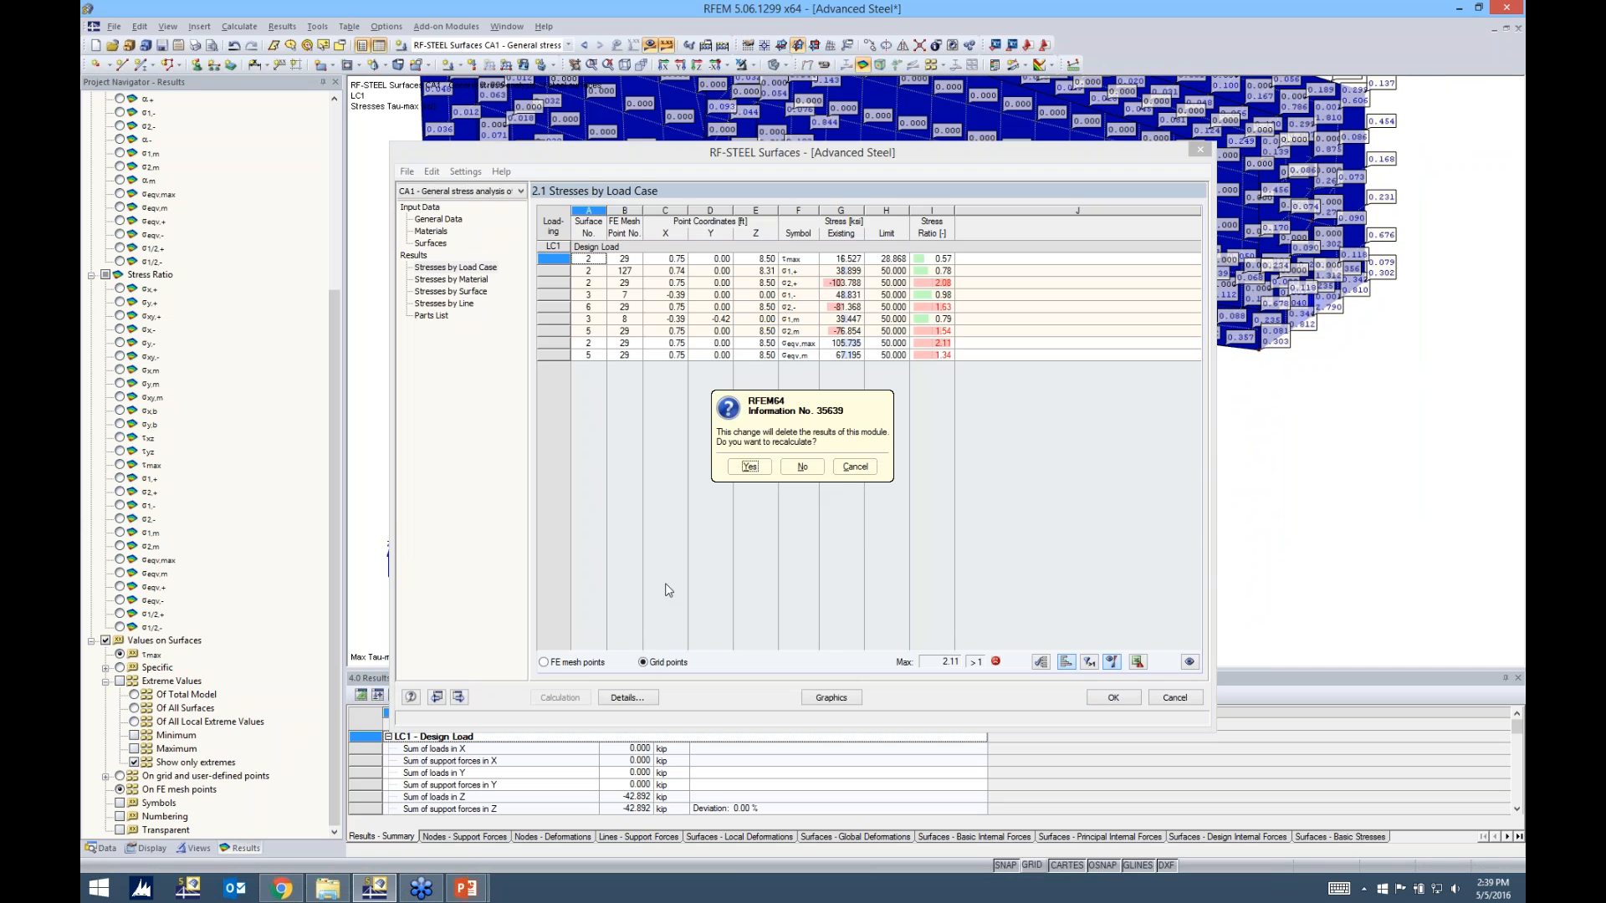
left_click(750, 466)
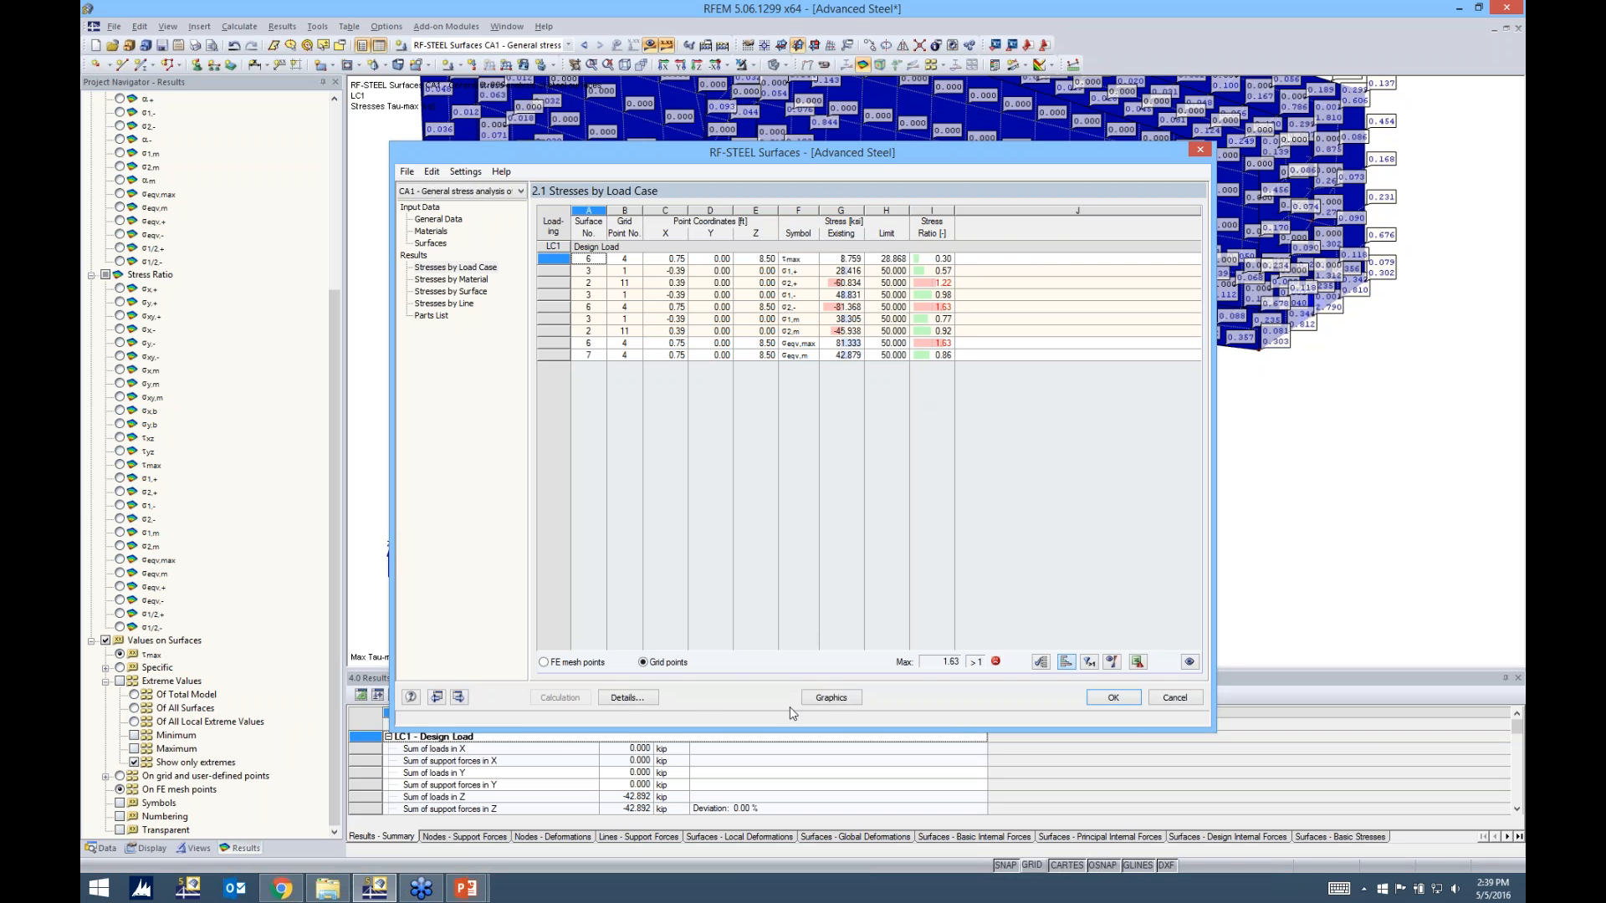
left_click(828, 695)
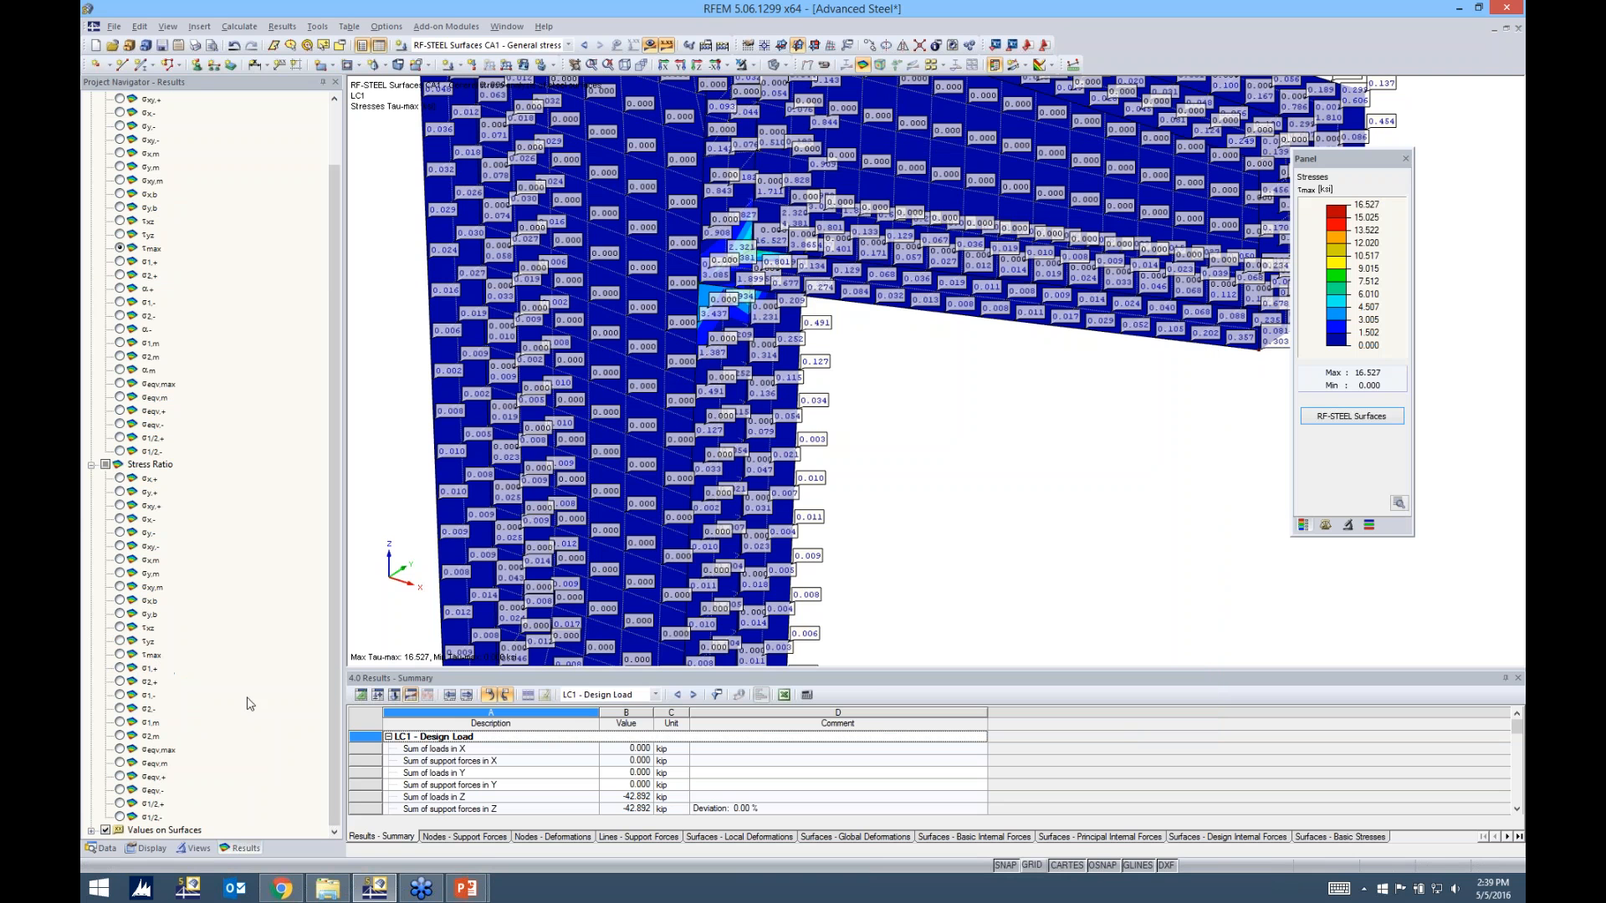
Hide the values on surfaces and display the σeqv,max stress ratio on the model
left_click(106, 830)
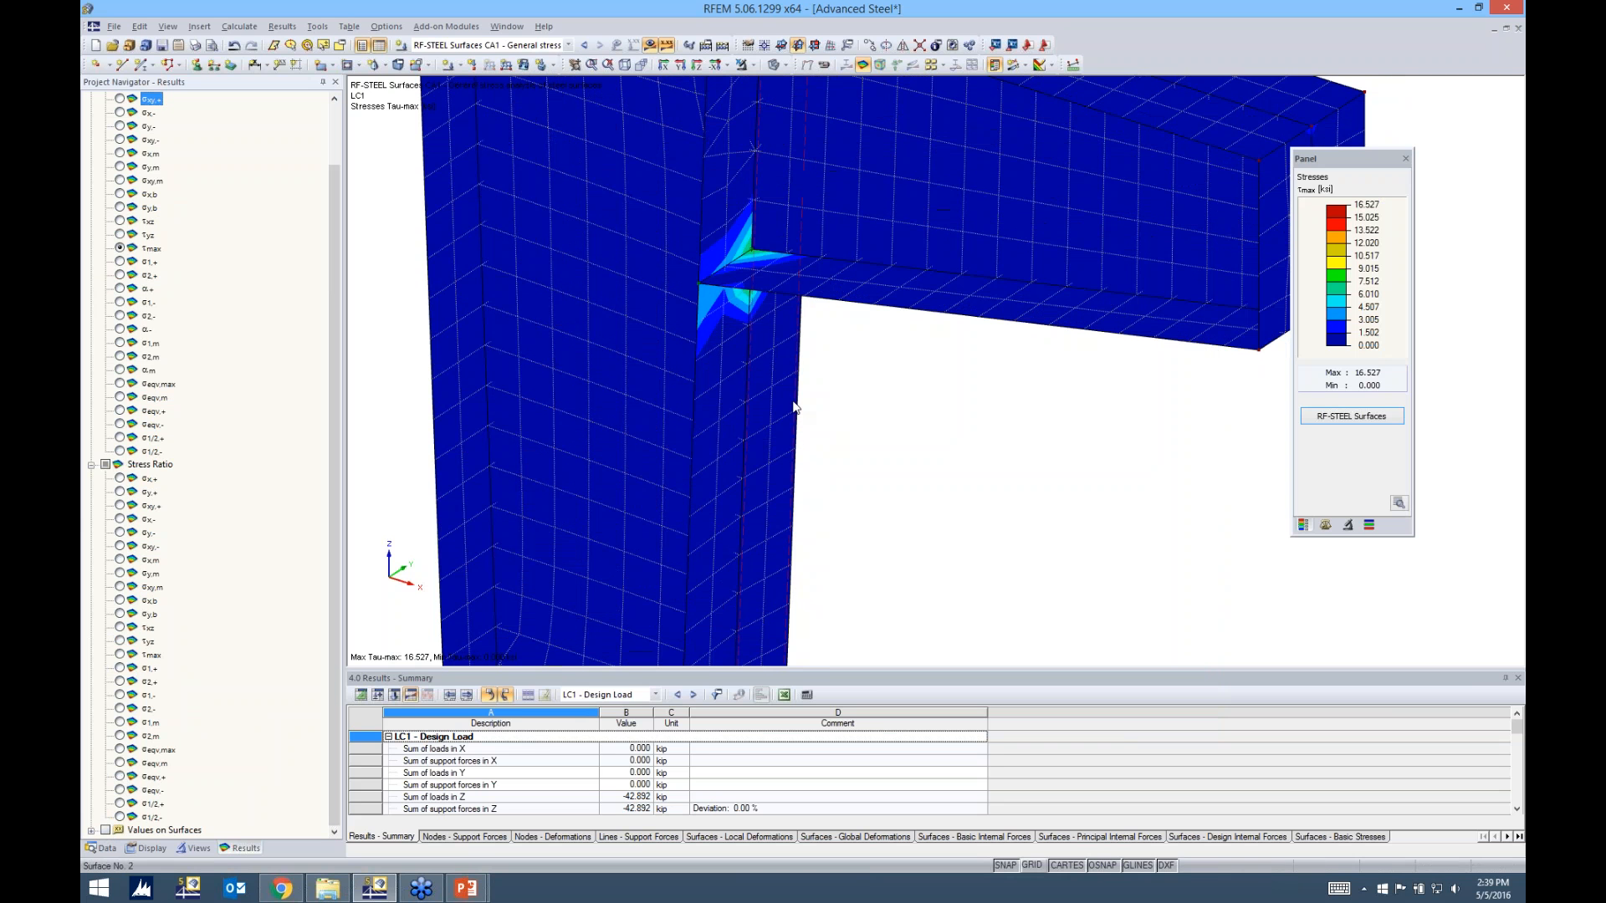
scroll(857, 384, "down", 3)
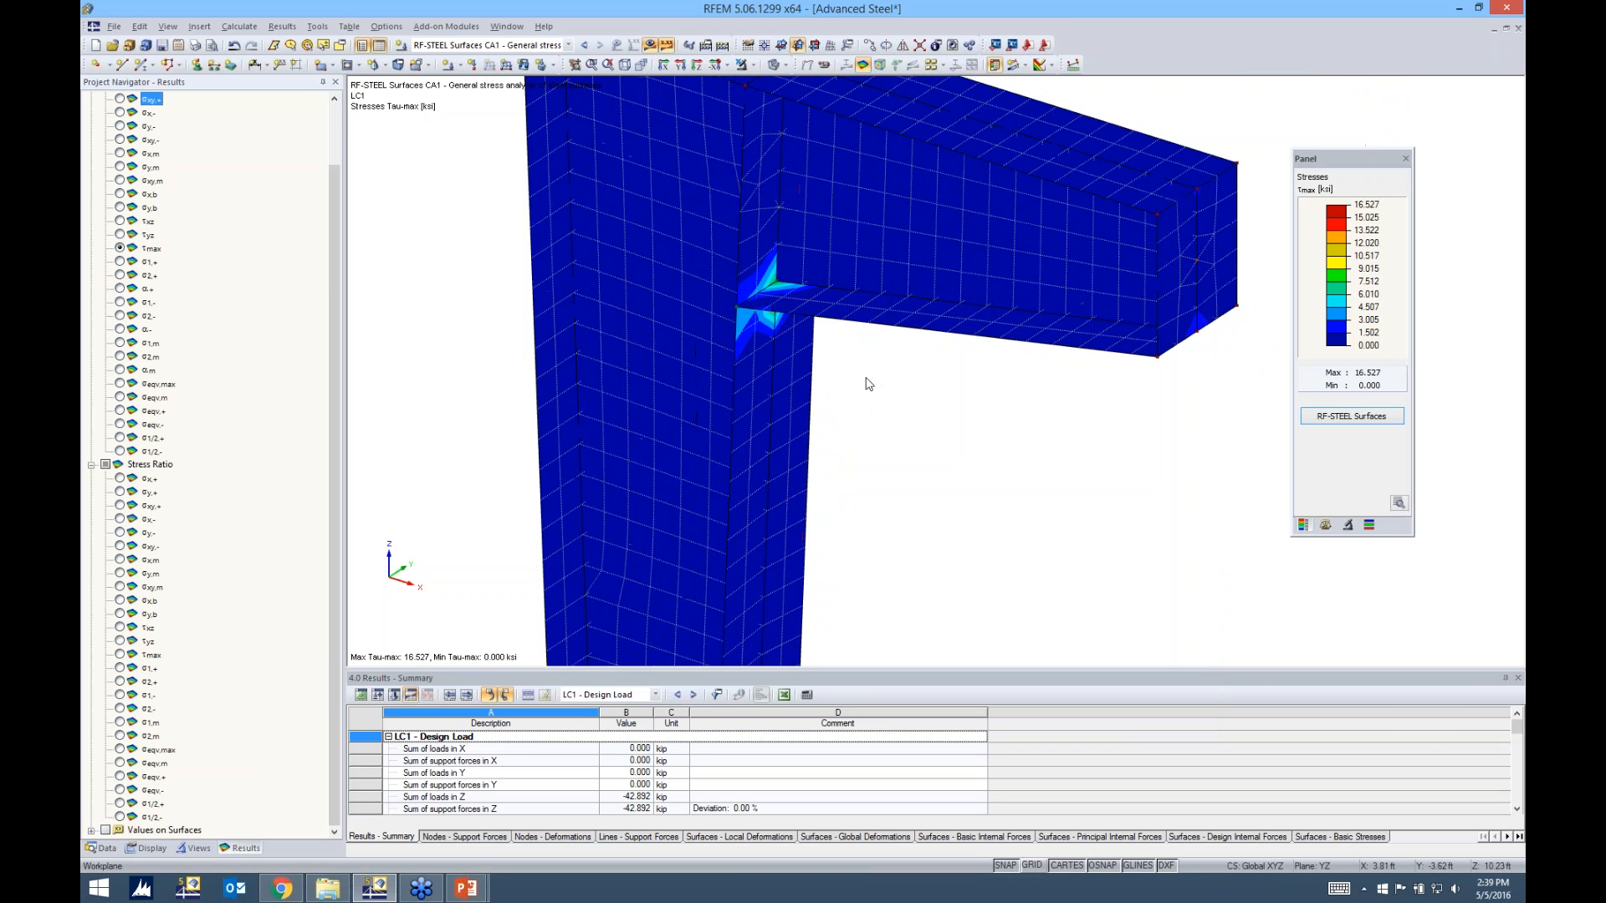
left_click(119, 750)
Review the result grid settings of surface 5, compare the Polar and Cartesian types, keep Cartesian, and redisplay the stress ratio results
double_click(650, 433)
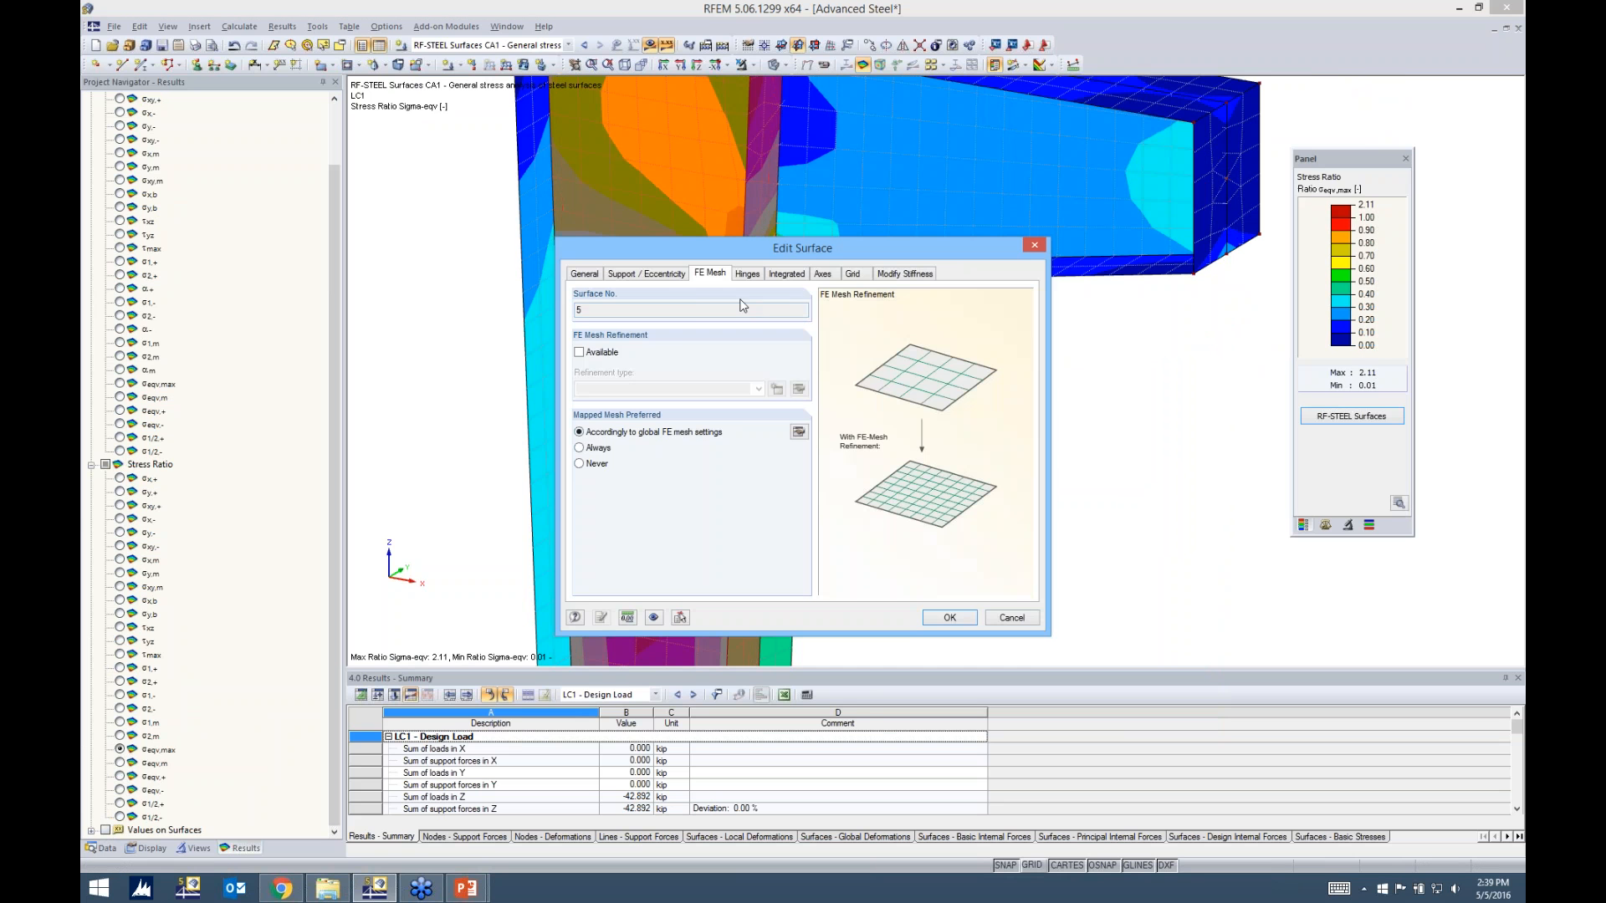
left_click(853, 274)
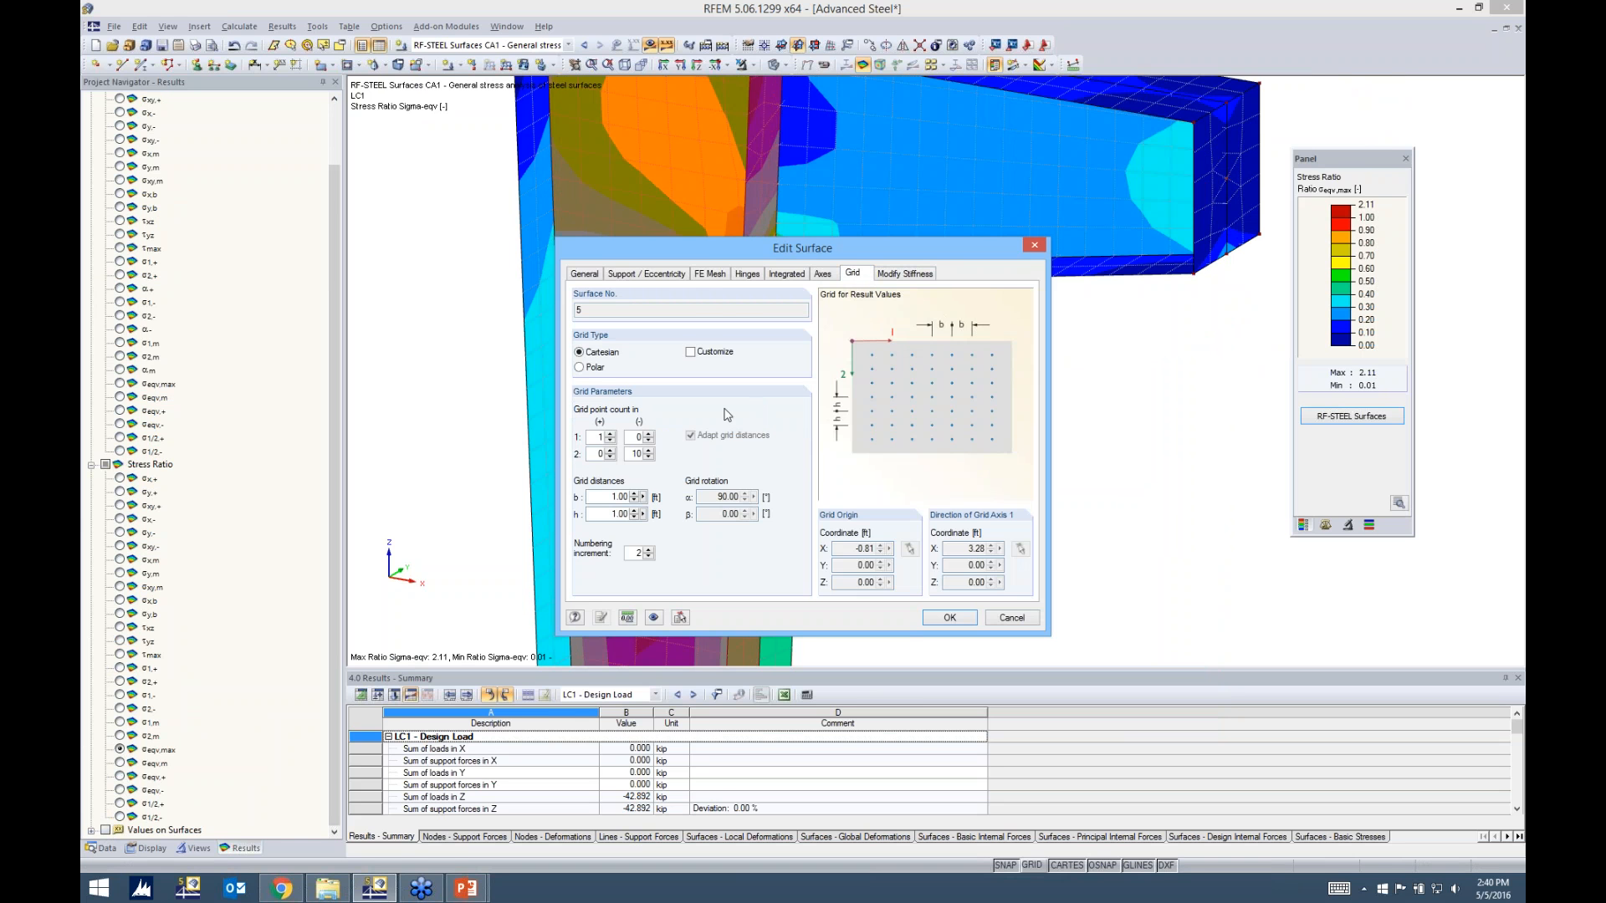
left_click_drag(604, 514, 674, 514)
left_click(583, 366)
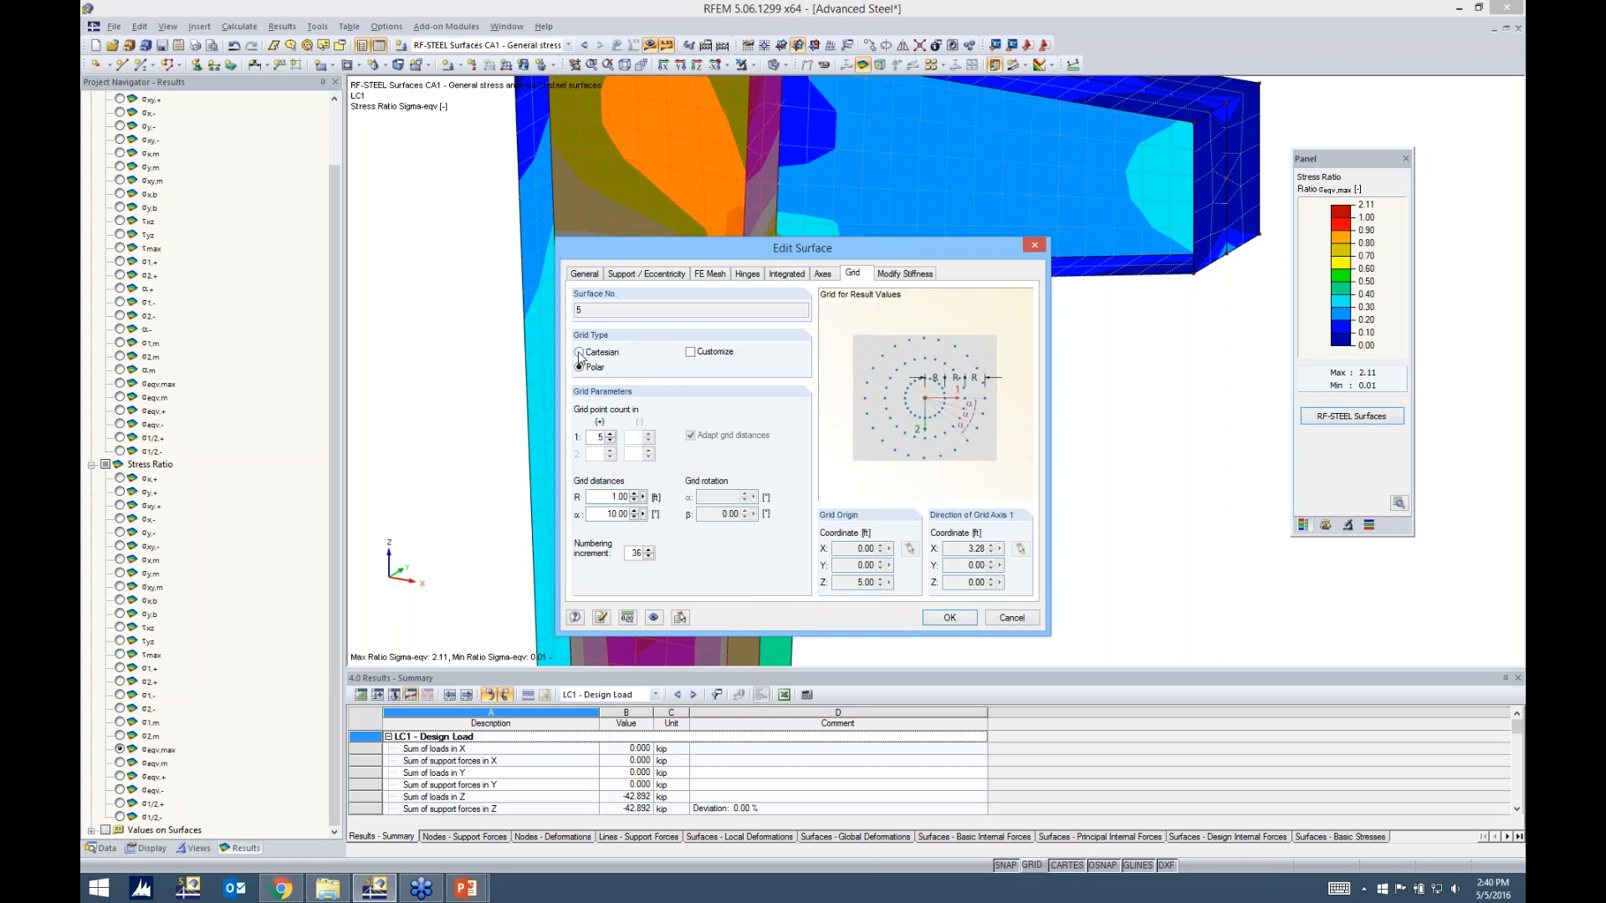
left_click(580, 352)
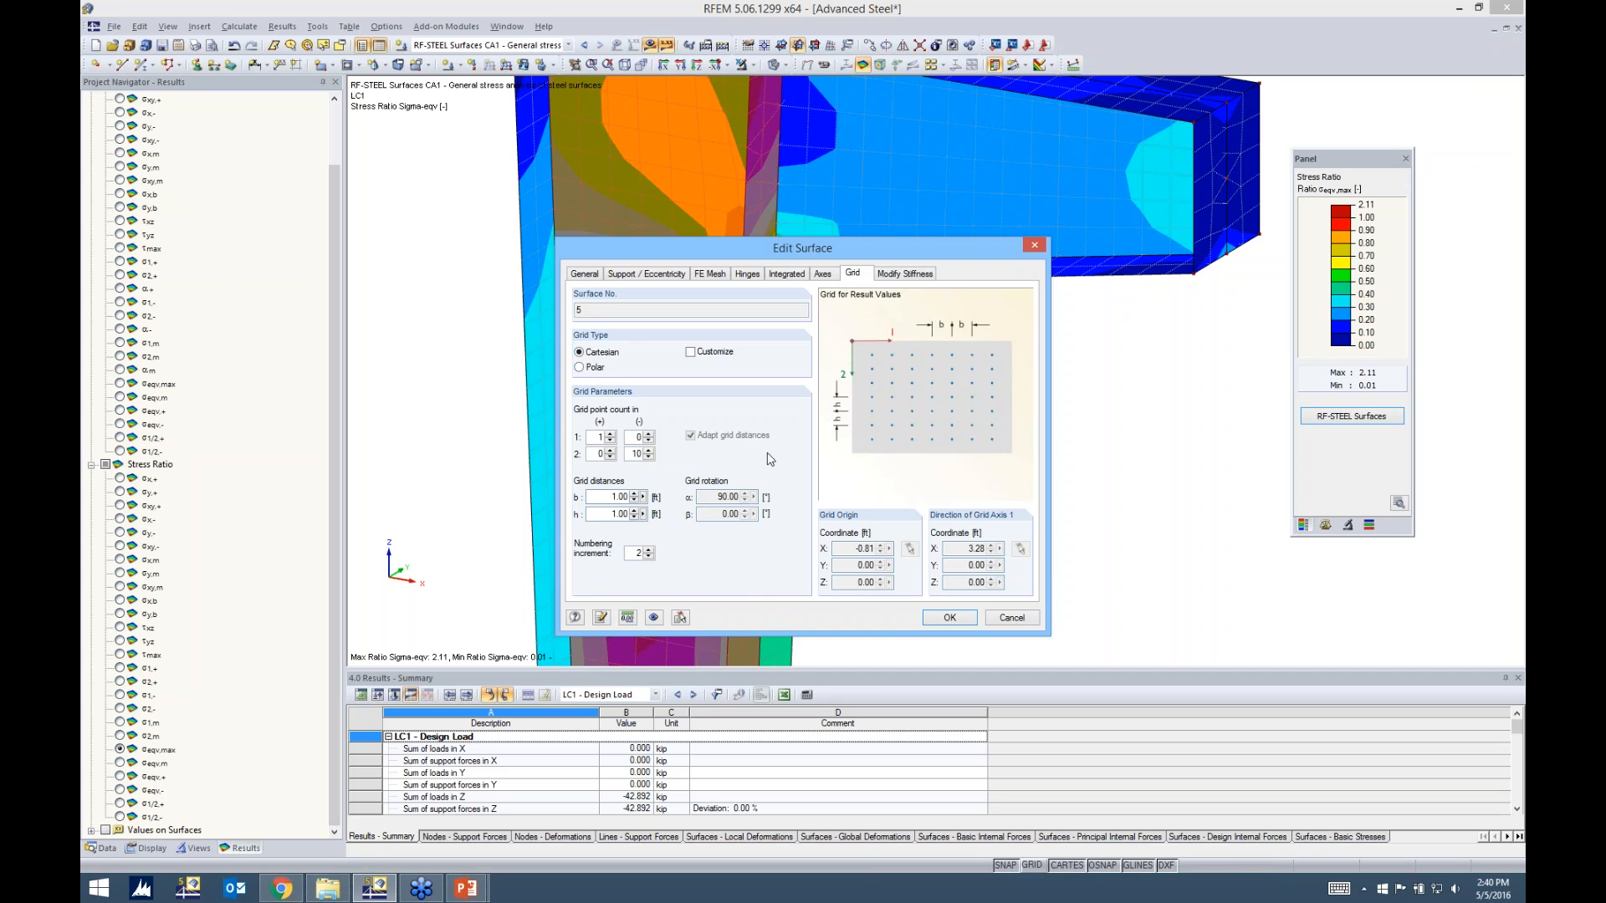
left_click(948, 617)
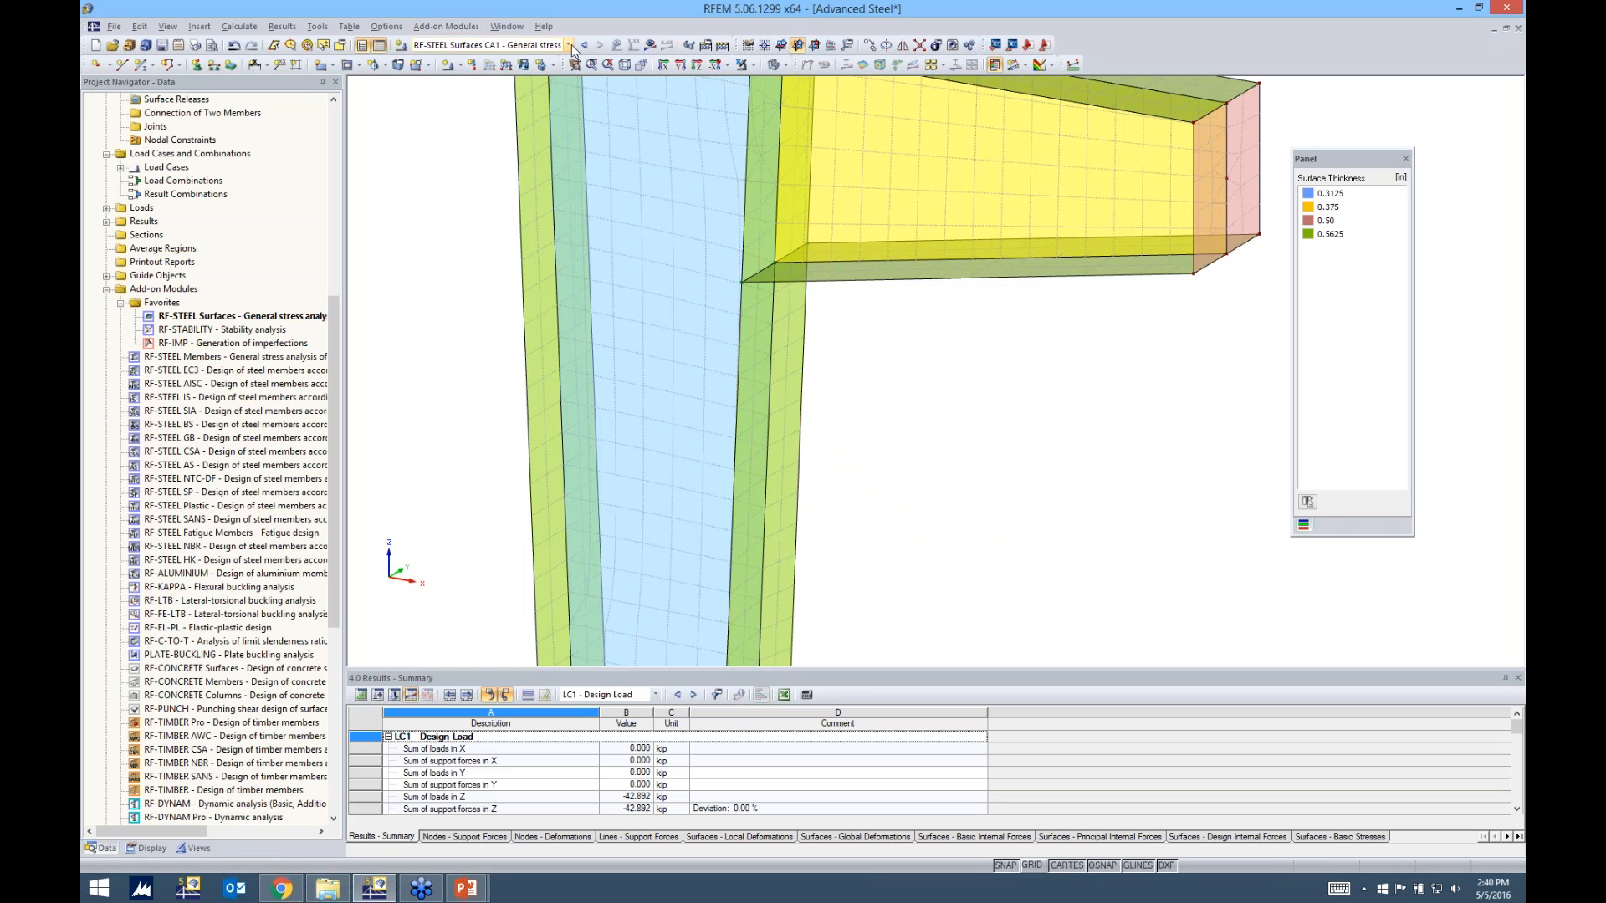
left_click(650, 44)
left_click(776, 471)
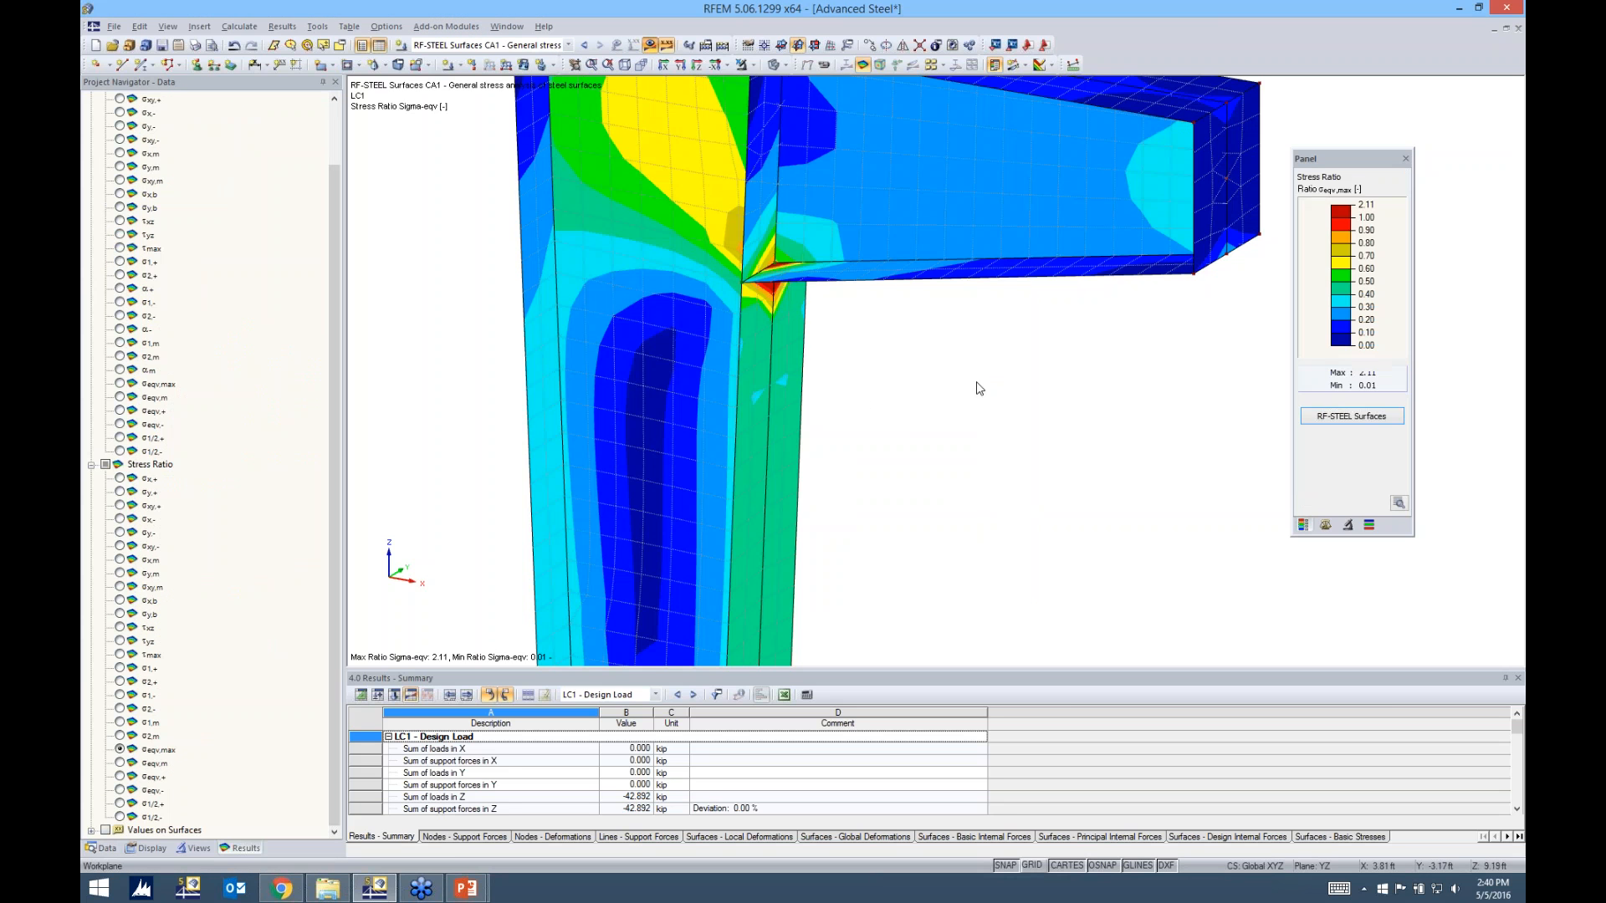
Check the grid-point stresses in RF-STEEL Surfaces and display the τmax values on the grid and user-defined points
left_click(1334, 419)
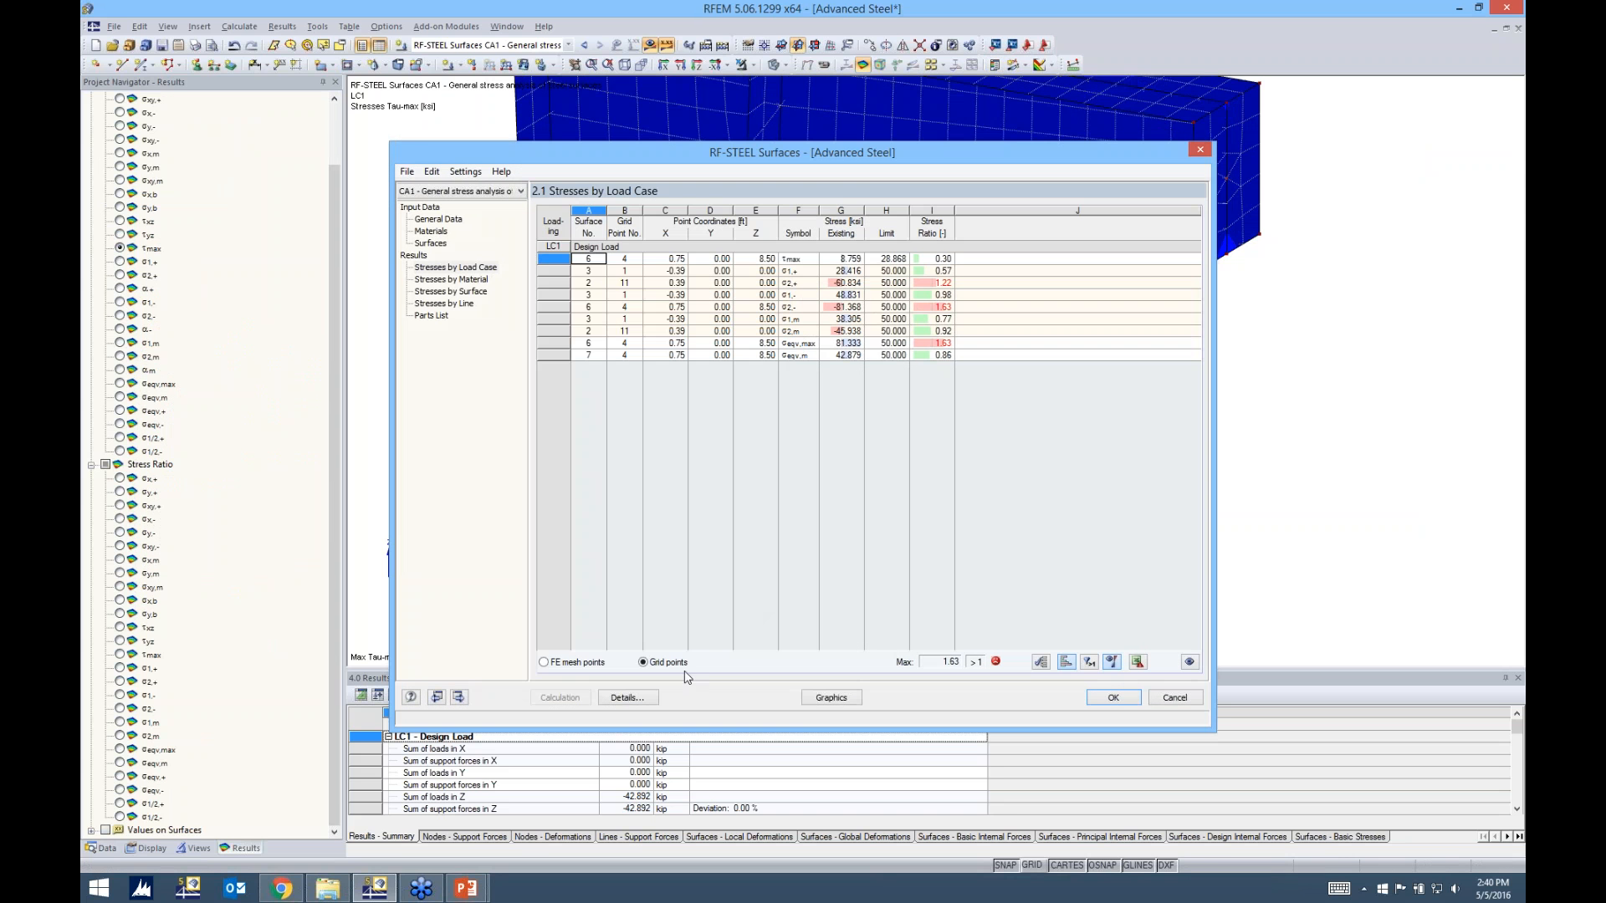
left_click(1104, 699)
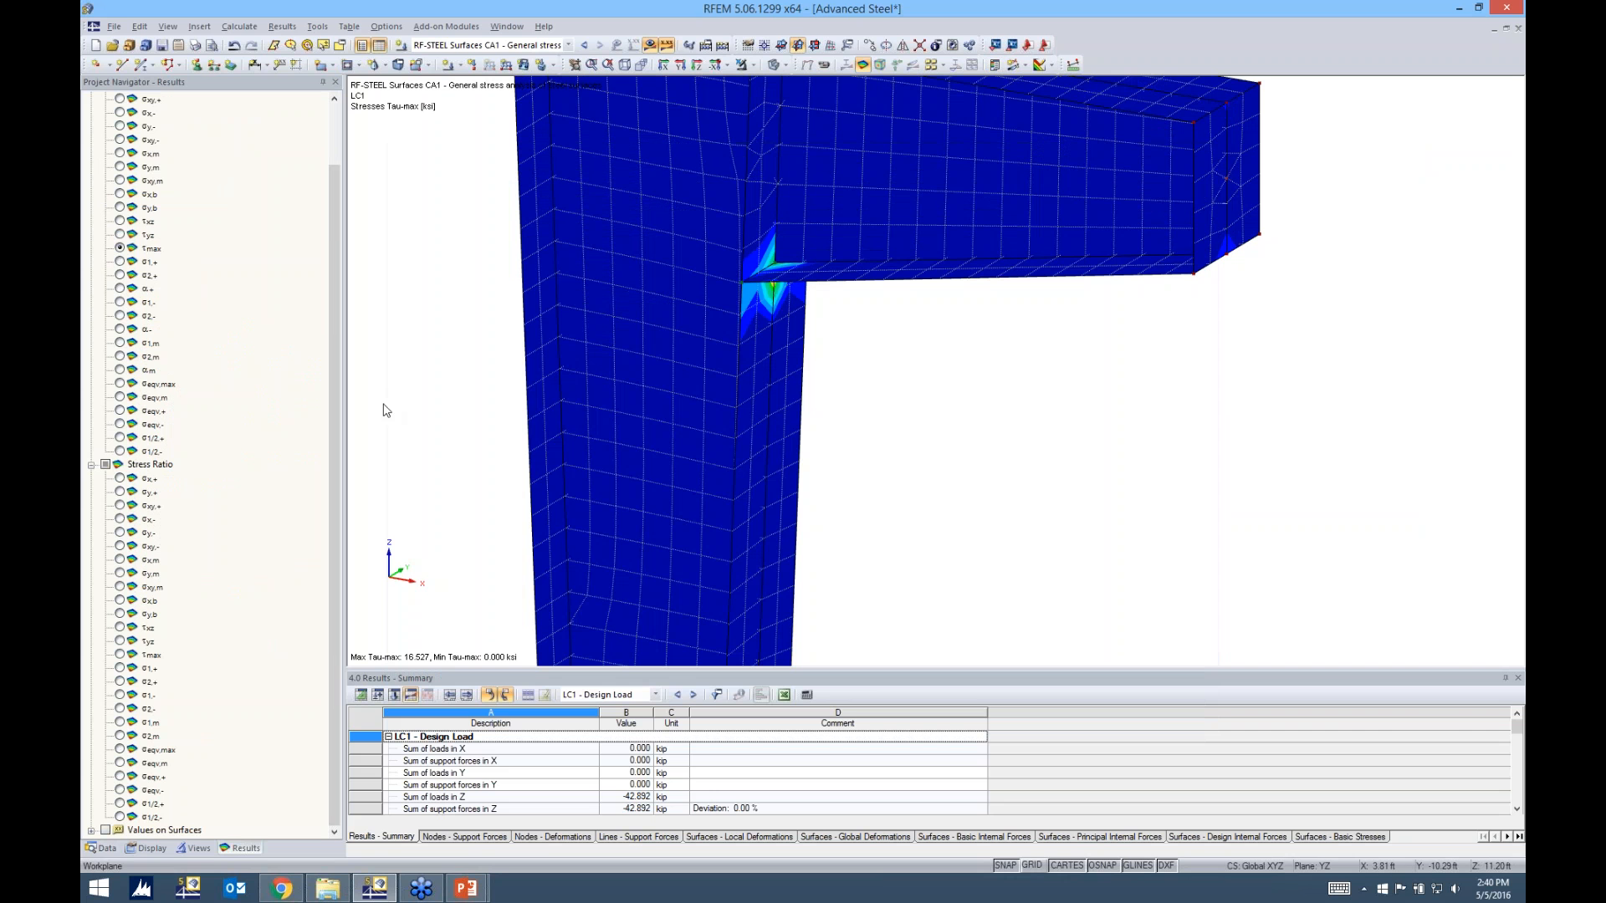
left_click(90, 832)
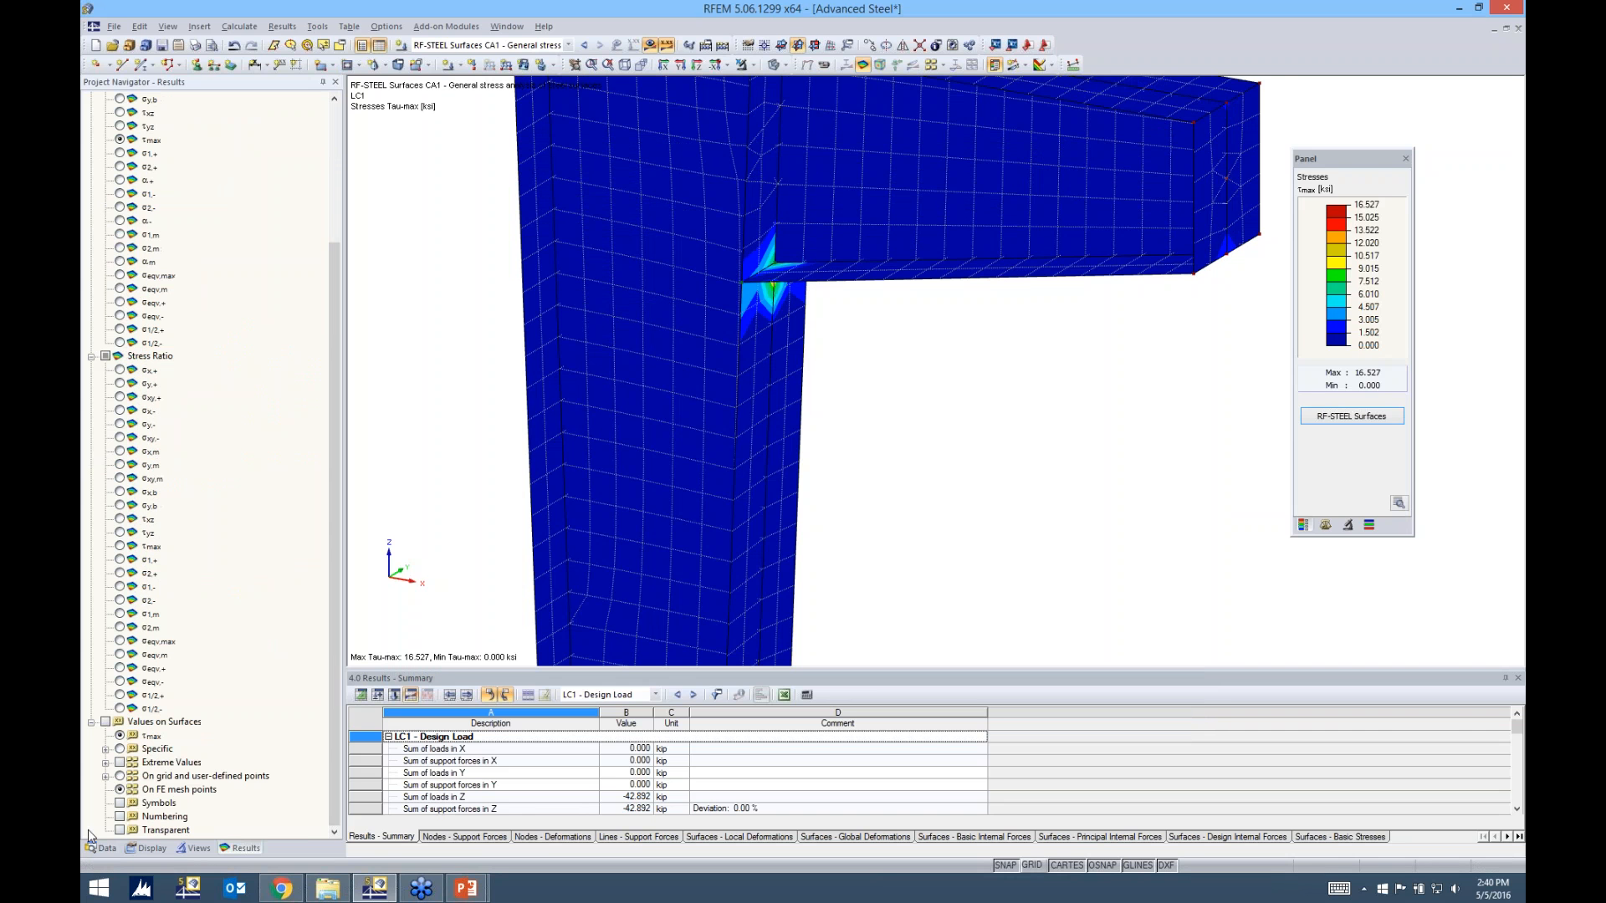
left_click(106, 721)
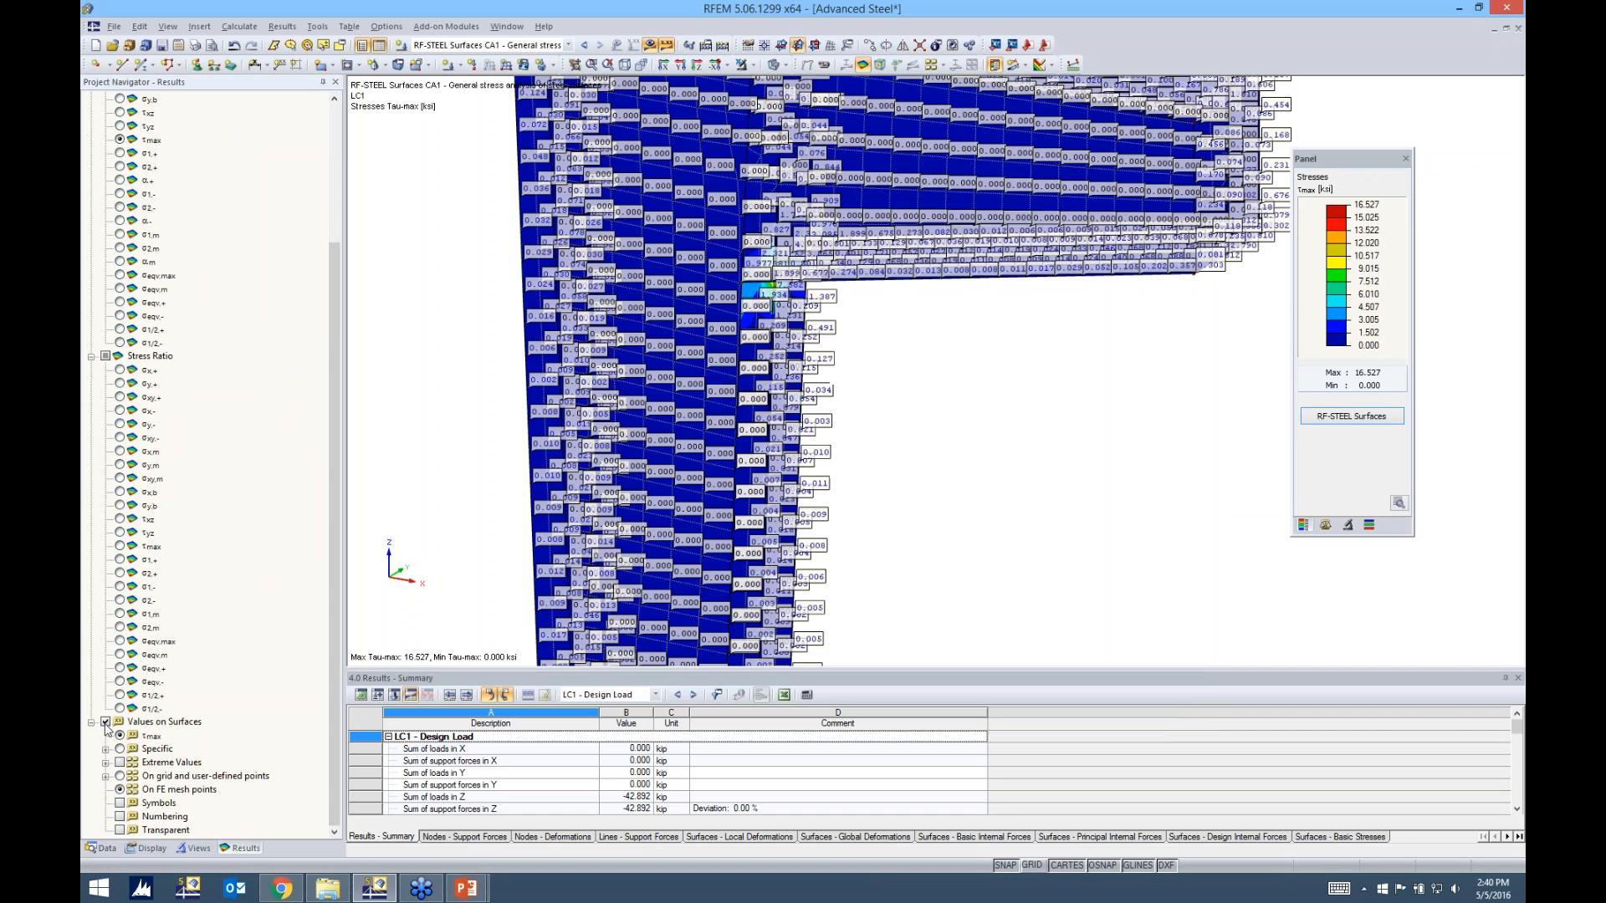
left_click(120, 777)
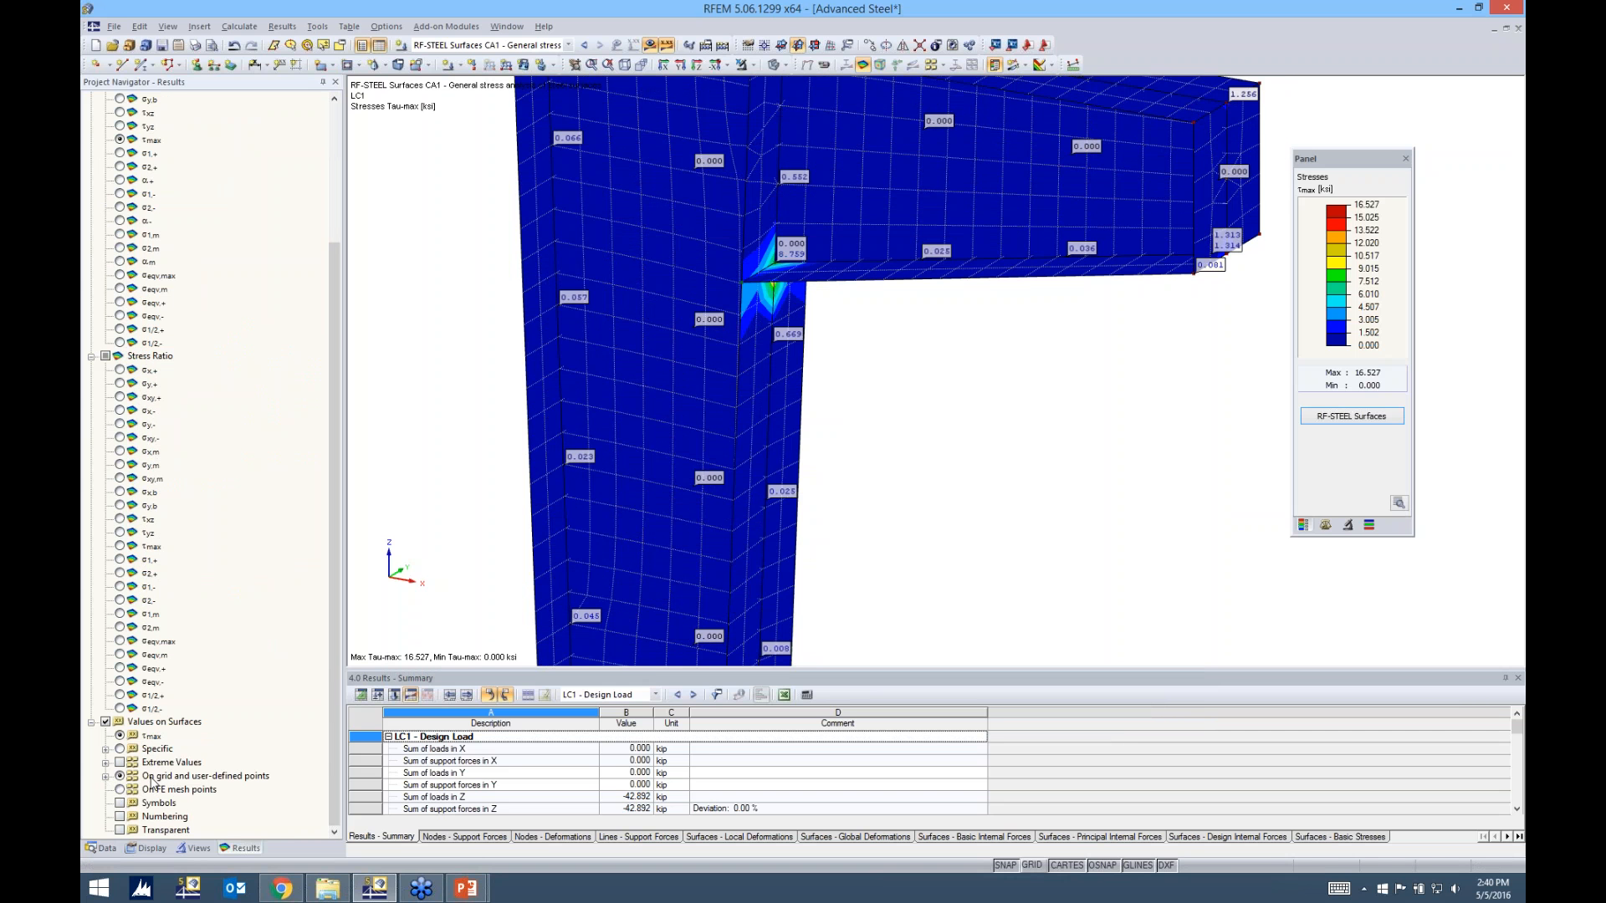
scroll(894, 408, "down", 2)
middle_click_drag(893, 381, 863, 416)
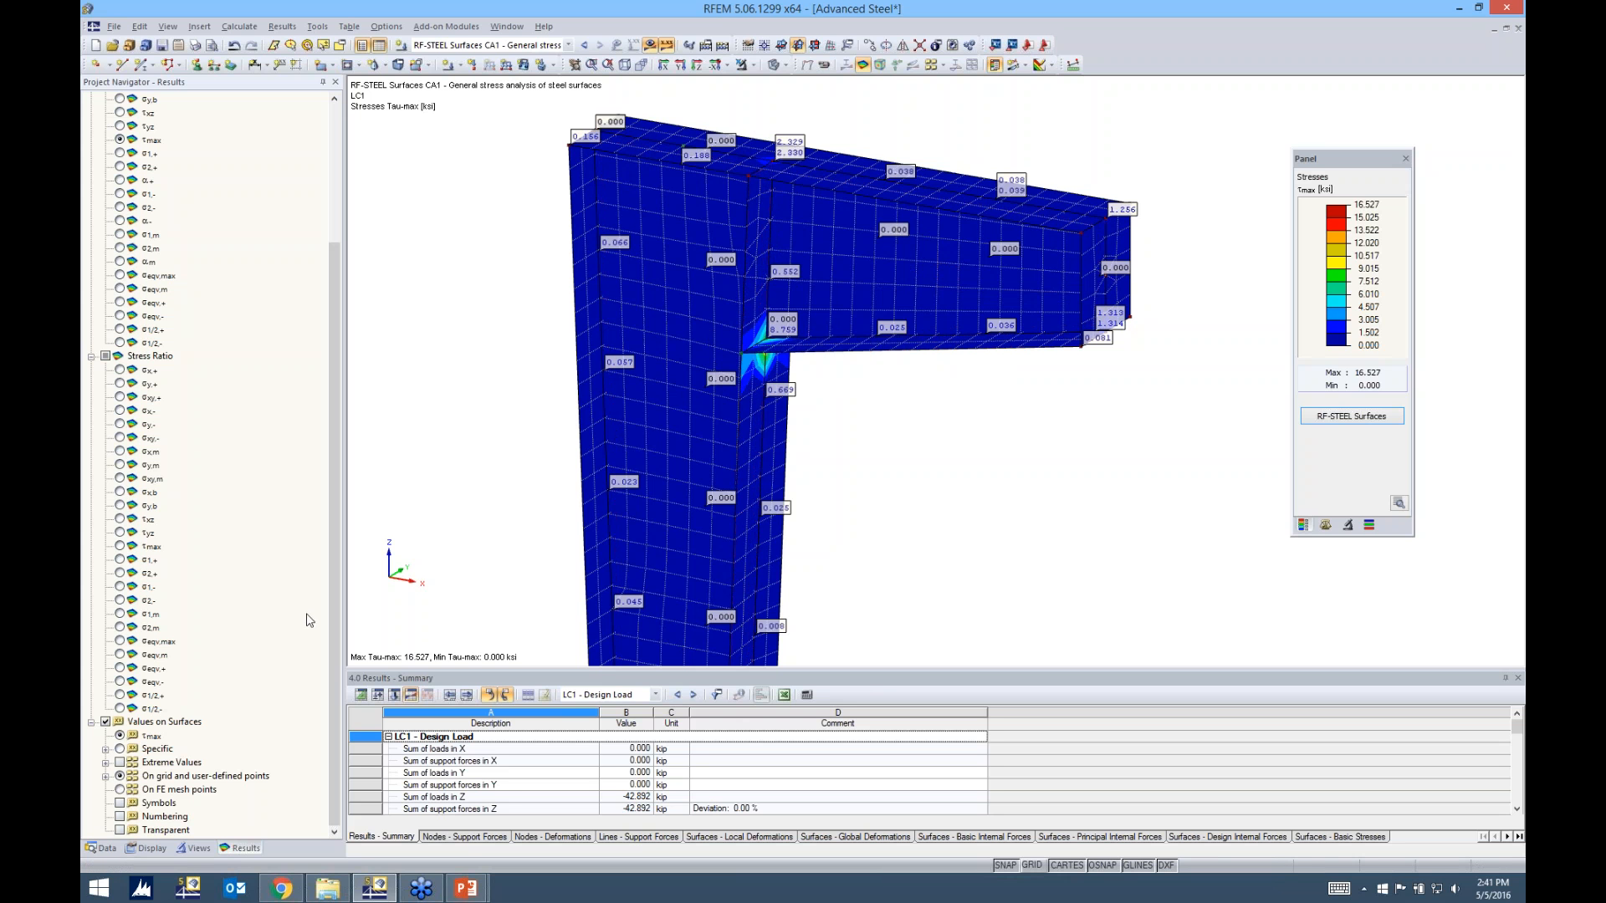
Turn off the τmax surface values and inspect the σeqv,max stress ratio around the connection from the other side
left_click(106, 722)
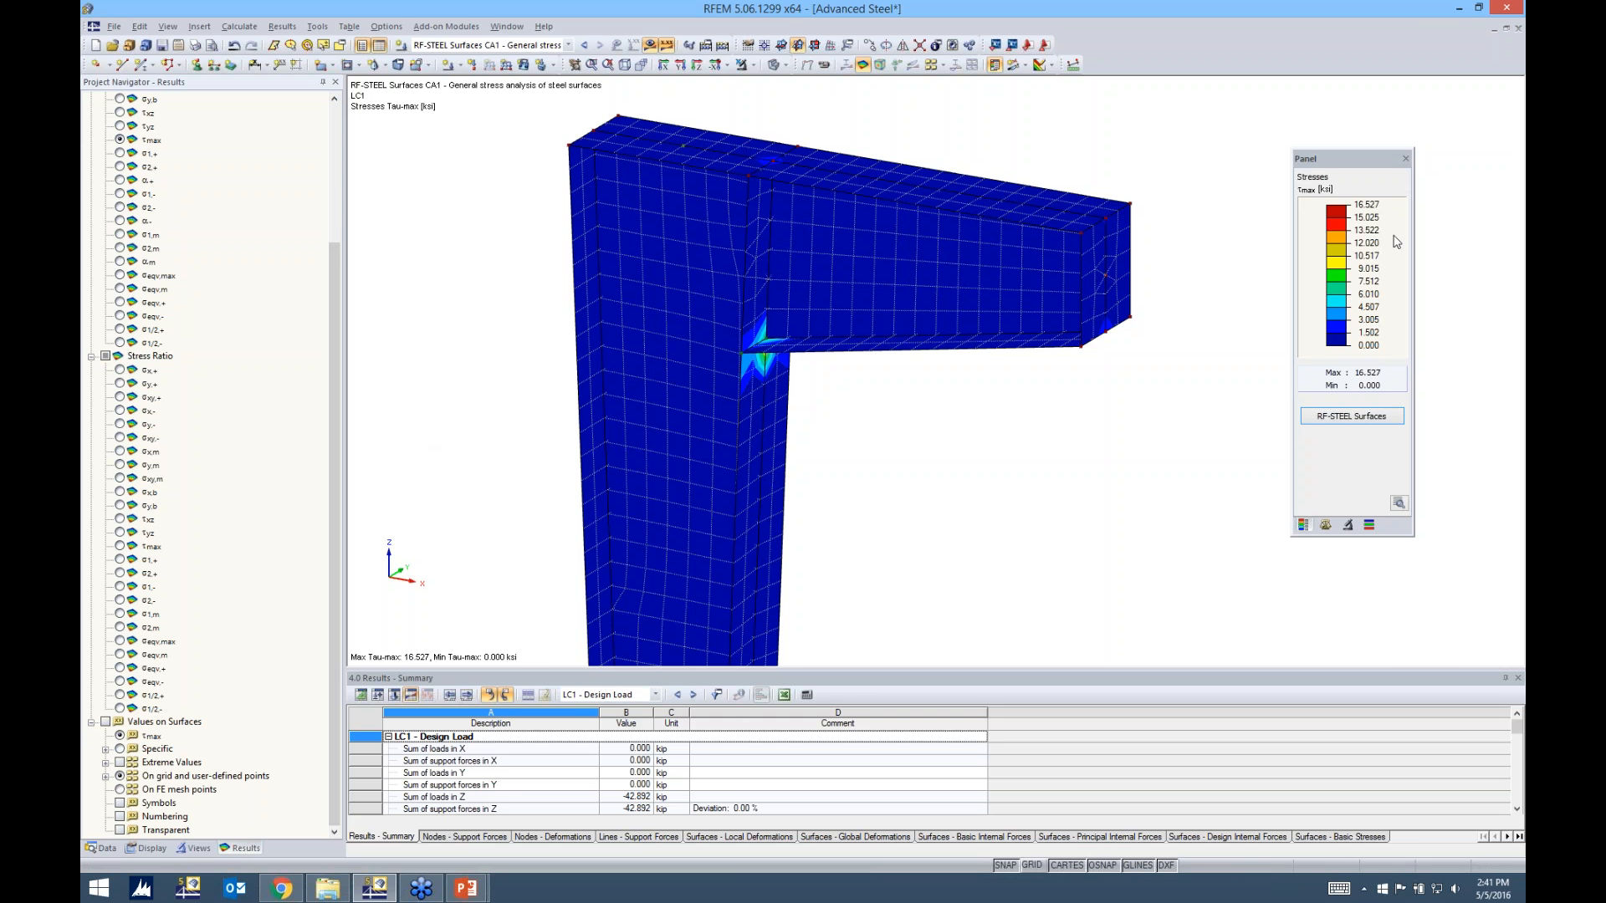
left_click(119, 642)
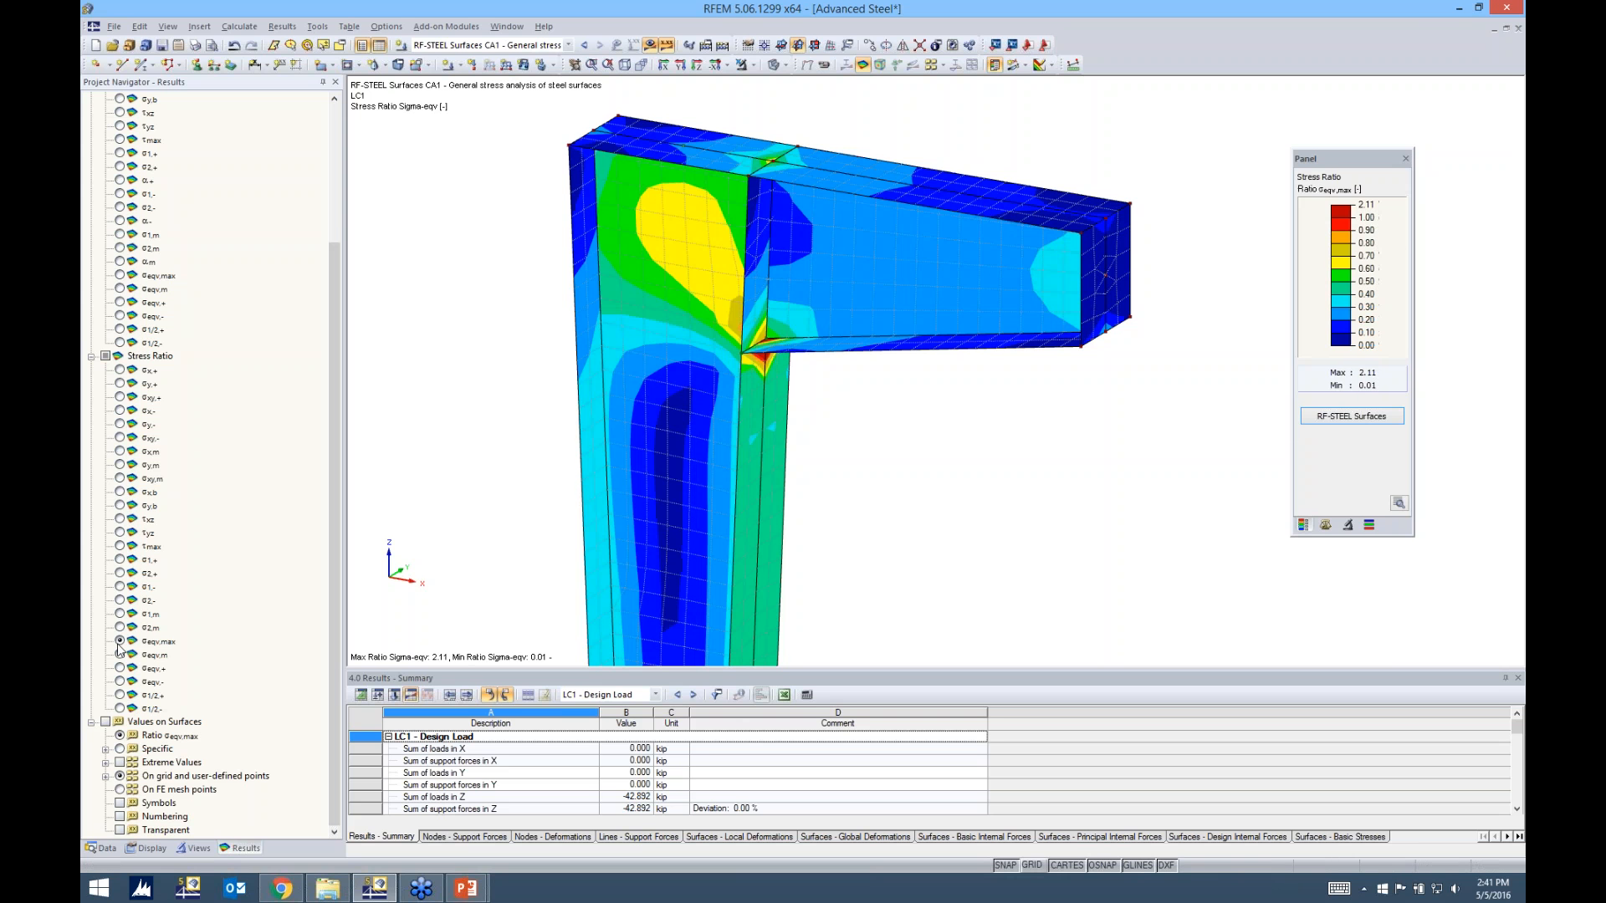
middle_click_drag(1079, 420, 975, 452, "ctrl")
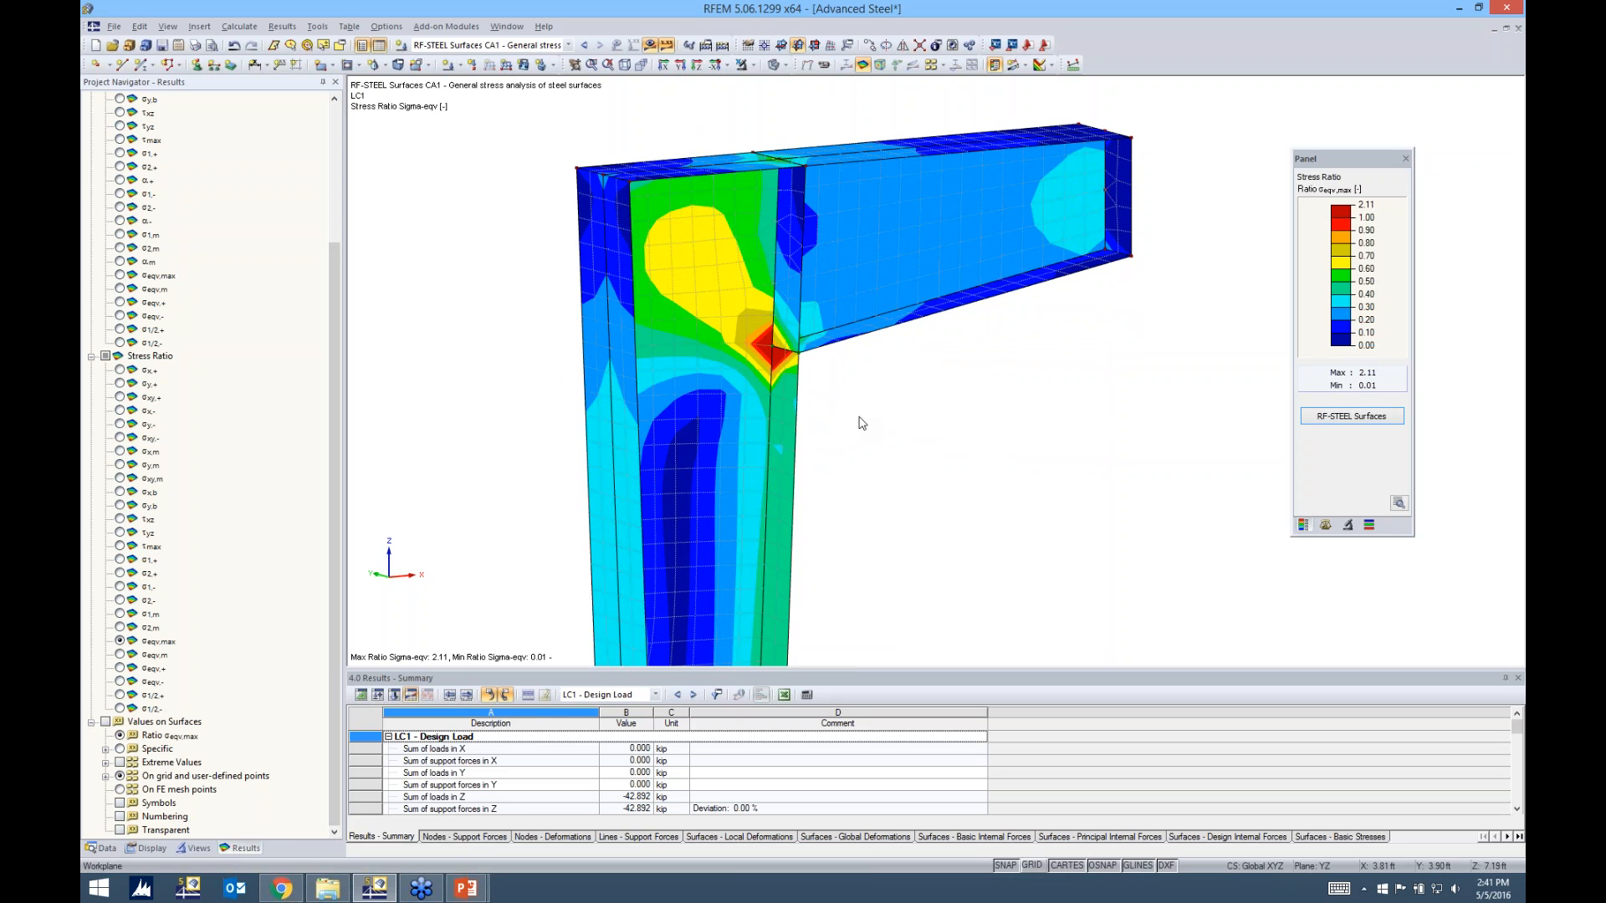
middle_click_drag(862, 424, 778, 368, "ctrl")
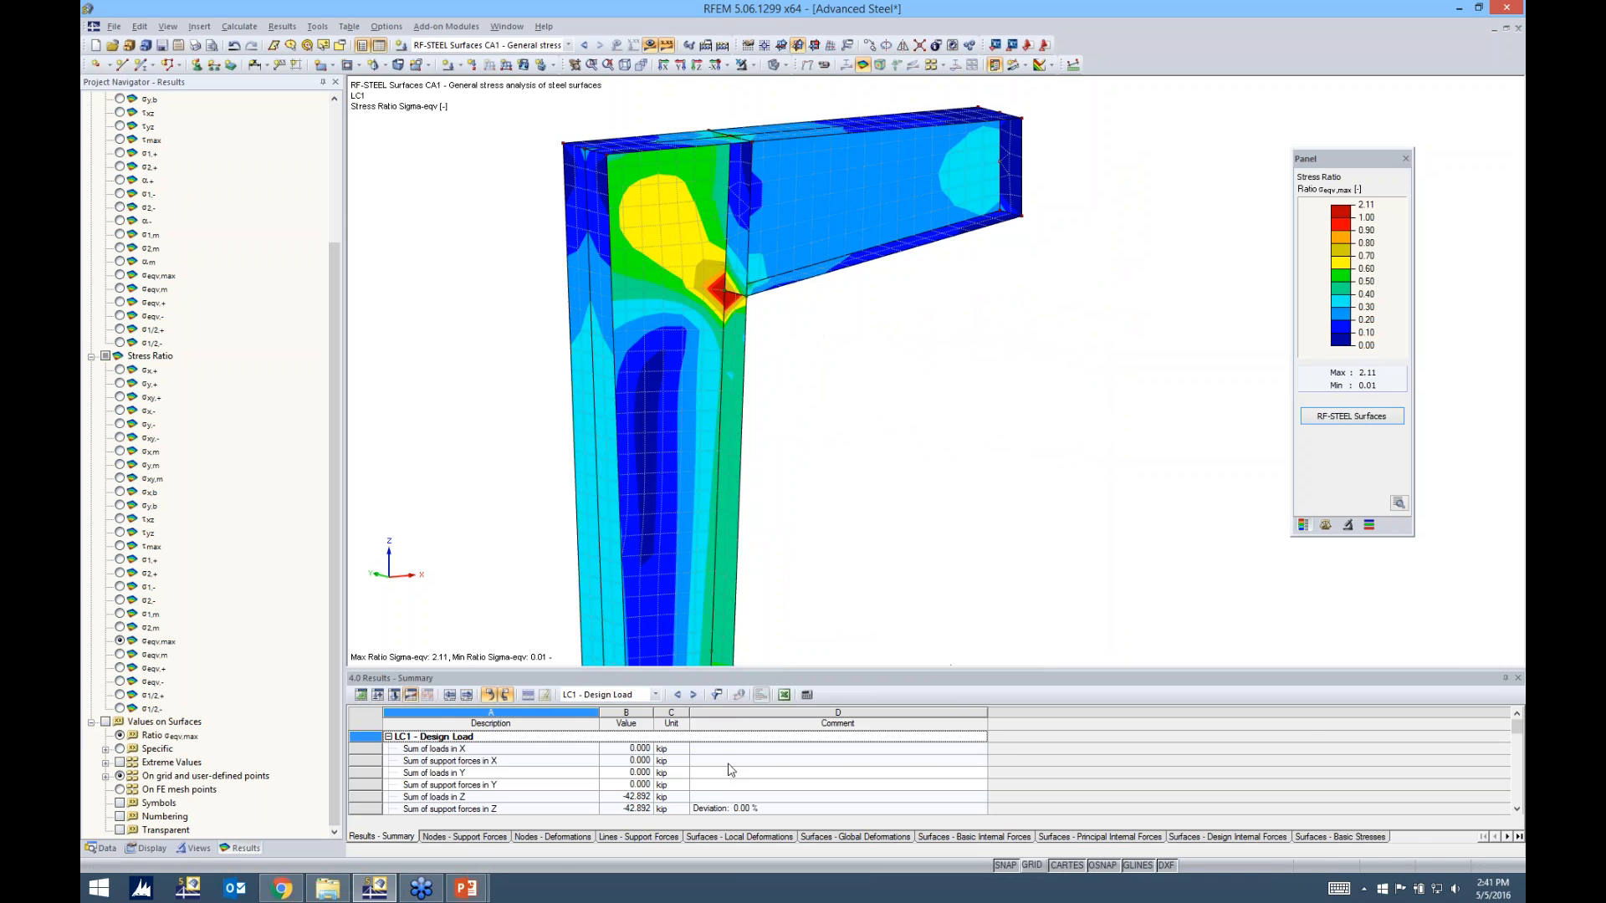
Show the materials table and review the material models available for Steel A992
left_click(360, 695)
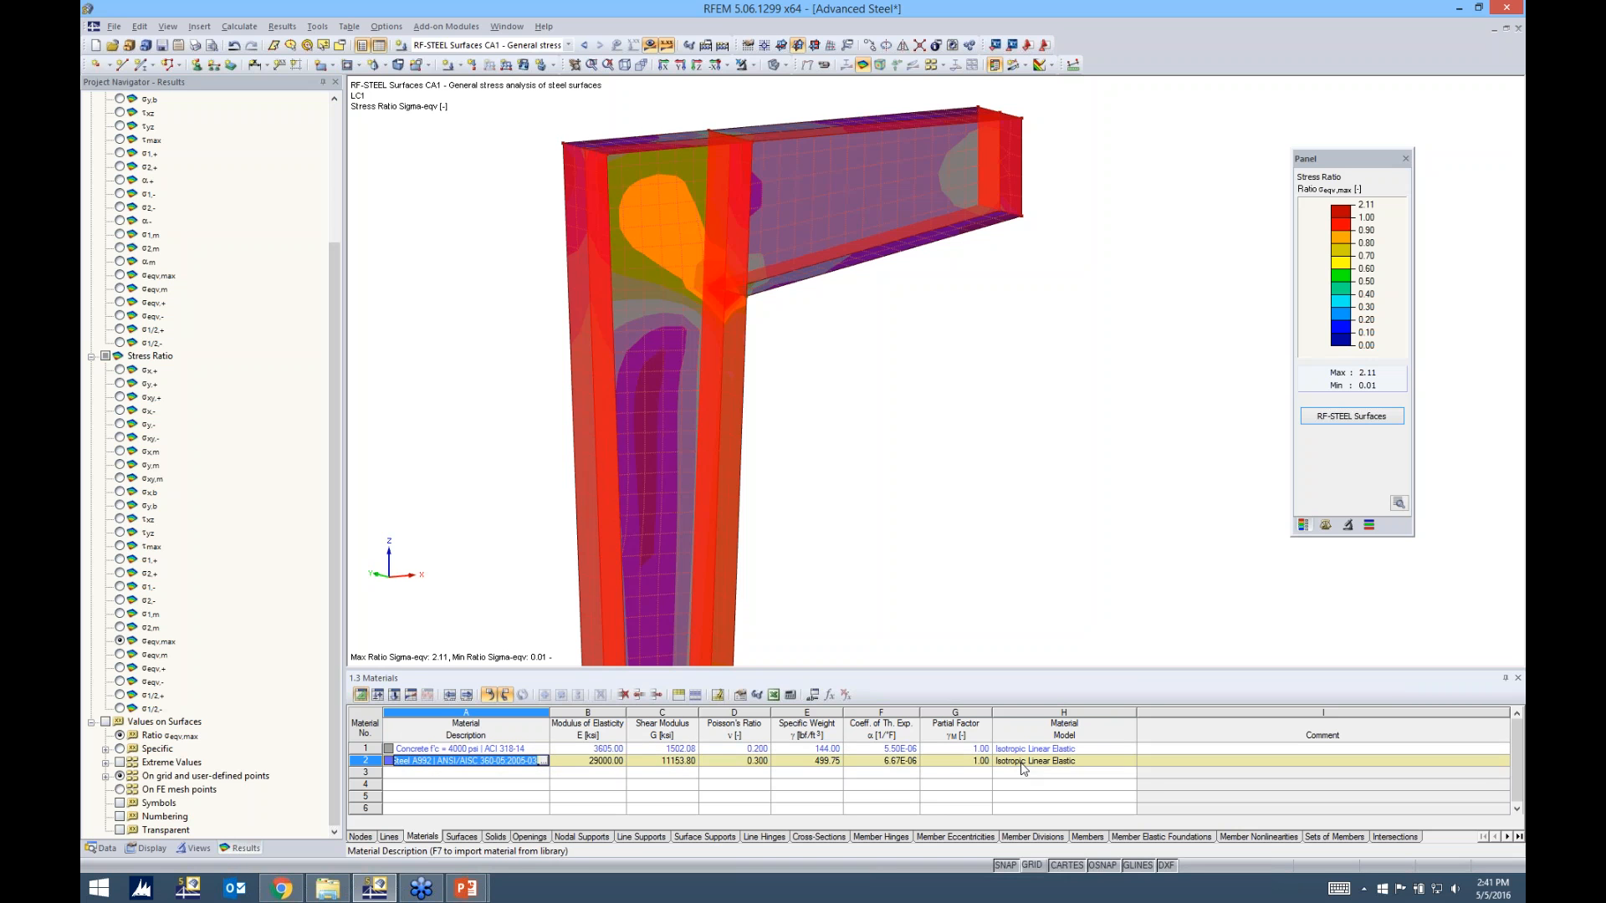
left_click(1058, 763)
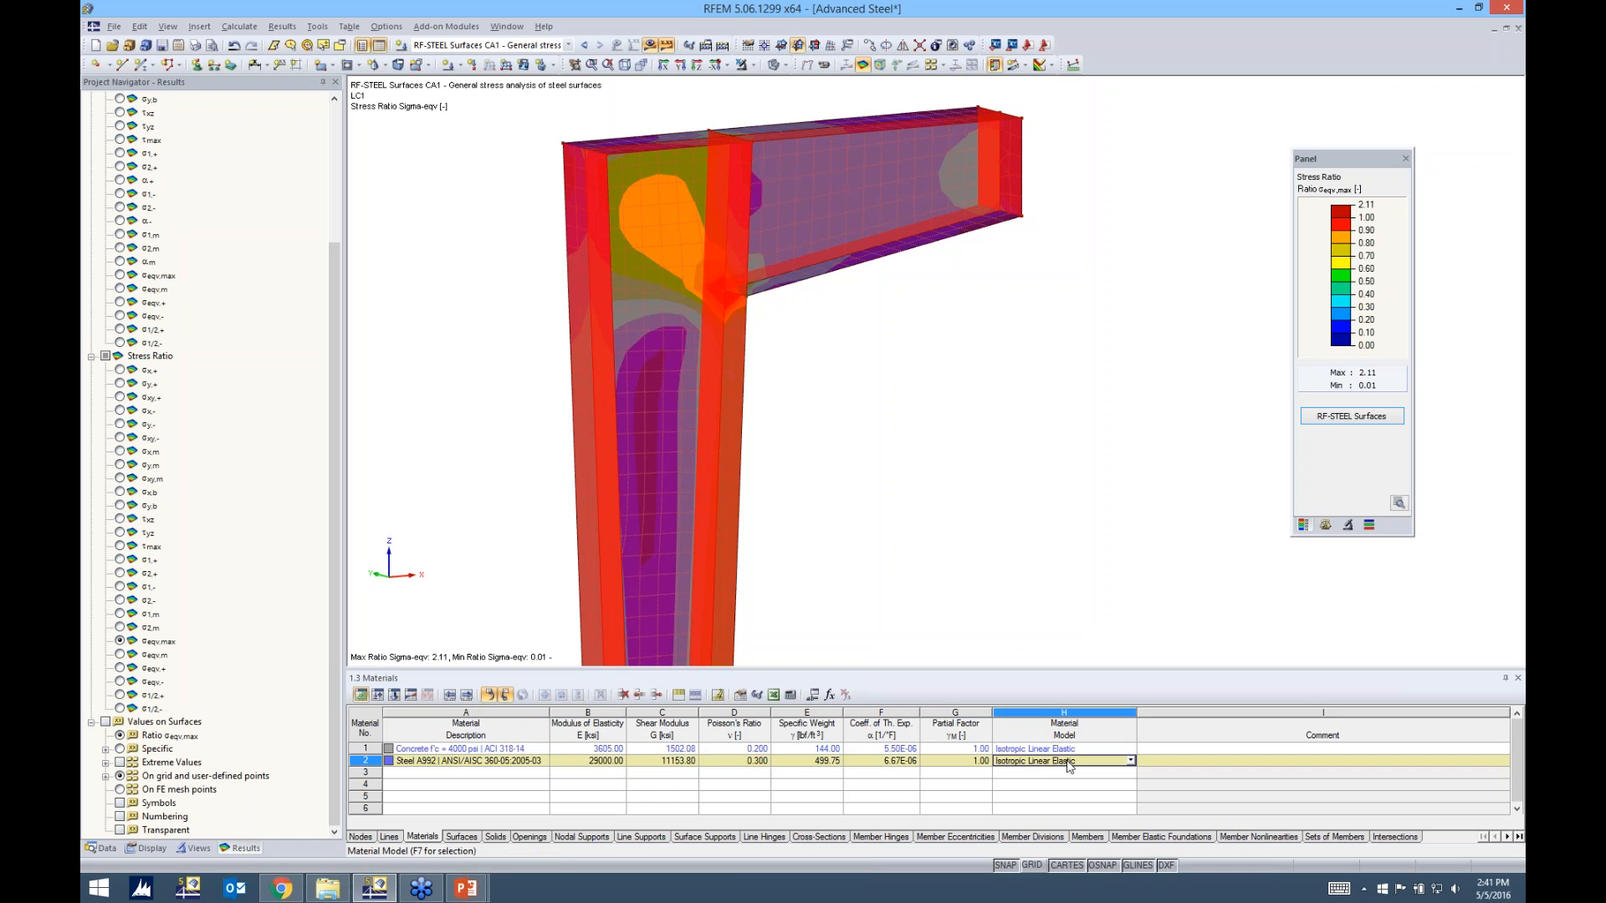
left_click(1131, 761)
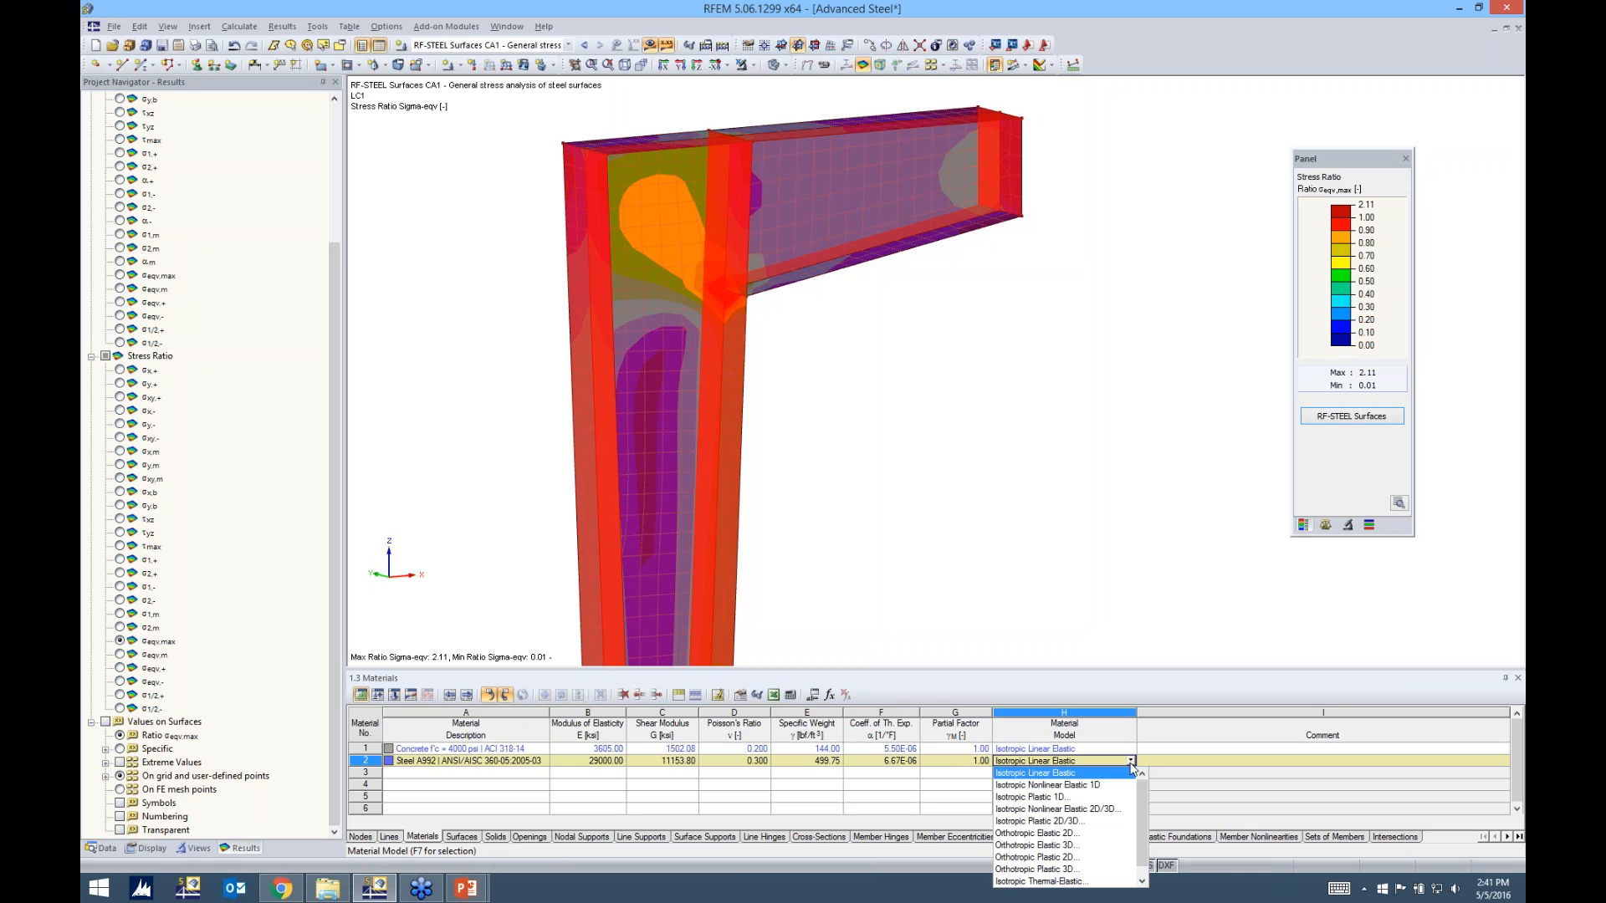
left_click(1077, 596)
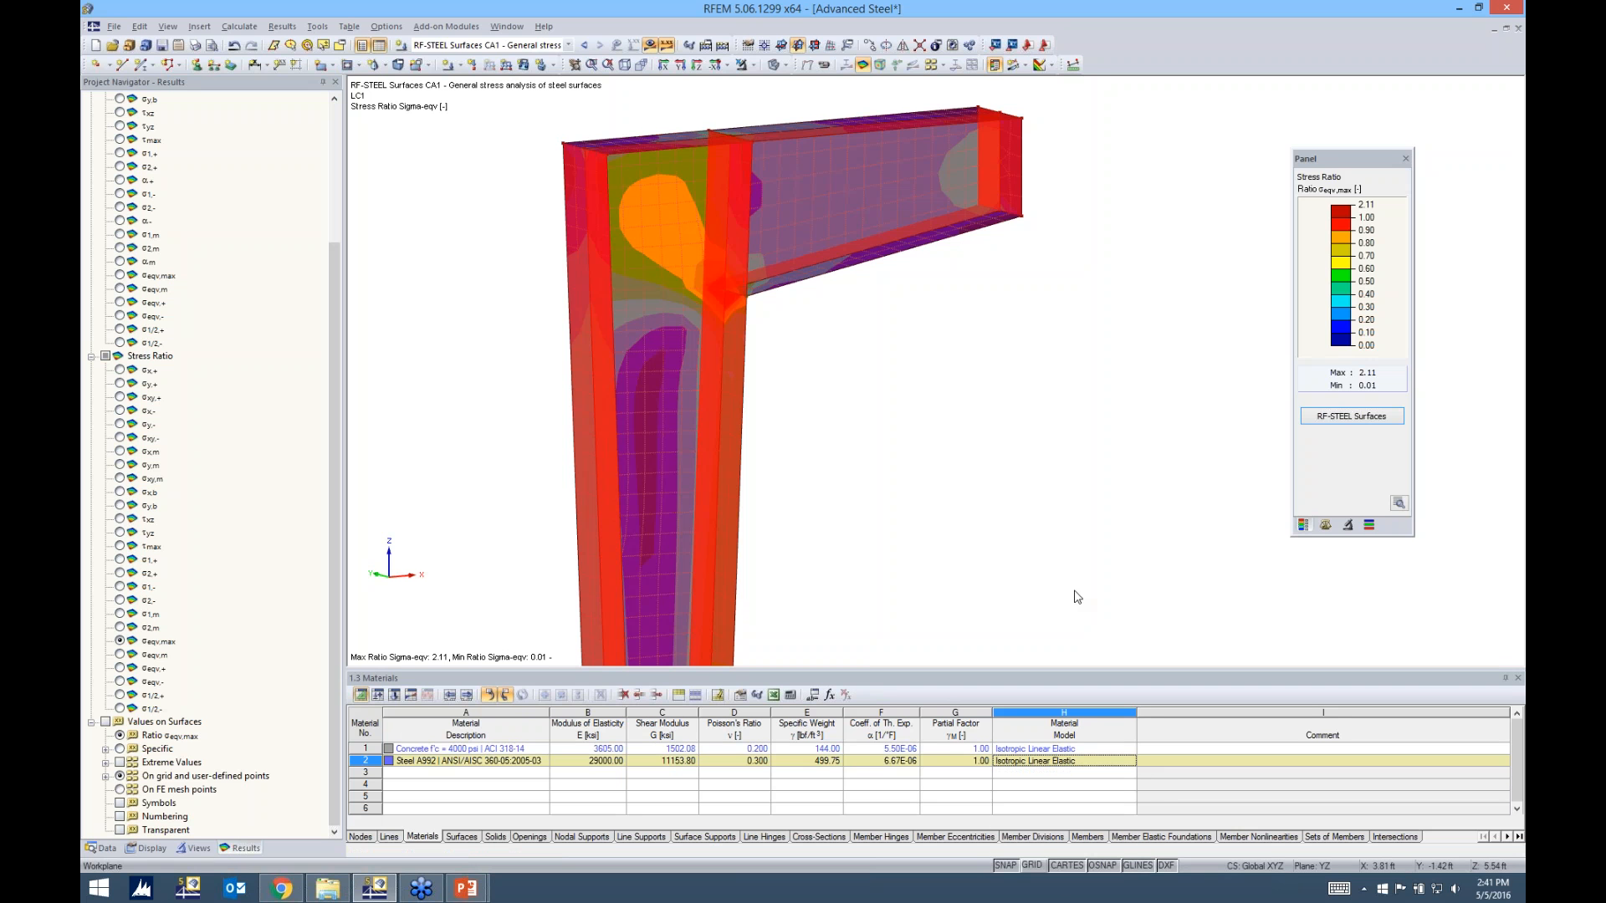
Open the Steel A992 material for editing from the model data in the project navigator
left_click(102, 848)
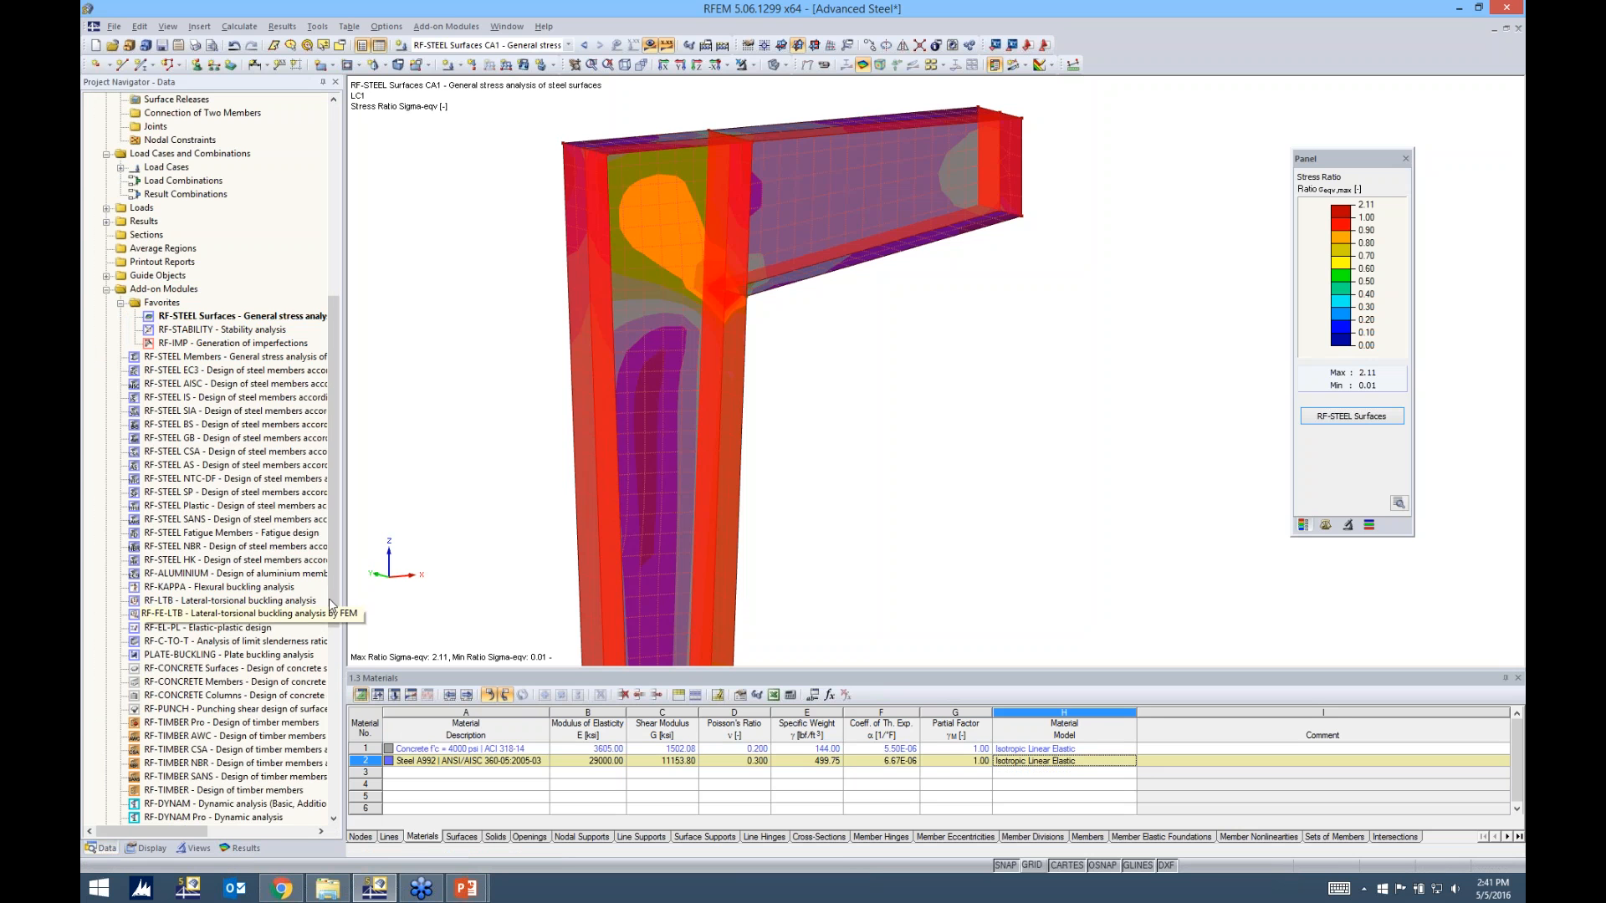
left_click_drag(334, 591, 331, 351)
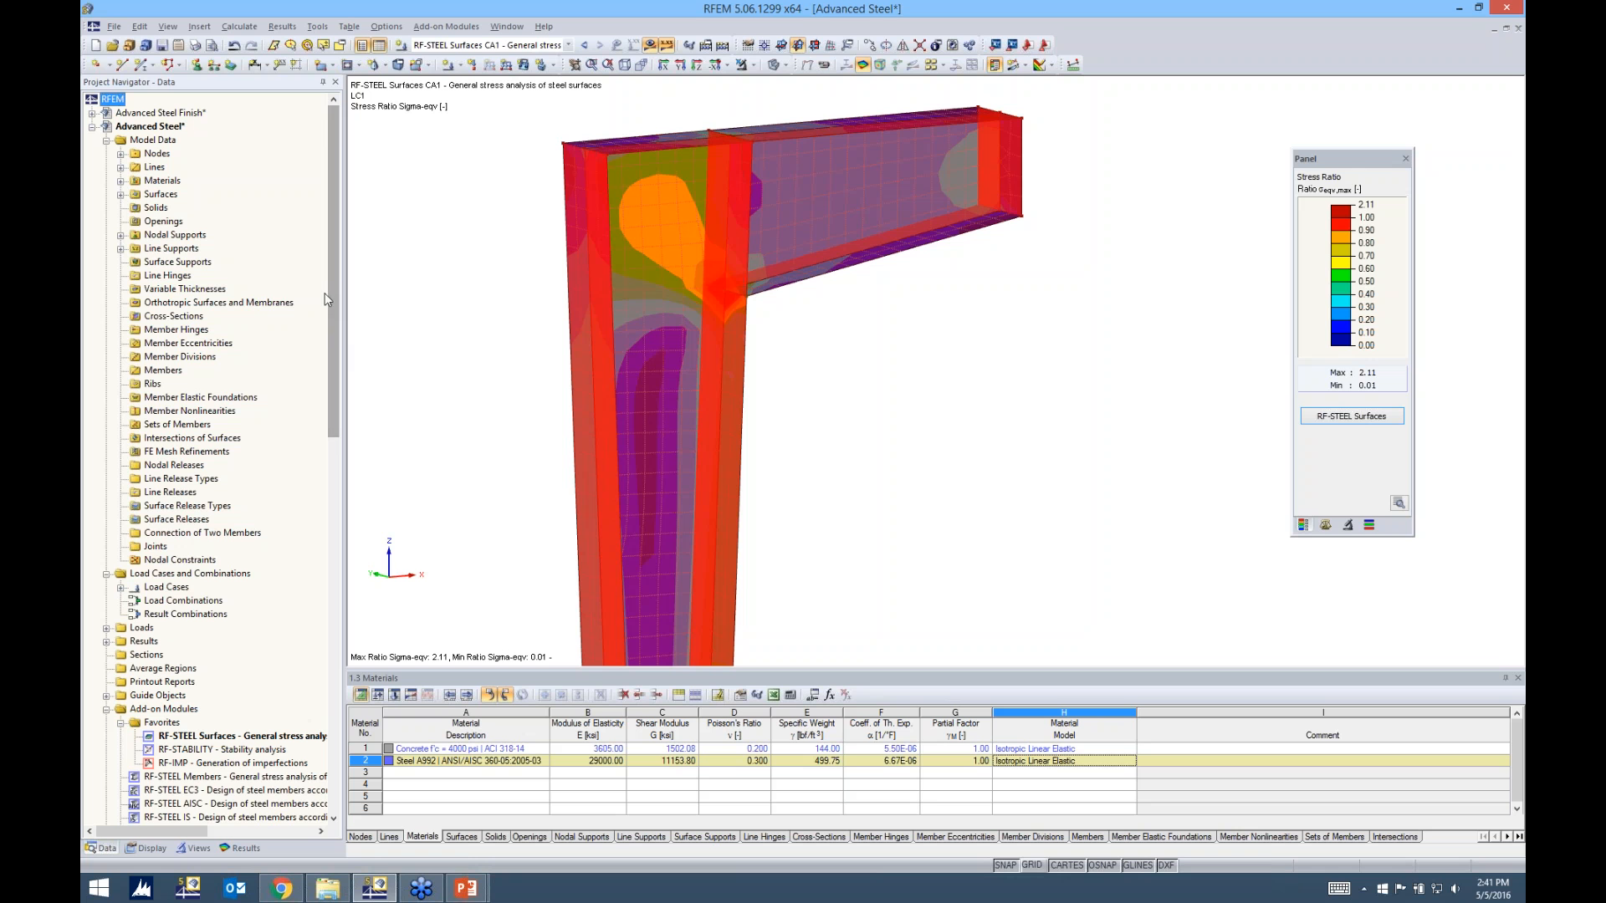
left_click(120, 180)
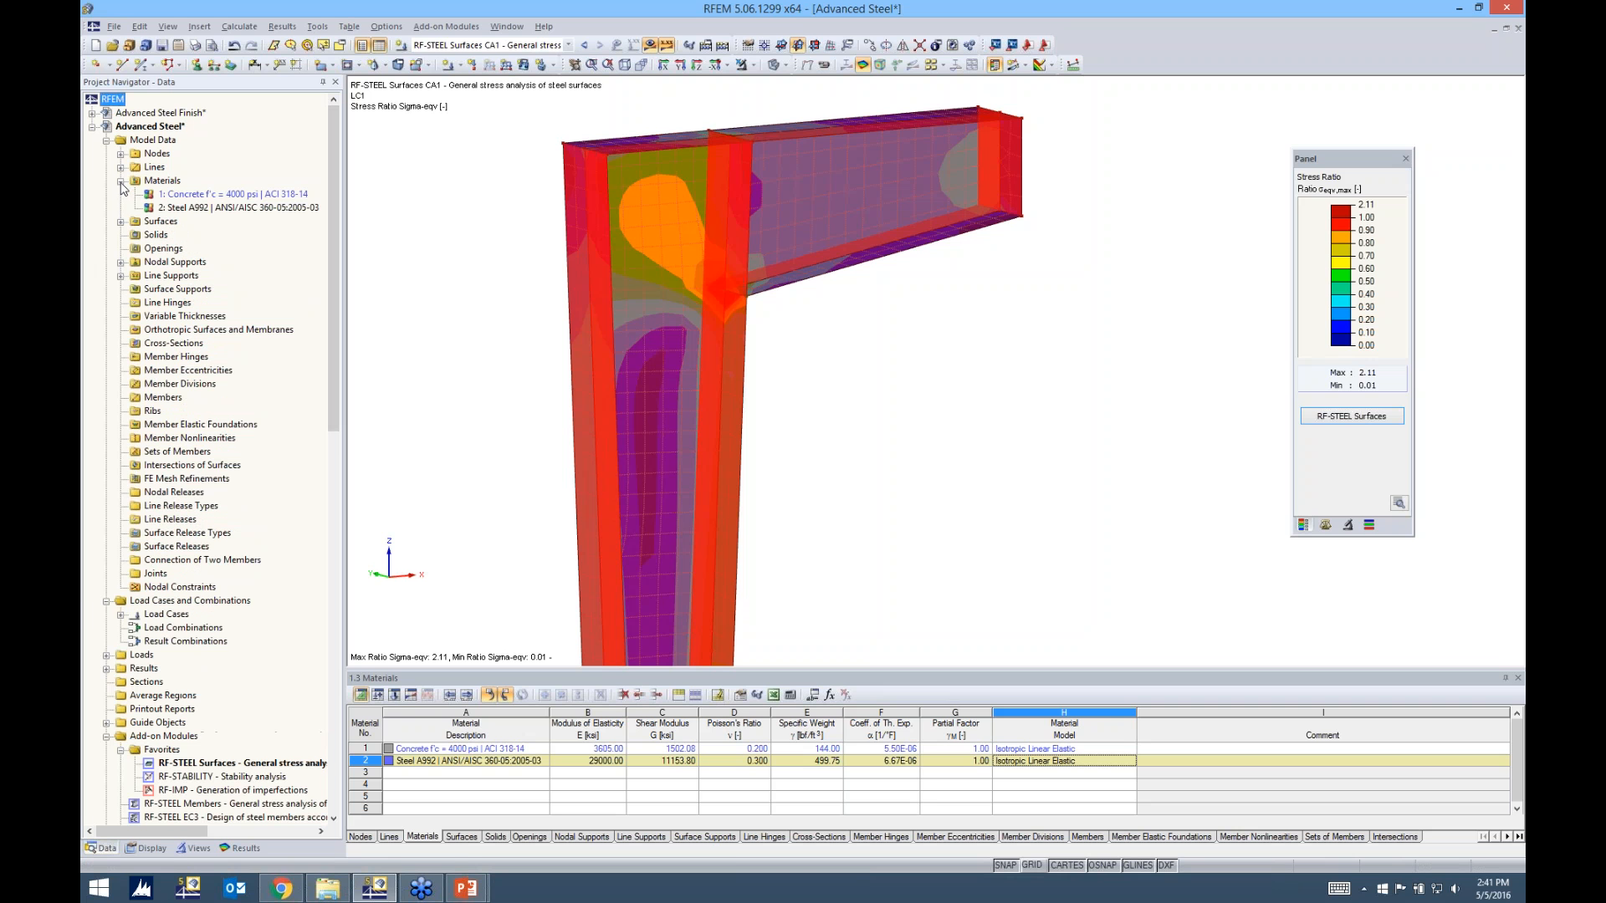
right_click(177, 211)
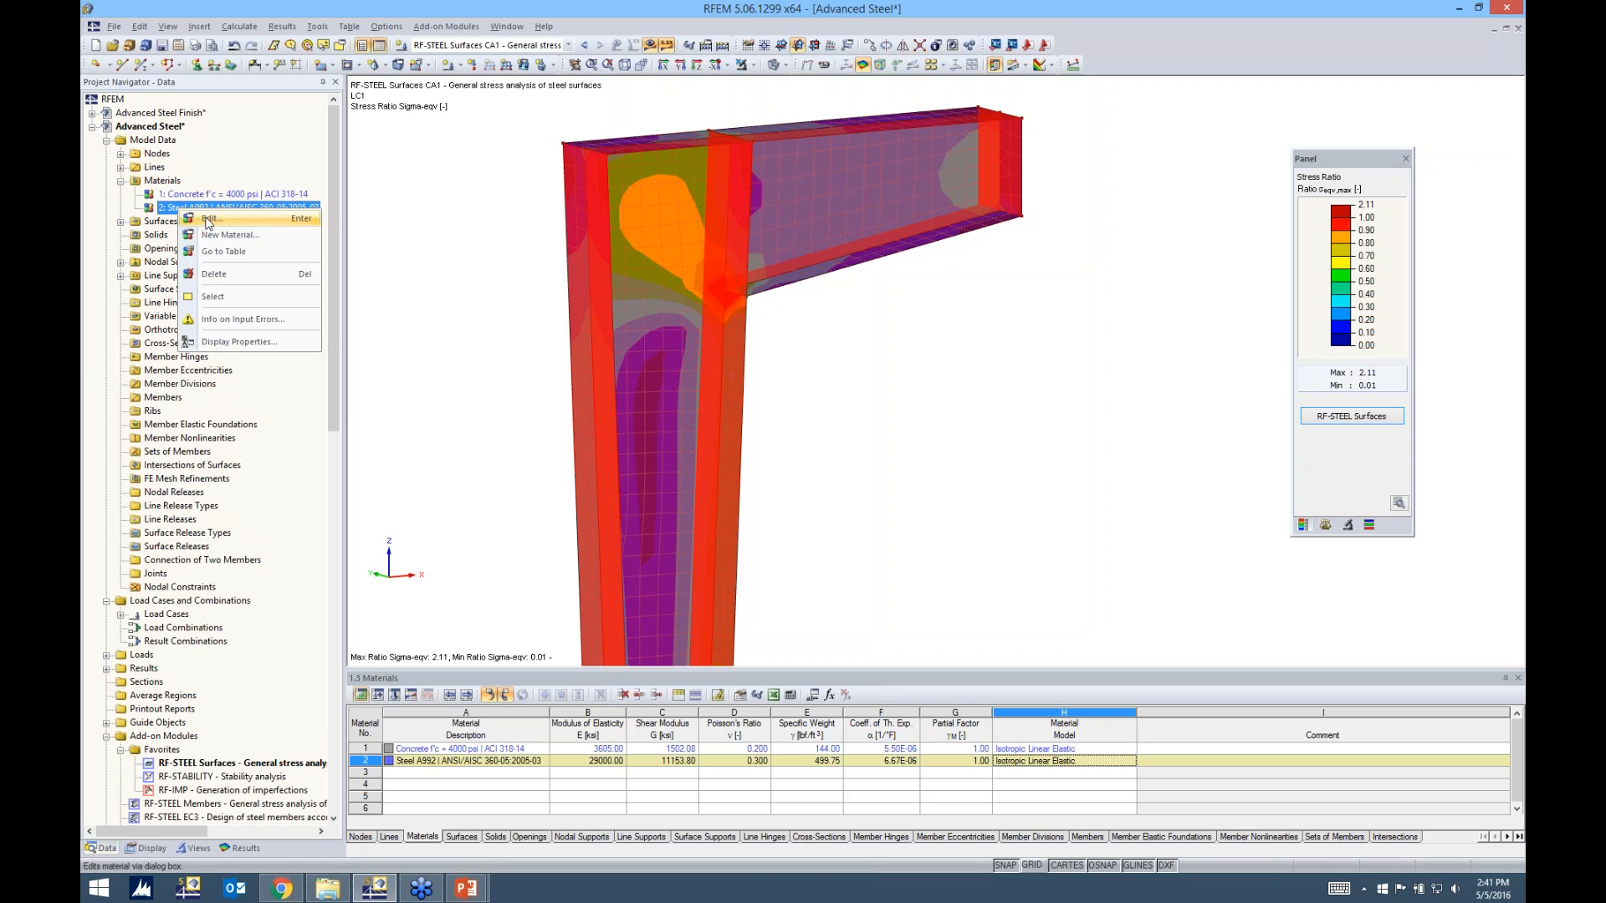
left_click(208, 219)
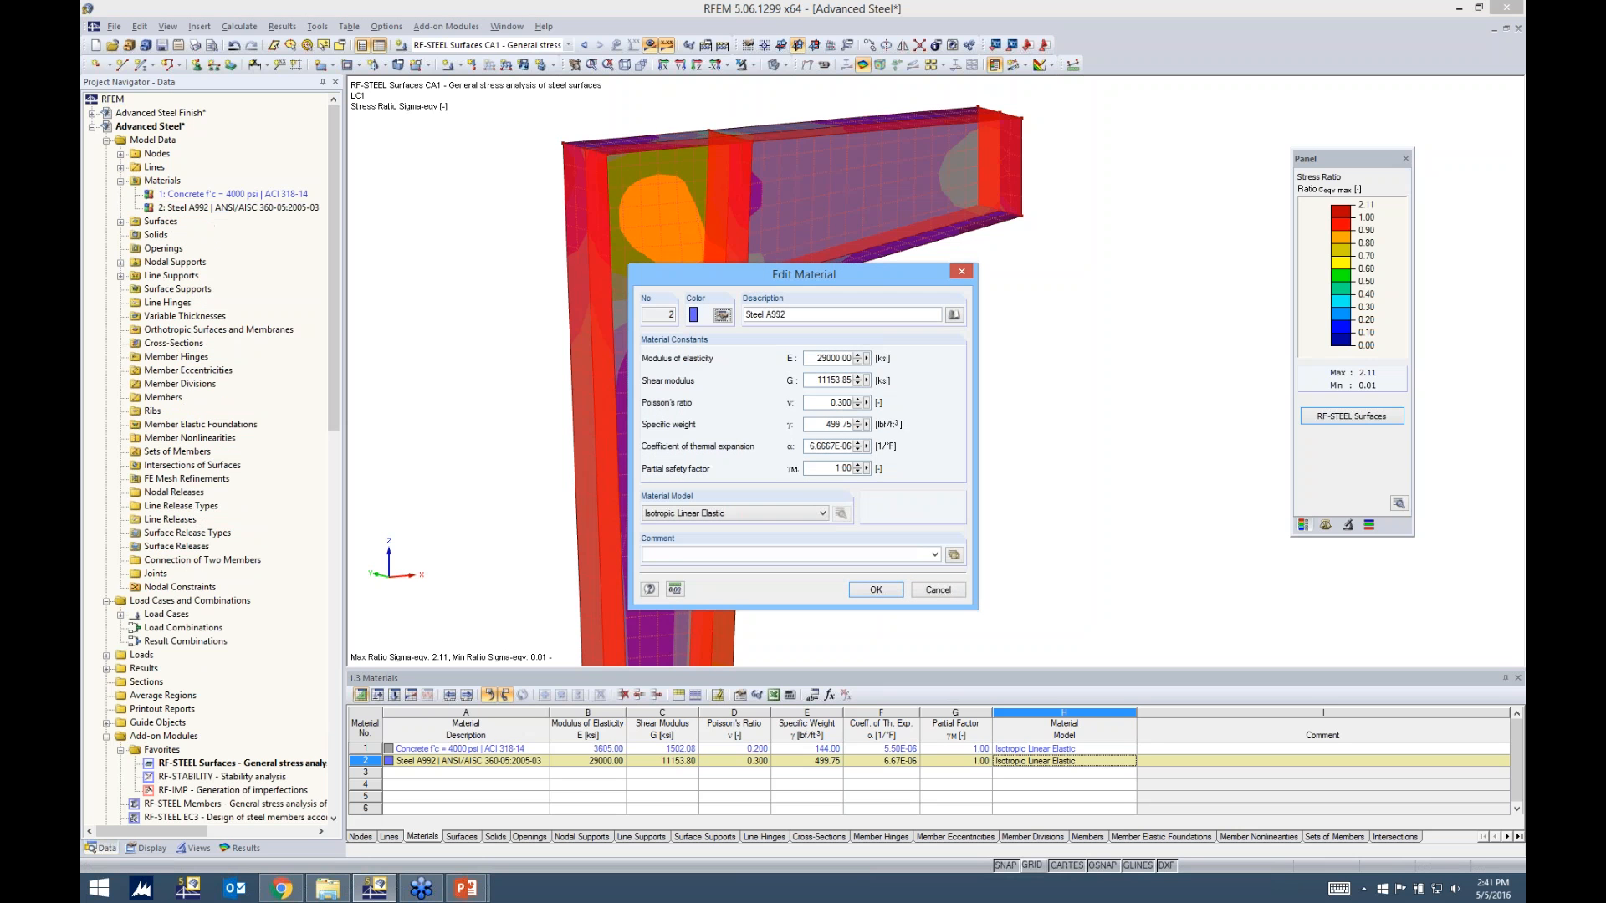
left_click_drag(863, 275, 882, 158)
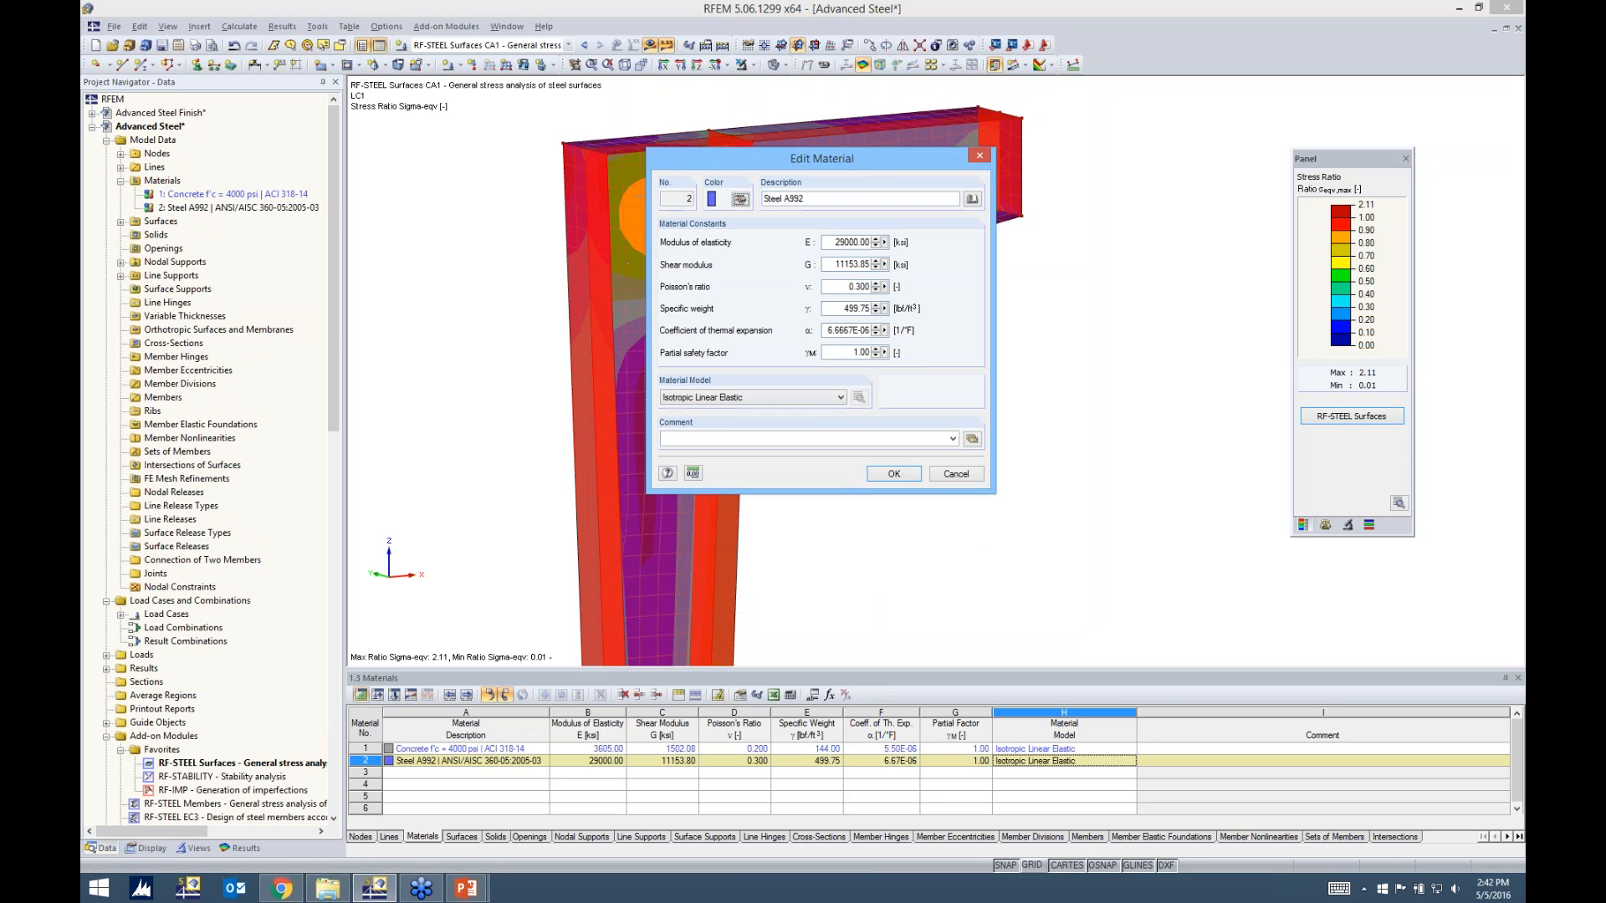
Select the Isotropic Nonlinear Elastic 1D material model, compare its Bilinear and Diagram definitions, and cancel its settings
left_click(750, 398)
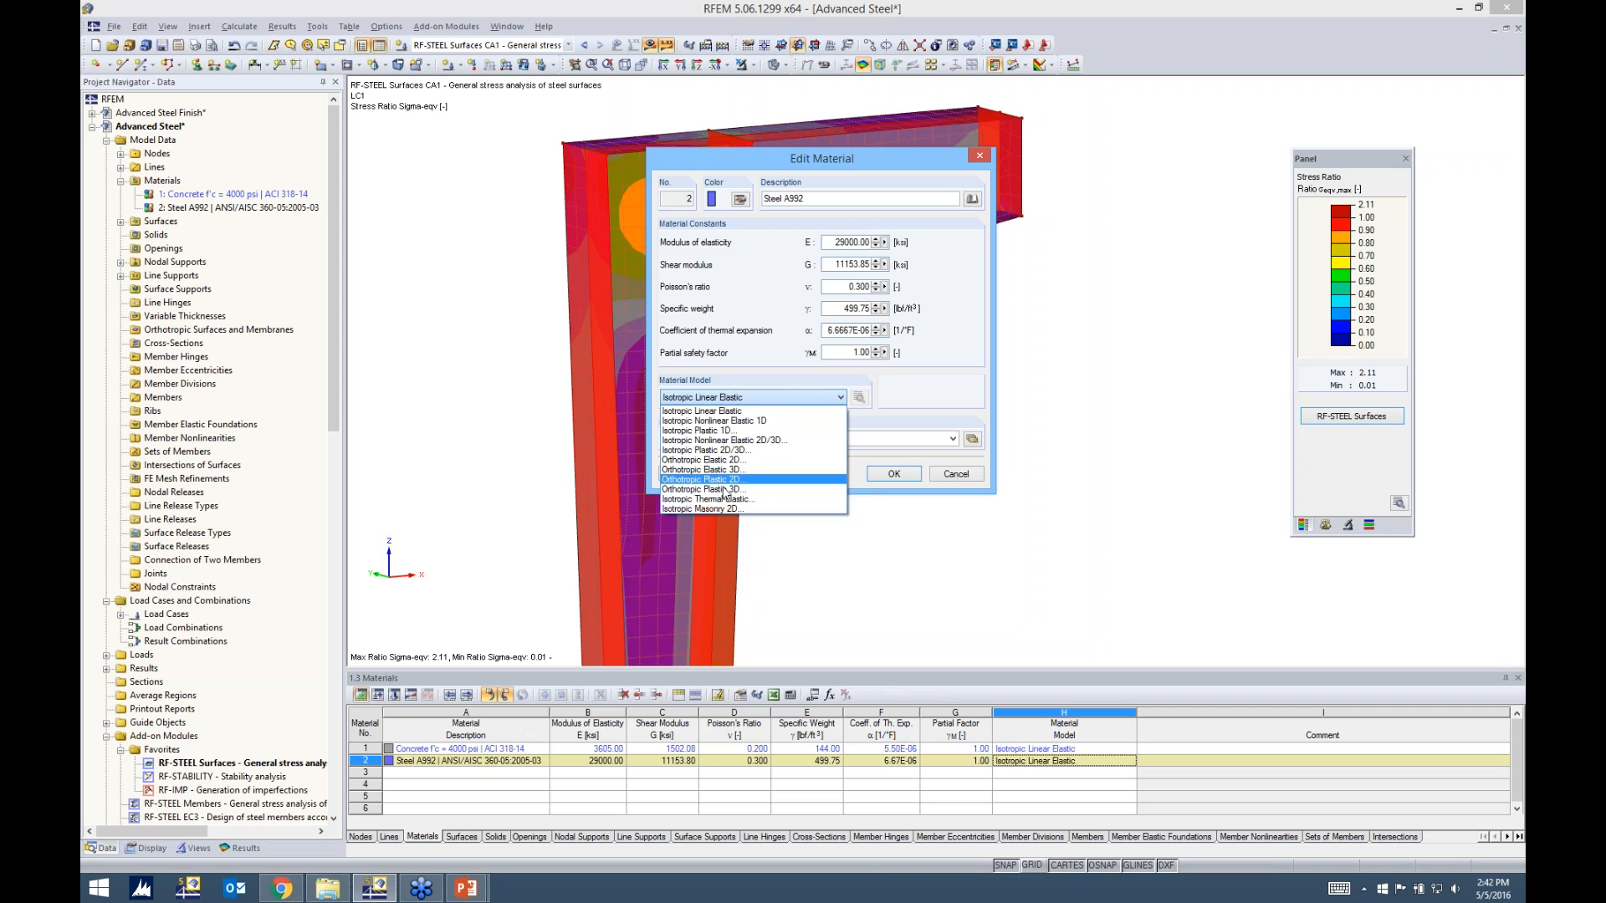
left_click(740, 425)
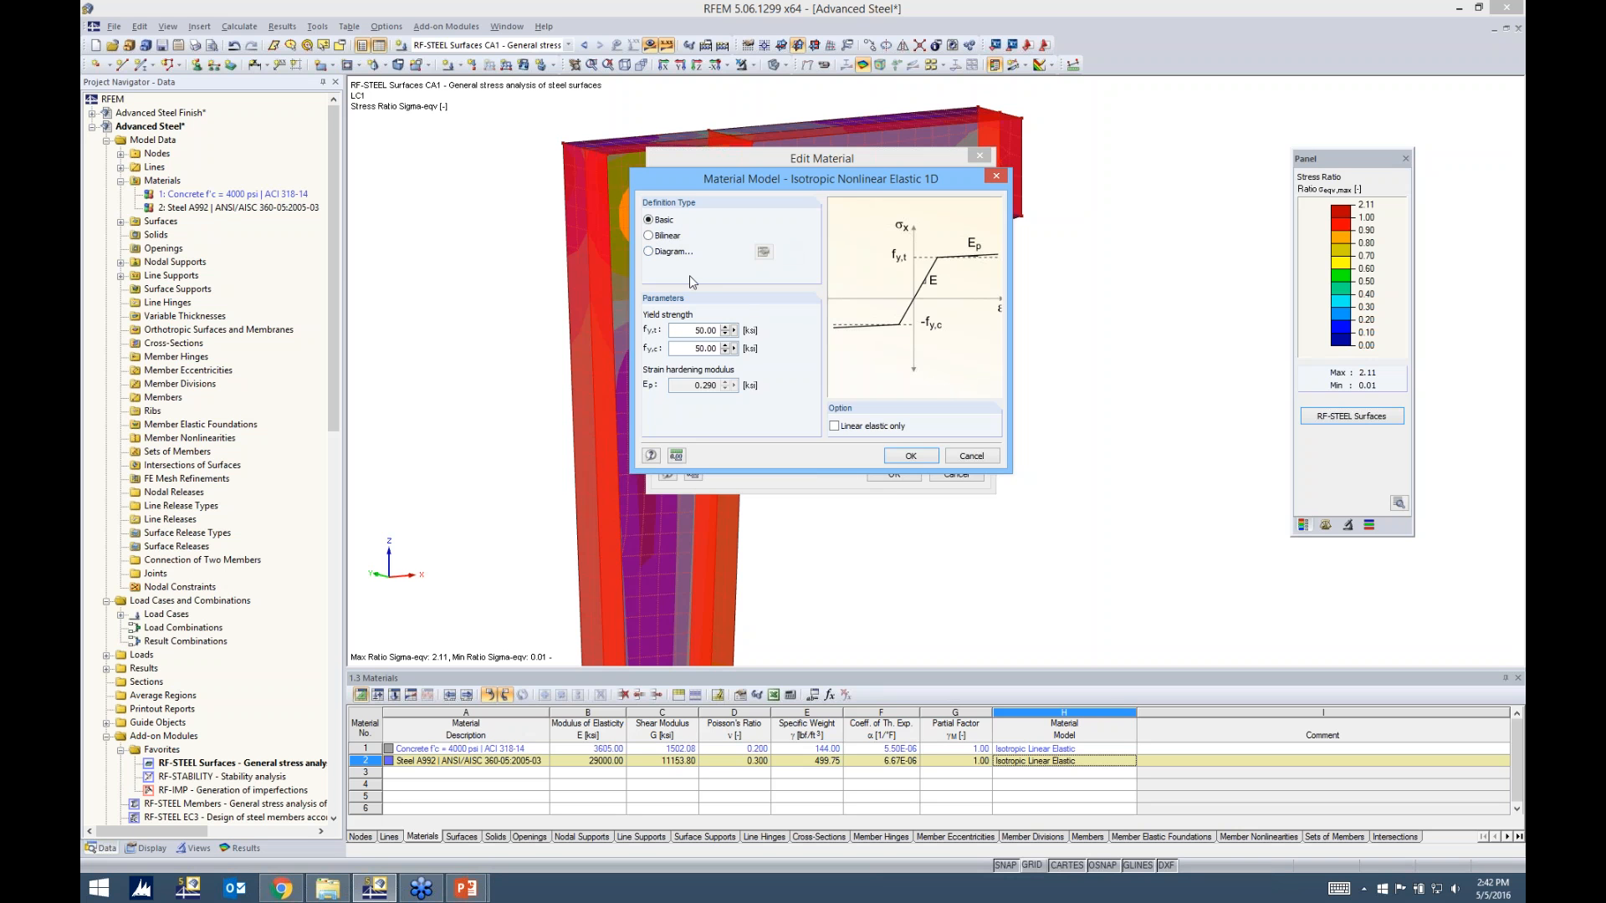
left_click(649, 235)
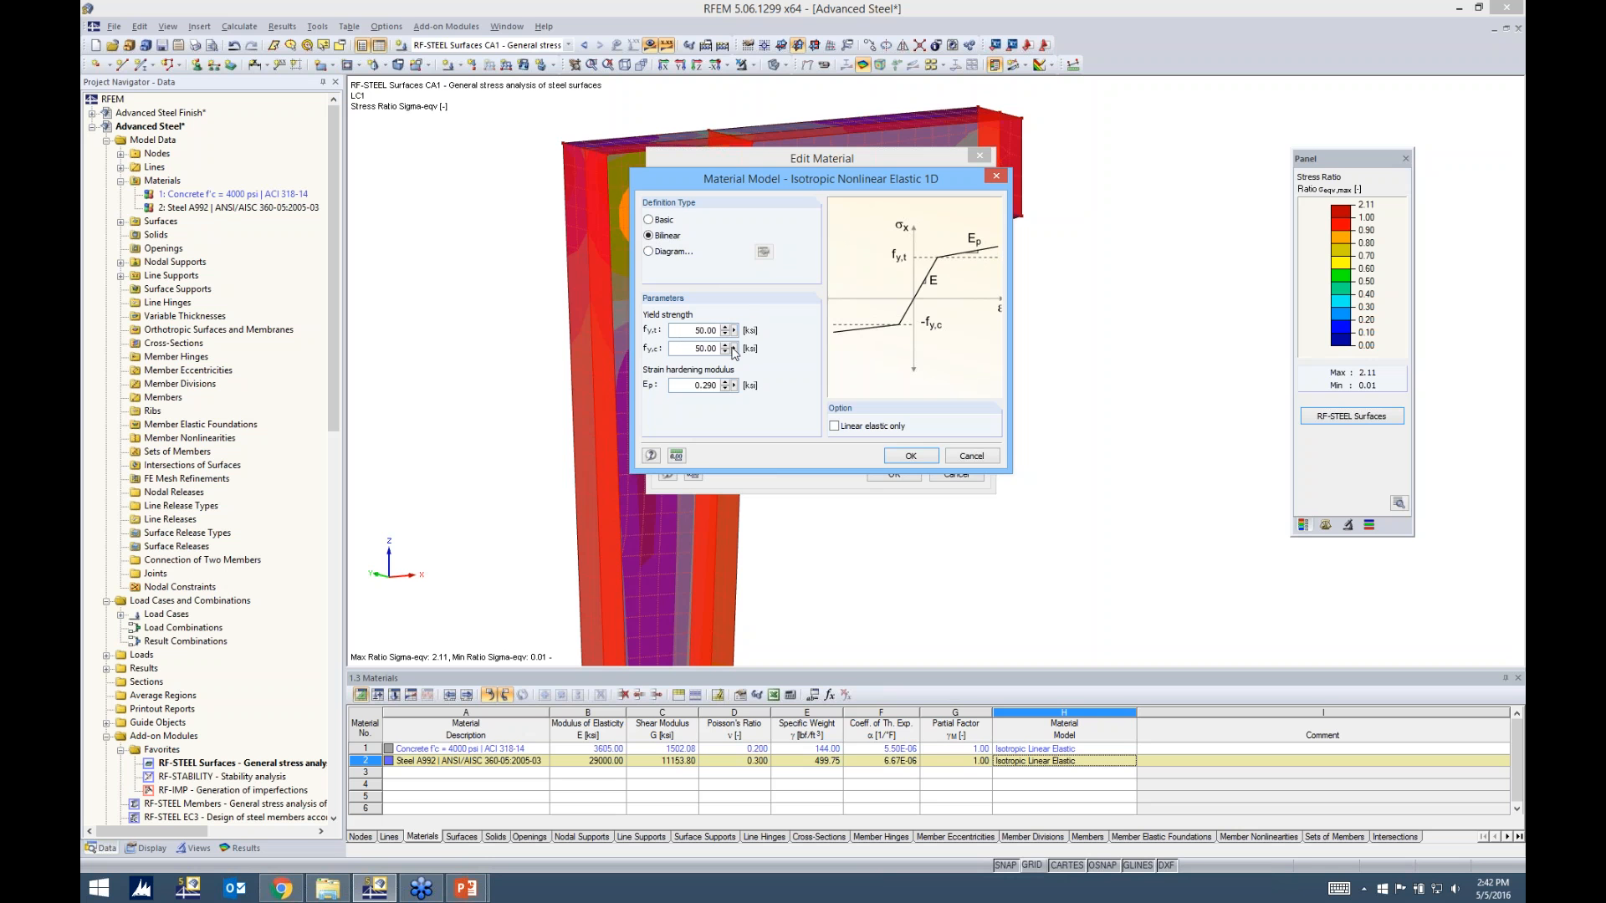
left_click(650, 251)
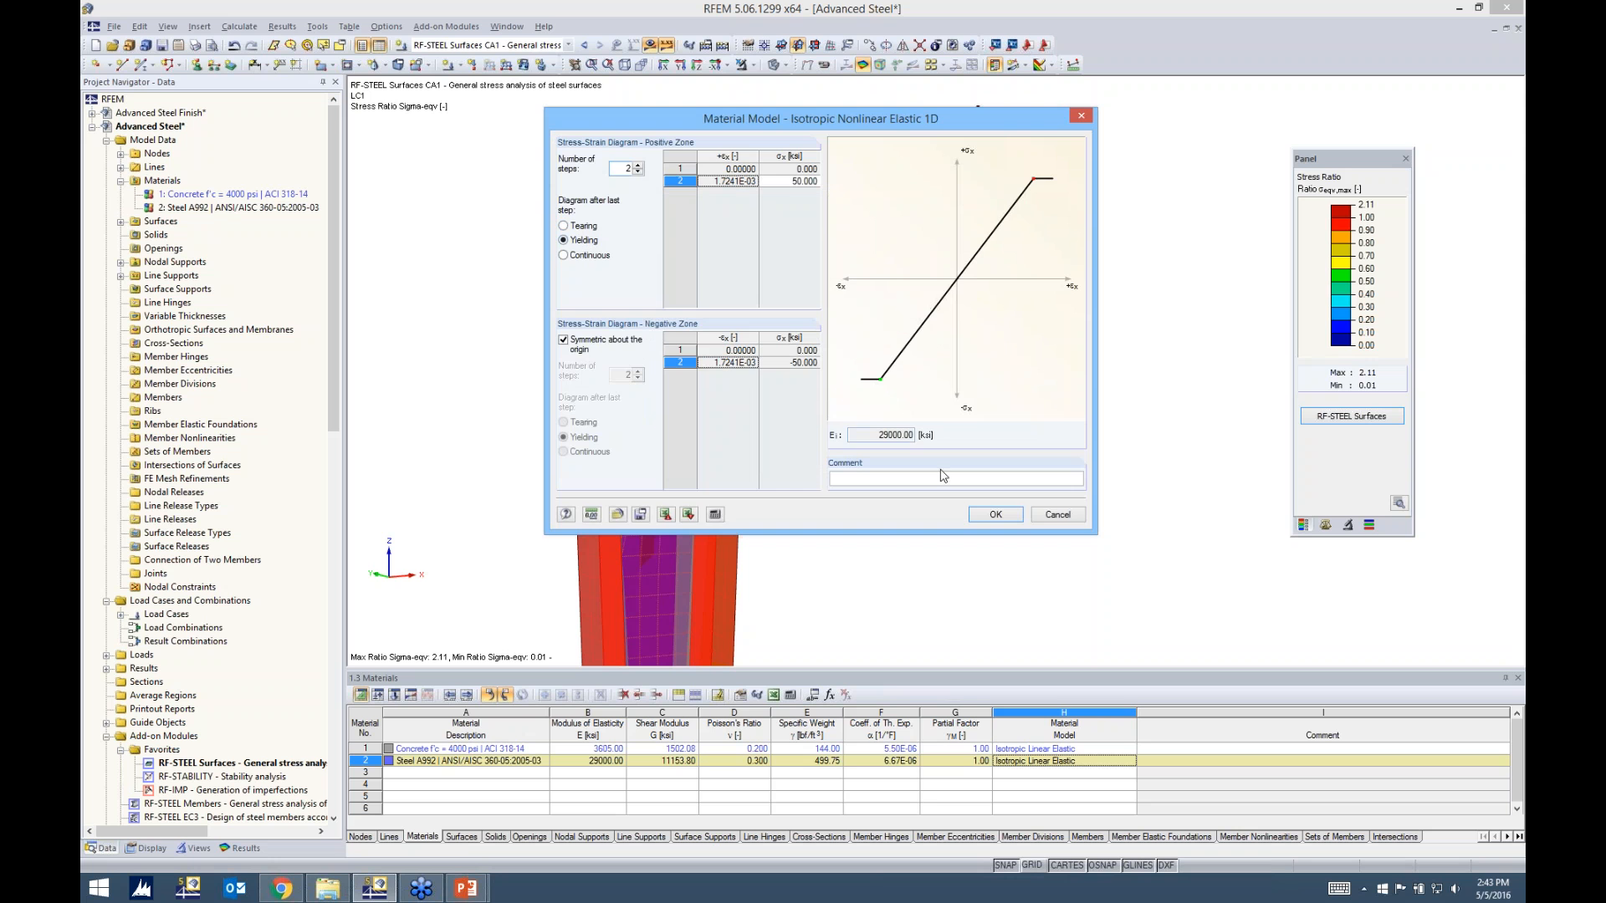
left_click(1002, 516)
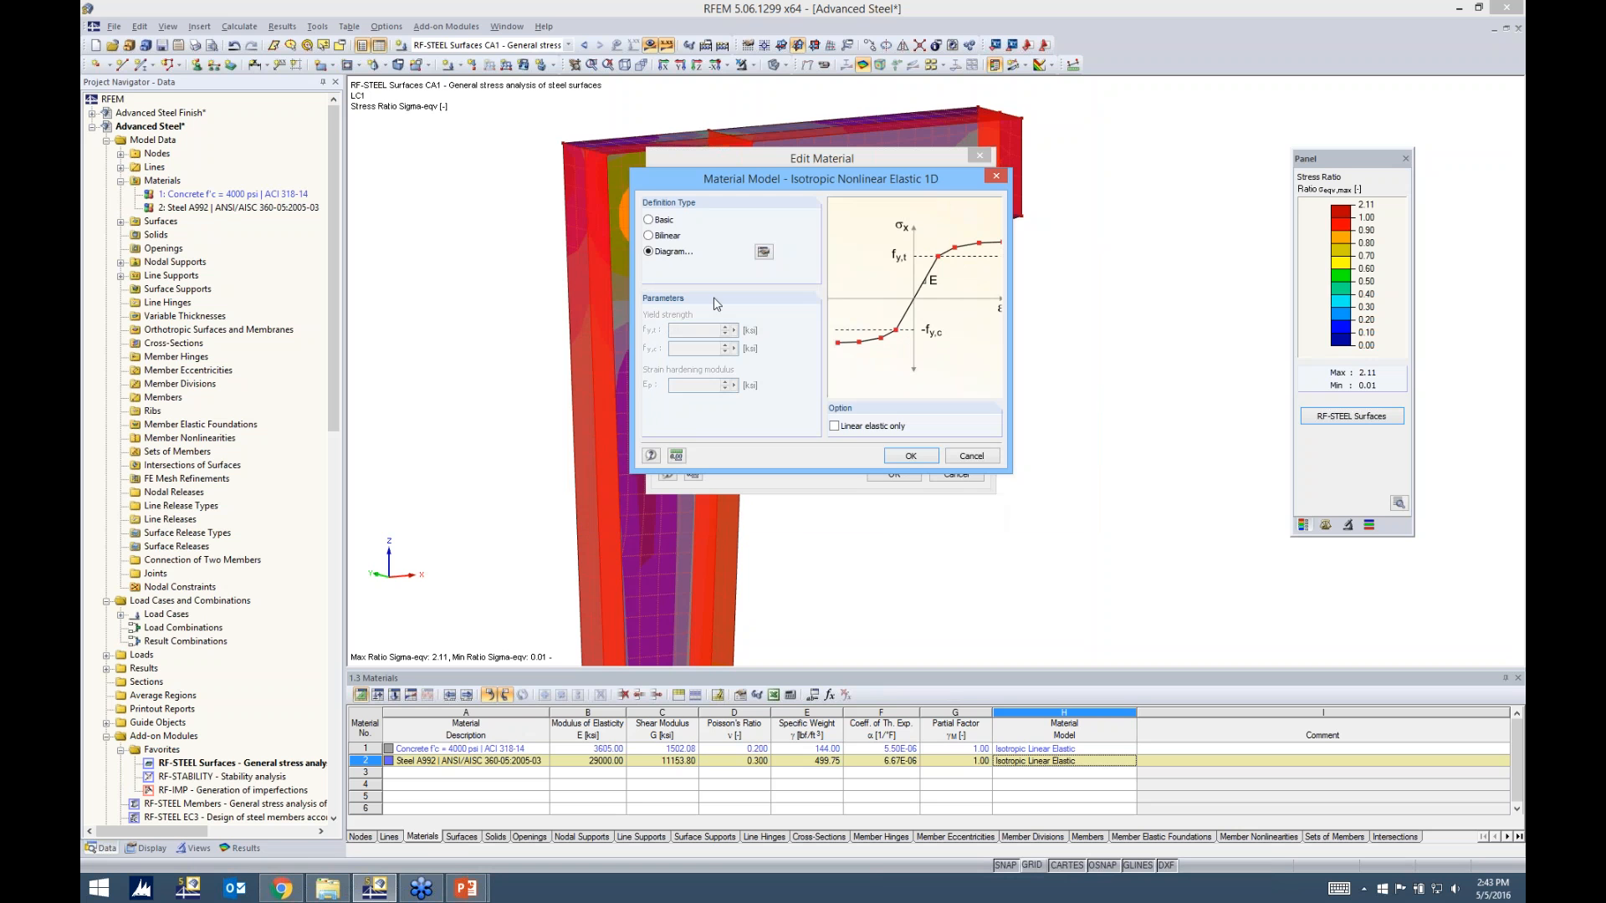
left_click(974, 460)
Select the Isotropic Thermal-Elastic material model, review its temperature-dependent settings table, and cancel its settings
left_click(764, 399)
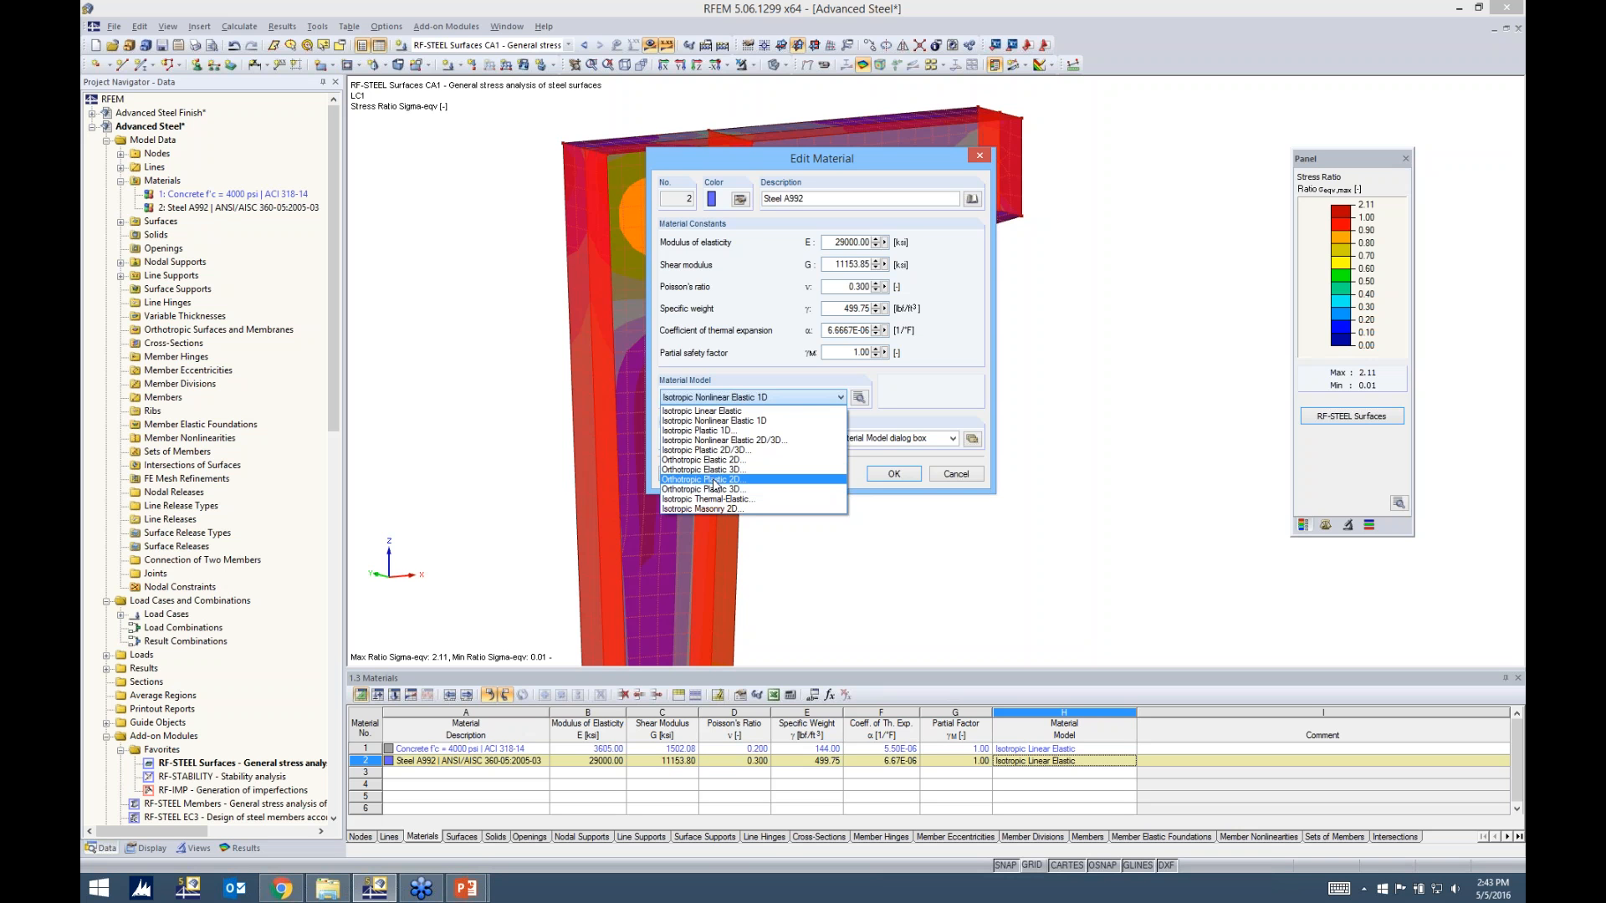
left_click(761, 500)
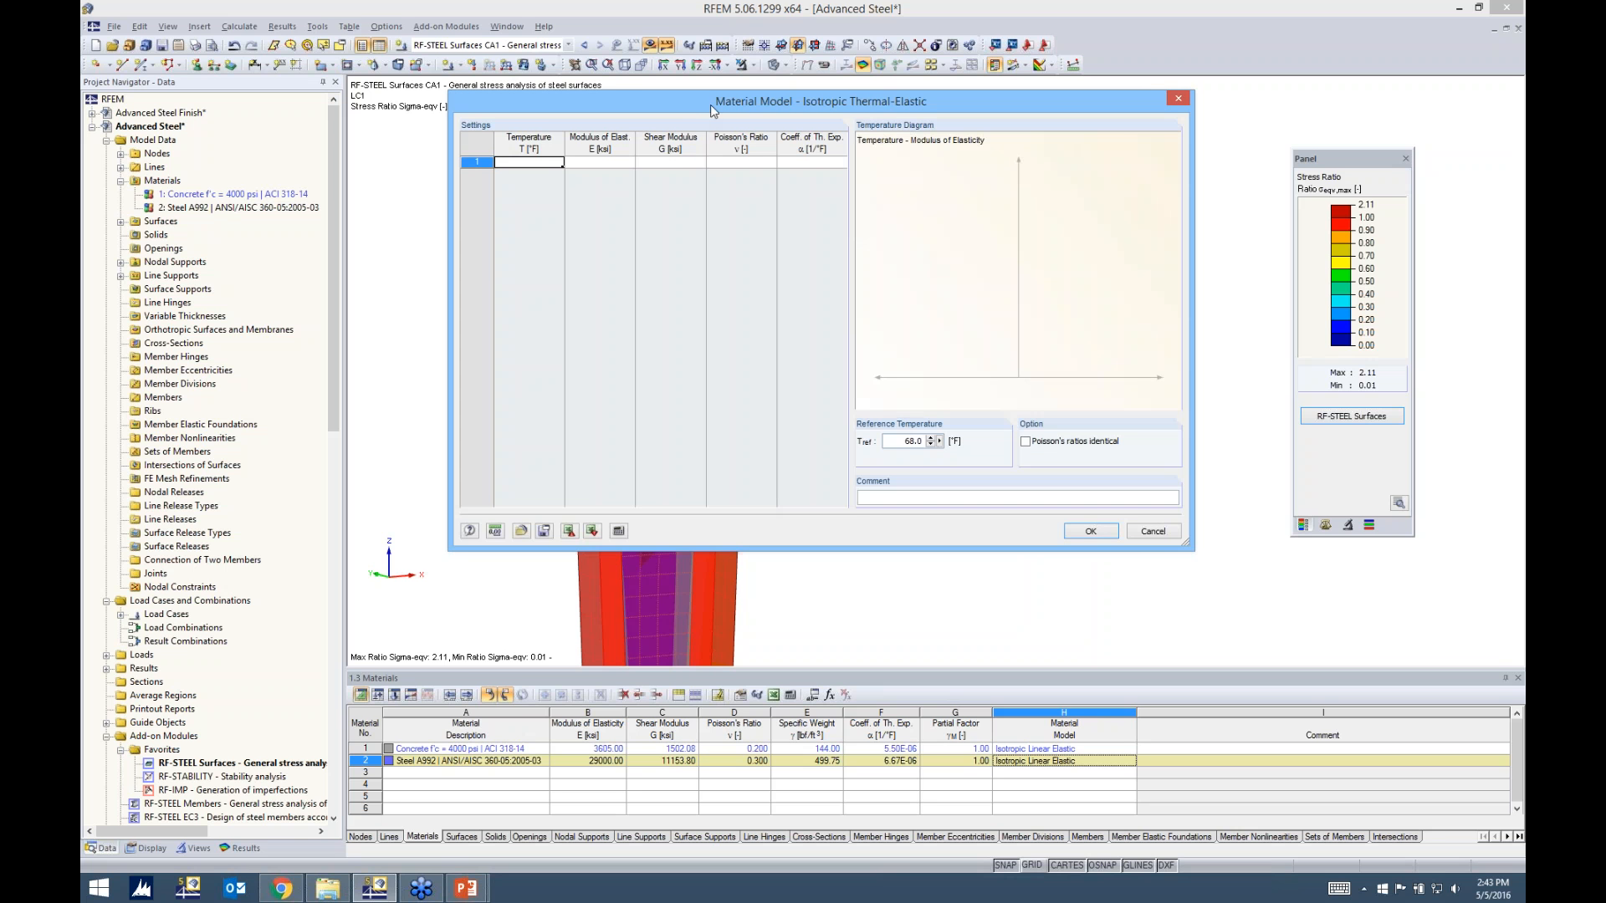
left_click_drag(694, 104, 684, 103)
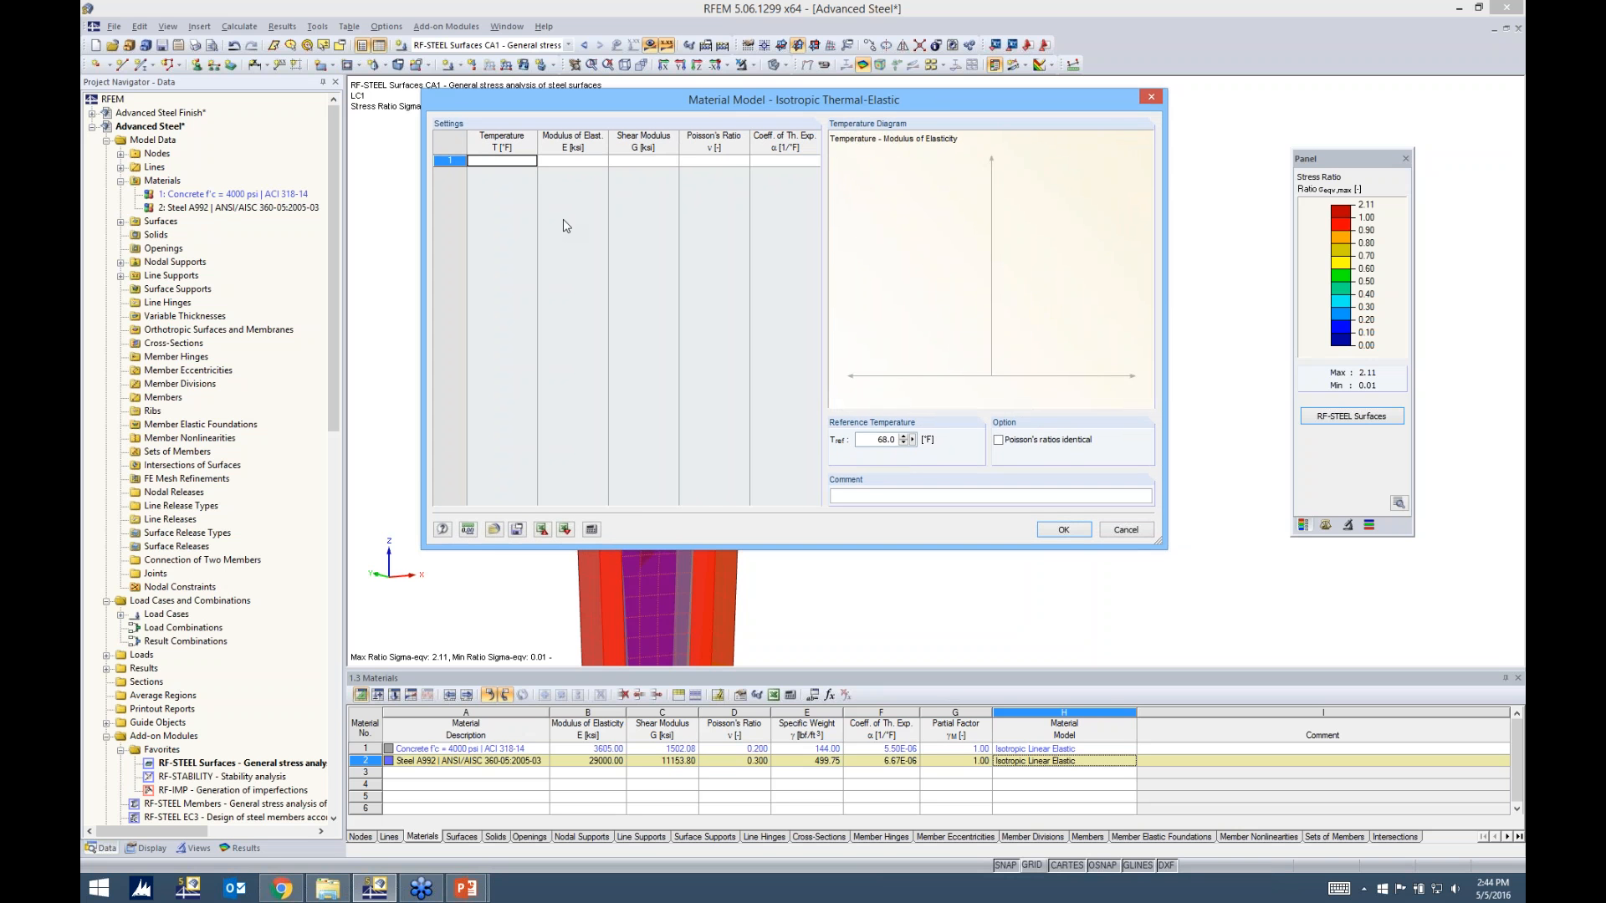
left_click(514, 161)
left_click(1117, 530)
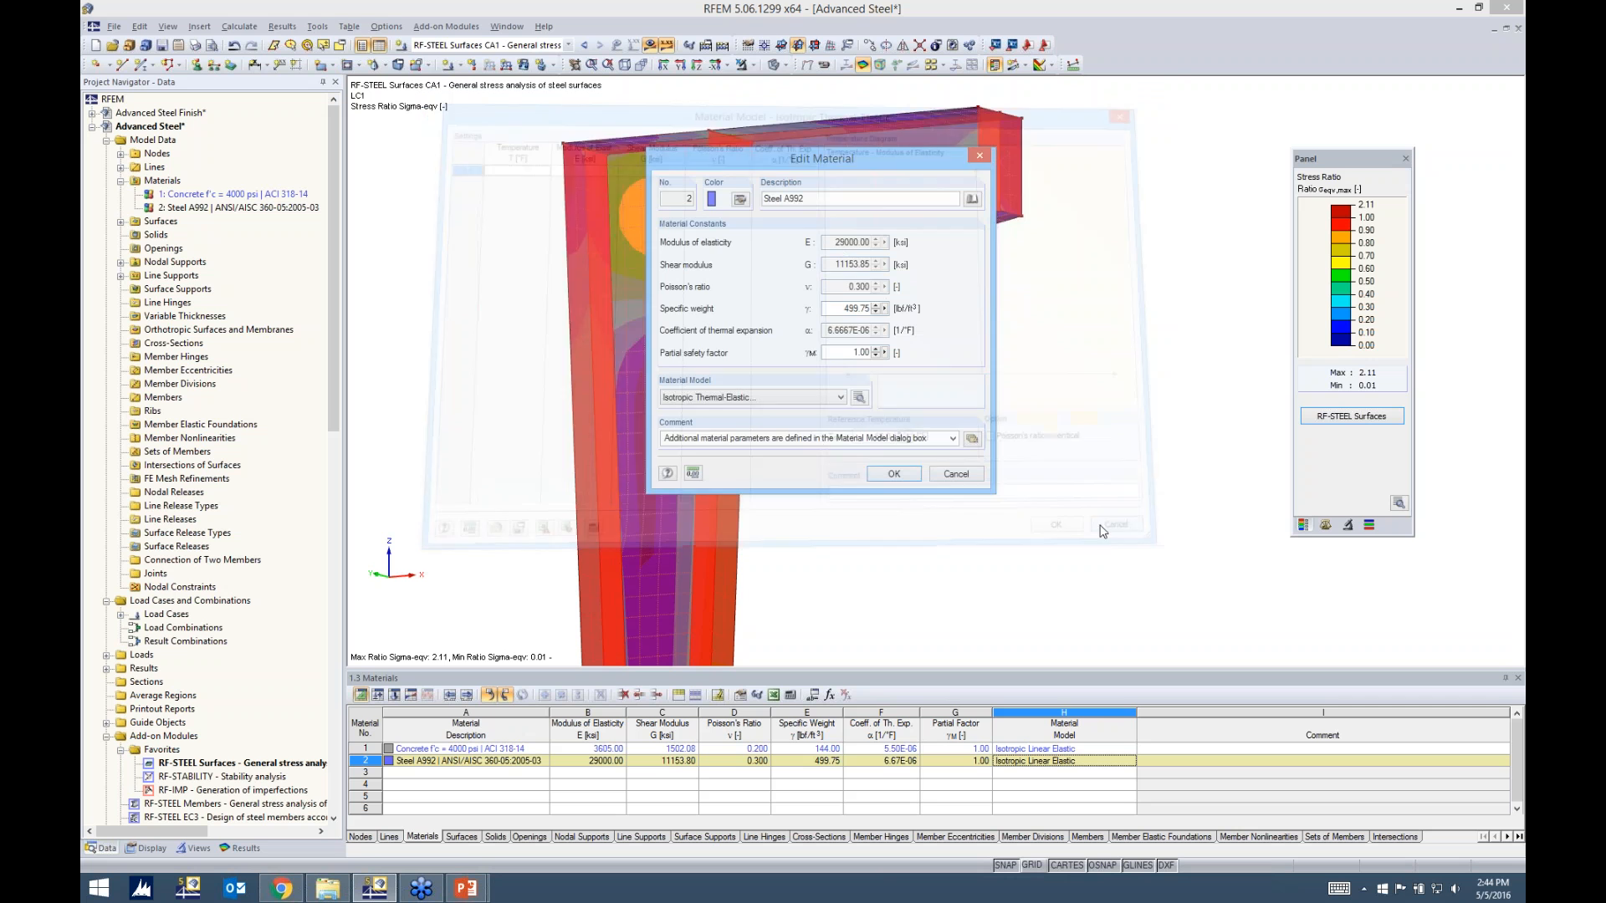
Assign Steel A992 the Isotropic Plastic 2D/3D model with the Basic definition and 50 ksi yield strength, accepting deletion of the results
left_click(747, 399)
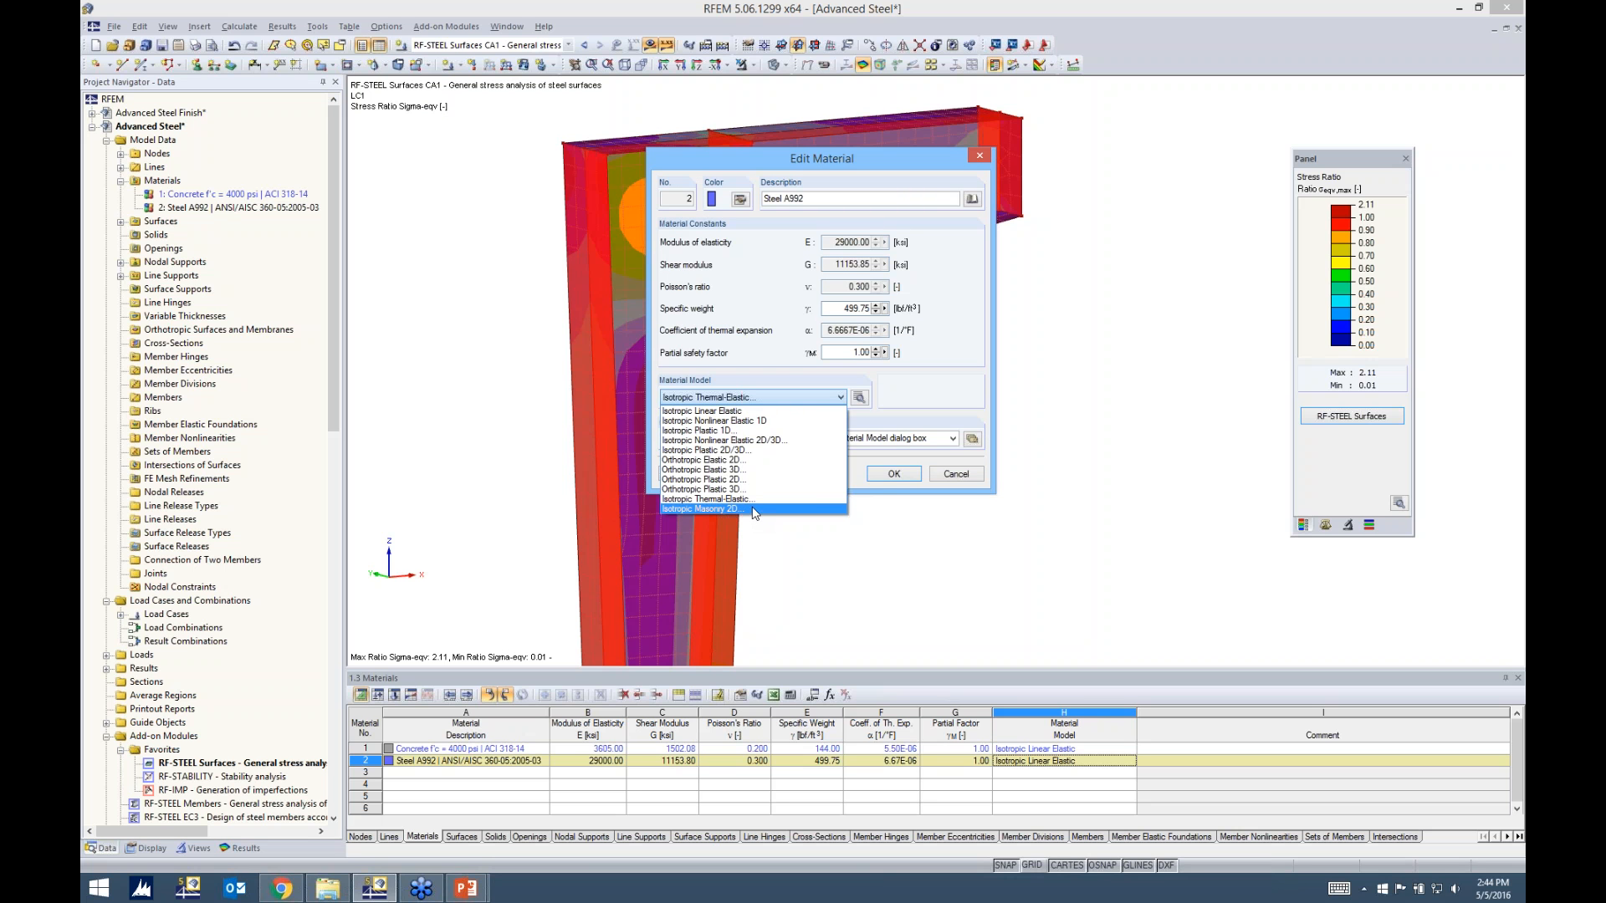
left_click(734, 451)
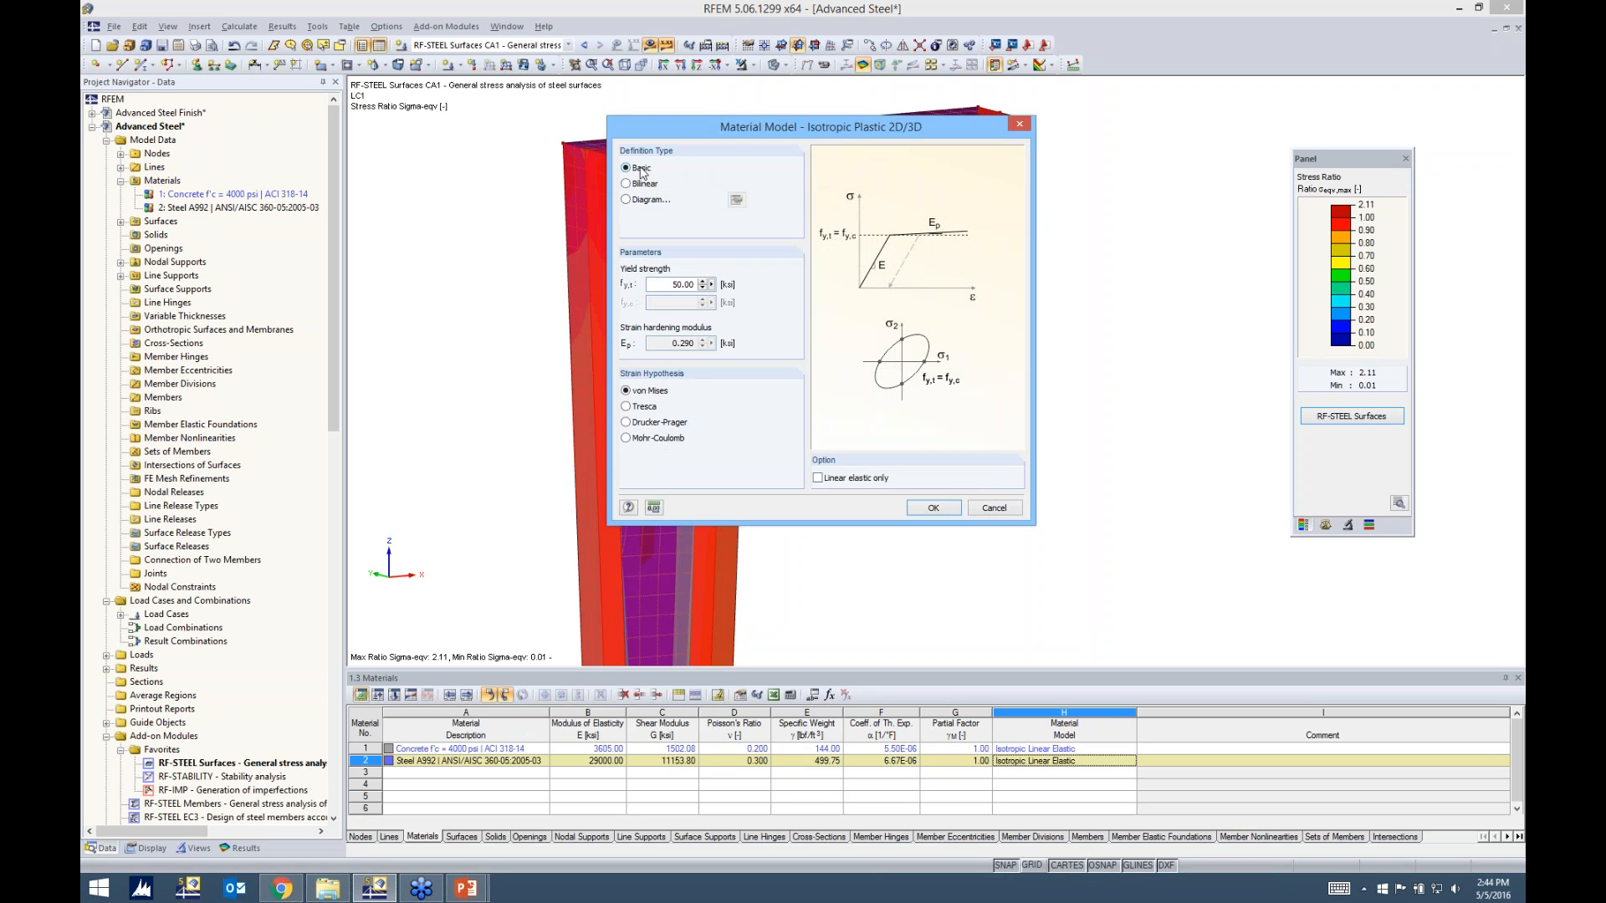
left_click_drag(657, 284, 757, 289)
left_click(932, 507)
left_click(896, 473)
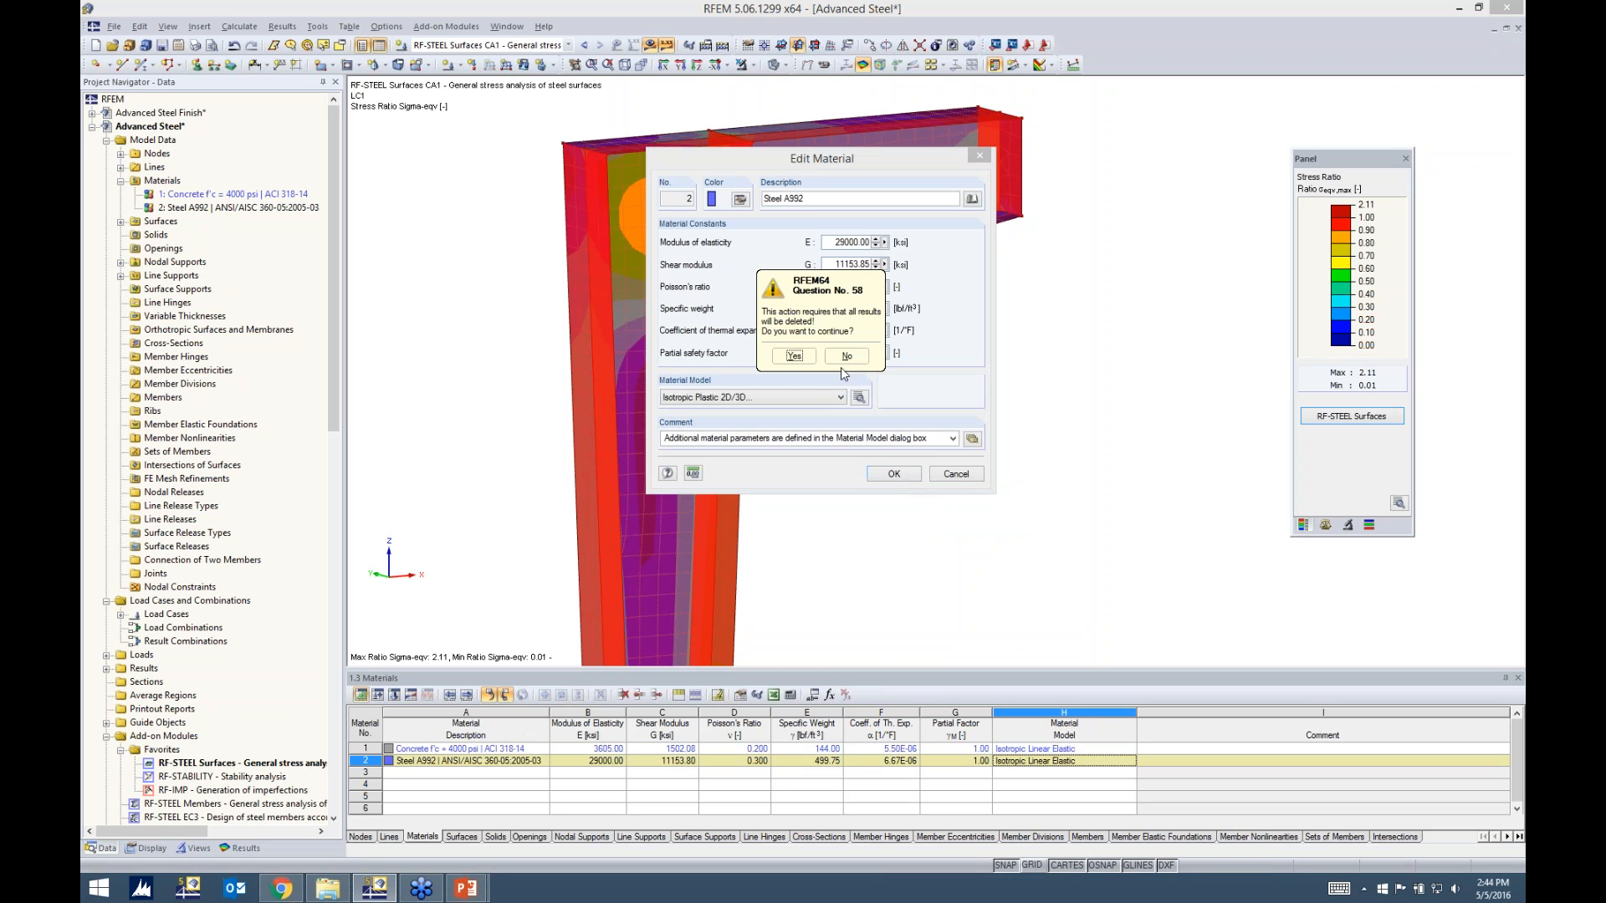
left_click(796, 357)
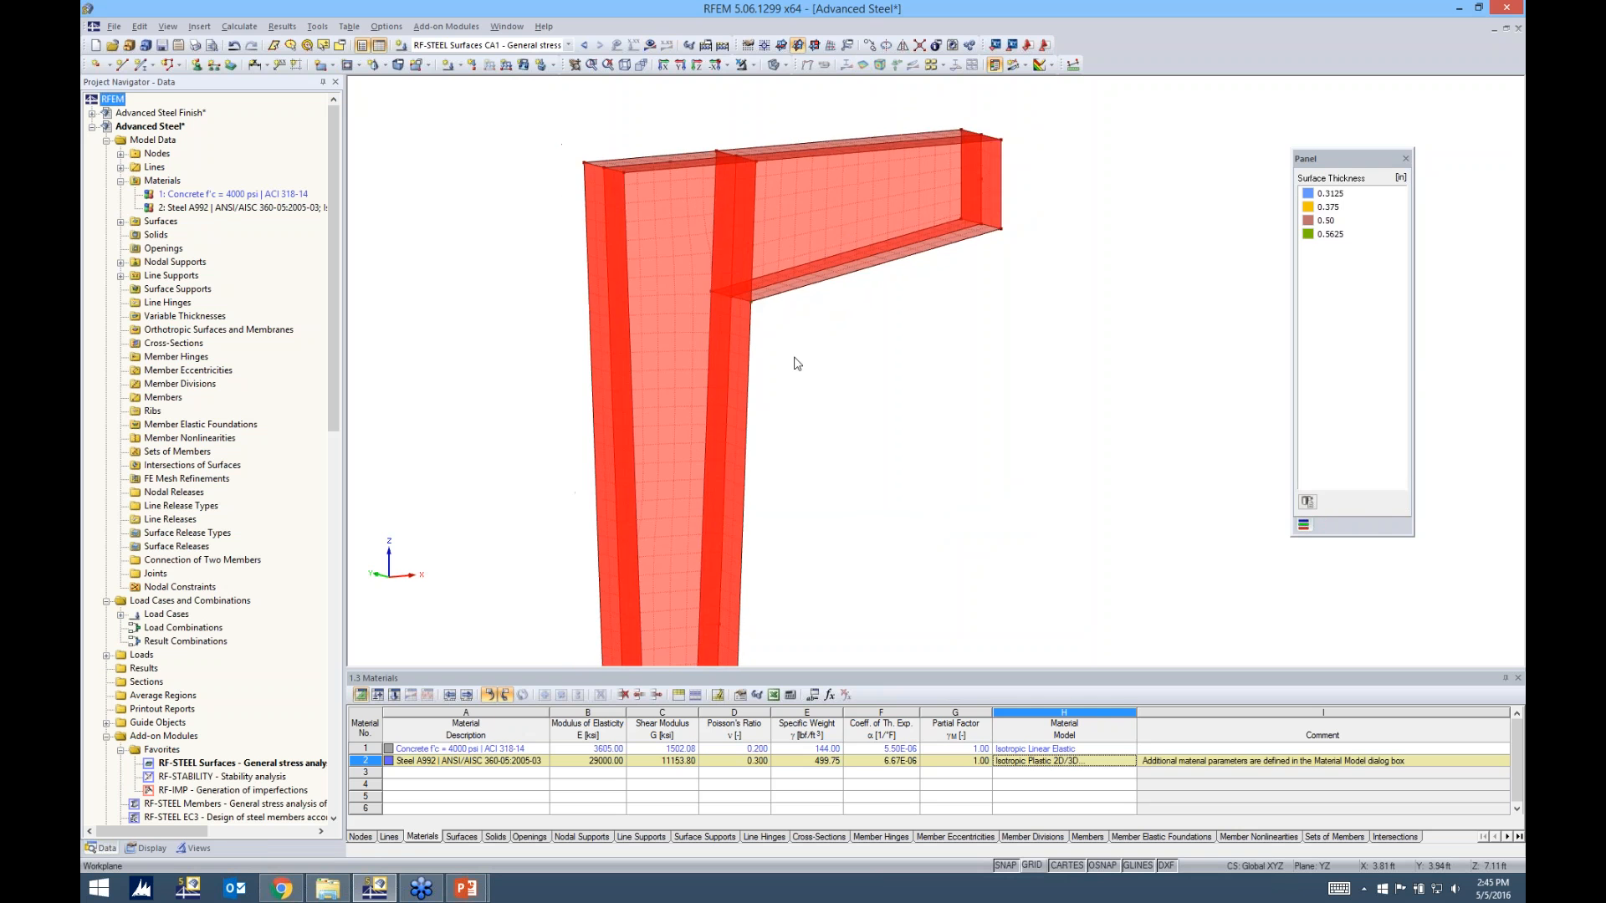
Clear the material highlighting on the model, then calculate load case LC1 - Design Load and display its σeqv,max,Mises stresses
left_click(580, 759)
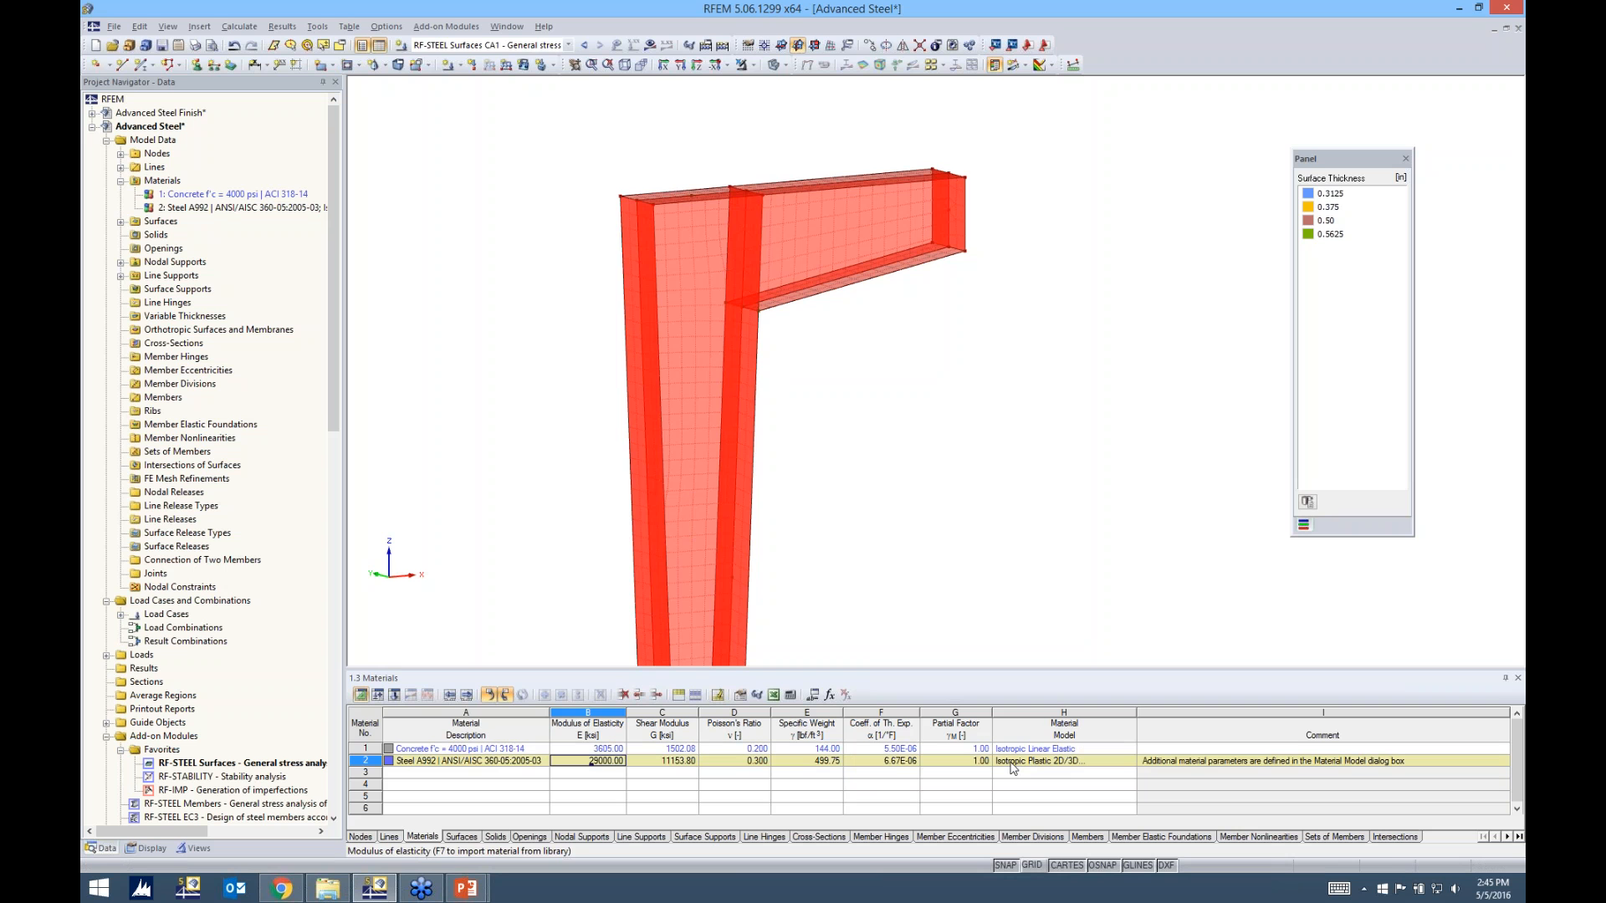
left_click(1040, 555)
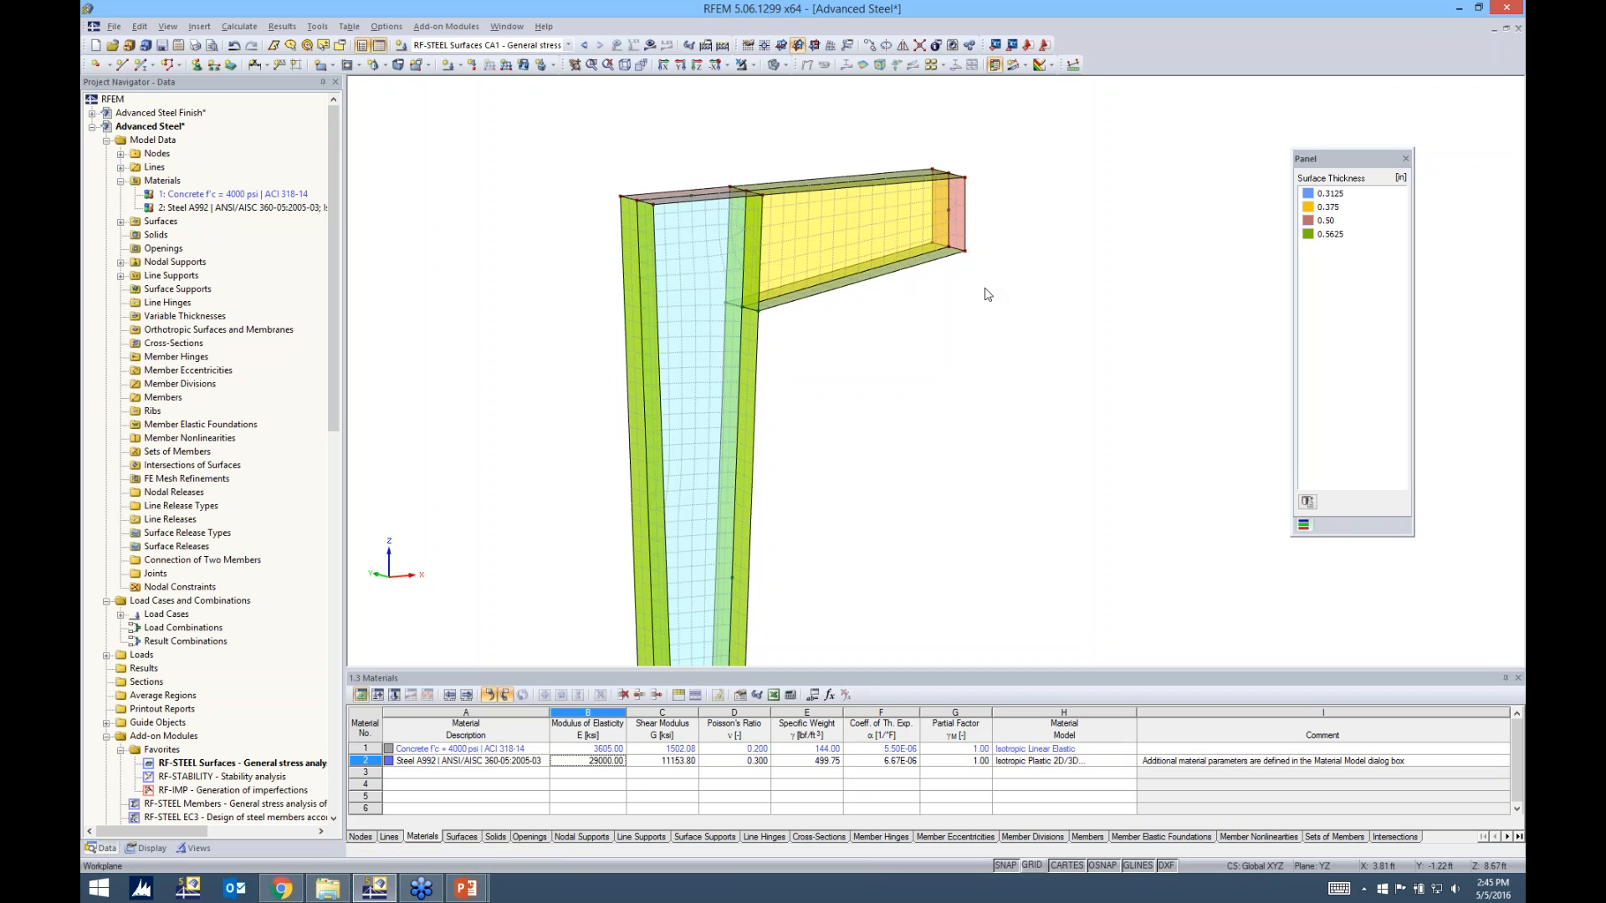
left_click(502, 45)
left_click(483, 67)
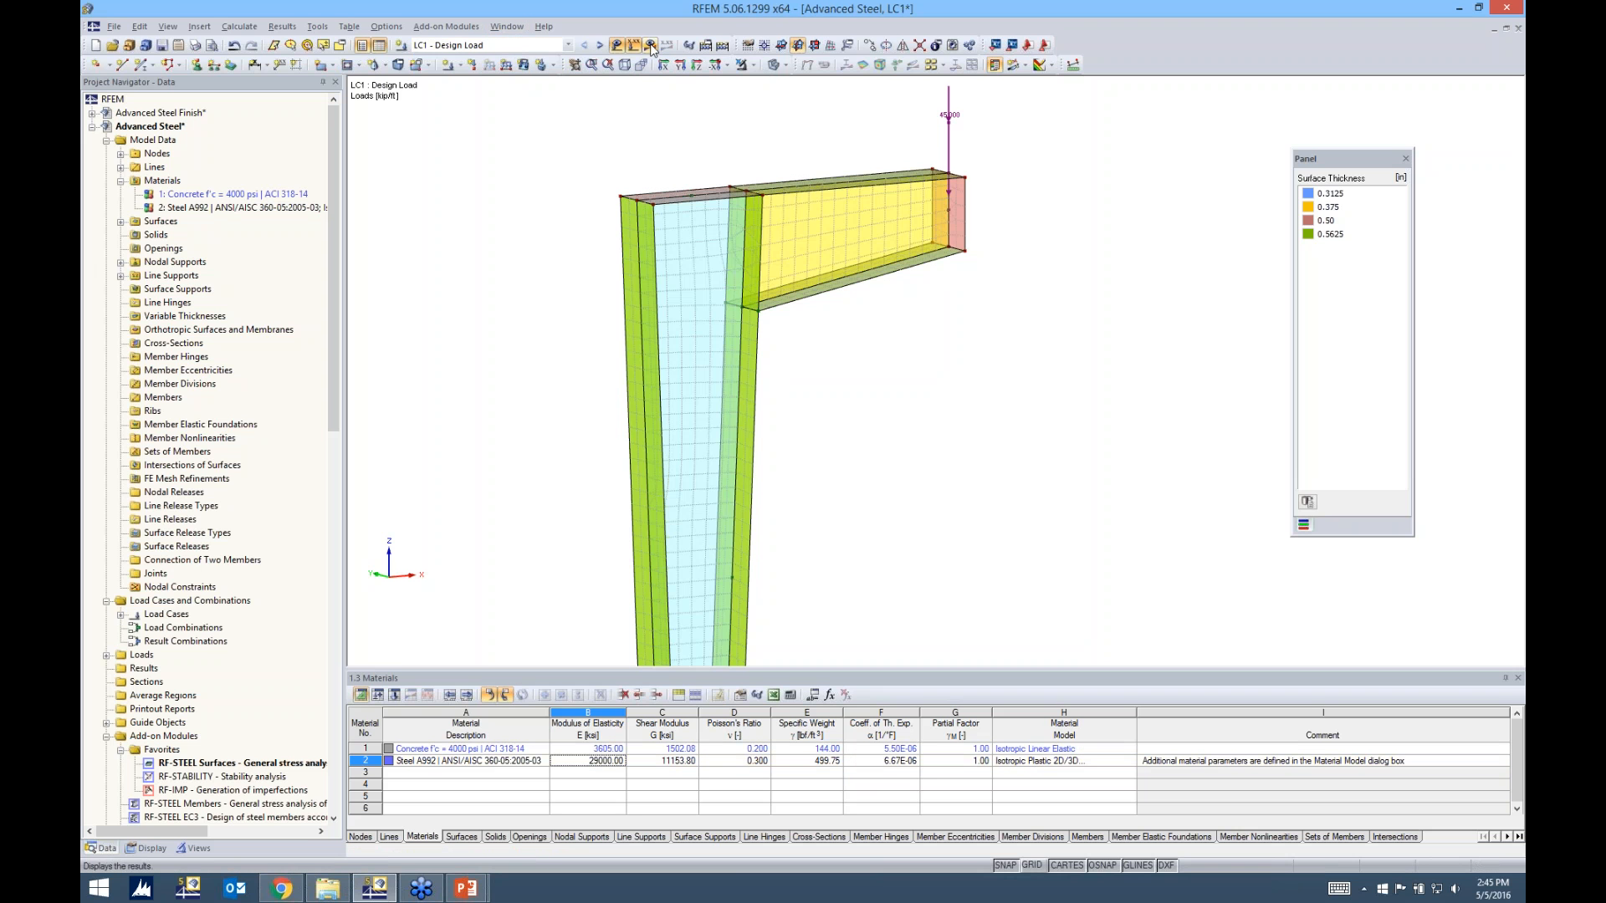
left_click(634, 45)
left_click(776, 466)
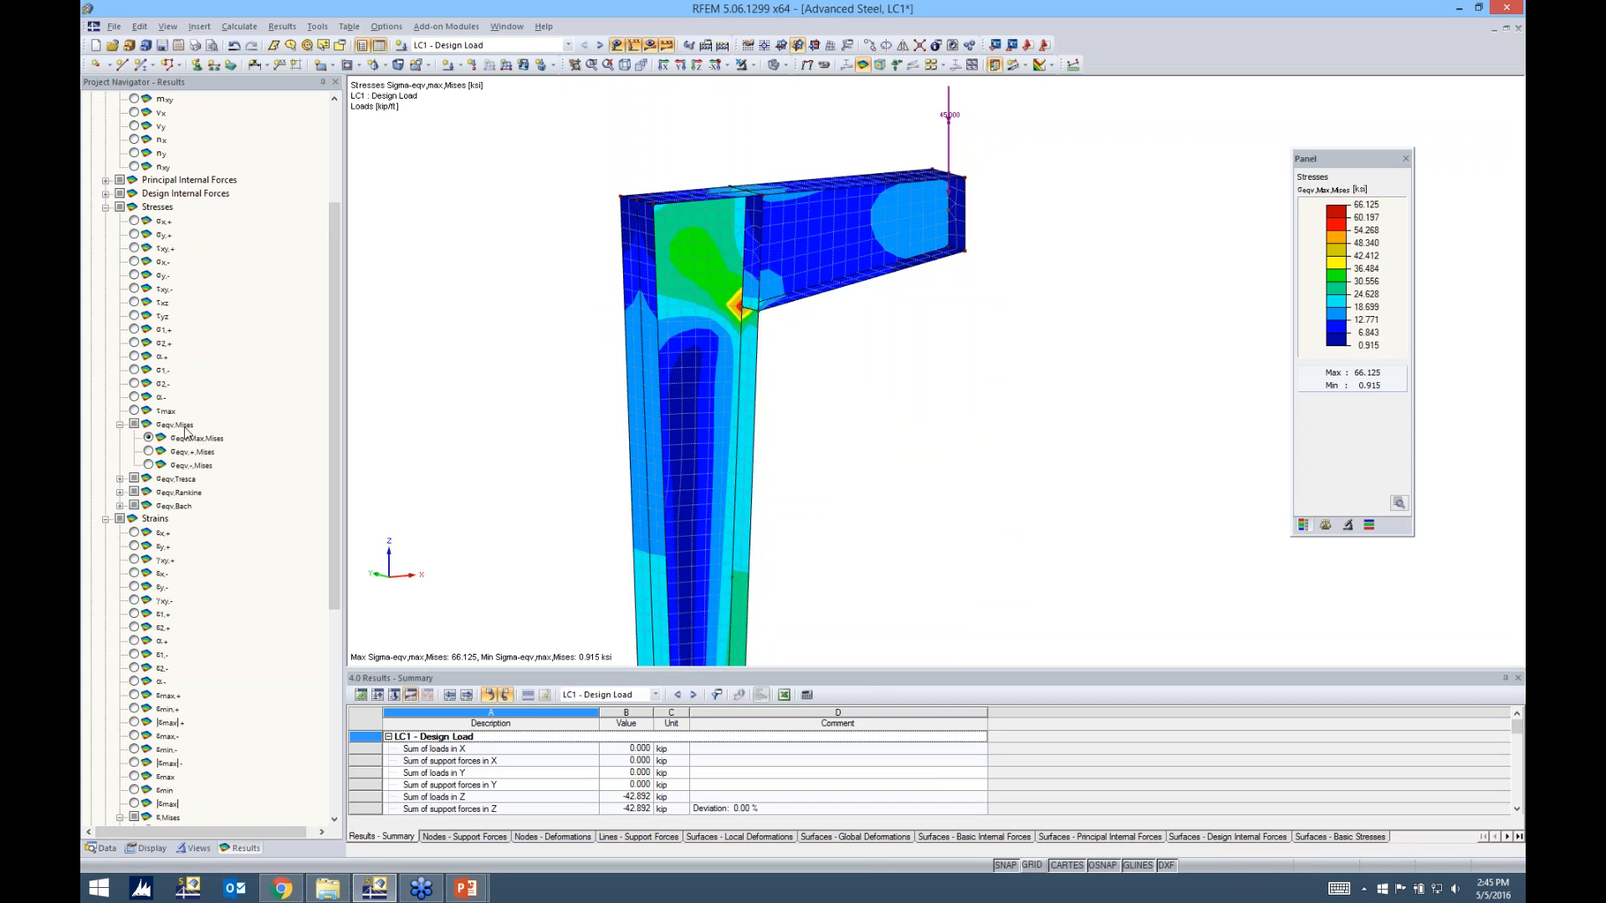
Examine the σeqv,max,Mises stress concentration where the beam's lower flange meets the column against the color scale
scroll(732, 310, "up", 5)
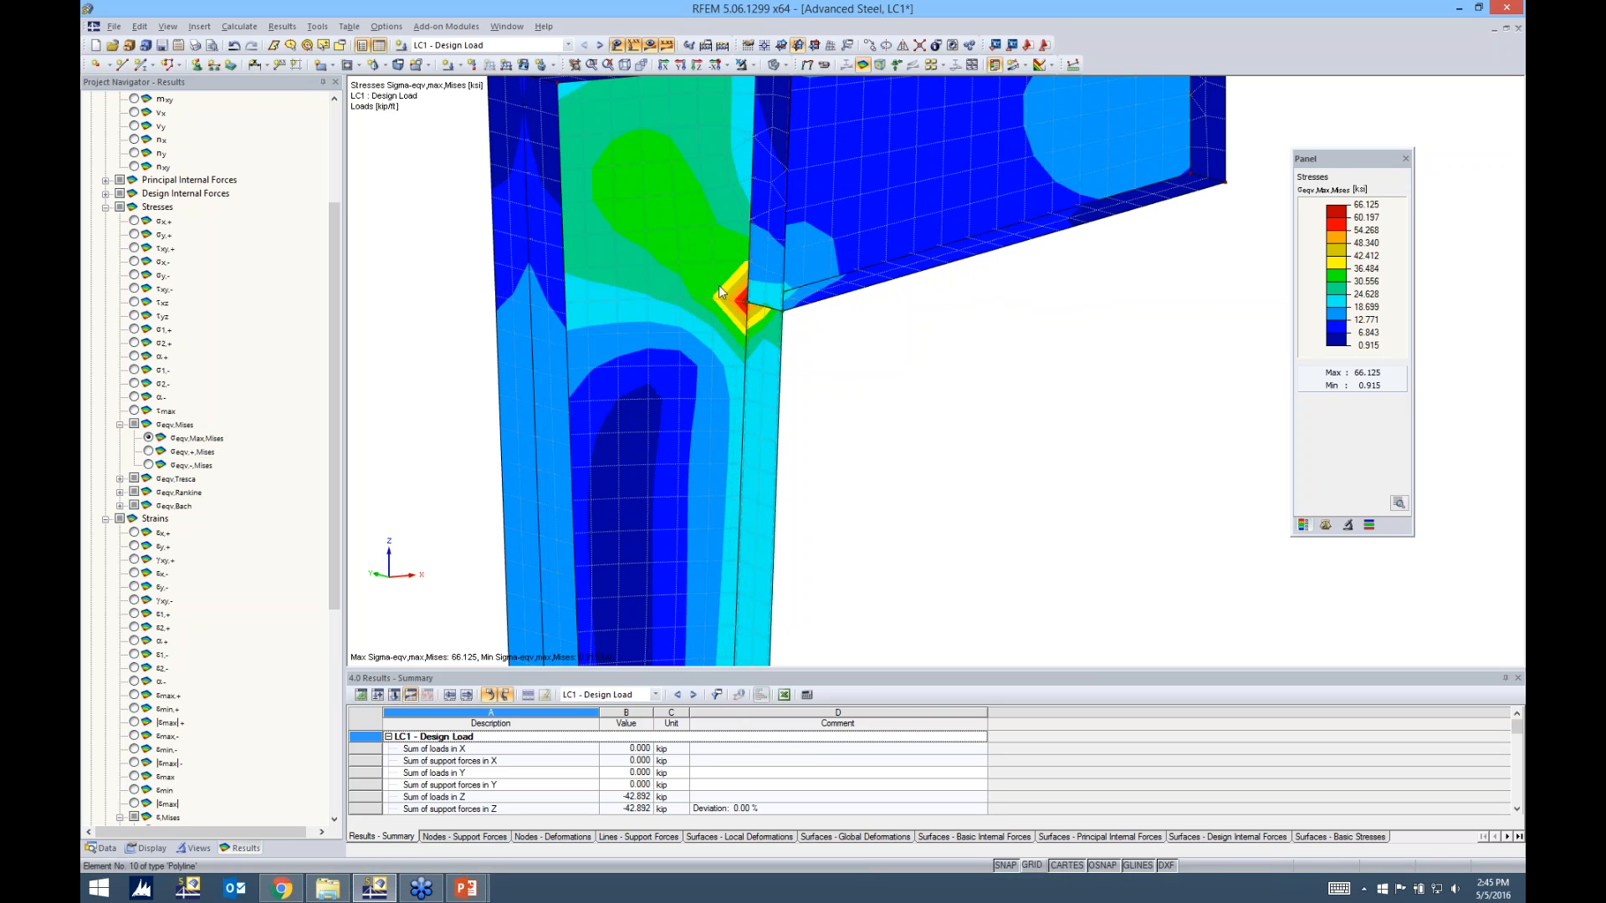
left_click_drag(1338, 174, 1327, 179)
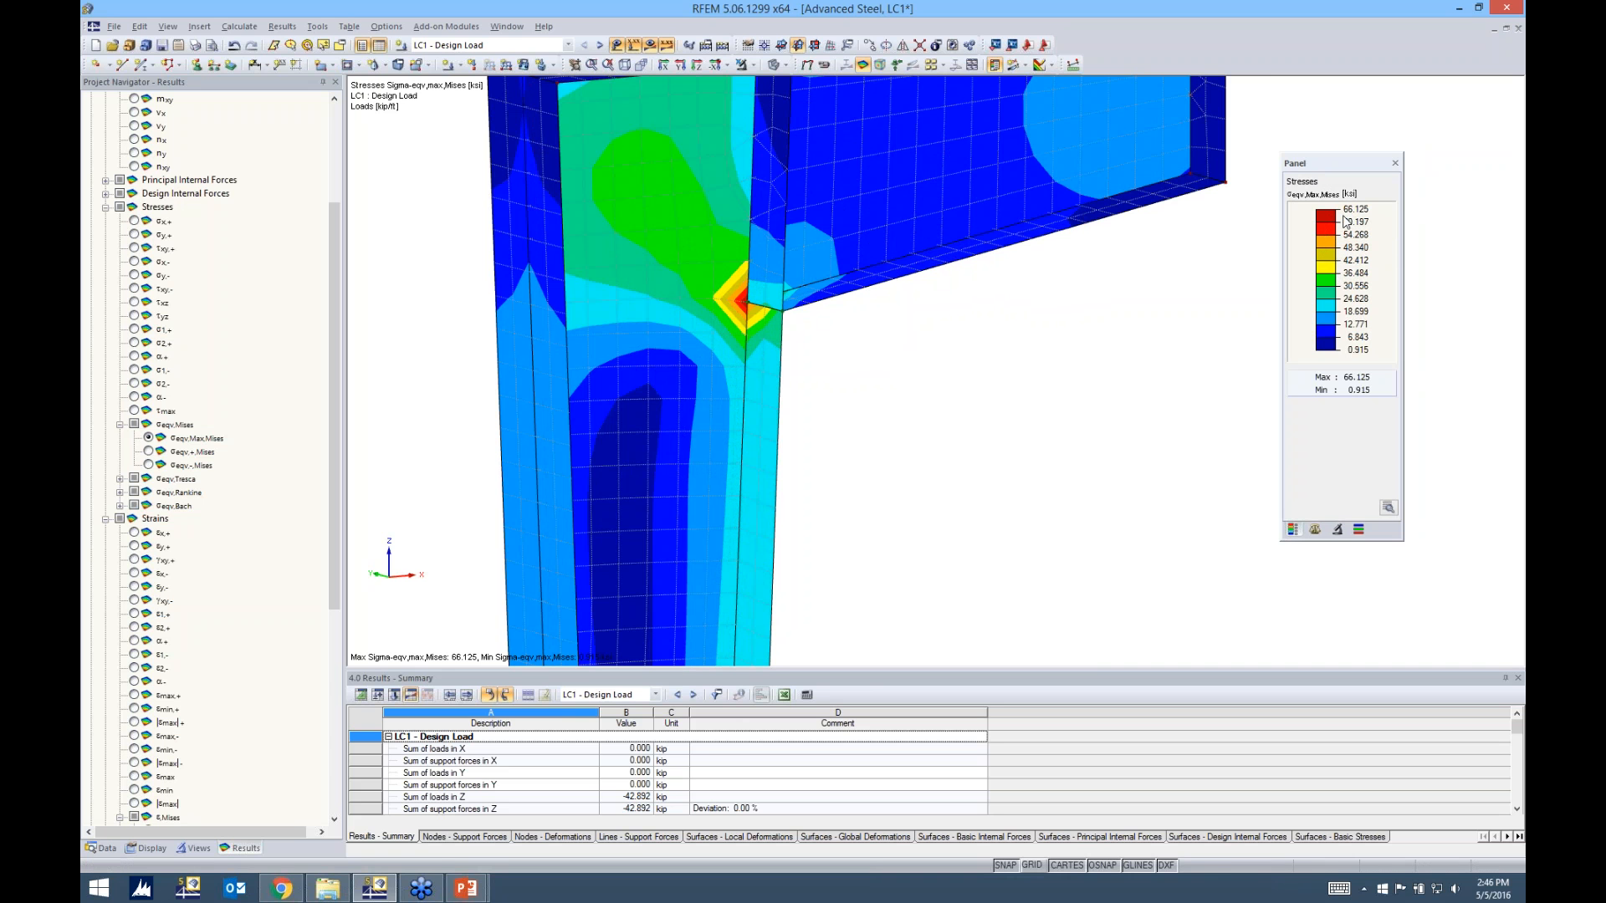
middle_click_drag(1082, 329, 719, 315, "ctrl")
Glance at the Distribution of Internal Forces slide in PowerPoint, return to RFEM, and view the connection from the web side
mouse_move(466, 887)
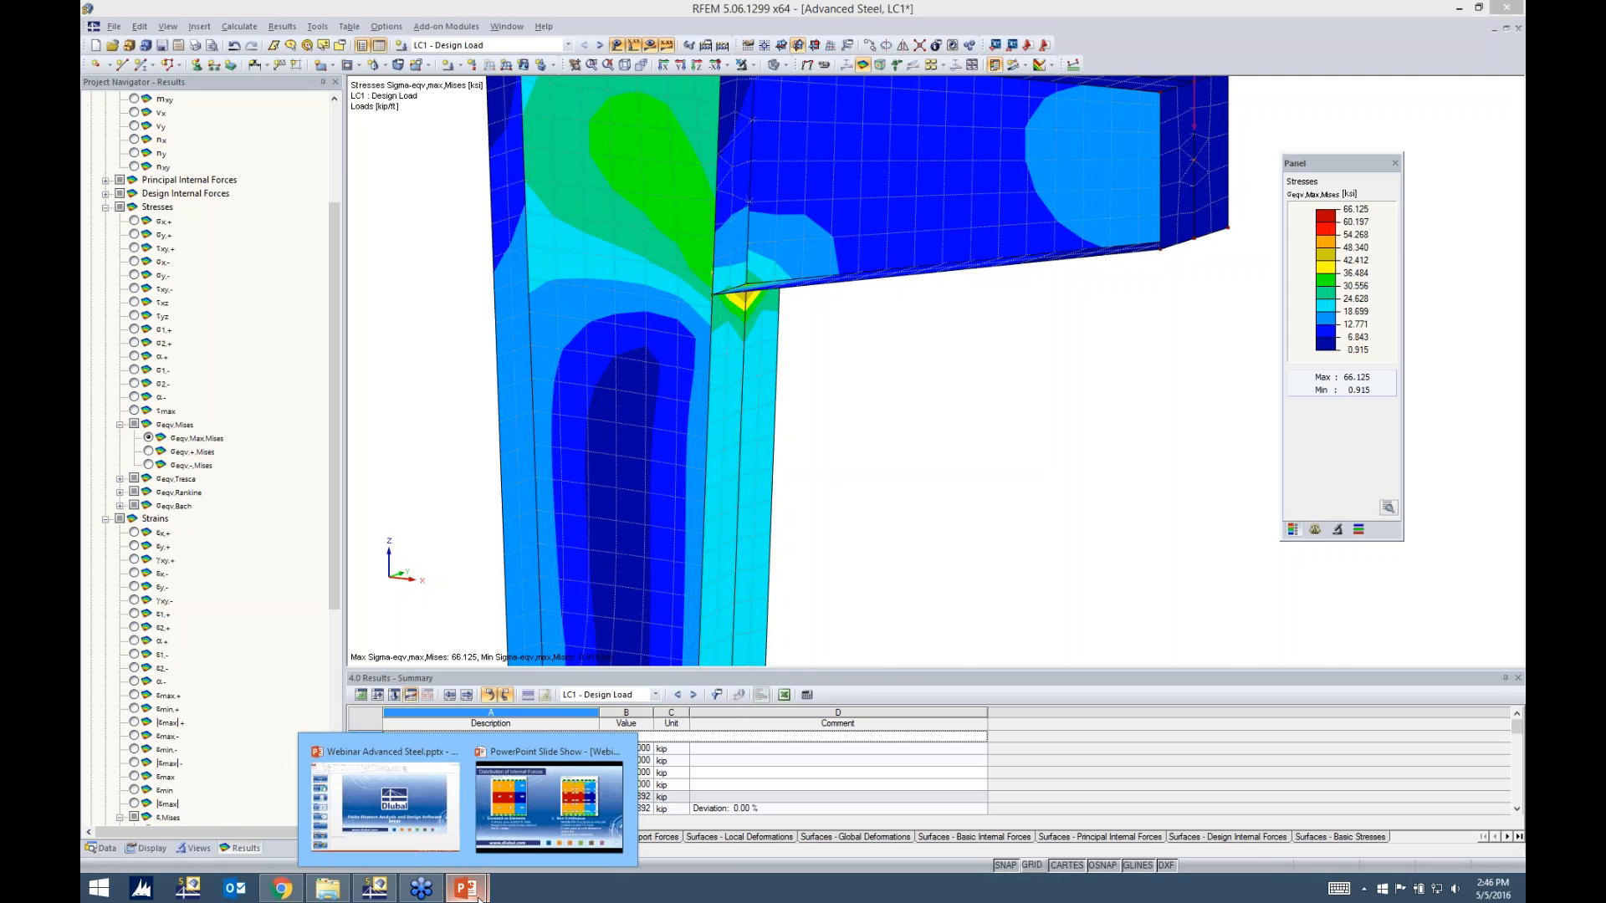
left_click(536, 807)
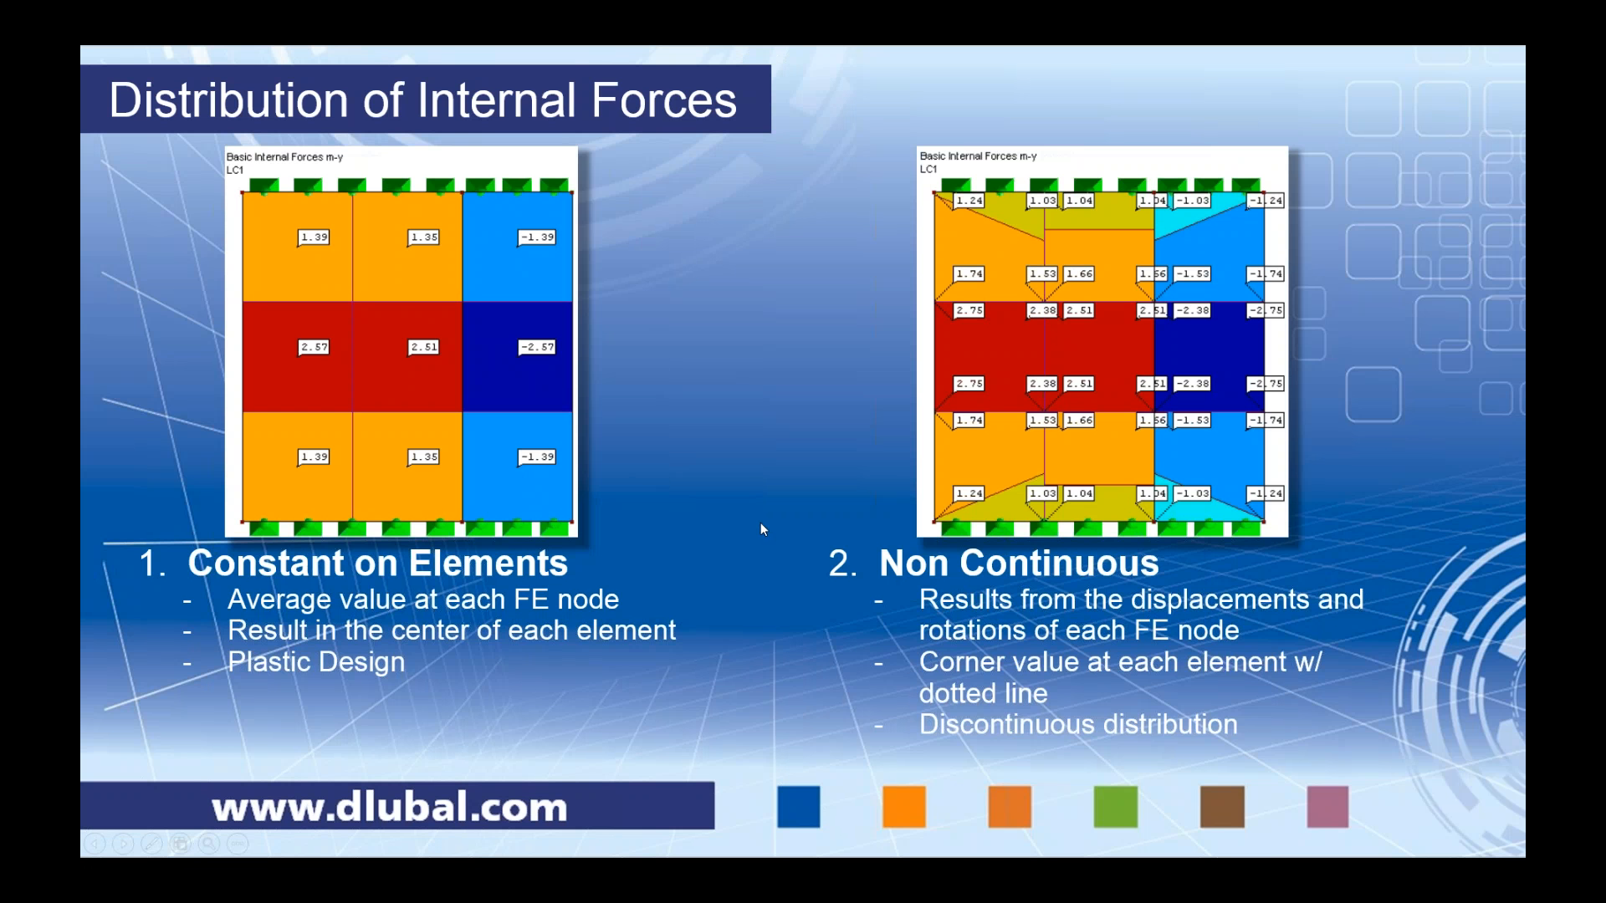
key("alt+Tab")
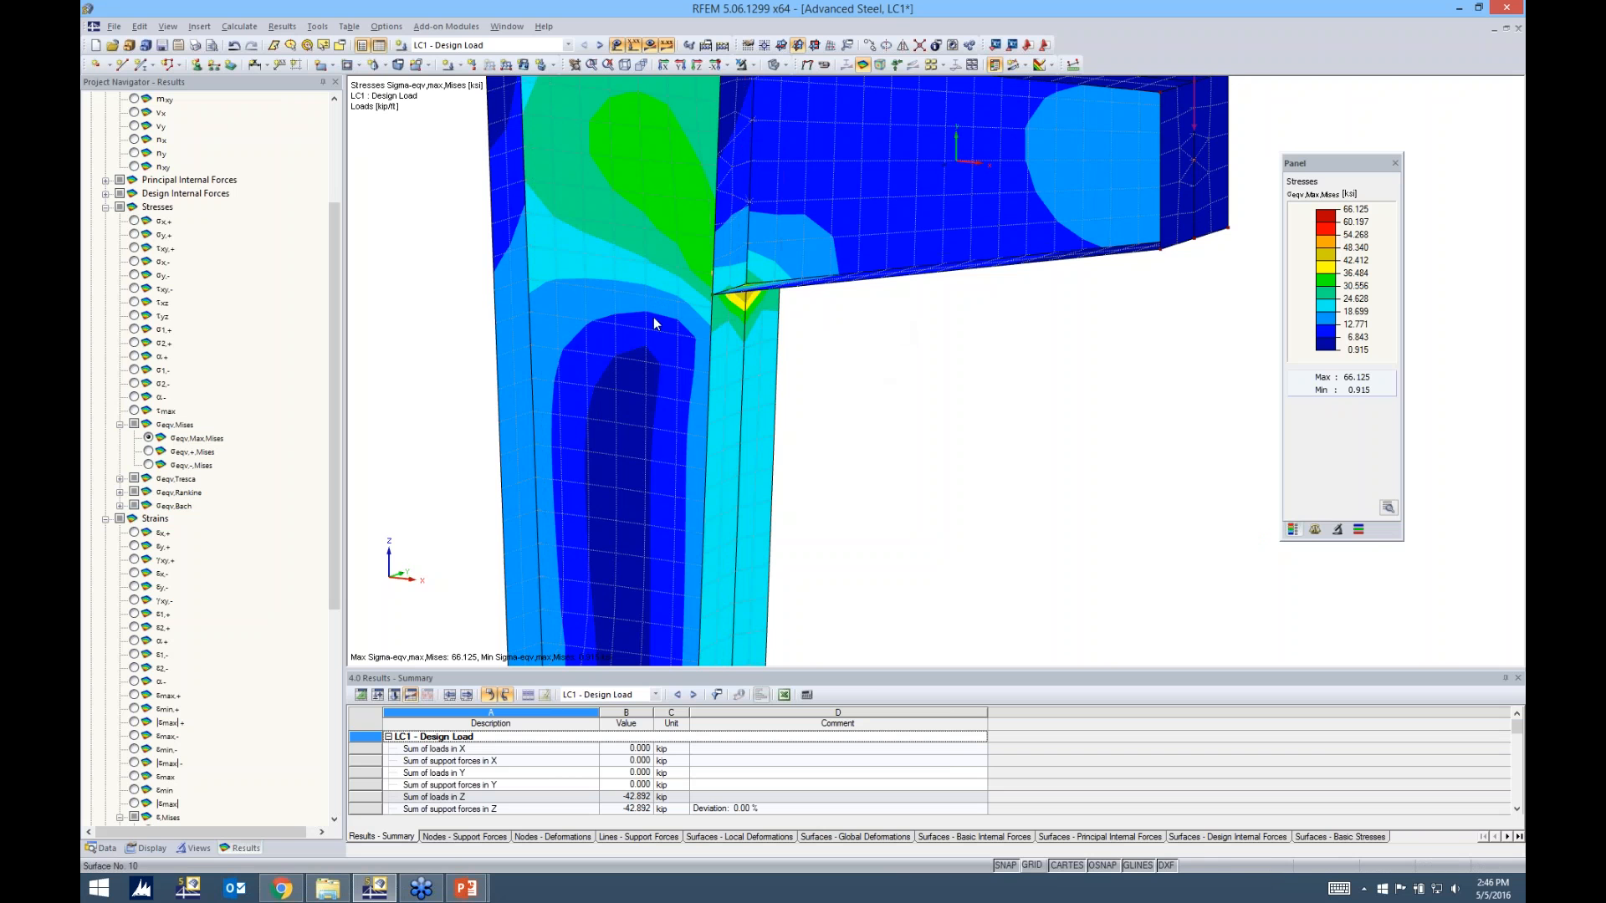
middle_click_drag(911, 366, 1070, 359, "ctrl")
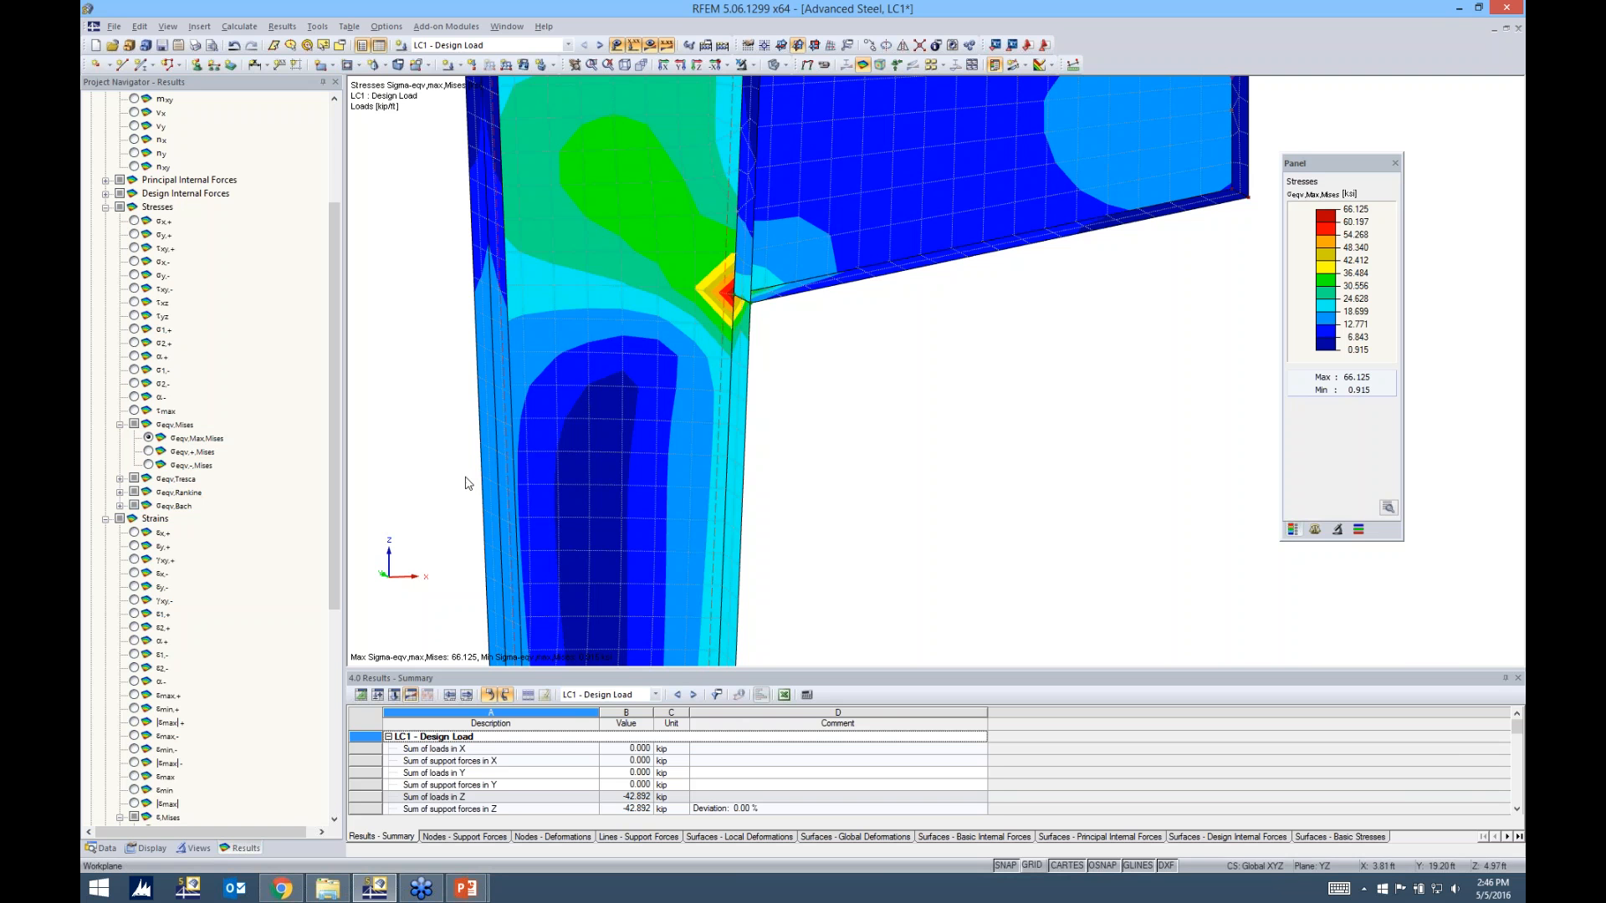
Expand the surface result display settings to review the Distribution of Internal Forces/Stresses options
left_click(146, 850)
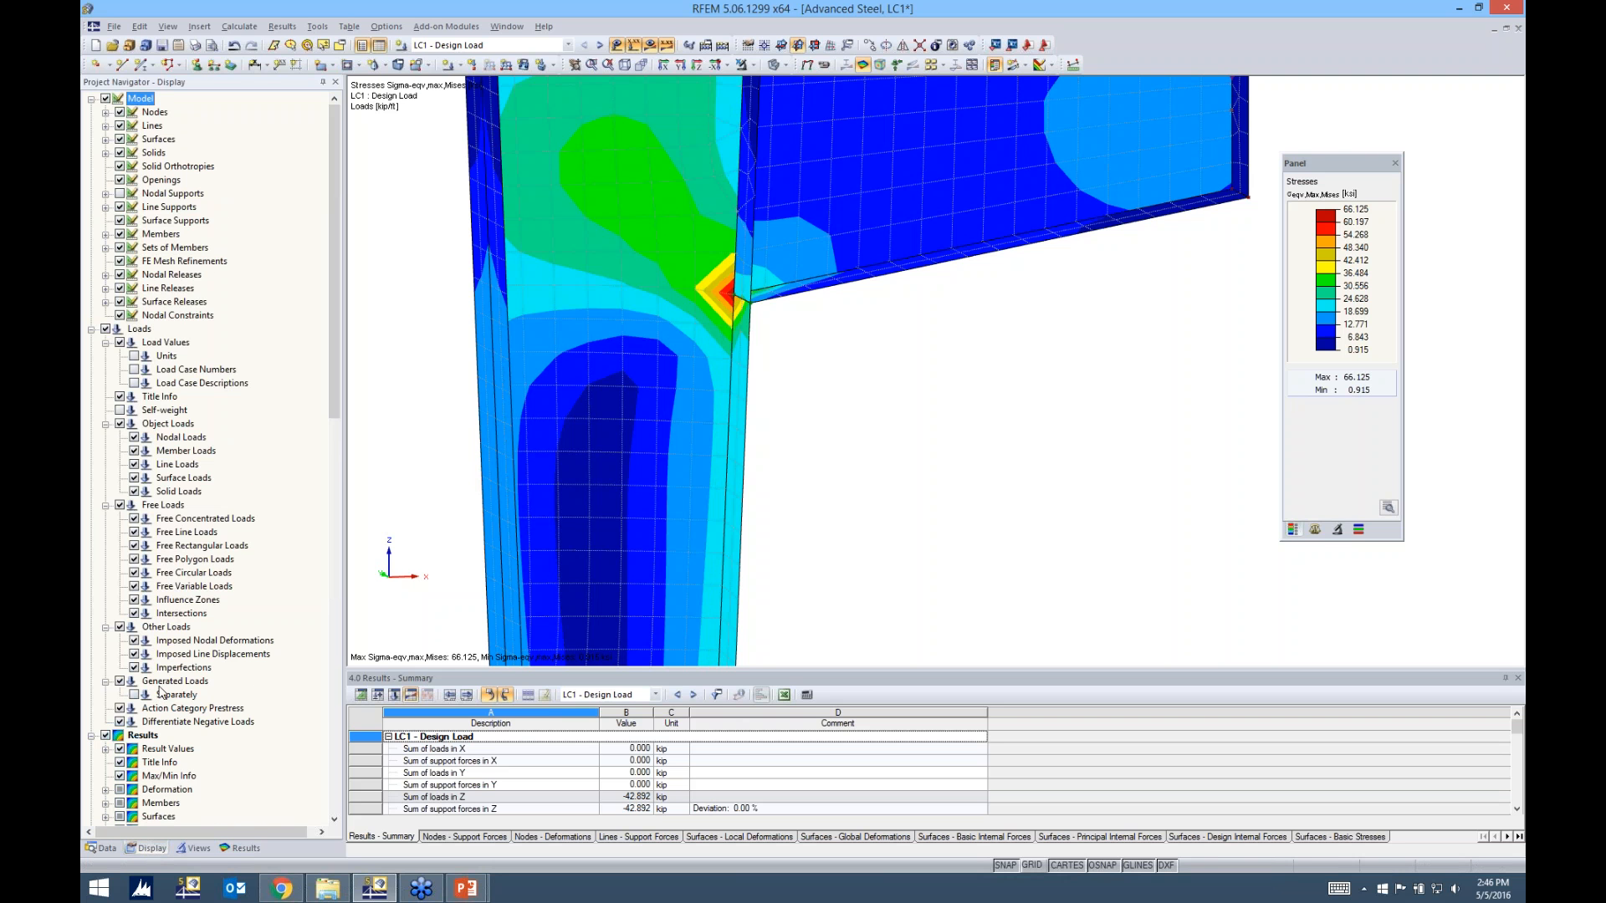
scroll(234, 684, "down", 3)
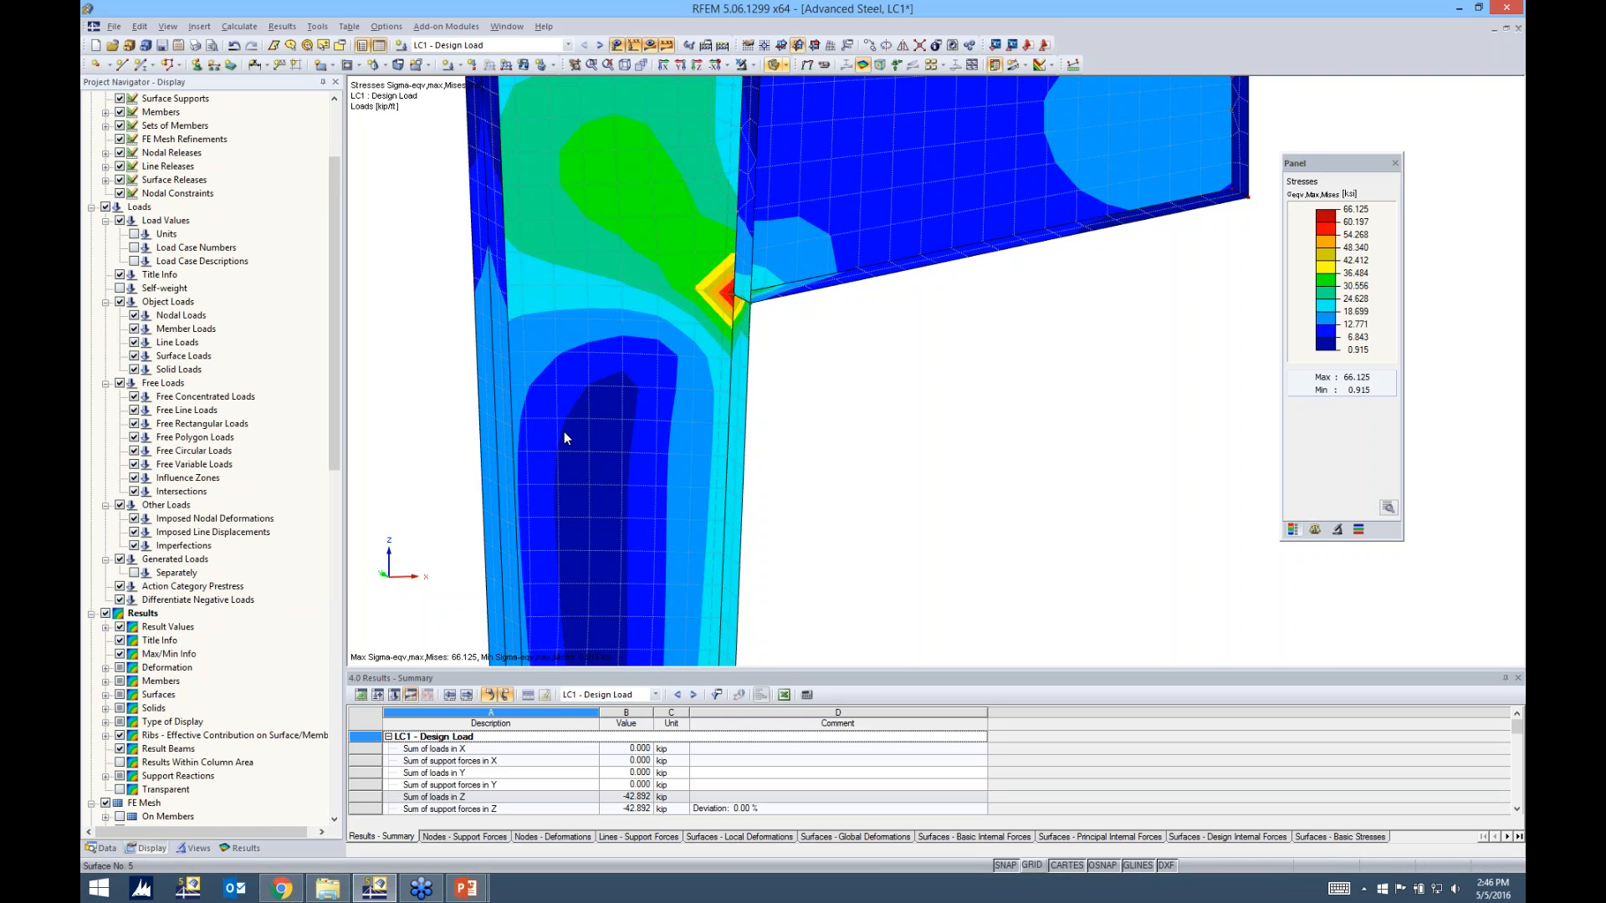
scroll(123, 615, "down", 1)
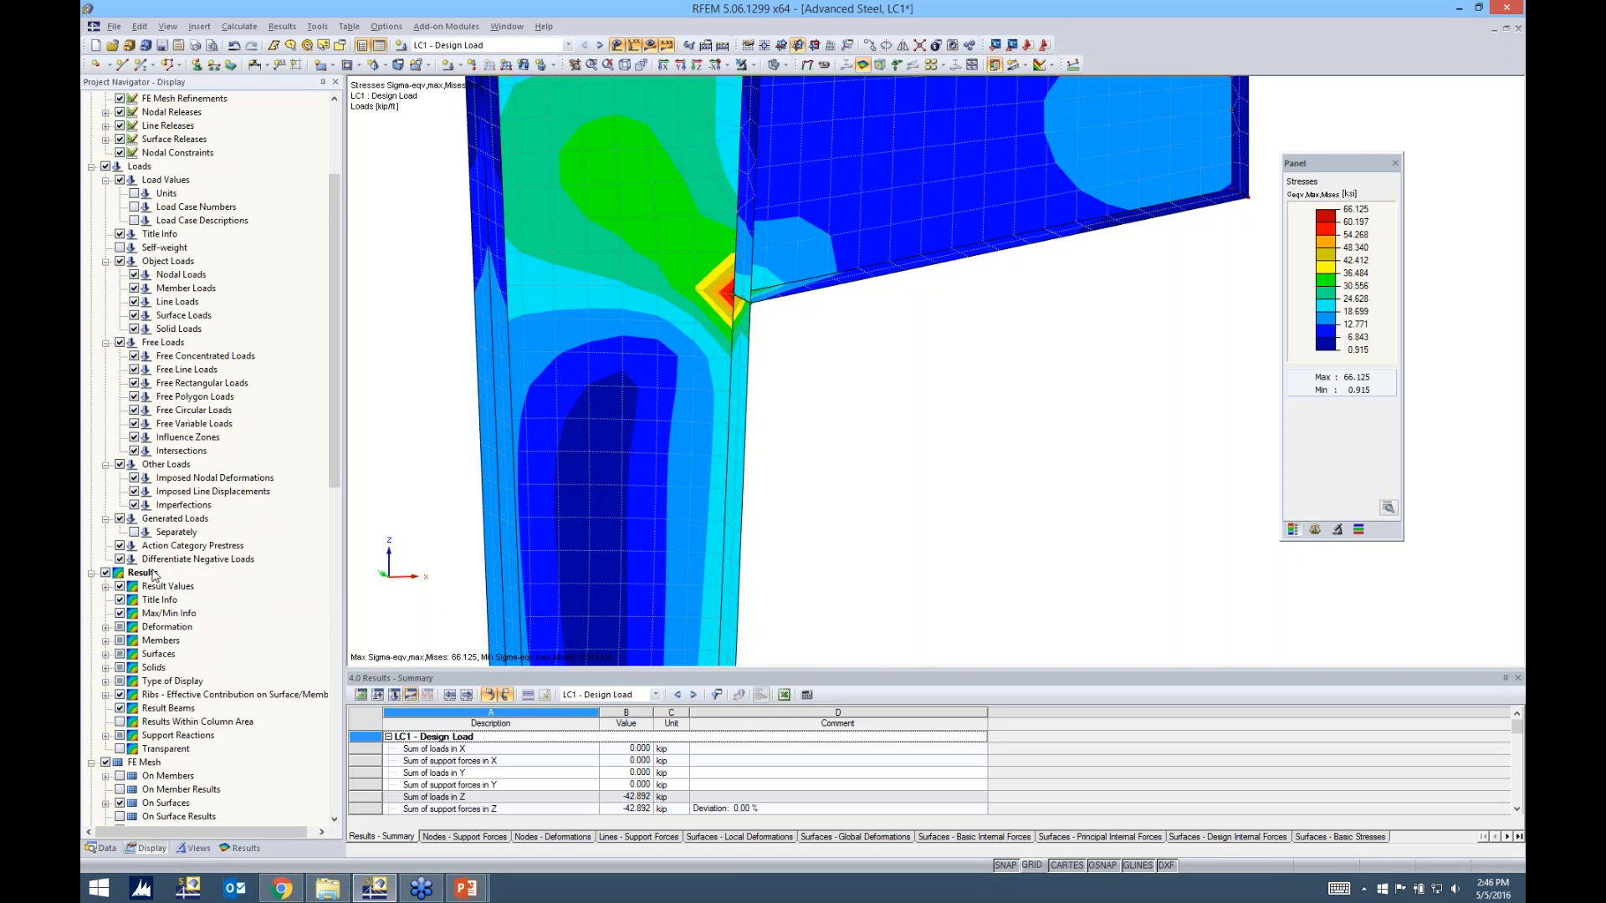
left_click(106, 654)
scroll(111, 658, "down", 2)
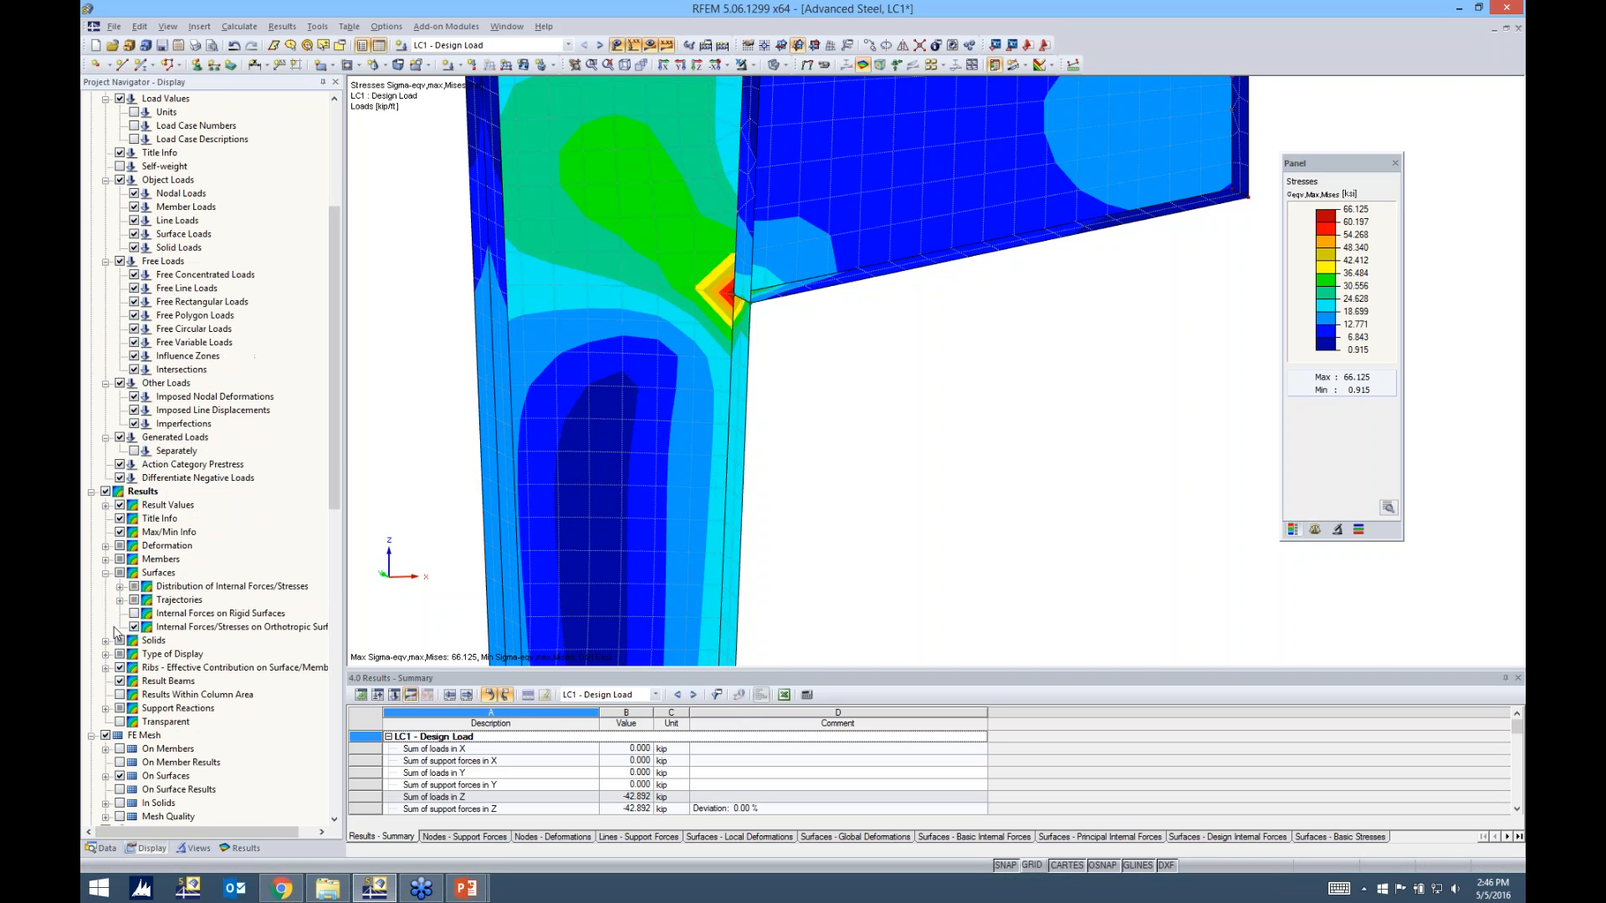
left_click(120, 587)
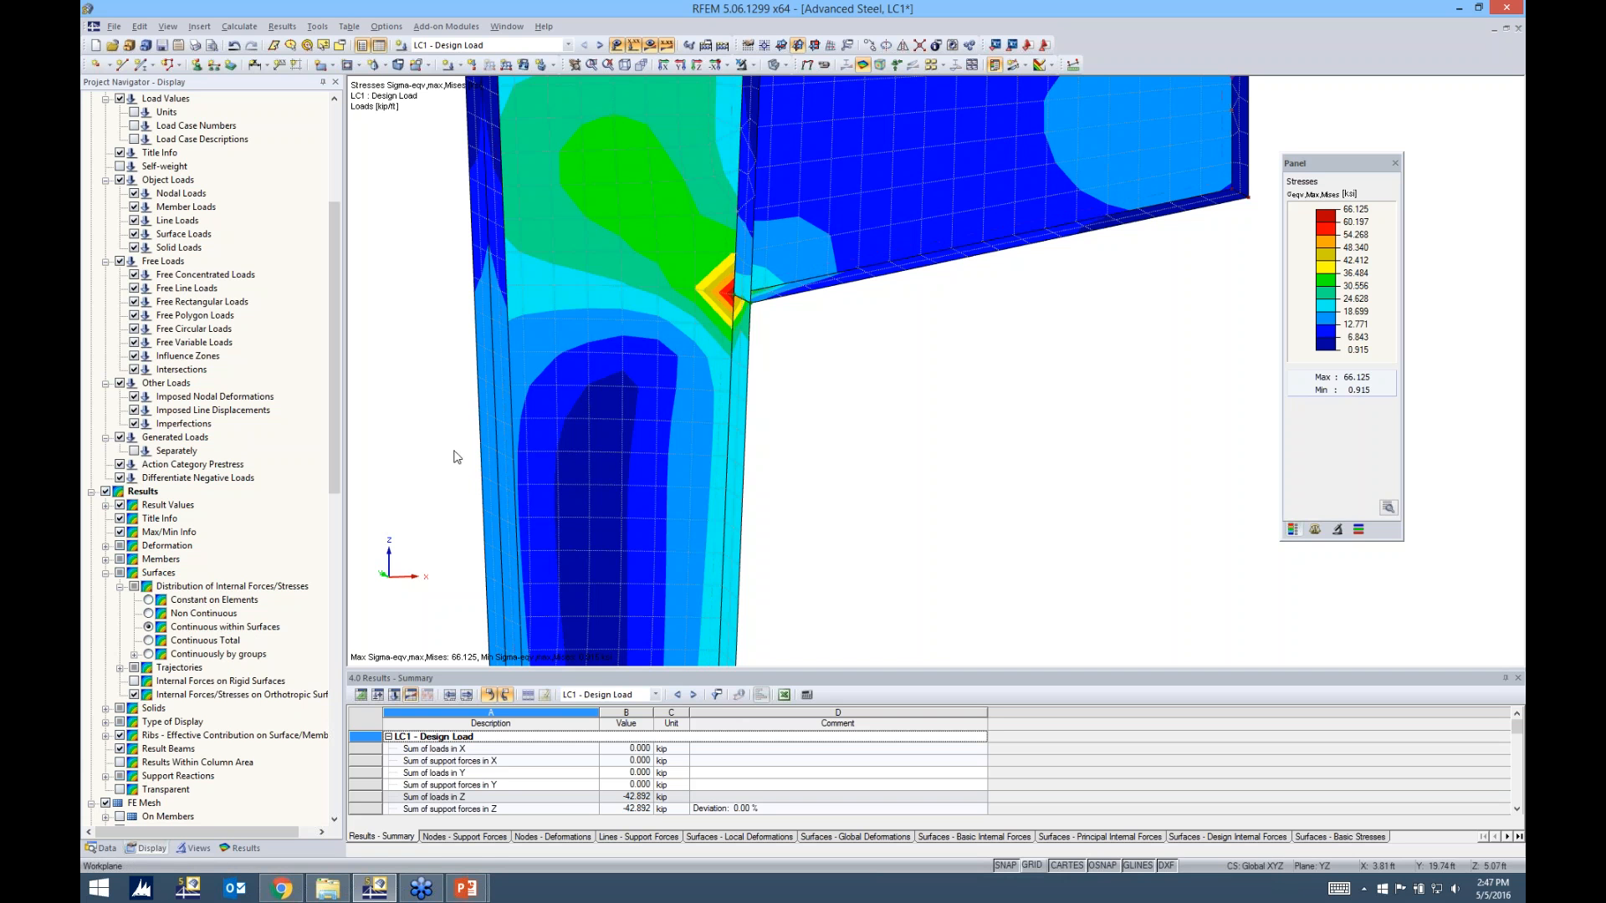
Switch to the PowerPoint slide show to review the Constant on Elements and Non Continuous distributions
middle_click_drag(792, 340, 794, 451)
mouse_move(475, 891)
left_click(556, 795)
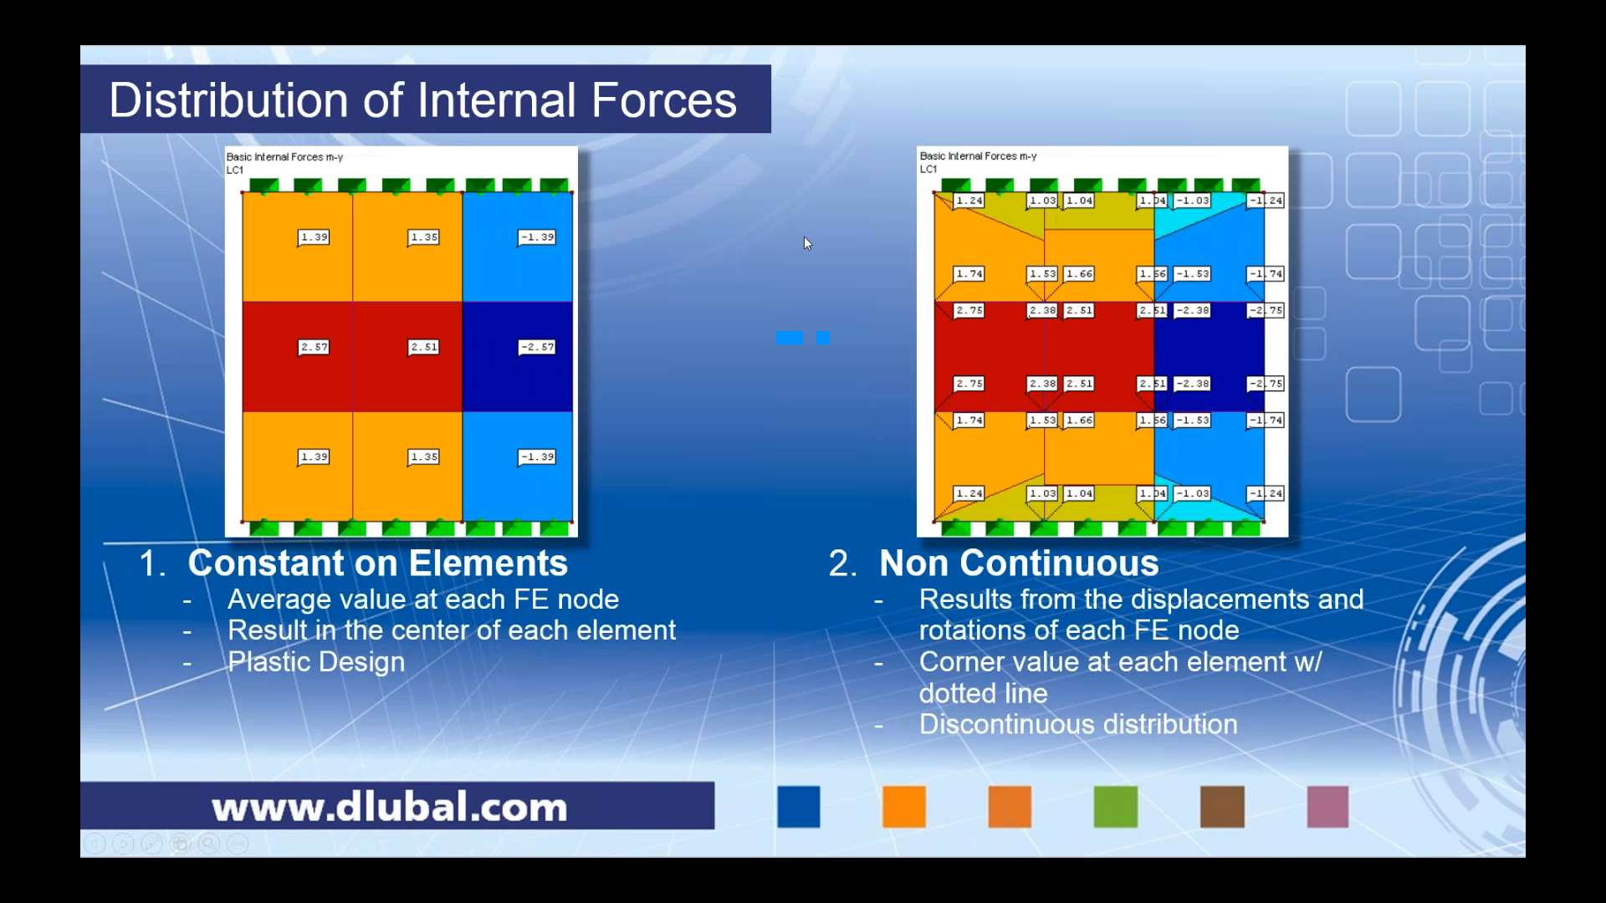
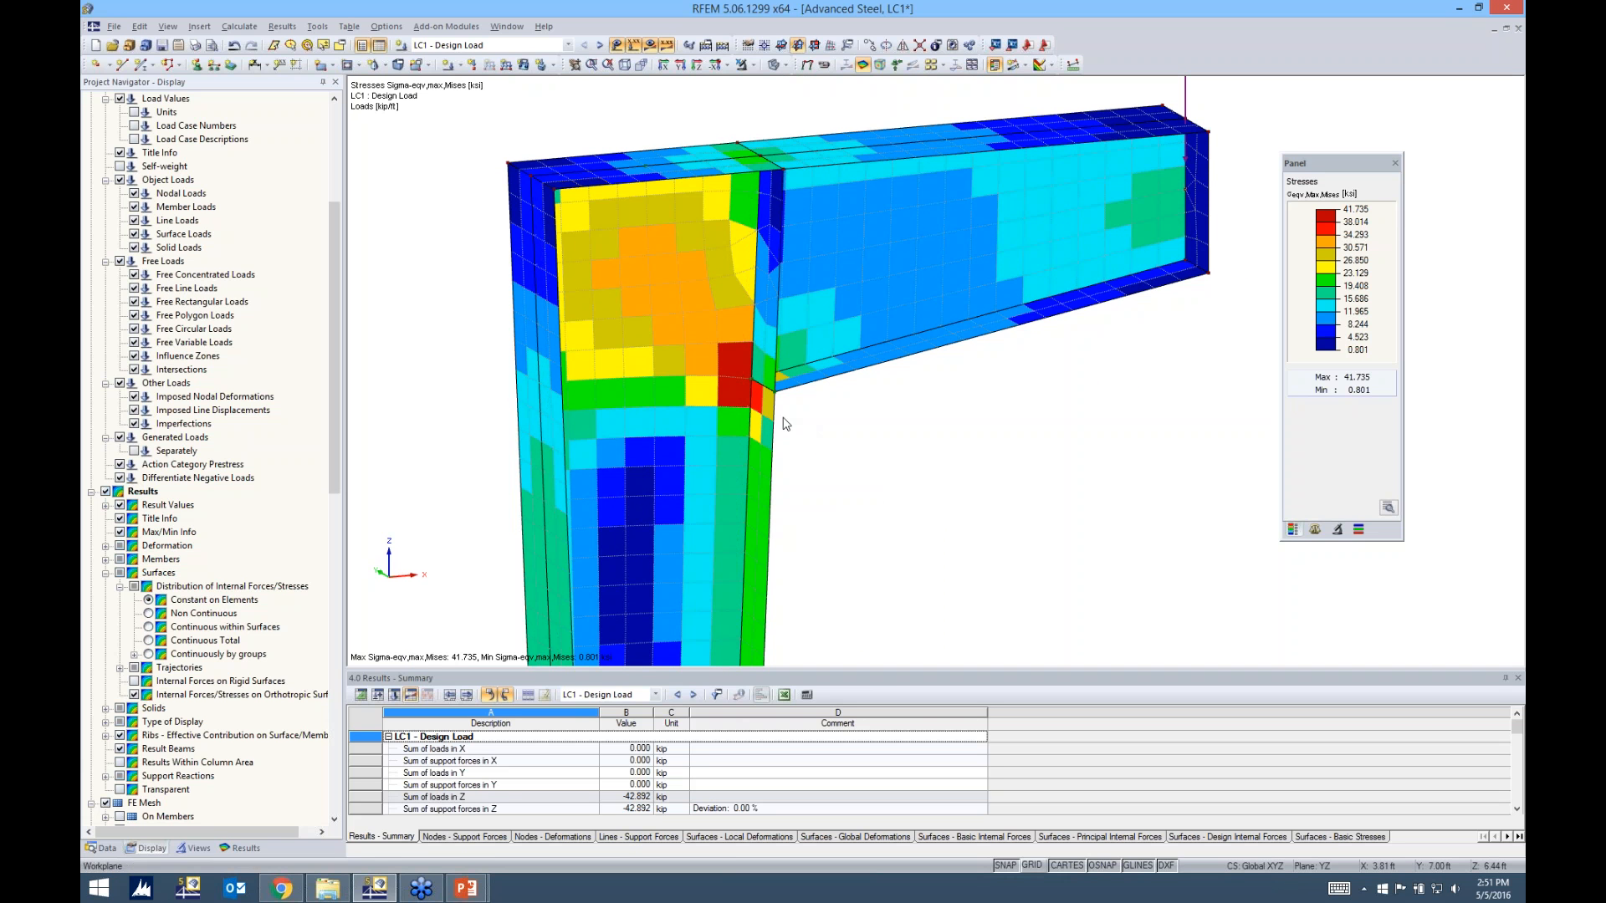
Create a circular FE mesh refinement at the beam's lower flange-to-column web node with 0.5 ft radius and 0.05 ft inner and 0.20 ft outer target lengths
scroll(751, 381, "up", 4)
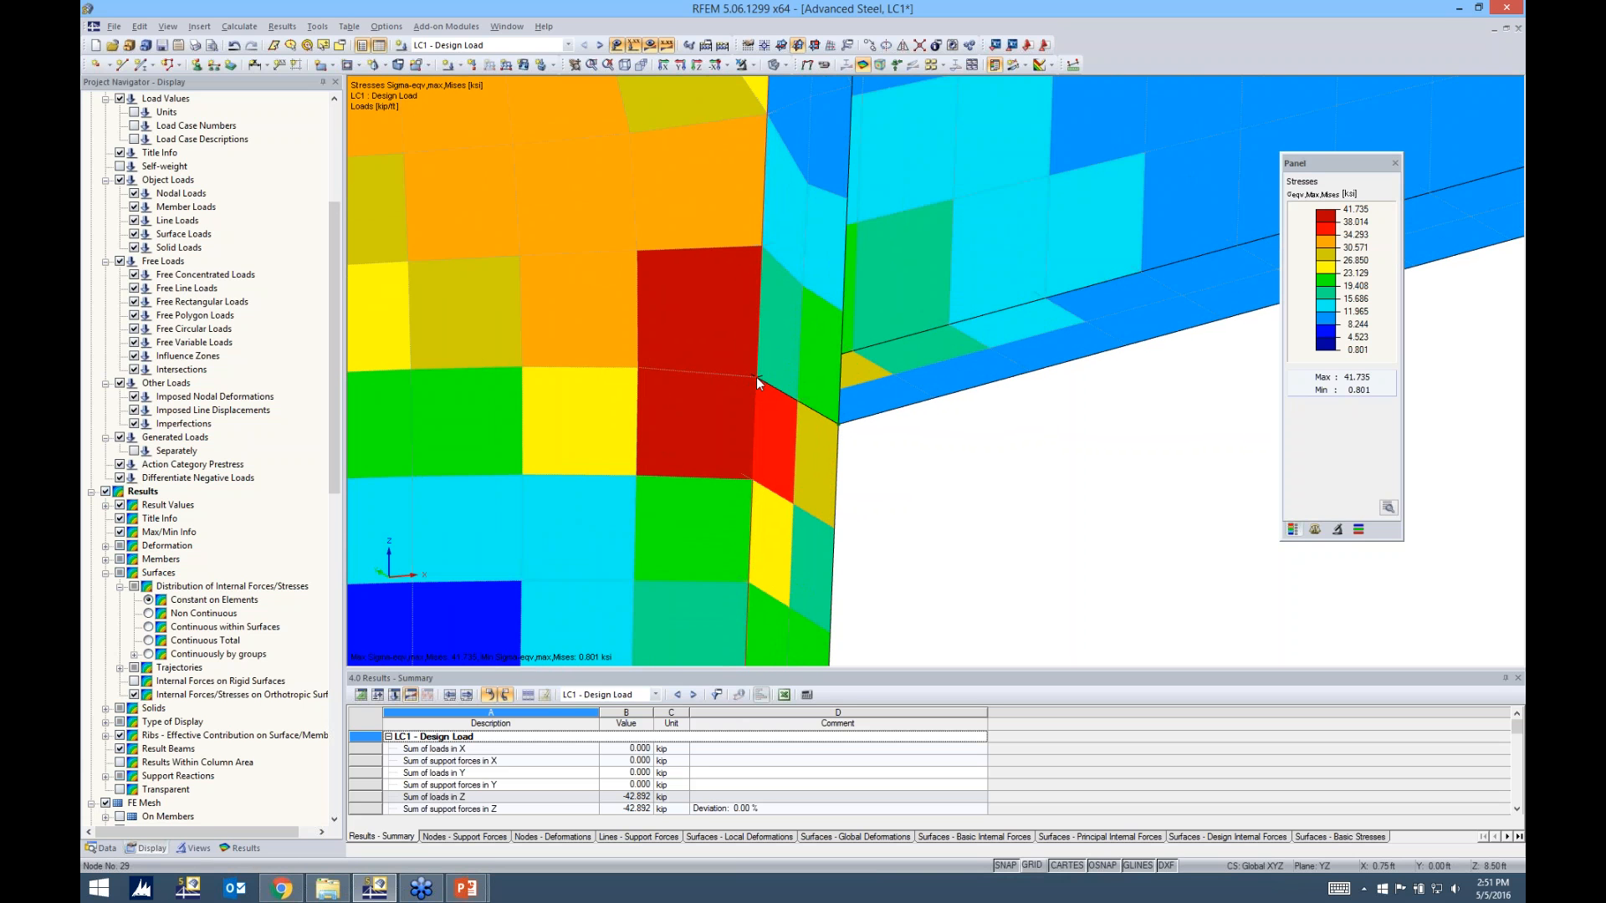
right_click(756, 378)
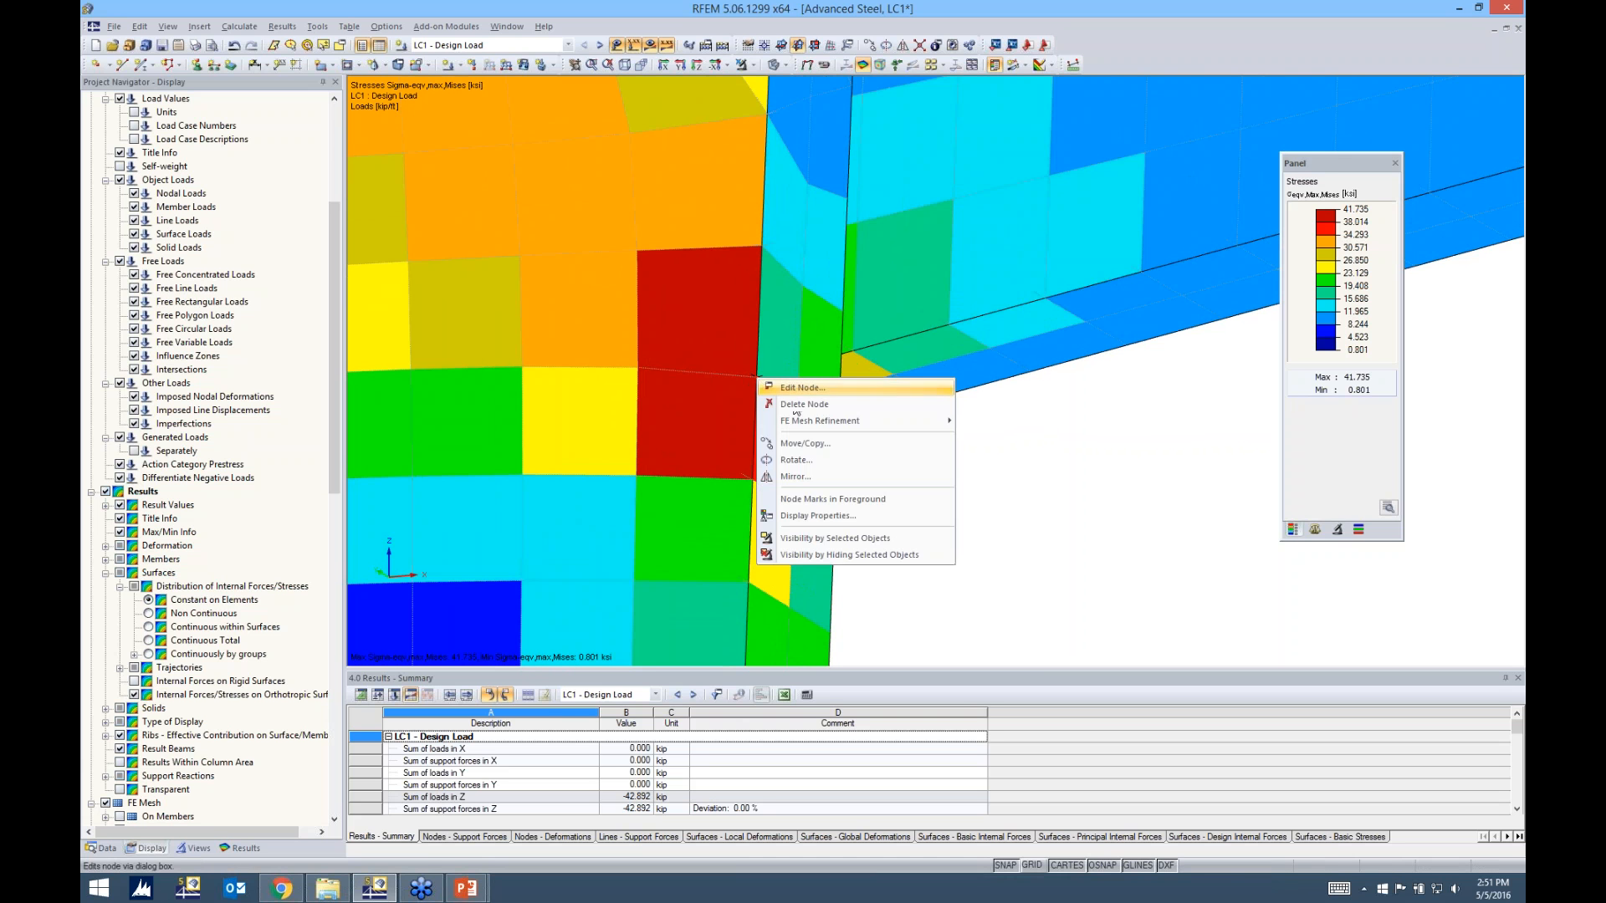
mouse_move(797, 427)
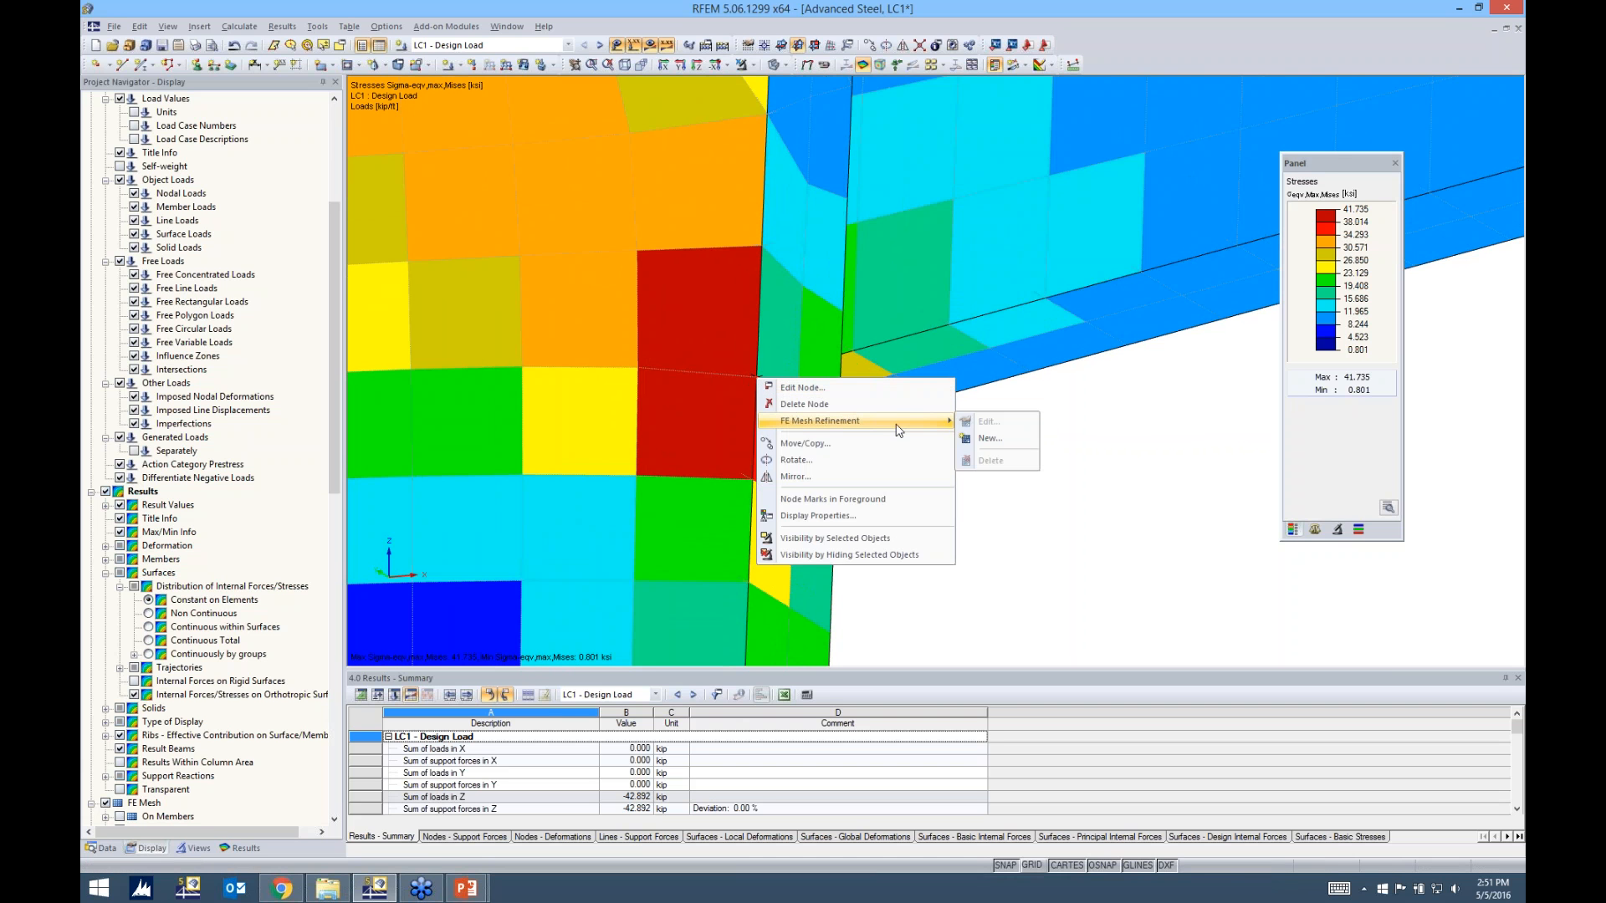
left_click(990, 440)
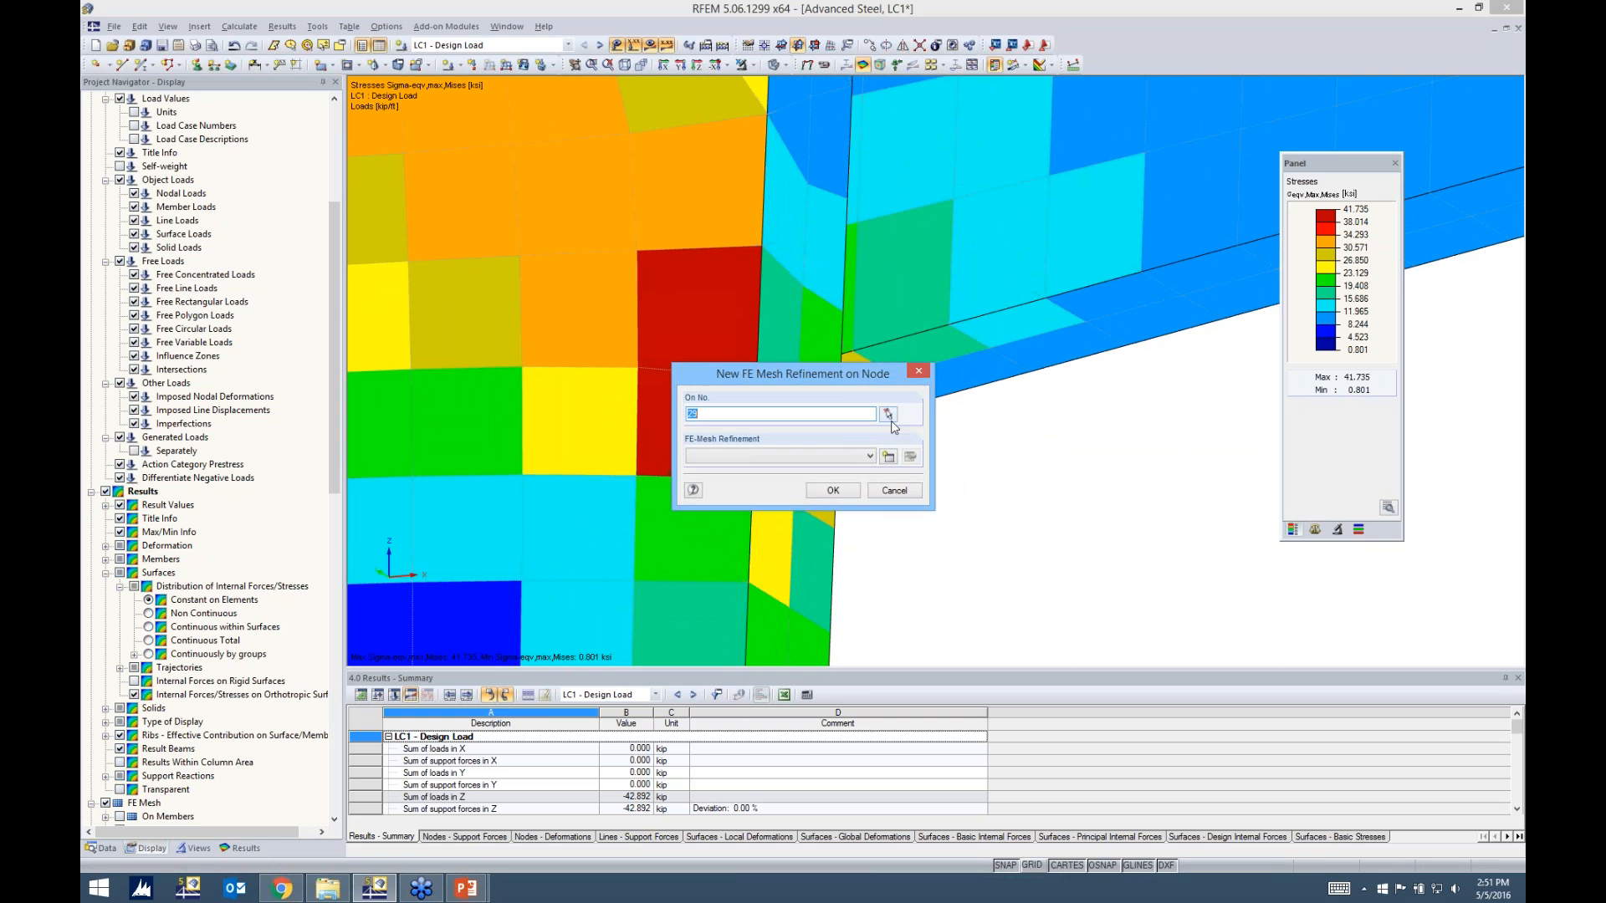
left_click(889, 457)
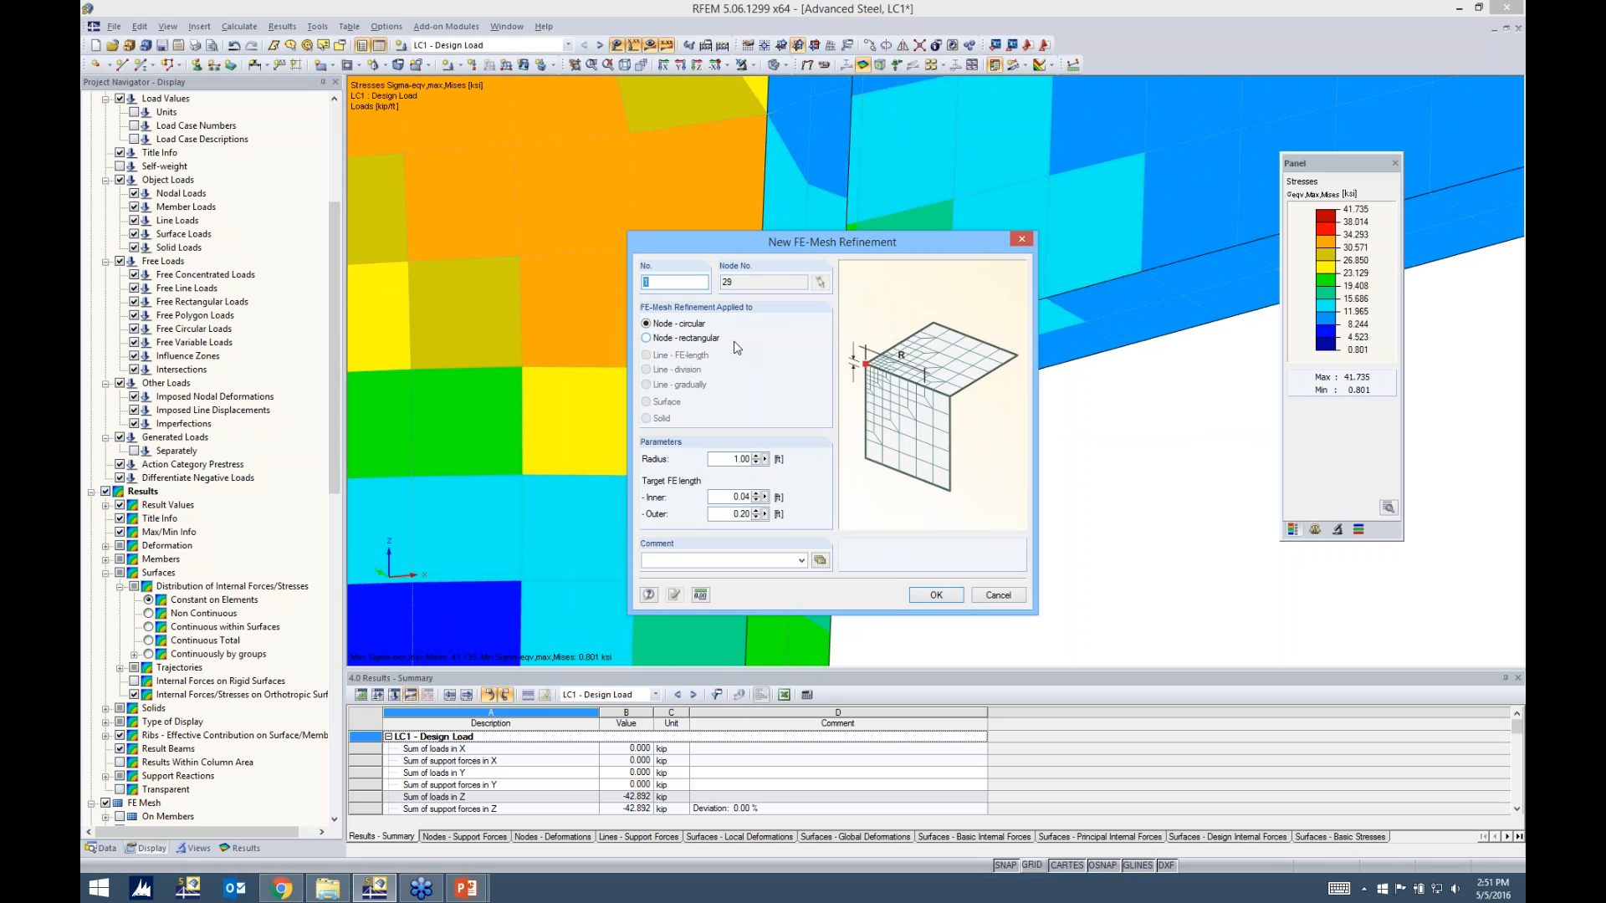
left_click(655, 338)
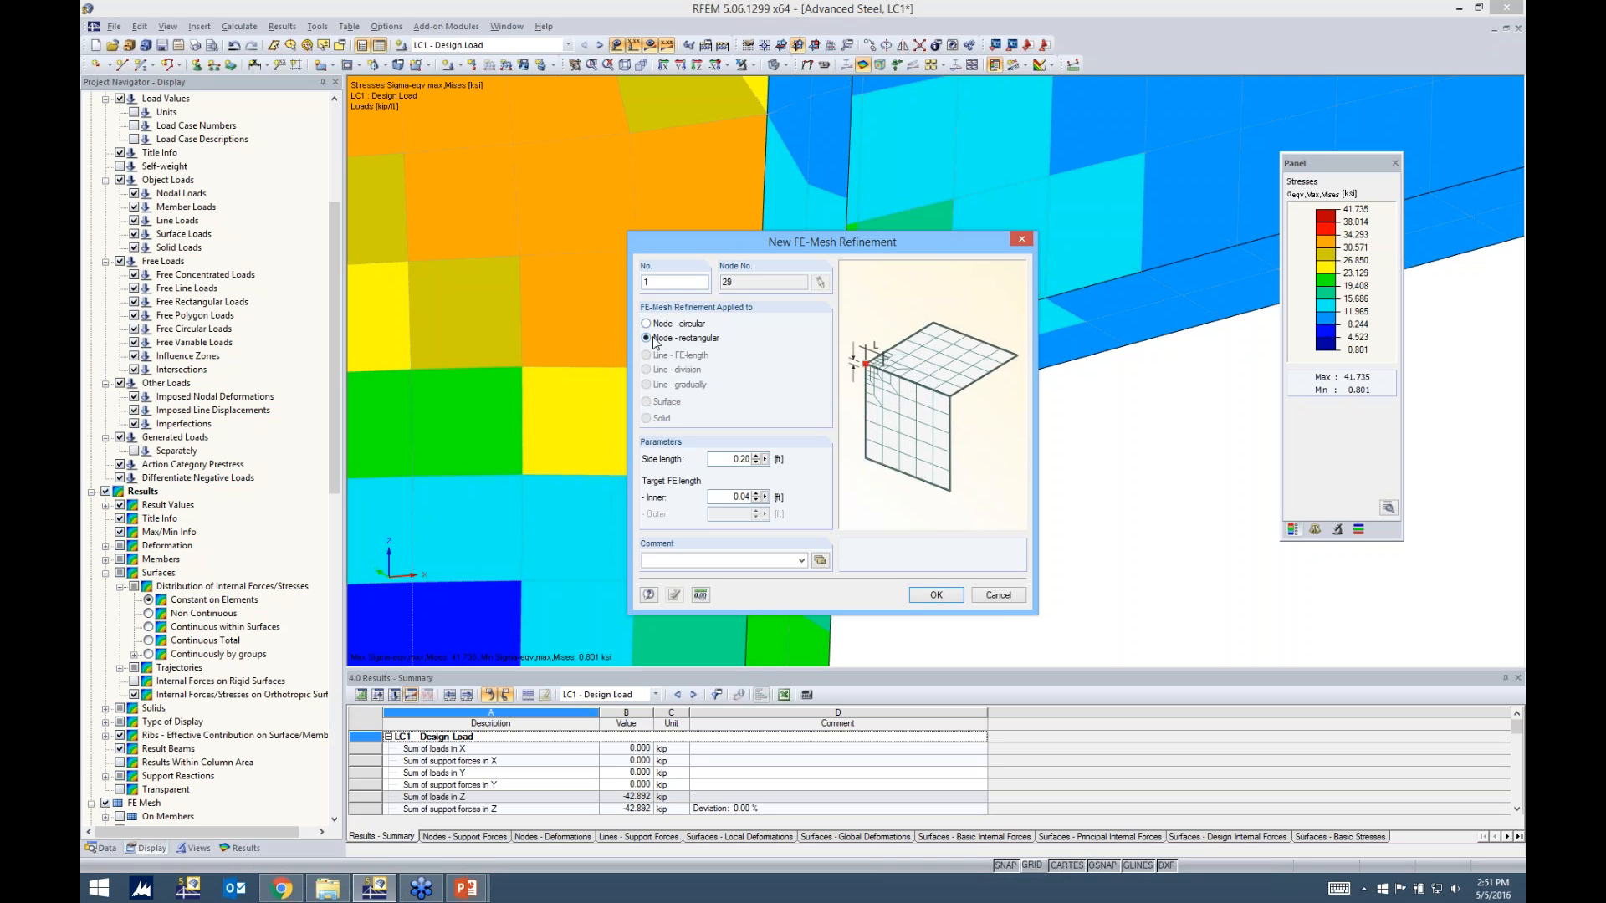
left_click(648, 324)
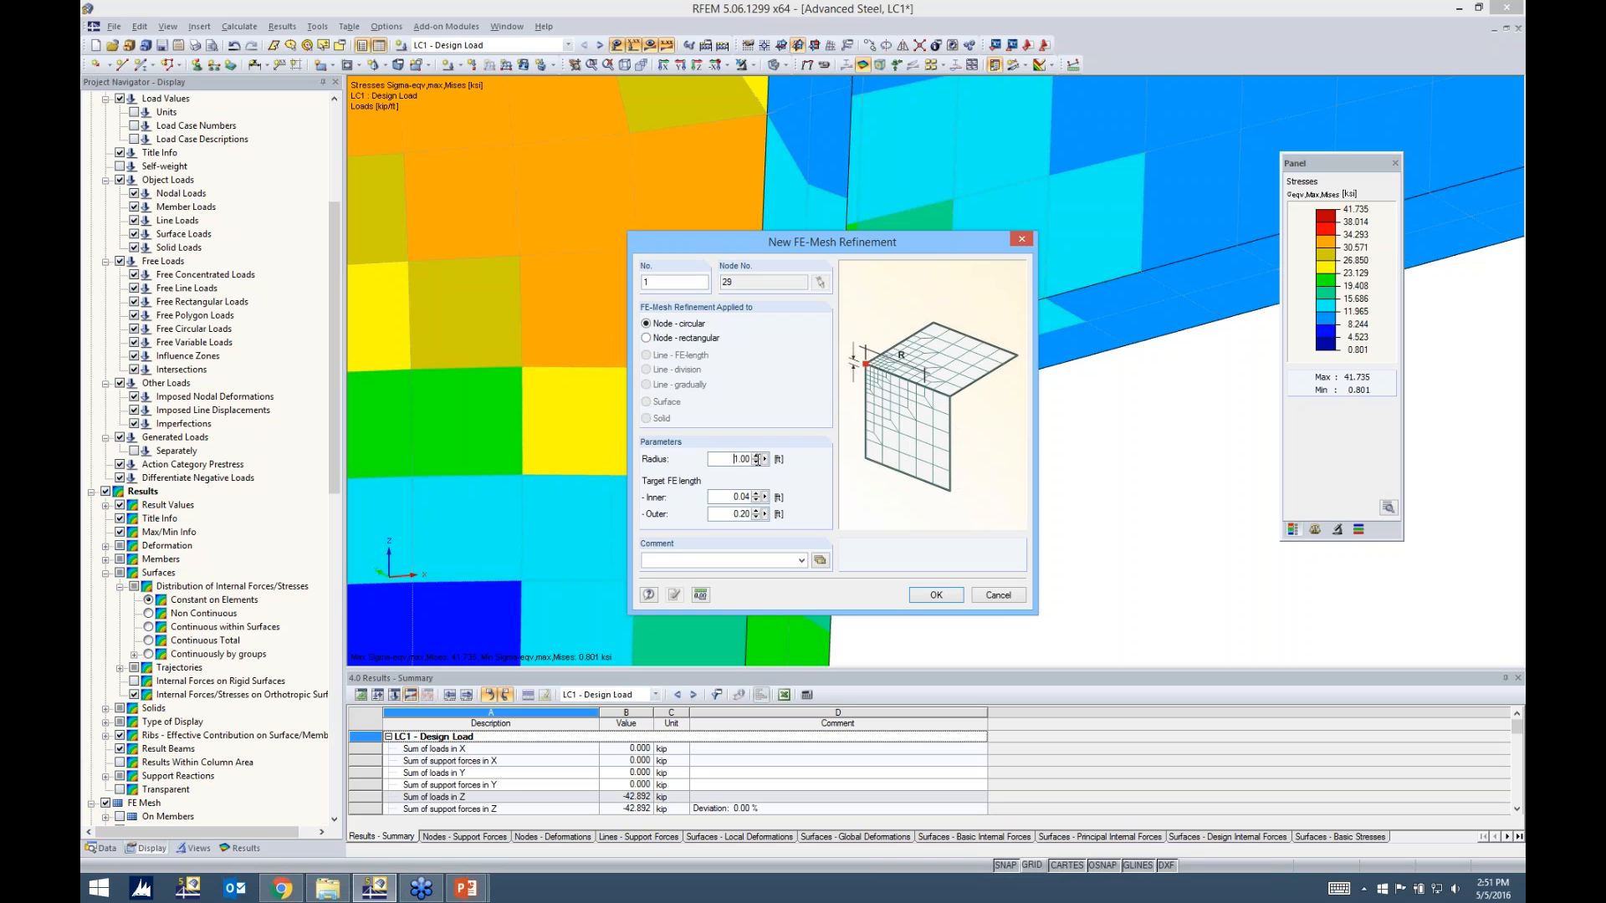
type("0.5")
double_click(729, 496)
left_click(937, 594)
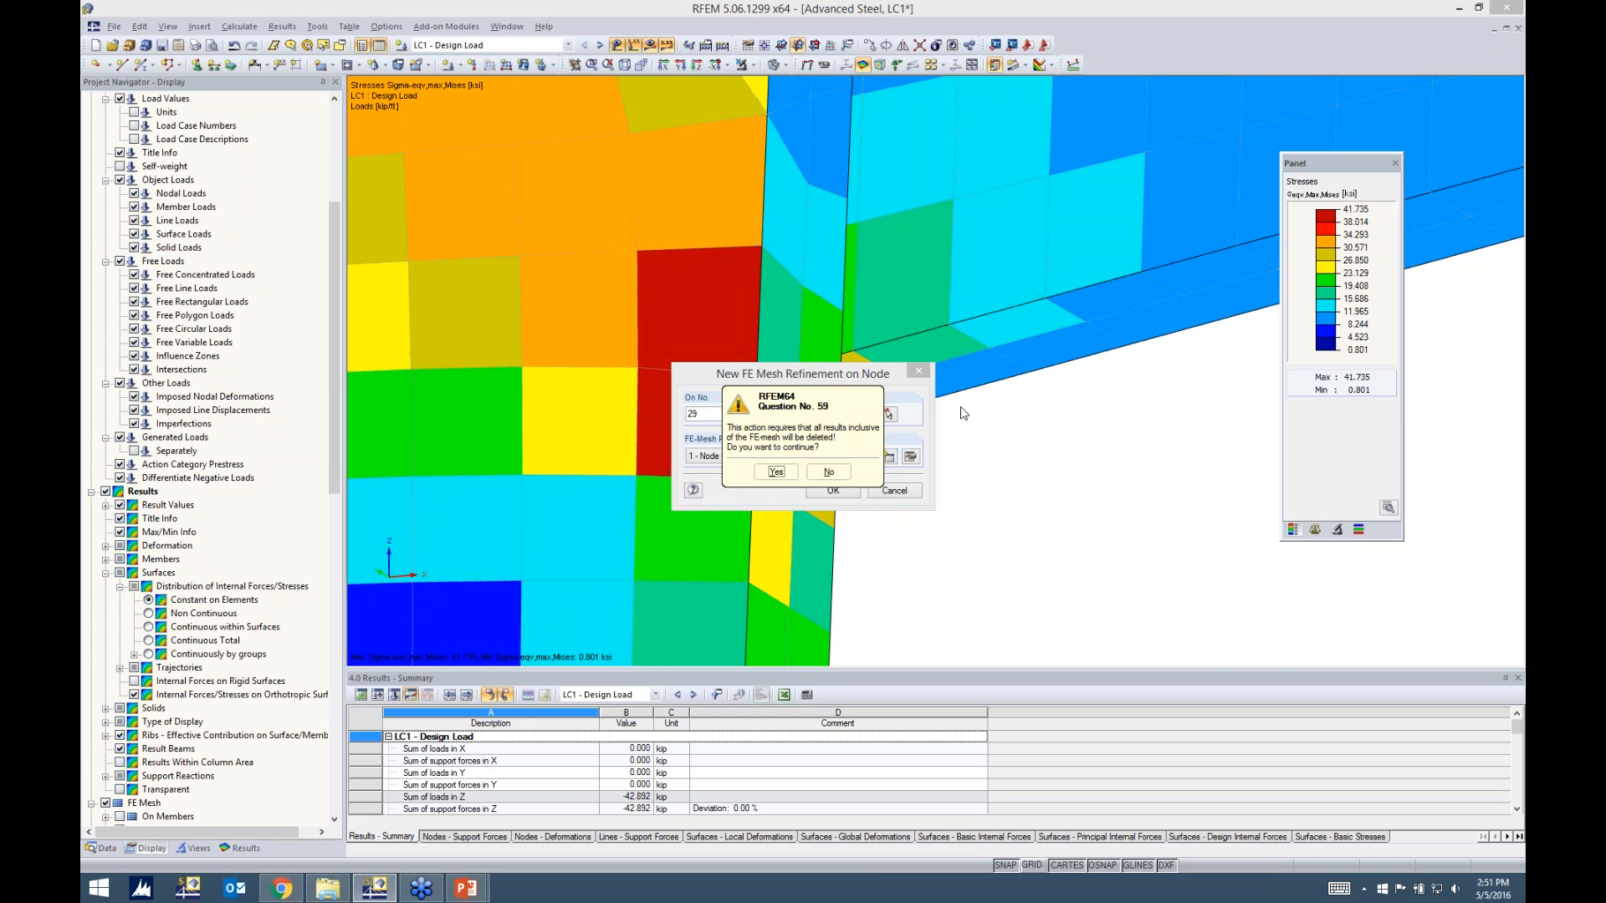
left_click(777, 471)
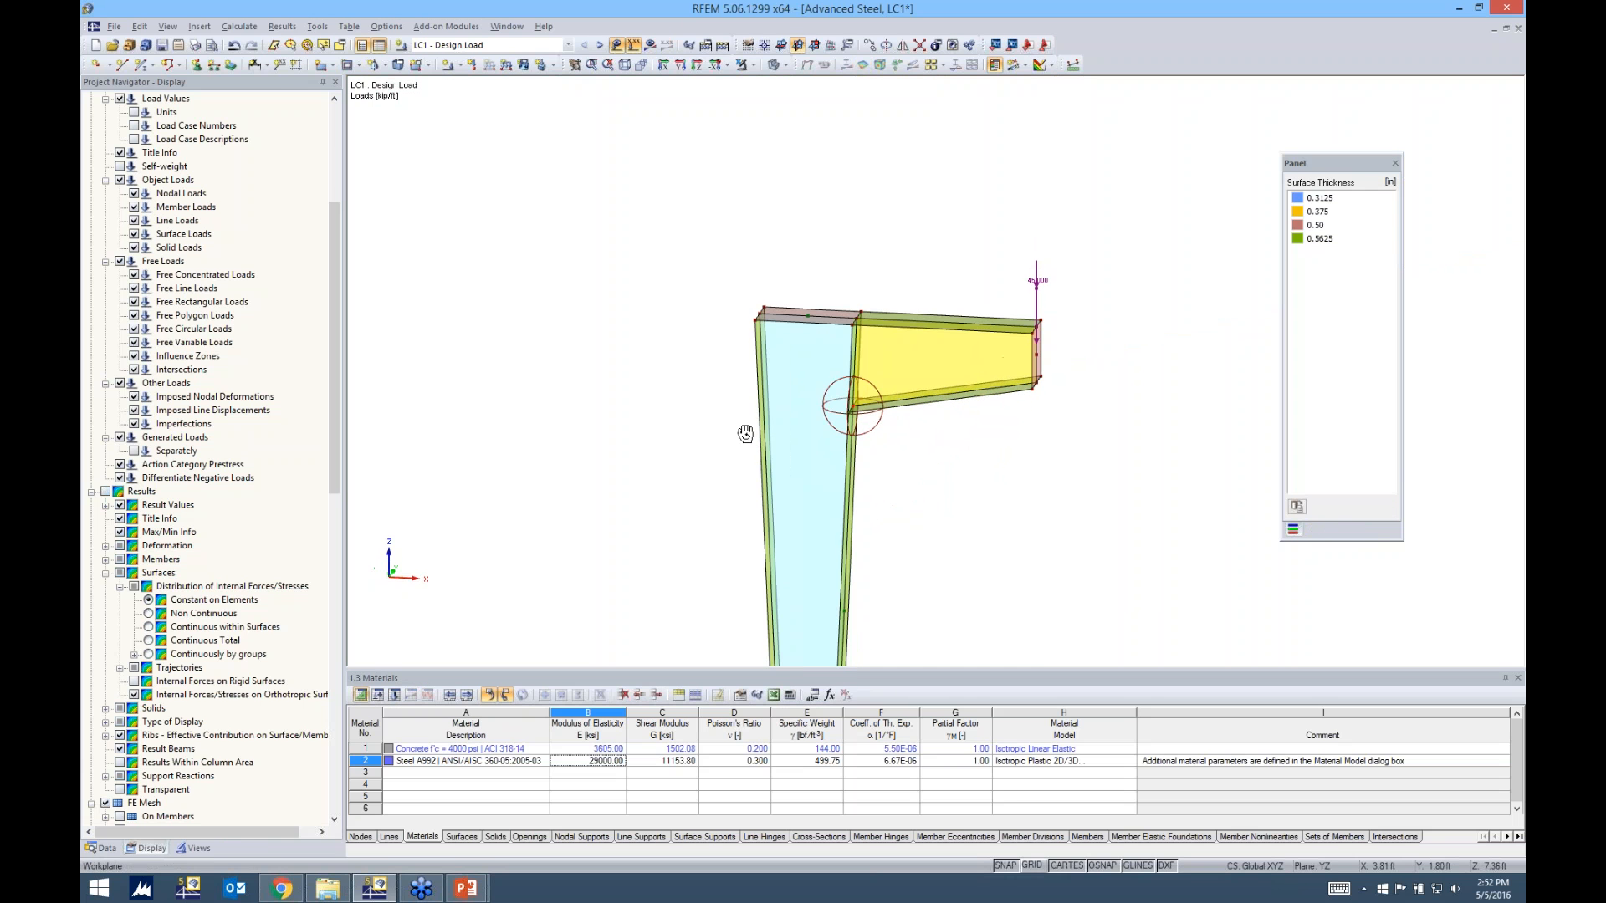
Hide the FE mesh refinement symbols in the model and show them again
scroll(865, 413, "up", 3)
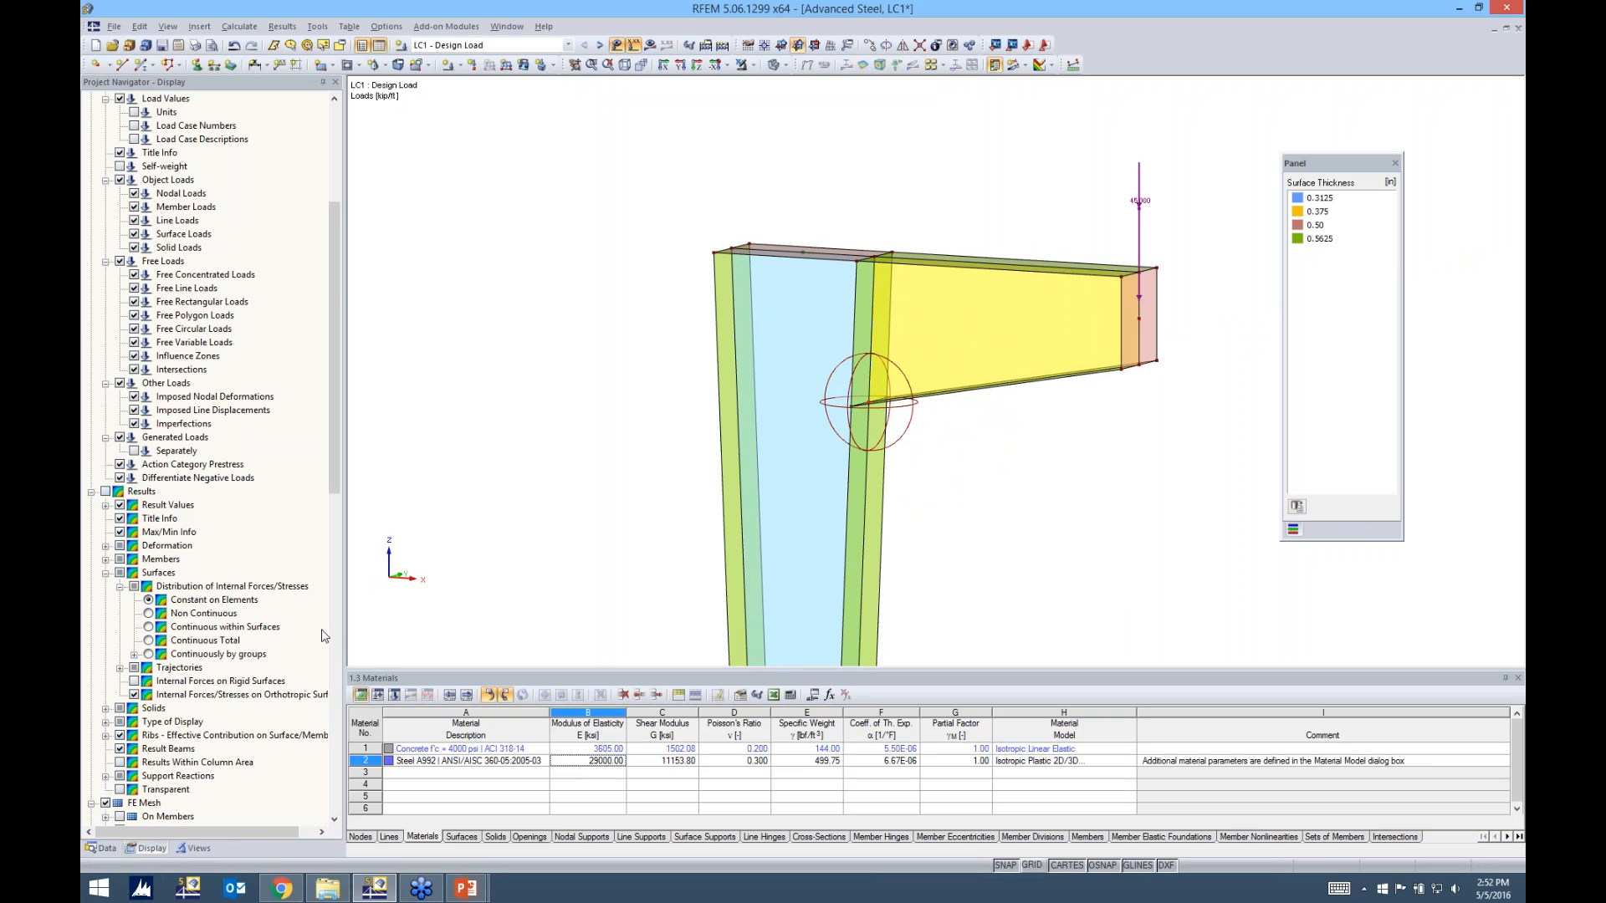
left_click_drag(331, 500, 313, 228)
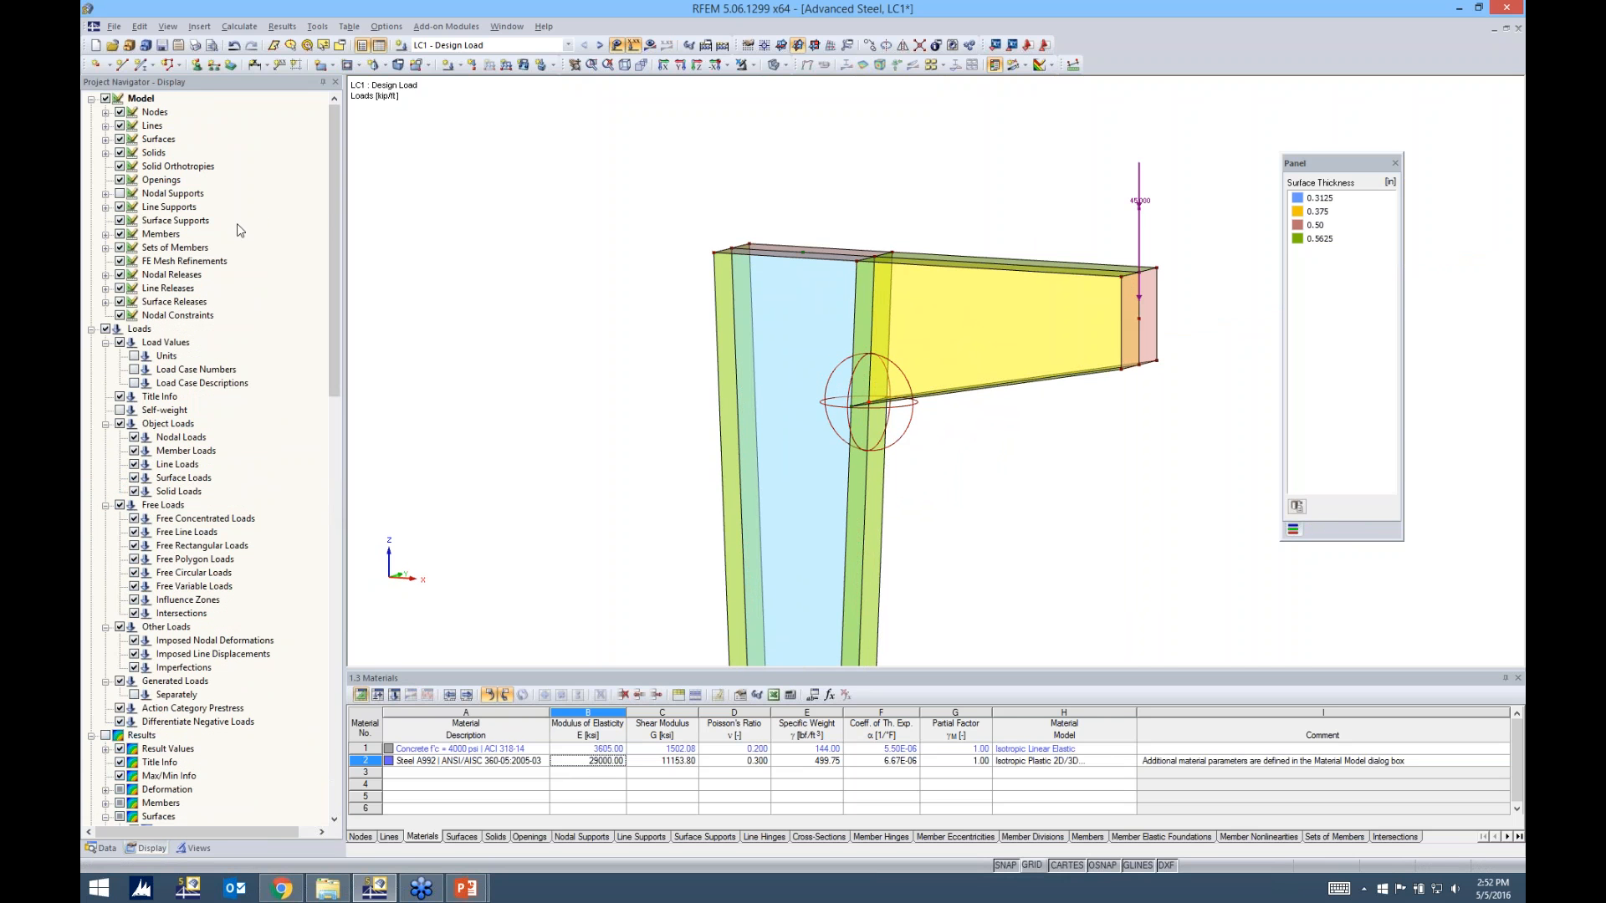
left_click(120, 261)
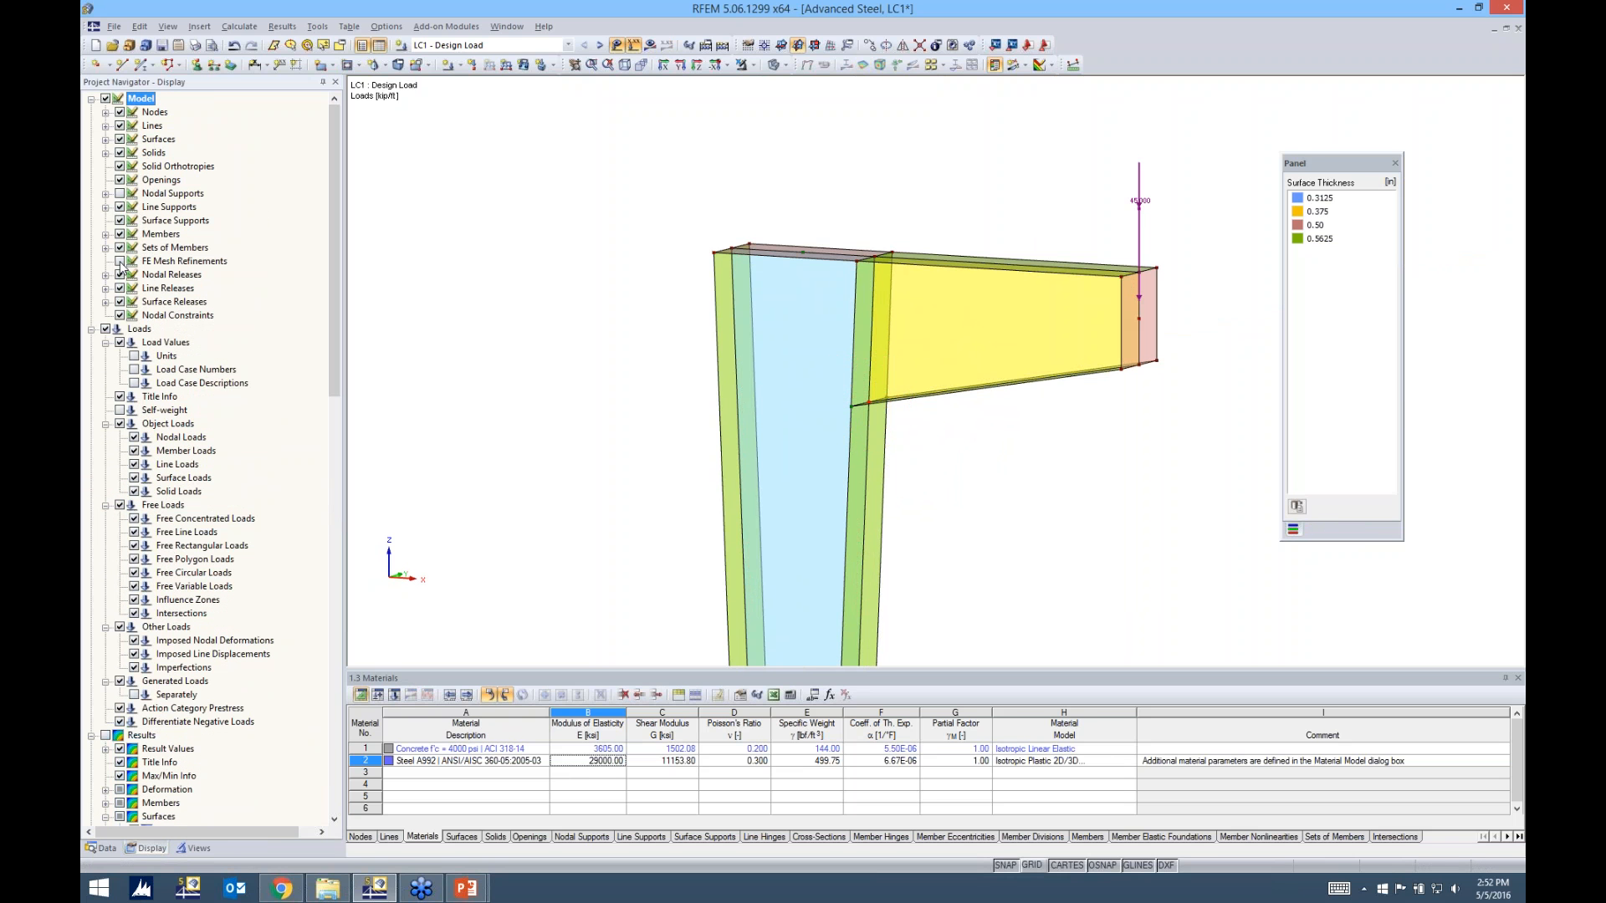
left_click(120, 262)
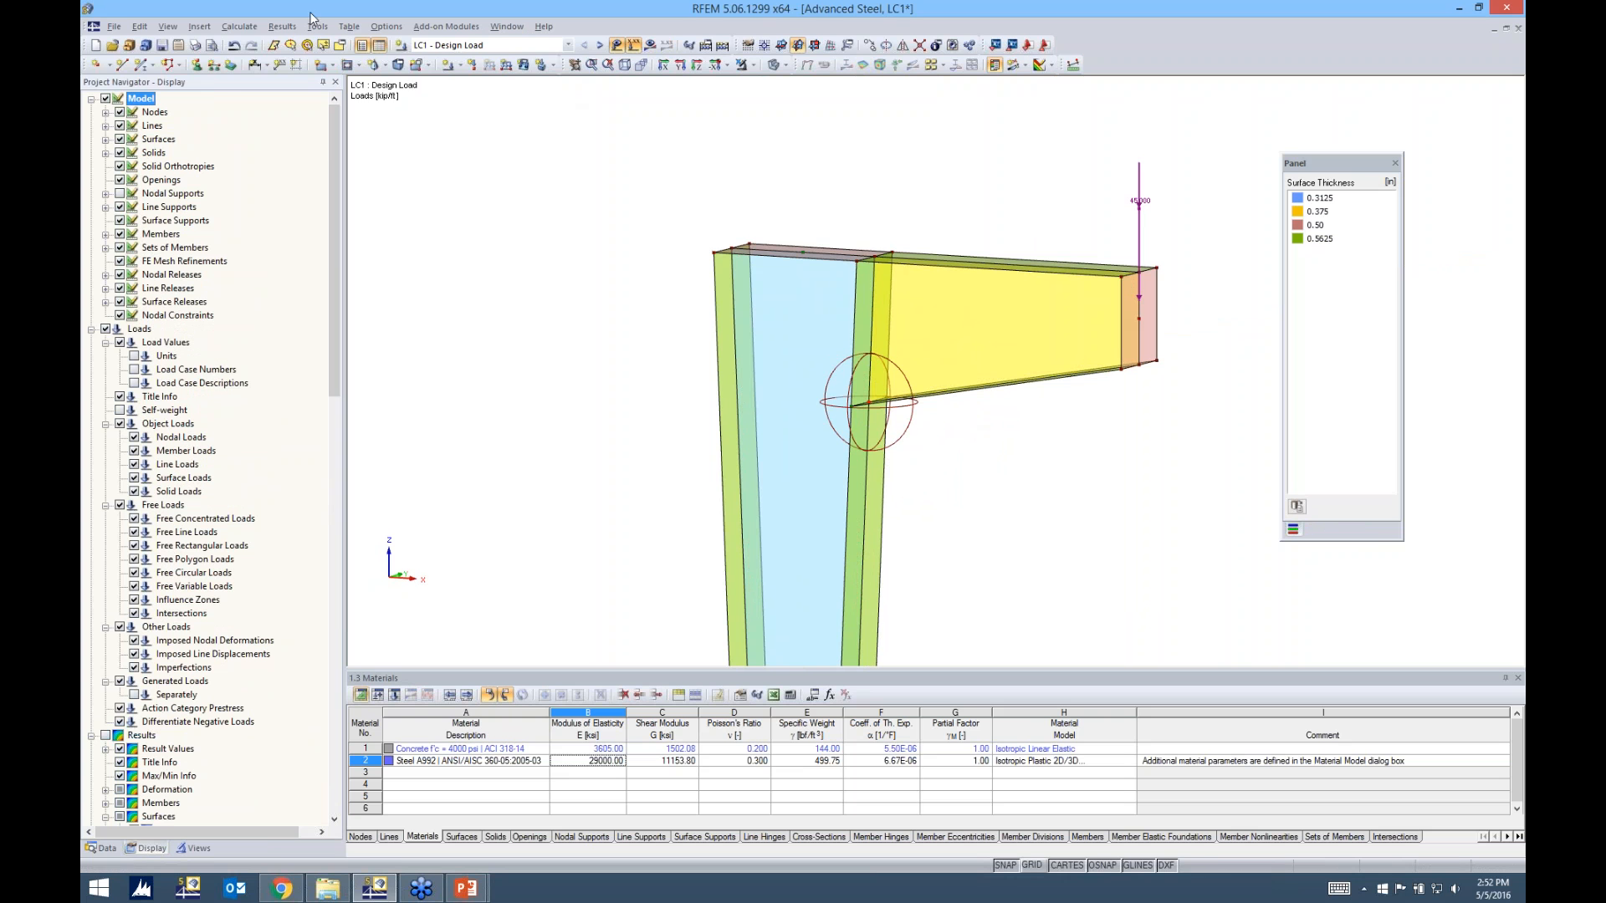
Generate the FE mesh for the model with the node refinement included
left_click(237, 28)
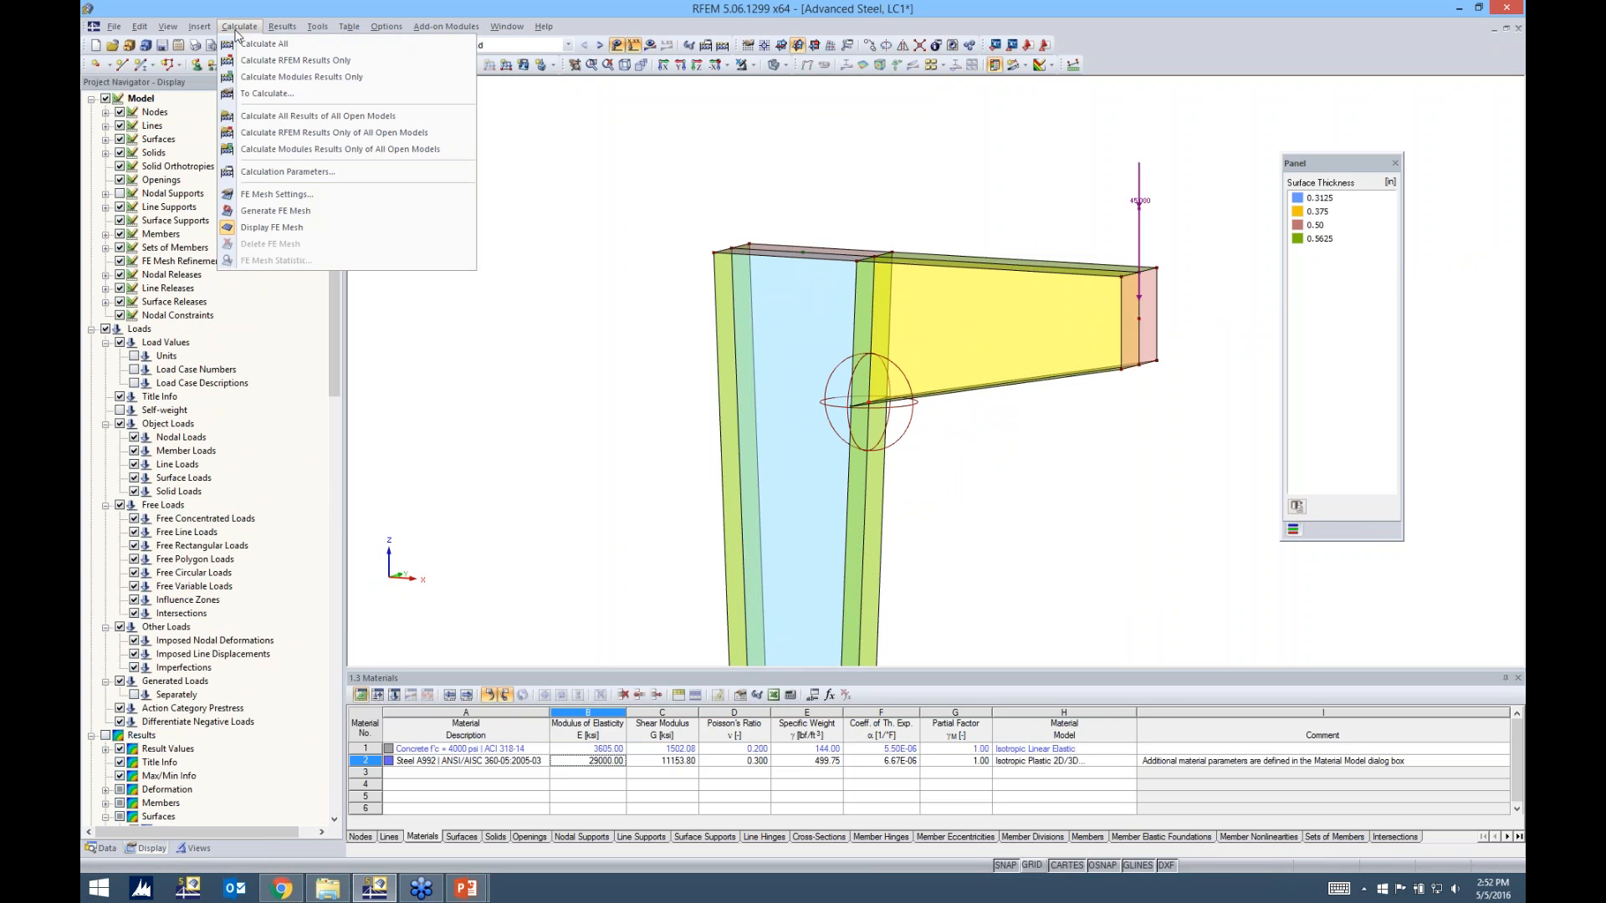
left_click(278, 212)
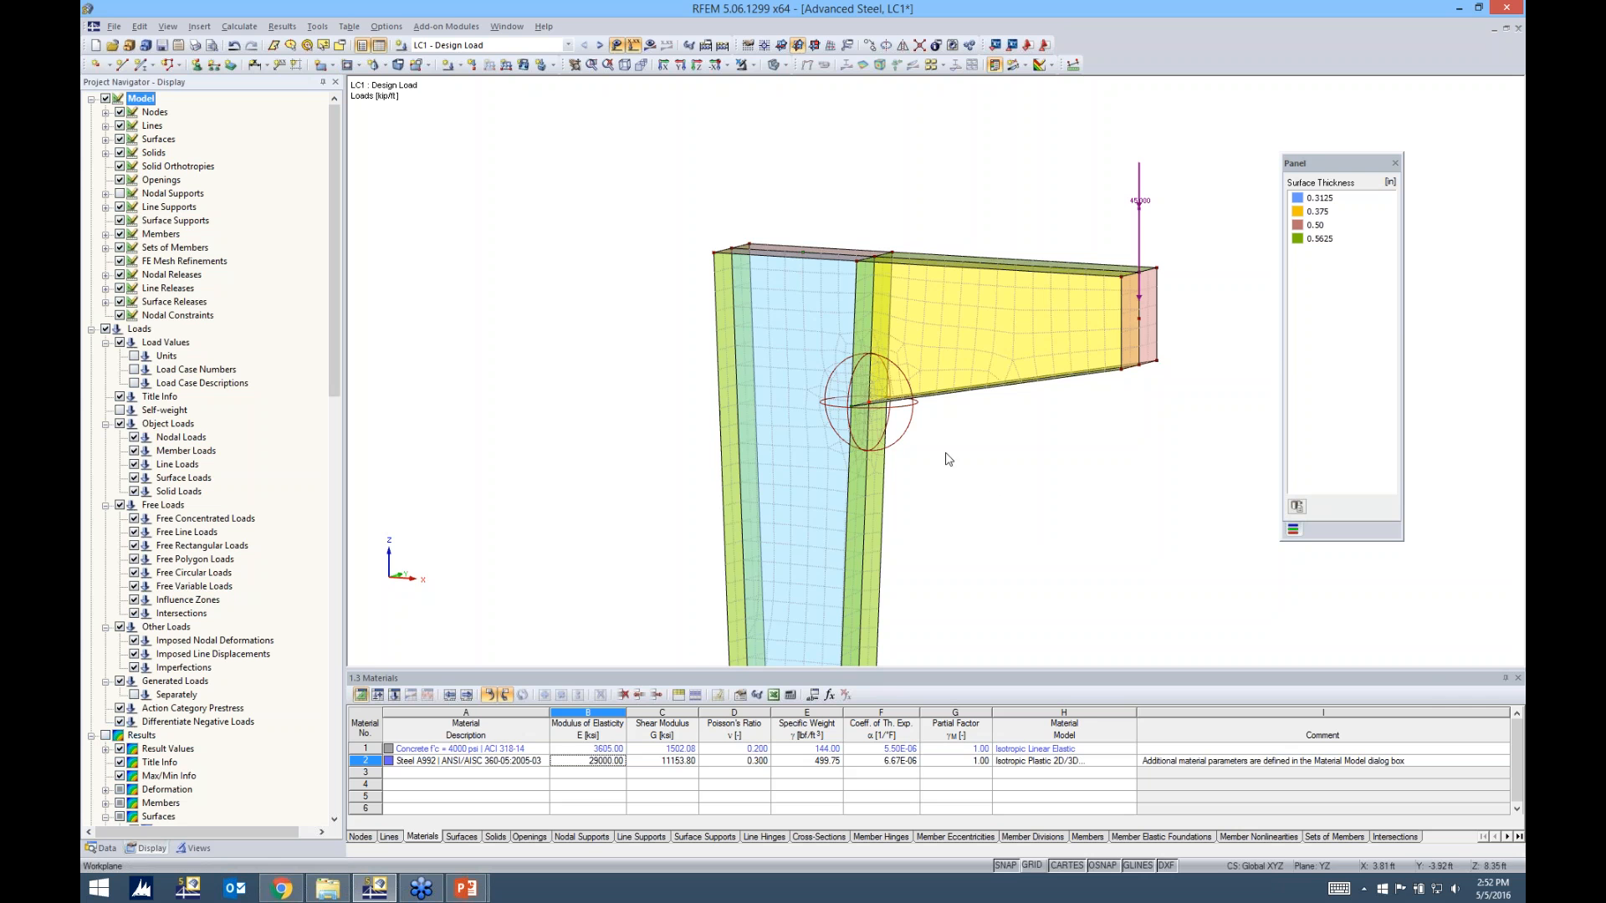
Examine the refined mesh around the lower flange-to-column node from both sides of the connection
scroll(869, 400, "up", 4)
middle_click_drag(995, 473, 1324, 475, "ctrl")
right_click(1324, 475)
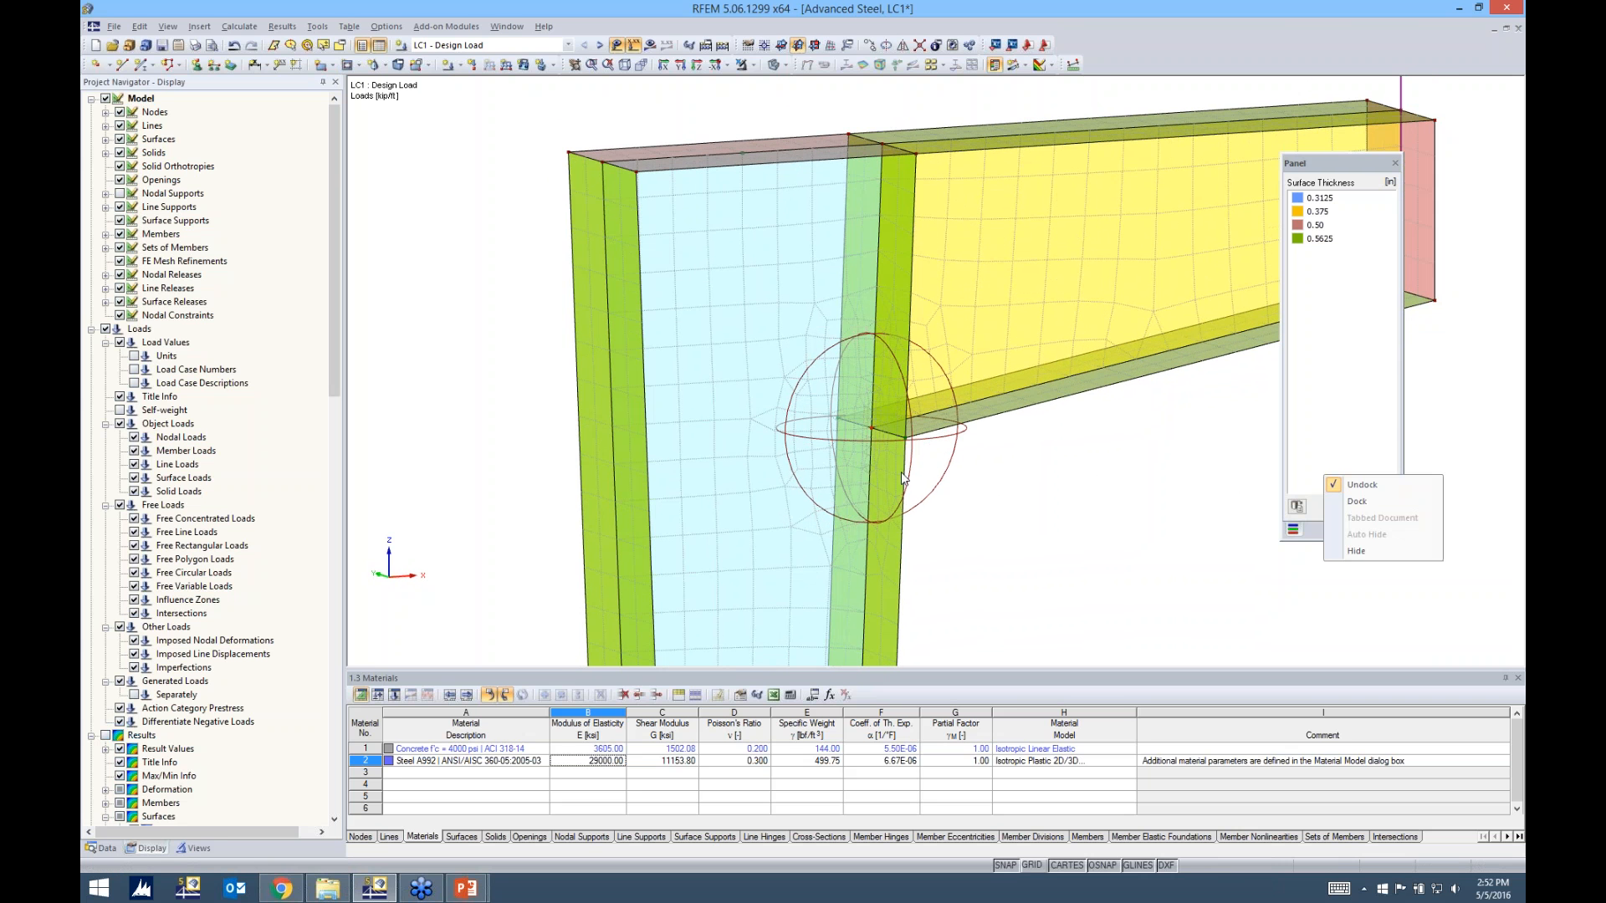
key("Escape")
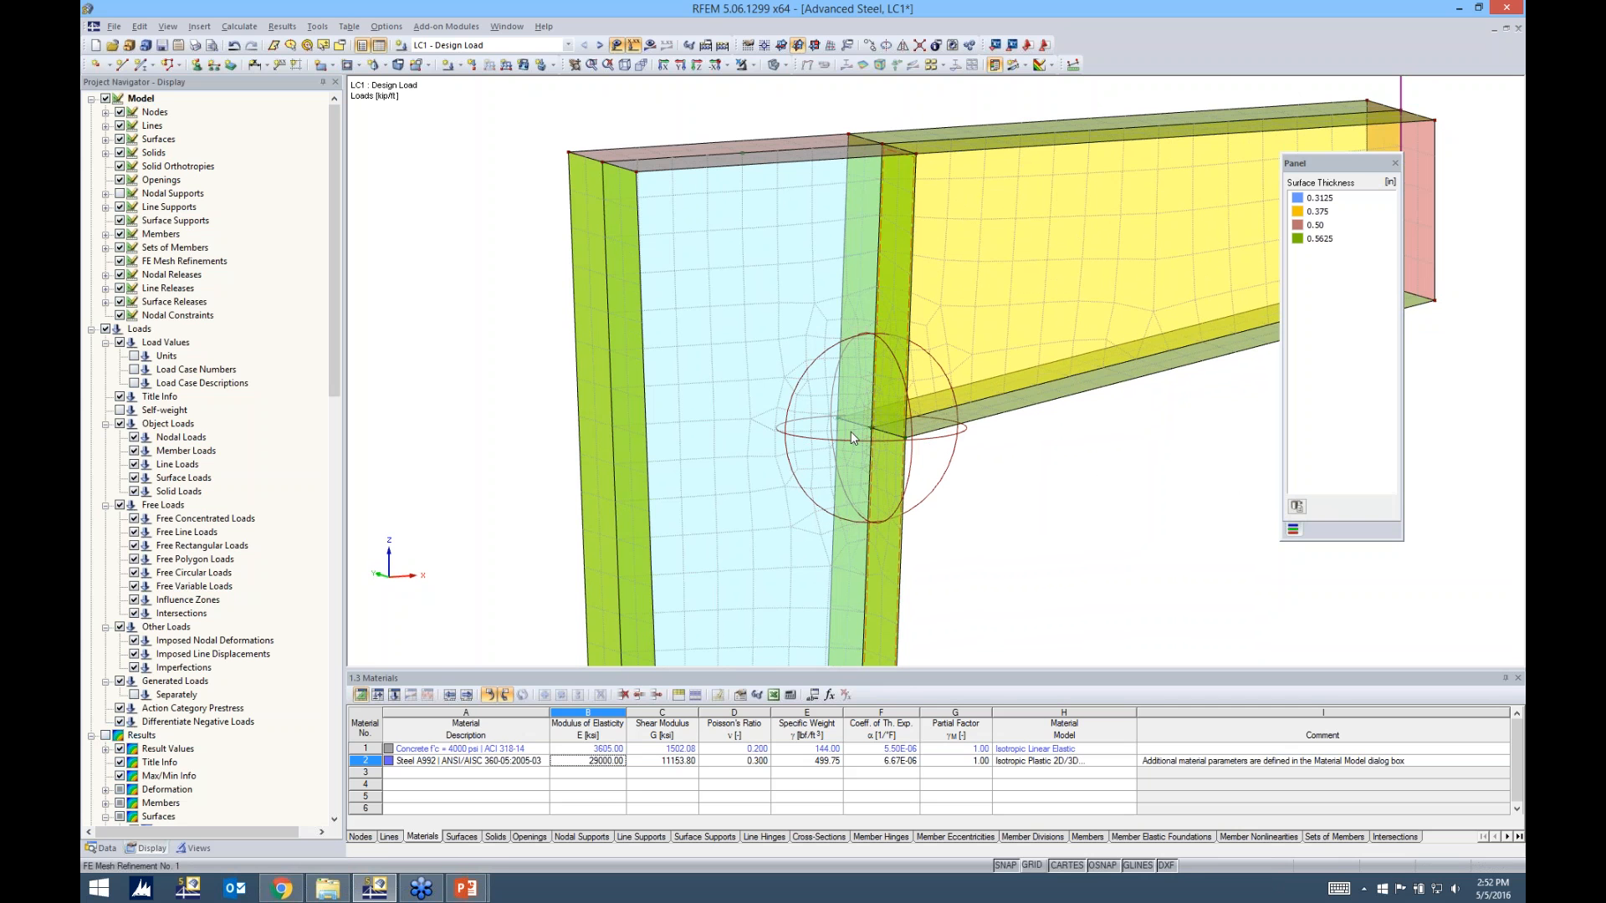
scroll(850, 431, "up", 1)
scroll(850, 435, "up", 1)
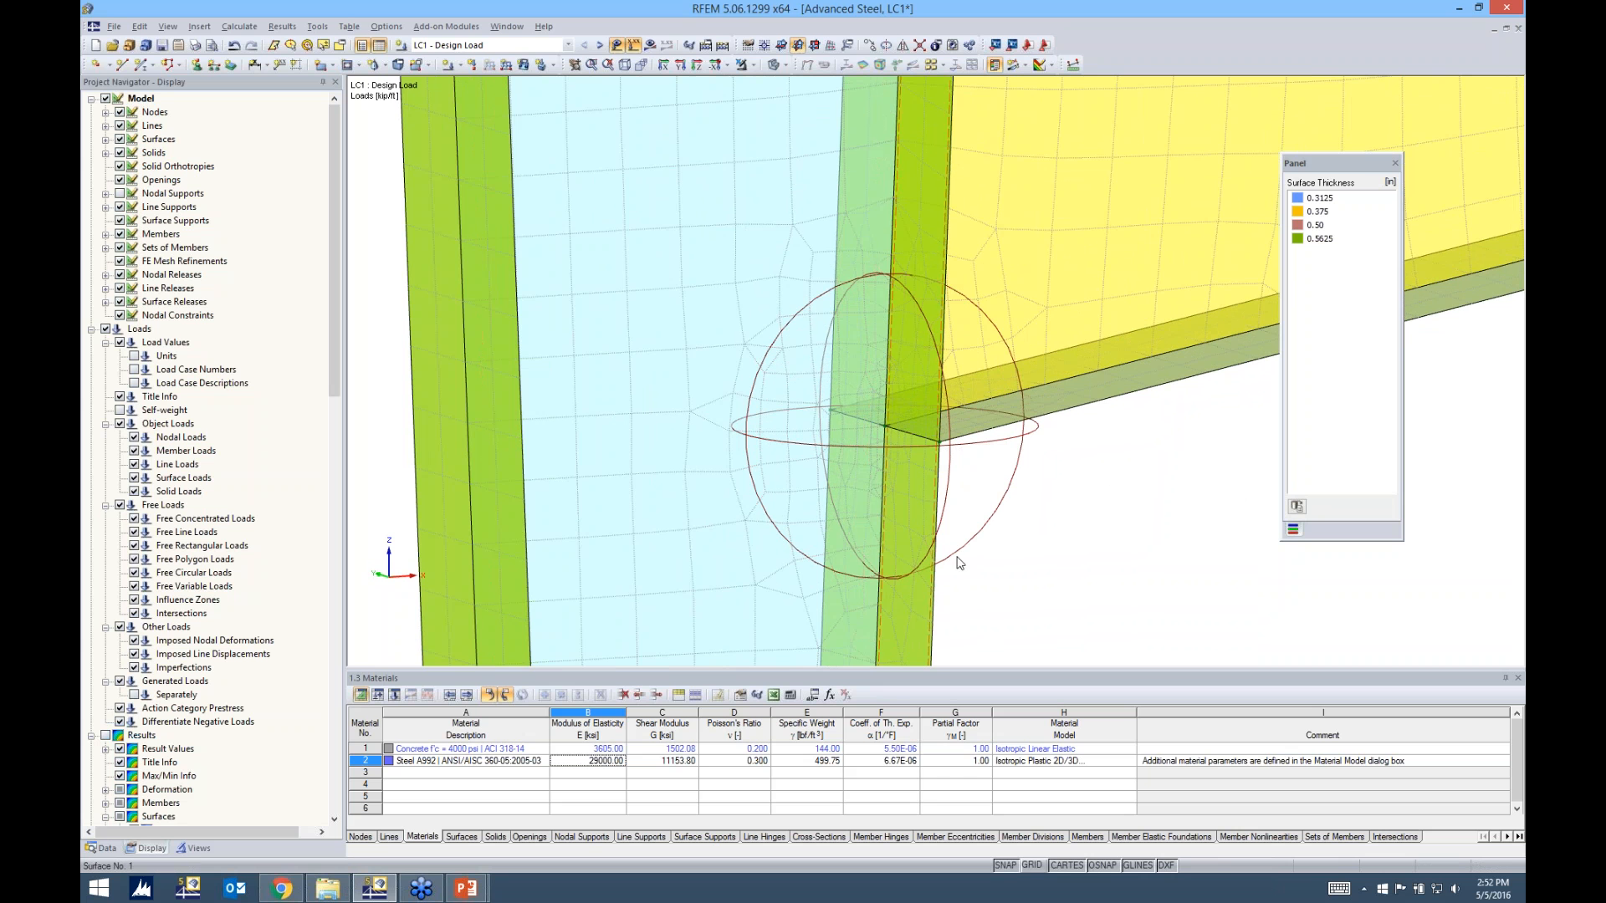
middle_click_drag(945, 652, 686, 603, "ctrl")
scroll(958, 404, "down", 3)
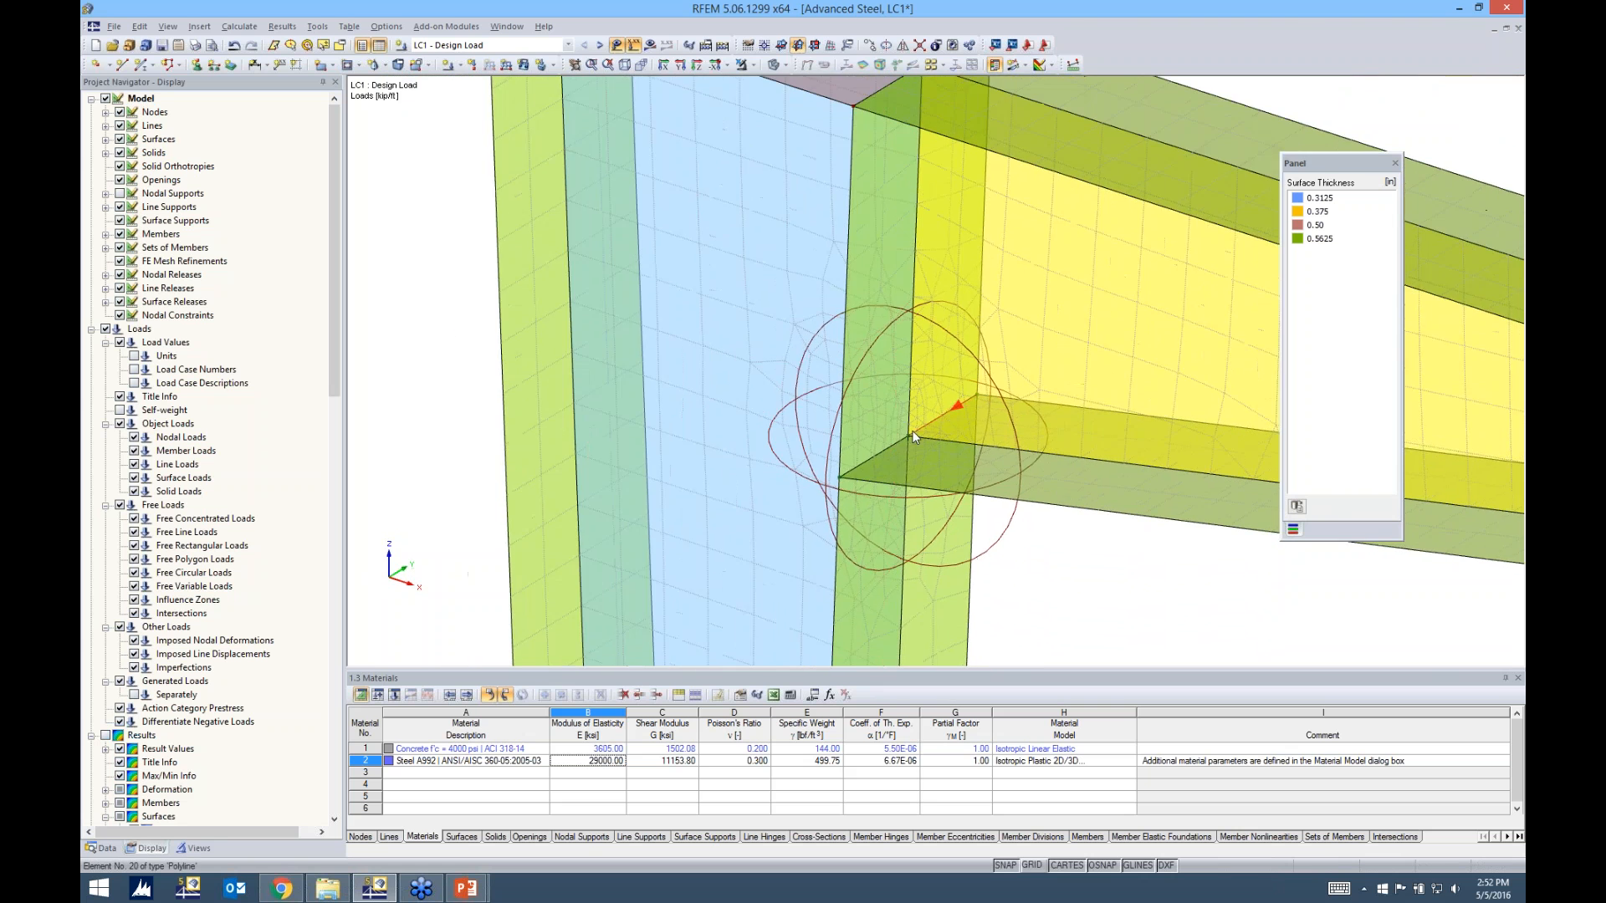
middle_click_drag(957, 405, 1049, 418, "ctrl")
Recalculate LC1 with the refined mesh and view the σeqv,max,Mises stresses at the flange-to-column connection
middle_click_drag(1045, 322, 854, 304)
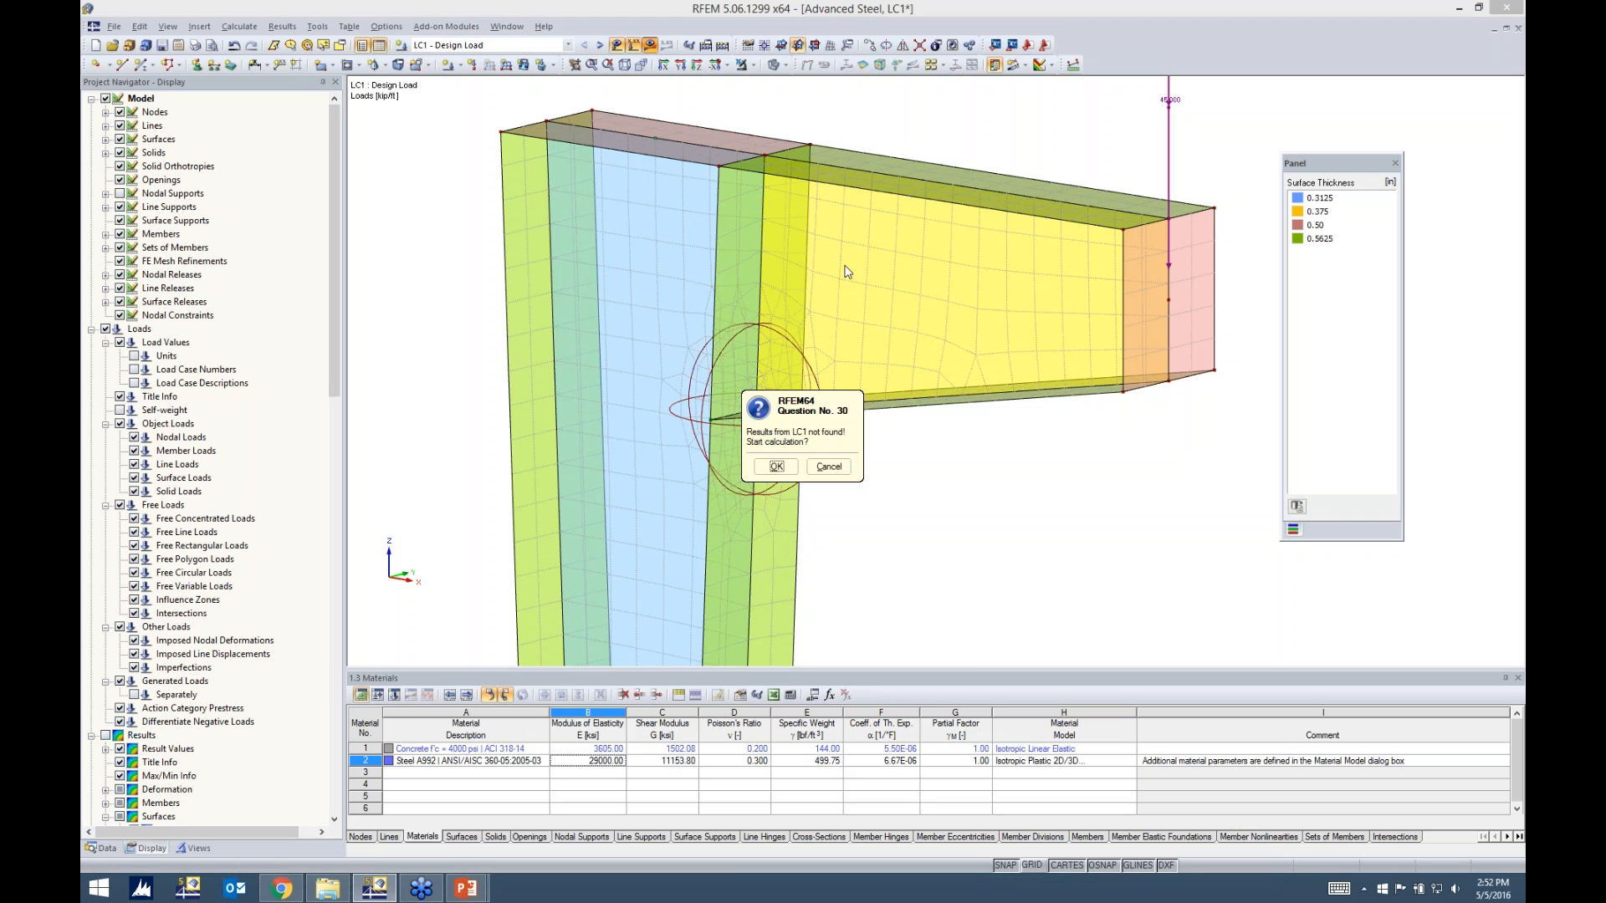
left_click(777, 468)
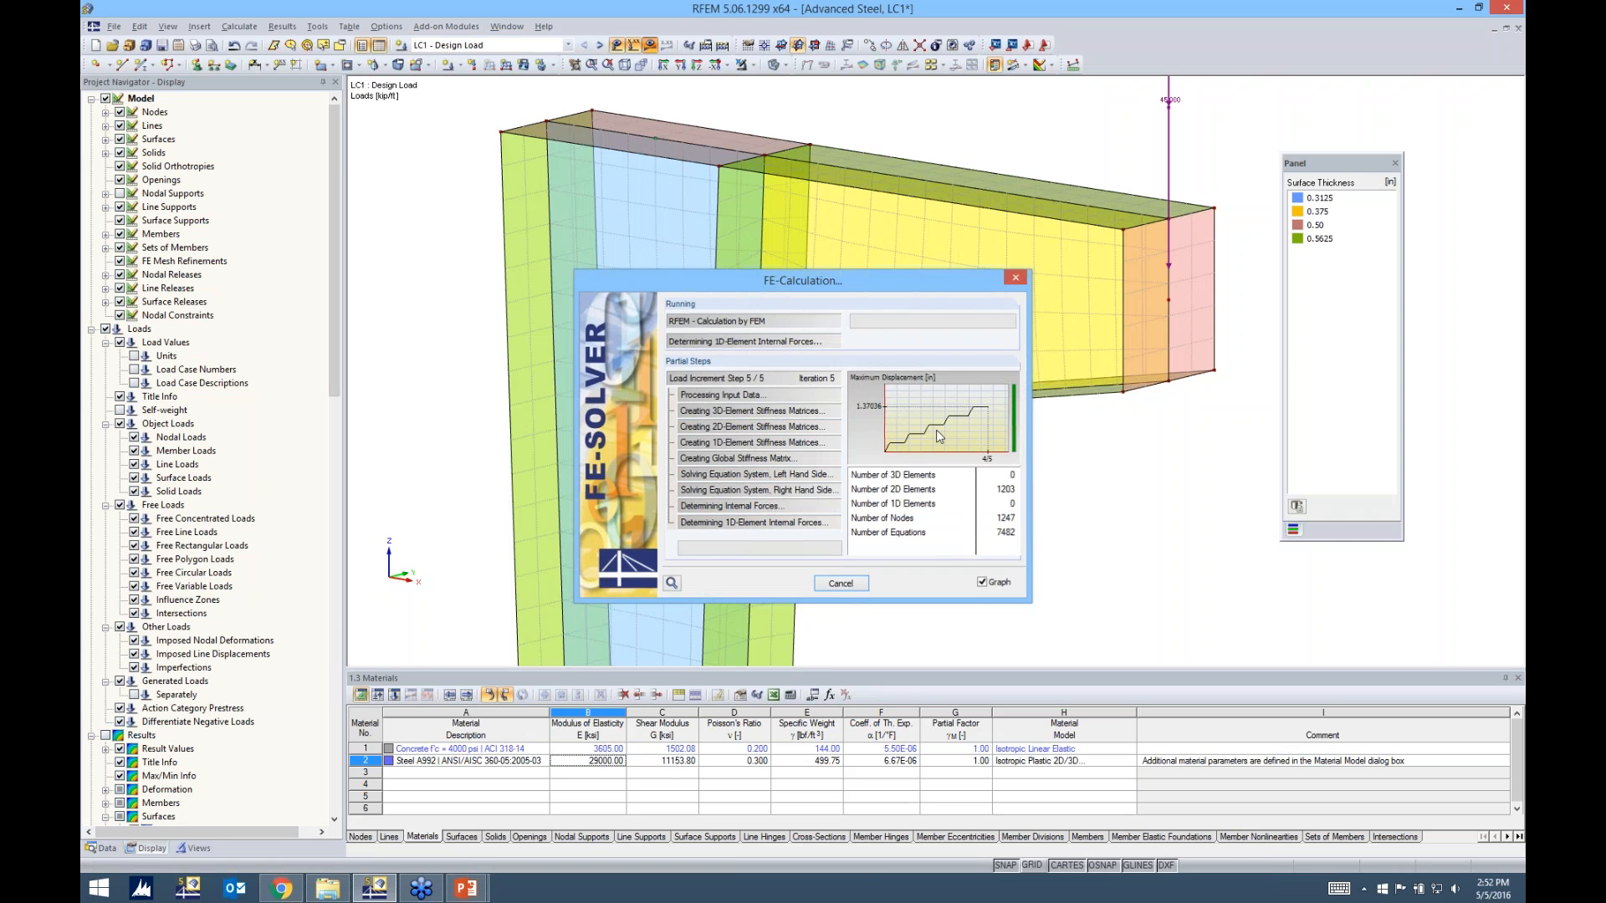
middle_click_drag(907, 494, 1067, 474, "ctrl")
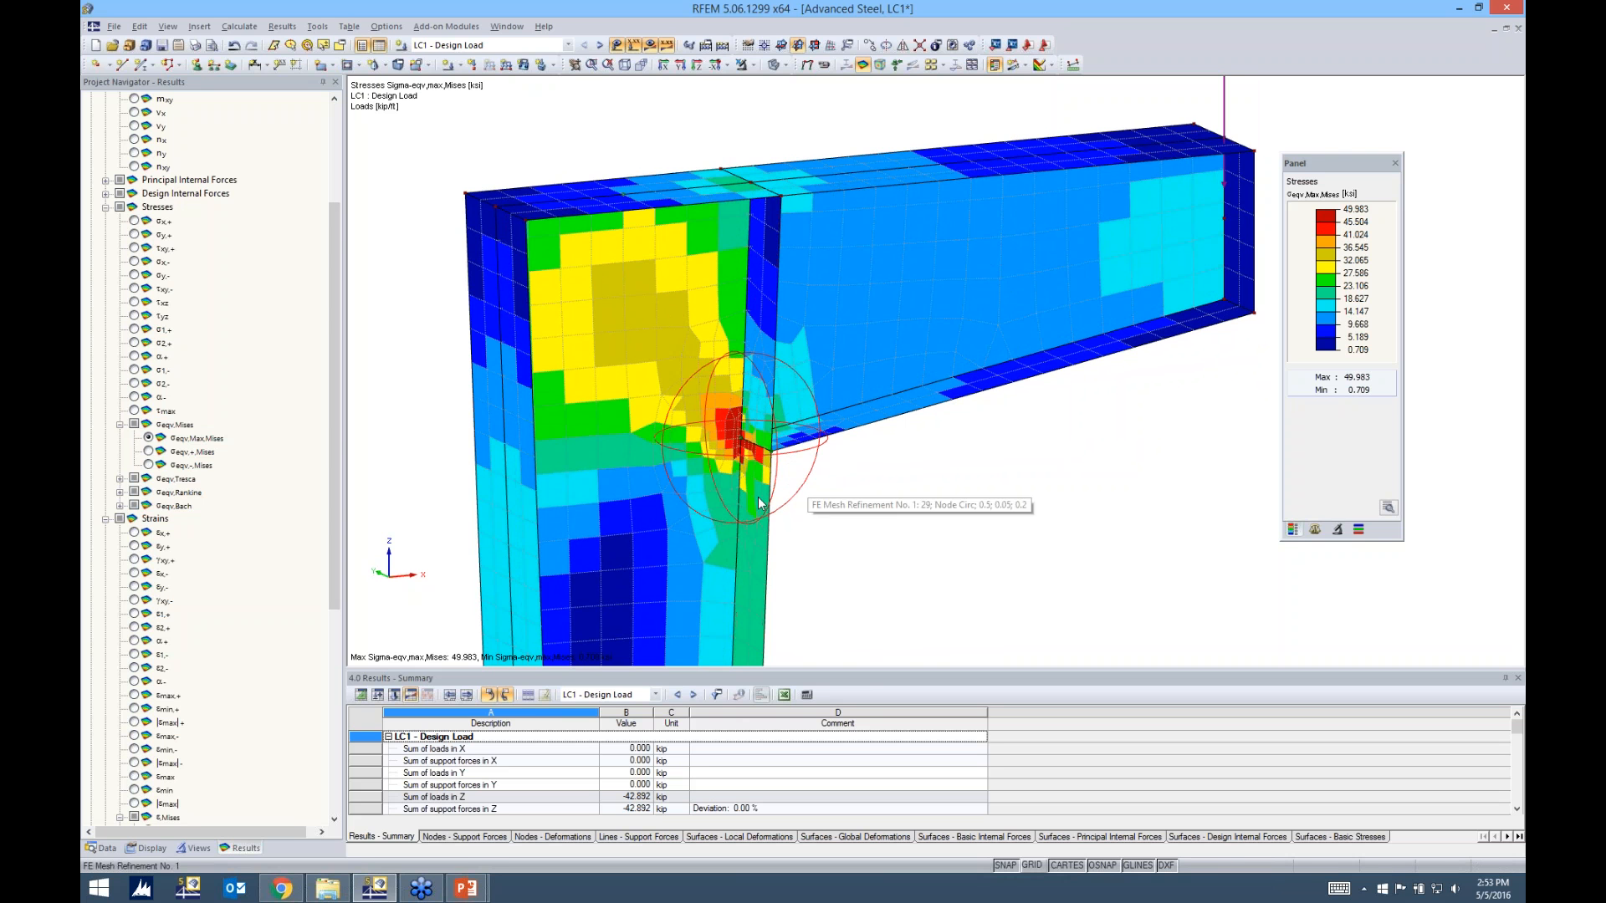
middle_click_drag(950, 556, 914, 444)
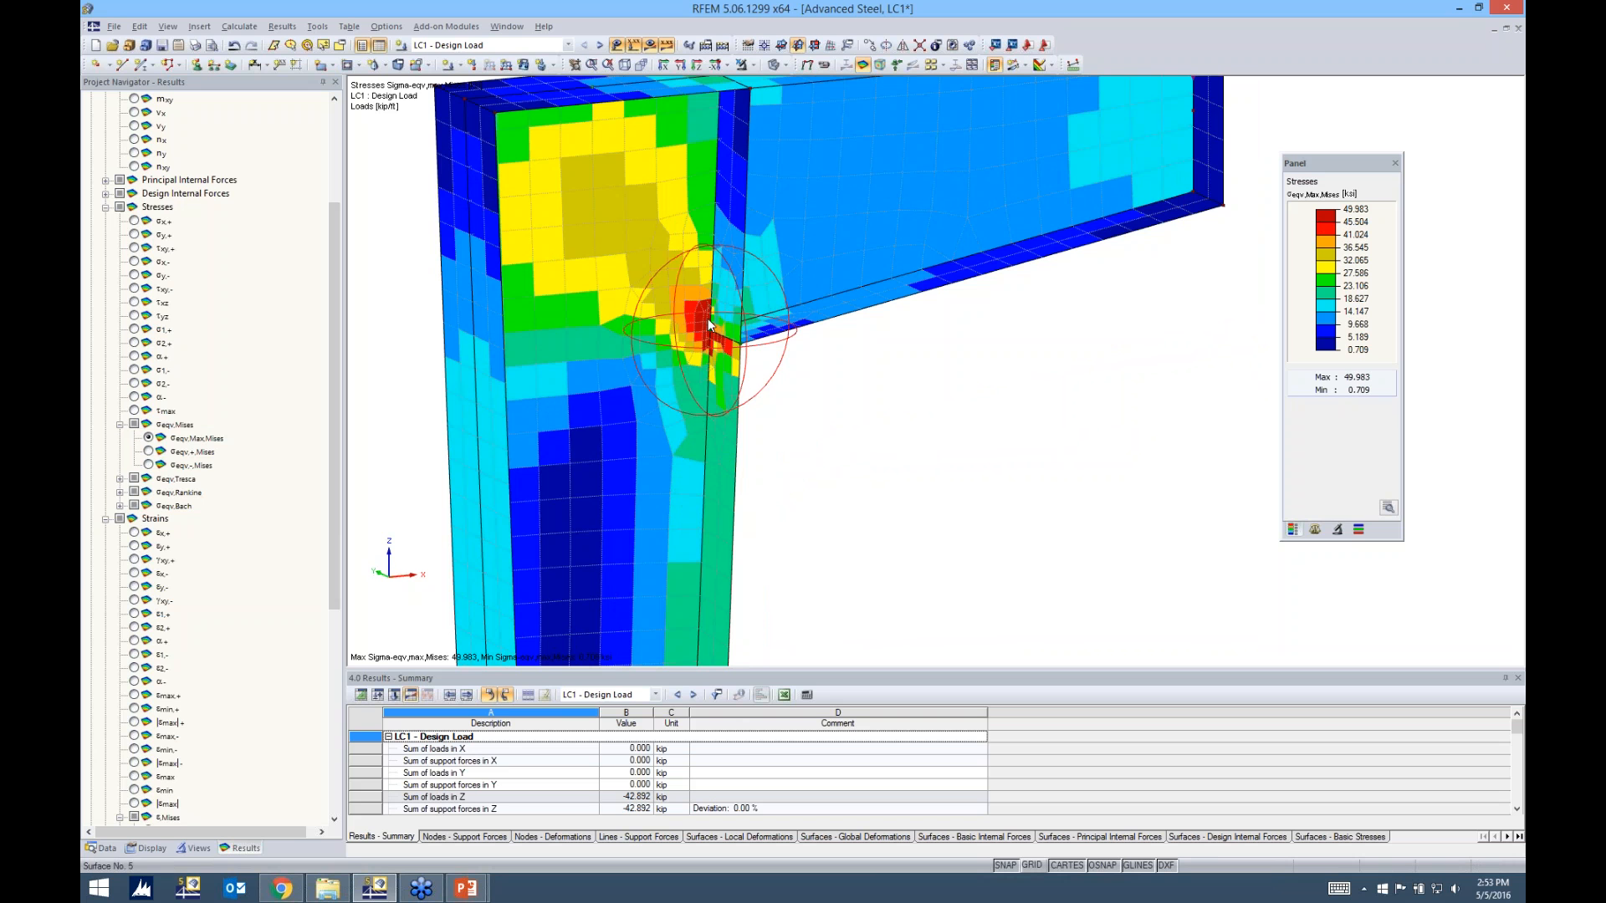
Display the Nonlinearity Rate criterion on the surfaces and inspect the yielded elements around the refined node
left_click_drag(334, 524, 328, 731)
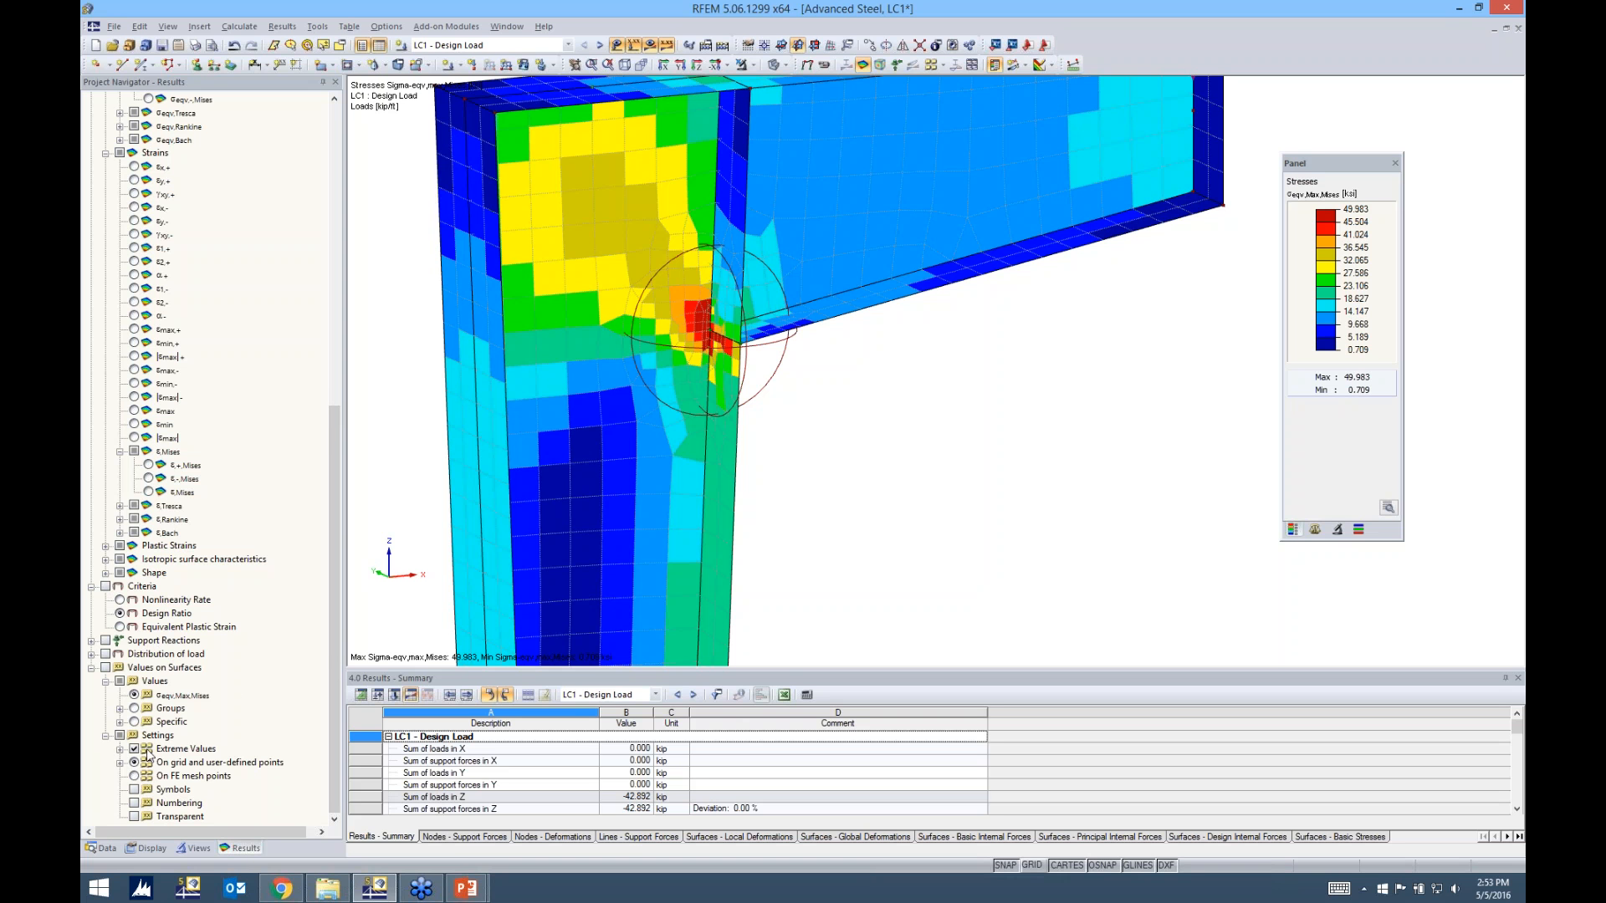
left_click(105, 587)
left_click(119, 601)
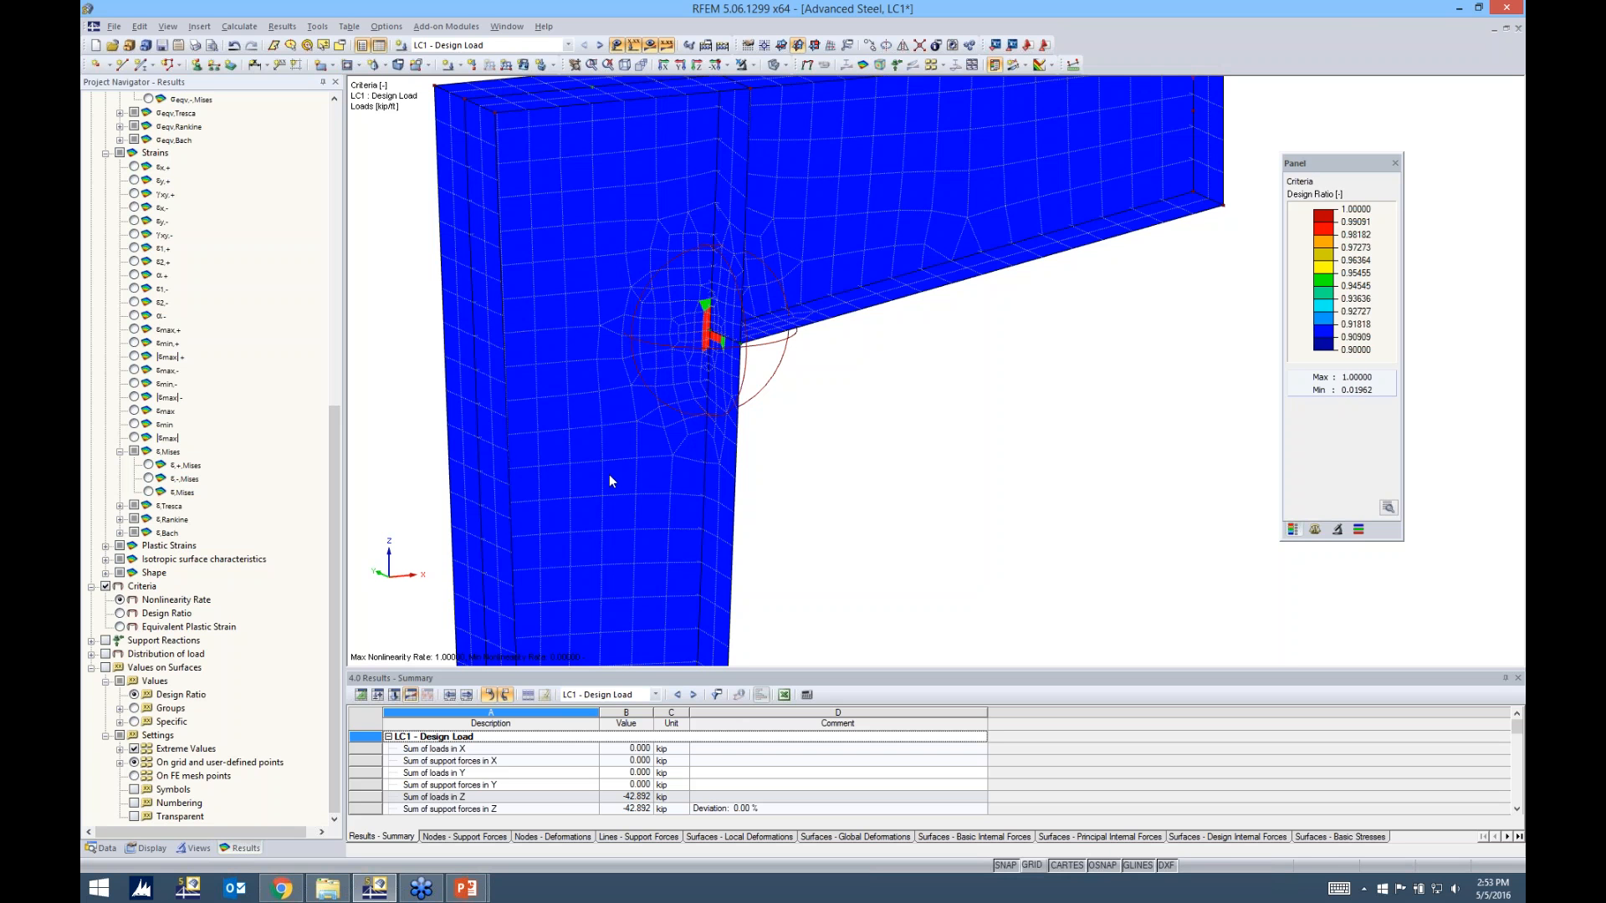
middle_click_drag(1007, 468, 1022, 428, "ctrl")
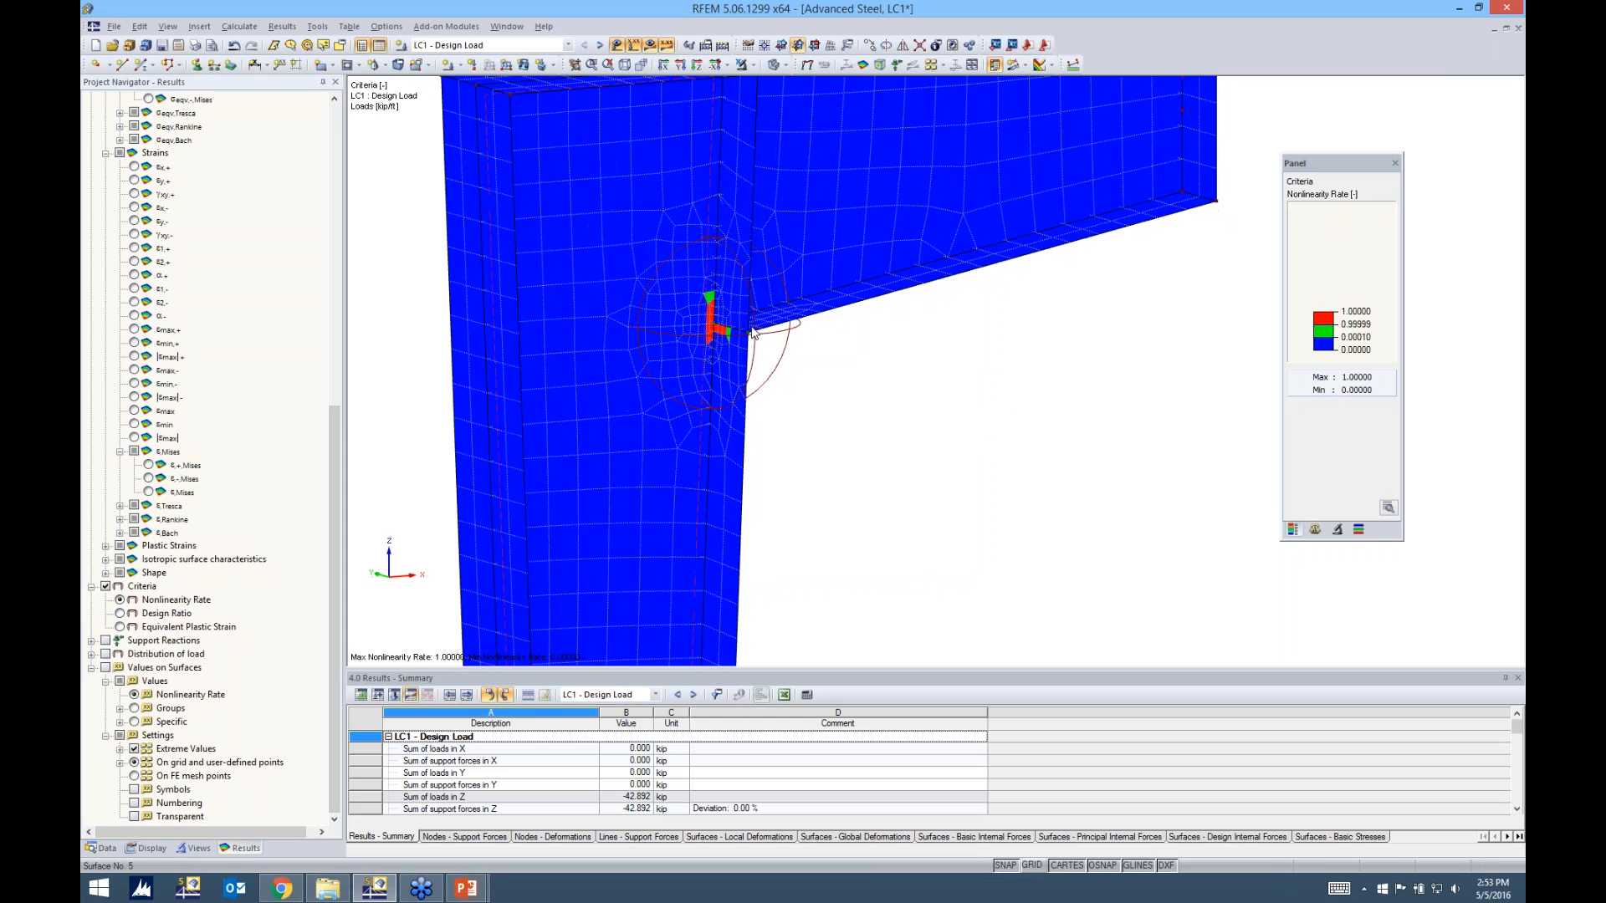
scroll(740, 314, "up", 3)
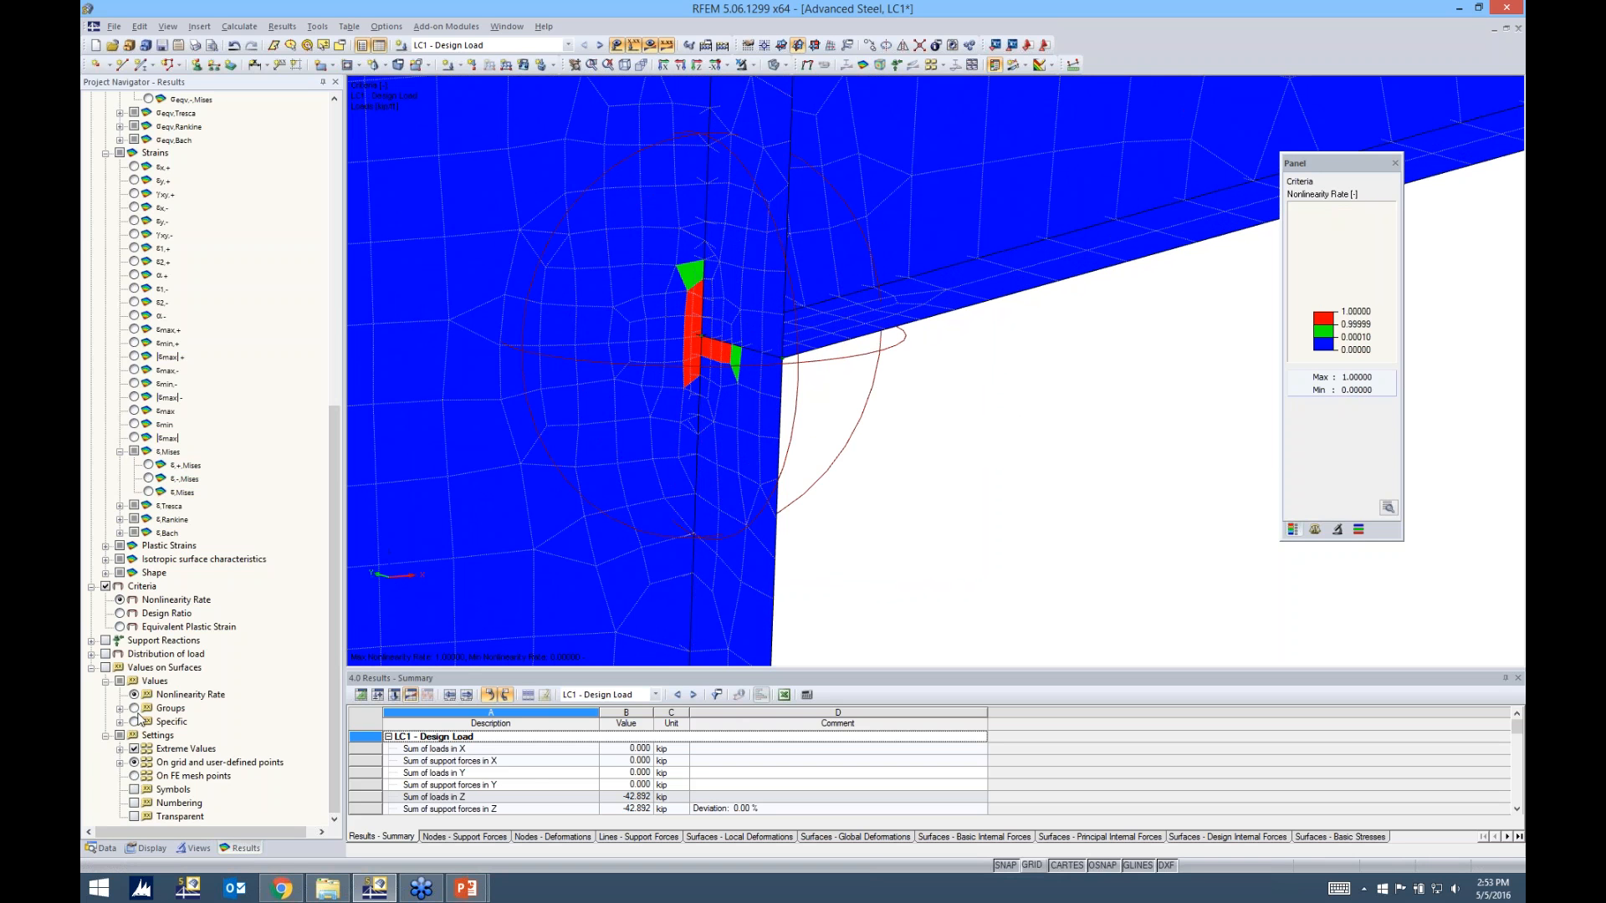
Switch the criteria display to Design Ratio, reset its value scale to the default range, and view the connection
left_click(120, 614)
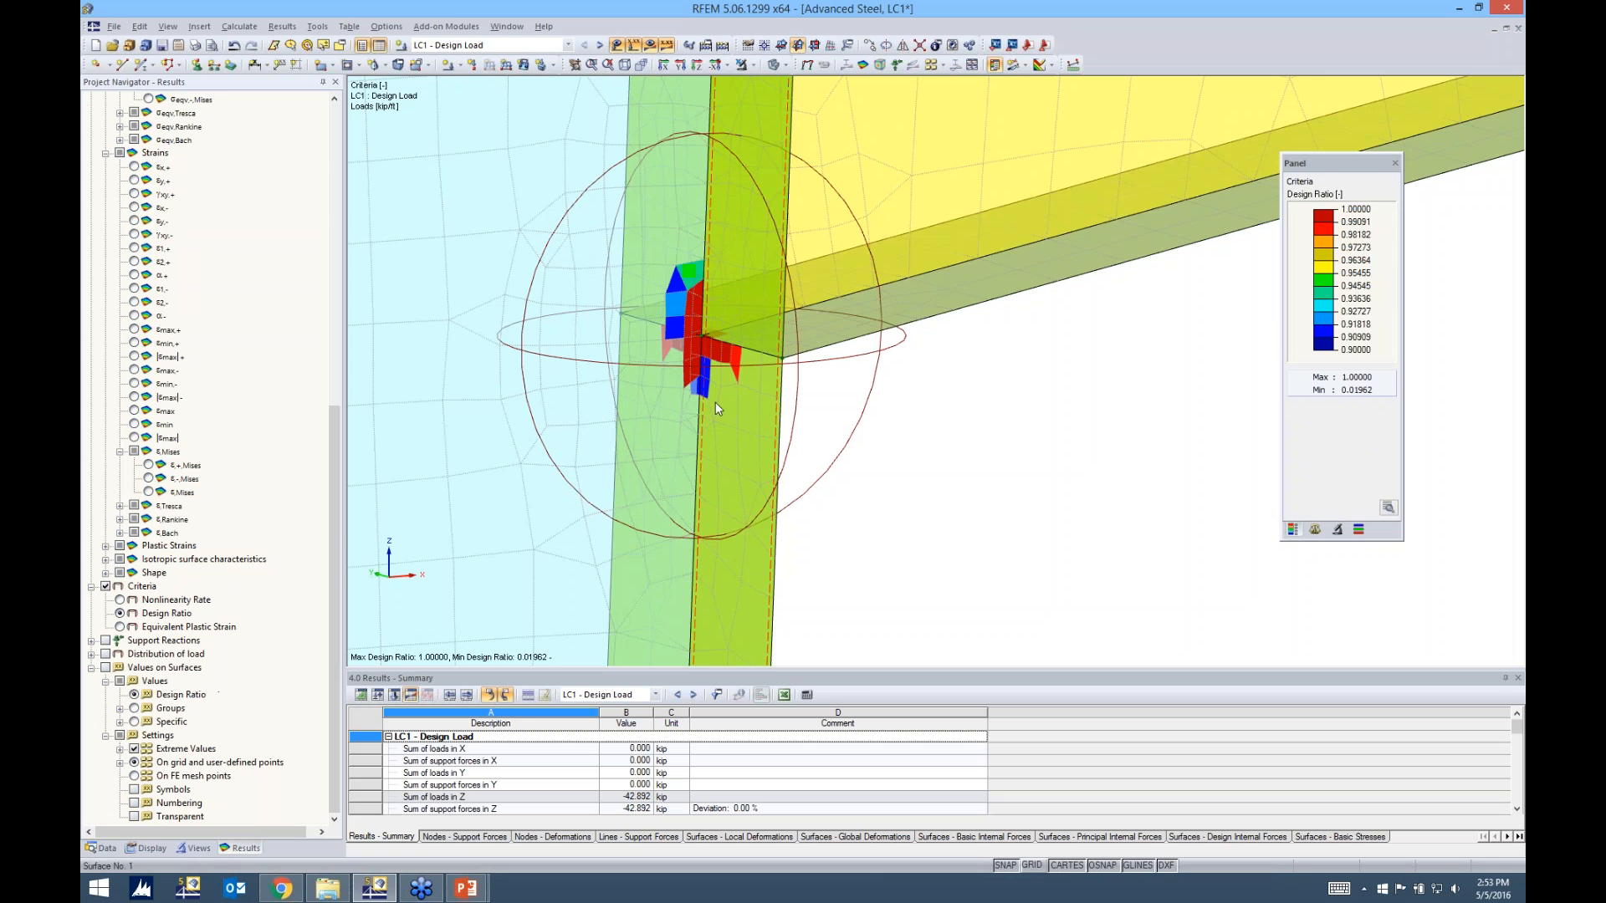
double_click(1350, 317)
left_click(1463, 213)
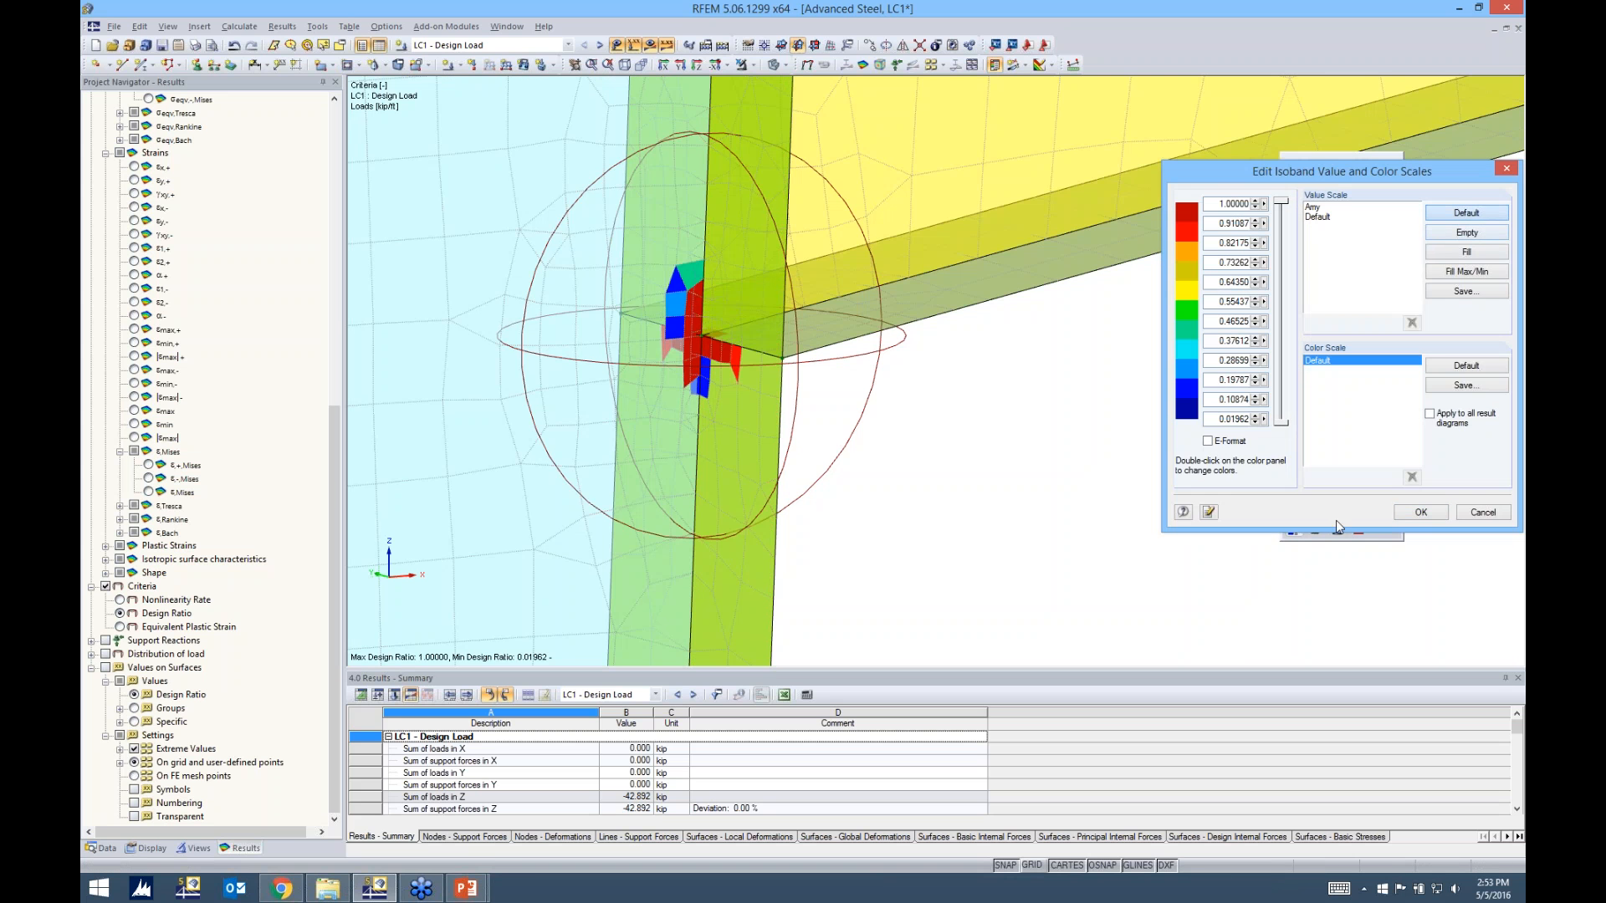
left_click(1421, 513)
scroll(1025, 466, "up", 3)
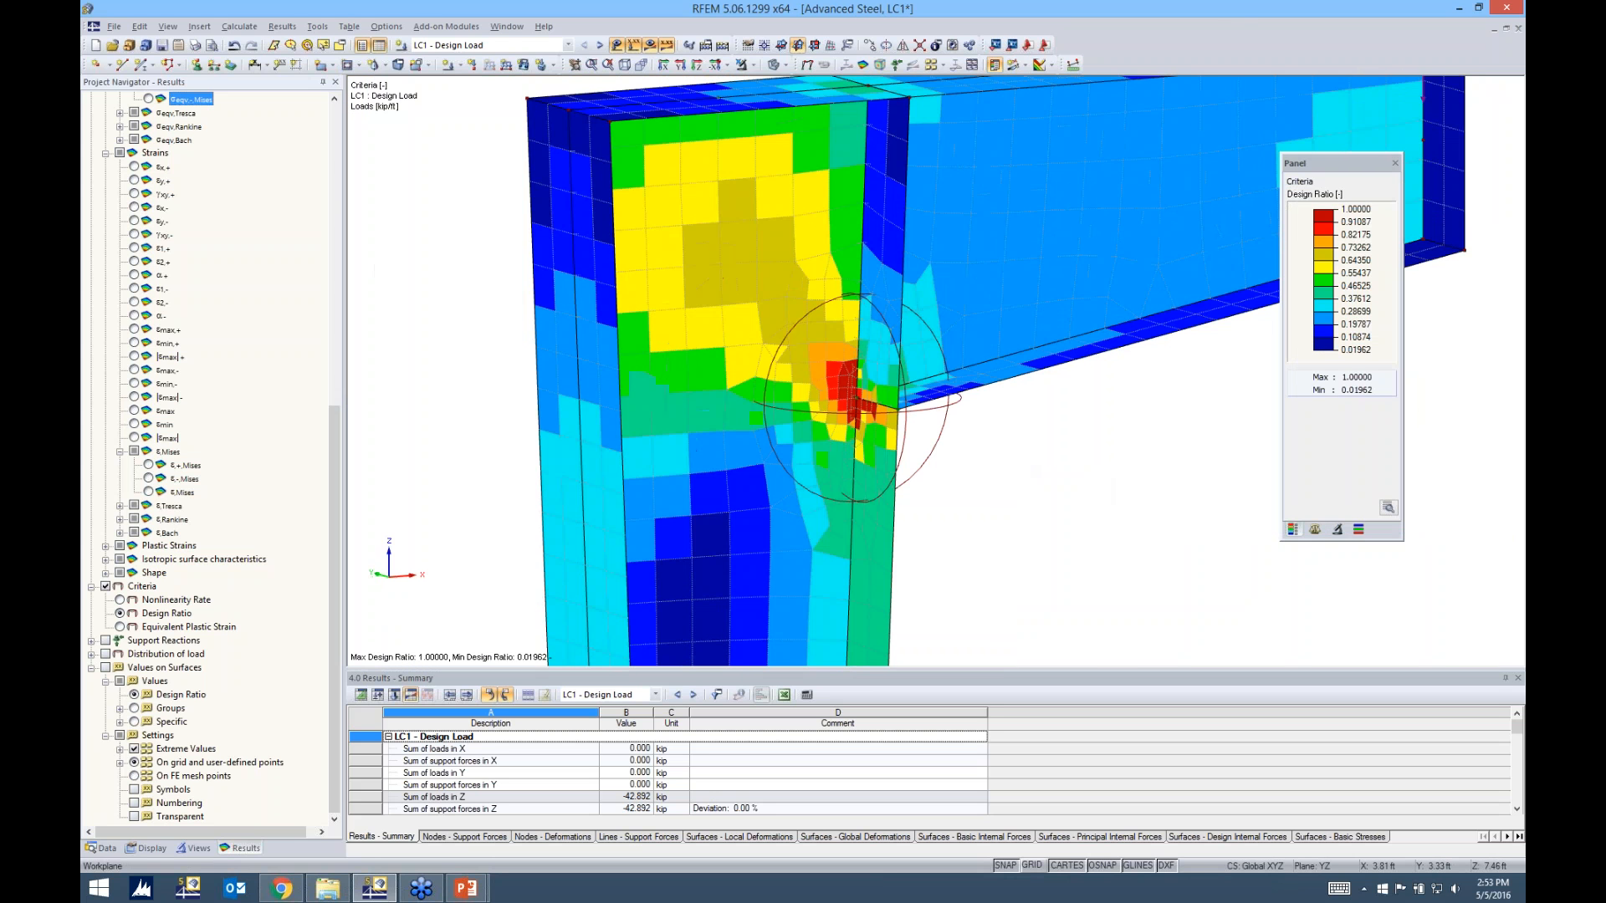
middle_click_drag(1473, 396, 1433, 367, "ctrl")
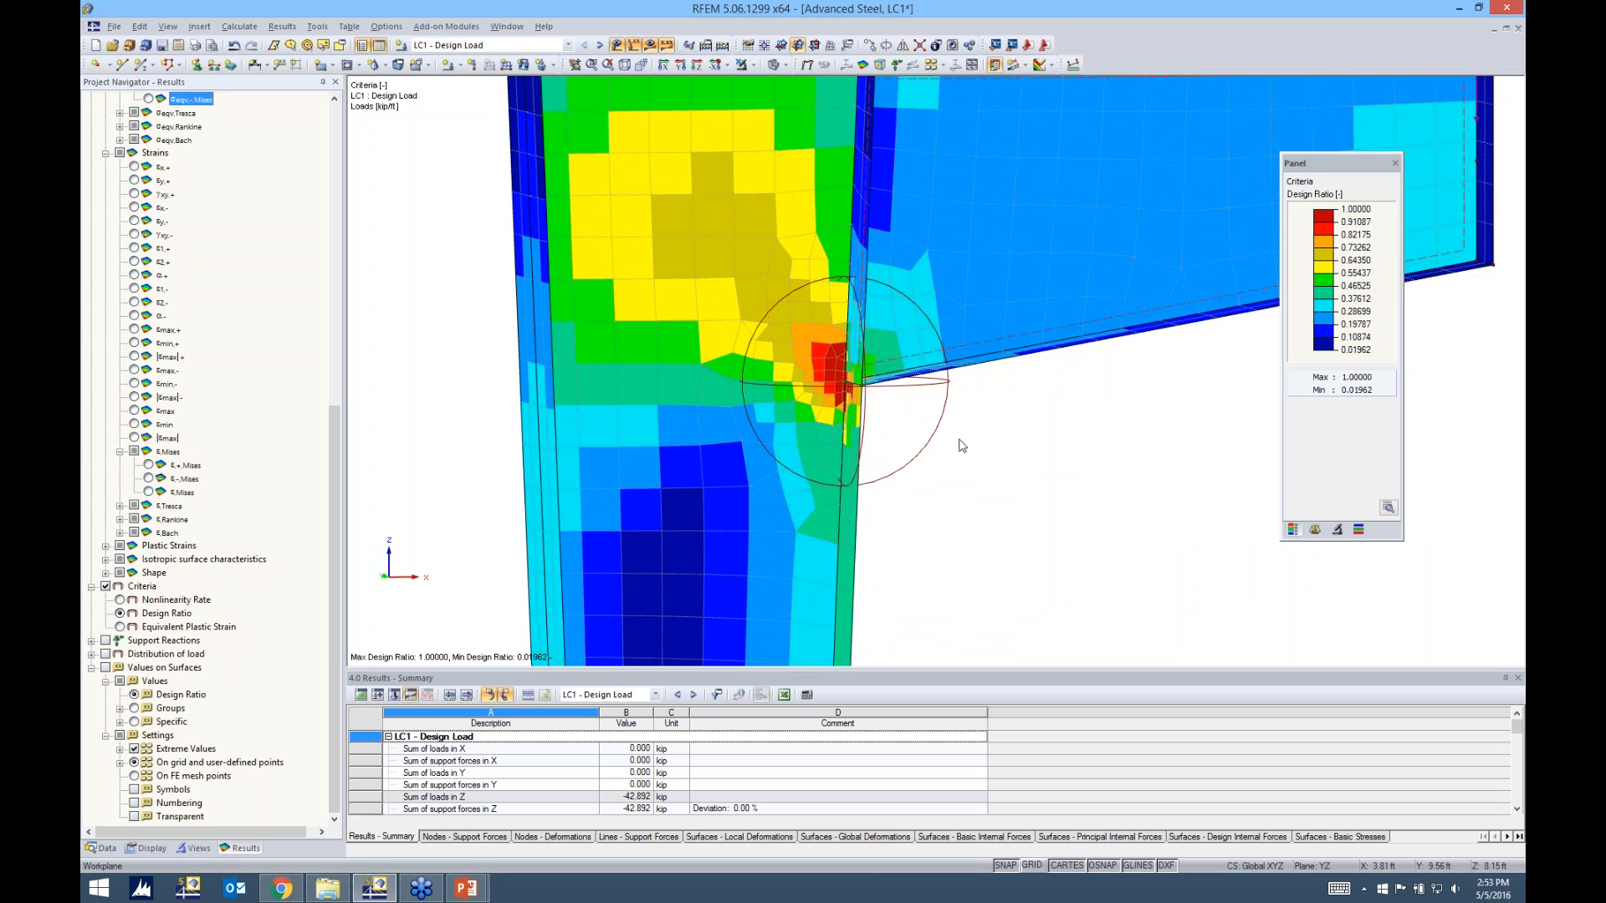
mouse_move(982, 457)
middle_mouse_down("ctrl")
mouse_move(1000, 455)
mouse_move(965, 482)
middle_mouse_up("ctrl")
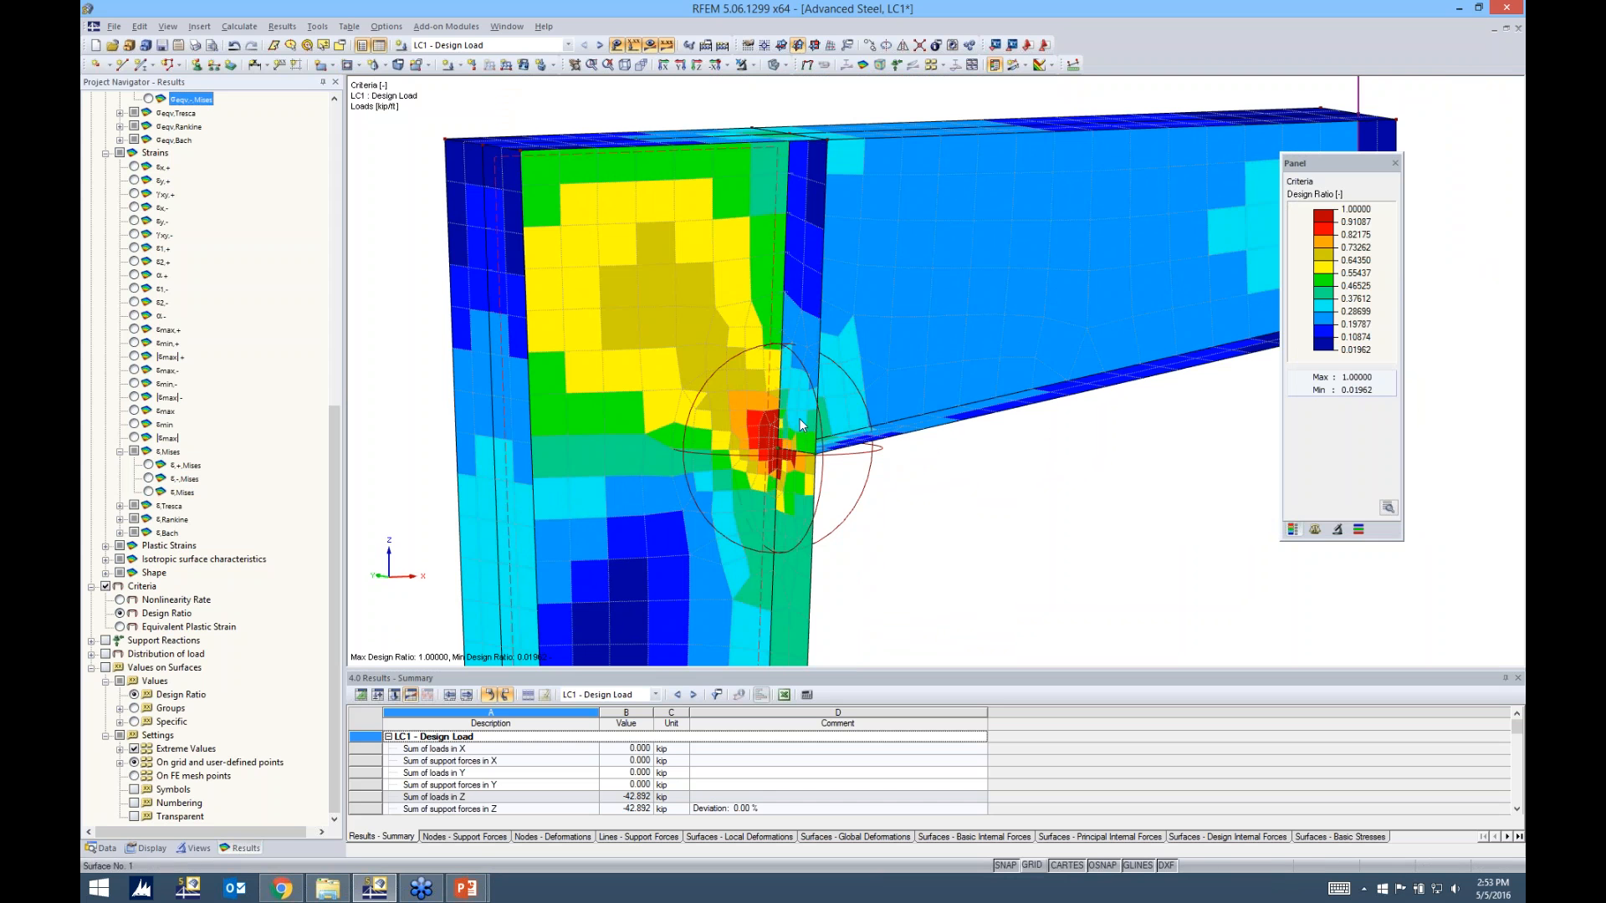
Set the Design Ratio scale's minimum to 0.90 and fill the intermediate values evenly up to 1.00
double_click(1361, 276)
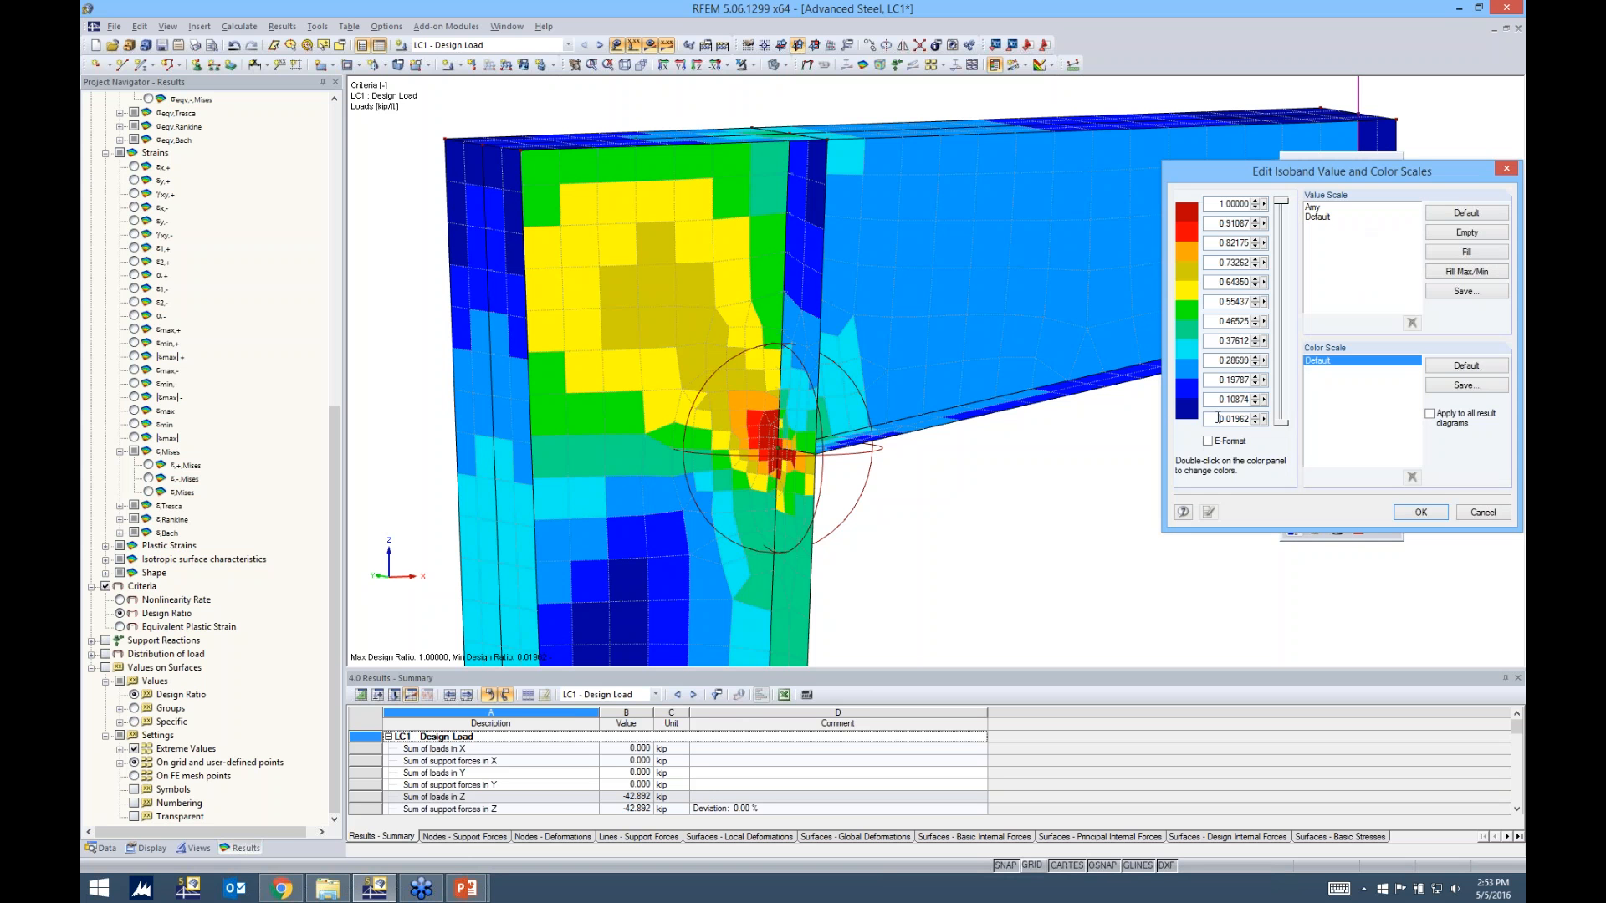
double_click(1218, 418)
type("0.9")
left_click(1432, 250)
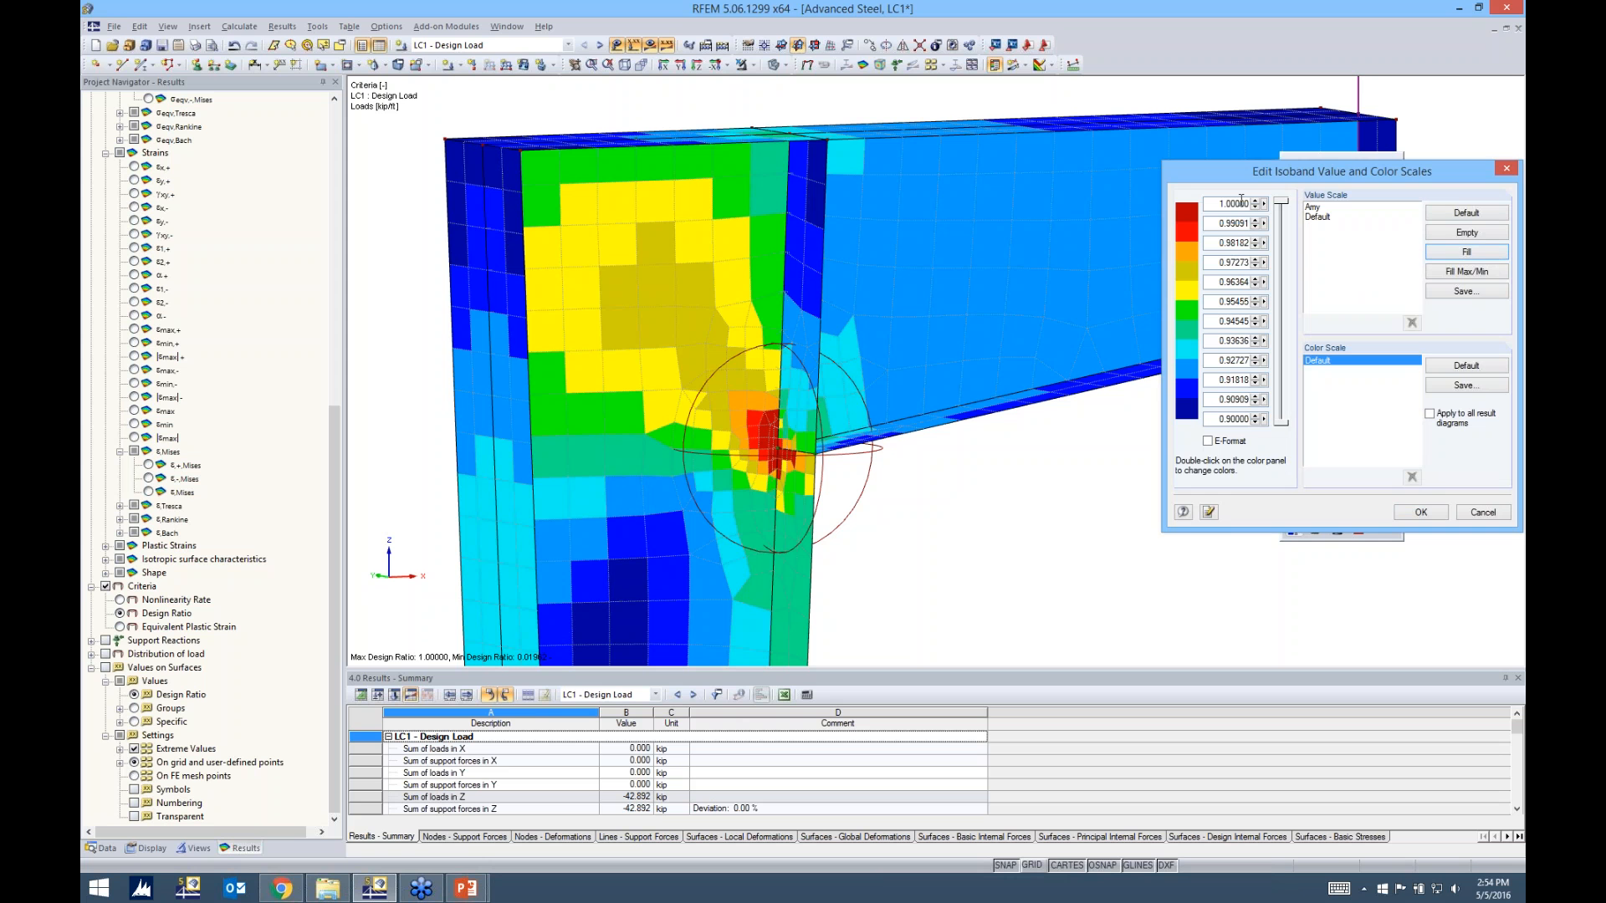
left_click(1407, 513)
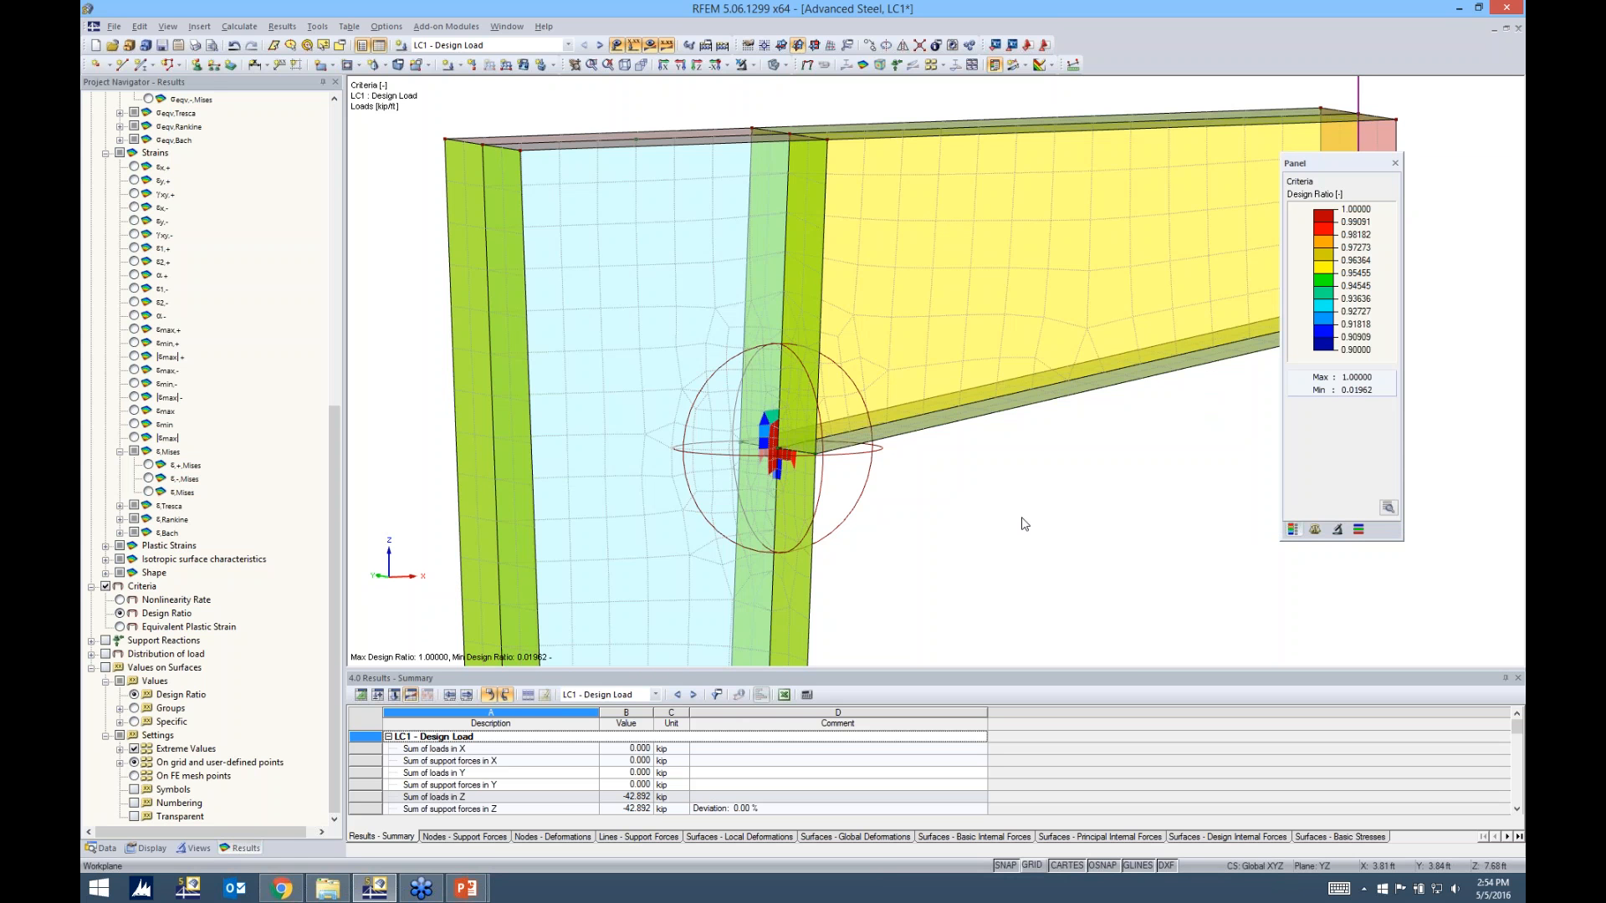
Make RF-STEEL Surfaces CA1 the current case and open its add-on module
scroll(794, 452, "up", 5)
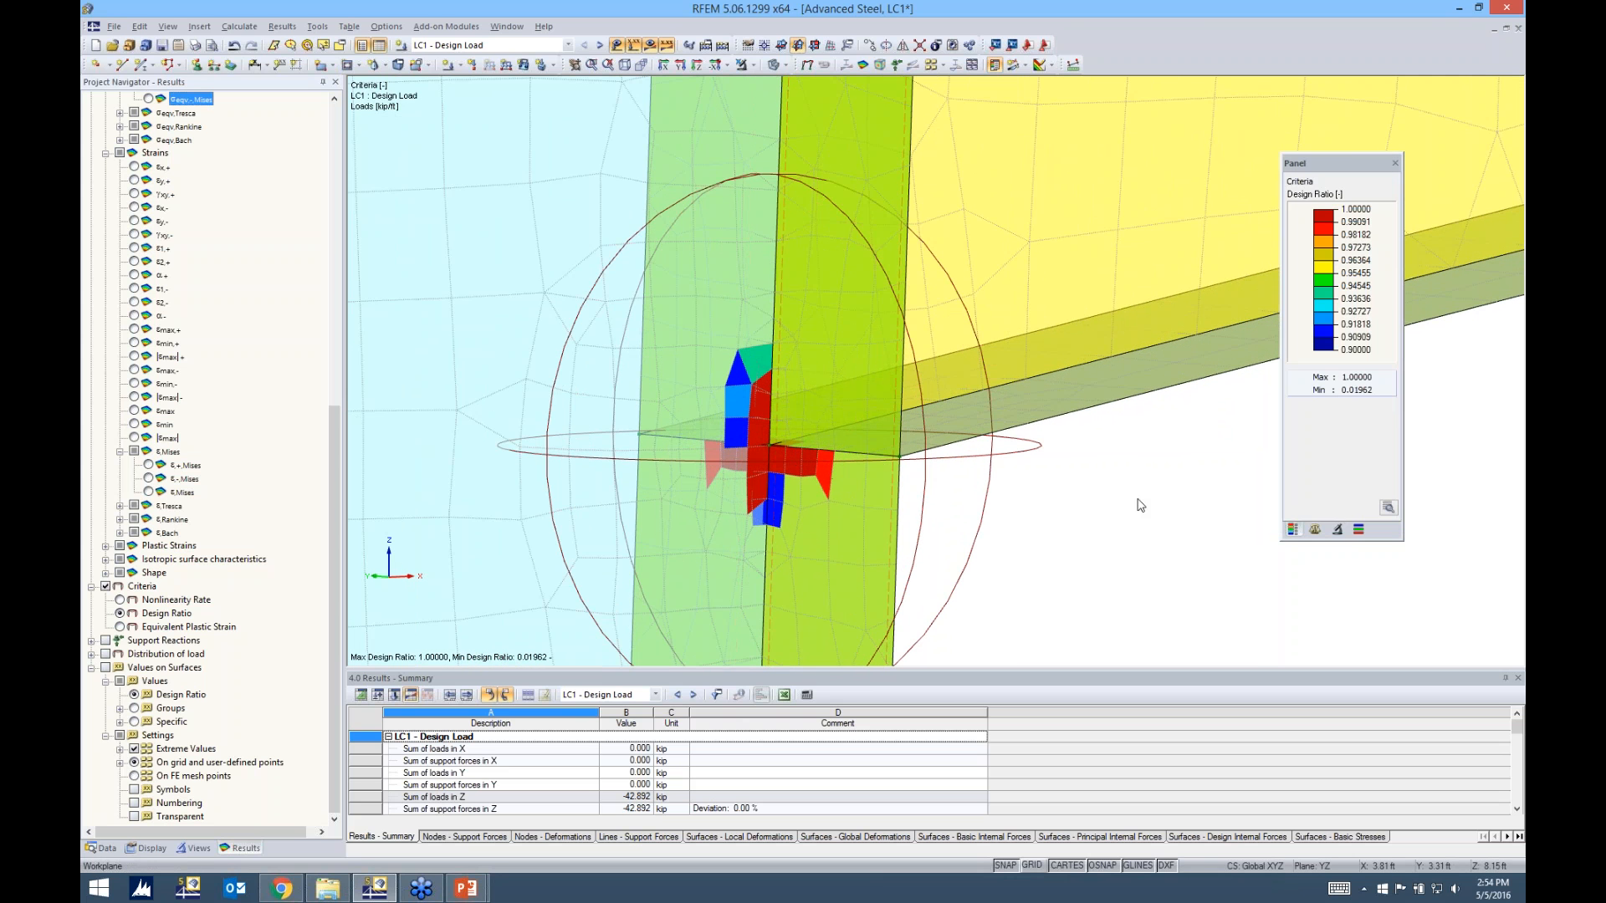
scroll(1127, 487, "down", 2)
middle_click_drag(1029, 486, 916, 473, "ctrl")
left_click(494, 45)
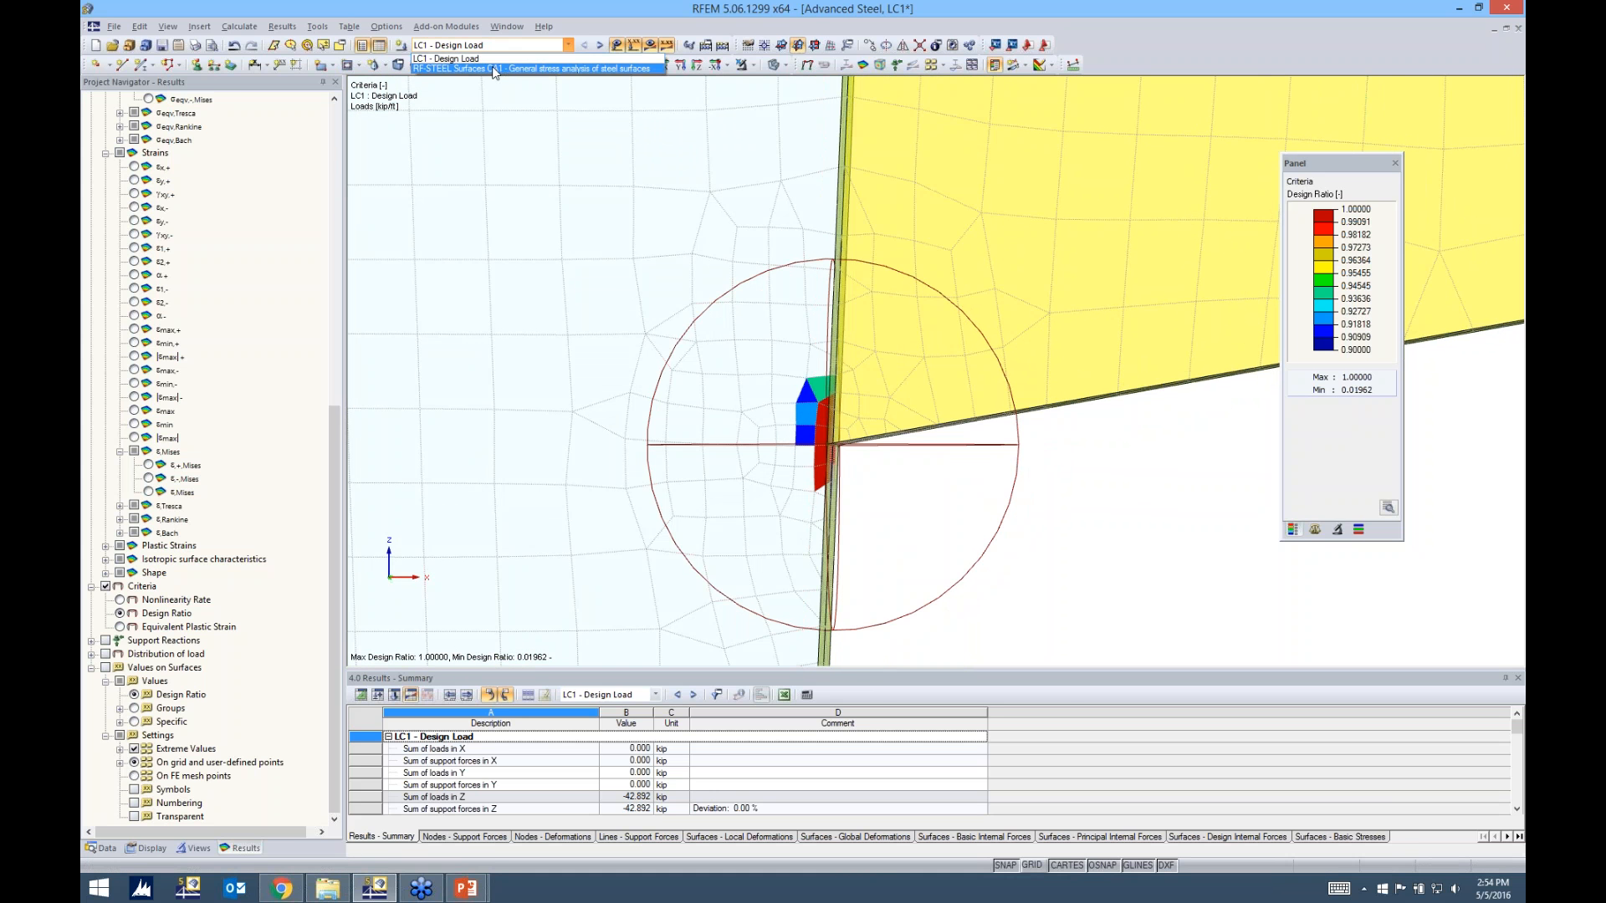
left_click(476, 74)
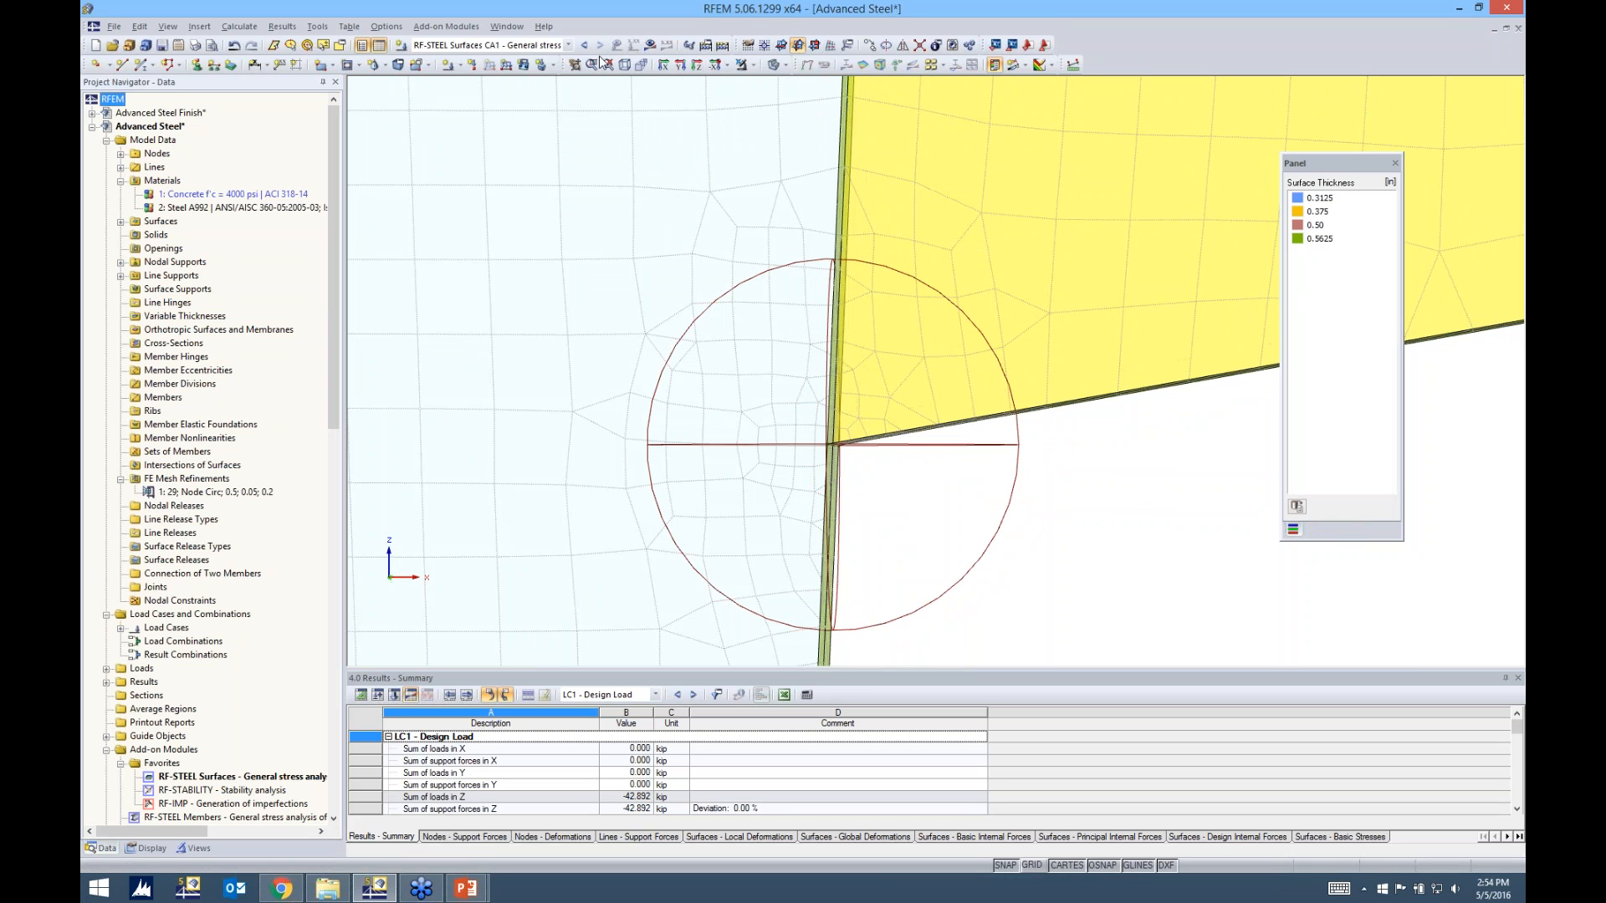
left_click(446, 26)
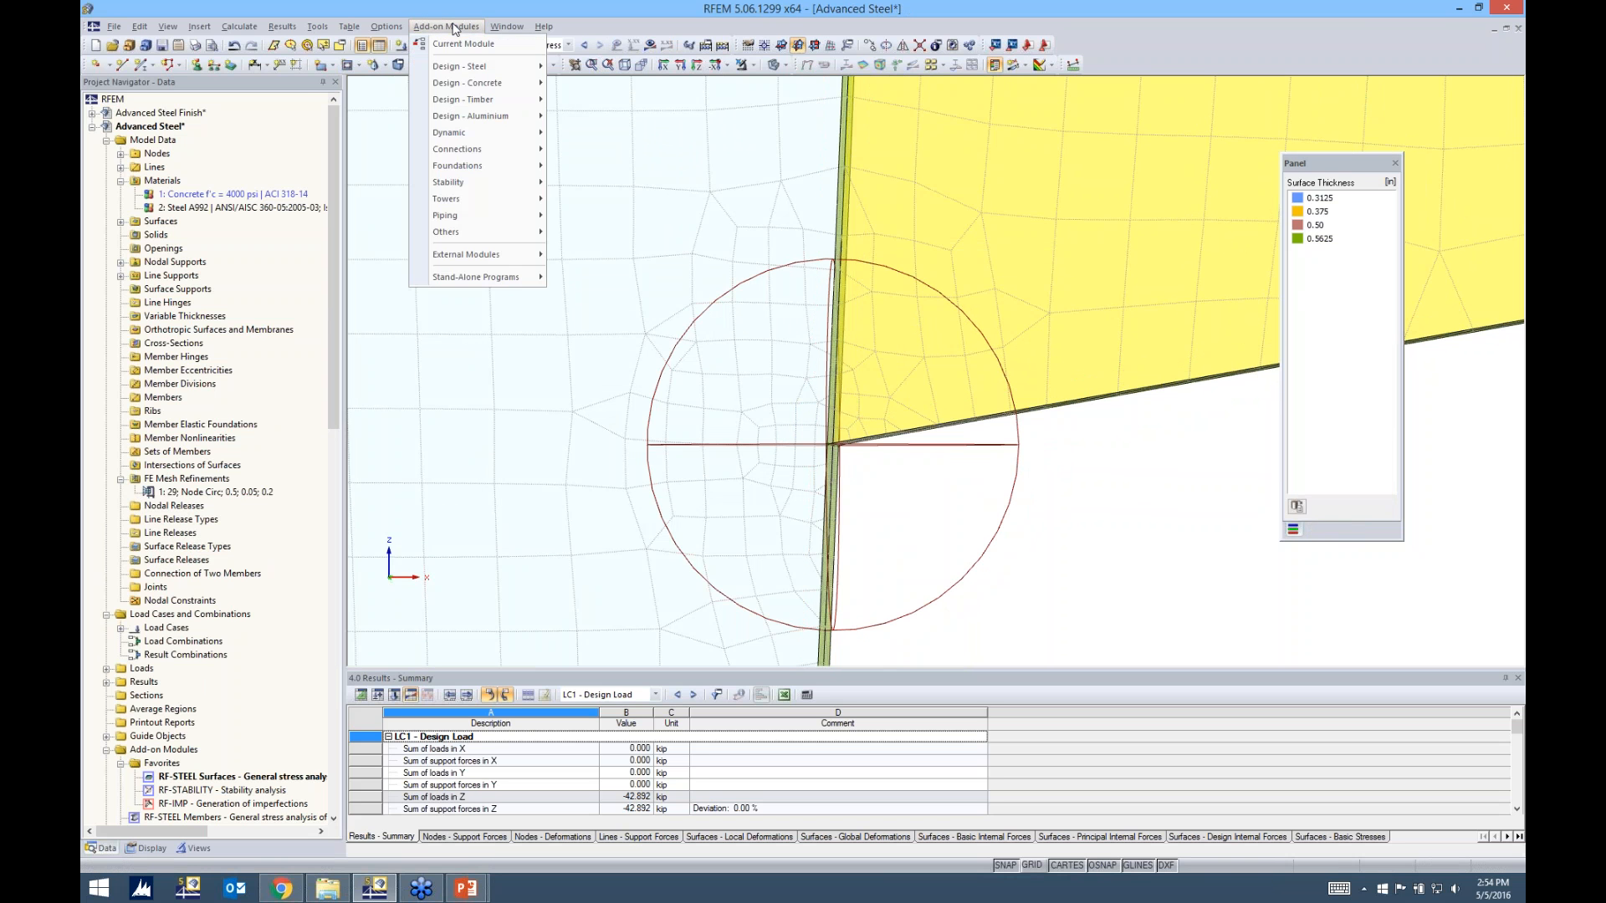
left_click(456, 46)
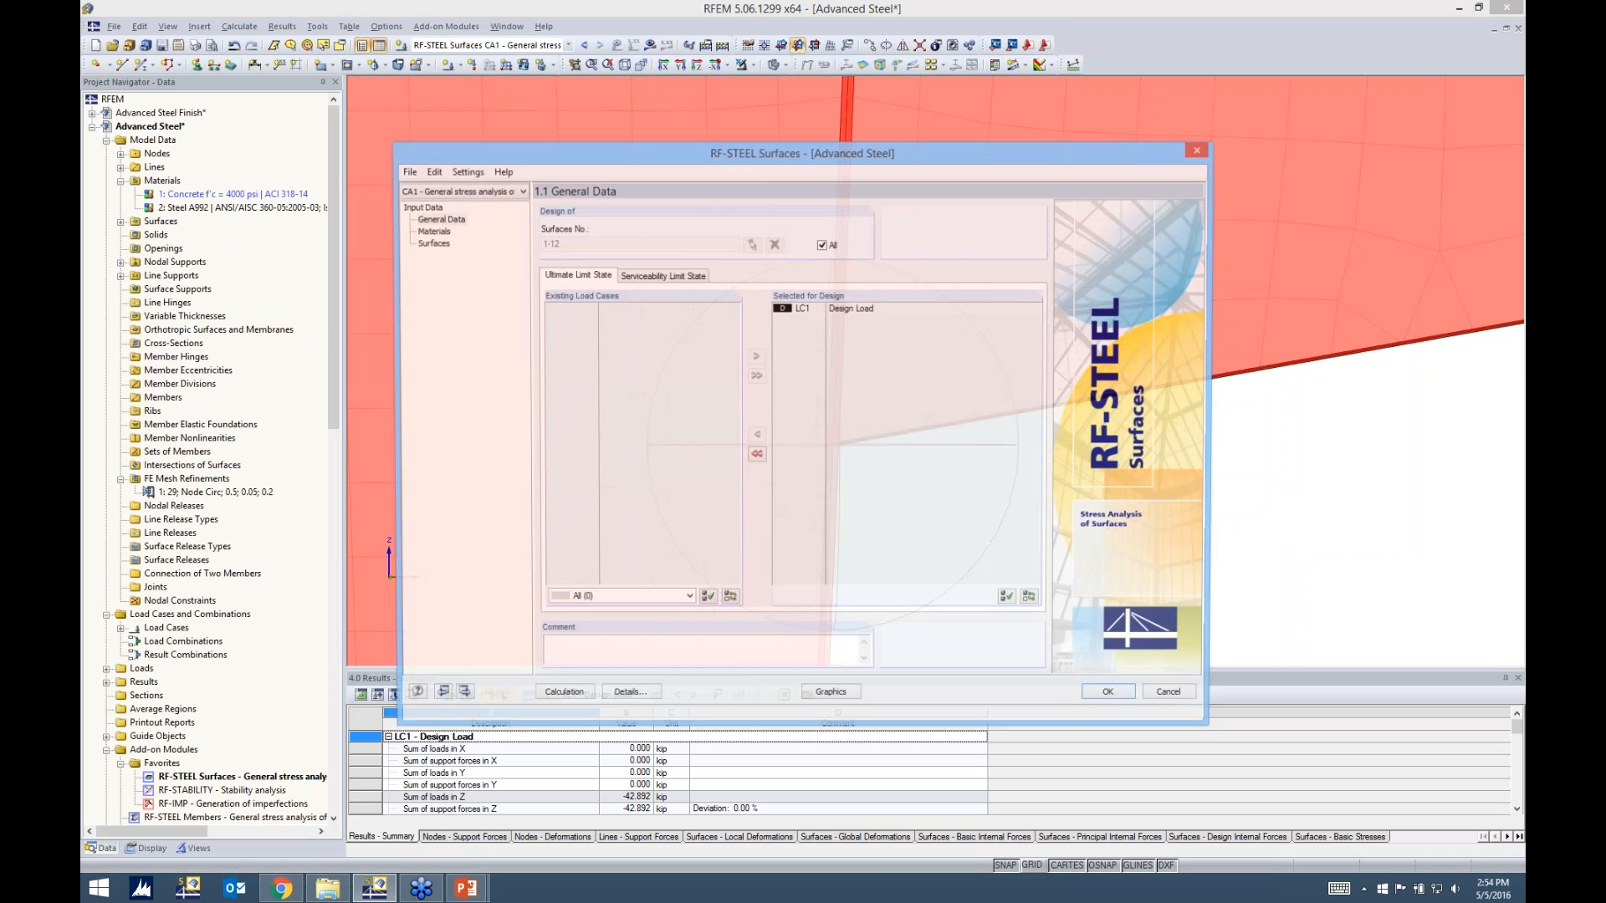
Review the module's stress details and its options for nonlinear stresses and internal force distribution, accepting the settings and closing the module
left_click(649, 698)
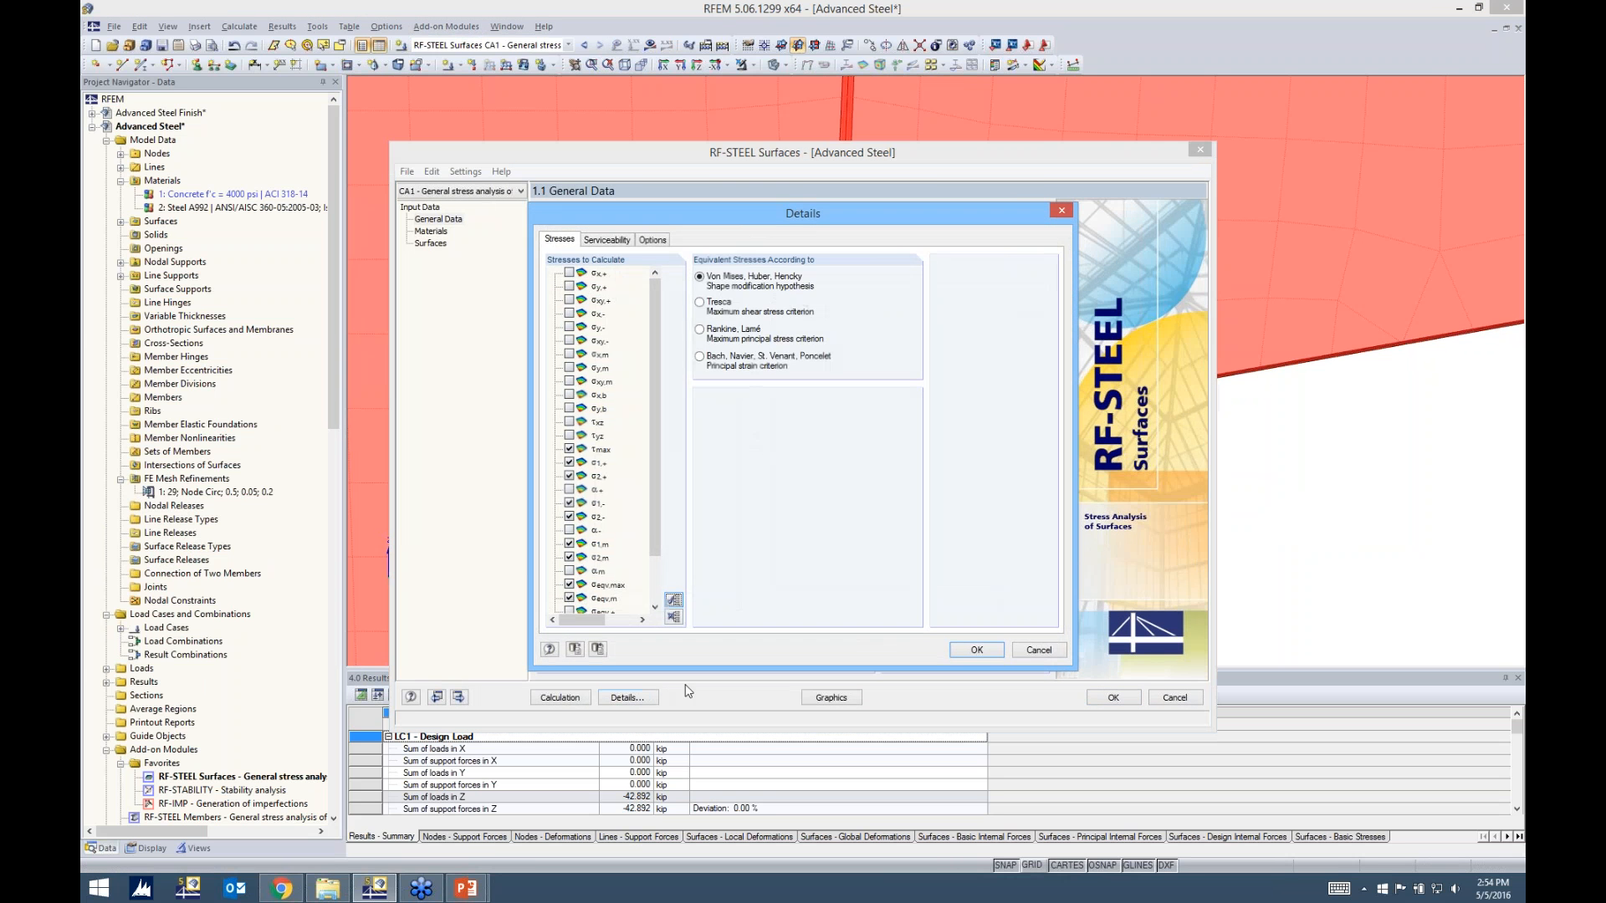
left_click(653, 240)
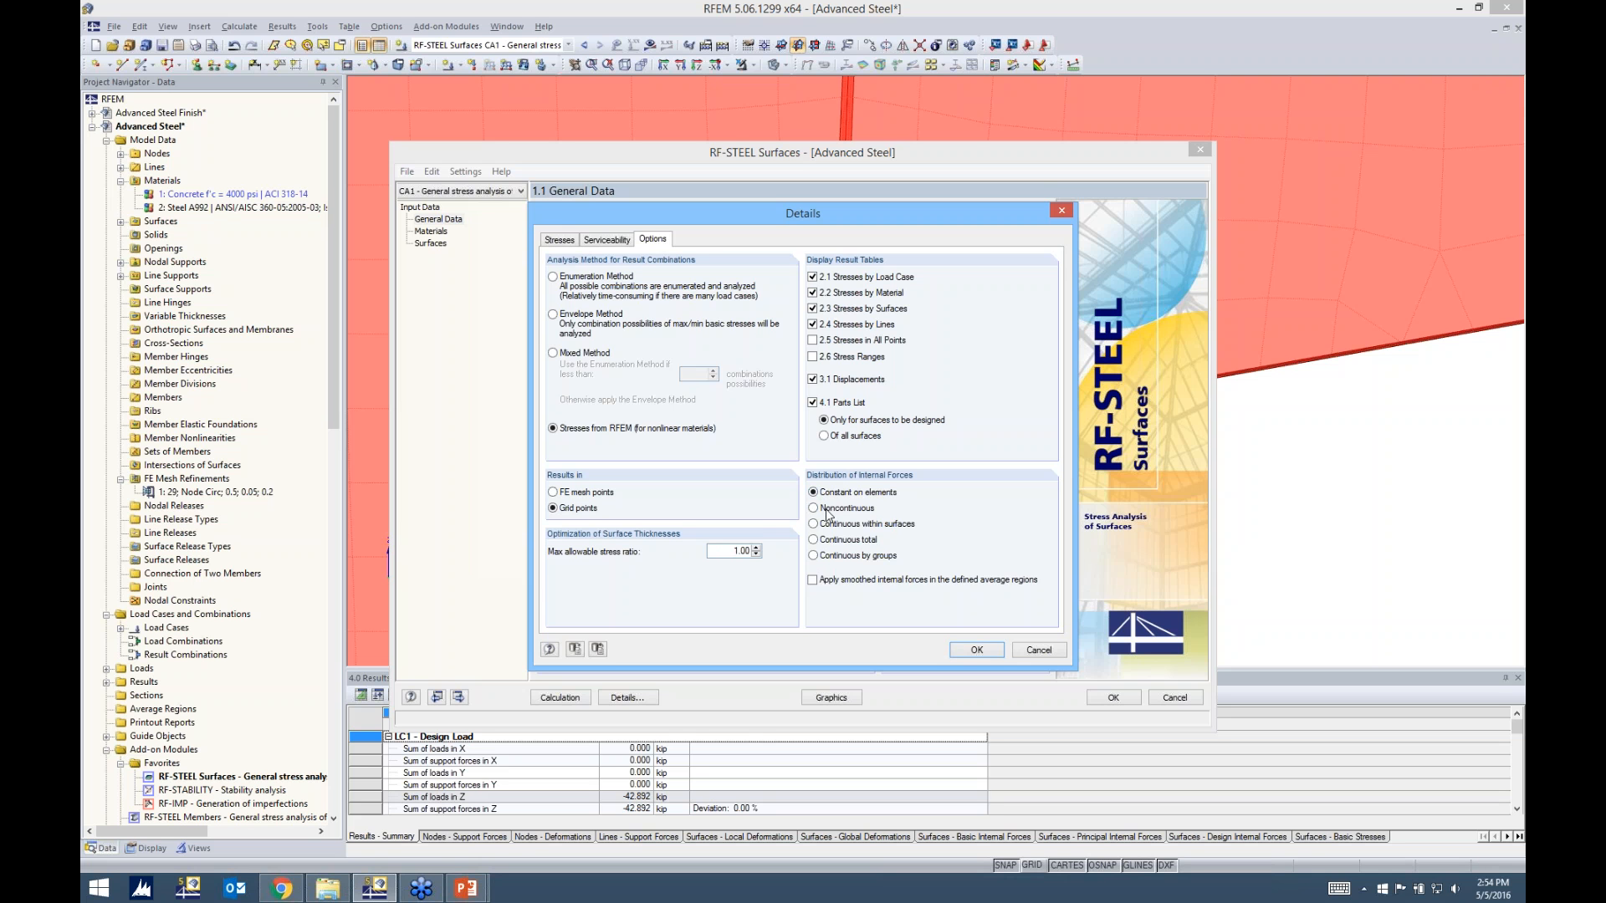
left_click(978, 650)
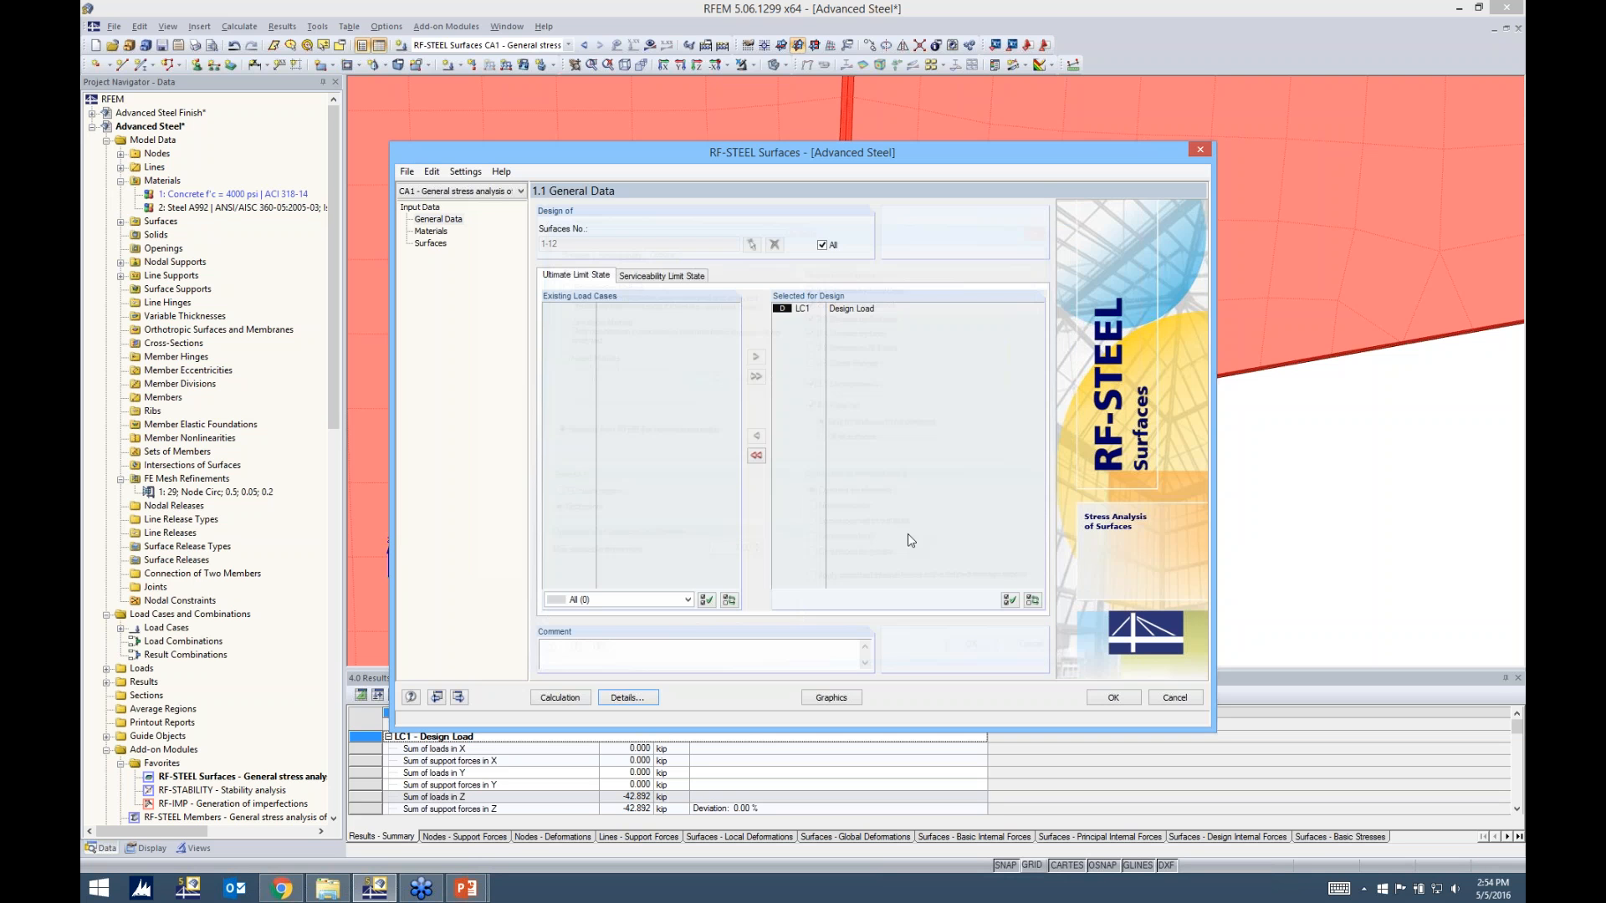
left_click(1115, 699)
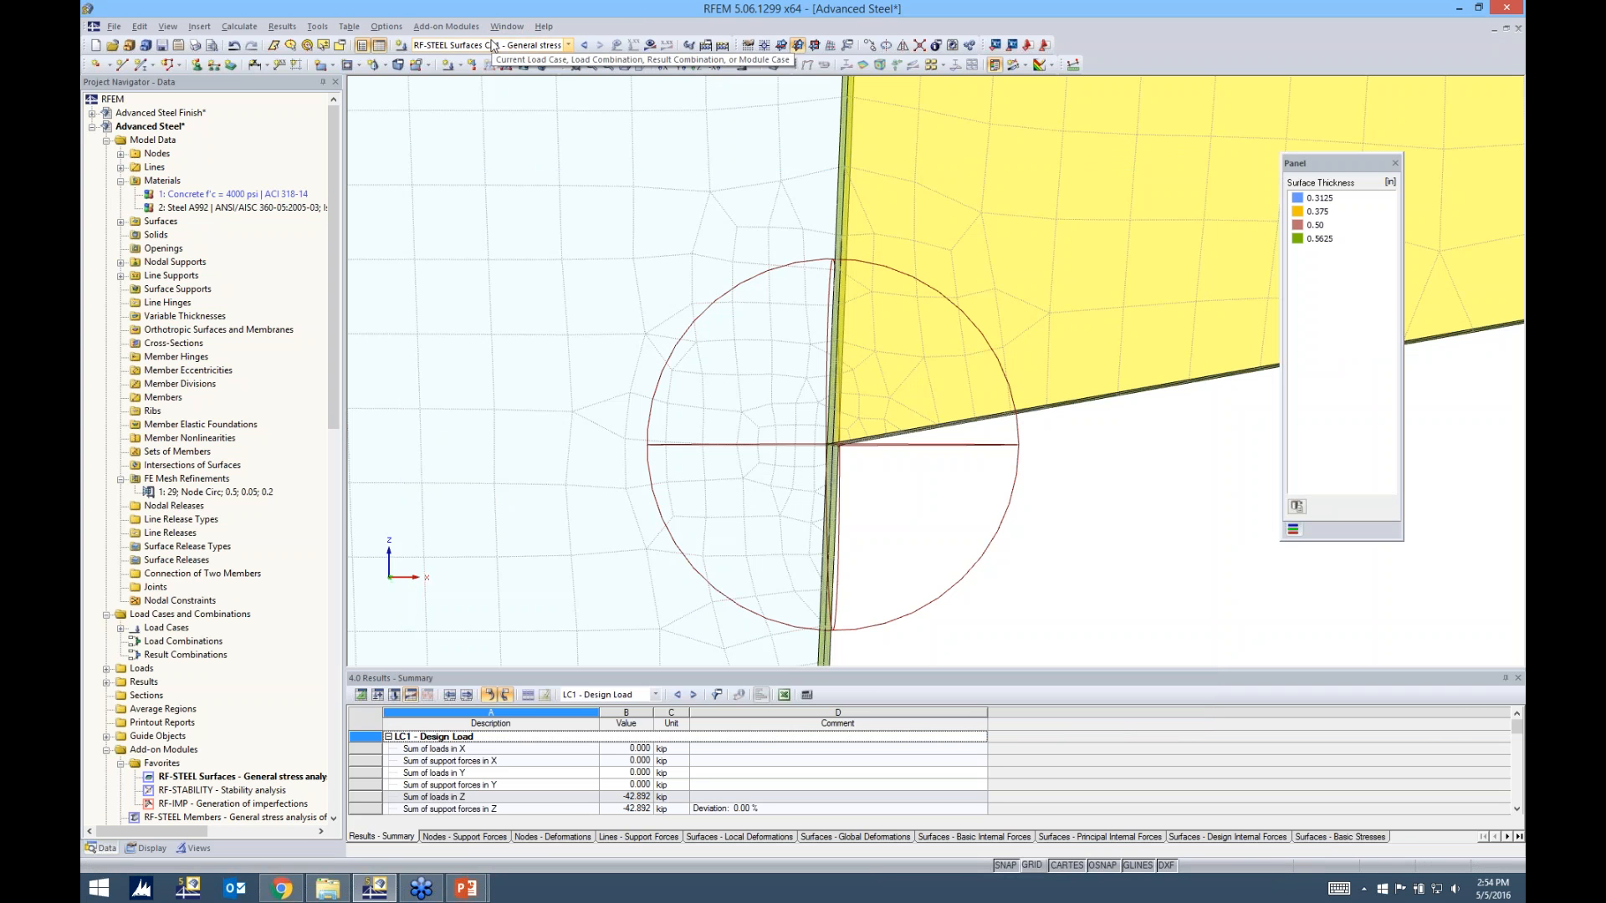
Calculate RF-STEEL Surfaces CA1 and view the σeqv,max stress ratio on the surfaces around the beam-to-column connection
left_click(451, 49)
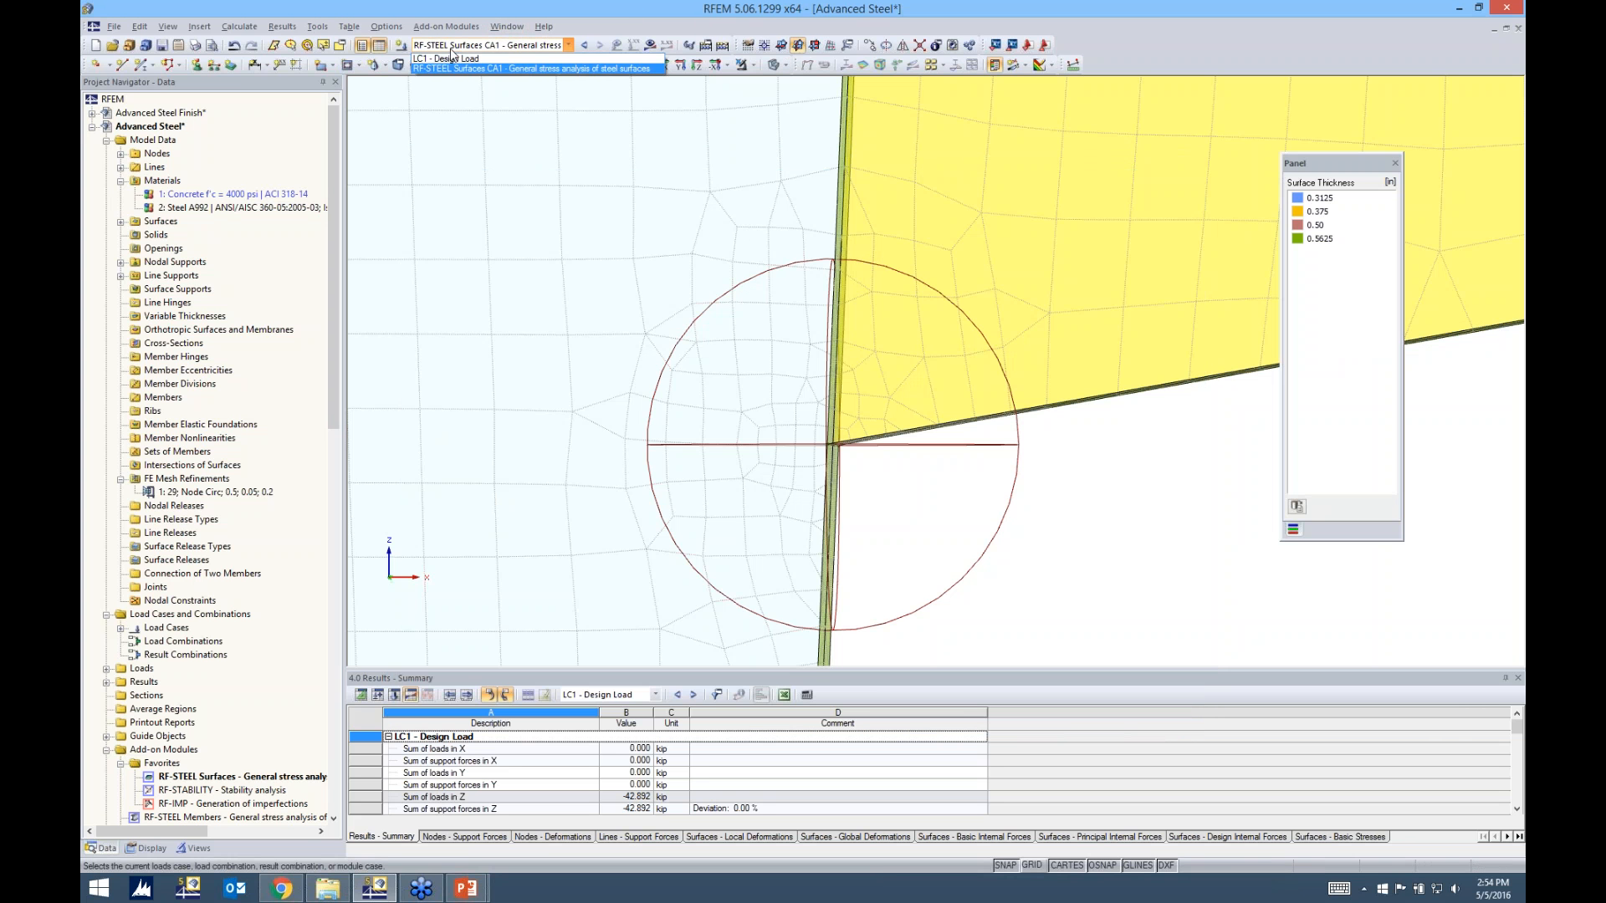
left_click(502, 69)
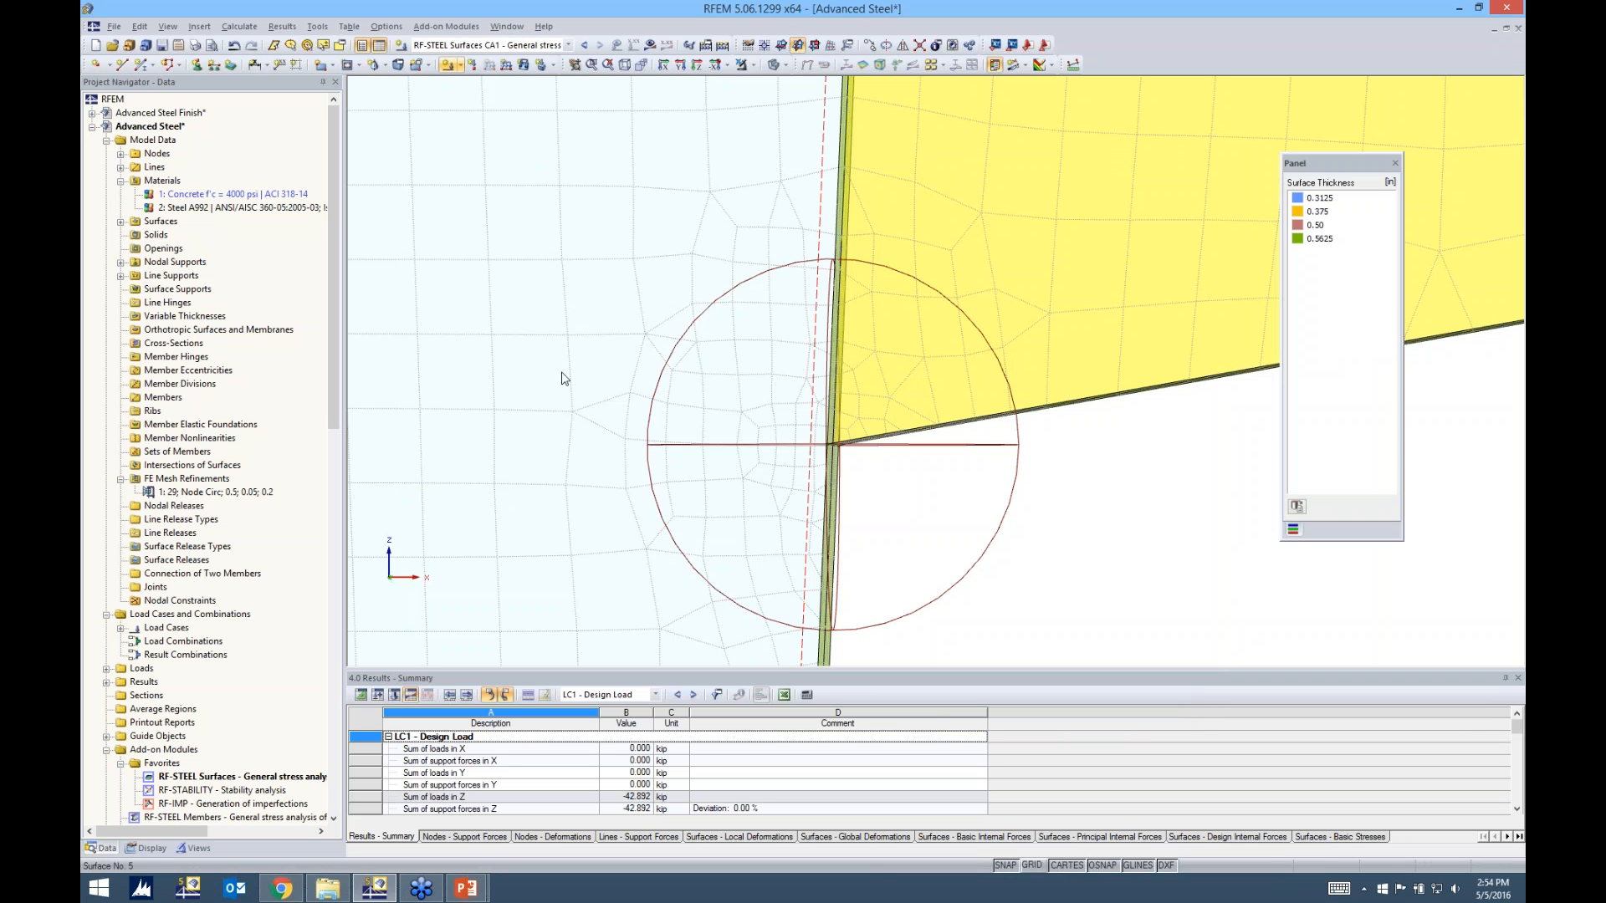
left_click(650, 47)
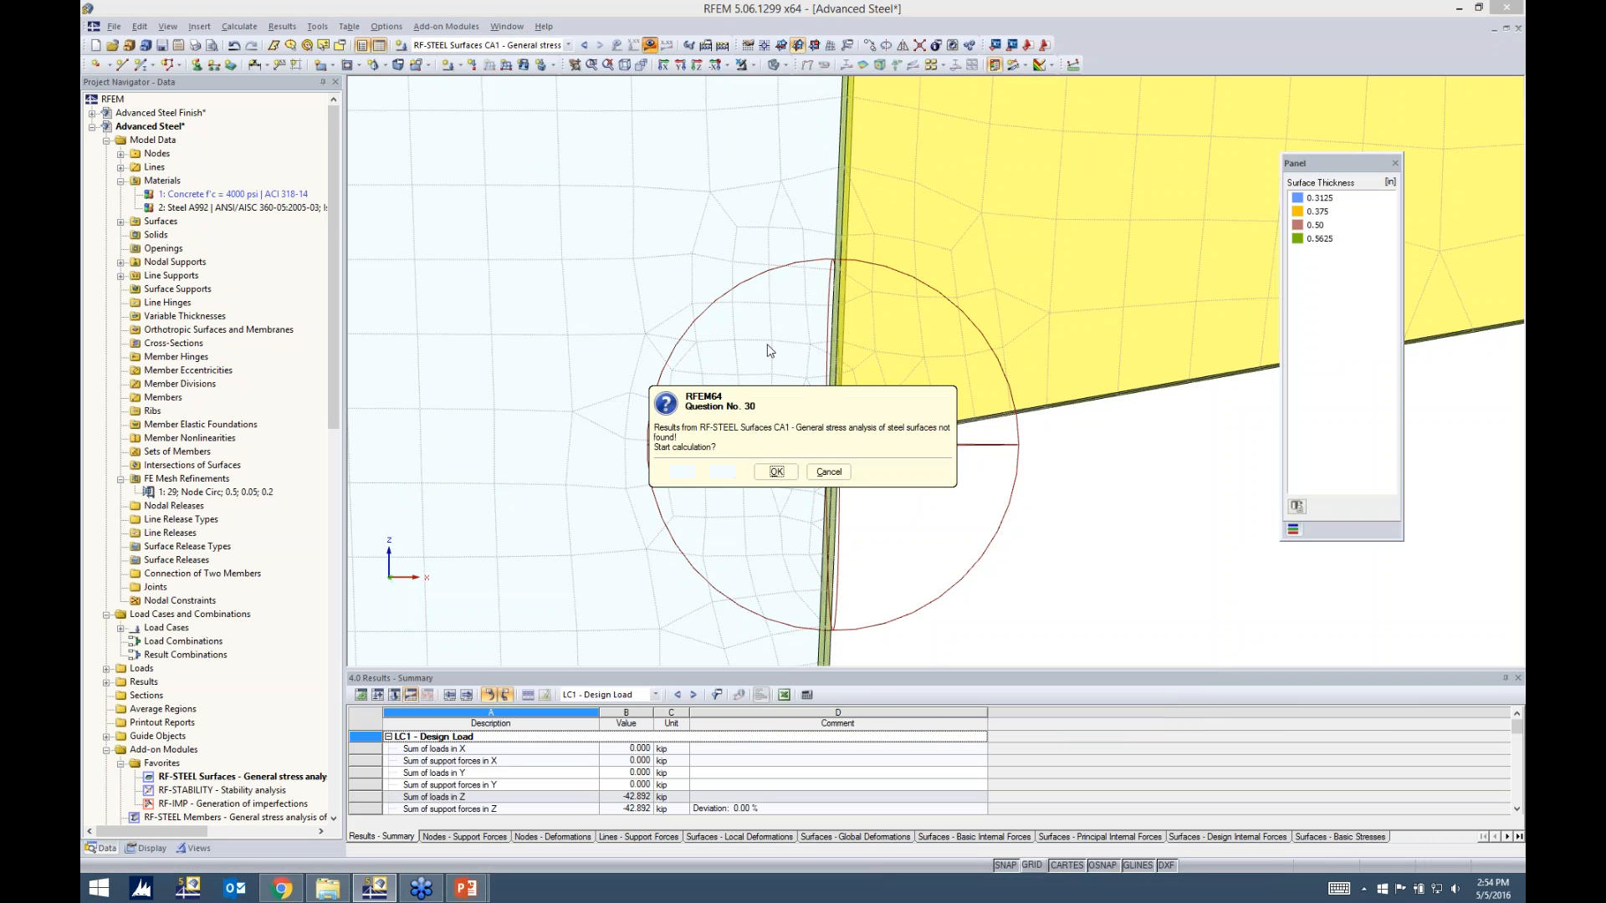
left_click(776, 472)
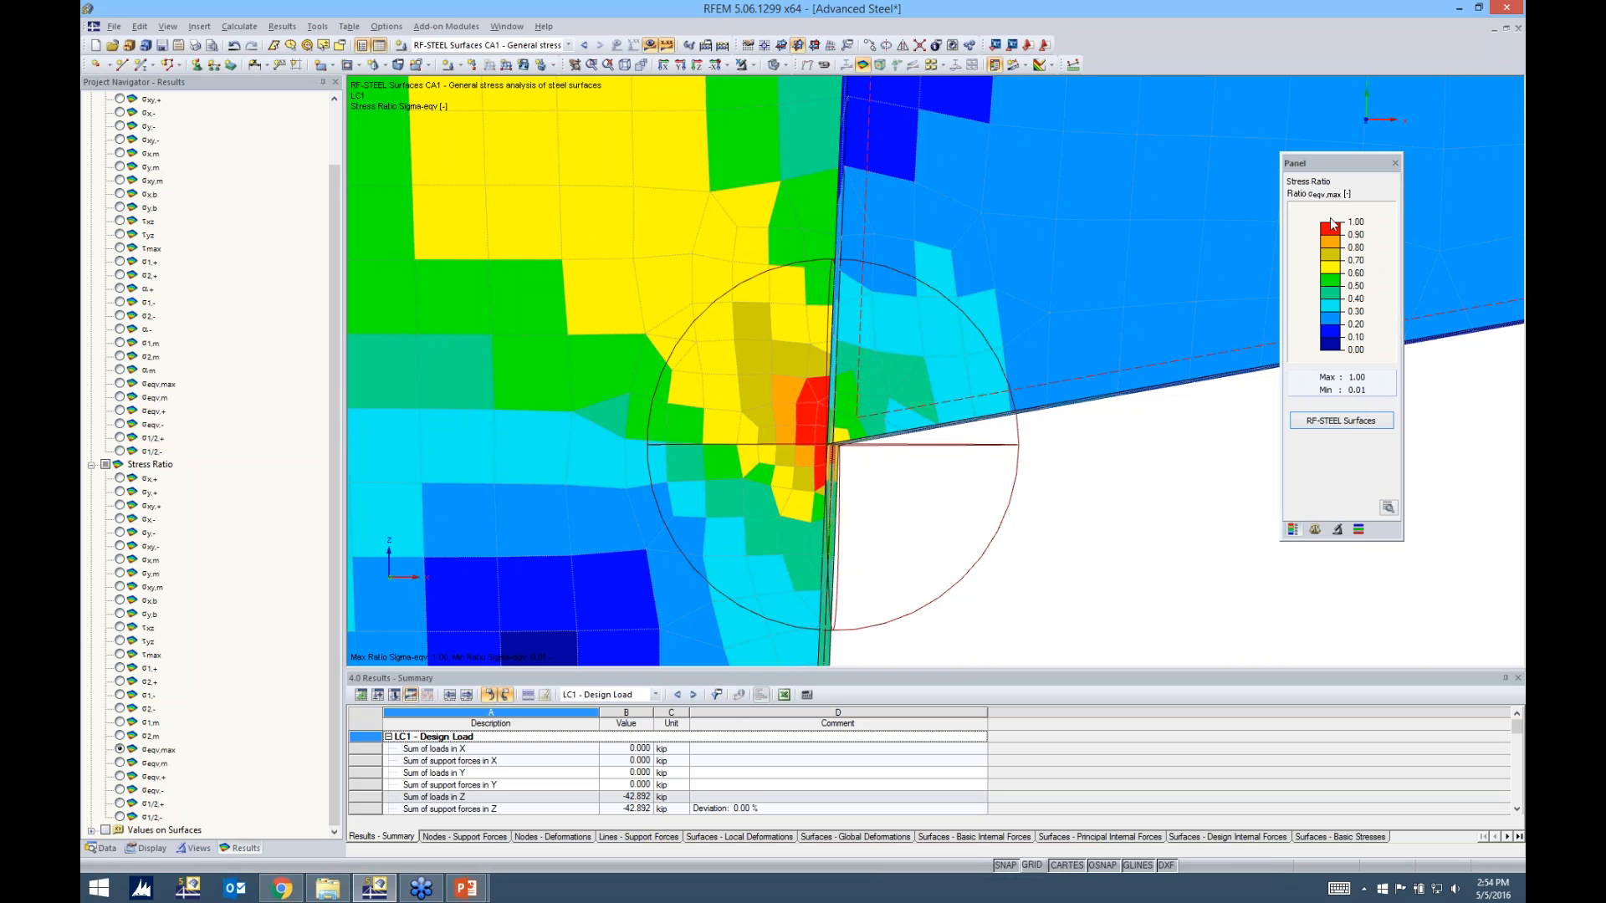
scroll(1110, 478, "down", 2)
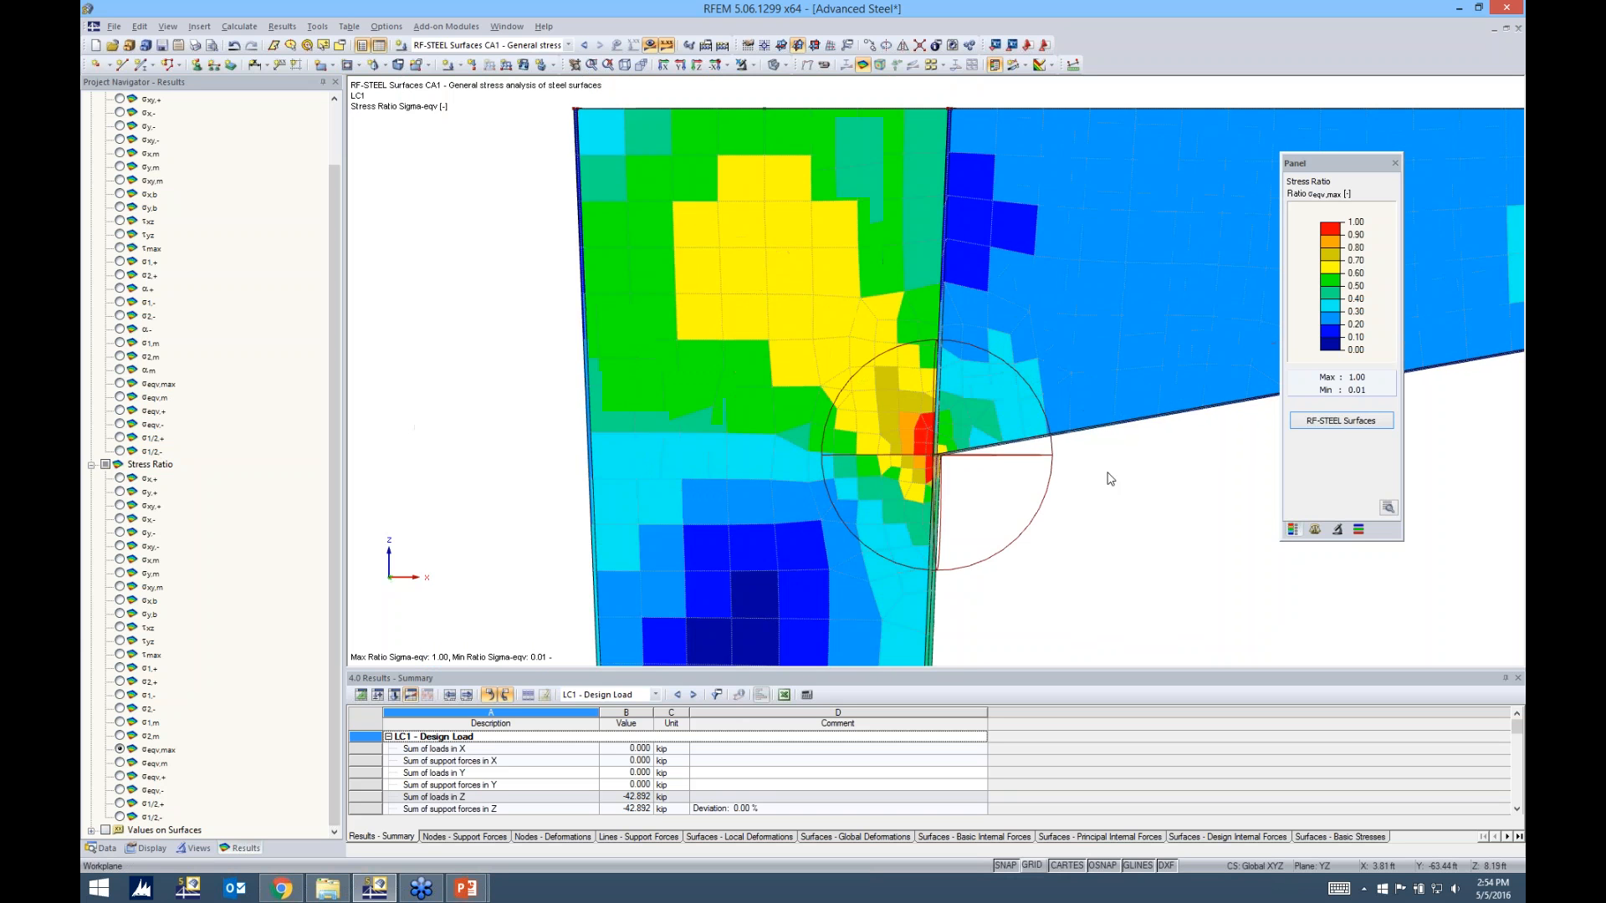
scroll(1110, 479, "down", 2)
middle_click_drag(1110, 479, 954, 449, "ctrl")
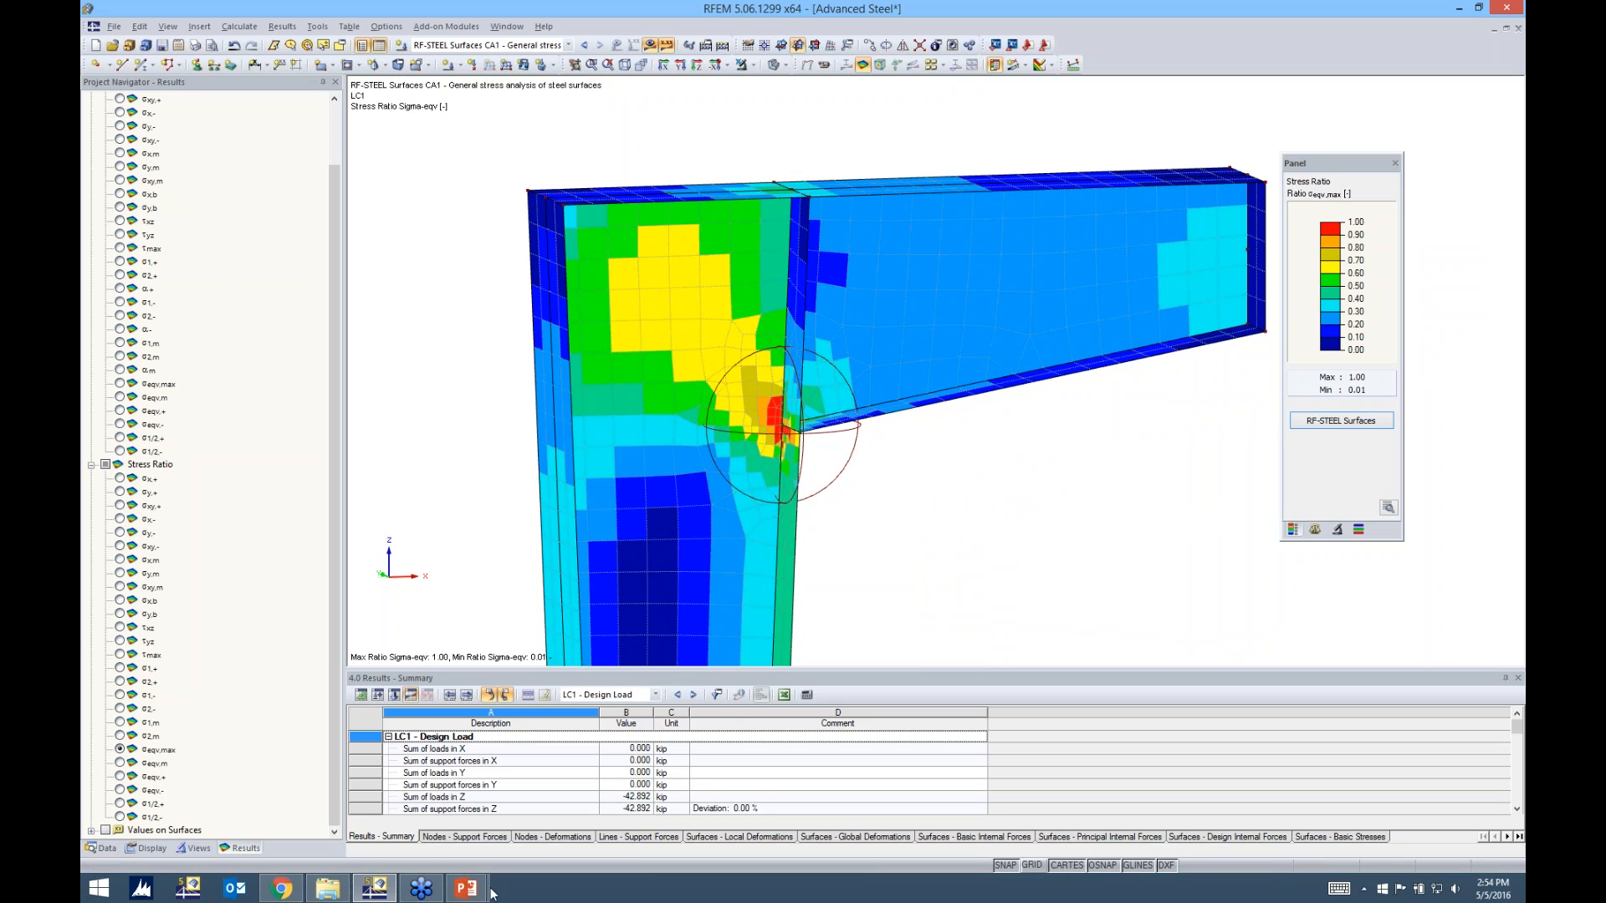
Switch to the running PowerPoint slide show and advance to the AISC Modelling of Imperfections slide
mouse_move(486, 894)
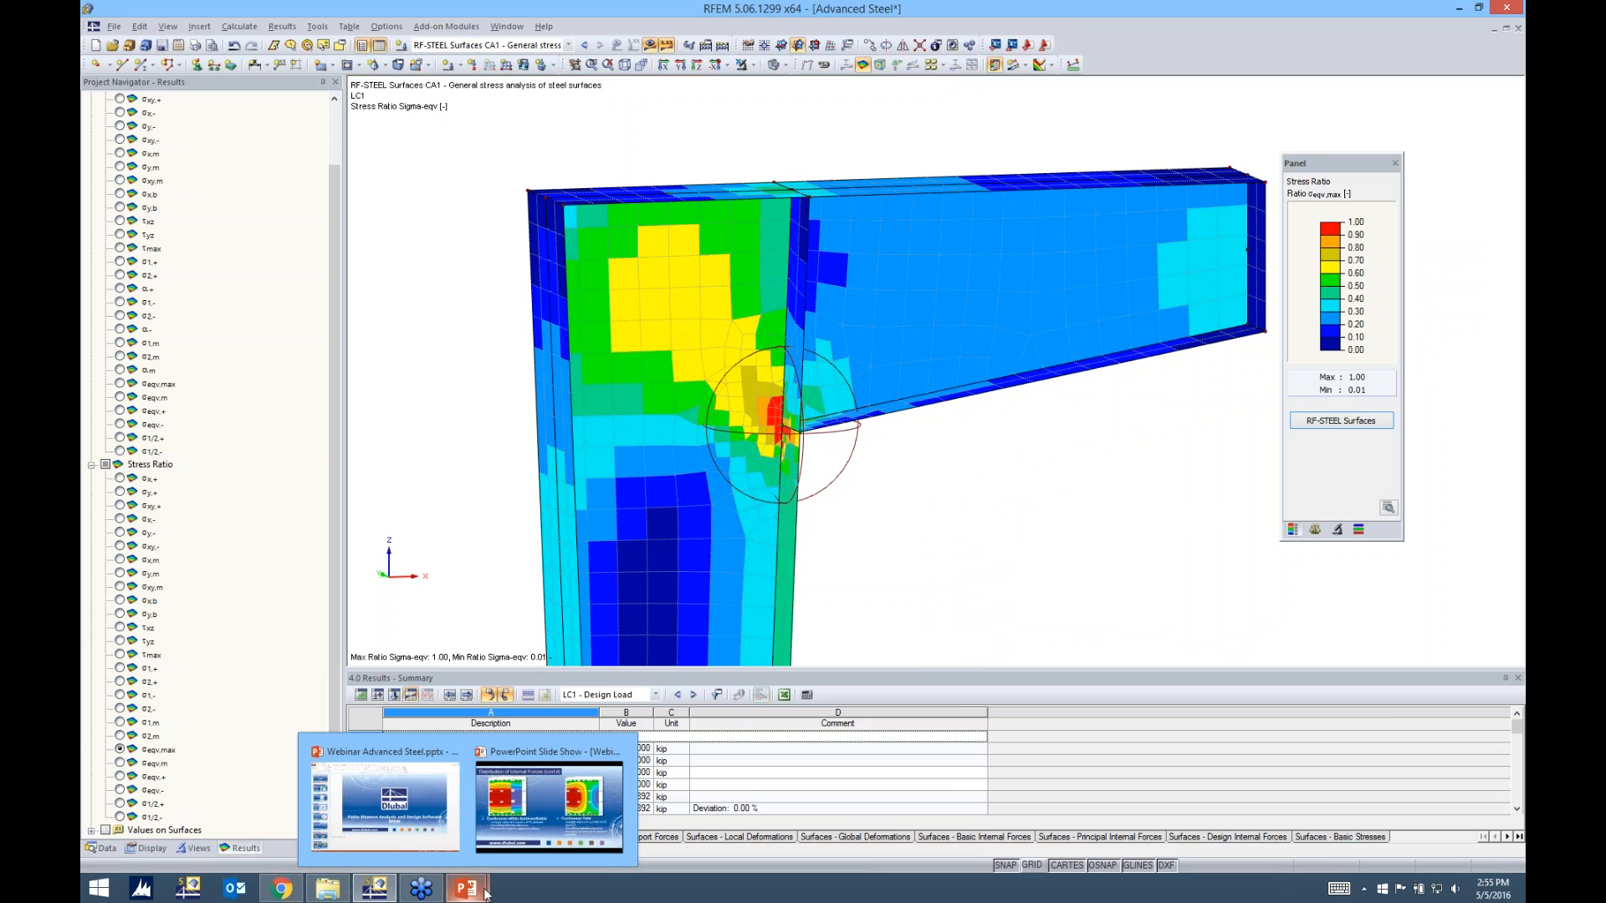
left_click(549, 806)
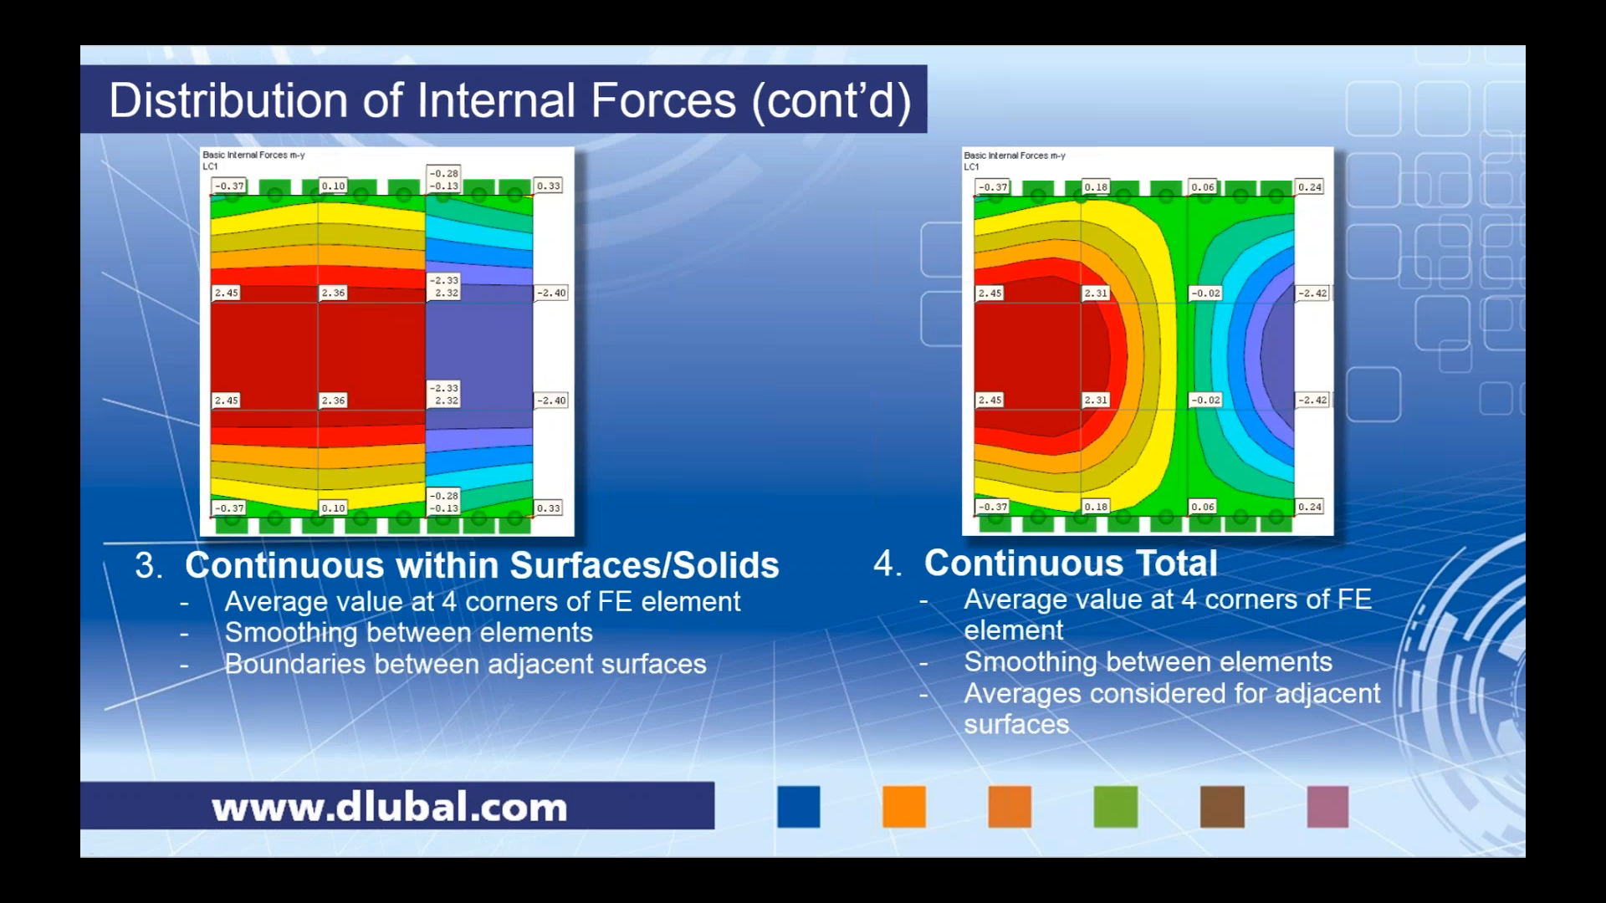
left_click(439, 313)
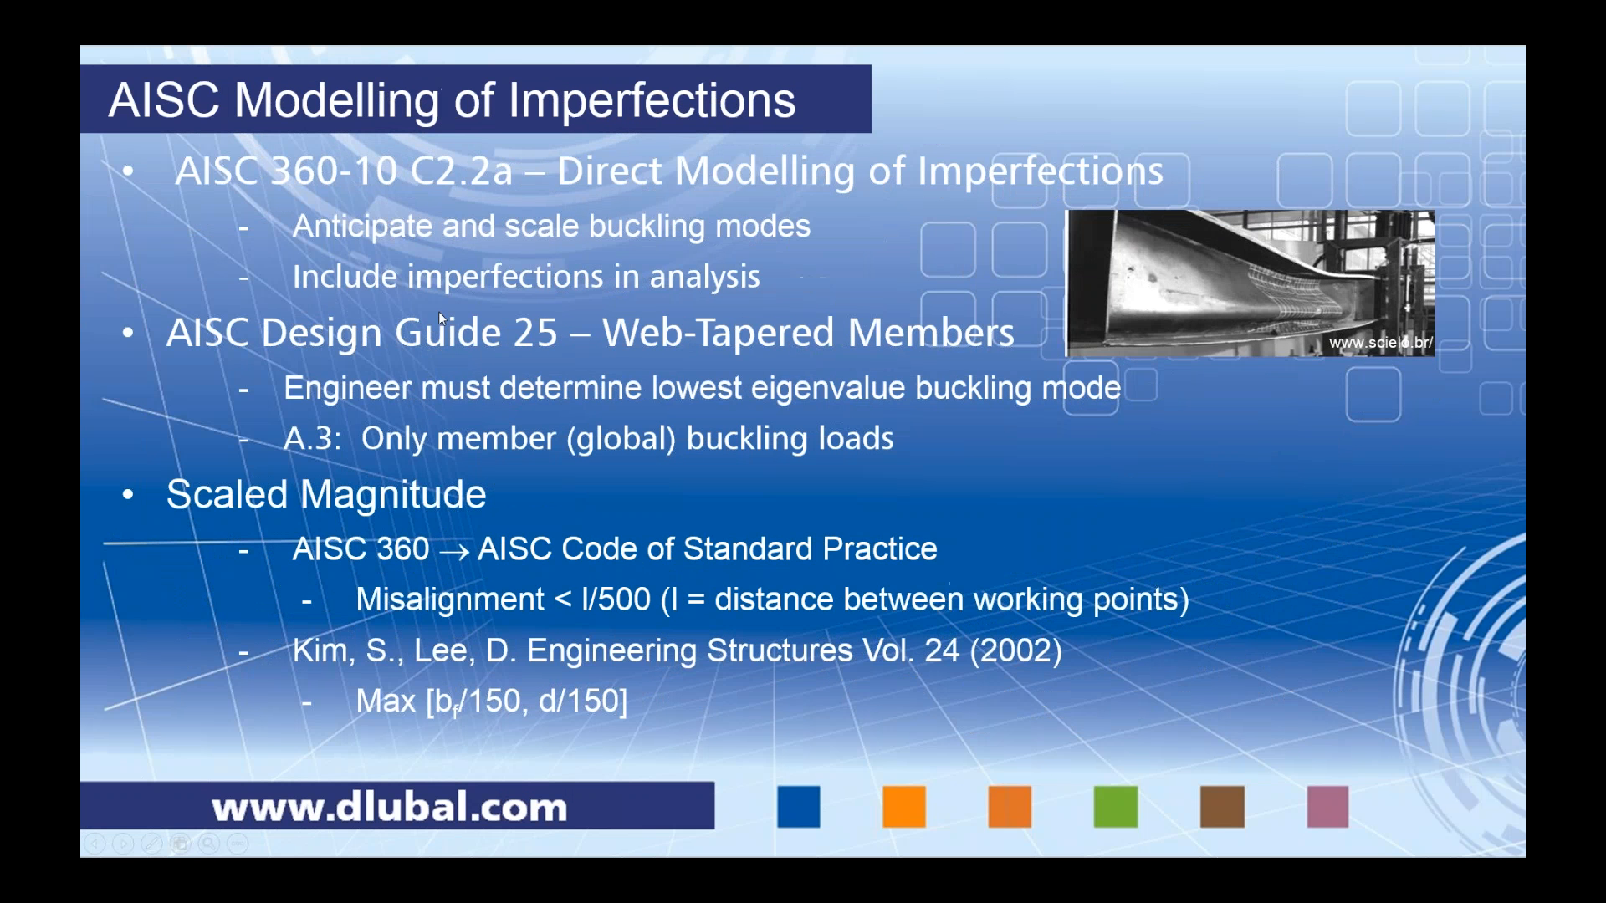
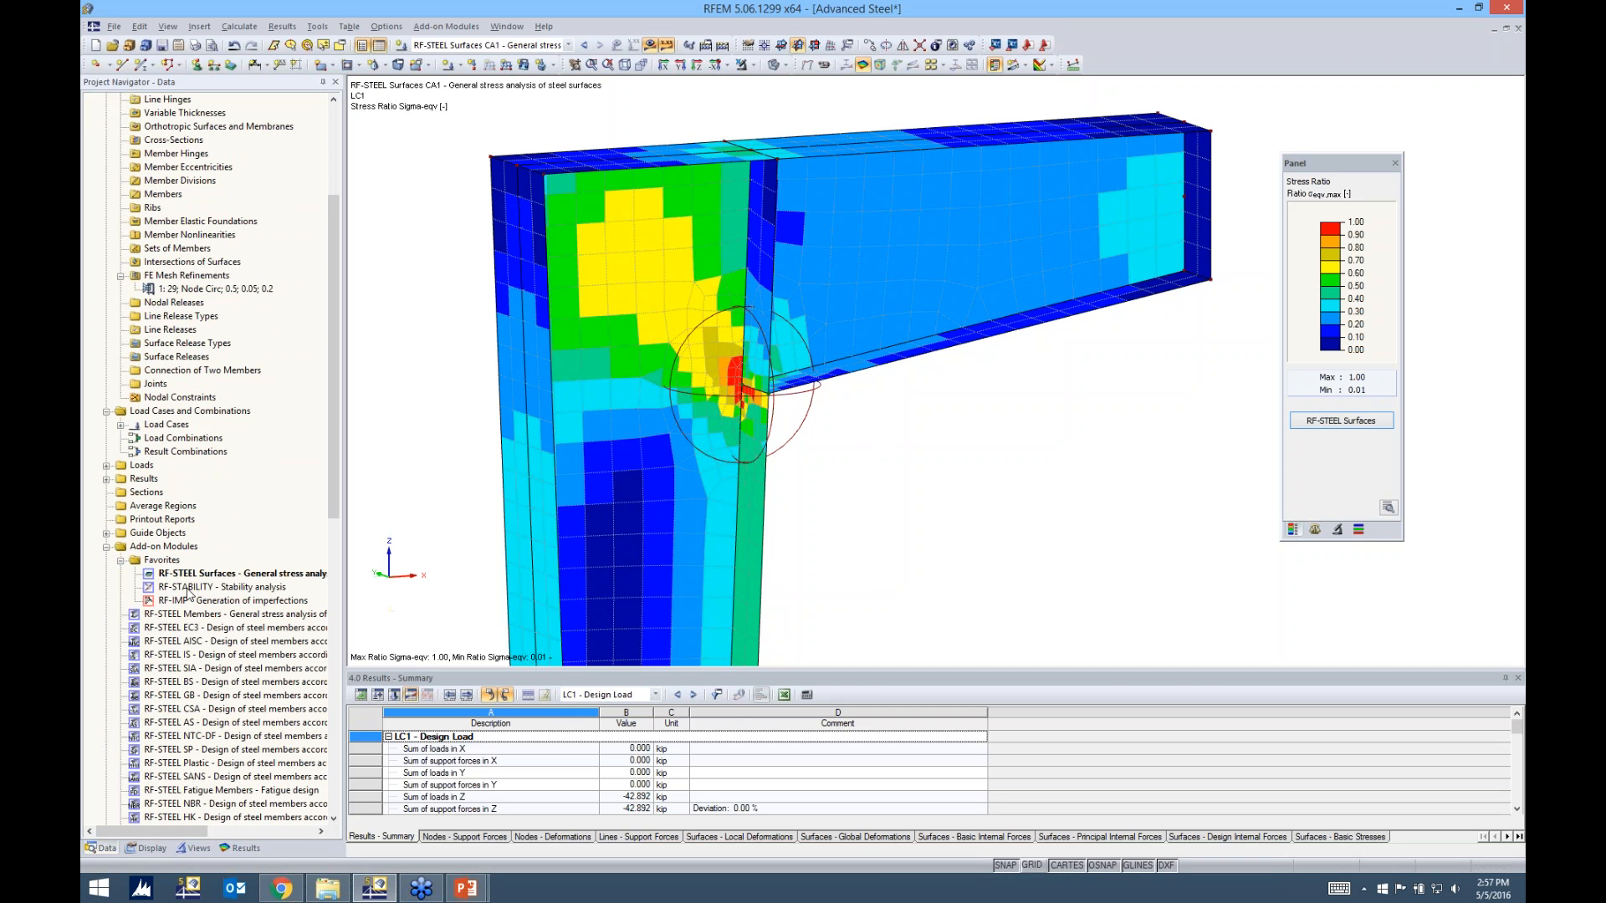
Open the RF-STABILITY module and select LC1 - Design Load as the source of axial forces, with 4 eigenvalues to calculate
double_click(189, 588)
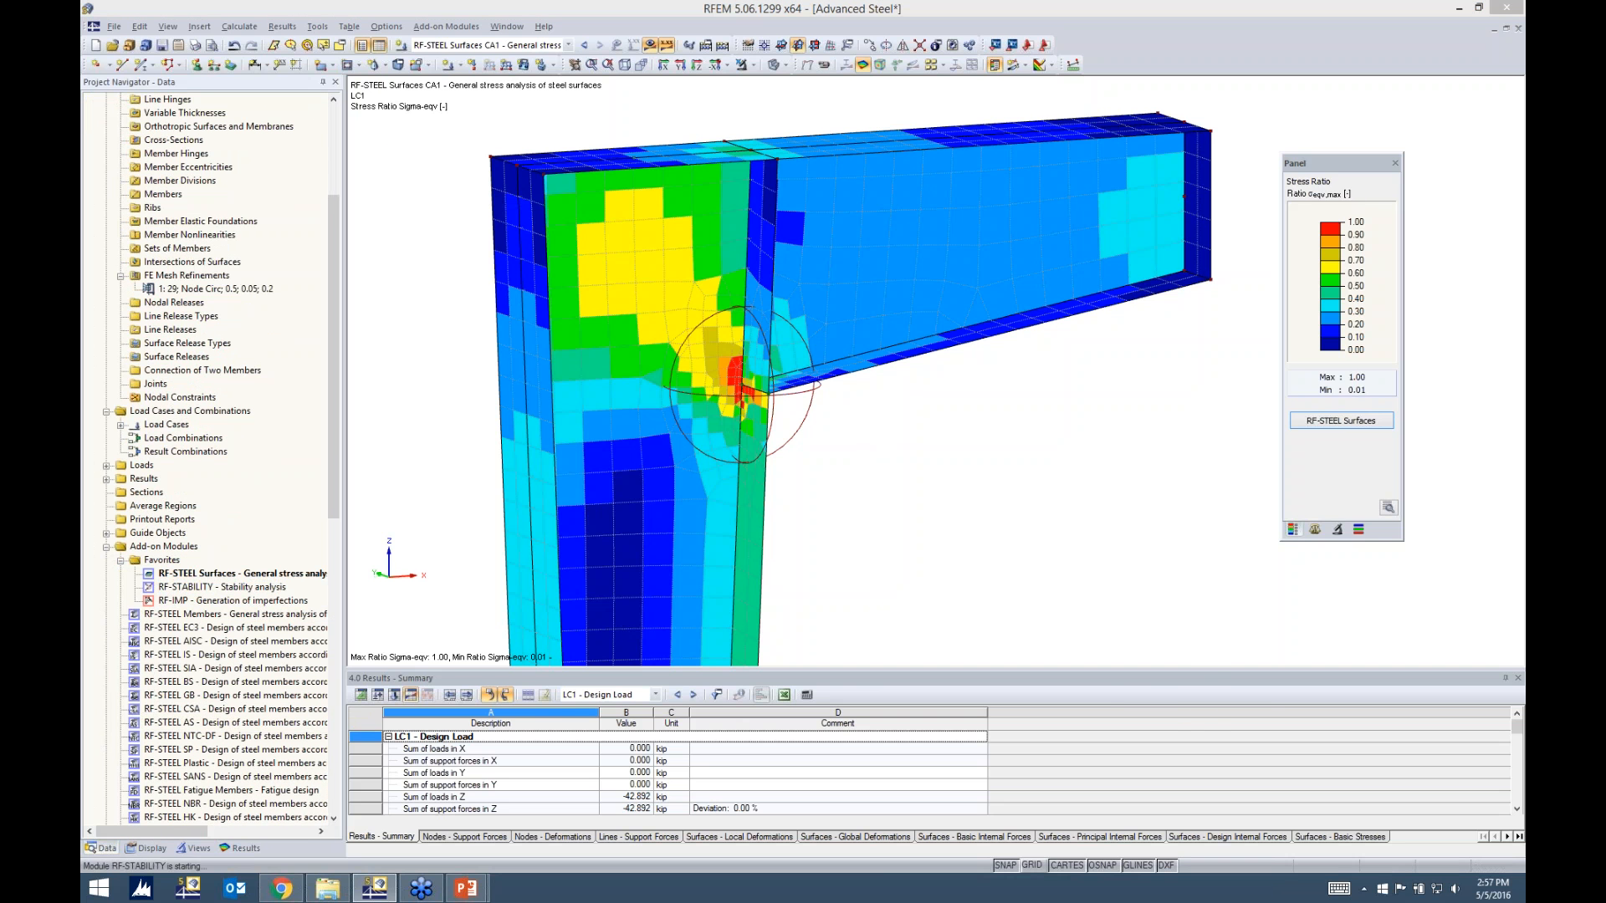
left_click_drag(687, 150, 836, 127)
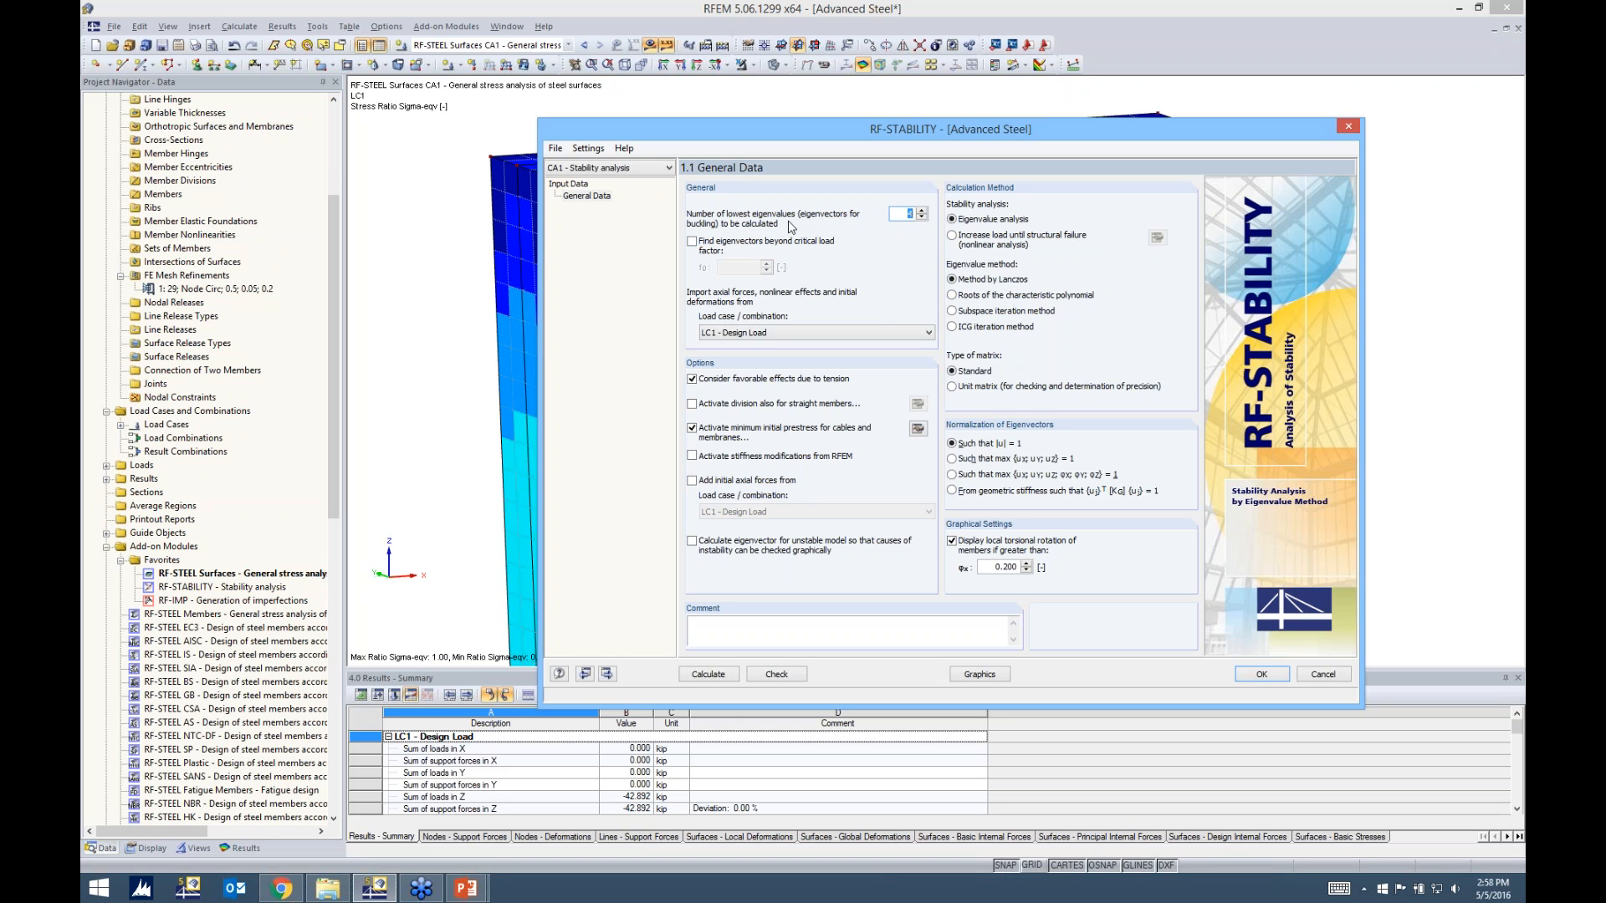
left_click(905, 214)
left_click(741, 333)
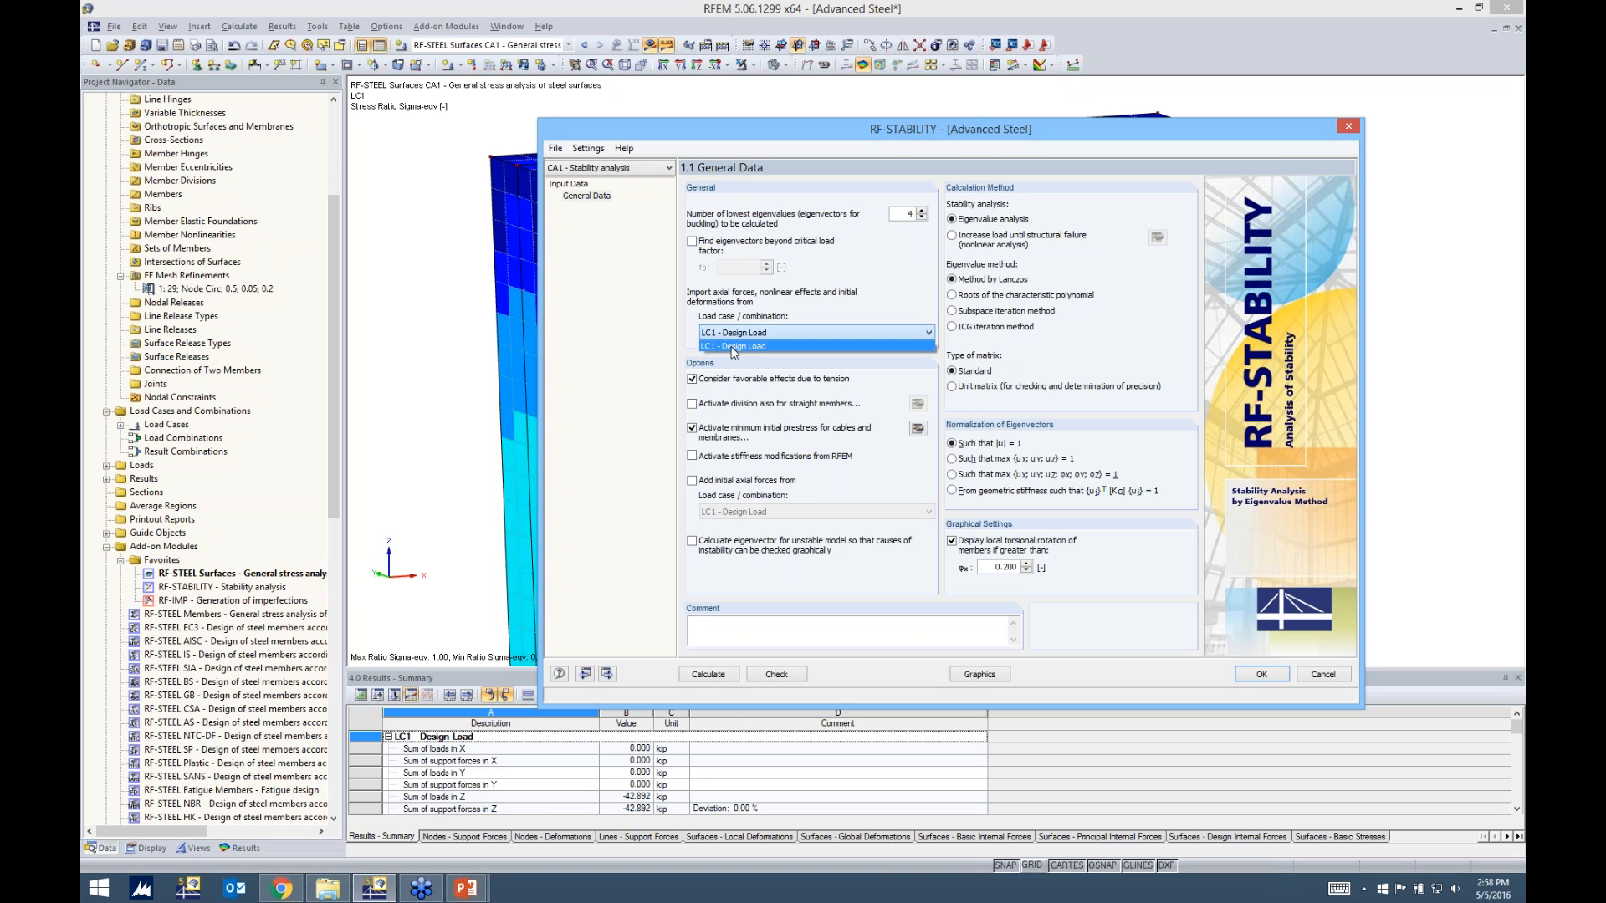
left_click(732, 346)
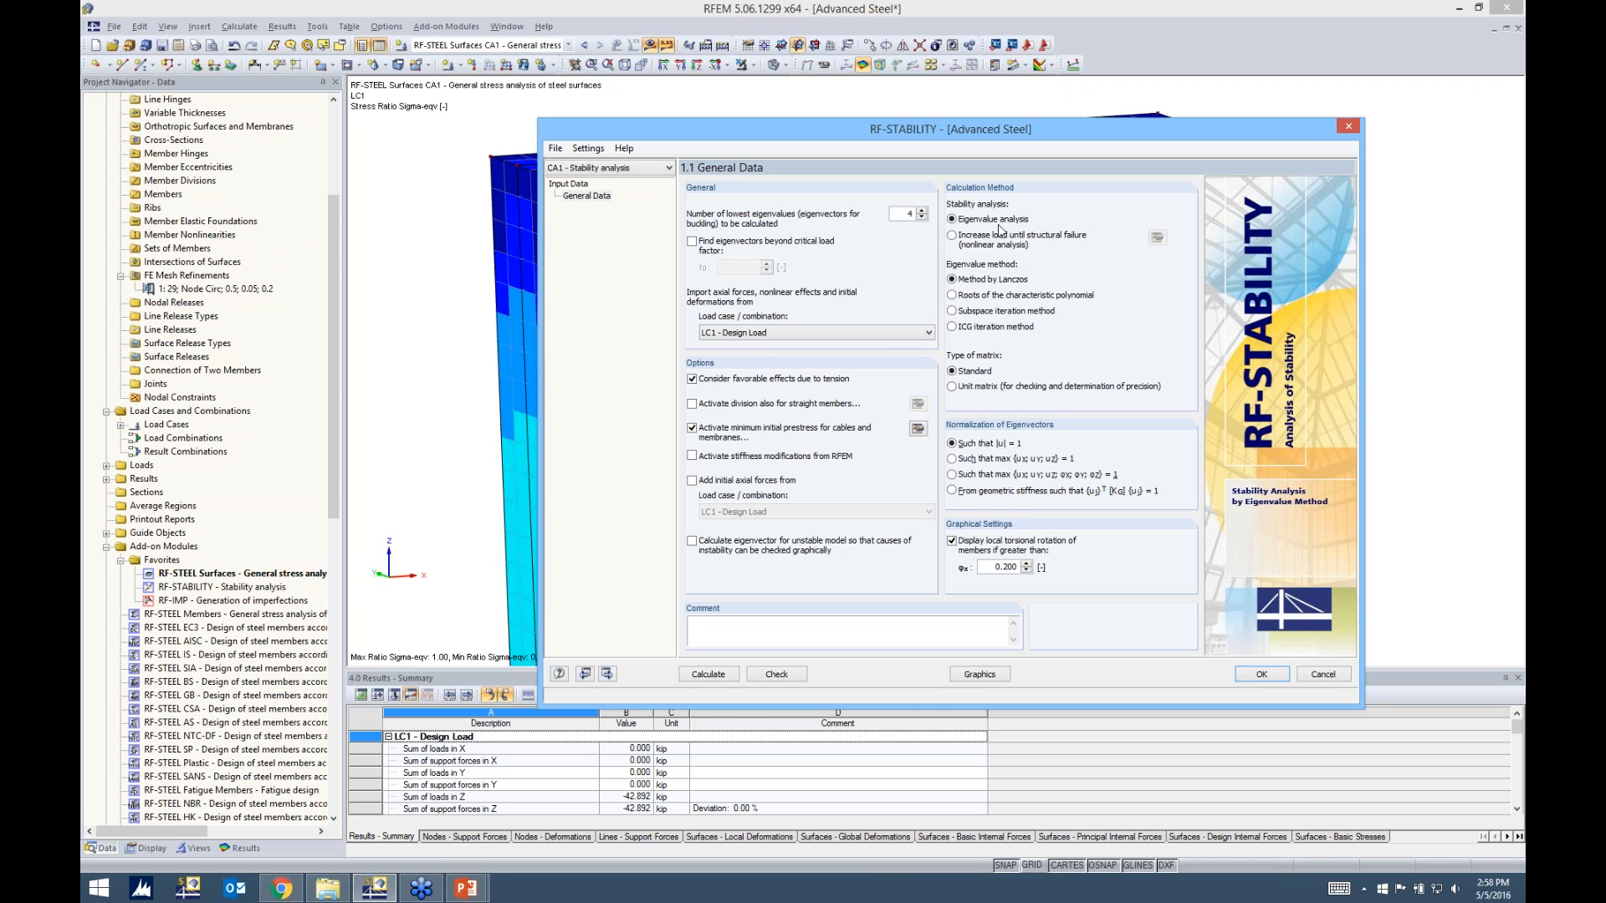
Review the calculation parameters of the nonlinear load-increase method and return the stability analysis to Eigenvalue analysis
left_click(961, 240)
left_click(1156, 240)
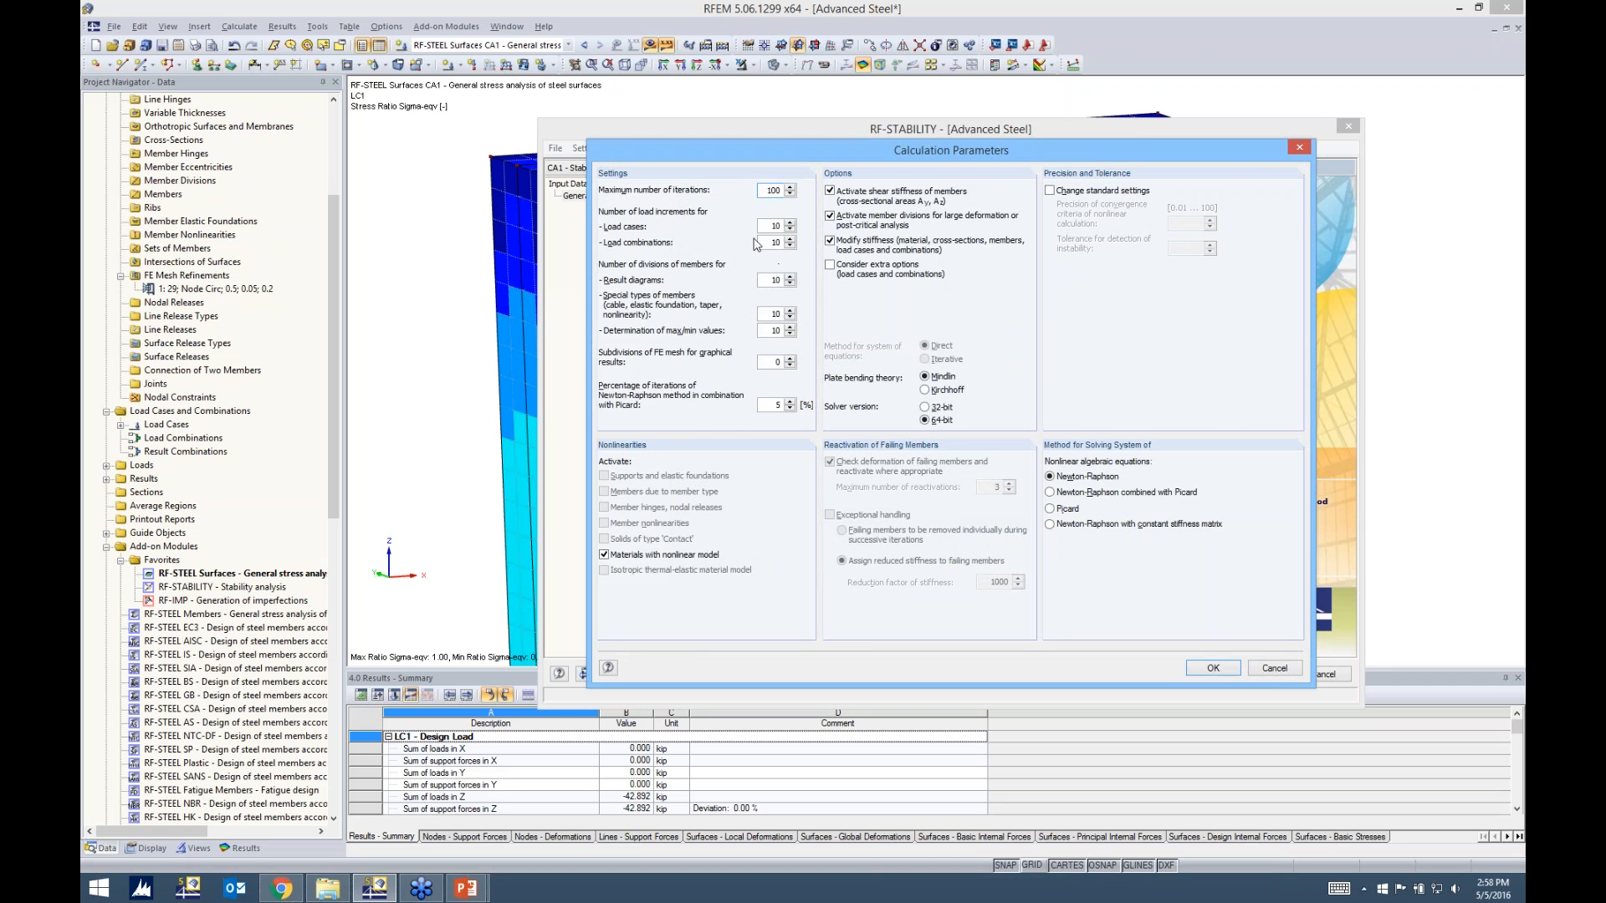
left_click(1299, 148)
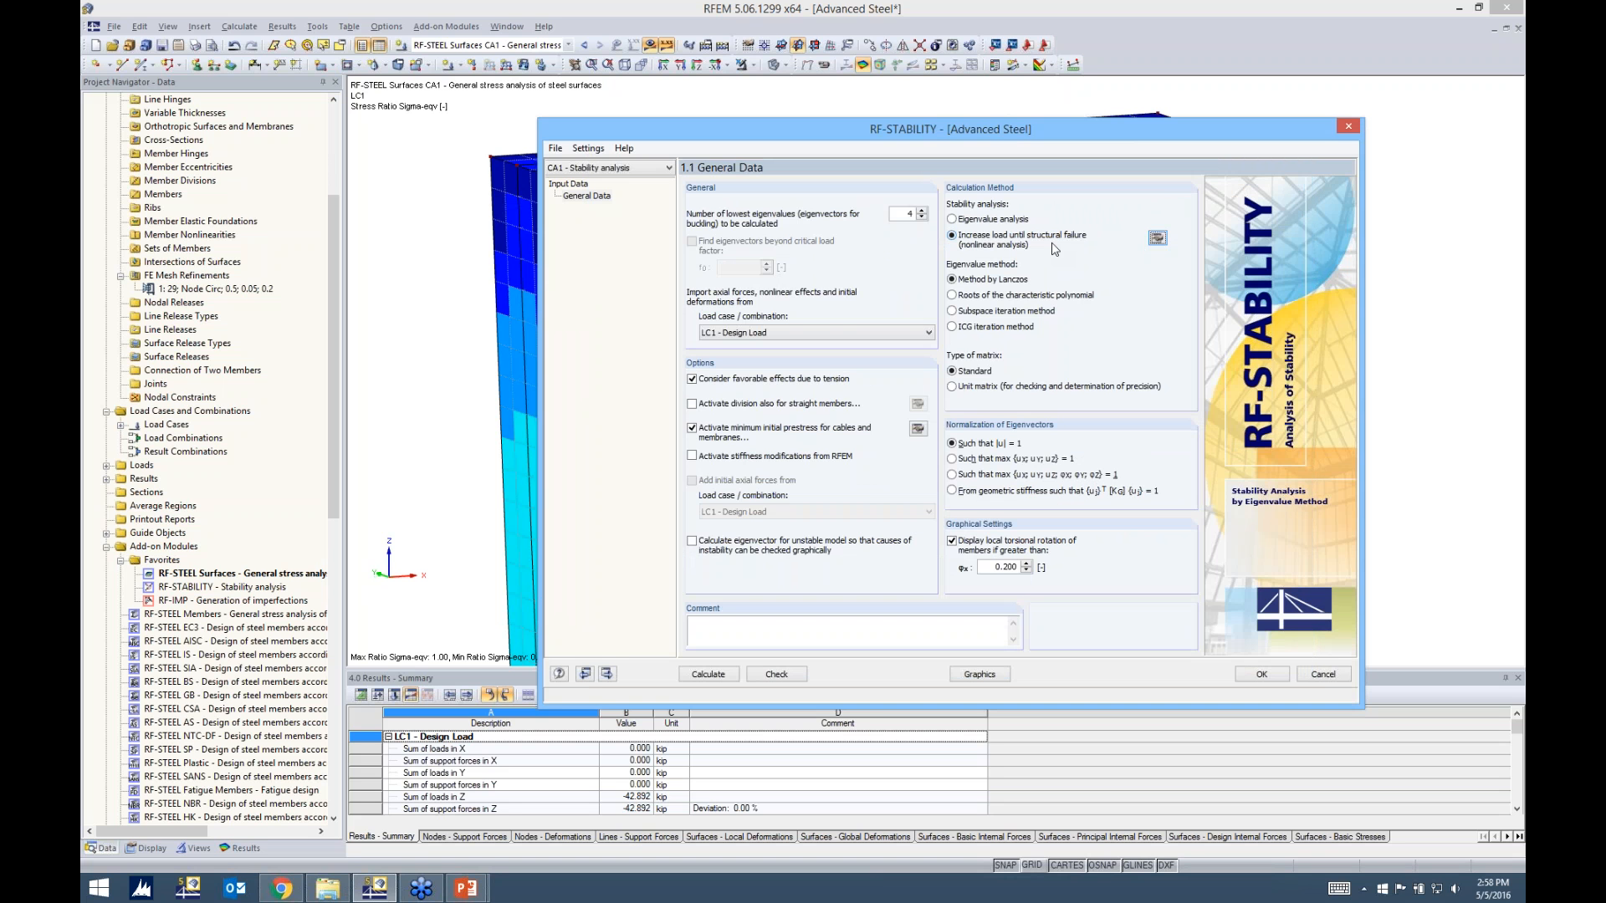
left_click(960, 222)
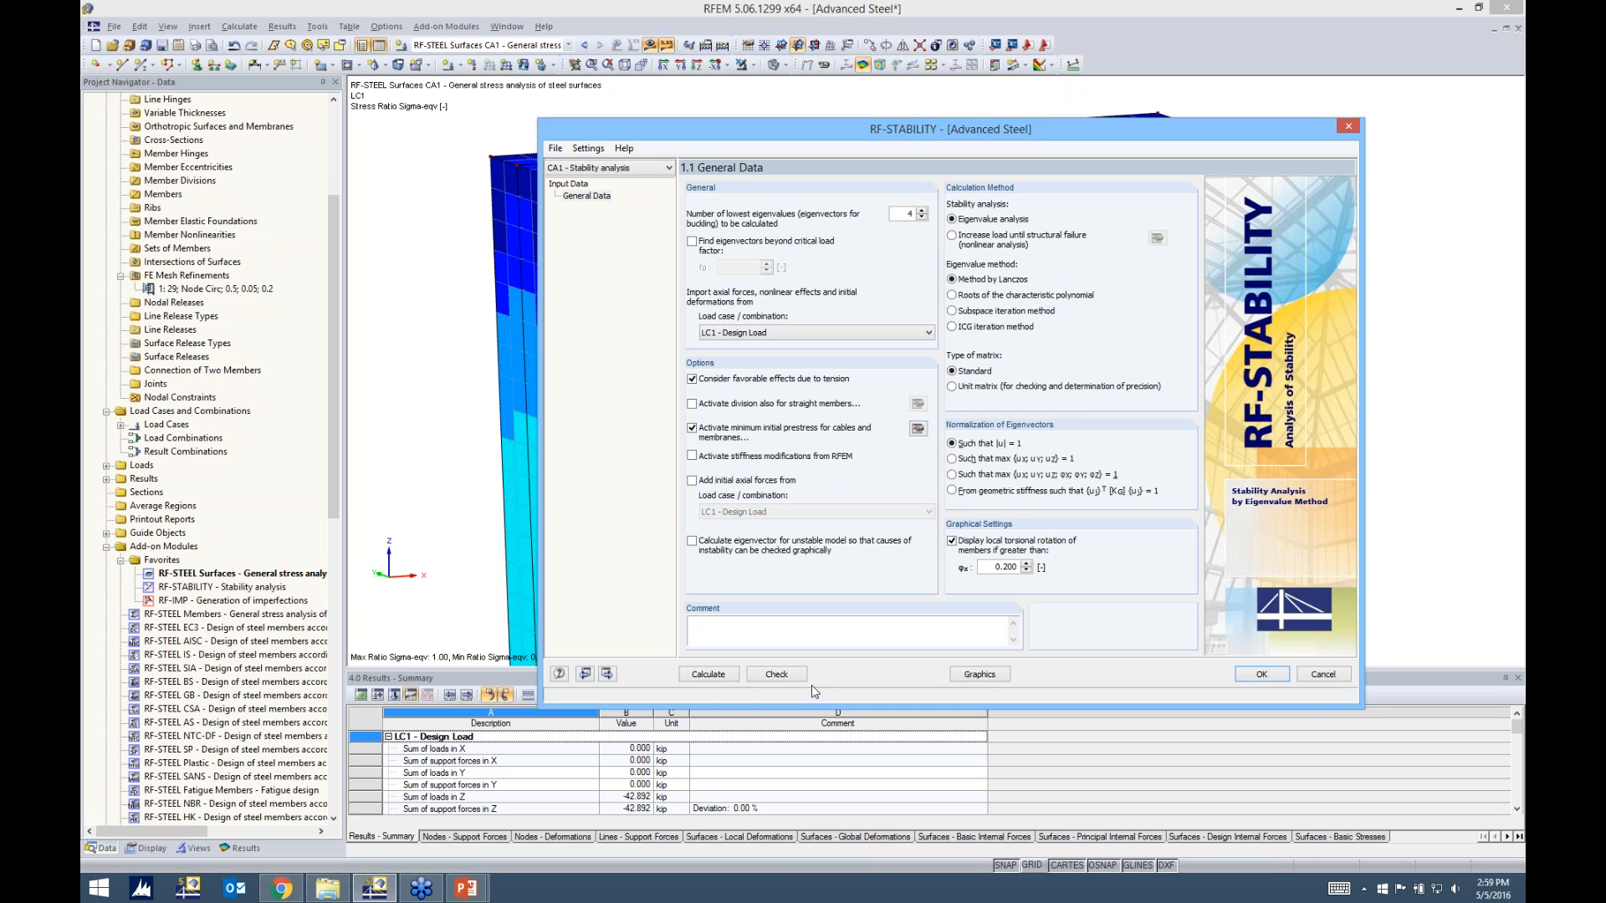
Calculate the RF-STABILITY case, close the critical load factors and inspect the first buckling mode on the column and beam
left_click(711, 674)
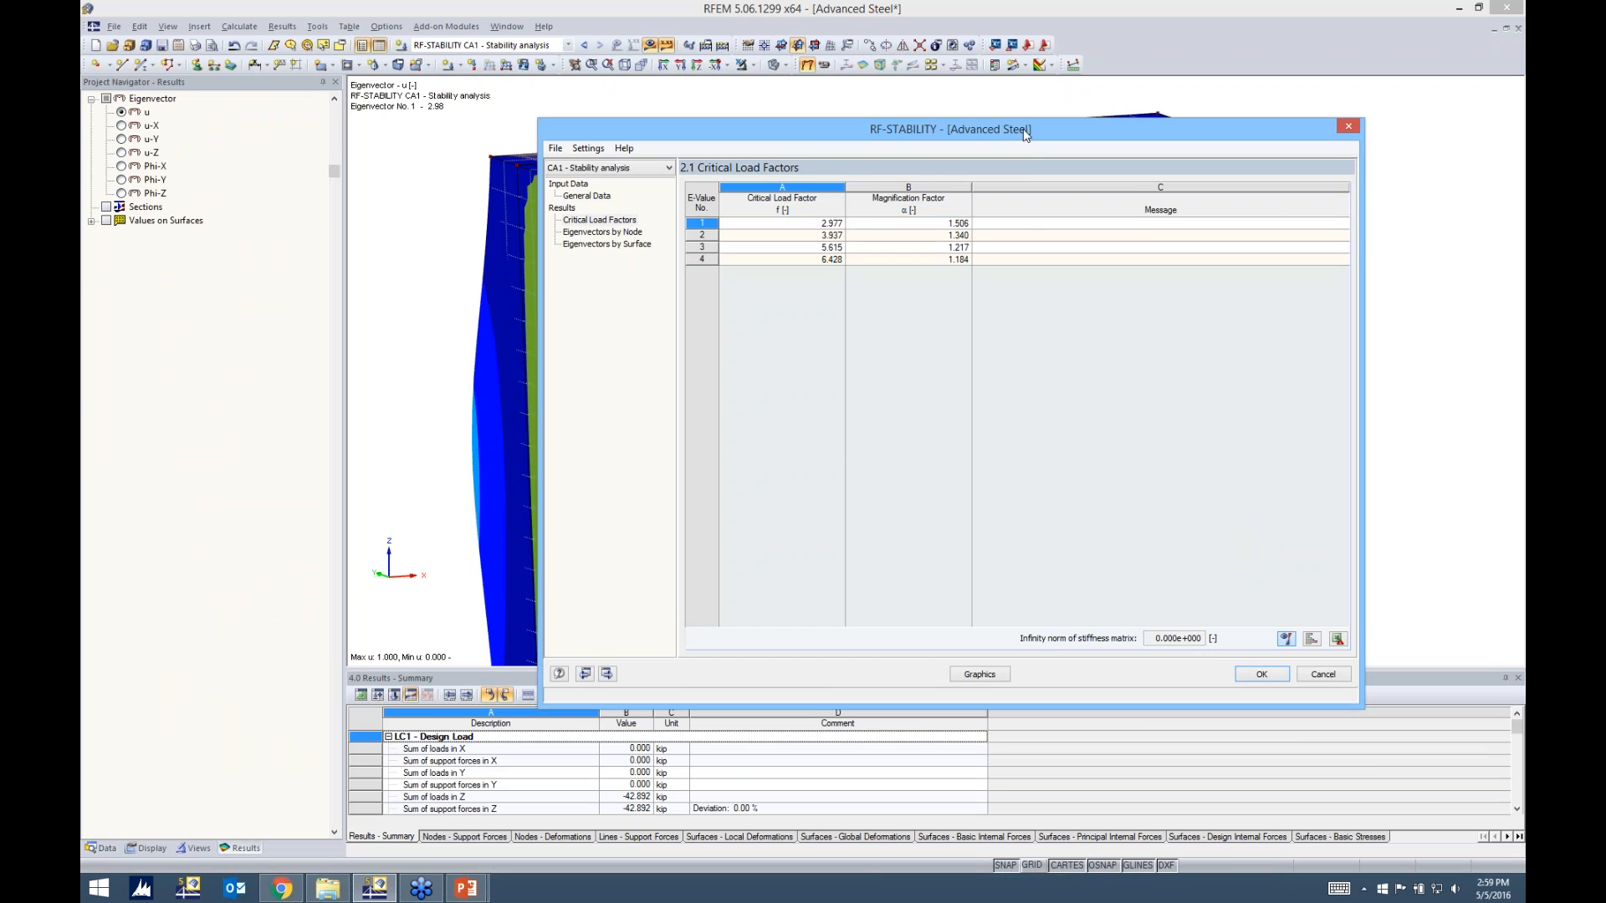
left_click_drag(1025, 134, 1026, 211)
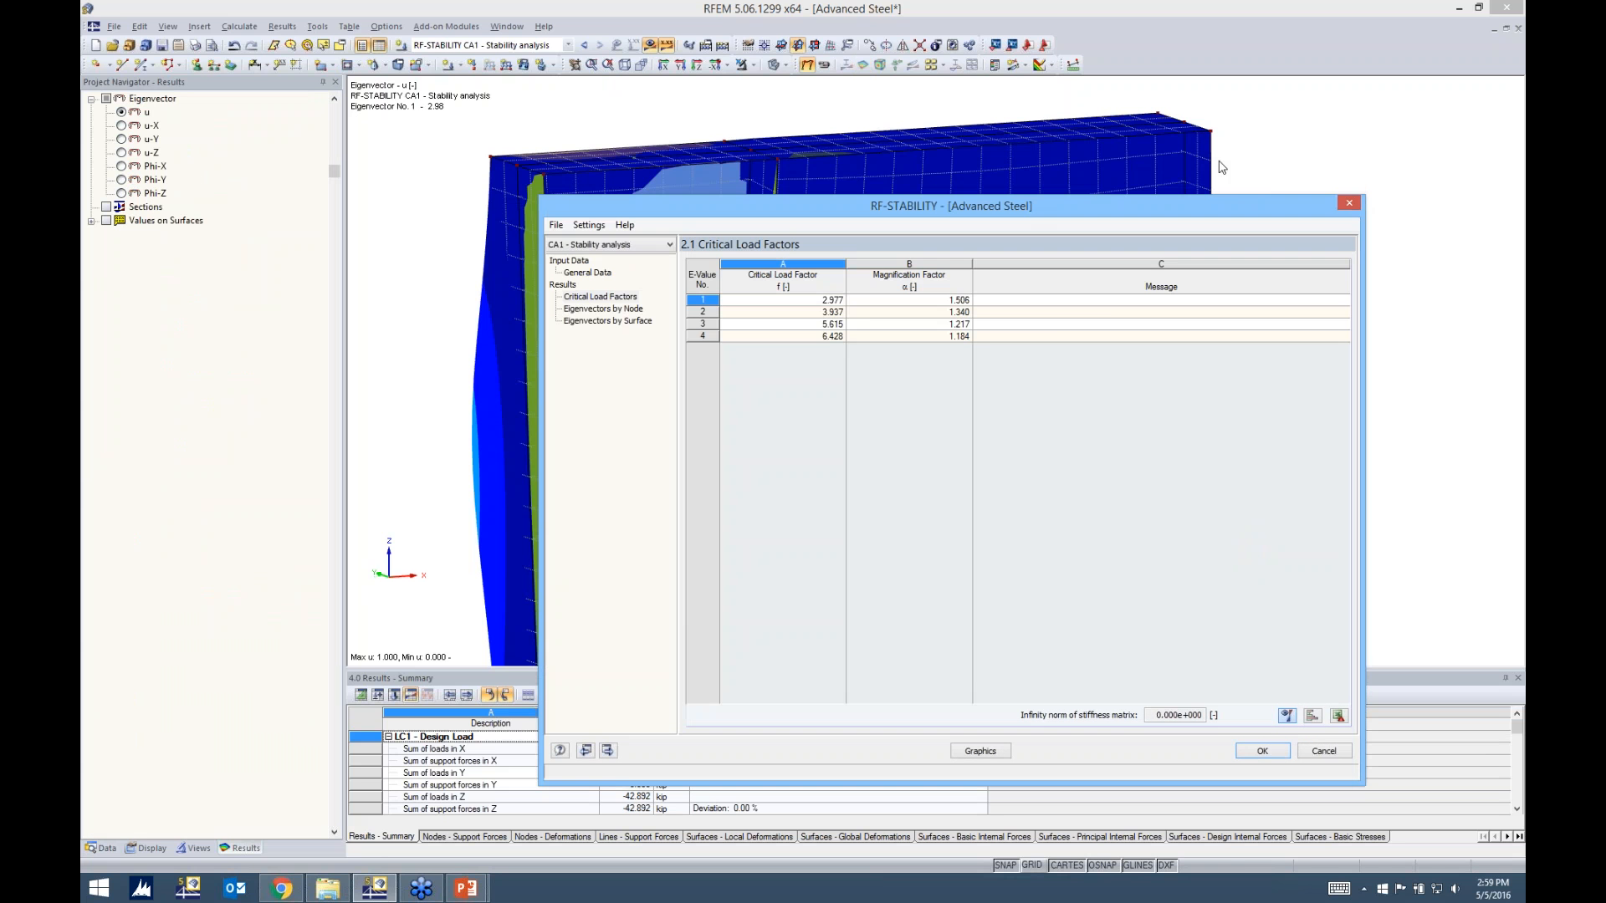
left_click(1347, 204)
scroll(1054, 376, "down", 2)
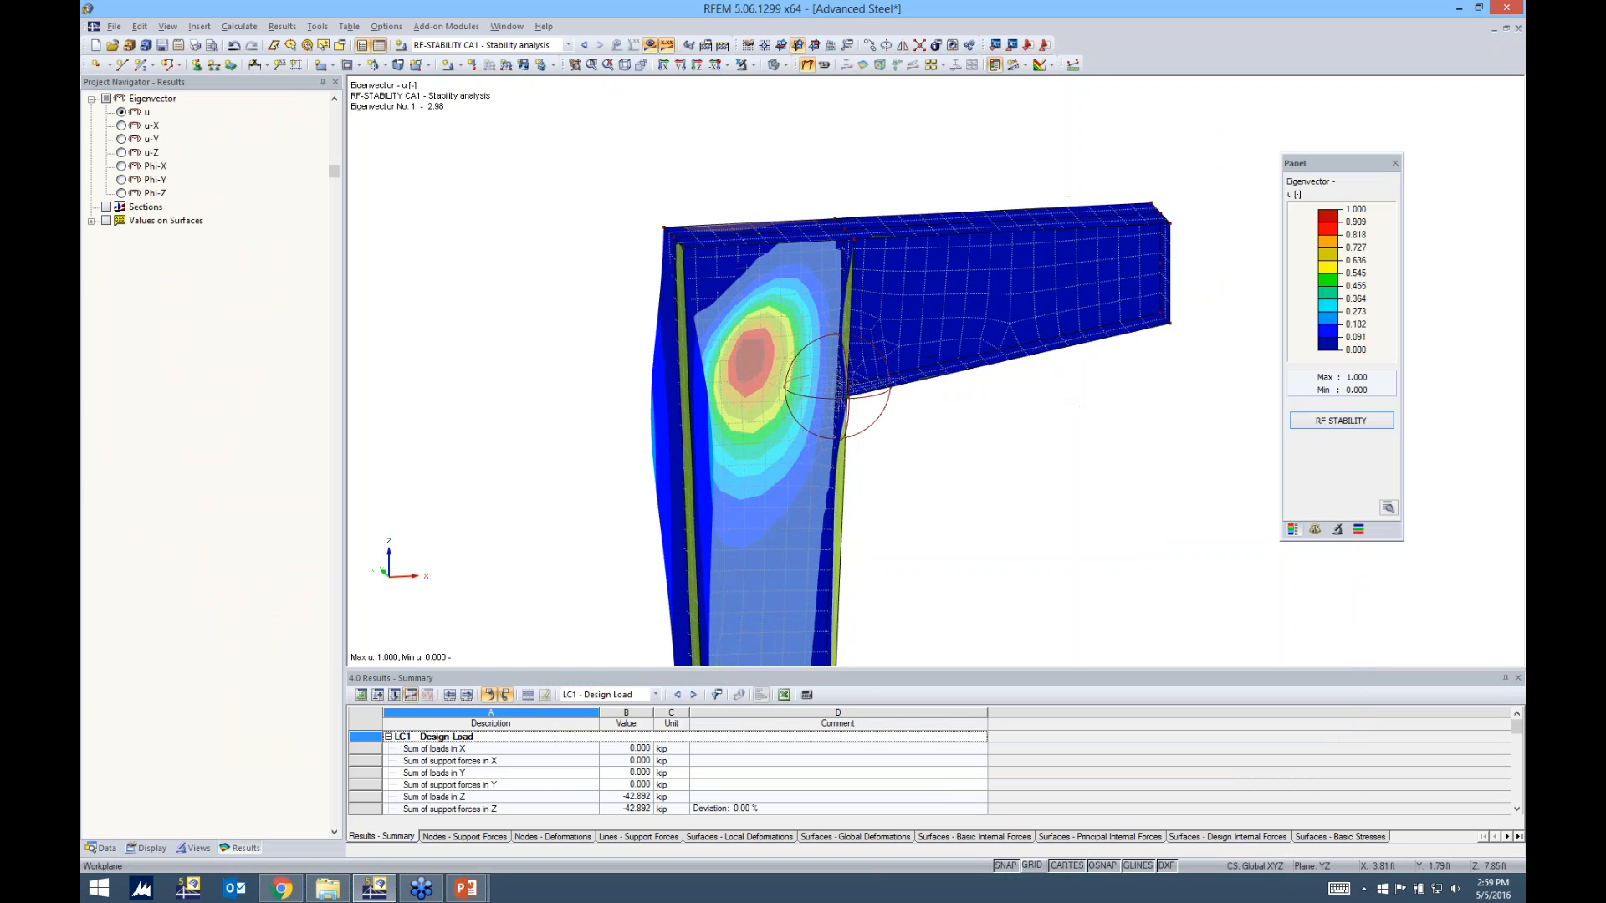
middle_click_drag(1079, 406, 828, 414, "ctrl")
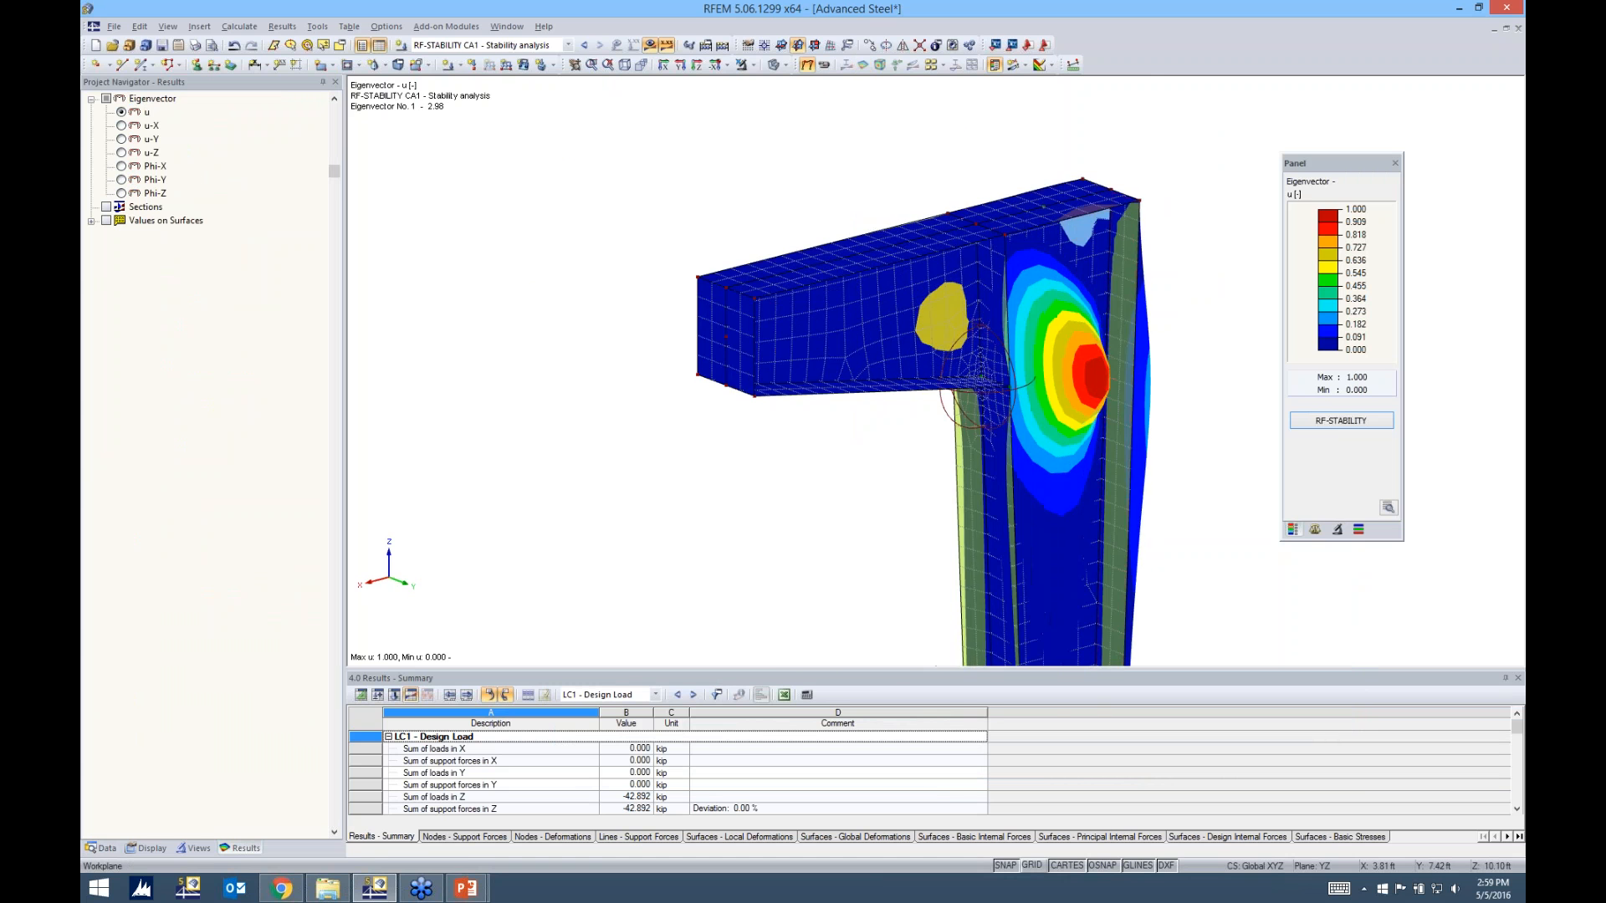
middle_click_drag(1233, 499, 775, 264)
scroll(844, 301, "down", 2)
middle_click_drag(907, 306, 869, 311)
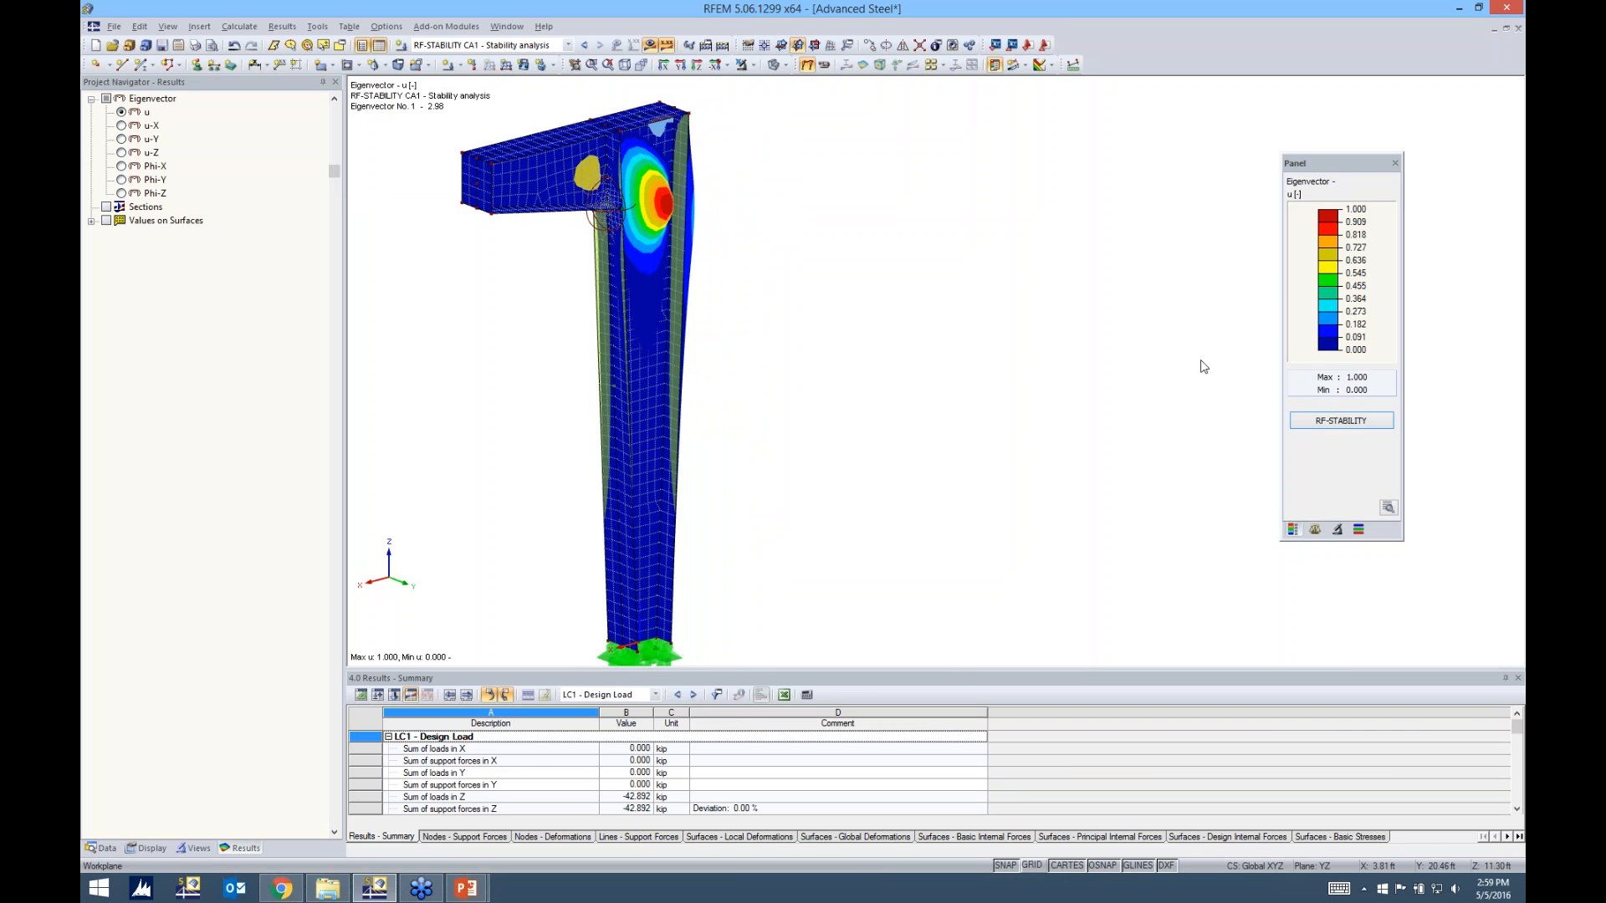
Reopen the RF-STABILITY critical load factors, compare the shapes of eigenvectors 1 to 4, and return to eigenvector 1 in the model view
left_click(1321, 422)
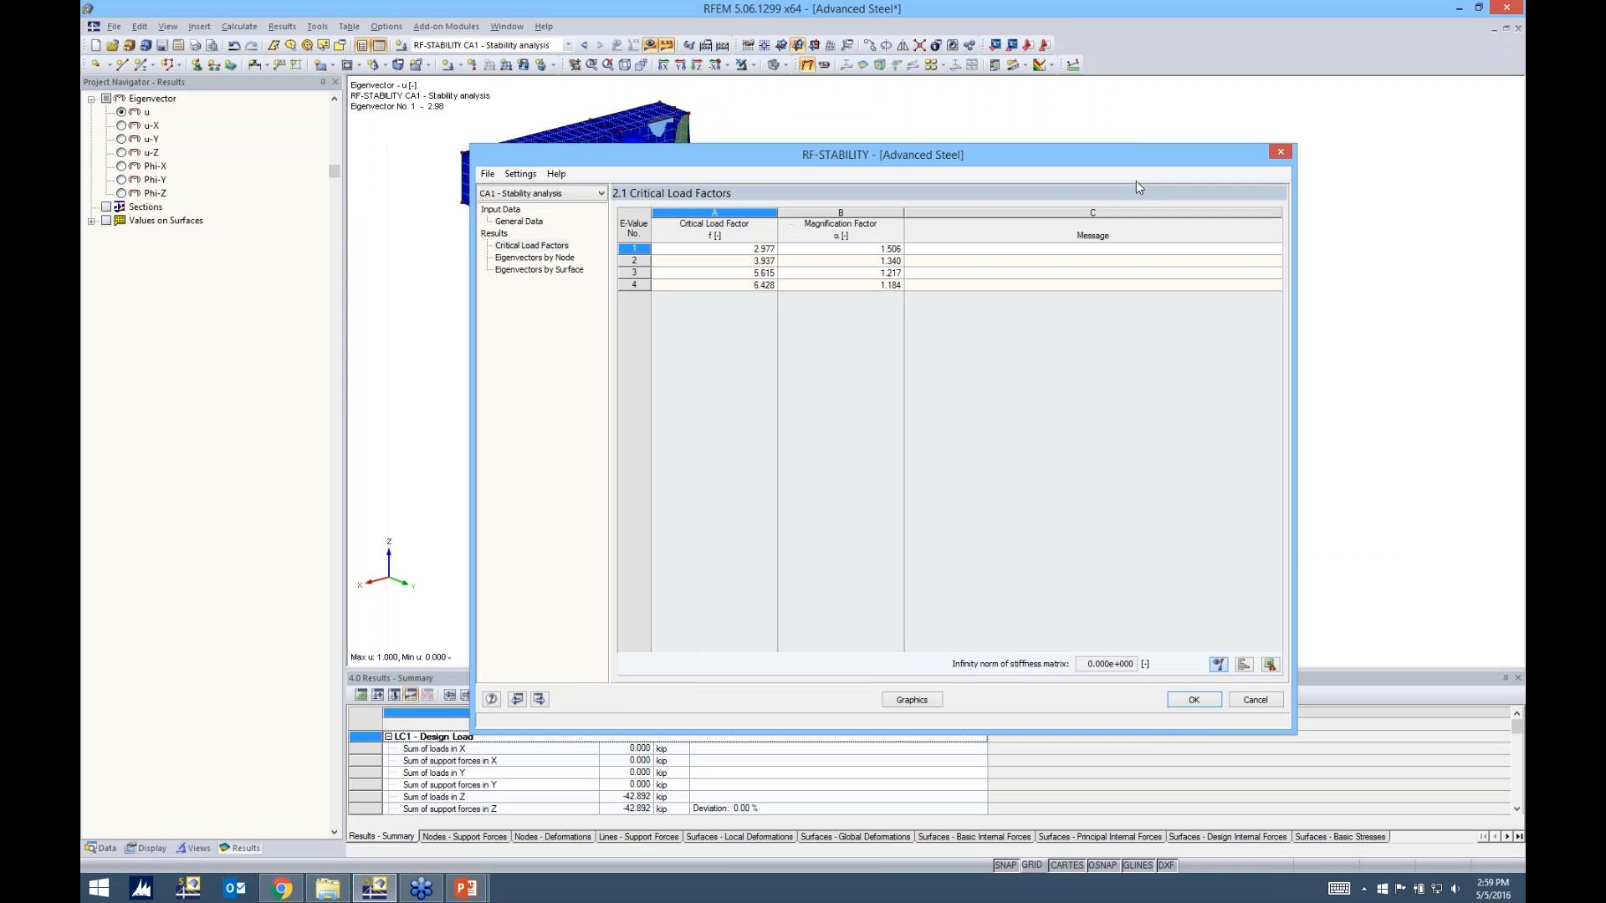
left_click_drag(1045, 156, 1284, 174)
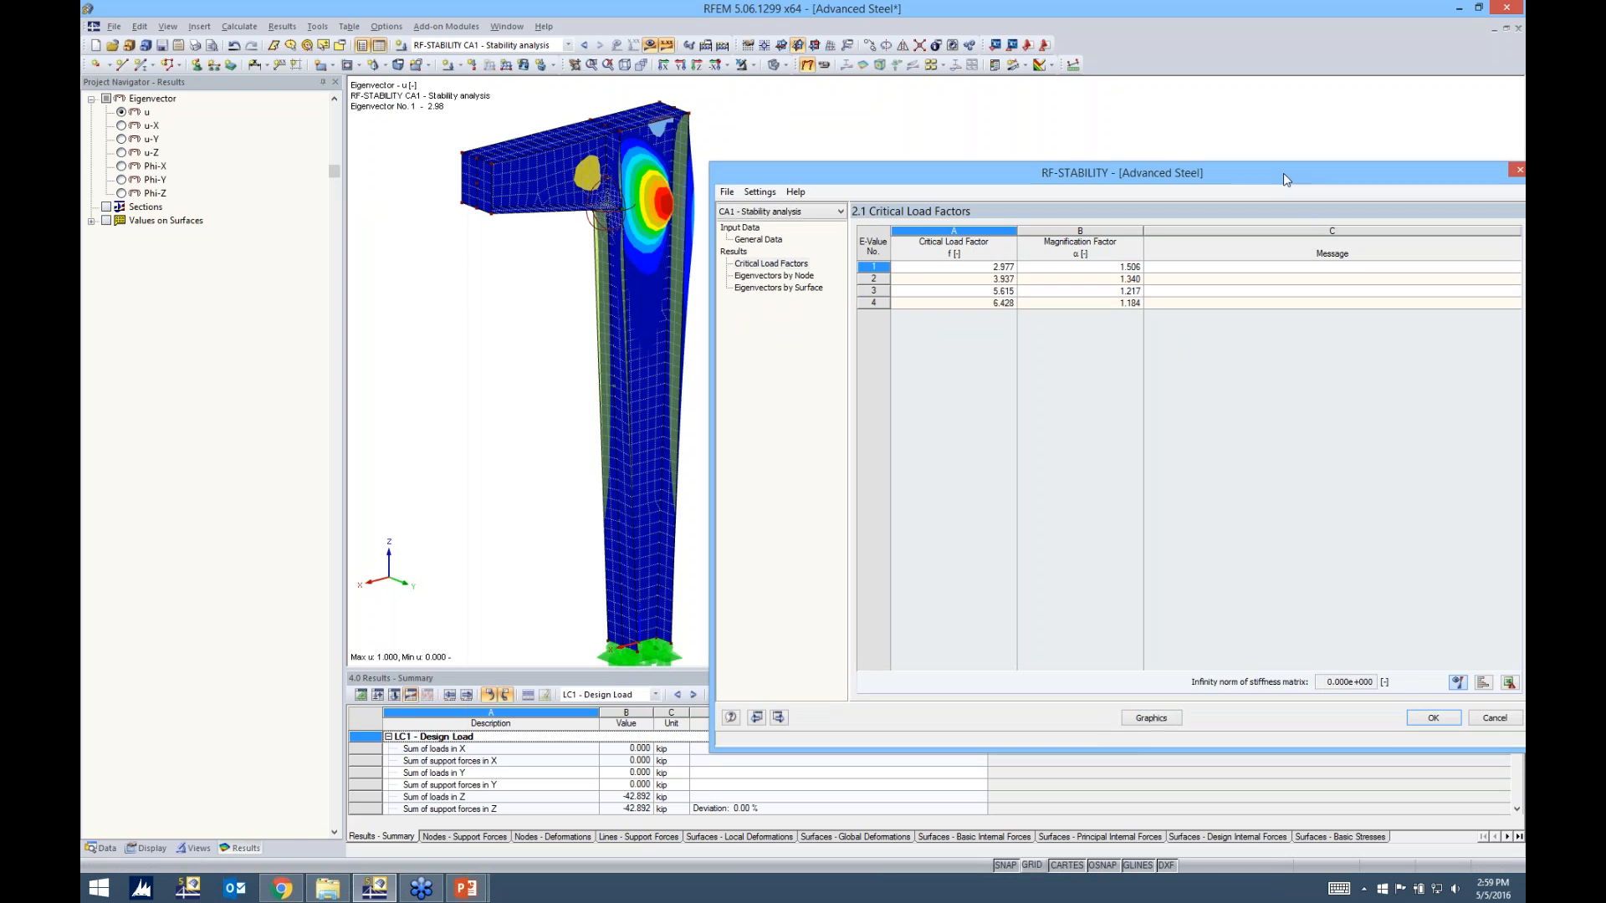
left_click(879, 264)
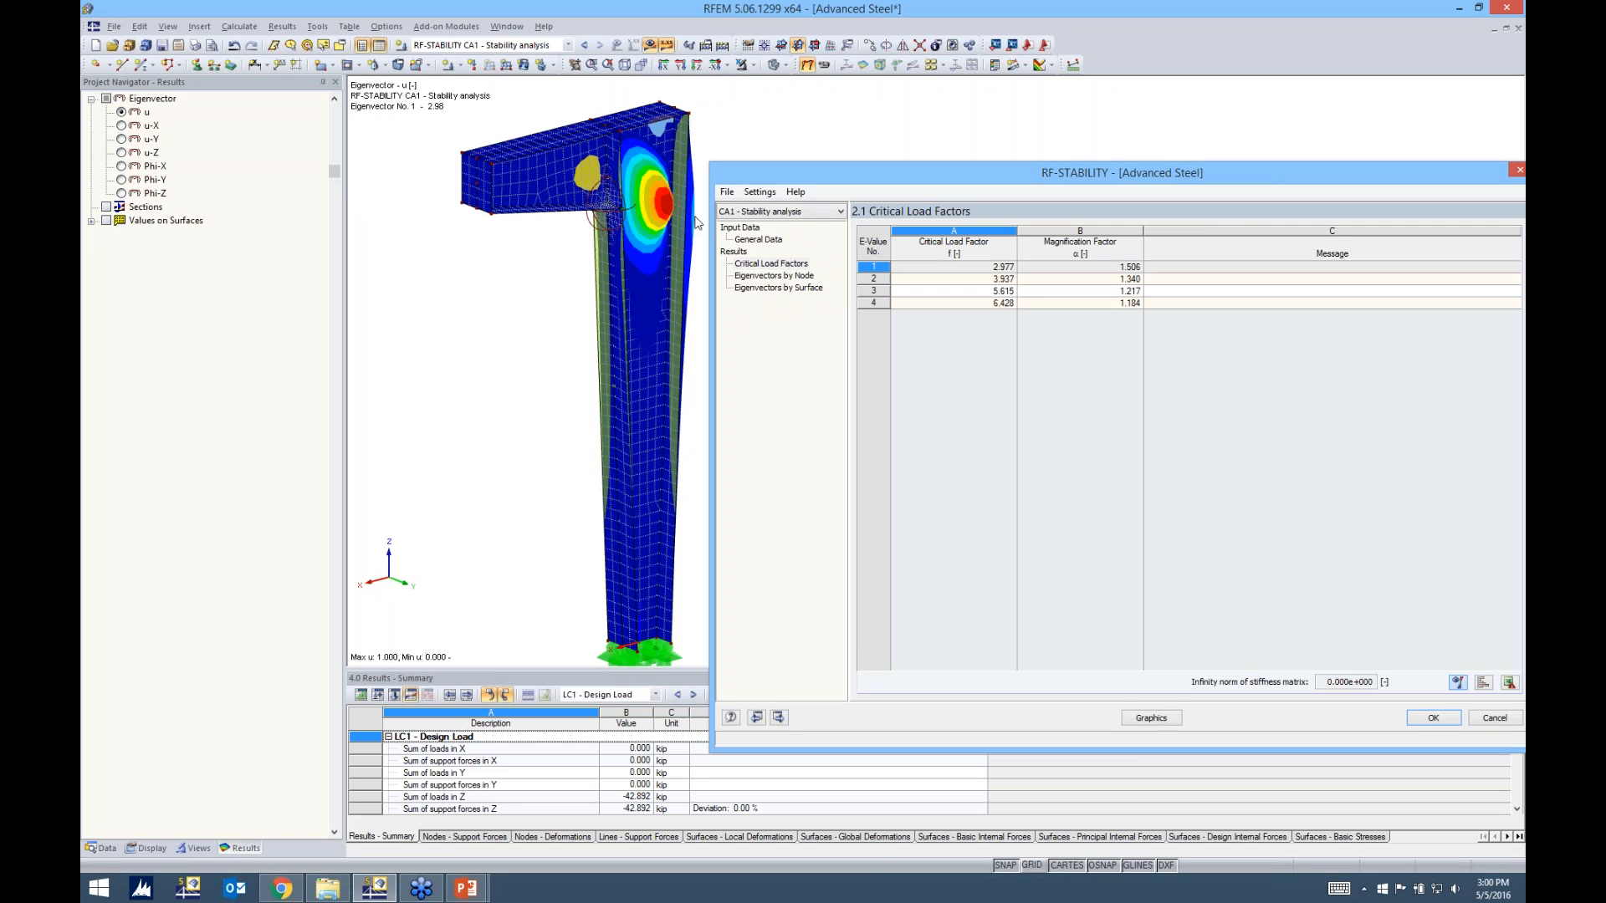
left_click(871, 282)
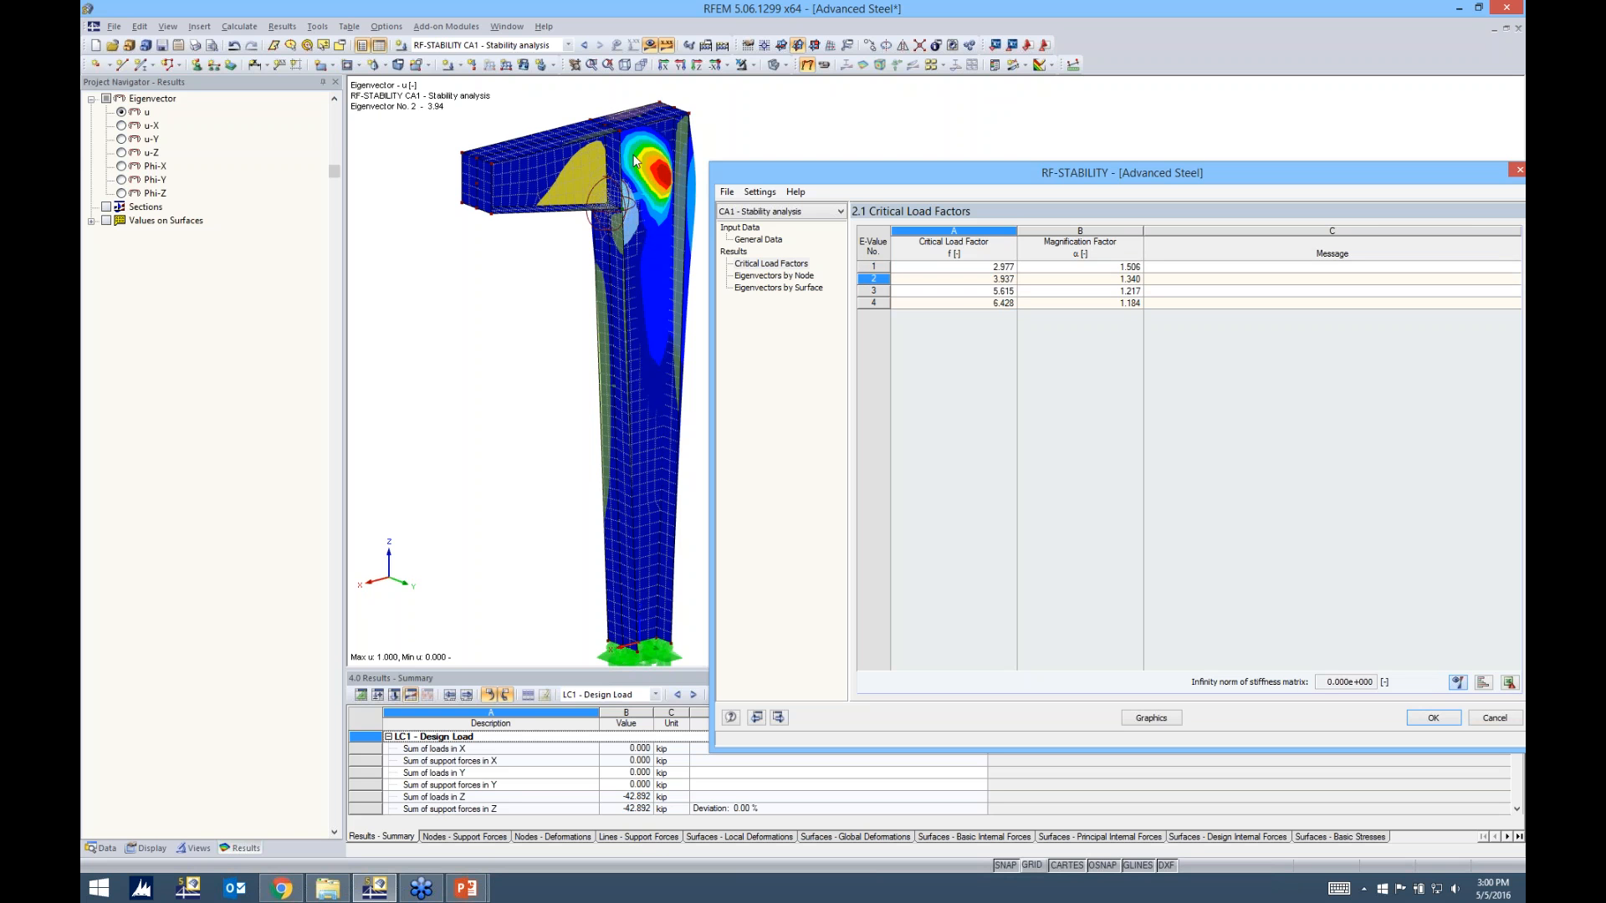
left_click(873, 291)
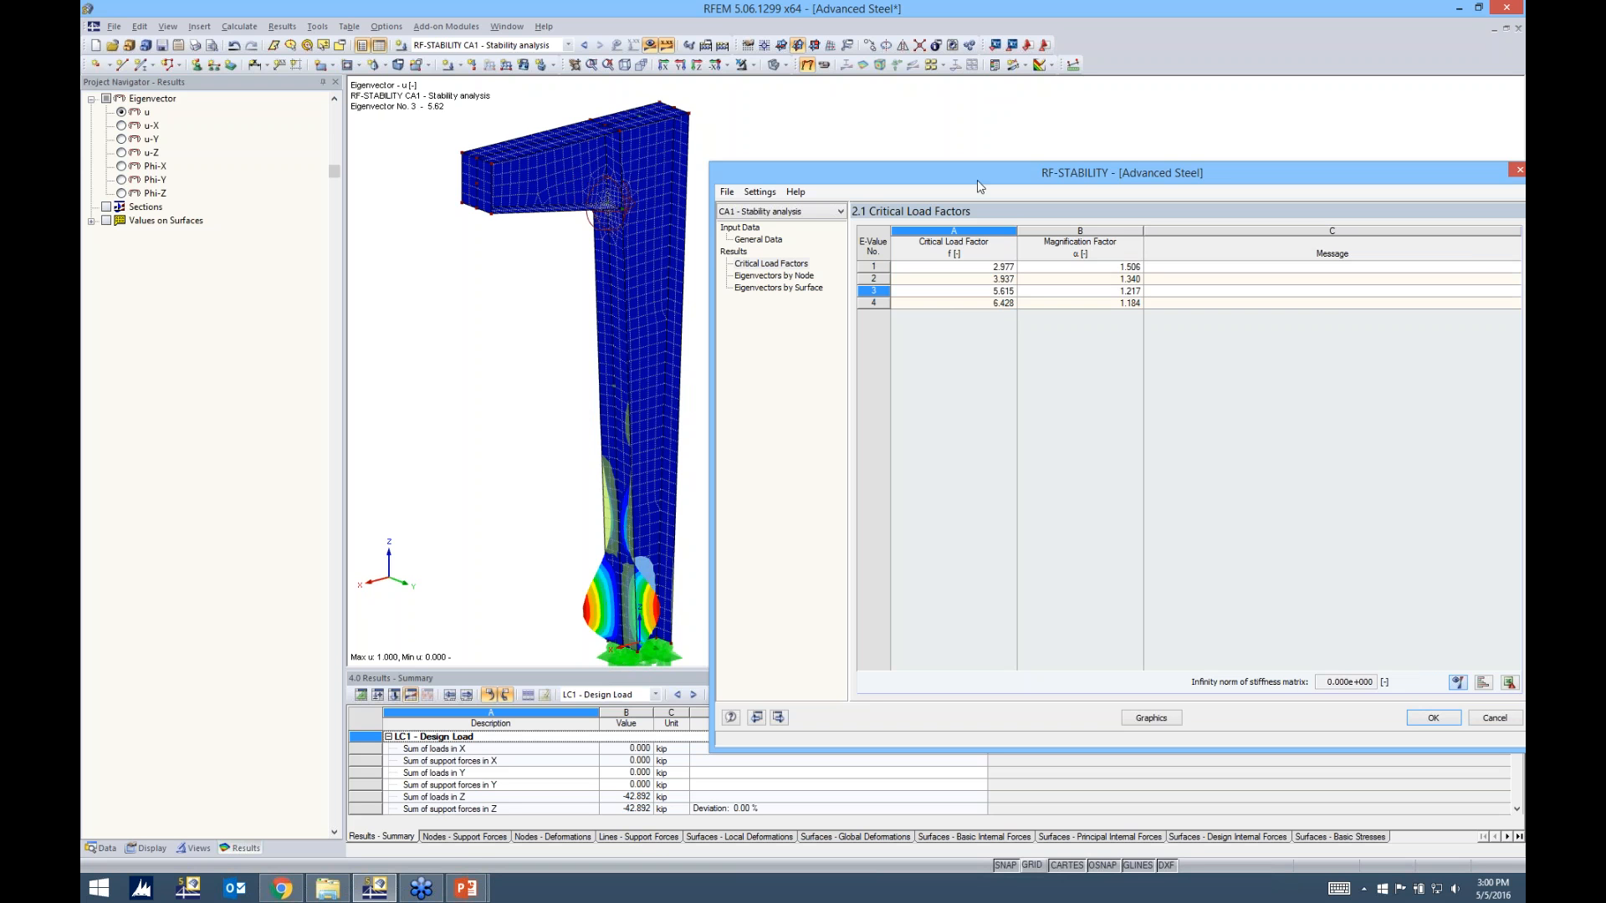
left_click(953, 303)
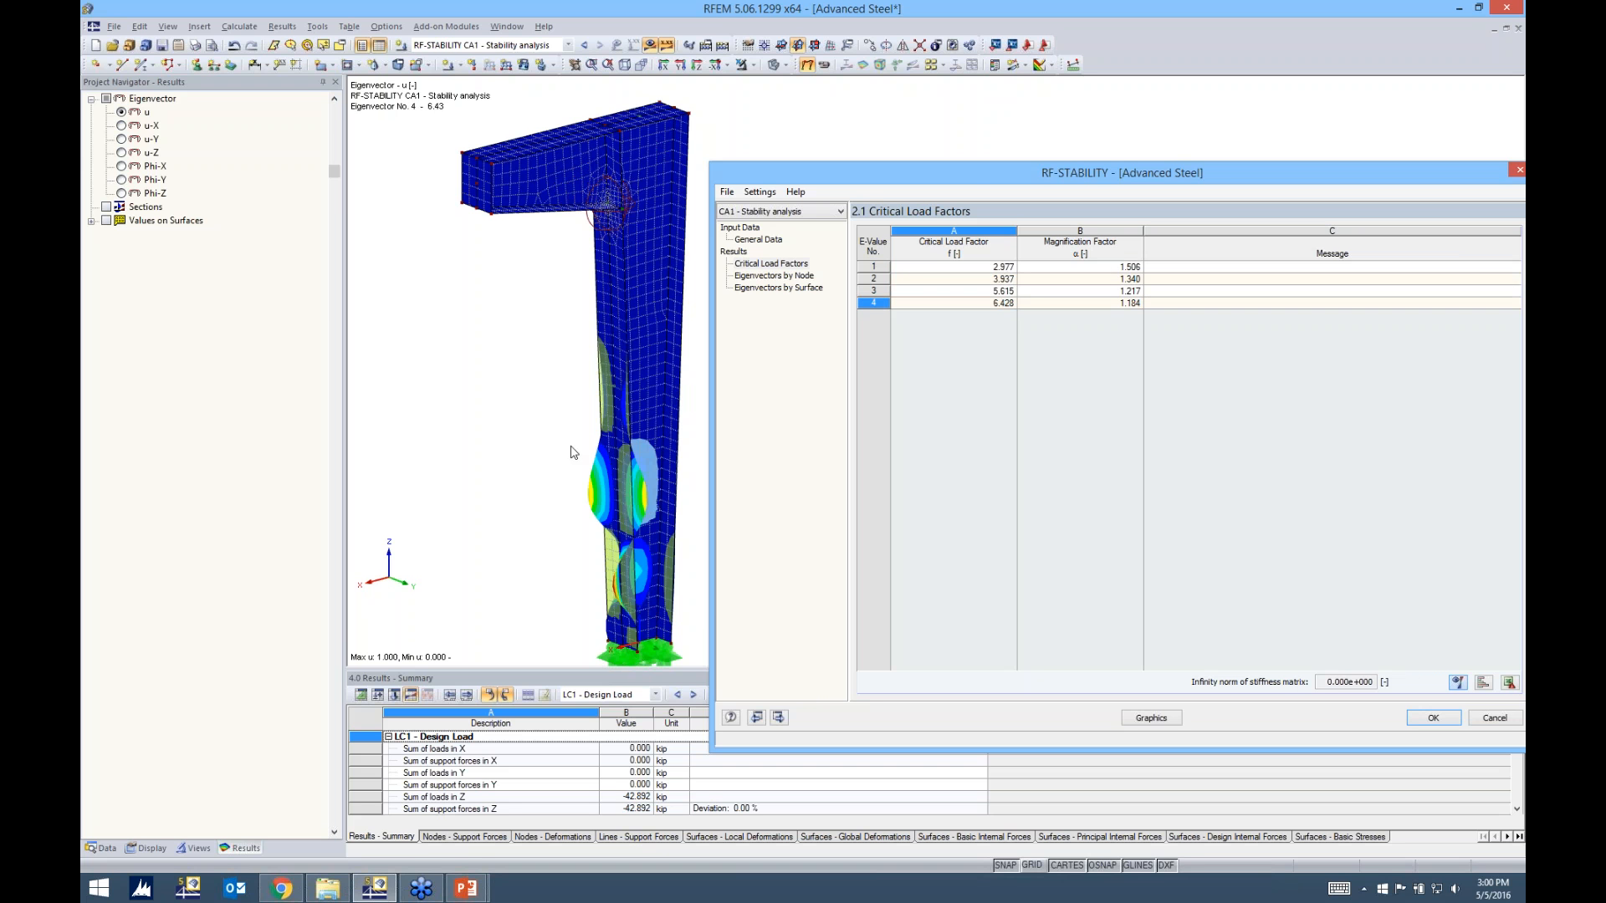
left_click(985, 267)
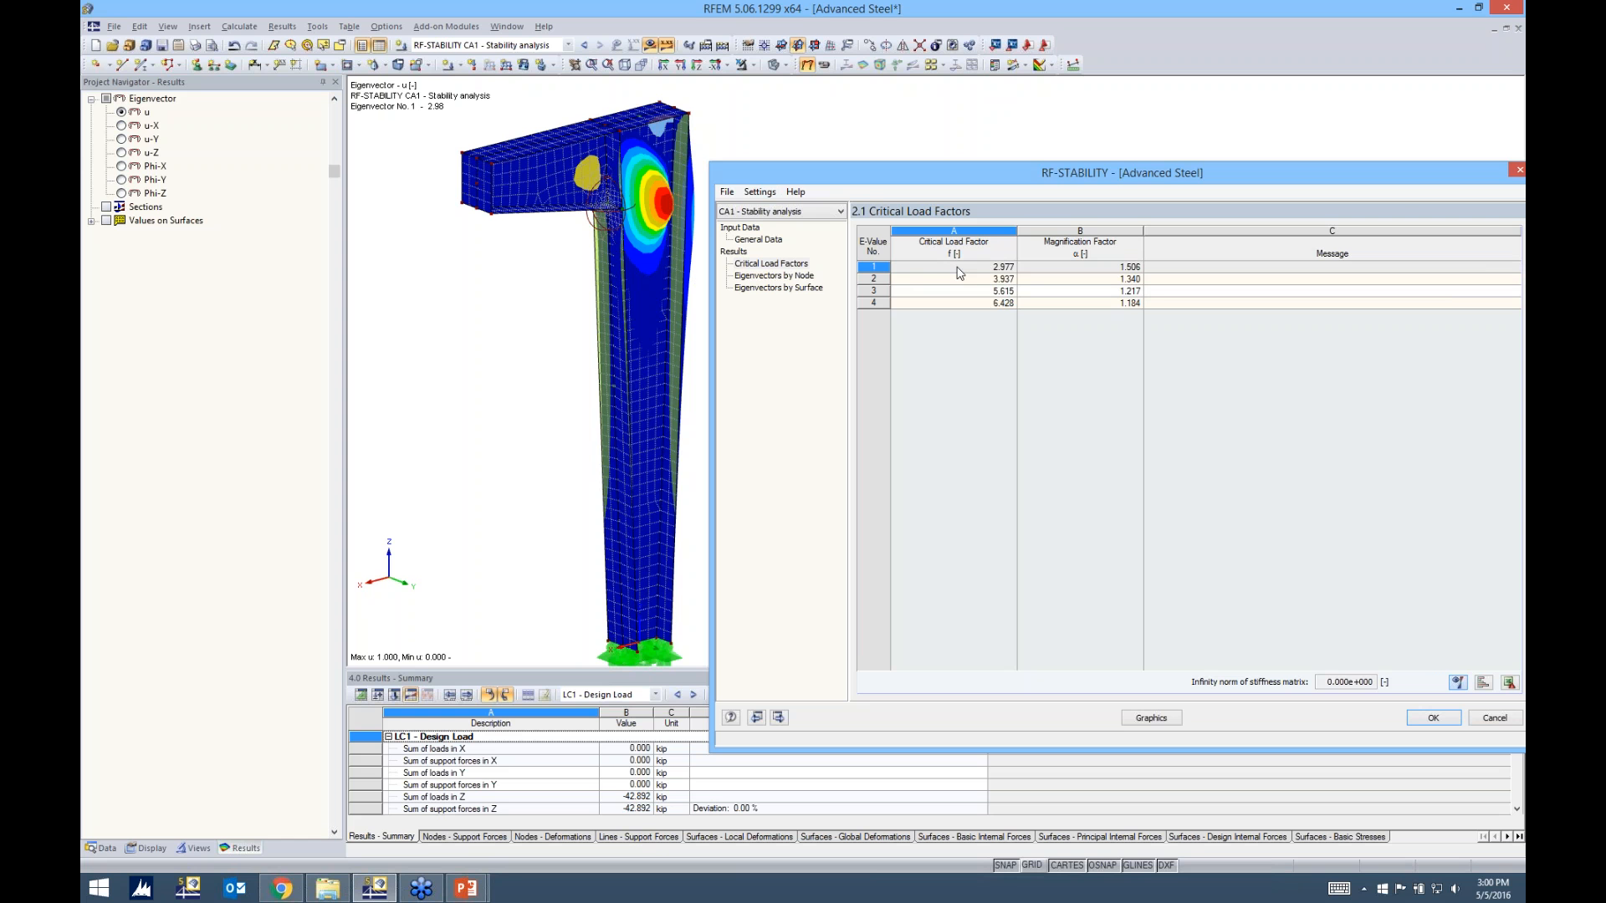
left_click(1433, 718)
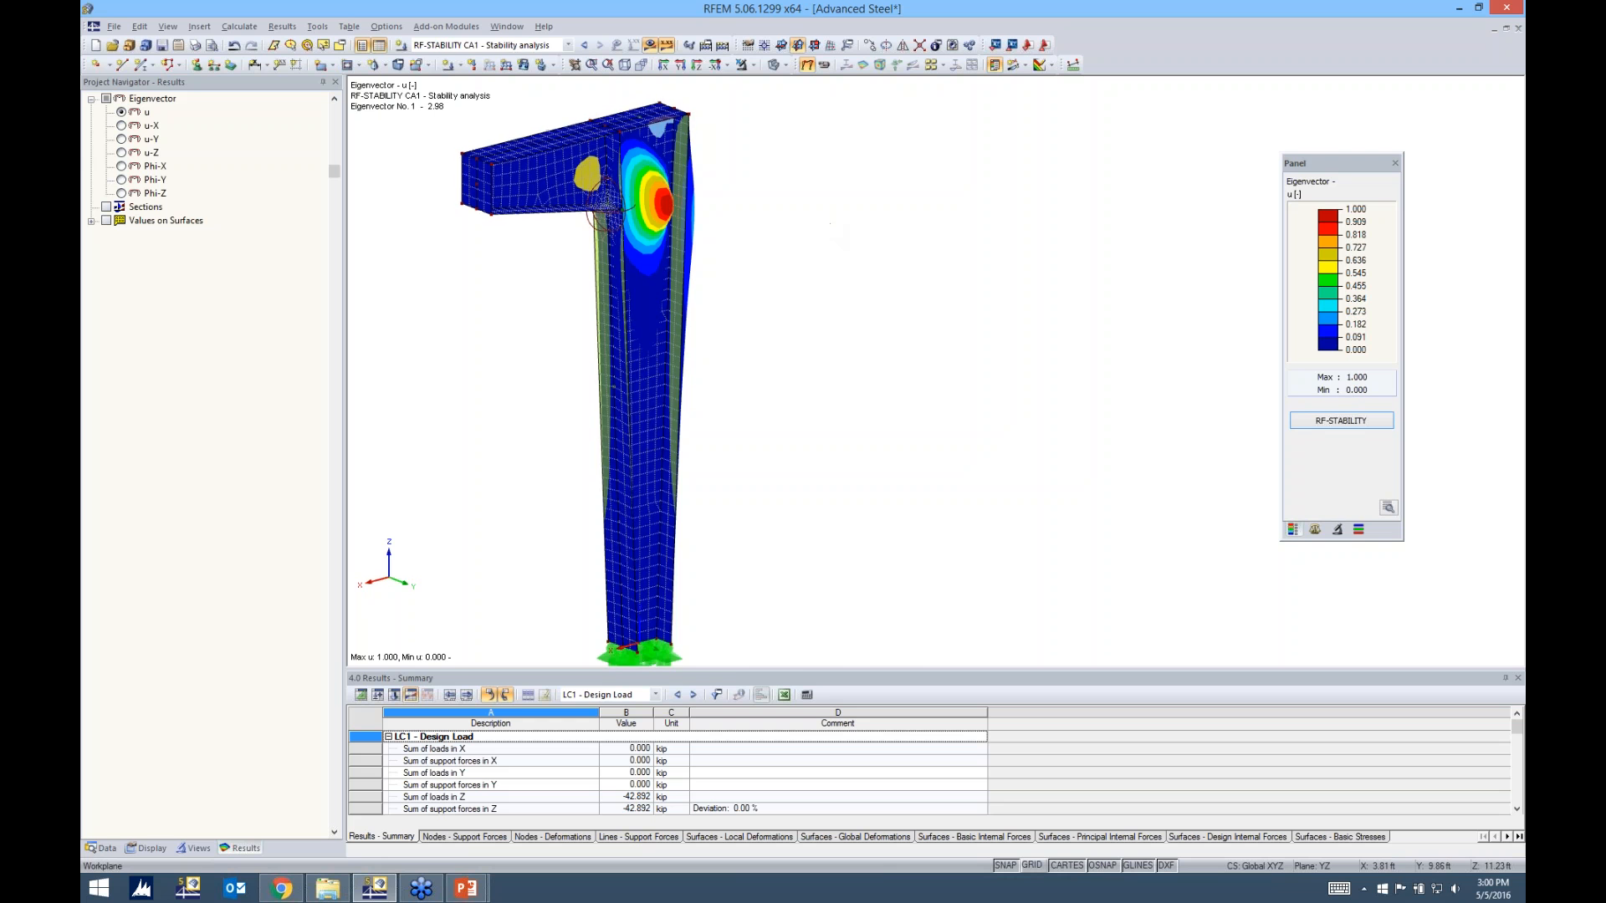
middle_click_drag(766, 237, 1073, 354)
scroll(932, 332, "up", 3)
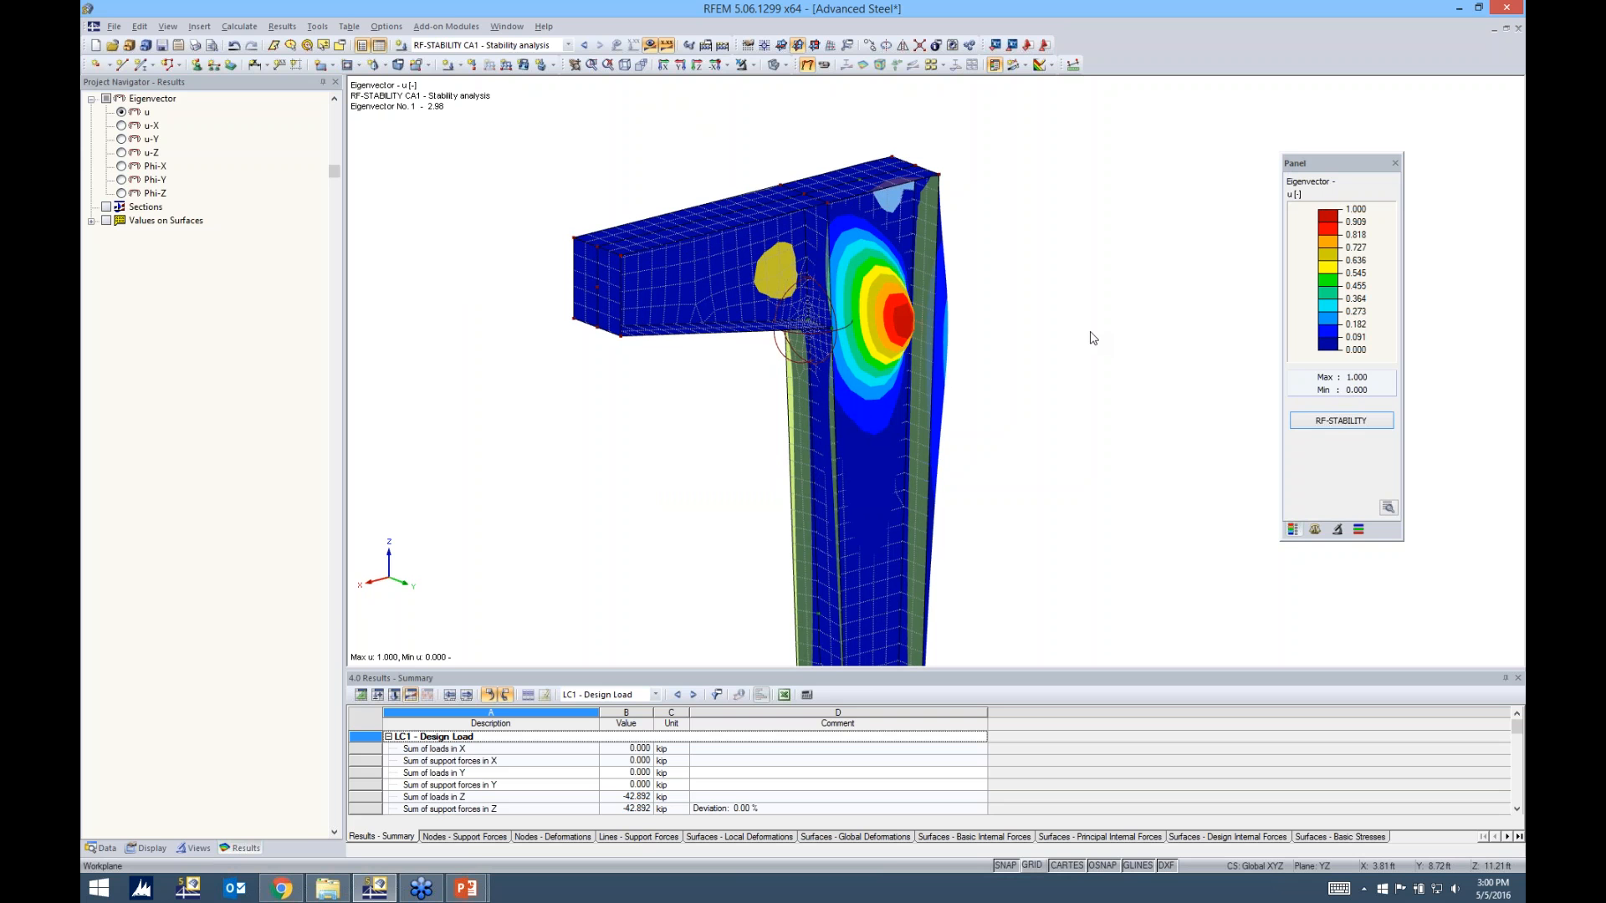
Open the RF-IMP module and base the imperfections on RF-STABILITY buckling mode 1 of CA1 - Stability analysis
left_click(103, 848)
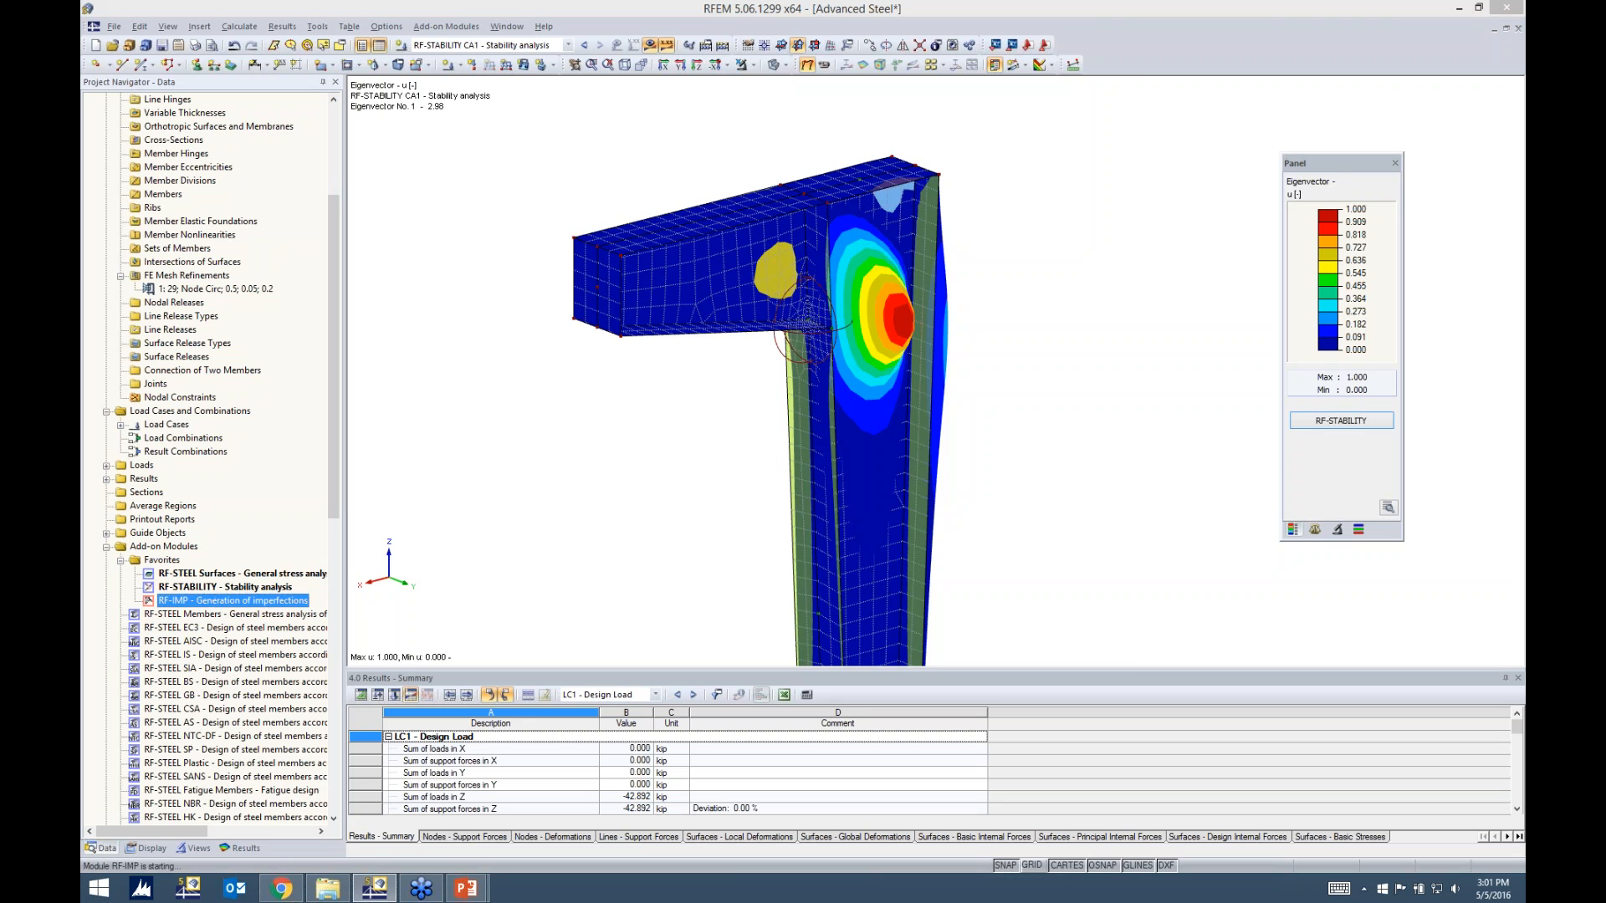
left_click_drag(620, 219, 793, 176)
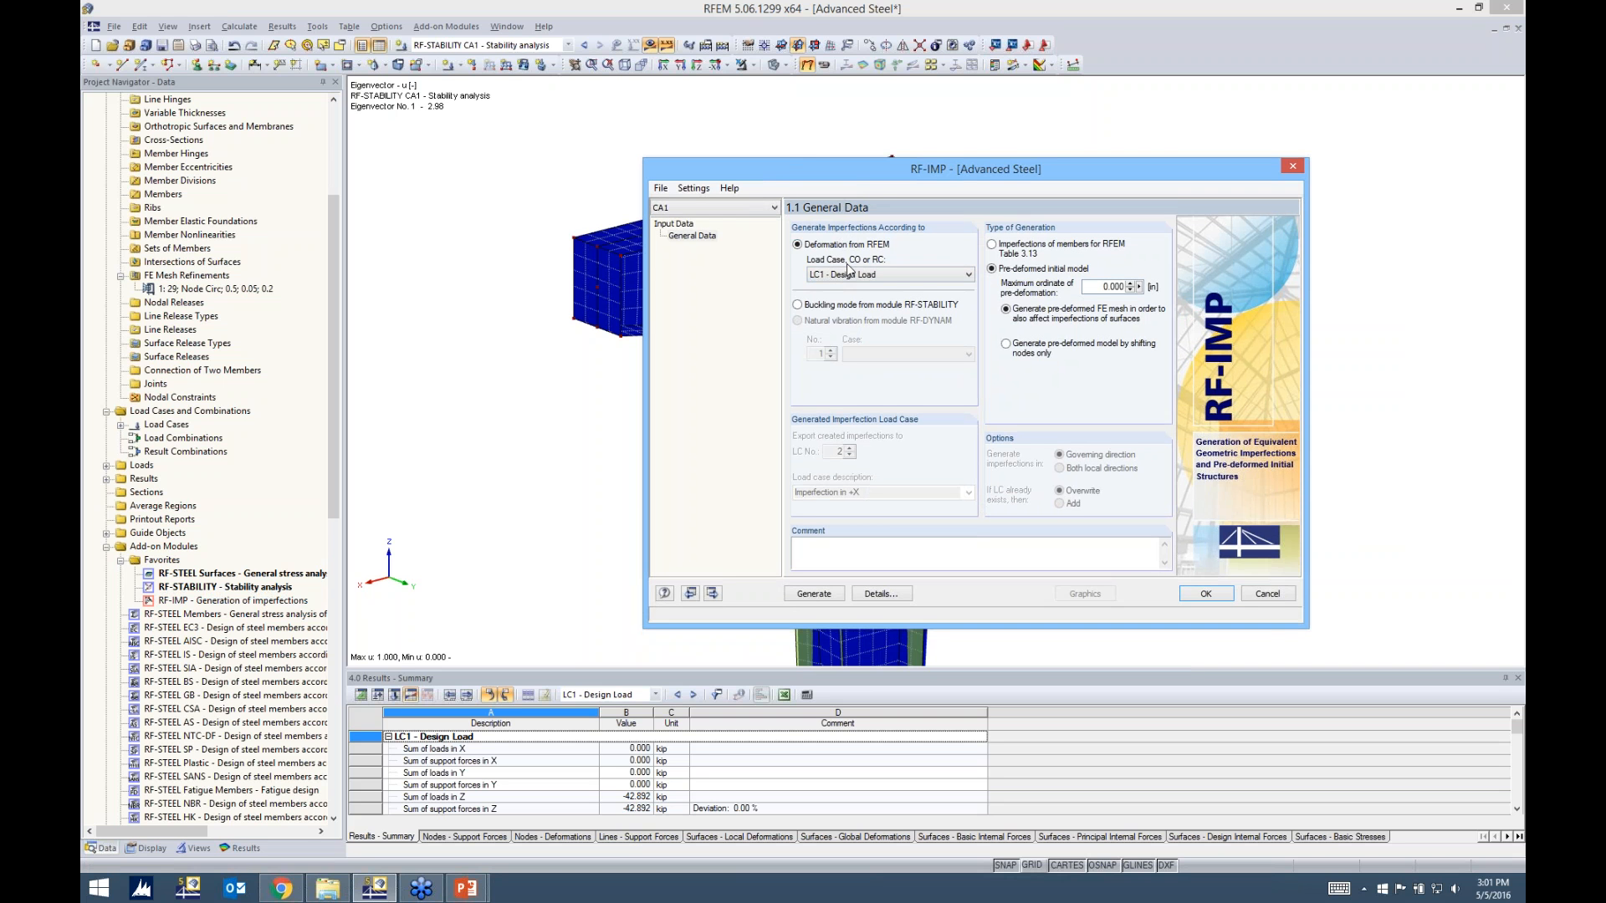
left_click(798, 305)
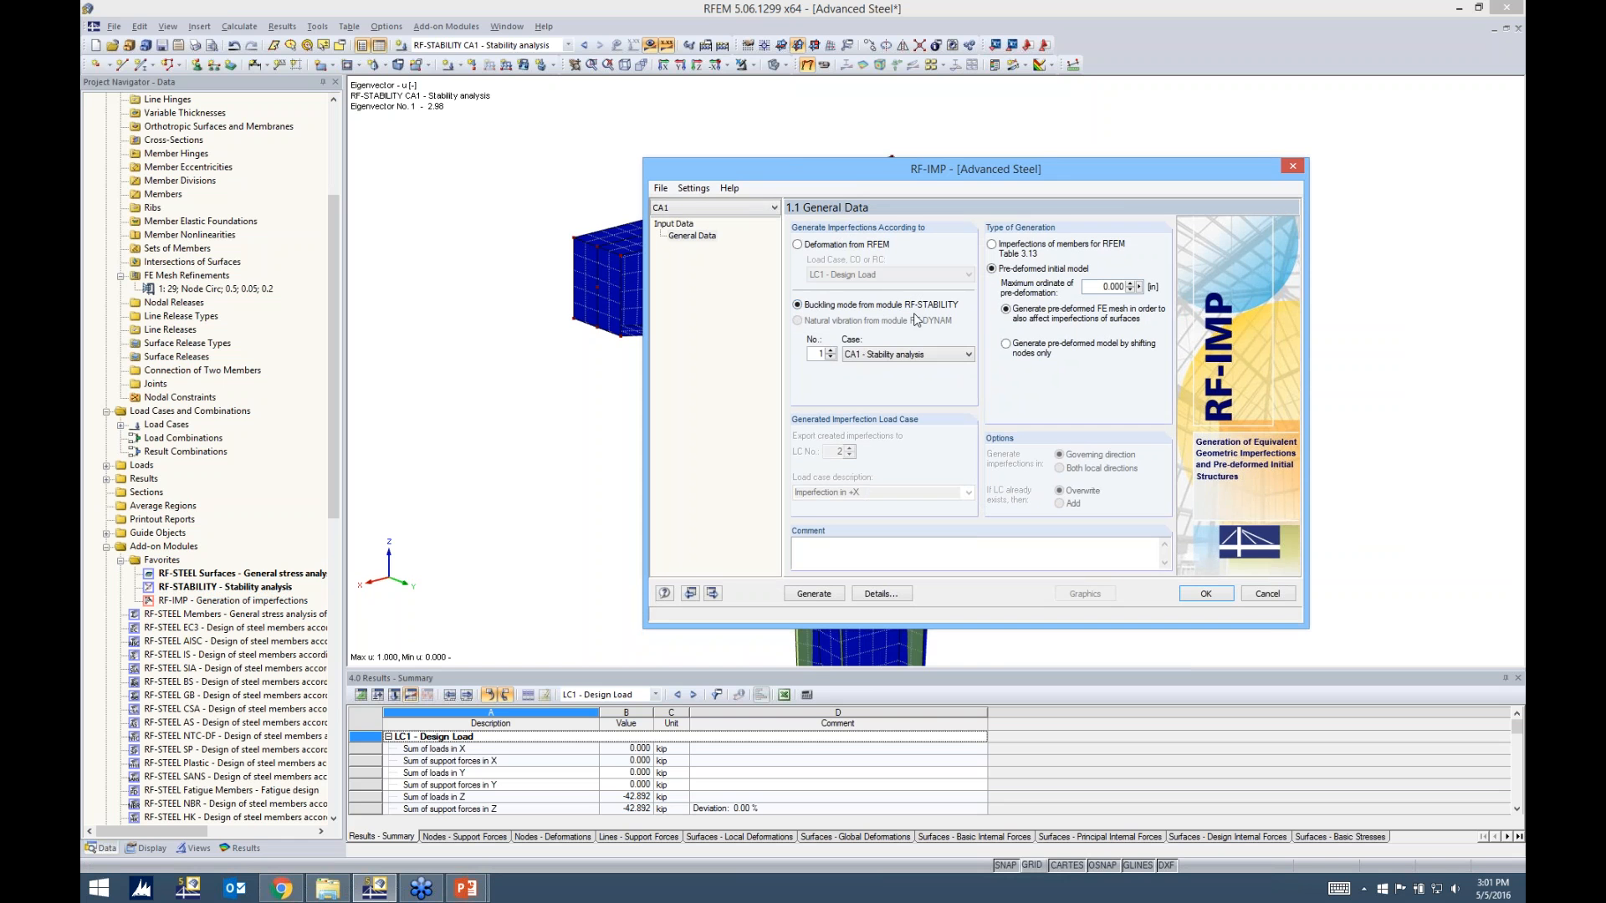
left_click(896, 359)
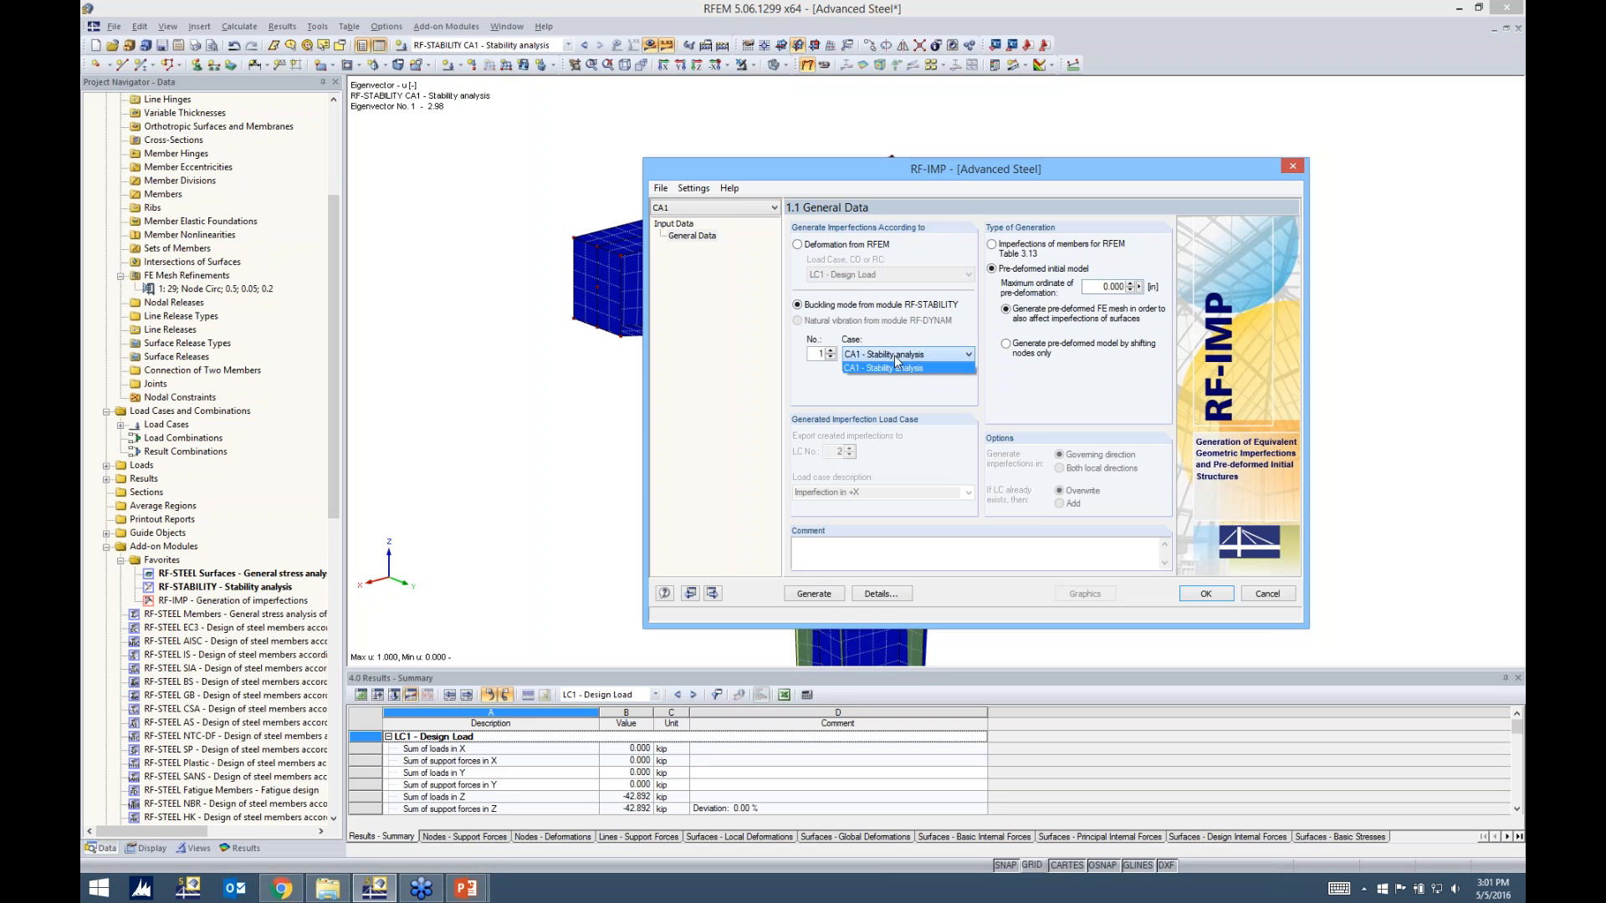
left_click(891, 368)
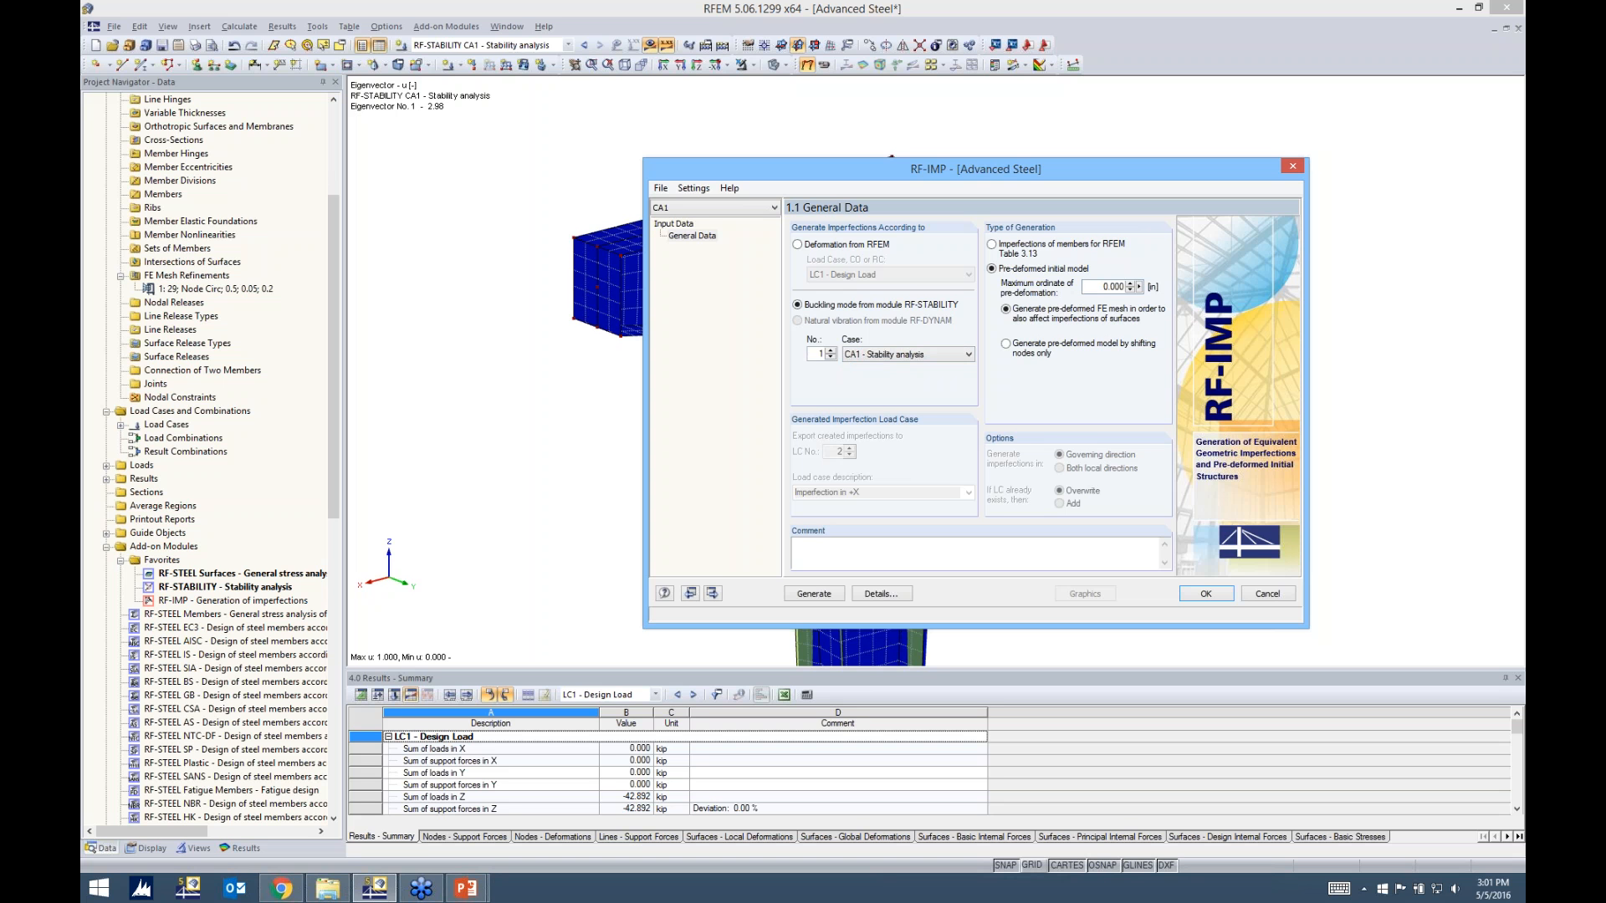
Set the maximum ordinate of the pre-deformation to 1 in and accept the RF-IMP settings
left_click(1110, 287)
left_click(1196, 595)
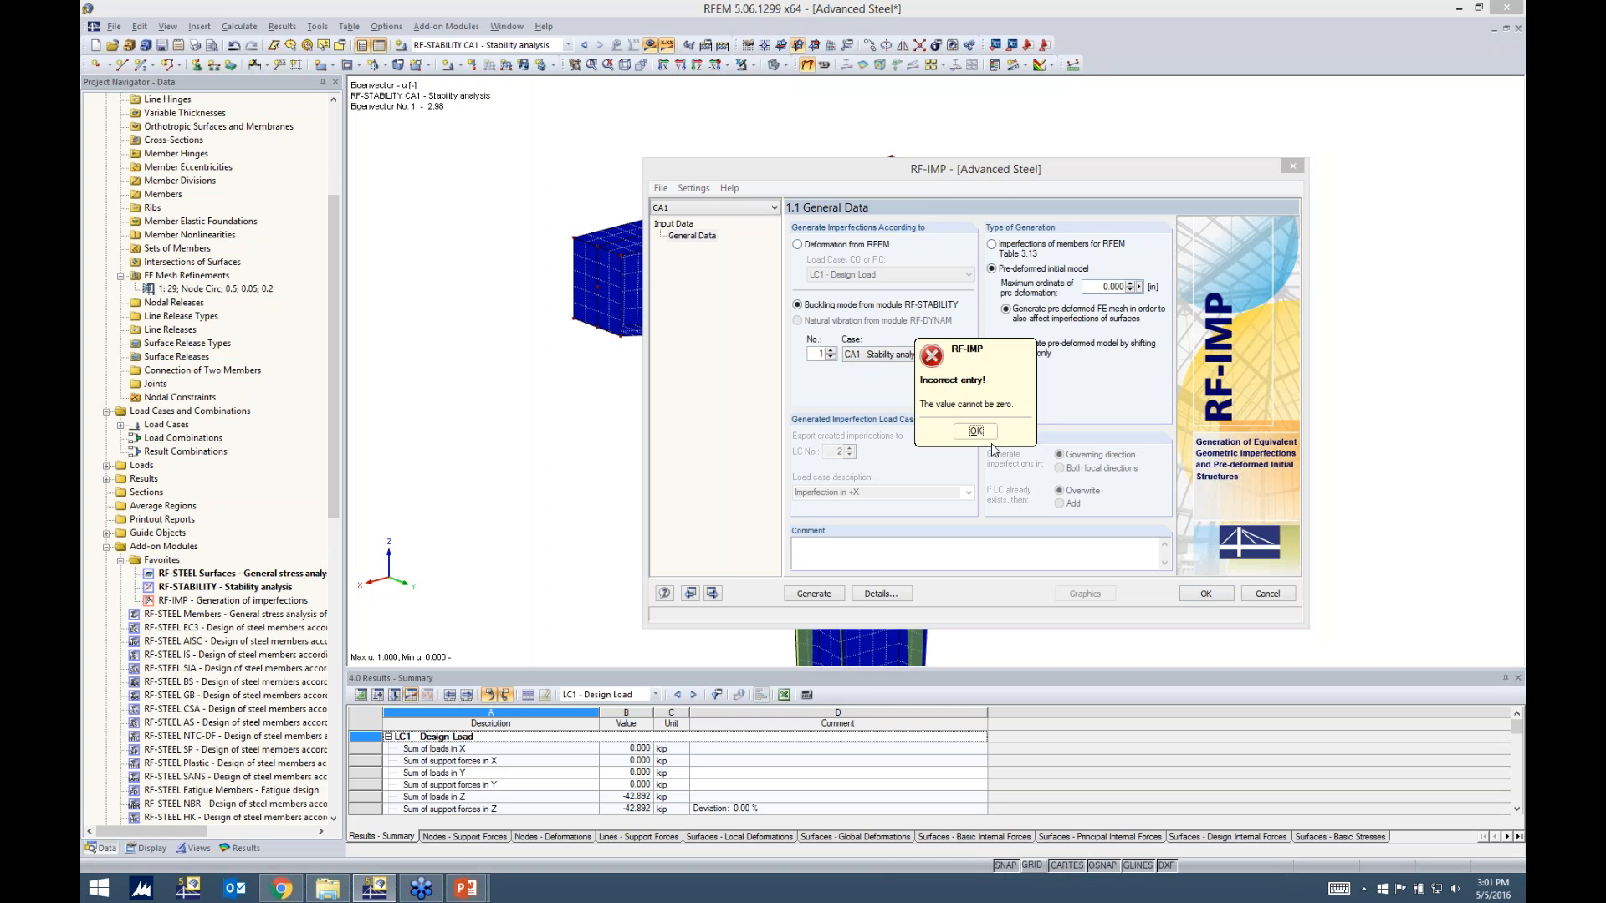
left_click(975, 431)
type("1")
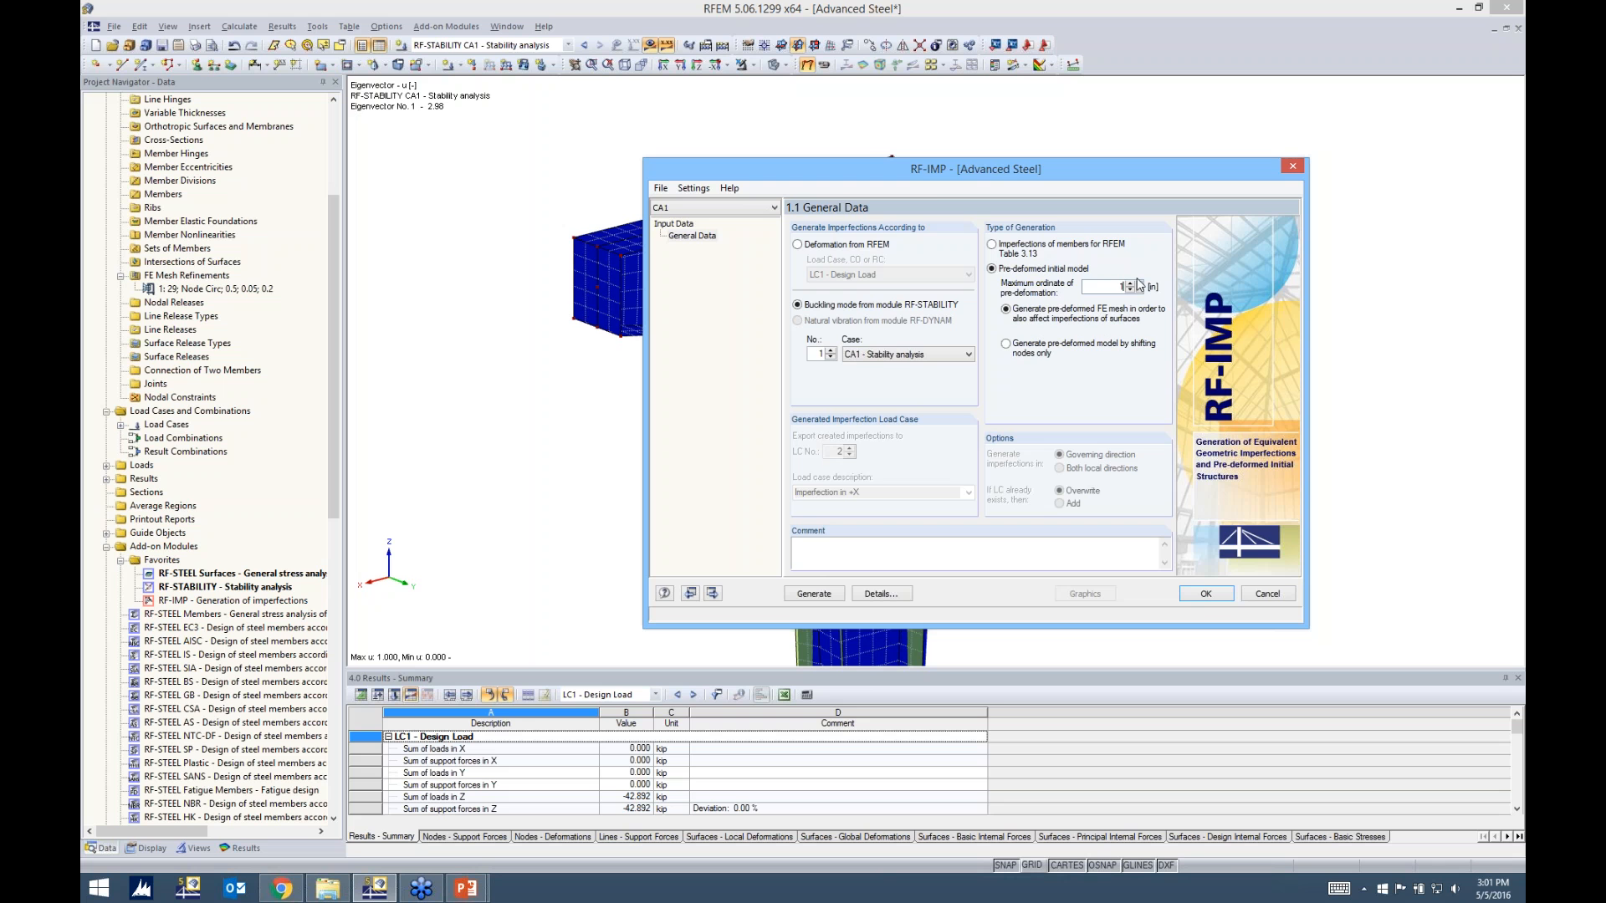
left_click(1205, 593)
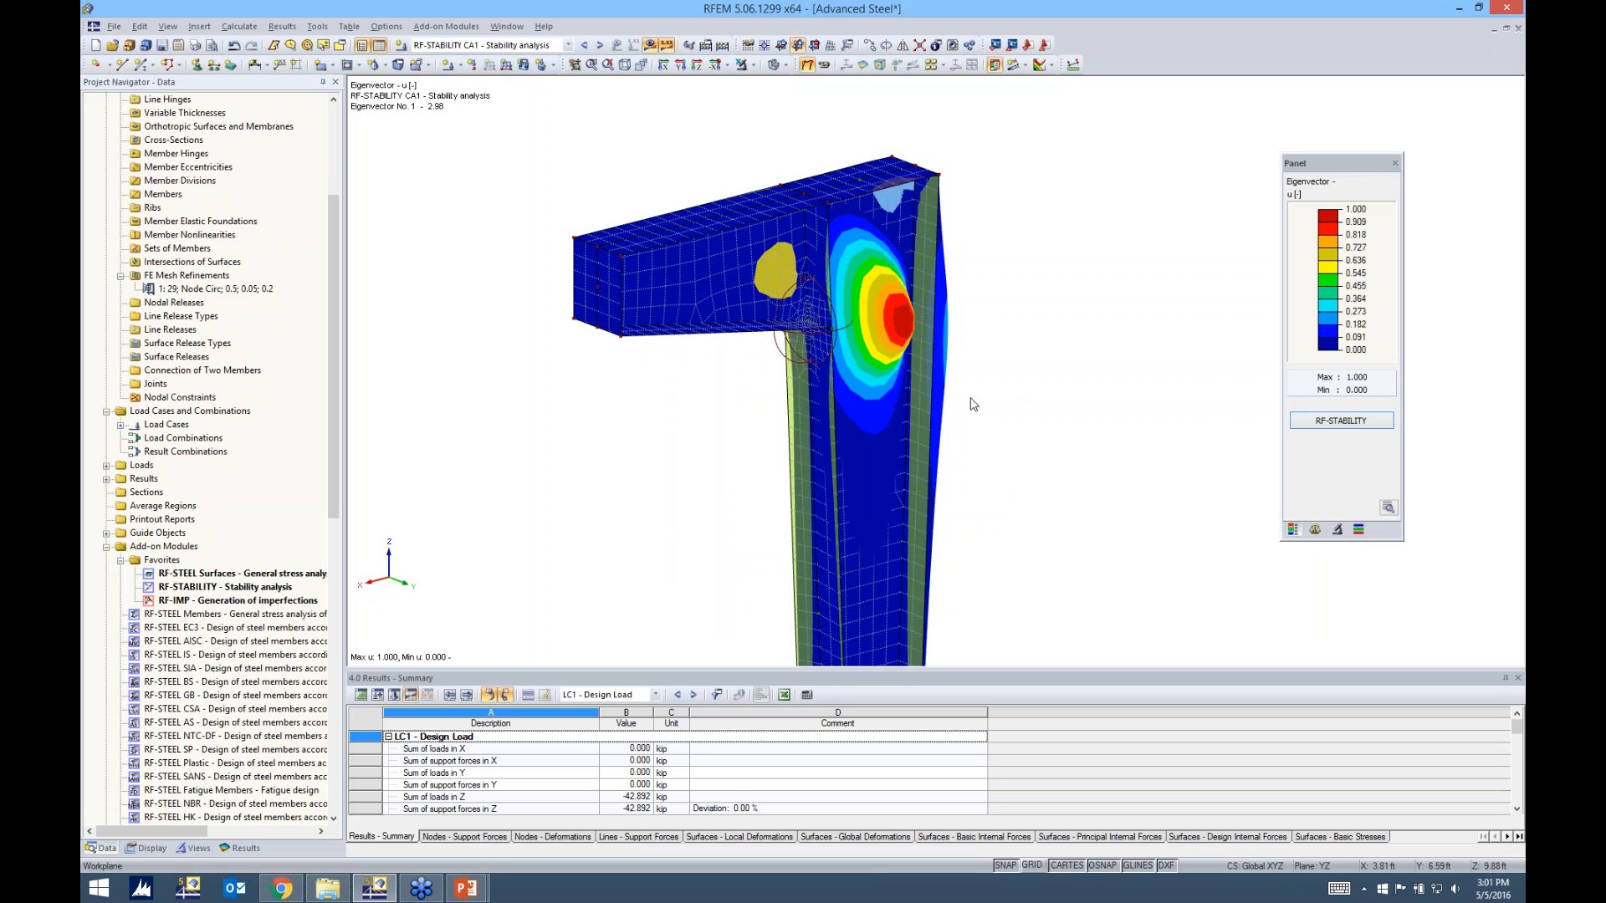
Inspect the web's buckling shape from the side, check the scaled magnitude rules on the PowerPoint imperfections slide, and return to RFEM
middle_click_drag(971, 402, 818, 356, "ctrl")
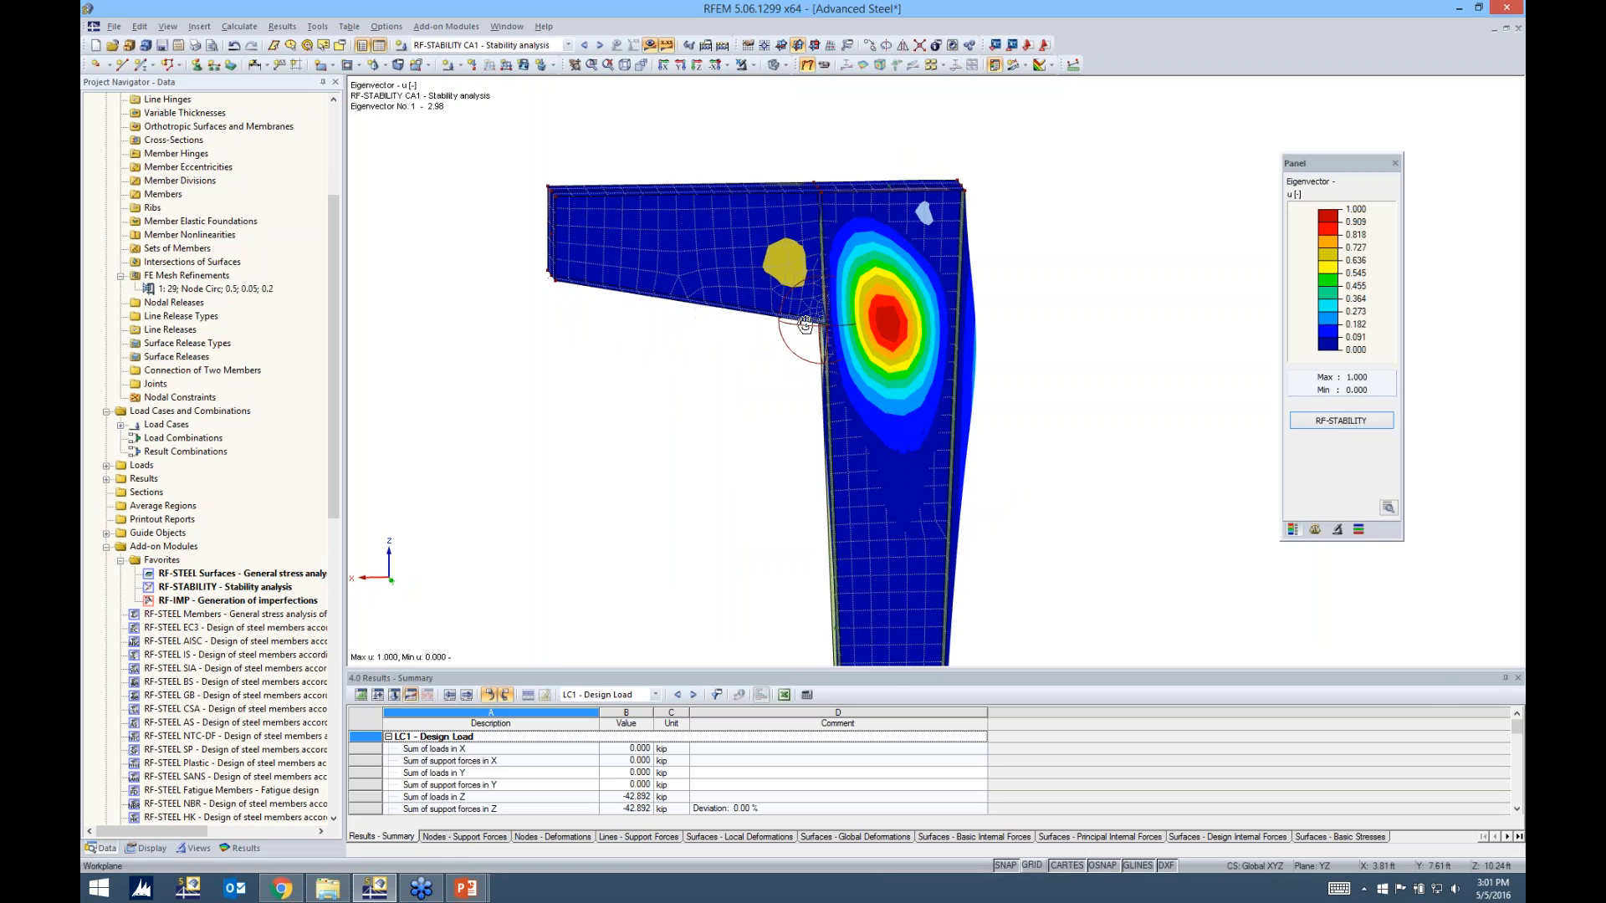
middle_click_drag(1018, 384, 970, 361)
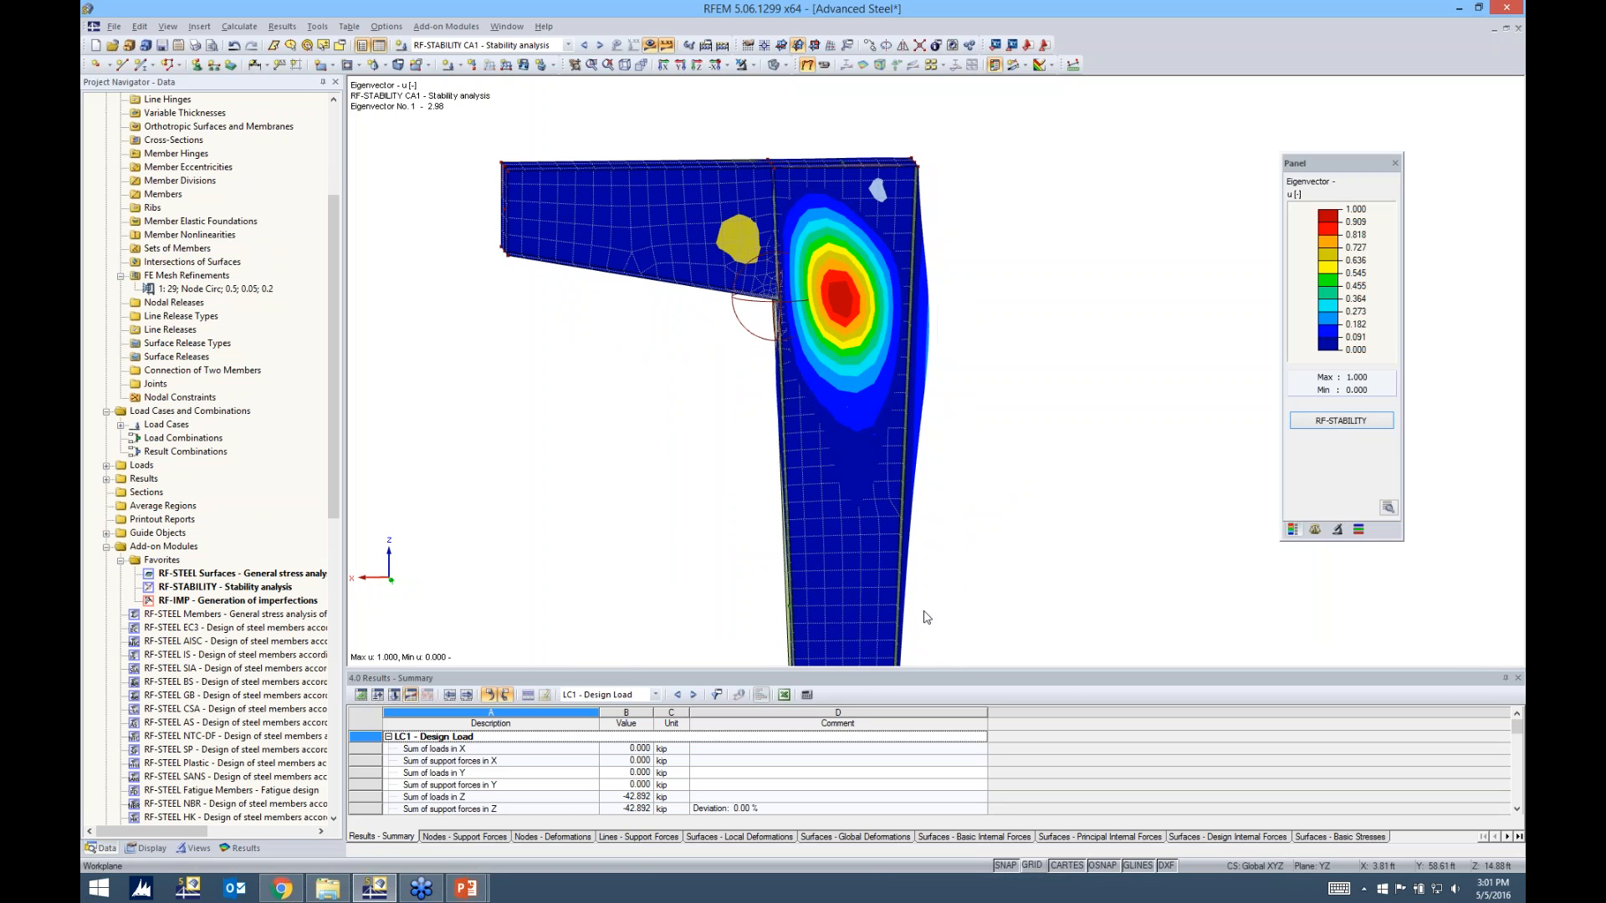
mouse_move(466, 888)
left_click(505, 759)
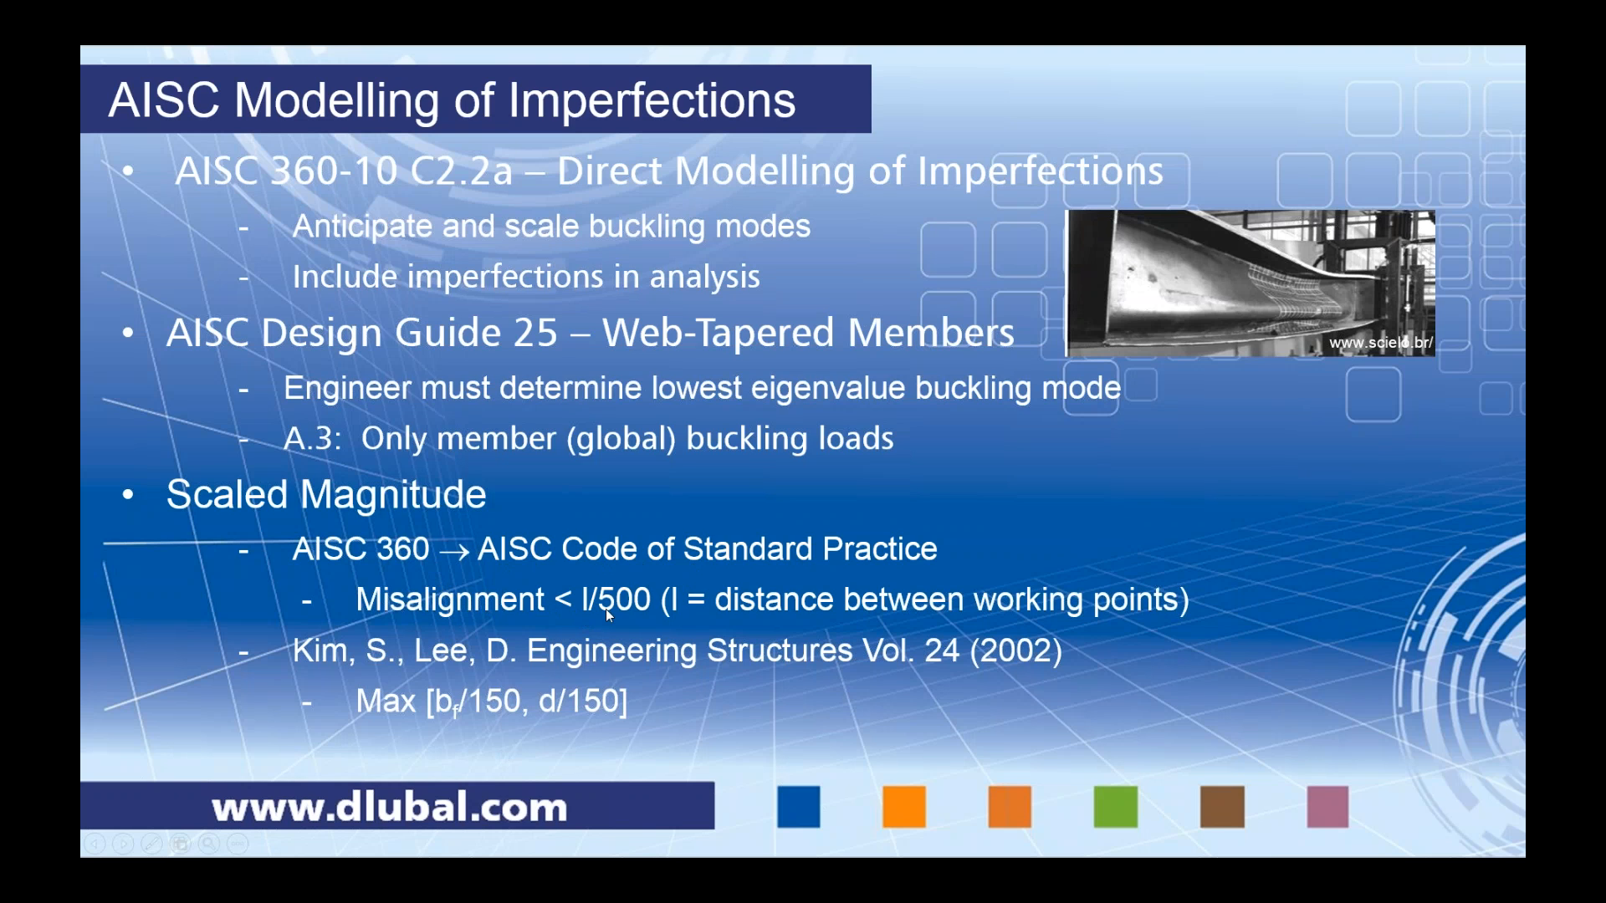
key("alt+Tab")
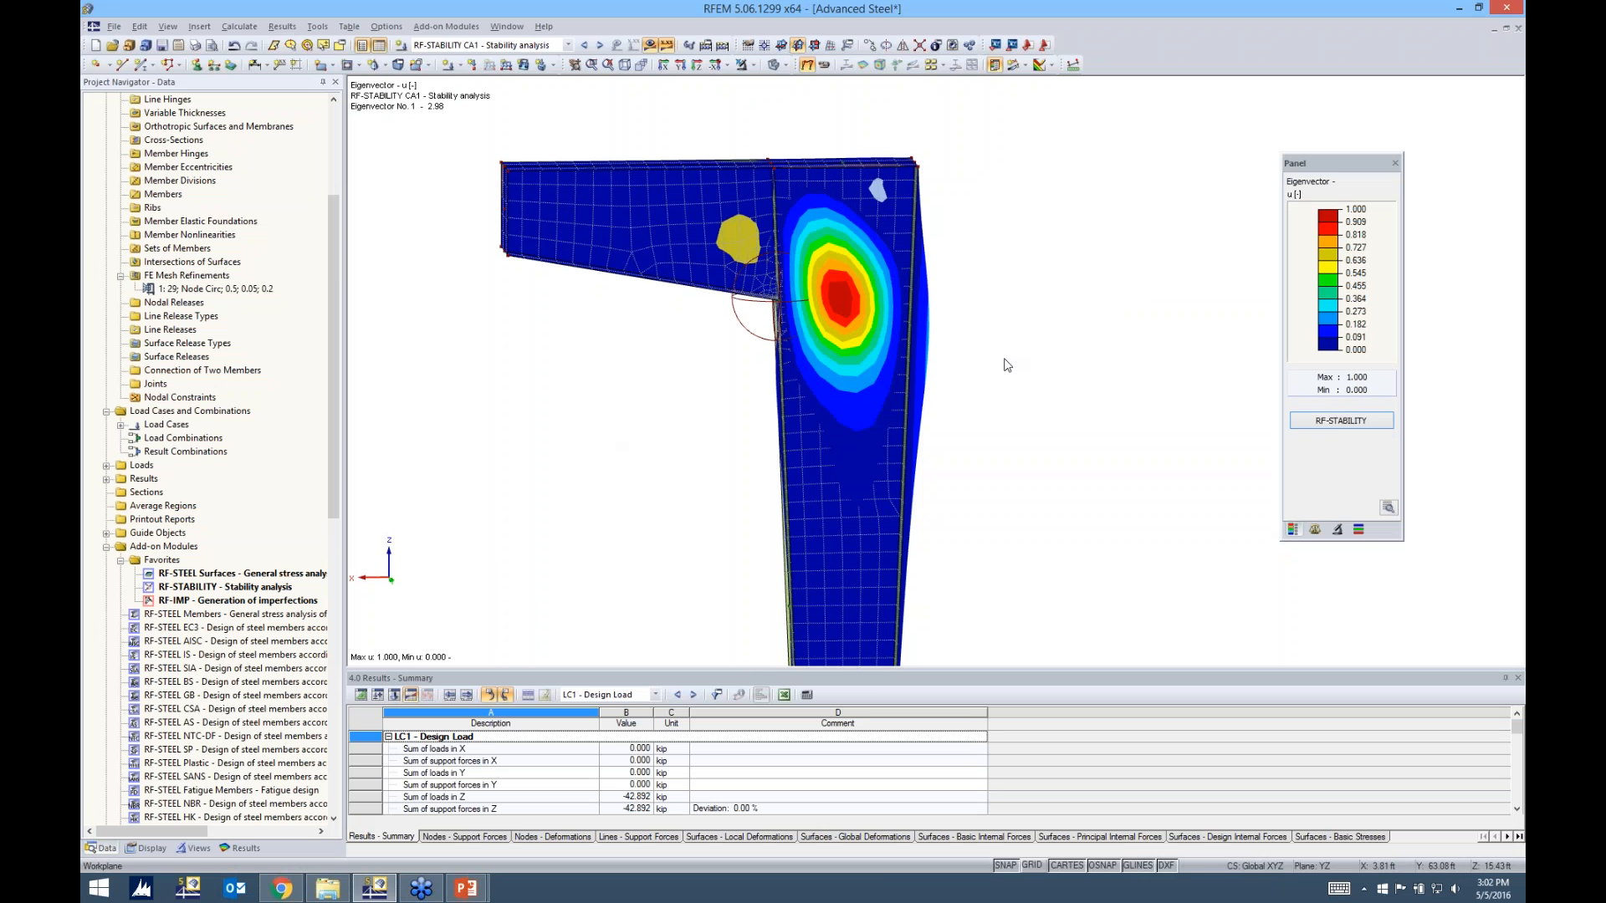
Set the work plane to XZ, in line with the web of the column and beam
scroll(1007, 359, "up", 4)
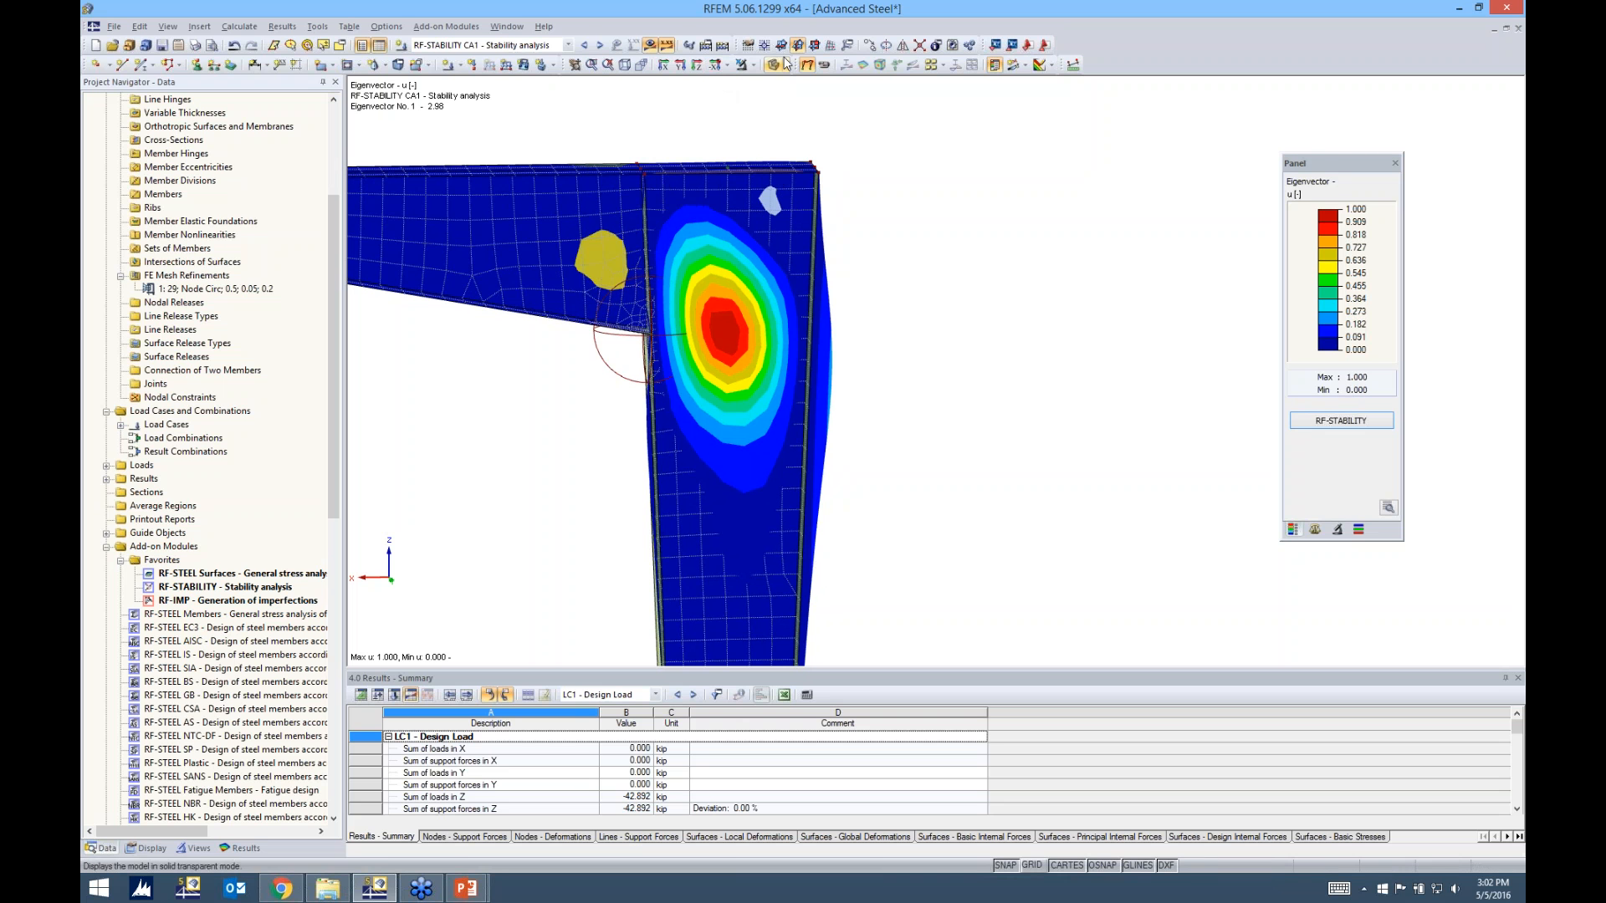
left_click(765, 48)
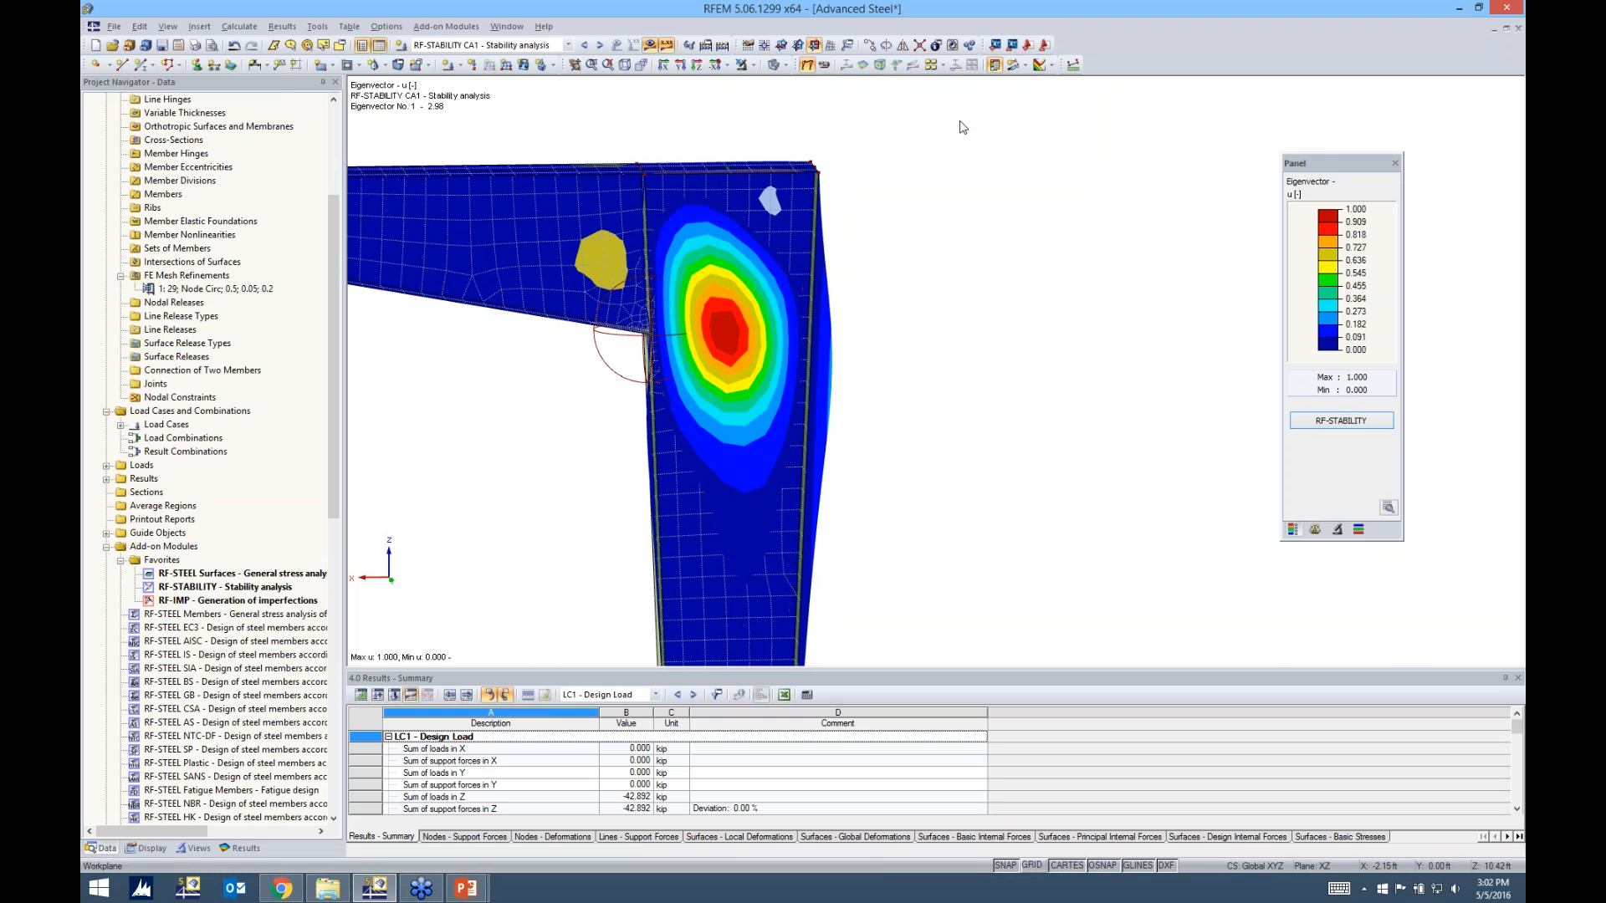
Measure the diagonal distance across the buckled column web, from node 12 at the beam-column top to the outer flange below the buckle
left_click(1073, 65)
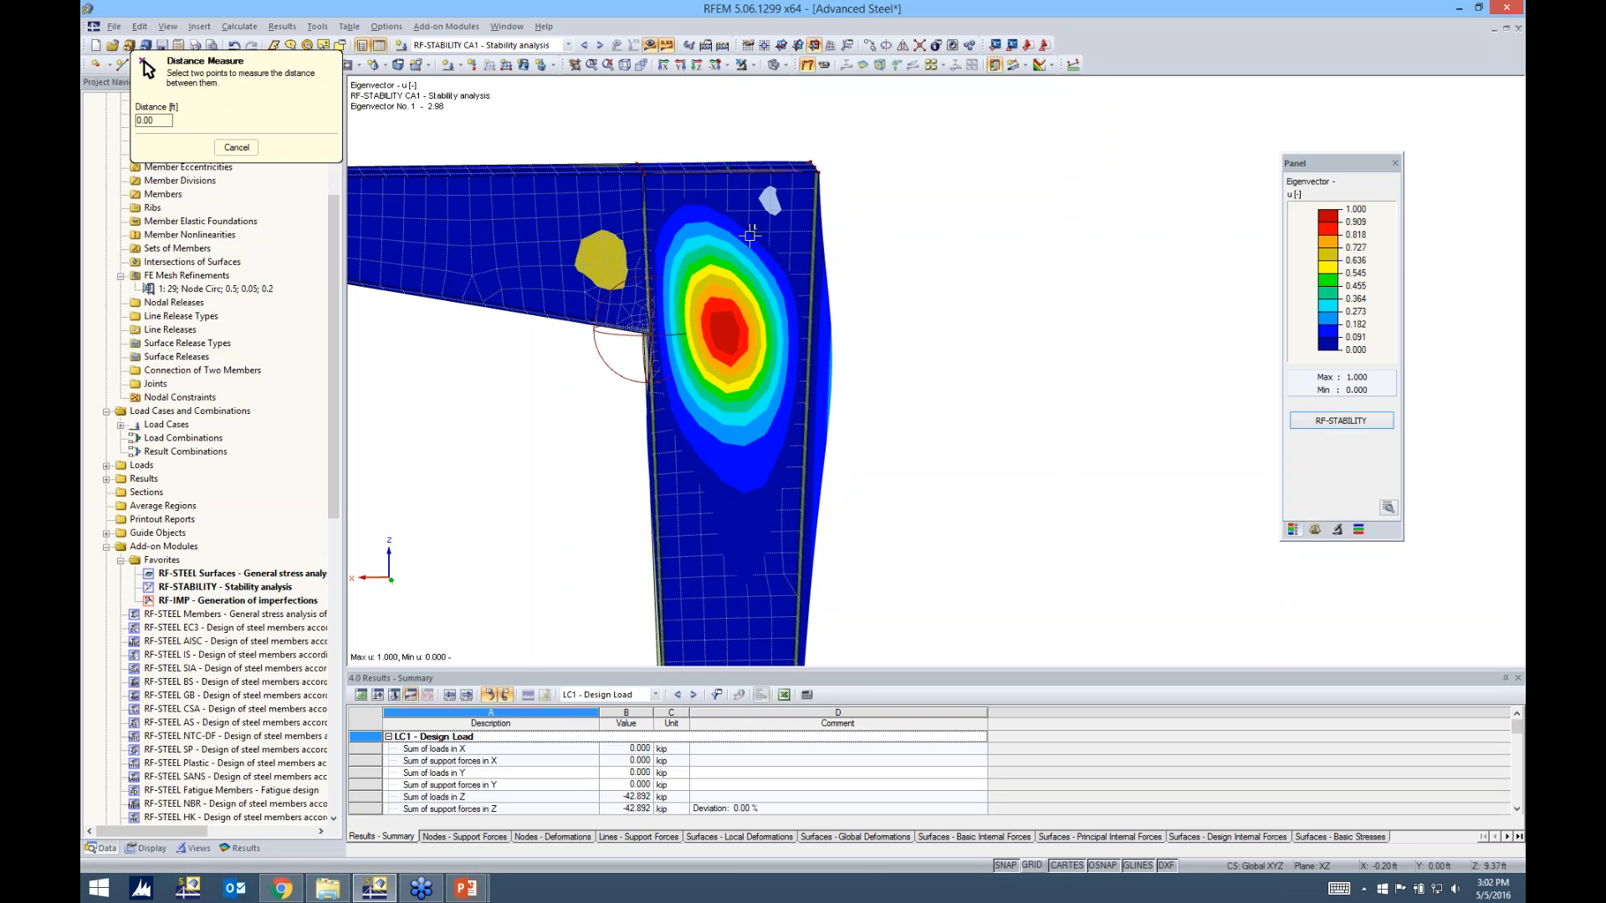
left_click(644, 175)
left_click(796, 642)
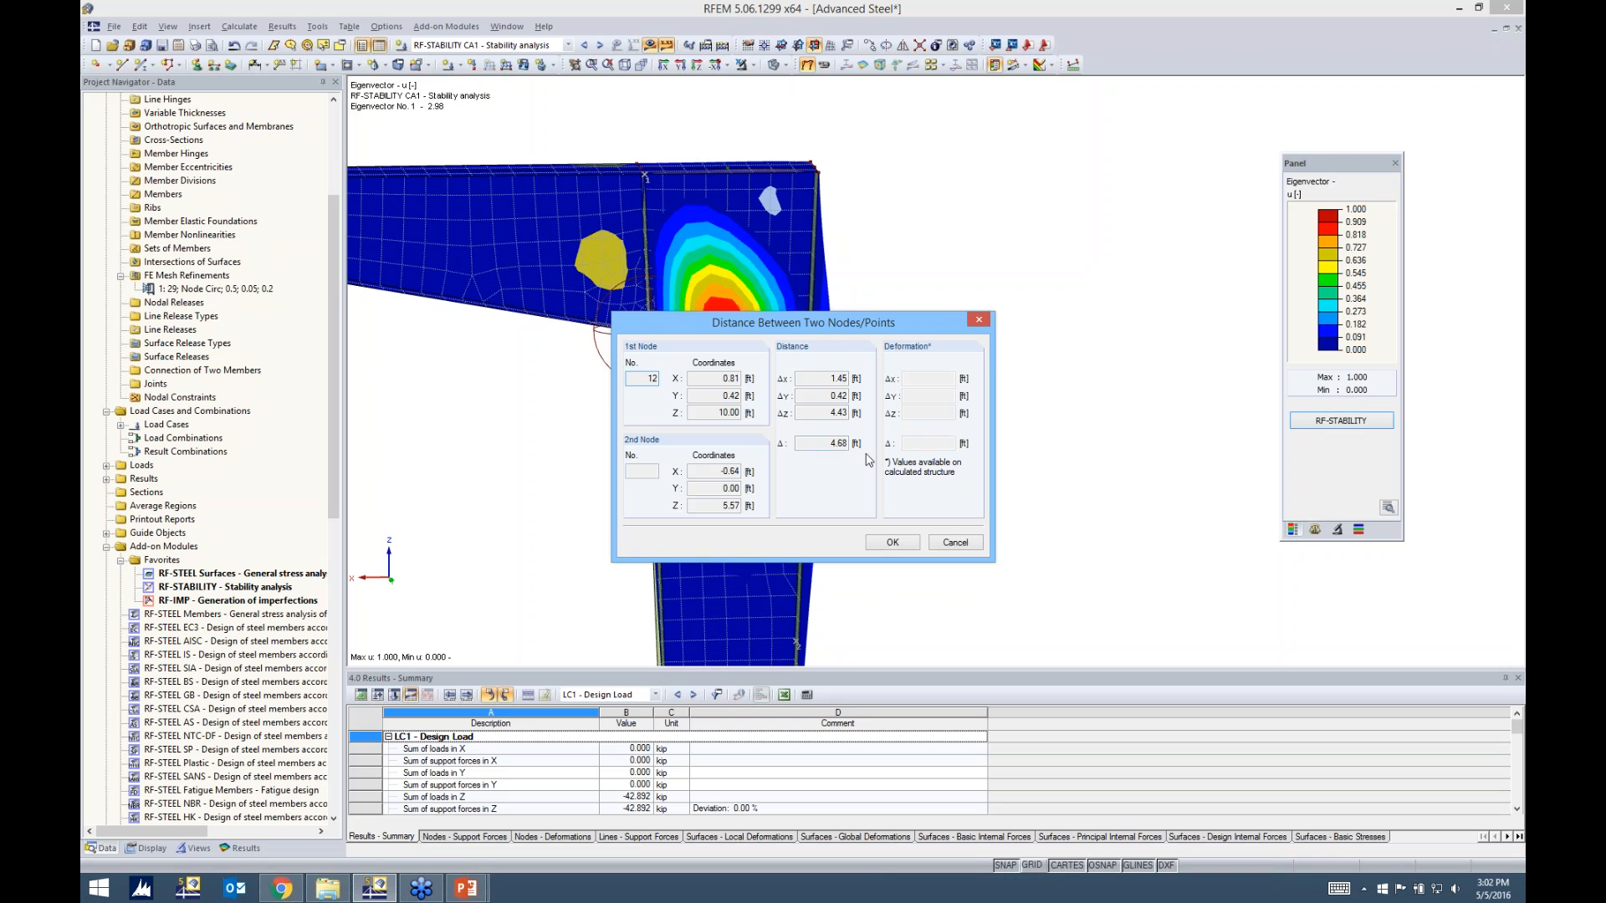
left_click_drag(884, 315, 1089, 241)
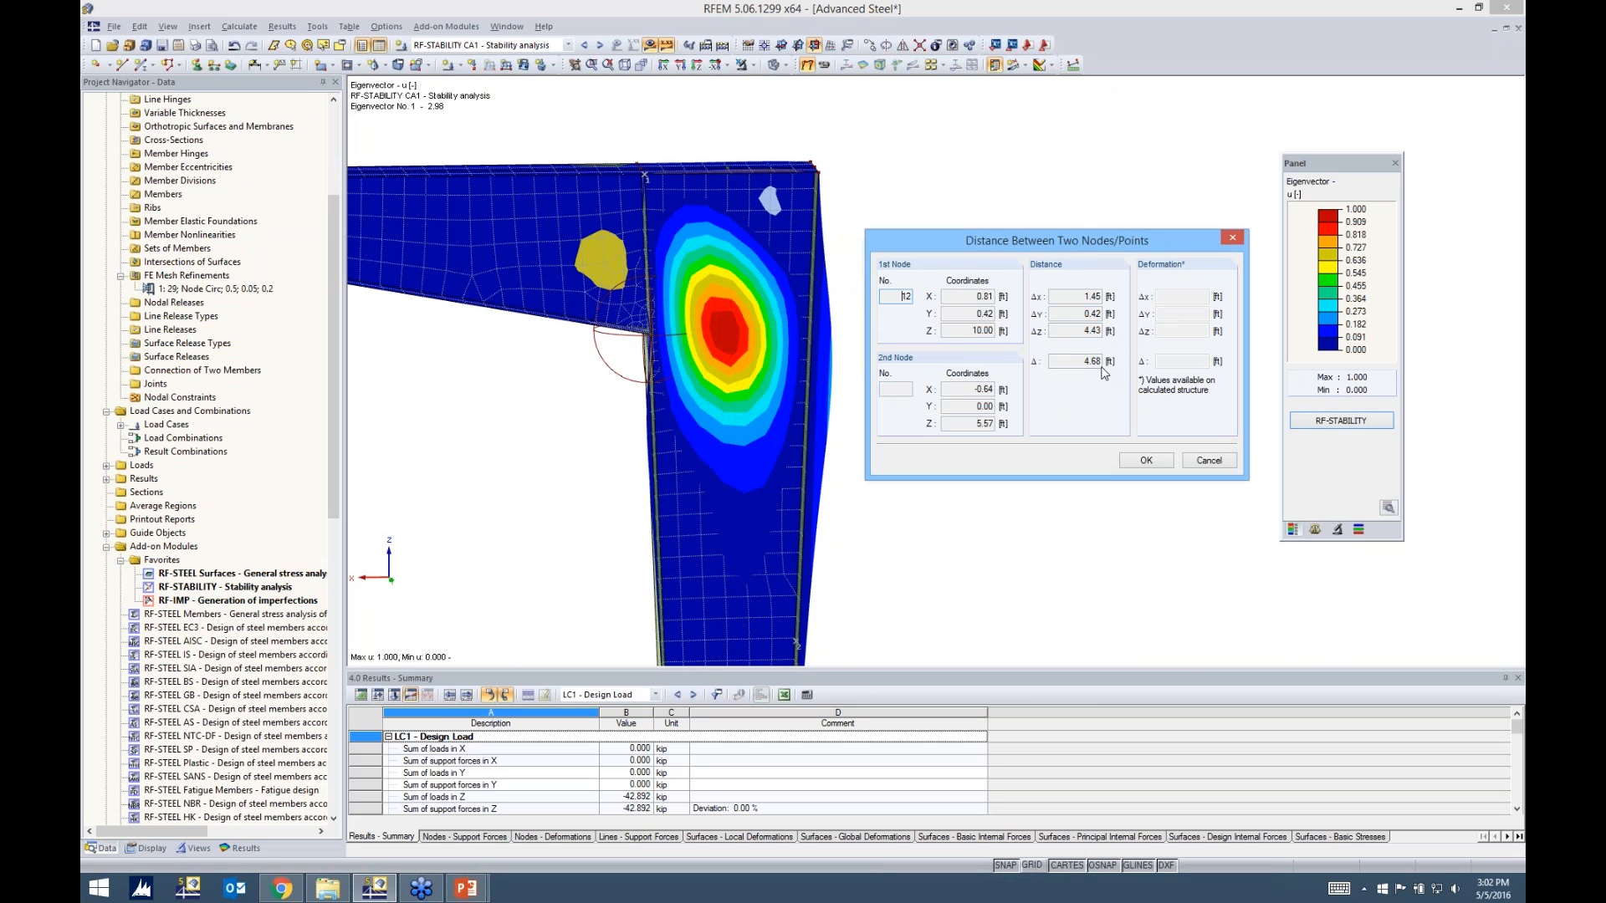
left_click(1144, 461)
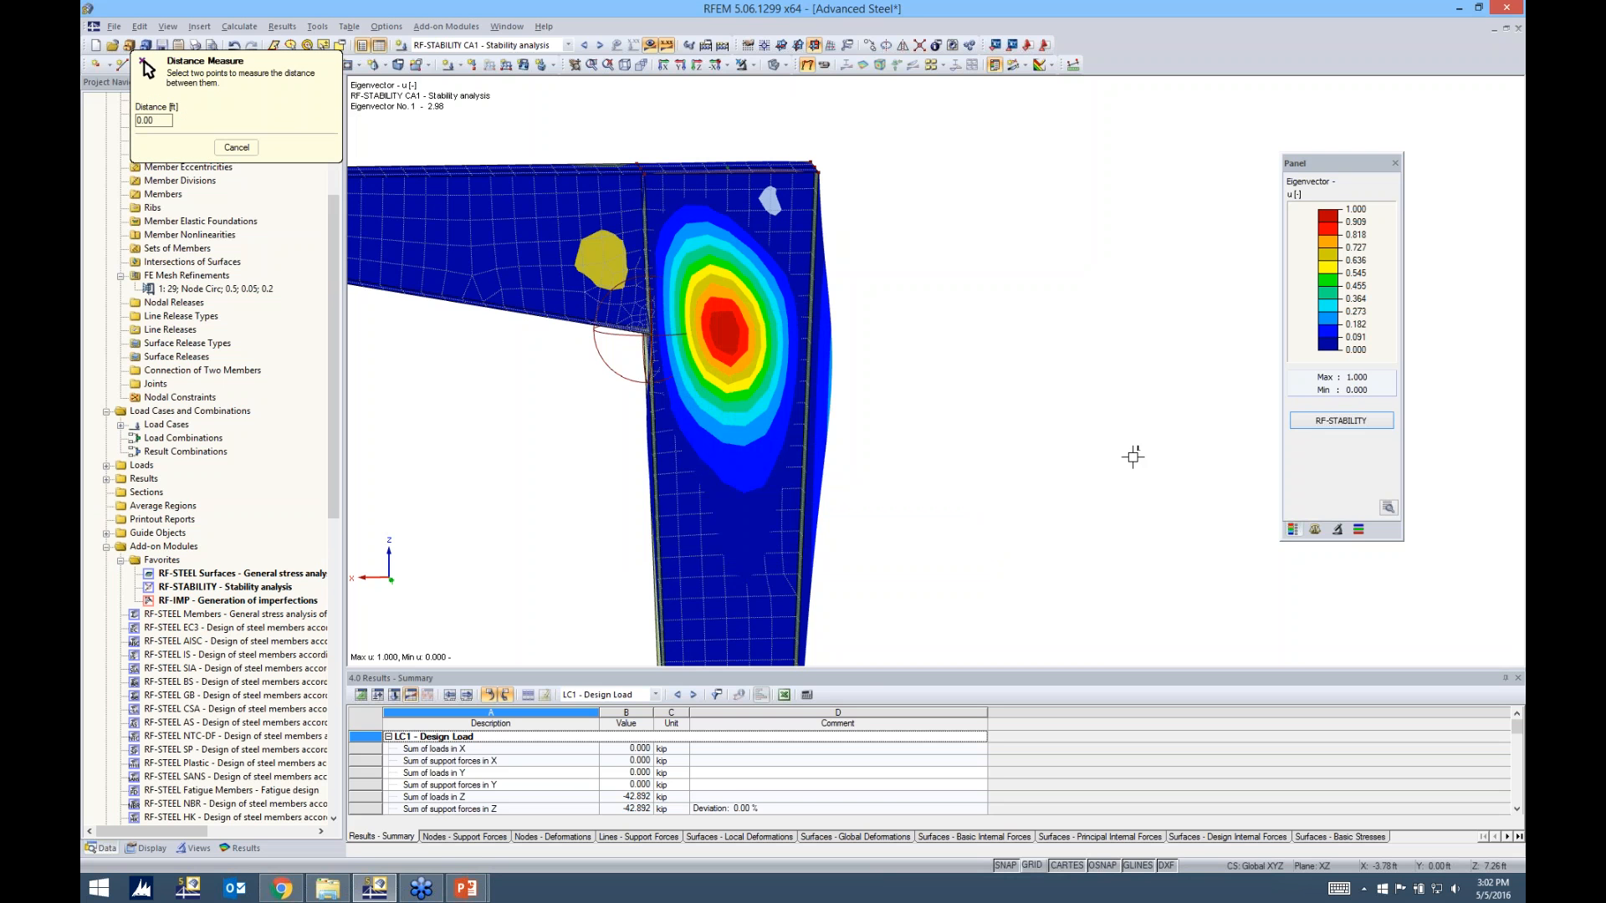
left_click(237, 147)
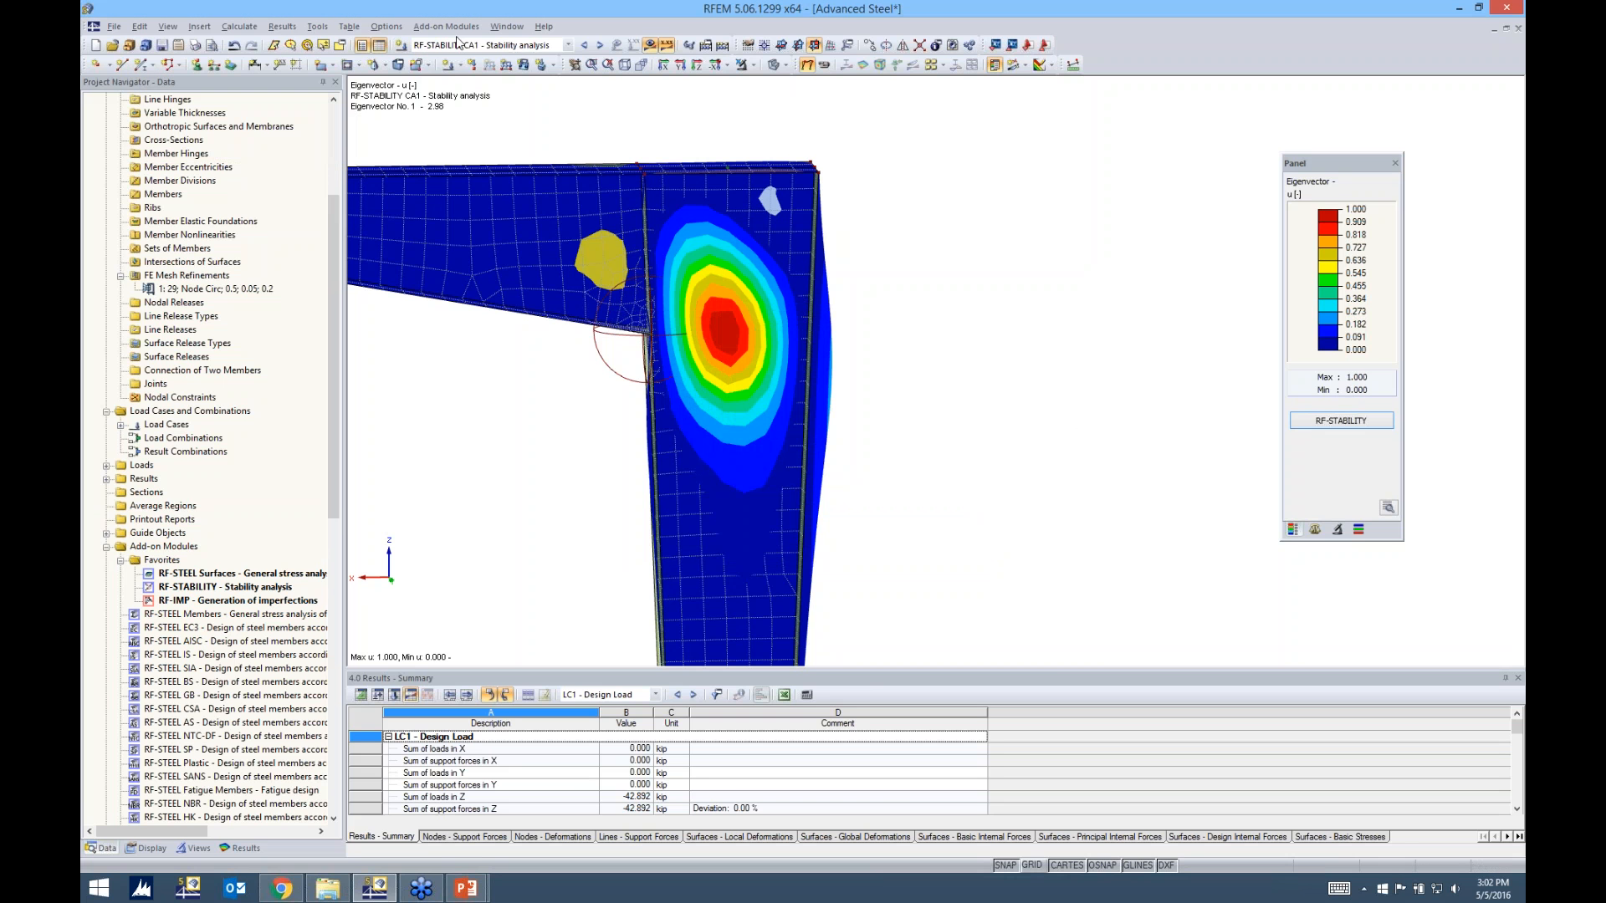
Reopen RF-IMP case CA1, set the maximum ordinate of the pre-deformation to 0.12 in and generate the imperfections
left_click(456, 46)
left_click(436, 78)
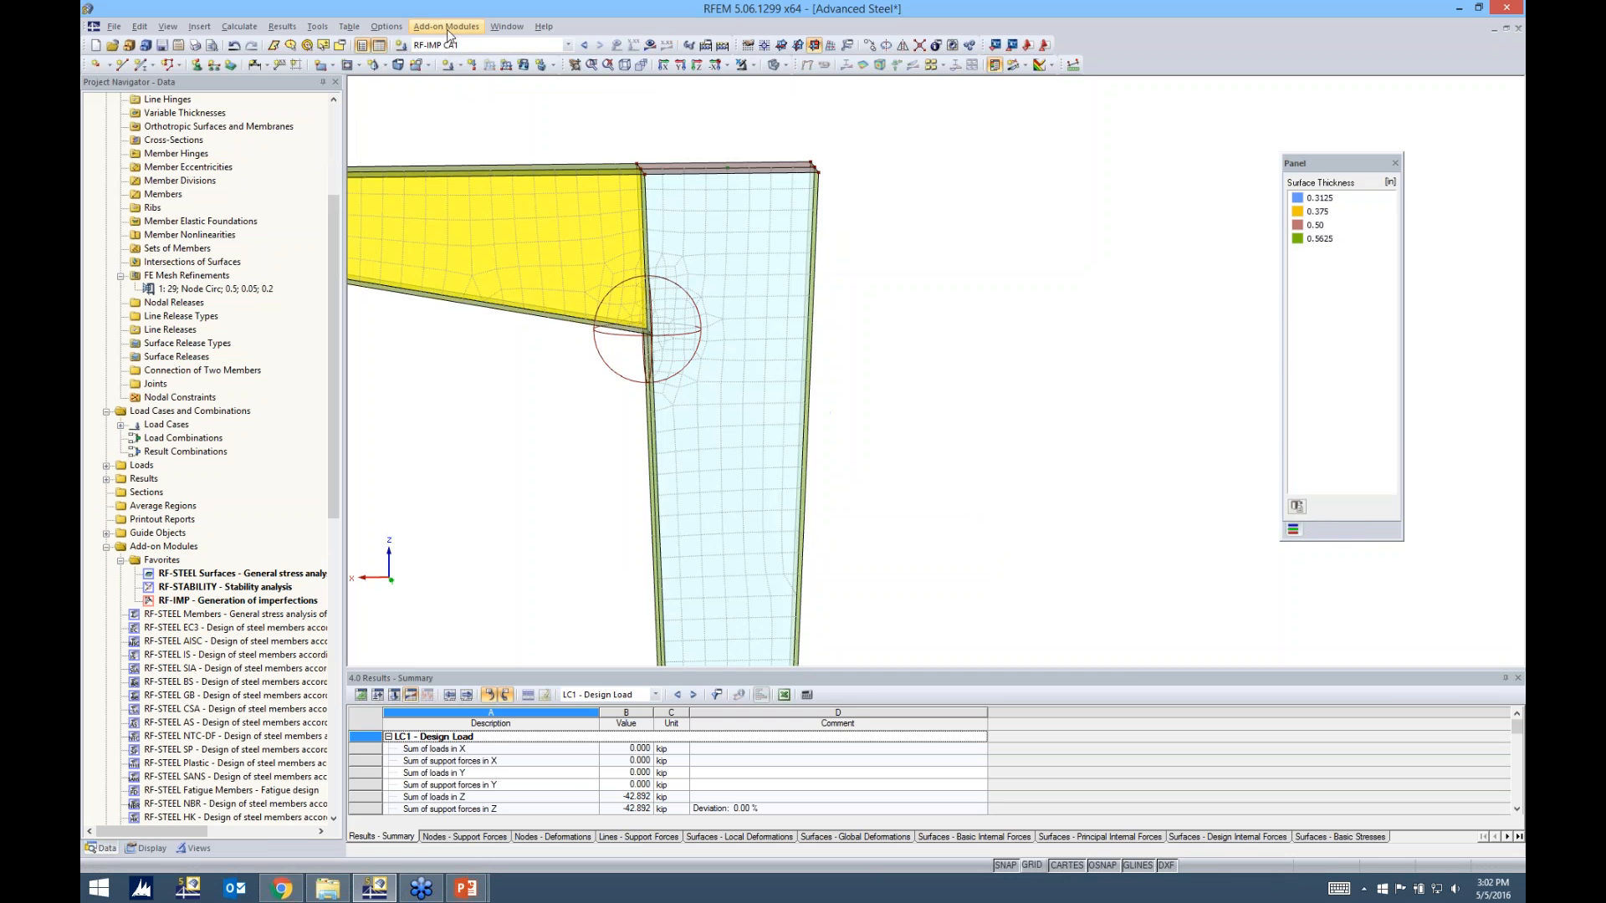
left_click(450, 27)
left_click(452, 52)
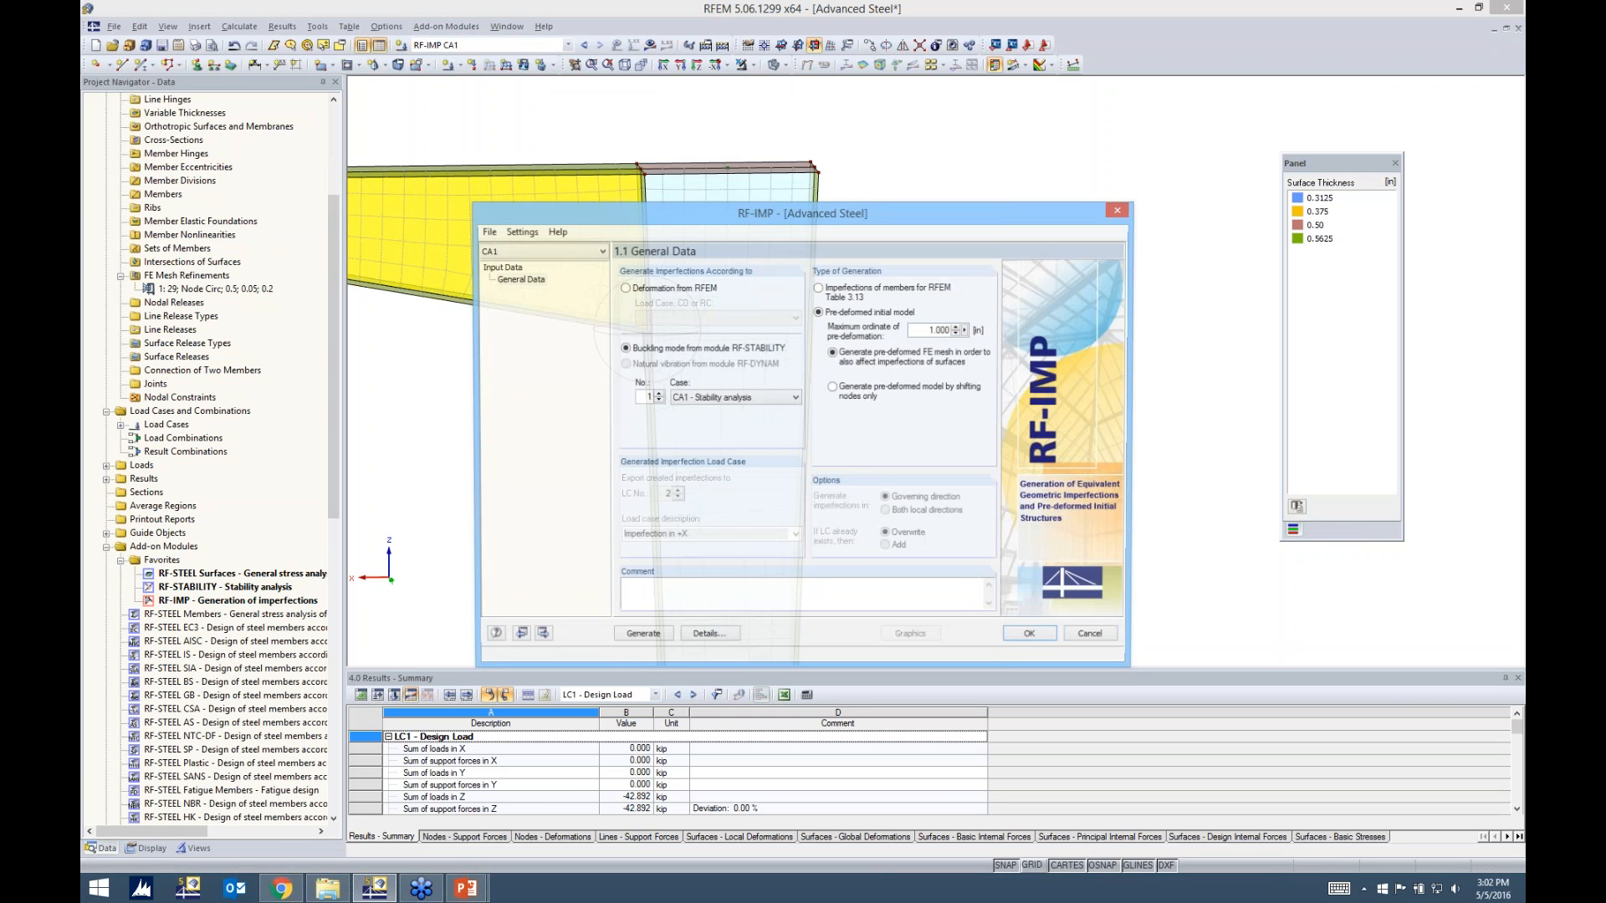
left_click_drag(930, 331, 983, 333)
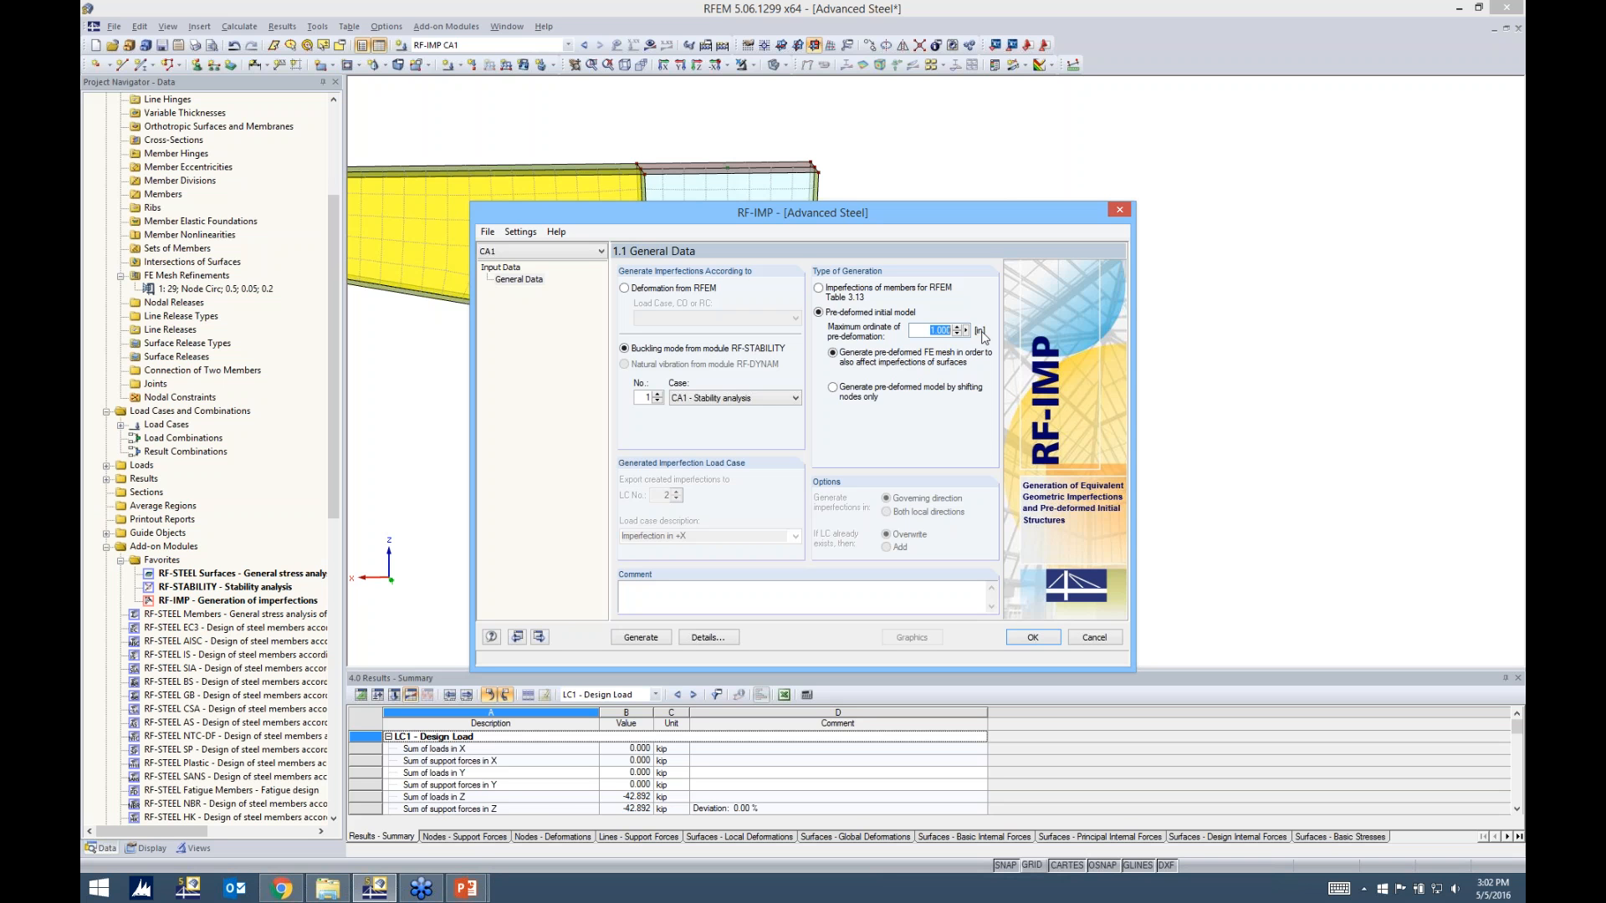
type("0.12")
left_click(641, 638)
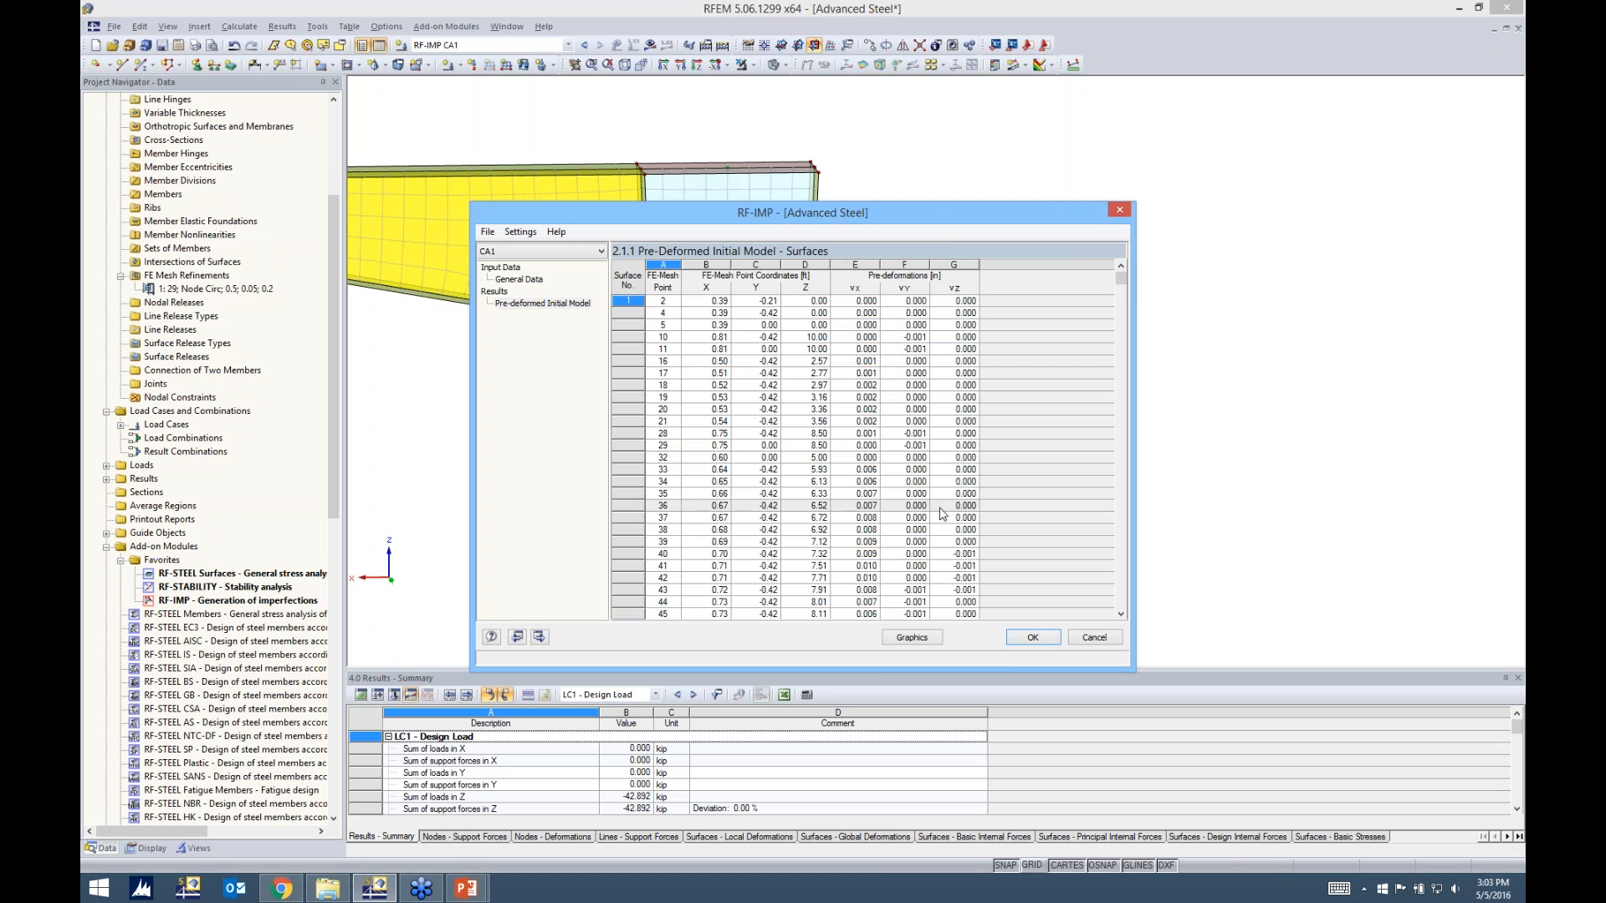
Display the RF-IMP pre-deformations graphically and examine the web's bulge from several angles against the colour scale
left_click(911, 637)
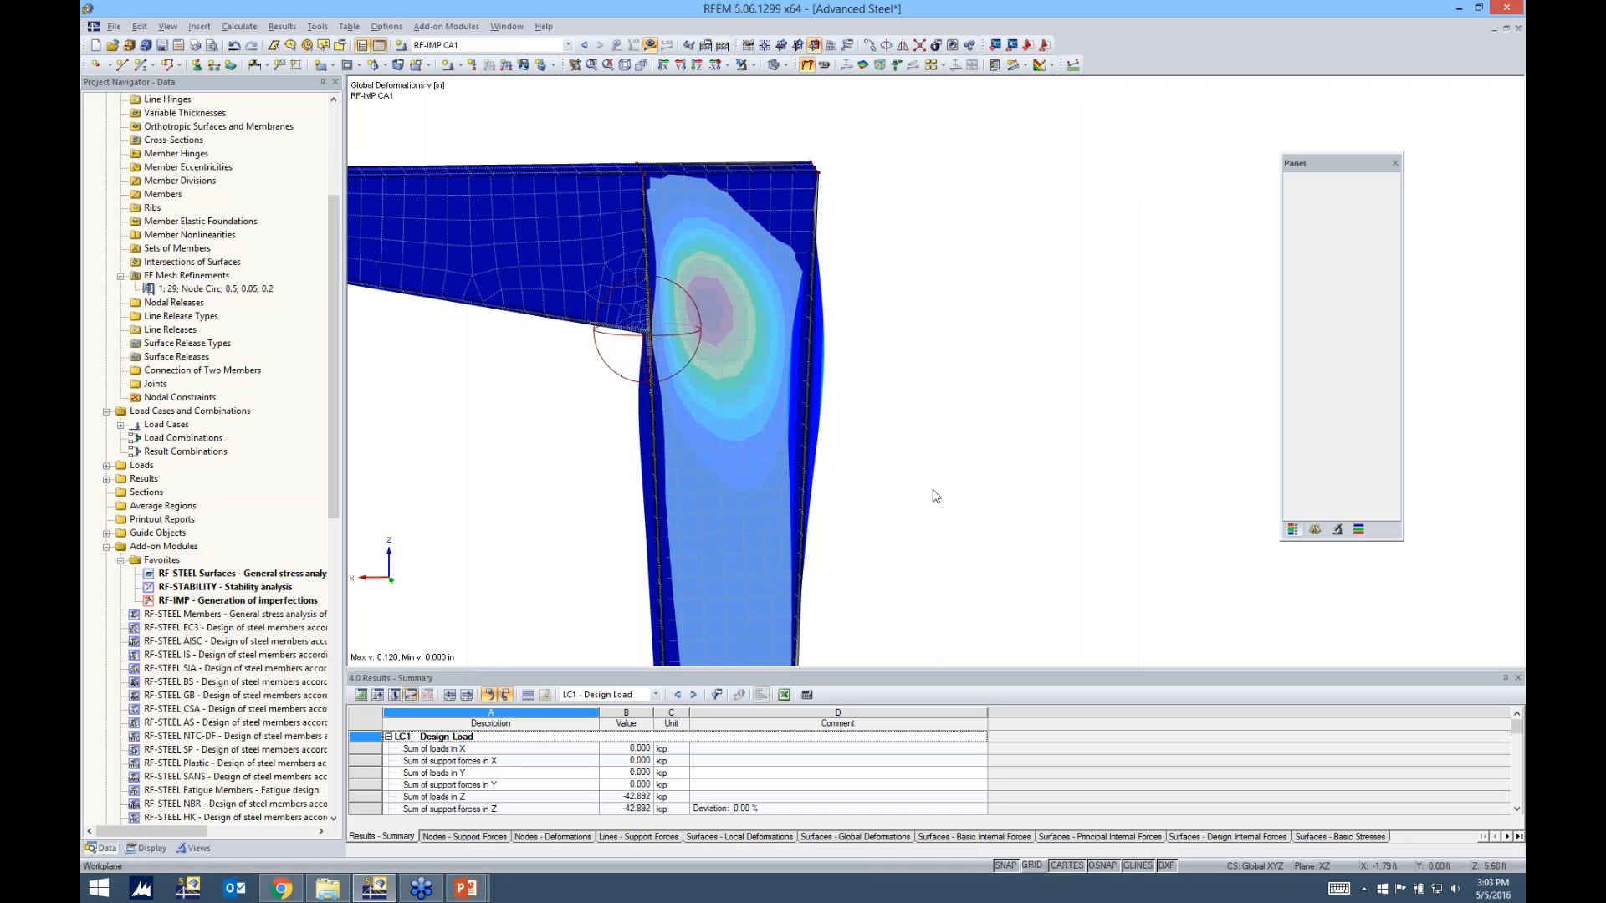
middle_click_drag(583, 428, 1154, 357, "ctrl")
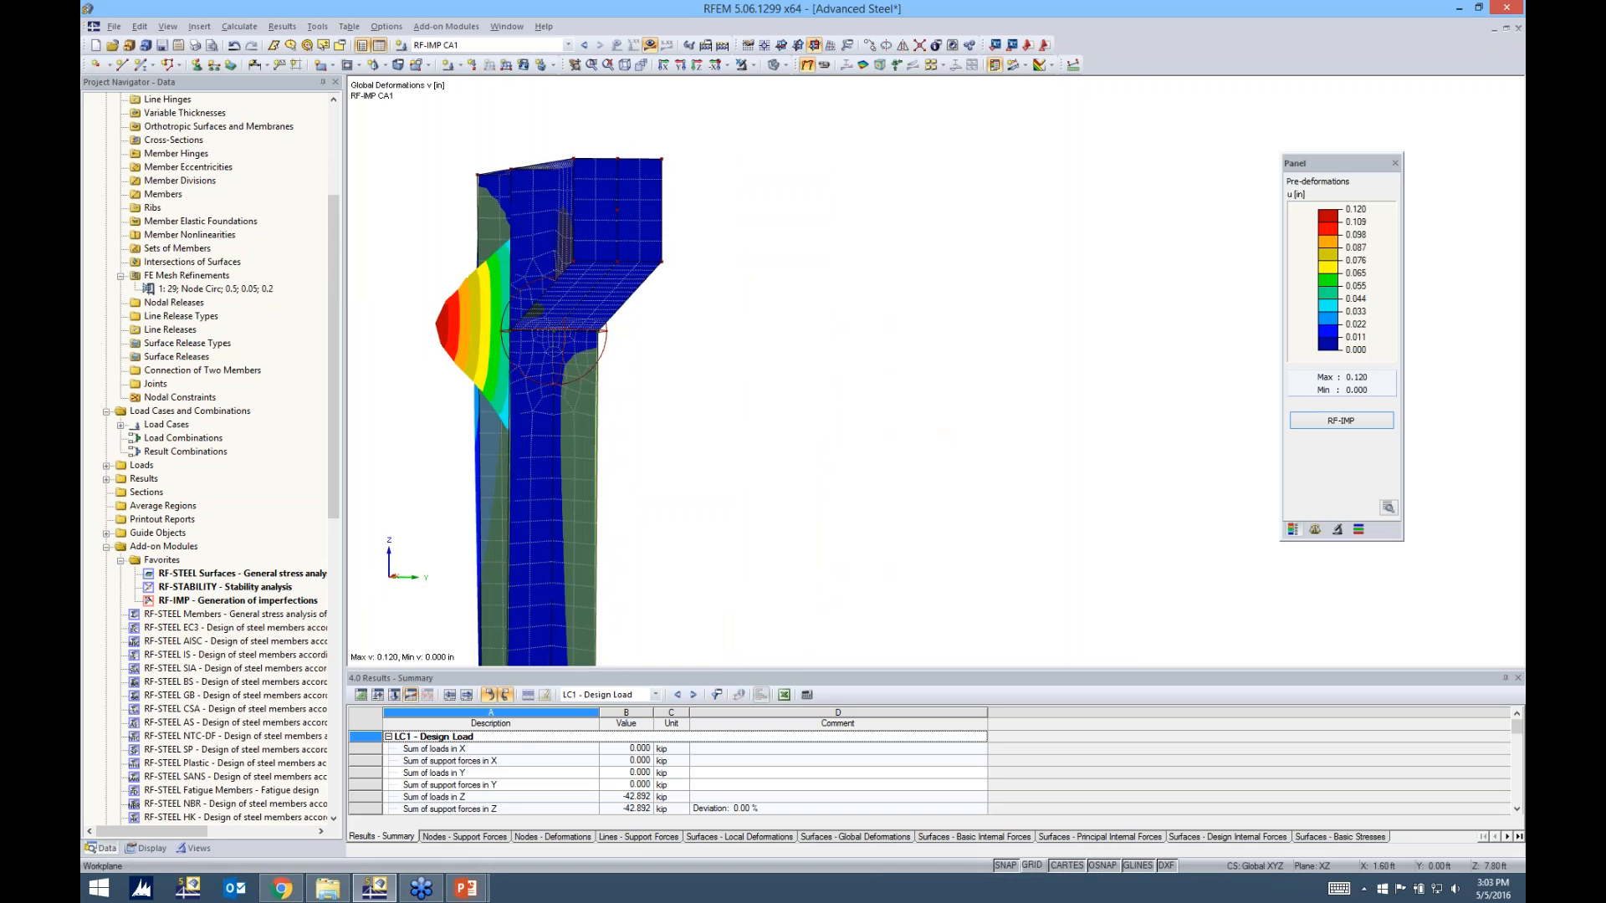
middle_click_drag(871, 420, 954, 409, "ctrl")
middle_click_drag(753, 370, 907, 365)
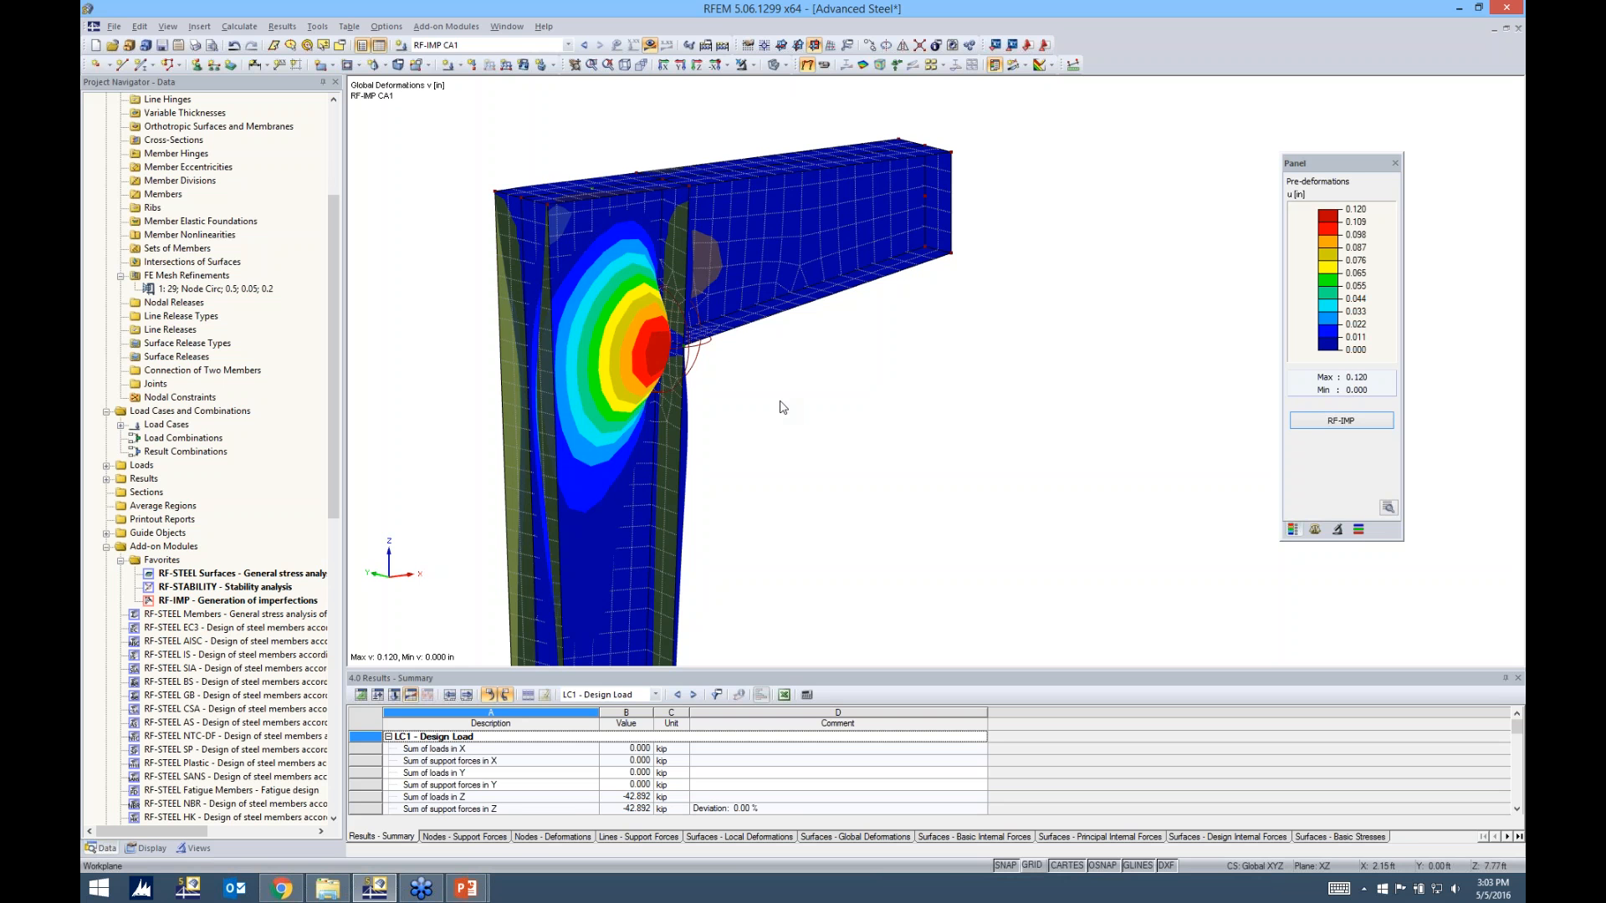
left_click_drag(1341, 170, 935, 208)
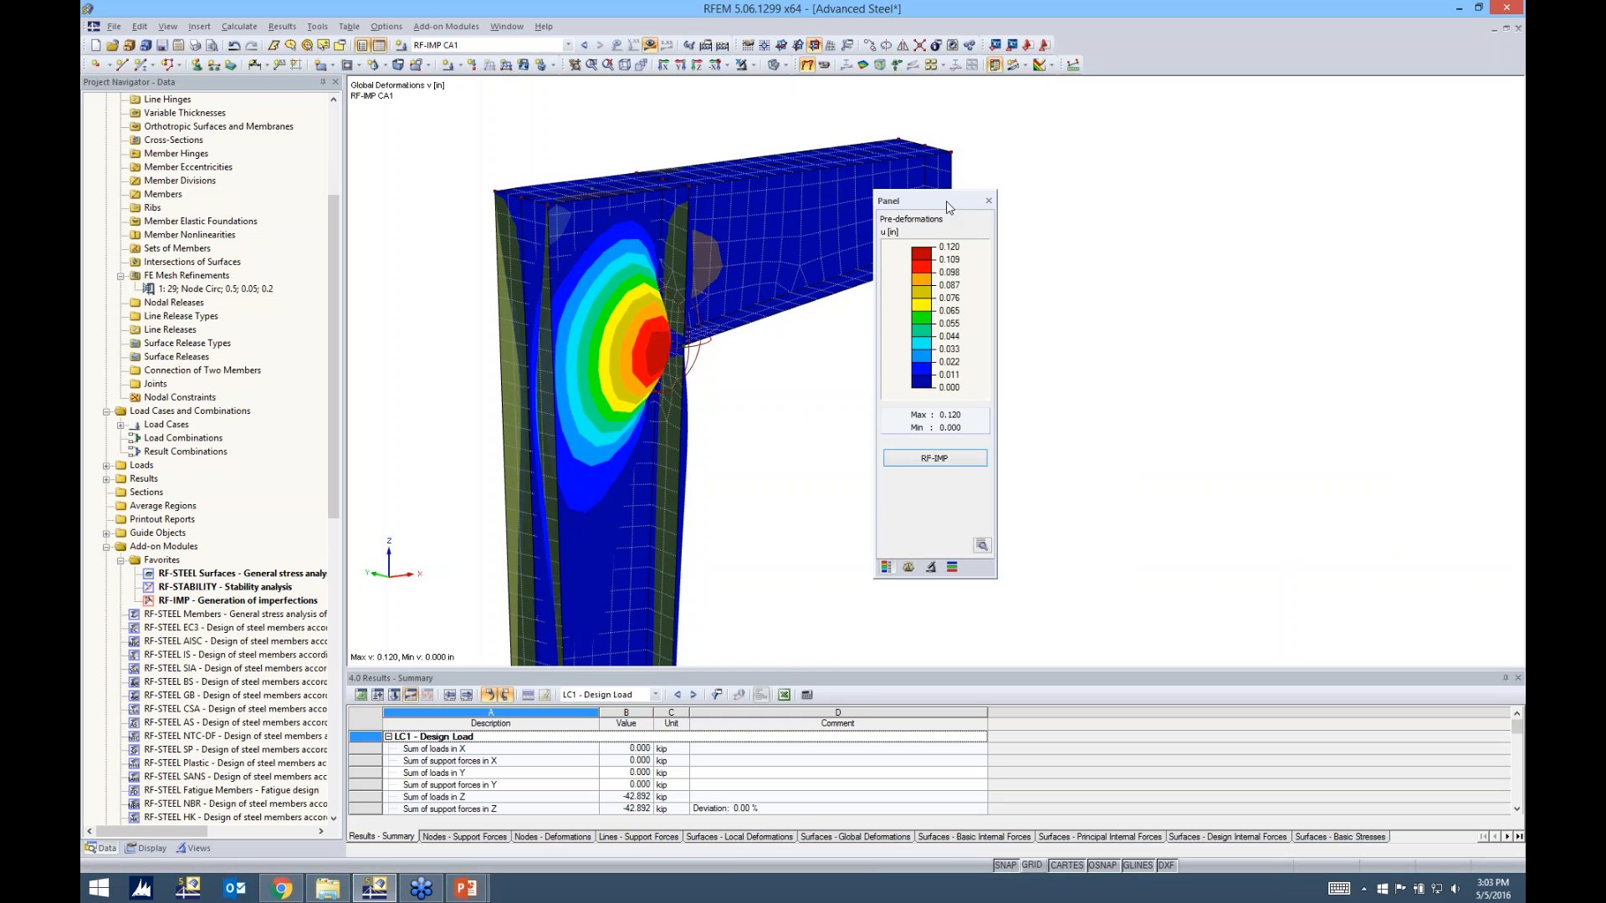
left_click_drag(947, 203, 1299, 158)
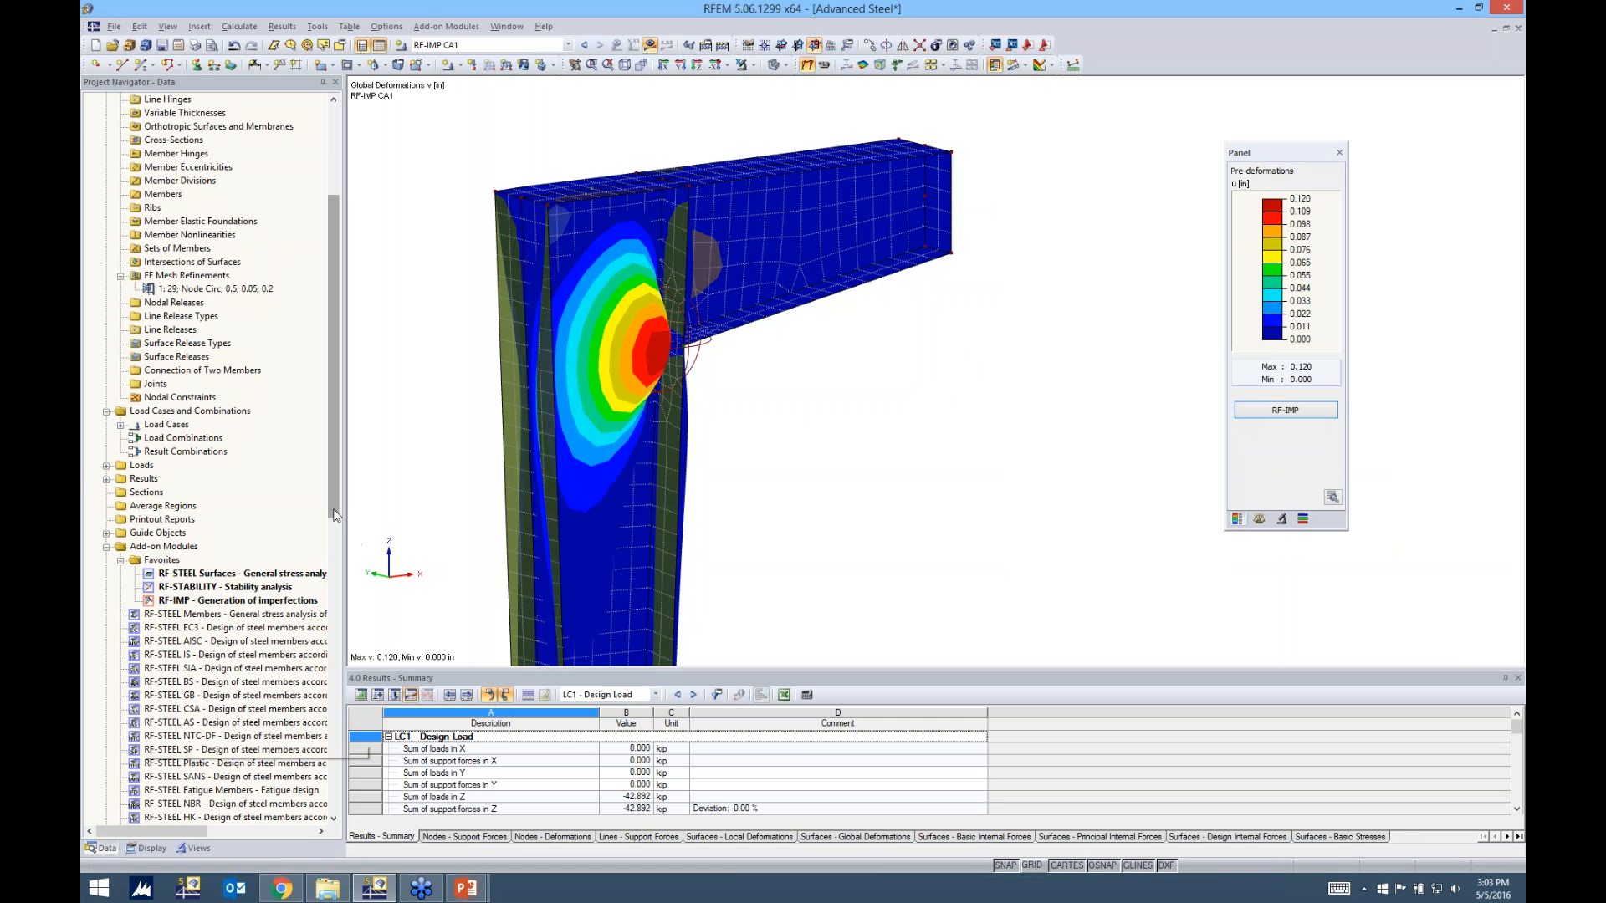
Copy load case LC1 Design Load to a new load case 2 described as "Design Load + Imp."
scroll(181, 500, "up", 5)
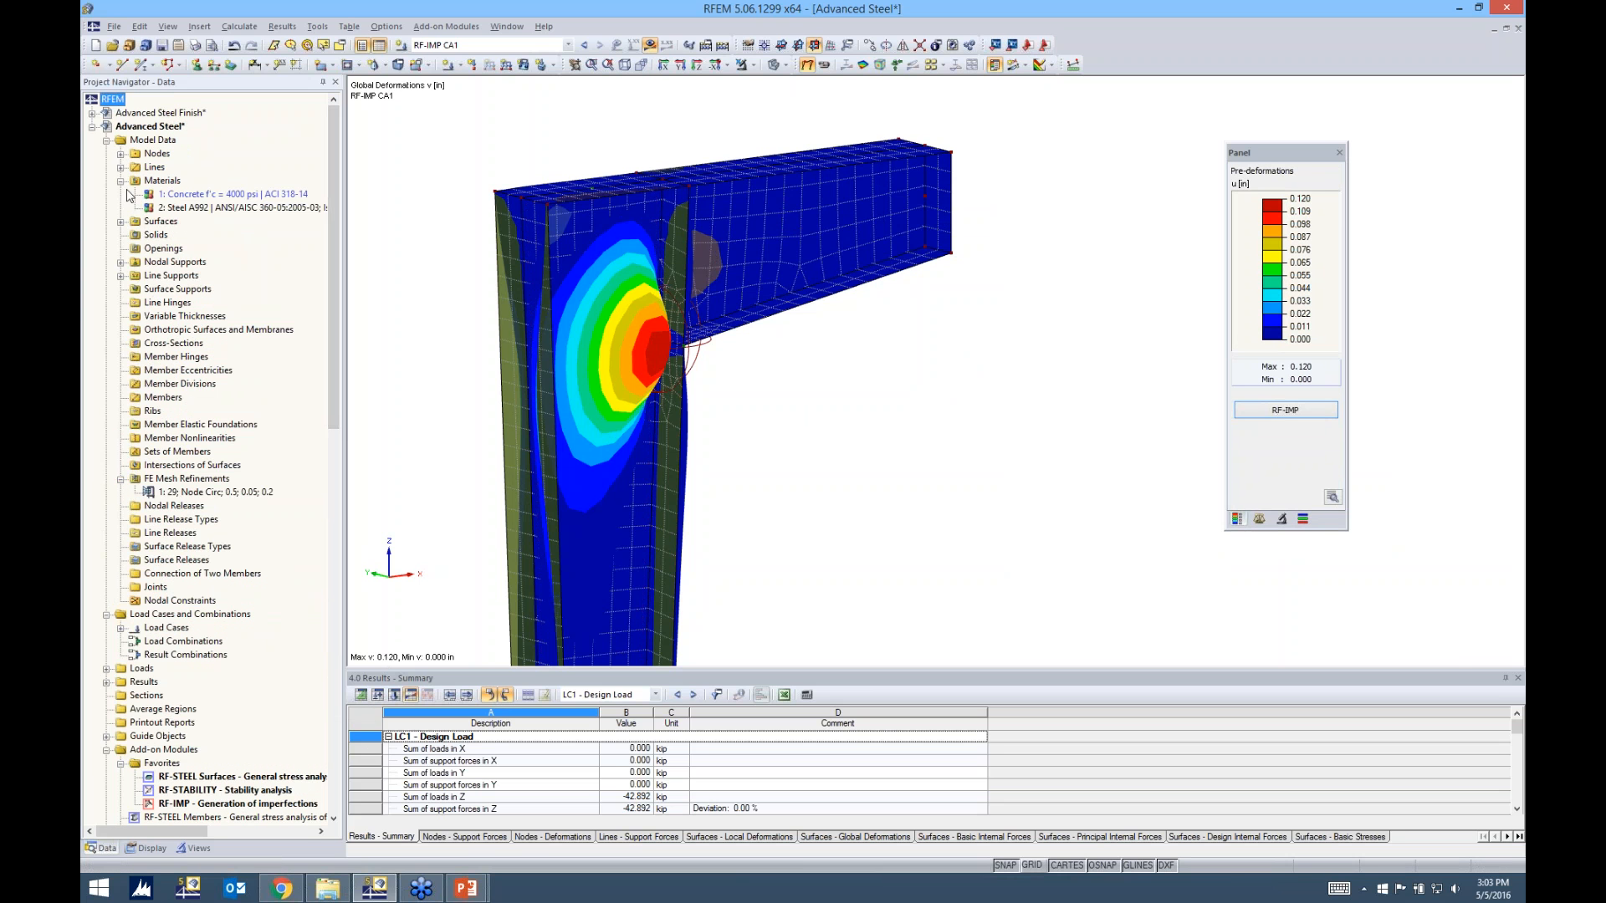
left_click(106, 141)
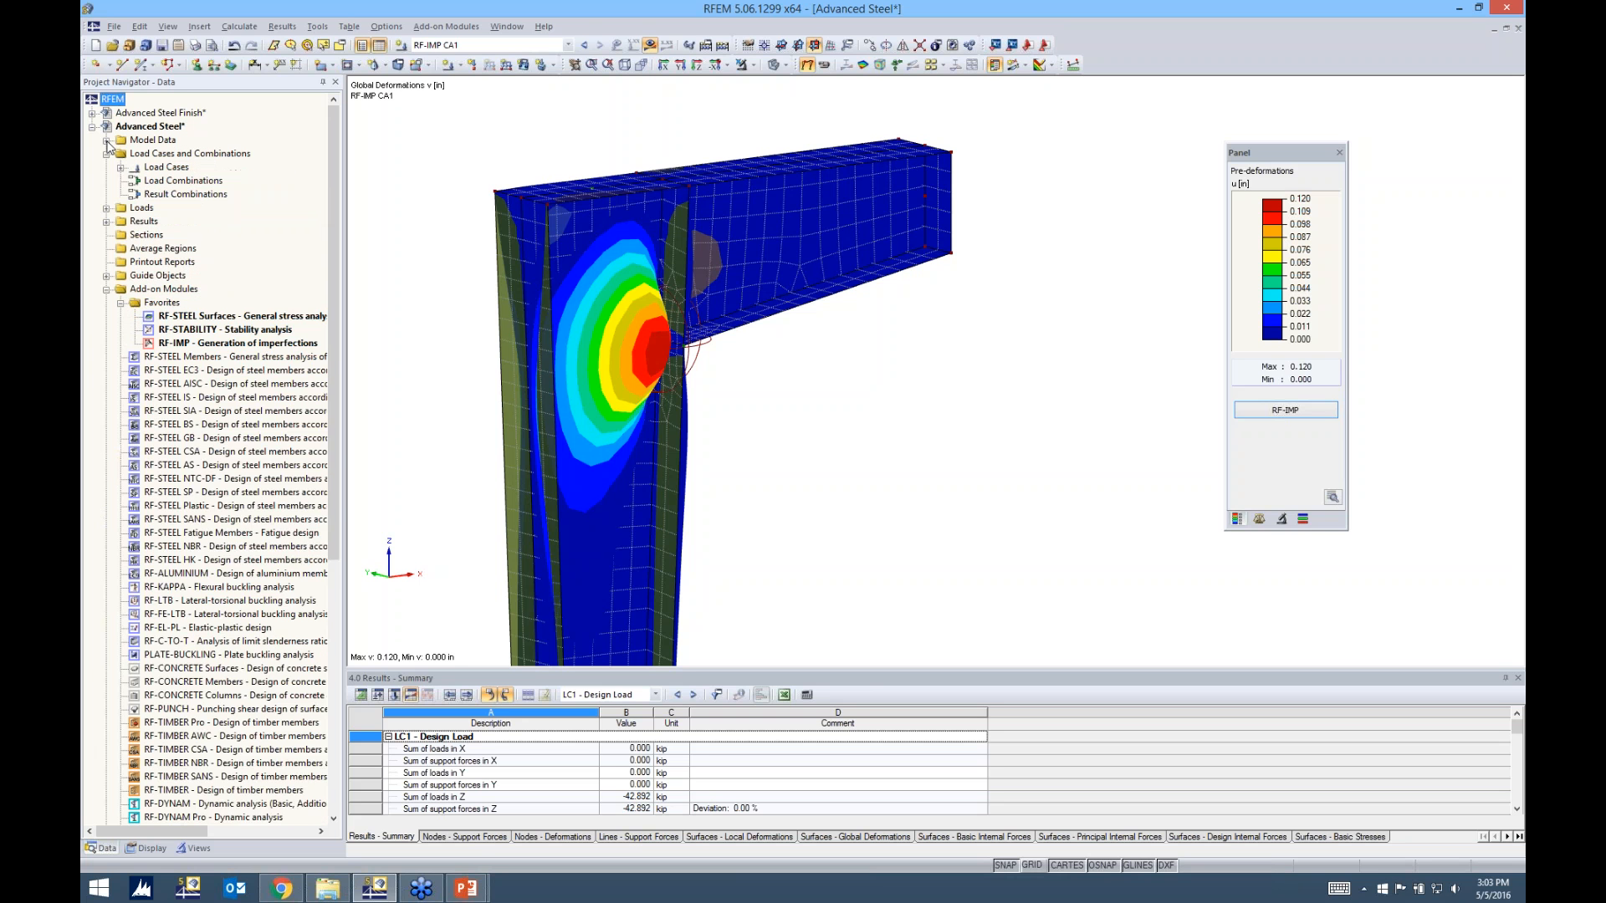
left_click(120, 168)
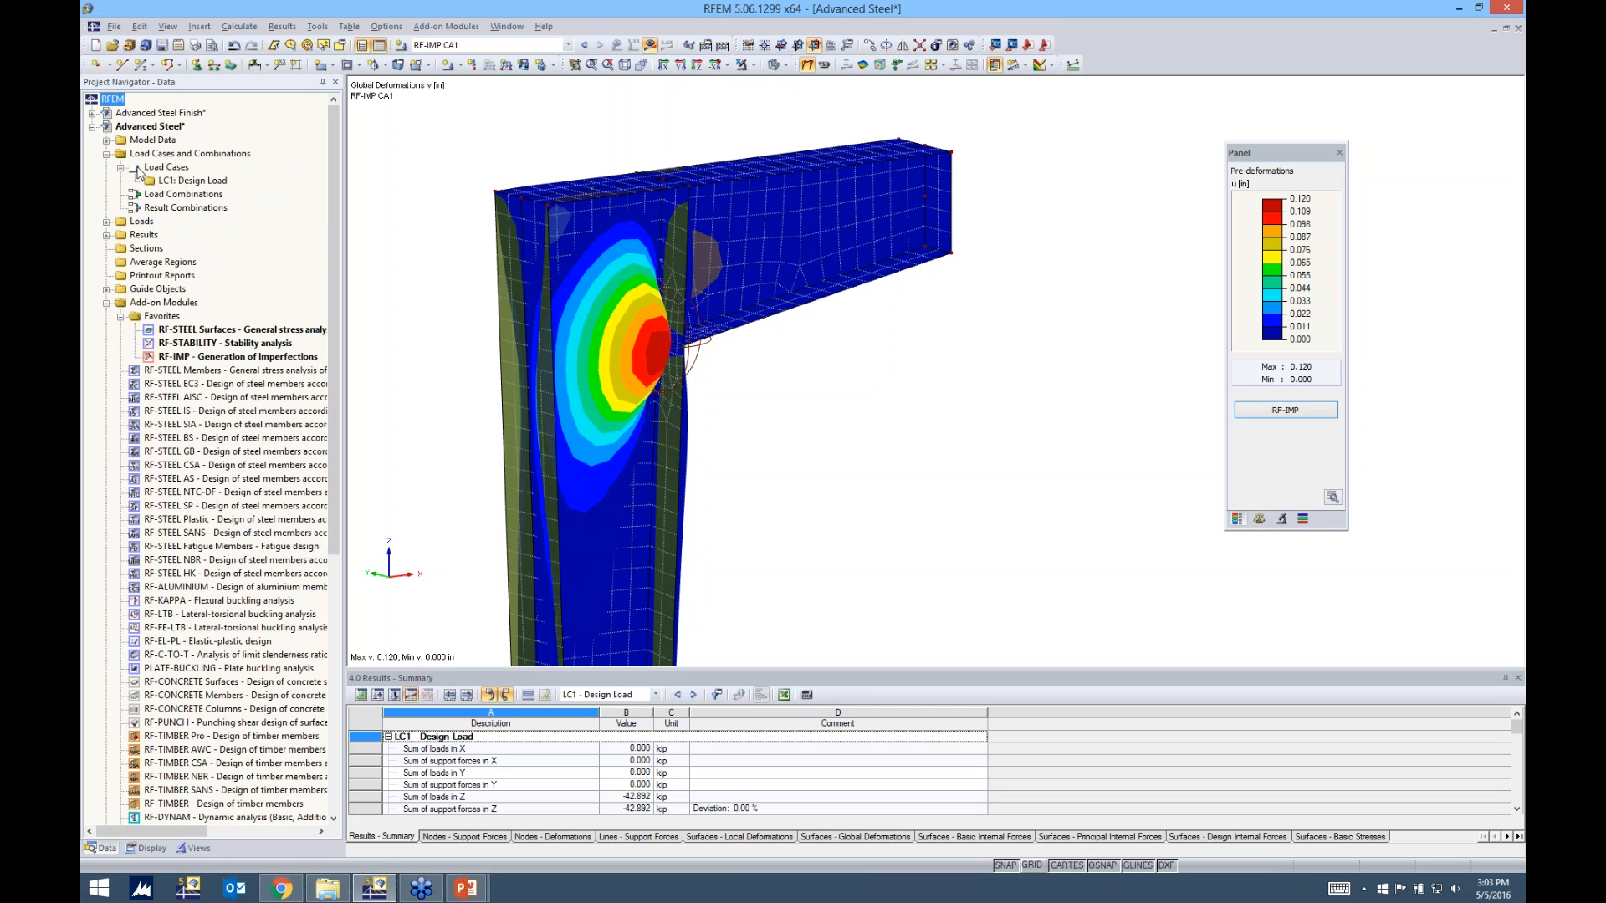
left_click(170, 183)
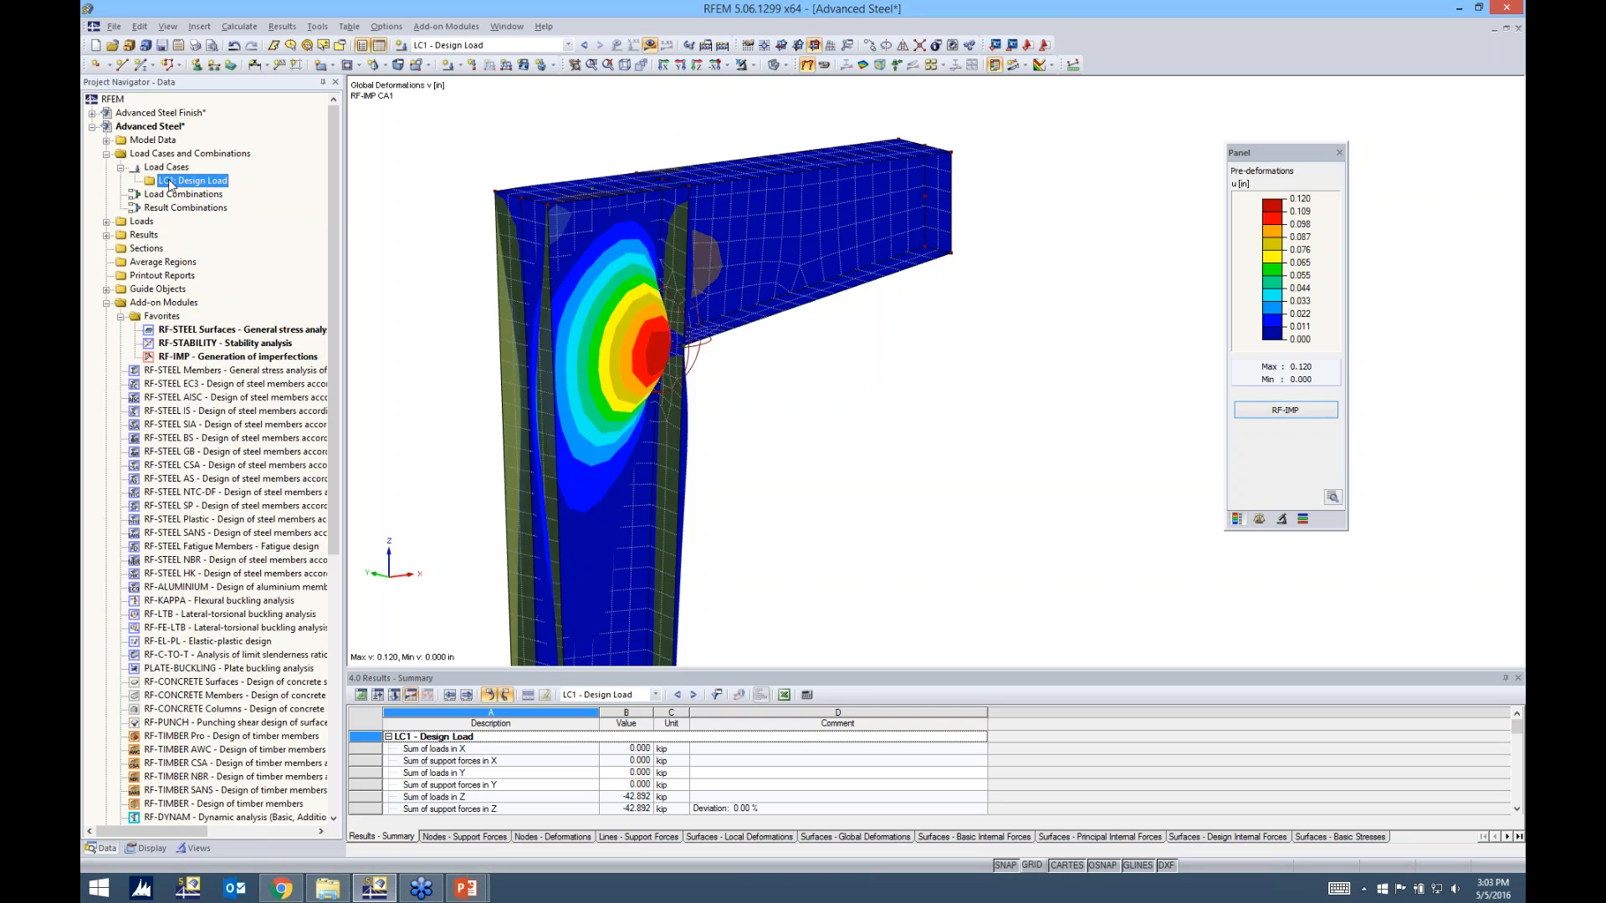
right_click(170, 182)
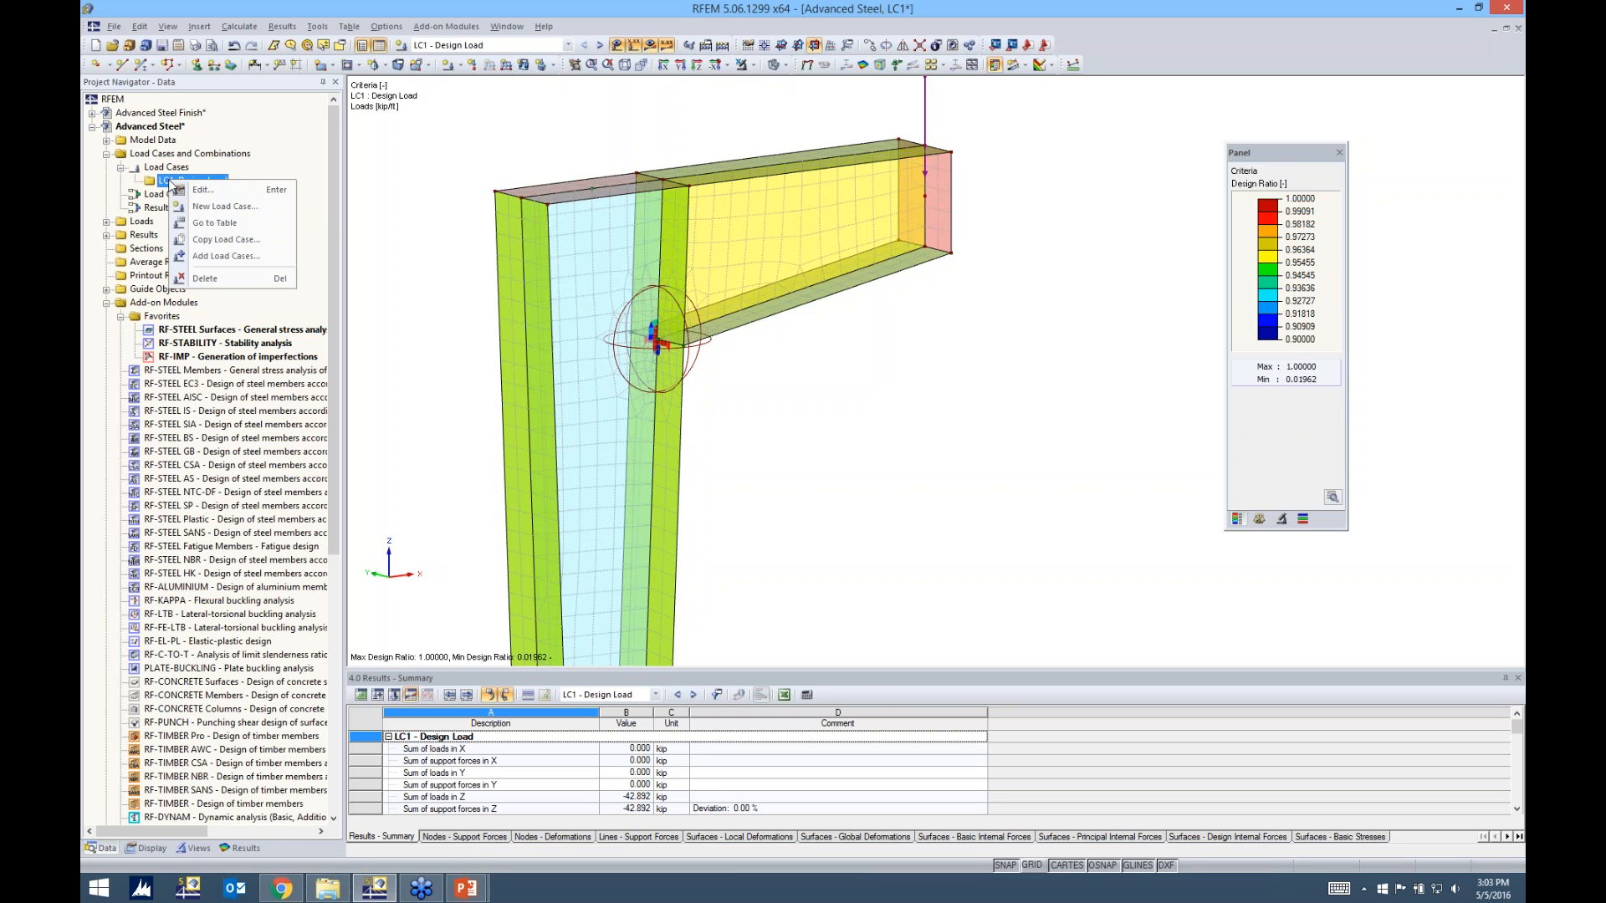
left_click(215, 247)
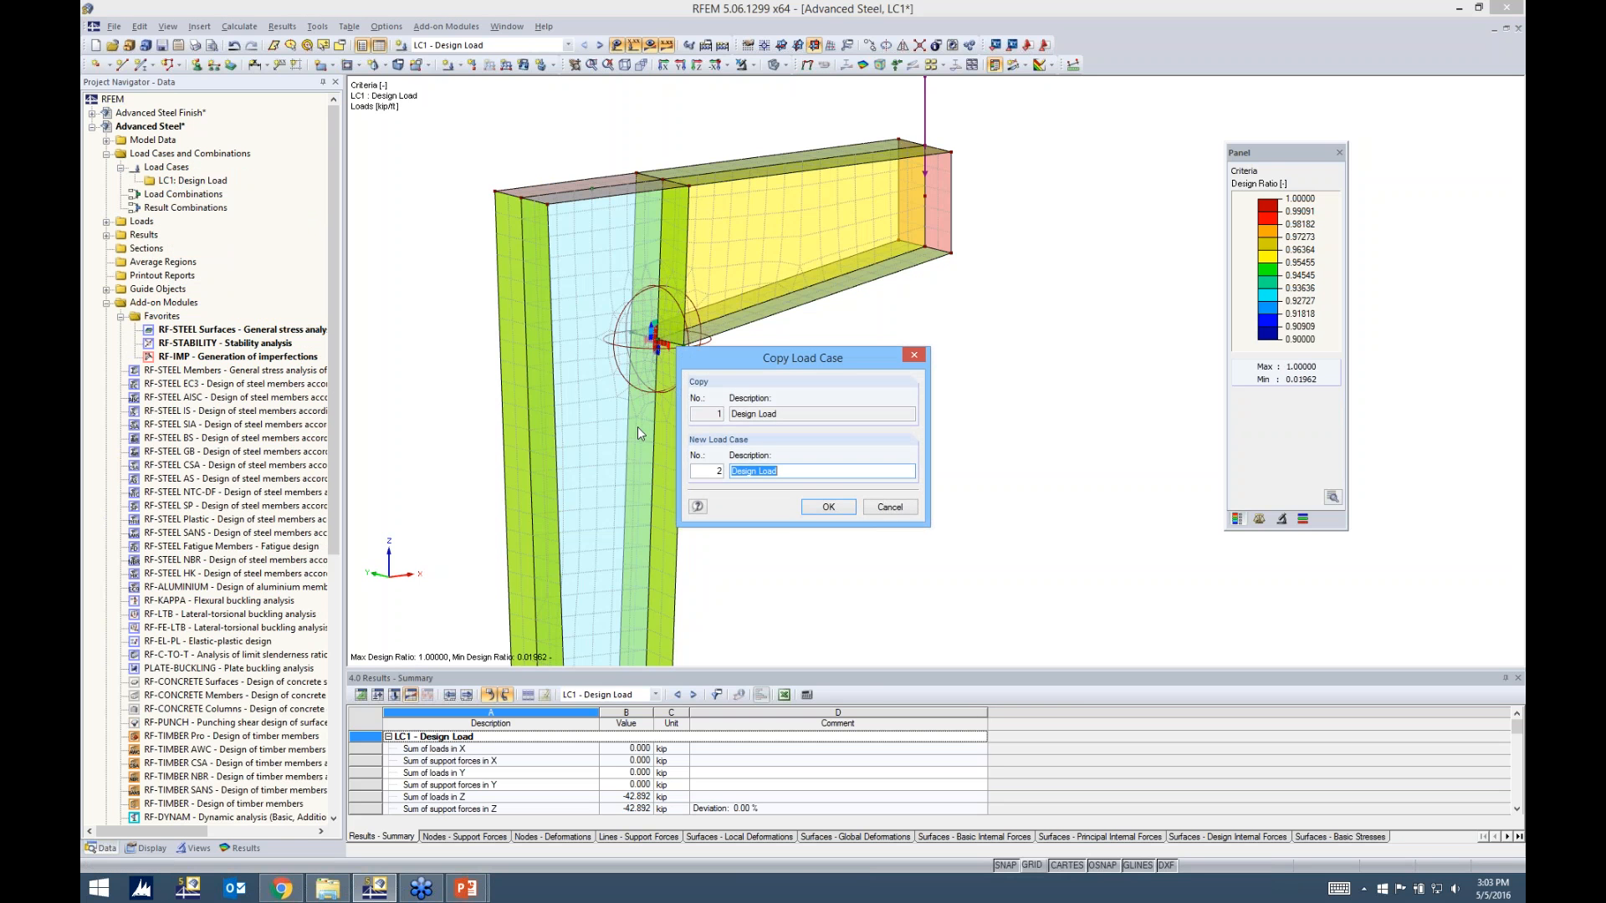
left_click(814, 470)
left_click(826, 507)
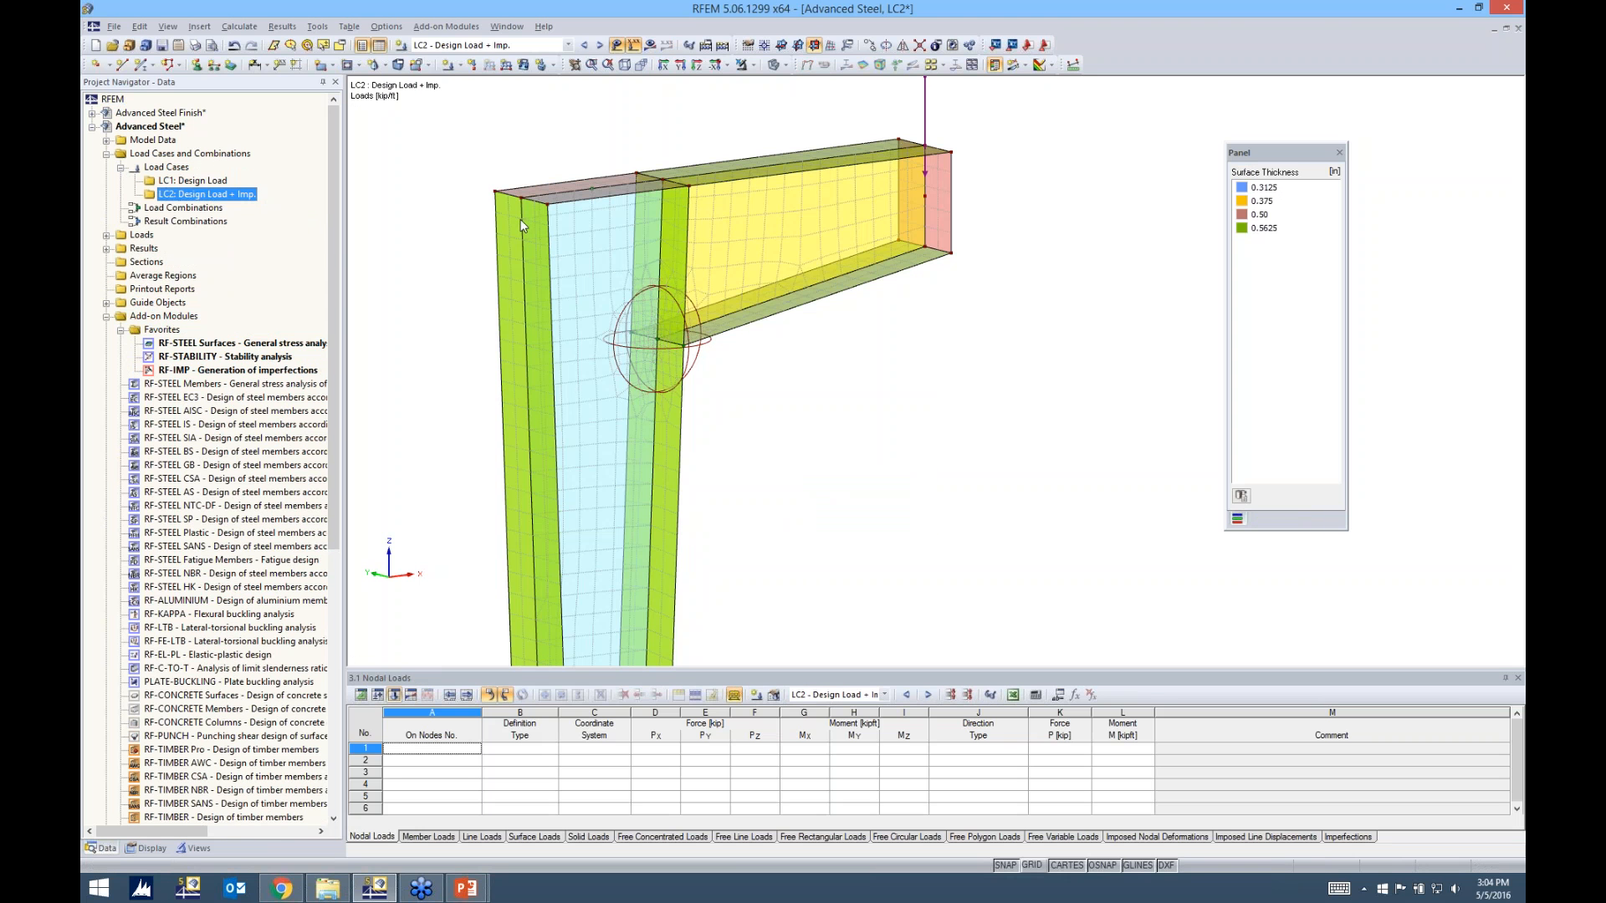
Edit LC2 to enable its extra options and activate the generated imperfections from RF-IMP case CA1
left_click_drag(708, 180, 755, 167)
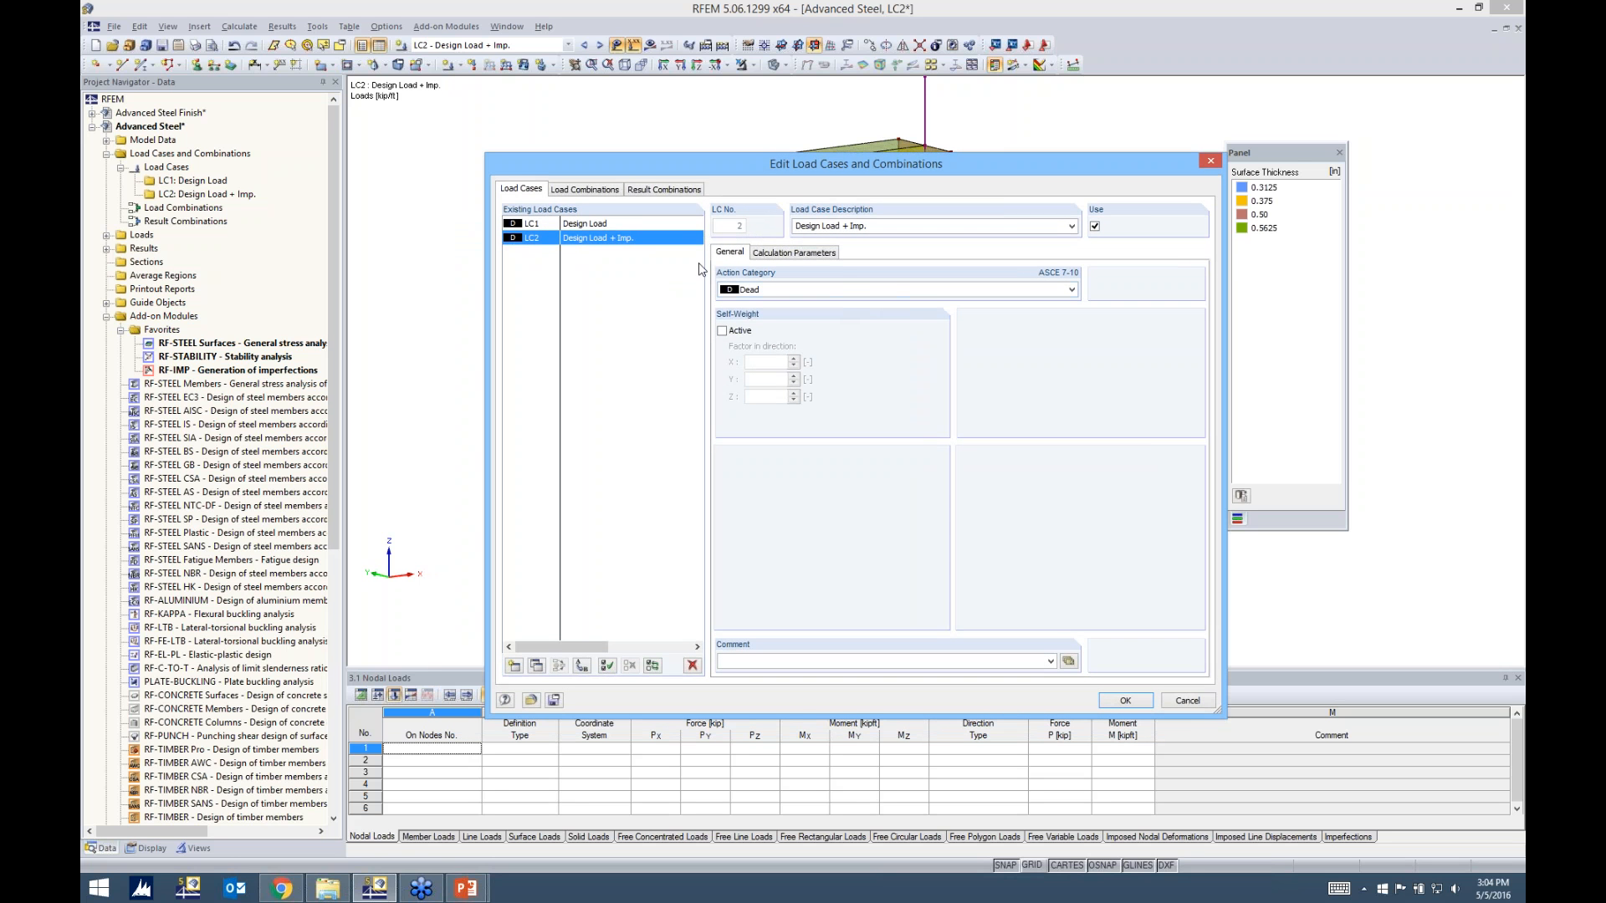
left_click(794, 253)
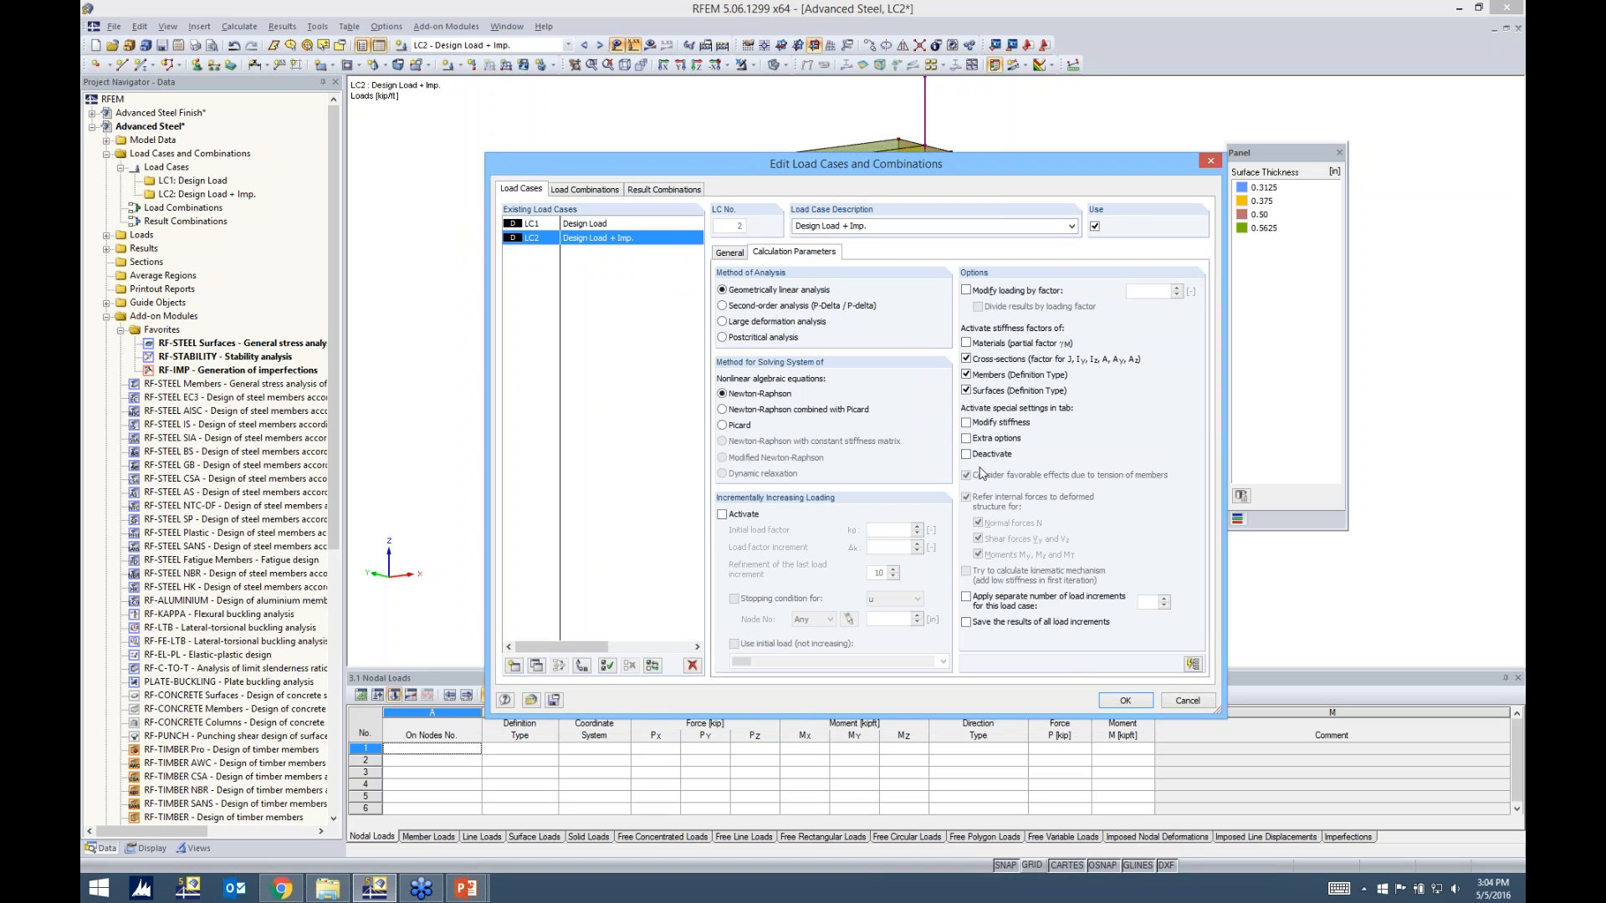
left_click(967, 440)
left_click(886, 256)
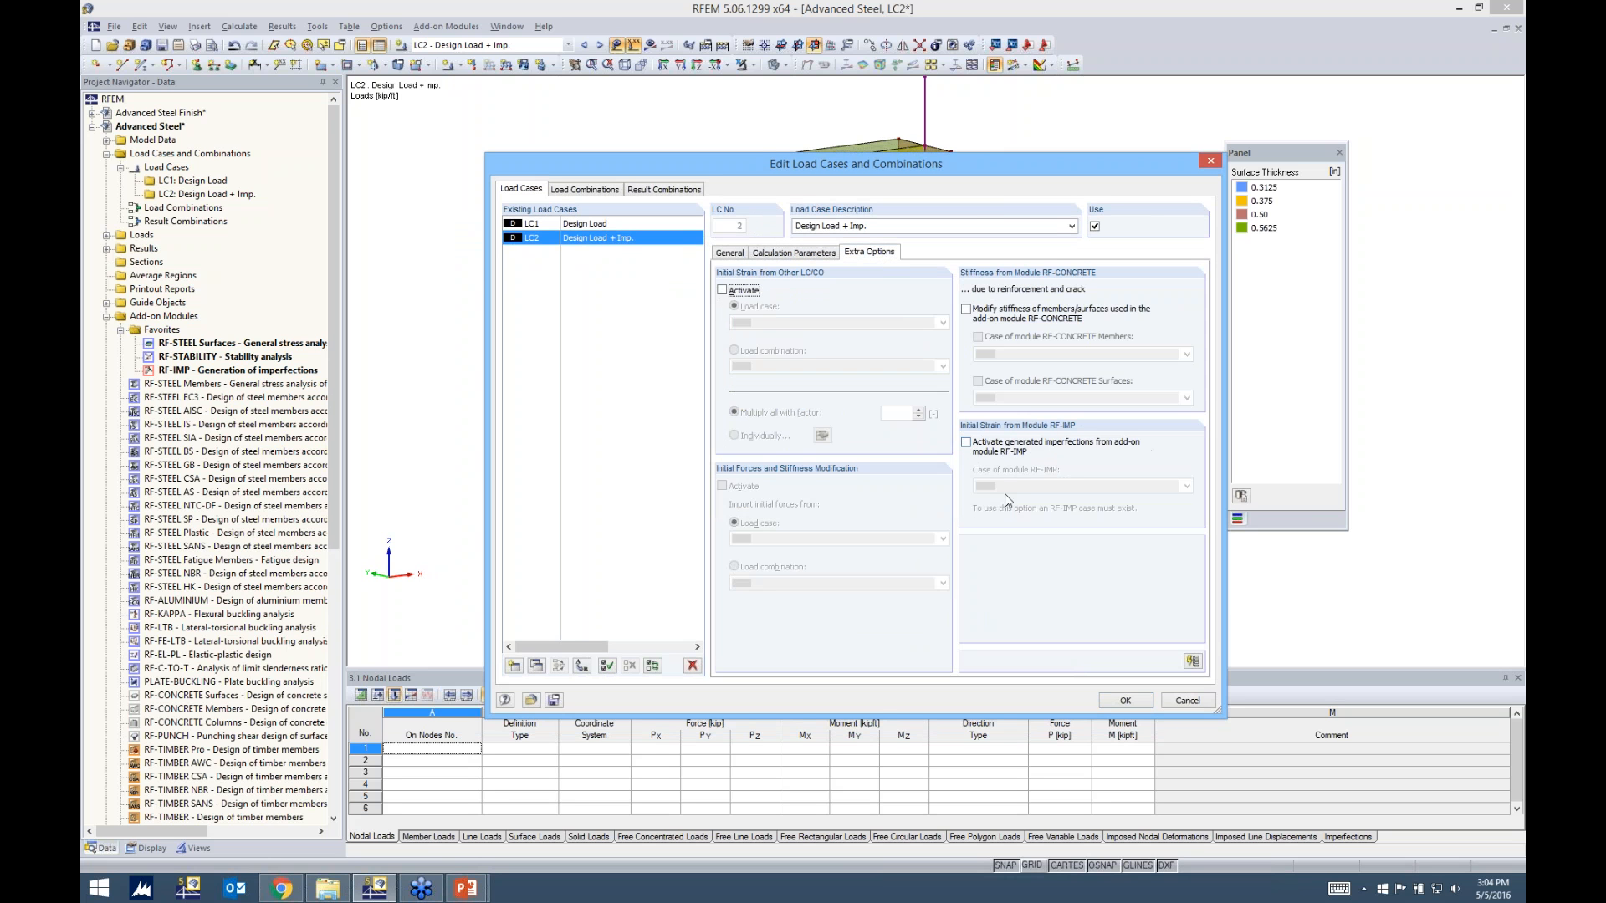
left_click(966, 442)
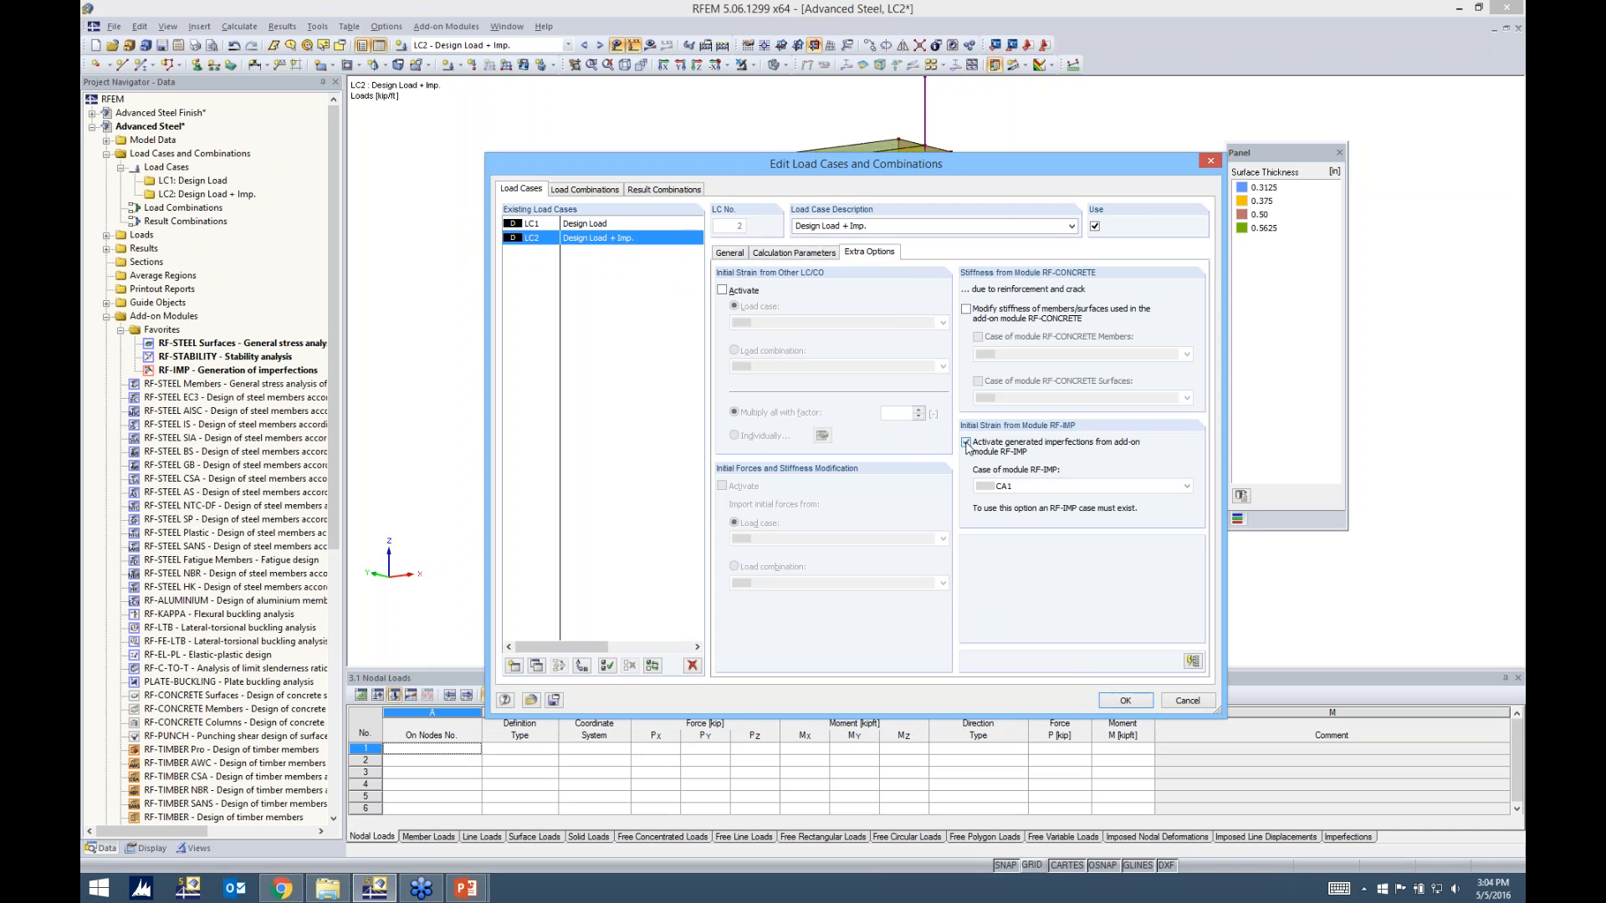
left_click(1014, 488)
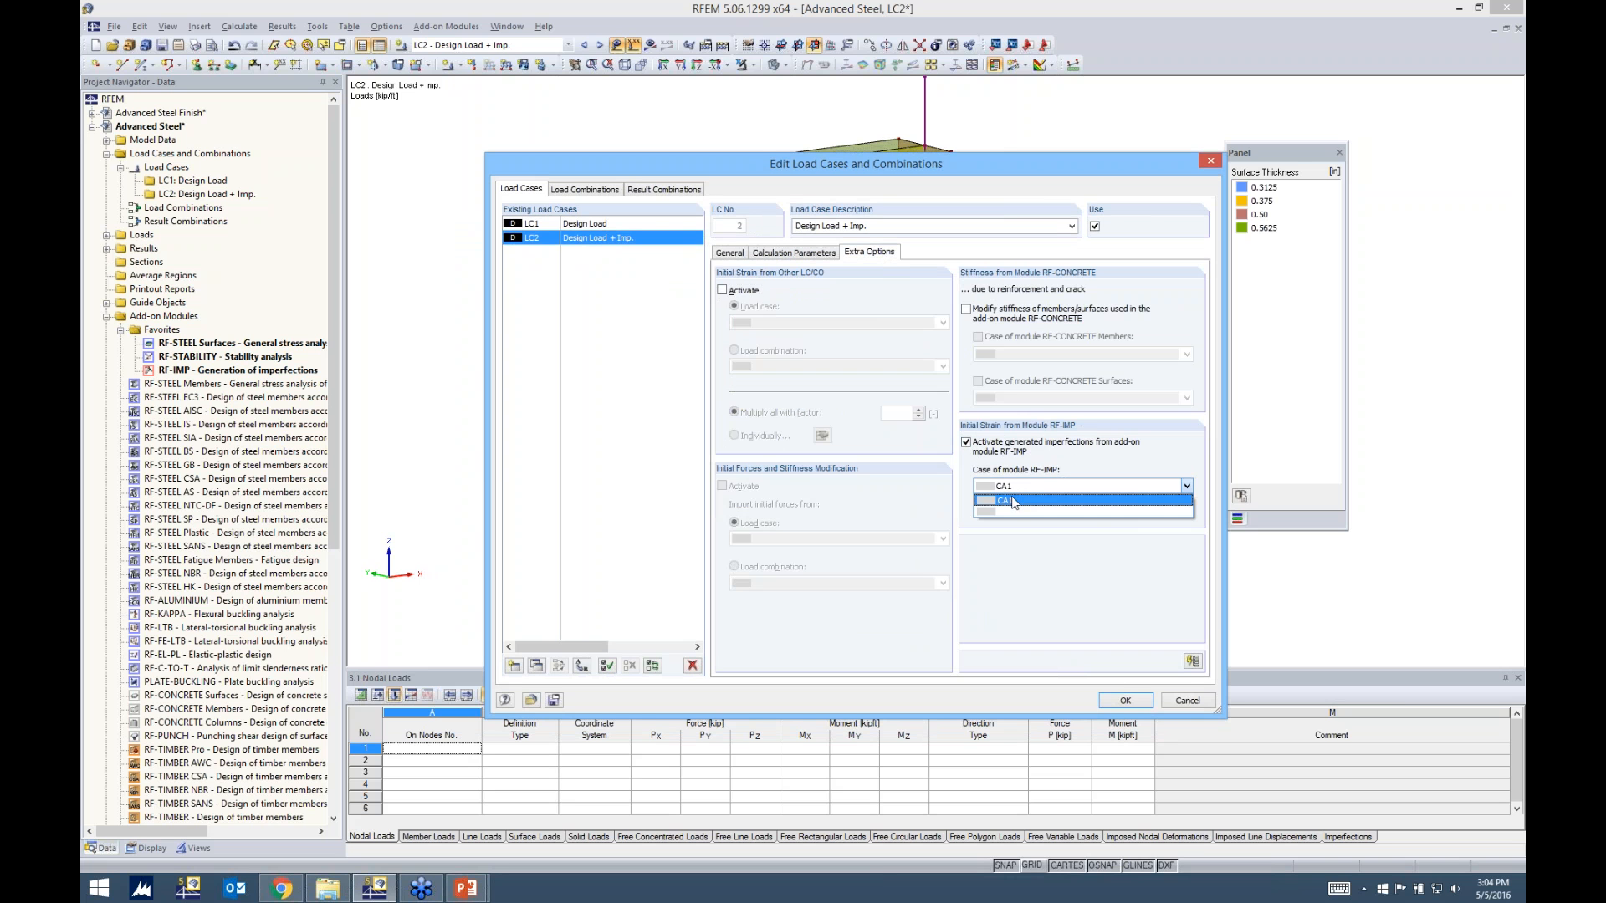
left_click(1014, 500)
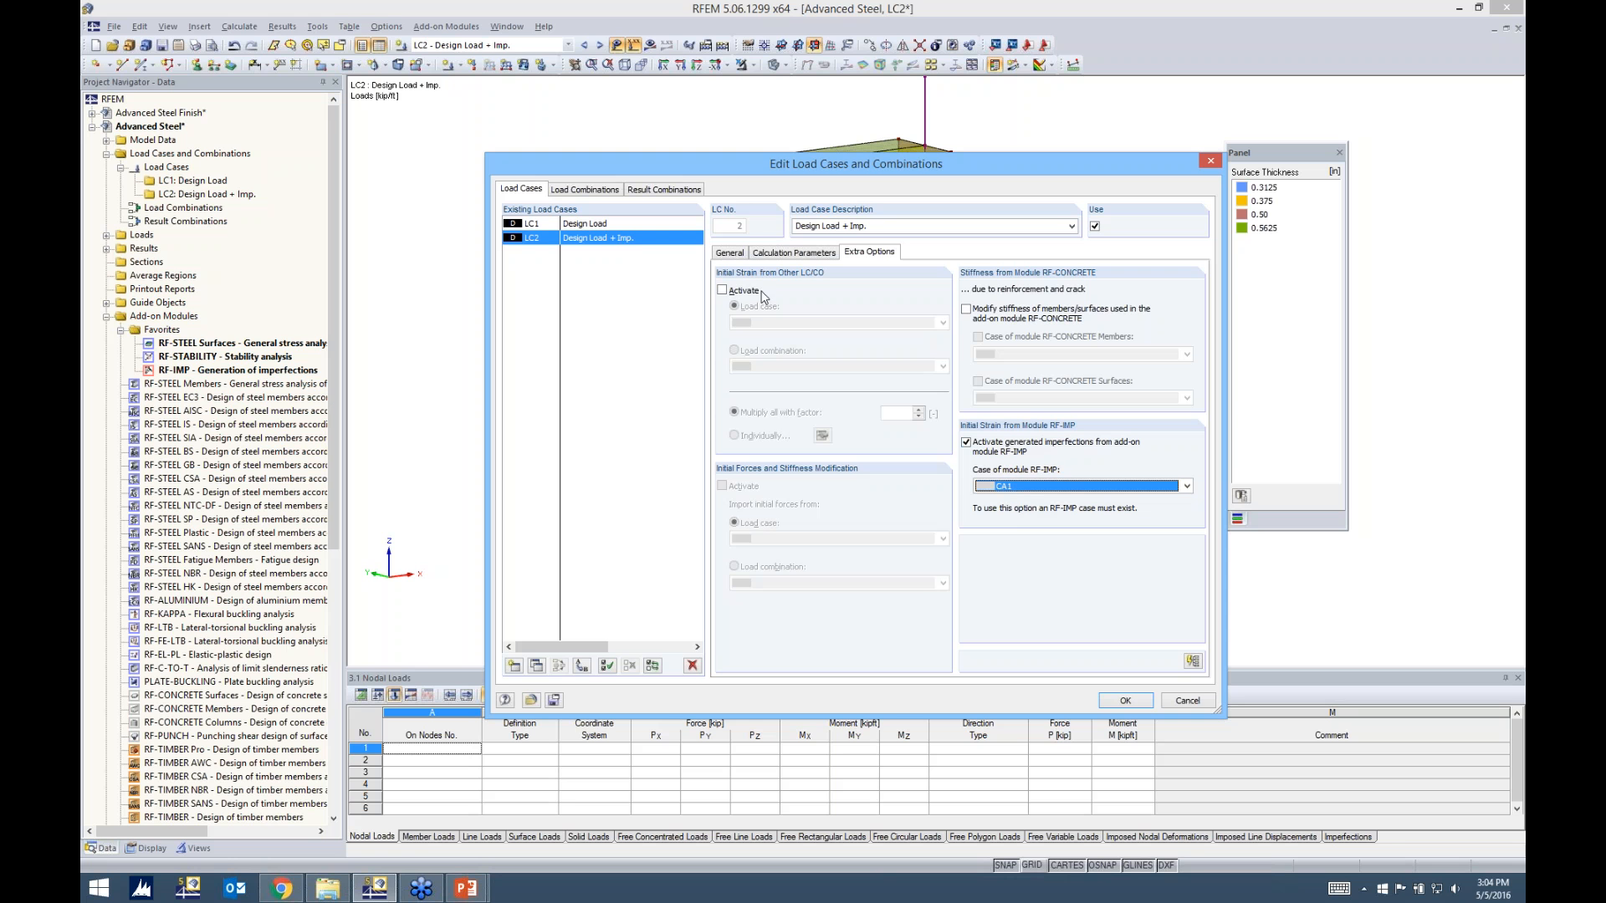
Set LC2's method of analysis to large deformation analysis and accept the load case settings
left_click(771, 256)
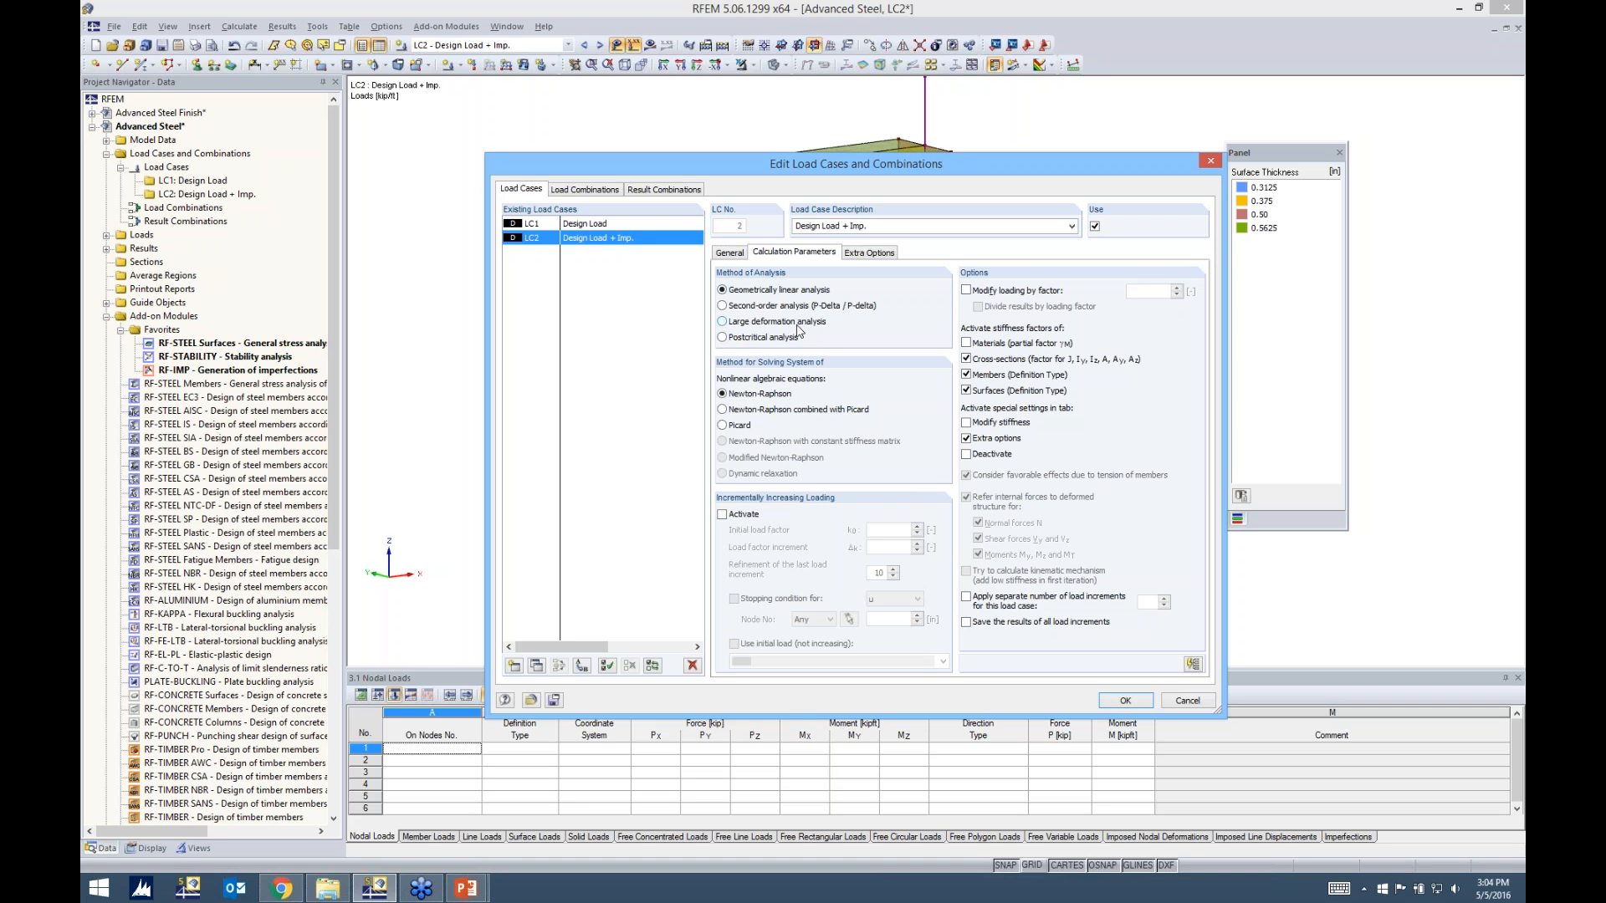
left_click(724, 323)
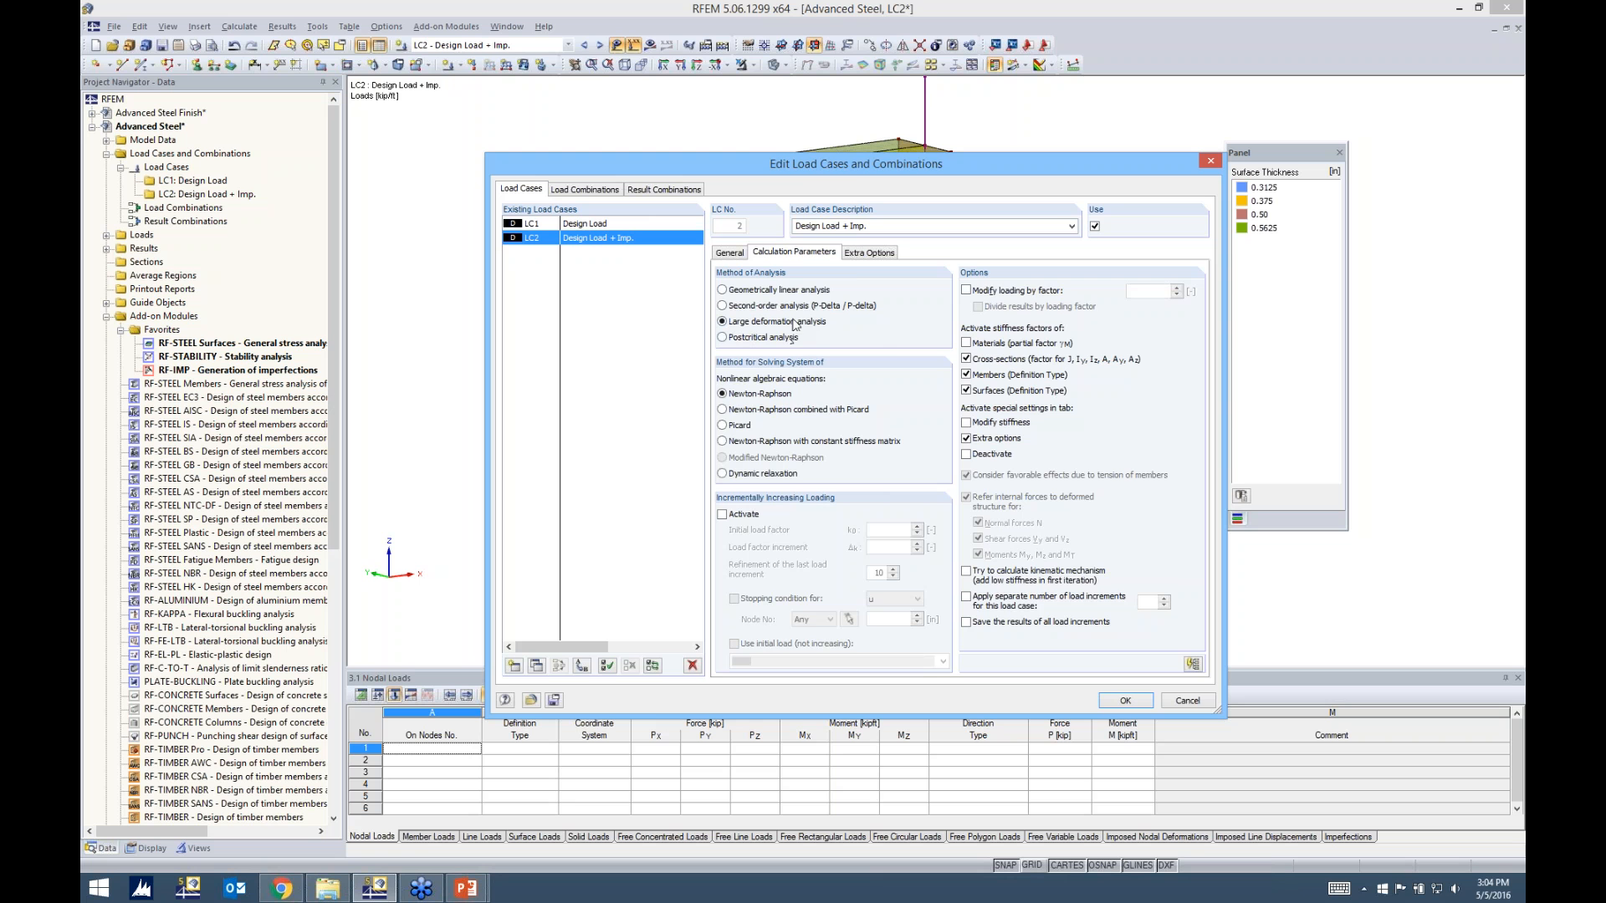
left_click(1123, 701)
Calculate LC2 and display its total global deformations u on the whole frame
left_click(649, 46)
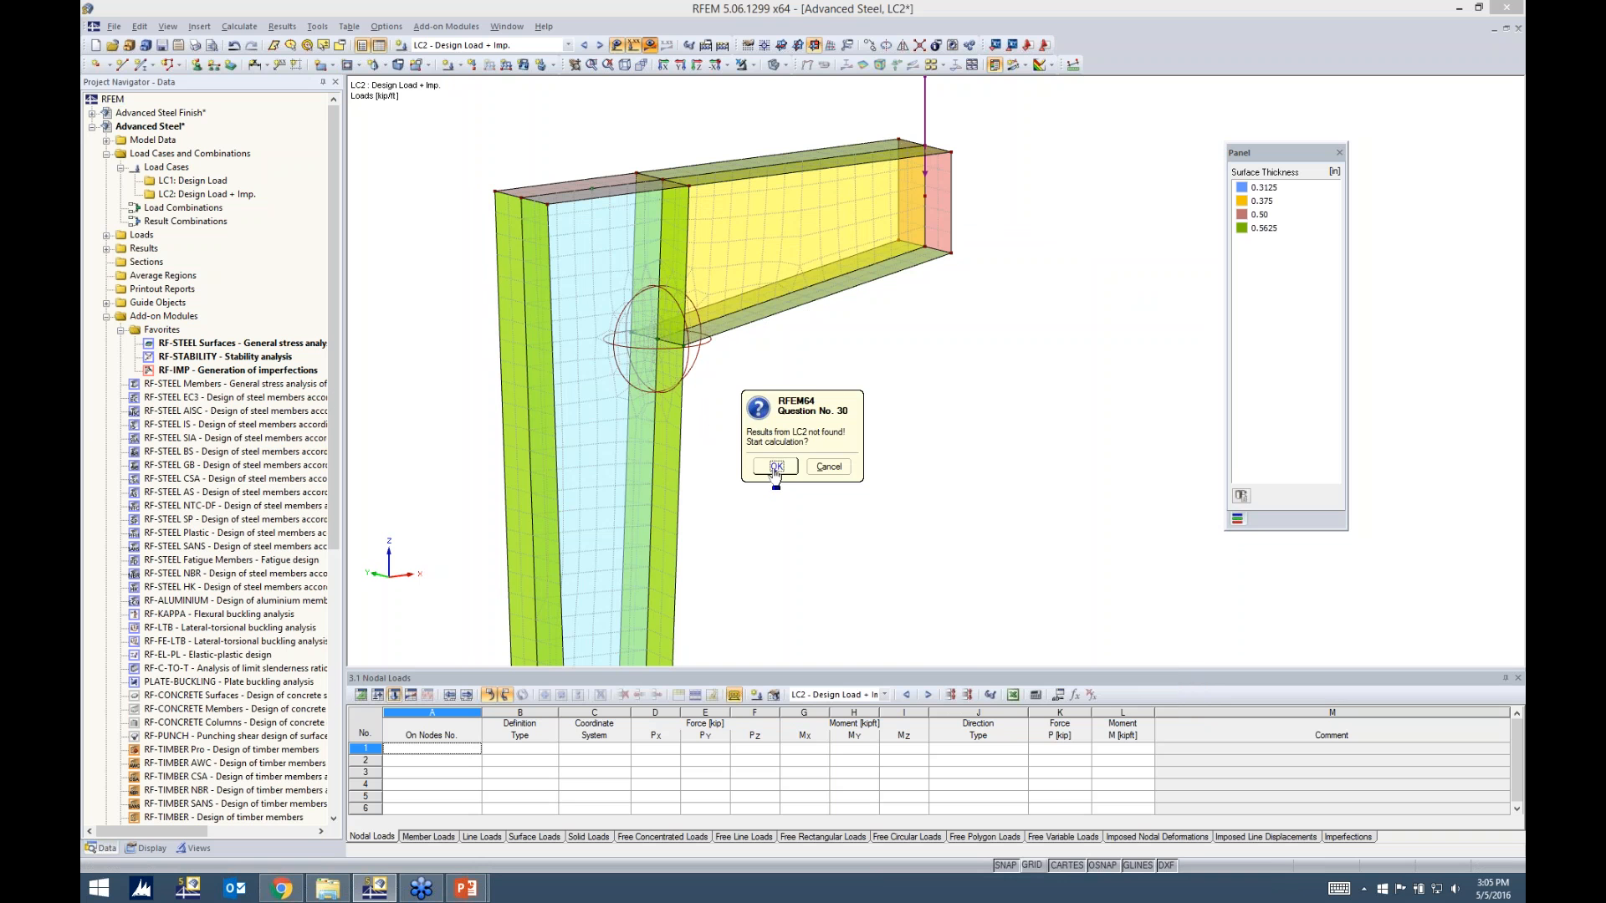
left_click(776, 467)
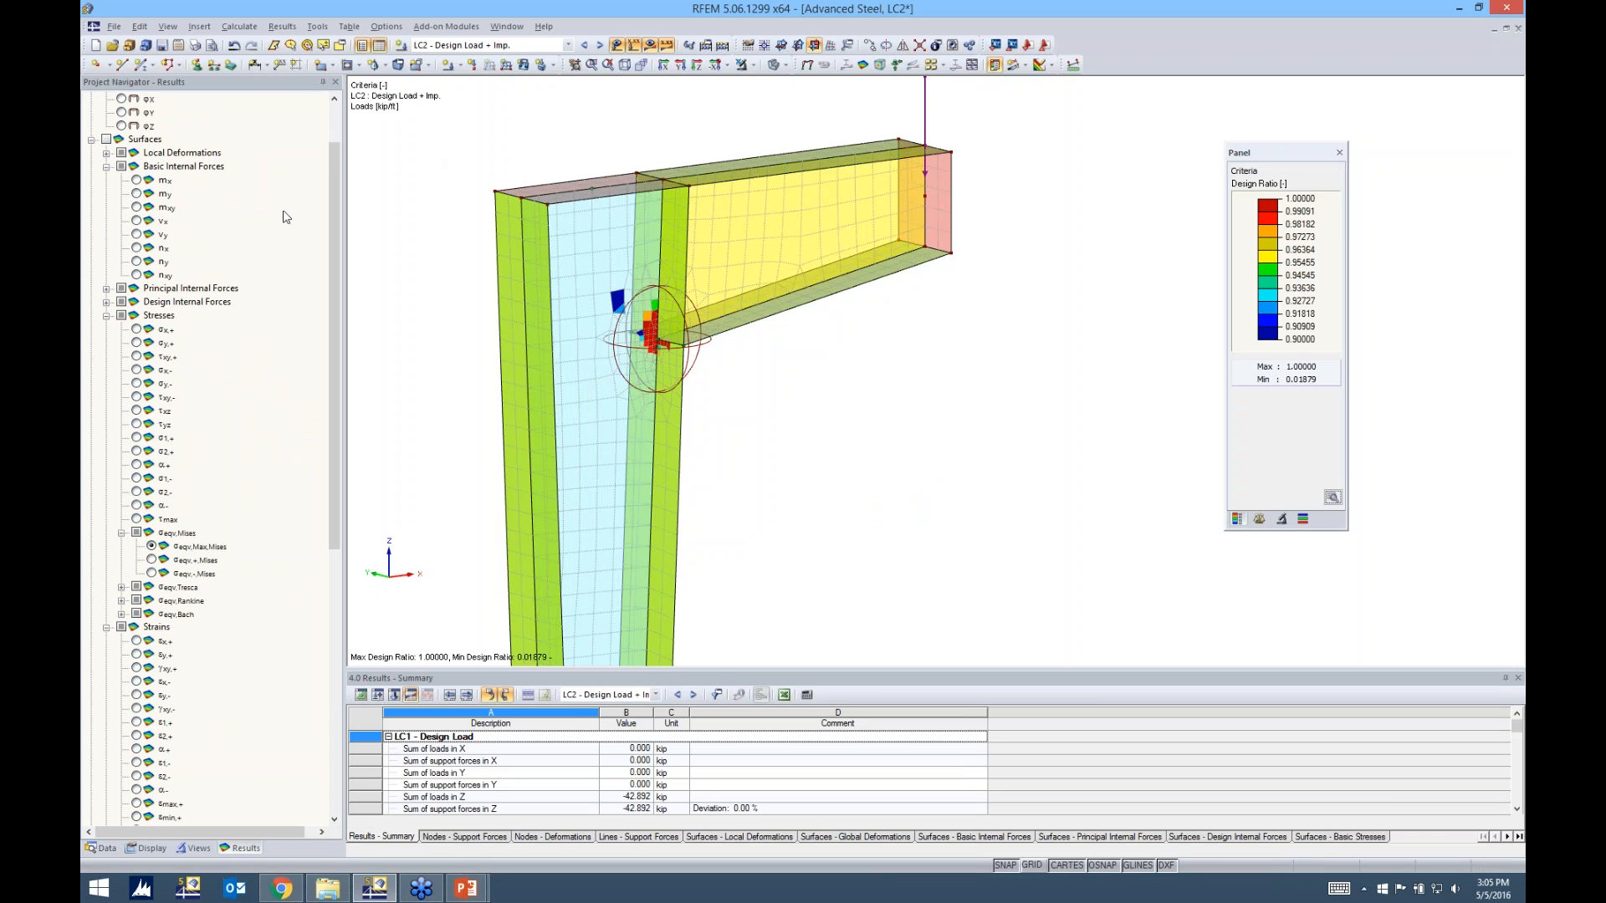
left_click_drag(328, 237, 329, 157)
left_click(106, 98)
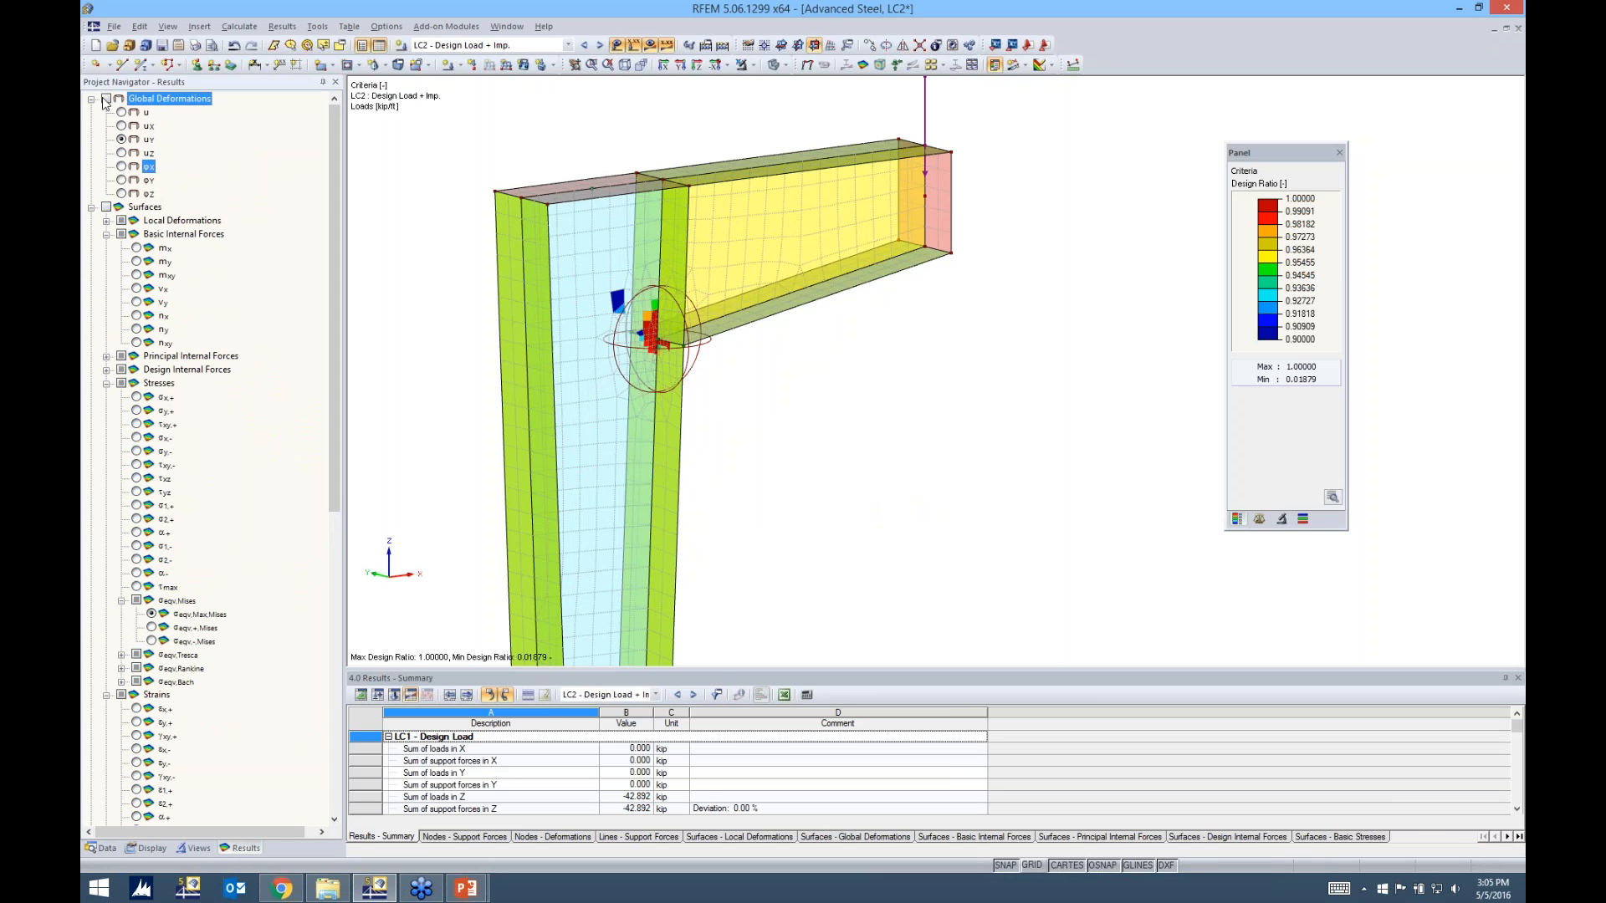
left_click(121, 111)
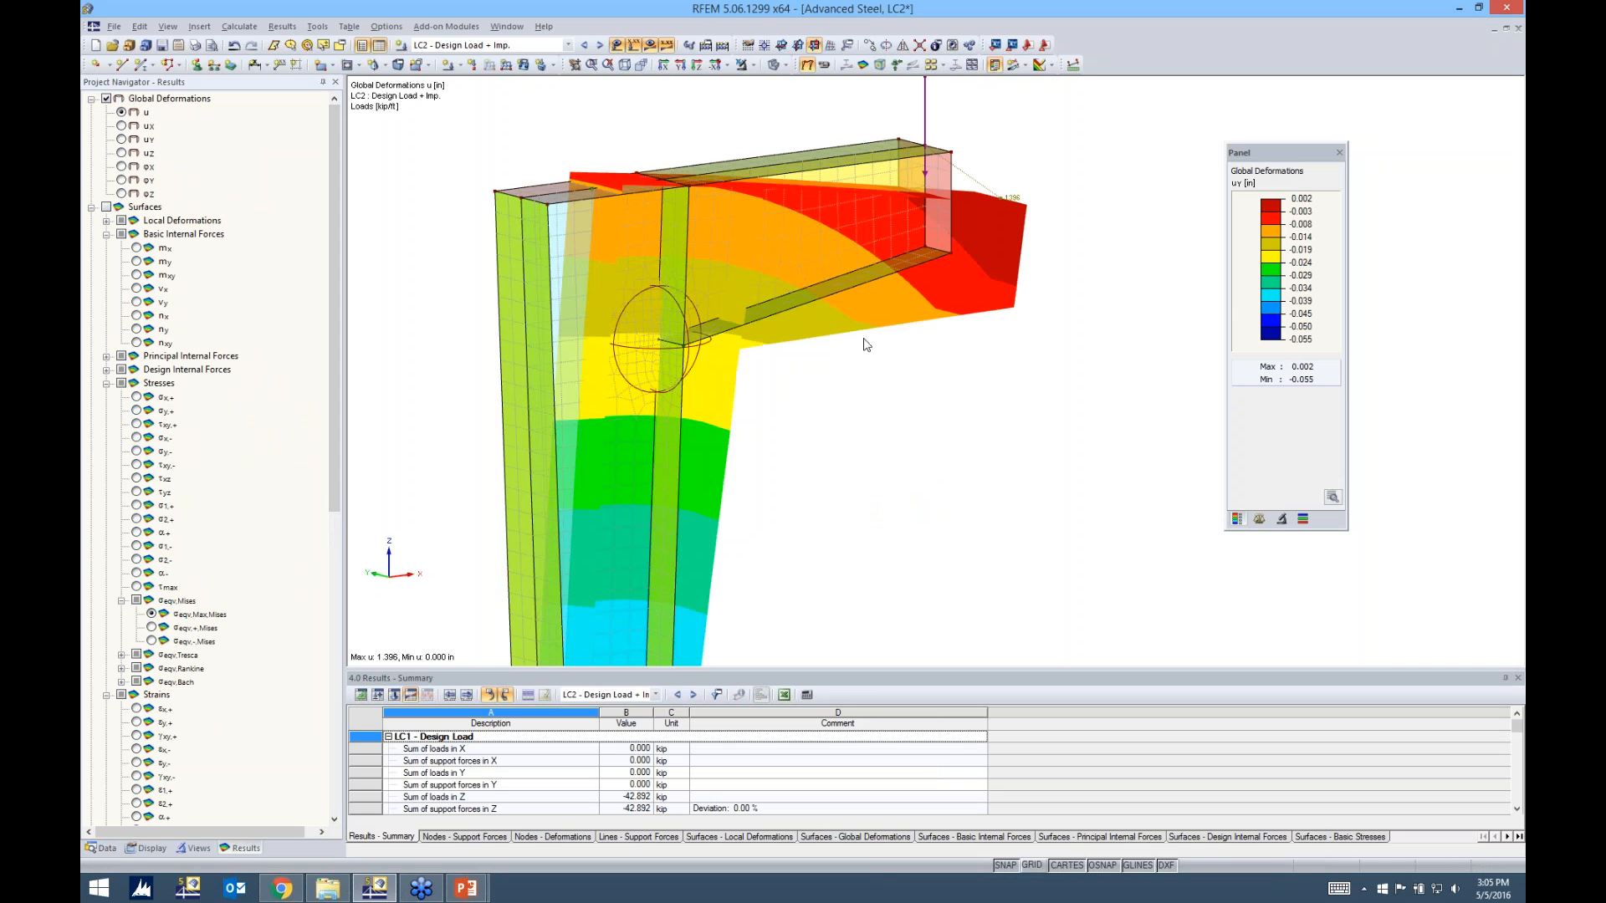
scroll(732, 379, "down", 5)
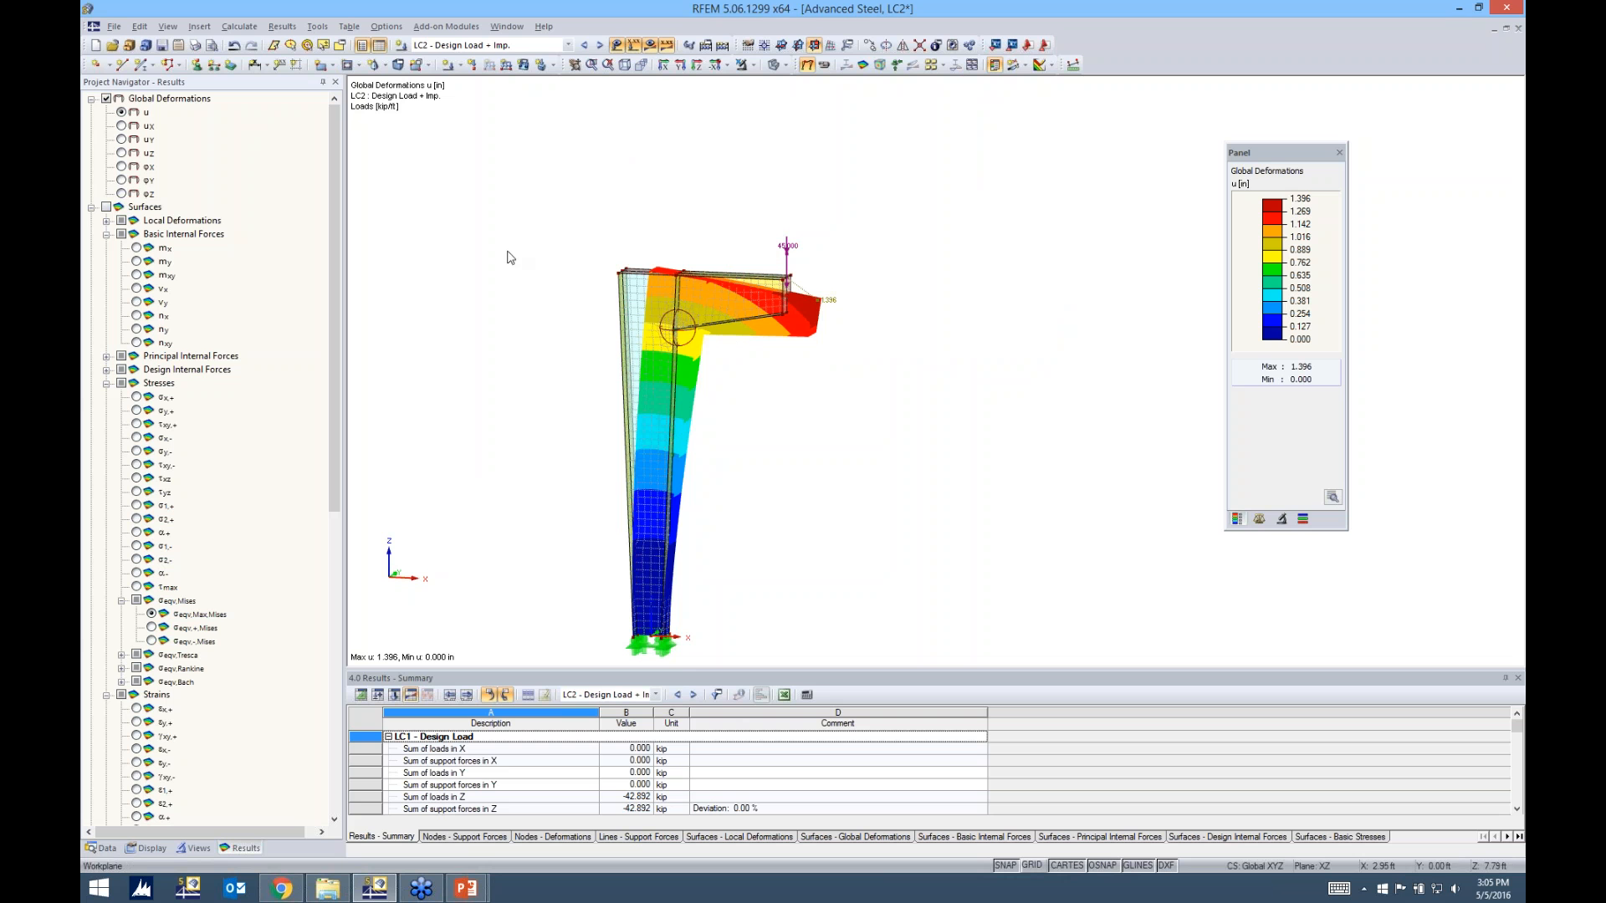
Display LC2's global deformations in the Y direction around the frame knee and raise the deformation display factor to 576
left_click(122, 140)
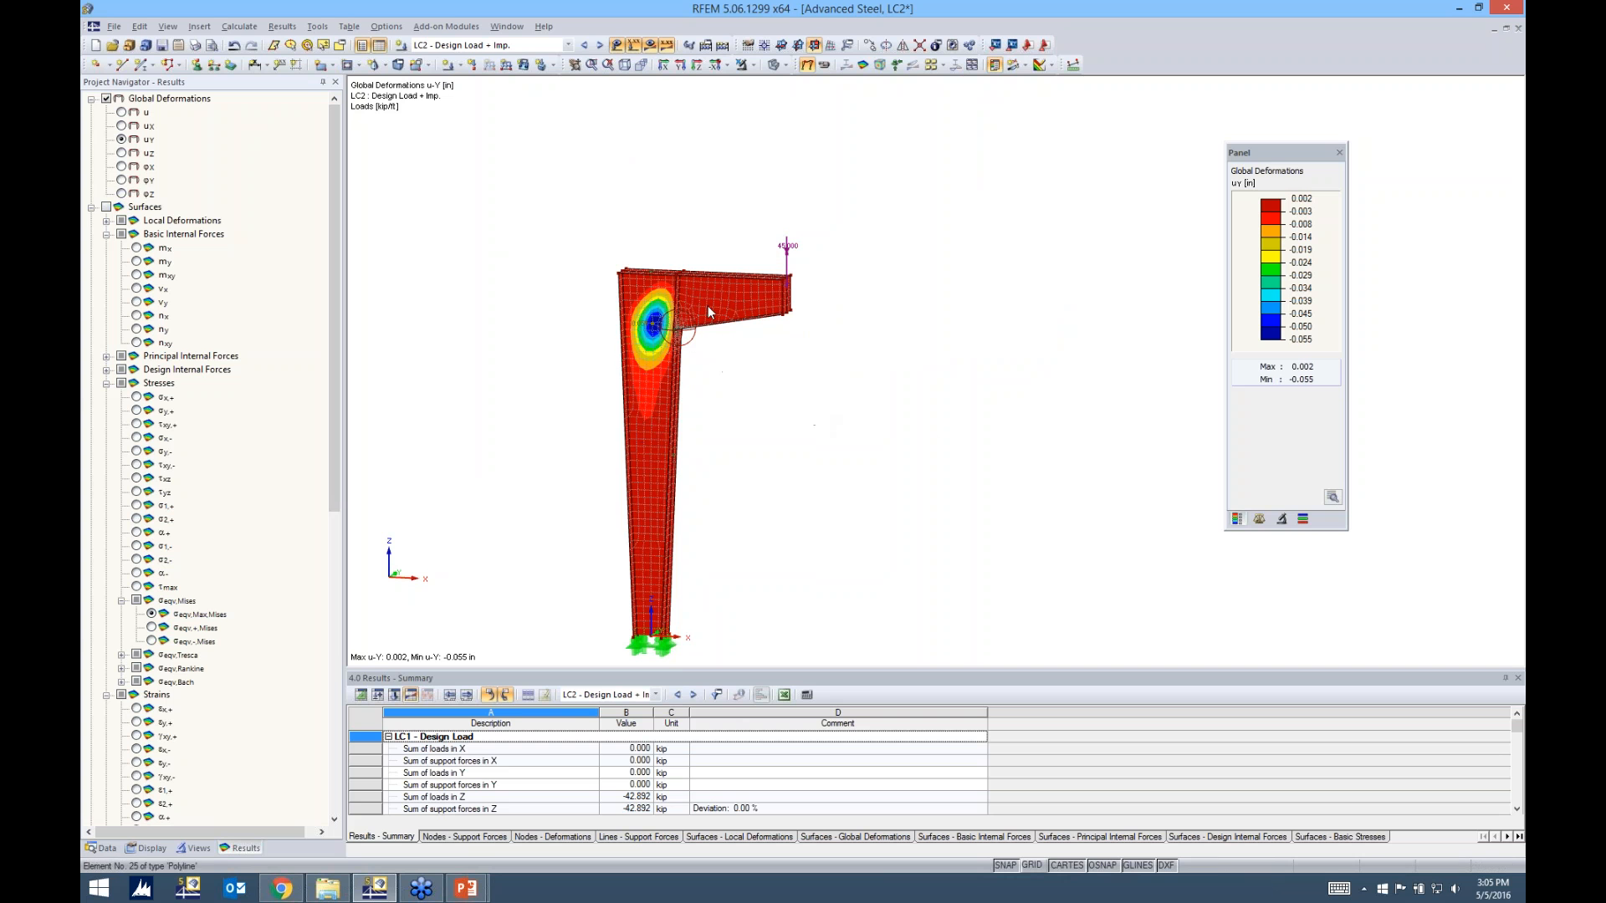
scroll(671, 341, "up", 4)
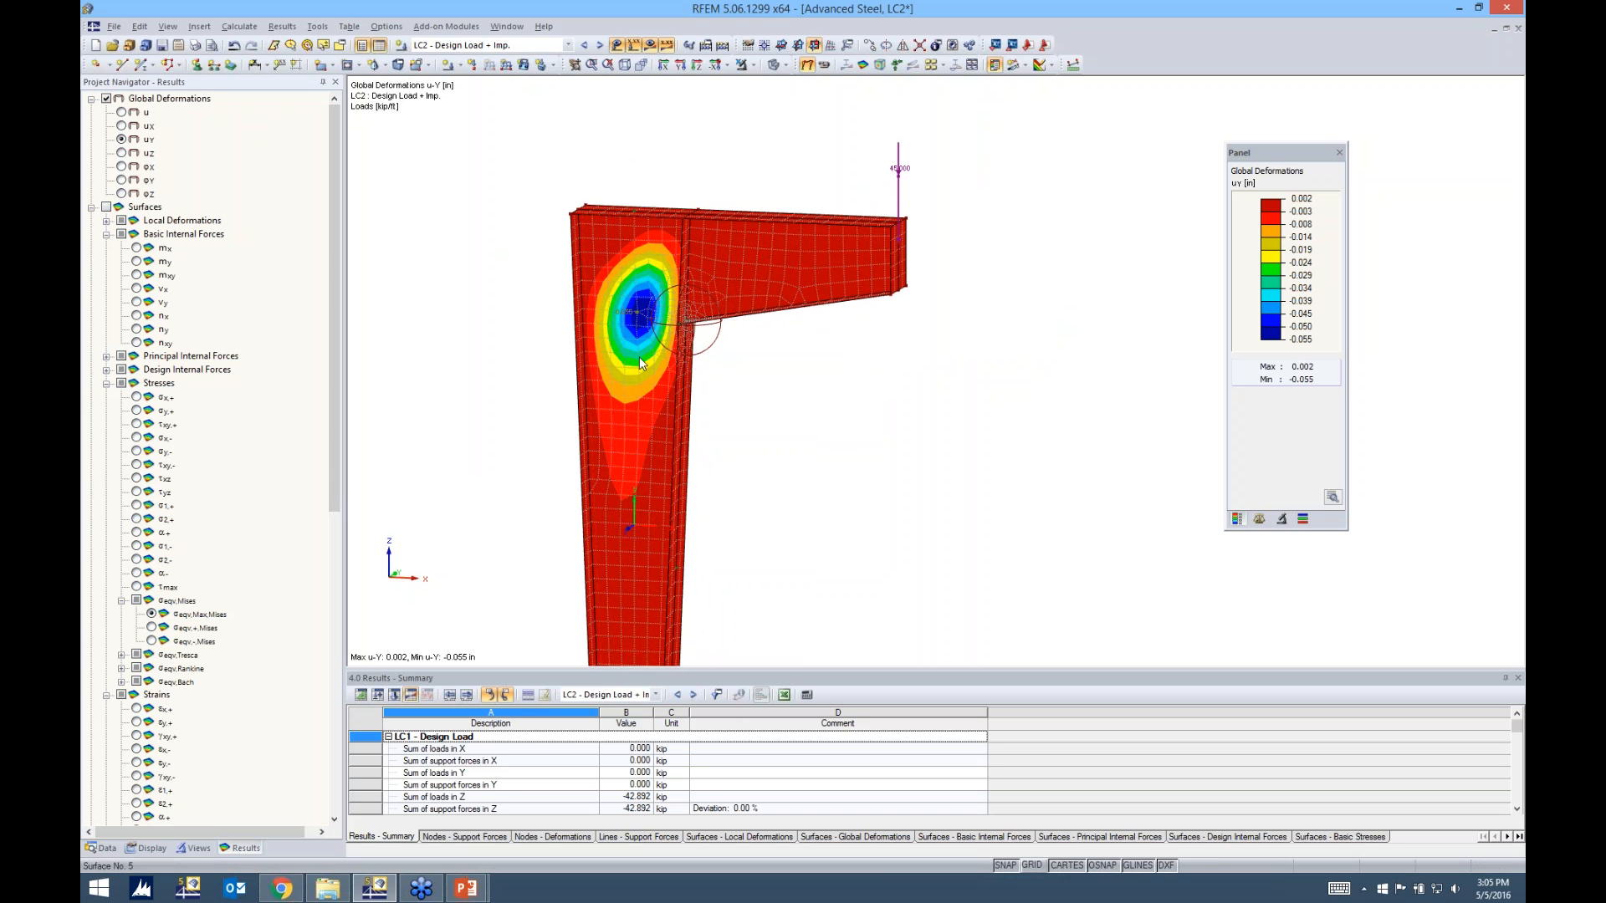
middle_click_drag(639, 356, 813, 387, "ctrl")
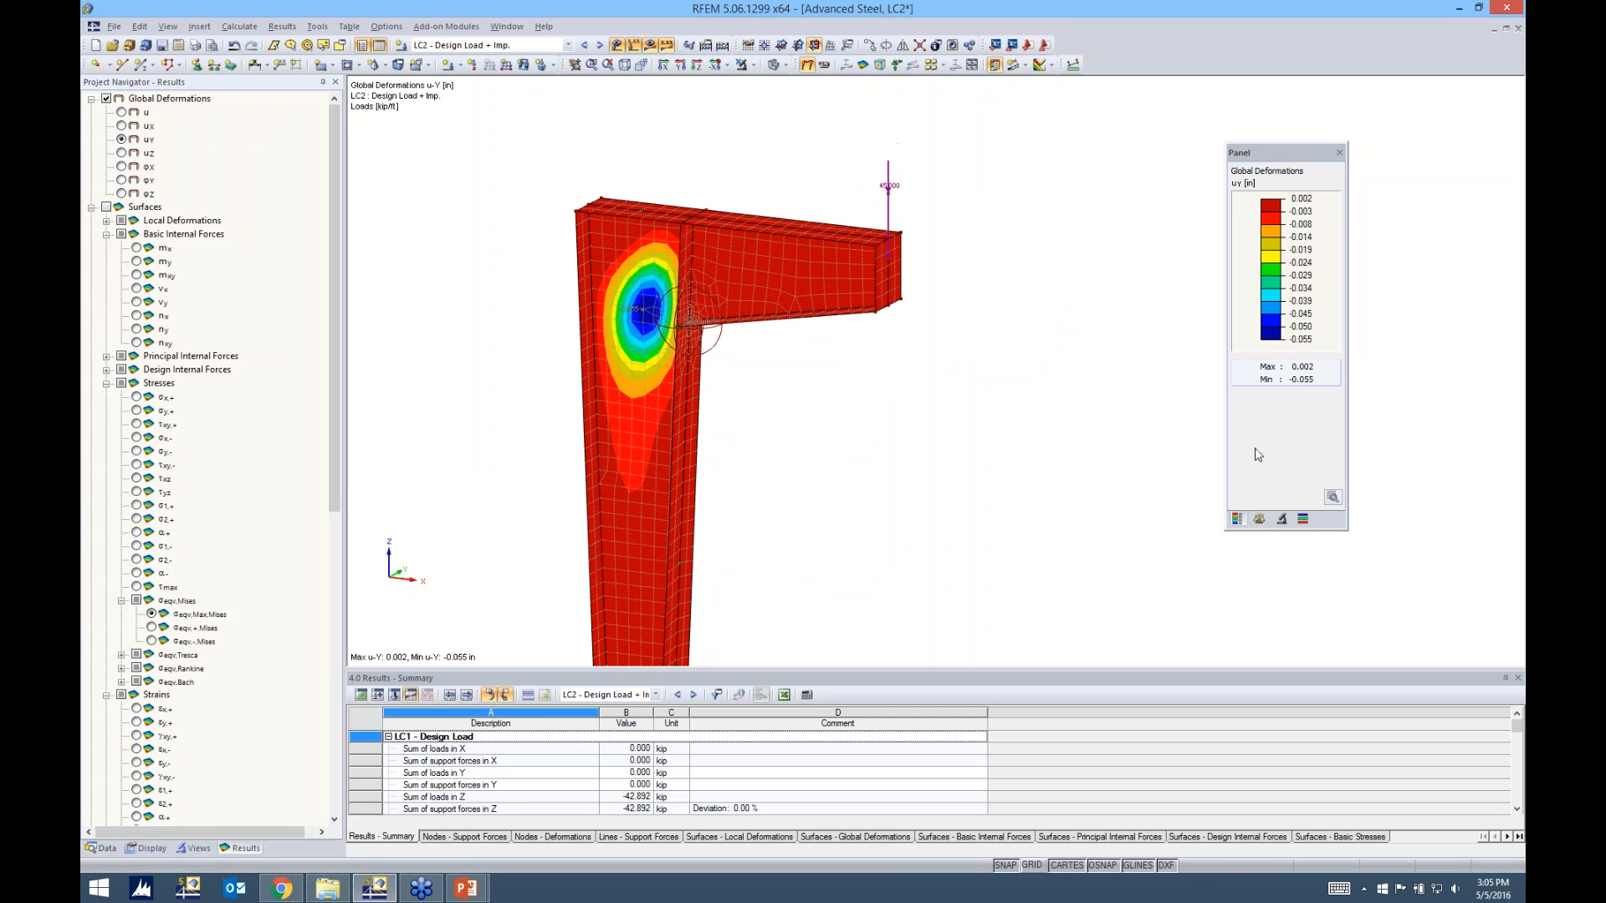
left_click(1259, 519)
left_click(1278, 201)
left_click(1278, 201)
left_click(1277, 201)
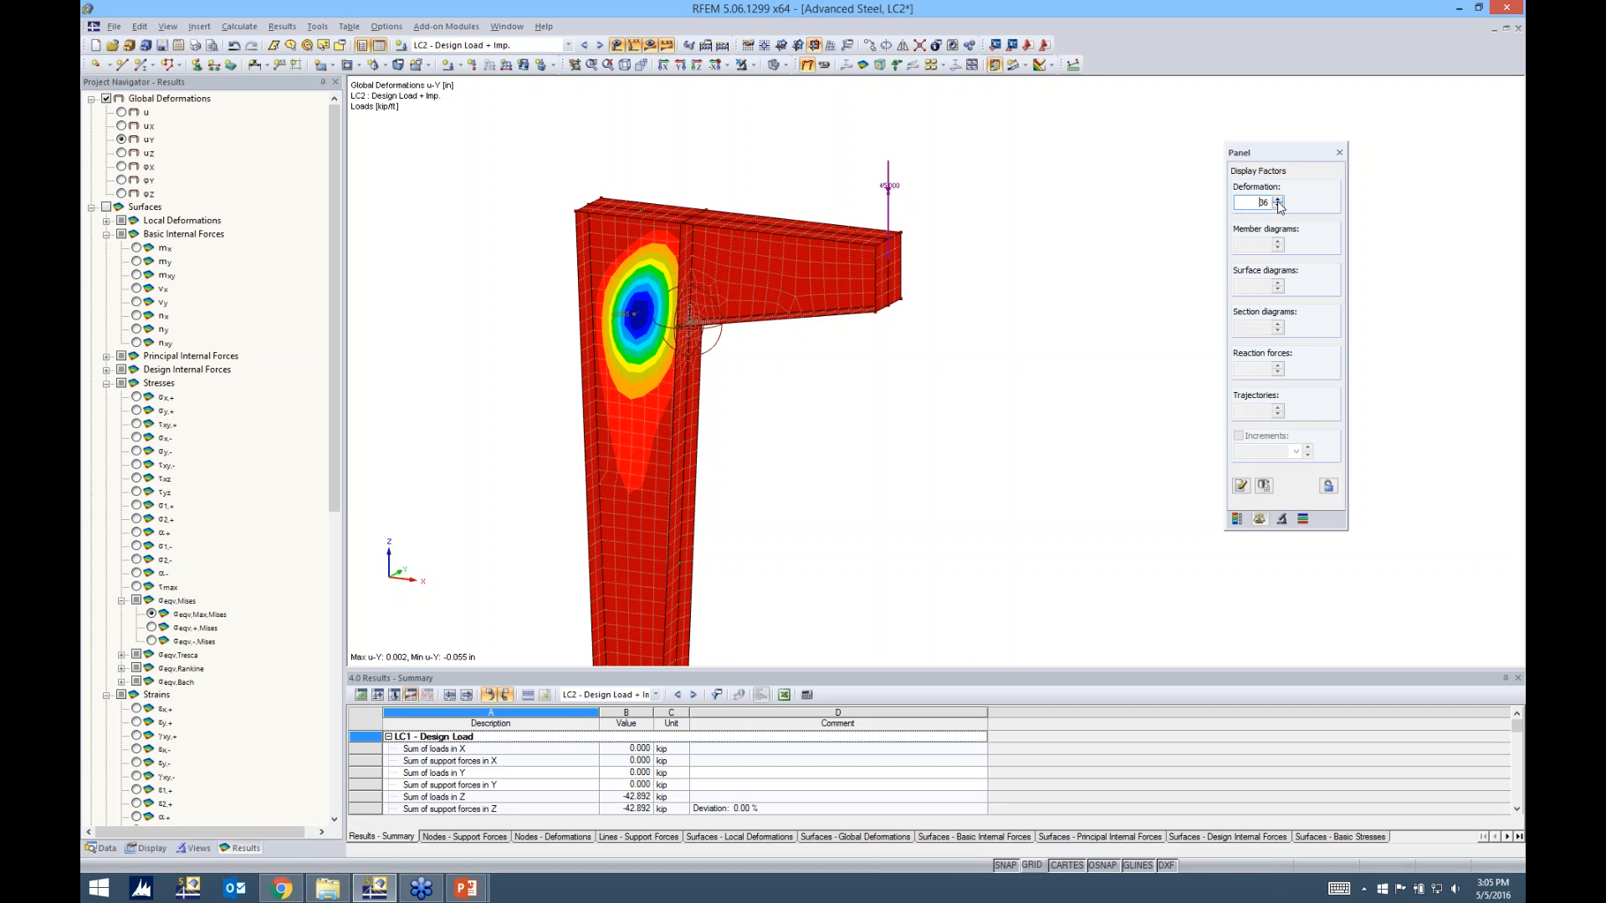
left_click(1278, 201)
left_click(1278, 201)
left_click(1278, 201)
middle_click_drag(1029, 373, 982, 373, "ctrl")
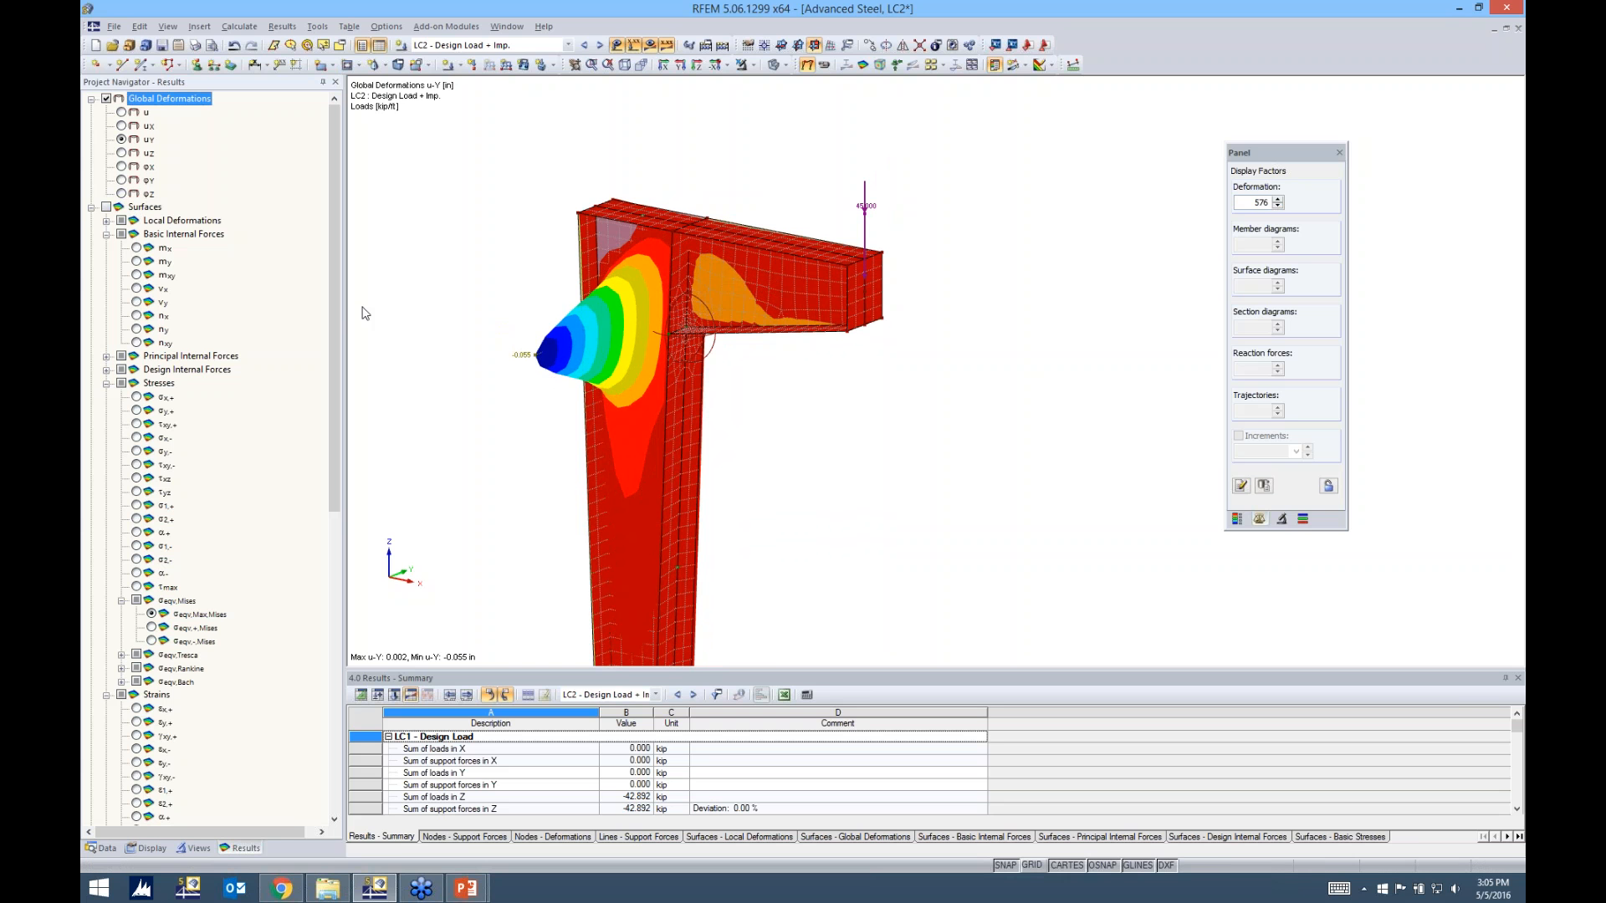
Replace the global deformations with surface results and show the von Mises strains ε+,Mises at the knee with their color scale
left_click(106, 206)
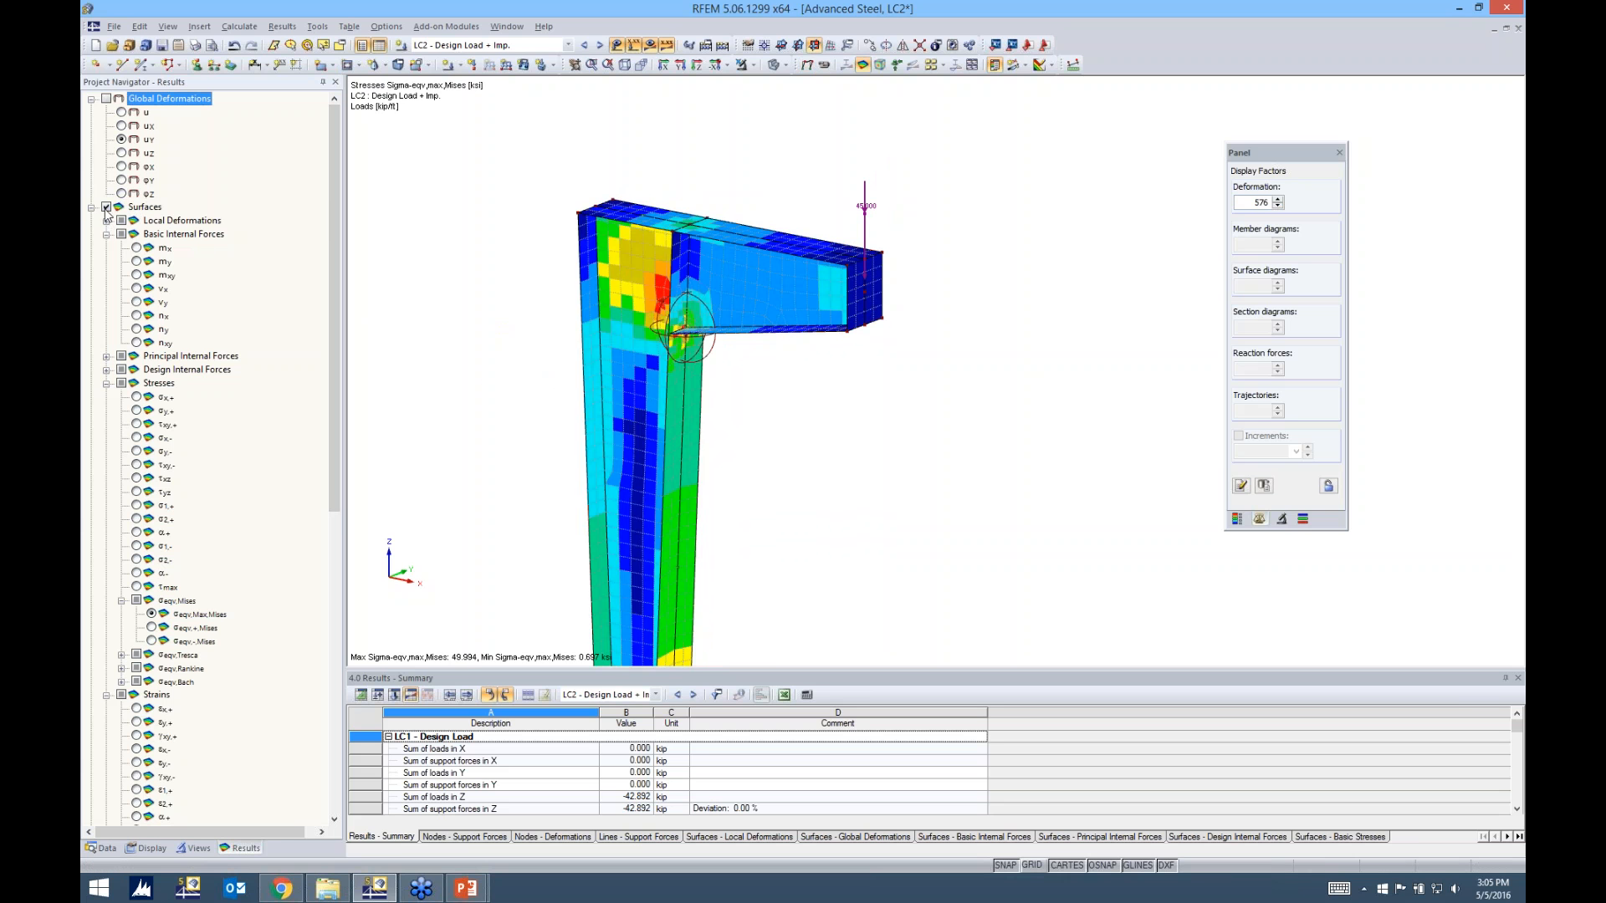
left_click_drag(335, 275, 311, 535)
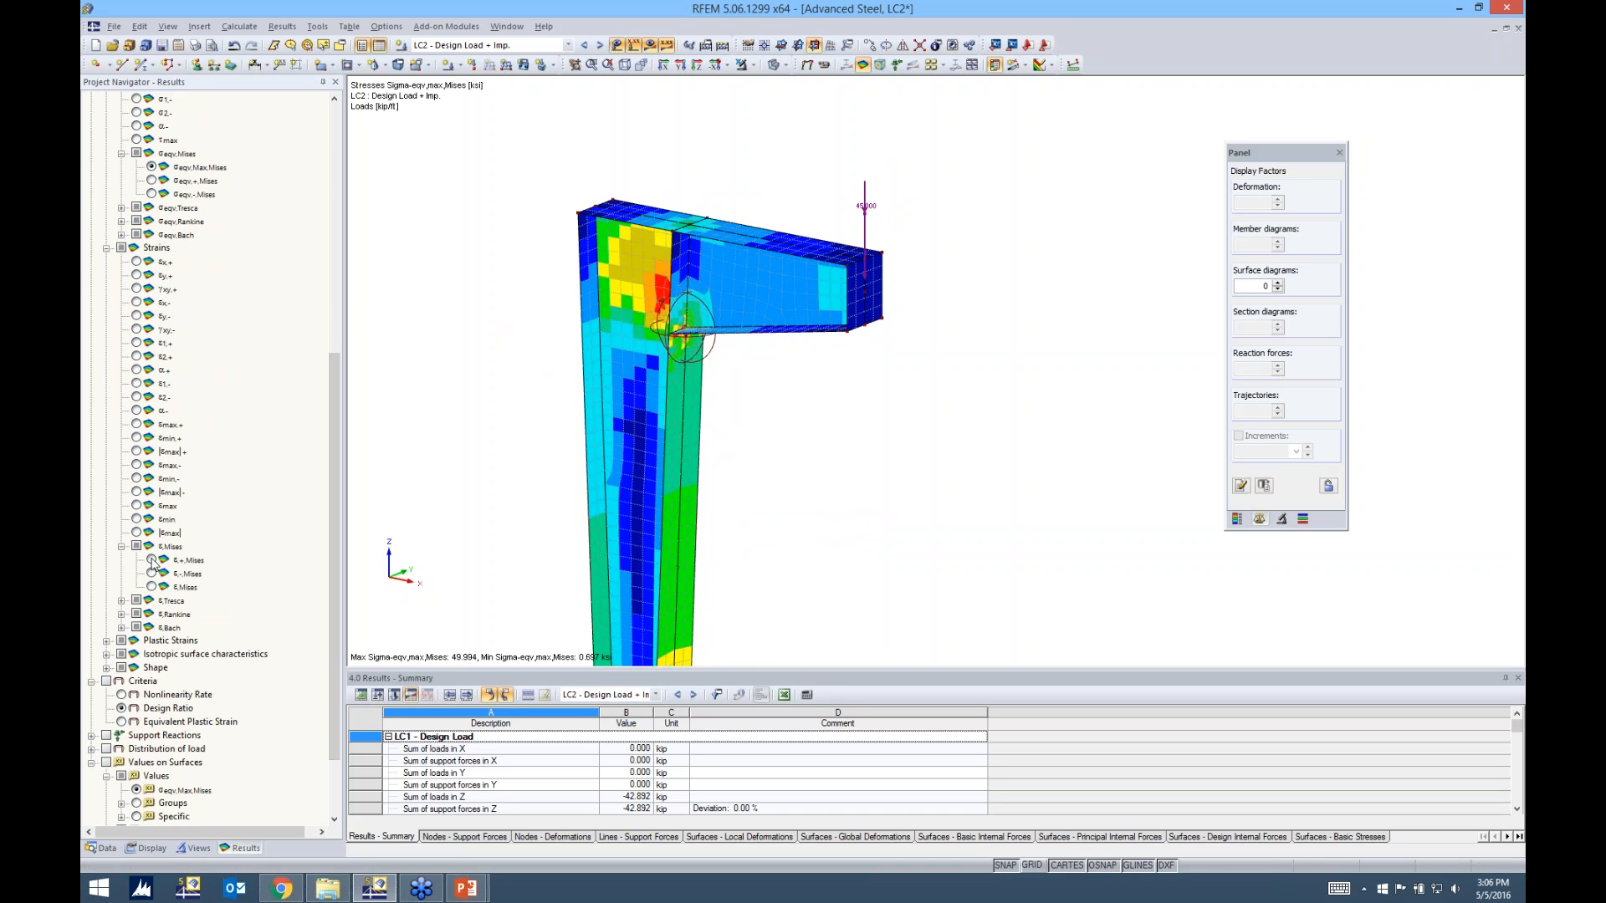
left_click(151, 560)
middle_click_drag(747, 399, 721, 391, "ctrl")
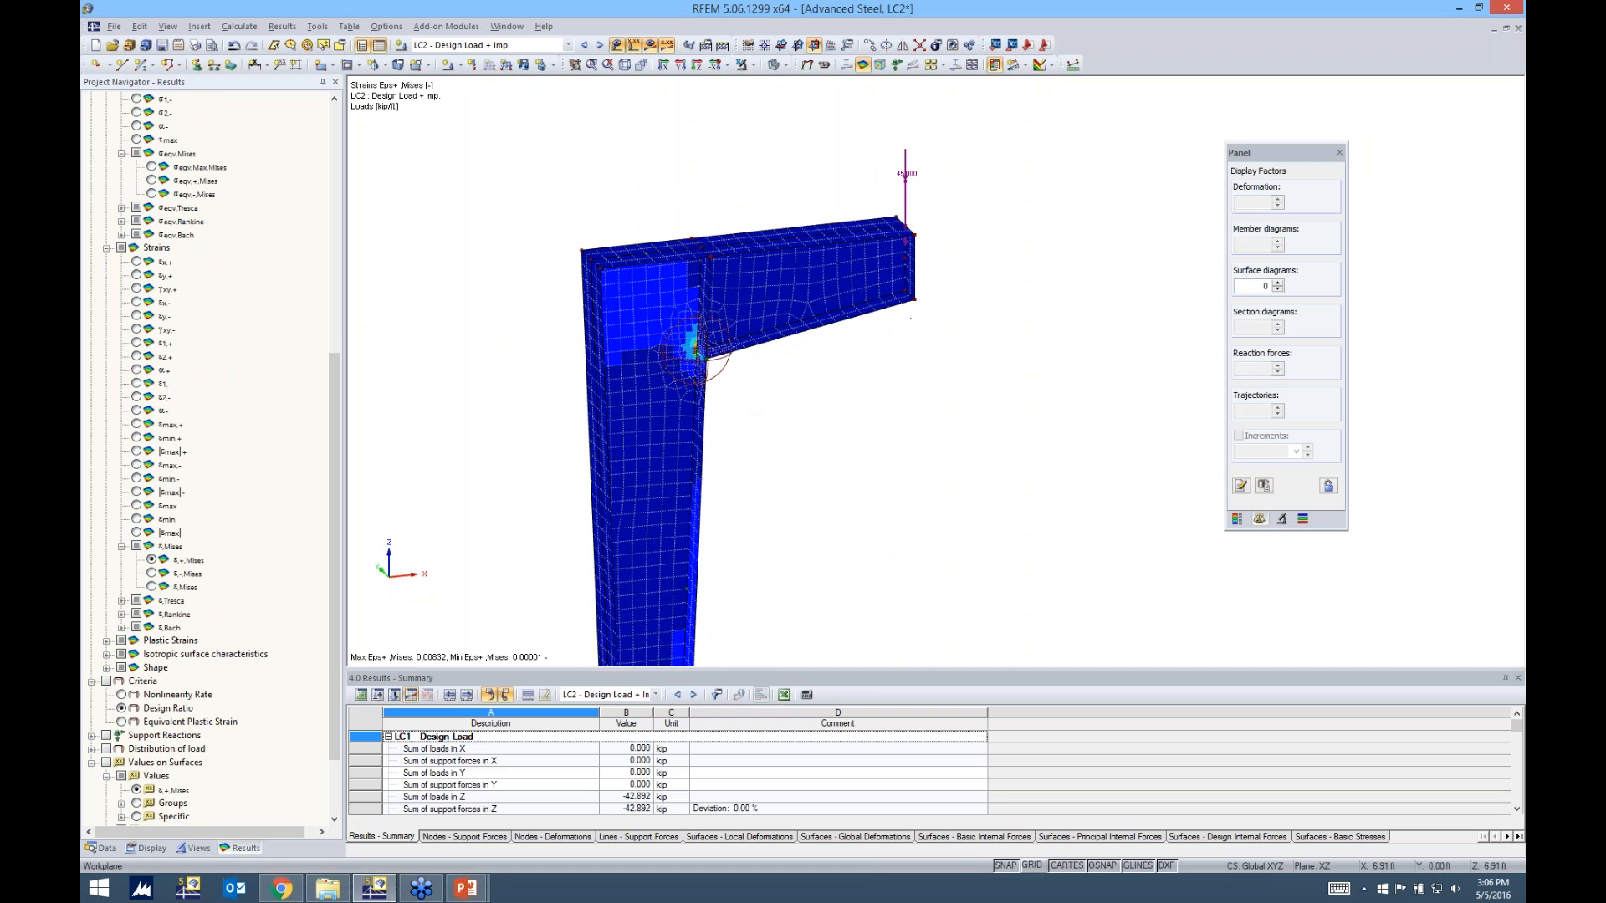
left_click(1236, 518)
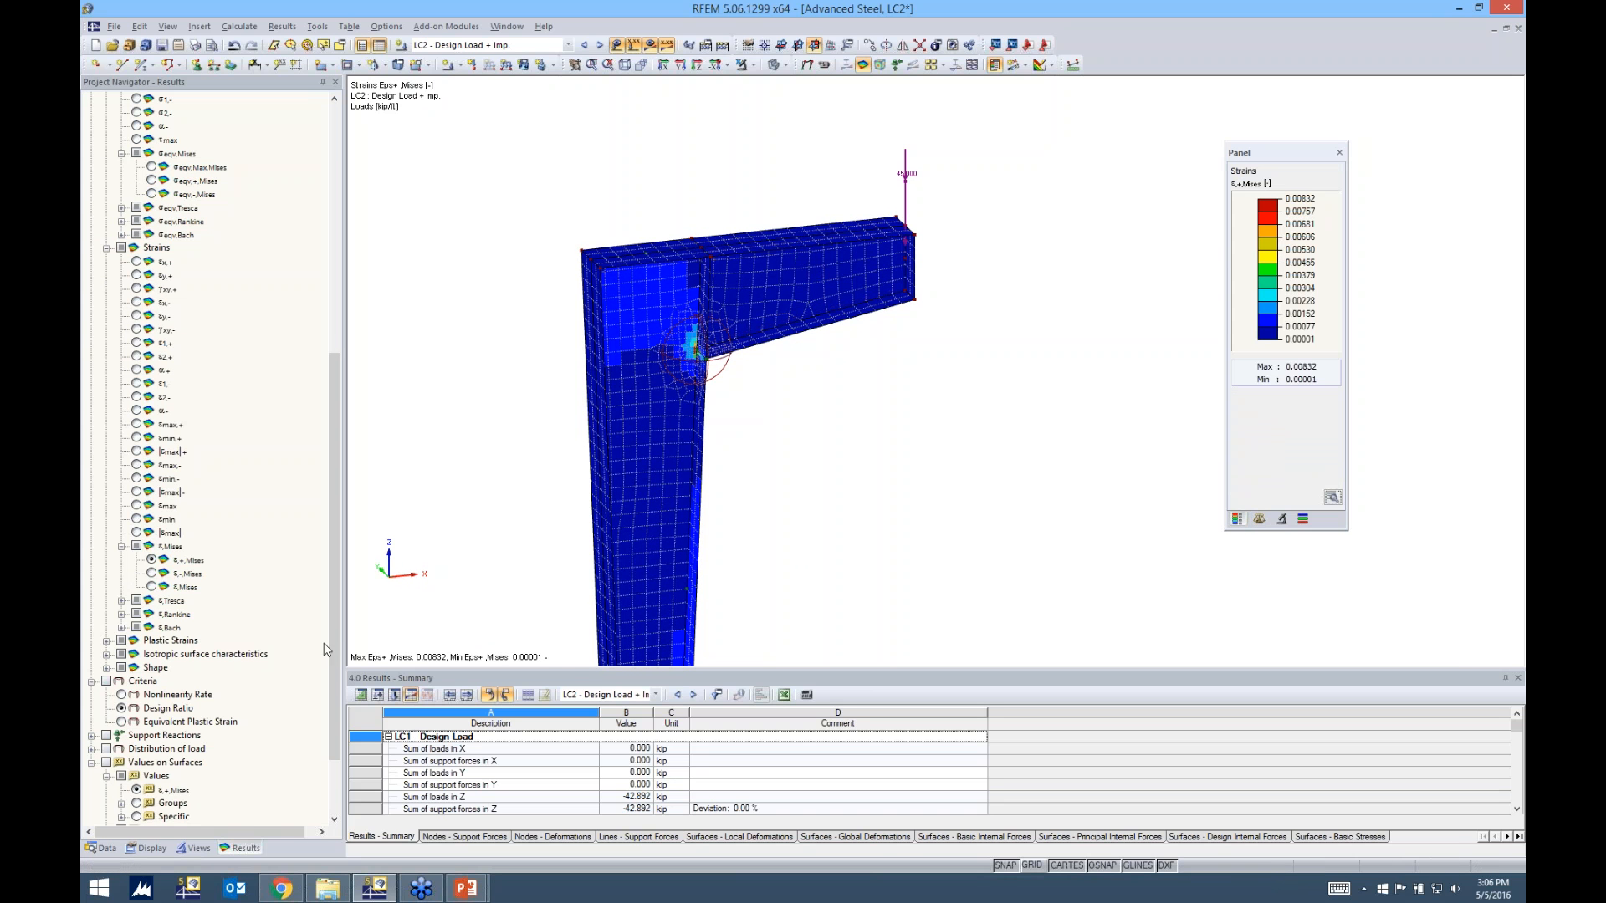
Display the maximum equivalent von Mises surface stresses σeqv,max,Mises for LC2 over the whole frame
left_click_drag(332, 648, 333, 596)
left_click(151, 275)
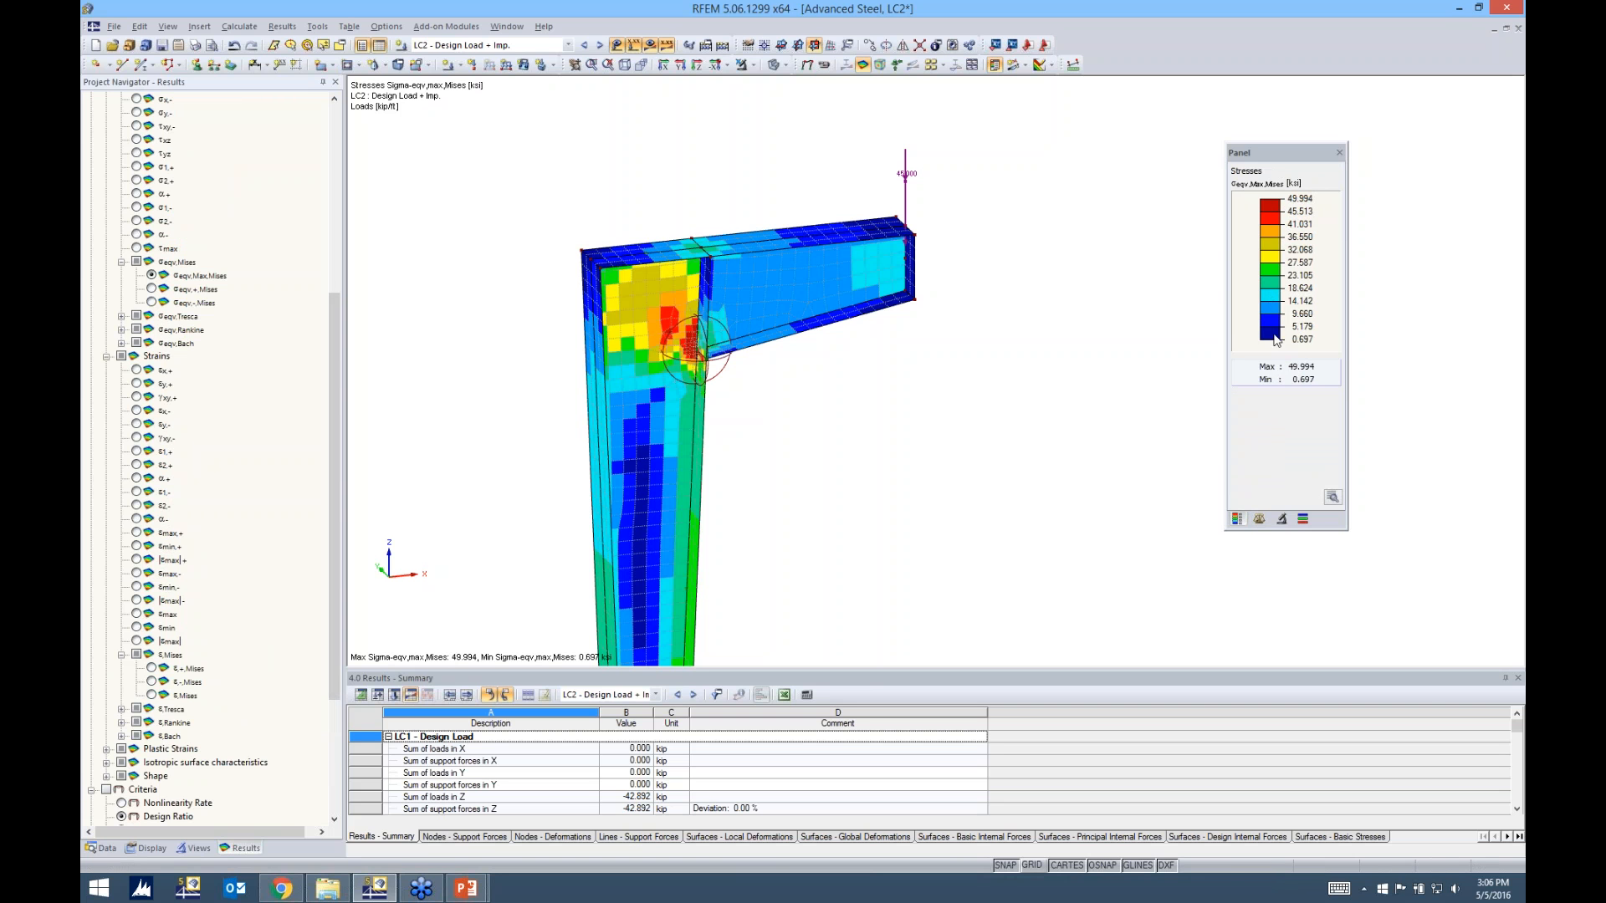
scroll(844, 410, "down", 3)
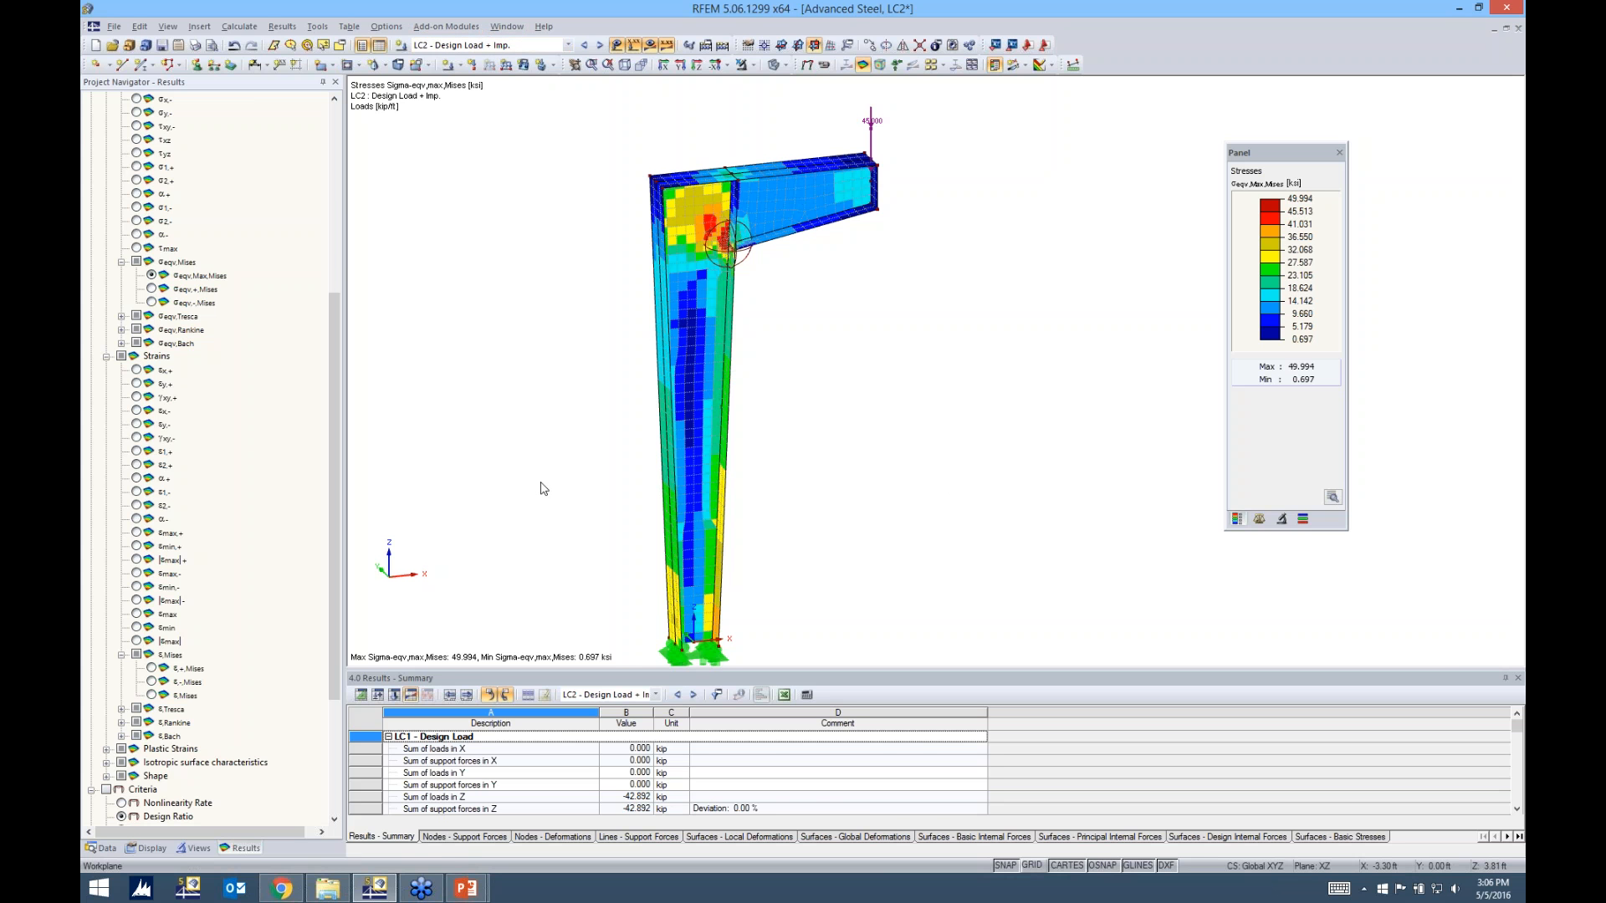
Switch to the running PowerPoint slide show of Webinar Advanced Steel.pptx
key("alt+Tab")
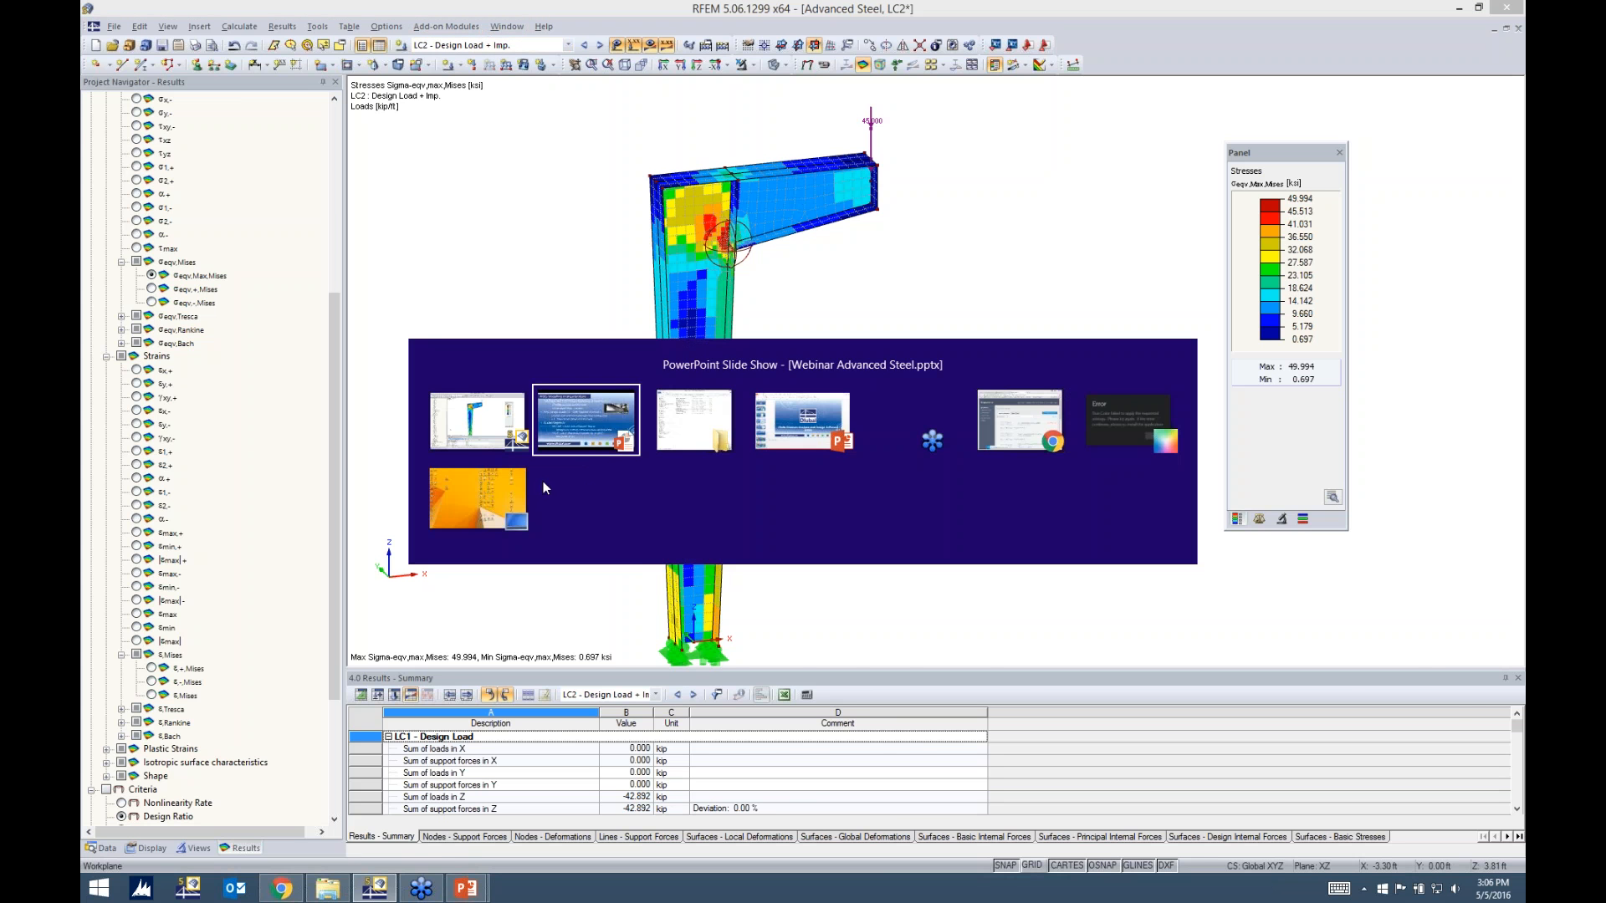
left_click(586, 438)
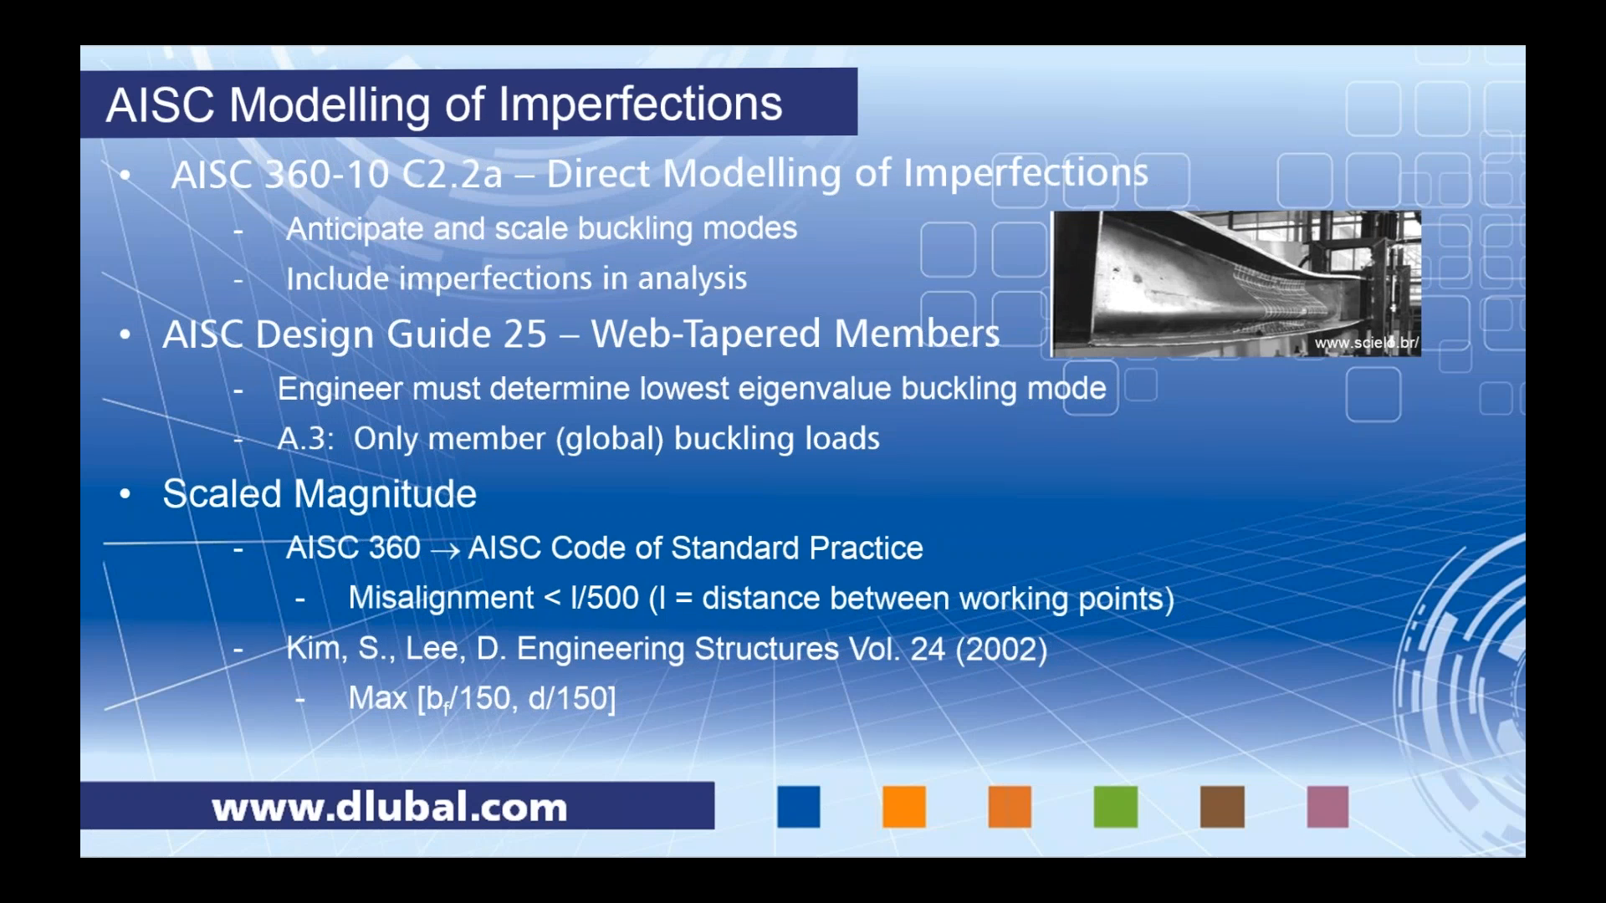